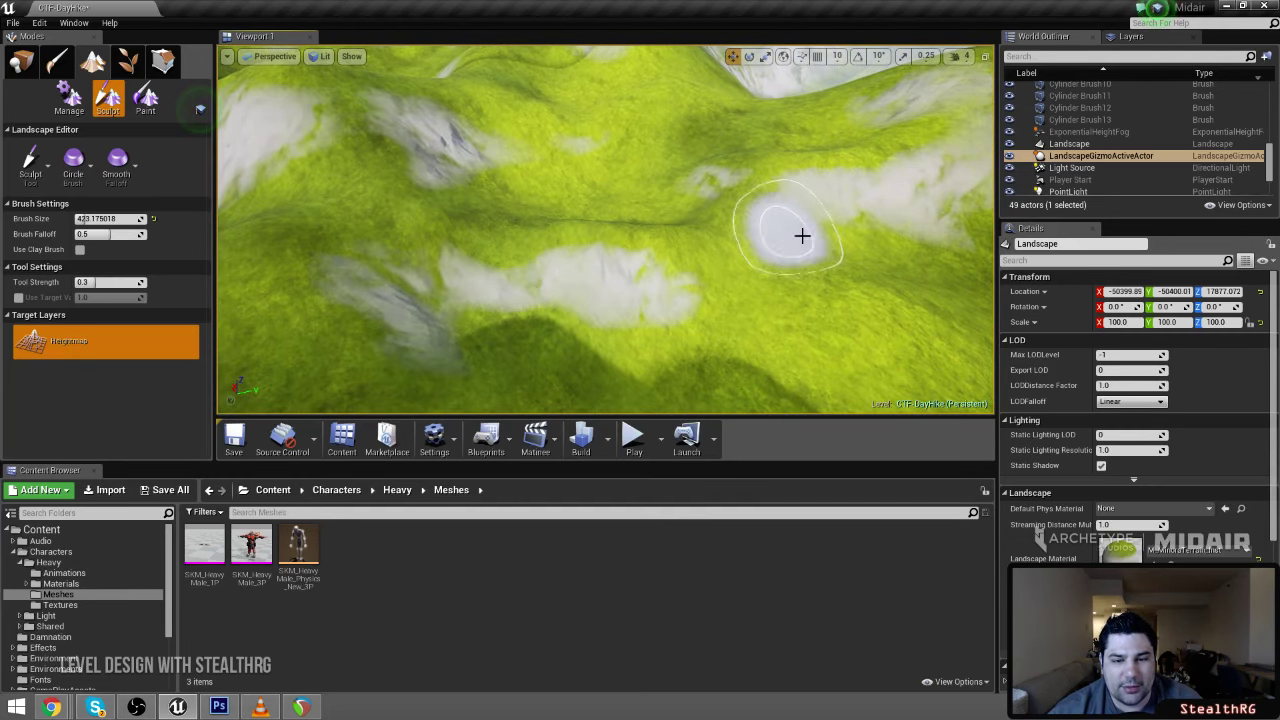
Smooth the grassy slope beside the pale rock patches with the Smooth tool at a brush size of about 423
mouse_move(802, 236)
right_down()
mouse_move(860, 215)
mouse_move(915, 250)
mouse_move(945, 238)
right_up()
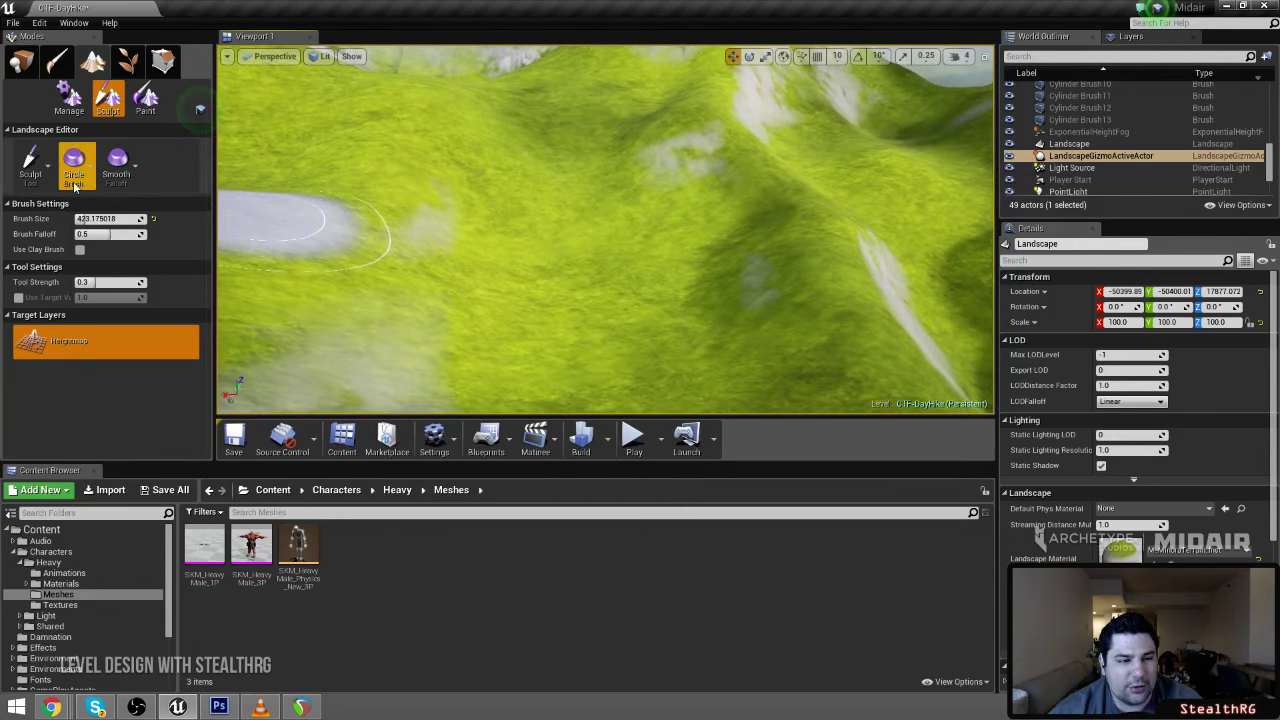
click(30, 162)
click(45, 258)
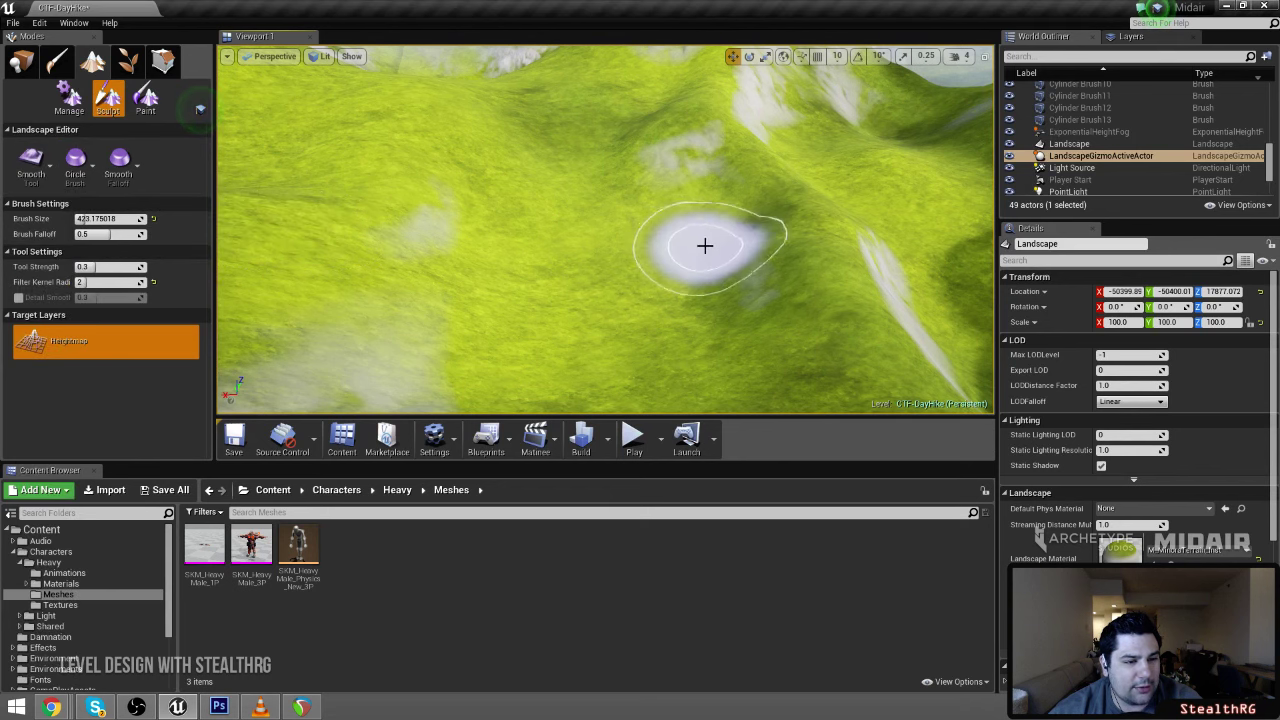
mouse_move(726, 360)
right_down()
mouse_move(800, 372)
mouse_move(860, 350)
right_up()
right_drag(474, 157, 300, 110)
mouse_move(690, 190)
right_down()
mouse_move(714, 251)
mouse_move(705, 195)
mouse_move(725, 255)
mouse_move(785, 235)
mouse_move(800, 205)
right_up()
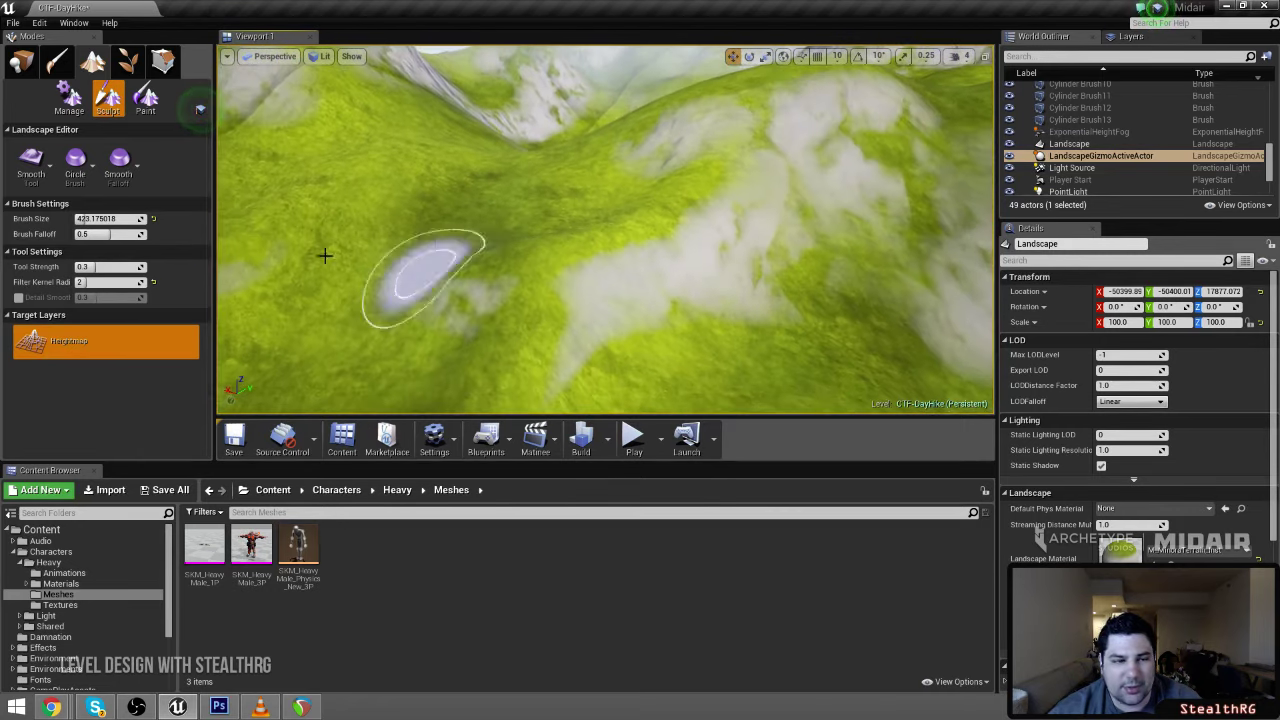
Raise the rocky slope below the ridge using the Sculpt tool with a brush size of about 961
click(34, 165)
click(46, 226)
drag(86, 219, 97, 219)
drag(671, 281, 651, 278)
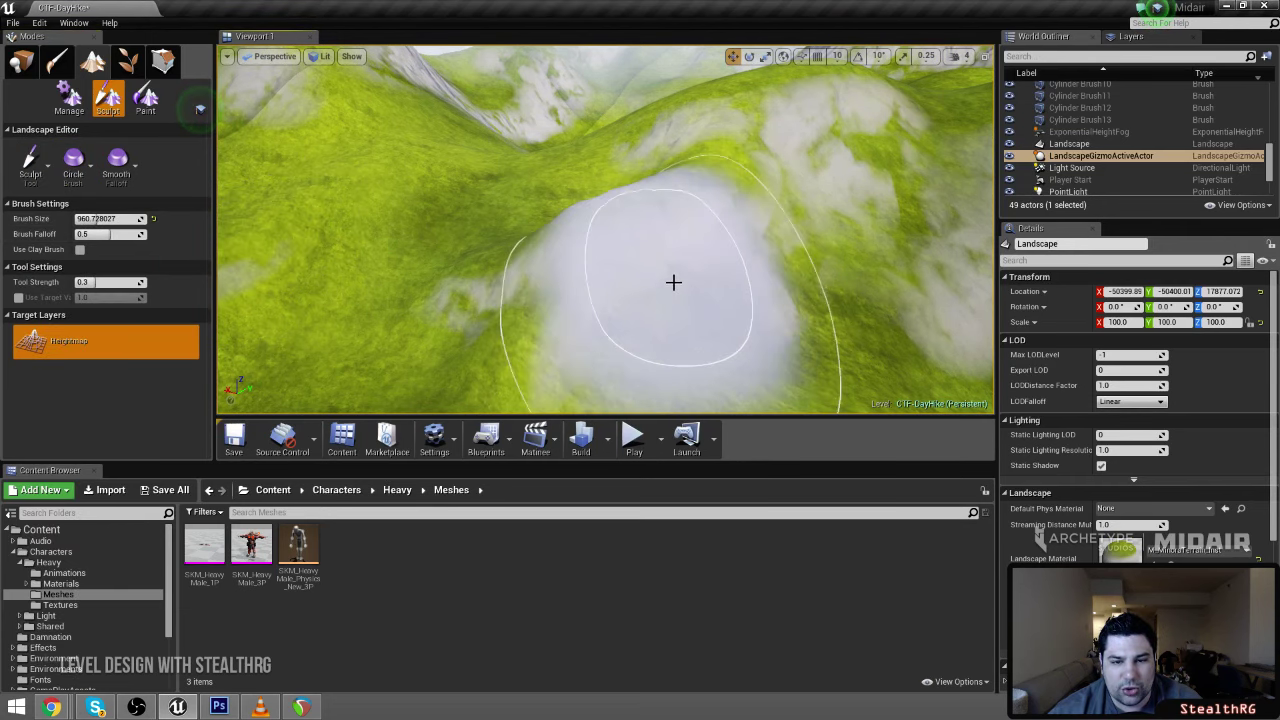
Smooth the raised slope and surrounding hillside using the Smooth tool with a brush size of about 565
click(106, 218)
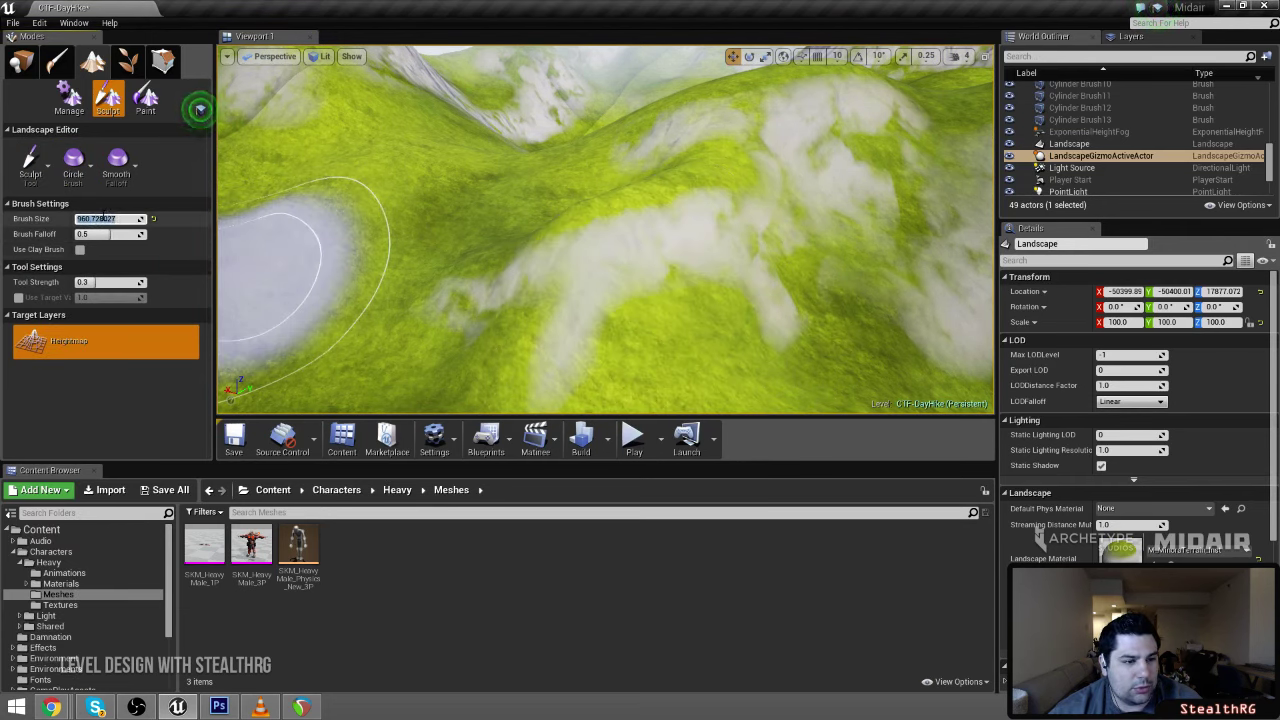
click(33, 166)
click(49, 258)
drag(108, 219, 87, 219)
mouse_move(450, 235)
right_down()
mouse_move(600, 235)
mouse_move(534, 229)
right_up()
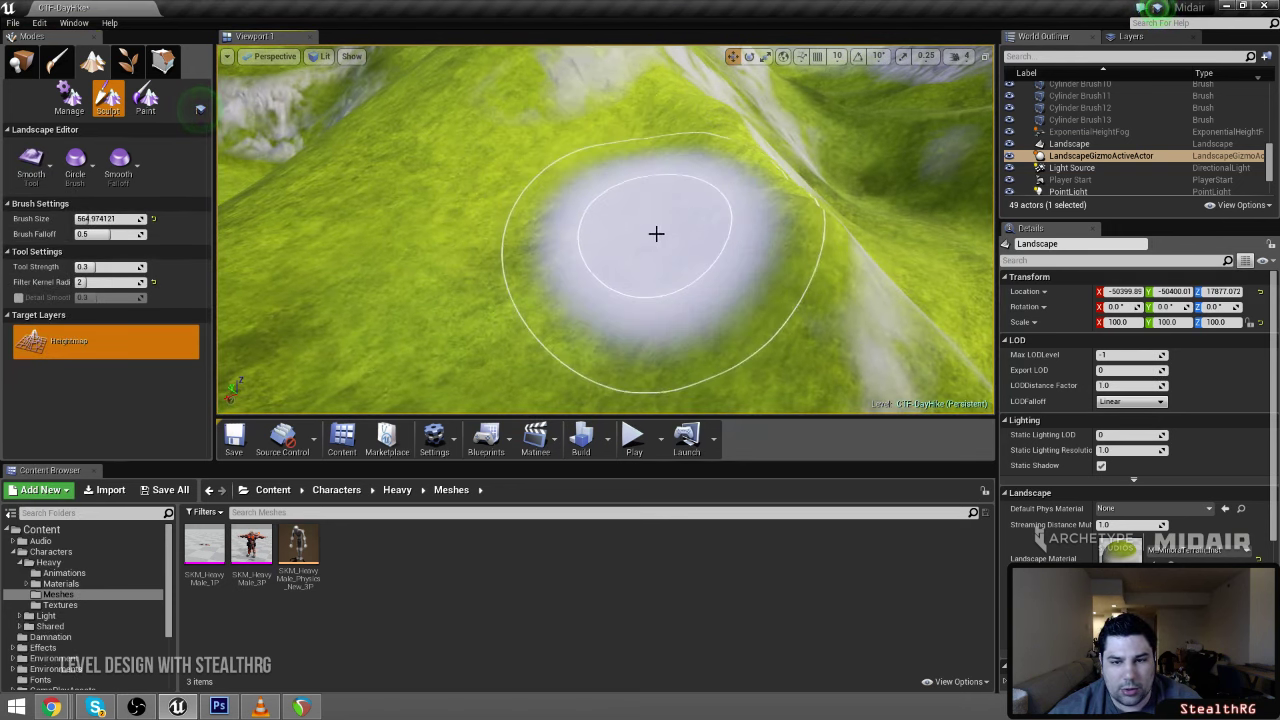
right_drag(649, 285, 760, 258)
mouse_move(600, 230)
right_down()
mouse_move(657, 201)
mouse_move(680, 218)
mouse_move(860, 222)
mouse_move(780, 222)
right_up()
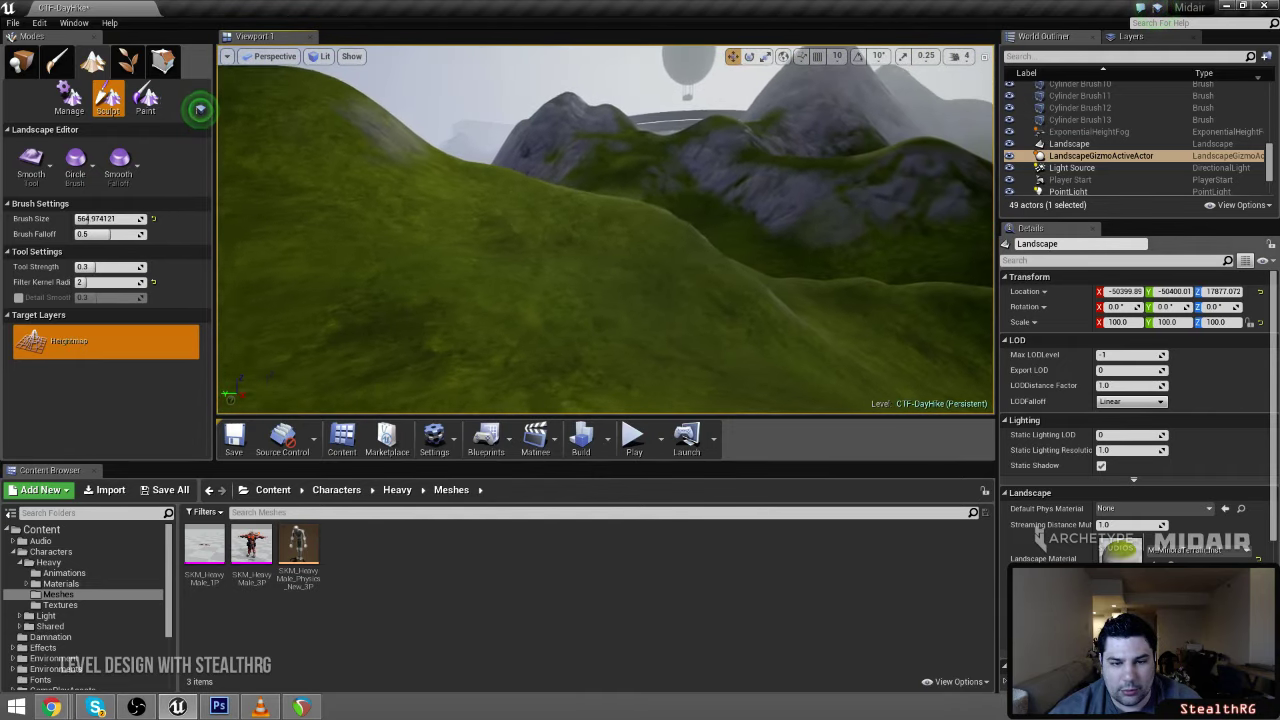
Raise the low part of the grassy hillside with the Sculpt tool at a brush size of about 565
click(33, 168)
click(50, 225)
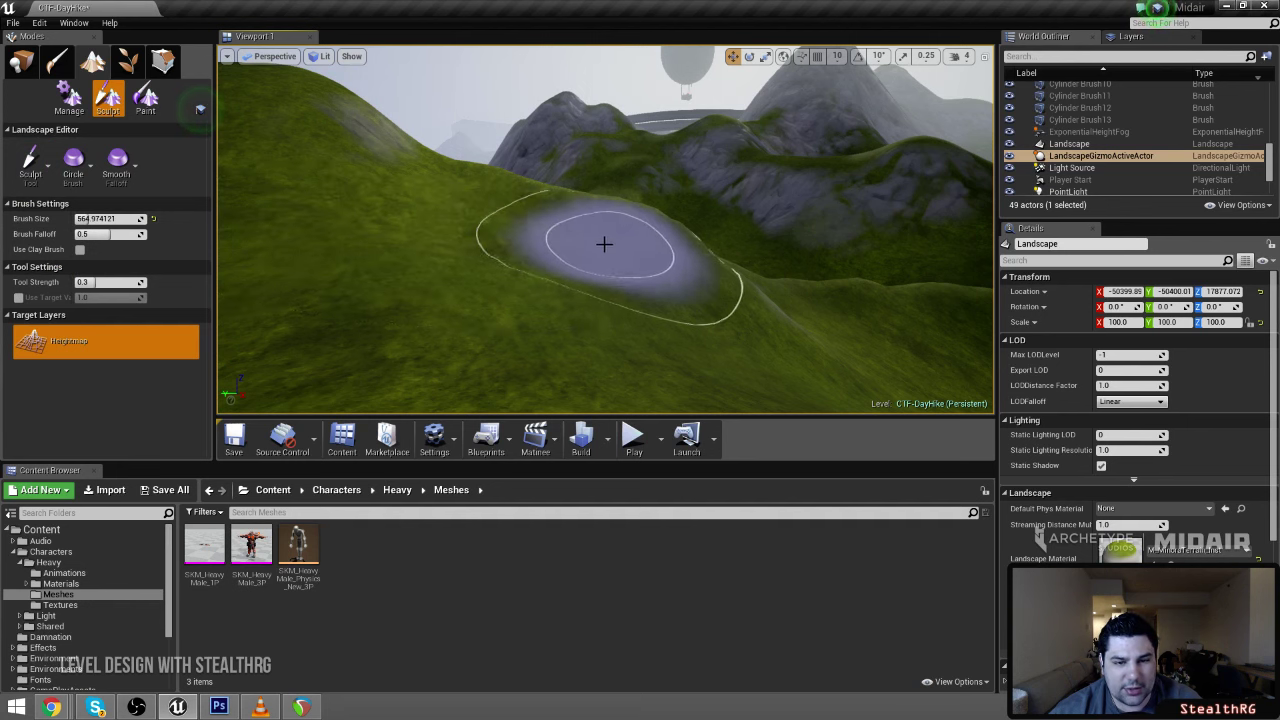
mouse_move(559, 298)
right_down()
mouse_move(400, 300)
mouse_move(412, 302)
right_up()
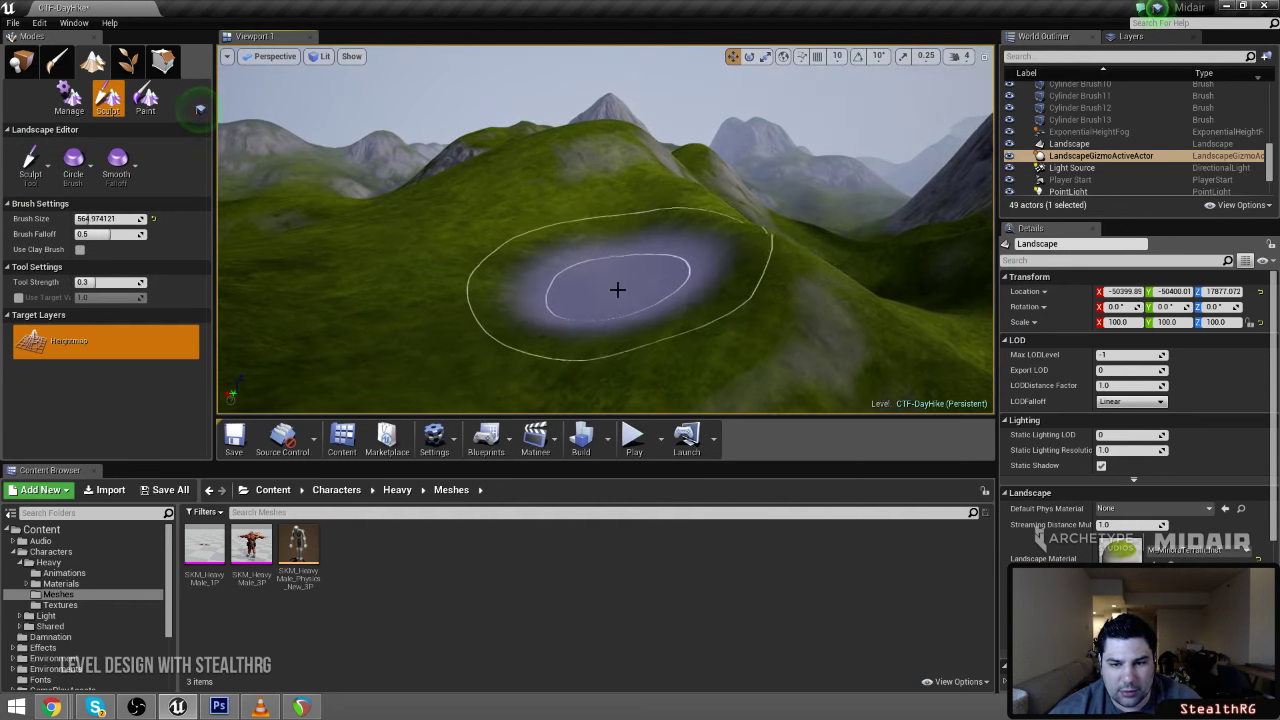
Blend the newly raised hillside into the surrounding terrain with the Smooth tool
click(31, 163)
click(49, 257)
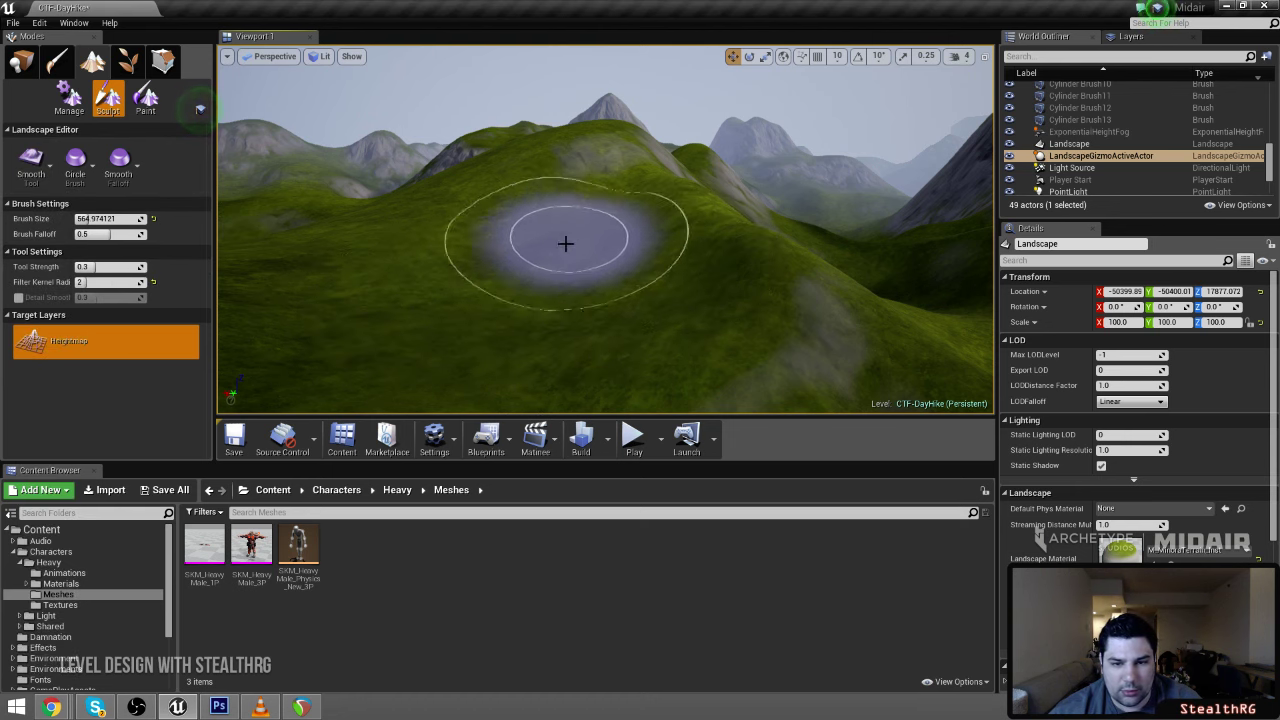
mouse_move(599, 300)
right_down()
mouse_move(622, 320)
mouse_move(750, 302)
mouse_move(763, 317)
mouse_move(880, 318)
right_up()
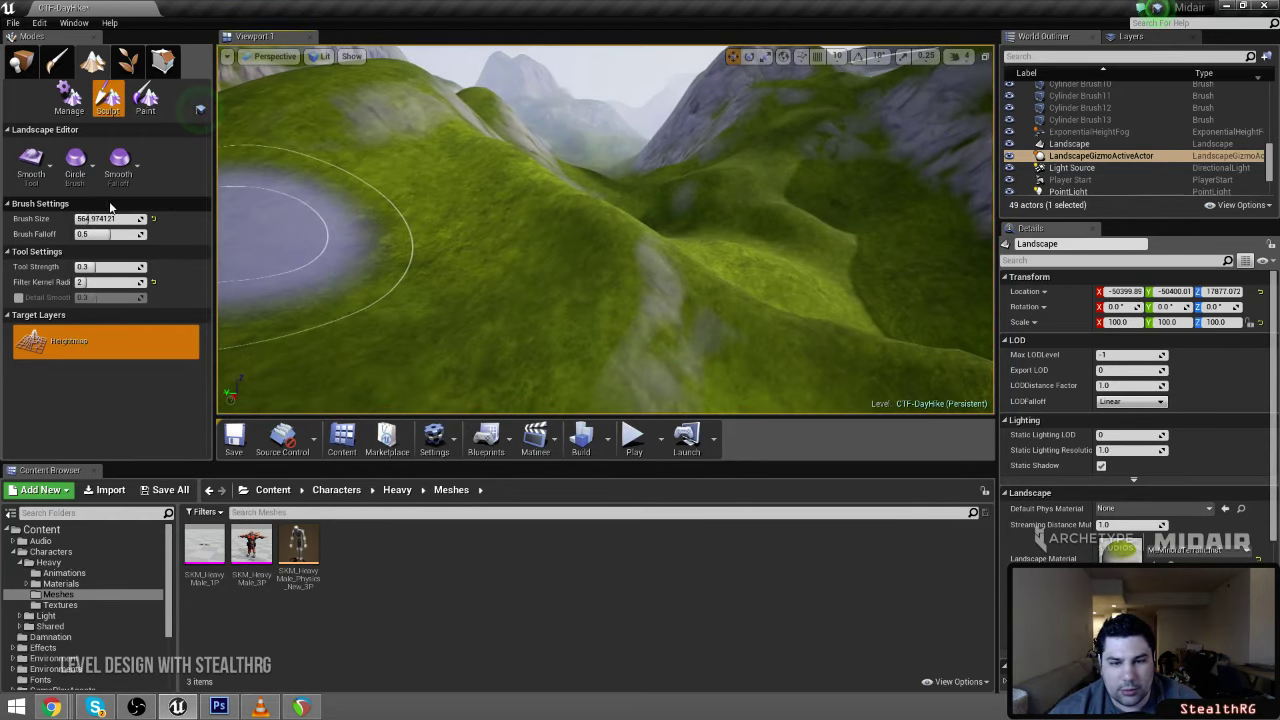
Reduce the Smooth brush size to about 233 and smooth the crest and flanks of the grassy ridge
drag(125, 217, 113, 217)
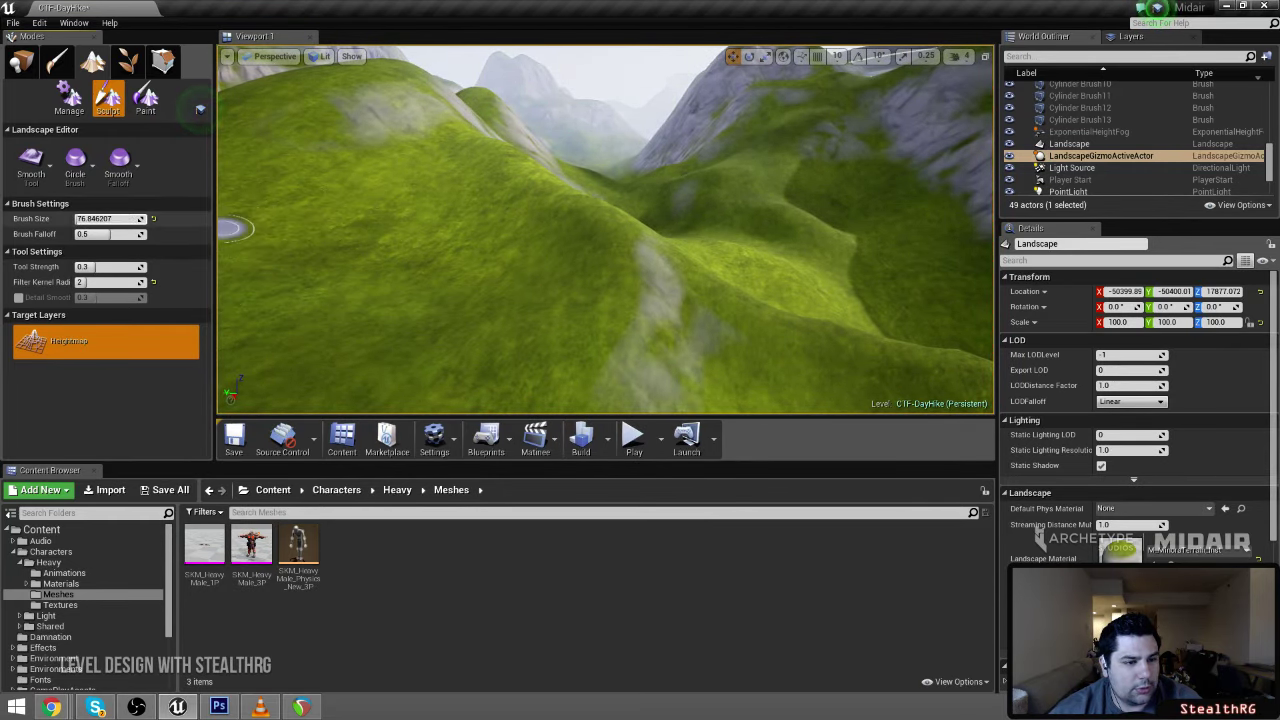
mouse_move(590, 250)
right_down()
mouse_move(560, 242)
mouse_move(500, 268)
right_up()
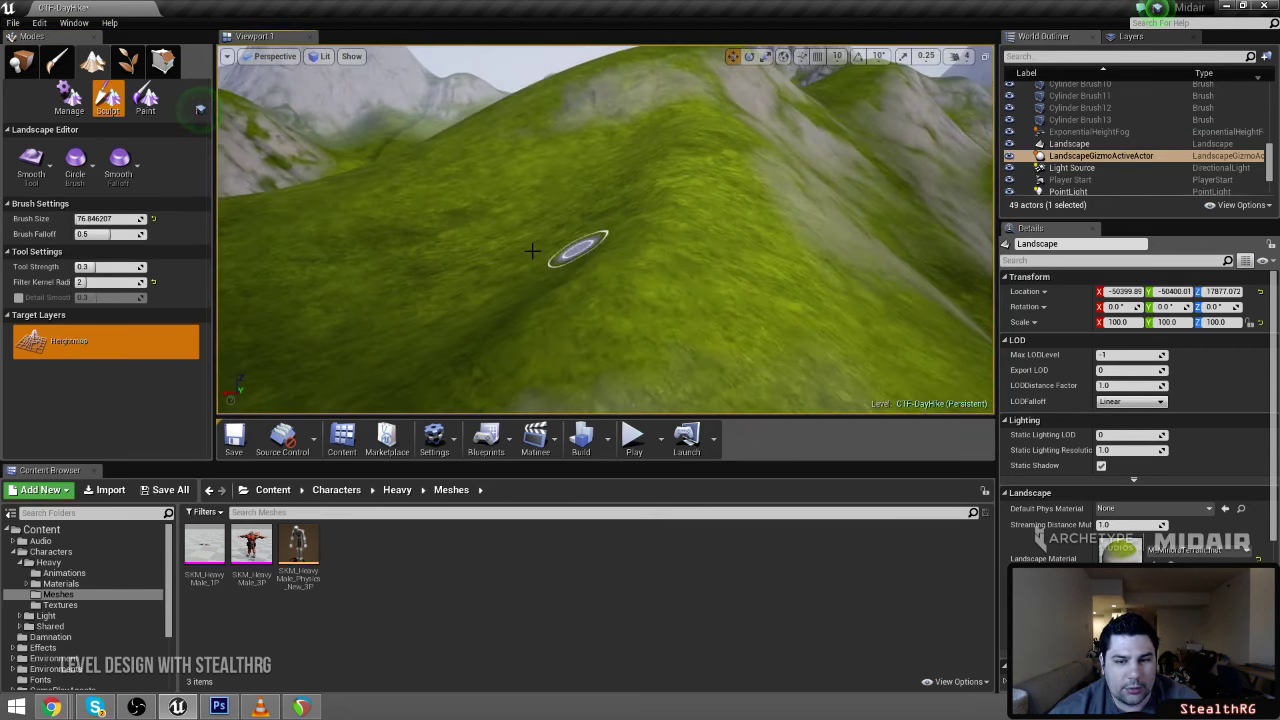
drag(109, 219, 115, 219)
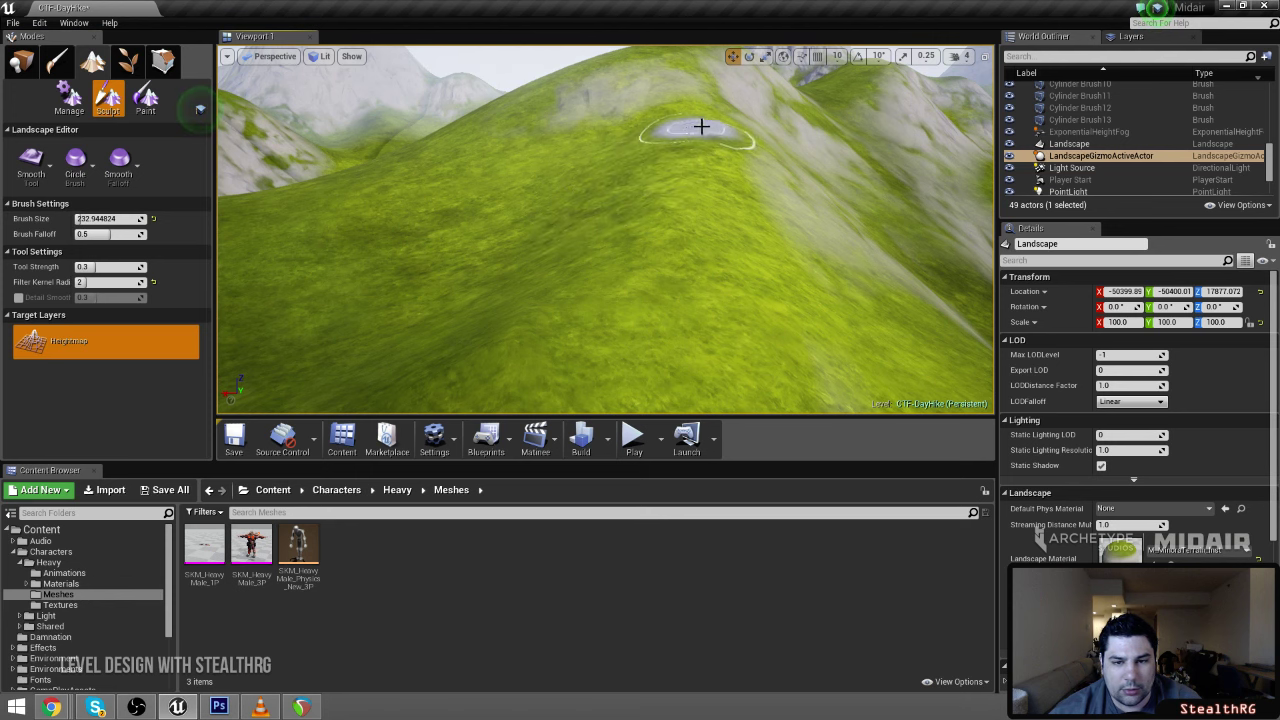
mouse_move(700, 224)
right_down()
mouse_move(646, 263)
mouse_move(700, 298)
mouse_move(860, 304)
mouse_move(965, 284)
mouse_move(960, 306)
mouse_move(925, 334)
mouse_move(664, 252)
right_up()
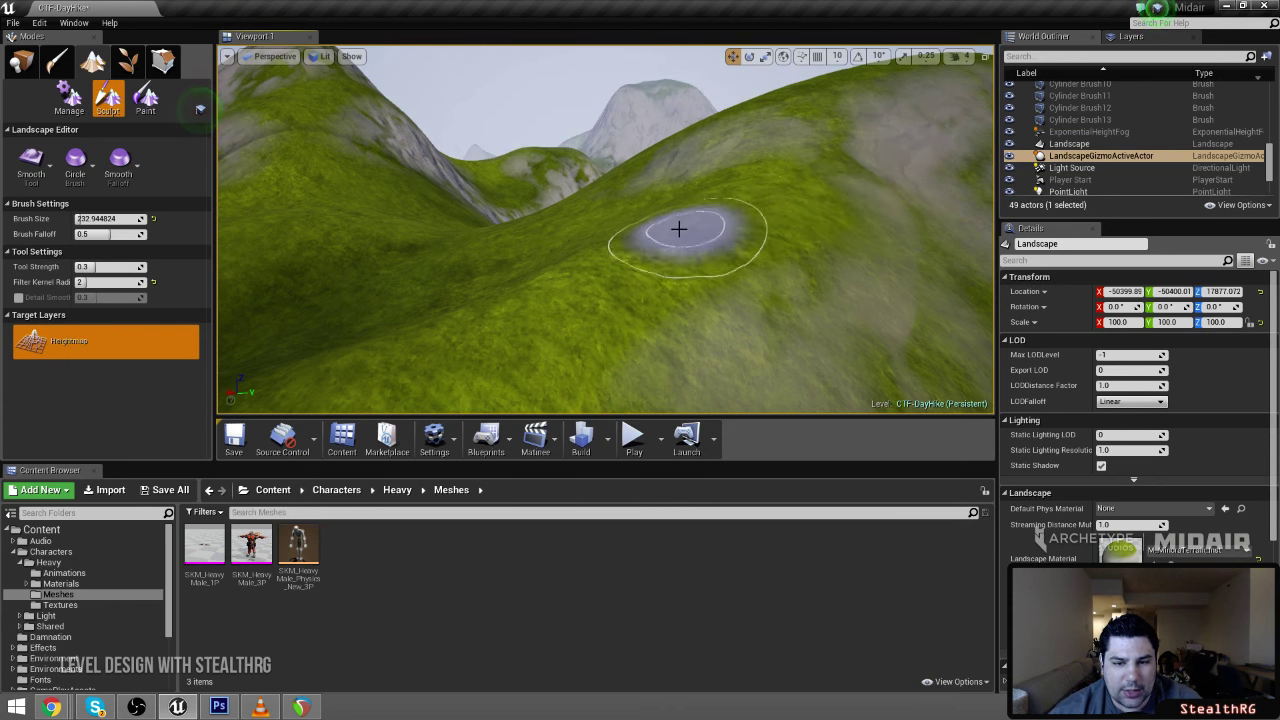
mouse_move(675, 245)
right_down()
mouse_move(640, 255)
mouse_move(795, 256)
mouse_move(825, 236)
mouse_move(868, 235)
mouse_move(870, 247)
right_up()
right_drag(732, 254, 726, 251)
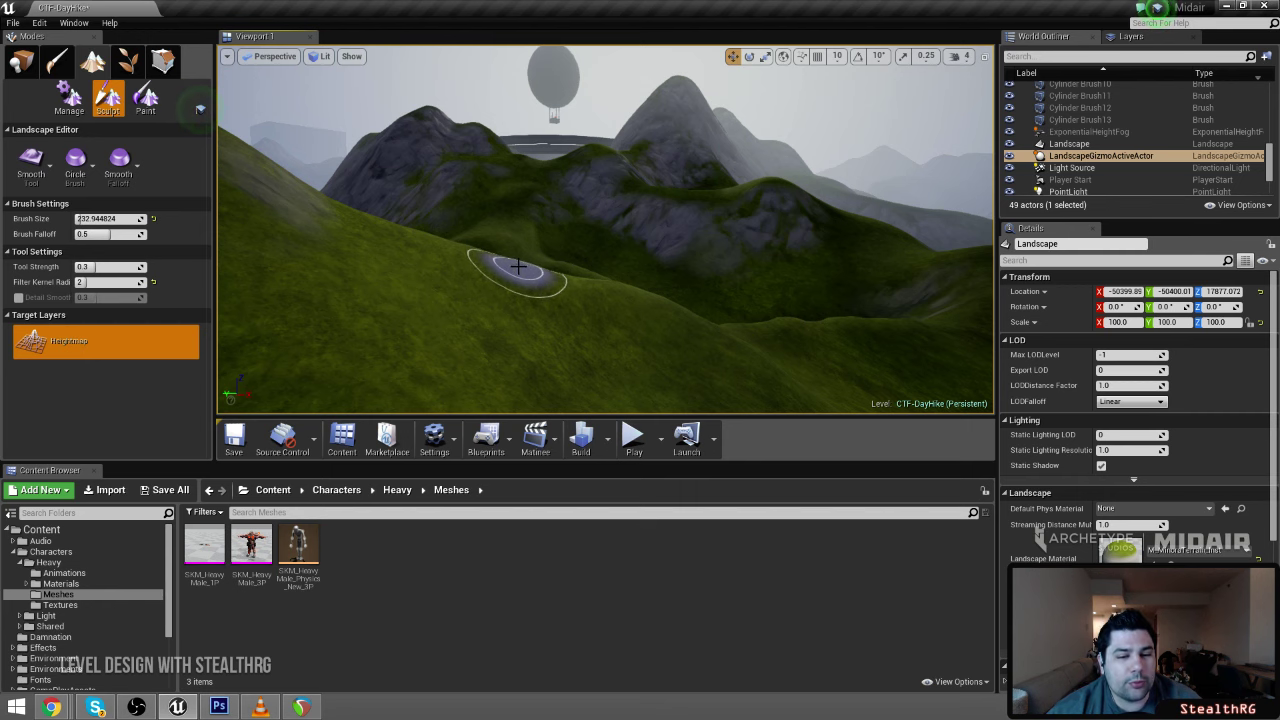
Play-test the level by moving across the reshaped hills and valleys, and end the play session
right_drag(677, 341, 420, 400)
click(633, 445)
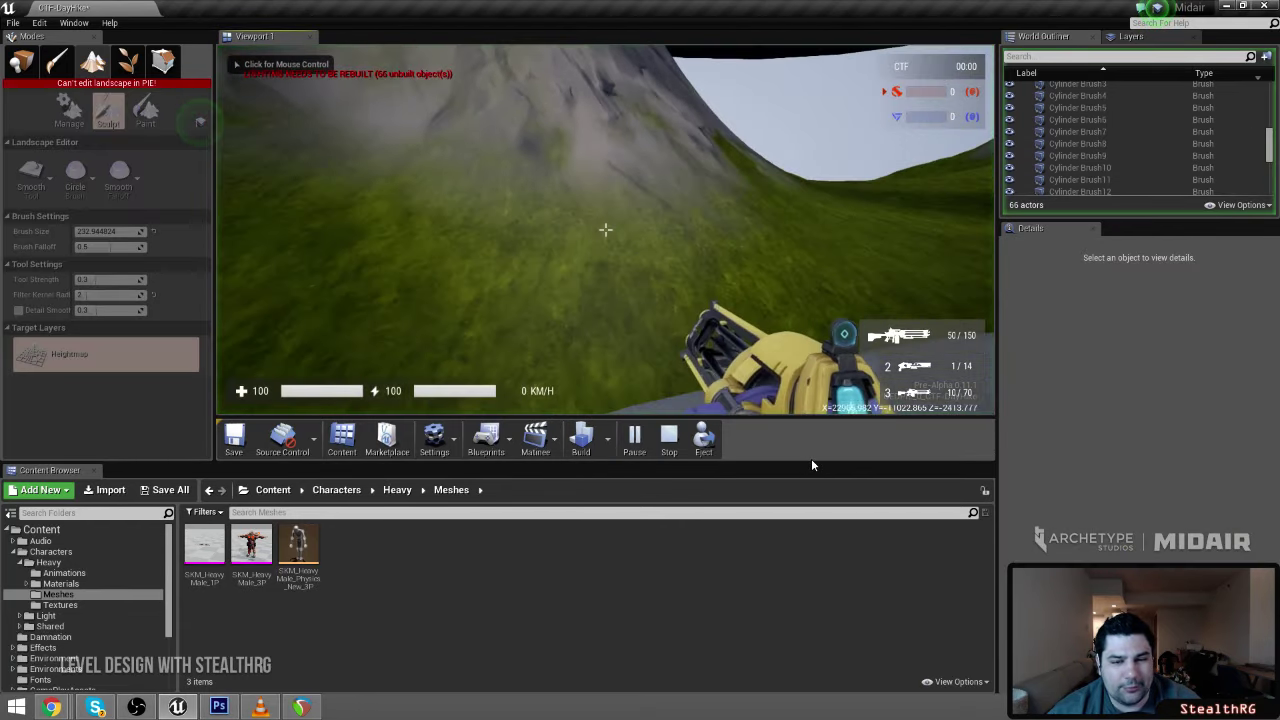
key(w)
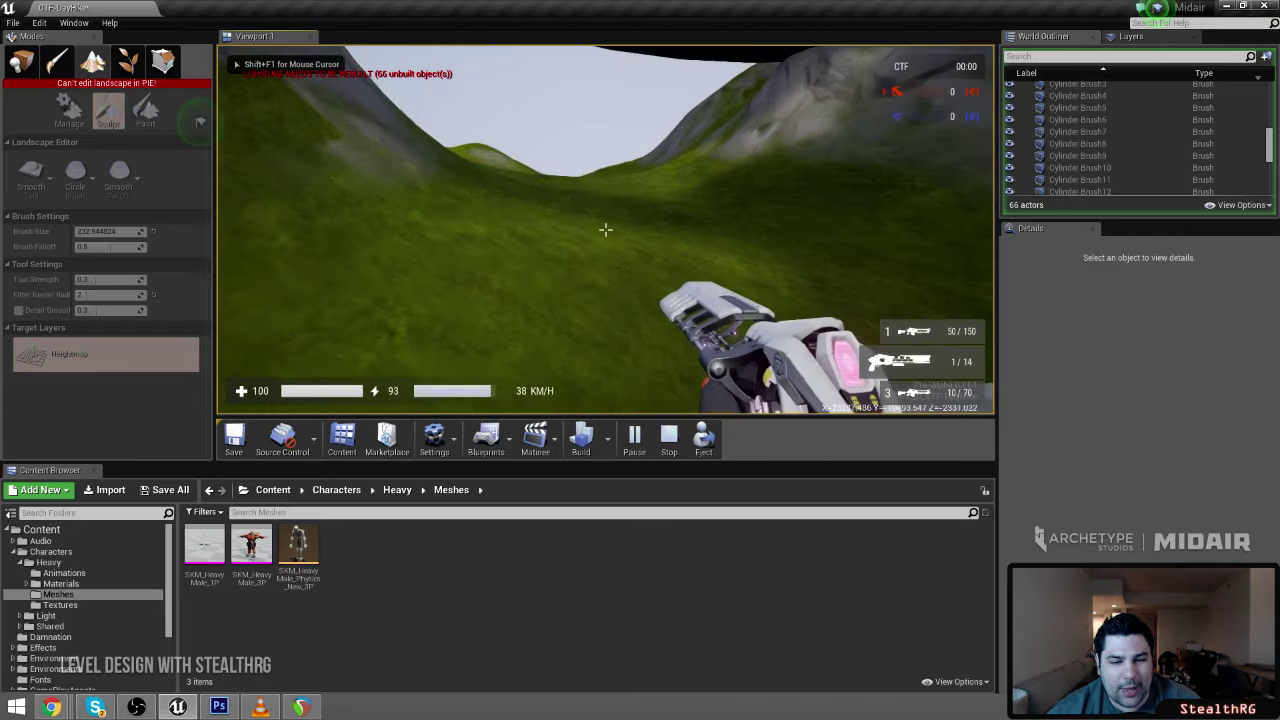
key(w)
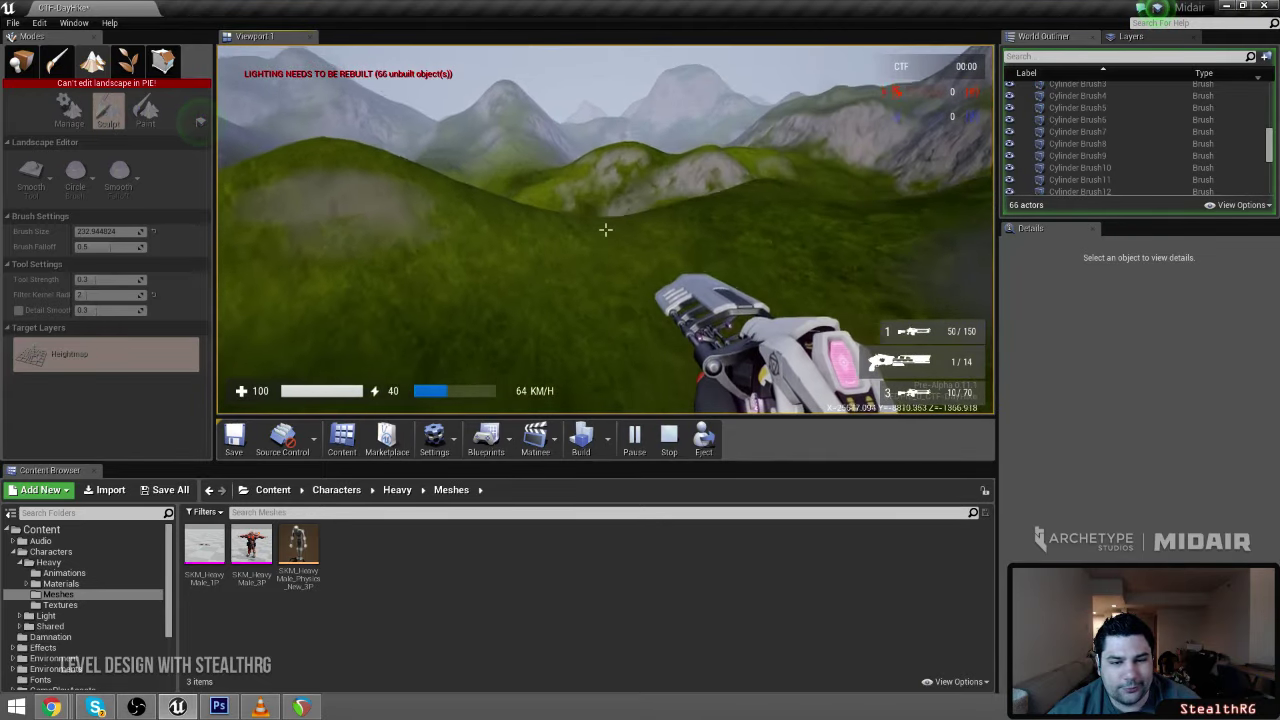
key(w)
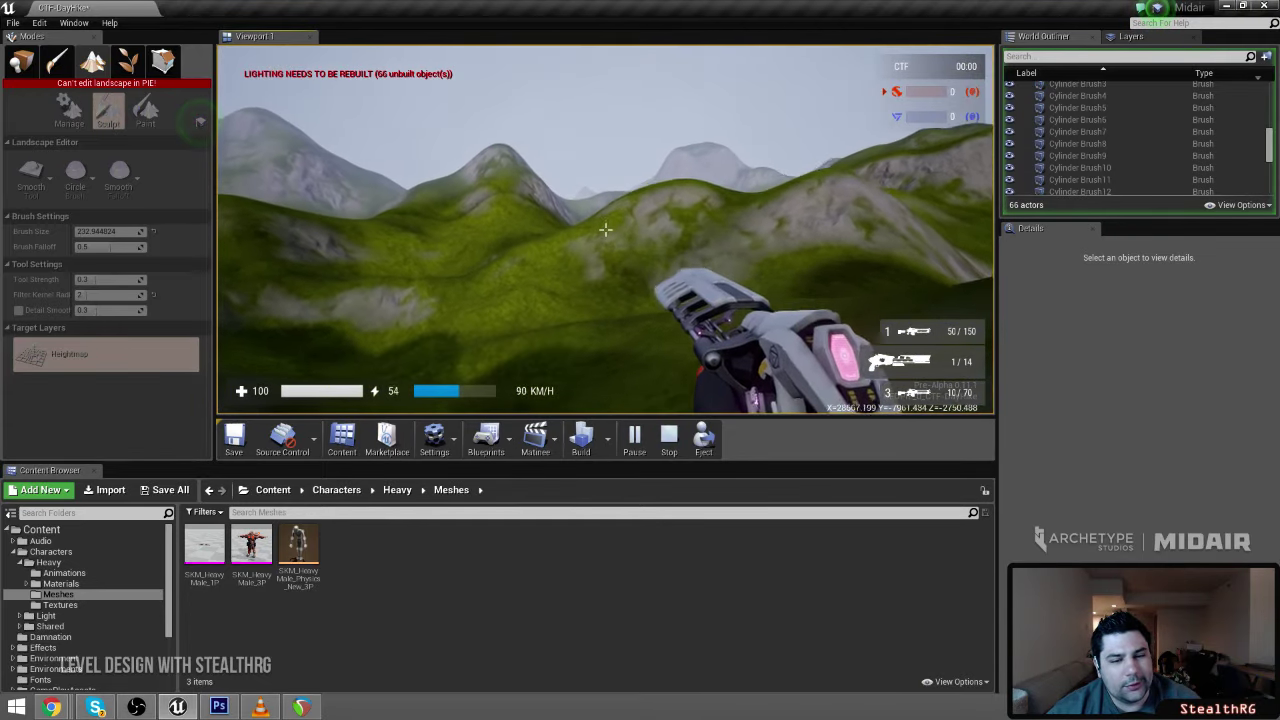
key(w)
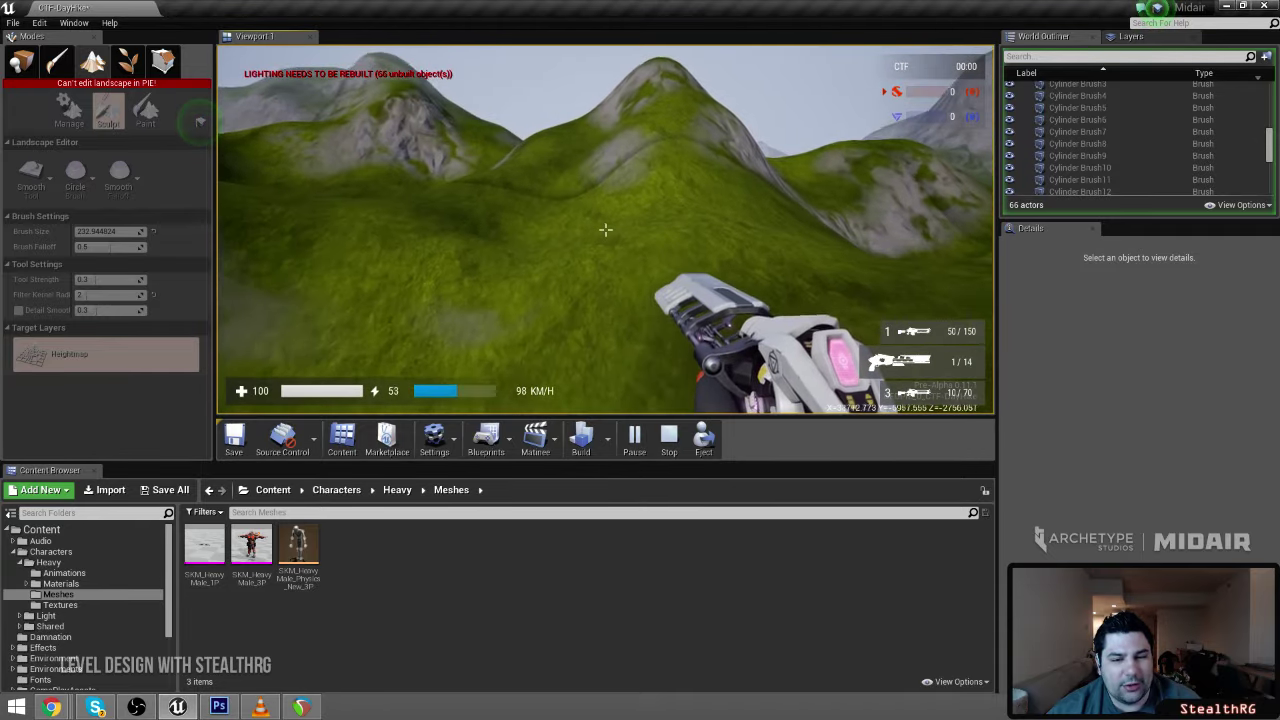
key(w)
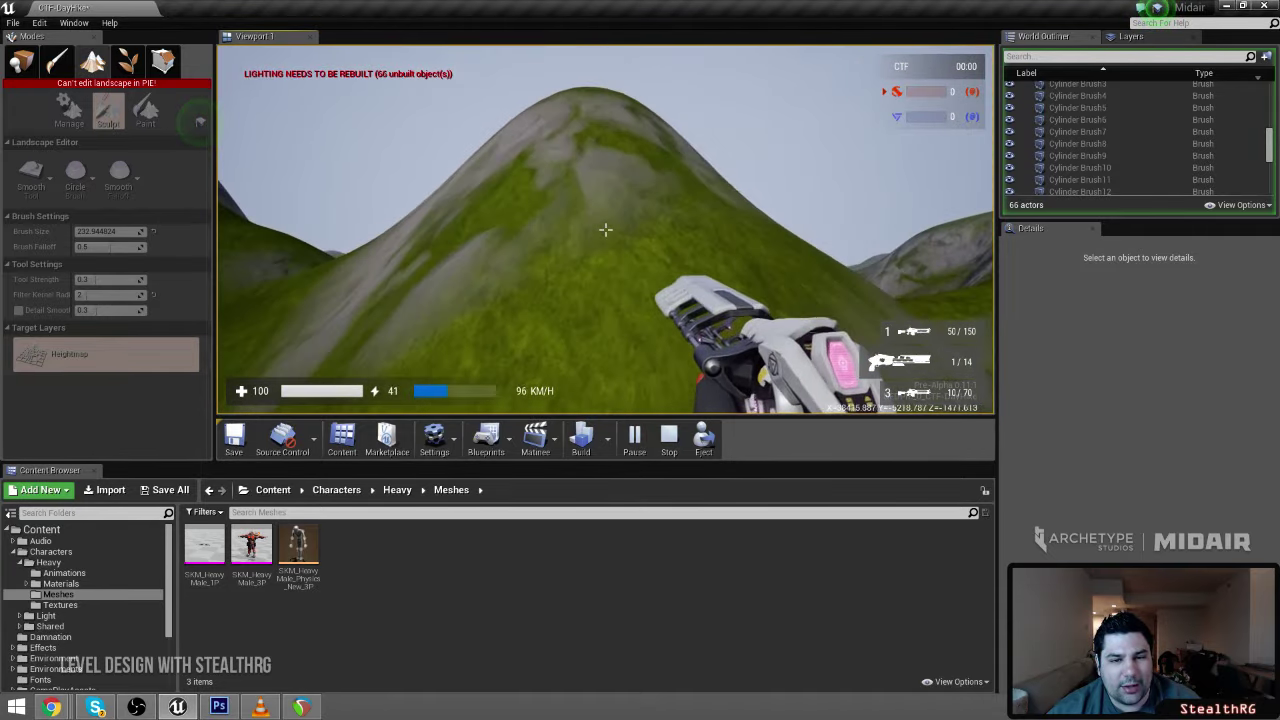
key(w)
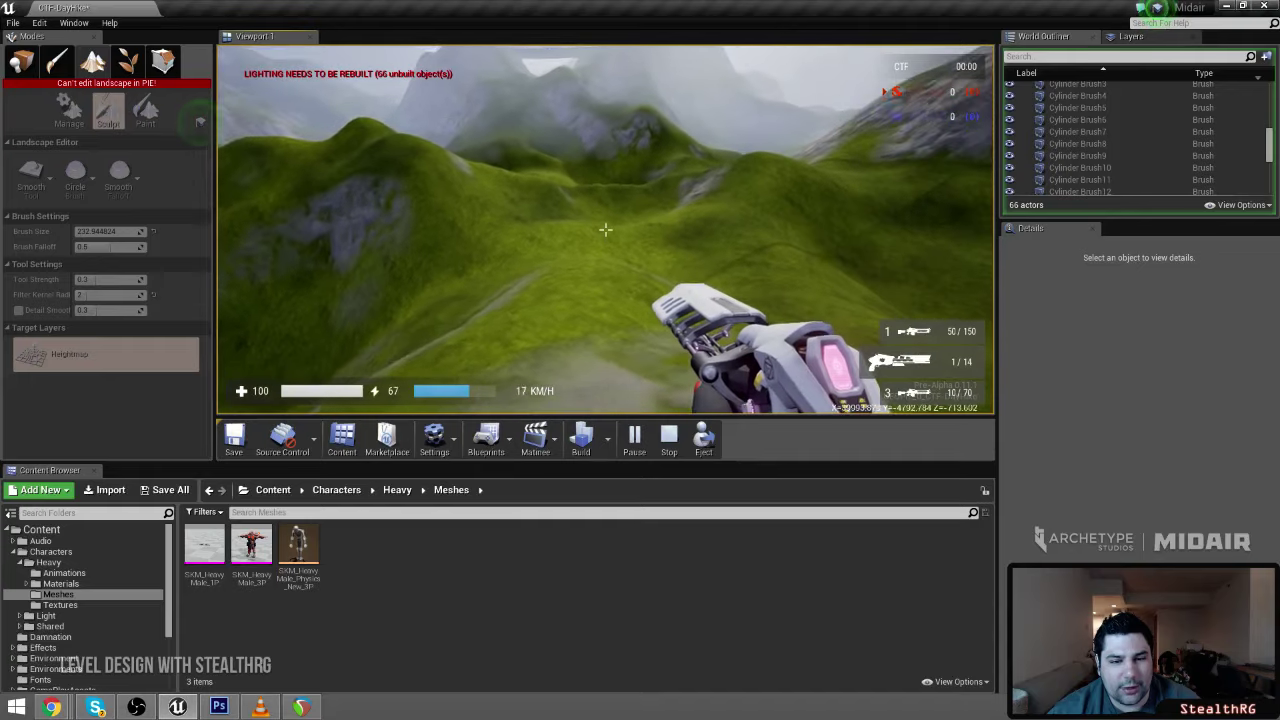
key(w)
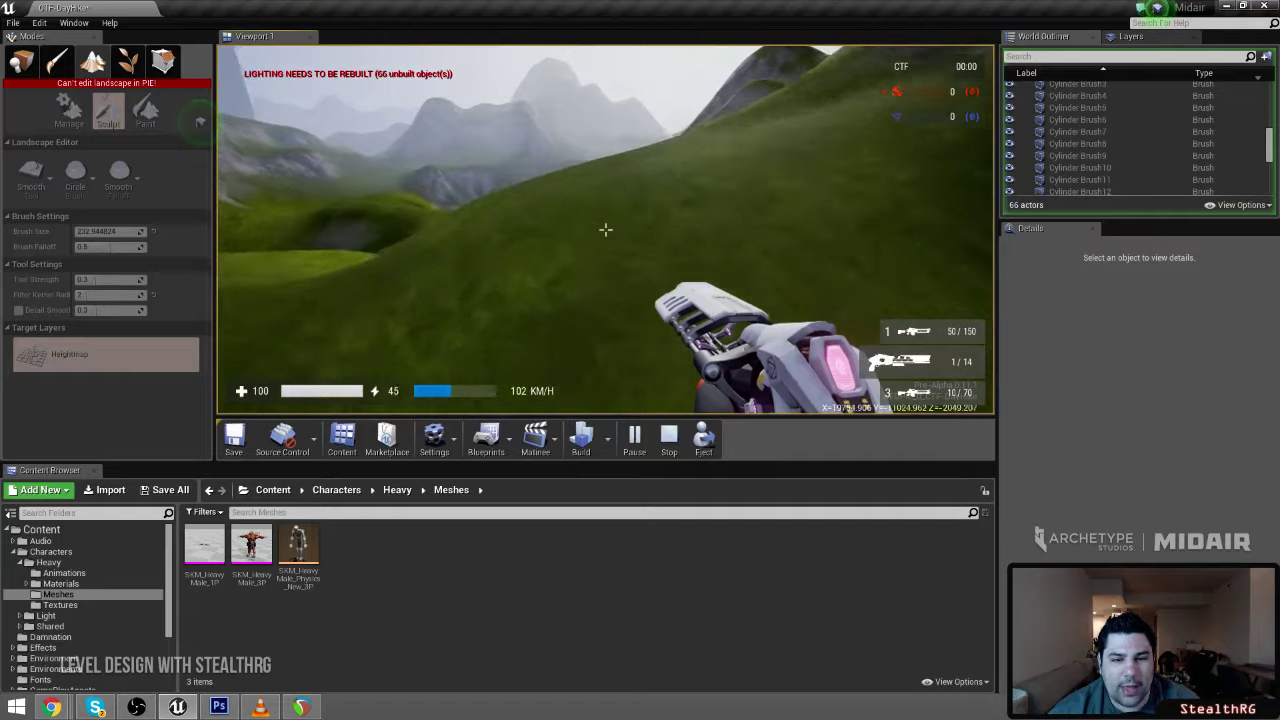
key(w)
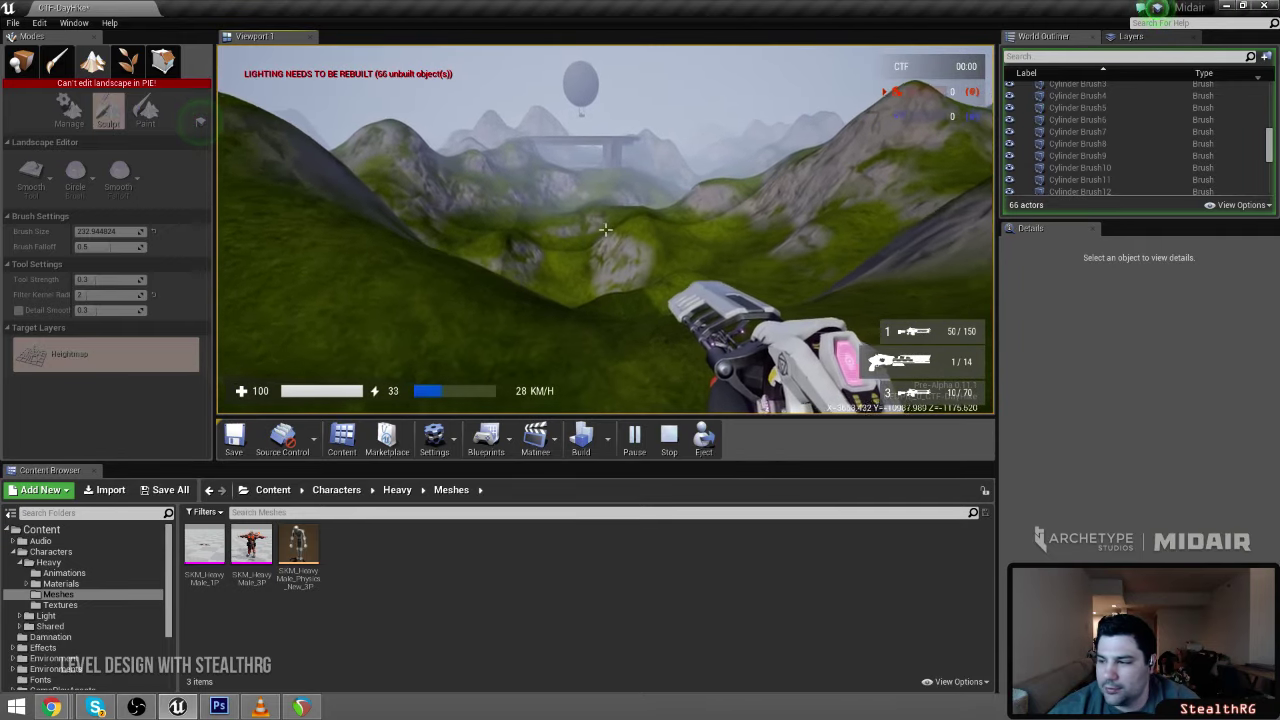
key(w)
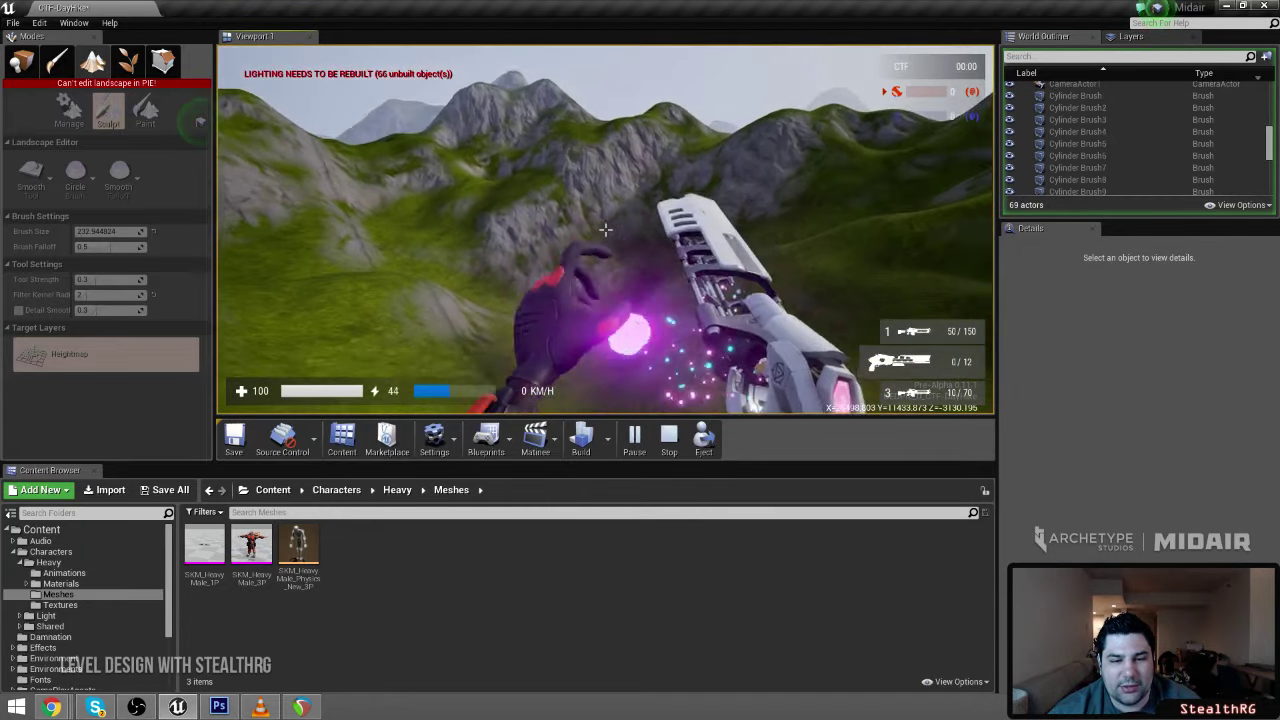
key(Escape)
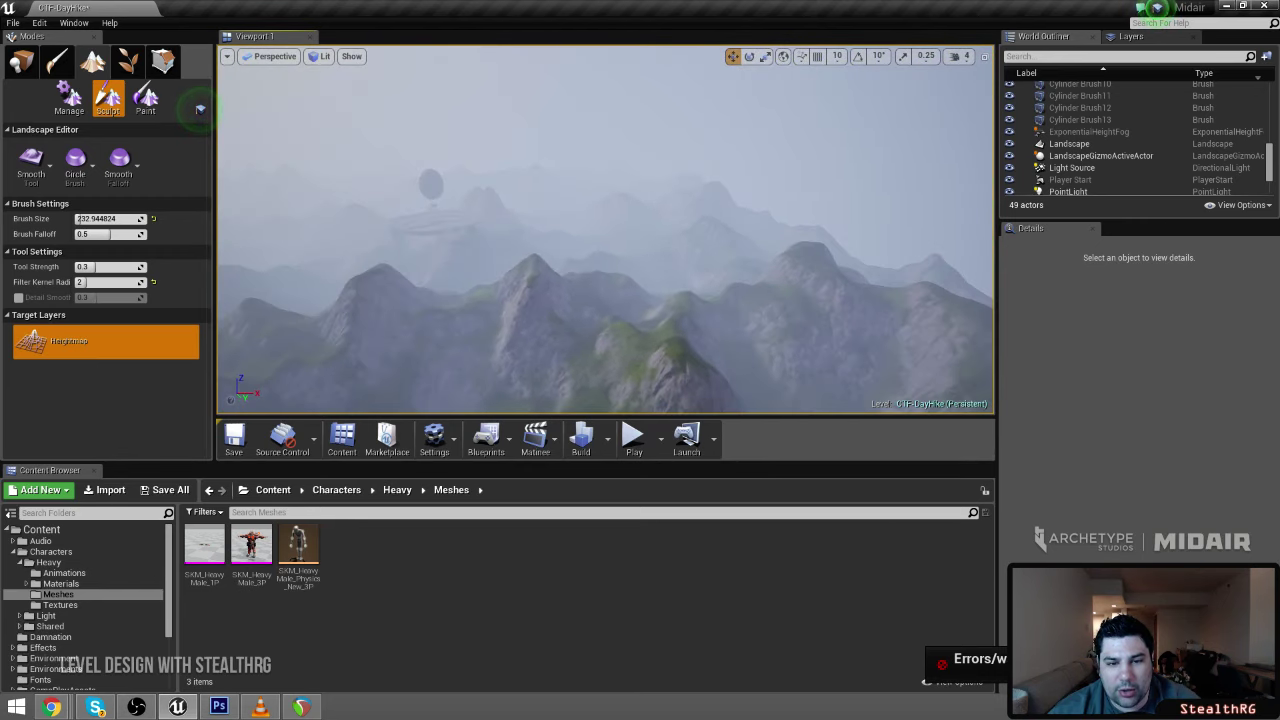
Raise the valley terrain at the foot of the rocky slope using the Sculpt tool with a brush size of about 1960
right_drag(606, 230, 600, 310)
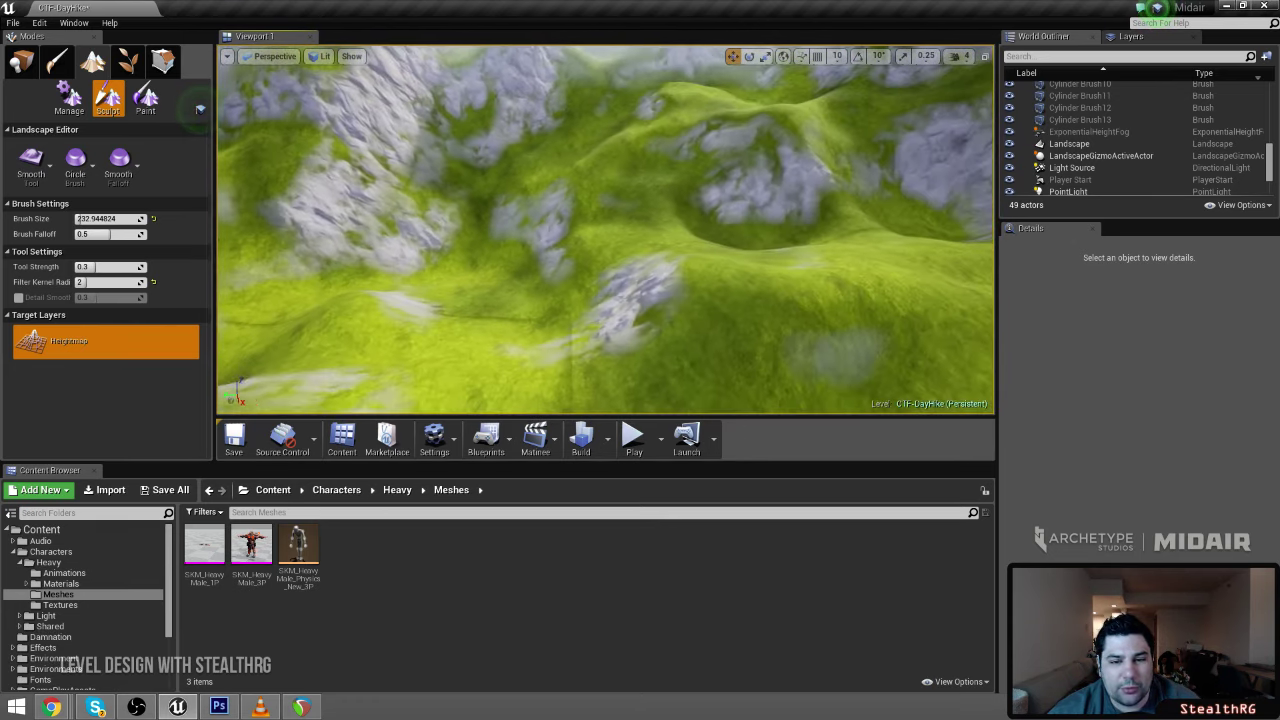
right_drag(400, 300, 443, 196)
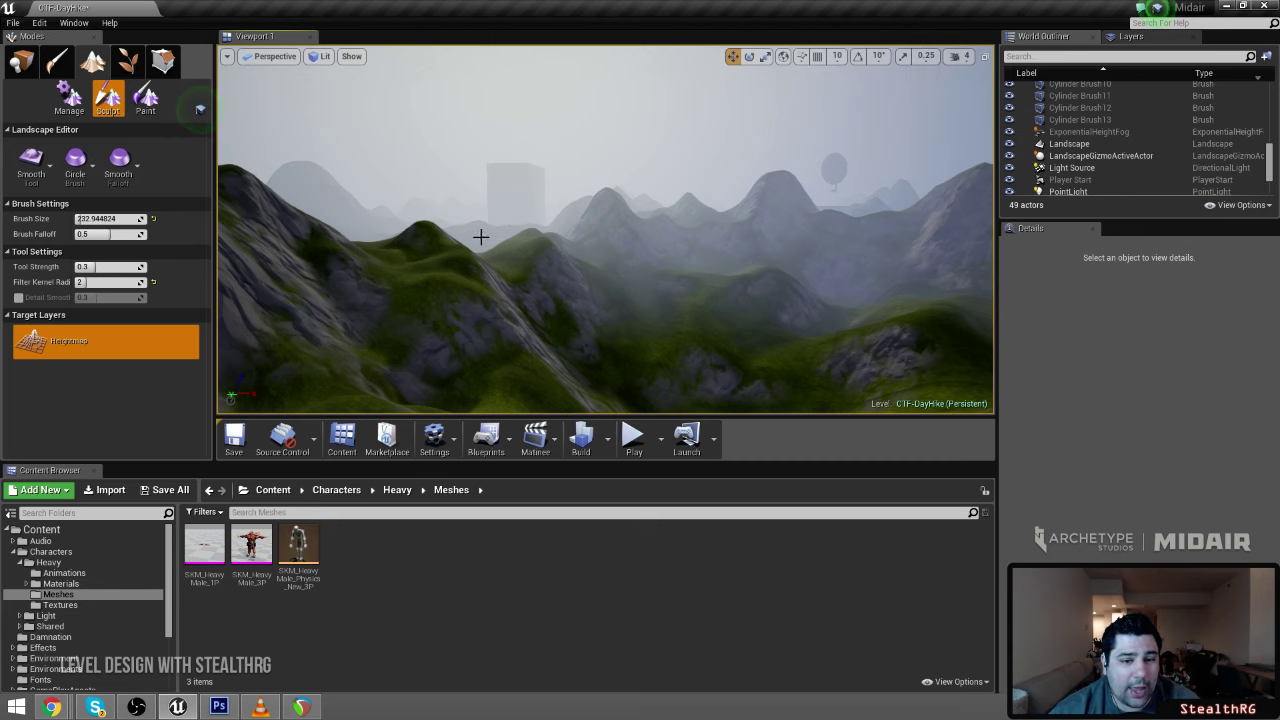
right_drag(606, 230, 606, 310)
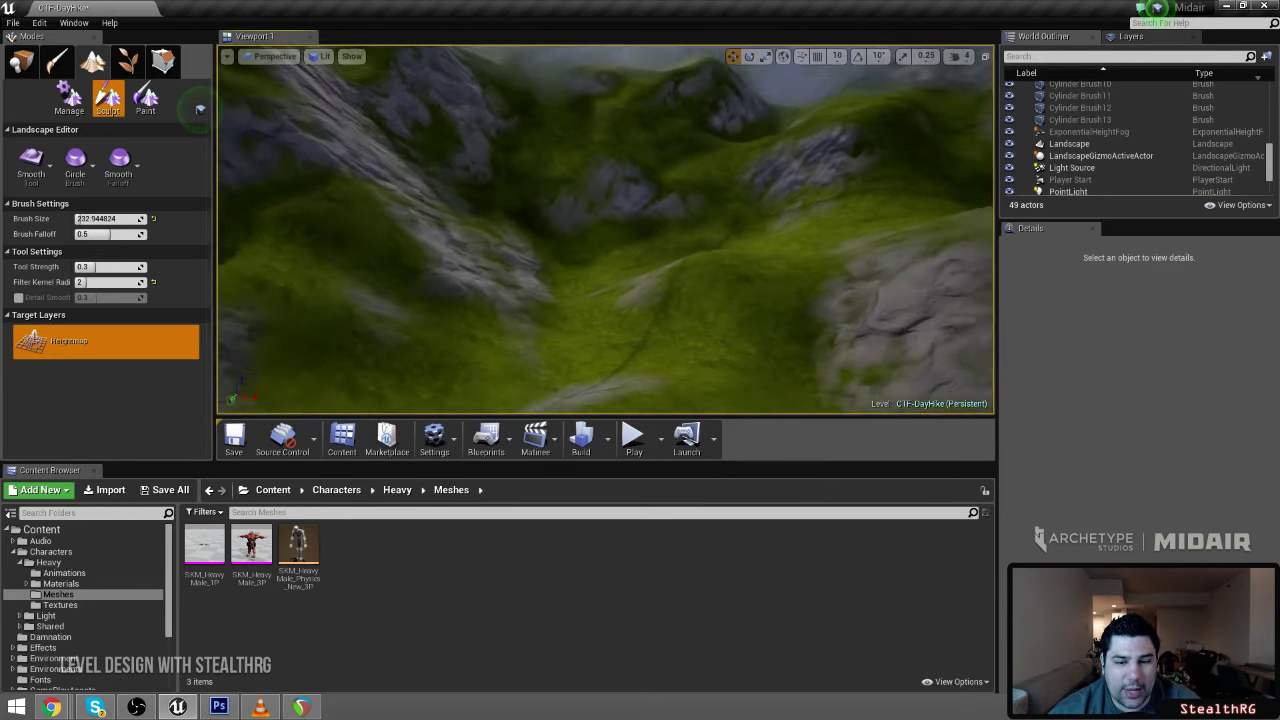
mouse_move(553, 210)
right_down()
mouse_move(680, 222)
mouse_move(553, 210)
right_up()
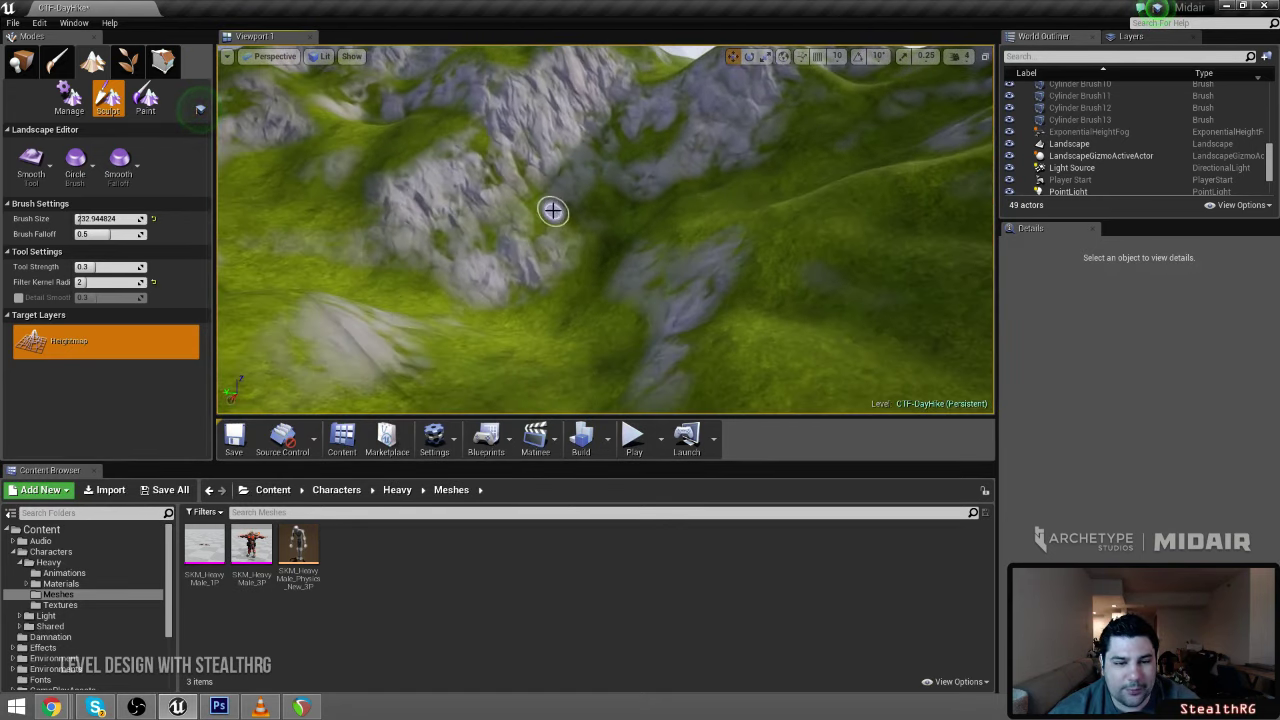
click(30, 160)
click(45, 214)
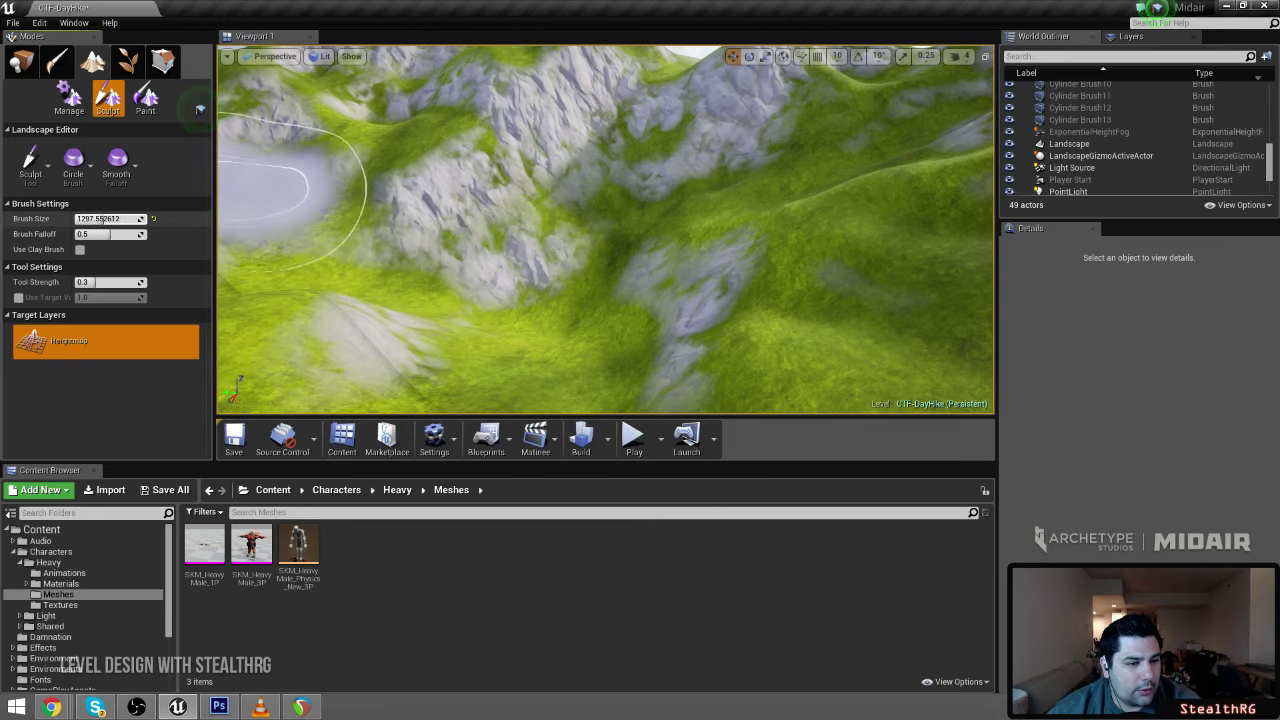
drag(103, 219, 115, 219)
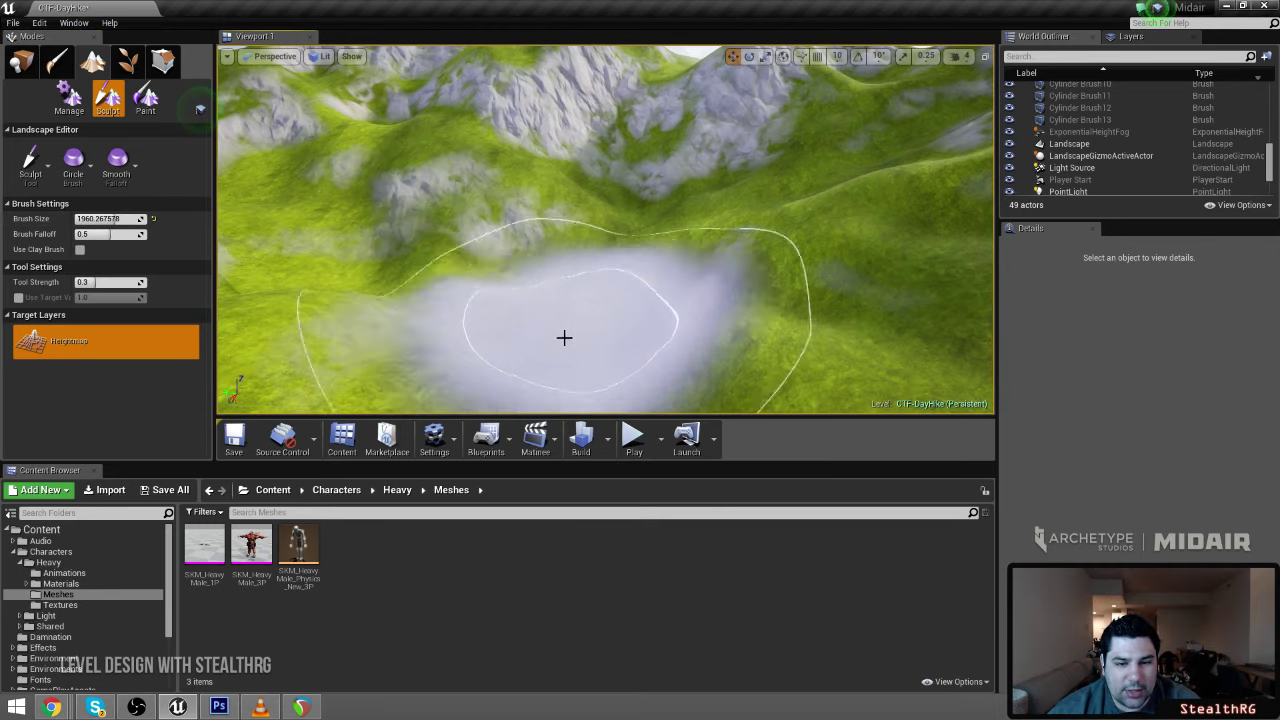
mouse_move(564, 338)
right_down()
mouse_move(530, 300)
mouse_move(490, 295)
mouse_move(245, 300)
right_up()
right_drag(564, 338, 400, 335)
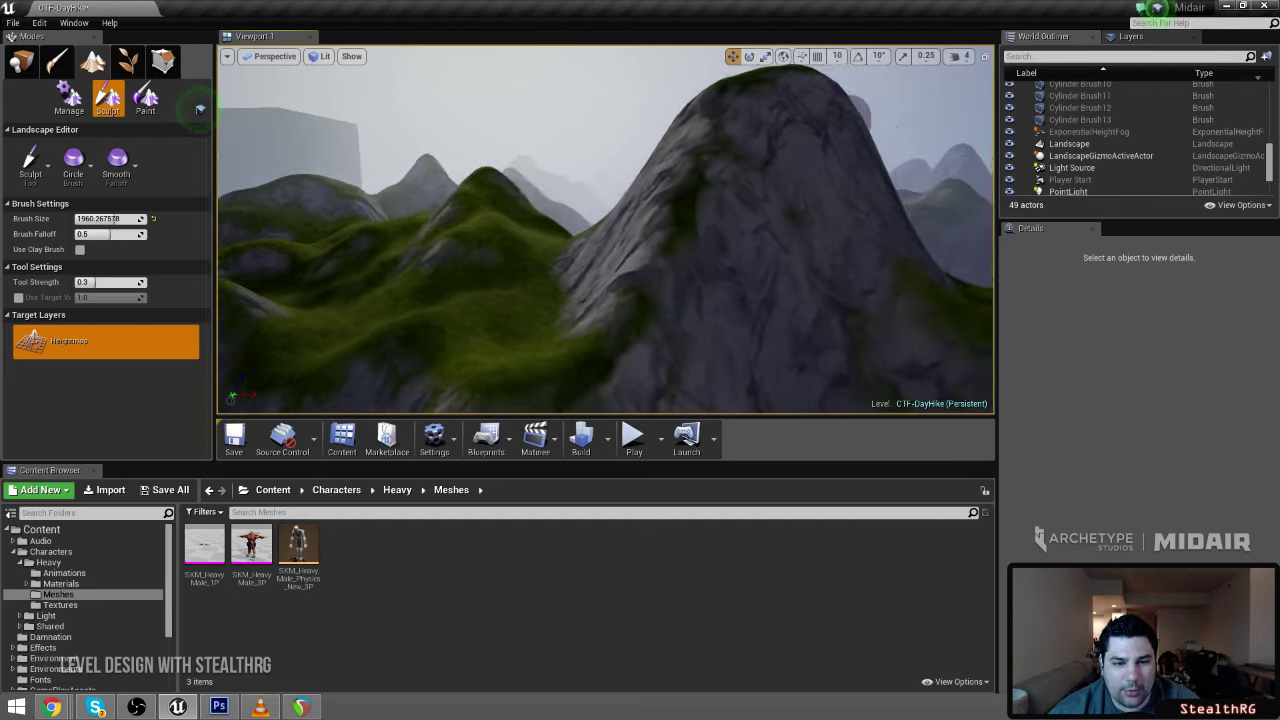
right_drag(600, 250, 360, 262)
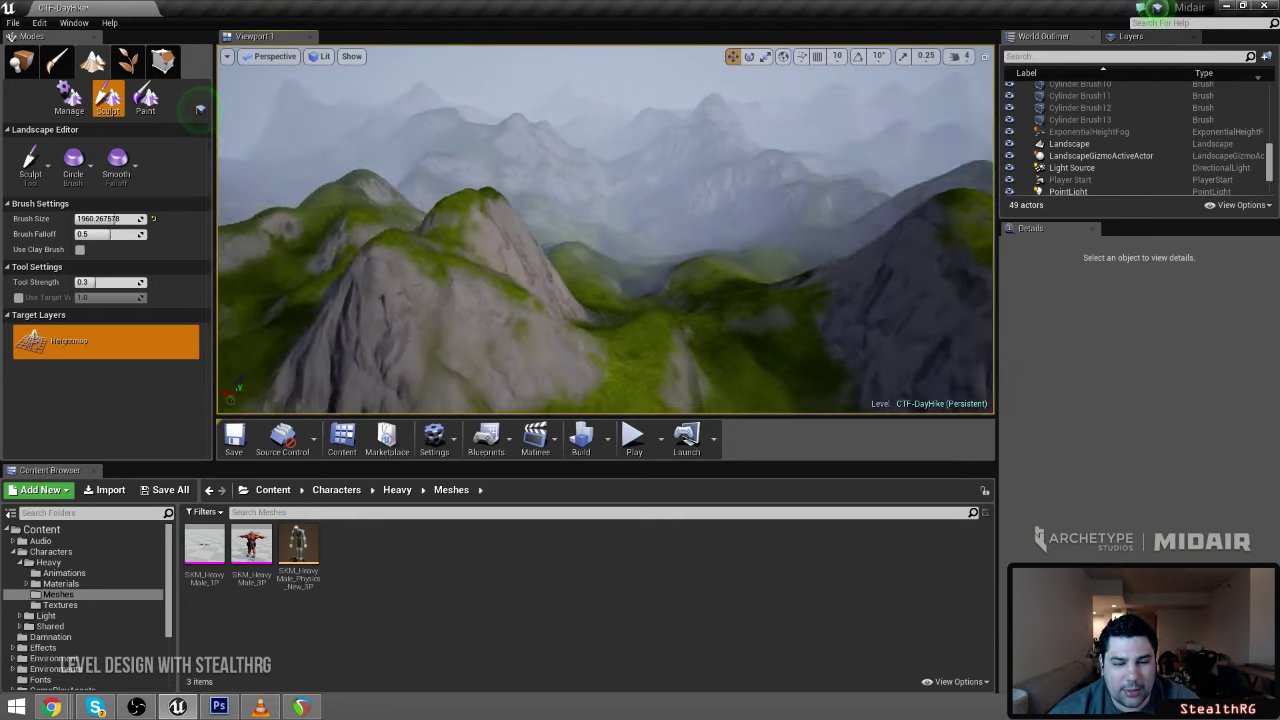
Switch the landscape tool to Smooth and reduce its brush size to about 682
right_drag(644, 219, 790, 242)
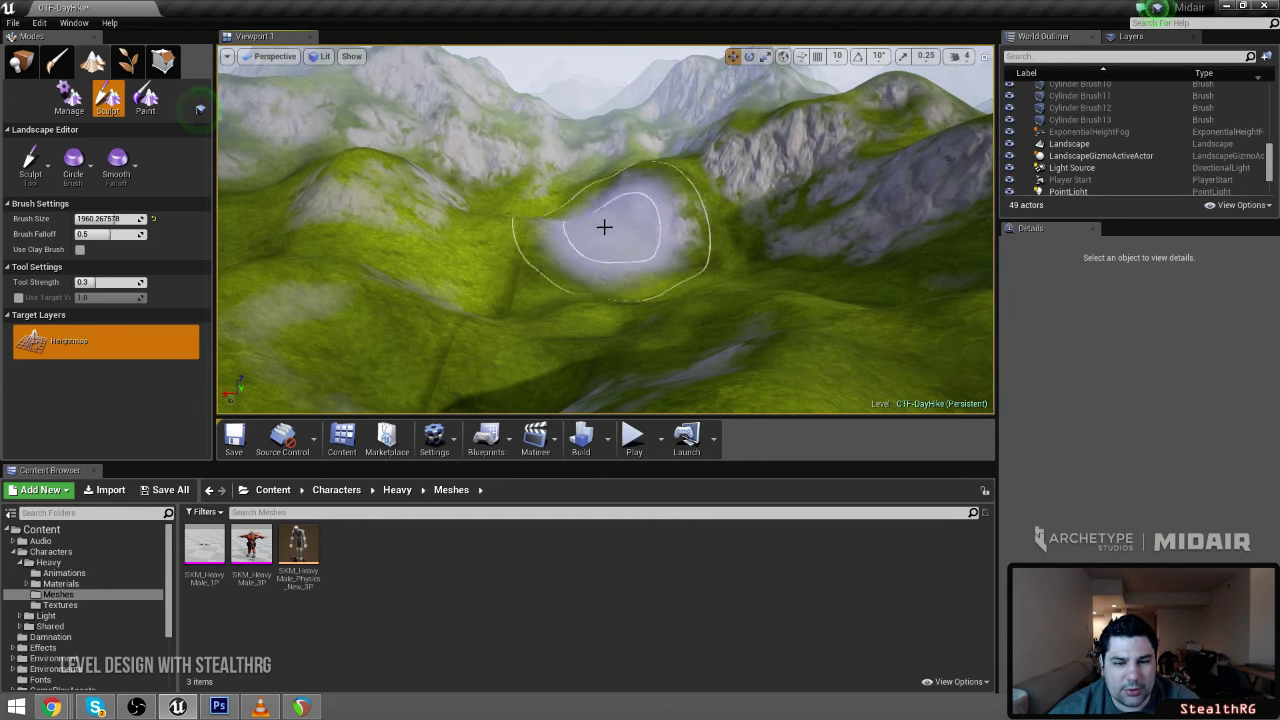
right_drag(712, 245, 712, 245)
right_drag(594, 205, 594, 205)
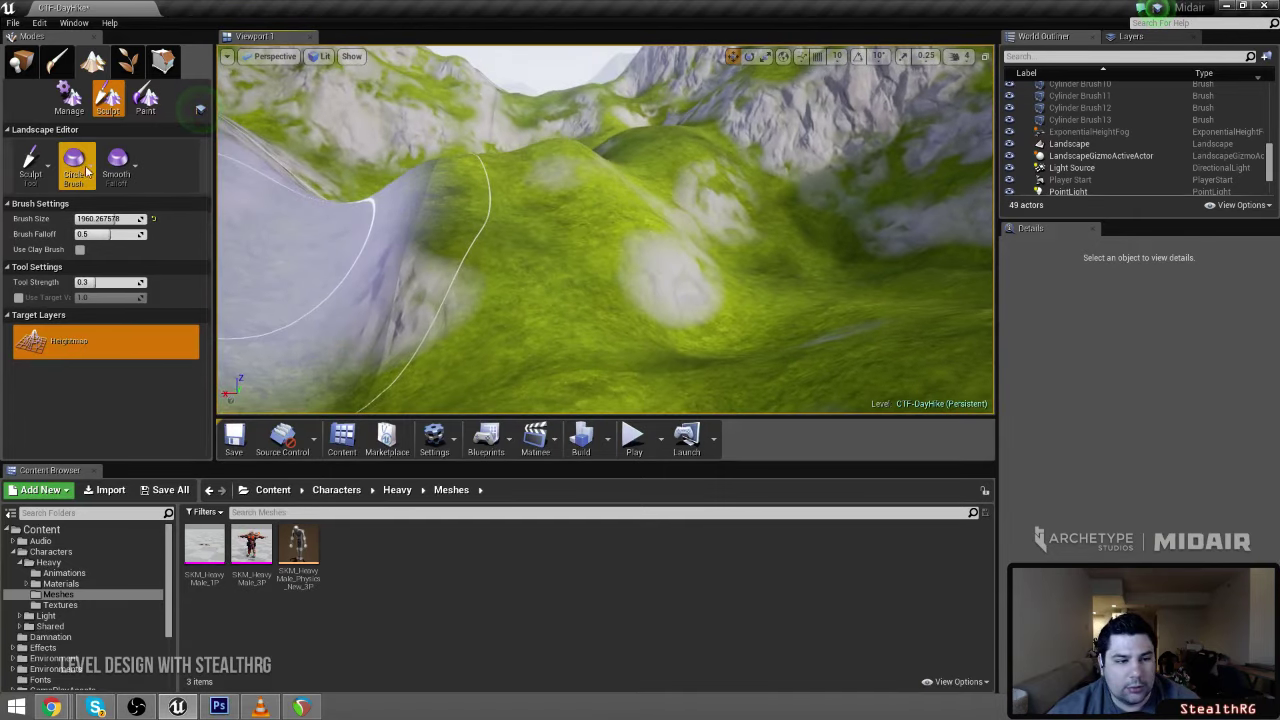
click(30, 162)
click(42, 262)
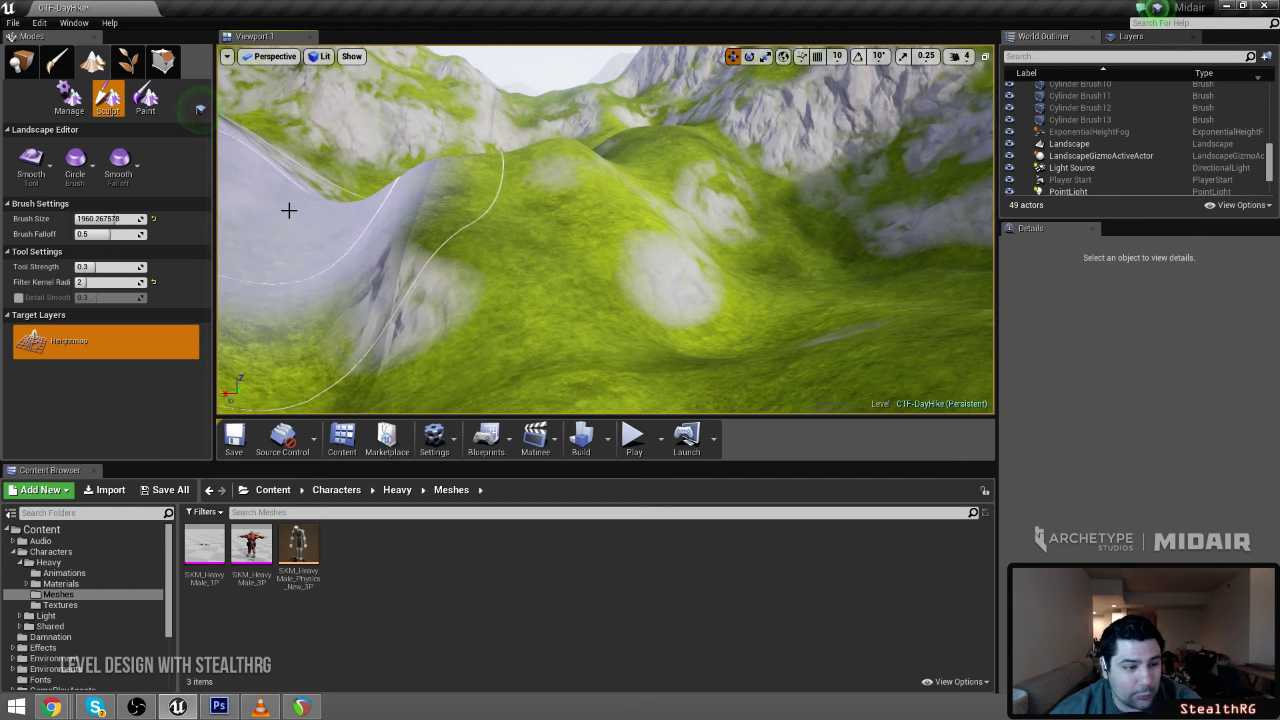
click(36, 178)
click(38, 178)
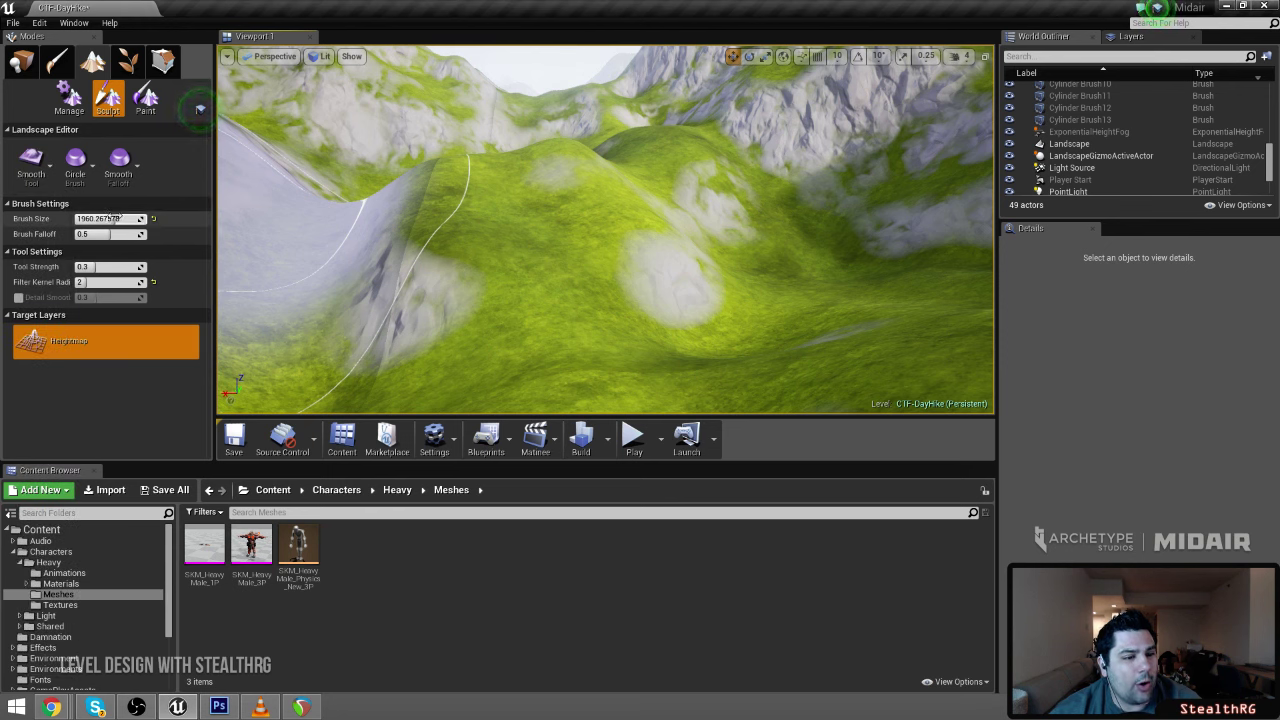
drag(116, 220, 84, 219)
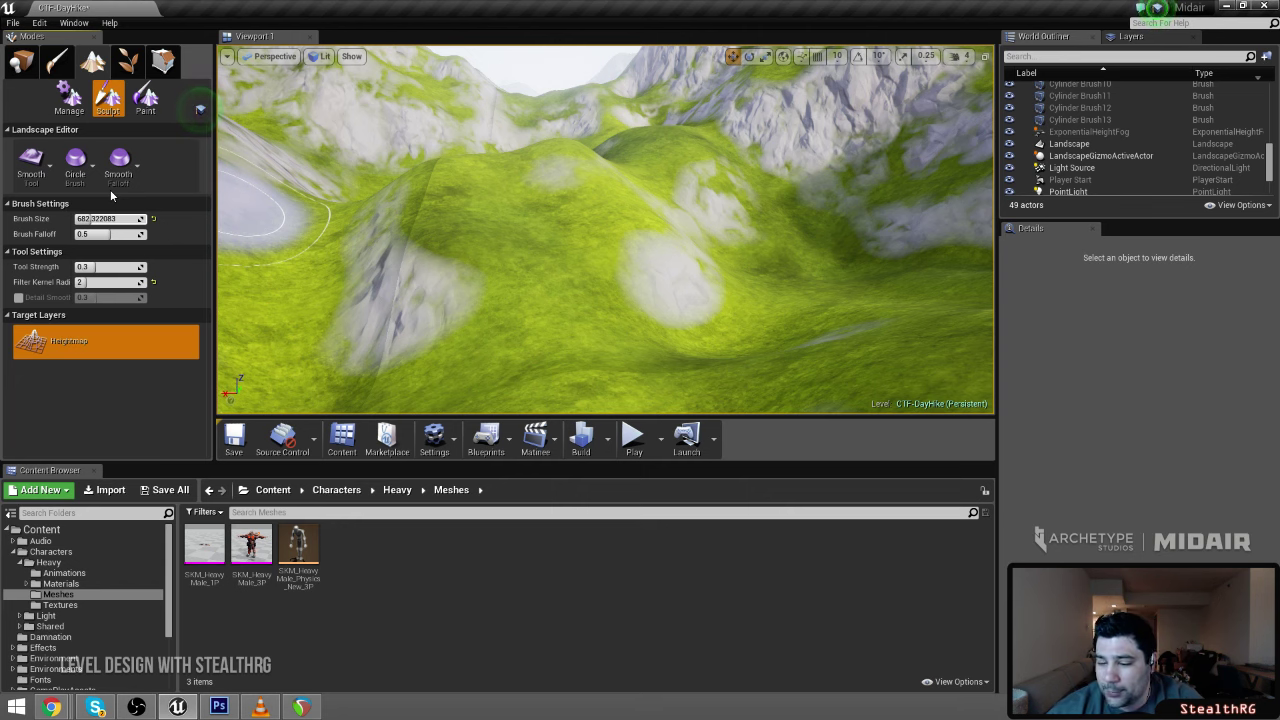
Inspect the ring platform, its support pillar and the flag stand area beneath it in a full-screen viewport
right_drag(614, 266, 680, 270)
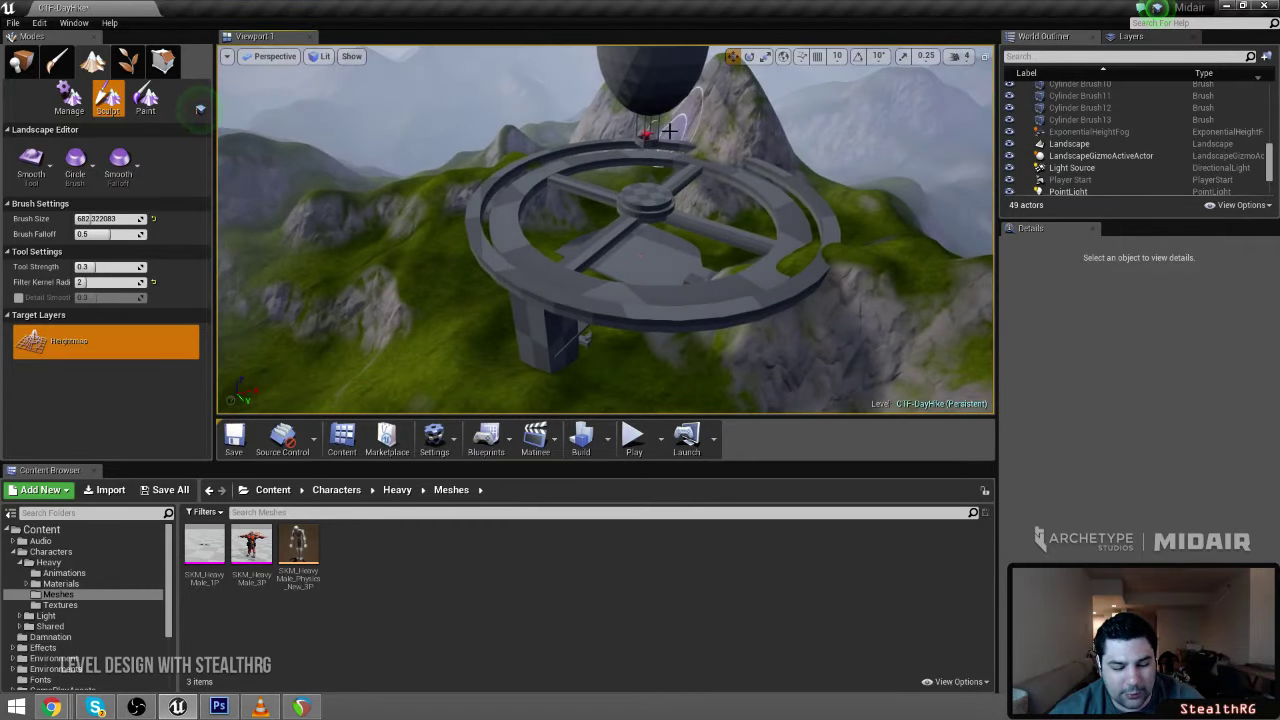
key(F11)
key(w)
right_drag(500, 77, 530, 235)
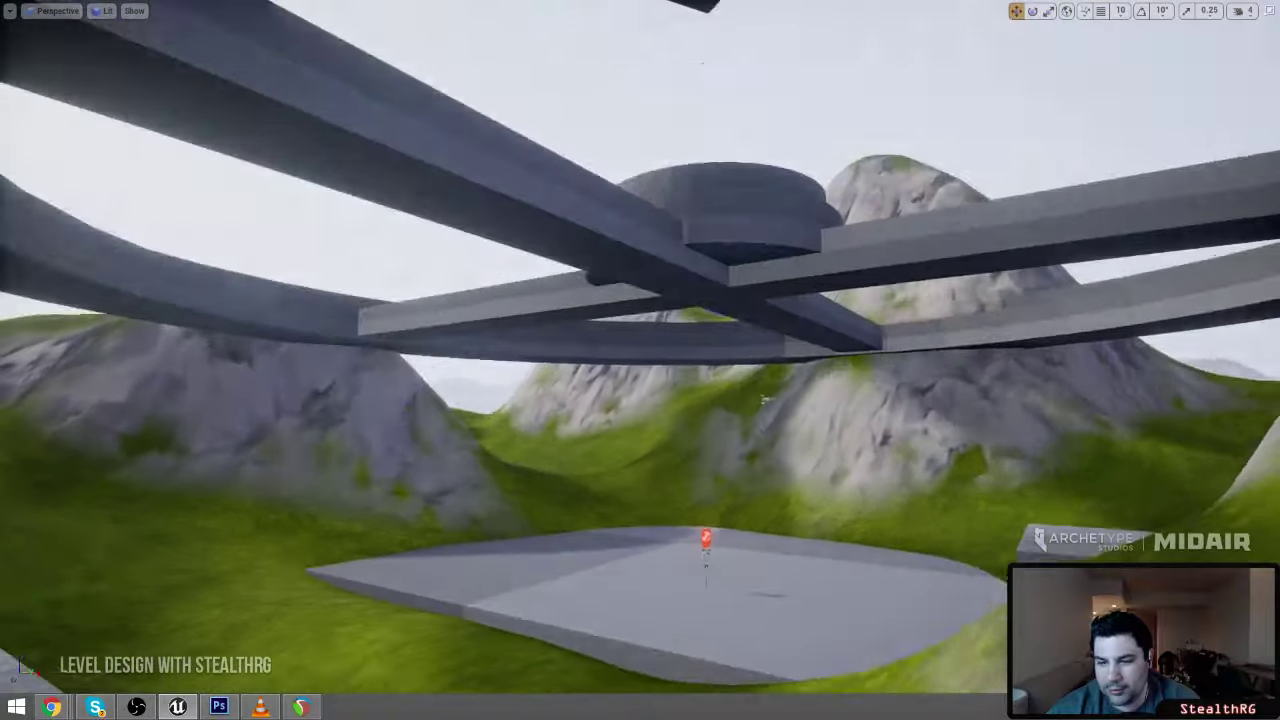
right_drag(884, 331, 571, 286)
key(s)
key(w)
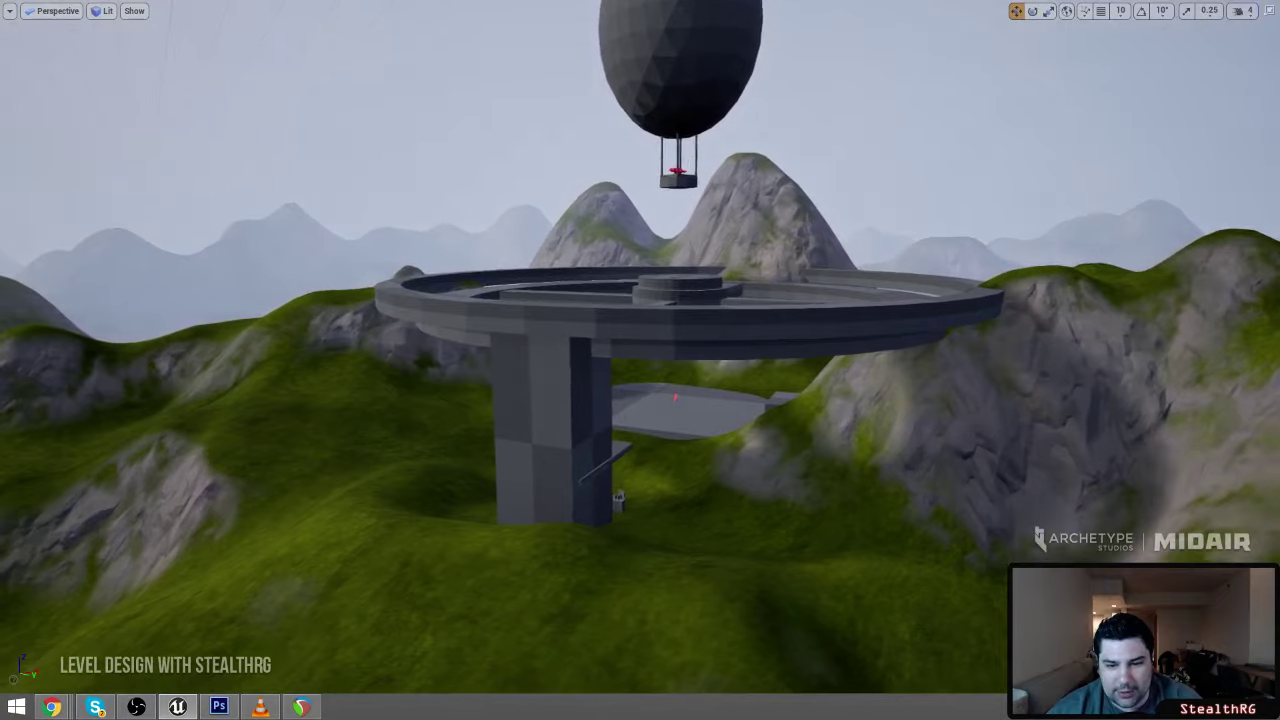
key(w)
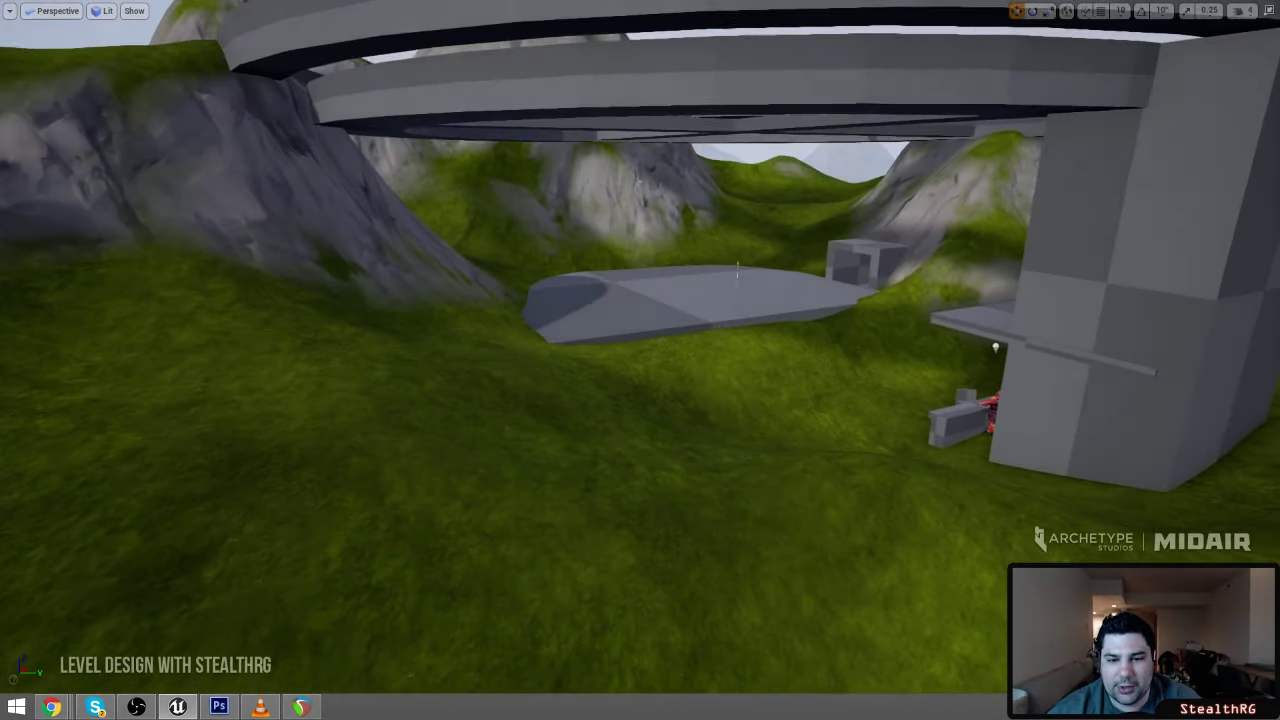
right_drag(640, 360, 690, 296)
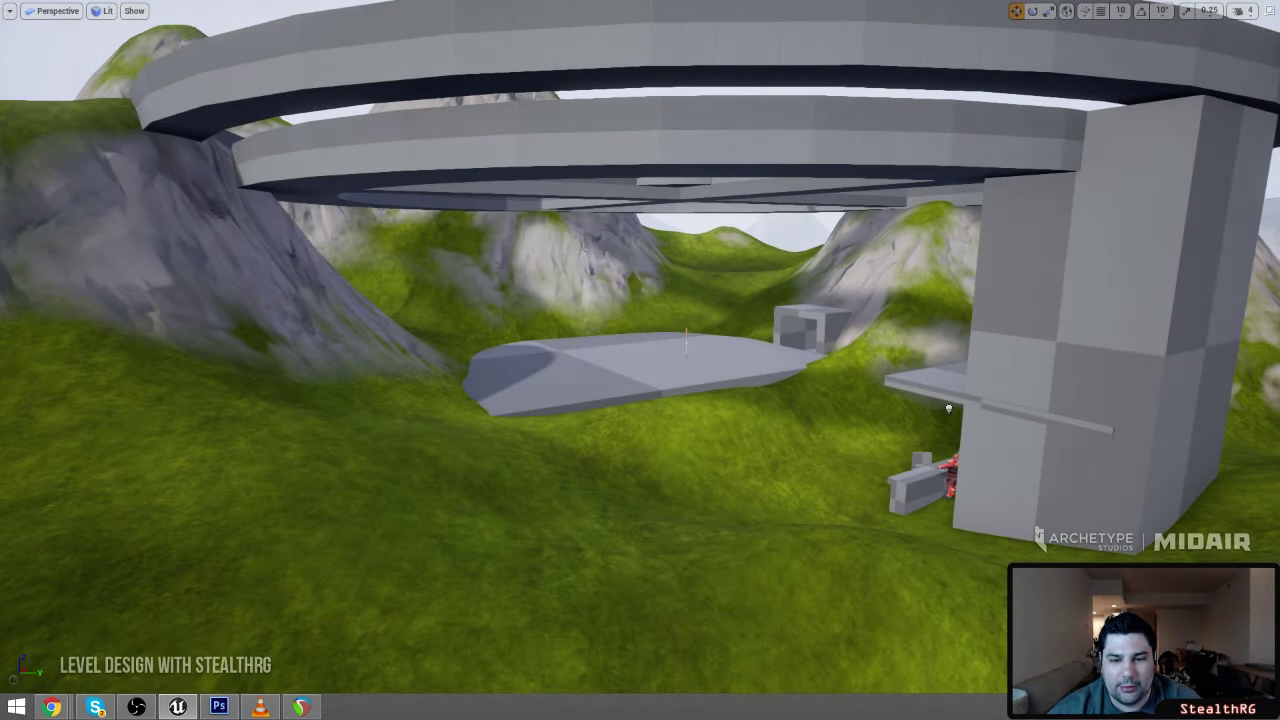
key(s)
mouse_move(640, 360)
right_down()
mouse_move(660, 480)
mouse_move(690, 370)
mouse_move(620, 358)
right_up()
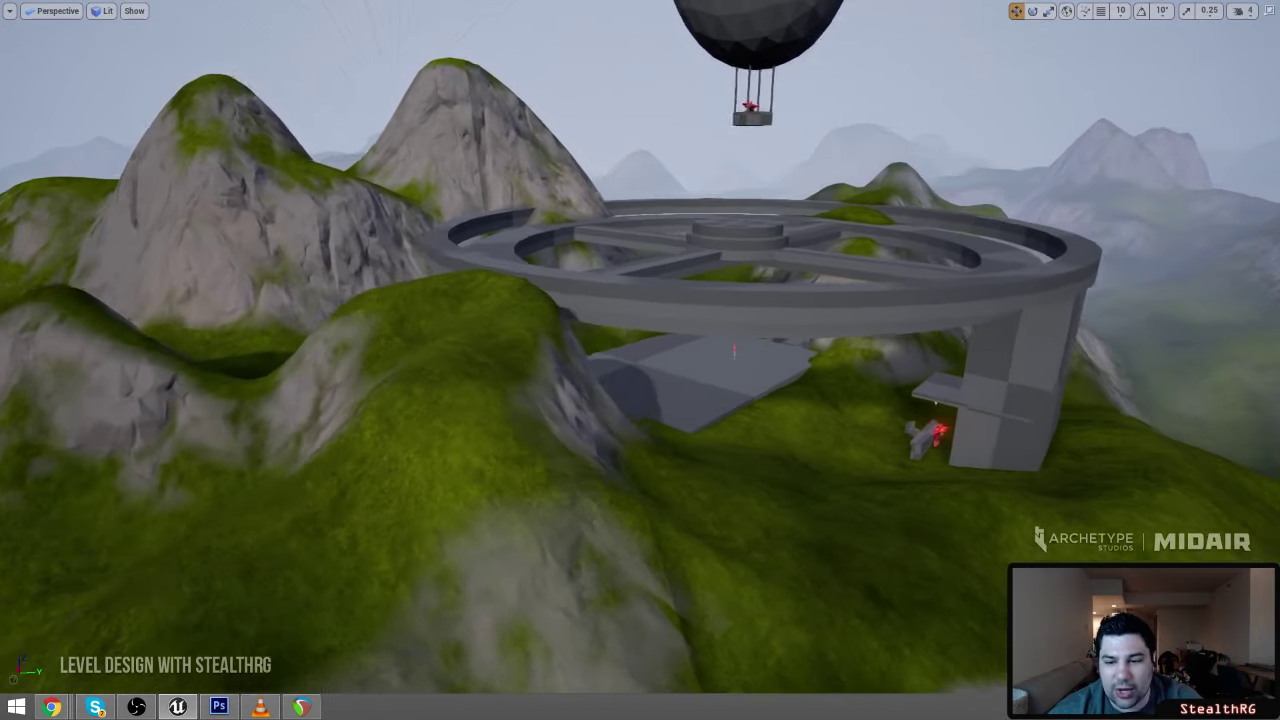
right_drag(626, 243, 652, 252)
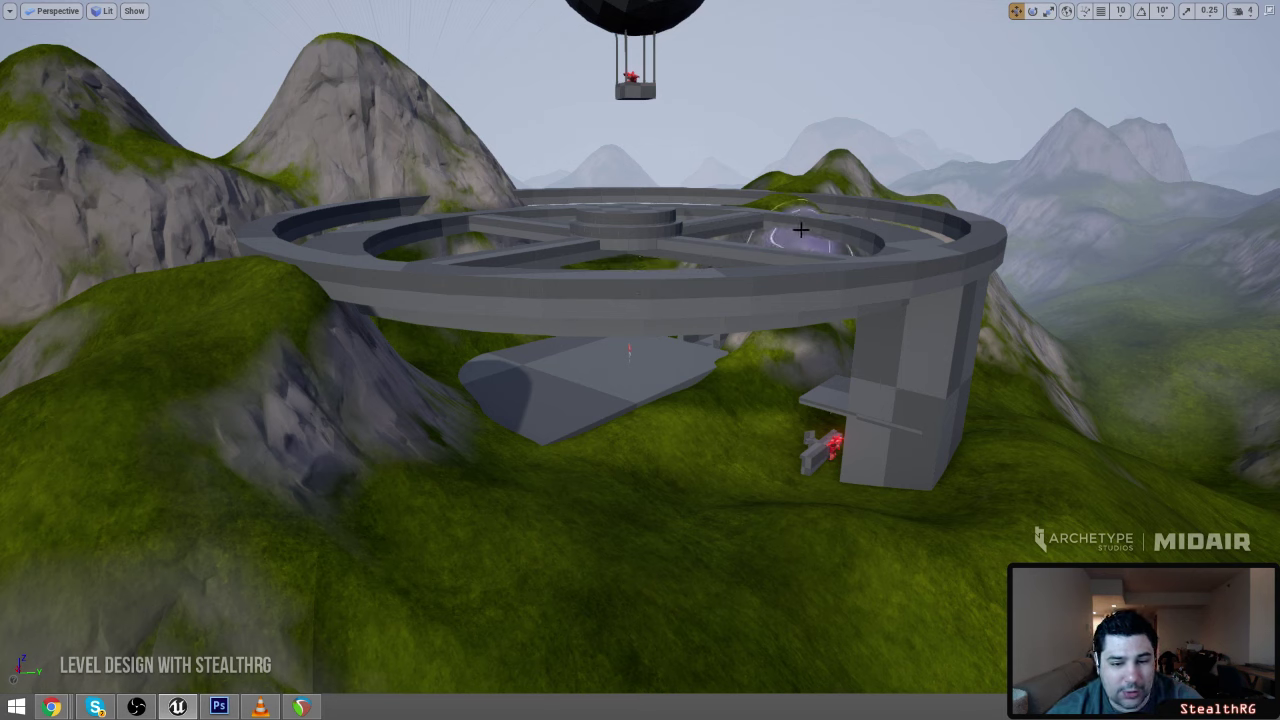
Examine the hot-air balloon above the ring platform, and restore the normal editor layout
mouse_move(804, 155)
right_down()
mouse_move(820, 225)
mouse_move(808, 215)
mouse_move(812, 135)
mouse_move(900, 148)
mouse_move(868, 176)
mouse_move(700, 170)
mouse_move(832, 147)
mouse_move(812, 168)
mouse_move(814, 192)
mouse_move(838, 95)
mouse_move(818, 62)
mouse_move(820, 105)
right_up()
key(w)
key(a)
key(s)
key(w)
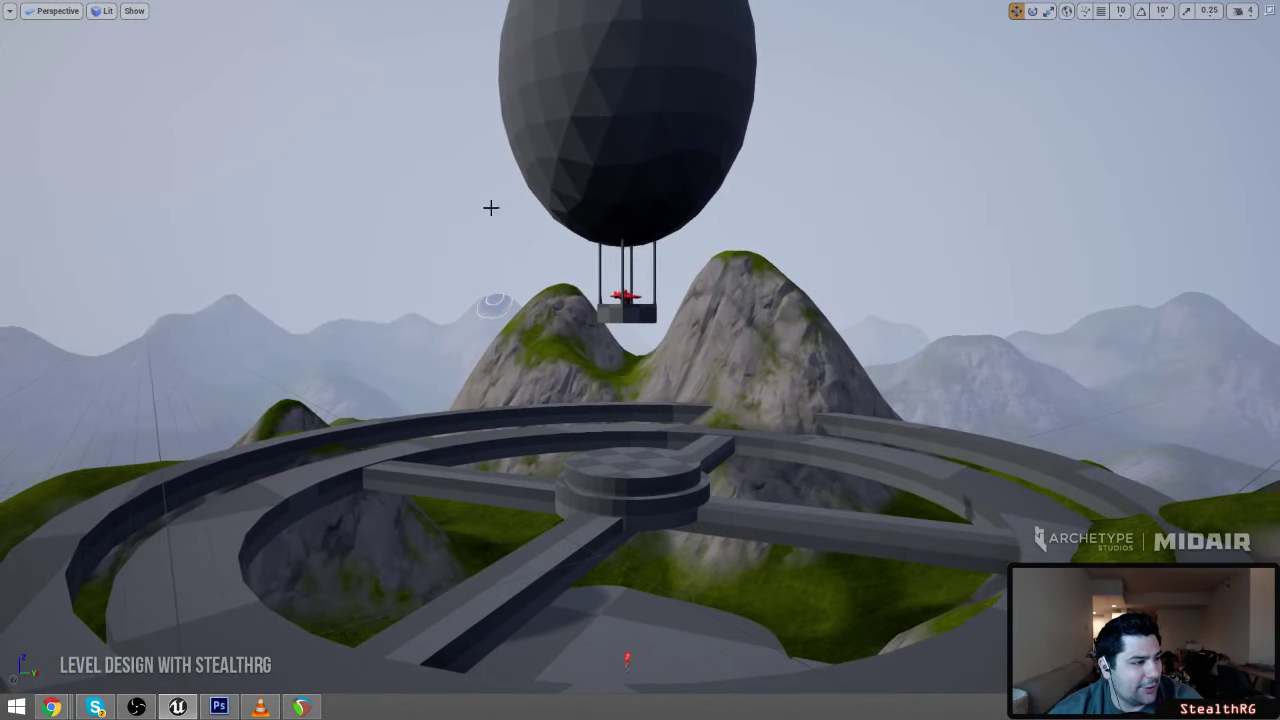
mouse_move(702, 235)
right_down()
mouse_move(698, 268)
mouse_move(699, 253)
right_up()
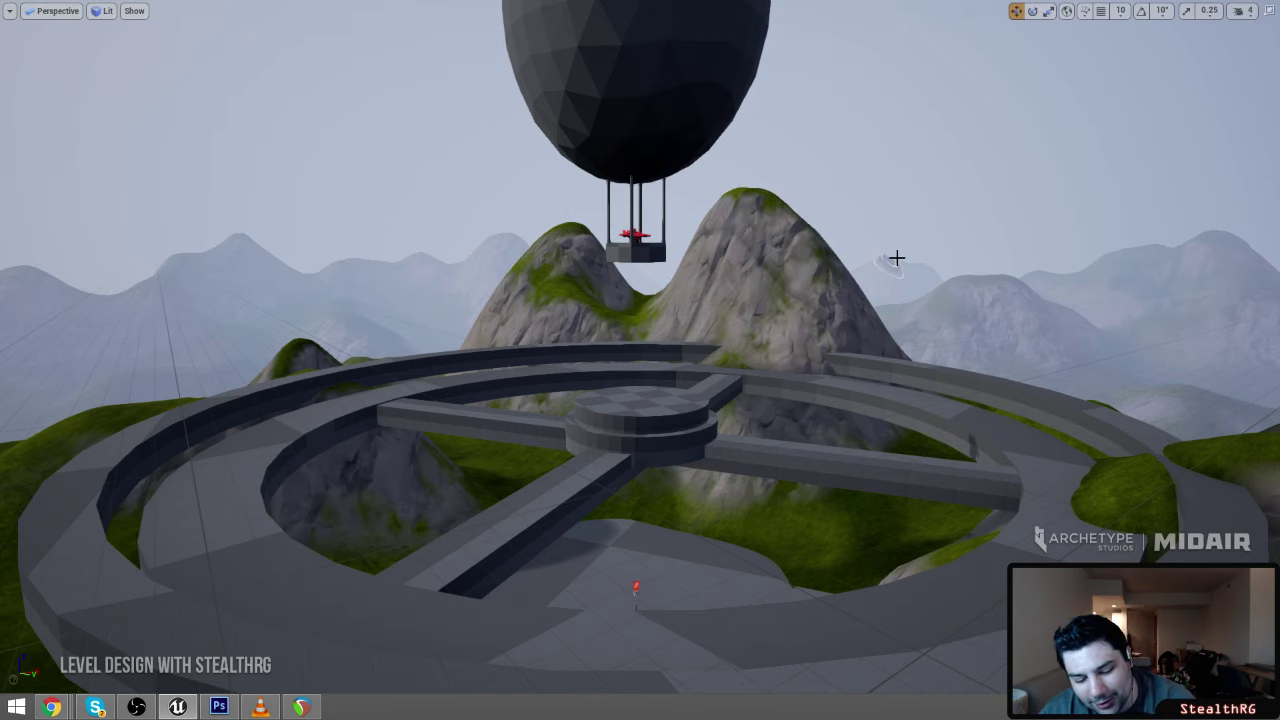
key(F11)
Leave landscape editing and delete the balloon's sphere brush and the character in its basket
click(21, 63)
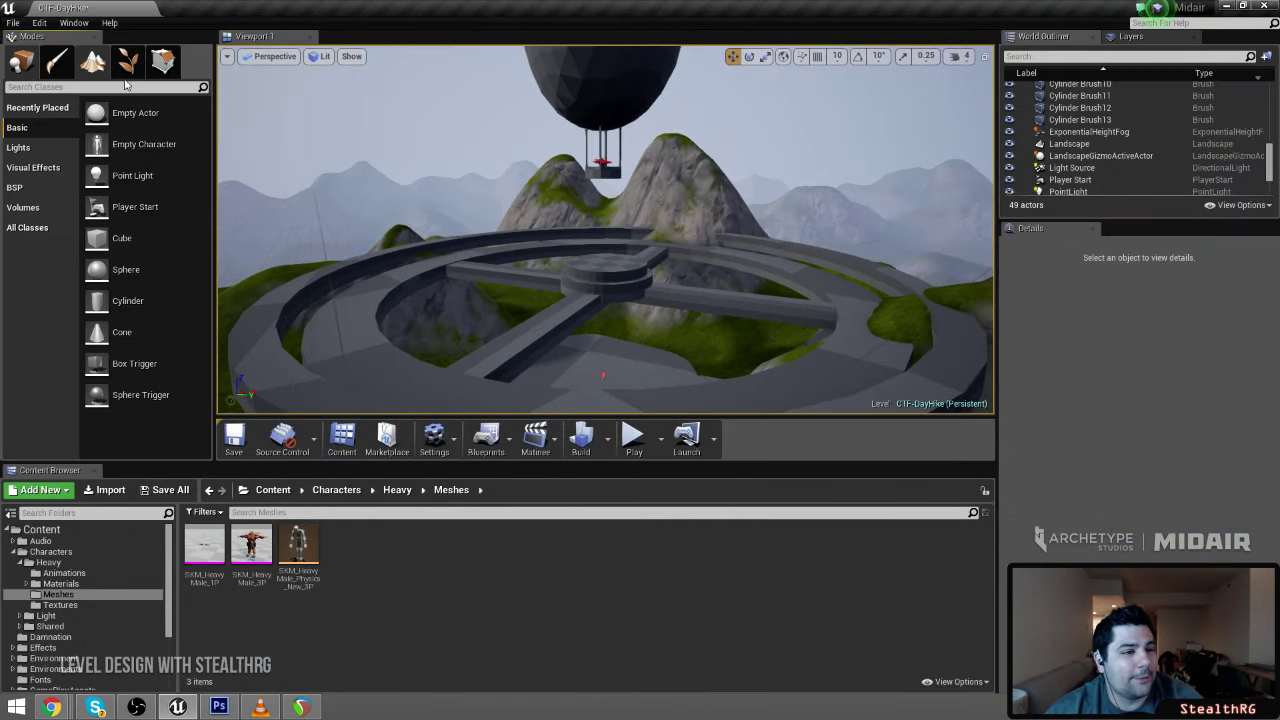
right_drag(610, 172, 602, 130)
click(610, 172)
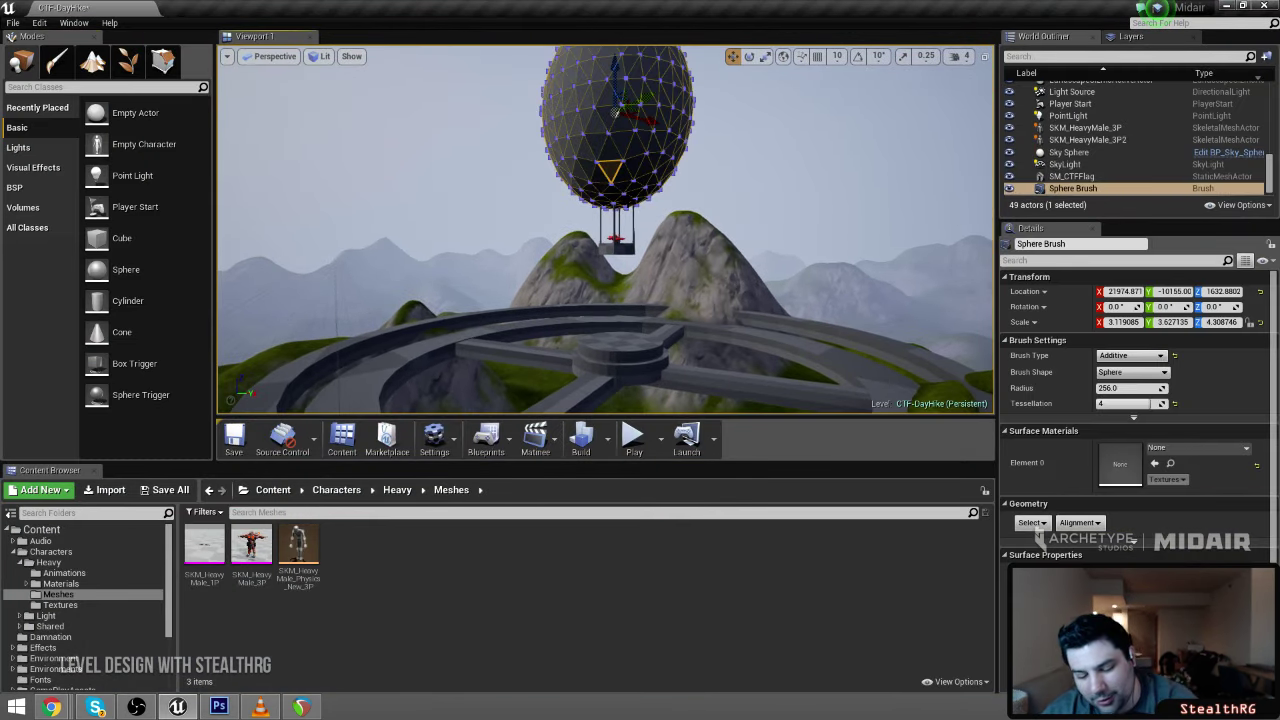
key(Delete)
key(w)
right_drag(610, 172, 694, 206)
click(597, 271)
key(Delete)
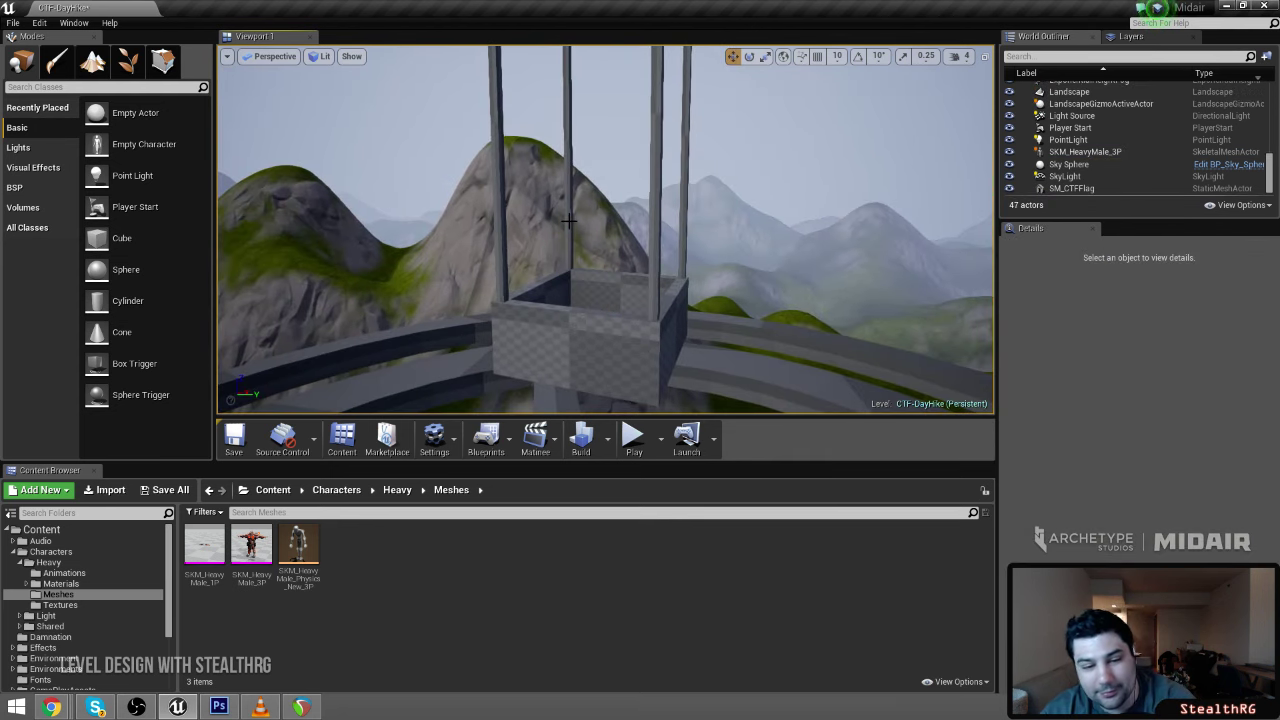
Delete the balloon's remaining support poles and the box brushes forming its basket
click(568, 235)
key(Delete)
click(499, 249)
key(Delete)
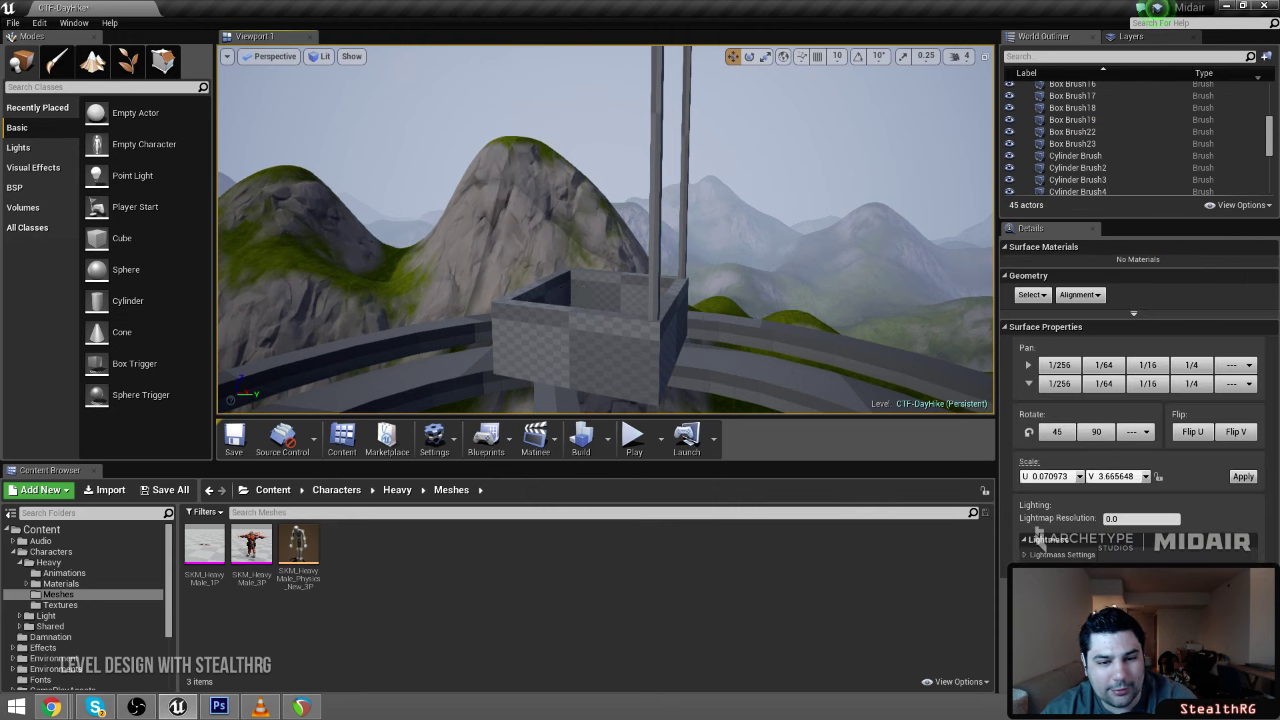
click(590, 295)
key(Delete)
click(590, 290)
key(Delete)
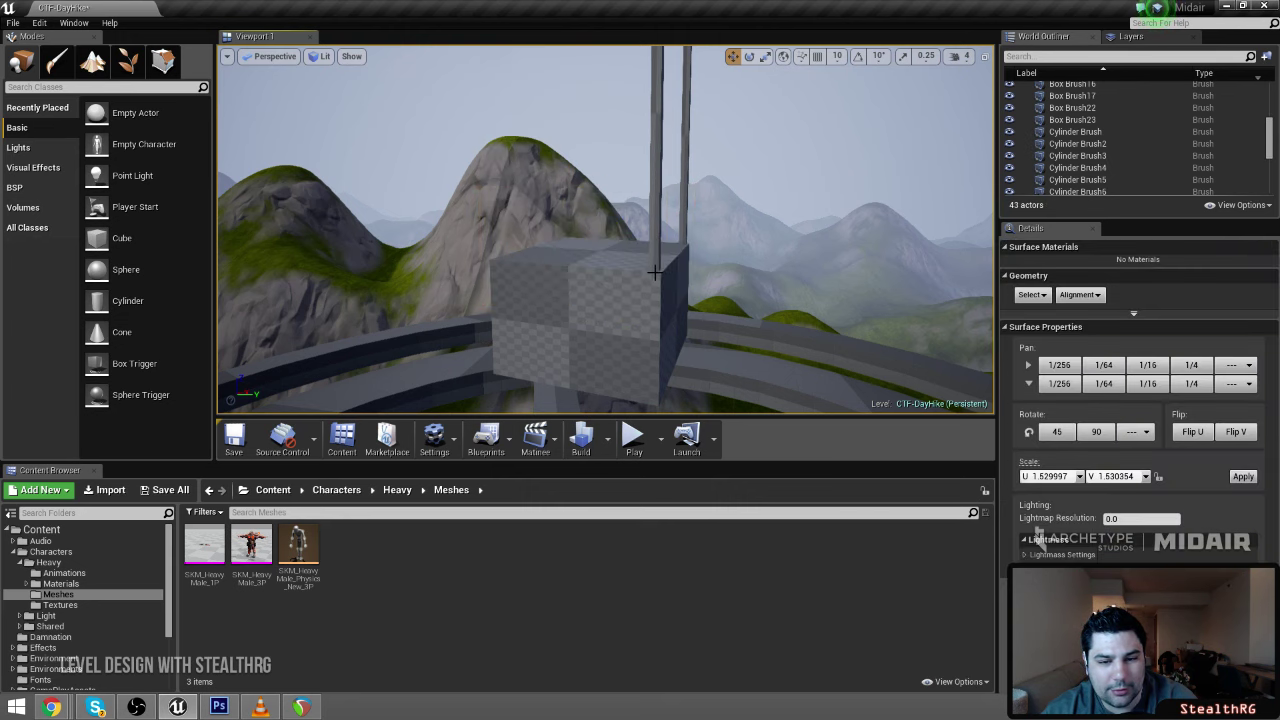
click(656, 276)
key(Delete)
click(657, 254)
key(Delete)
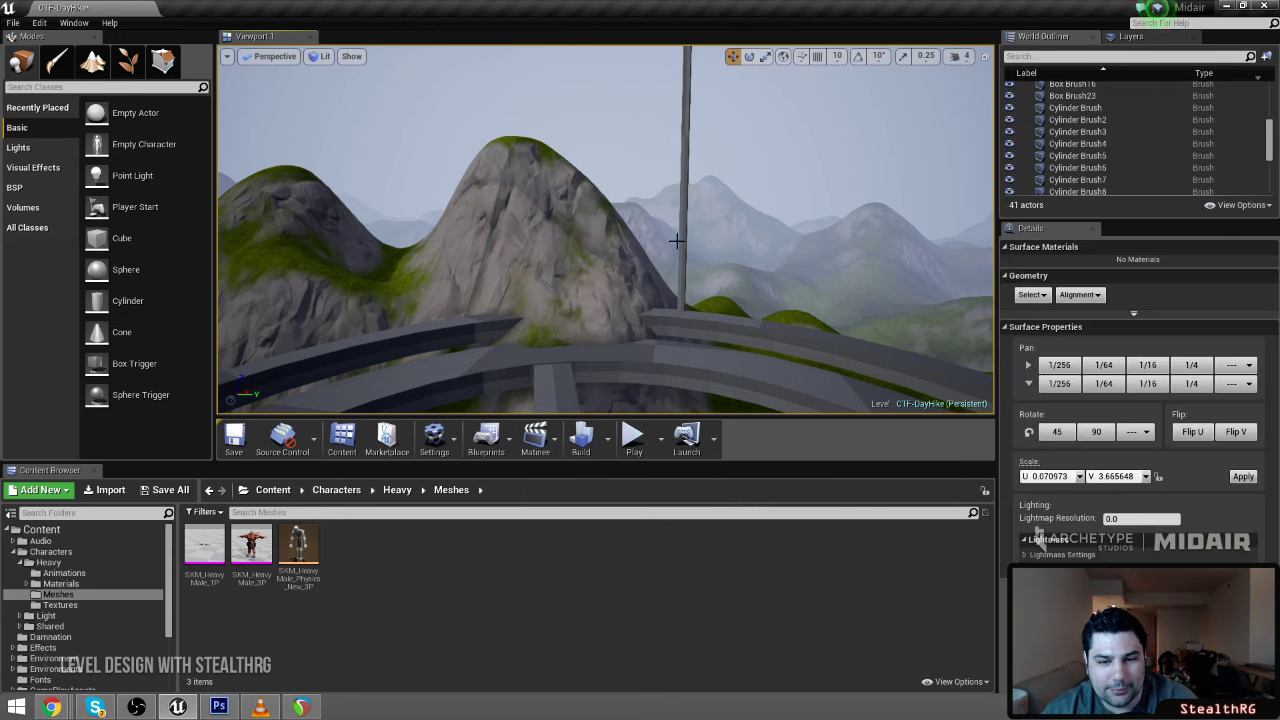
click(684, 237)
key(Delete)
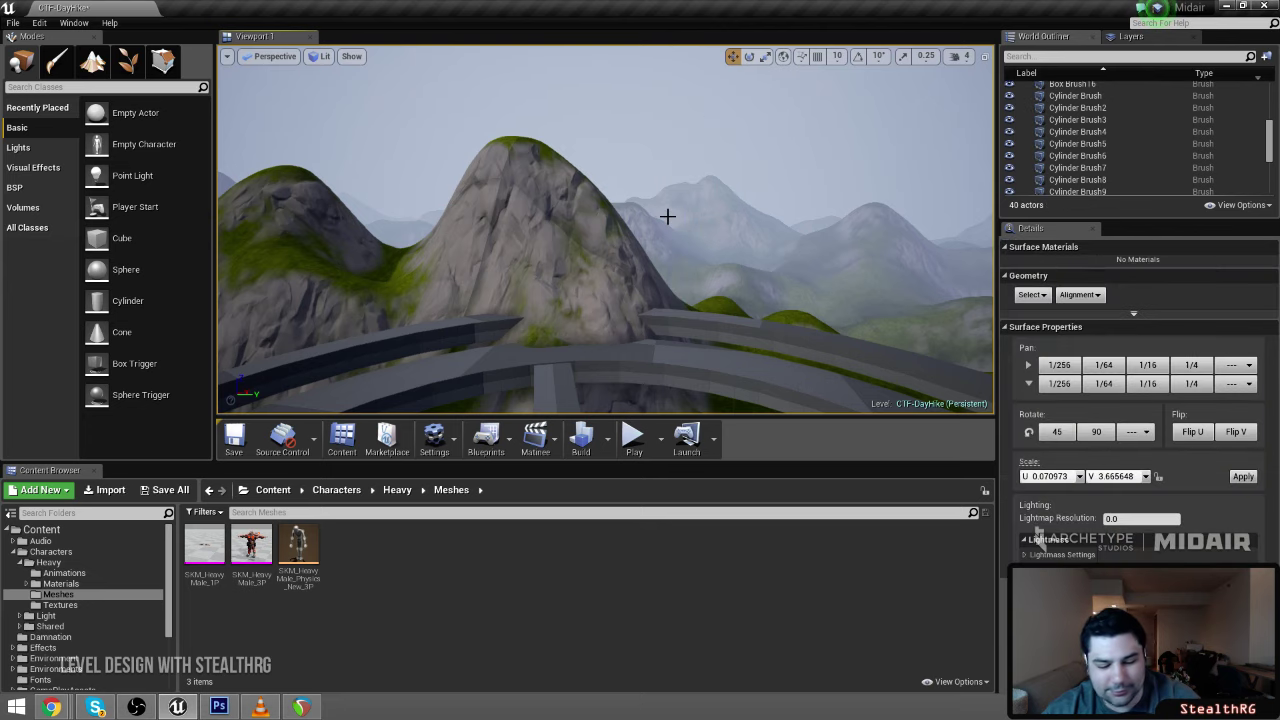
Examine the ring platform without the balloon and the rocky hill behind the flag stand
right_drag(667, 217, 724, 196)
key(w)
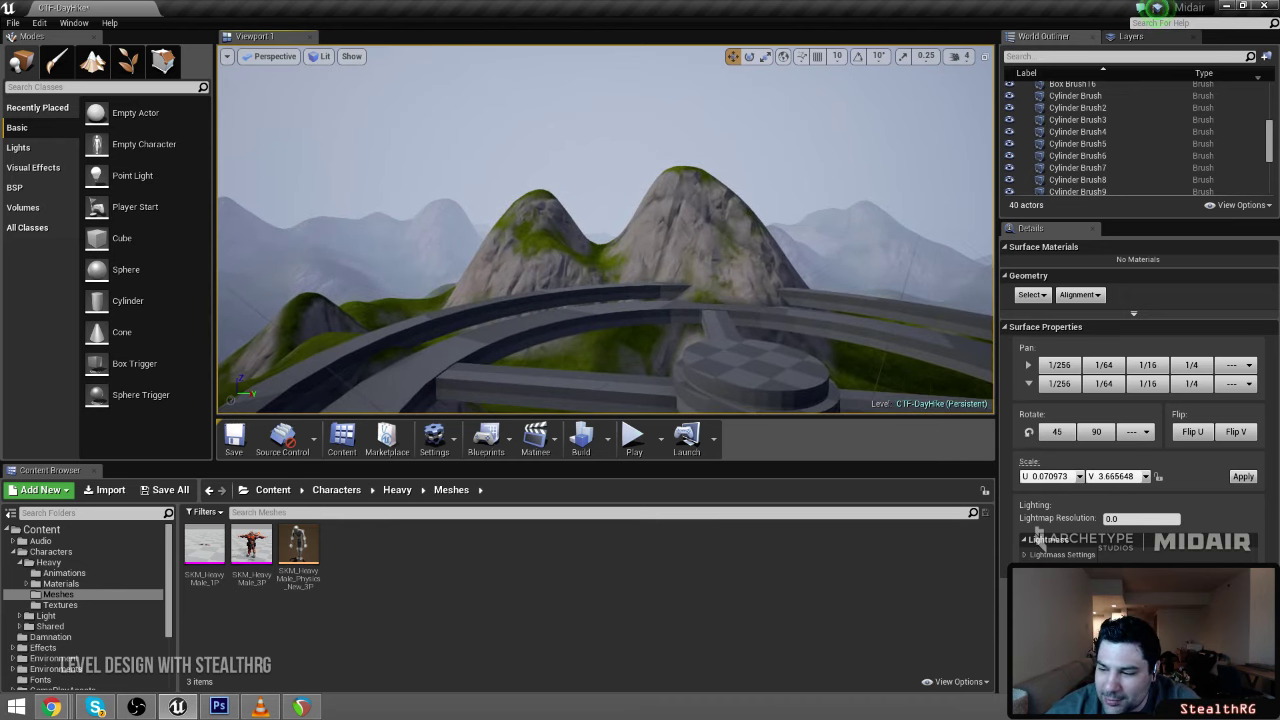
key(s)
right_drag(684, 150, 496, 345)
key(w)
right_drag(500, 243, 502, 154)
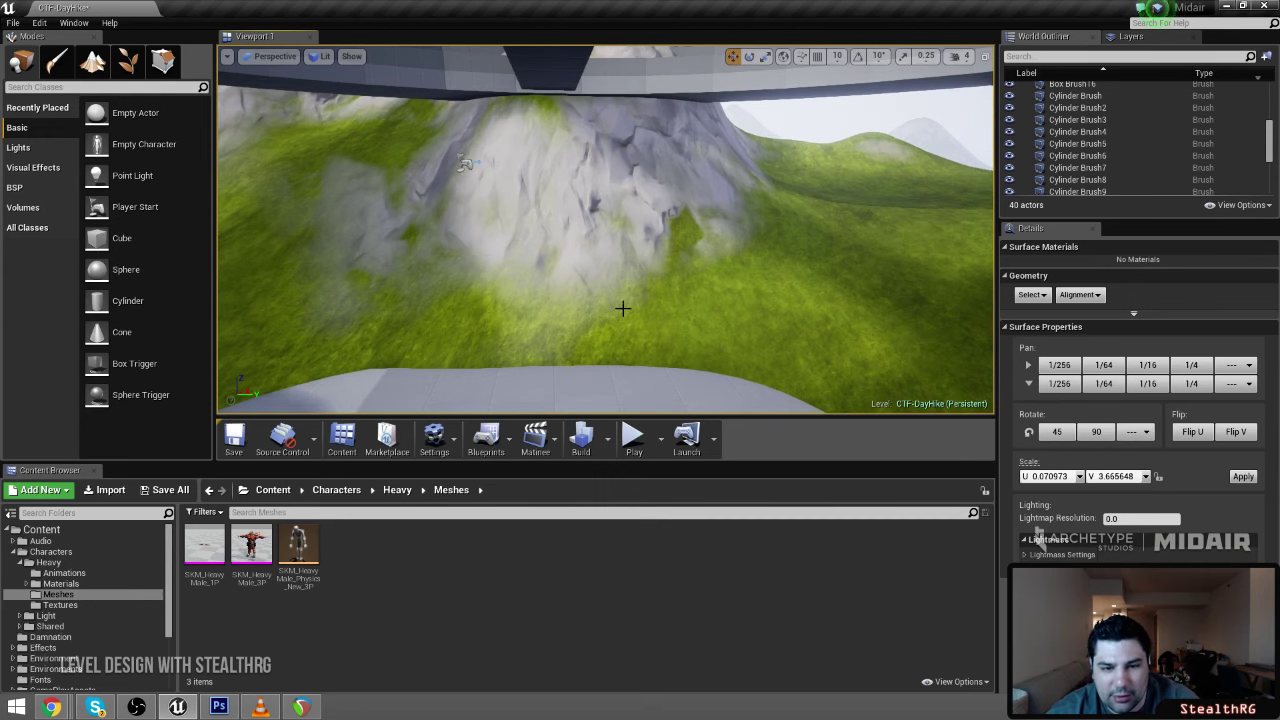
key(s)
right_drag(606, 230, 591, 272)
key(s)
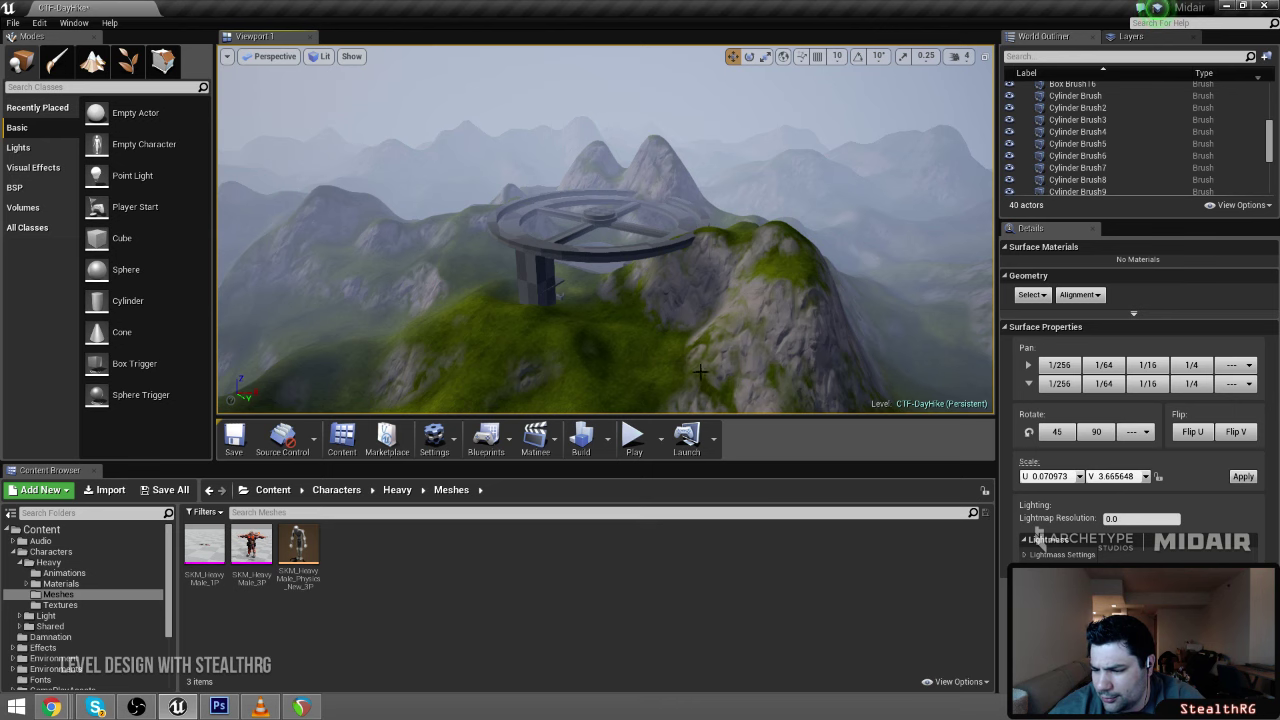
Survey the mountains and valleys surrounding the ring platform from several sides
key(w)
right_drag(755, 289, 846, 290)
key(a)
key(w)
right_drag(579, 278, 705, 270)
key(w)
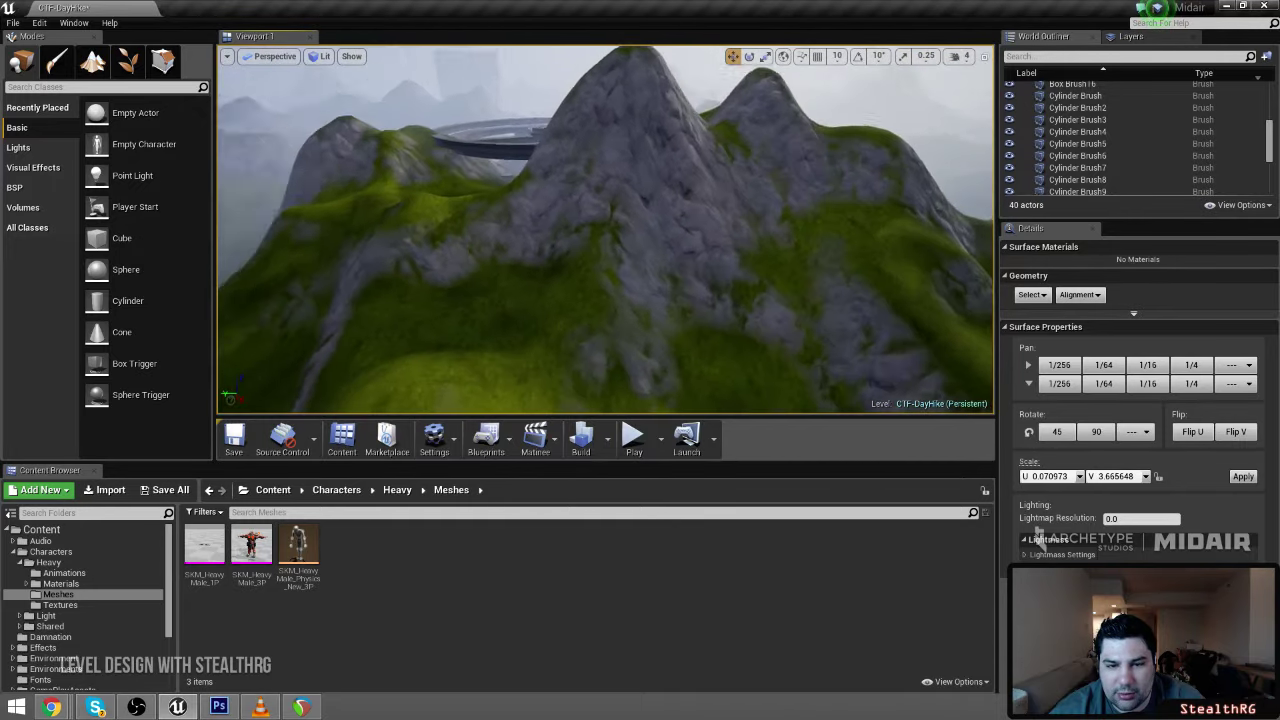
right_drag(591, 301, 562, 298)
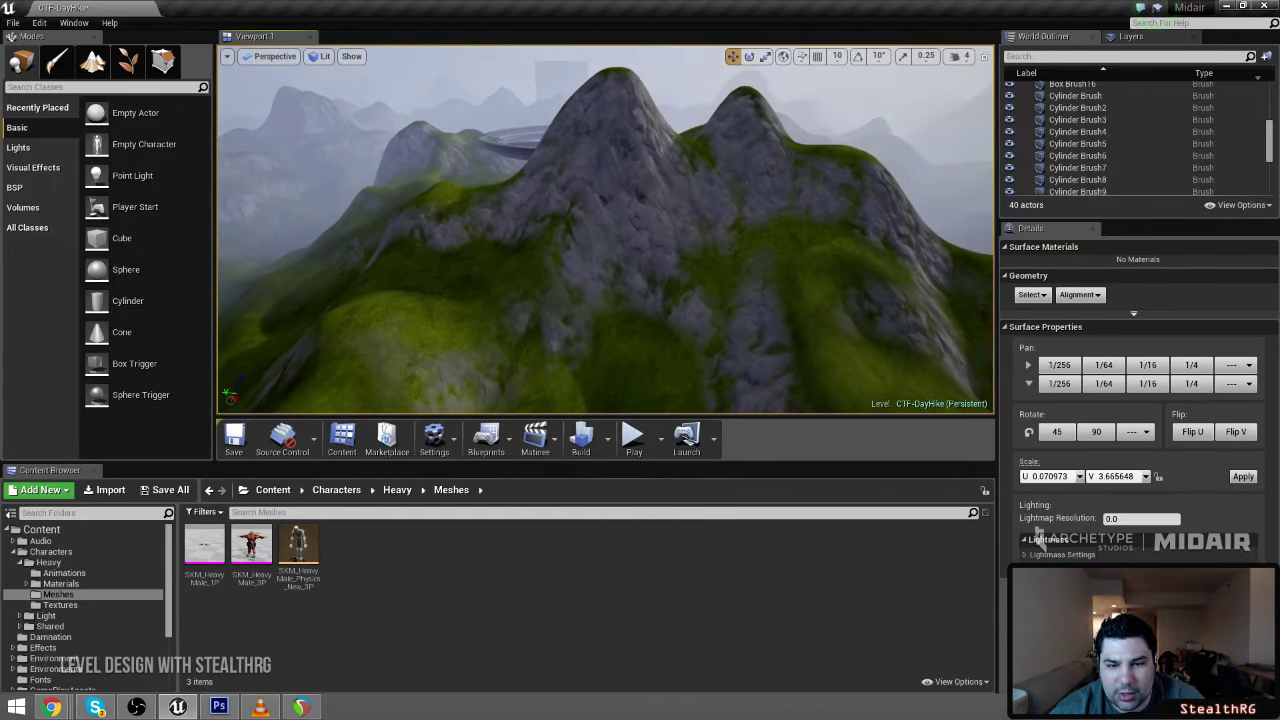
right_click(610, 216)
right_drag(606, 230, 564, 184)
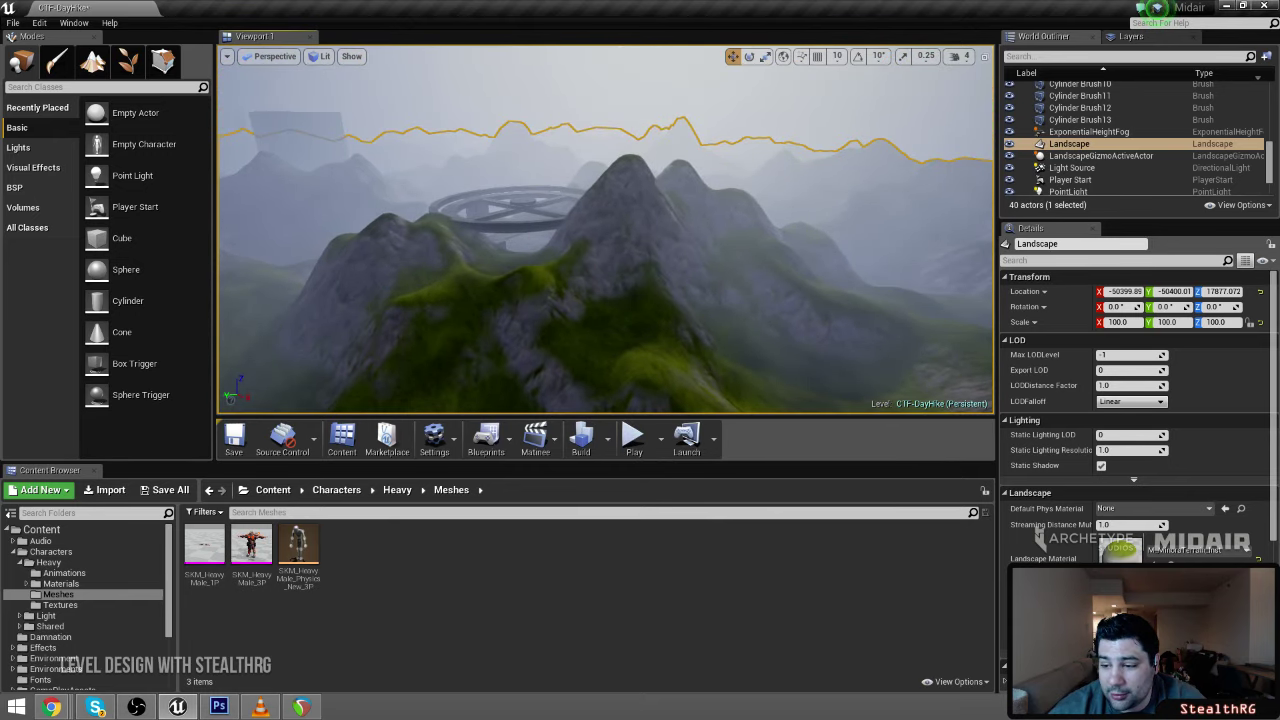
right_drag(606, 230, 832, 274)
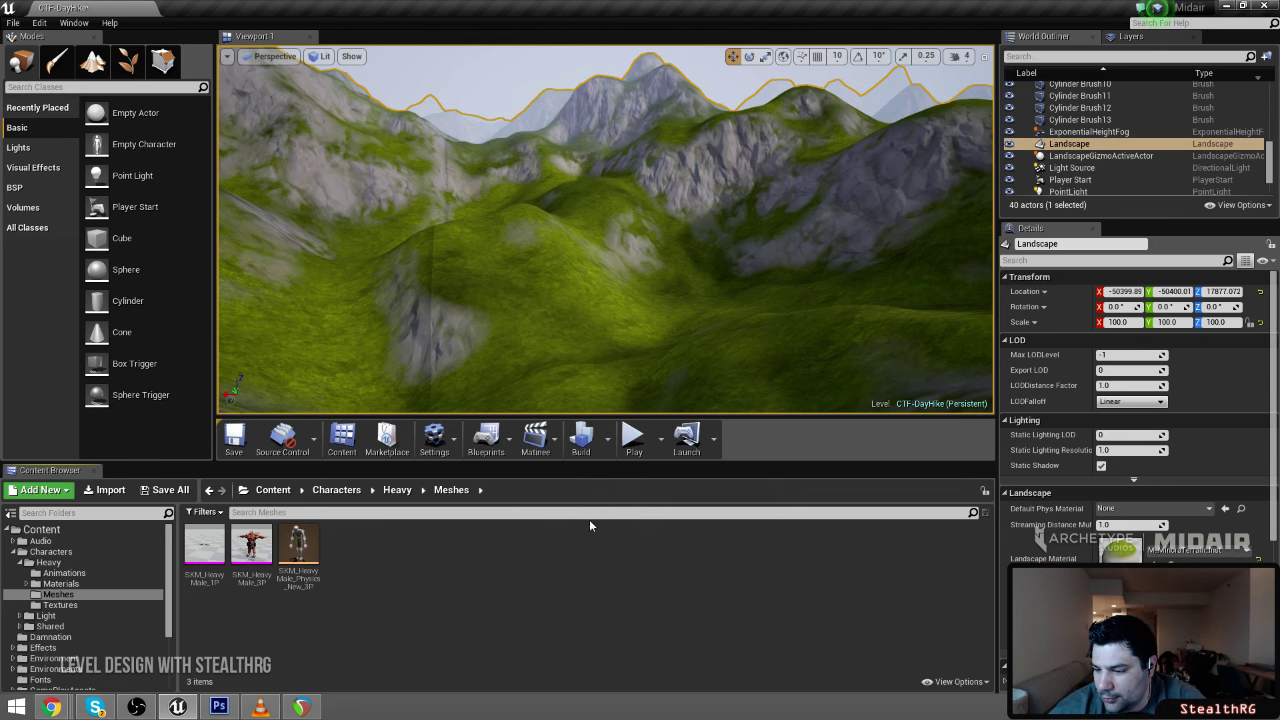
Return to landscape sculpting at the rocky hill behind the flag stand, using the Visibility tool with a brush size of about 233
mouse_move(588, 275)
right_down()
mouse_move(575, 325)
mouse_move(400, 265)
mouse_move(290, 250)
mouse_move(445, 262)
mouse_move(530, 305)
mouse_move(620, 295)
mouse_move(598, 262)
right_up()
key(w)
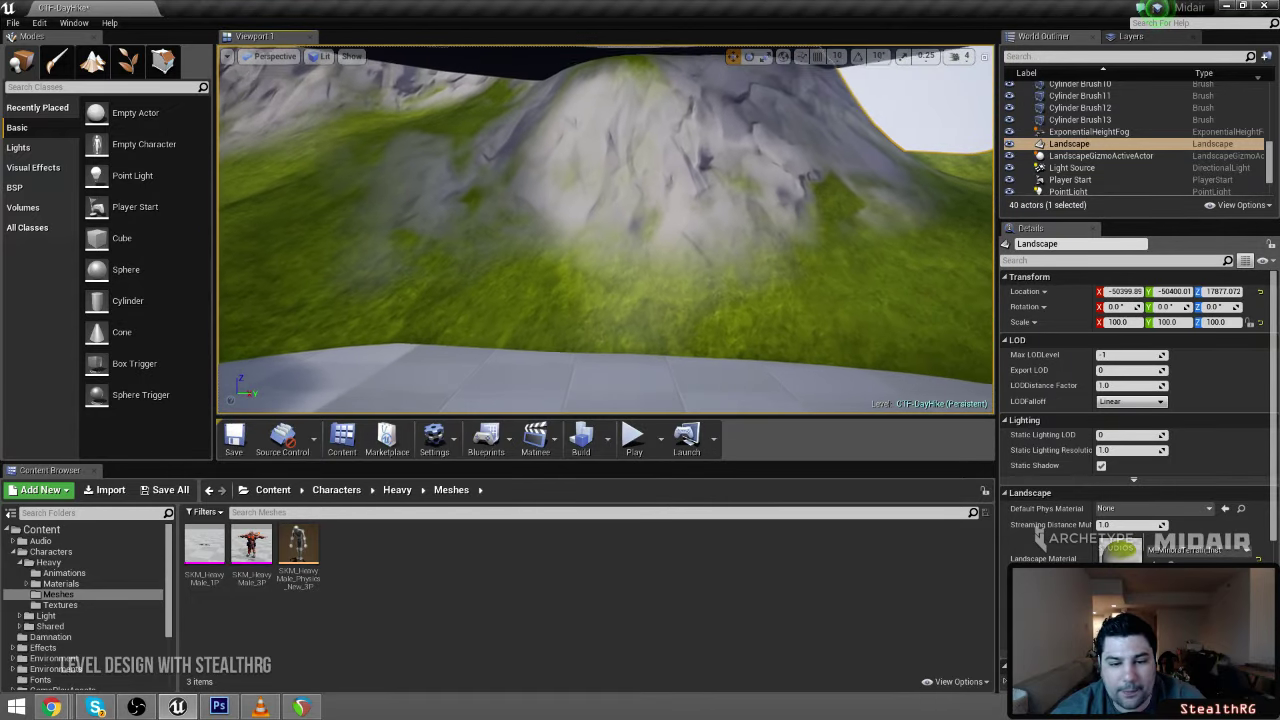
right_drag(781, 235, 781, 233)
key(w)
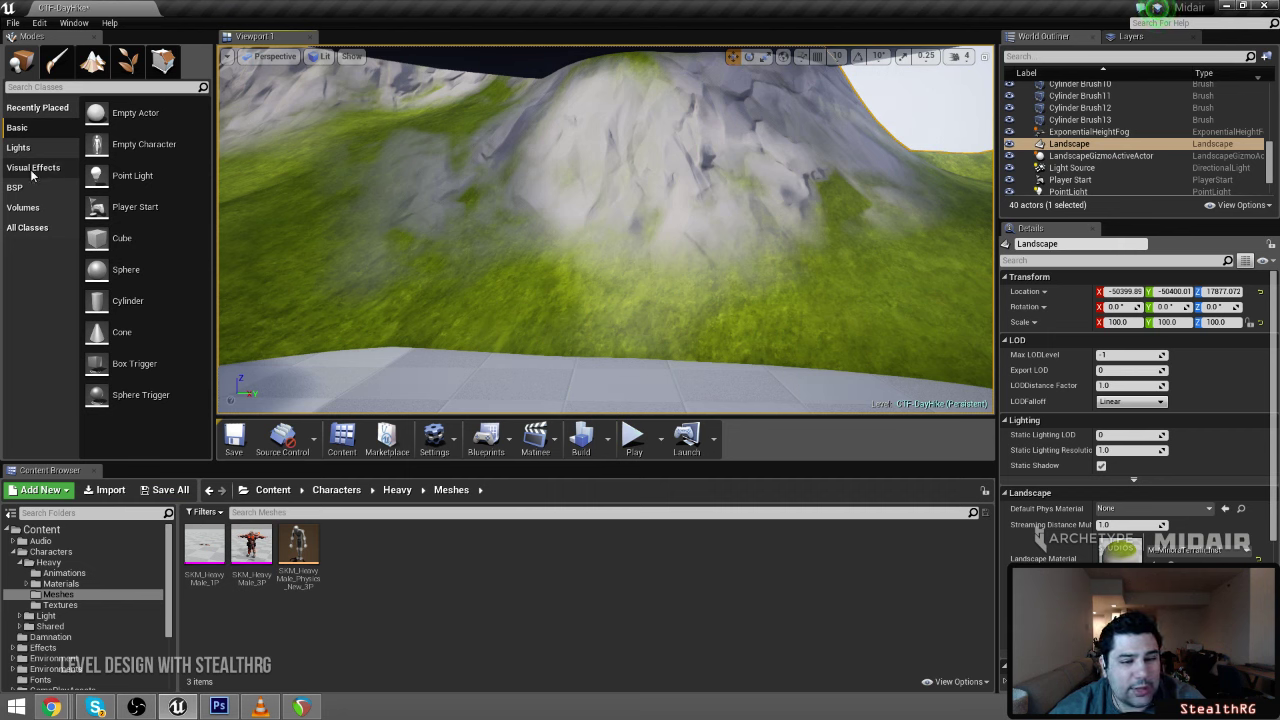
click(93, 61)
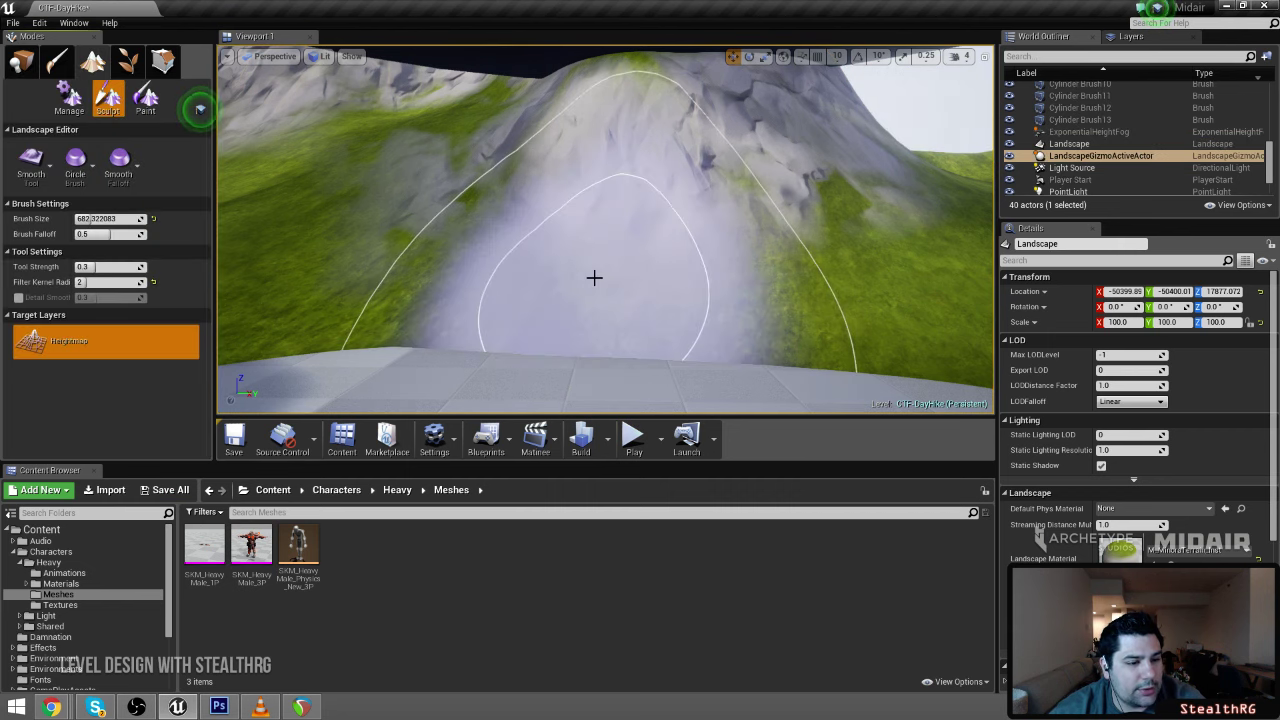
click(31, 160)
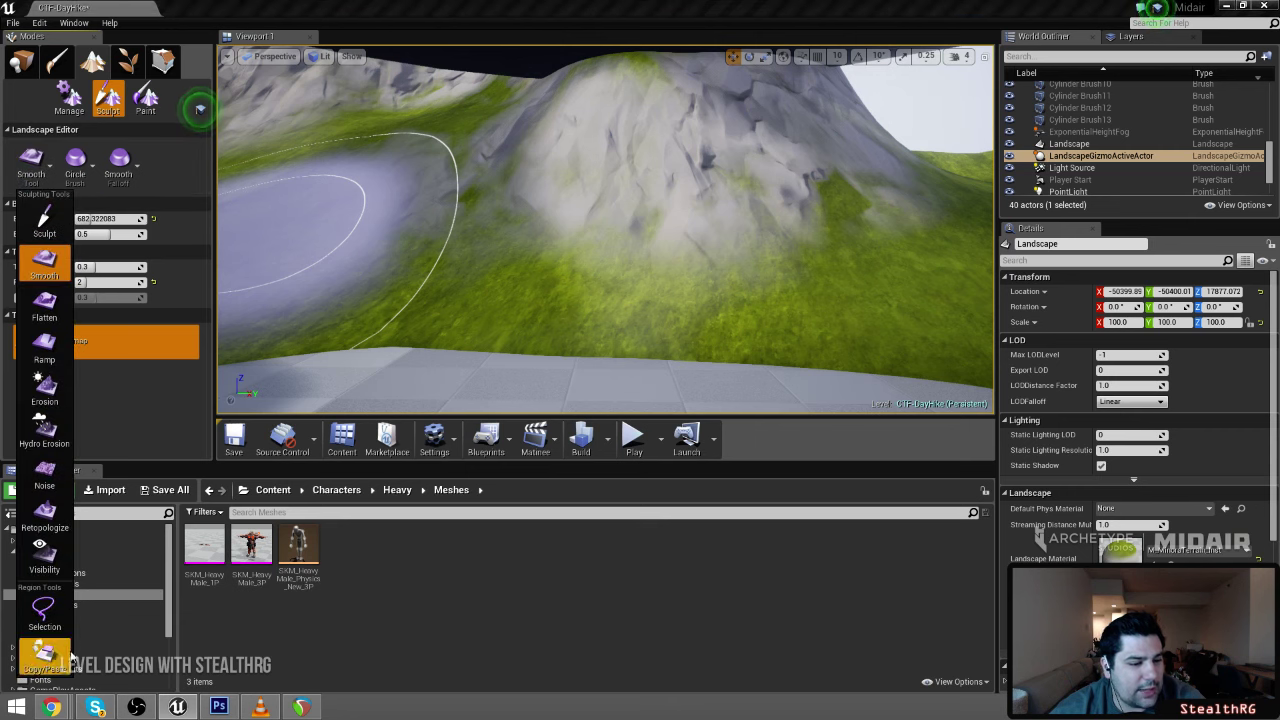
click(44, 555)
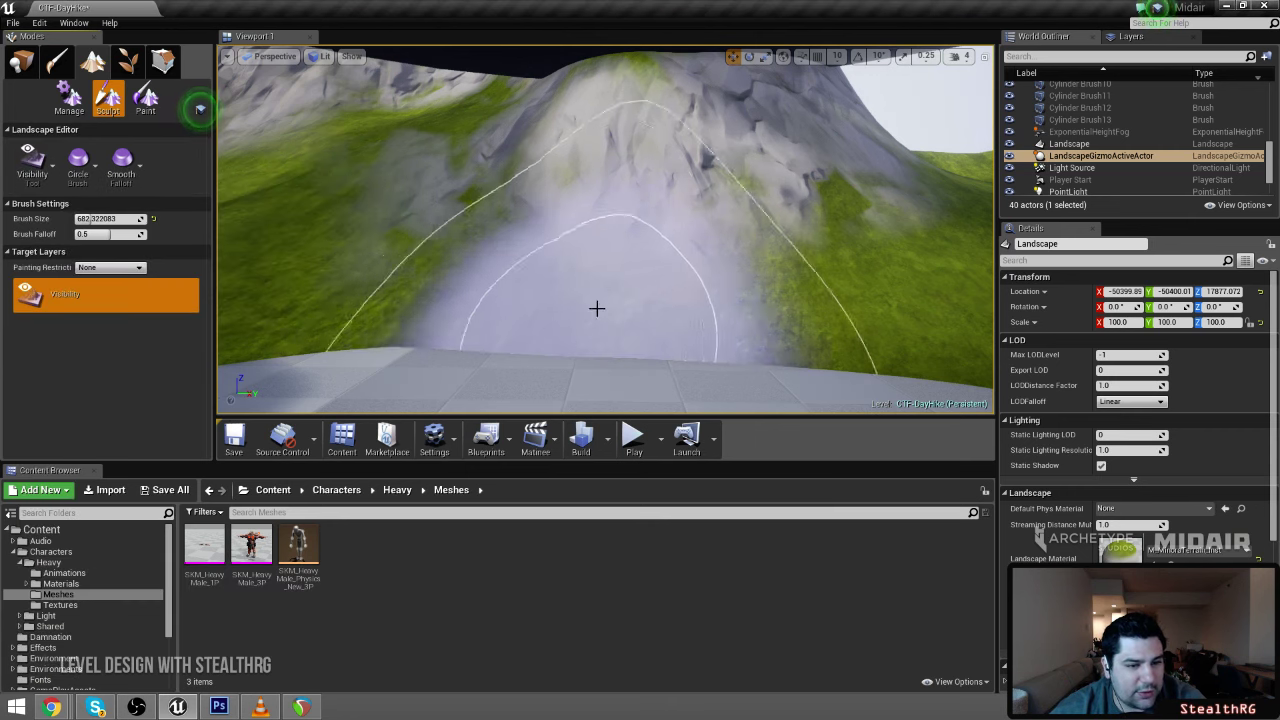
drag(112, 220, 101, 220)
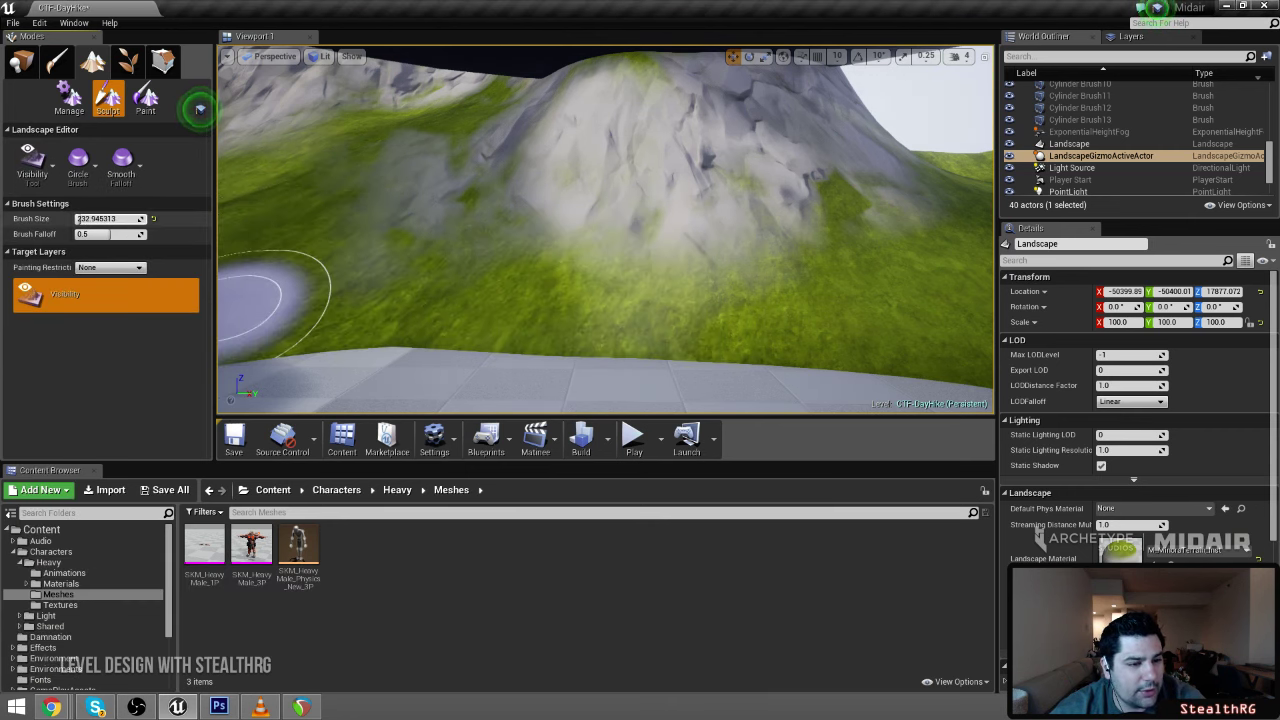
Cut an opening through the foot of the rocky hill behind the flag stand with the Visibility tool
right_drag(560, 230, 575, 235)
key(s)
mouse_move(724, 304)
mouse_down()
mouse_move(700, 303)
mouse_move(657, 261)
mouse_move(612, 301)
mouse_move(616, 225)
mouse_move(709, 266)
mouse_move(717, 329)
mouse_up()
key(s)
mouse_move(717, 329)
right_down()
mouse_move(655, 314)
mouse_move(700, 310)
mouse_move(684, 320)
right_up()
key(w)
key(s)
key(w)
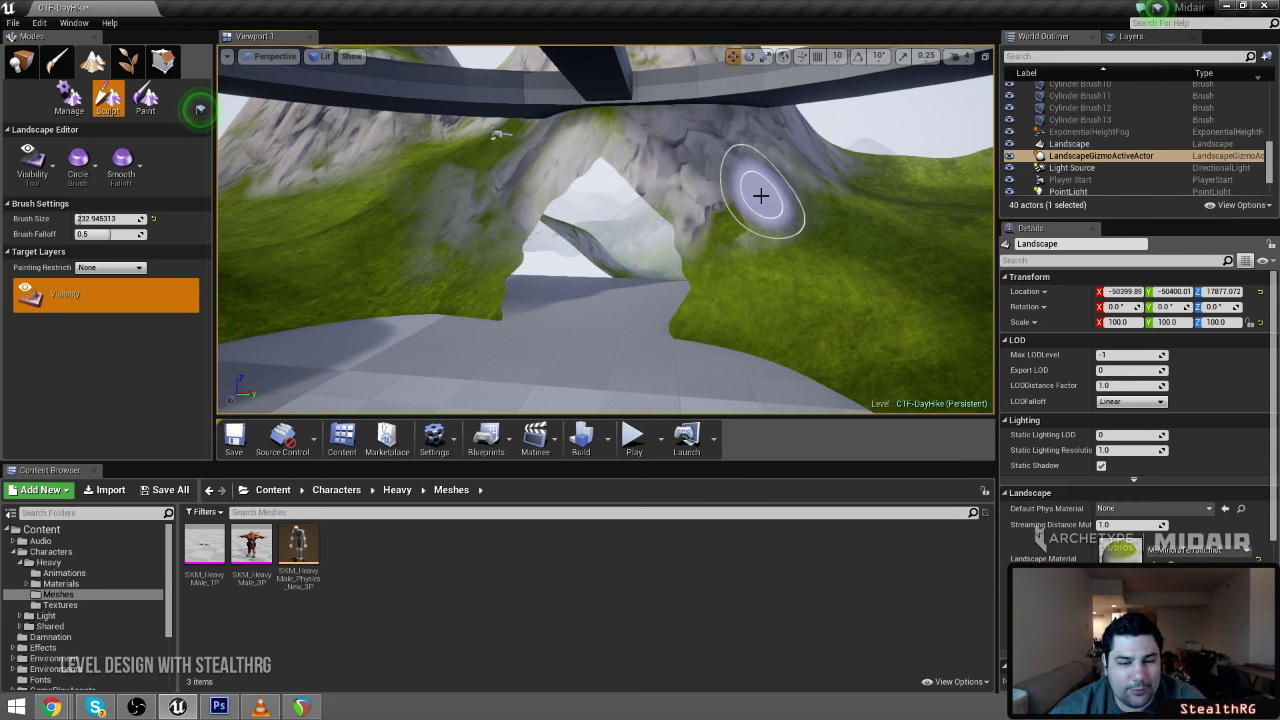
Place an additive BSP box brush on the ground in front of the opening in the rocky hill
mouse_move(766, 203)
right_down()
mouse_move(730, 225)
mouse_move(750, 203)
mouse_move(730, 203)
mouse_move(790, 200)
mouse_move(765, 203)
mouse_move(755, 290)
mouse_move(755, 225)
right_up()
key(s)
key(w)
mouse_move(662, 245)
right_down()
mouse_move(645, 205)
mouse_move(663, 246)
right_up()
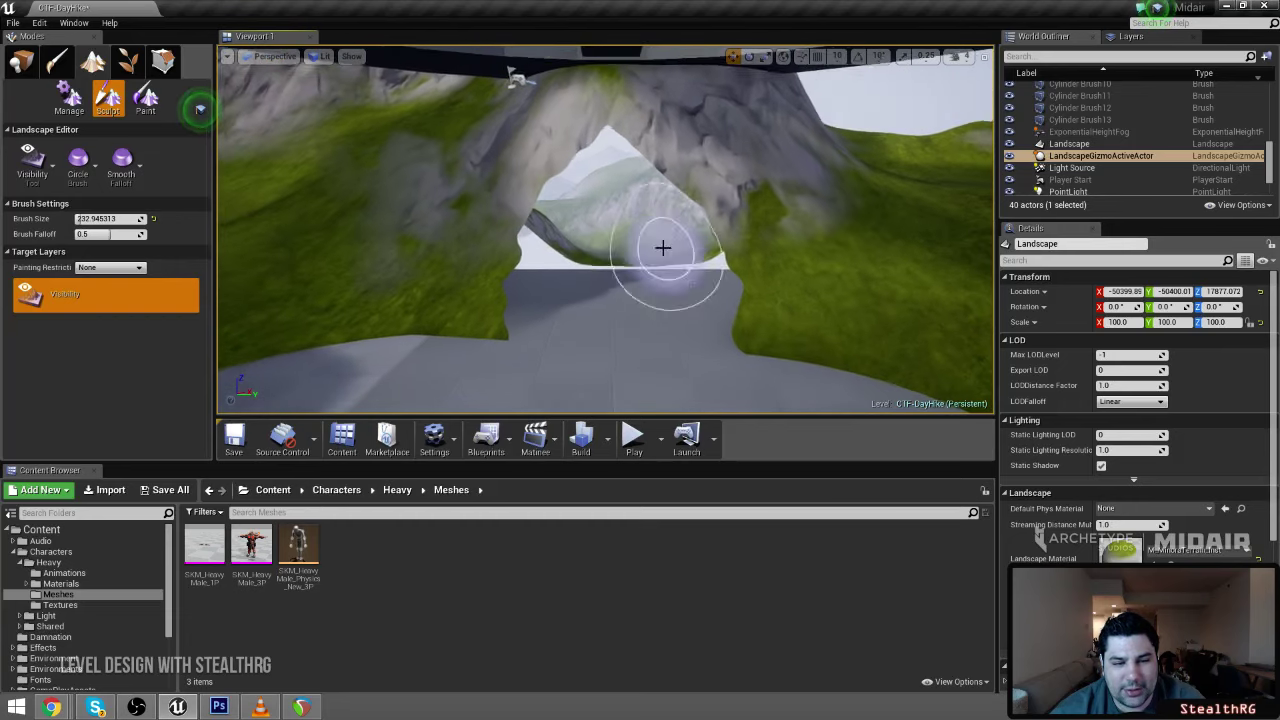
click(20, 62)
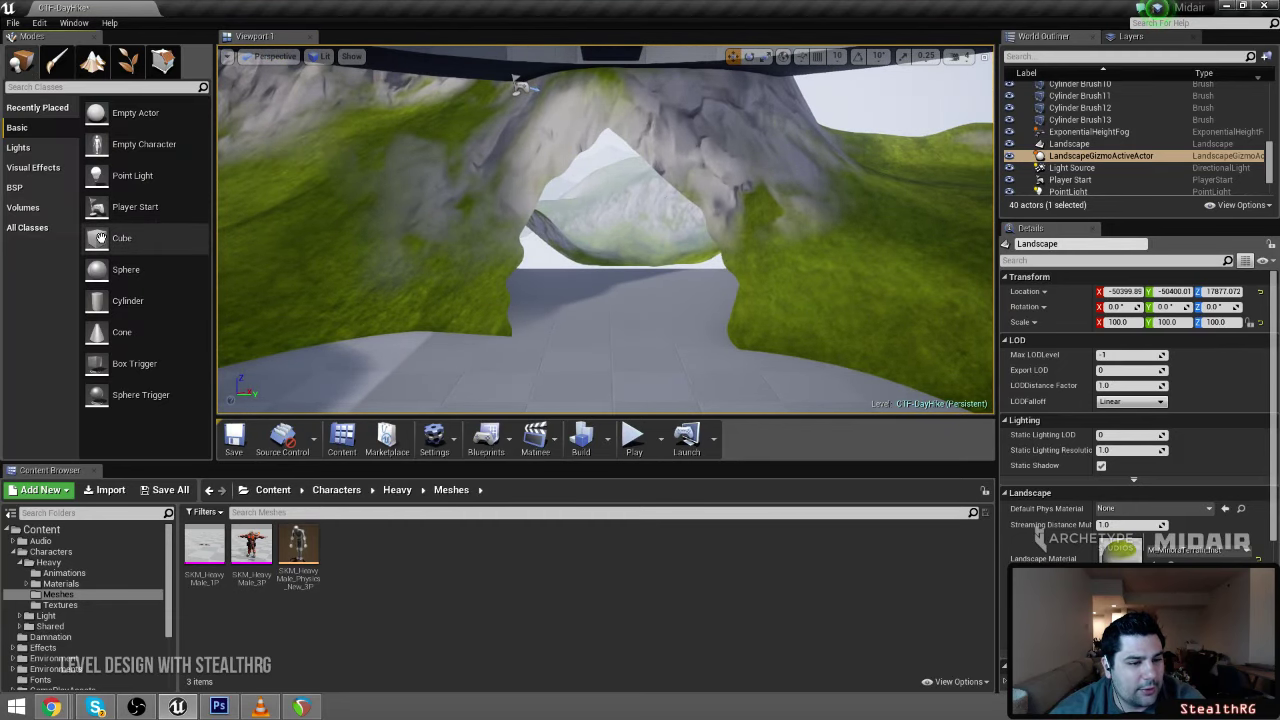
click(15, 187)
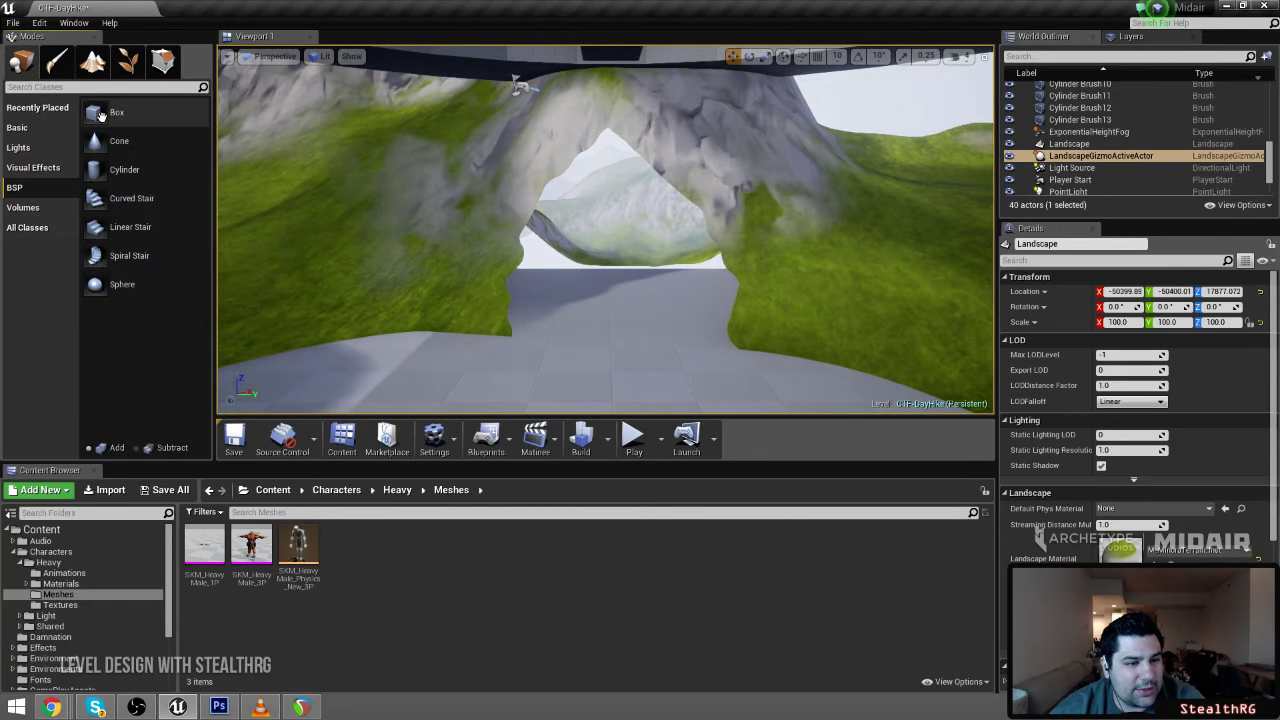
mouse_move(115, 112)
mouse_down()
mouse_move(563, 370)
mouse_move(601, 345)
mouse_move(591, 319)
mouse_move(660, 333)
mouse_move(714, 300)
mouse_up()
Enable grid, rotation and scale snapping, and rotate the box brush -30° about its vertical axis
key(e)
key(ctrl+z)
click(802, 57)
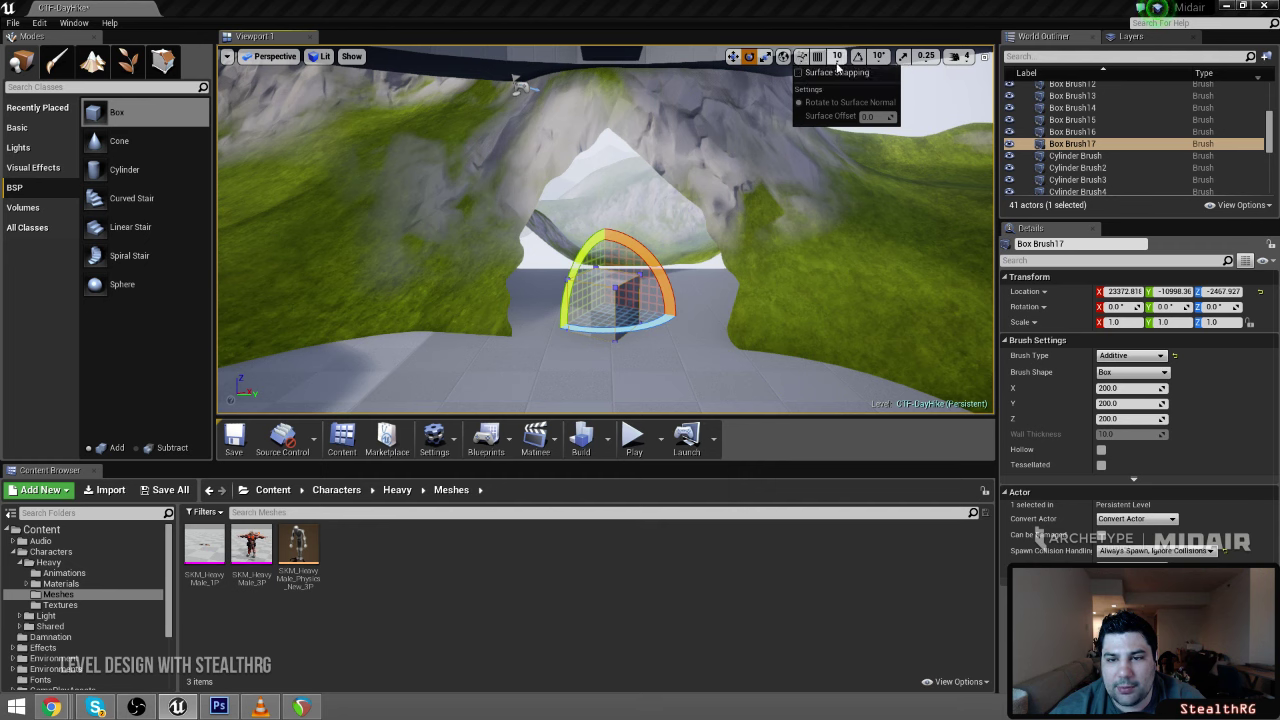
click(858, 57)
click(903, 57)
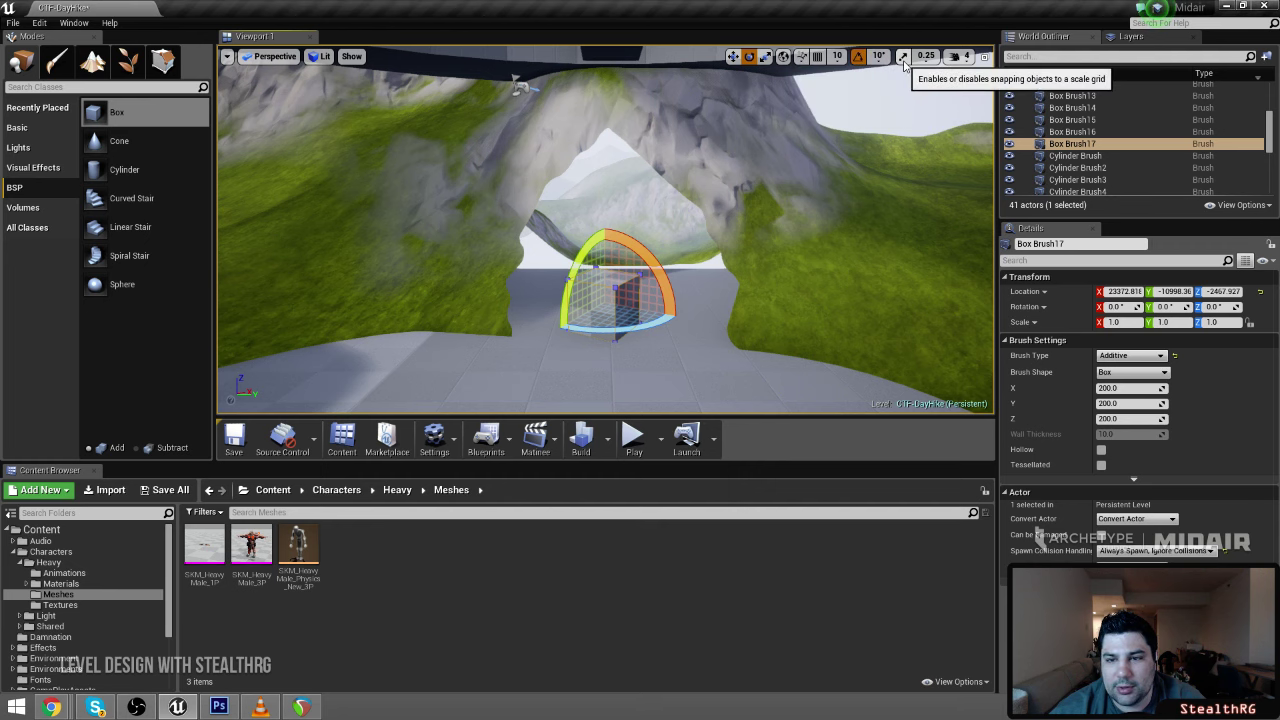
click(818, 57)
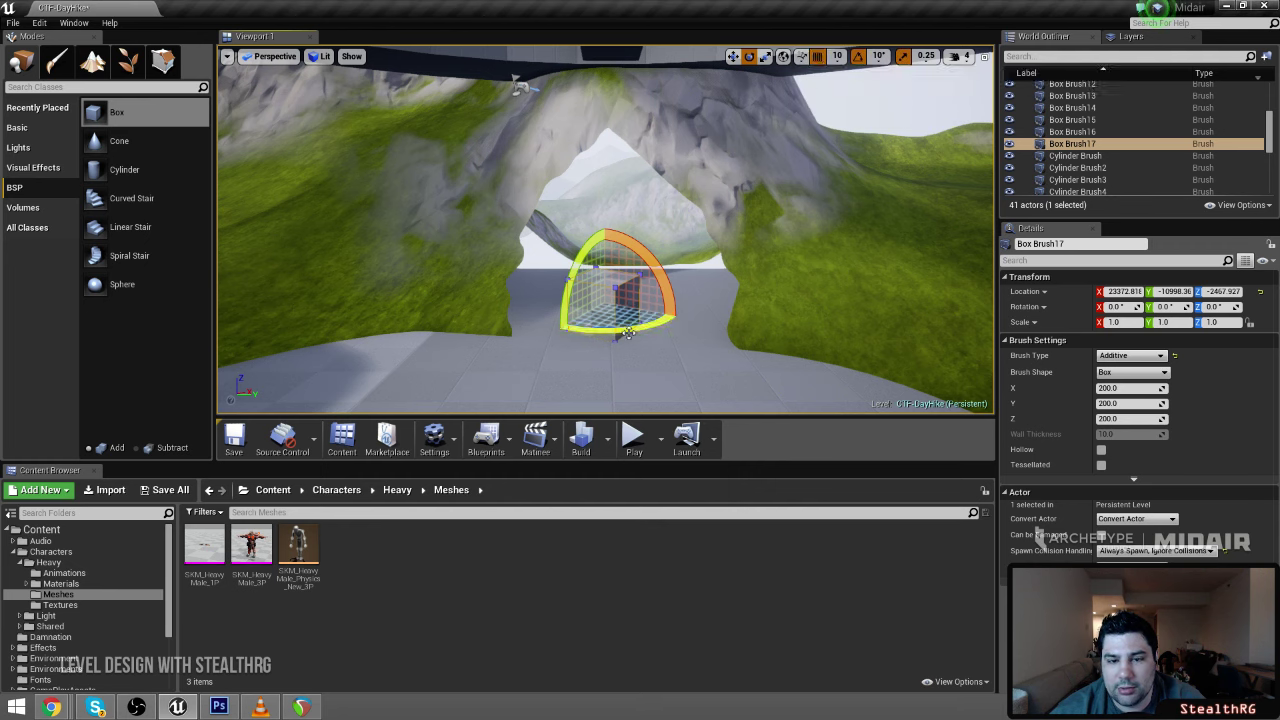
drag(627, 333, 566, 327)
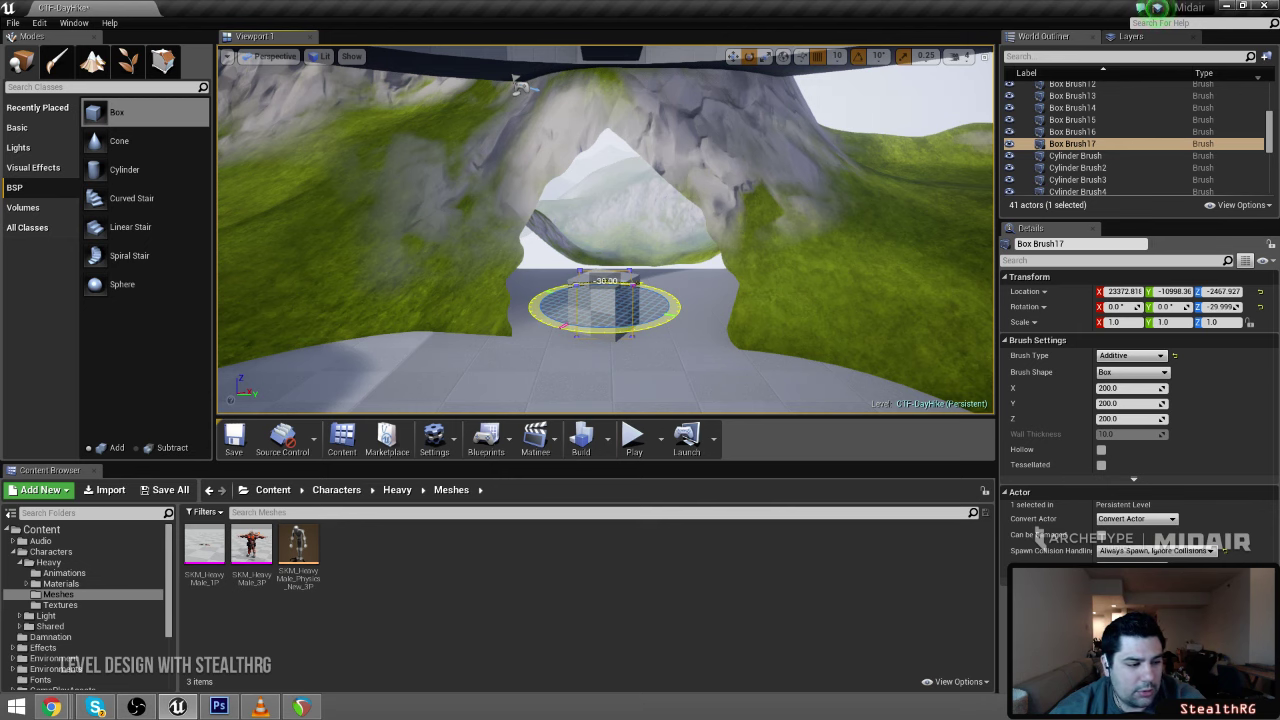
Examine the rotated box and the hill opening from around the base and under the ring platform
mouse_move(668, 284)
right_down()
mouse_move(668, 298)
mouse_move(716, 286)
mouse_move(650, 290)
mouse_move(664, 318)
mouse_move(690, 322)
mouse_move(702, 286)
mouse_move(738, 318)
mouse_move(850, 284)
mouse_move(756, 287)
mouse_move(804, 284)
right_up()
key(w)
key(a)
key(s)
key(w)
right_drag(588, 113, 395, 78)
key(s)
mouse_move(606, 230)
right_down()
mouse_move(520, 236)
mouse_move(610, 240)
mouse_move(608, 215)
mouse_move(600, 228)
right_up()
key(e)
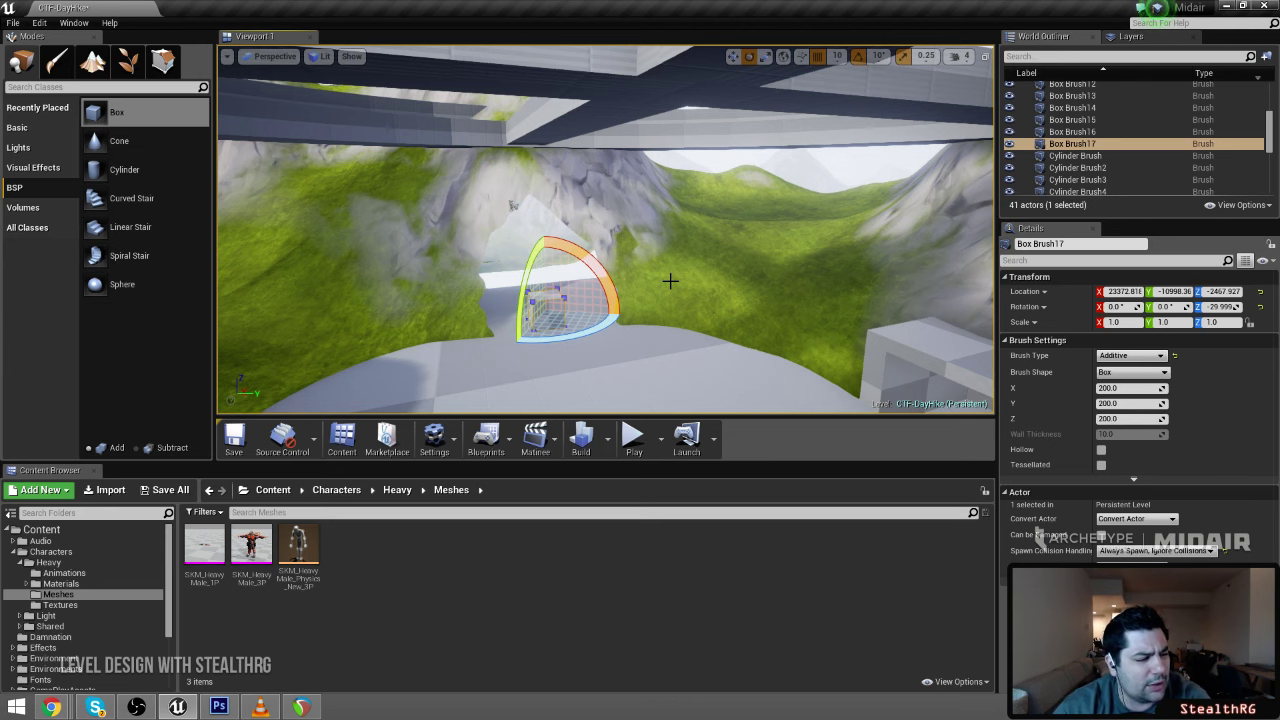
Move the box brush along the ground to the side of the opening, at about X 23212.8 and Y -11298.4
key(w)
mouse_move(670, 281)
right_down()
mouse_move(700, 300)
mouse_move(640, 270)
mouse_move(613, 310)
mouse_move(611, 350)
mouse_move(611, 291)
right_up()
key(r)
key(space)
key(space)
key(space)
key(space)
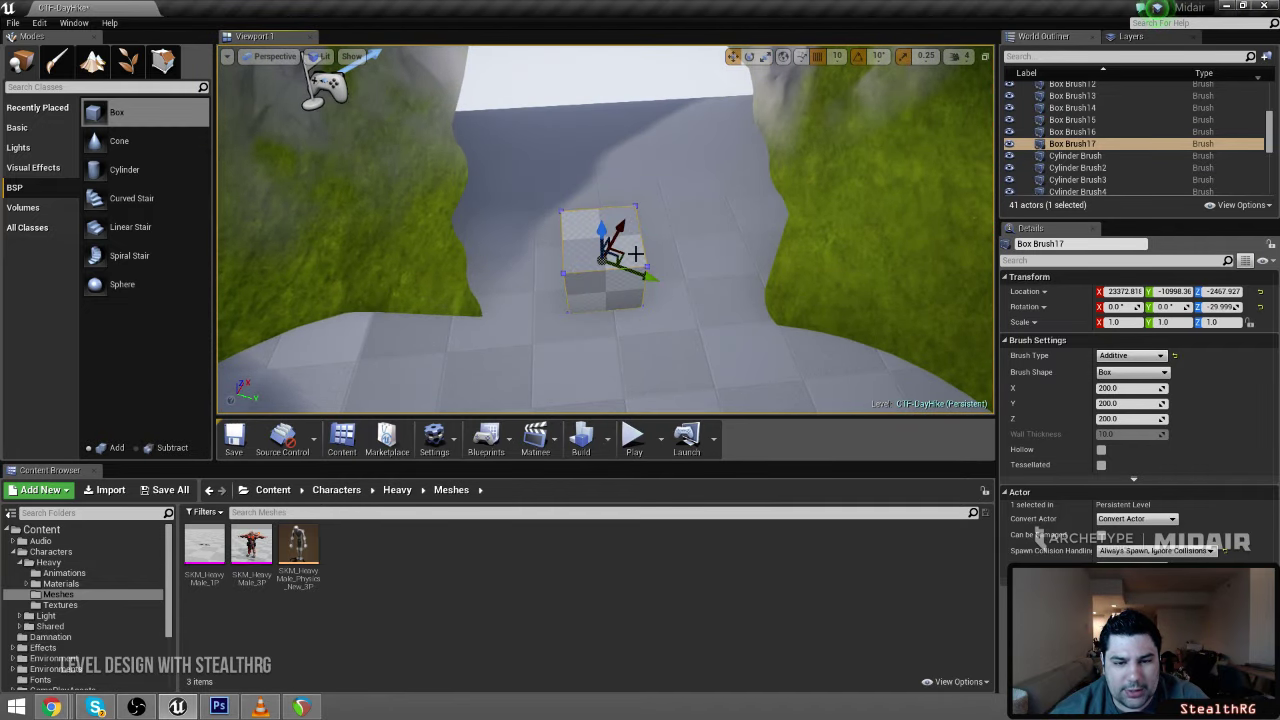
drag(622, 252, 515, 278)
mouse_move(526, 276)
right_down()
mouse_move(480, 330)
mouse_move(526, 276)
right_up()
Stretch the box brush vertically to a Z scale of 6.25
key(space)
key(space)
key(space)
key(space)
key(space)
drag(612, 266, 612, 190)
key(w)
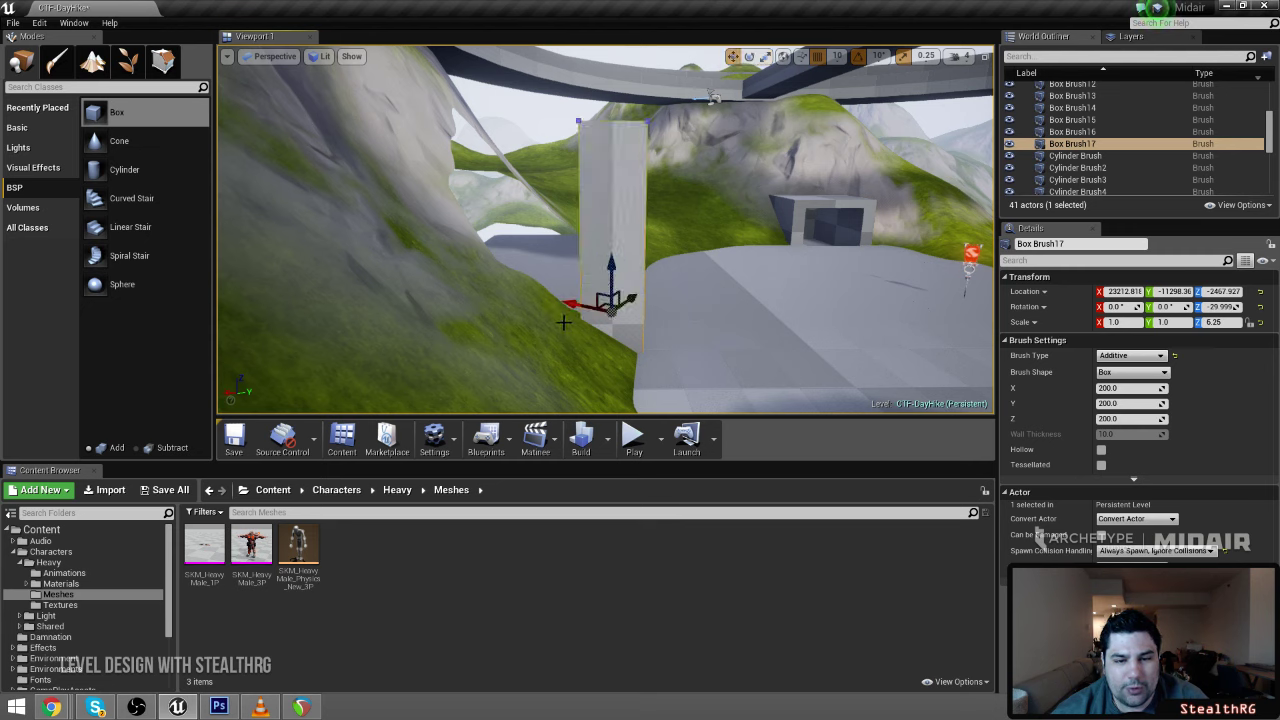
Enlarge the tall box brush horizontally to an X scale of 4.0 and a Y scale of 5.25
drag(604, 308, 554, 310)
key(space)
key(space)
mouse_move(576, 308)
right_down()
mouse_move(572, 270)
mouse_move(560, 390)
mouse_move(600, 370)
mouse_move(480, 360)
mouse_move(436, 340)
mouse_move(590, 360)
mouse_move(640, 350)
mouse_move(674, 378)
right_up()
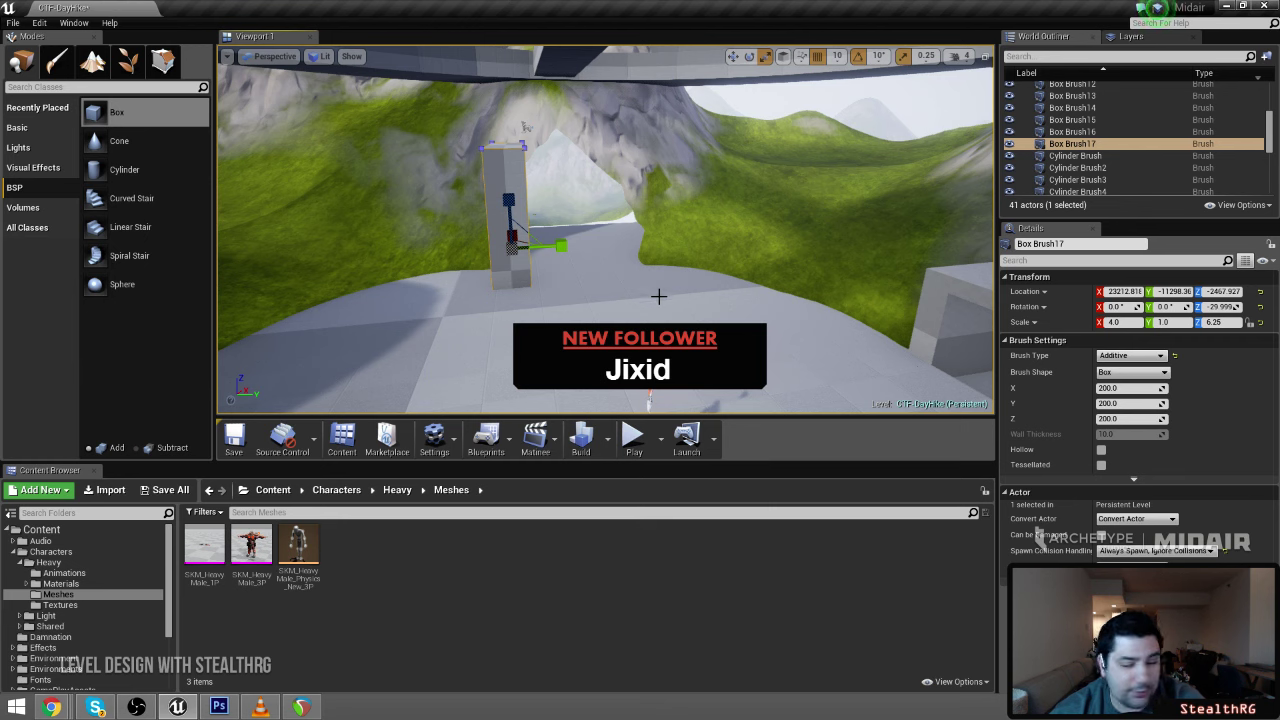
mouse_move(659, 296)
right_down()
mouse_move(690, 305)
mouse_move(650, 298)
right_up()
drag(591, 293, 754, 294)
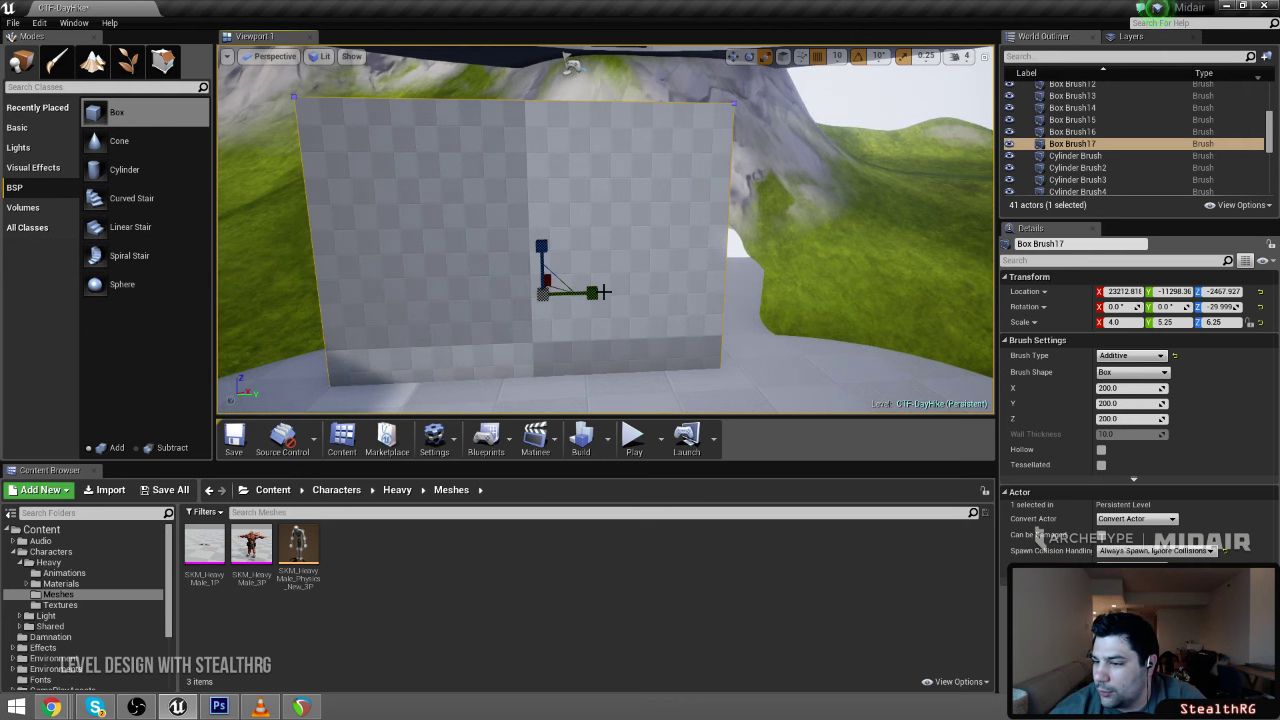
Move the large box brush into the hill opening, at about X 23782.8, Y -11158.4 and Z -2357.9
key(w)
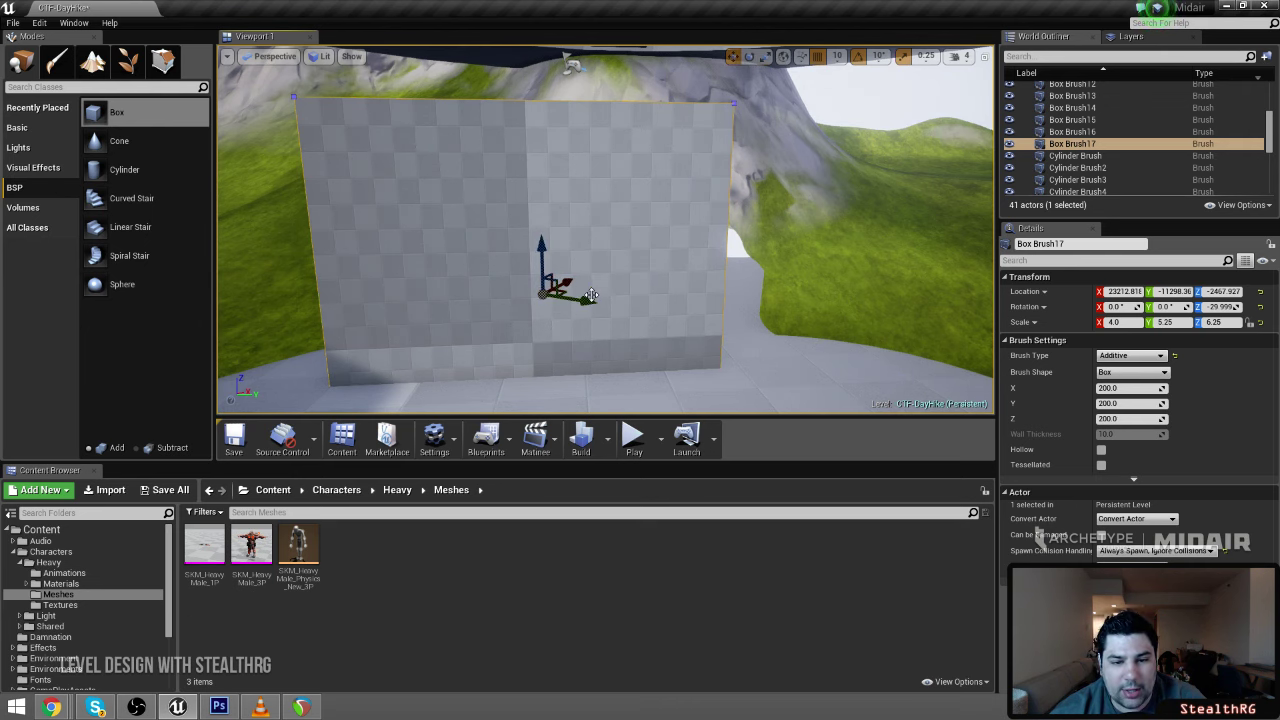
mouse_move(609, 313)
right_down()
mouse_move(604, 362)
mouse_move(609, 313)
right_up()
key(s)
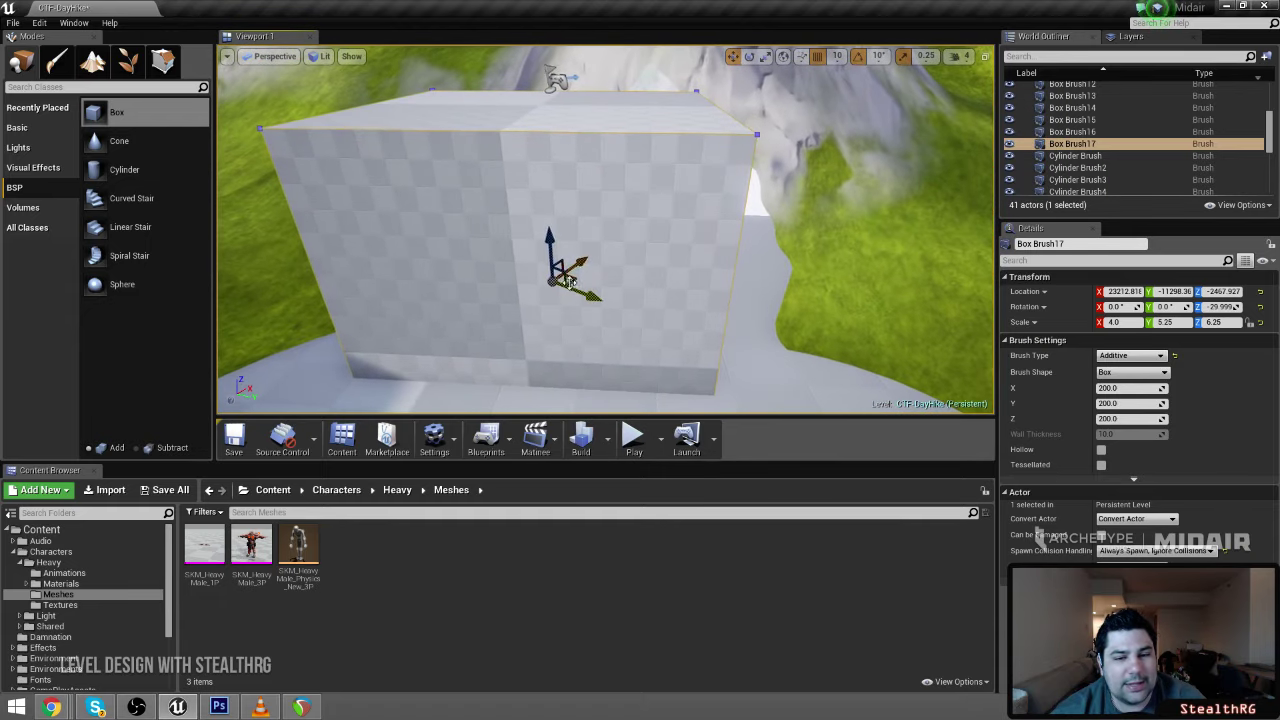
mouse_move(572, 278)
mouse_down()
mouse_move(735, 271)
mouse_move(662, 258)
mouse_up()
mouse_move(723, 268)
right_down()
mouse_move(721, 250)
mouse_move(765, 240)
mouse_move(985, 234)
mouse_move(915, 212)
right_up()
key(a)
key(s)
key(e)
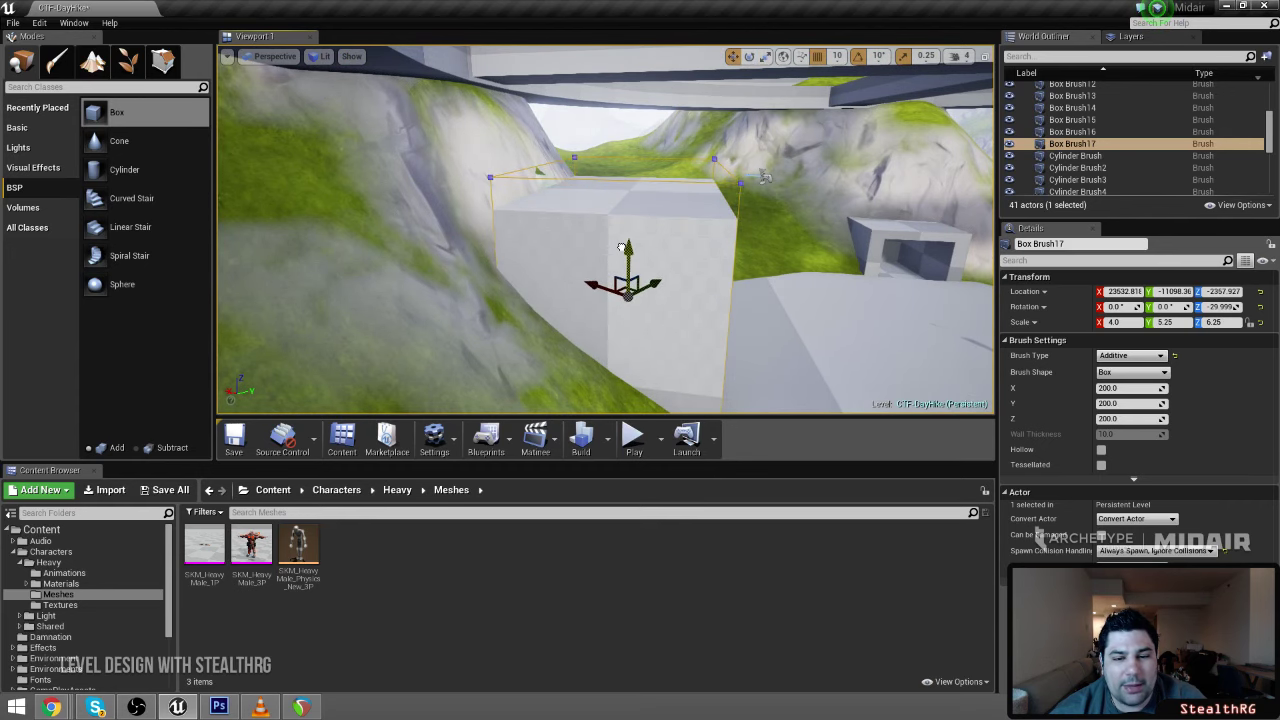
key(w)
right_drag(782, 188, 690, 188)
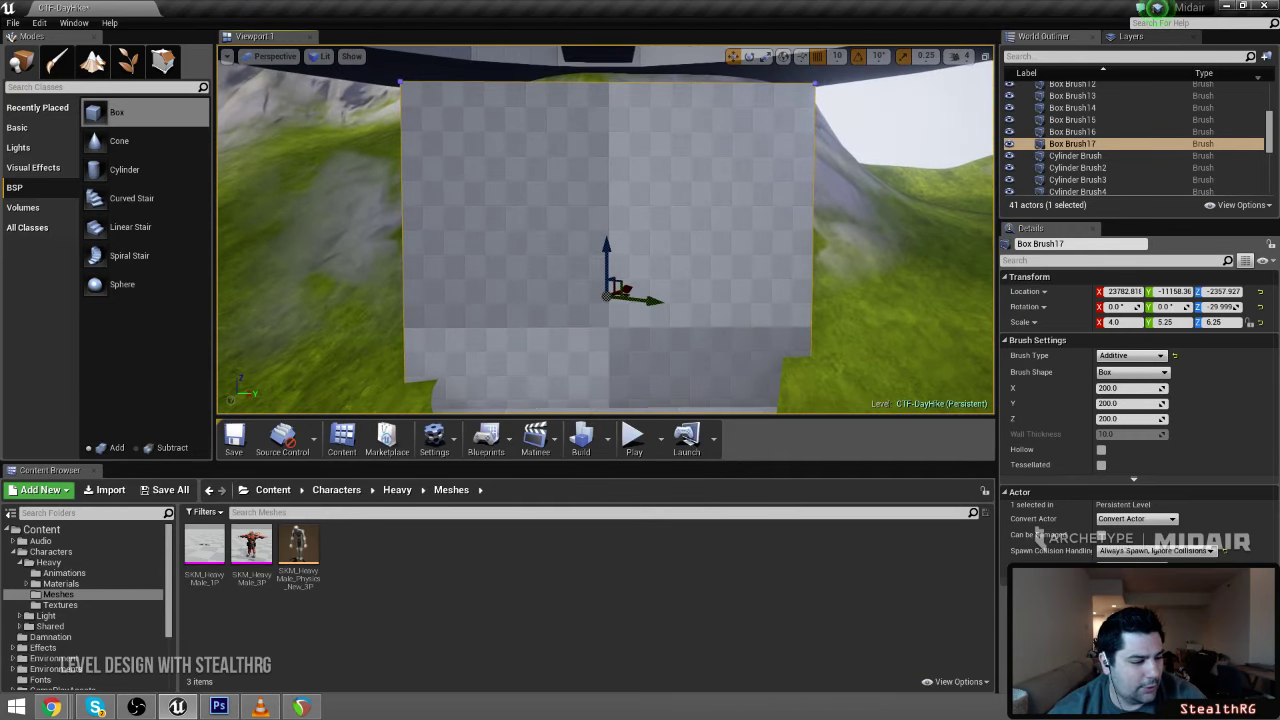
Paste a copy of the box brush, reselect the original and try shrinking it to scale 2.75, 4.0, 5.0
key(ctrl+v)
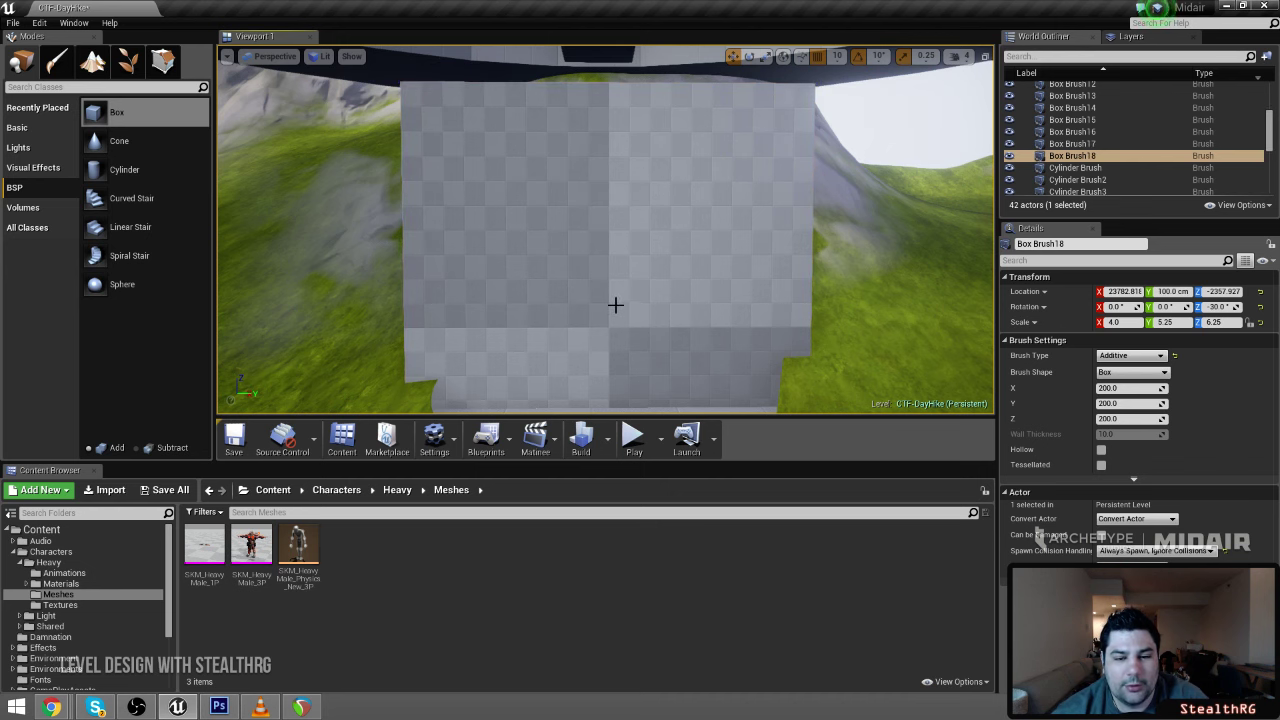
click(619, 267)
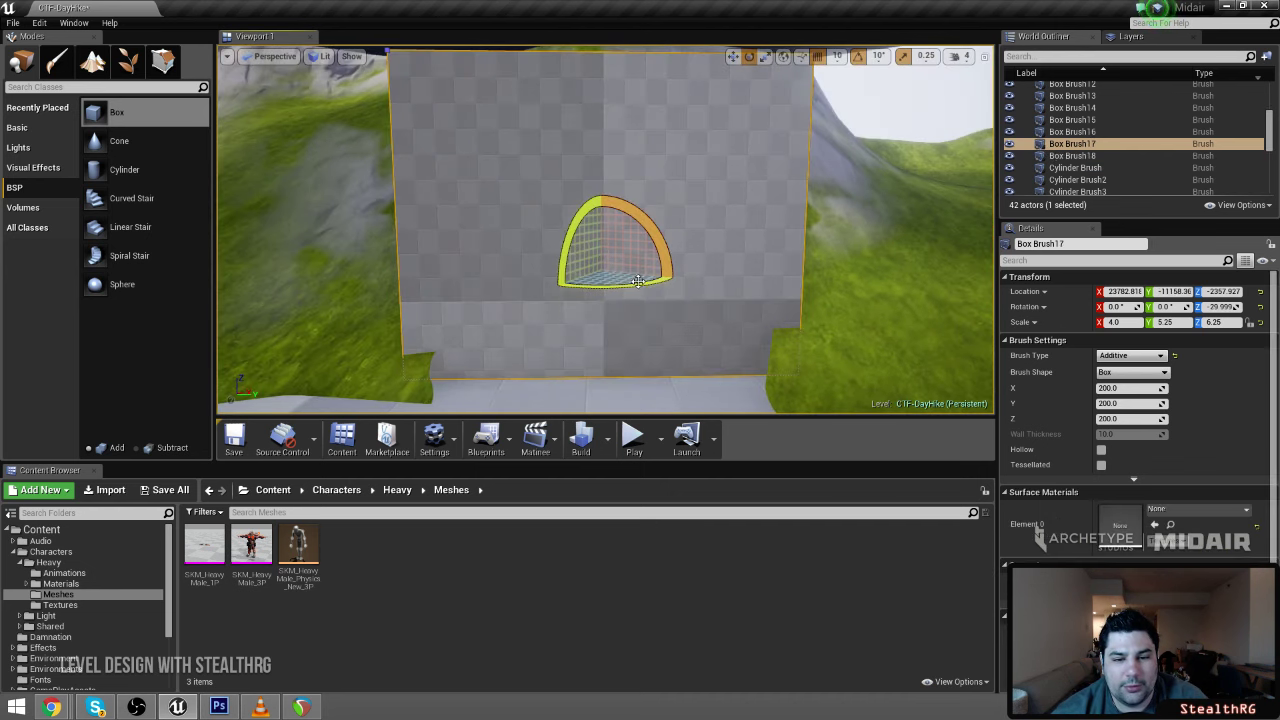
key(space)
drag(602, 268, 604, 273)
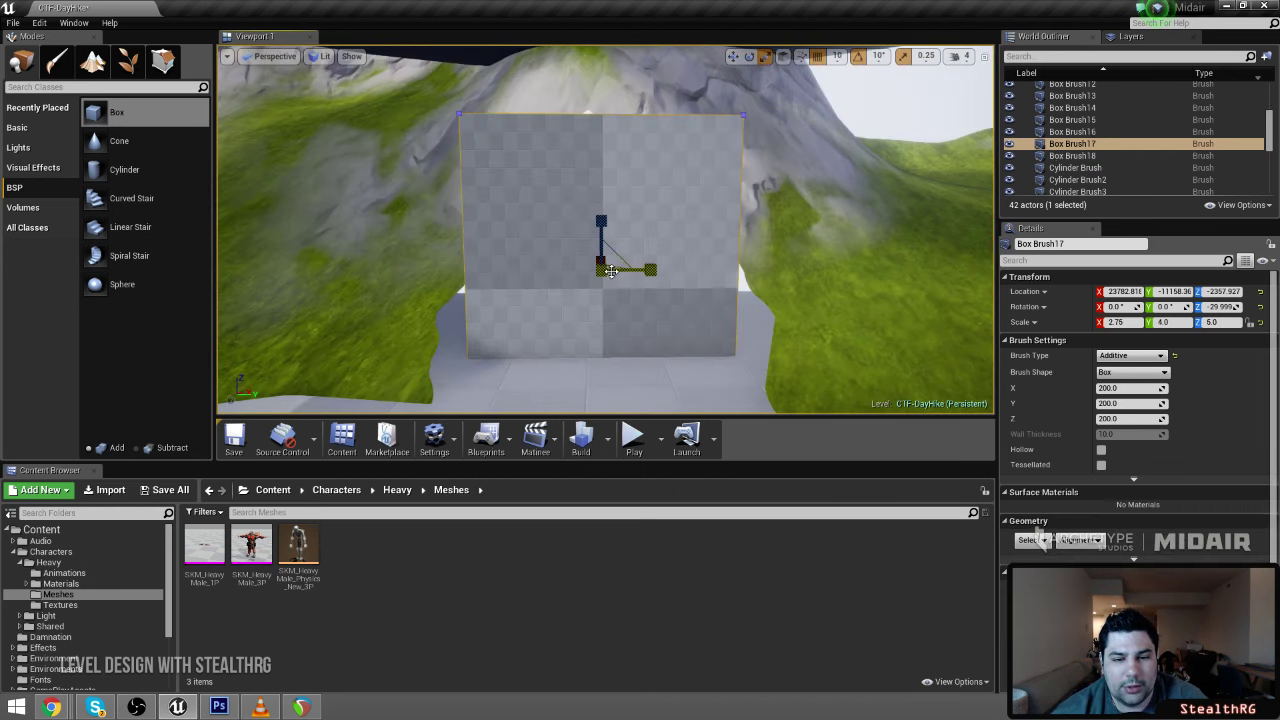
key(ctrl+z)
Duplicate the large box brush in place and scale the duplicate to X 5.0, Y 4.25 and Z 5.25
right_drag(661, 220, 676, 180)
alt+drag(637, 269, 637, 270)
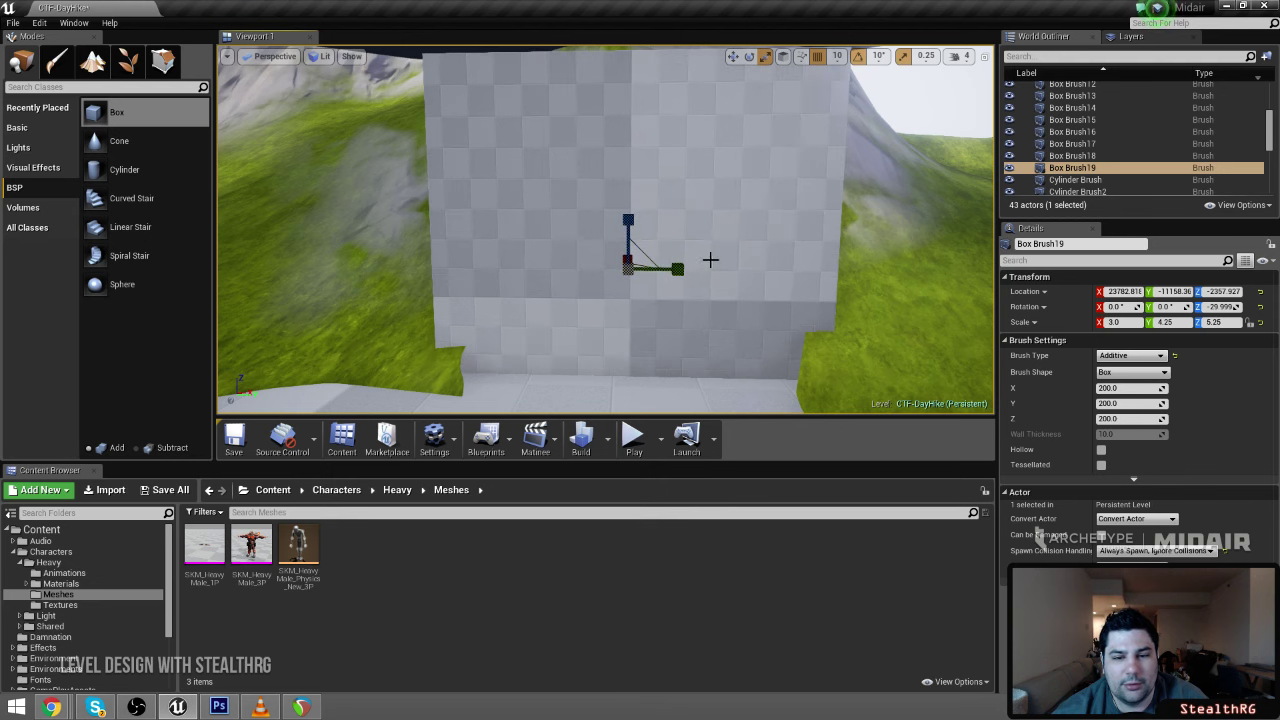
right_drag(764, 252, 680, 256)
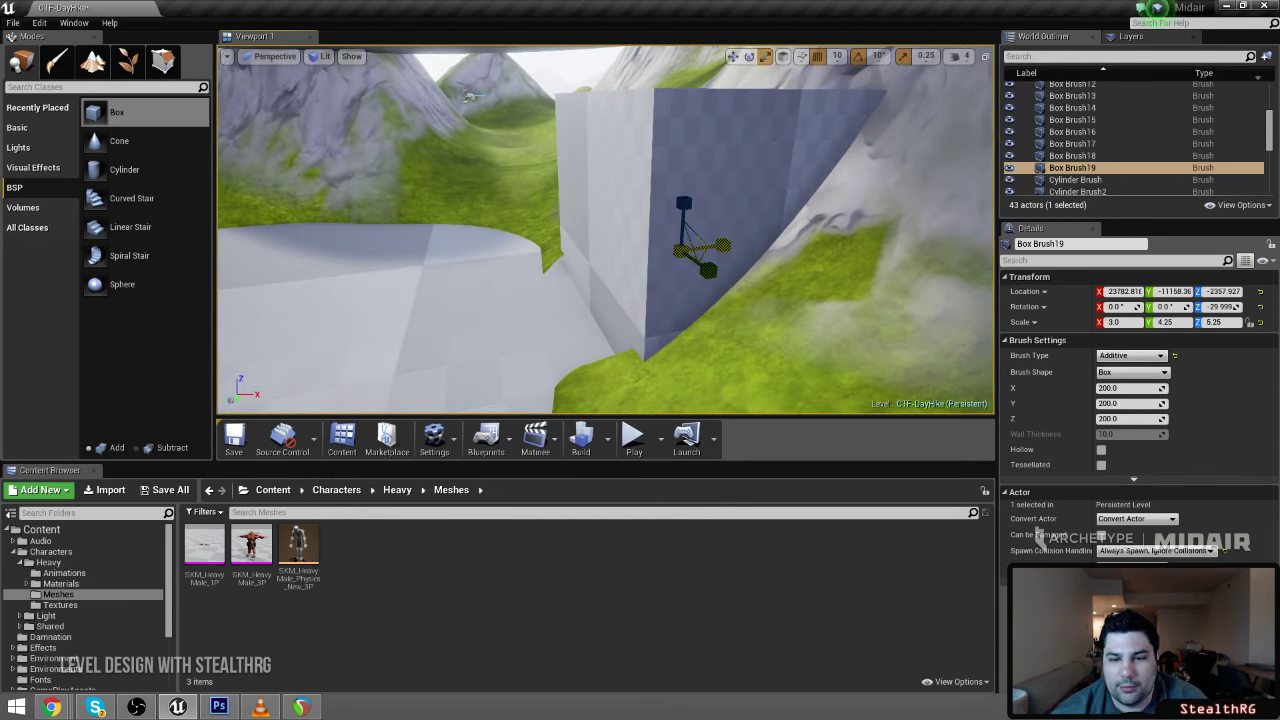
drag(718, 244, 716, 243)
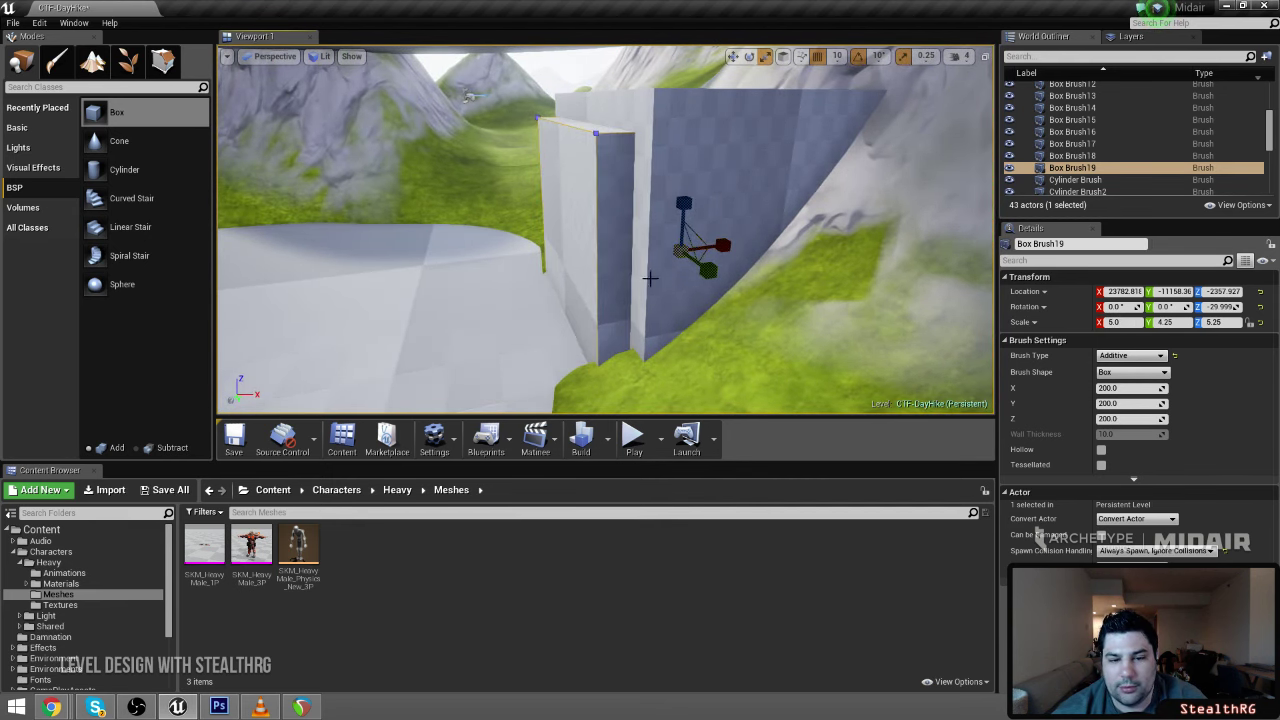
Set the duplicate box's brush type to Subtractive to hollow a tunnel through the large box
right_drag(651, 277, 725, 272)
click(1114, 359)
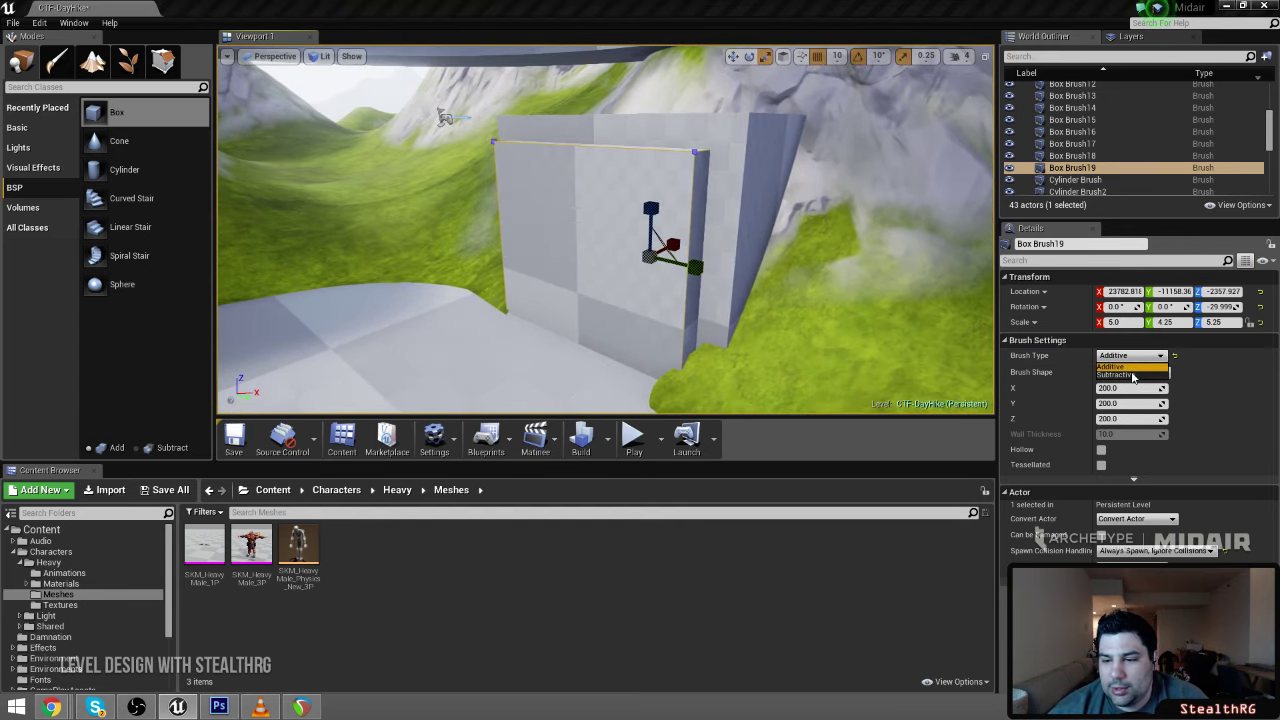
click(1127, 375)
right_drag(850, 320, 820, 340)
right_drag(635, 231, 713, 222)
Reduce the subtractive box's Z scale to 3.0 and position it at about Z -2257.9 to leave a tunnel floor
key(w)
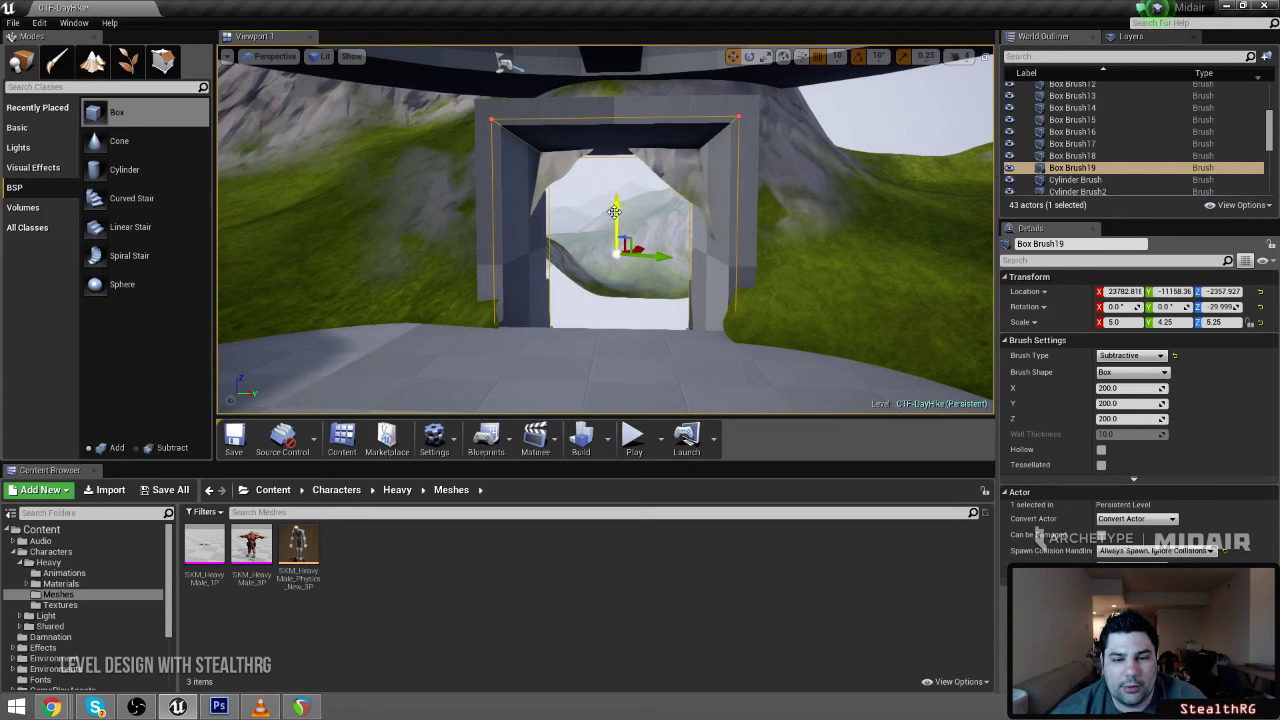
click(625, 216)
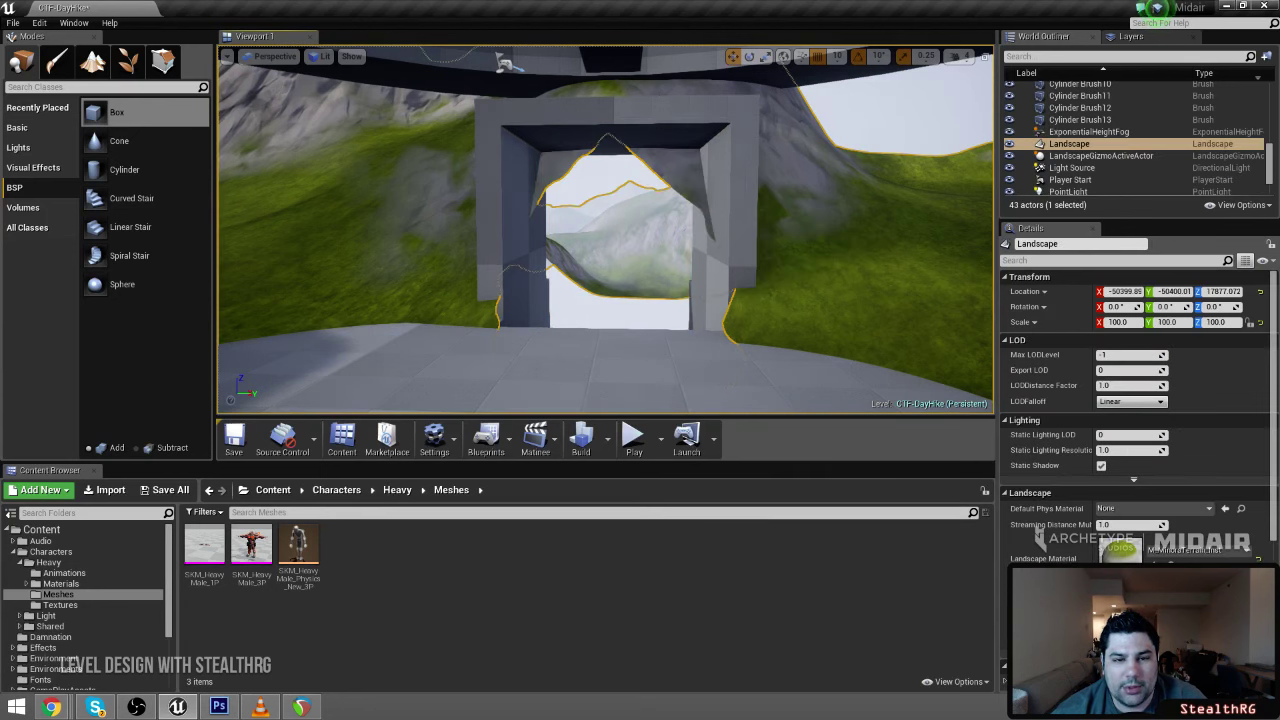
click(607, 142)
key(space)
key(space)
drag(616, 205, 616, 236)
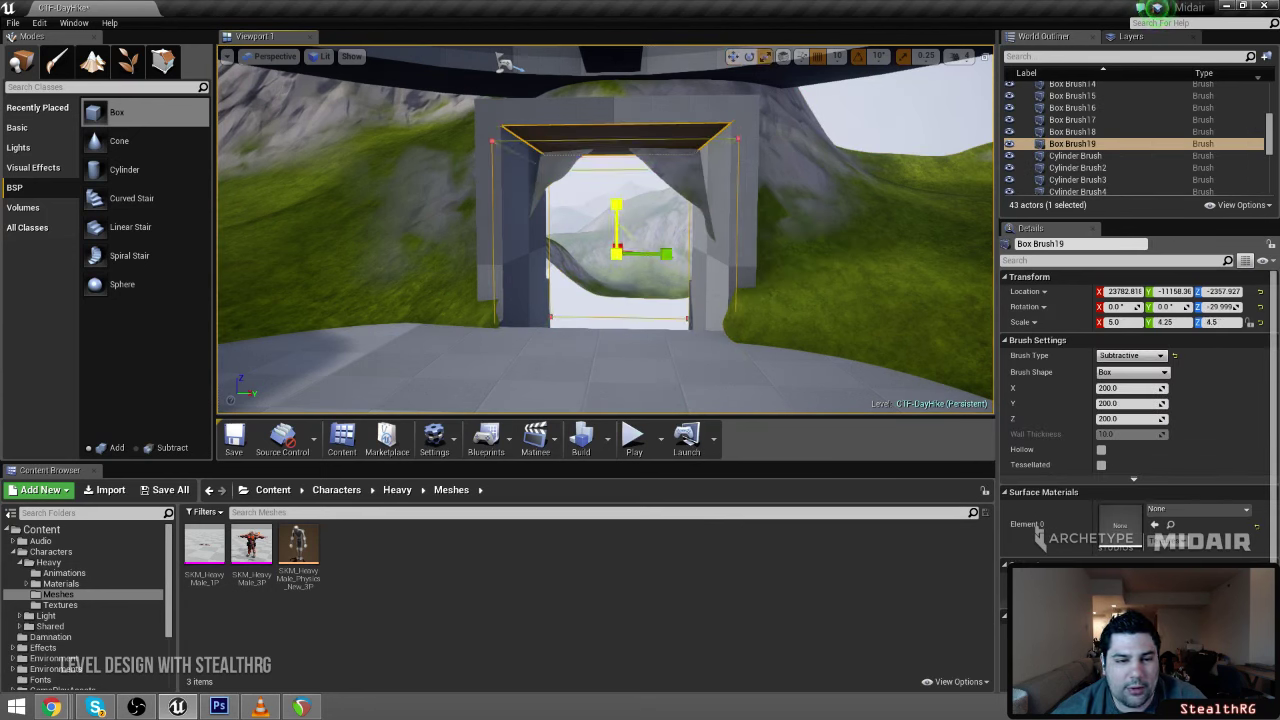
key(space)
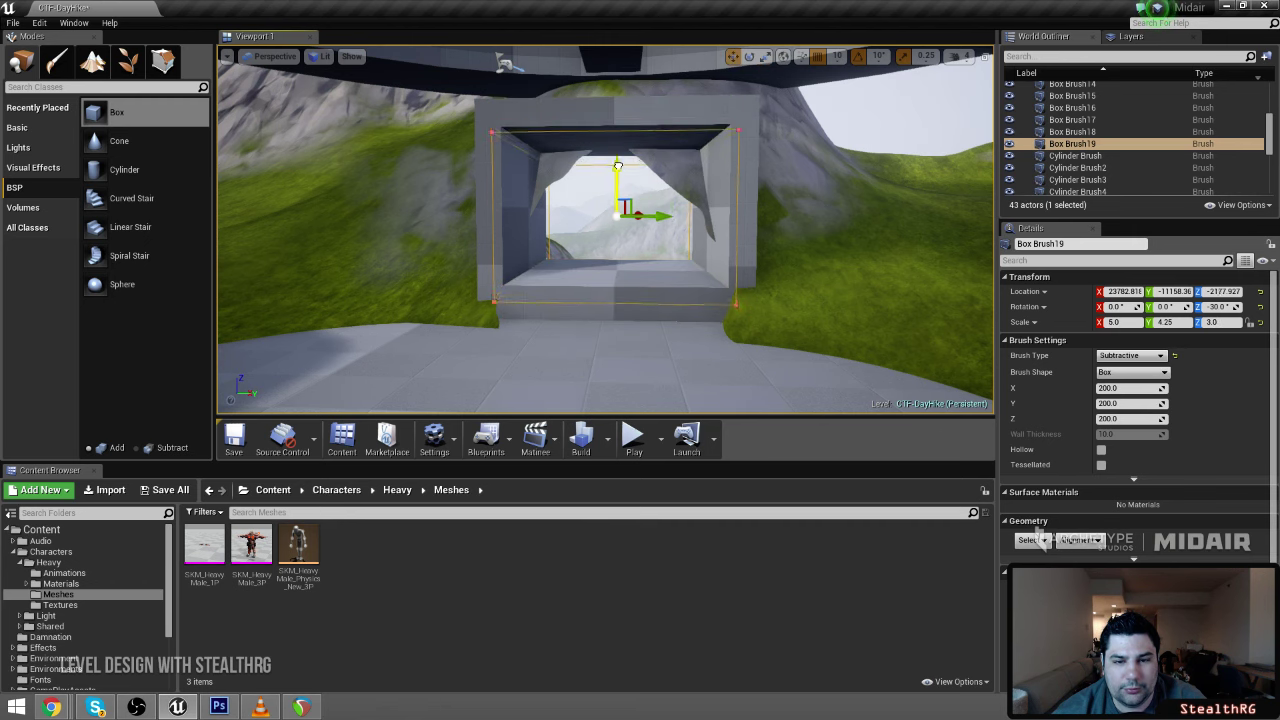
key(s)
mouse_move(628, 191)
right_down()
mouse_move(628, 232)
mouse_move(622, 220)
mouse_move(664, 186)
mouse_move(690, 198)
right_up()
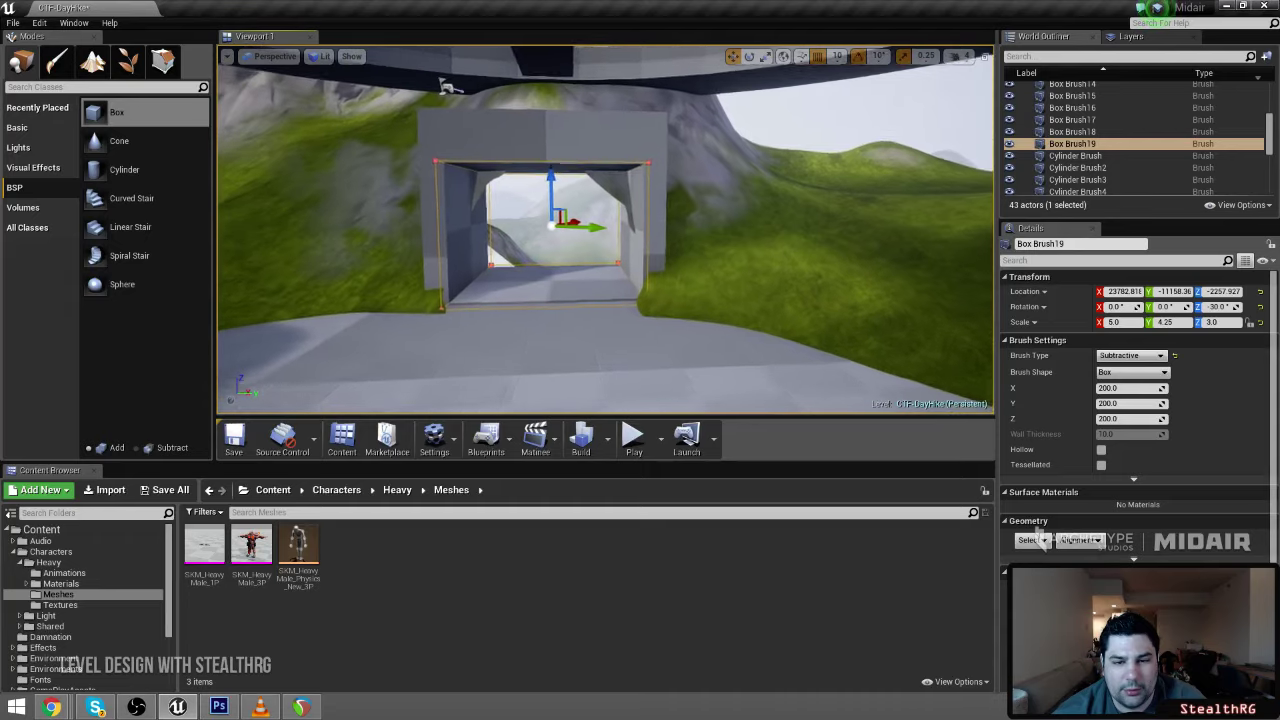
Select the small bunker's inner and outer box brushes together and raise them to about Z -2397.9
click(754, 144)
right_drag(754, 144, 754, 154)
key(s)
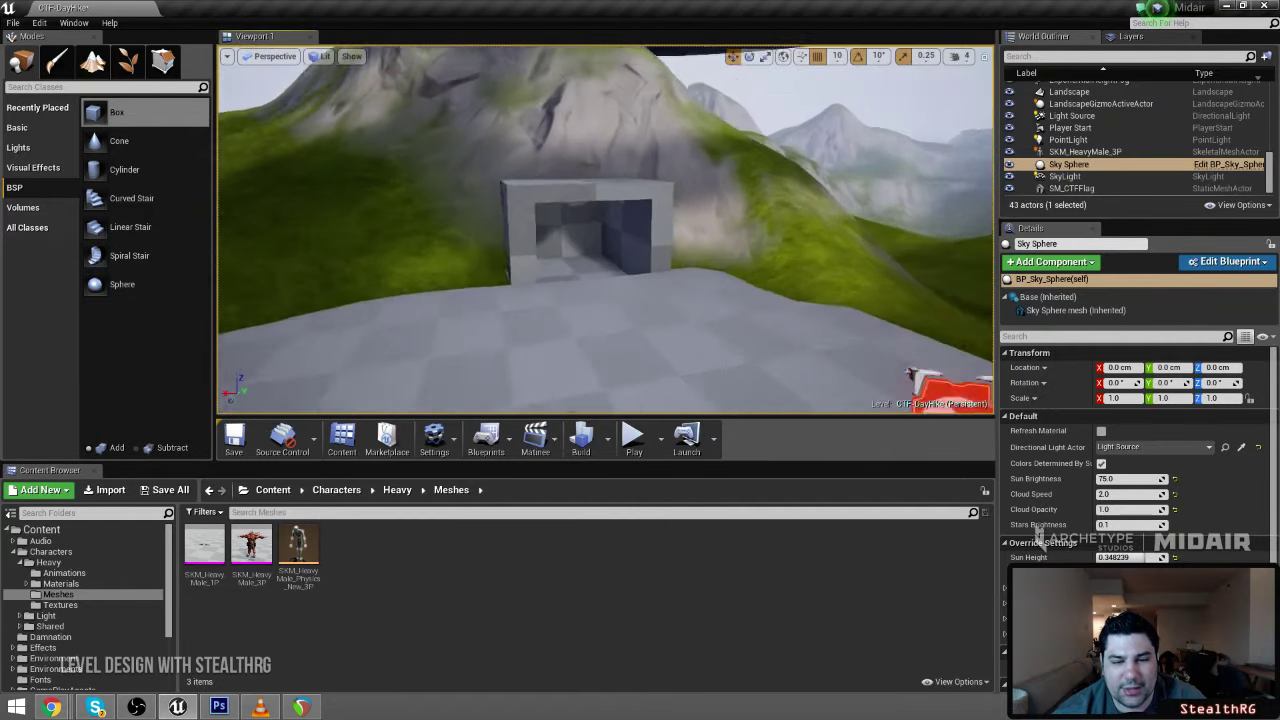
click(651, 276)
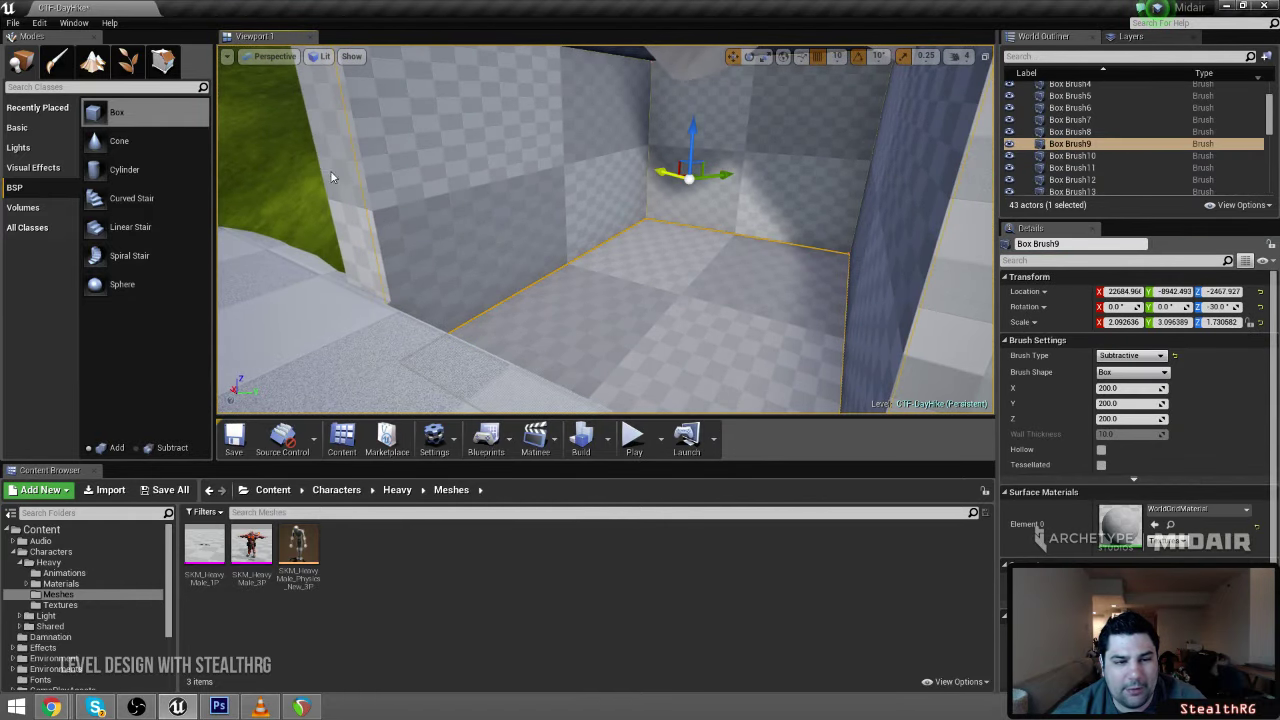
ctrl+click(332, 177)
right_drag(332, 177, 332, 160)
key(s)
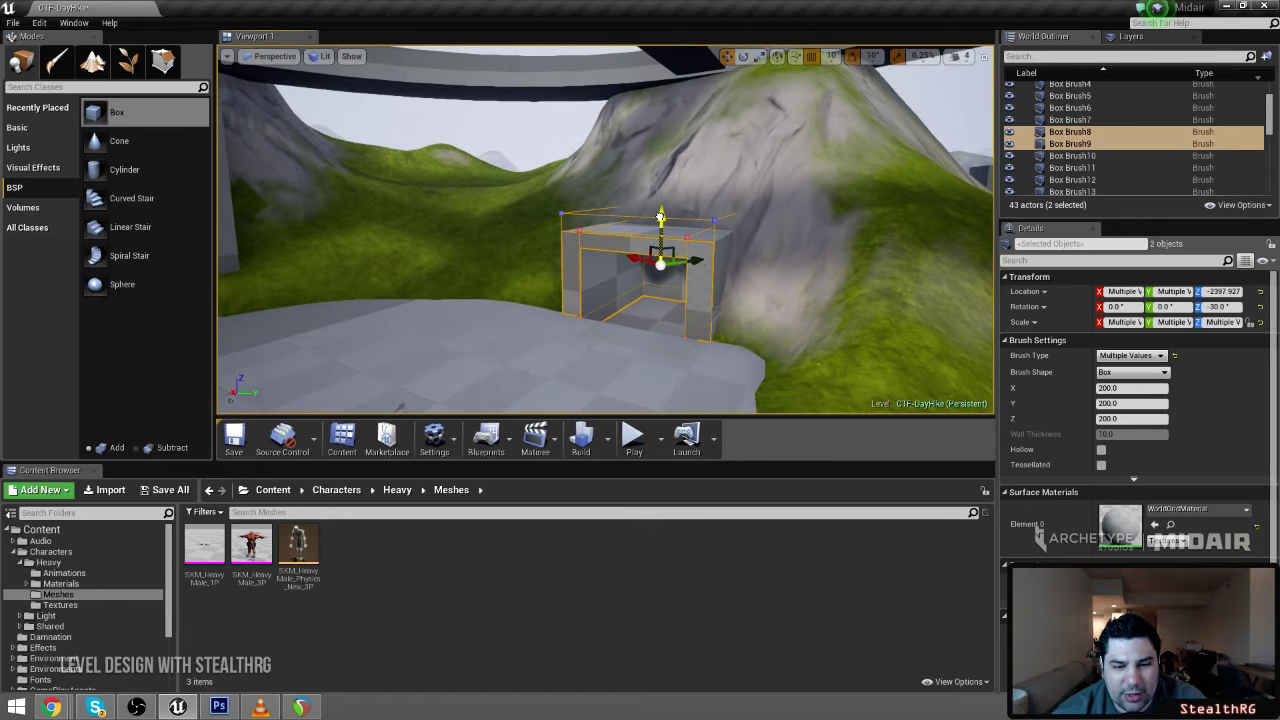
drag(660, 216, 660, 215)
Start a fullscreen play-test, switch to the second weapon and inspect the tunnel entrance from the flag platform
right_drag(742, 206, 755, 200)
click(742, 206)
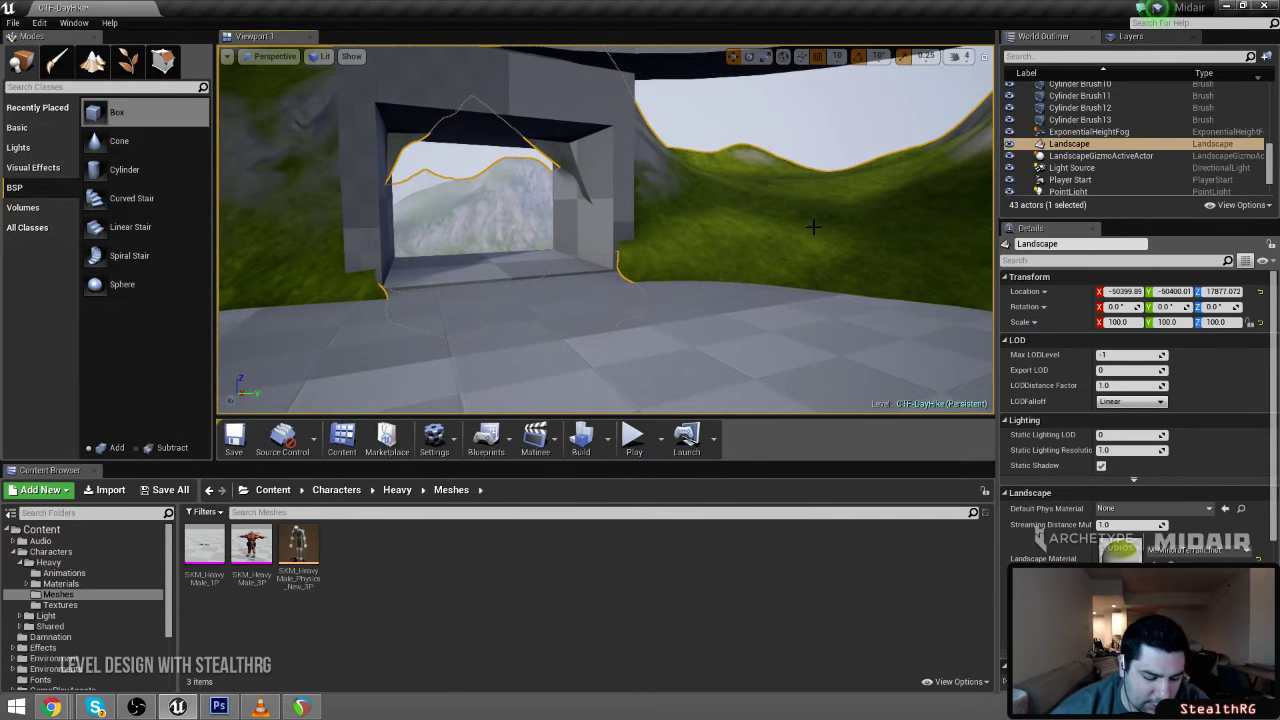
key(alt+p)
key(F11)
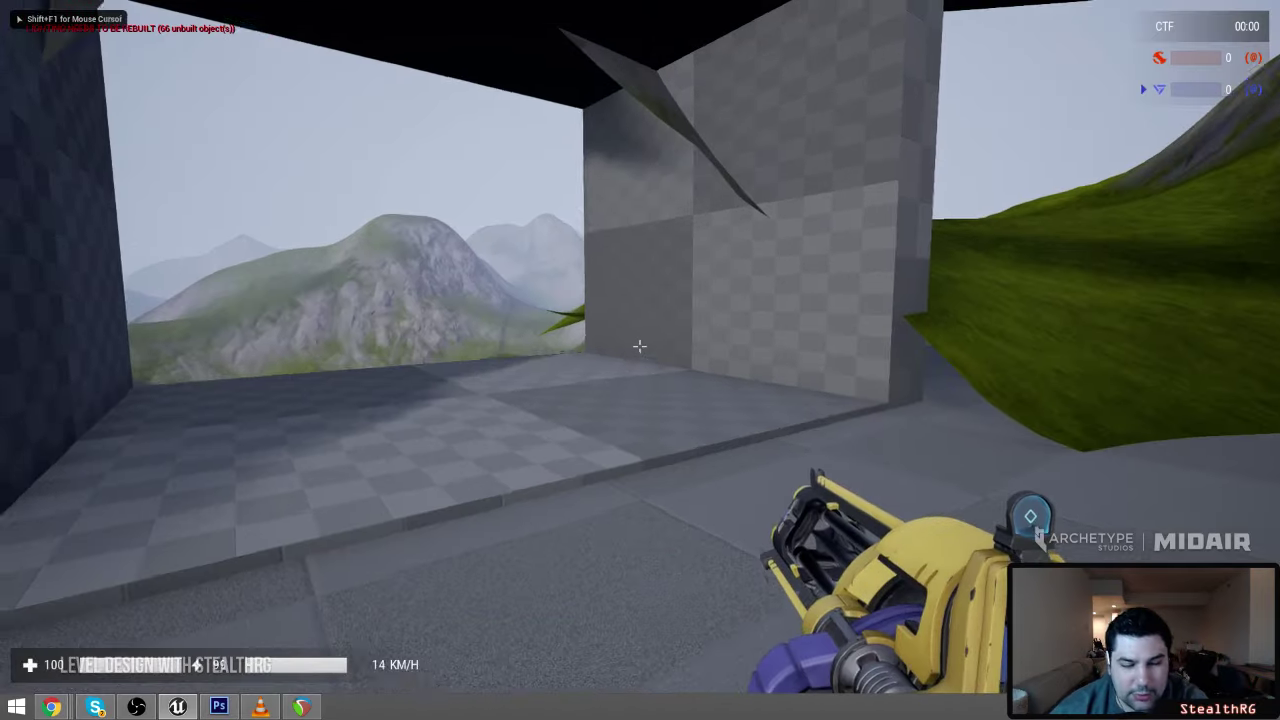
key(w)
key(2)
key(w)
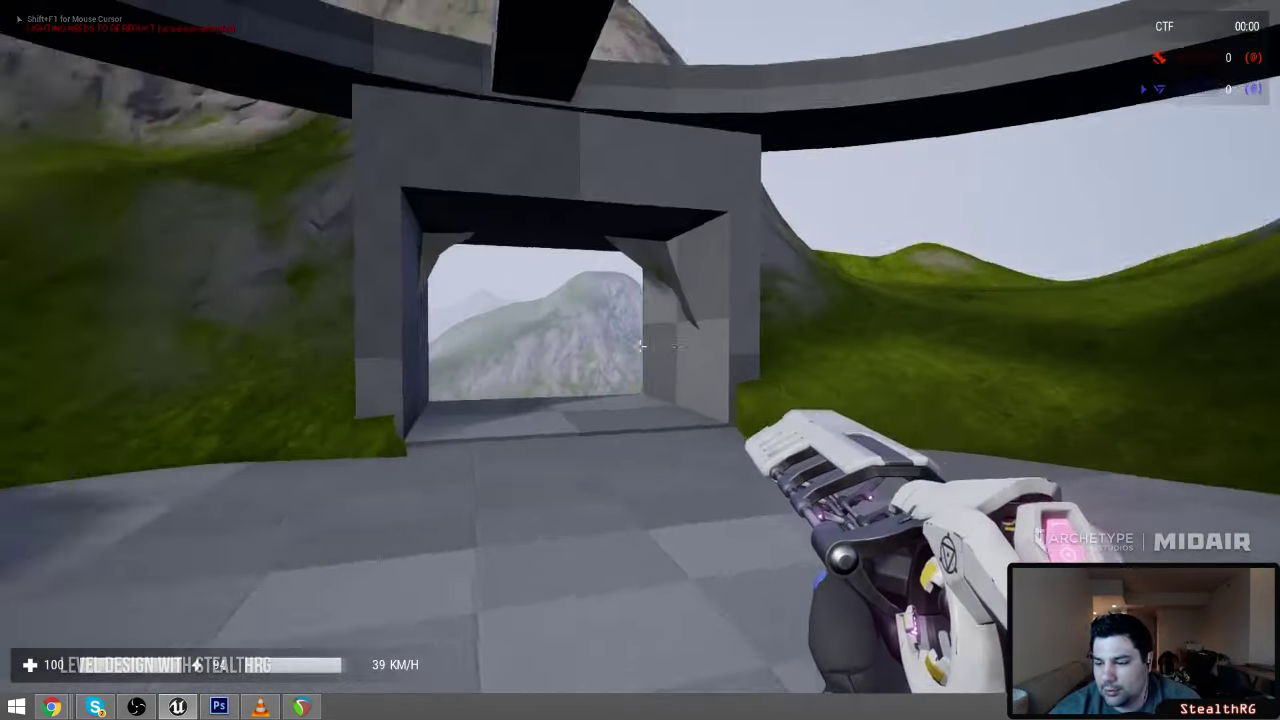
key(w)
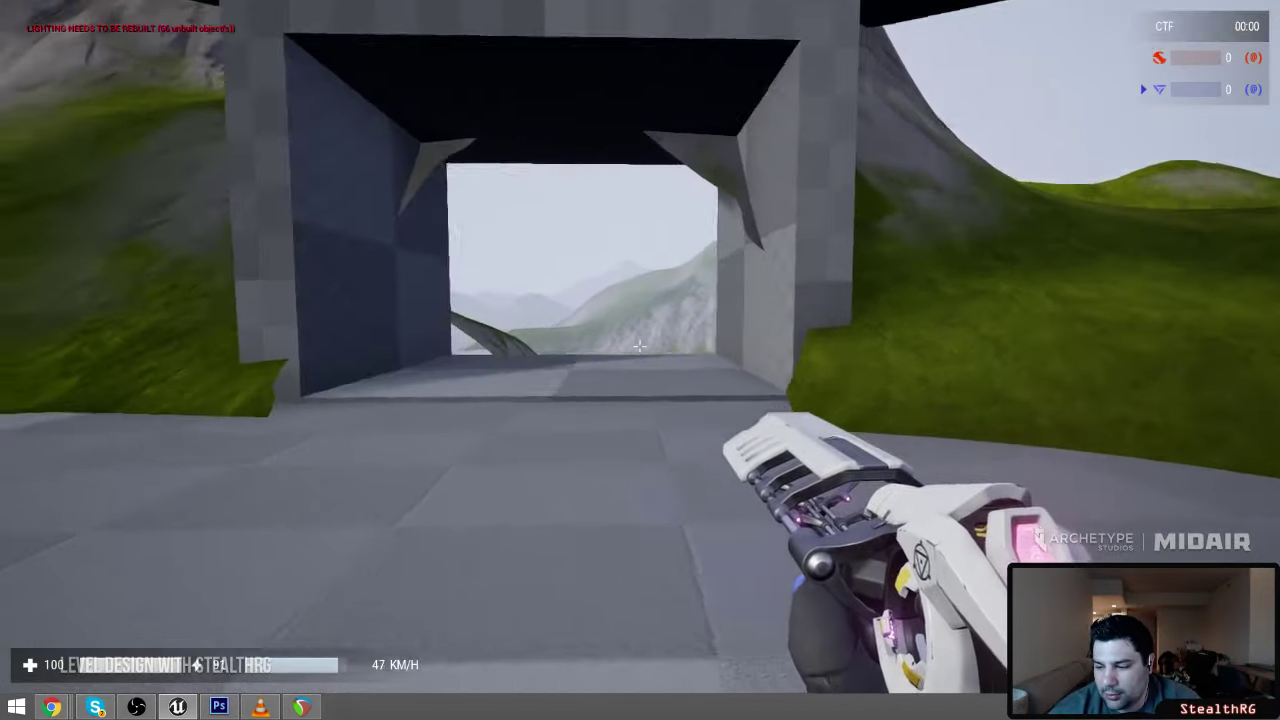
key(s)
key(w)
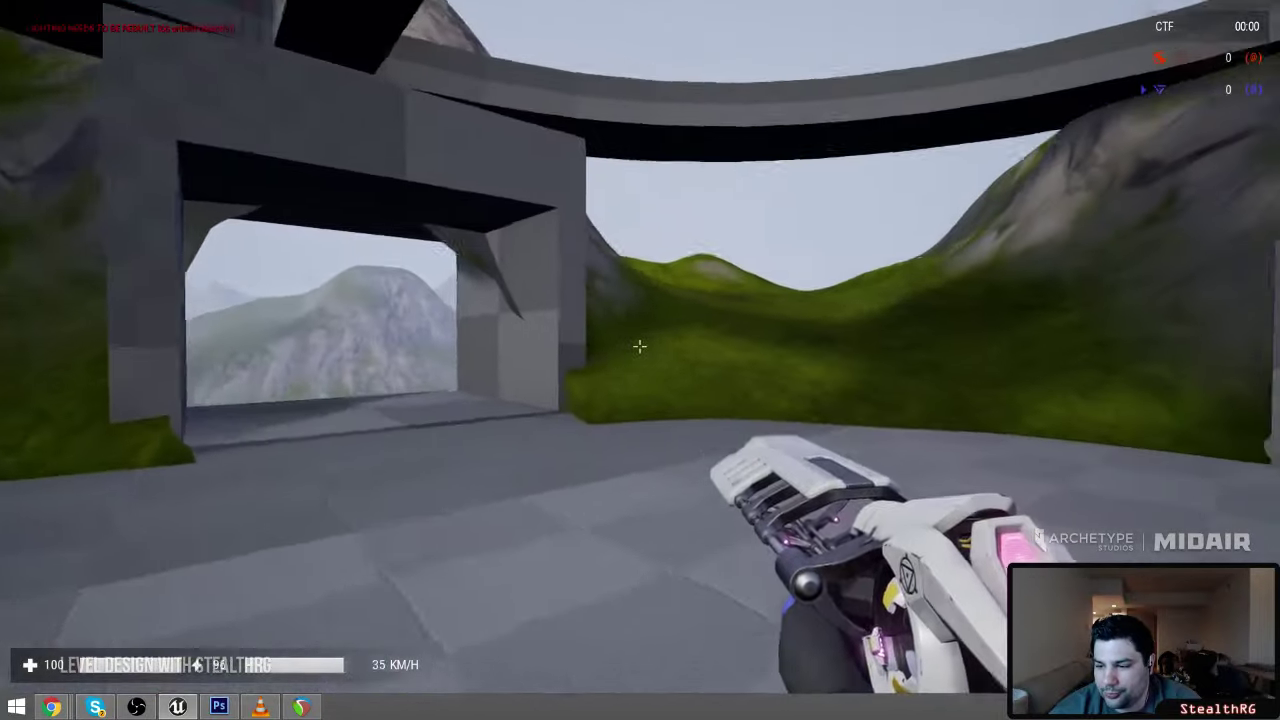
Walk around the red flag to compare the tunnel with the small bunker, and check the tunnel interior and its far opening
key(w)
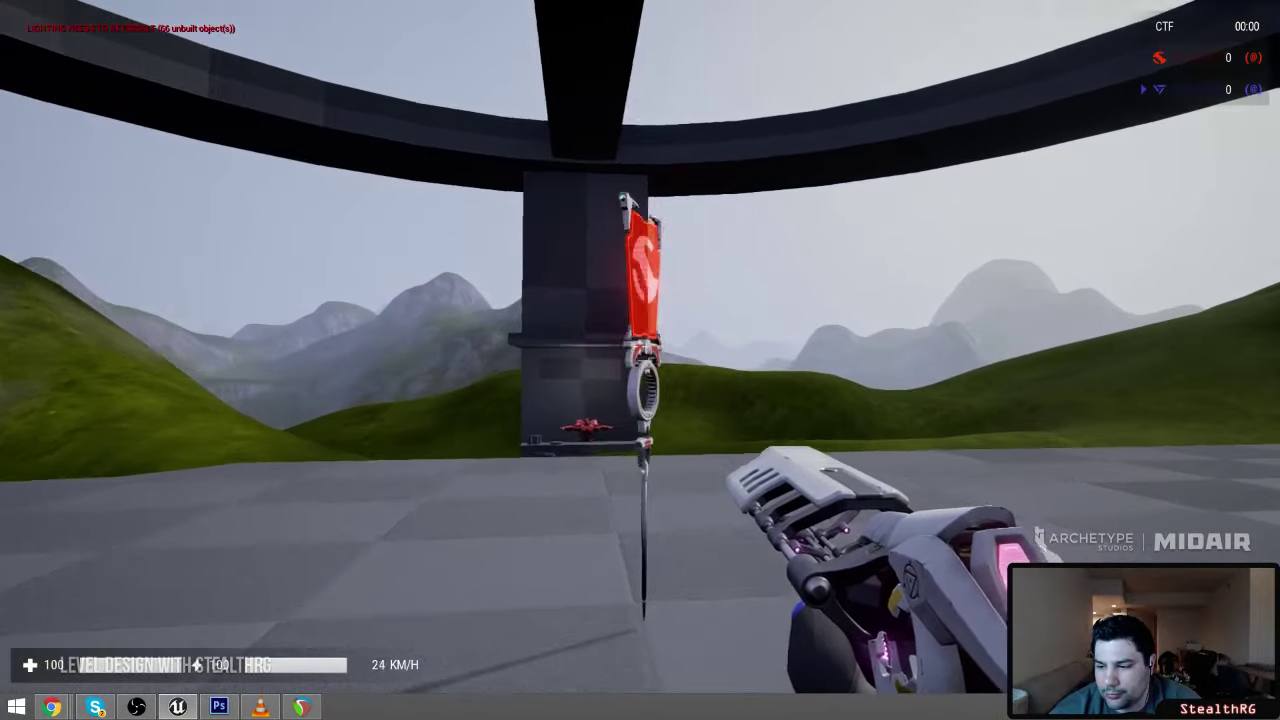
key(d)
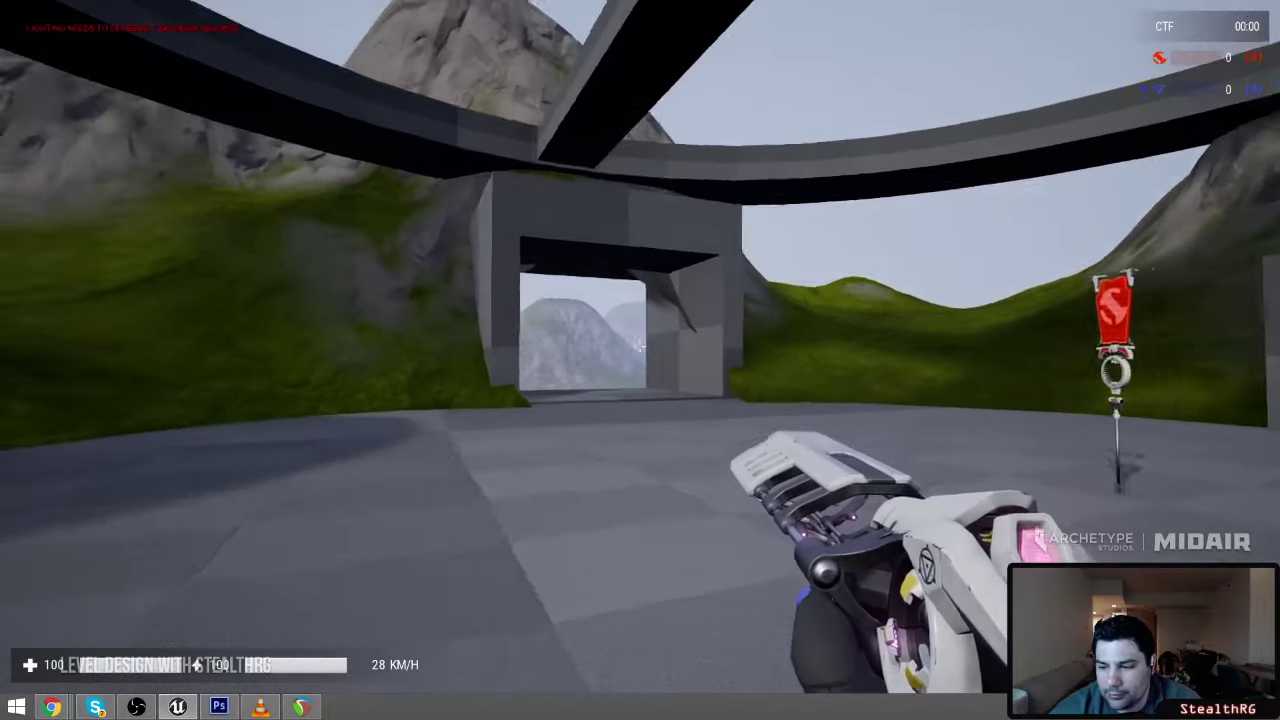
key(d)
key(w)
key(a)
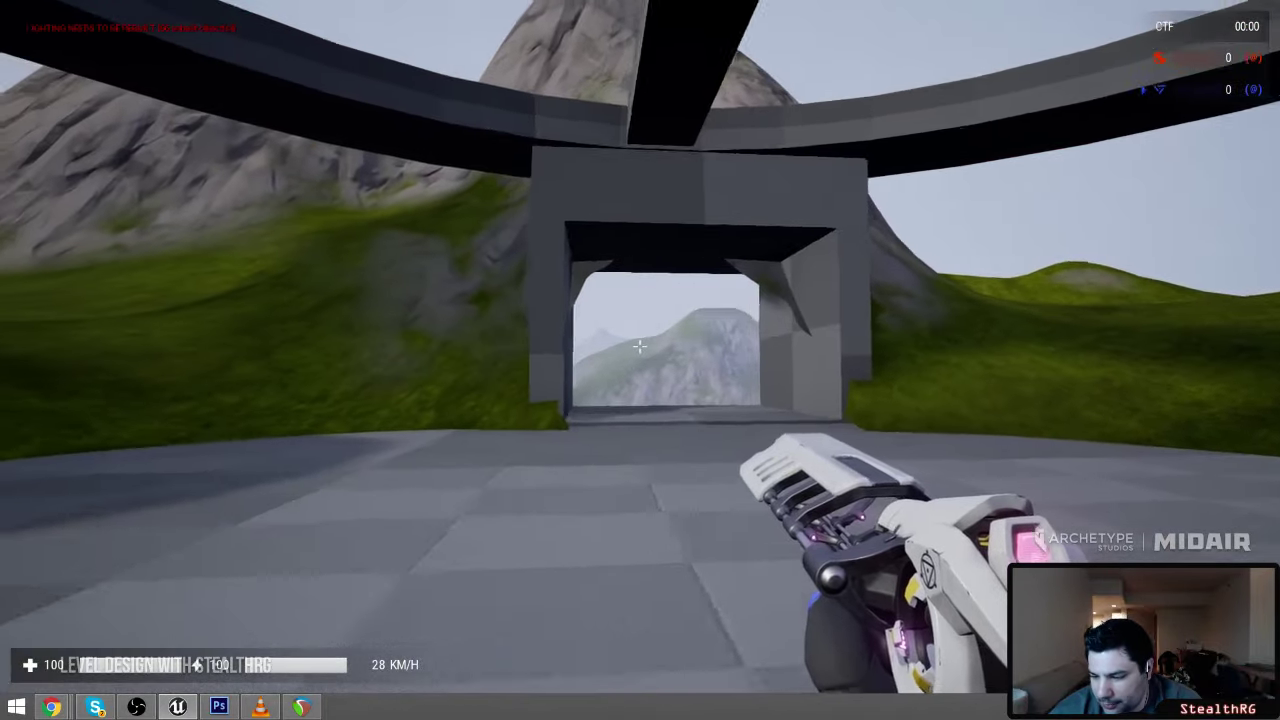
key(d)
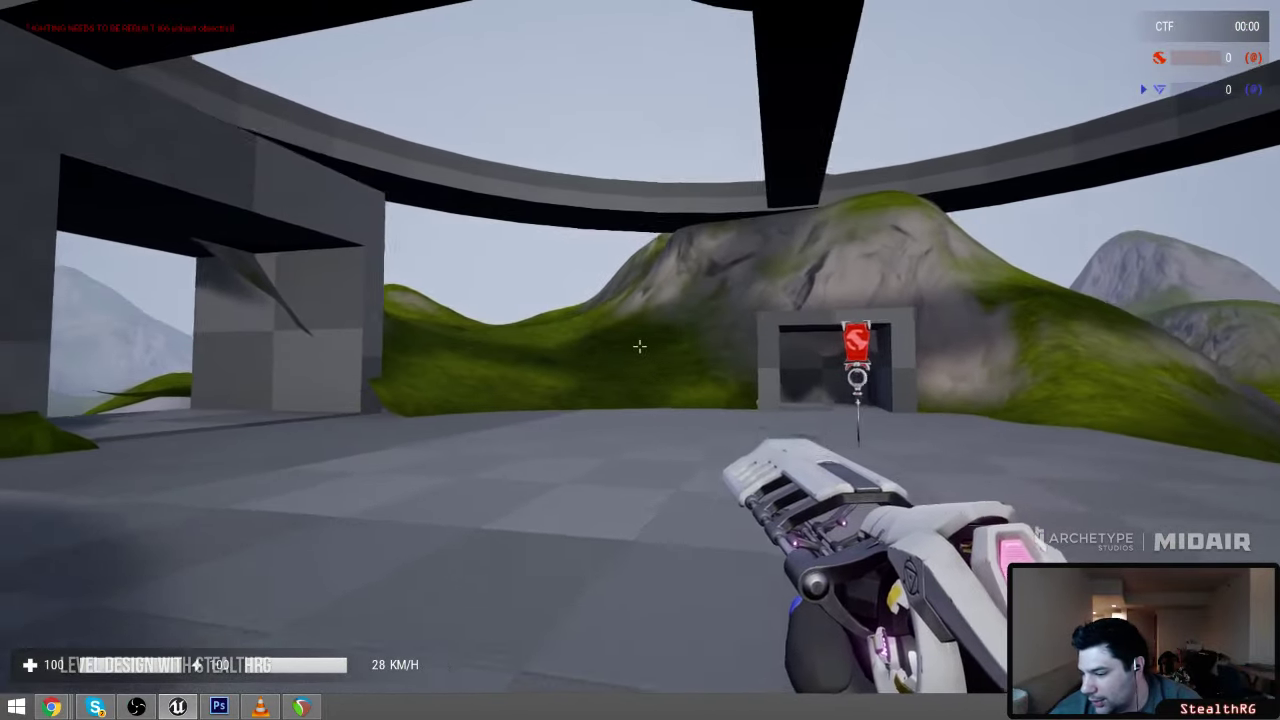
key(a)
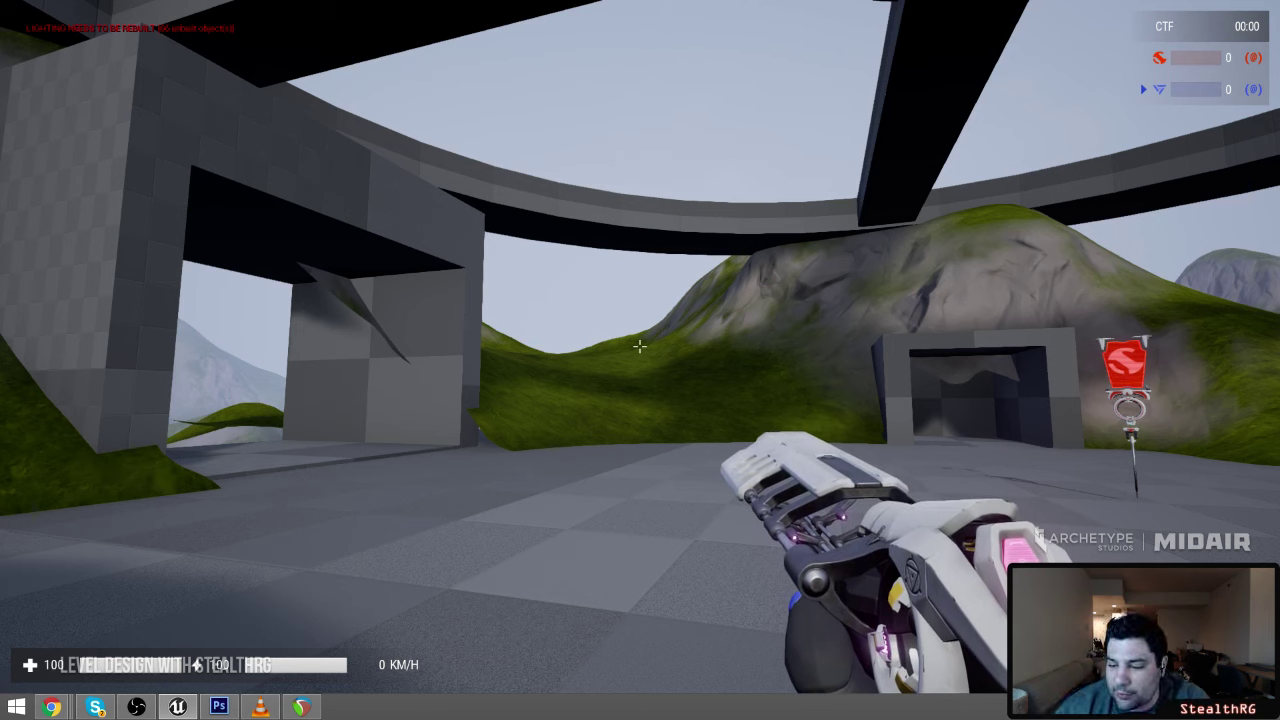
key(w)
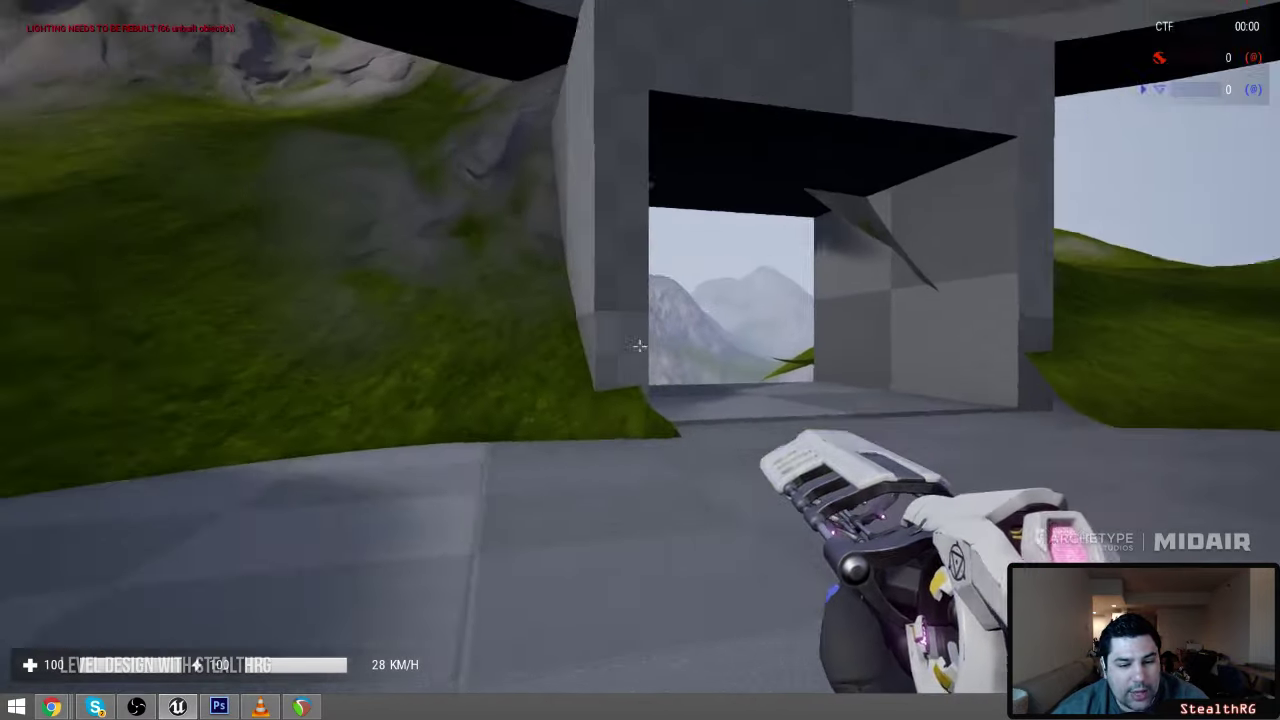
key(w)
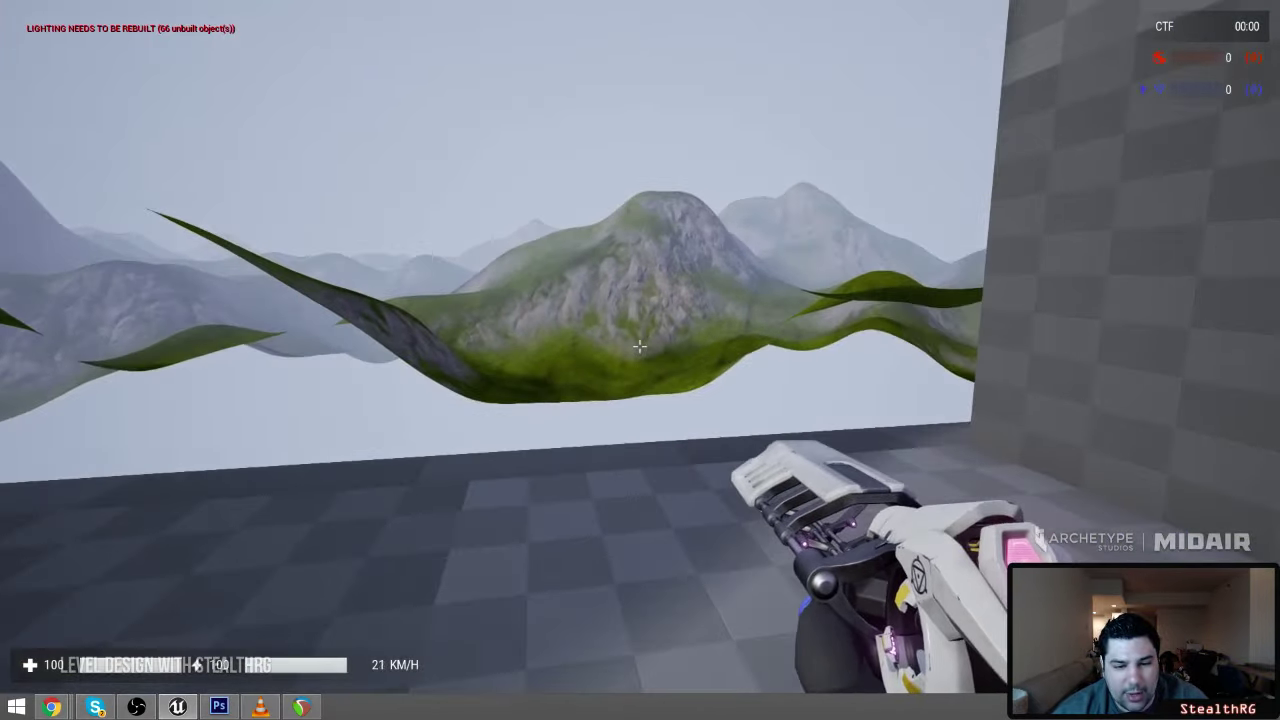
key(w)
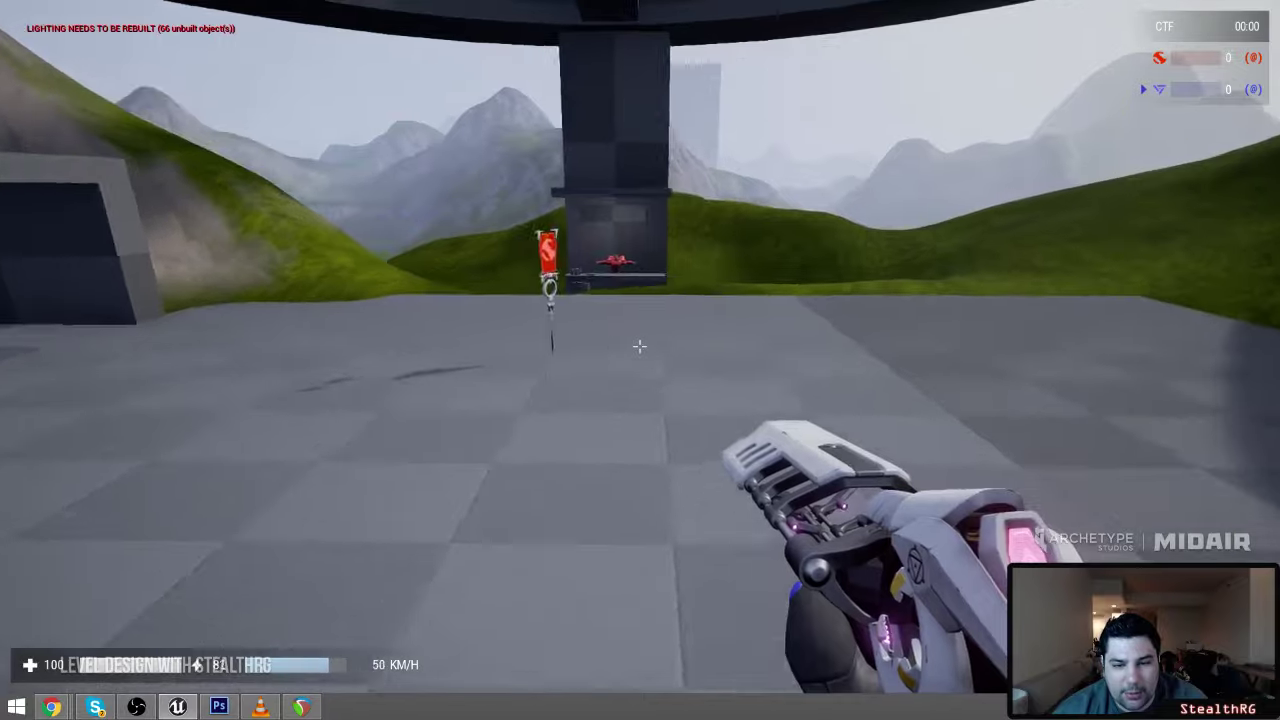
key(w)
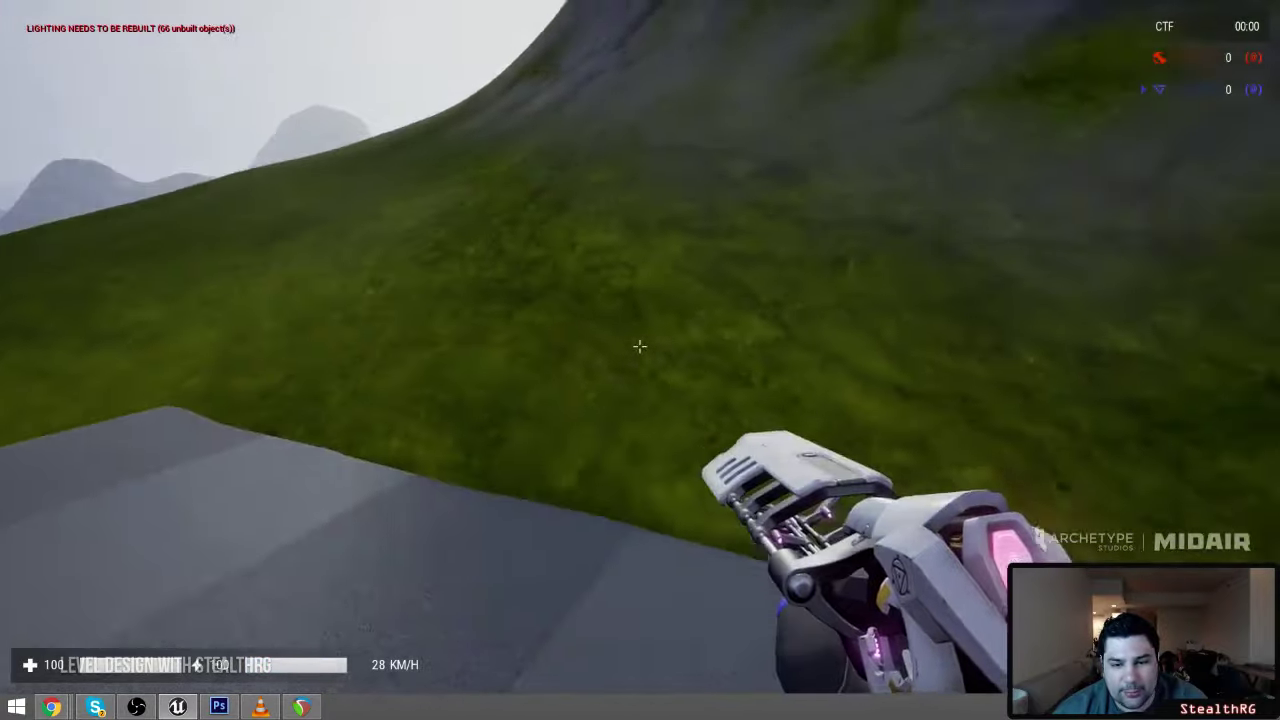
View the whole base from beyond the platform edge and travel across it into the small bunker
key(s)
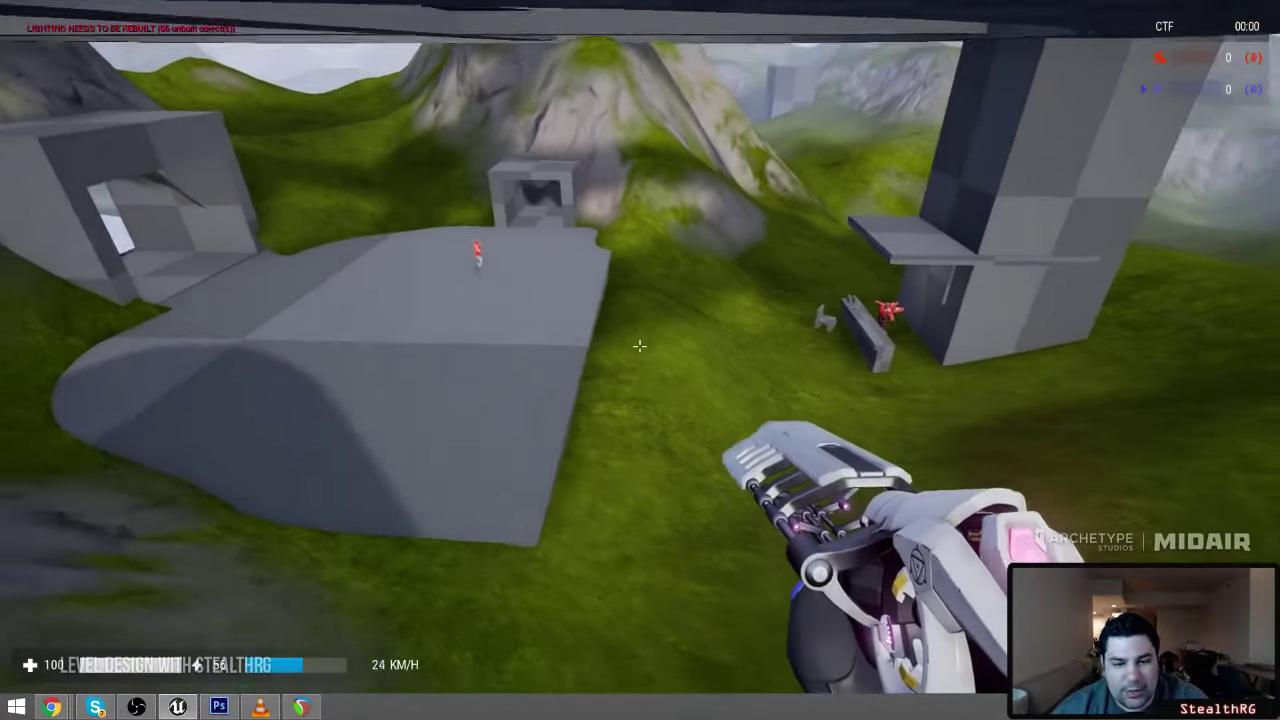
key(w)
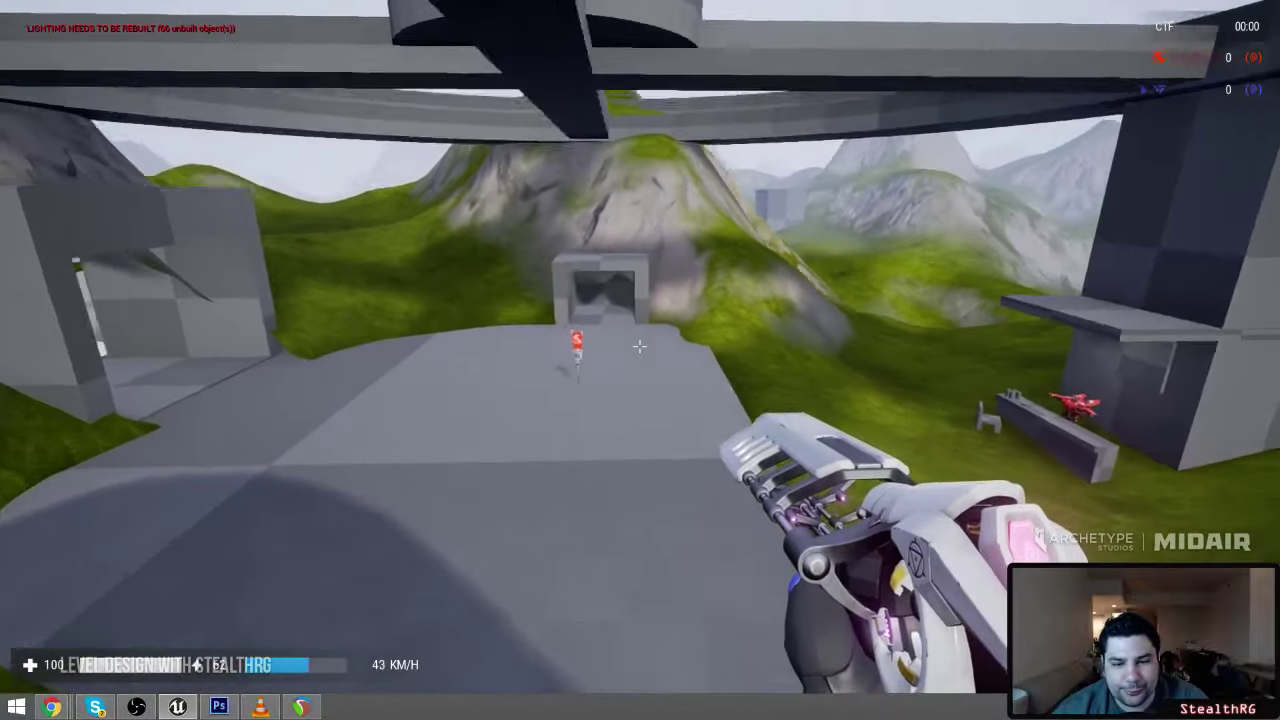
key(w)
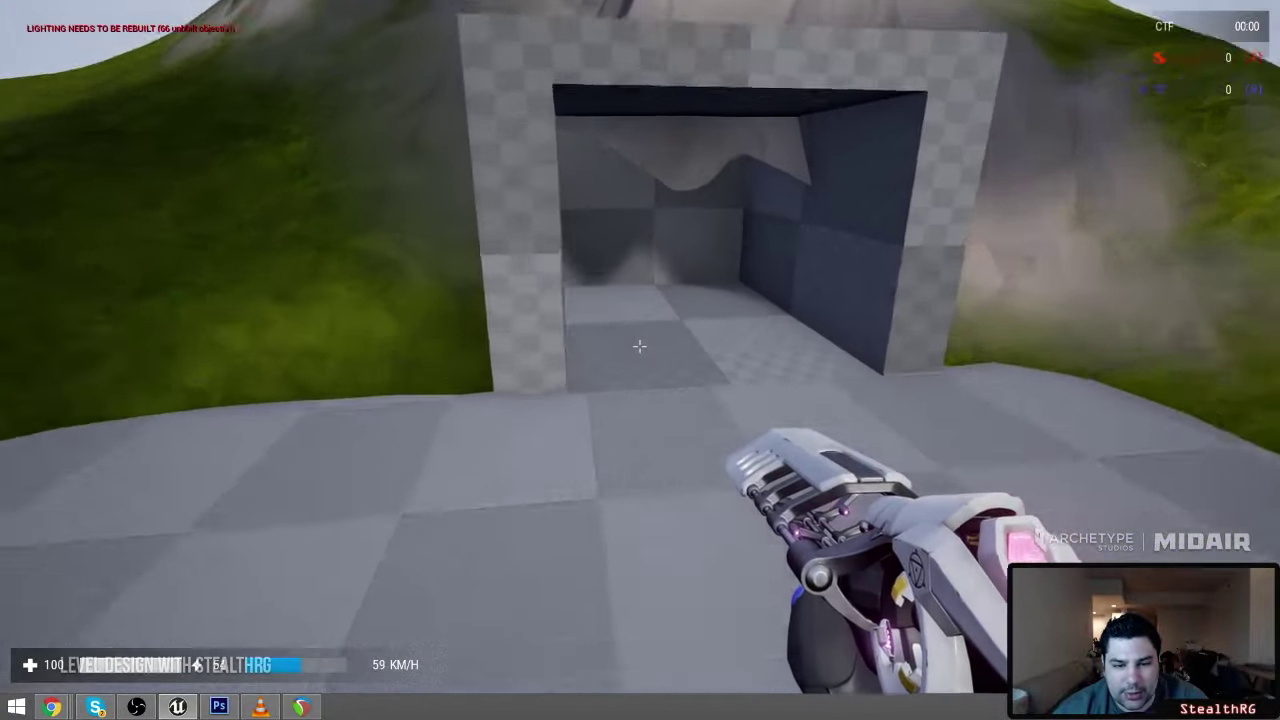
key(w)
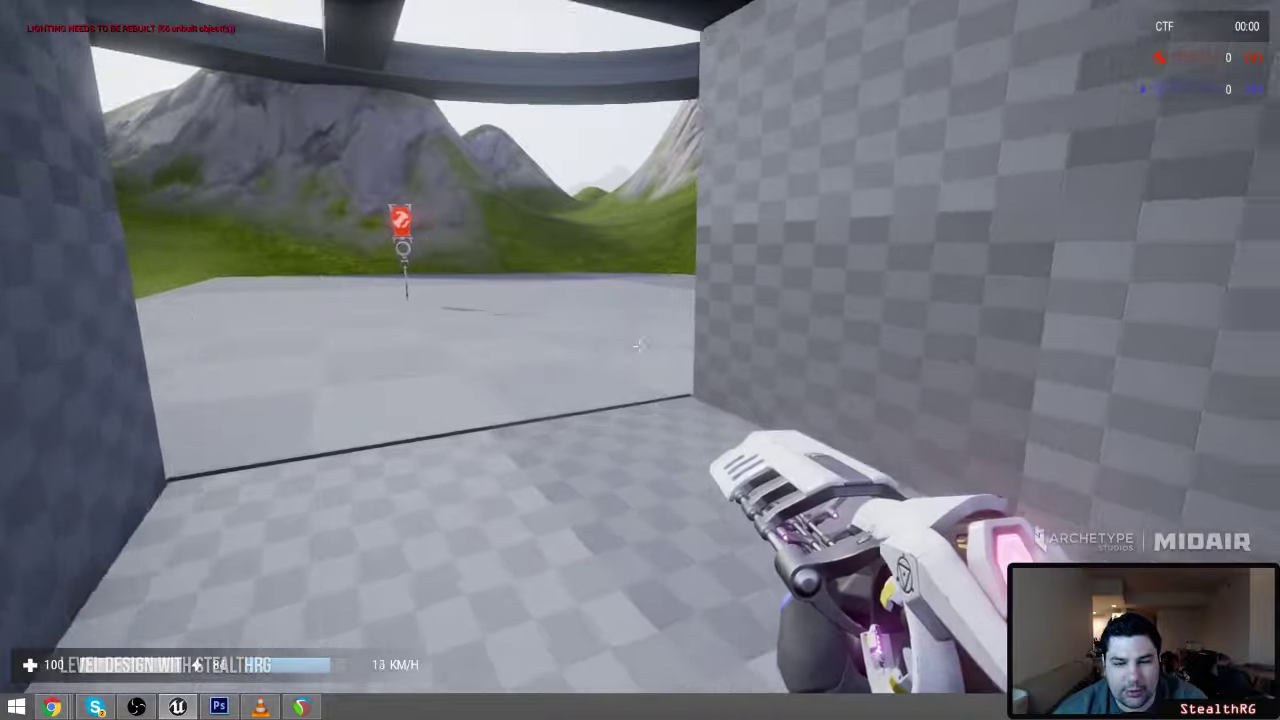
key(w)
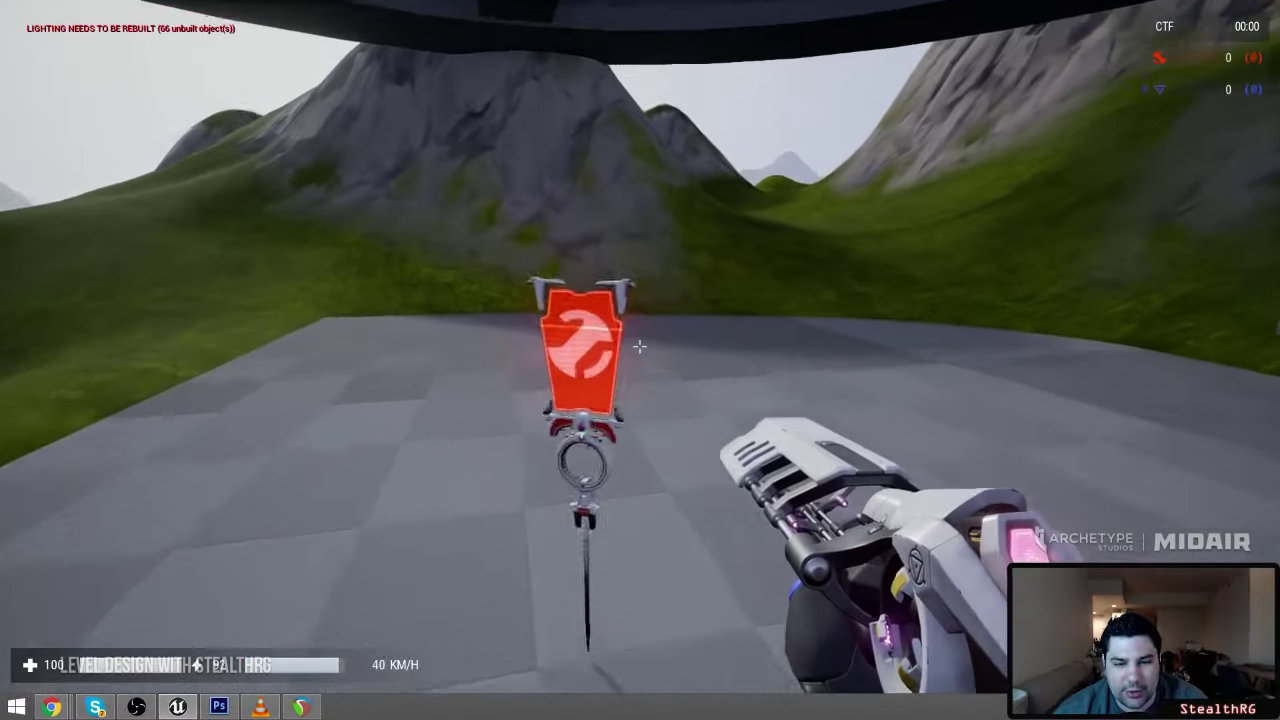
key(w)
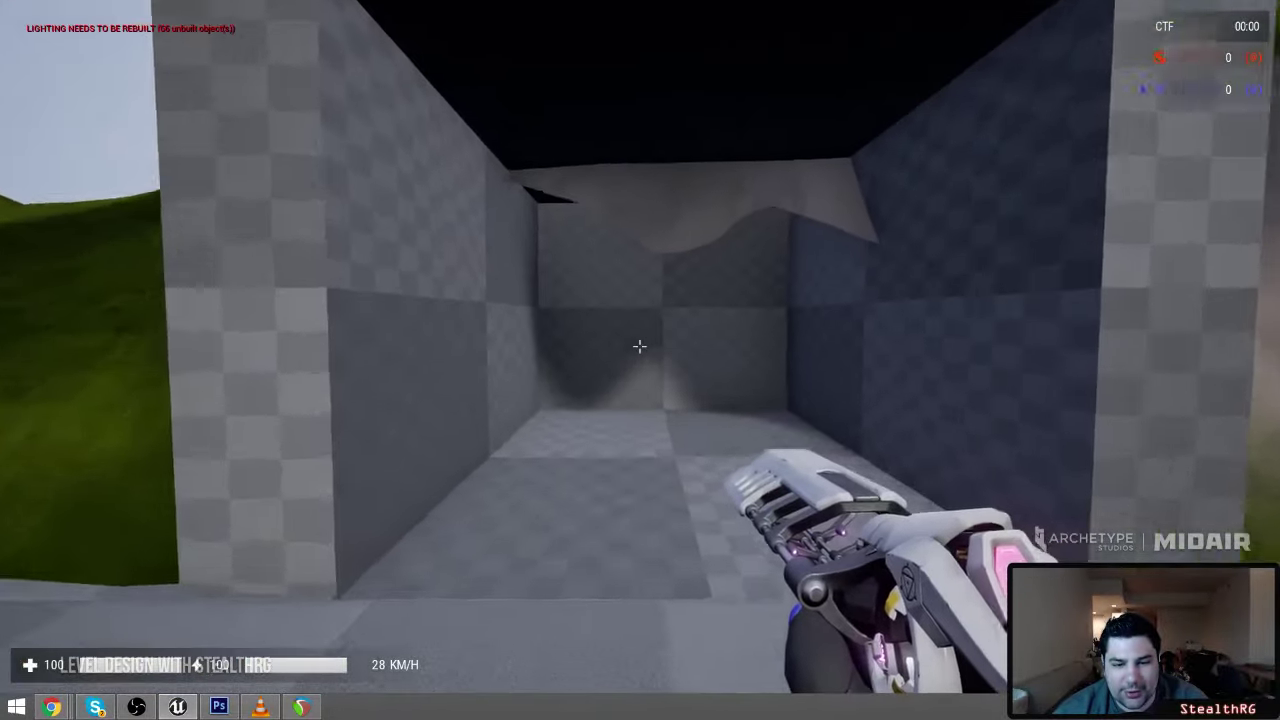
key(s)
Check the view out of the small bunker, fire a shot beside the red flag and end the play-test
key(d)
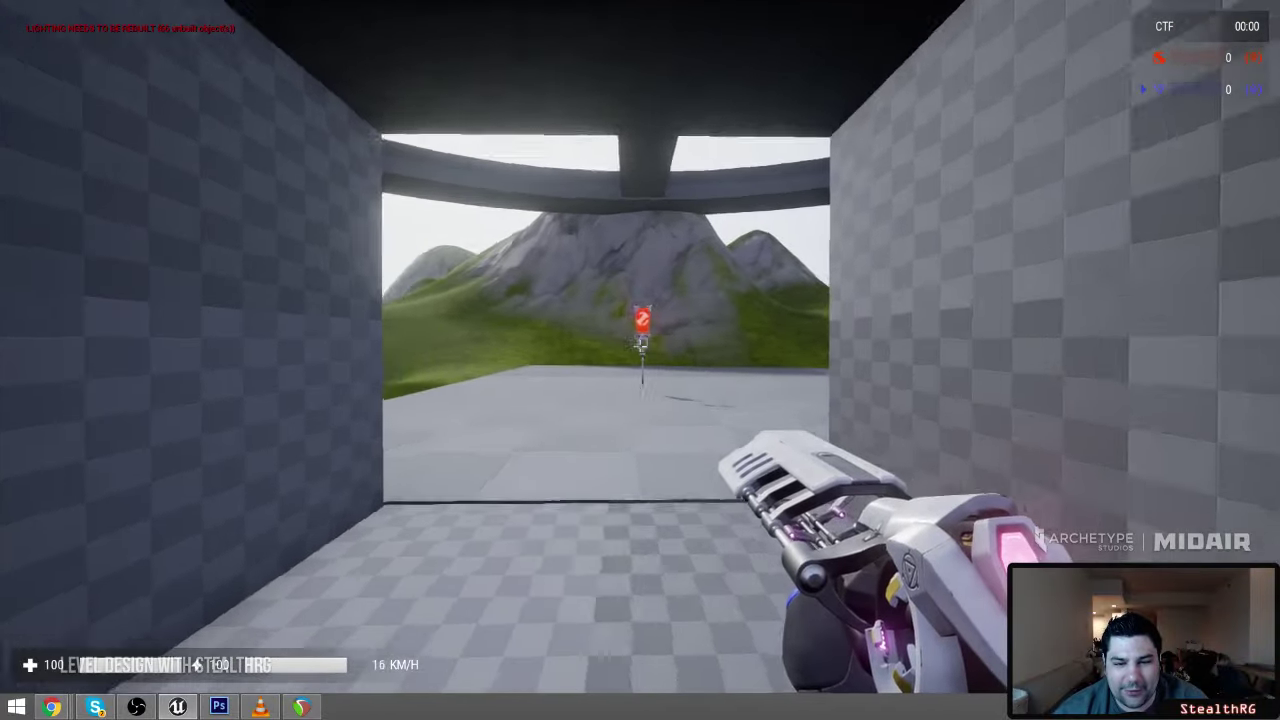
key(w)
key(a)
key(w)
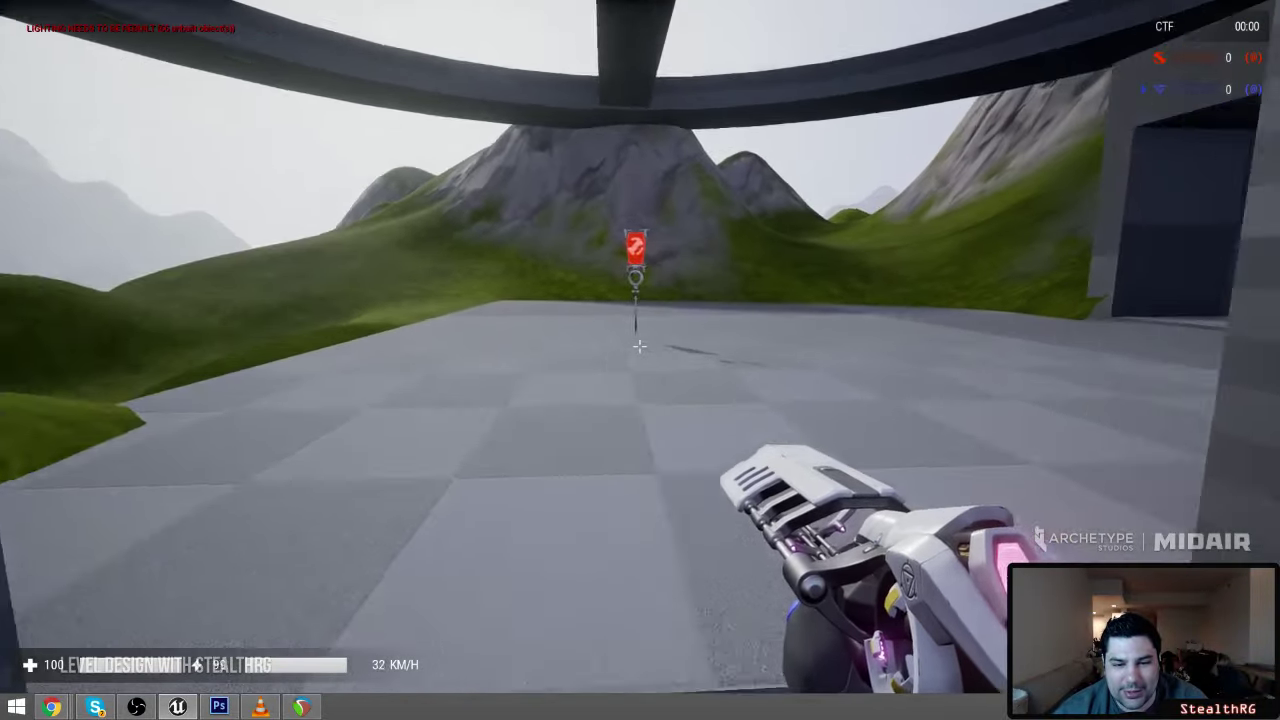
key(s)
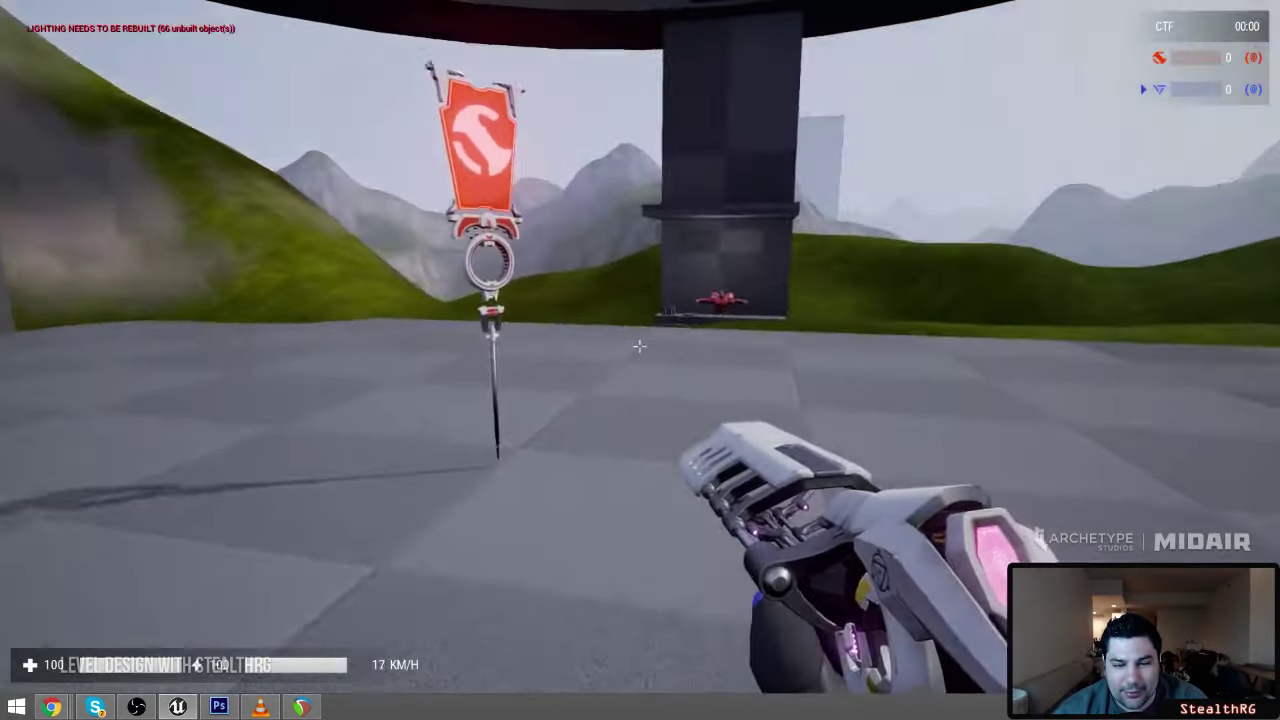
key(w)
key(s)
key(d)
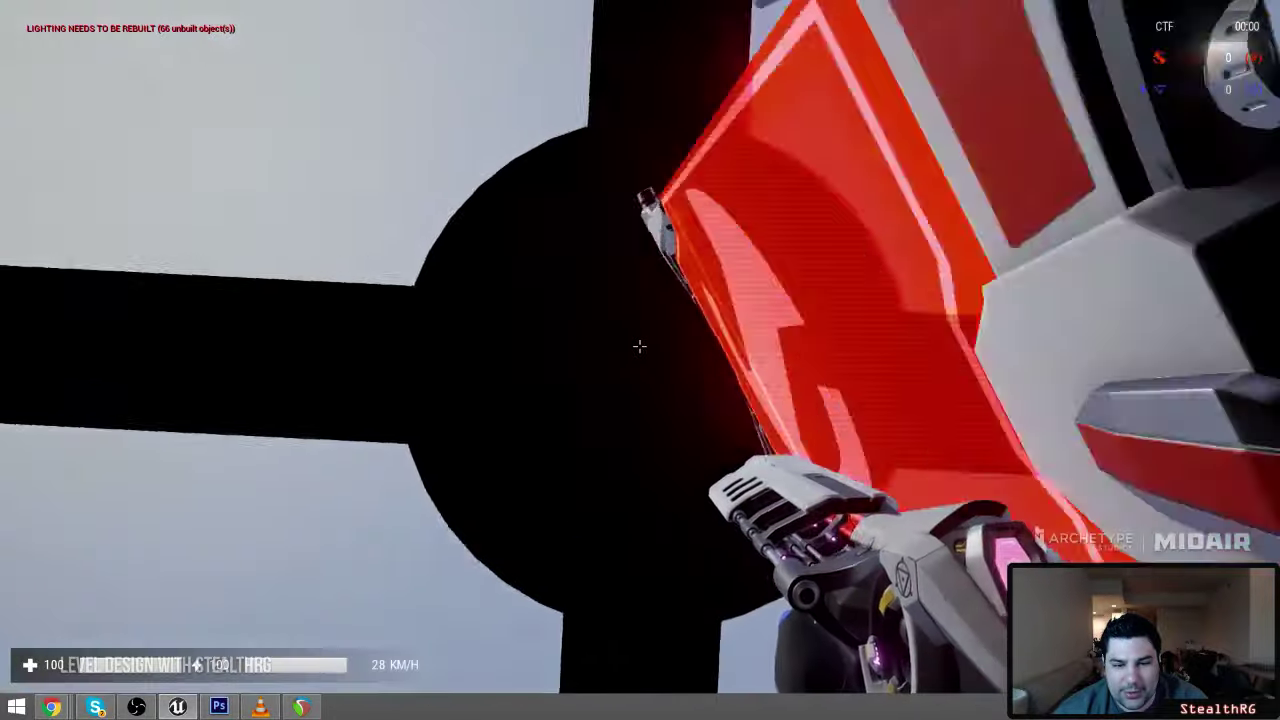
click(640, 345)
key(a)
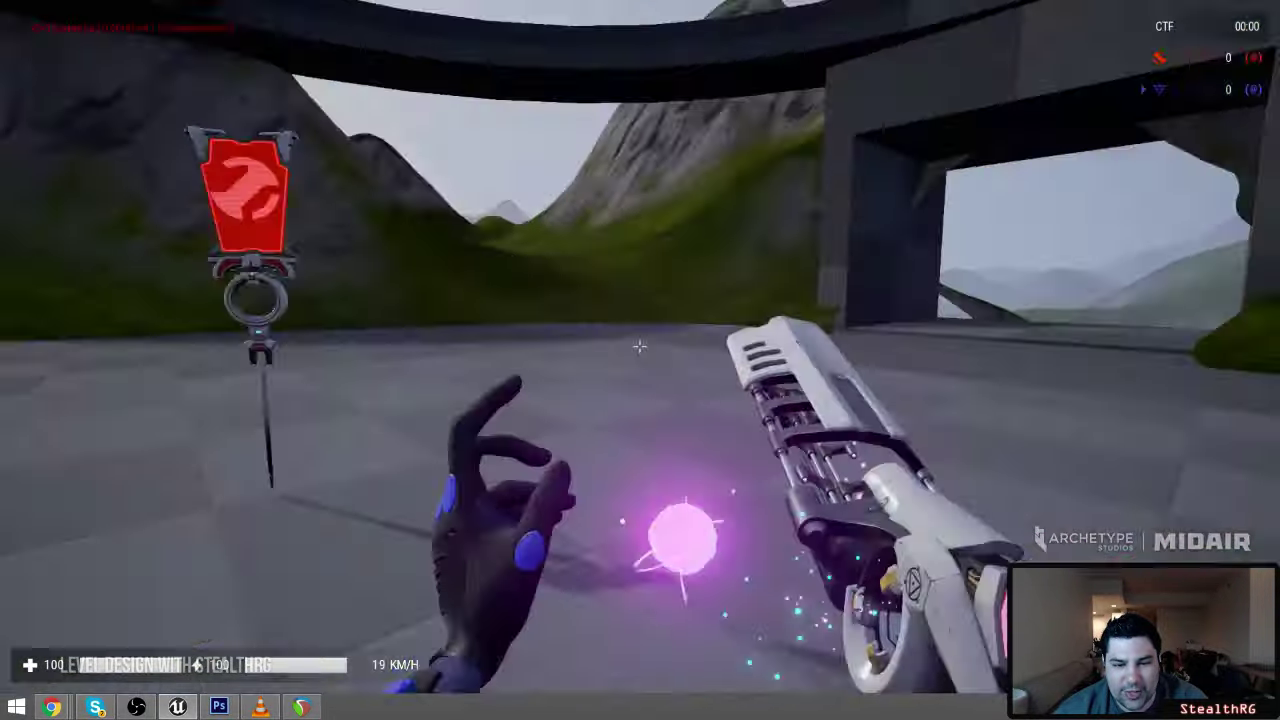
key(Escape)
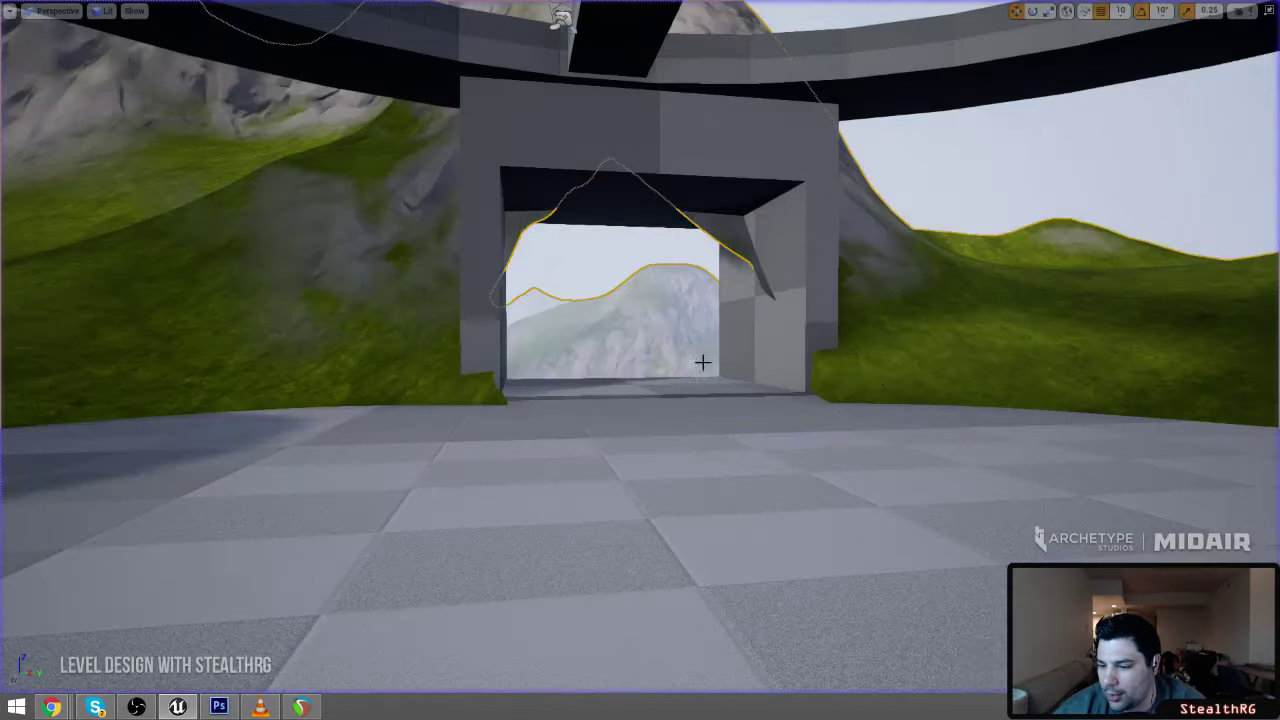
Examine the mountains and slopes behind the base from above the ring structure and from the hill's far side
right_drag(703, 363, 670, 357)
key(s)
key(w)
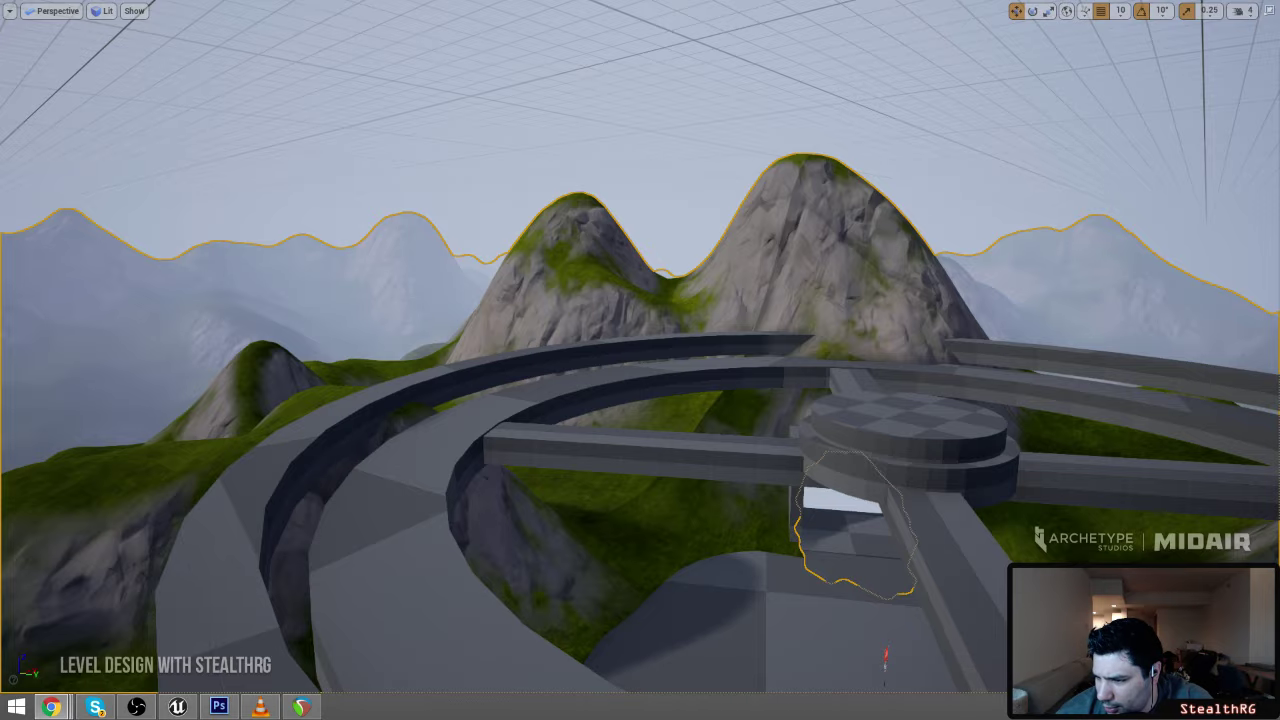
key(a)
right_drag(663, 340, 540, 300)
key(w)
key(s)
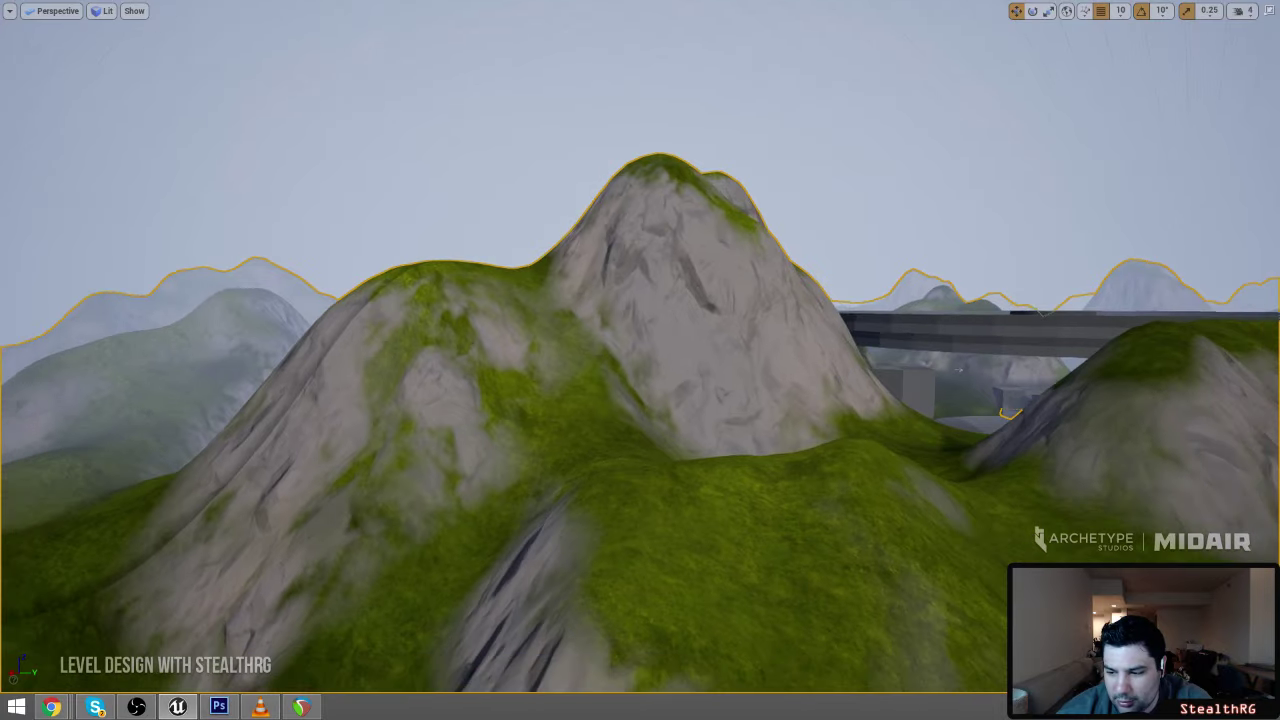
right_drag(540, 300, 570, 312)
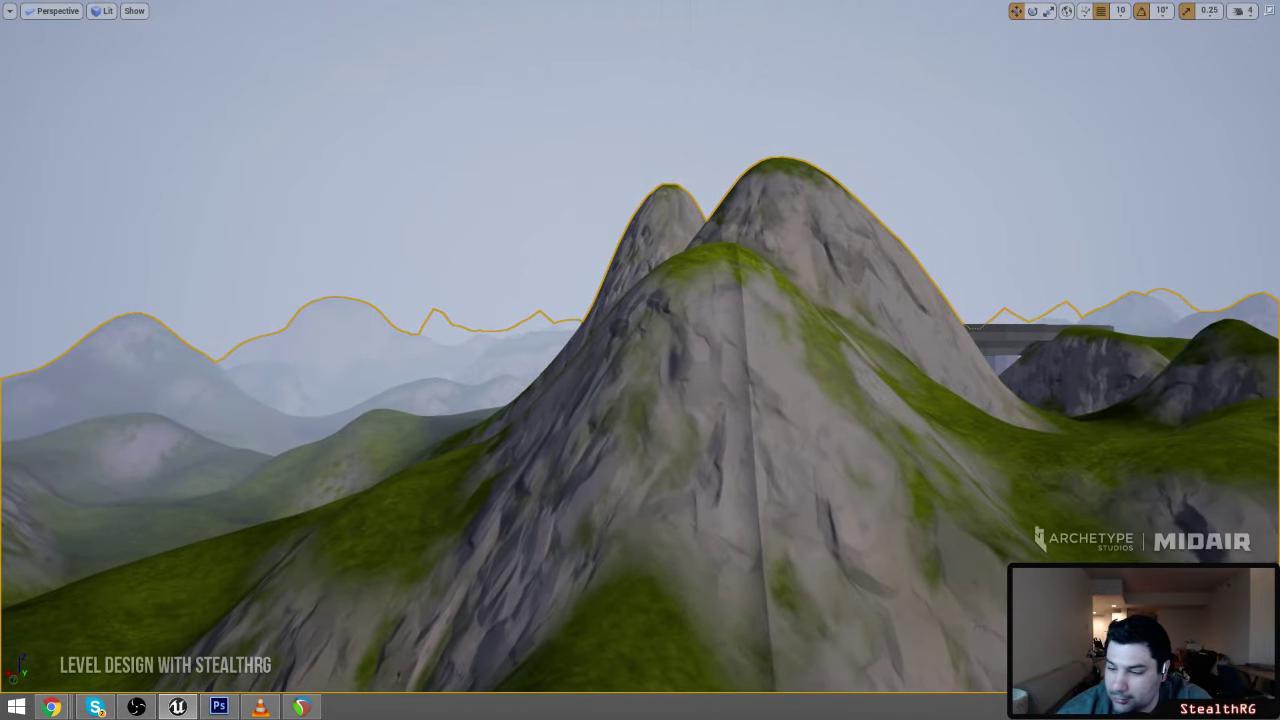
right_drag(570, 312, 602, 323)
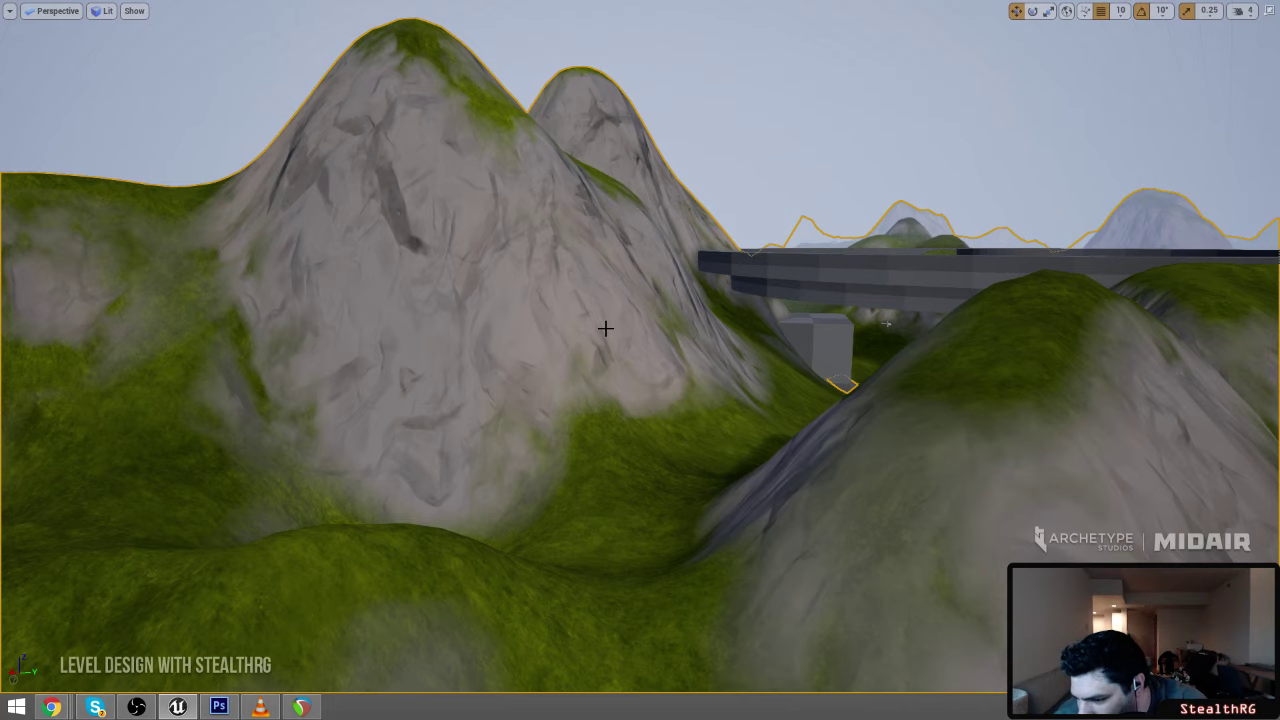
right_drag(706, 316, 581, 300)
right_drag(757, 320, 768, 320)
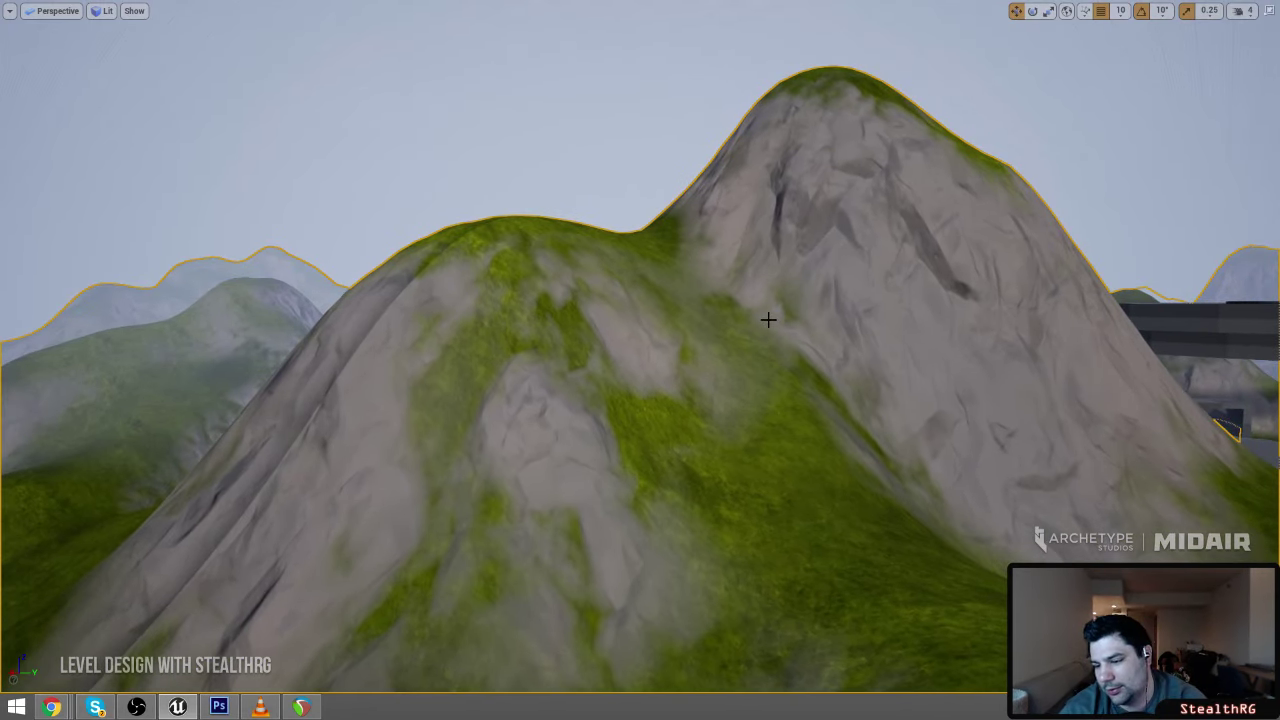
Select the tunnel's outer box brush and scale it up along its X axis to make it longer
mouse_move(937, 471)
right_down()
mouse_move(1066, 474)
mouse_move(943, 557)
right_up()
key(w)
key(w)
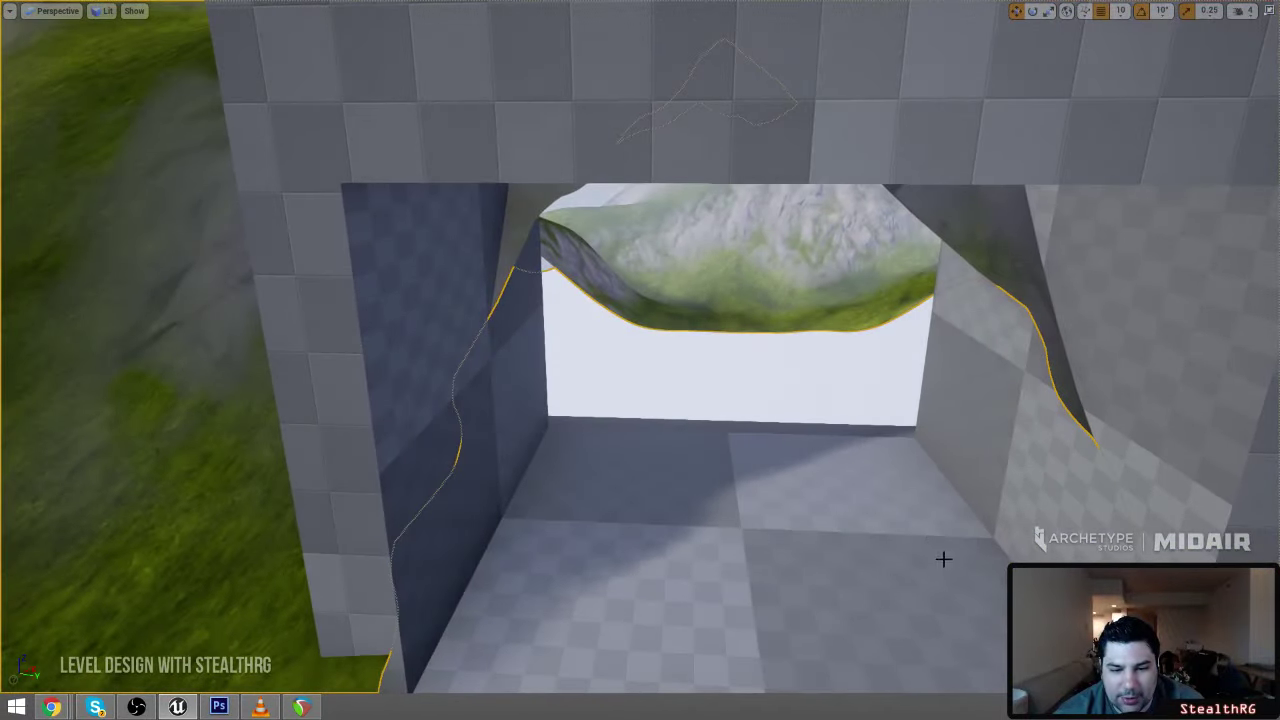
click(943, 557)
click(343, 47)
key(s)
mouse_move(343, 47)
right_down()
mouse_move(290, 58)
mouse_move(235, 40)
mouse_move(195, 65)
right_up()
key(w)
right_drag(629, 186, 660, 173)
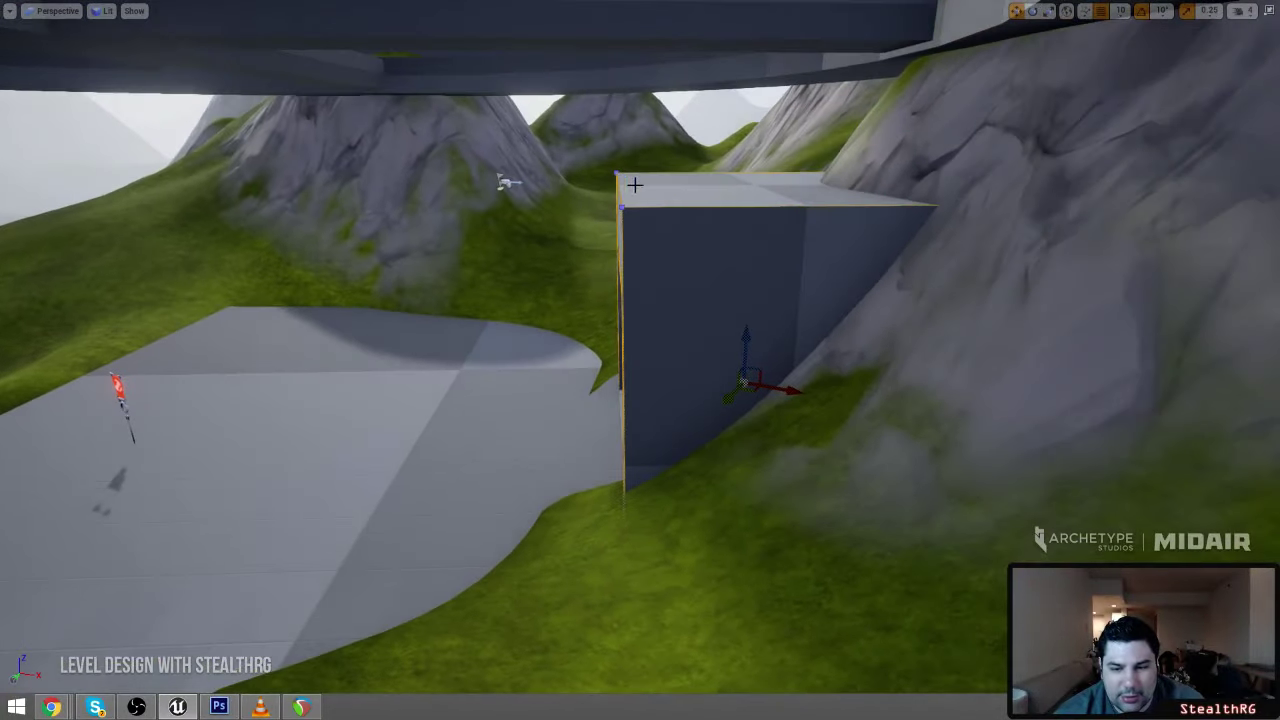
key(space)
key(space)
drag(777, 383, 880, 383)
Slide the lengthened outer box brush back into the hill, bringing its front near the original tunnel entrance
key(space)
key(r)
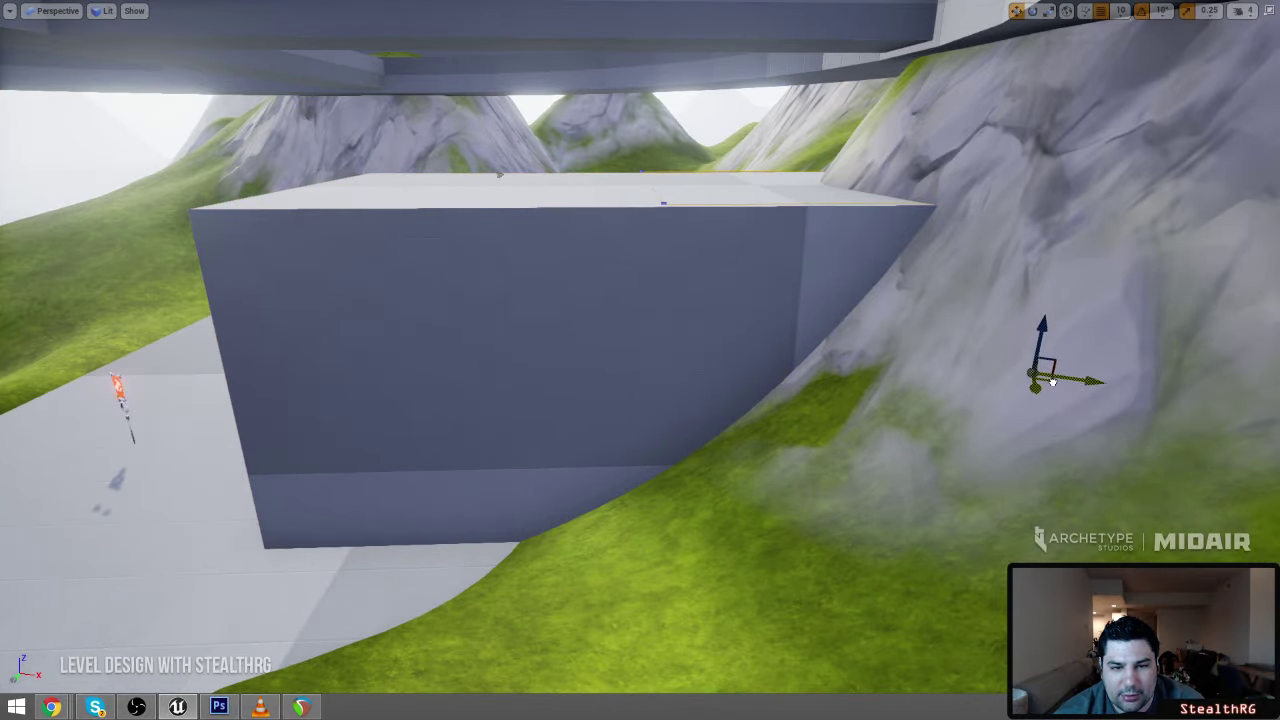
drag(1052, 381, 1070, 382)
right_drag(1070, 382, 1160, 330)
key(w)
right_drag(685, 319, 685, 319)
key(s)
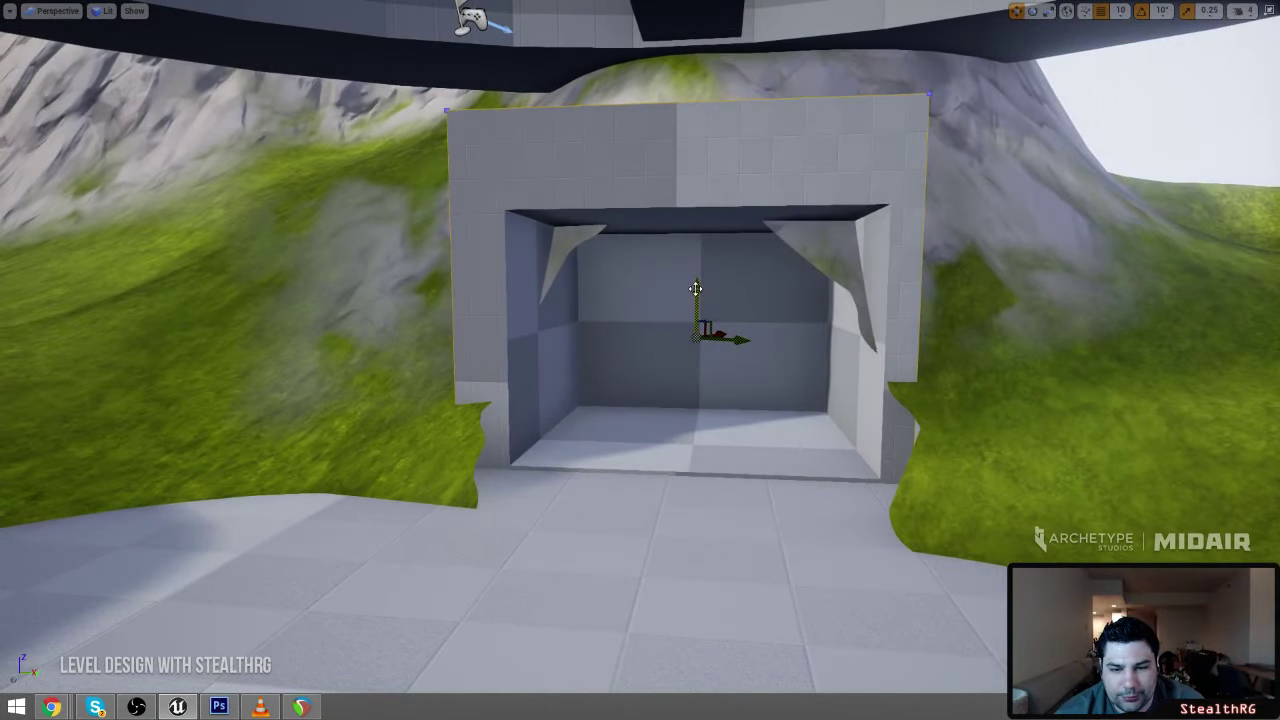
Select the tunnel's inner box brush and lower it slightly so the tunnel floor lines up with the ground
click(657, 440)
drag(695, 288, 695, 294)
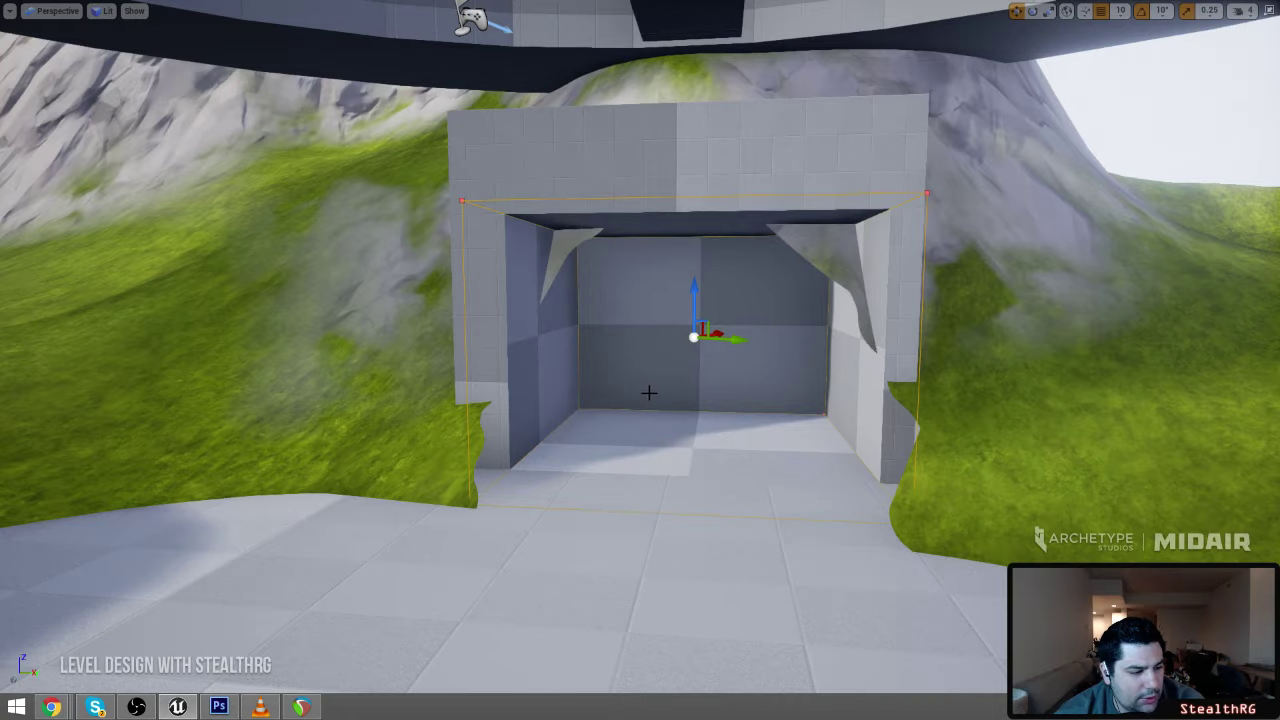
Look at the tunnel entrance from the front, bring the browser window with the annotated screenshot on screen and study its marked tunnel route
key(s)
mouse_move(649, 392)
right_down()
mouse_move(640, 387)
mouse_move(652, 385)
right_up()
key(w)
key(s)
key(w)
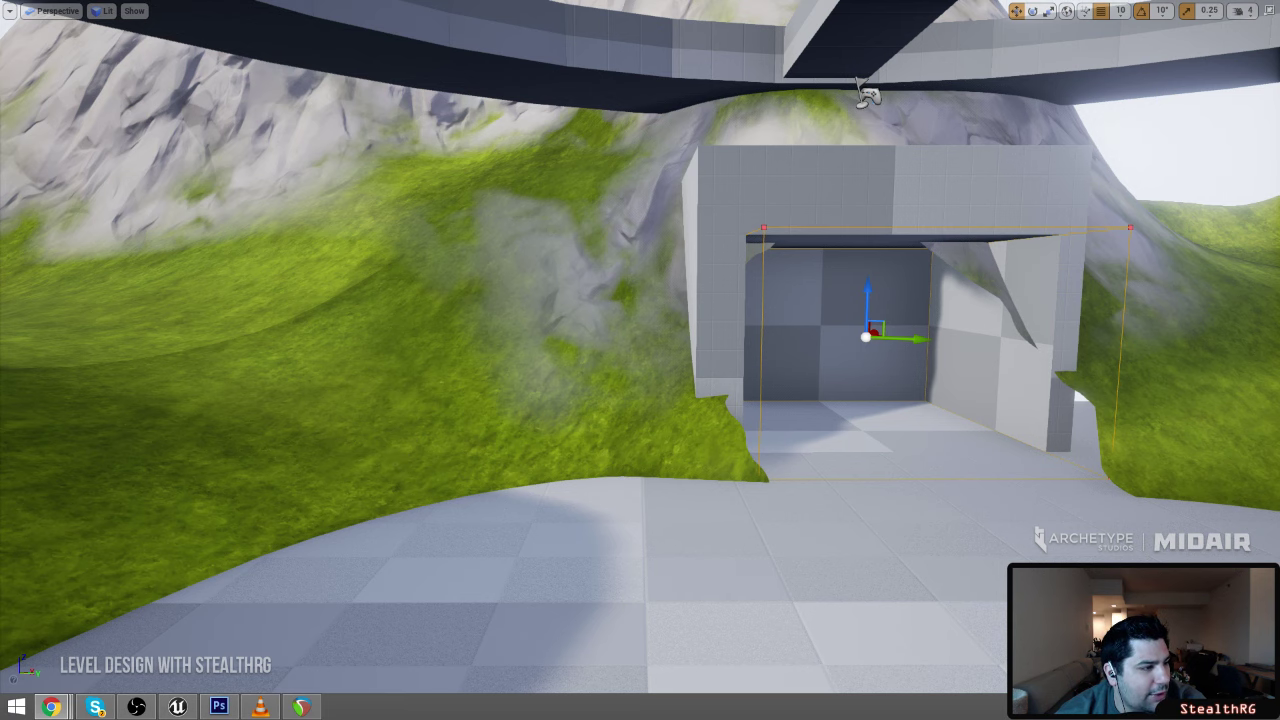
drag(0, 170, 678, 1)
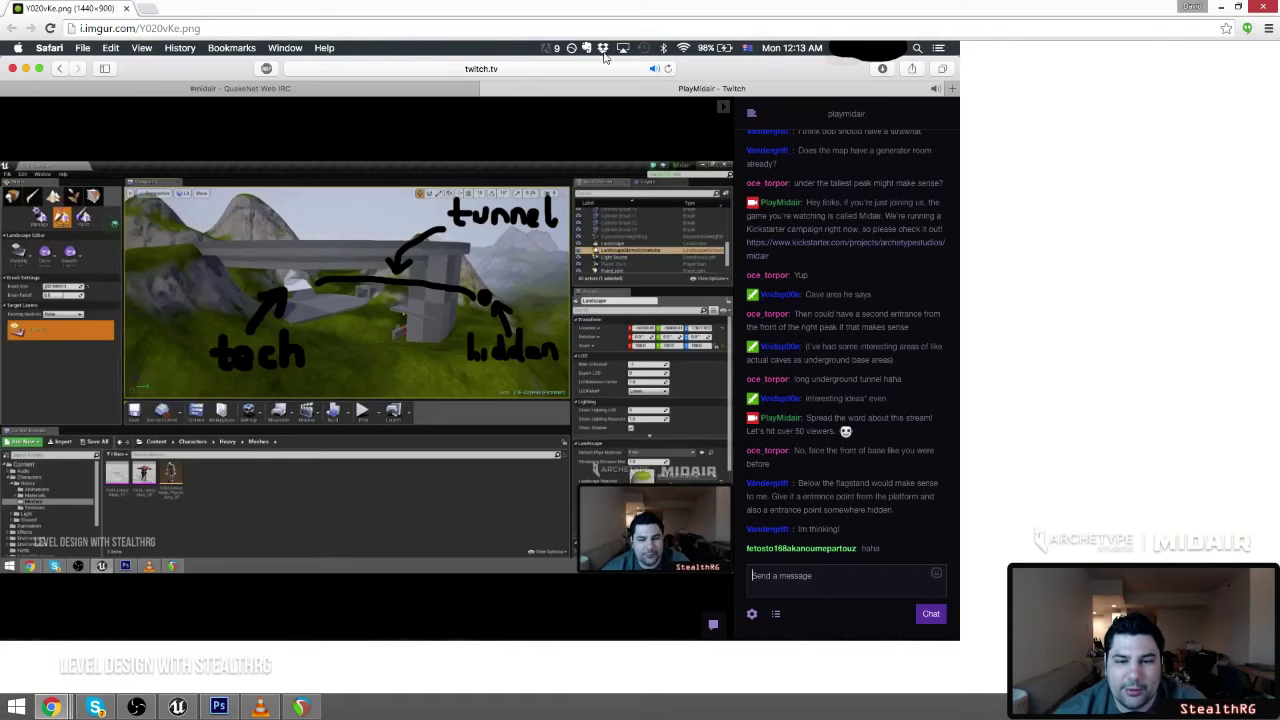
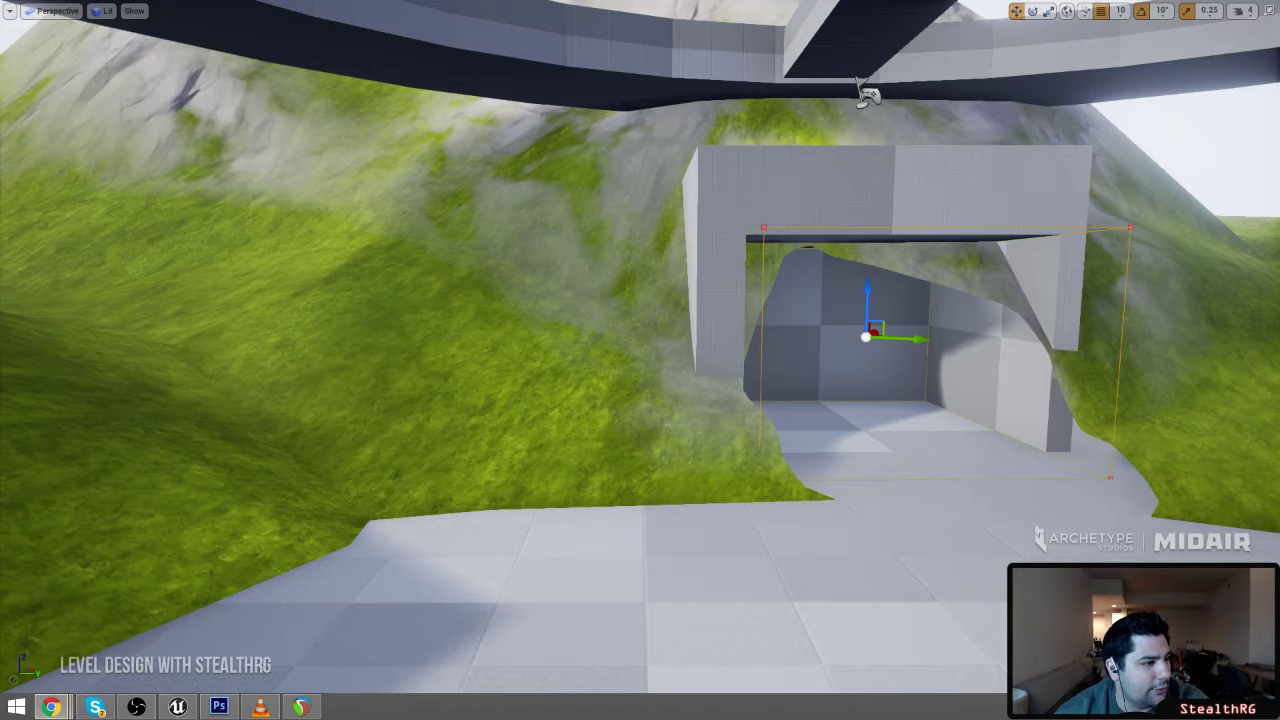
Shift the tunnel's inner box brush slightly along the Y axis to centre the opening in the outer box
key(s)
right_drag(730, 264, 770, 276)
key(w)
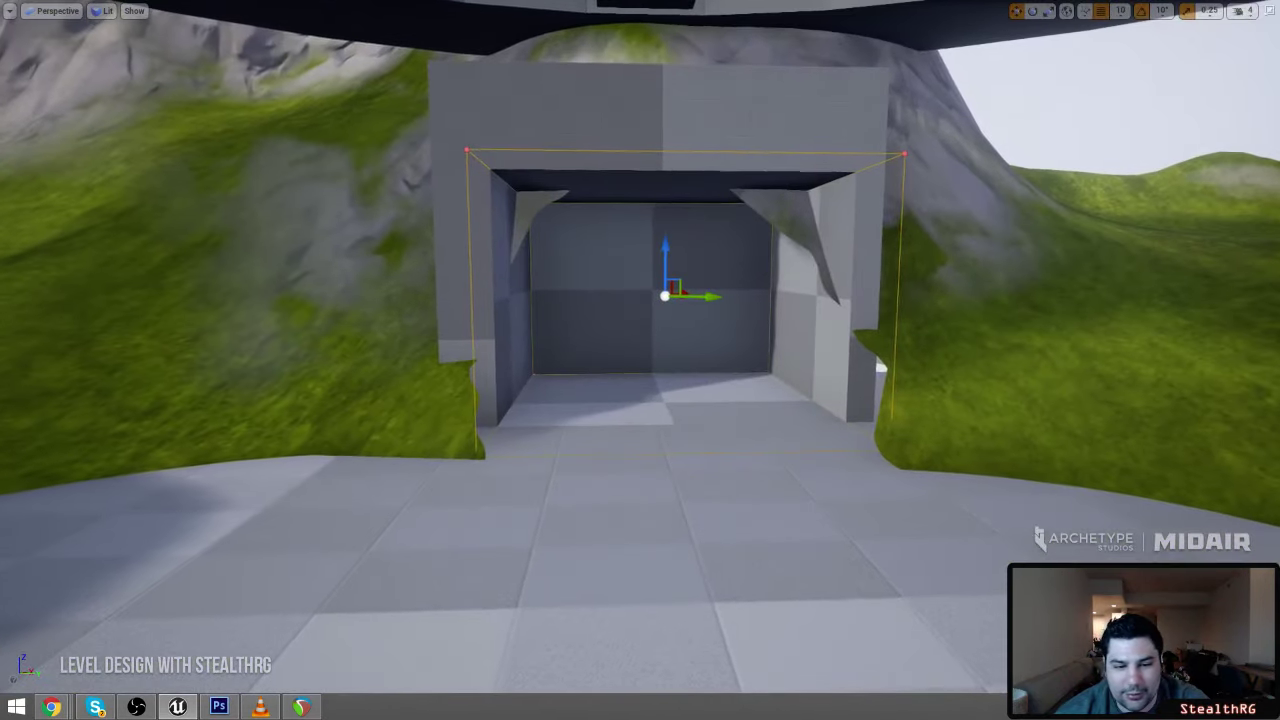
key(s)
mouse_move(880, 366)
right_down()
mouse_move(870, 360)
mouse_move(882, 362)
right_up()
key(w)
right_drag(734, 294, 734, 294)
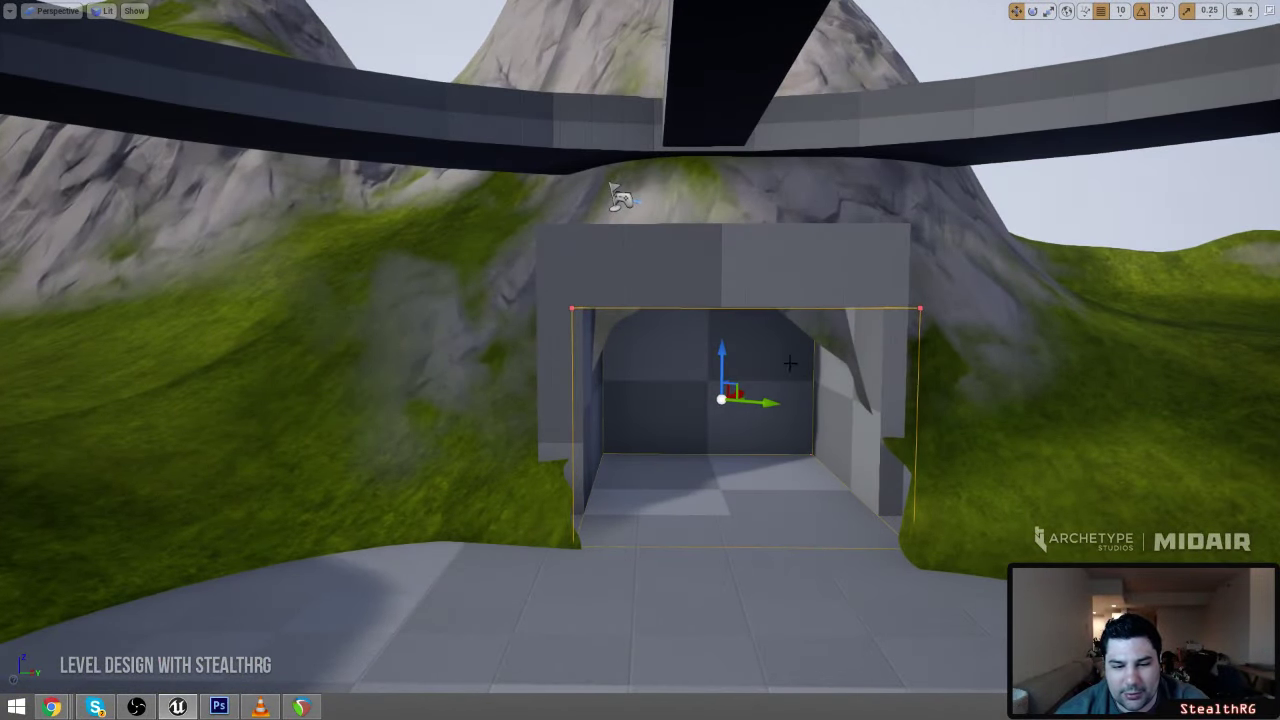
drag(763, 404, 755, 403)
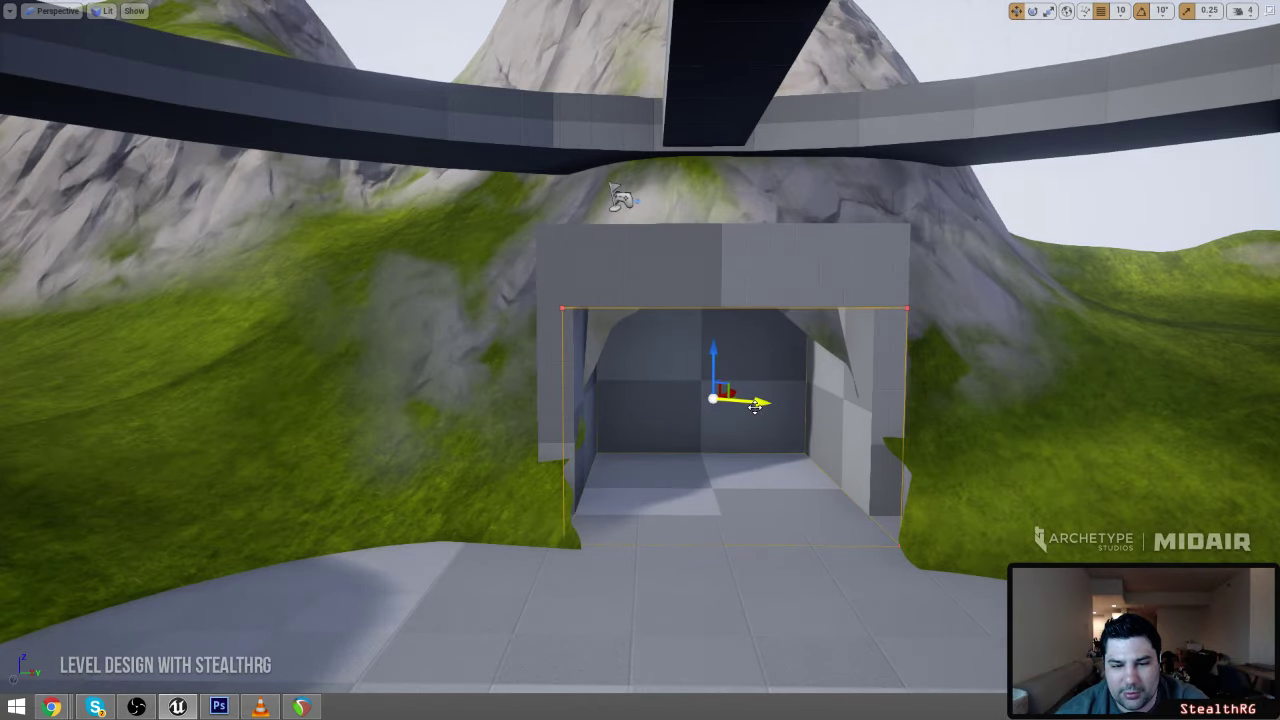
Select the tunnel's outer box, view the hill's far side and compare it with the hidden exit marked in the browser's annotated screenshot
click(800, 259)
key(s)
mouse_move(800, 259)
right_down()
mouse_move(806, 270)
mouse_move(985, 264)
right_up()
right_drag(730, 340, 710, 340)
key(w)
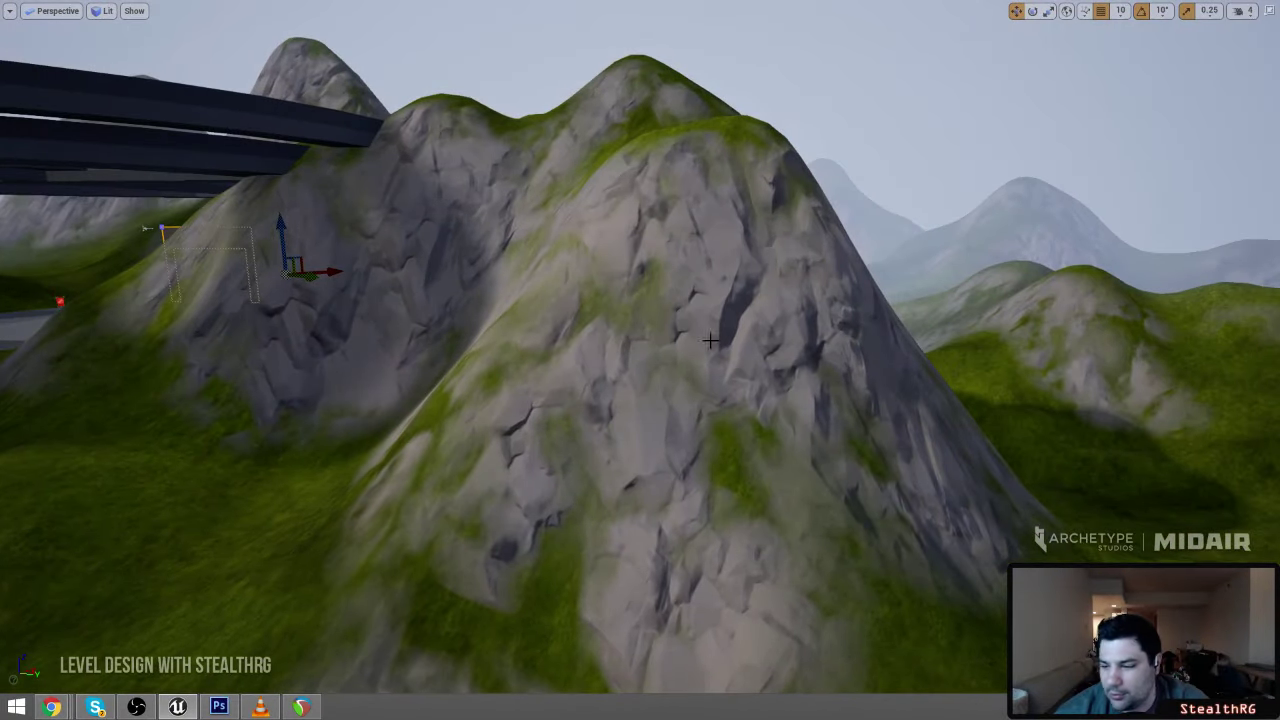
click(51, 707)
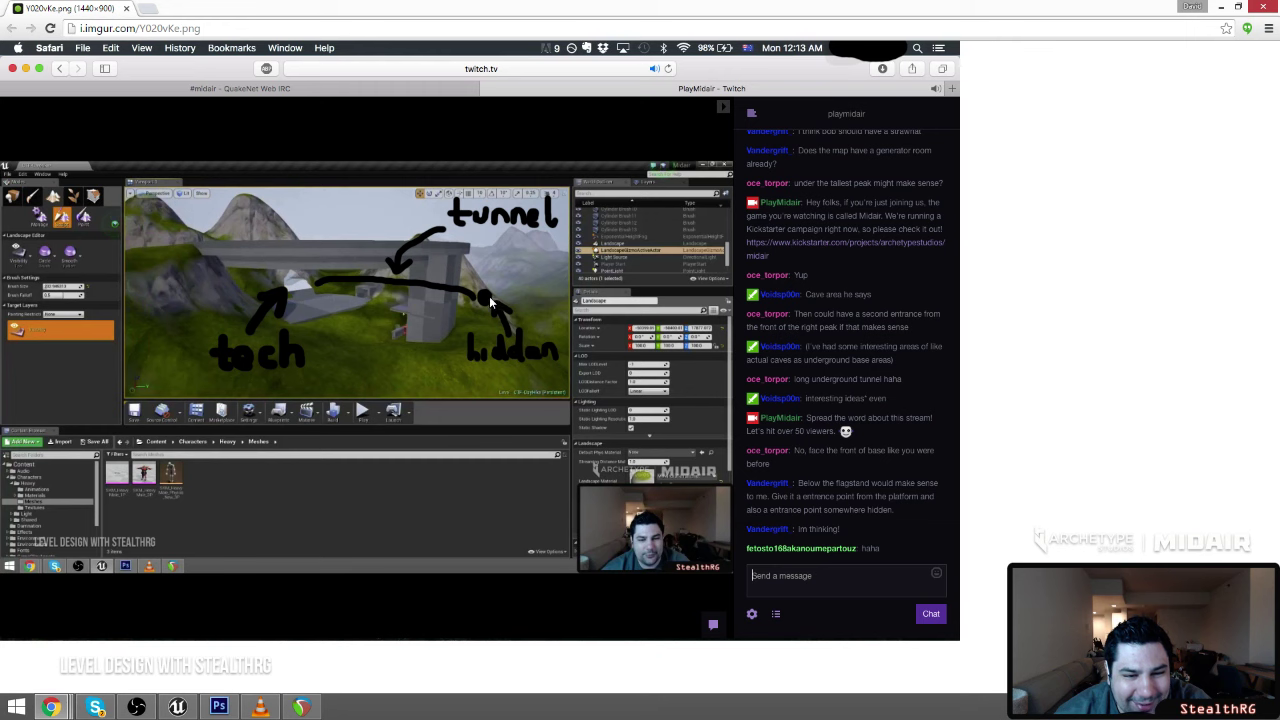
drag(592, 8, 0, 228)
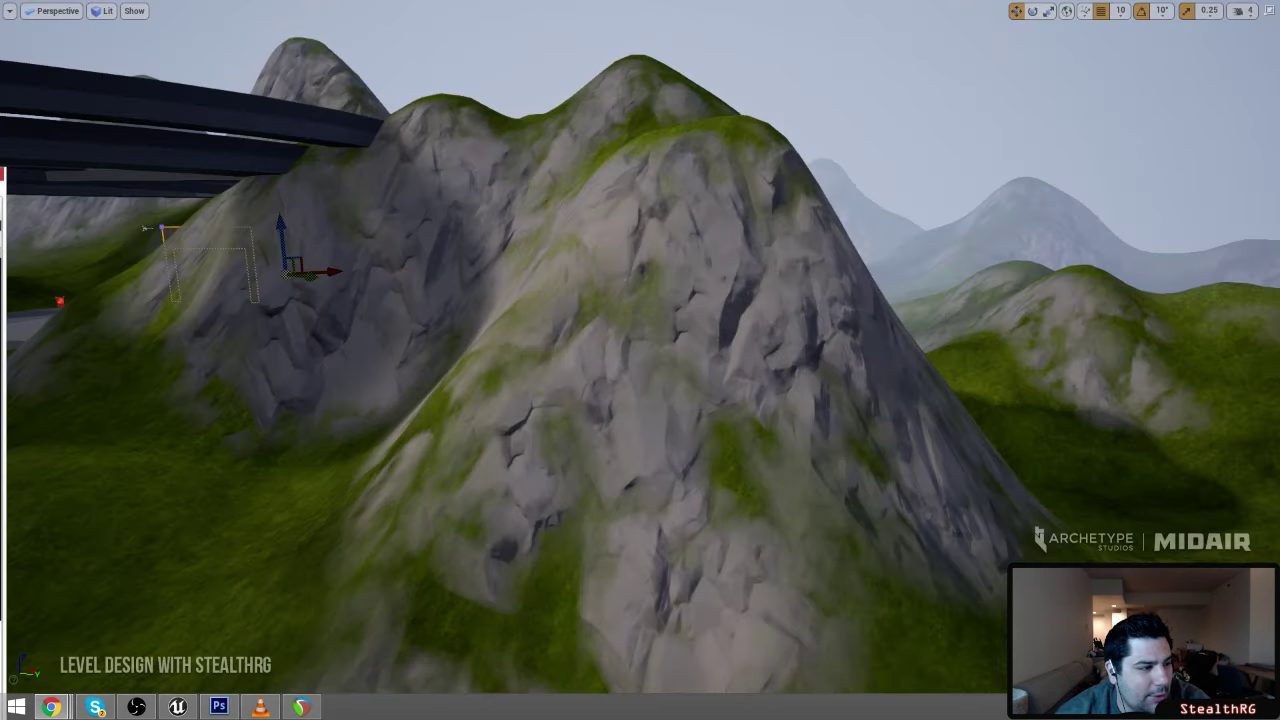
Examine the rocky mountainside beyond the tunnel box for a place where the hidden exit could come out
right_drag(640, 360, 630, 332)
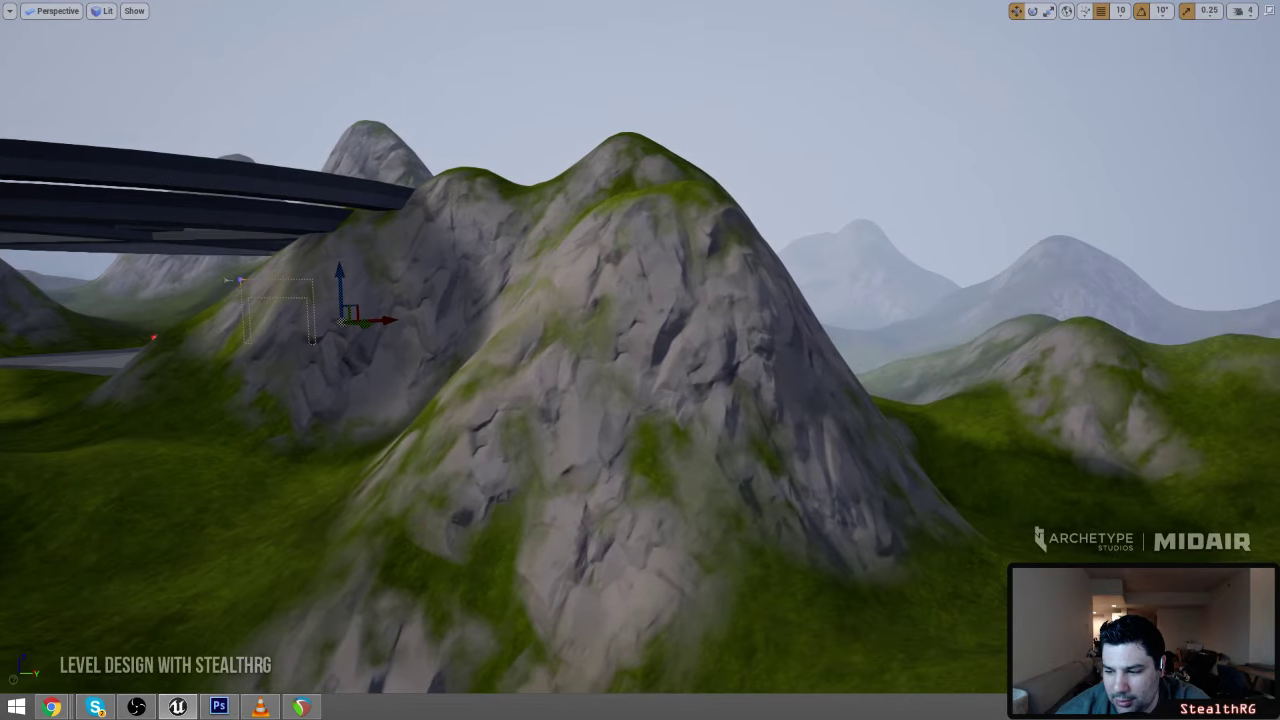
right_drag(630, 332, 586, 424)
key(a)
key(s)
key(w)
key(d)
key(w)
key(w)
key(w)
key(w)
key(w)
key(s)
key(s)
key(w)
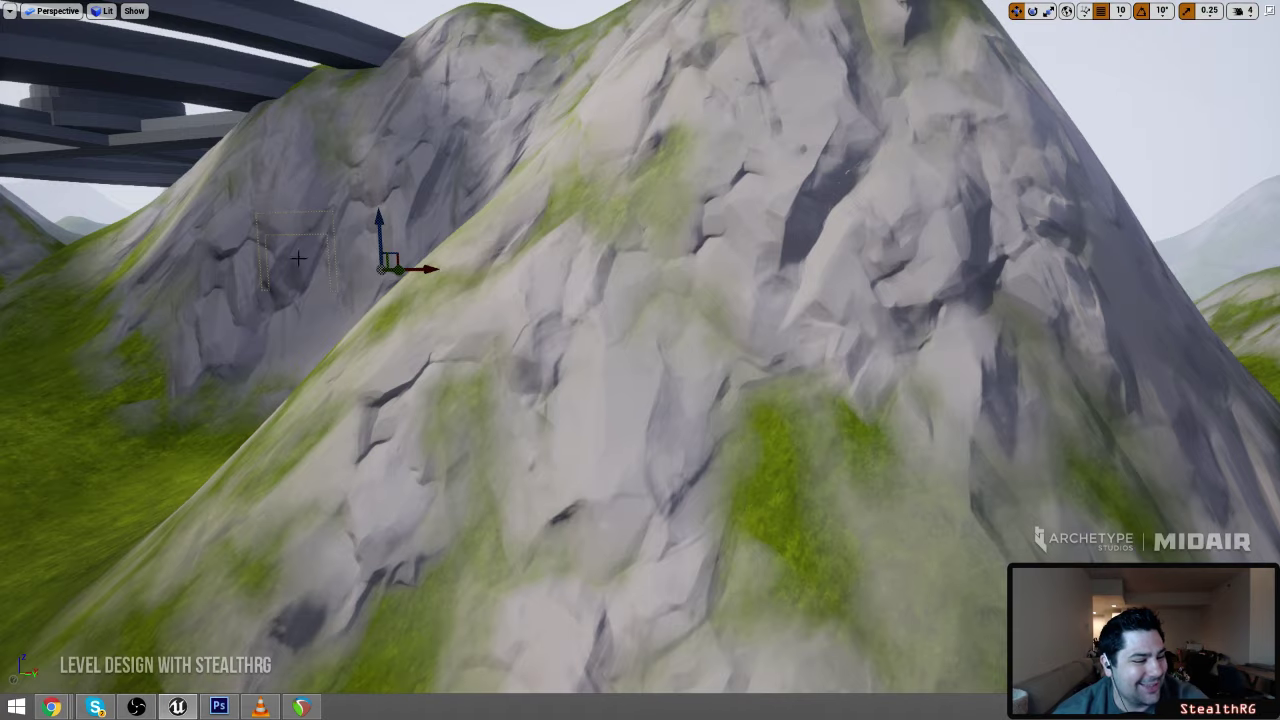
right_drag(299, 259, 256, 192)
key(w)
Leave the full-screen viewport and cut a hole in the rocky mountainside with the Landscape Visibility tool
click(706, 256)
key(F11)
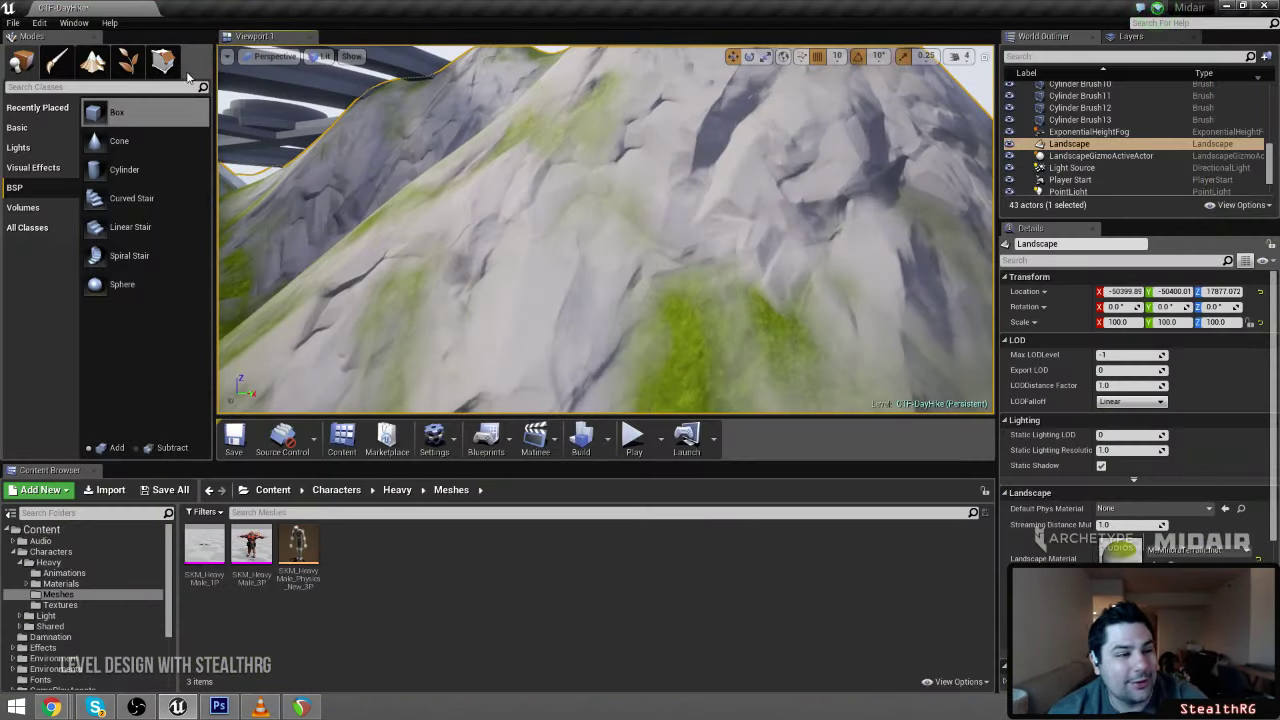
click(92, 62)
right_drag(537, 320, 608, 308)
key(a)
mouse_move(608, 308)
mouse_down()
mouse_move(566, 348)
mouse_move(654, 291)
mouse_up()
Examine the surrounding hilltops and the ring structure from behind and above the newly cut mountainside
mouse_move(654, 291)
right_down()
mouse_move(556, 302)
mouse_move(590, 298)
mouse_move(510, 240)
mouse_move(570, 290)
mouse_move(500, 245)
mouse_move(410, 300)
mouse_move(490, 302)
right_up()
key(s)
key(d)
key(a)
key(w)
key(w)
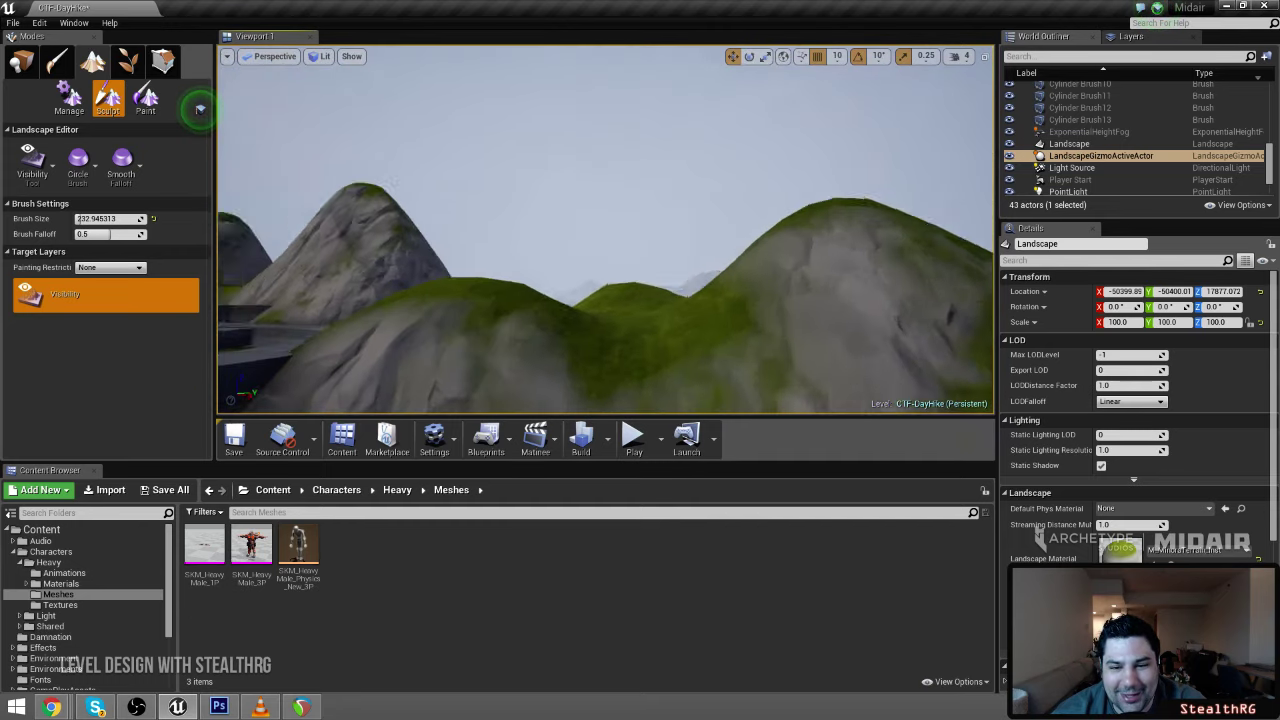
key(s)
right_drag(606, 230, 270, 245)
key(w)
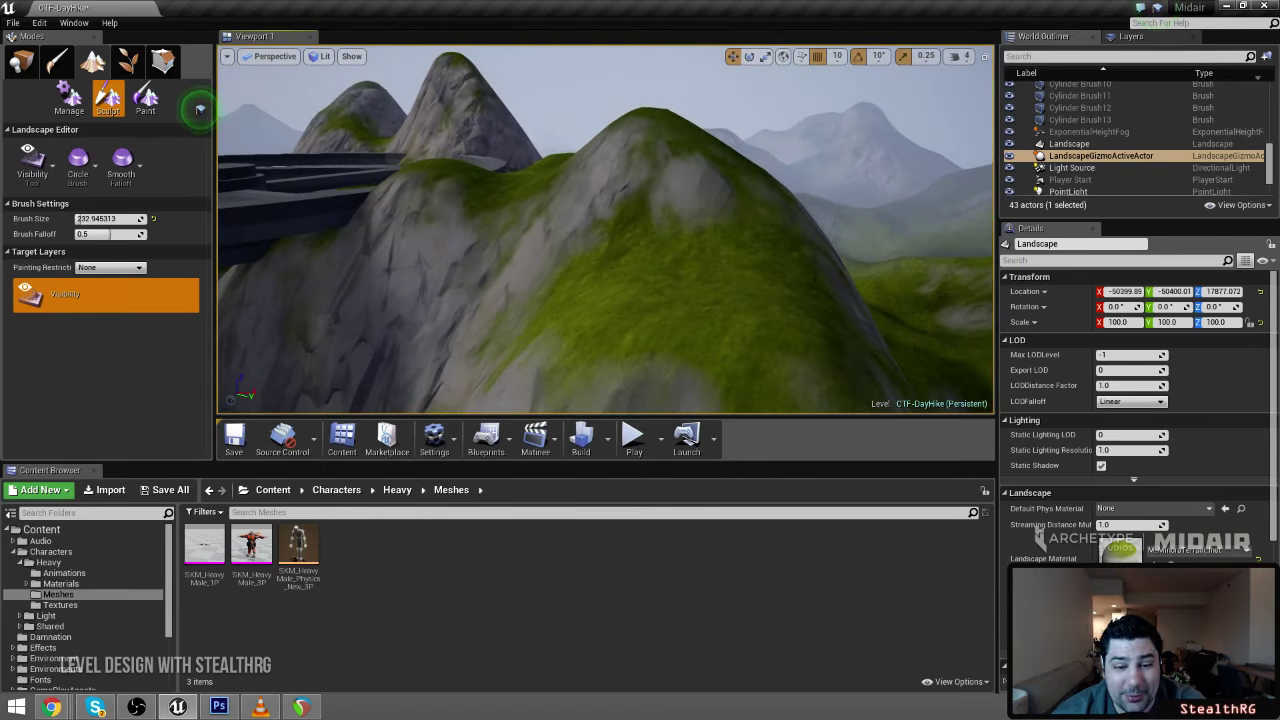
right_drag(270, 245, 225, 265)
key(s)
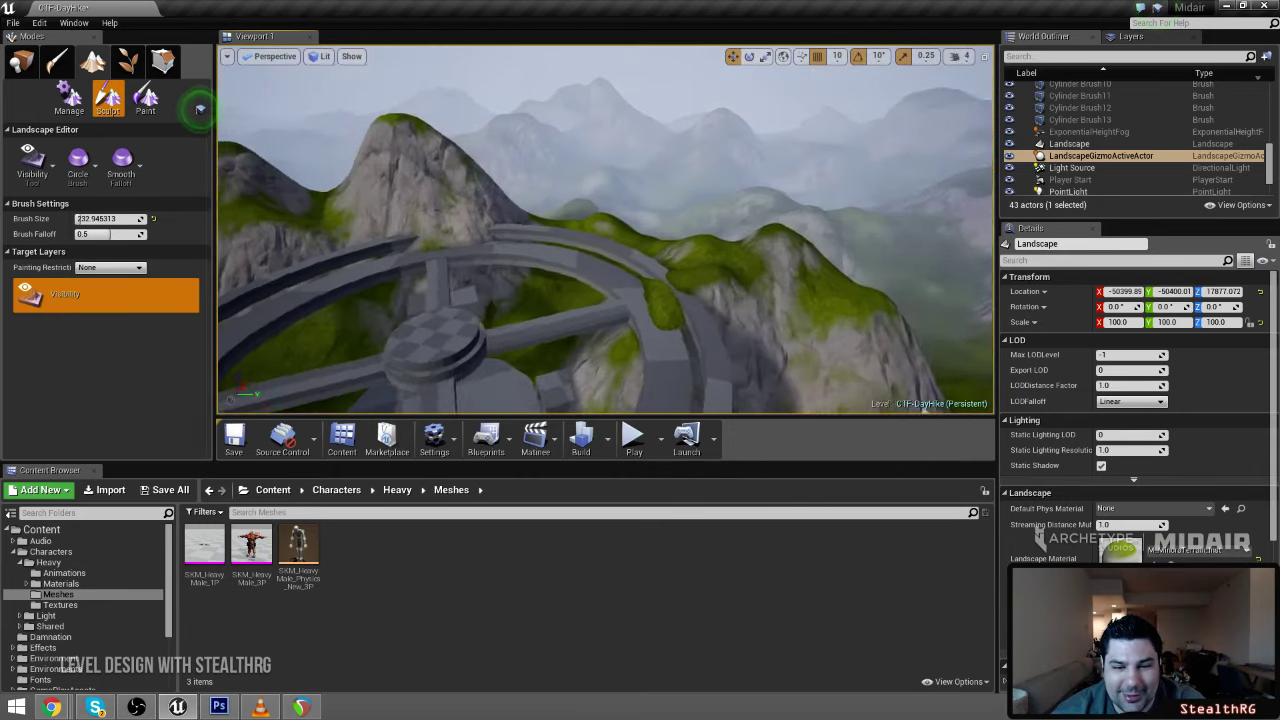
Examine the new landscape hole from a distance and up close, relative to the flag base and ring structure
key(s)
right_drag(606, 230, 510, 195)
key(w)
key(w)
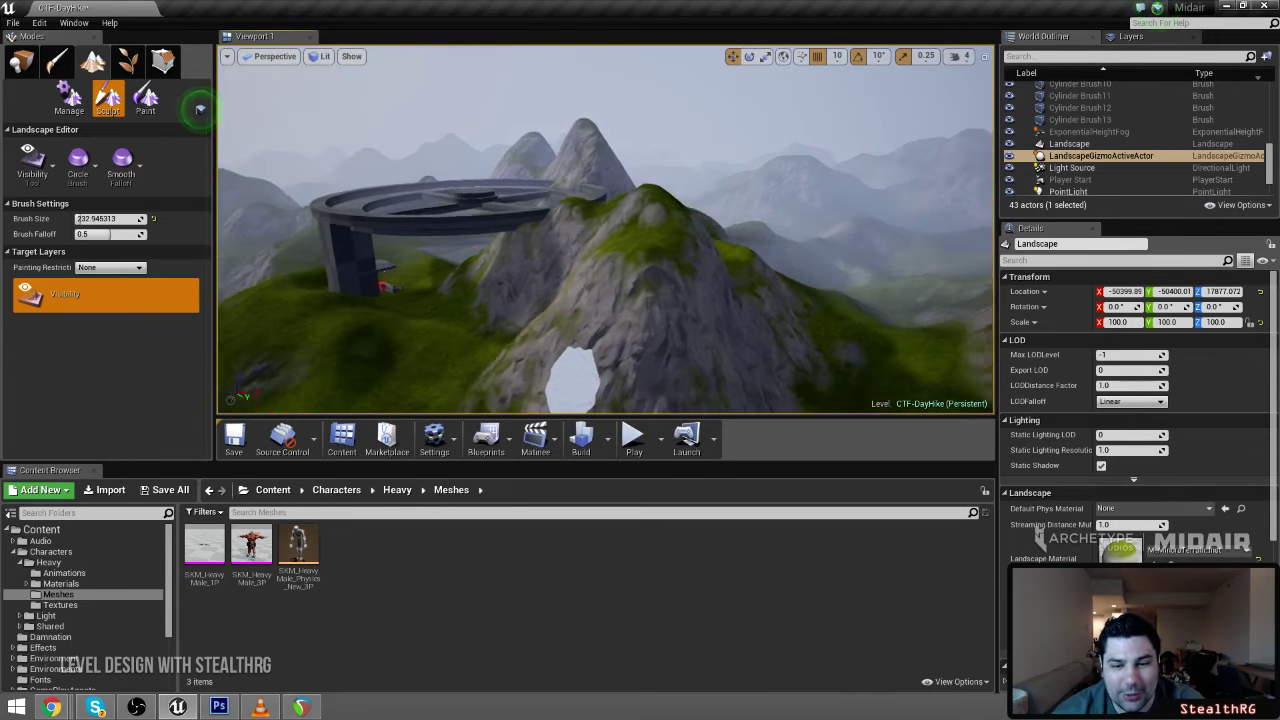
key(w)
right_drag(606, 230, 573, 224)
key(w)
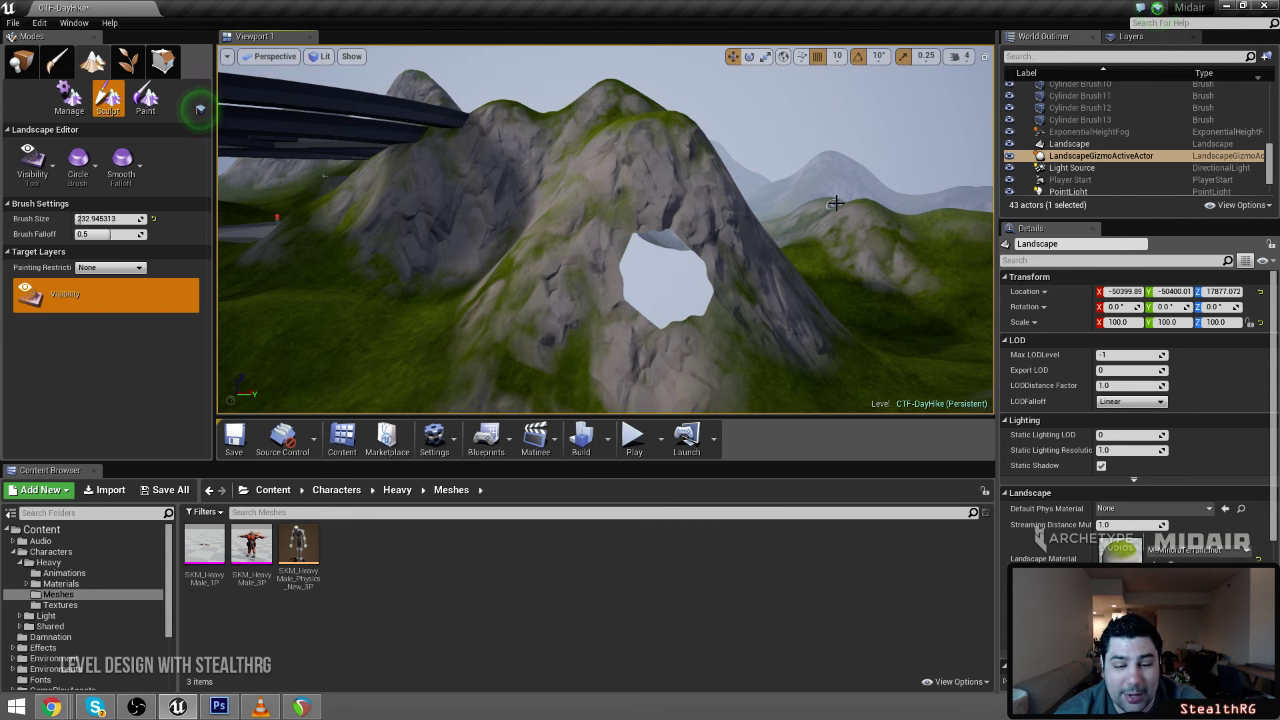
Place a BSP cylinder brush on the grassy side of the mountain and delete it
mouse_move(665, 223)
right_down()
mouse_move(700, 218)
mouse_move(640, 205)
mouse_move(700, 170)
mouse_move(725, 190)
mouse_move(700, 212)
right_up()
click(20, 62)
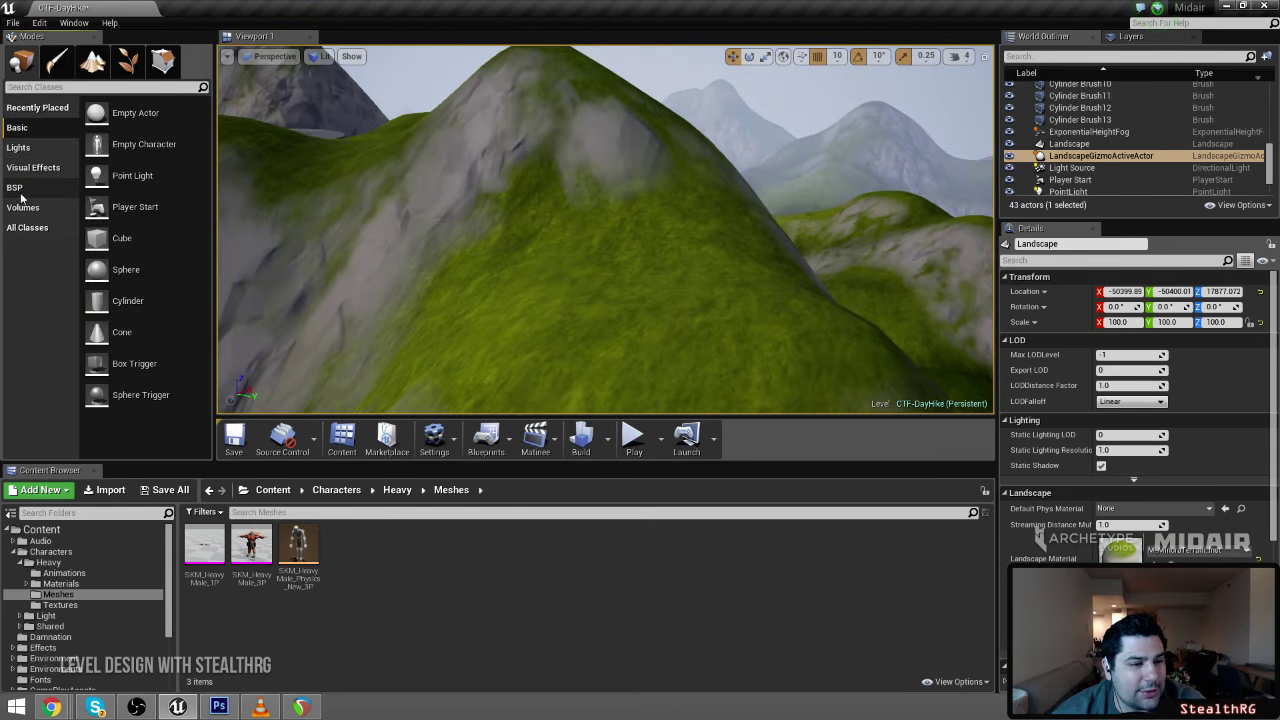
click(33, 153)
click(31, 173)
click(31, 210)
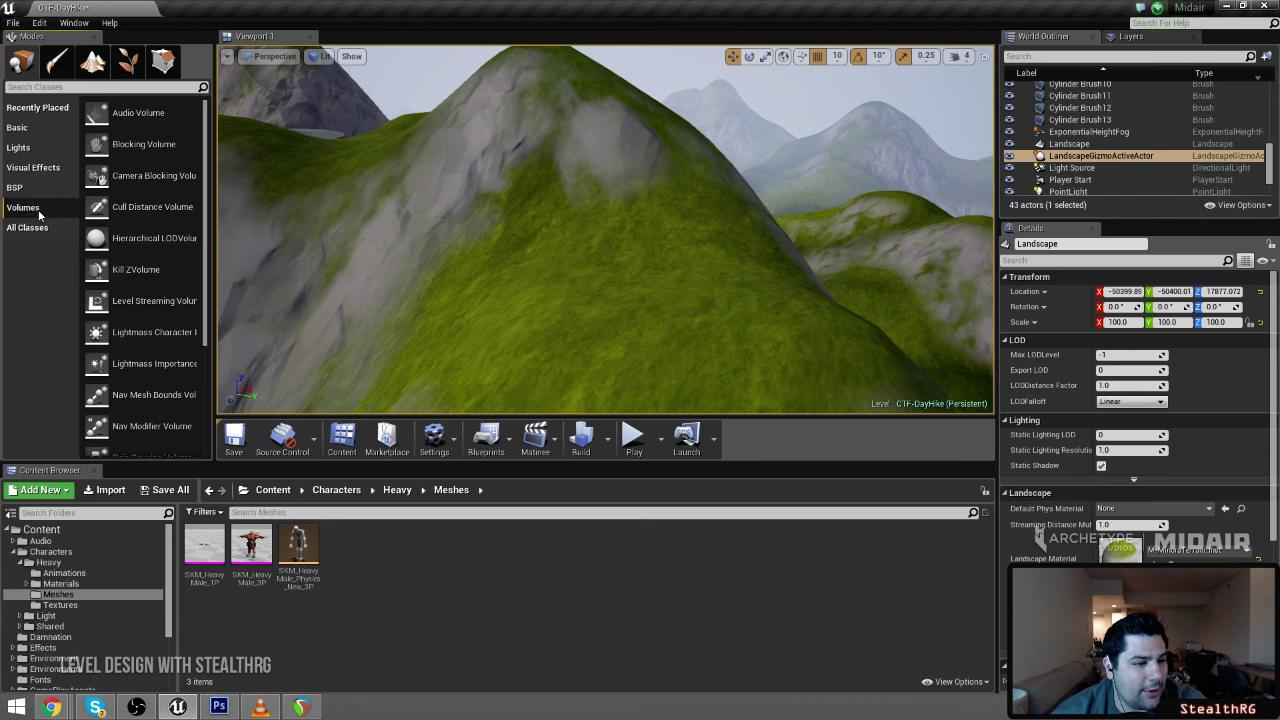
click(32, 188)
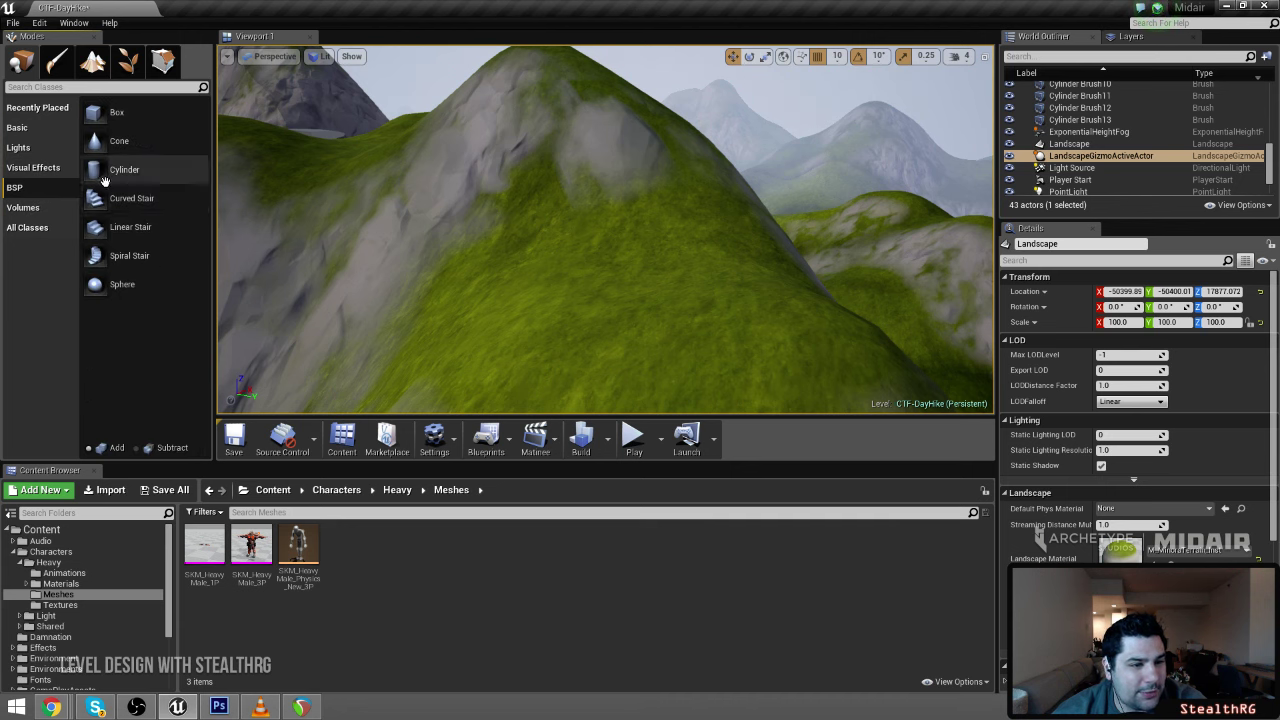
drag(93, 174, 669, 328)
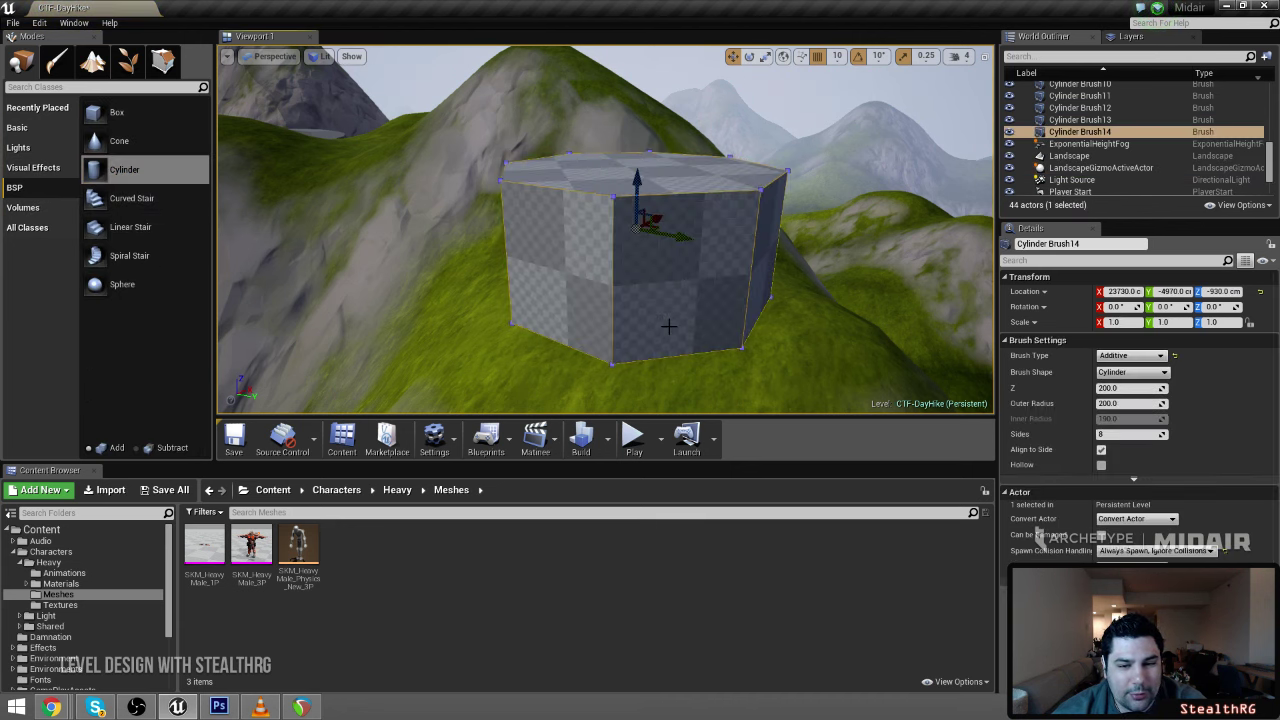
mouse_move(692, 272)
right_down()
mouse_move(735, 276)
mouse_move(692, 272)
right_up()
key(Delete)
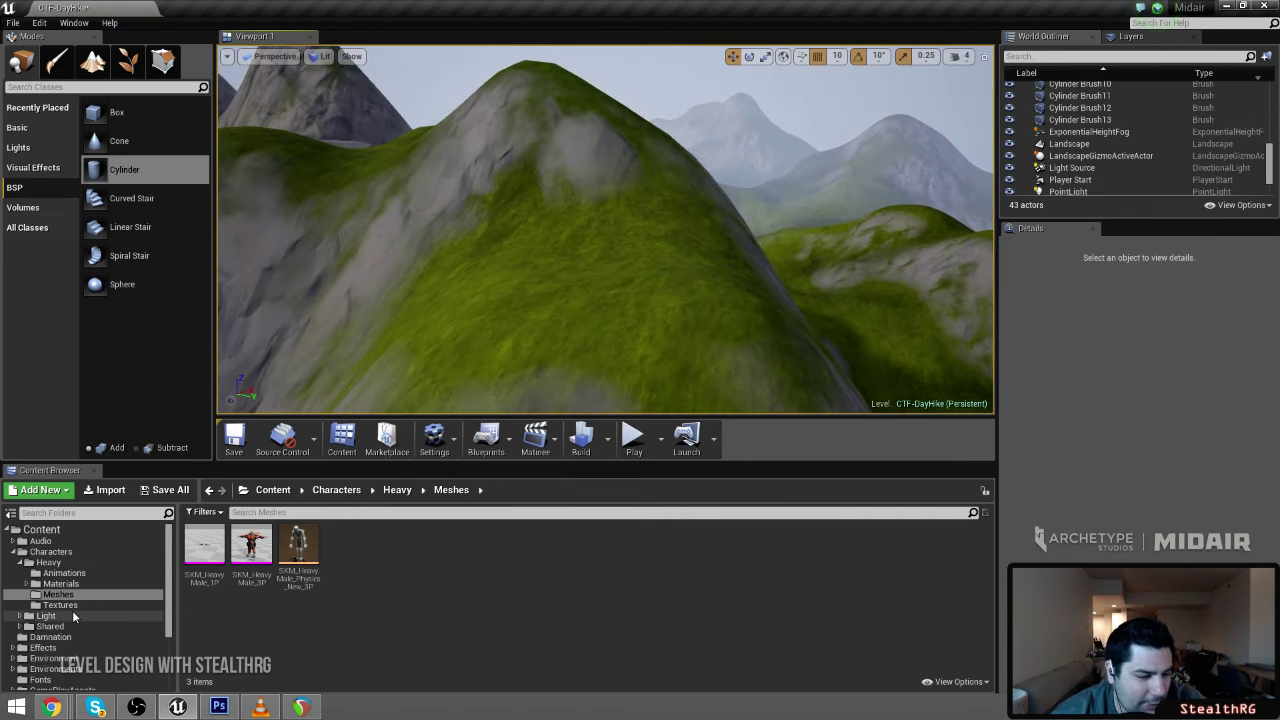
Check the Light and Shared character folders, search the content folders for "mana" and "pla", and clear the search
click(70, 616)
click(76, 626)
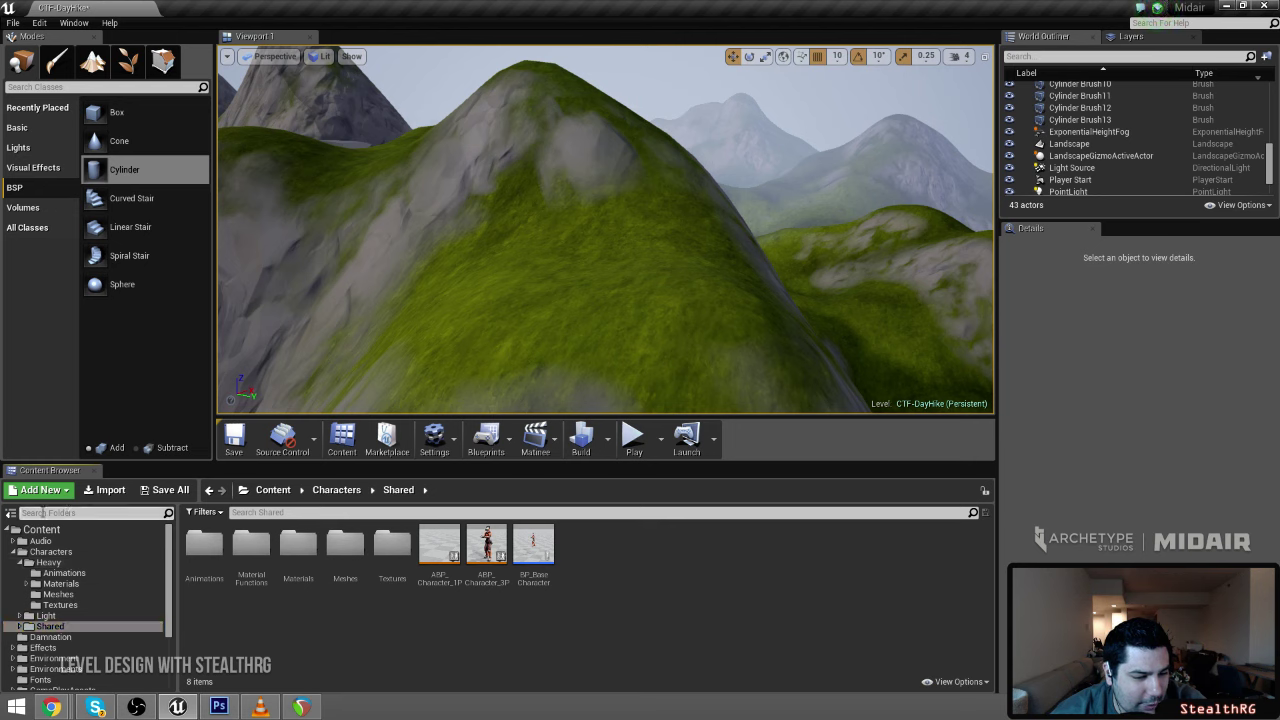
text(mana)
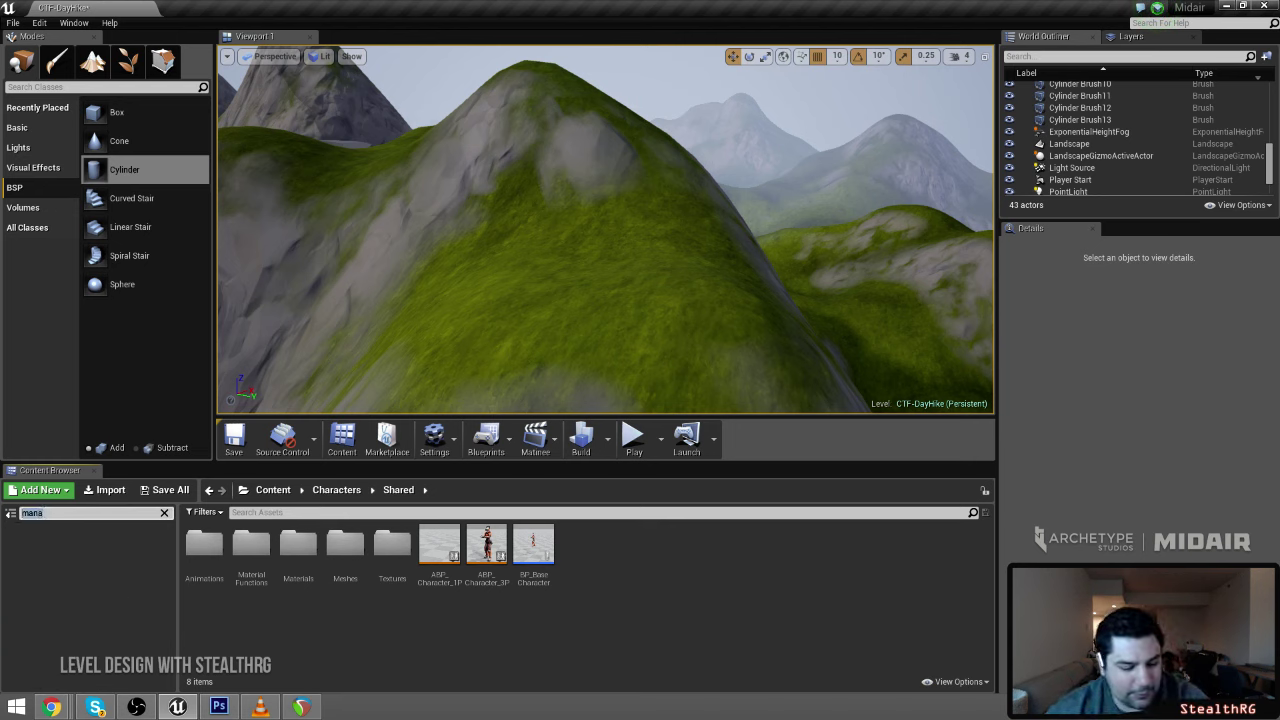
text(pla)
key(BackSpace)
key(BackSpace)
key(BackSpace)
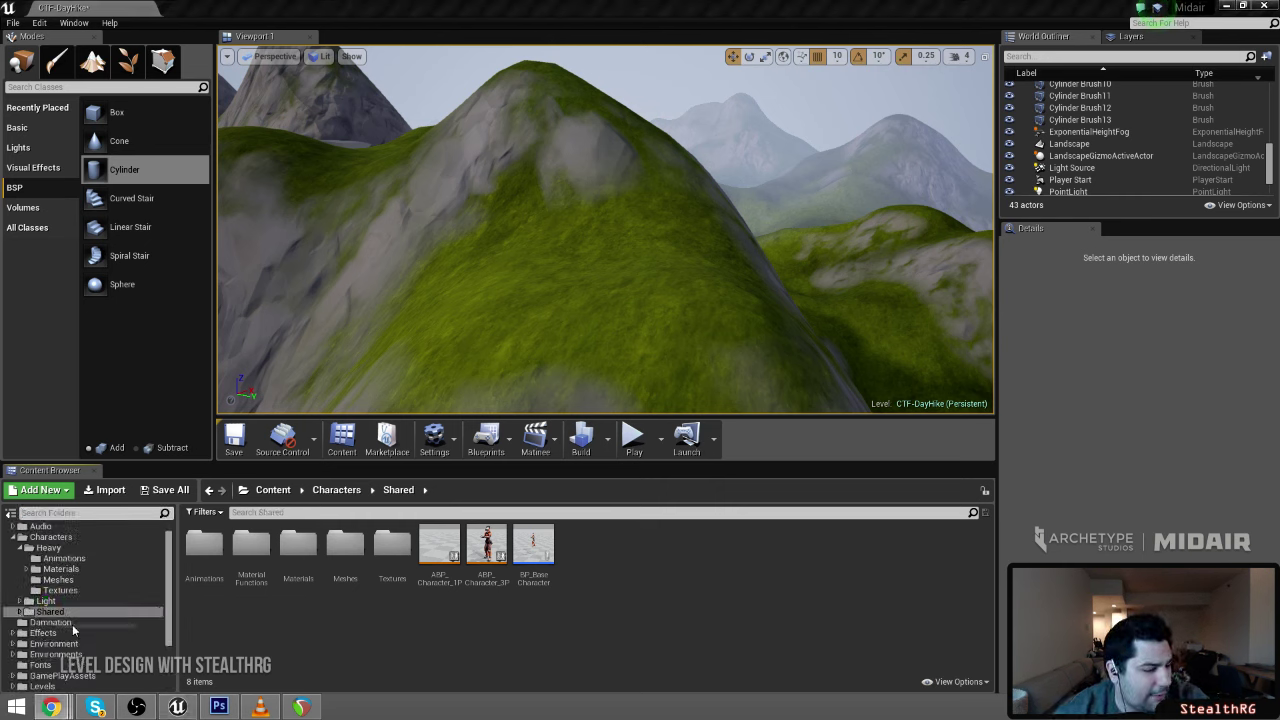
Look into the Damnation, Effects and Environment content folders, collapse Heavy and Environment, and expand the Environments folder
mouse_move(168, 569)
mouse_down()
mouse_move(159, 613)
mouse_move(167, 578)
mouse_up()
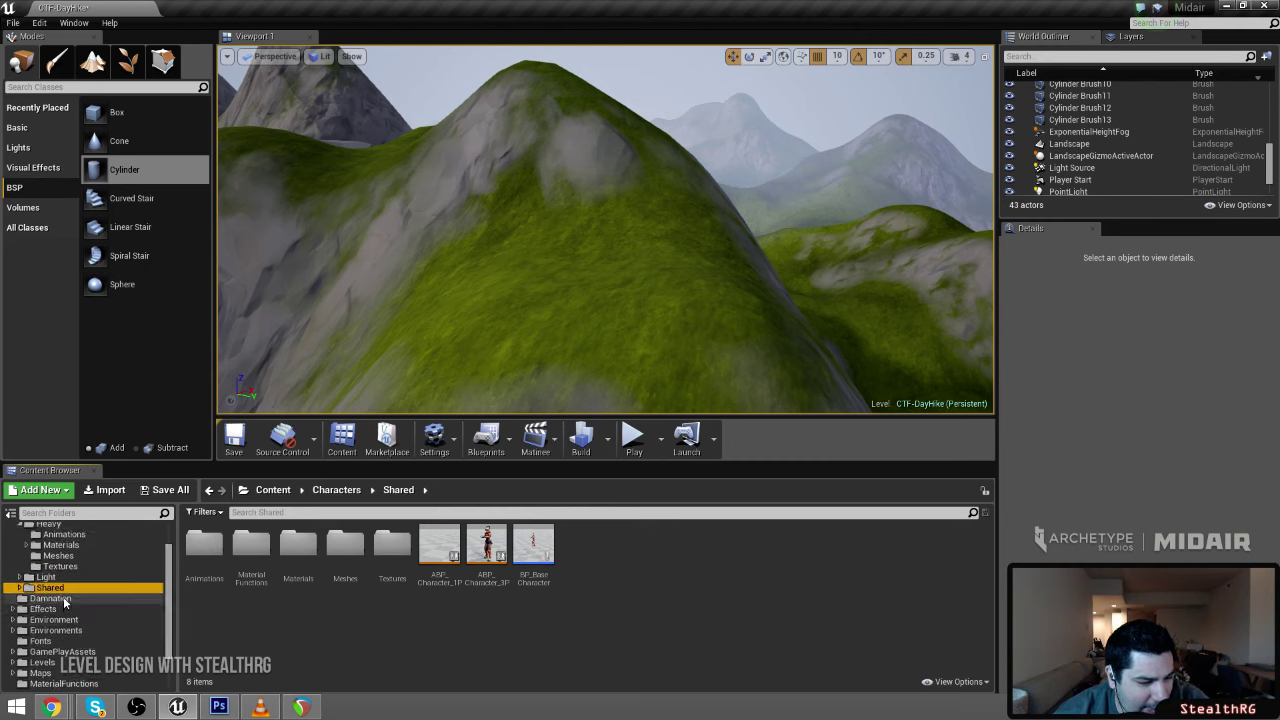
click(64, 599)
click(45, 609)
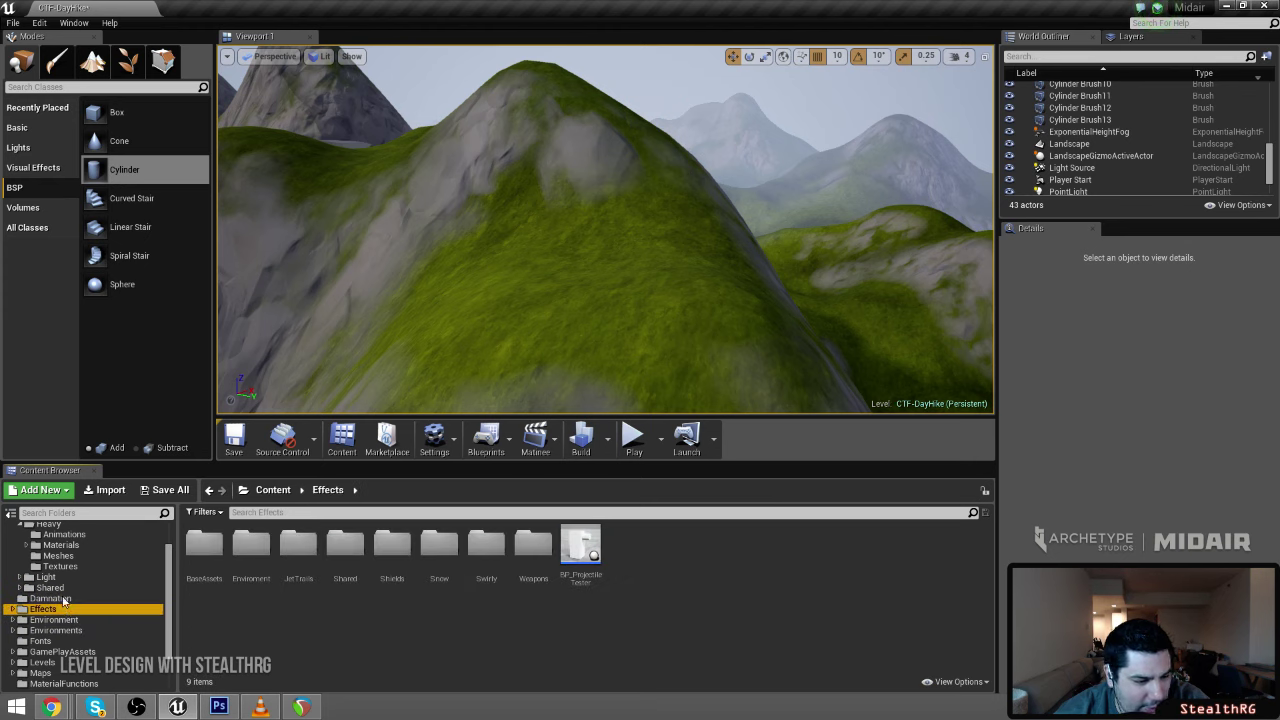
scroll(42, 600, up, 2)
click(18, 562)
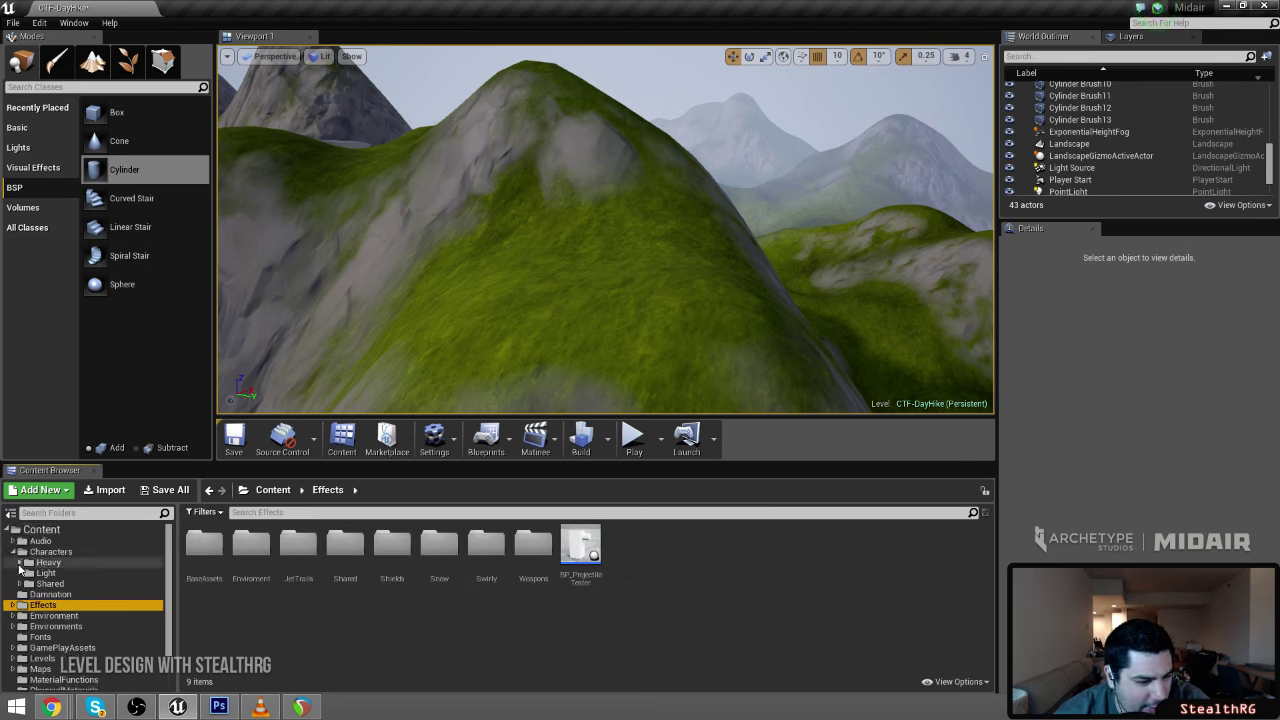
click(54, 617)
click(14, 617)
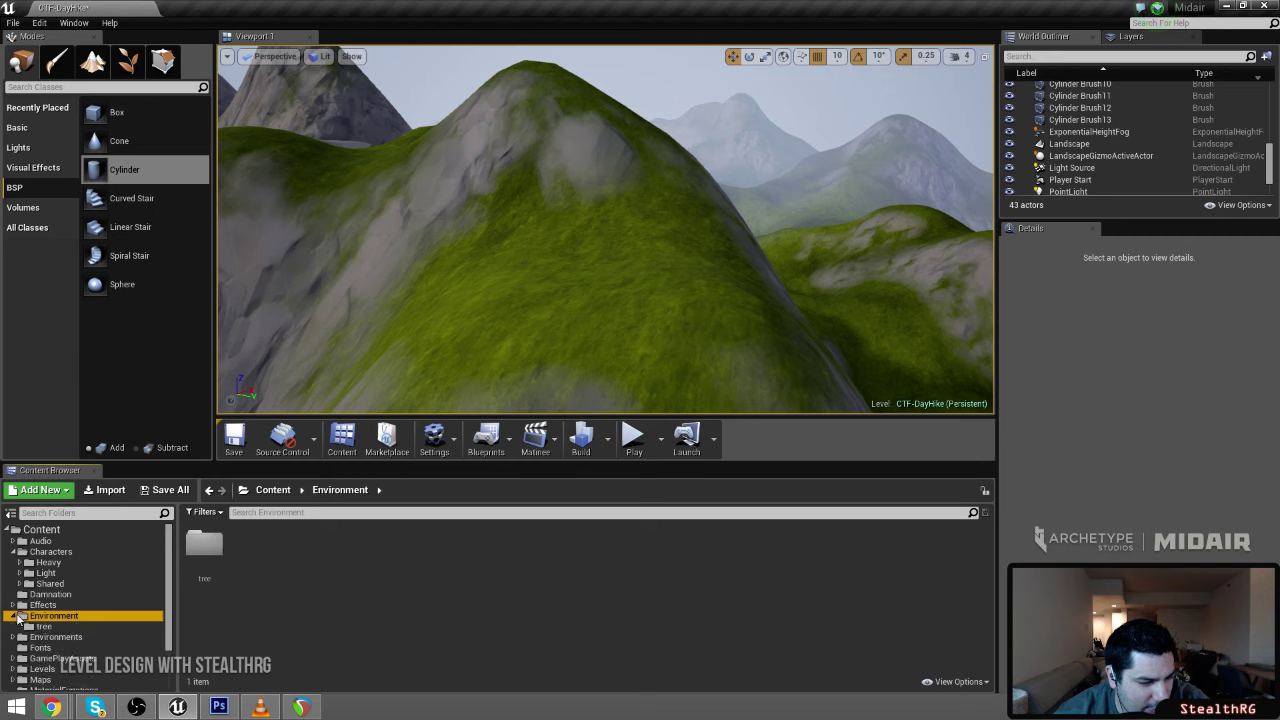
click(14, 617)
click(14, 627)
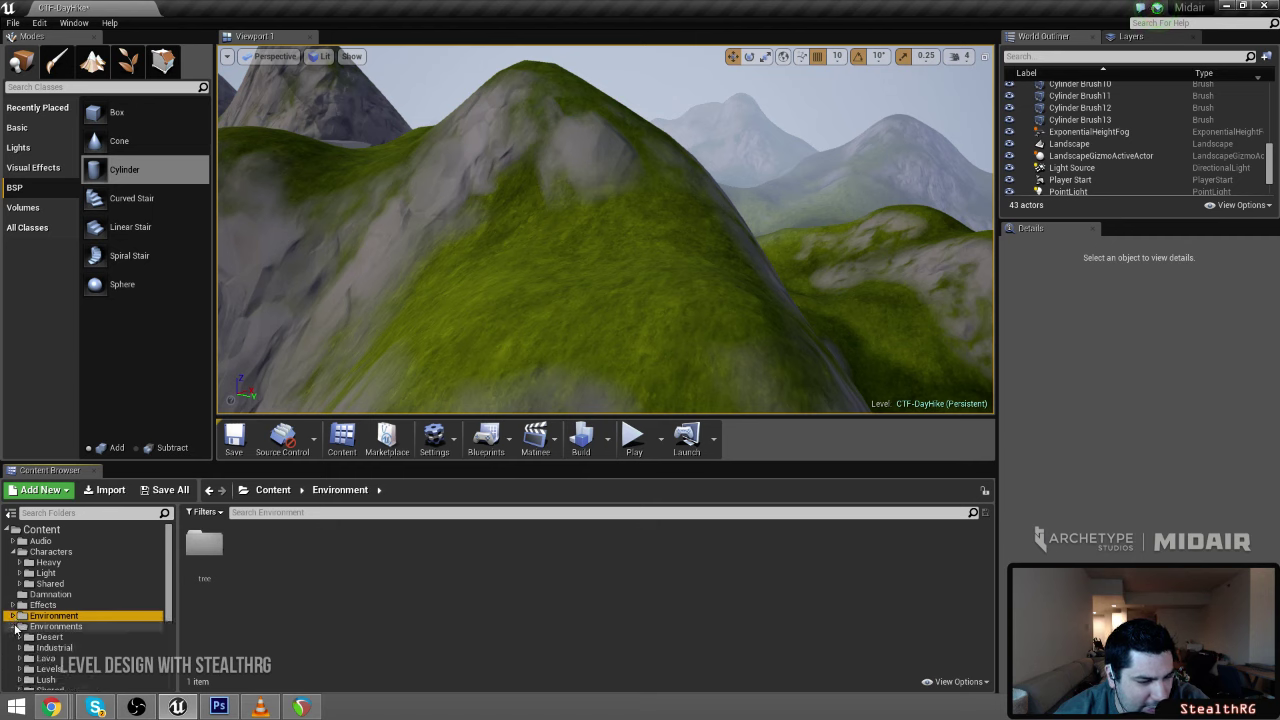
Look into the Unsorted, Lush and Levels folders under Environments for usable assets
scroll(18, 636, down, 4)
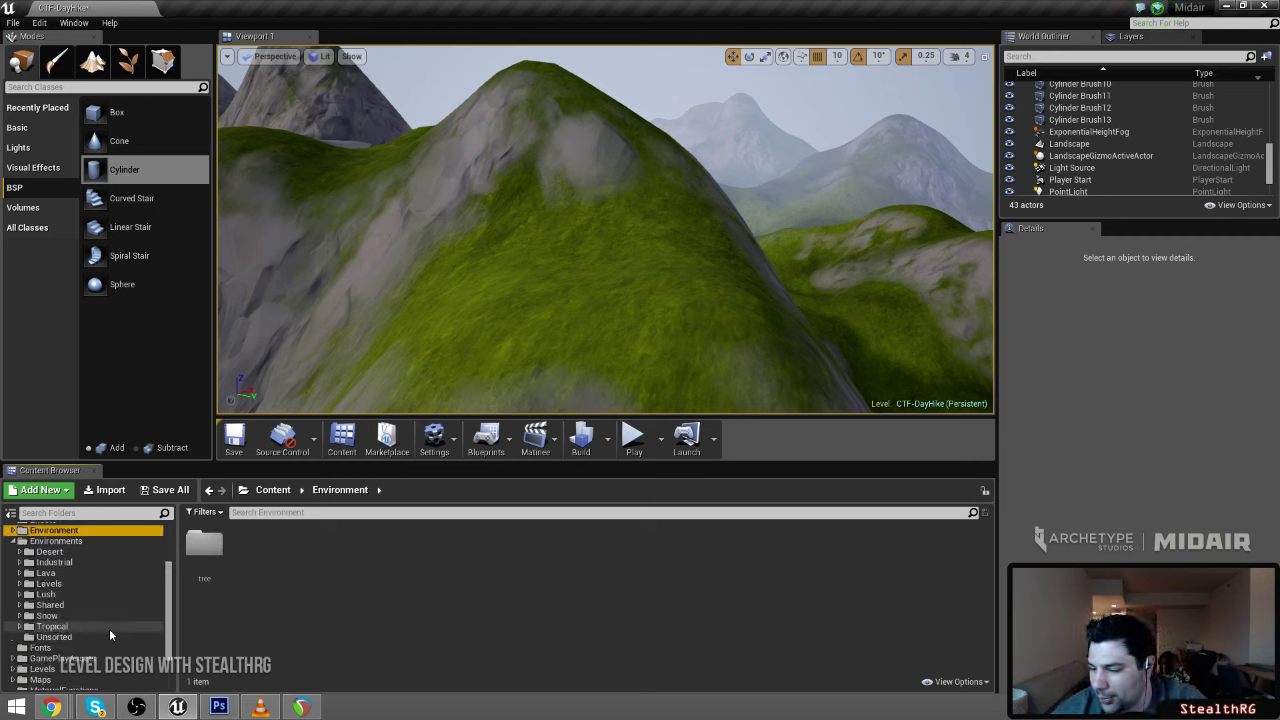
scroll(70, 602, down, 1)
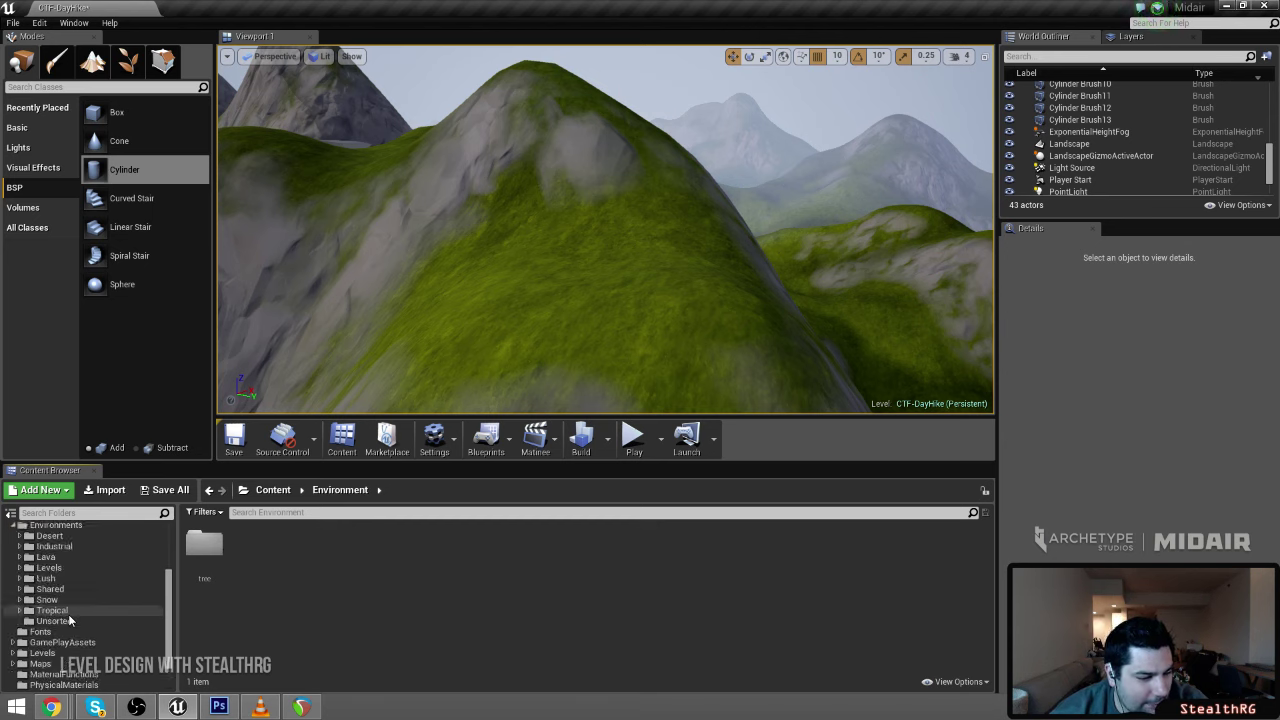
scroll(62, 620, down, 2)
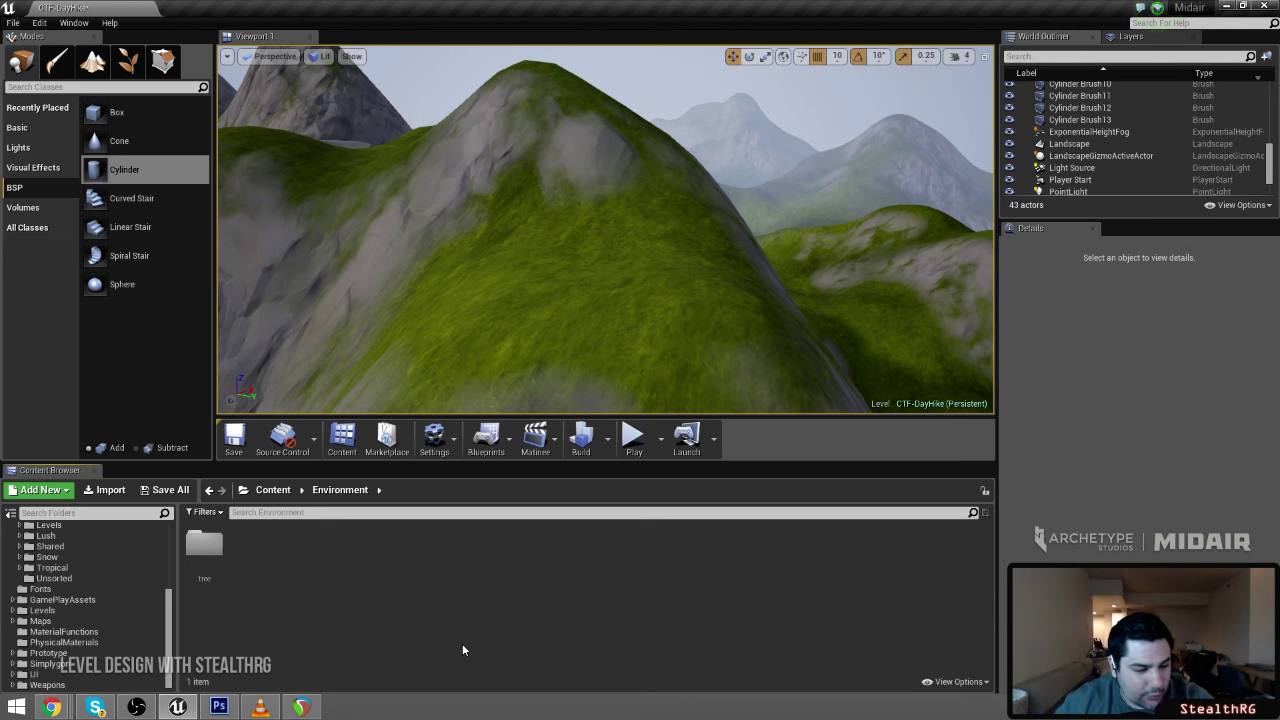
click(72, 580)
scroll(74, 578, up, 2)
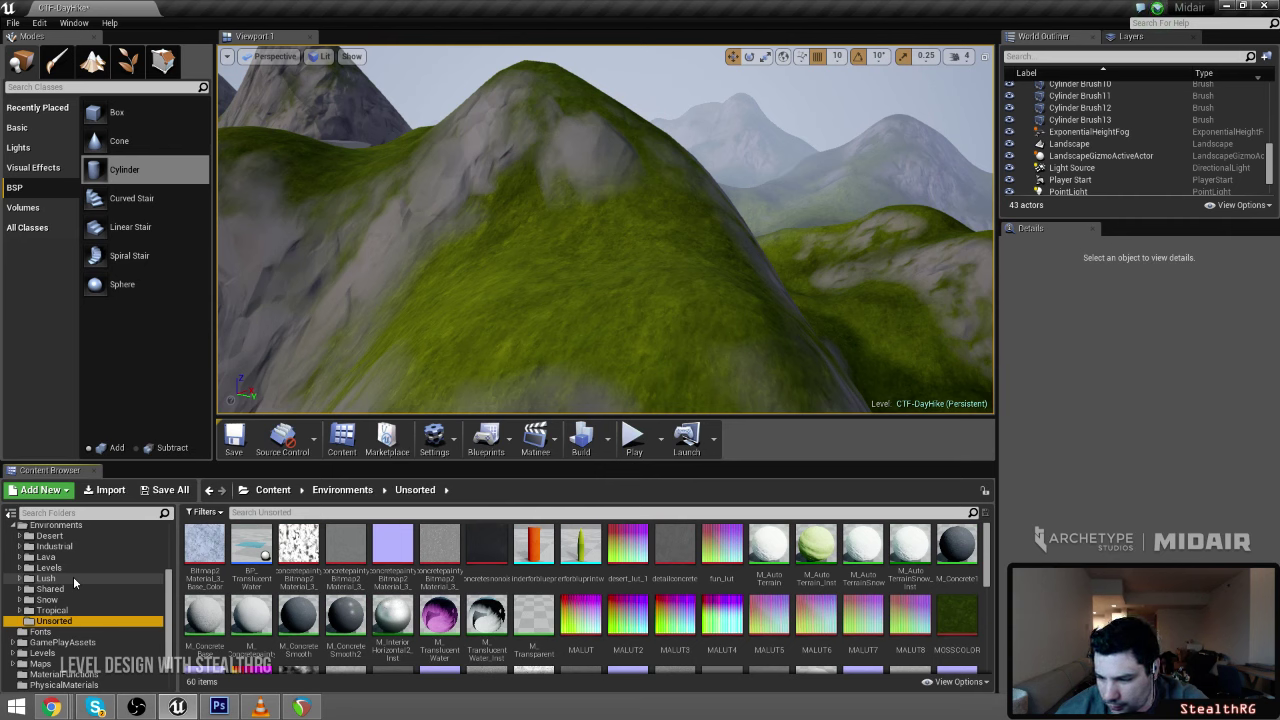
click(50, 579)
click(63, 568)
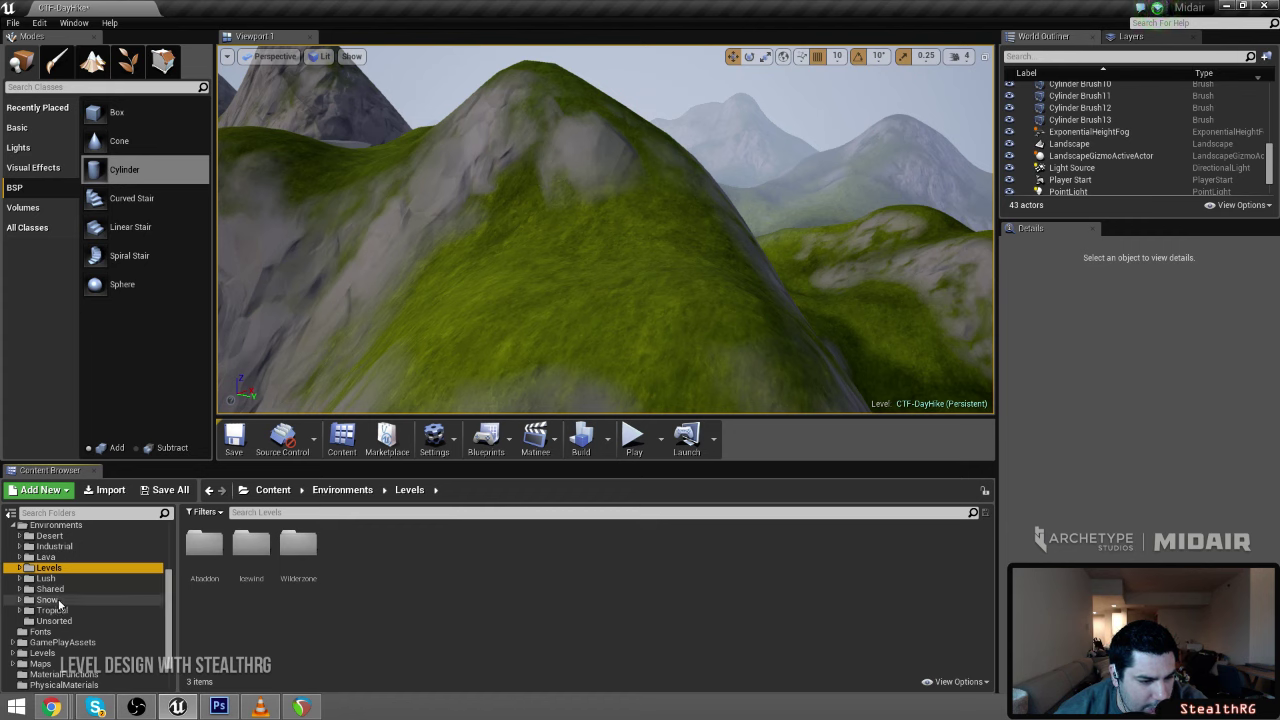
Open the Meshes folder inside the Snow environment's Assets folder and look over its static meshes
click(47, 600)
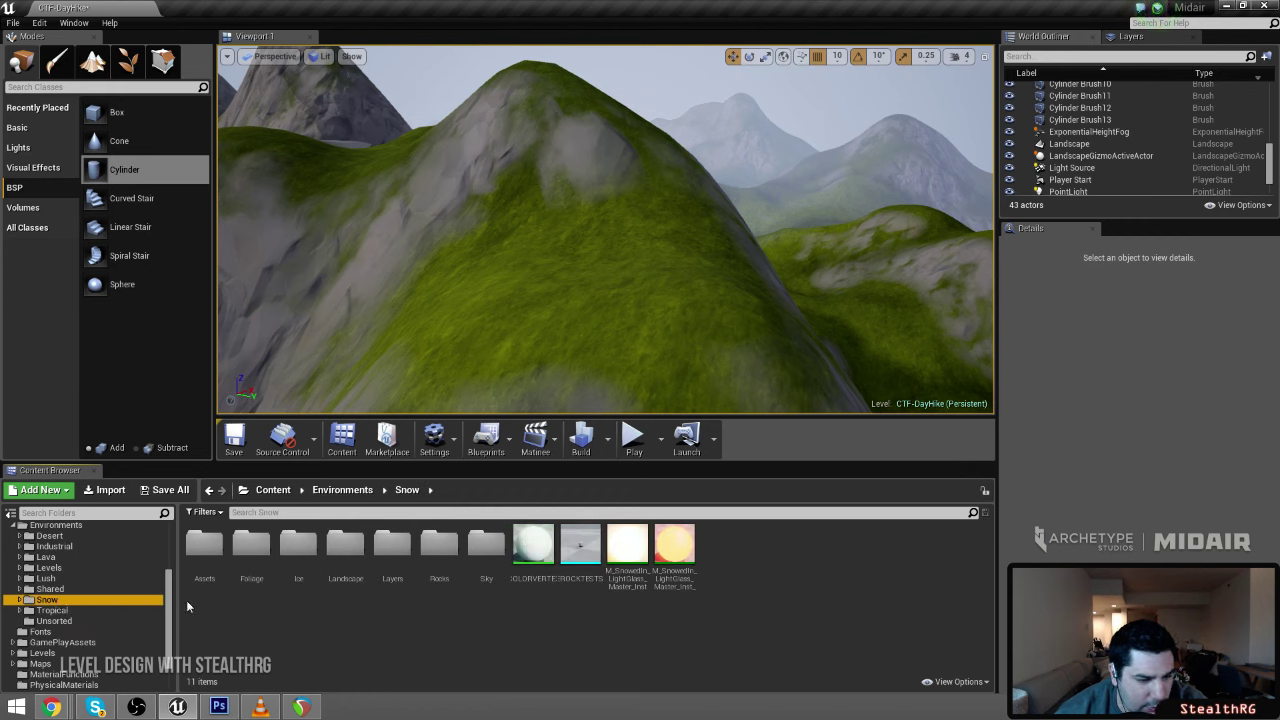
click(407, 629)
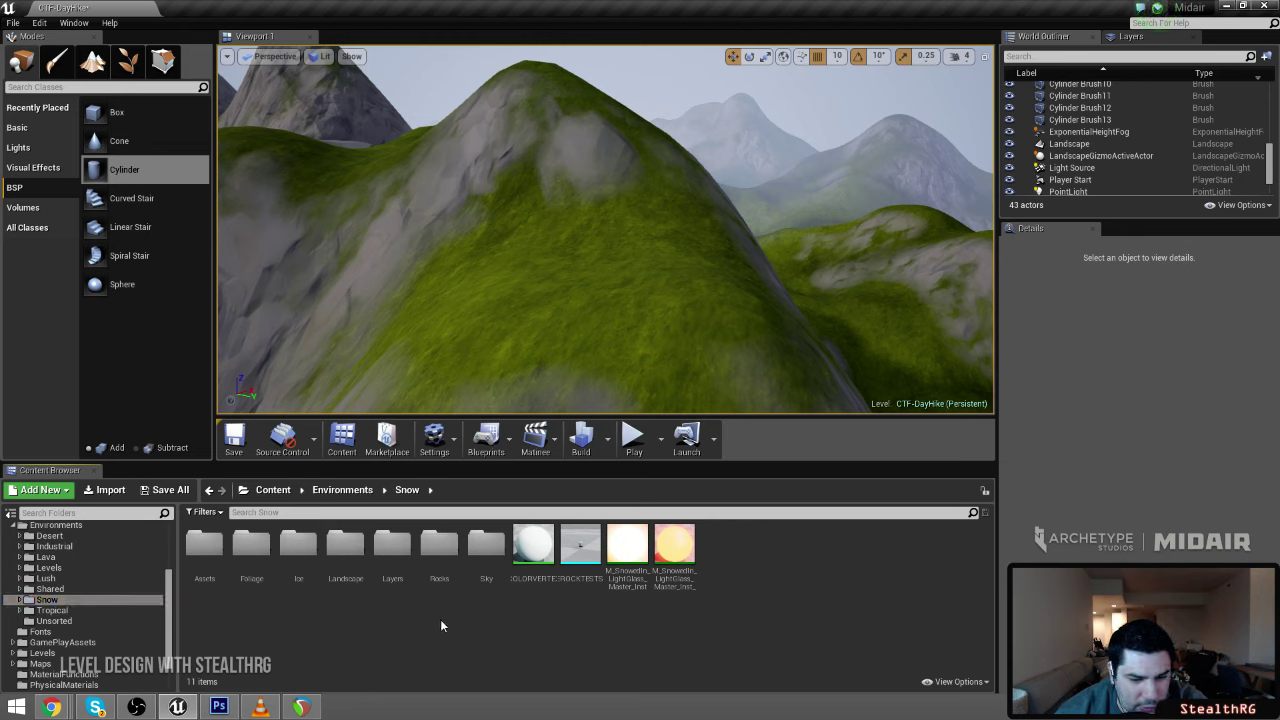
double_click(204, 545)
click(252, 552)
double_click(253, 555)
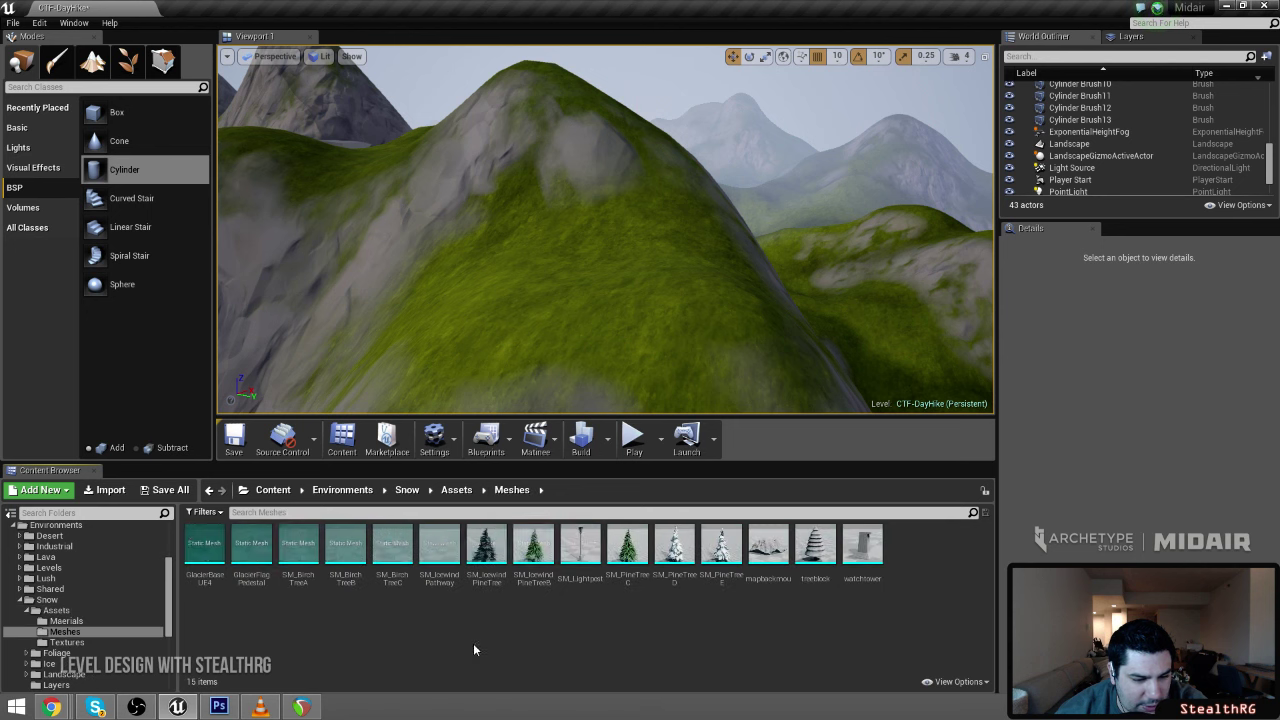
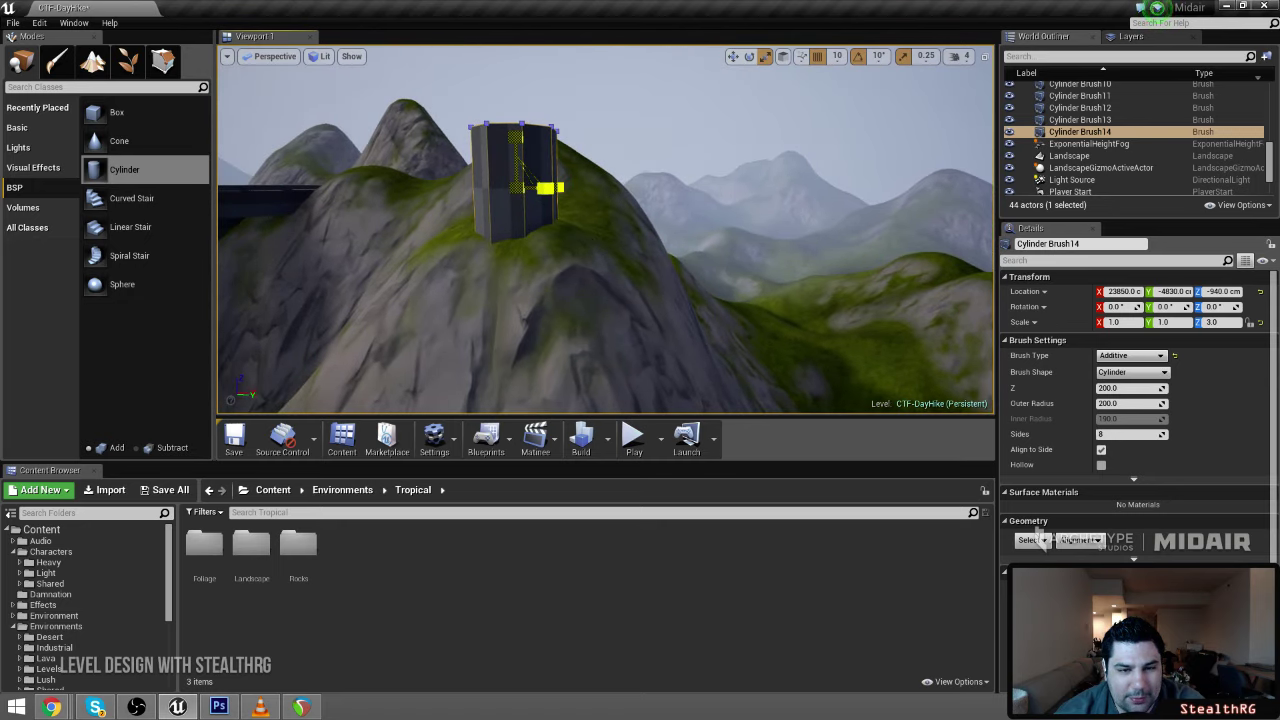
Scale the cylinder brush on the mountain peak to 1.5 × 1.5 × 3.5 and move it to about X 23940, Y -4950
right_drag(606, 230, 490, 215)
key(w)
mouse_move(769, 178)
right_down()
mouse_move(700, 205)
mouse_move(785, 220)
mouse_move(770, 220)
mouse_move(768, 165)
mouse_move(820, 290)
mouse_move(790, 235)
mouse_move(705, 297)
right_up()
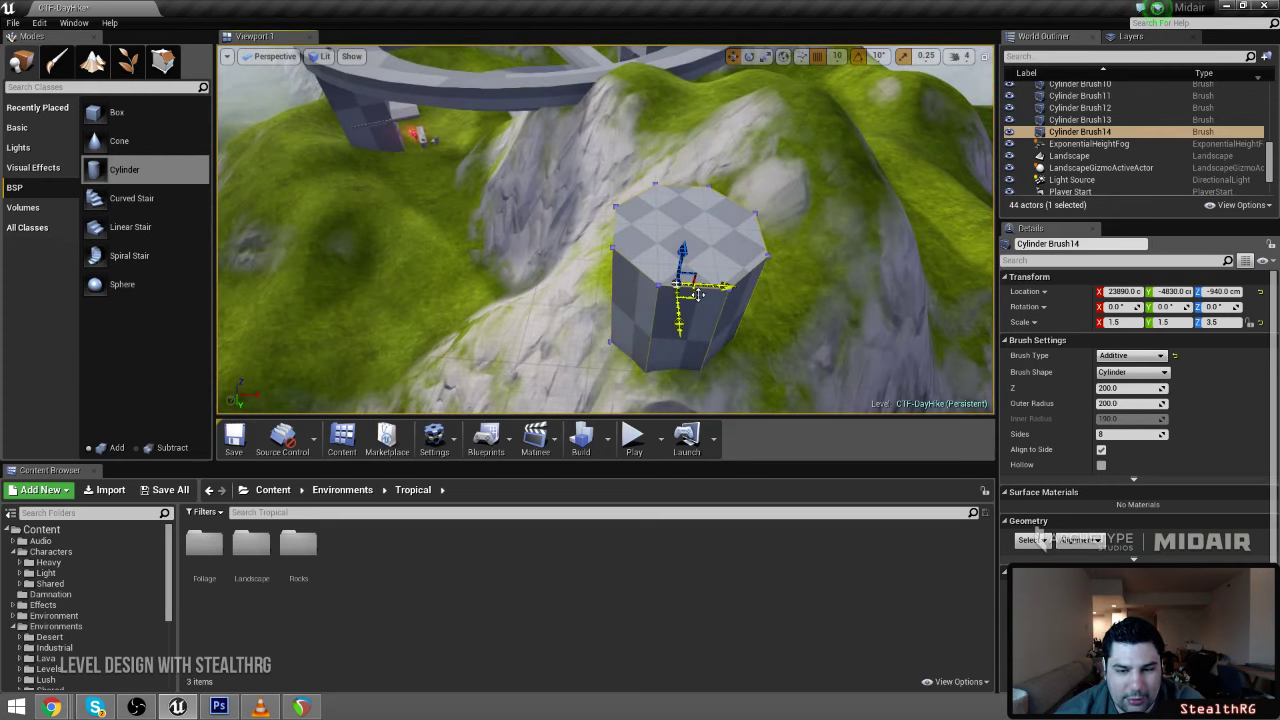
drag(698, 295, 702, 290)
mouse_move(652, 305)
right_down()
mouse_move(720, 345)
mouse_move(790, 290)
mouse_move(780, 215)
mouse_move(735, 170)
mouse_move(748, 182)
right_up()
Check the main Levels folder, the Unsorted and Environments folders, and the Levels folder inside Environments
drag(167, 550, 164, 581)
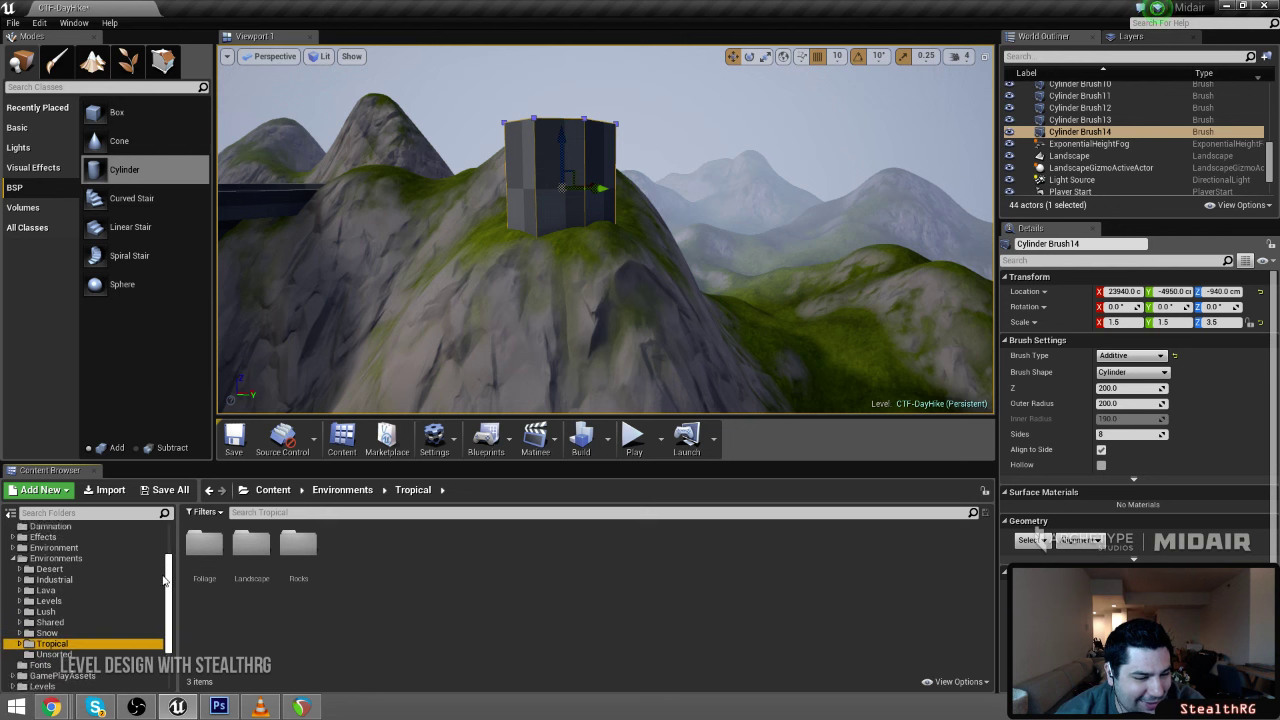
scroll(165, 580, down, 3)
click(45, 611)
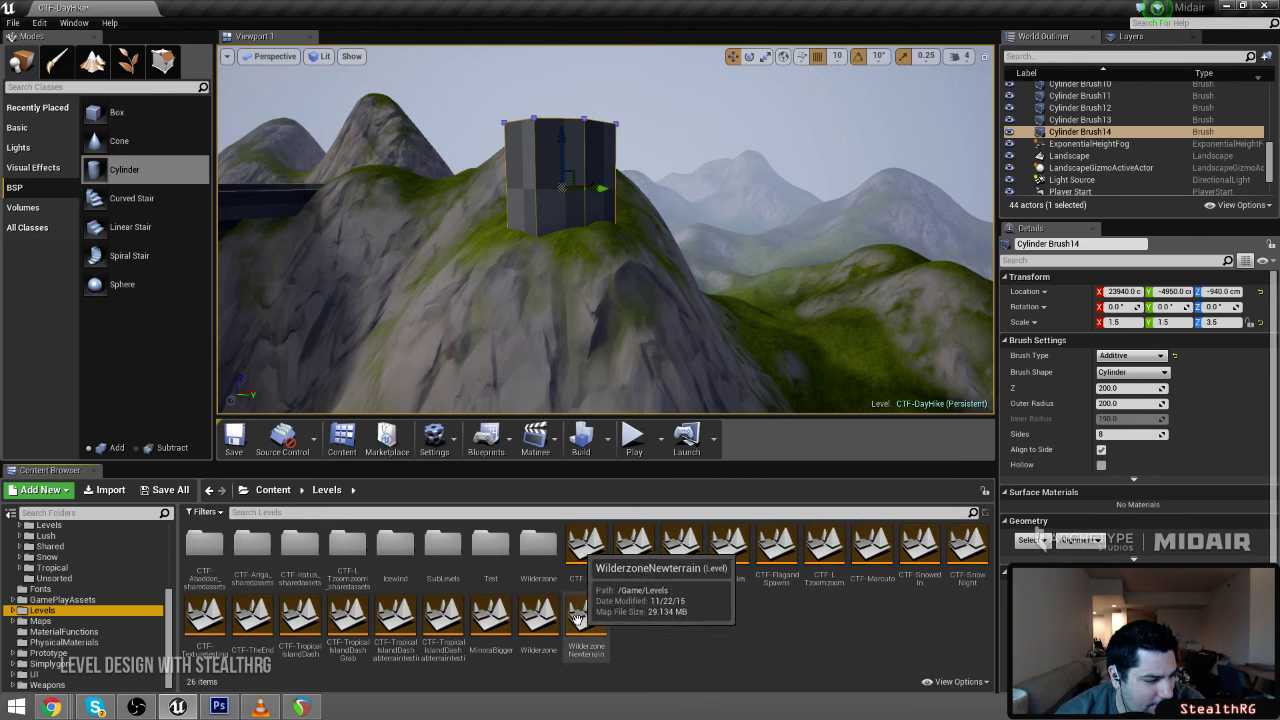
click(62, 579)
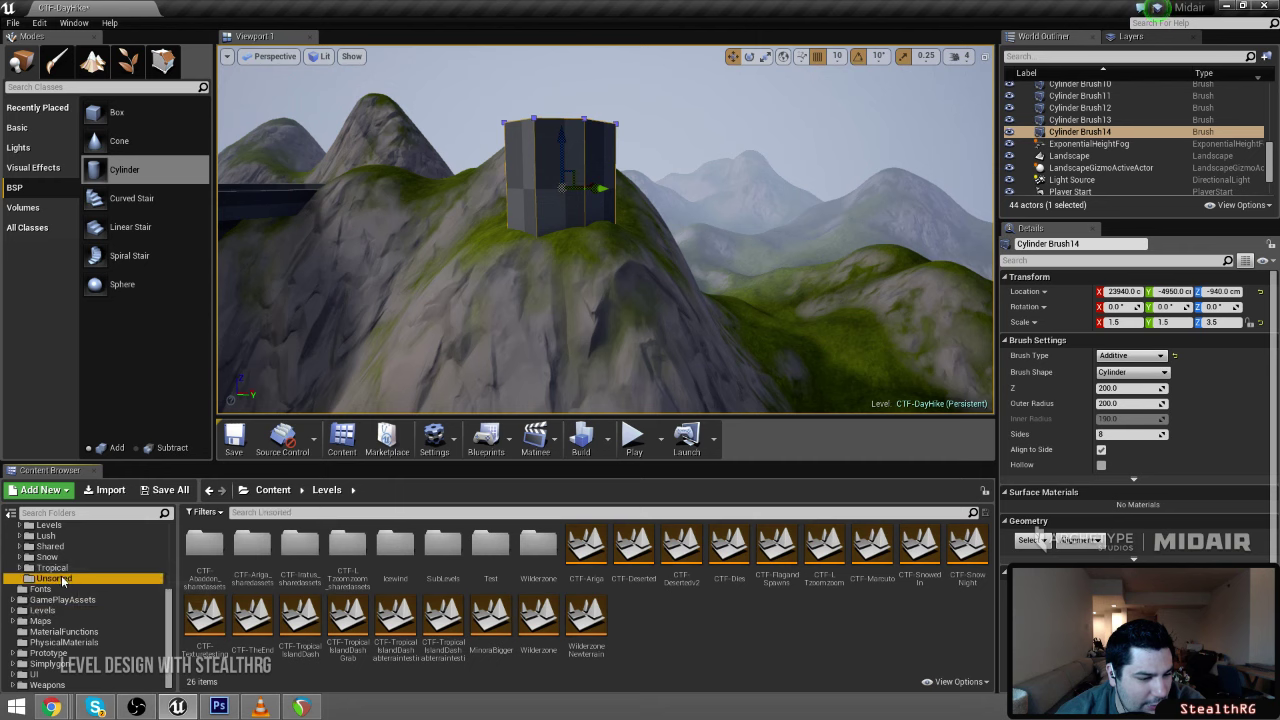
scroll(61, 581, up, 4)
scroll(61, 582, up, 2)
click(60, 611)
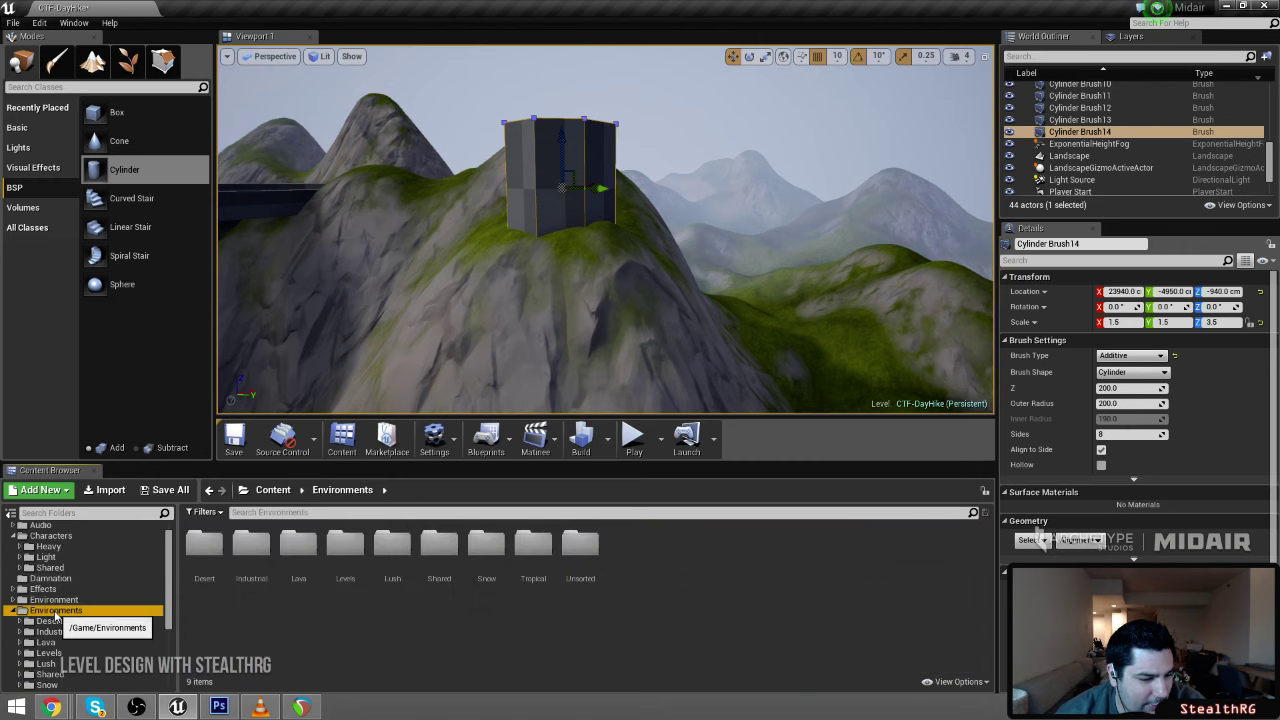
scroll(66, 624, down, 1)
click(62, 631)
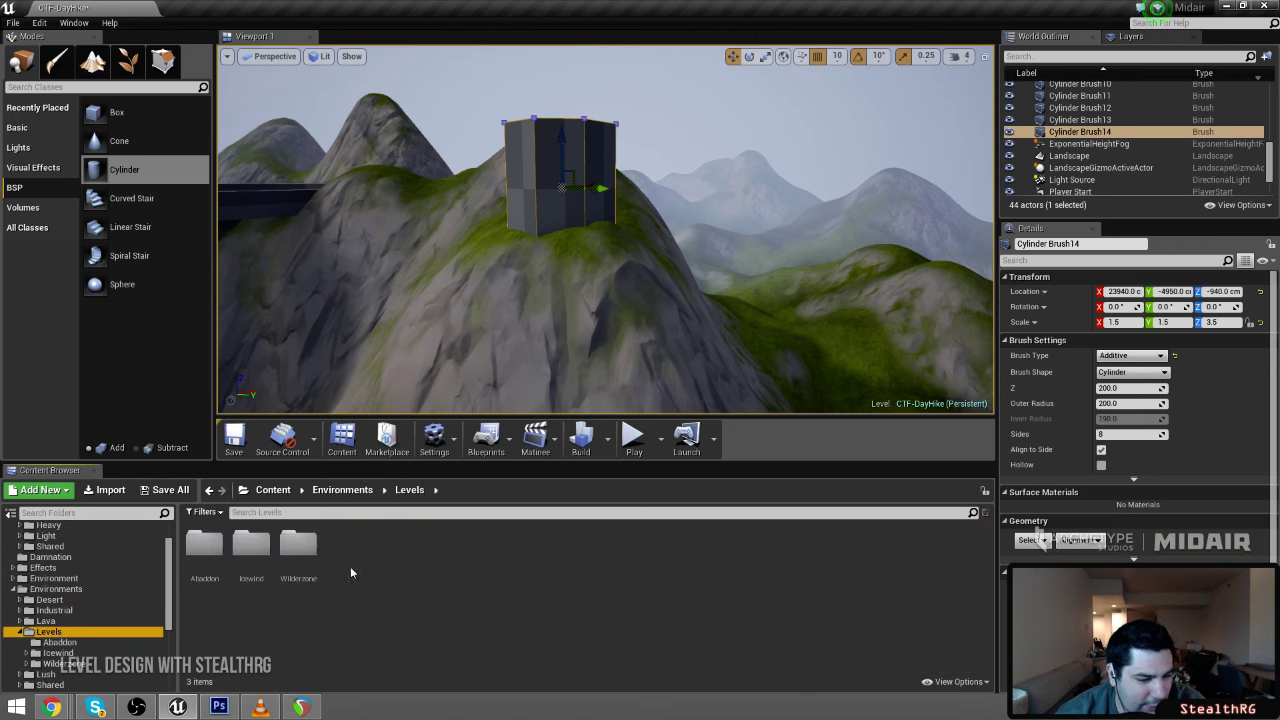
Check Icewind's Optimizations folder, open the Meshes folder under its Base folder and look through the meshes
click(251, 552)
double_click(251, 552)
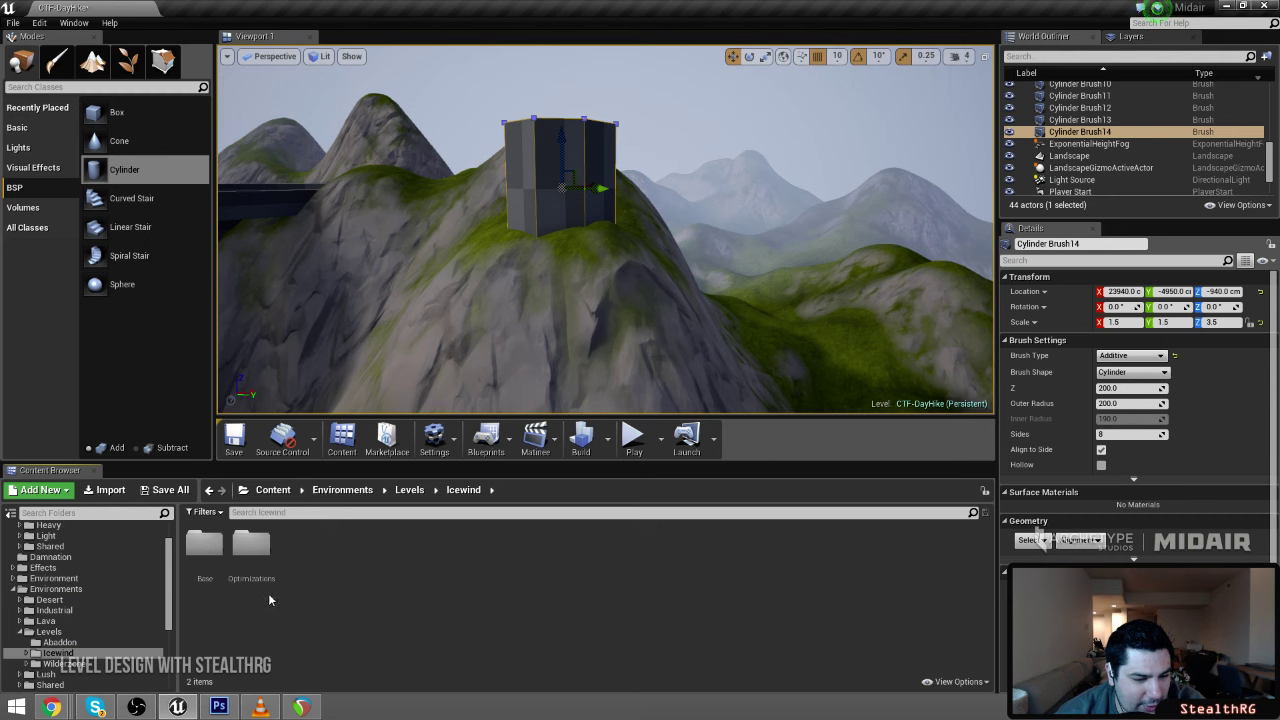
double_click(252, 545)
key(alt+Left)
double_click(219, 545)
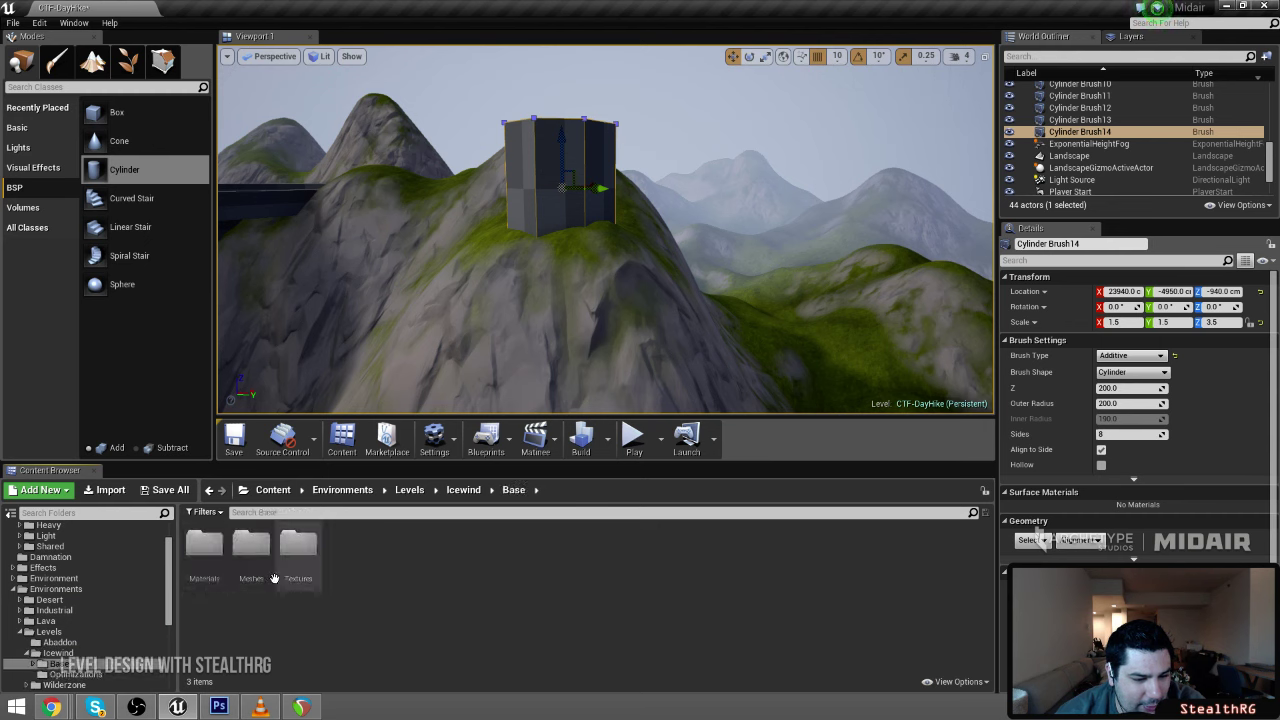
double_click(240, 545)
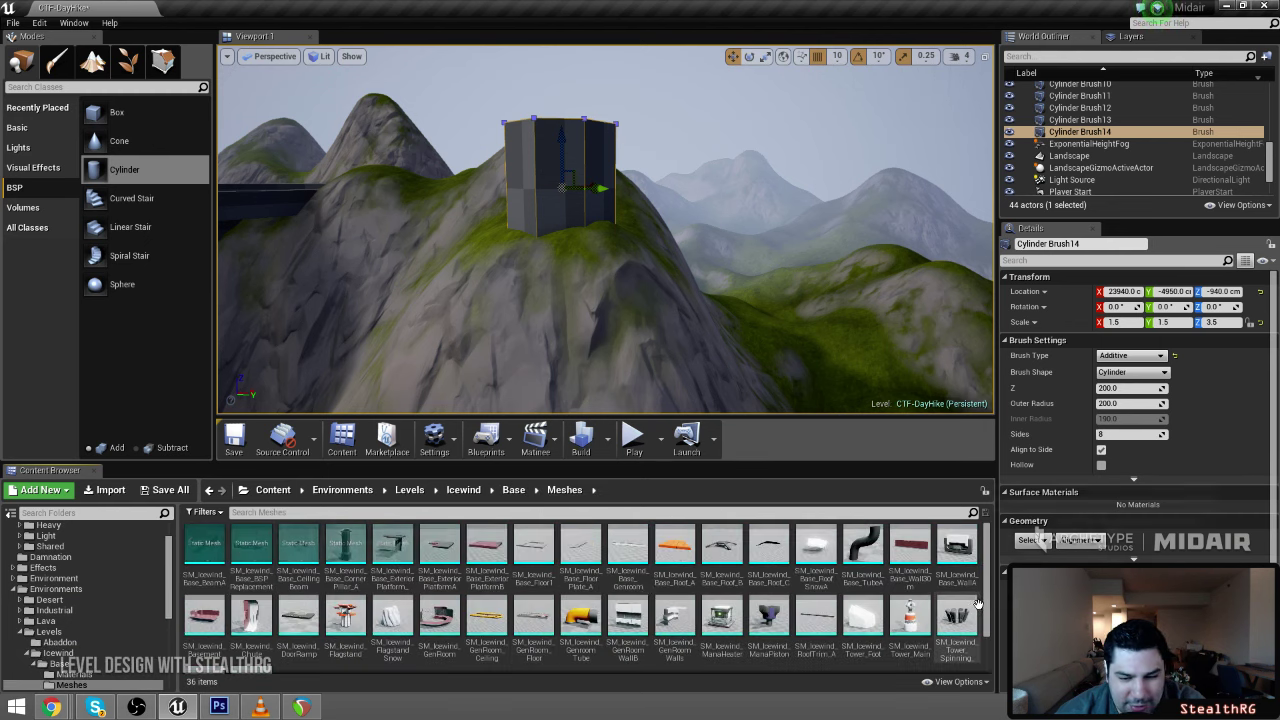
mouse_move(990, 614)
mouse_down()
mouse_move(990, 646)
mouse_move(986, 598)
mouse_up()
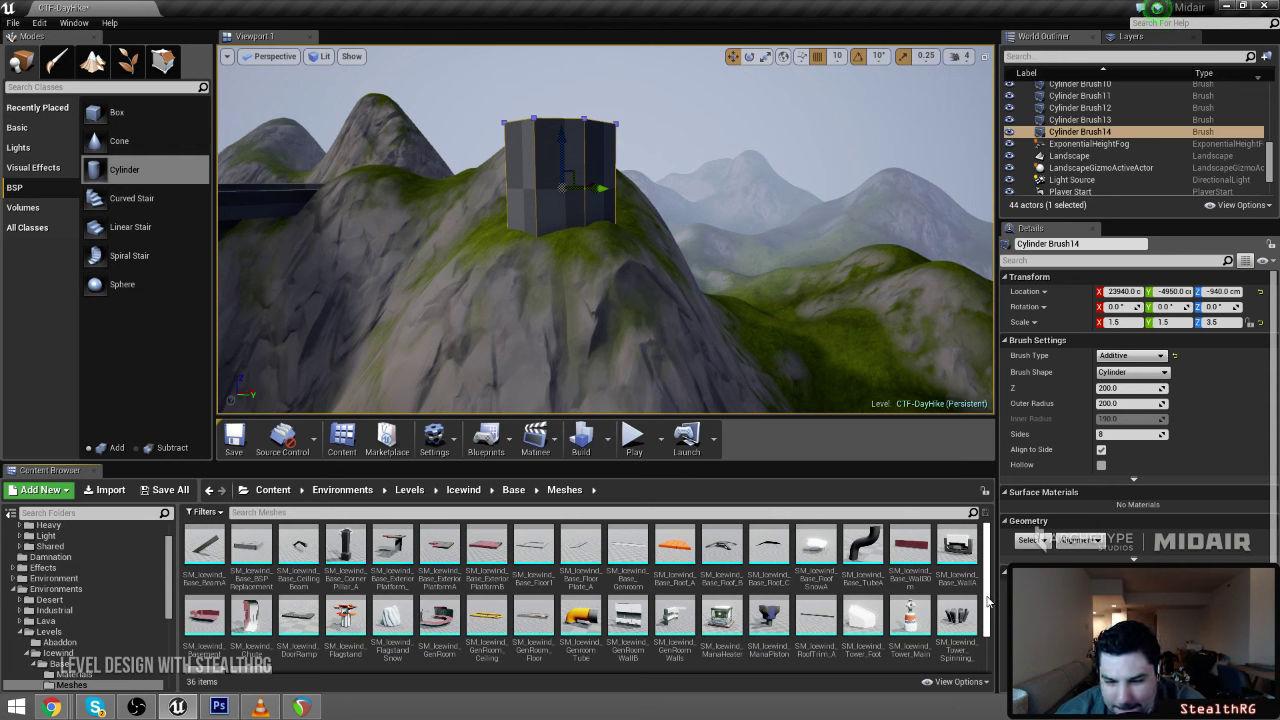
drag(985, 605, 977, 647)
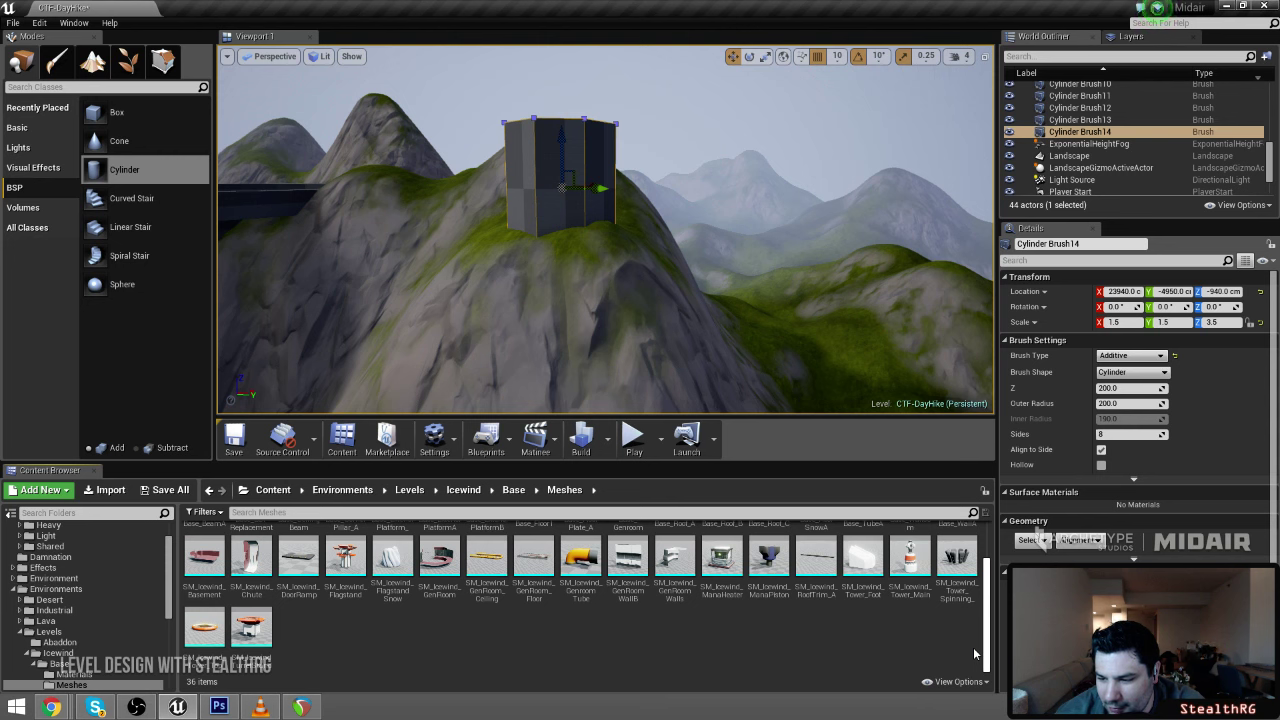
drag(974, 649, 955, 620)
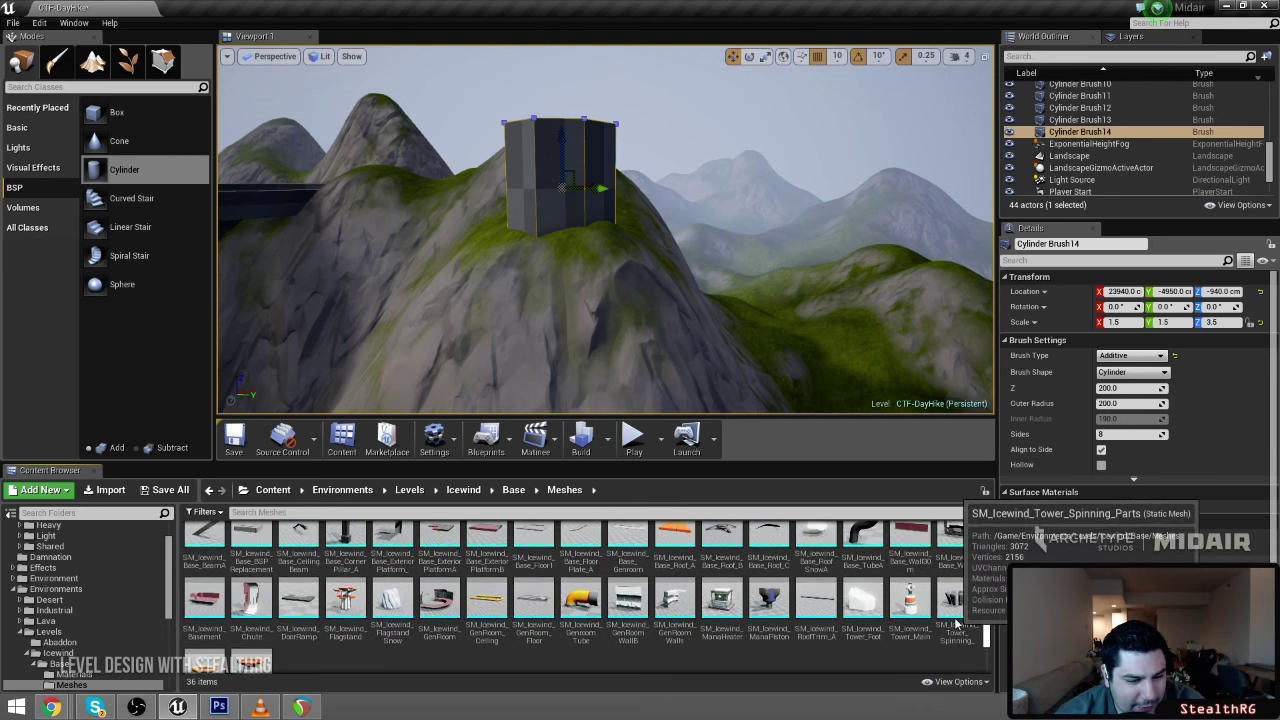
scroll(930, 645, down, 1)
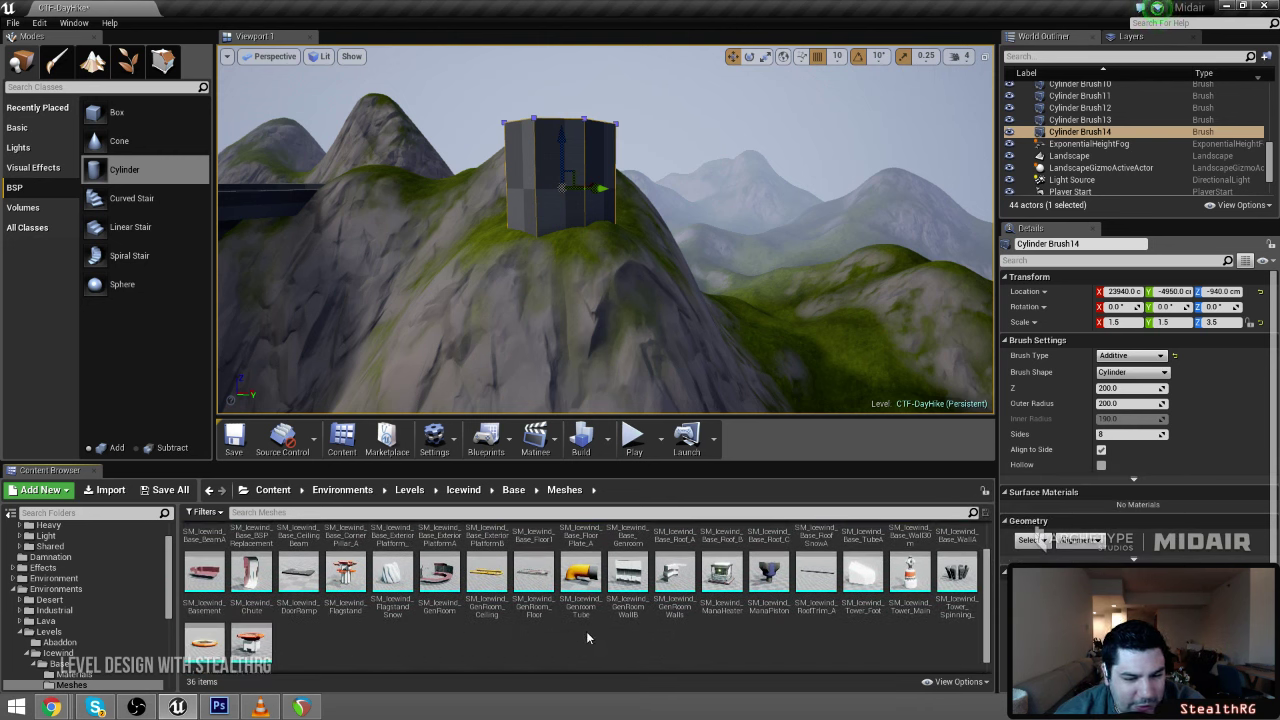
Go back through the Icewind folders and look into the Wilderzone level folder
key(alt+Left)
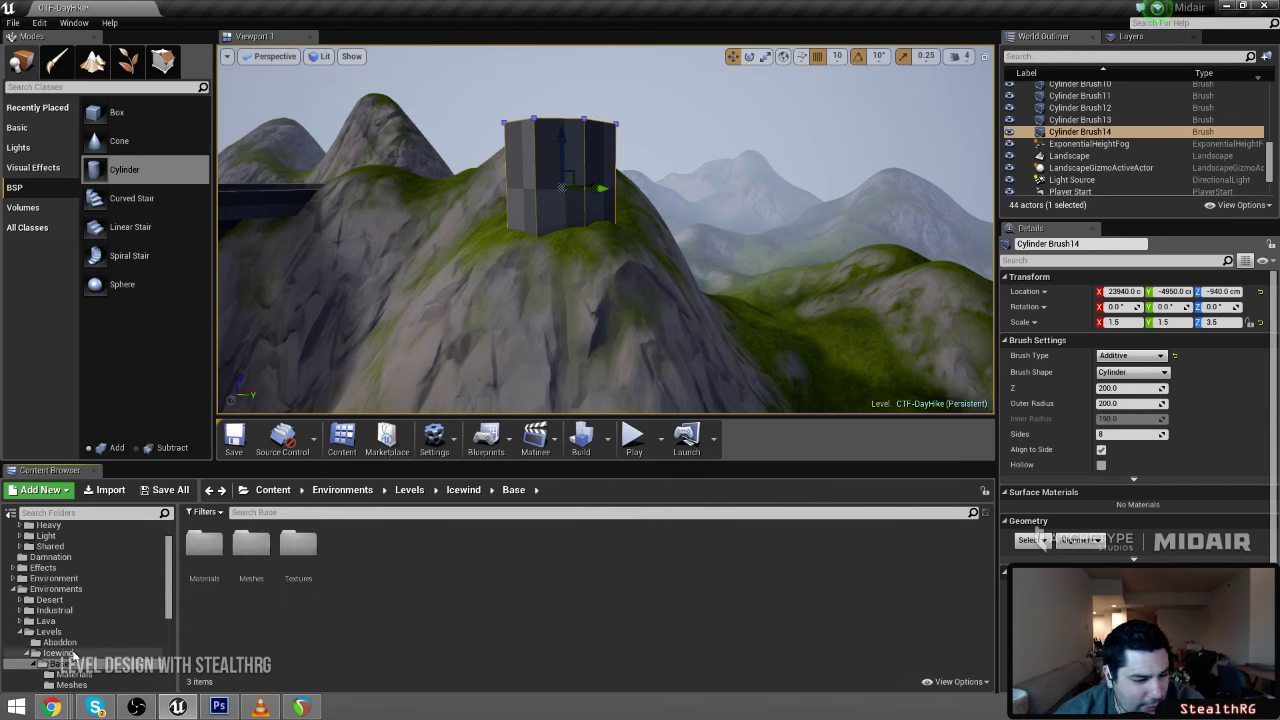
click(69, 644)
click(73, 655)
scroll(74, 657, down, 3)
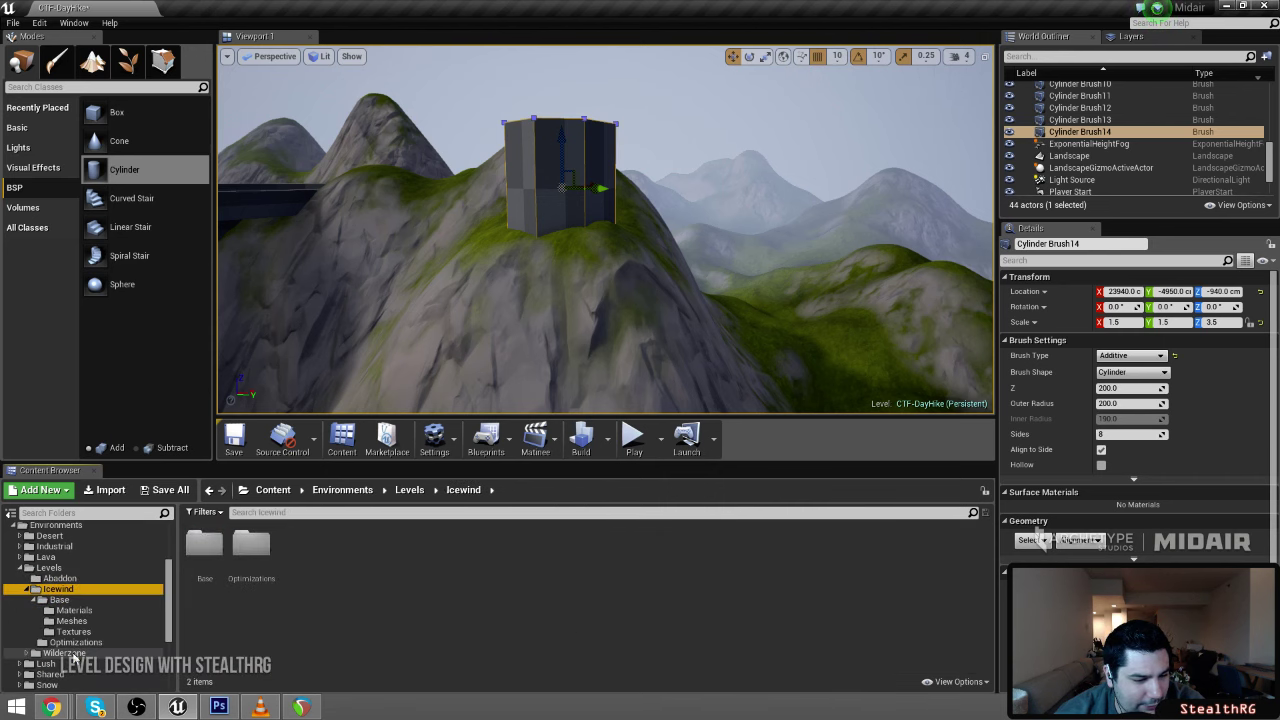
scroll(74, 657, up, 1)
click(73, 664)
click(66, 674)
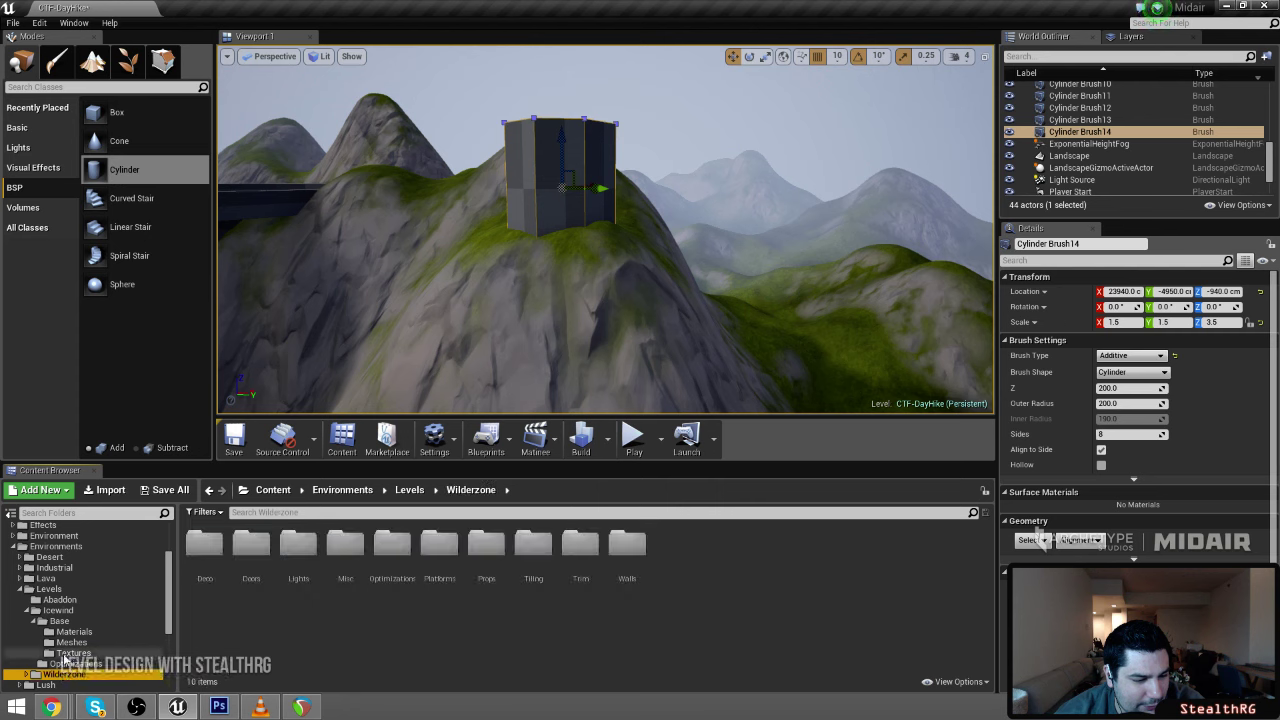
Return to the Icewind Base Meshes folder and review its meshes again
click(72, 632)
click(72, 643)
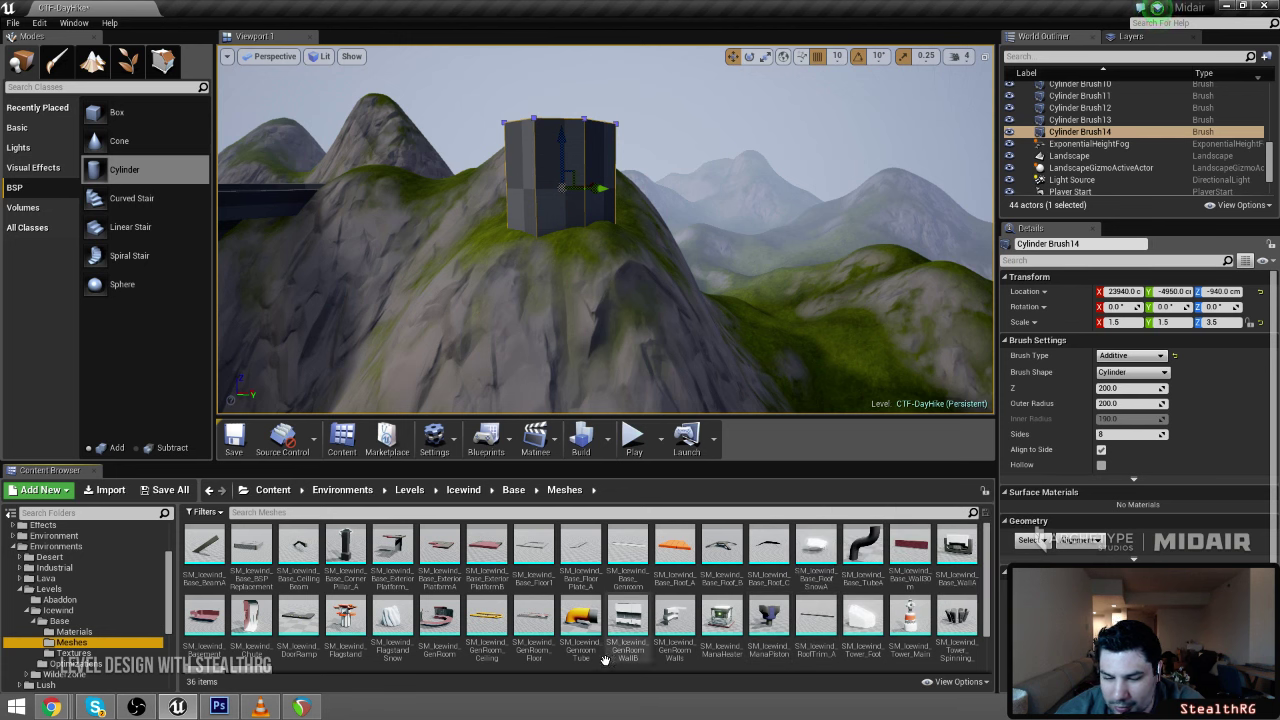
scroll(589, 670, down, 1)
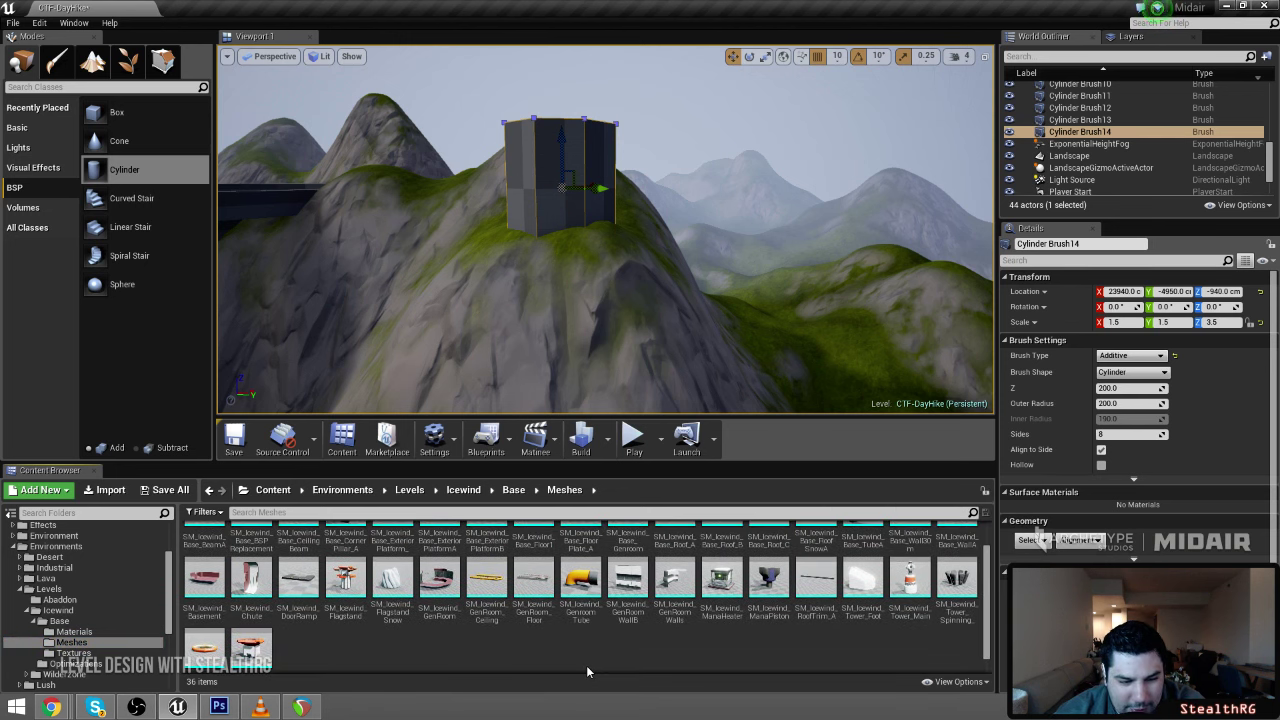
scroll(586, 664, up, 1)
mouse_move(583, 655)
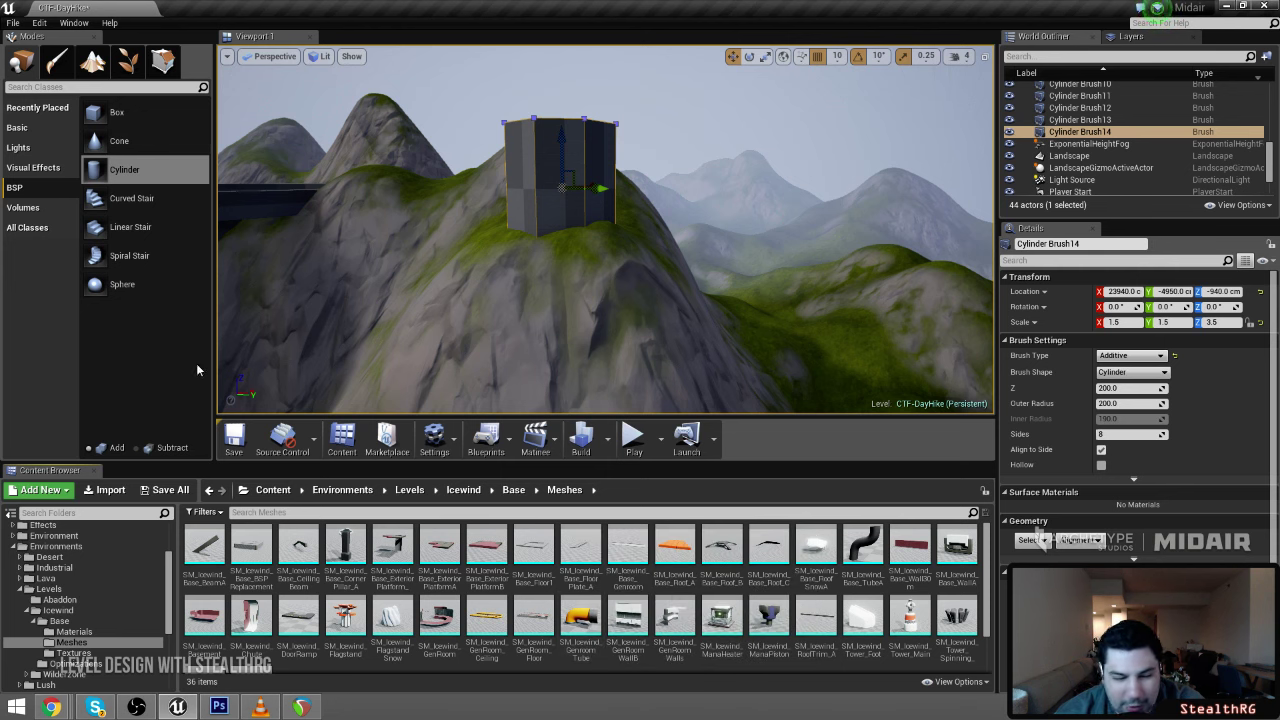
Place a BSP box brush beside the hole in the mountainside and rotate it -50° about Z
mouse_move(619, 218)
right_down()
mouse_move(626, 246)
mouse_move(607, 218)
right_up()
key(s)
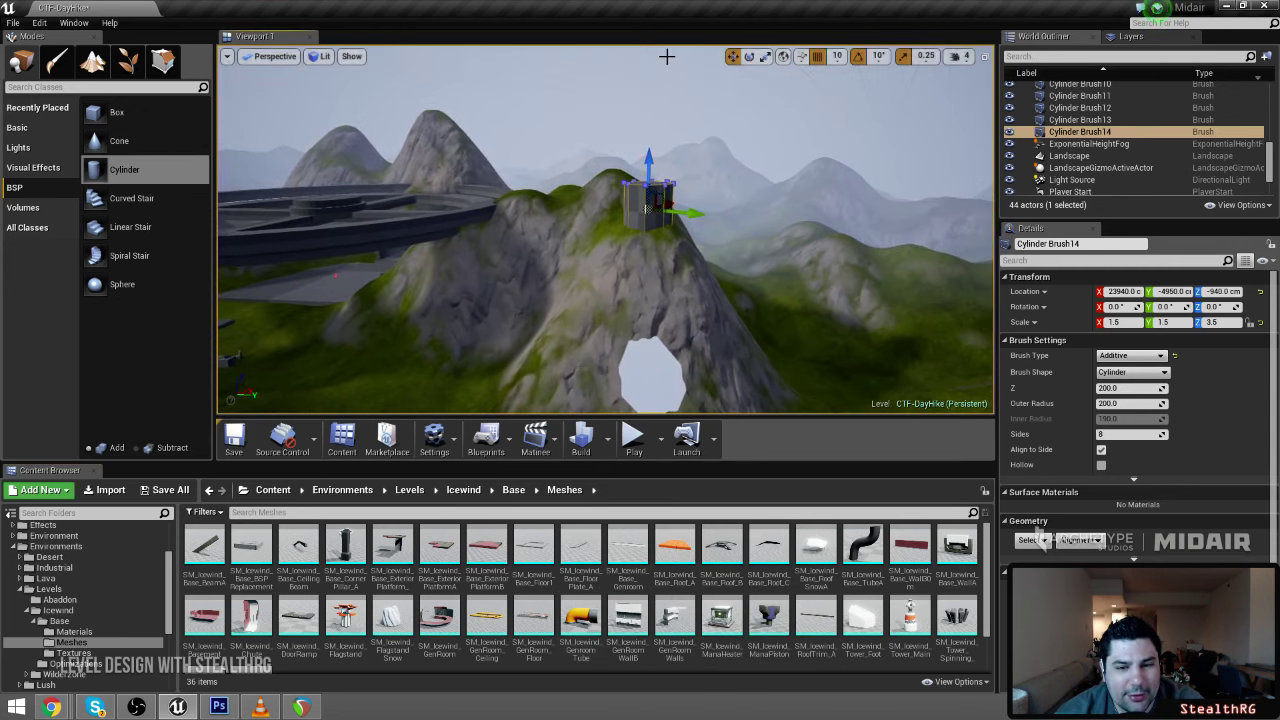
click(666, 57)
right_drag(666, 57, 695, 160)
key(w)
key(s)
key(w)
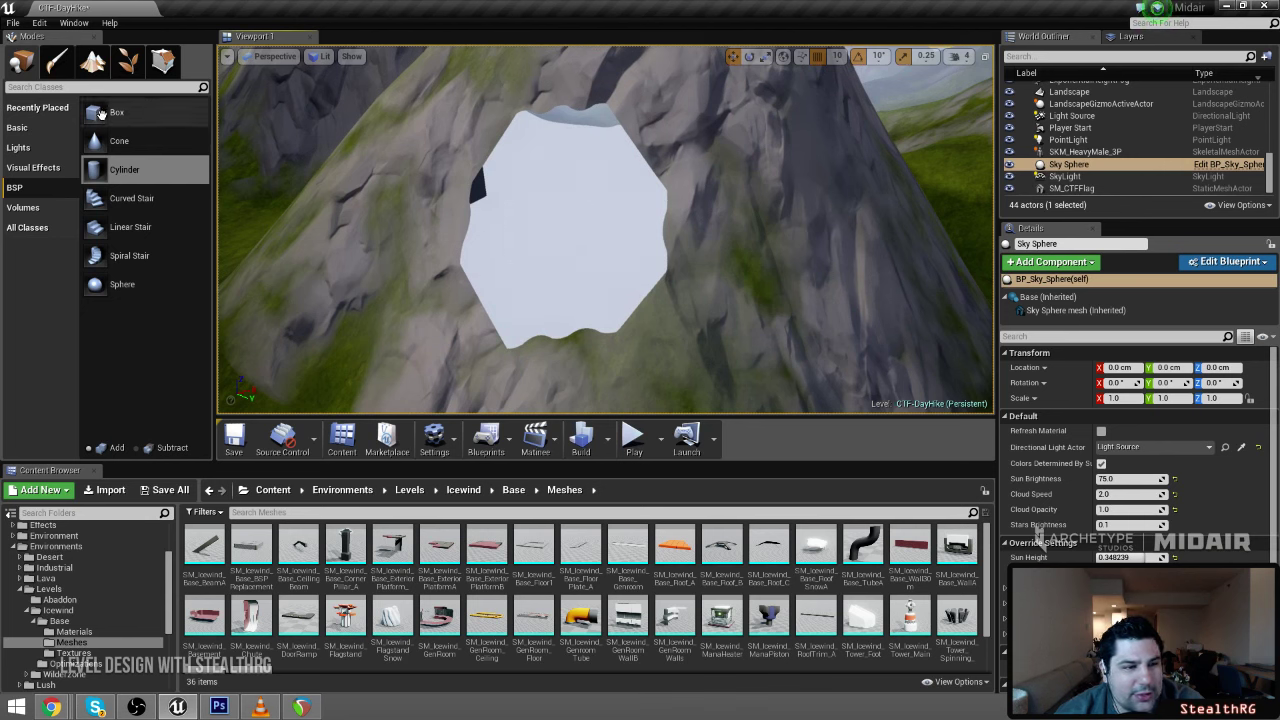
mouse_move(117, 112)
mouse_down()
mouse_move(200, 206)
mouse_move(428, 306)
mouse_move(416, 285)
mouse_move(464, 276)
mouse_up()
key(e)
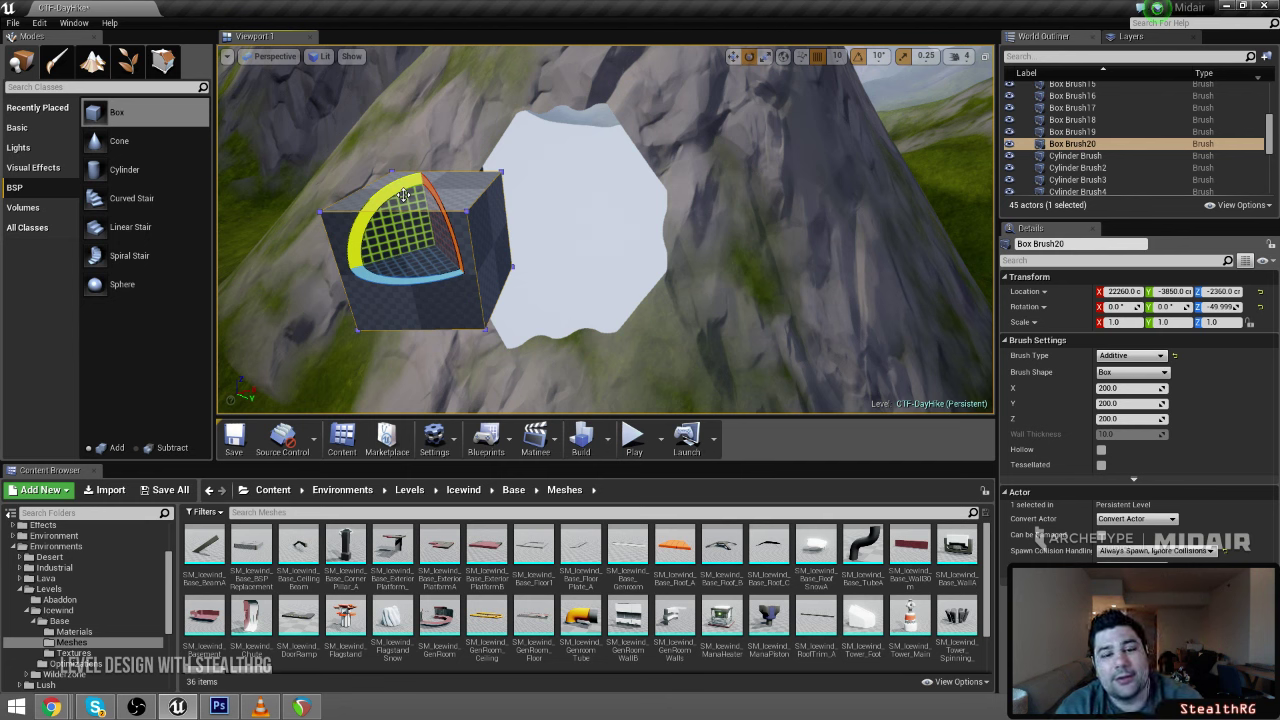
Scale the box brush uniformly to 3.75 and move it into the mountain hole at about X 22810, Y -4230, Z -2560
key(s)
right_drag(478, 173, 485, 230)
key(w)
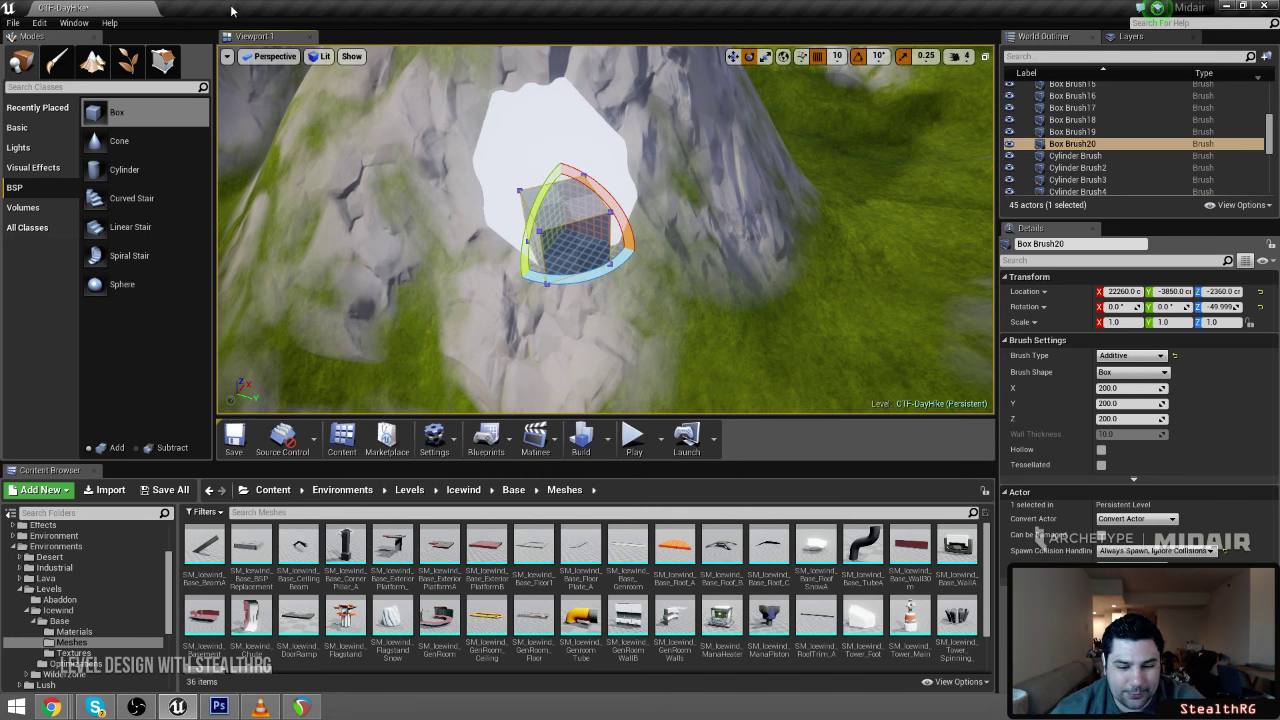
mouse_move(774, 195)
right_down()
mouse_move(900, 200)
mouse_move(960, 120)
mouse_move(930, 210)
mouse_move(860, 205)
mouse_move(680, 125)
mouse_move(680, 270)
mouse_move(720, 330)
mouse_move(822, 367)
right_up()
key(w)
key(s)
key(w)
key(w)
drag(536, 280, 634, 166)
mouse_move(634, 166)
right_down()
mouse_move(665, 235)
mouse_move(640, 160)
mouse_move(652, 150)
right_up()
key(s)
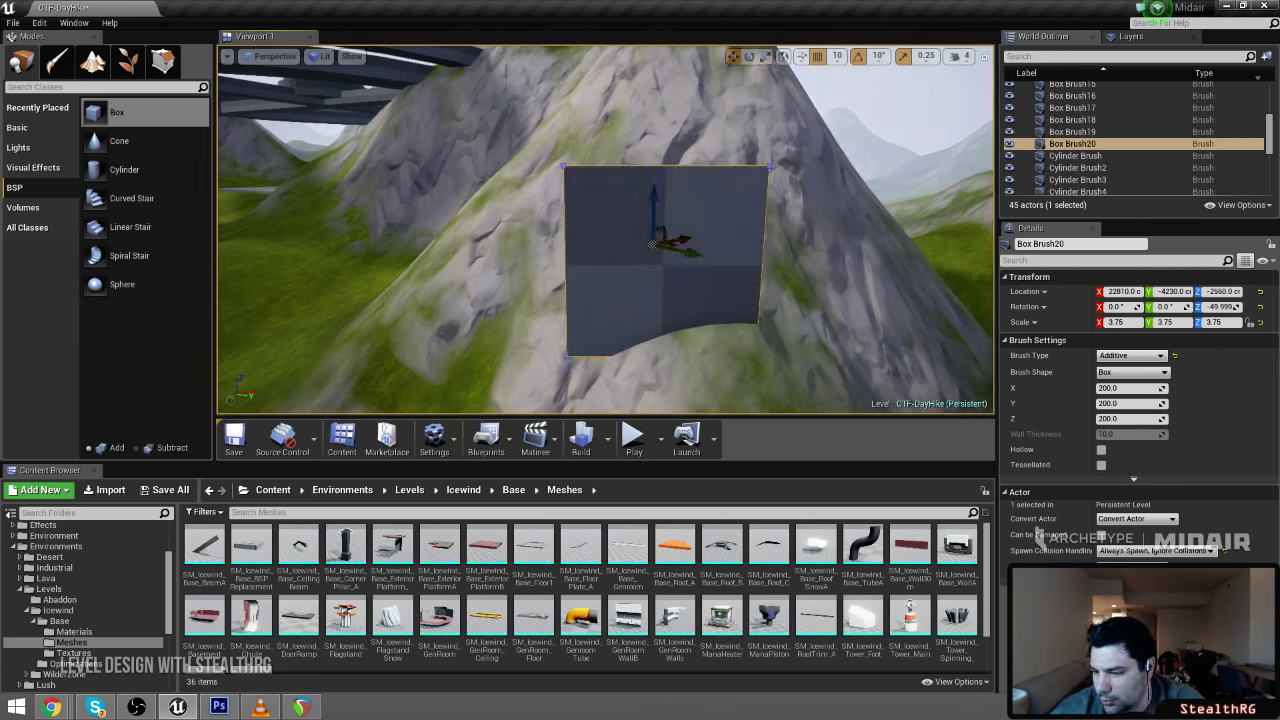
Examine the box in the mountain hole and the cylinder on the peak from a distance, relative to the ring structure
mouse_move(852, 377)
right_down()
mouse_move(872, 360)
mouse_move(850, 460)
mouse_move(845, 450)
right_up()
key(w)
key(s)
mouse_move(568, 304)
right_down()
mouse_move(552, 298)
mouse_move(568, 304)
mouse_move(622, 244)
mouse_move(622, 226)
mouse_move(596, 232)
mouse_move(644, 242)
mouse_move(696, 214)
mouse_move(726, 216)
right_up()
key(w)
key(e)
key(s)
key(a)
key(w)
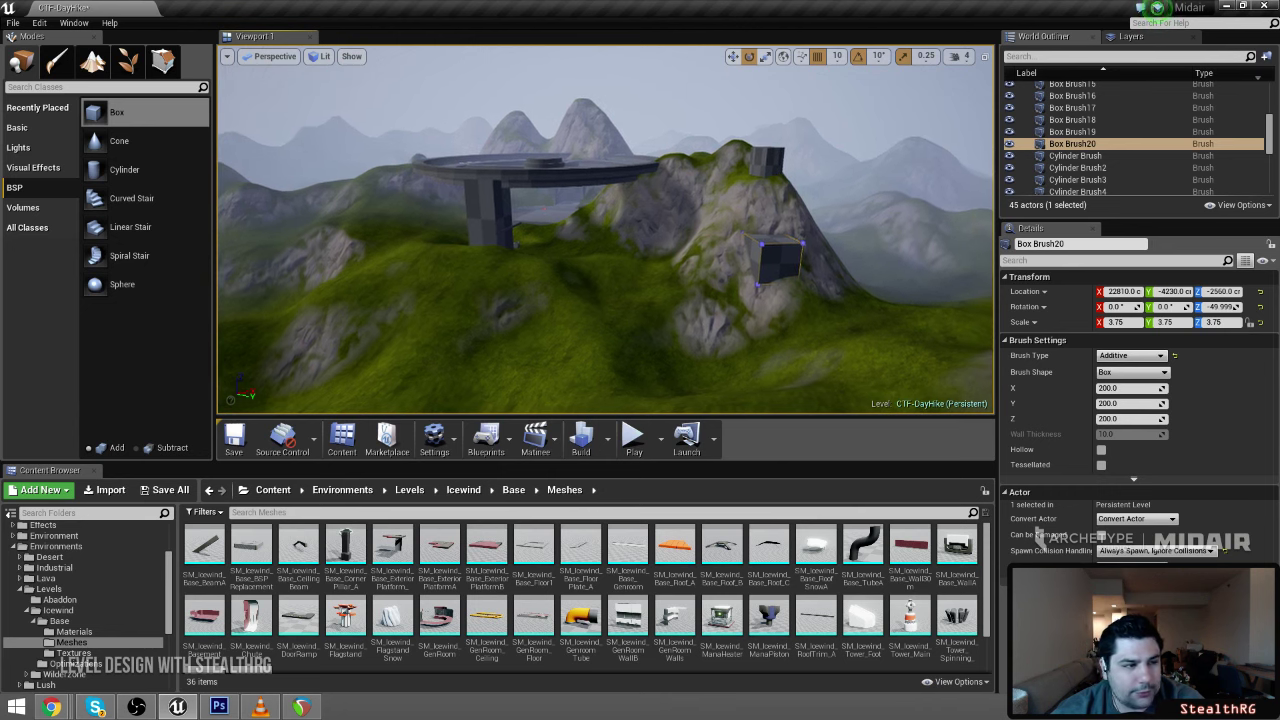
Examine up close how the cylinder brush sits on the mountain peak
key(w)
mouse_move(606, 230)
right_down()
mouse_move(820, 236)
mouse_move(720, 244)
mouse_move(610, 225)
mouse_move(650, 180)
mouse_move(645, 165)
mouse_move(670, 225)
right_up()
key(s)
key(w)
key(s)
mouse_move(438, 396)
right_down()
mouse_move(455, 385)
mouse_move(438, 396)
right_up()
key(w)
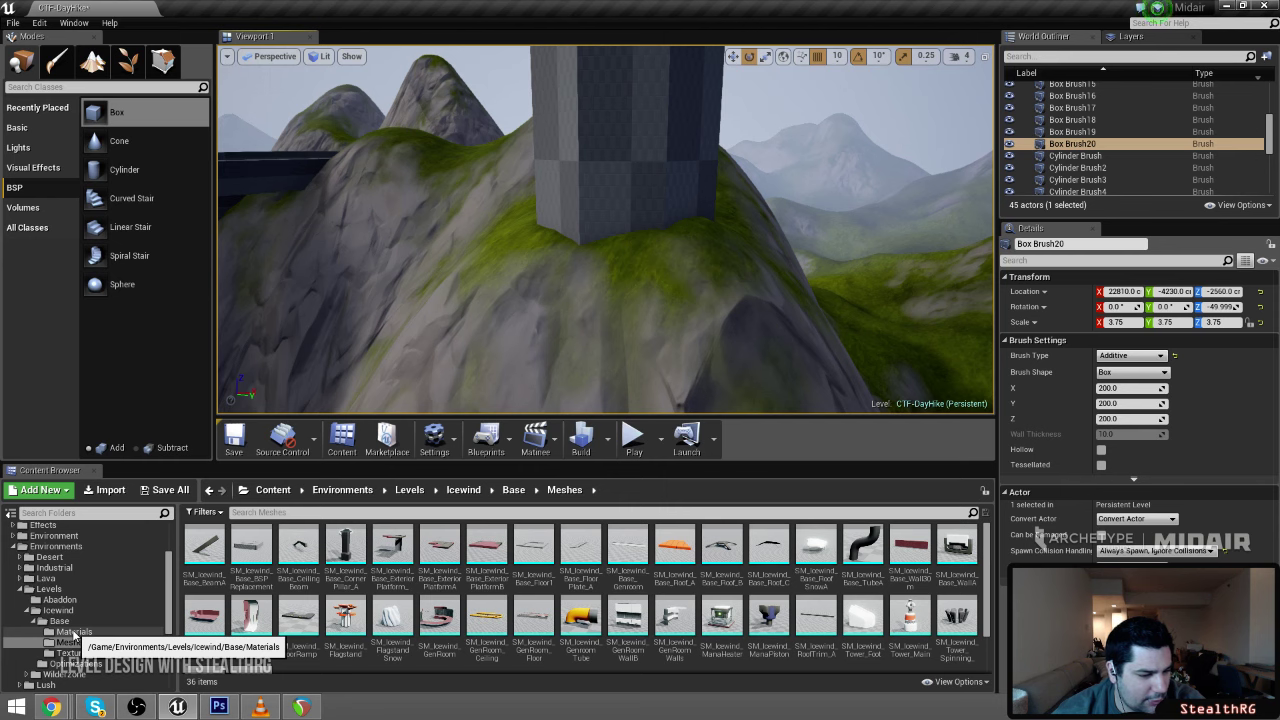
Place the SM_IND_Manatank mesh from Environments/Industrial/Props on the mountain peak and delete the cylinder brush standing there
click(66, 545)
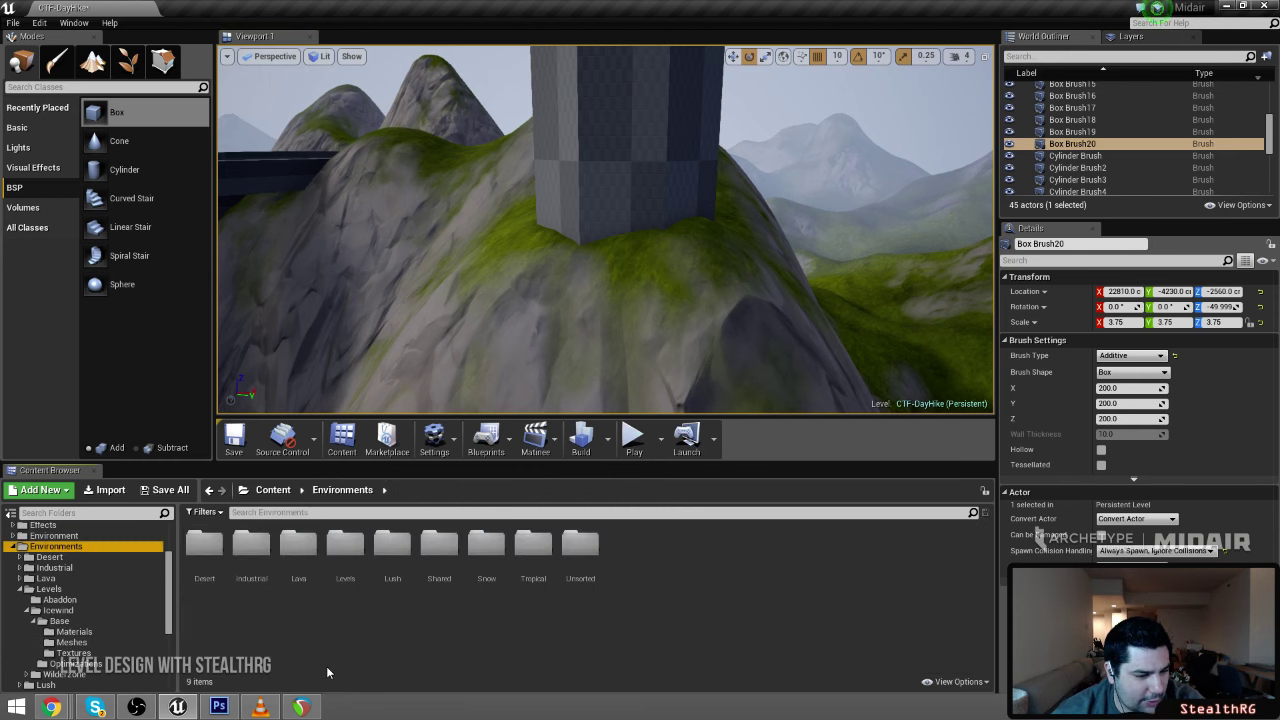
click(54, 567)
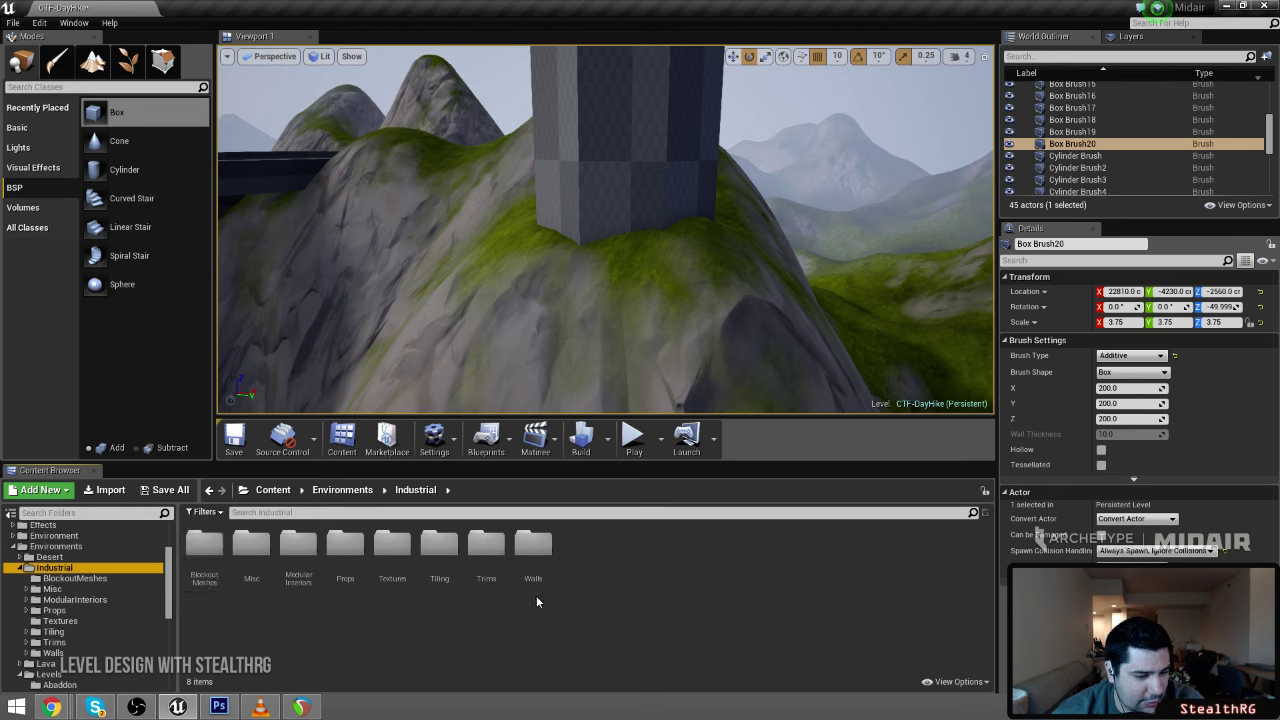
double_click(345, 545)
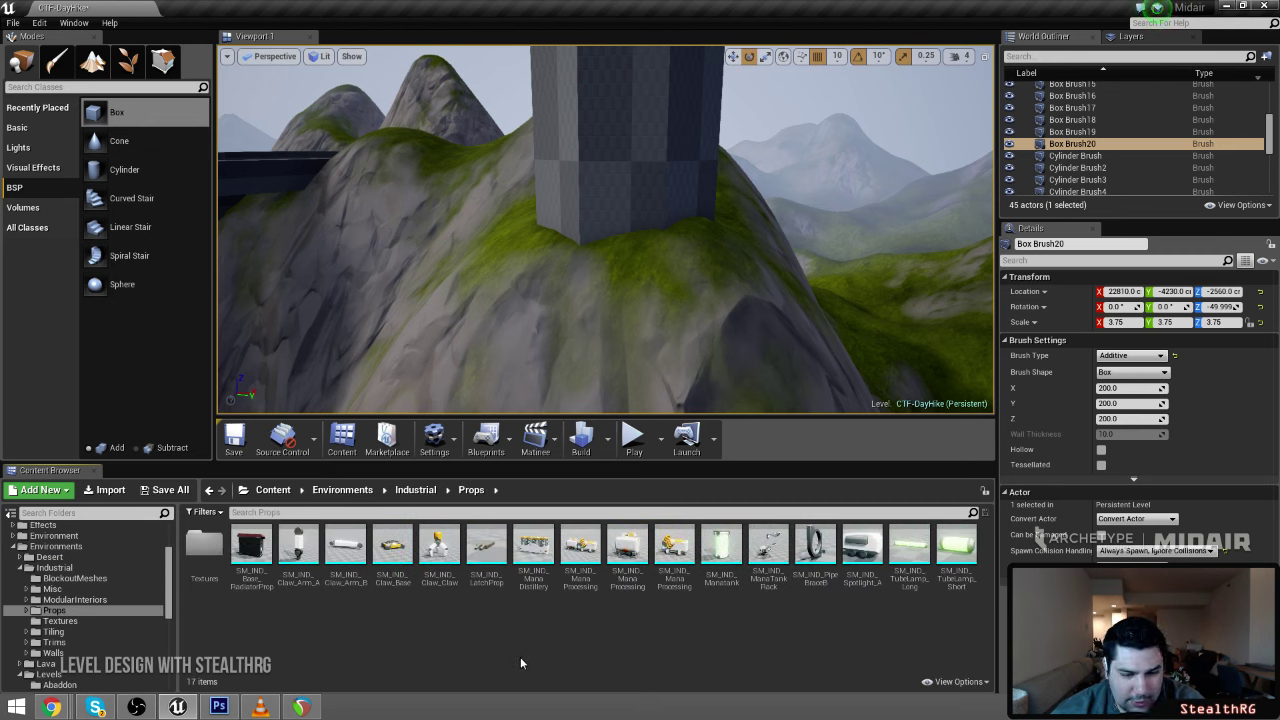
drag(727, 547, 641, 379)
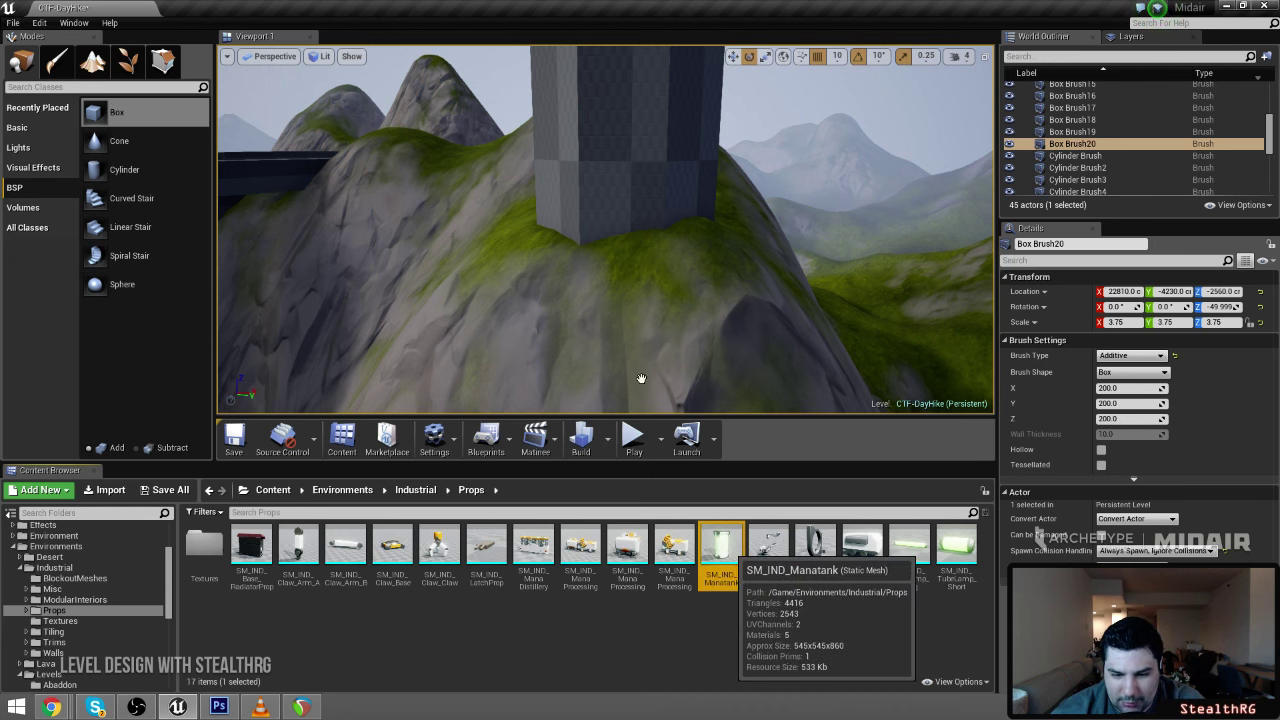
drag(608, 286, 604, 283)
click(626, 137)
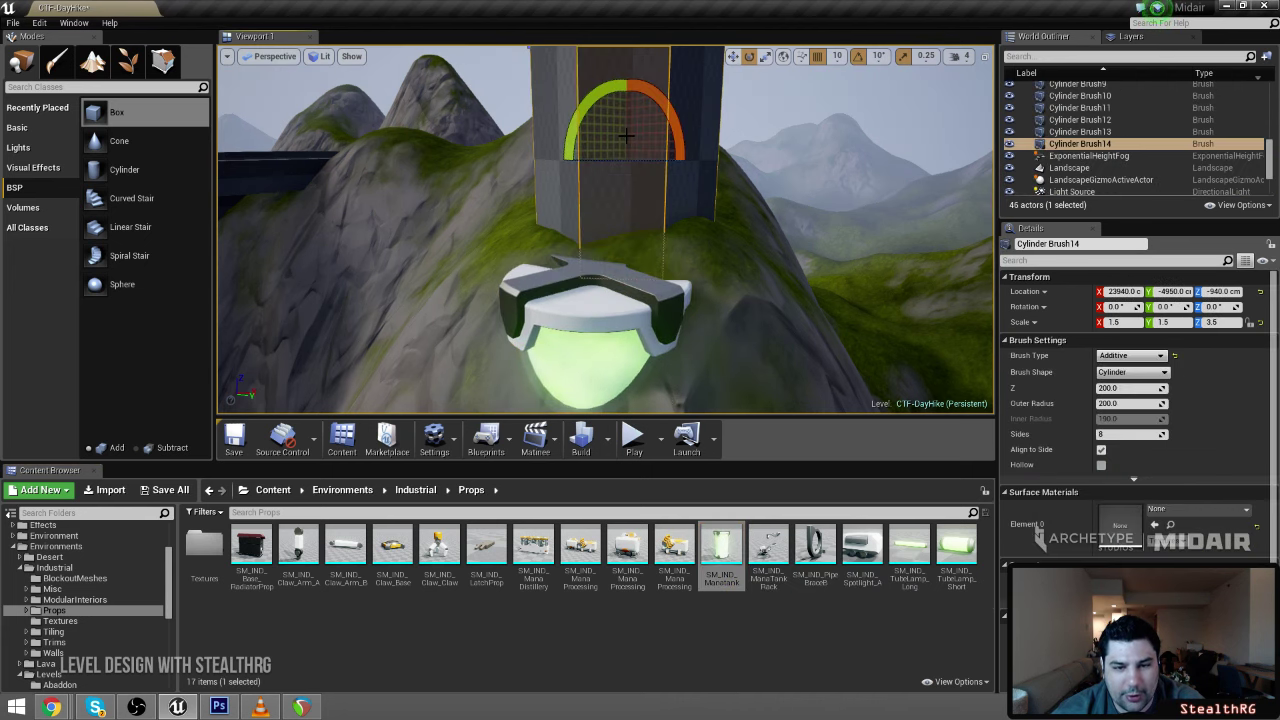
key(Delete)
Move the mana tank onto the top of the peak at about X 23960, Y -4920, Z -340
click(584, 341)
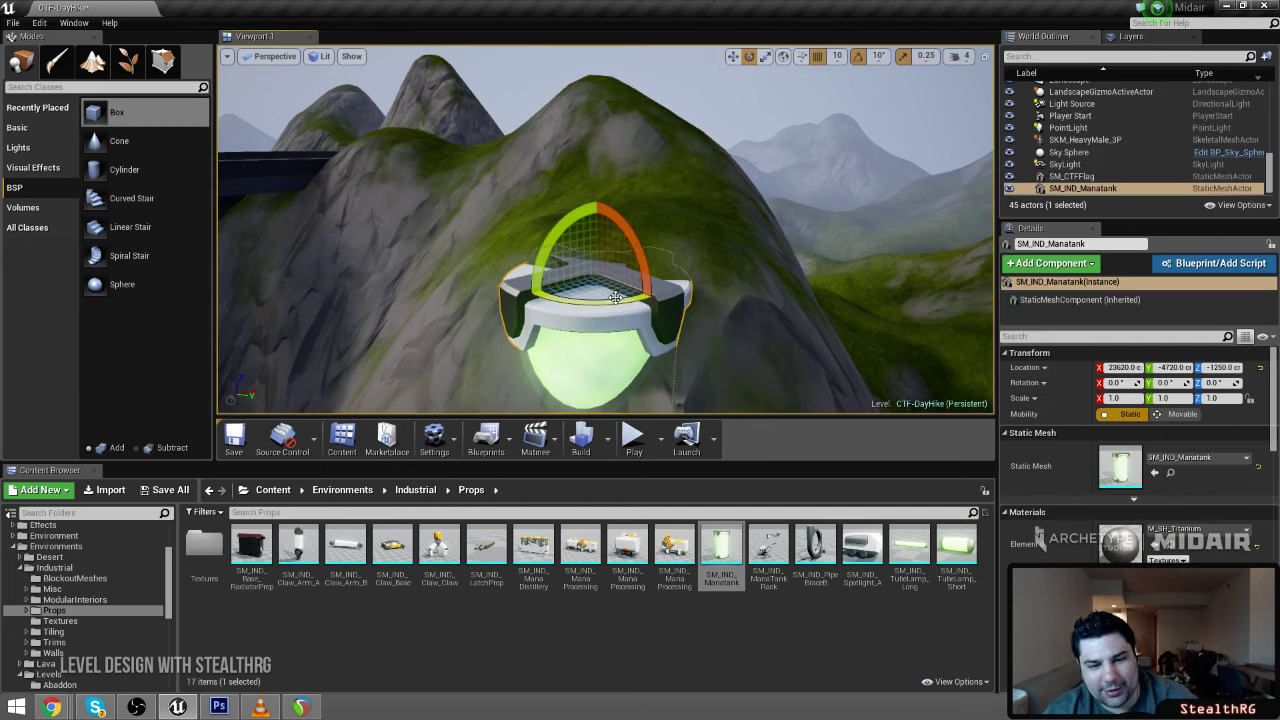
key(w)
drag(598, 231, 598, 207)
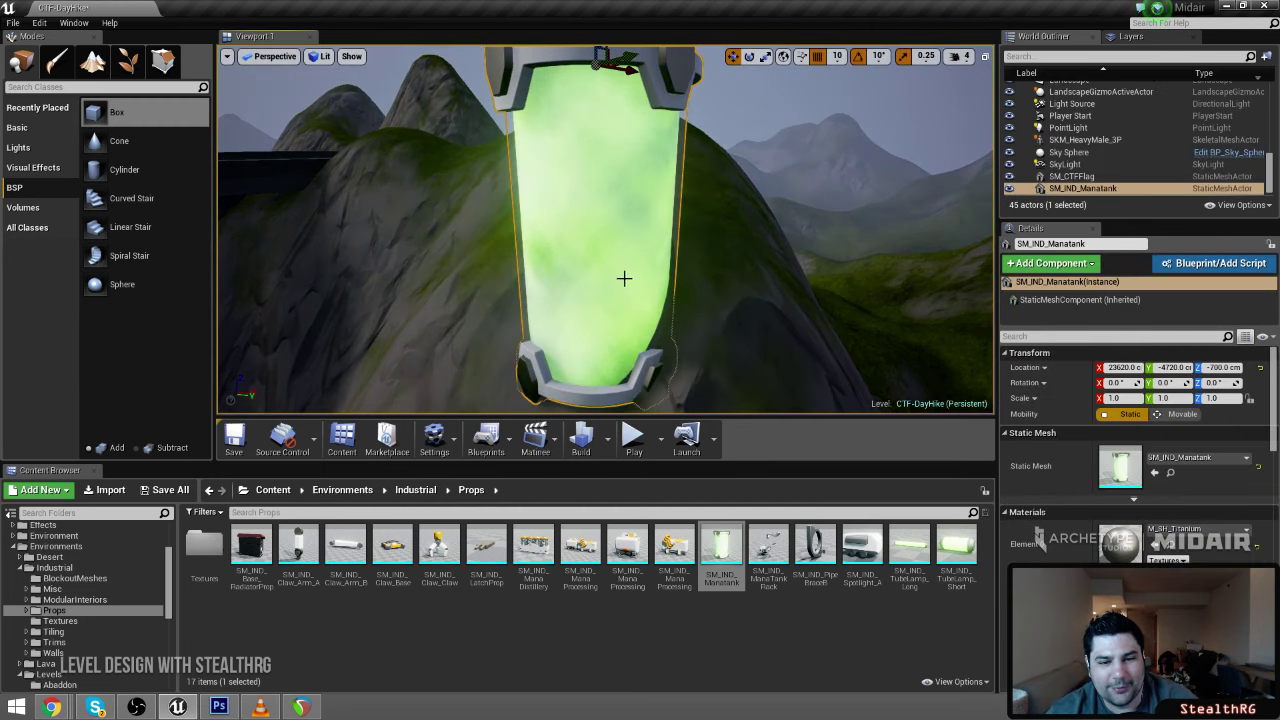
right_drag(623, 277, 470, 265)
drag(670, 197, 735, 126)
right_drag(735, 126, 790, 98)
right_drag(600, 240, 660, 271)
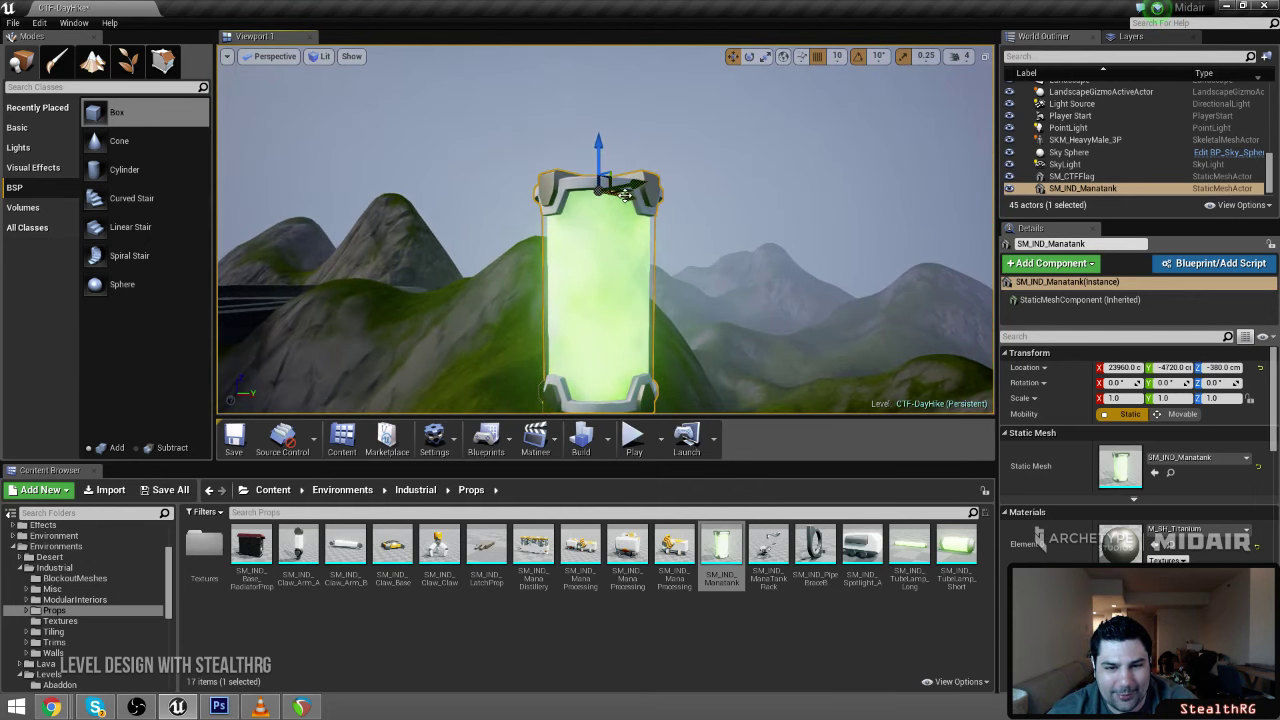
drag(616, 190, 587, 196)
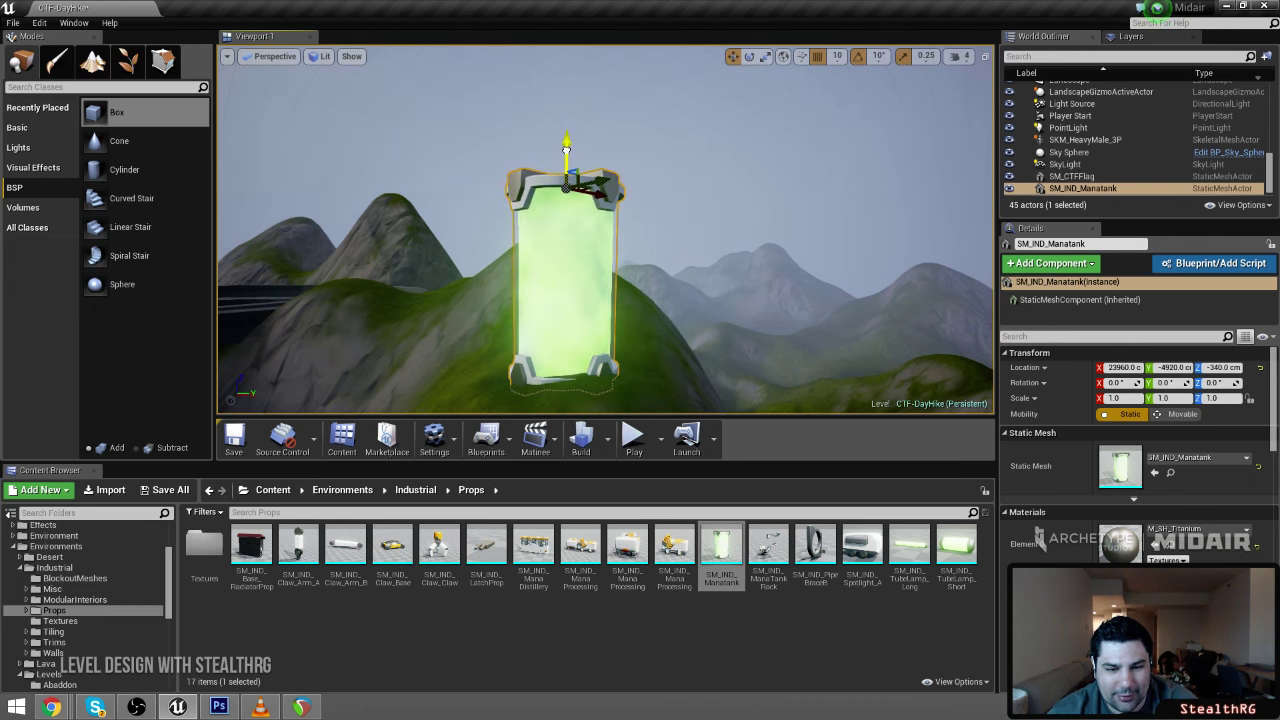
click(700, 183)
right_drag(700, 183, 690, 281)
click(717, 285)
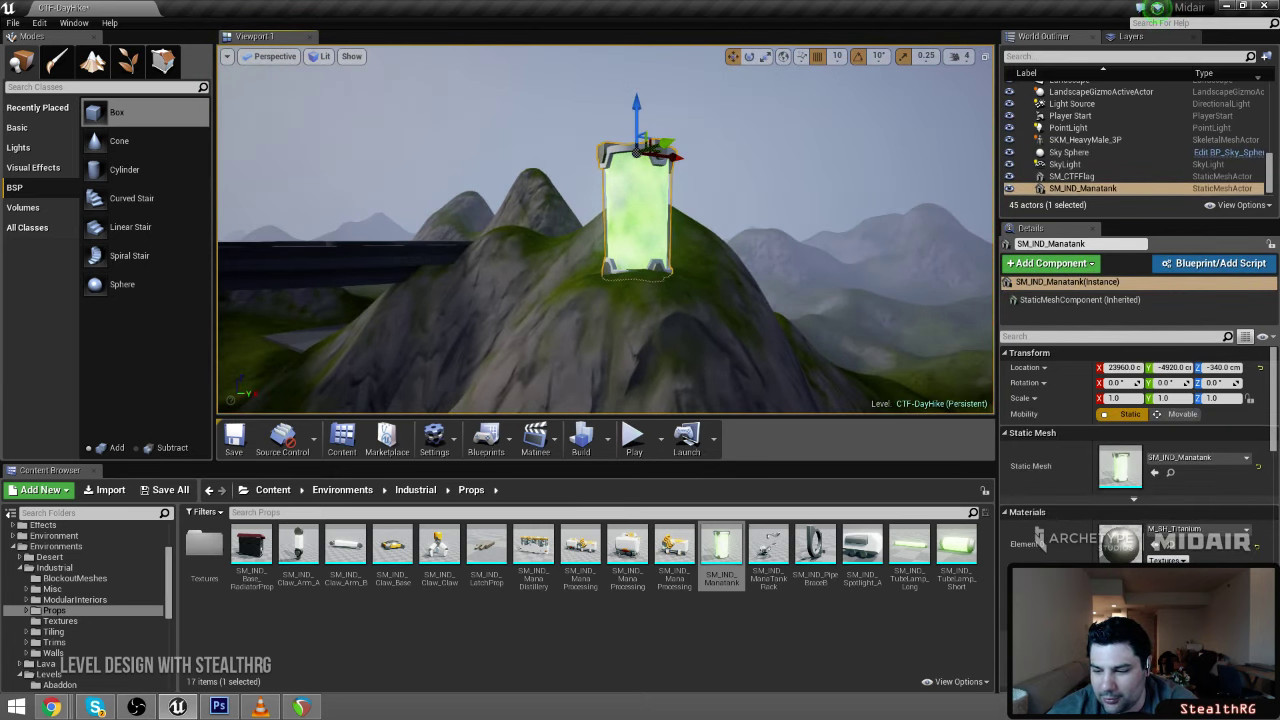
Examine from a distance how the mana tank on the peak and the box in the mountainside read against the landscape
right_drag(746, 246, 743, 272)
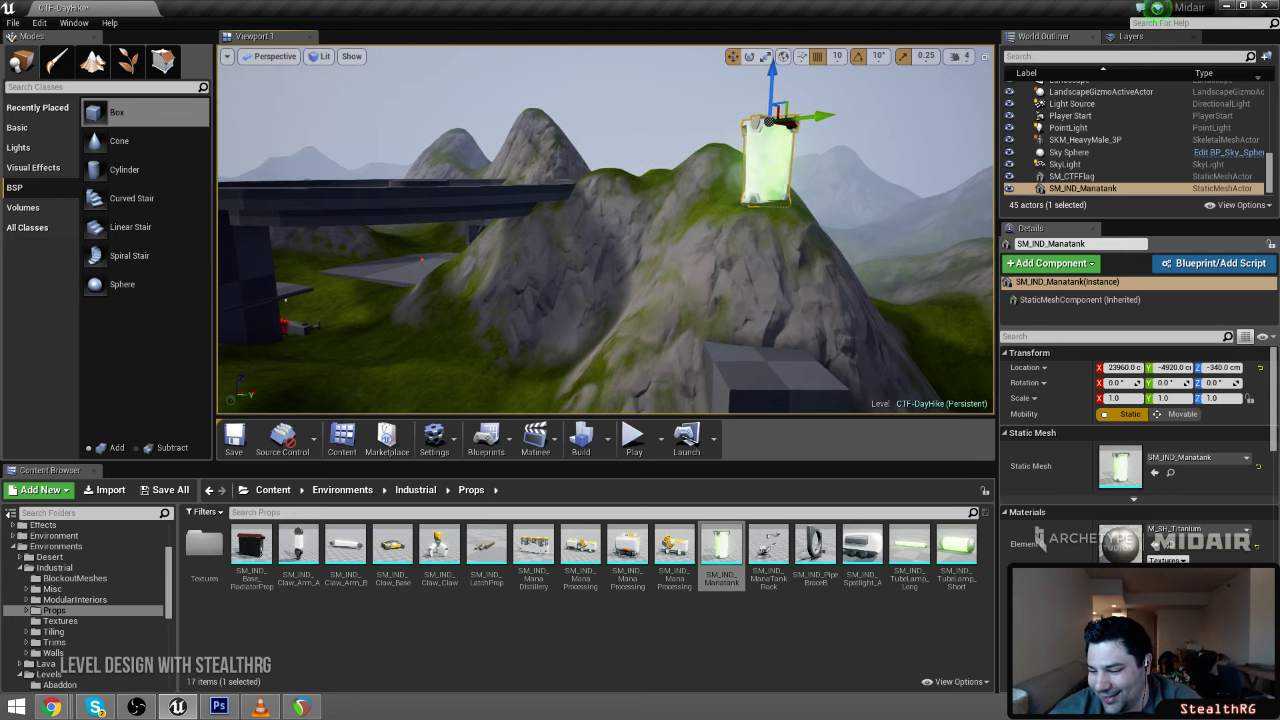
key(w)
mouse_move(685, 230)
right_down()
mouse_move(680, 294)
mouse_move(680, 248)
mouse_move(700, 225)
right_up()
key(s)
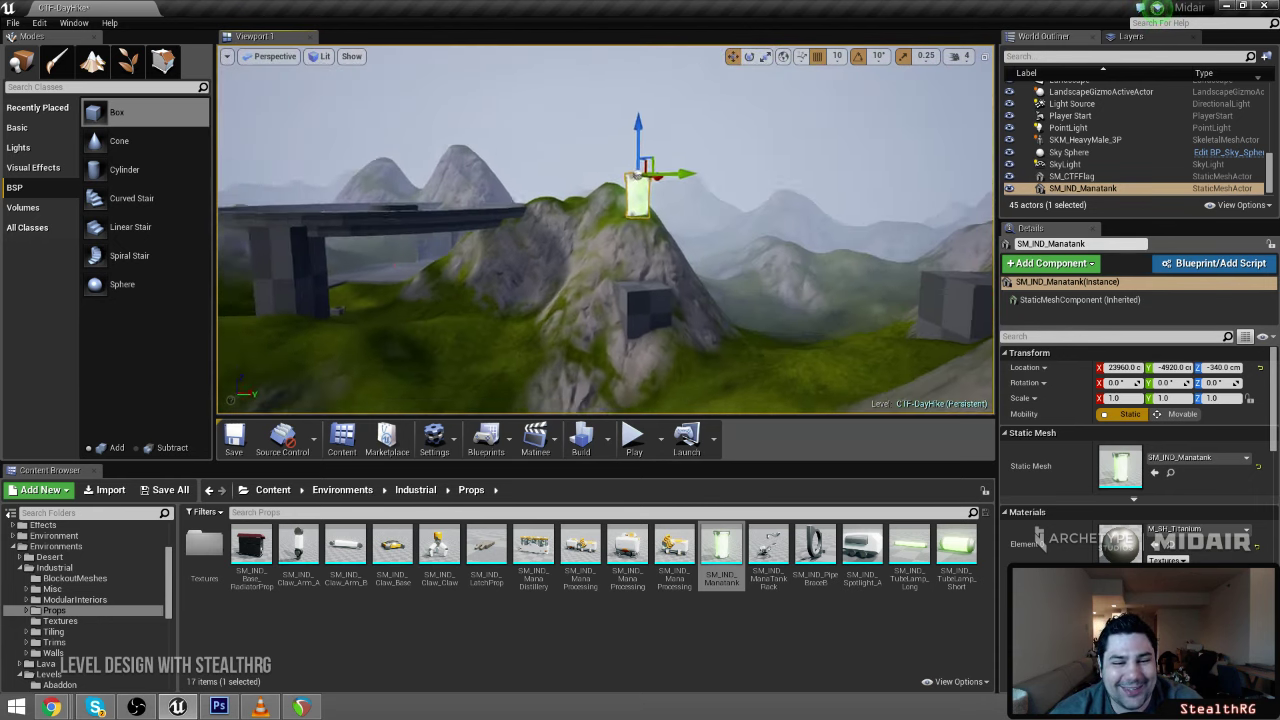
key(w)
right_drag(749, 189, 710, 270)
click(749, 189)
click(638, 250)
mouse_move(638, 250)
right_down()
mouse_move(638, 222)
mouse_move(690, 275)
mouse_move(715, 235)
mouse_move(765, 230)
right_up()
key(s)
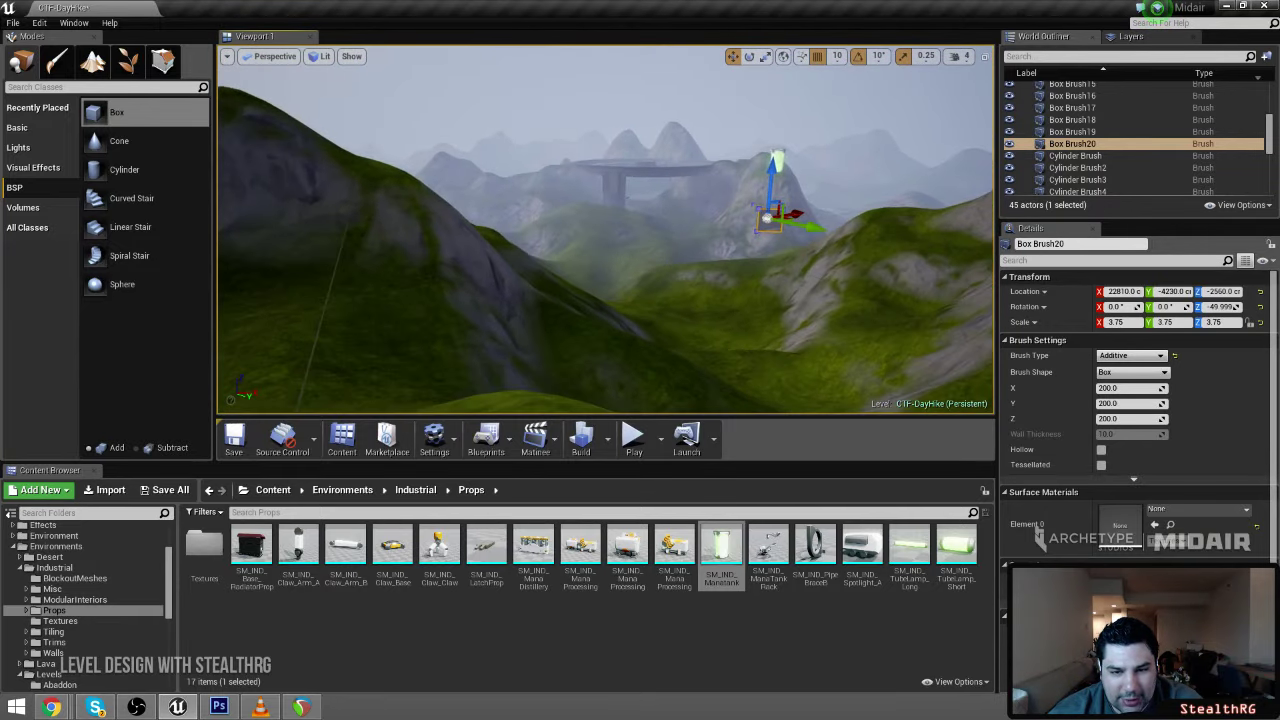
Play-test the level in full screen to check the structures from the player's view
key(alt+p)
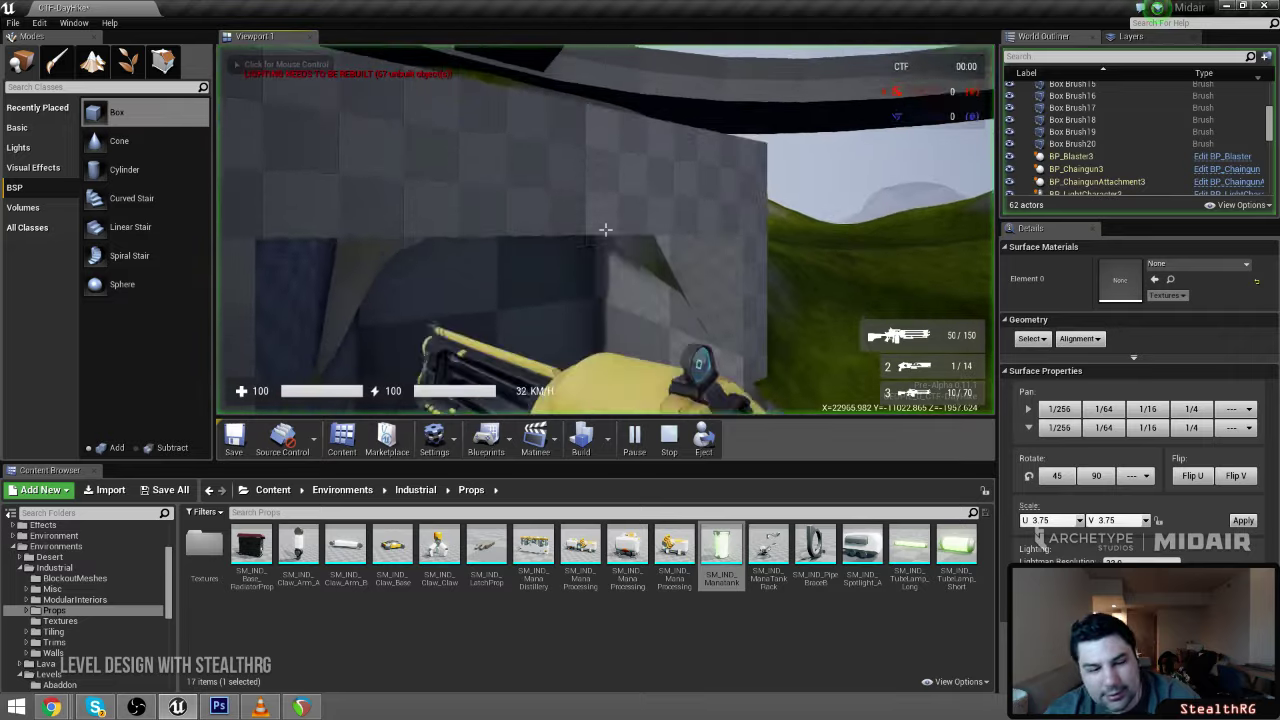
key(F11)
key(w)
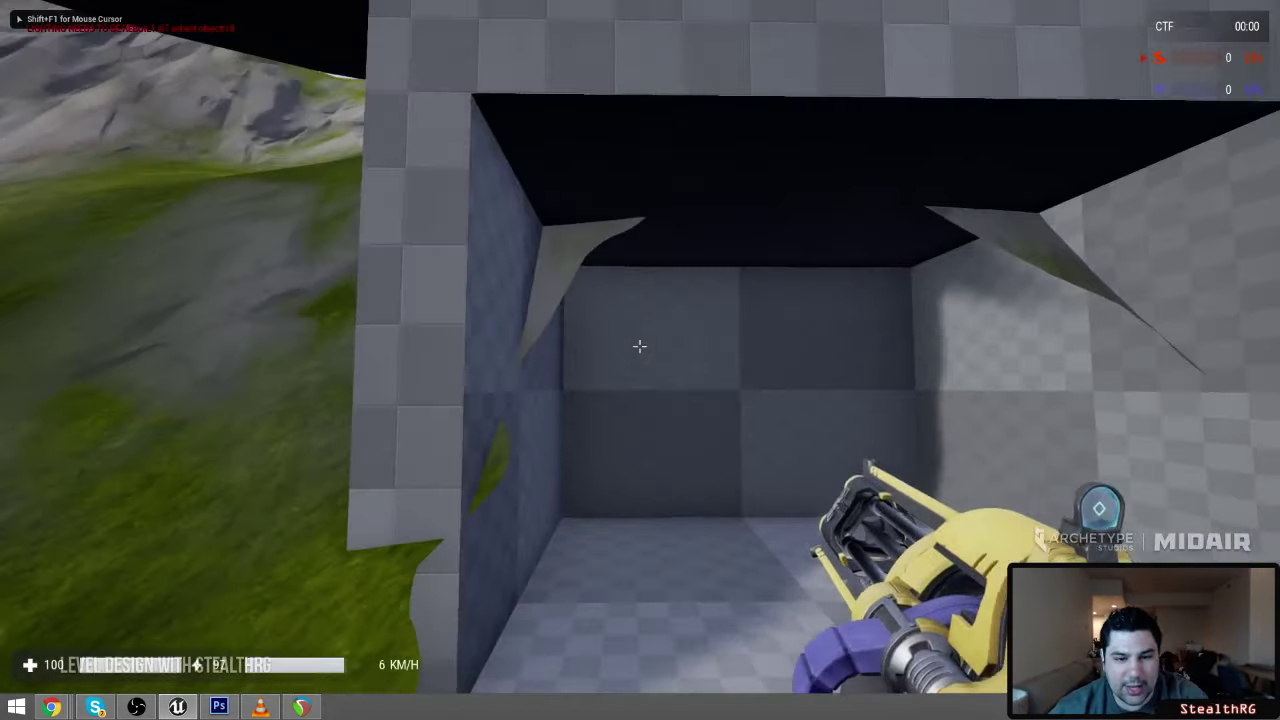
key(2)
key(s)
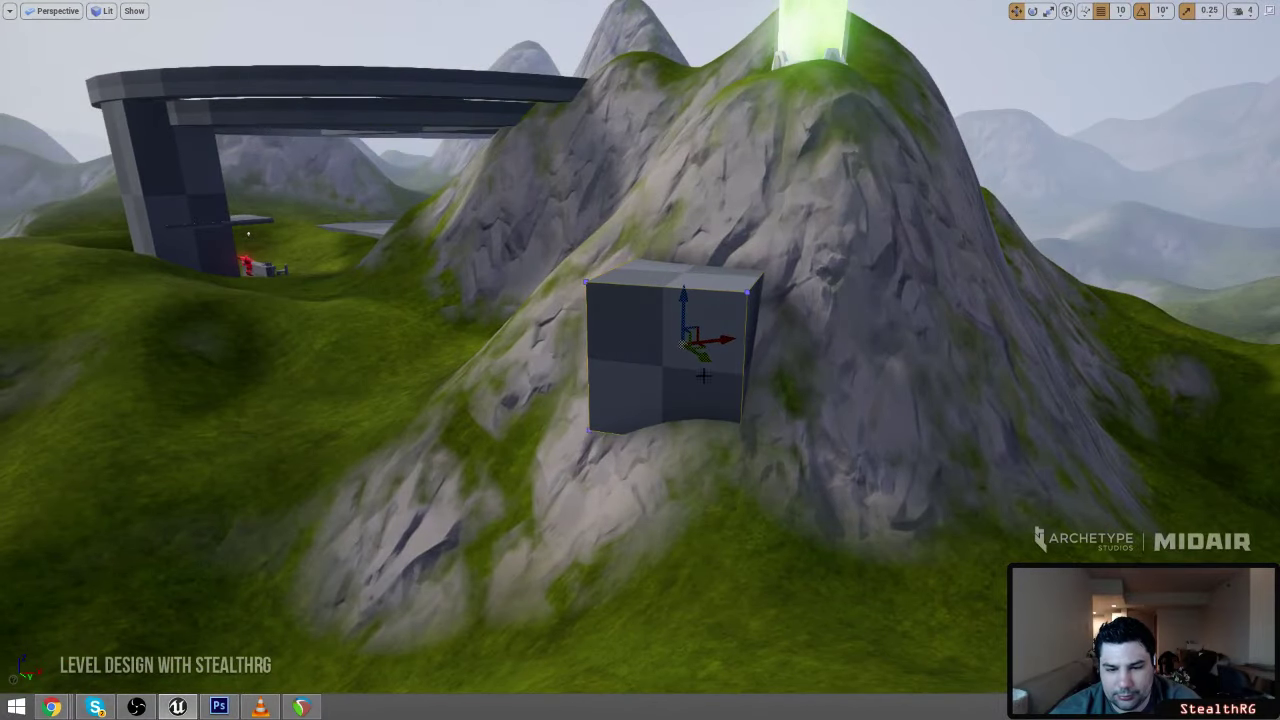
Duplicate the box brush in the mountainside and scale the copy to 5.25 in X and 3.25 in Y and Z
right_drag(704, 376, 790, 382)
right_drag(606, 338, 652, 351)
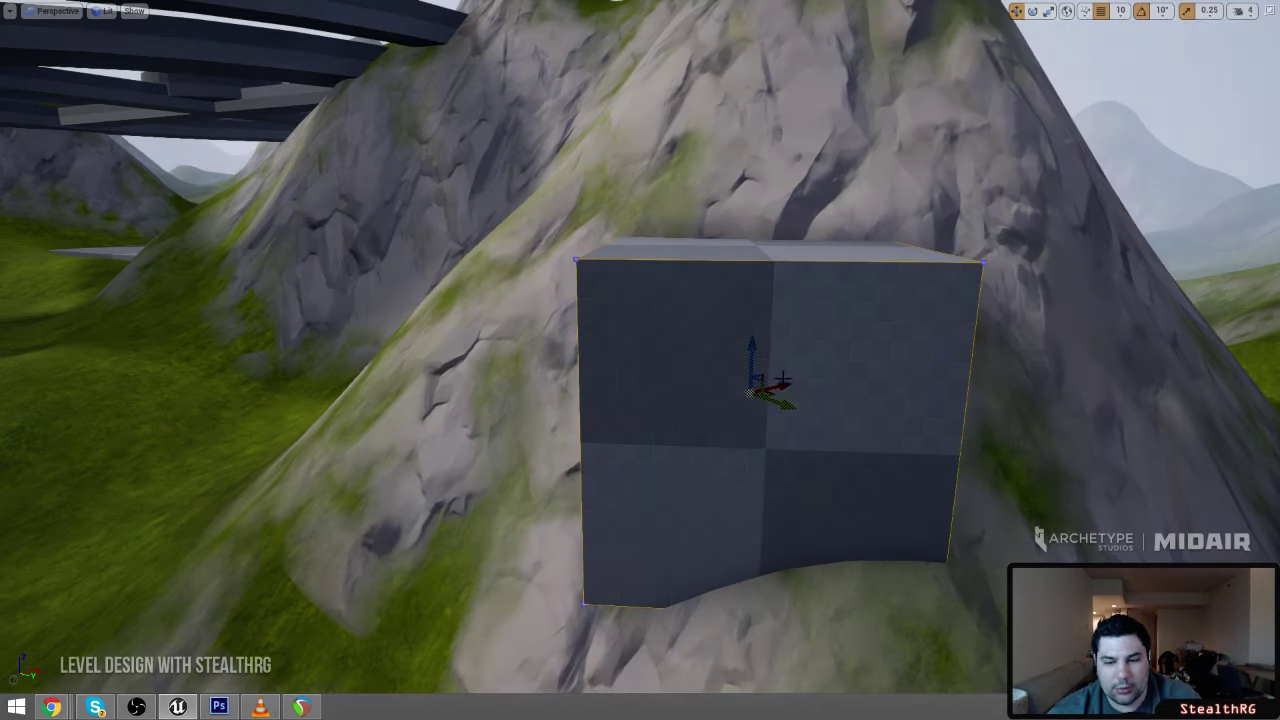
key(e)
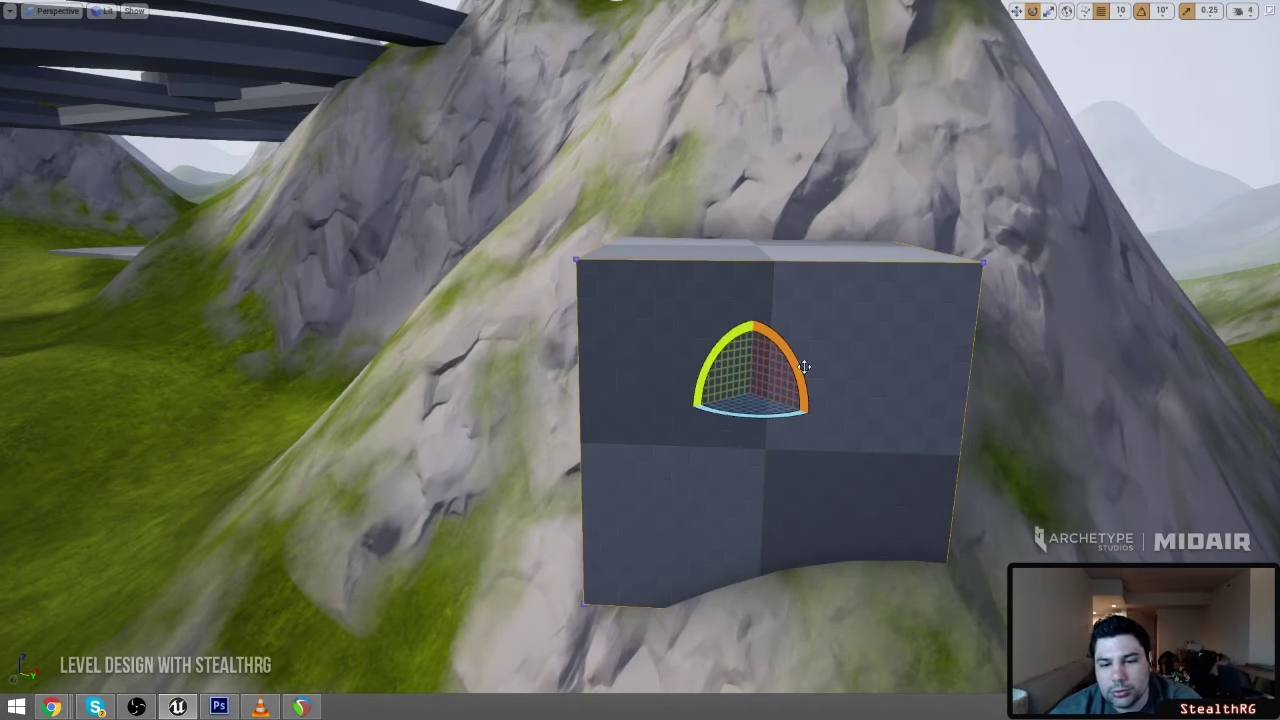
key(r)
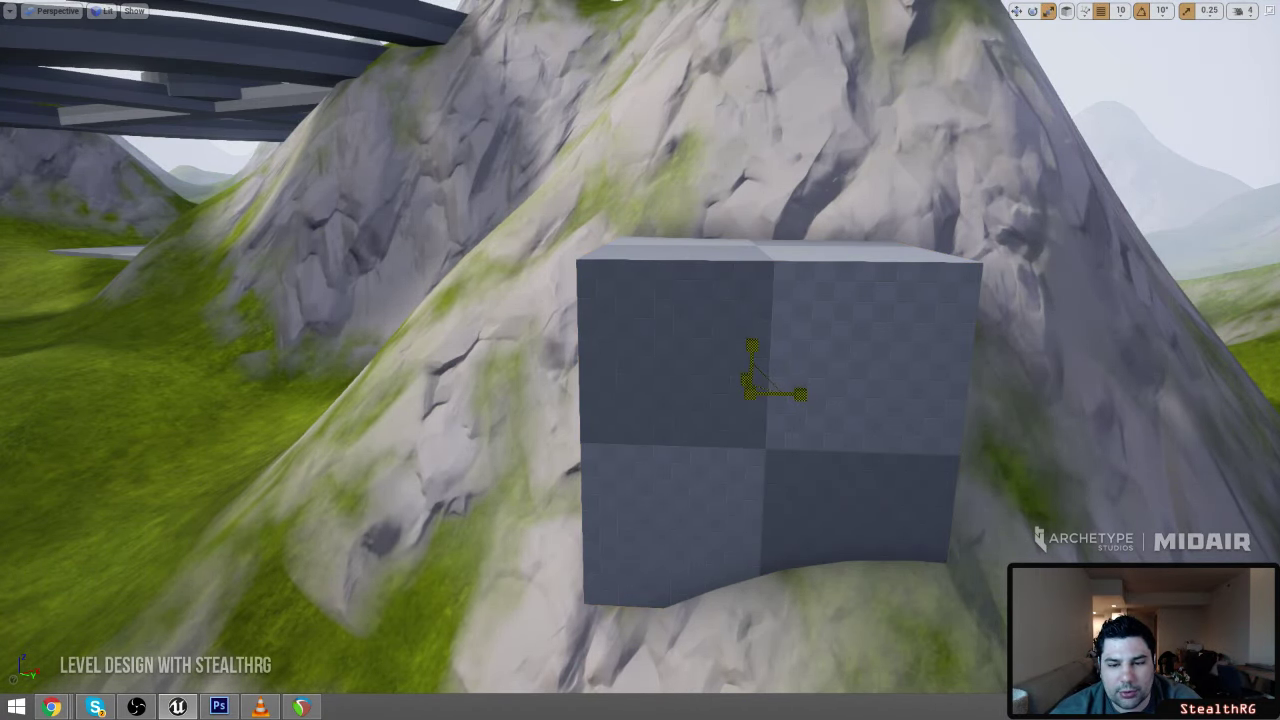
right_drag(868, 369, 742, 384)
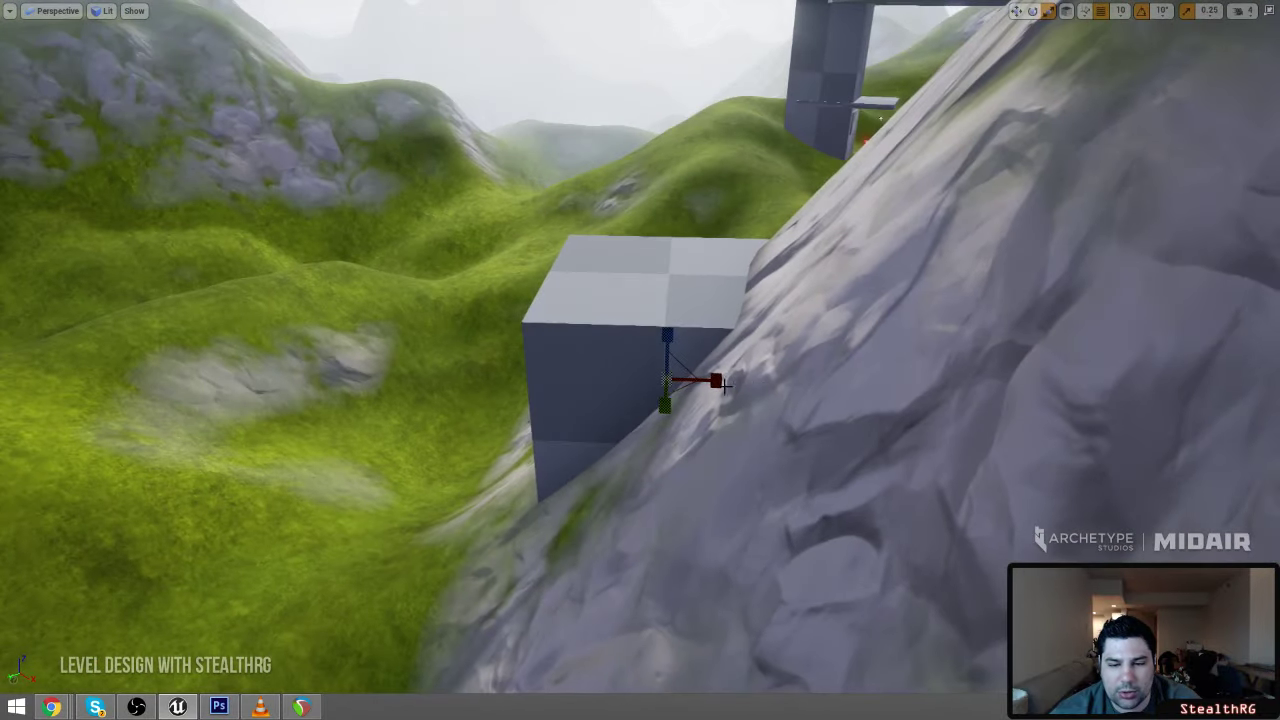
drag(715, 383, 723, 369)
right_drag(723, 369, 880, 376)
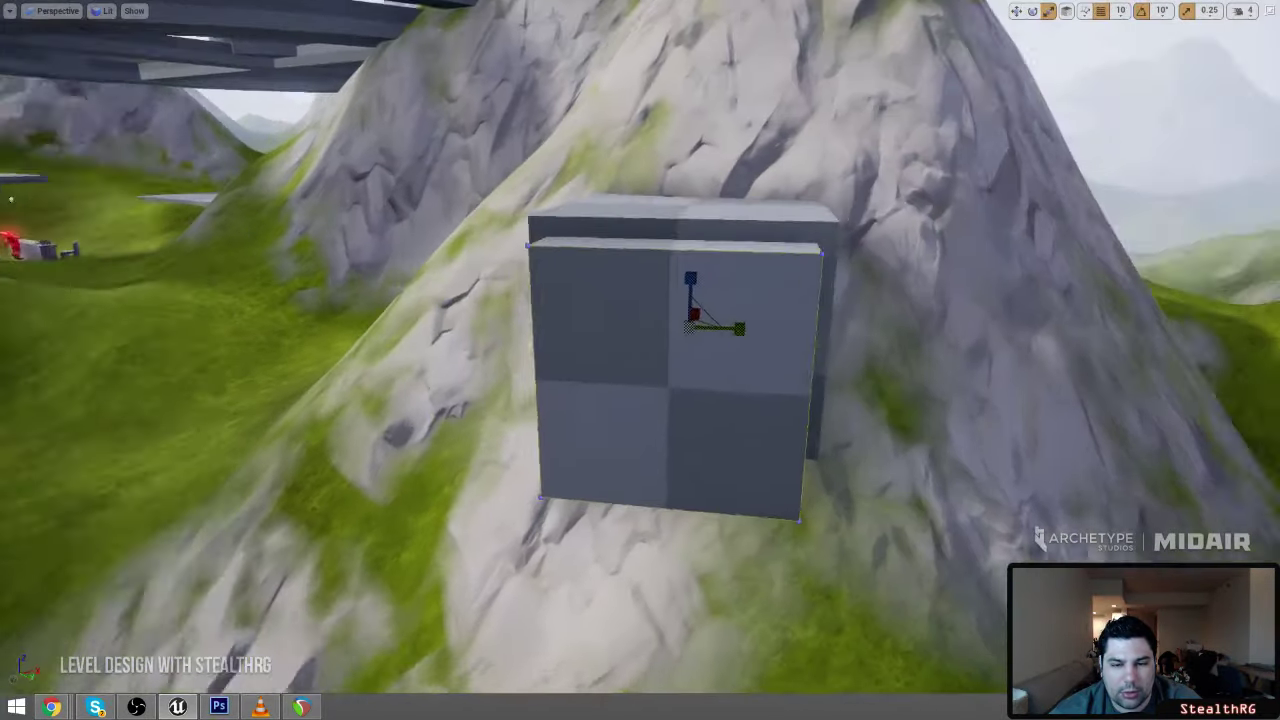
right_drag(686, 309, 740, 296)
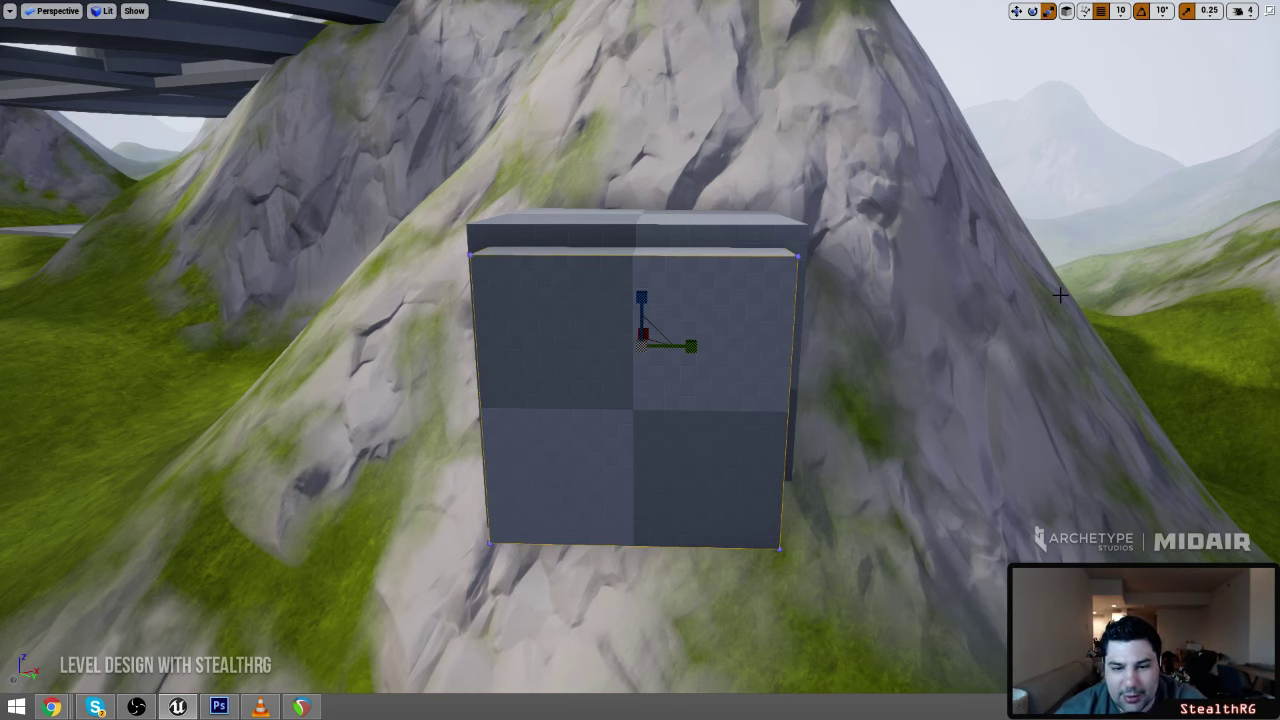
right_drag(974, 258, 1003, 246)
Set the duplicated box brush's type to Subtractive to cut an opening through the box
key(F11)
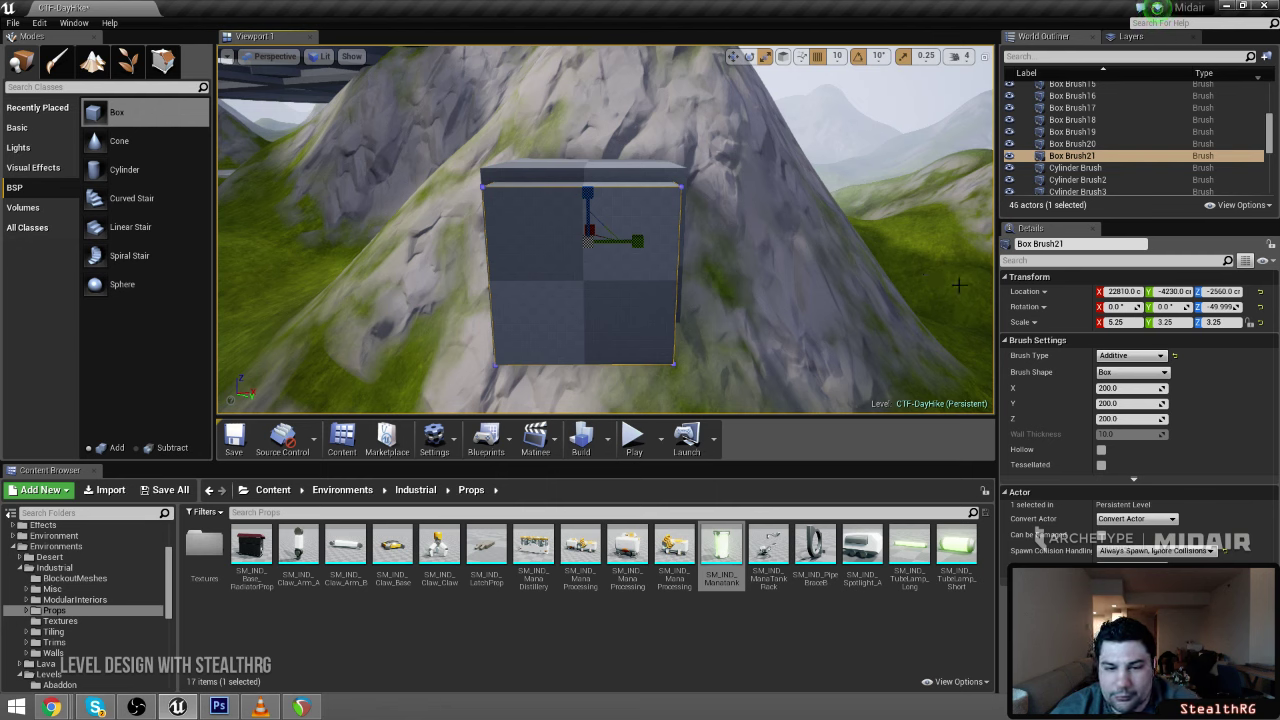
click(1130, 355)
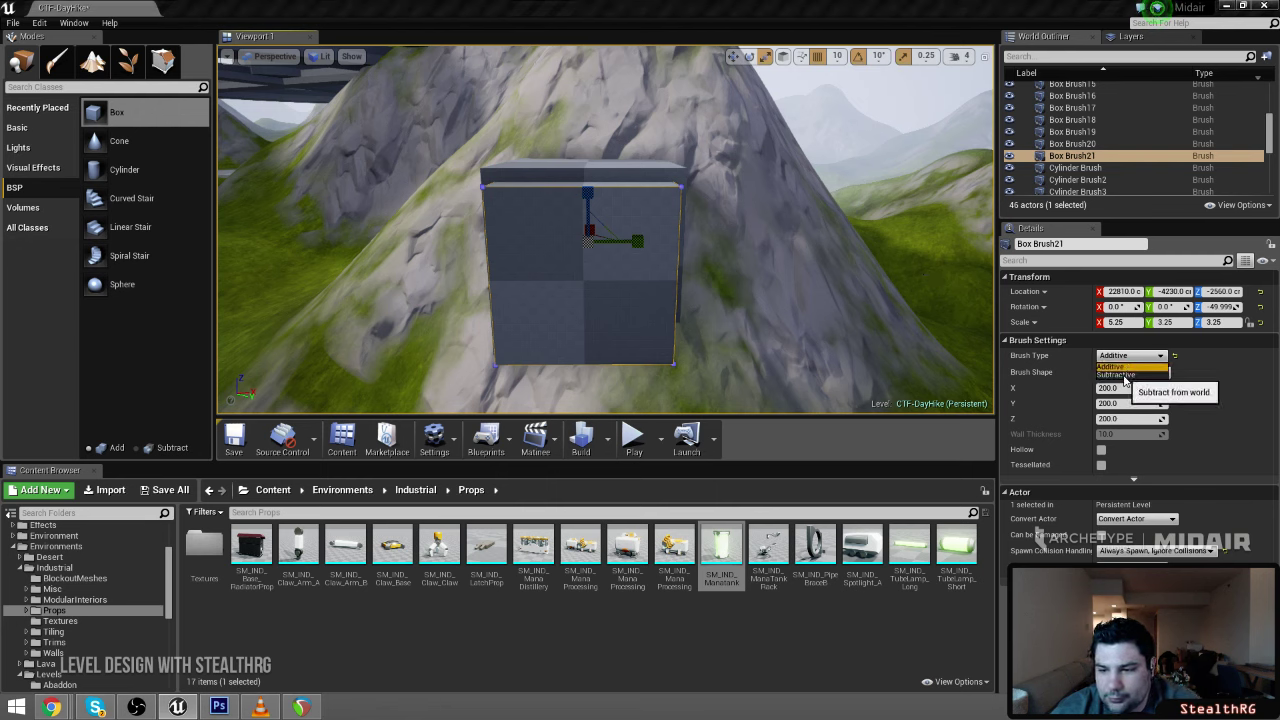
click(1125, 376)
key(w)
mouse_move(597, 322)
right_down()
mouse_move(545, 348)
mouse_move(575, 360)
right_up()
key(s)
right_drag(617, 289, 600, 278)
key(w)
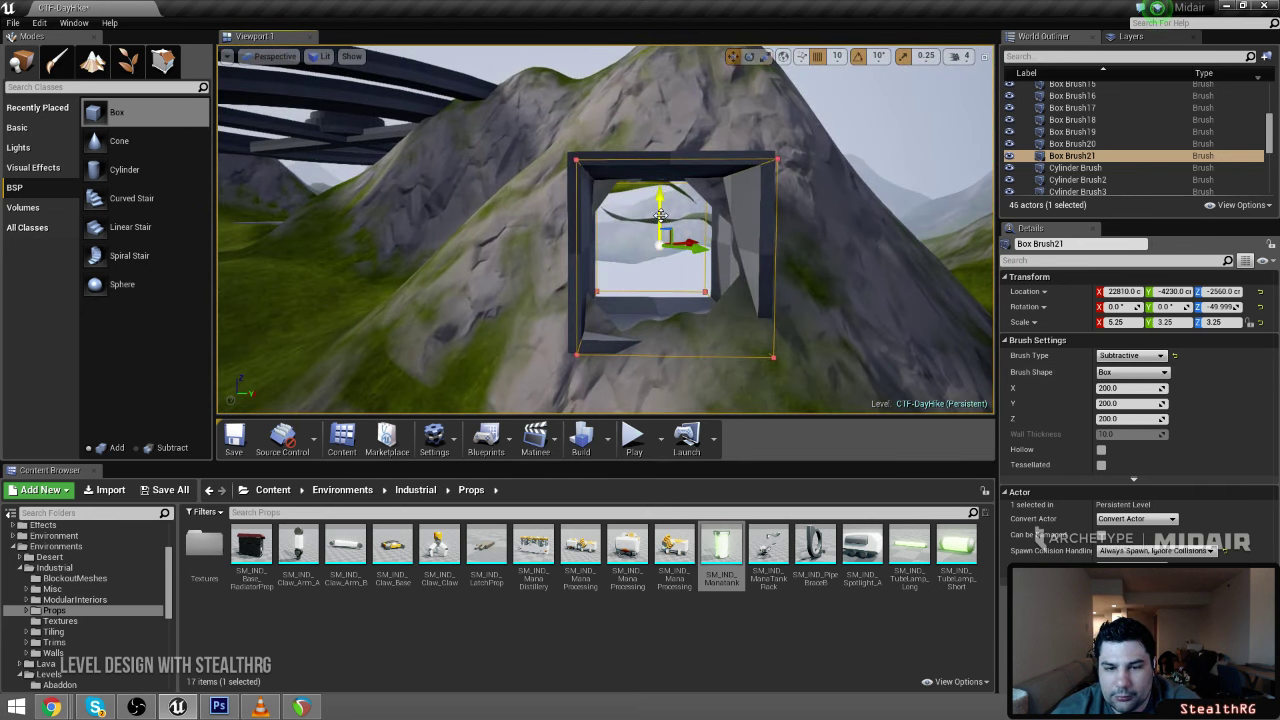
Reduce the subtractive brush's Z scale to 2.75 and raise it to Z -2500
key(space)
key(space)
drag(660, 196, 660, 185)
key(space)
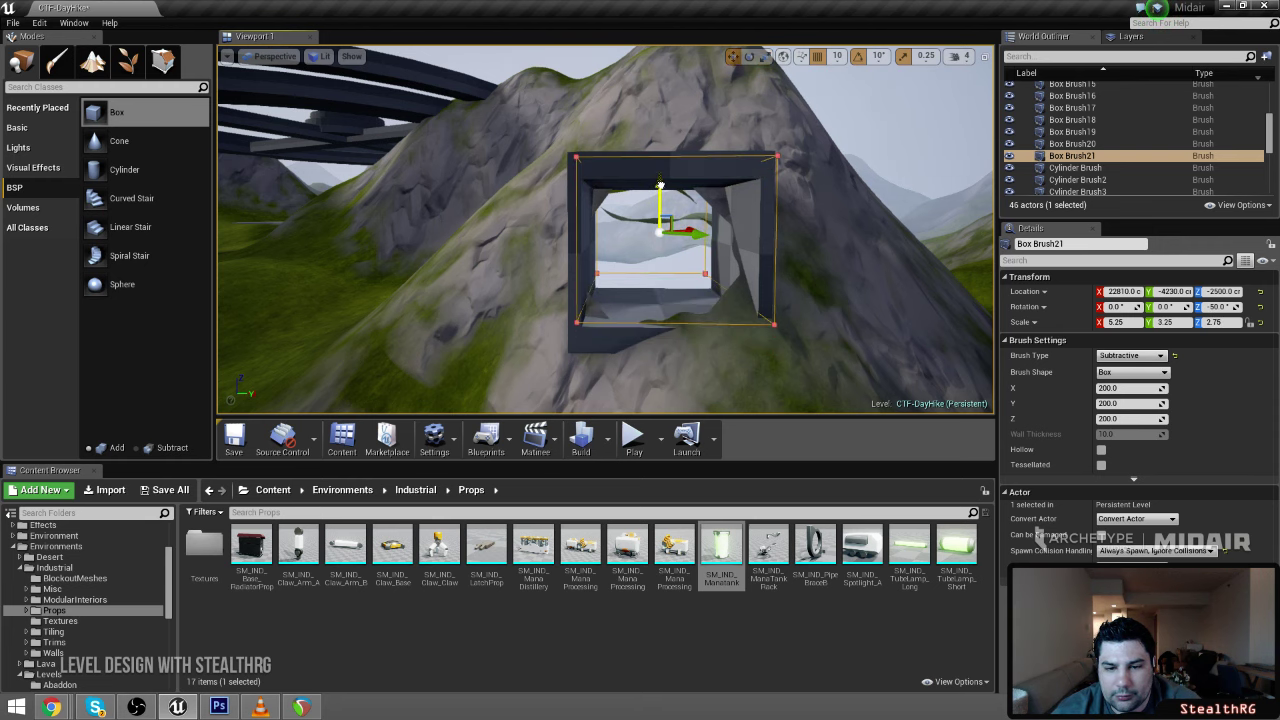
Select the outer box brush together with its subtractive copy and scale both at once
key(s)
mouse_move(688, 232)
right_down()
mouse_move(660, 234)
mouse_move(694, 250)
right_up()
key(s)
key(w)
key(d)
ctrl+click(665, 225)
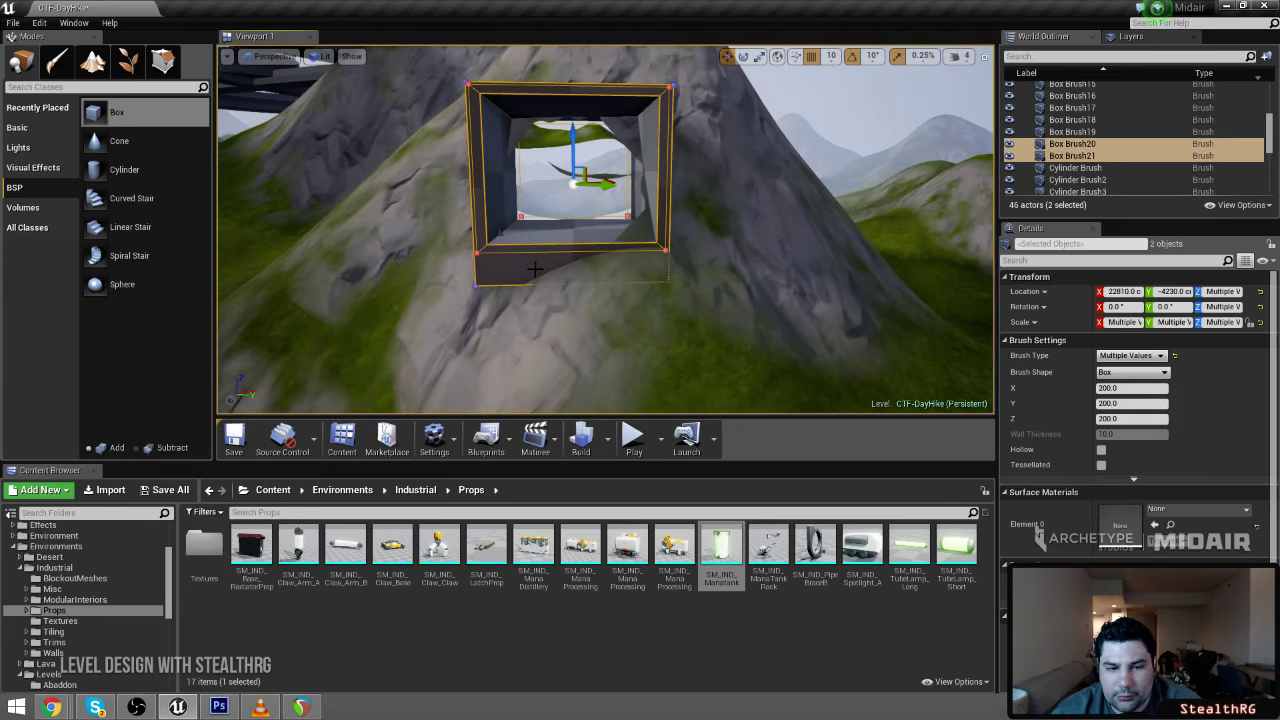
key(space)
key(space)
drag(574, 184, 571, 186)
Examine the hollowed box in the mountain from far away, together with the mana tank and the ring structure
key(s)
mouse_move(571, 186)
right_down()
mouse_move(560, 190)
mouse_move(590, 190)
mouse_move(575, 188)
mouse_move(590, 178)
mouse_move(578, 186)
mouse_move(598, 188)
mouse_move(578, 186)
mouse_move(580, 224)
mouse_move(584, 200)
right_up()
key(w)
key(s)
key(s)
key(w)
key(s)
click(595, 190)
key(s)
key(s)
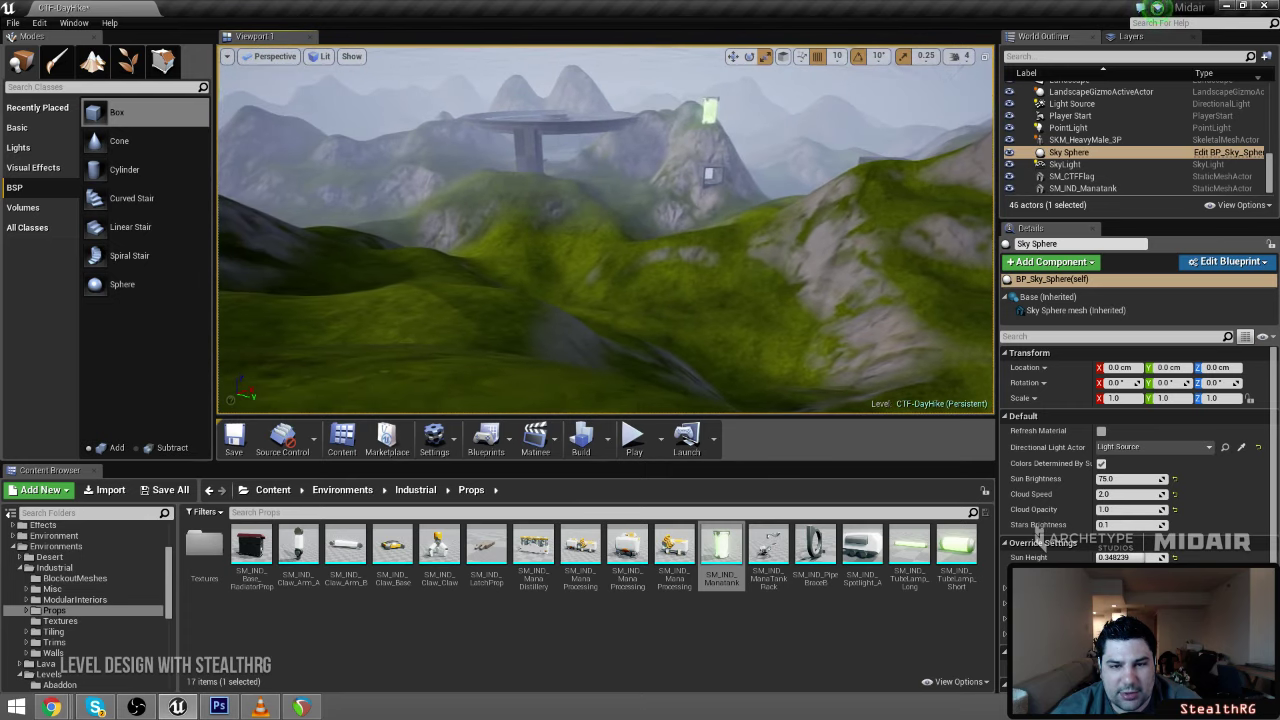
Start a full-screen play test with the second weapon and travel from the hollowed box to the counter beneath the ring structure
key(alt+p)
key(w)
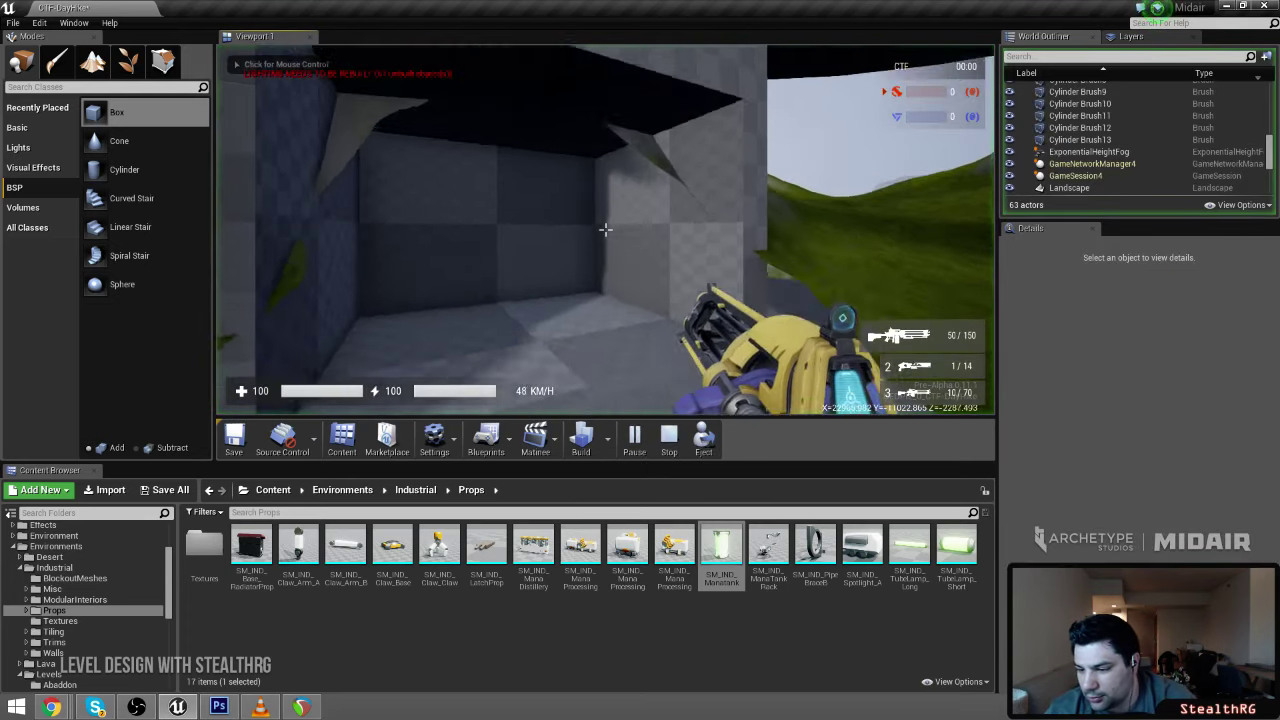
key(2)
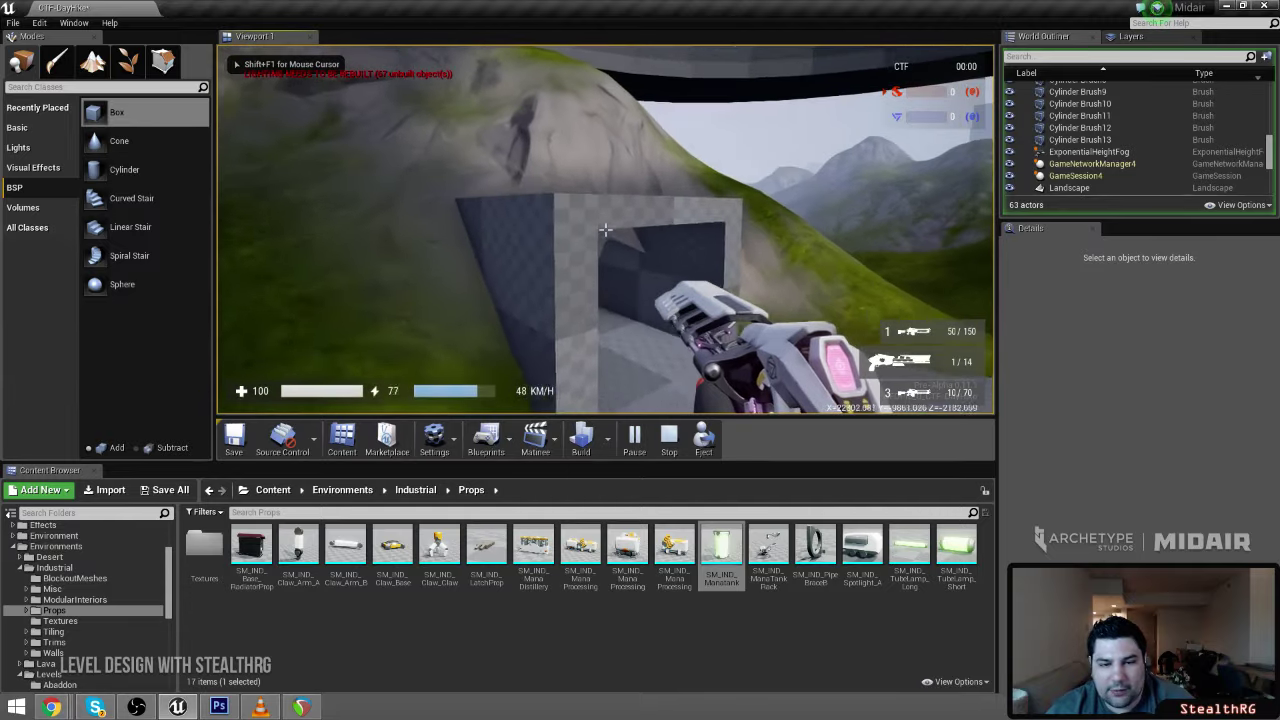
key(F11)
click(640, 346)
key(w)
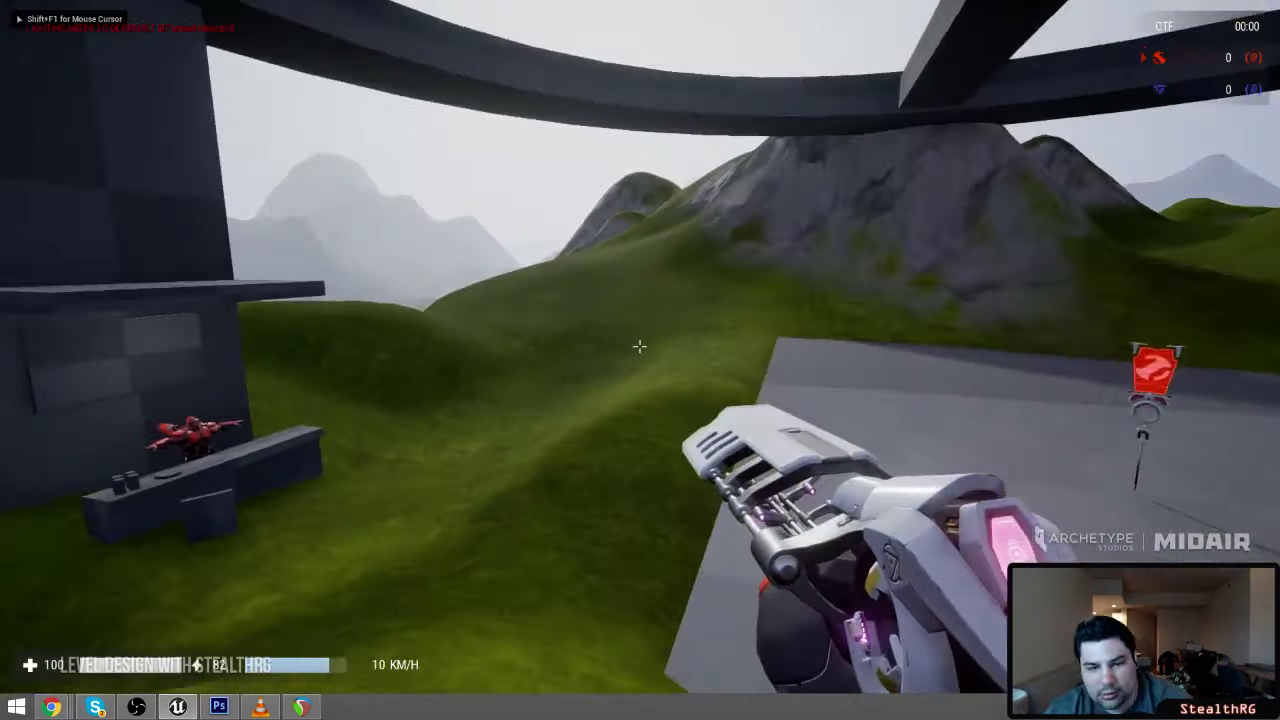
key(w)
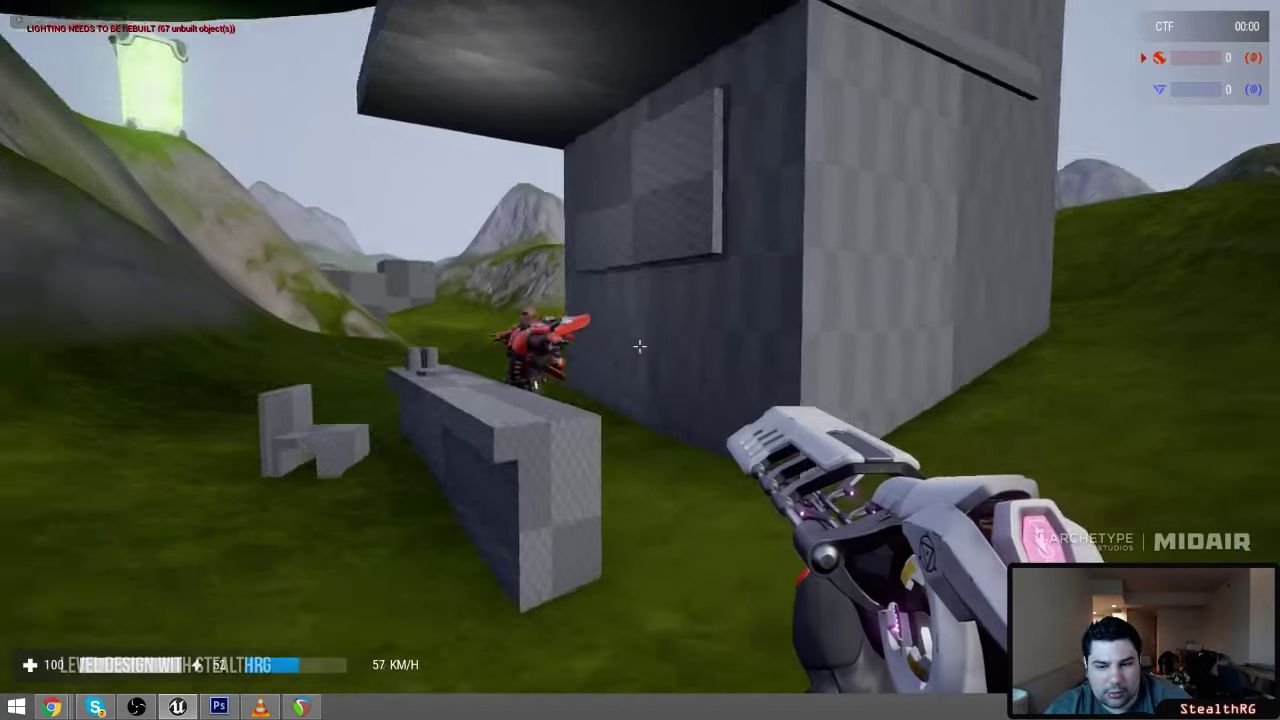
Examine the counter, chair, heavy character, wall panel and canopy light at the base of the ring's pillar from several angles
key(a)
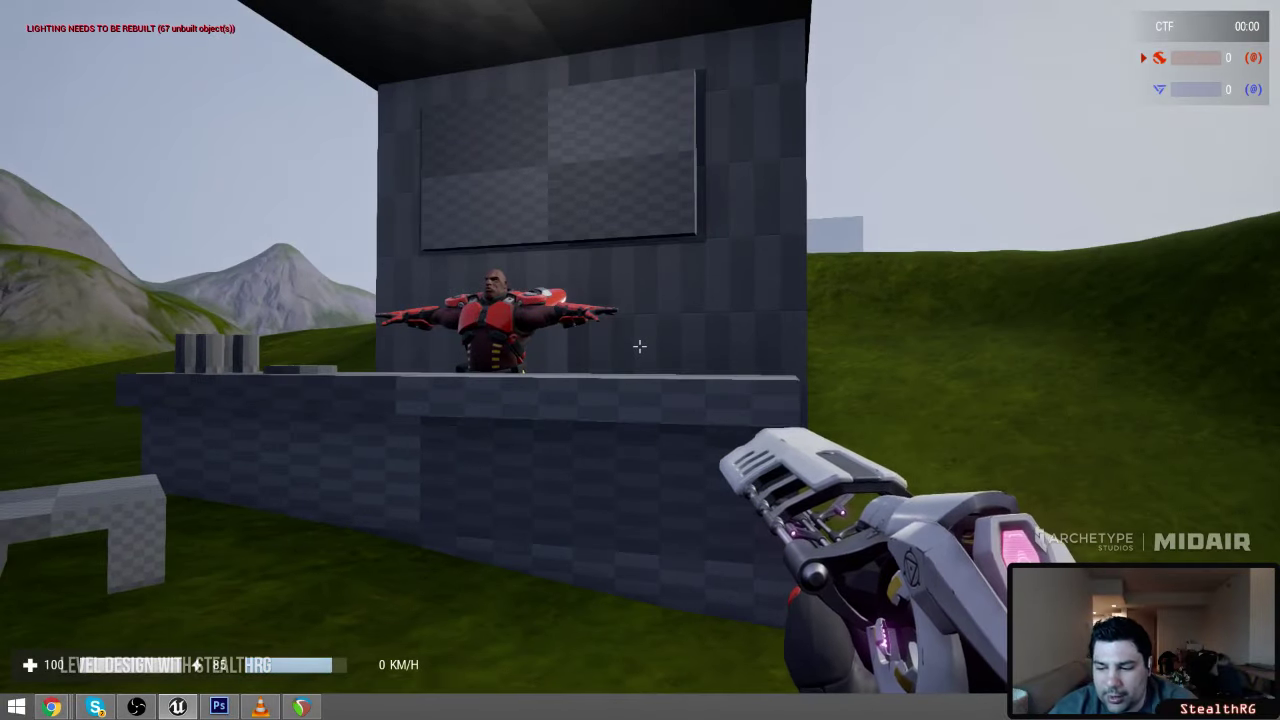
key(s)
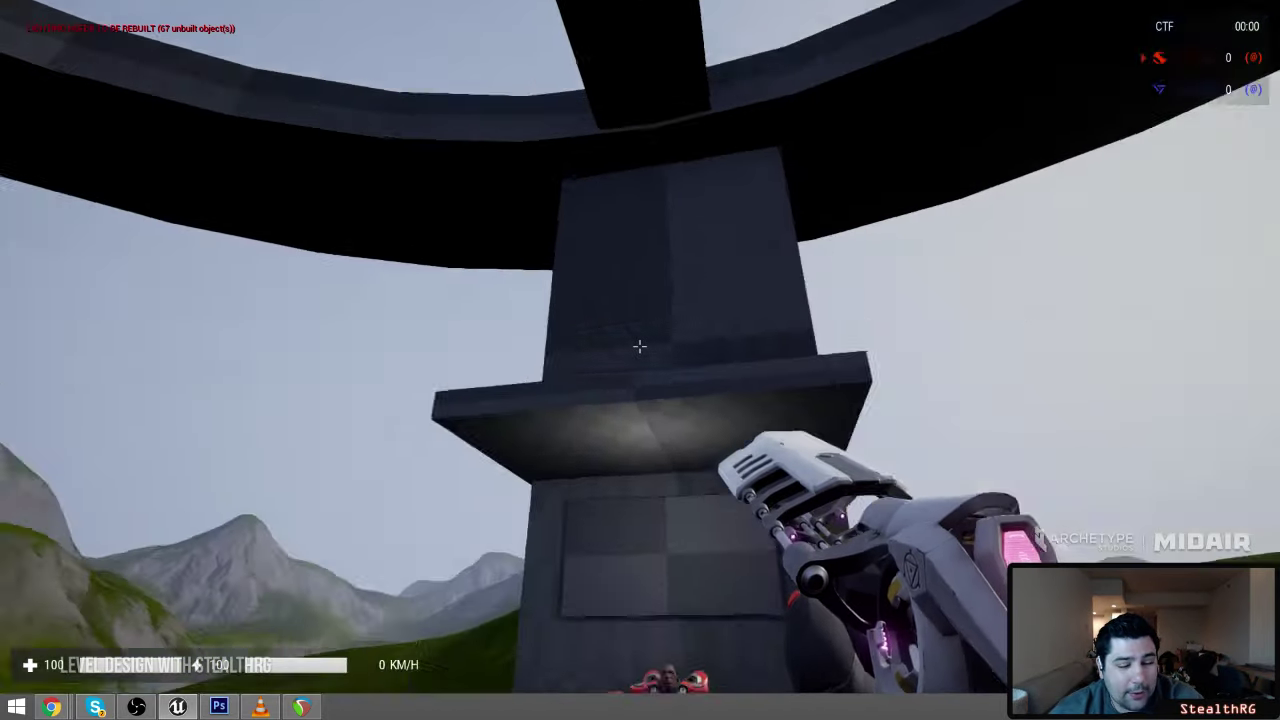
key(a)
click(640, 346)
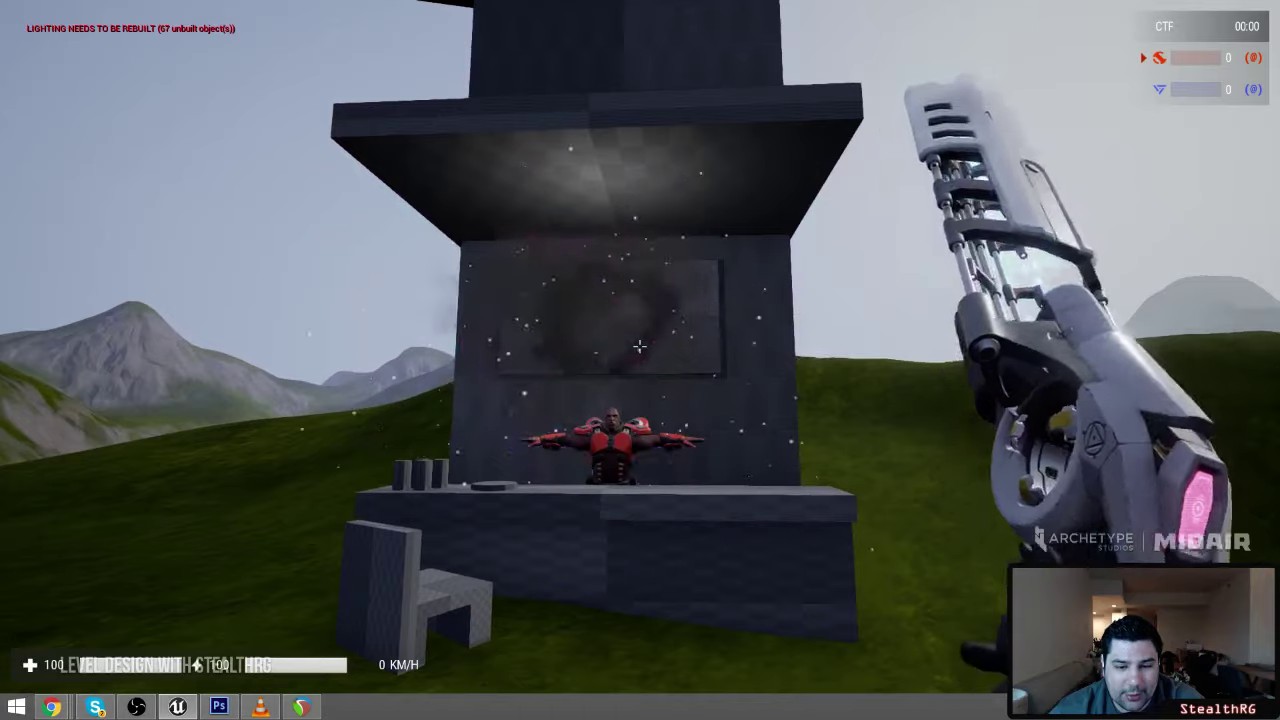
click(640, 346)
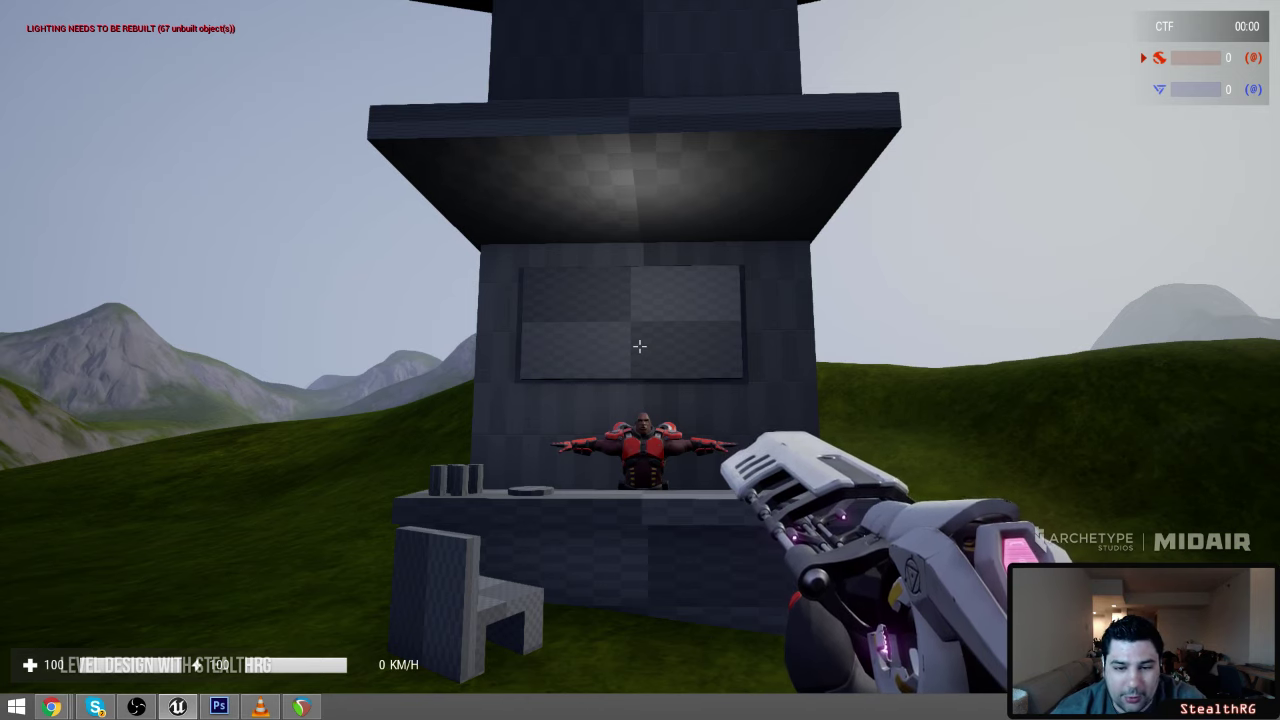
key(a)
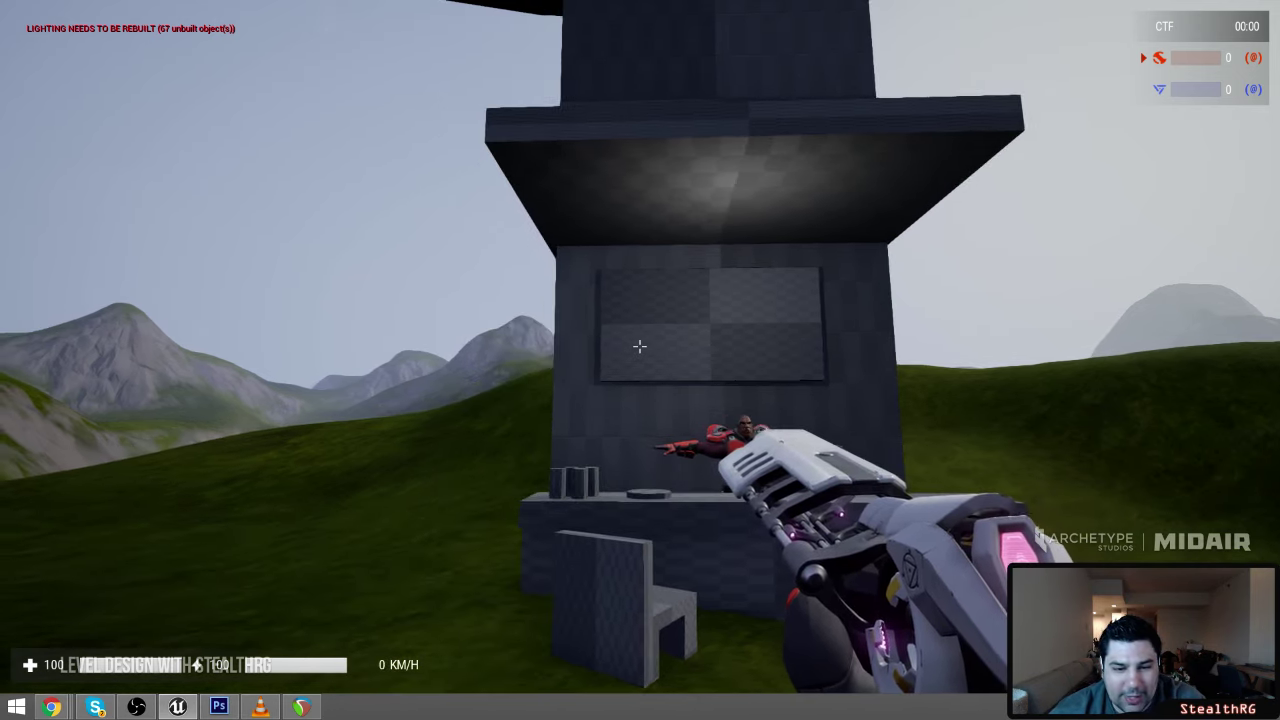
key(d)
key(d)
key(s)
key(a)
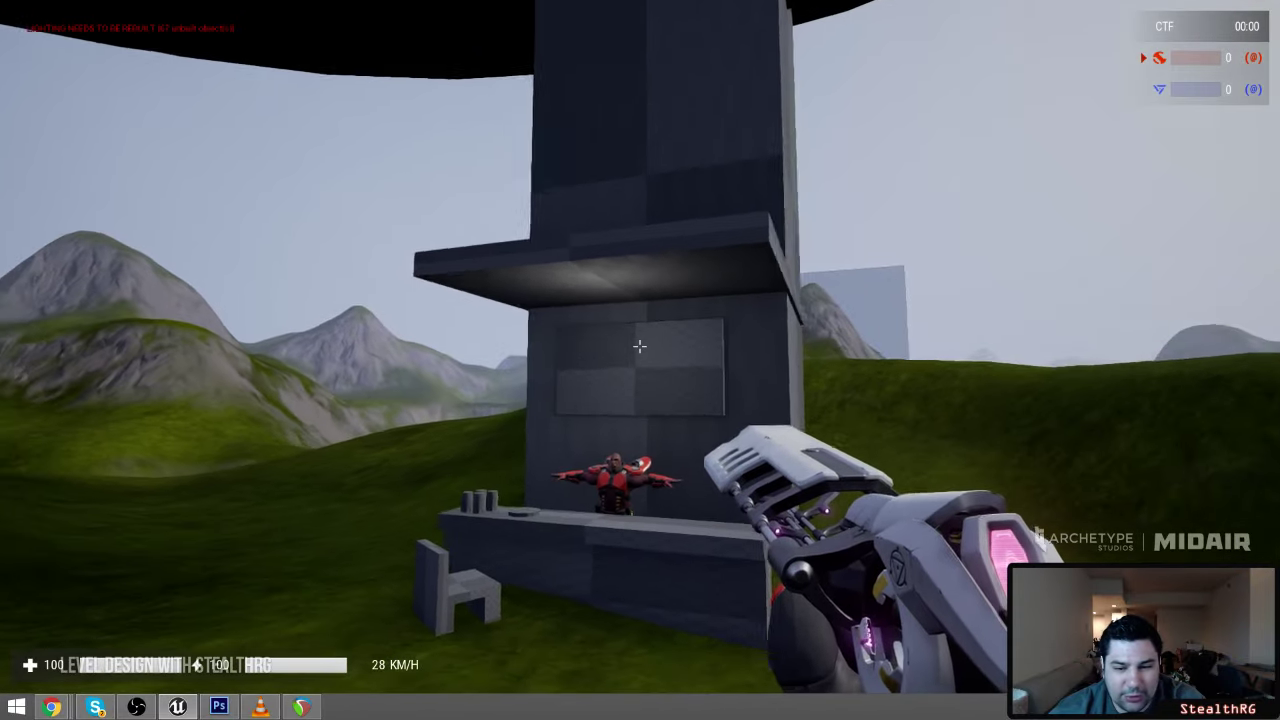
key(w)
key(a)
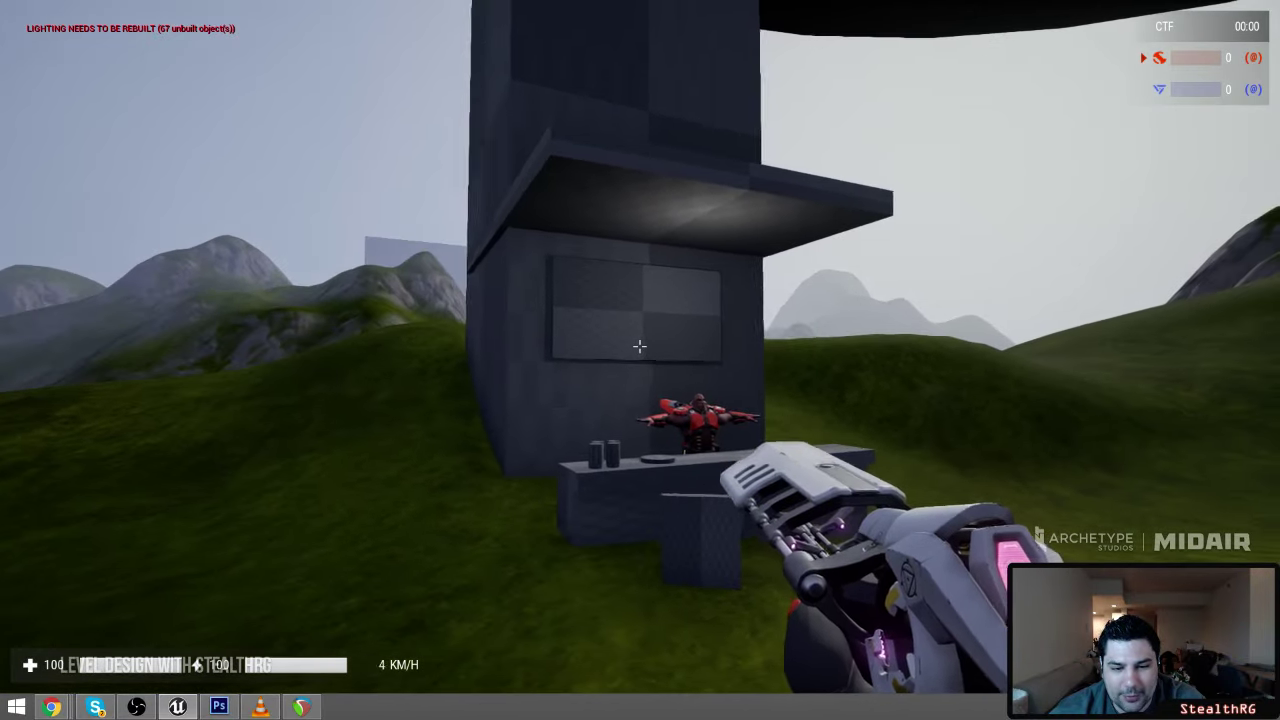
Jet over the mountain beneath the mana tank into the hollowed box and inspect its interior and the view out
key(s)
key(w)
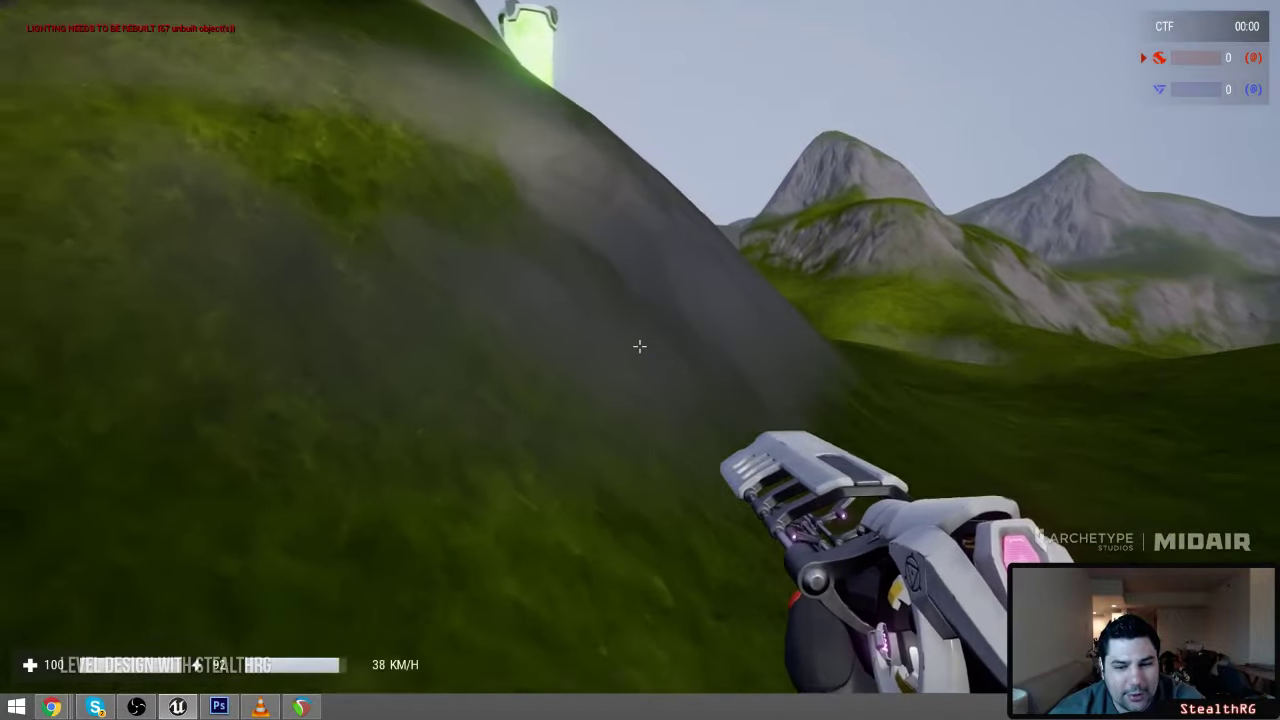
right_click(640, 346)
key(w)
right_click(640, 346)
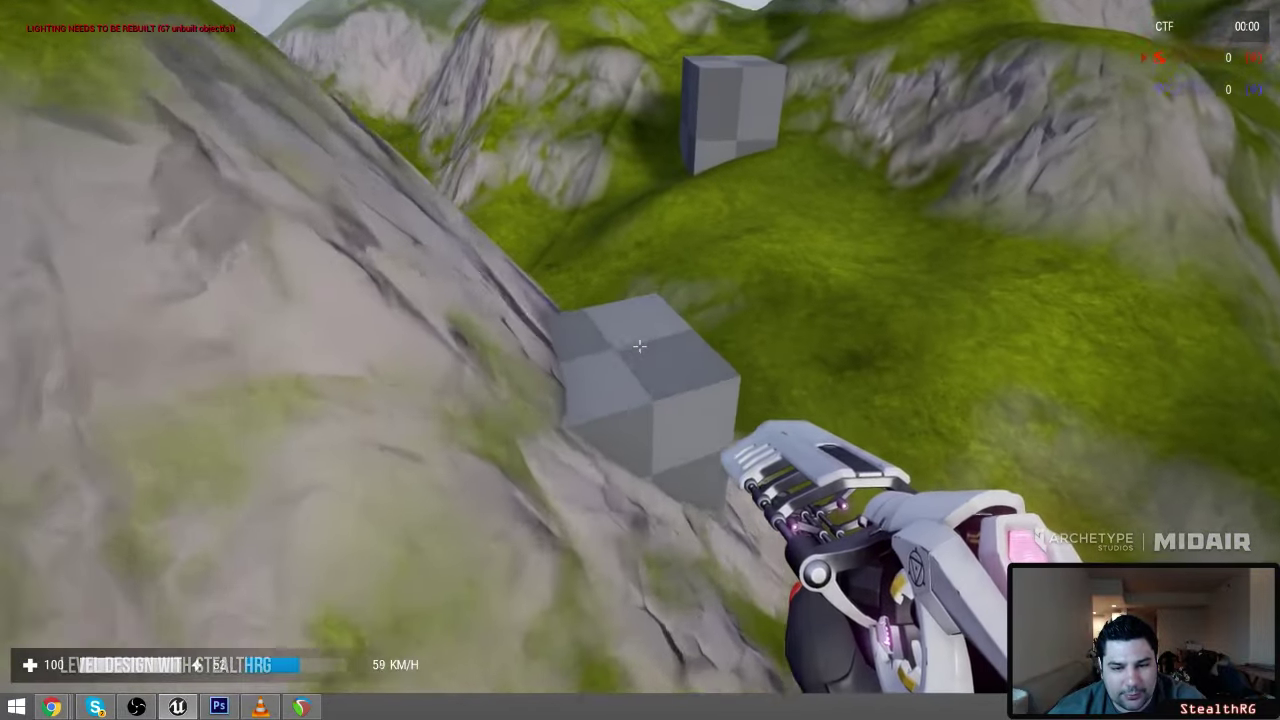
key(w)
right_click(640, 346)
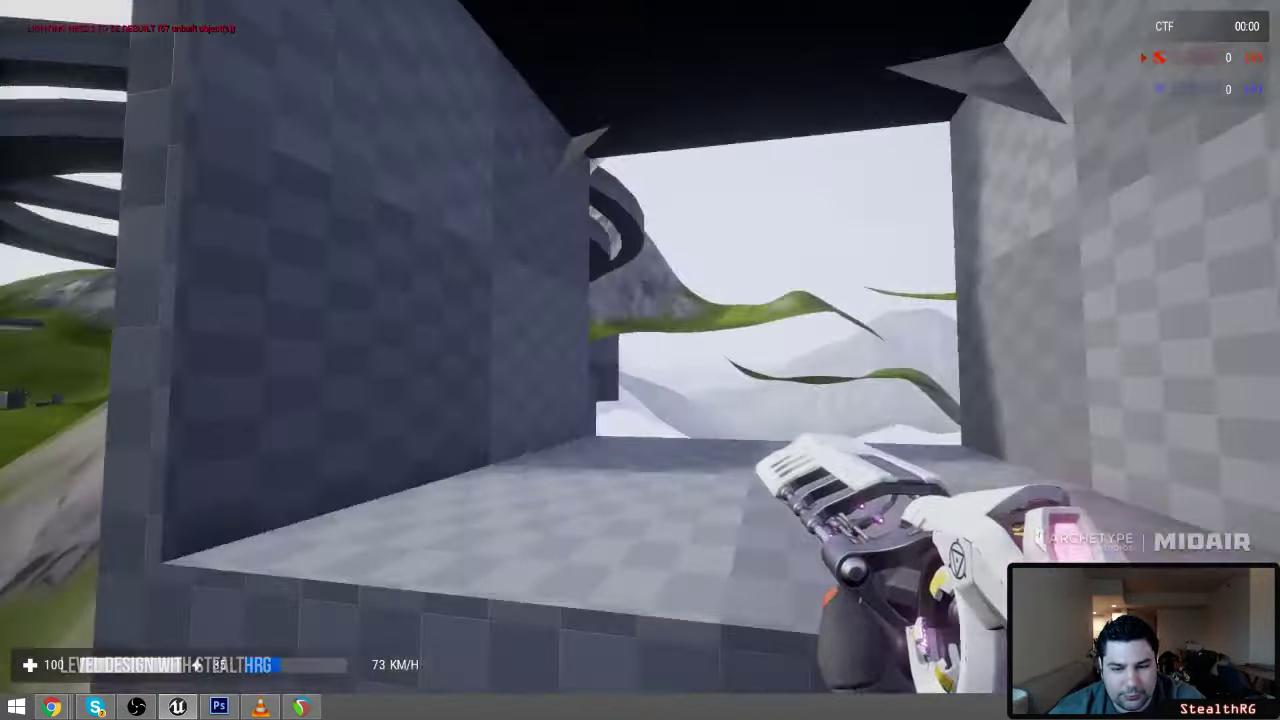
key(w)
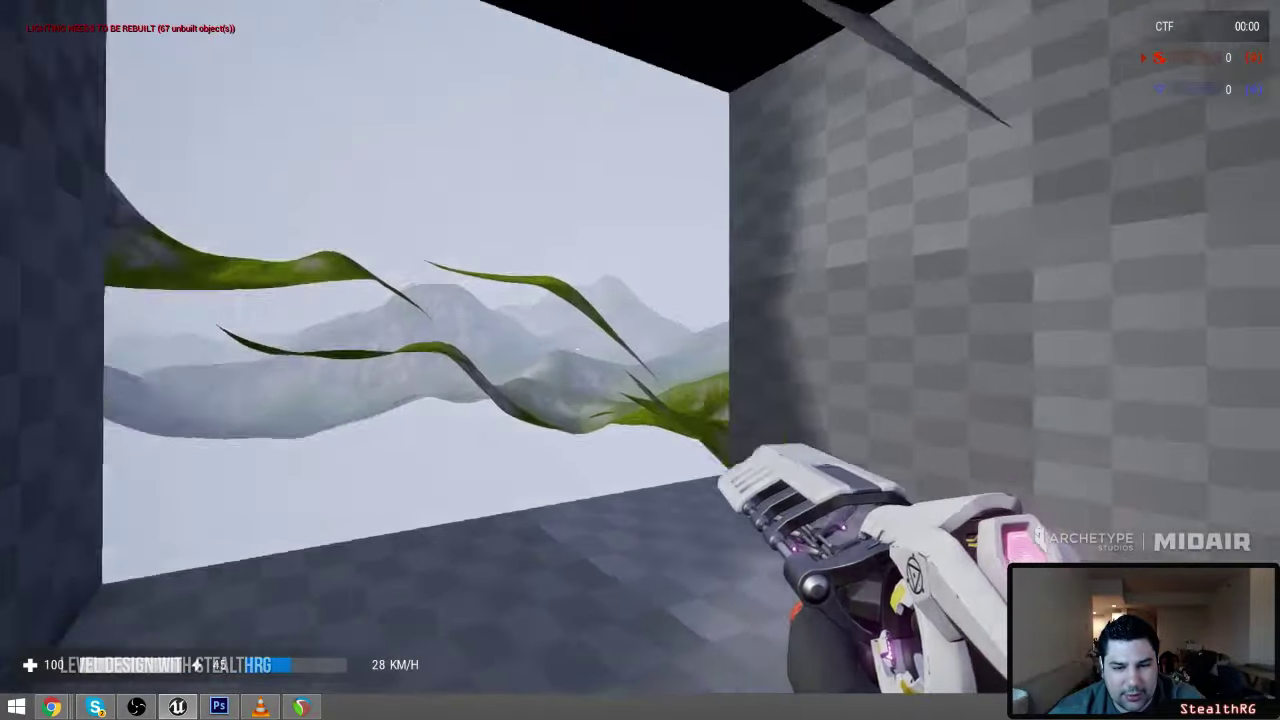
key(d)
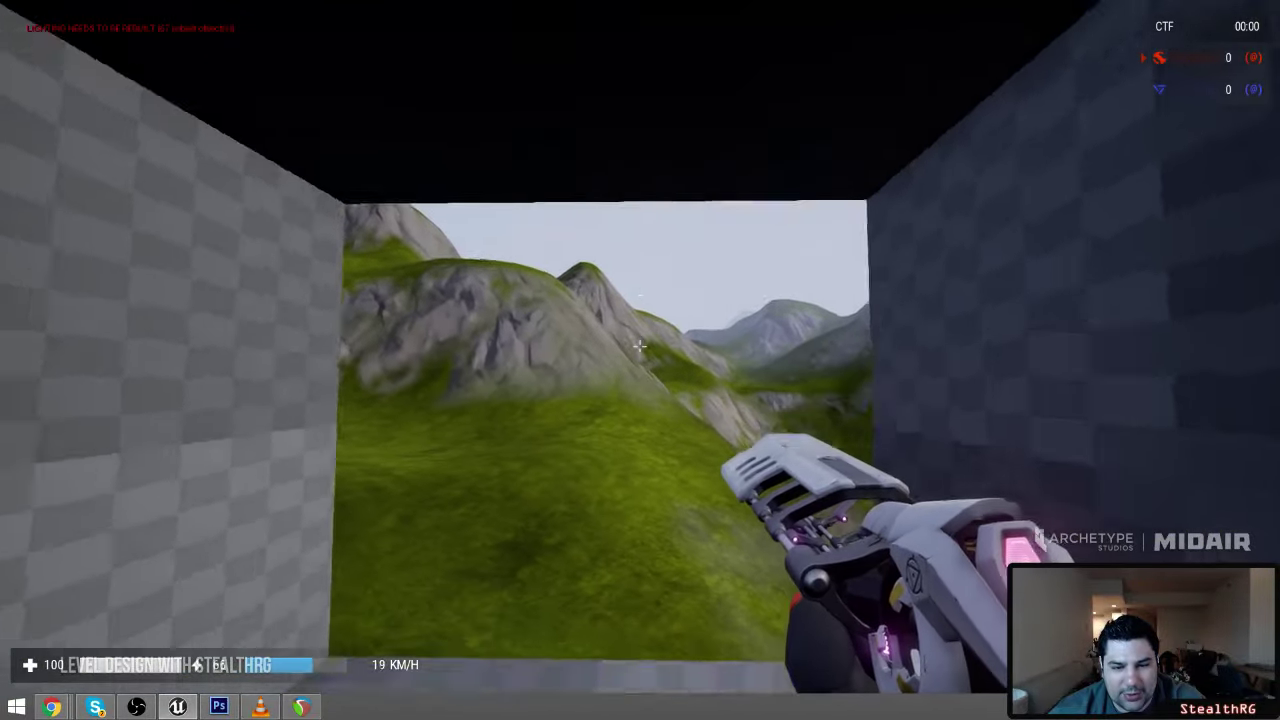
Leave the hollowed box and judge its size and placement on the mountain from the hill opposite
key(space)
key(w)
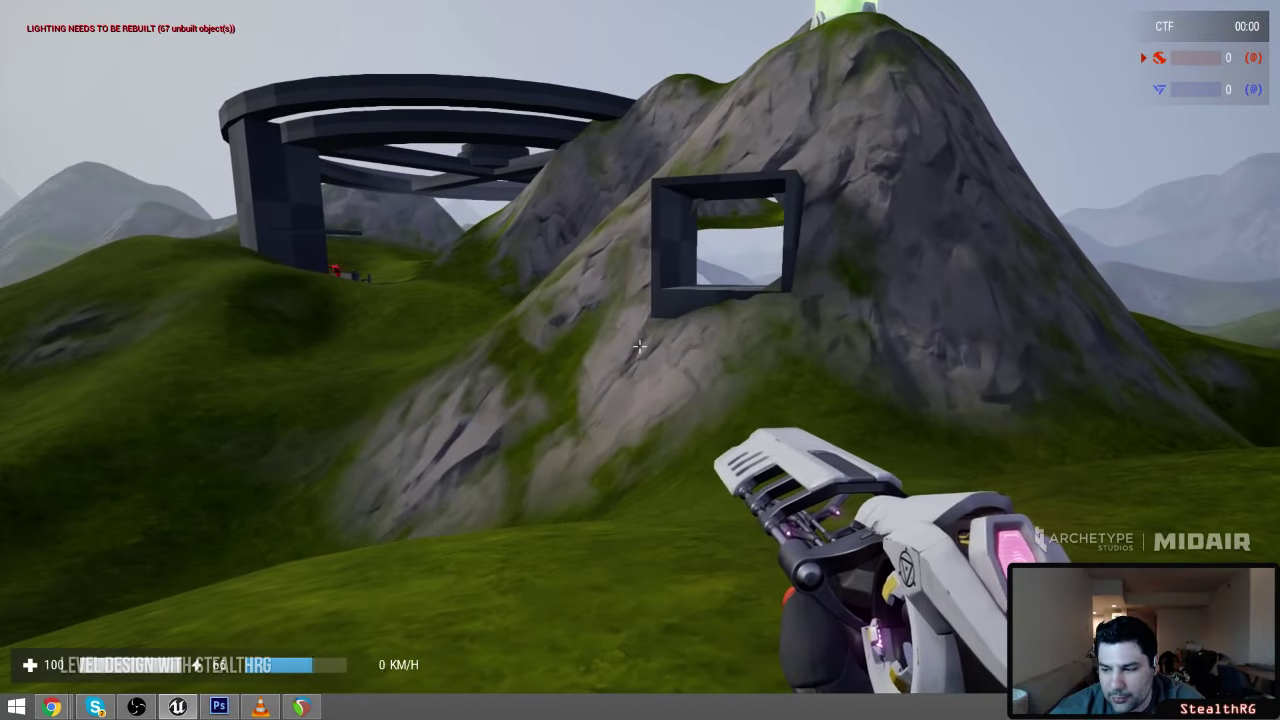
key(d)
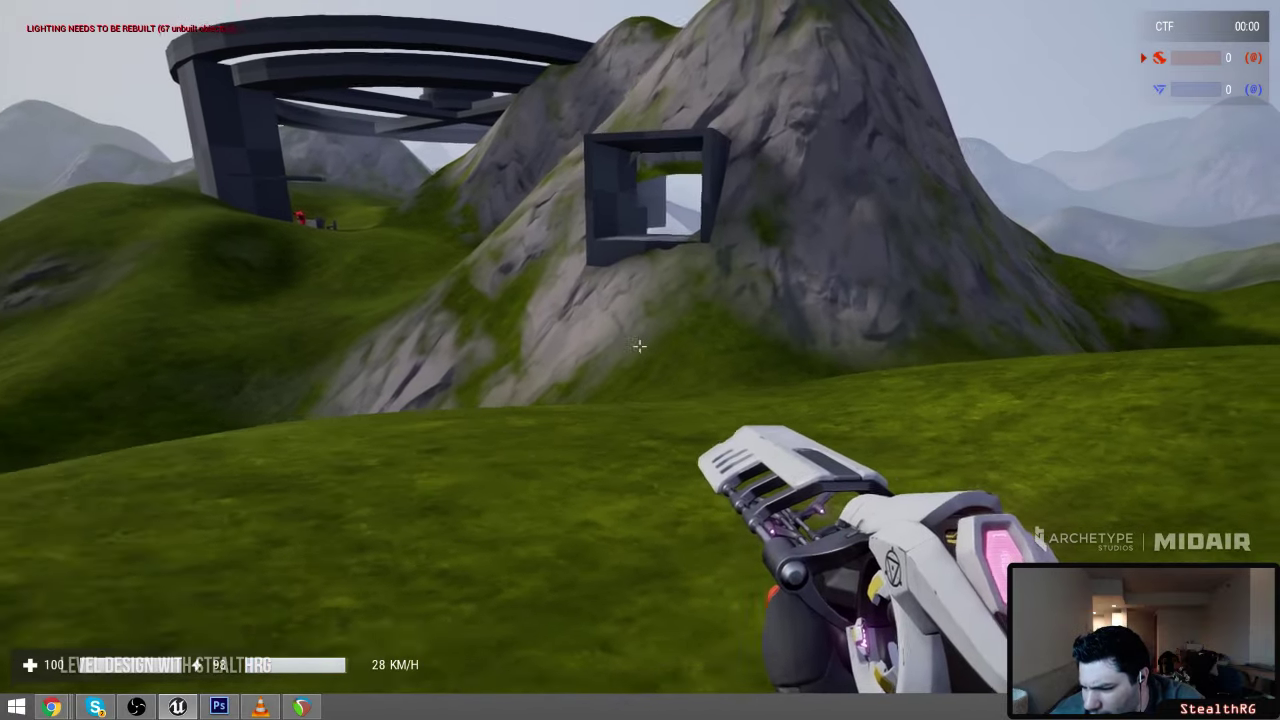
key(a)
key(d)
key(a)
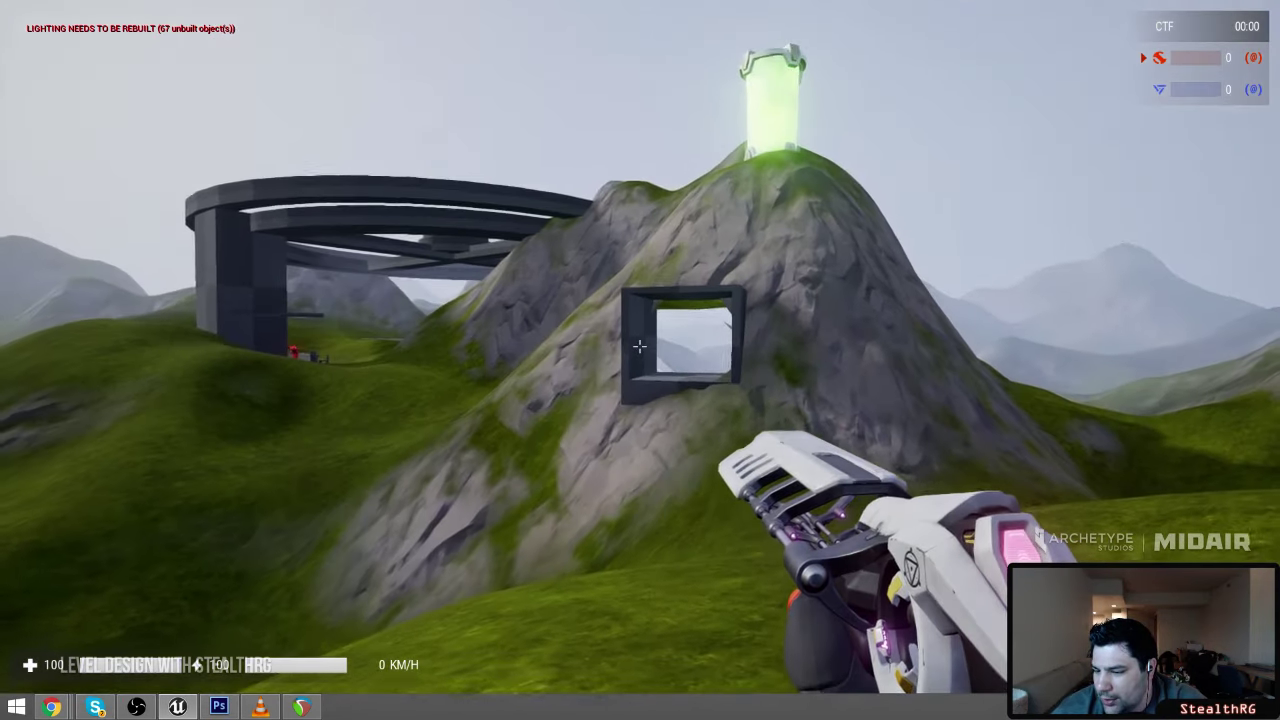
Fly from the opposite hill into the hollowed box and check its open back wall
key(w)
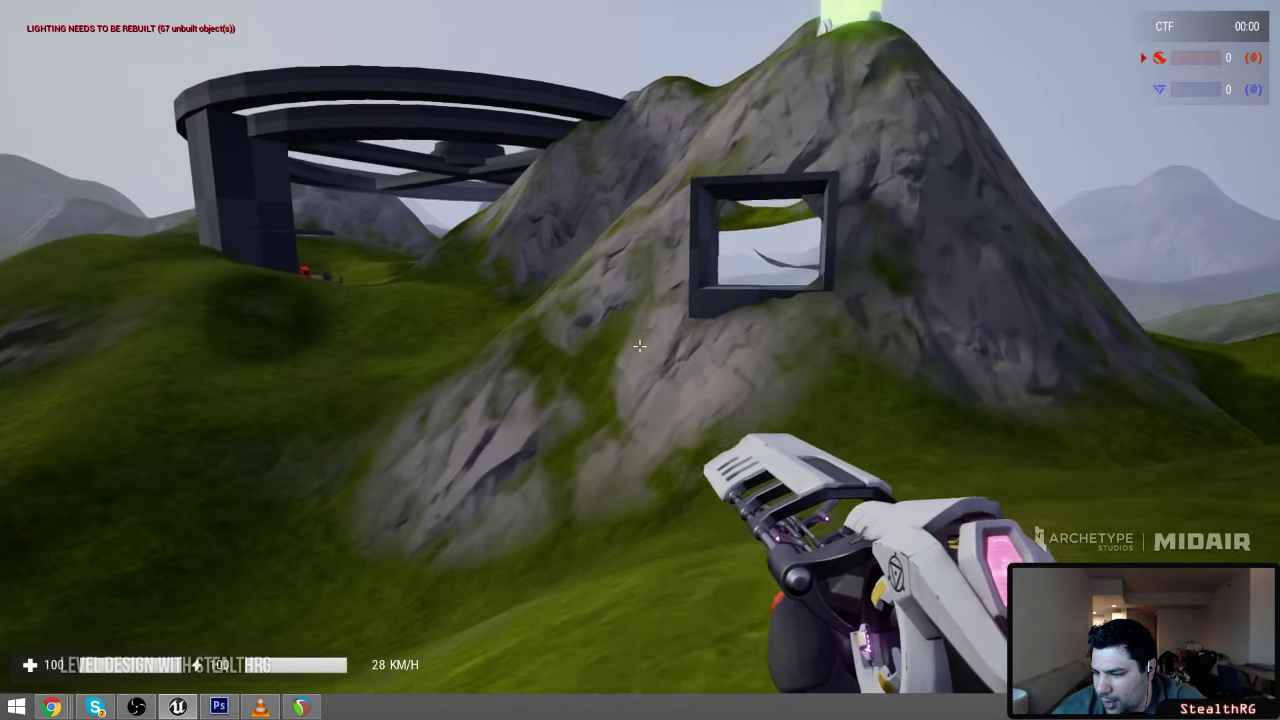
key(w)
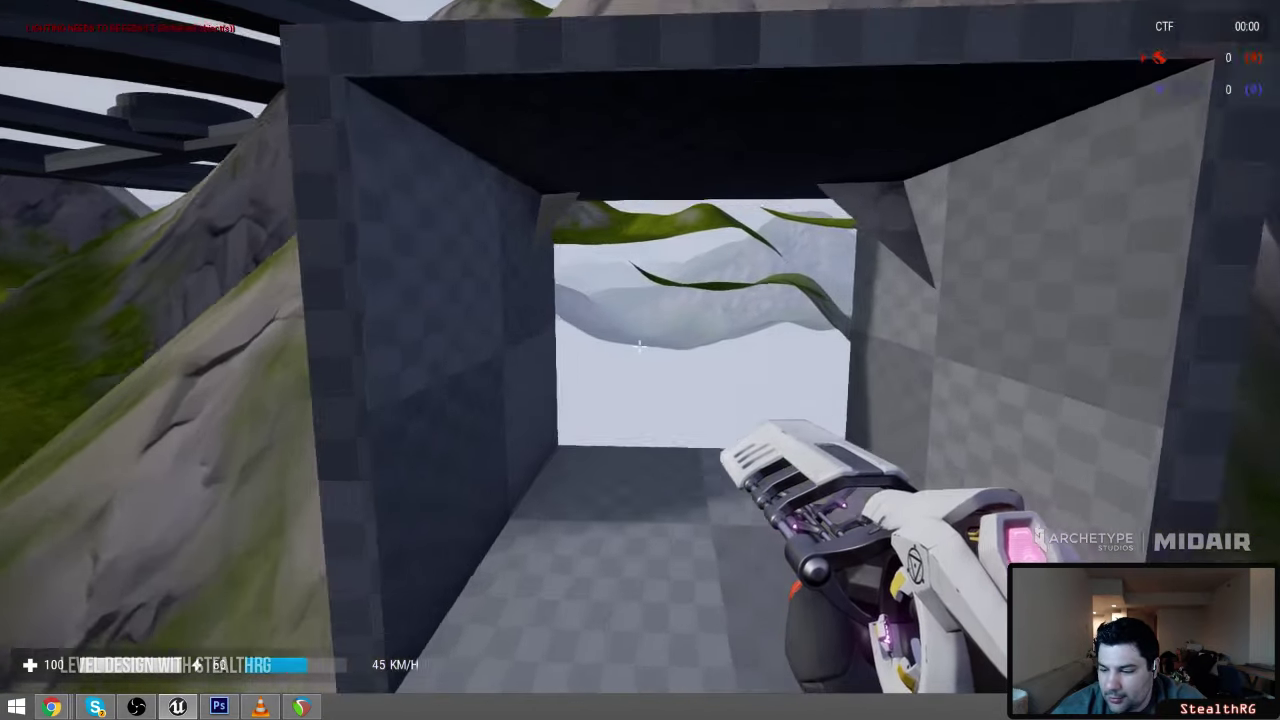
key(s)
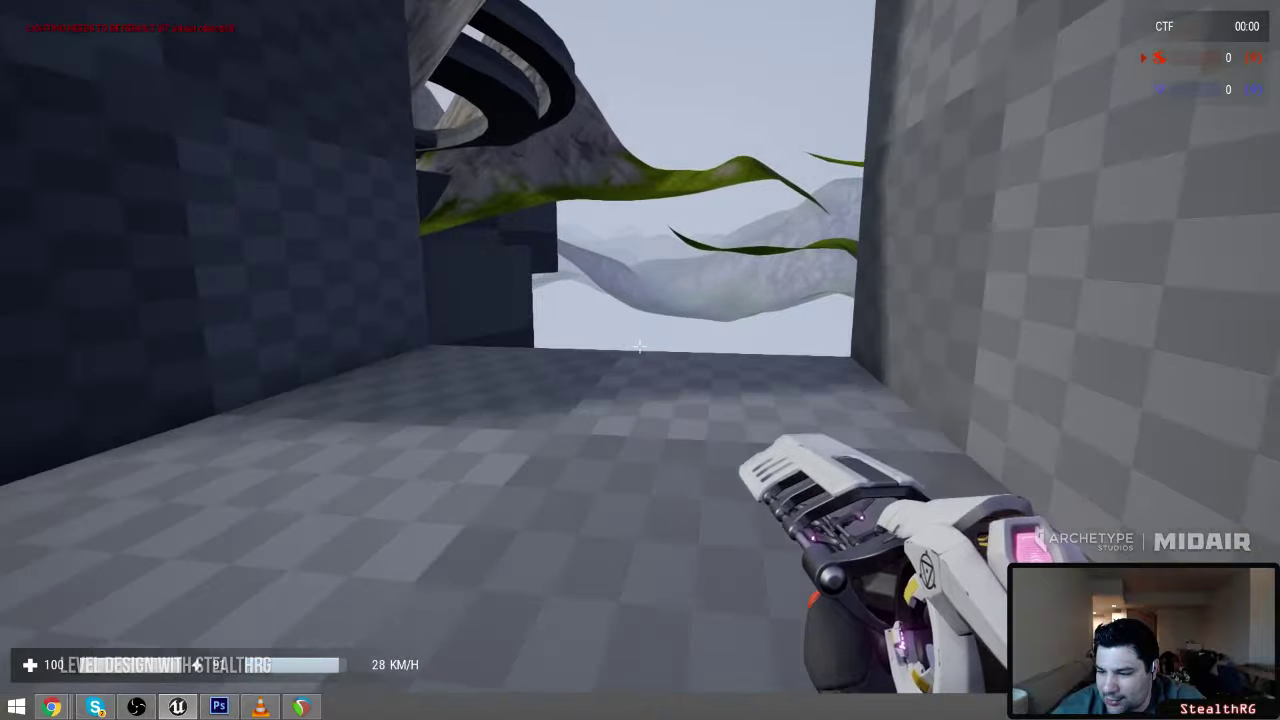
Travel to the farther hilltop and examine how the hollowed box, mana tank and ring structure read from a distance
key(w)
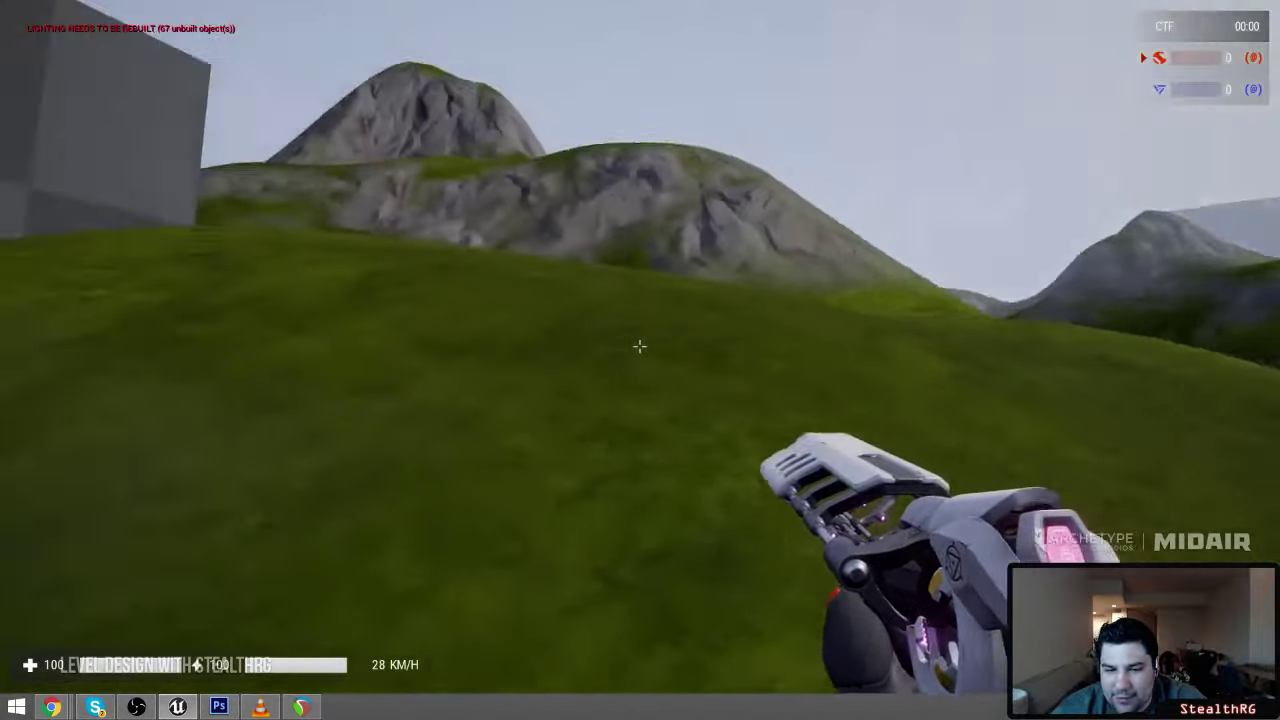
key(w)
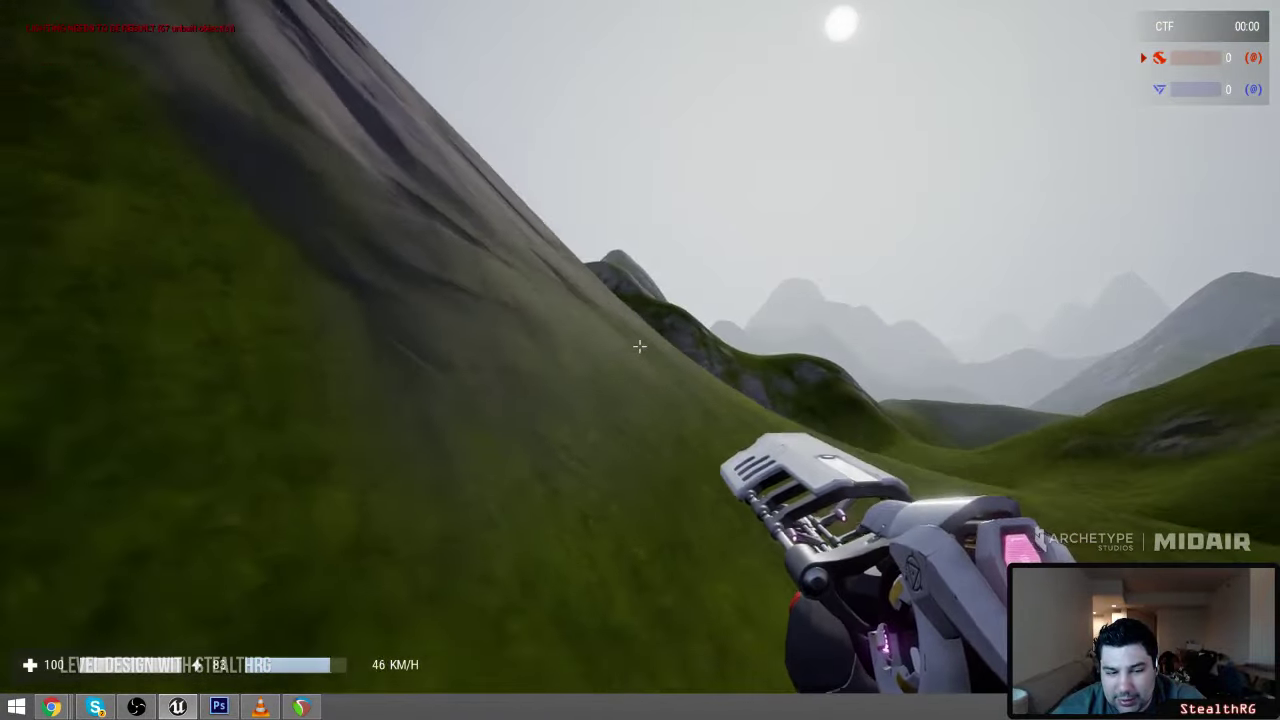
key(w)
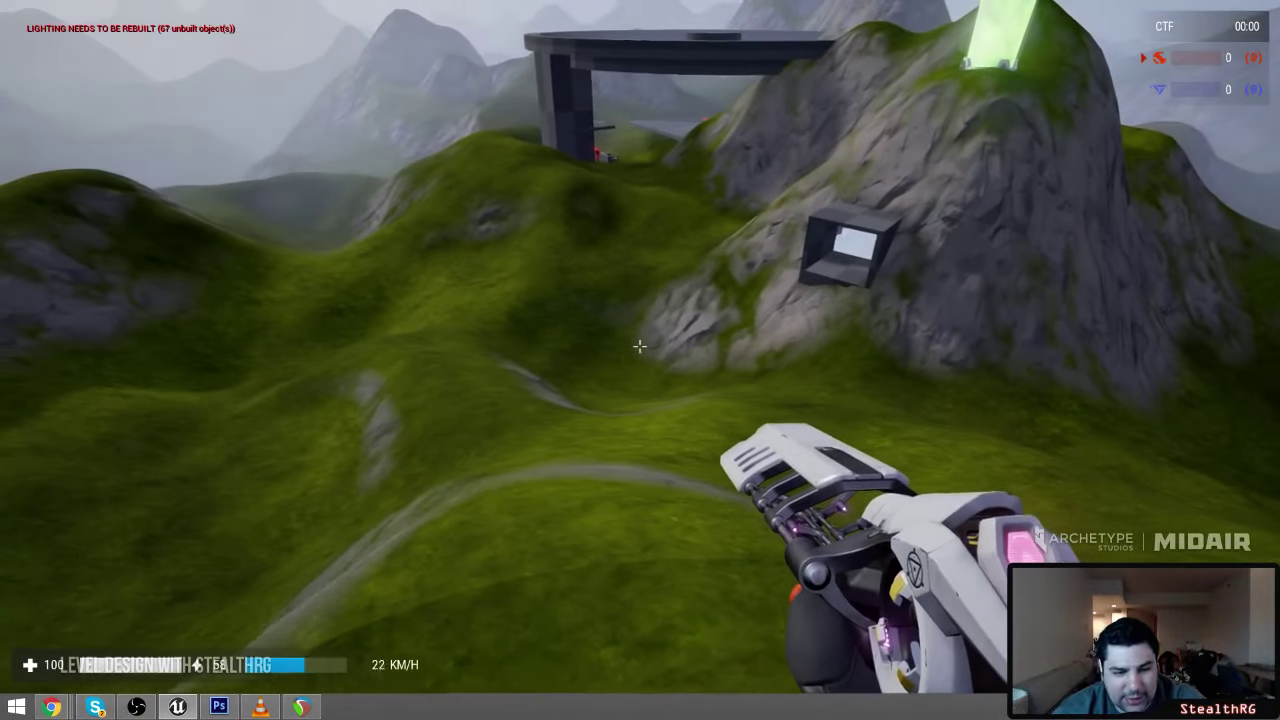
key(d)
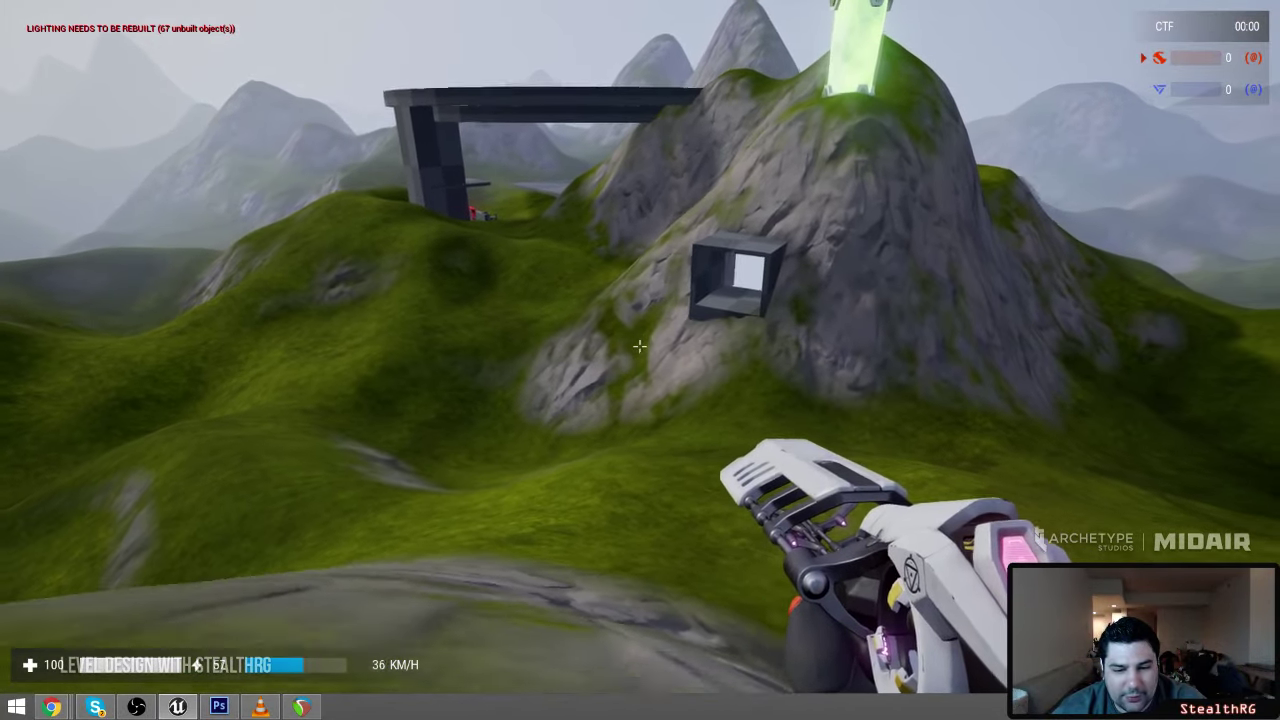
key(s)
key(w)
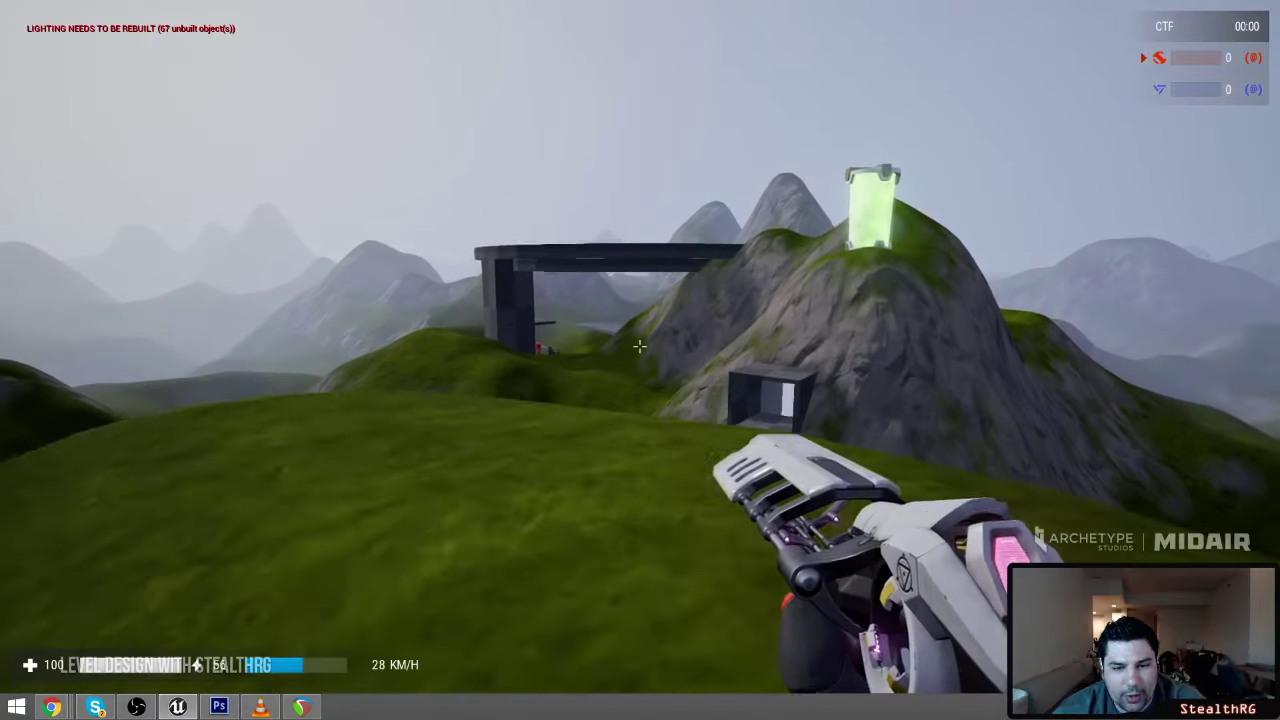
key(w)
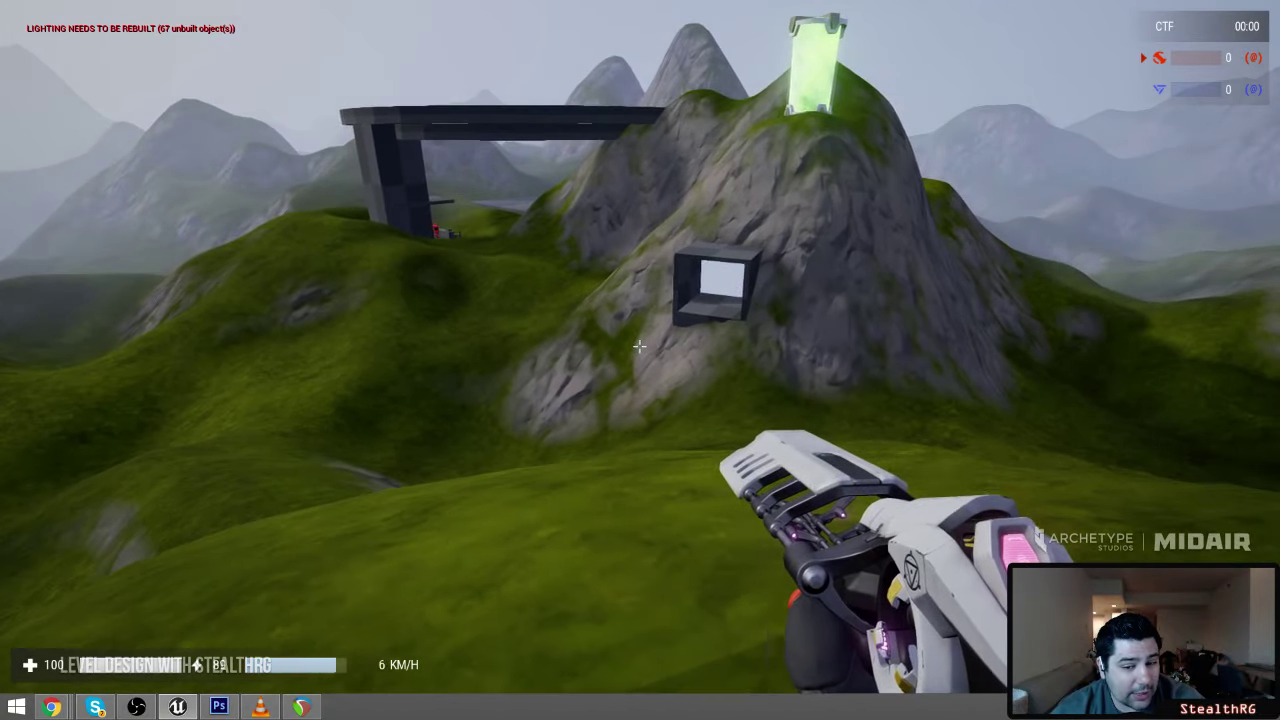
key(w)
key(w)
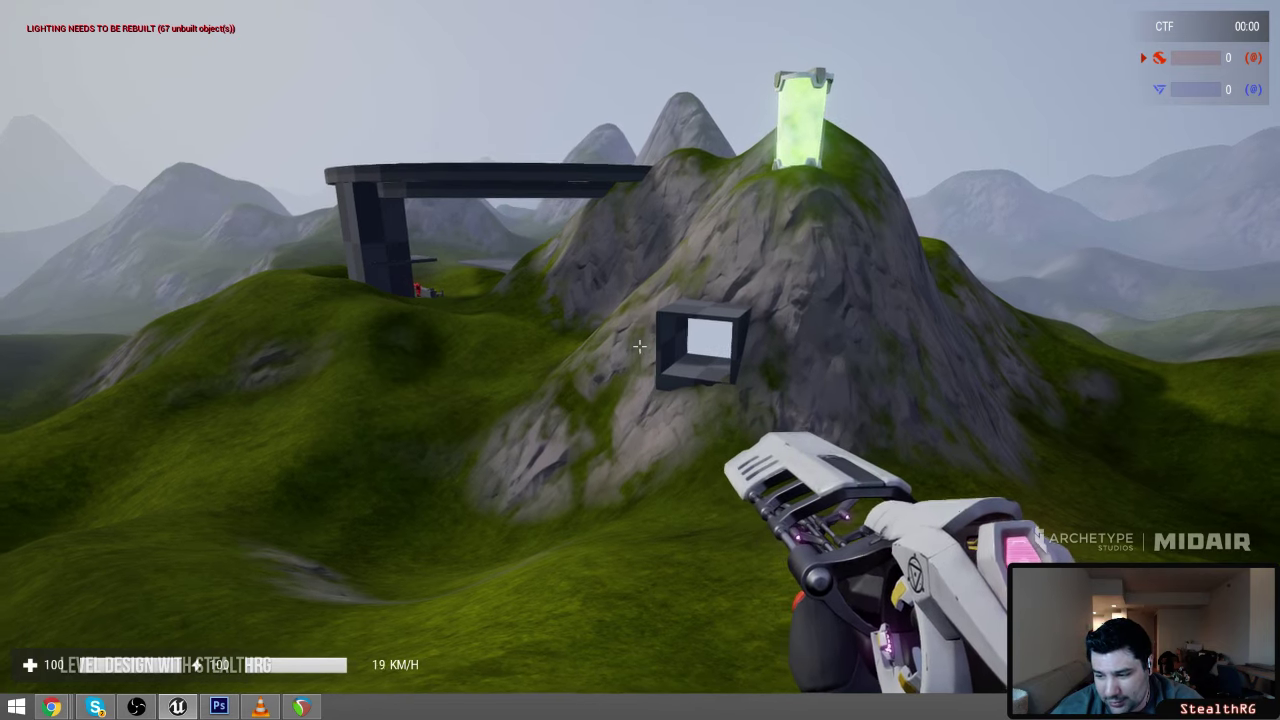
key(s)
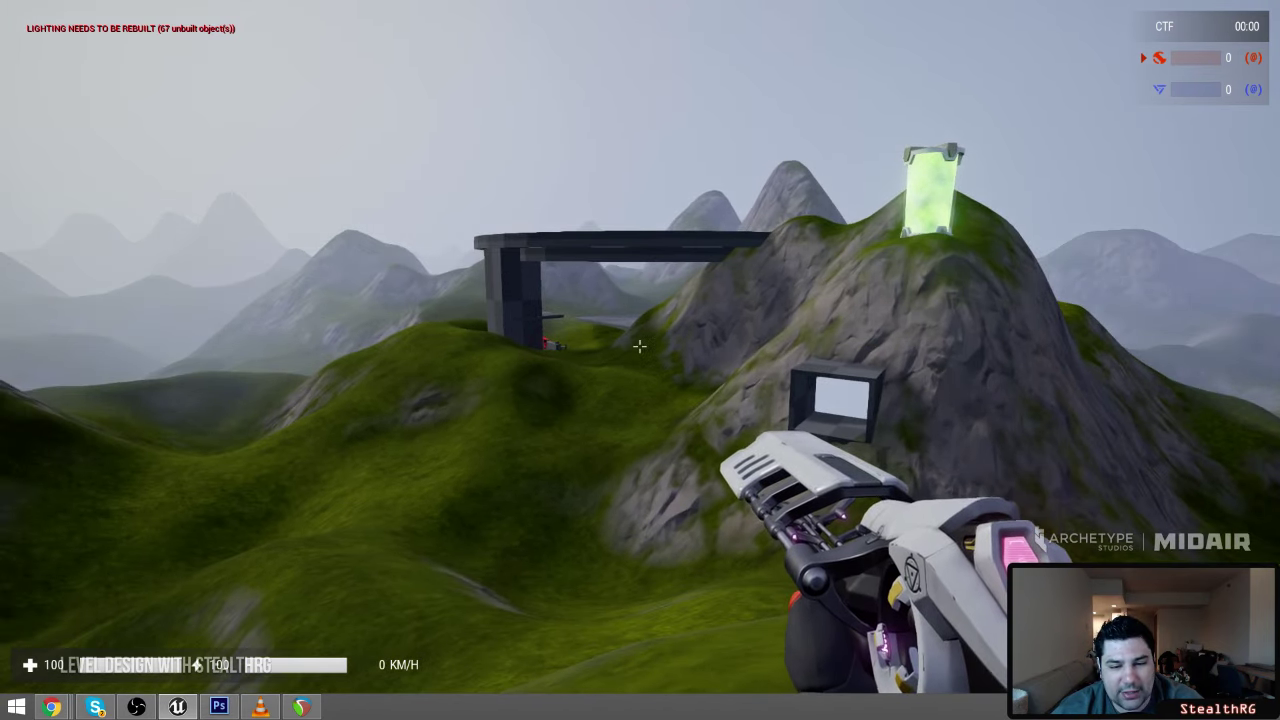
key(d)
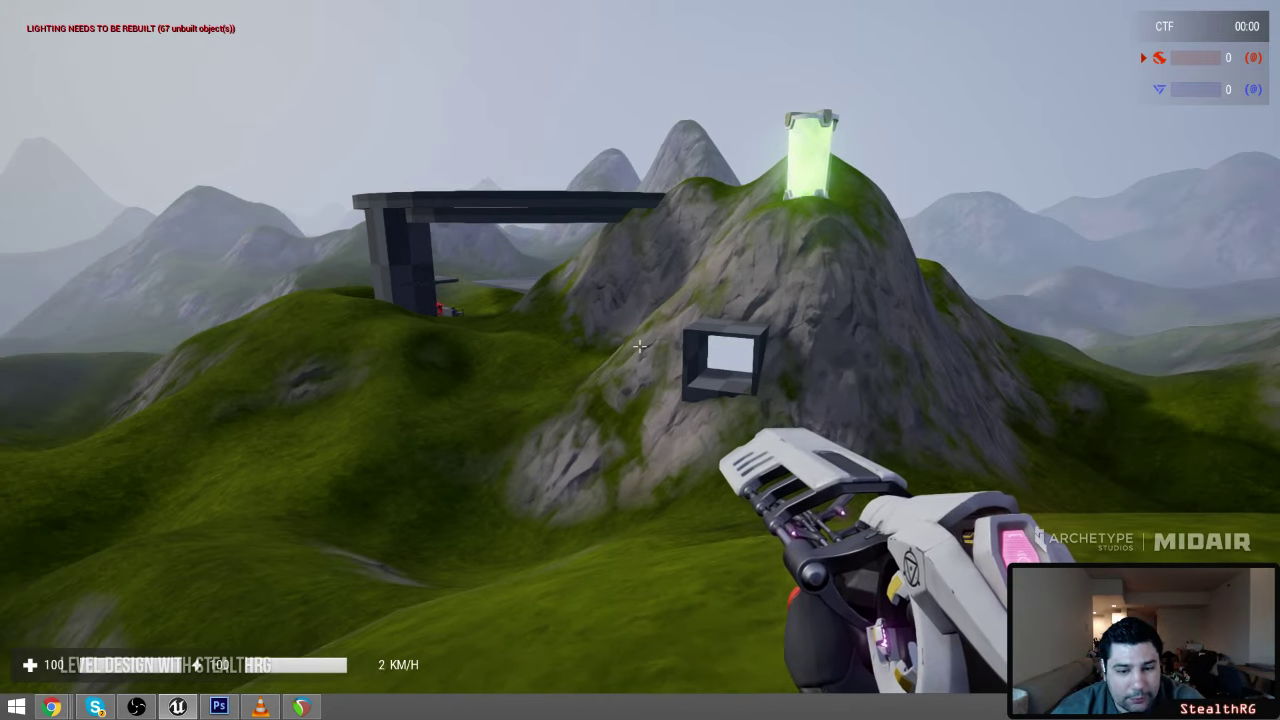
key(s)
key(w)
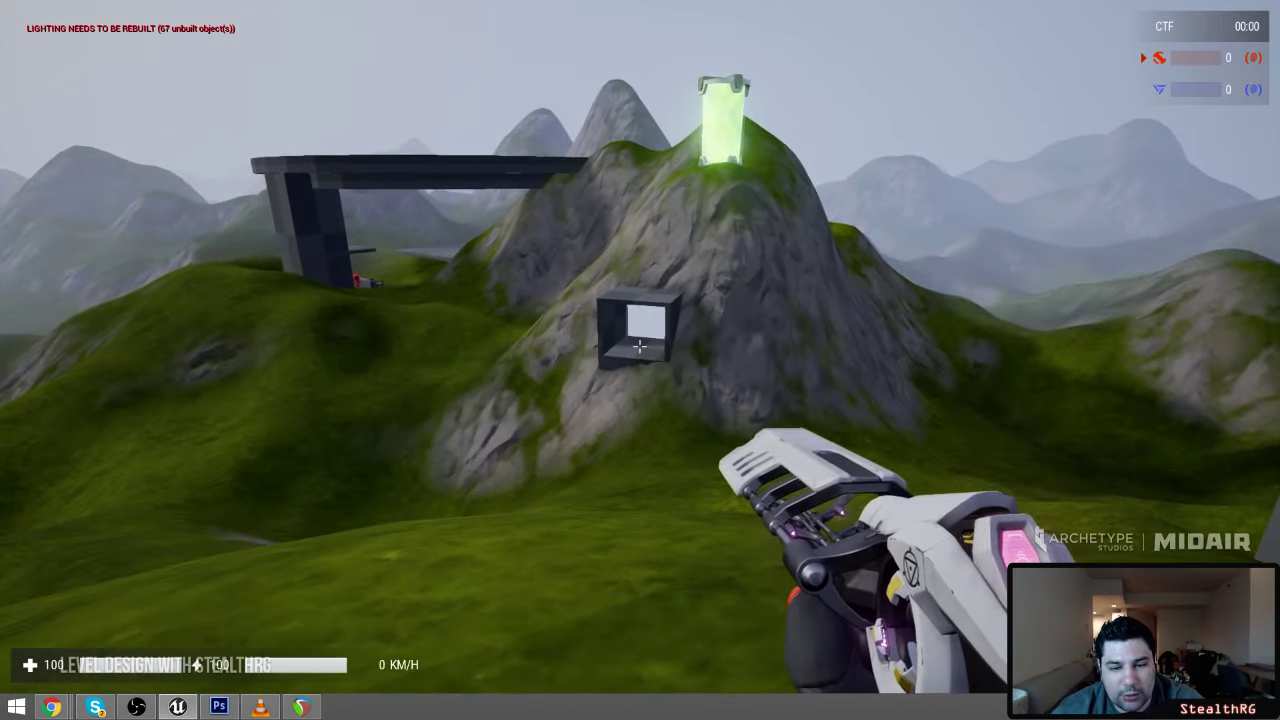
Fly back toward the hollowed box from the hilltop and end the play test
key(w)
key(space)
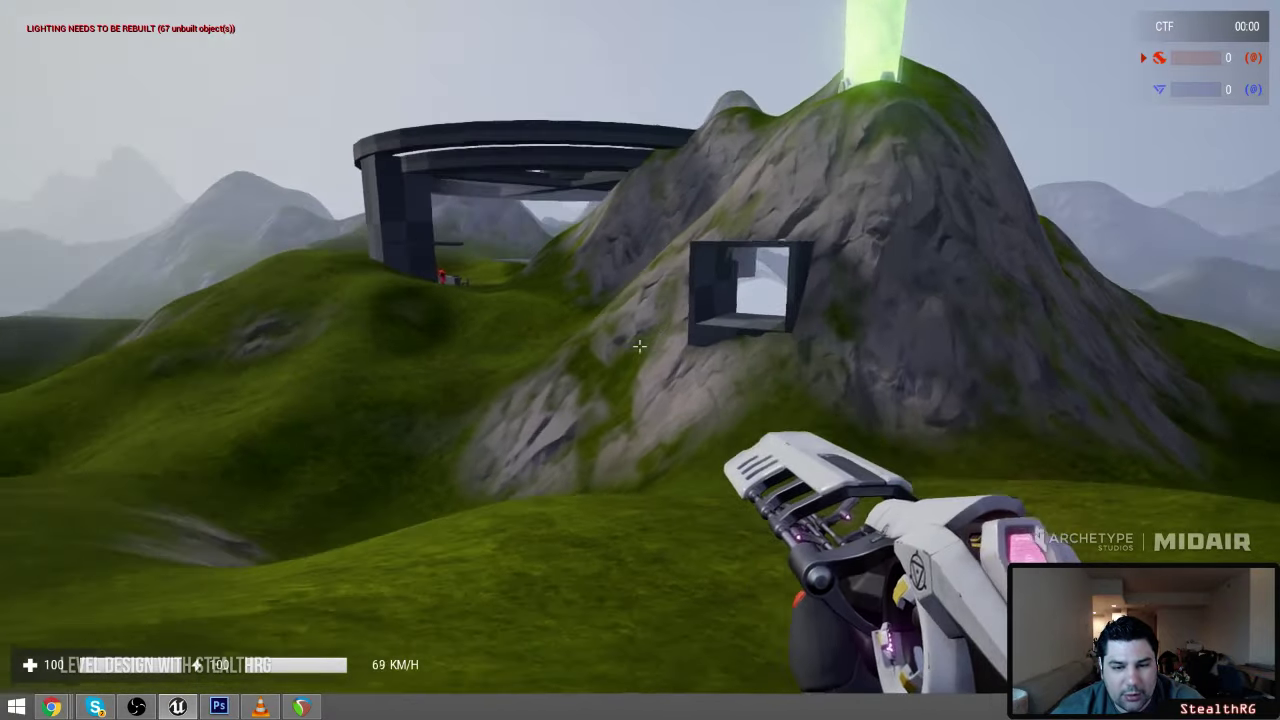
key(Escape)
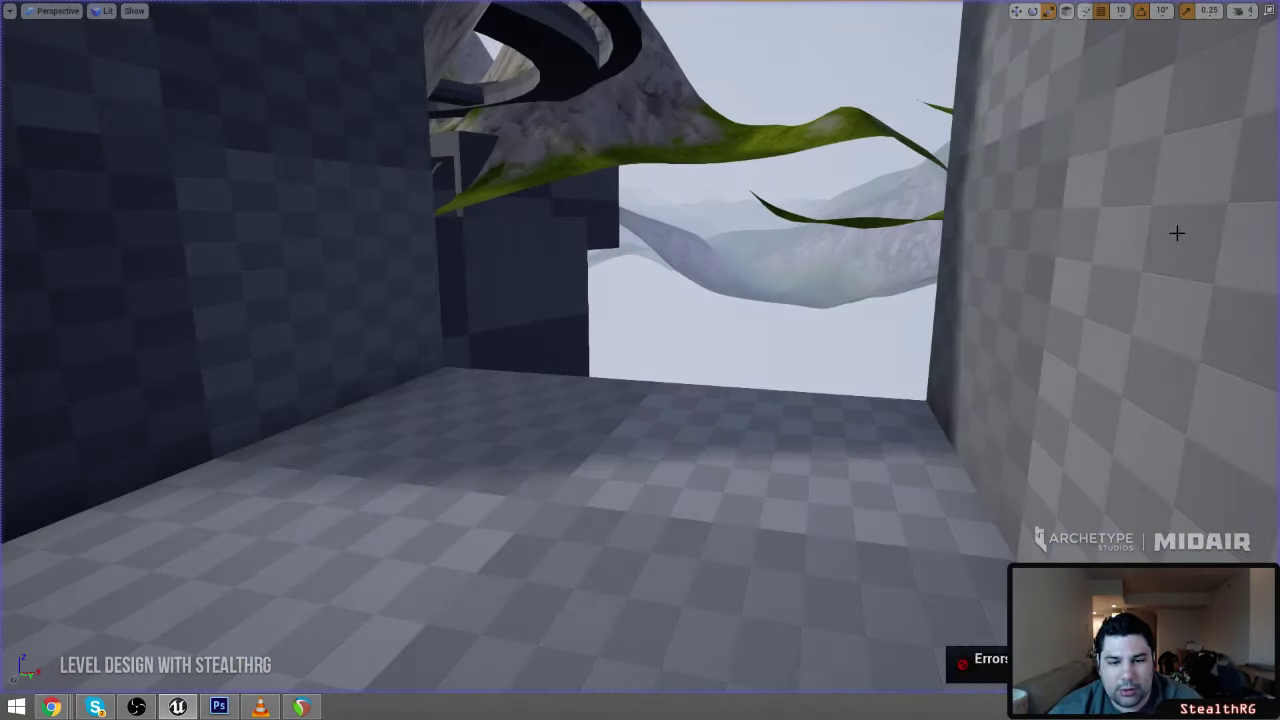
Inspect the hollowed box's front opening and the landscape pieces poking through its walls from outside in the editor
key(s)
right_drag(735, 286, 775, 347)
key(w)
key(d)
key(s)
key(w)
key(s)
key(w)
key(s)
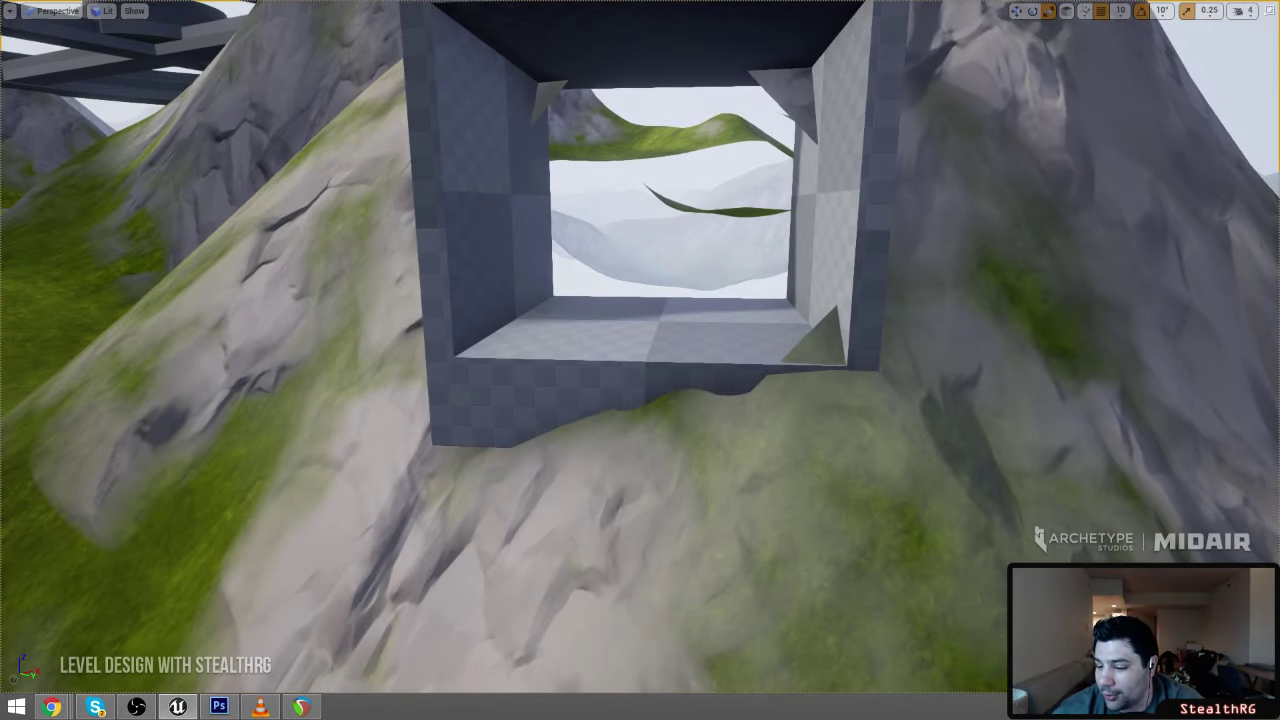
Reduce the height of the cut-out brush in the mountainside box to thicken its floor and ceiling
right_drag(682, 312, 736, 287)
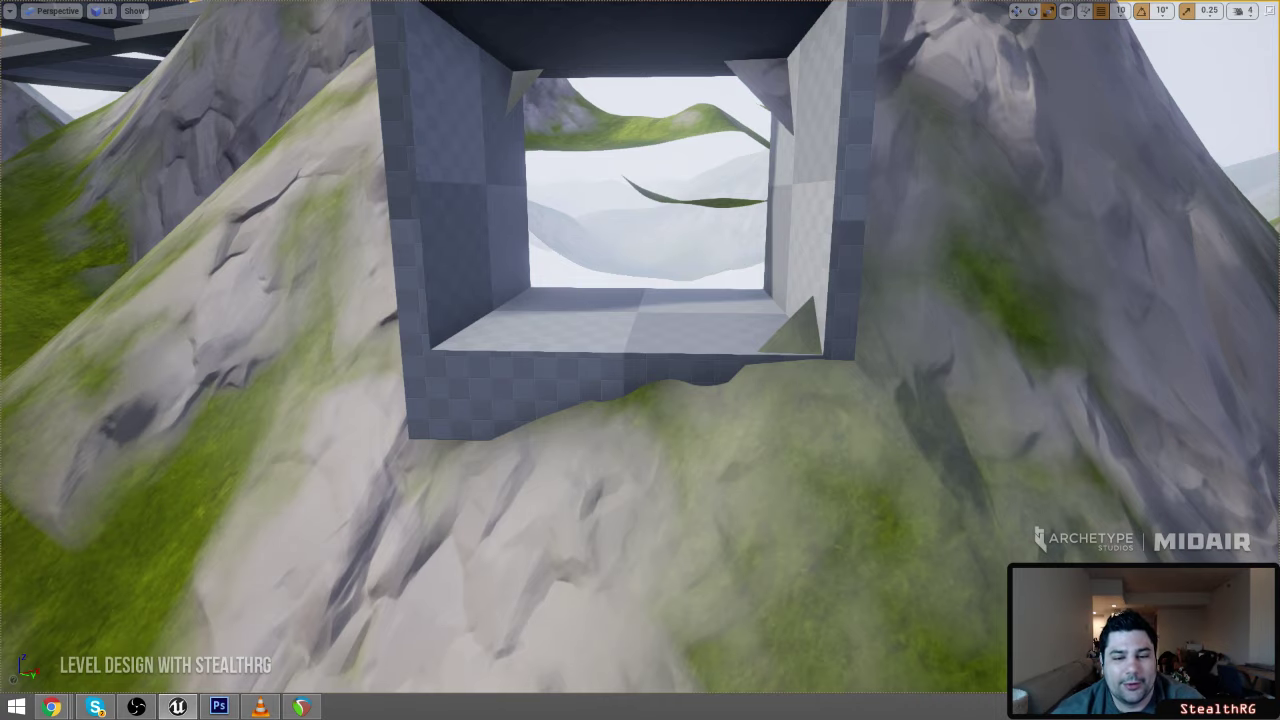
click(708, 304)
key(s)
mouse_move(708, 304)
right_down()
mouse_move(590, 248)
mouse_move(695, 225)
right_up()
key(w)
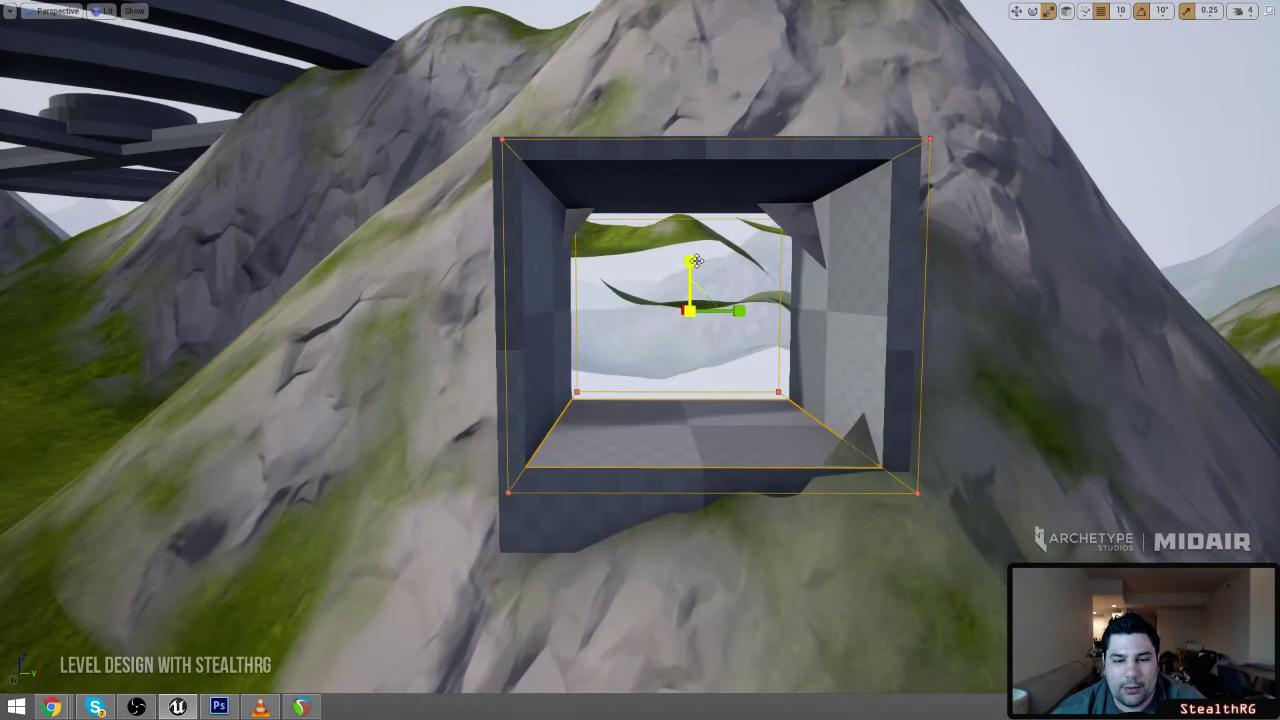
drag(696, 264, 696, 265)
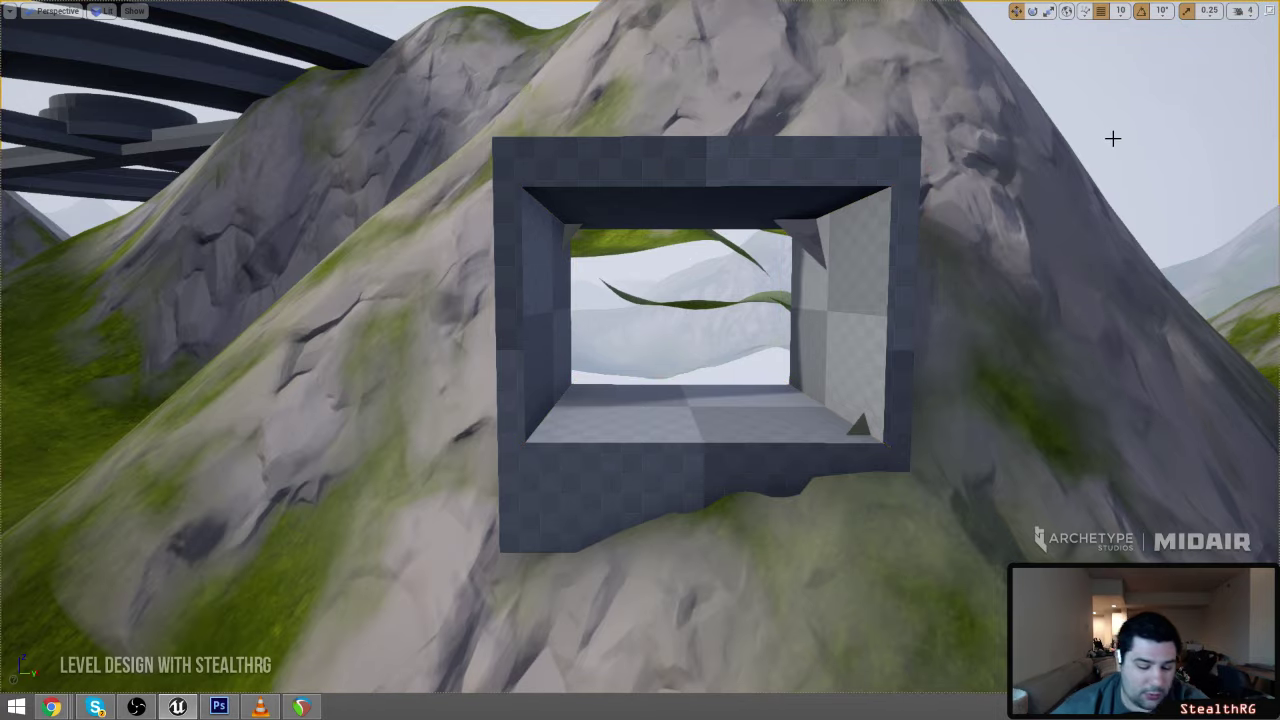
Start a play test and fly from the flag platform around the mountain into the hollowed box
key(alt+p)
key(2)
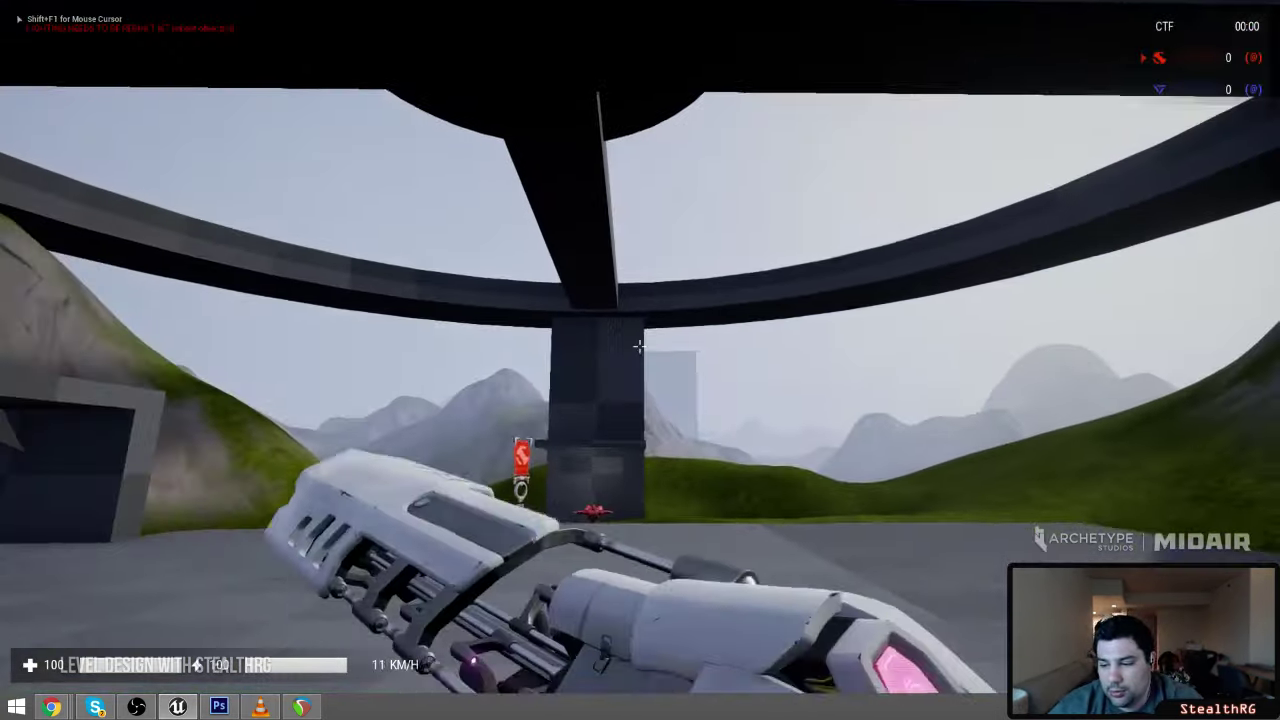
key(w)
key(w)
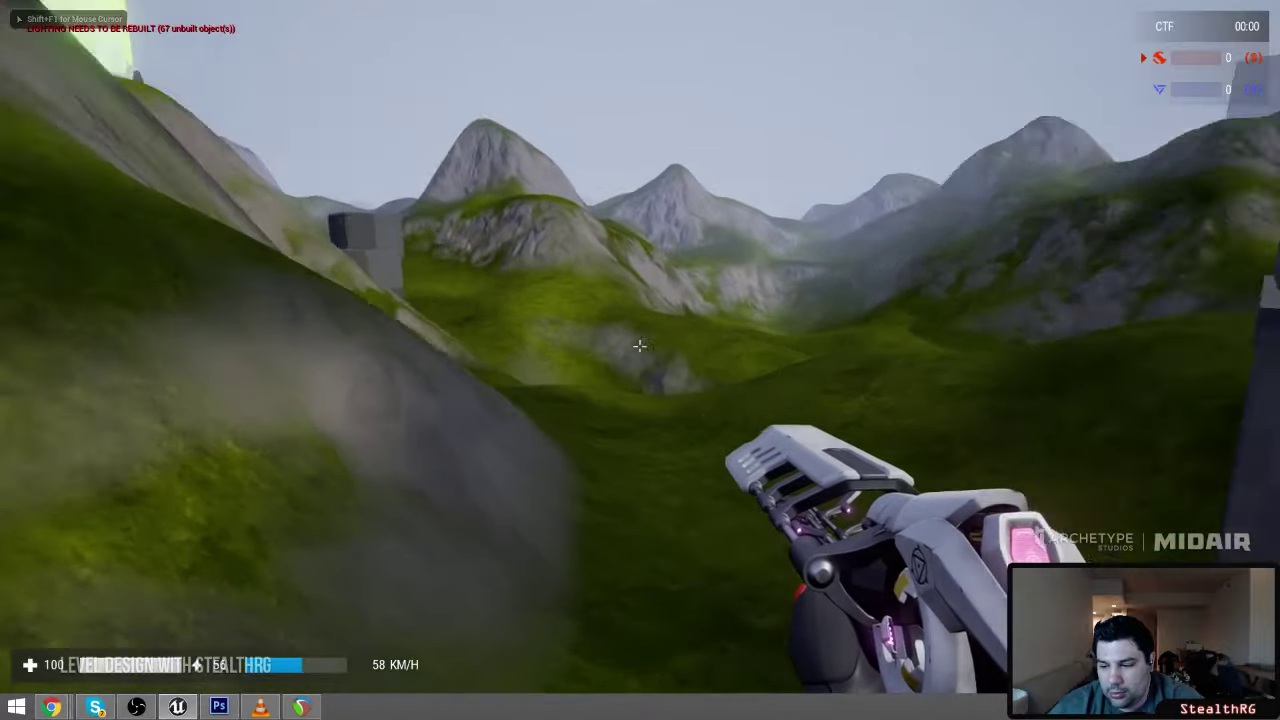
key(w)
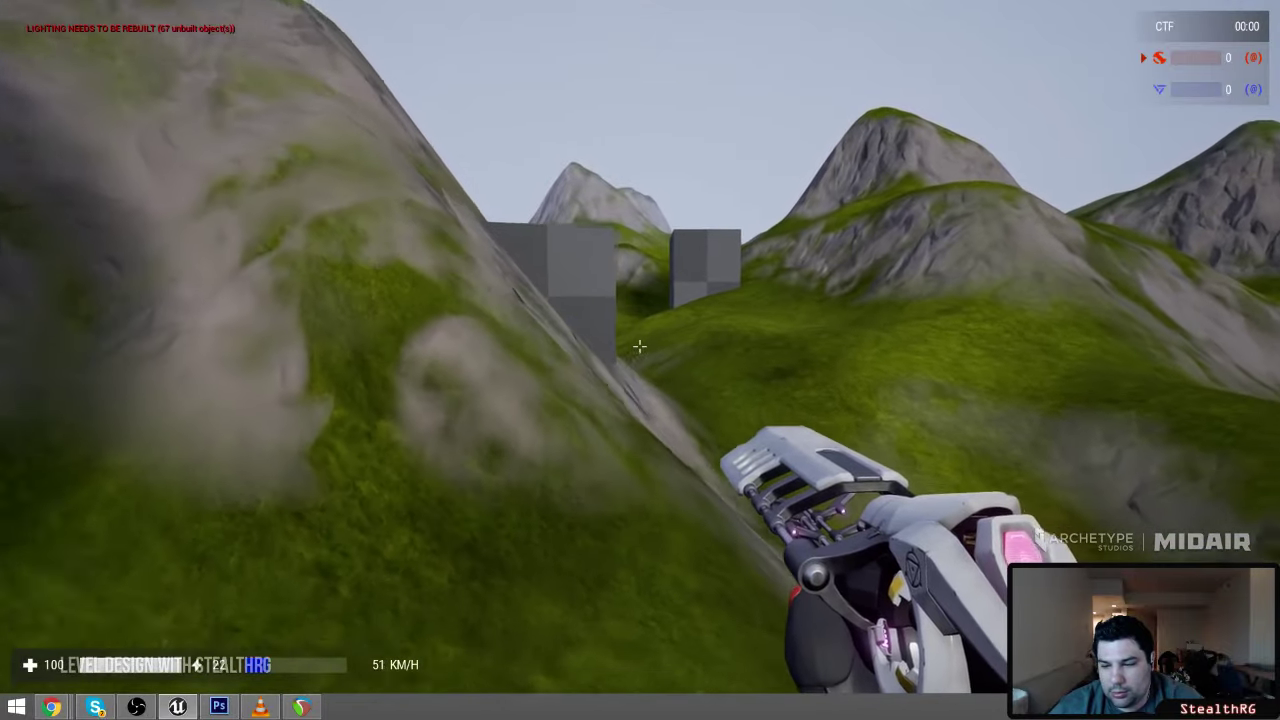
key(w)
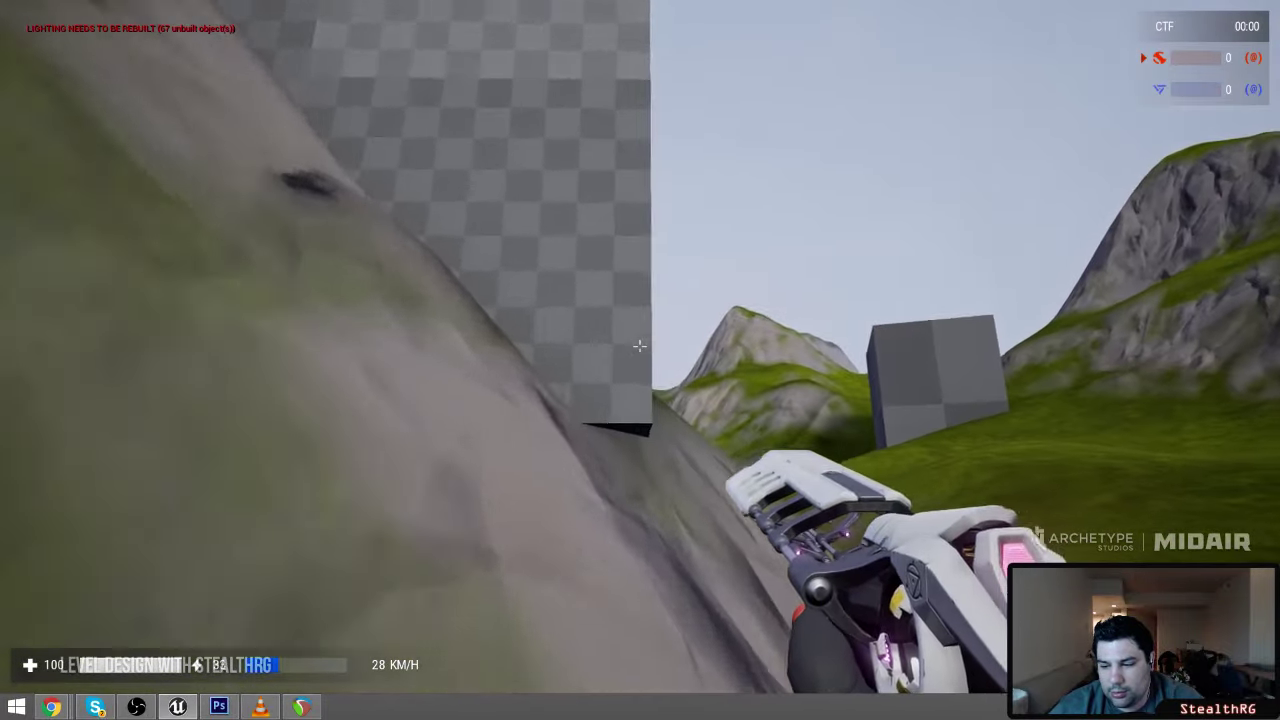
key(w)
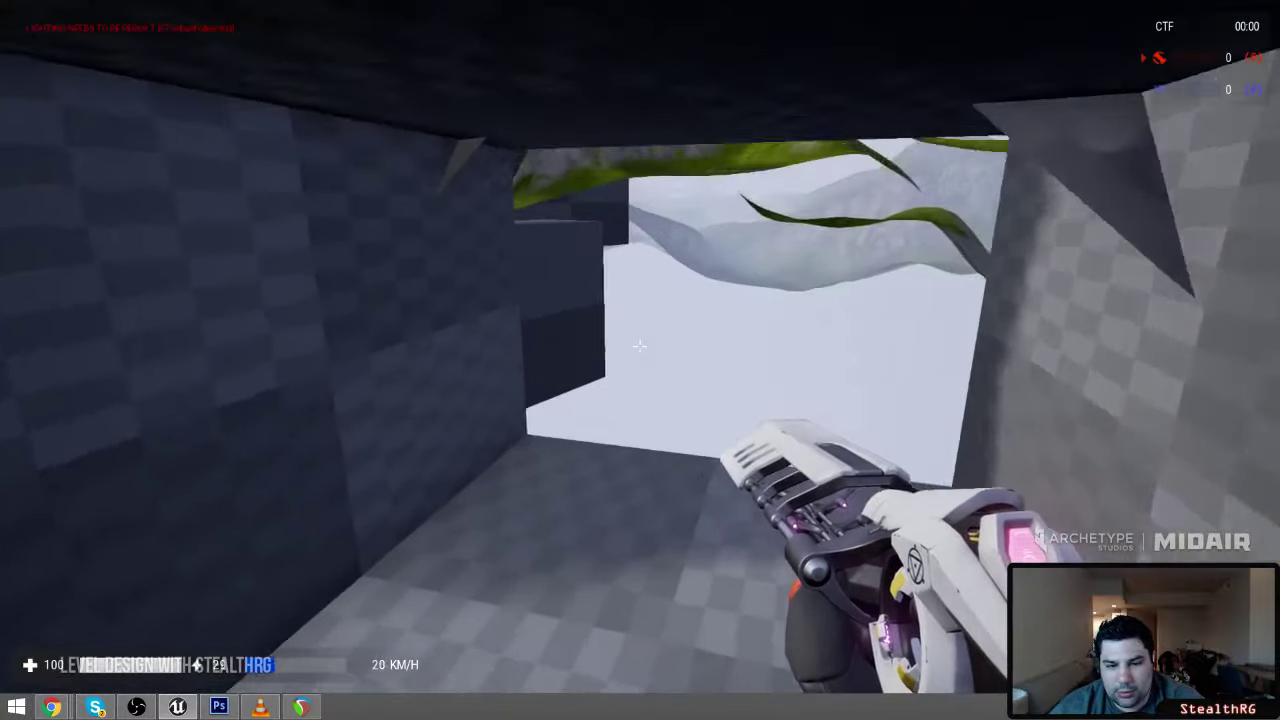
Look out through the hollowed box's opening, travel to the opposite hill and examine the box and mana tank with the zoom
key(w)
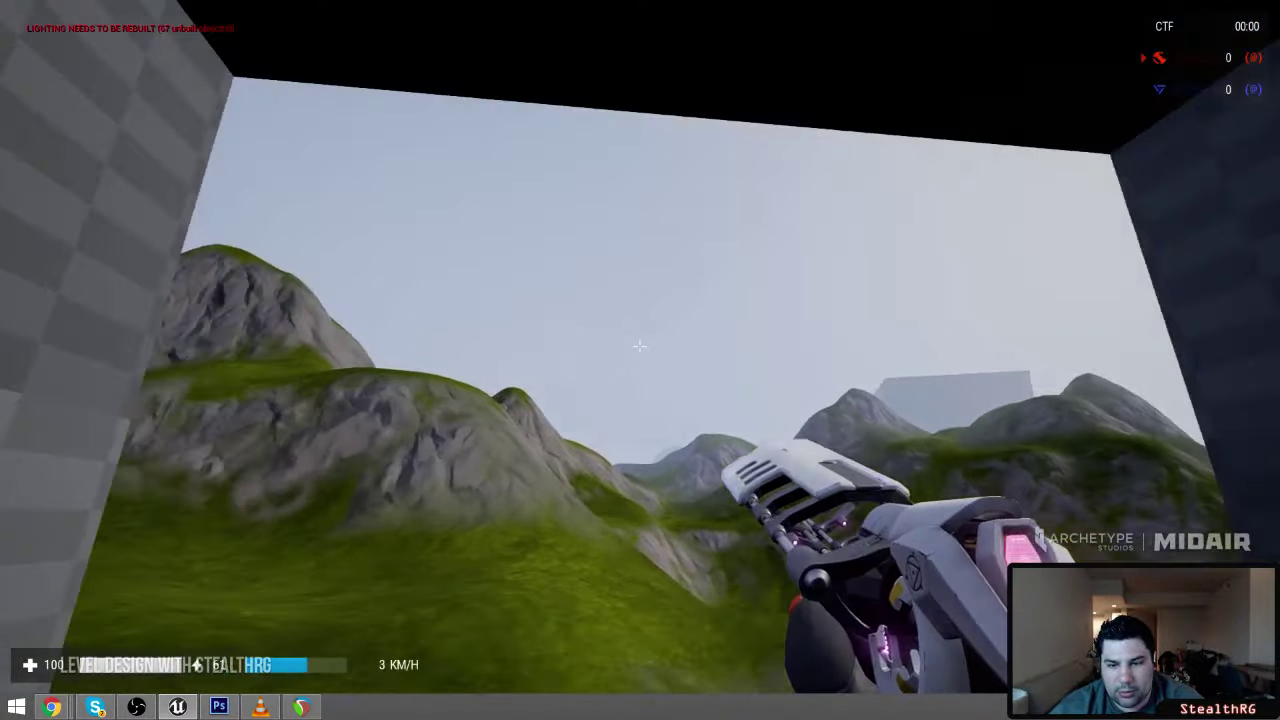
key(w)
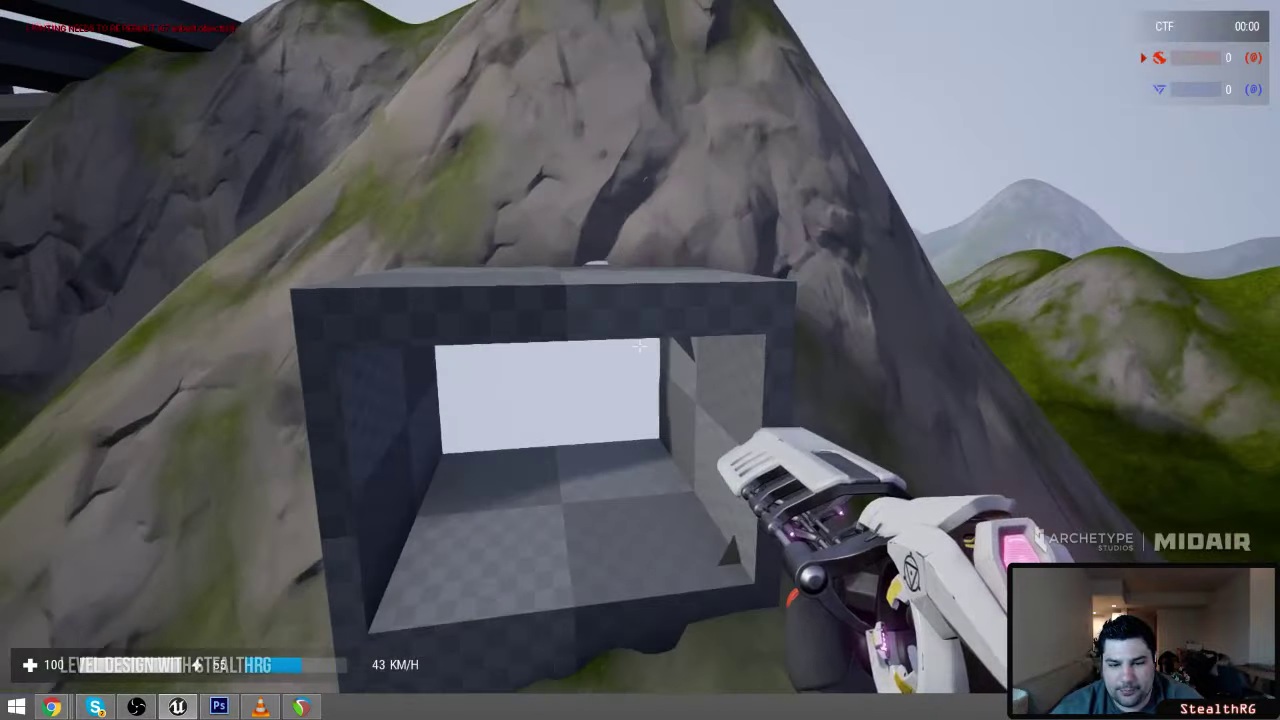
key(s)
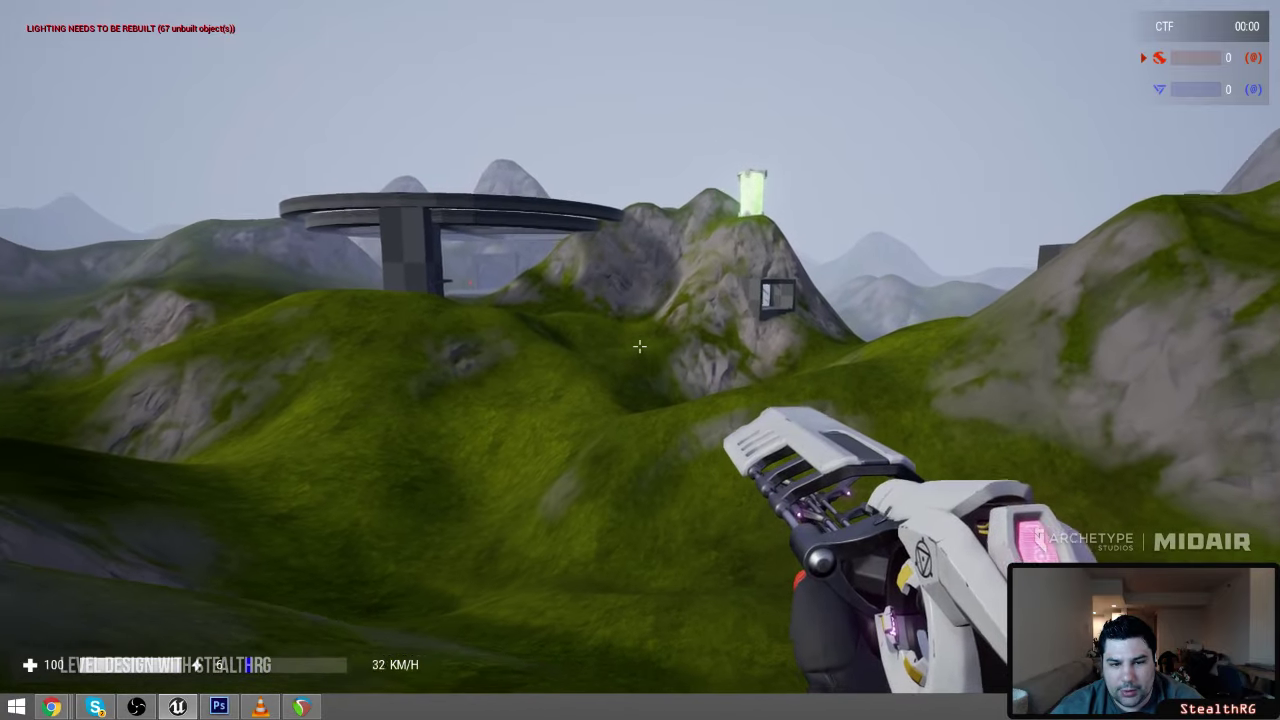
key(z)
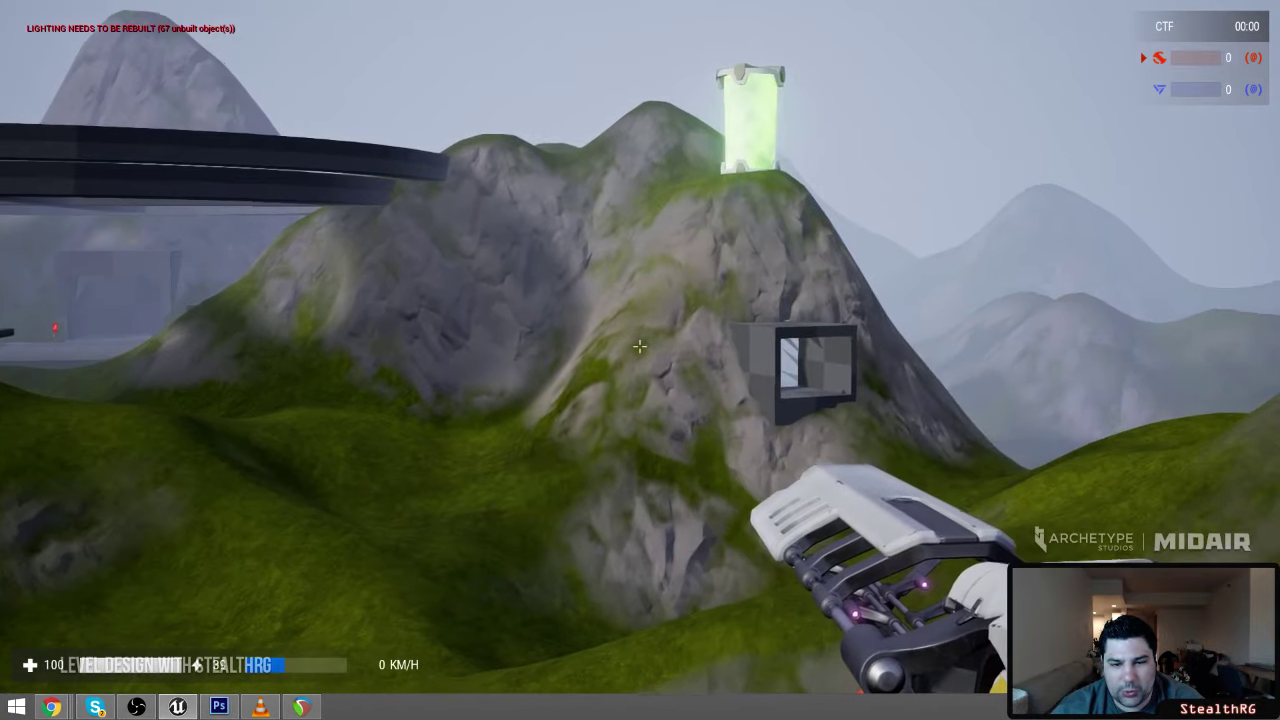
key(z)
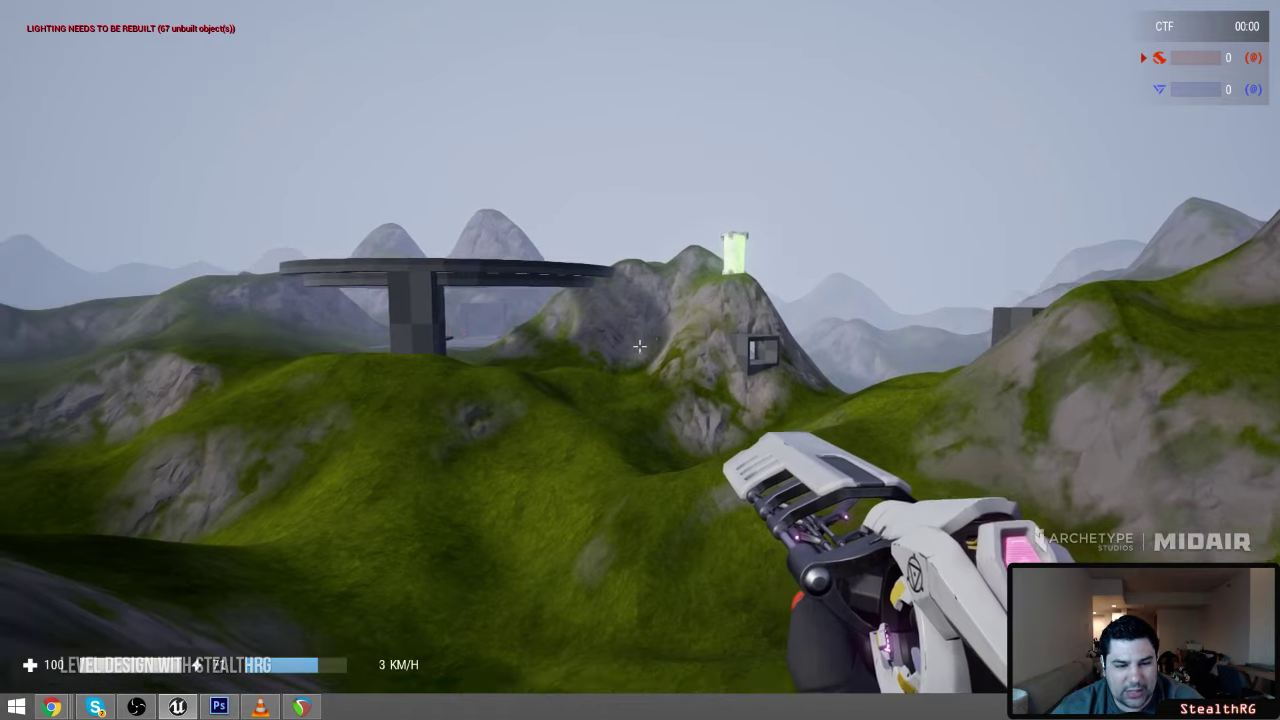
key(z)
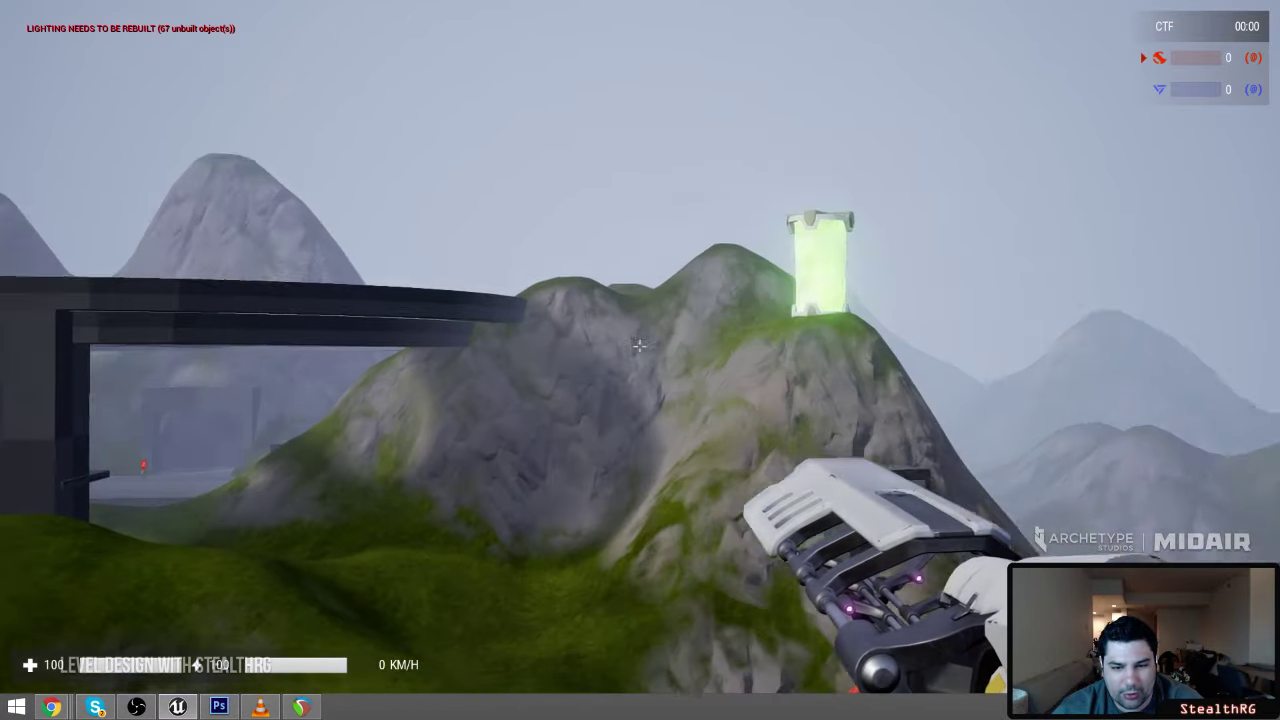
Ski from the opposite hill through the valley, fly over the ring structure and end the play test
key(w)
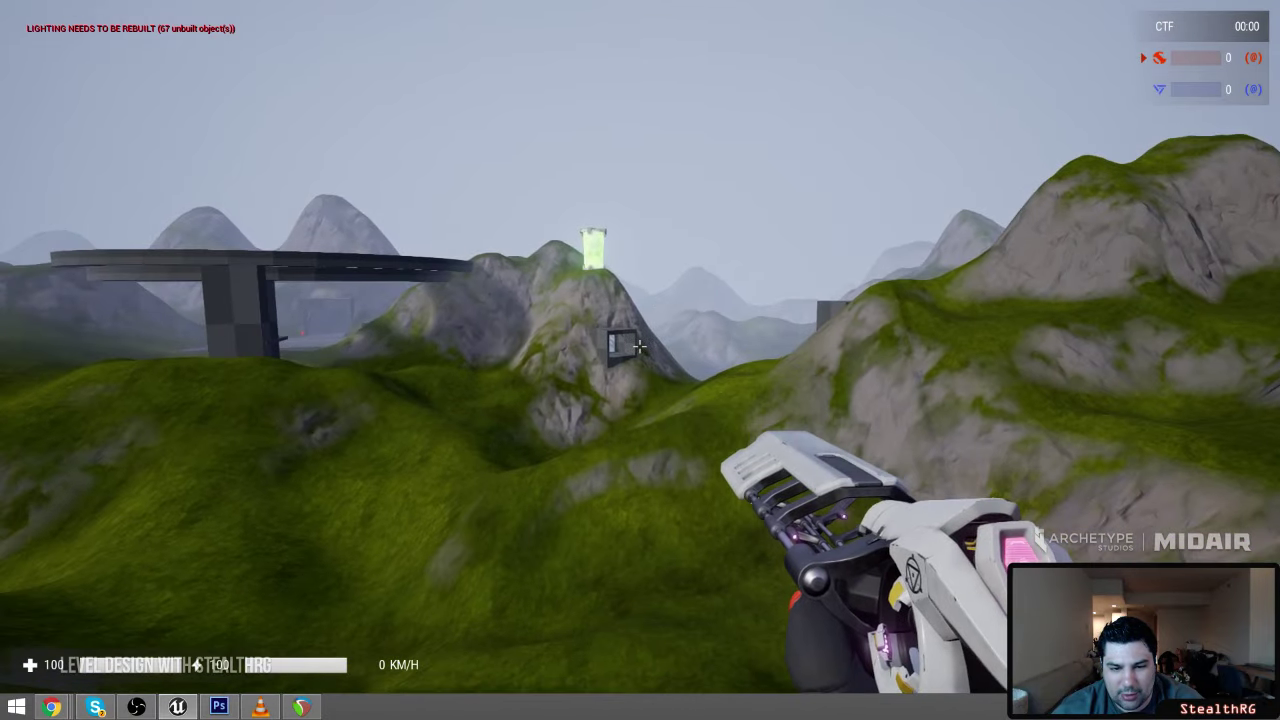
key(w)
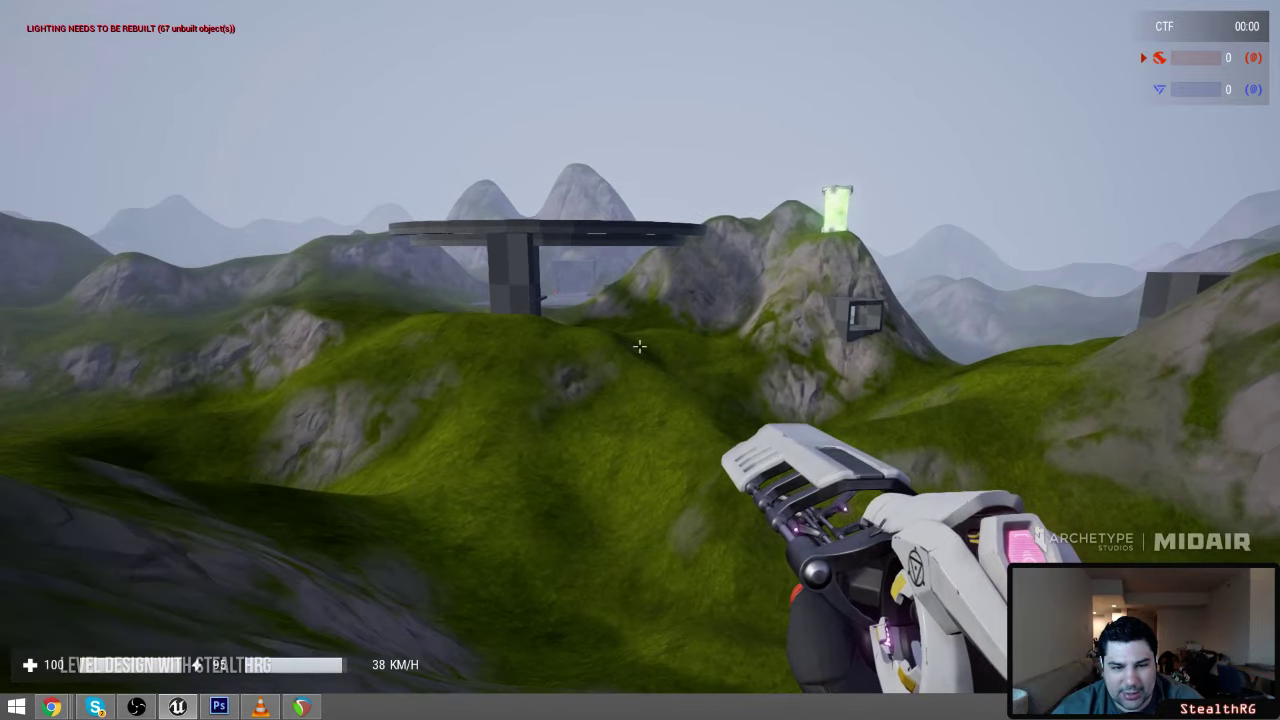
key(w)
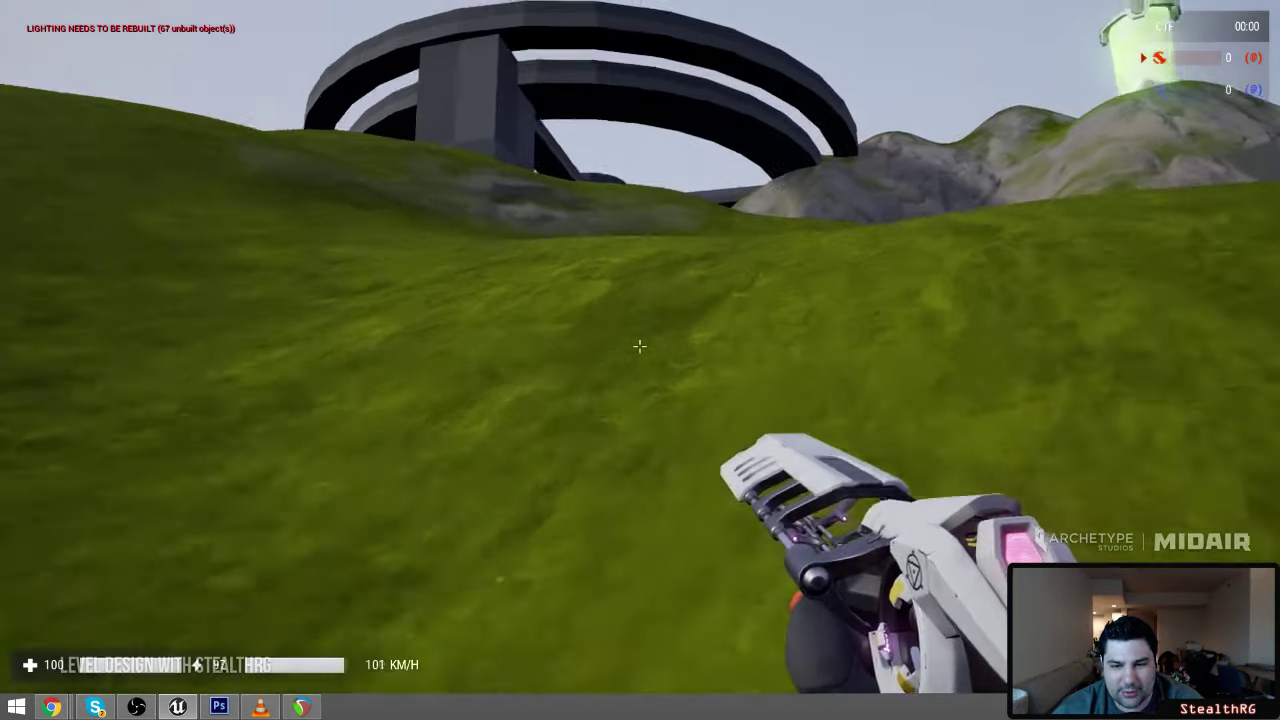
right_click(640, 346)
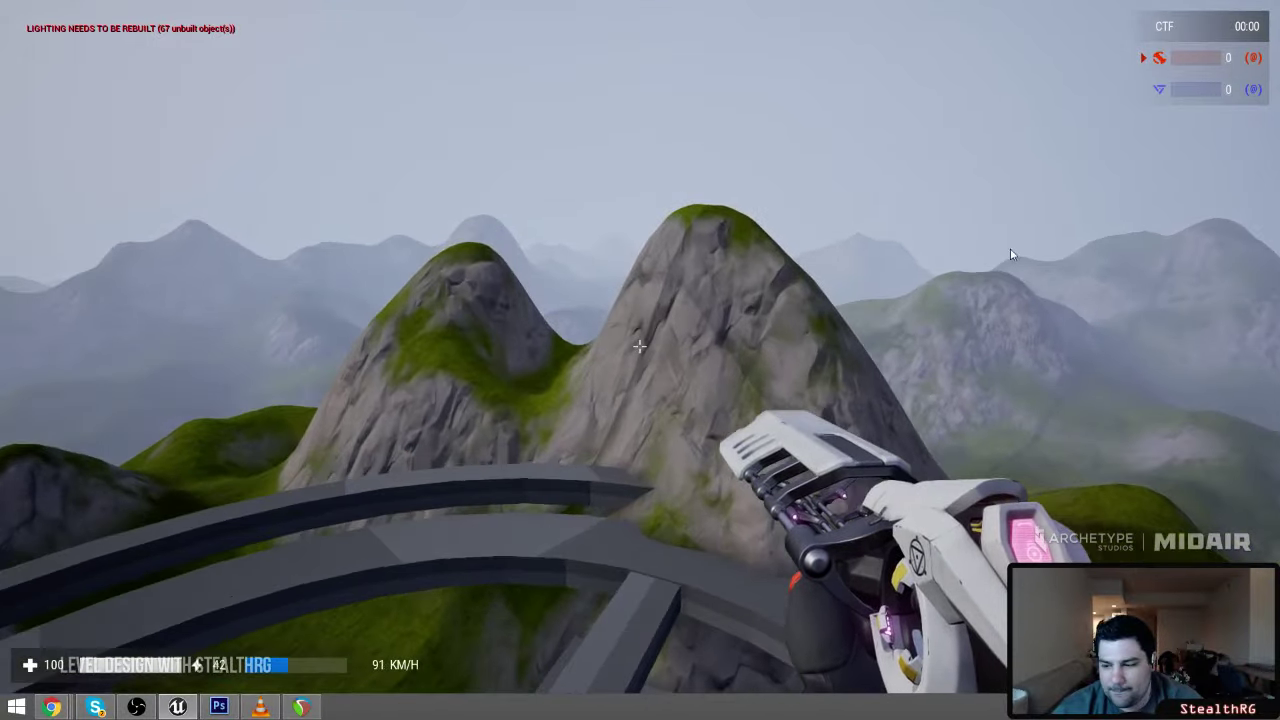
key(Escape)
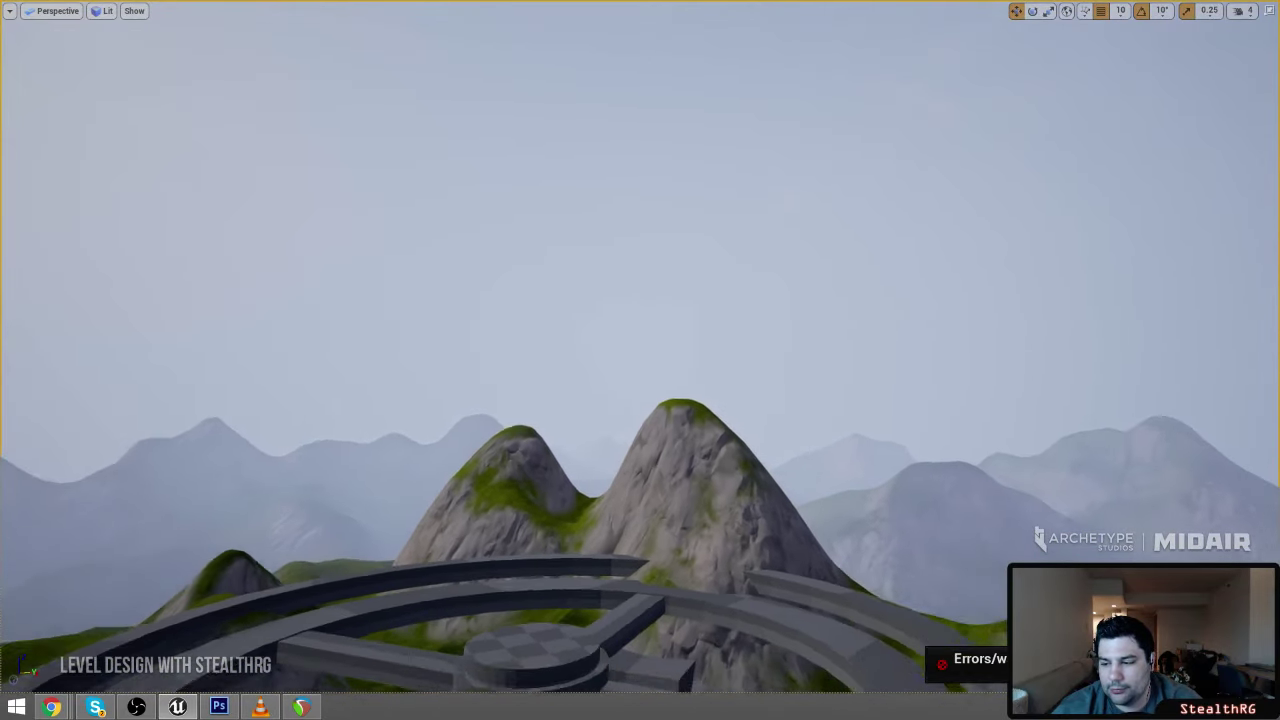
Examine the red-armoured character model's face up close in the editor, and back out to the mountain with the mana tank
right_drag(640, 346, 630, 450)
key(w)
key(d)
key(w)
key(w)
key(g)
key(d)
key(w)
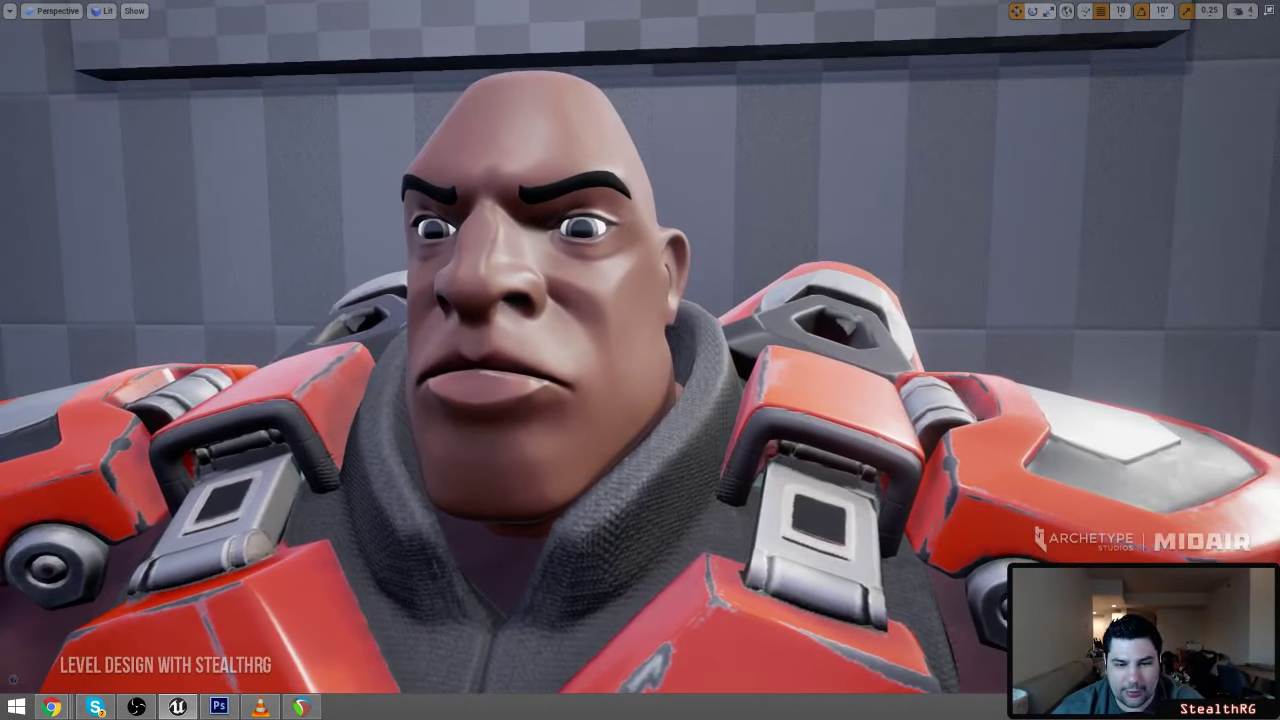
key(s)
right_drag(640, 360, 662, 378)
key(s)
key(w)
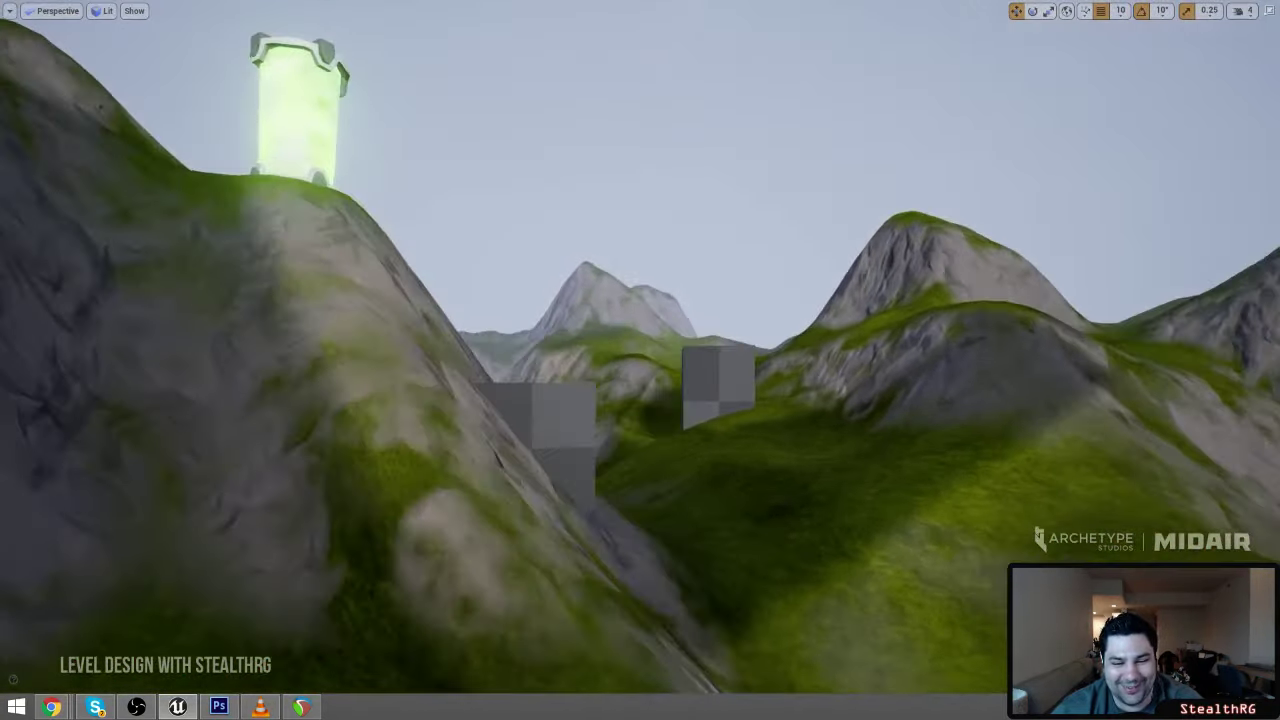
Run a short play test to check the scale of the open box beside the flag platform and the landscape pieces poking through it
mouse_move(875, 496)
right_down()
mouse_move(850, 498)
mouse_move(875, 496)
right_up()
key(alt+p)
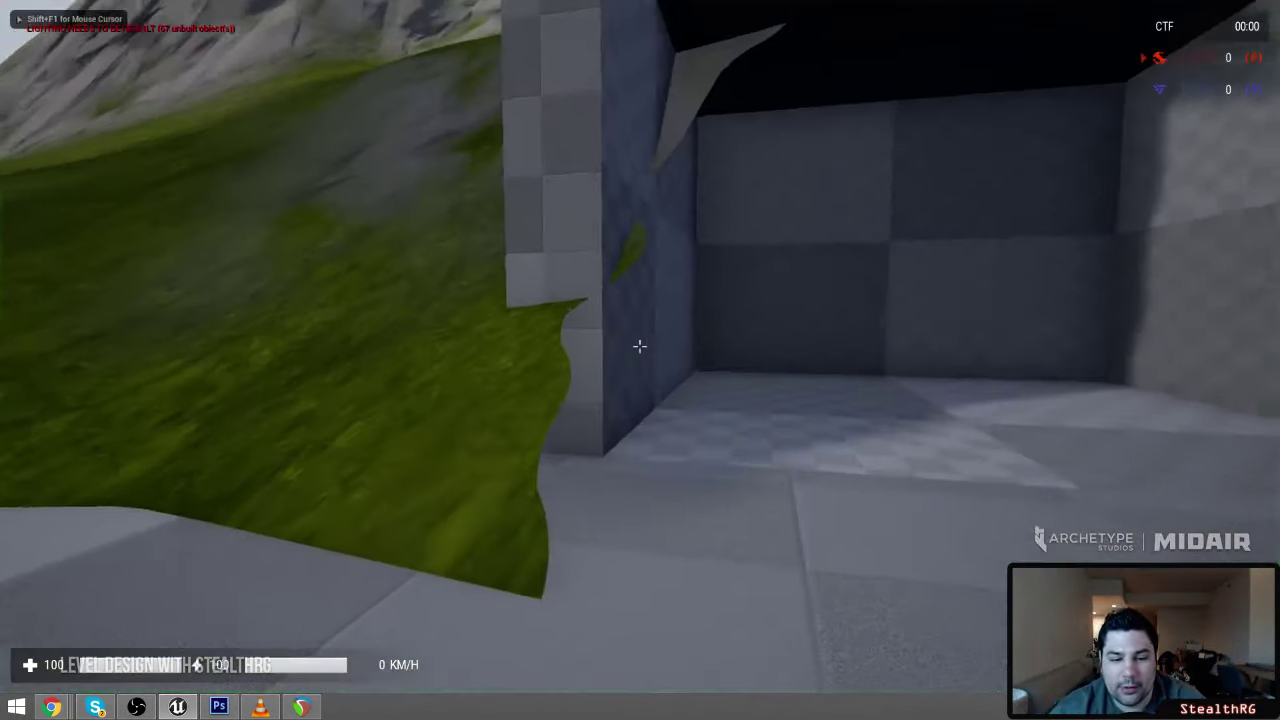
key(w)
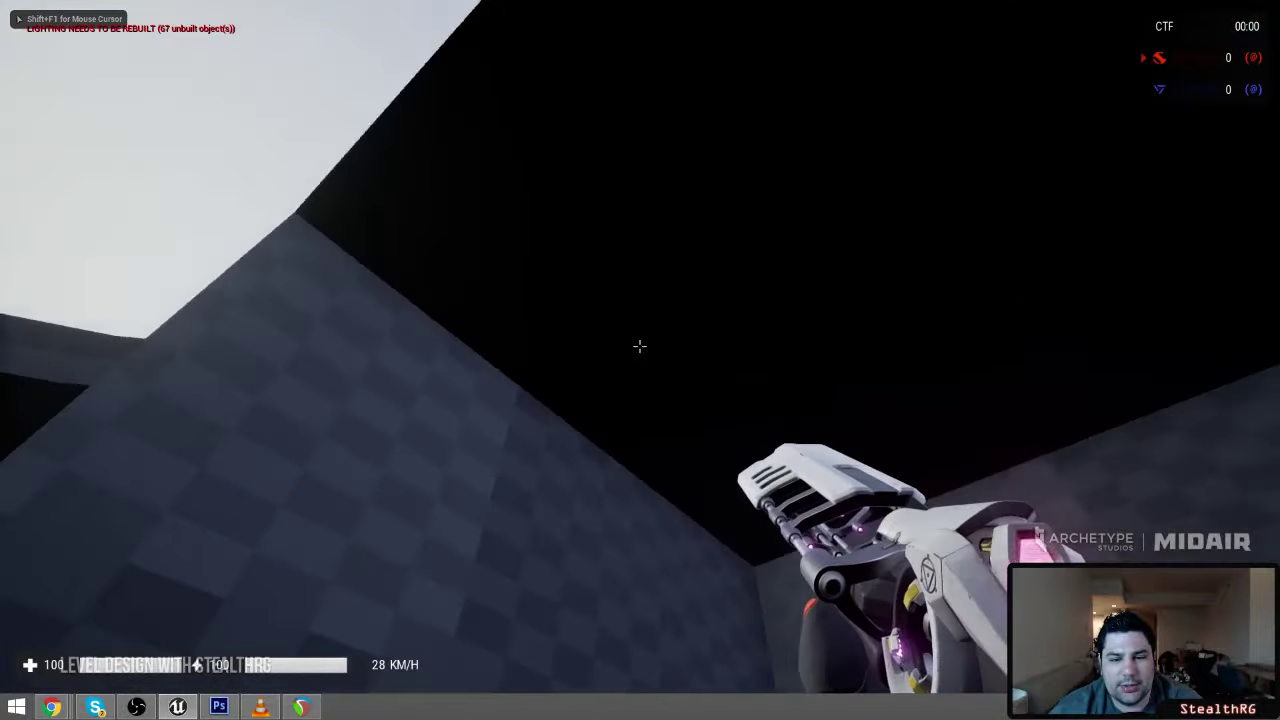
key(s)
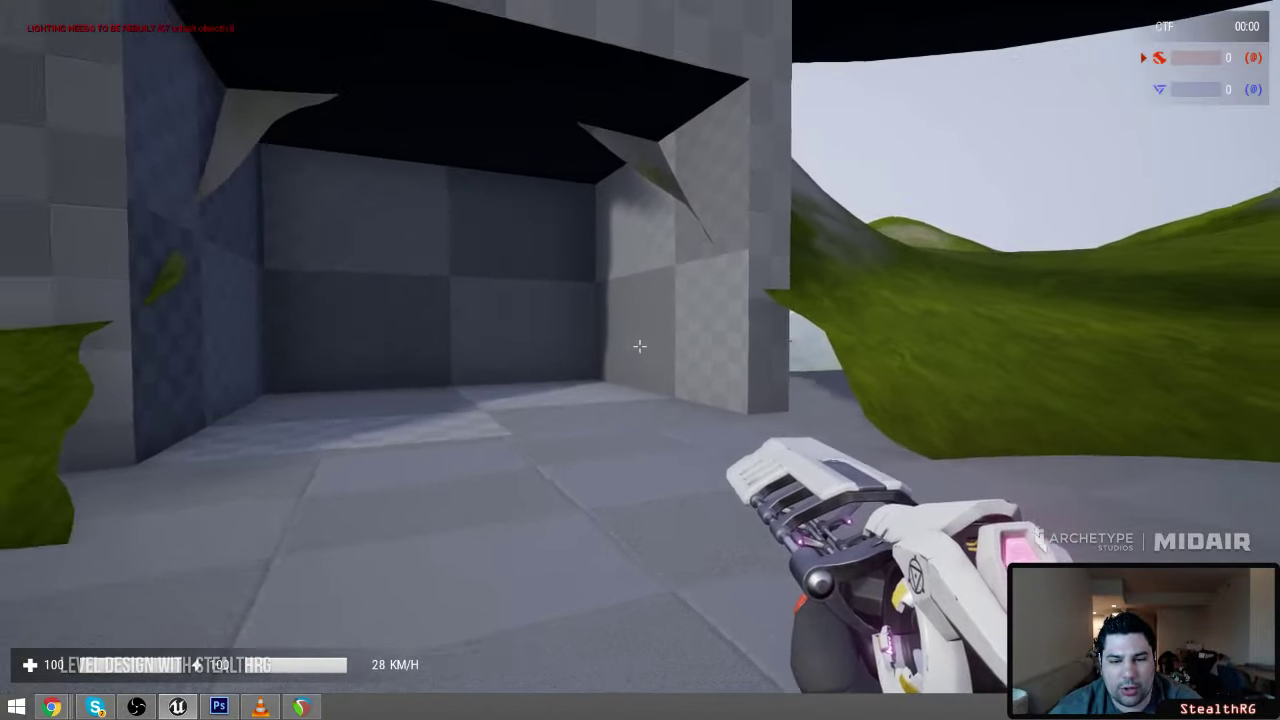
key(s)
key(Escape)
Examine the flag platform, its open box and the ring structure's support from the valley outside the base
key(s)
right_drag(771, 337, 775, 350)
key(s)
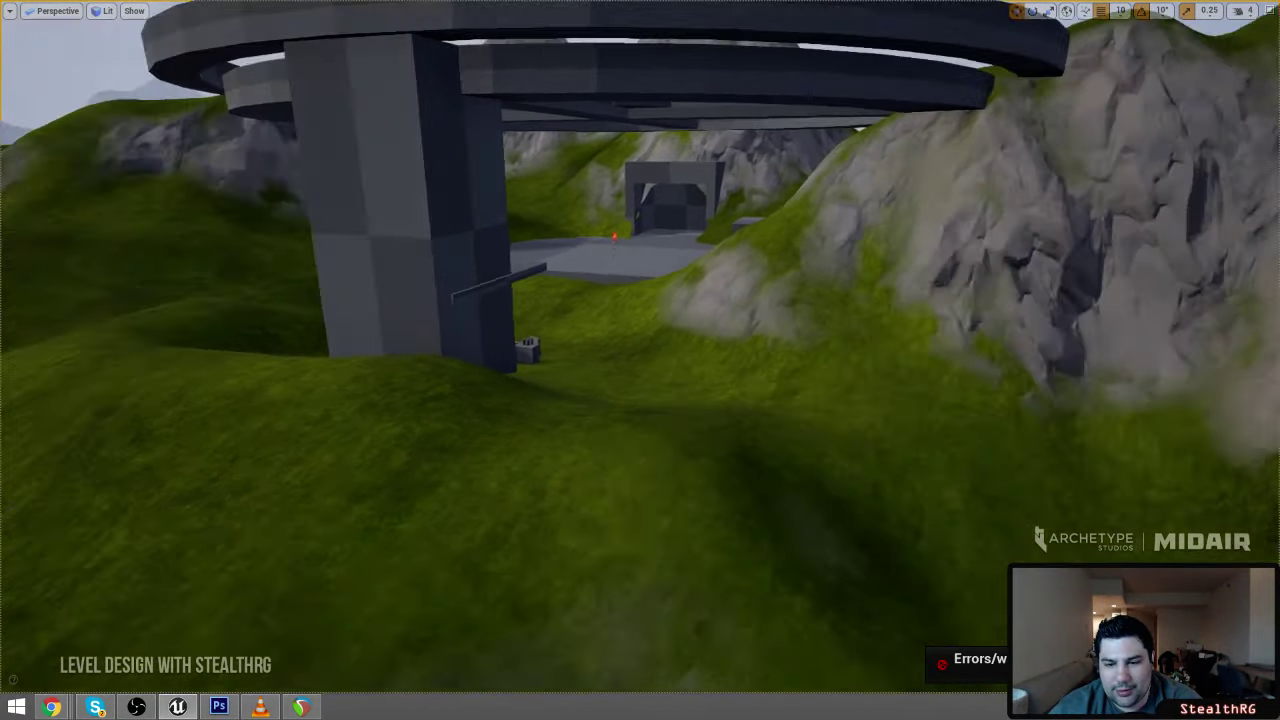
key(s)
right_drag(775, 350, 652, 350)
key(w)
key(s)
key(w)
key(s)
key(w)
key(s)
Select the box brush beside the flag platform with the Scale tool and inspect from the valley how it sits in the mountain
click(755, 345)
key(d)
key(w)
key(e)
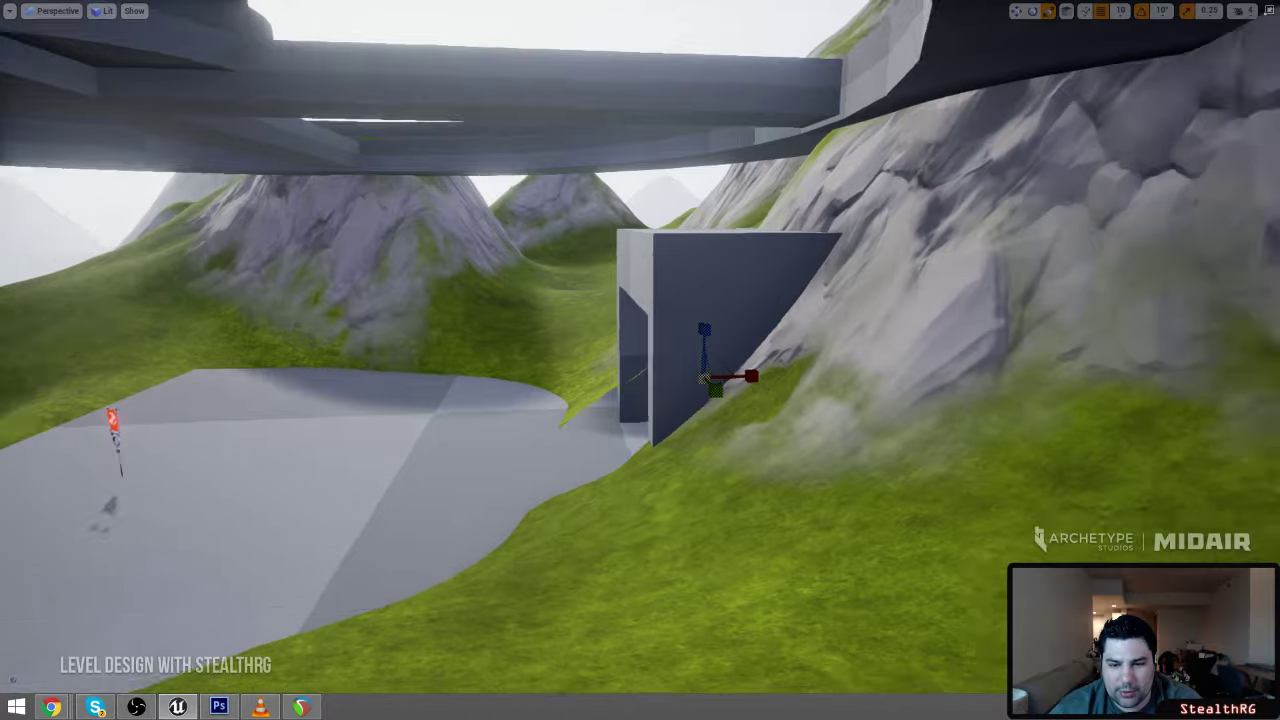
key(a)
mouse_move(625, 362)
right_down()
mouse_move(640, 369)
mouse_move(600, 367)
right_up()
key(w)
click(640, 369)
key(d)
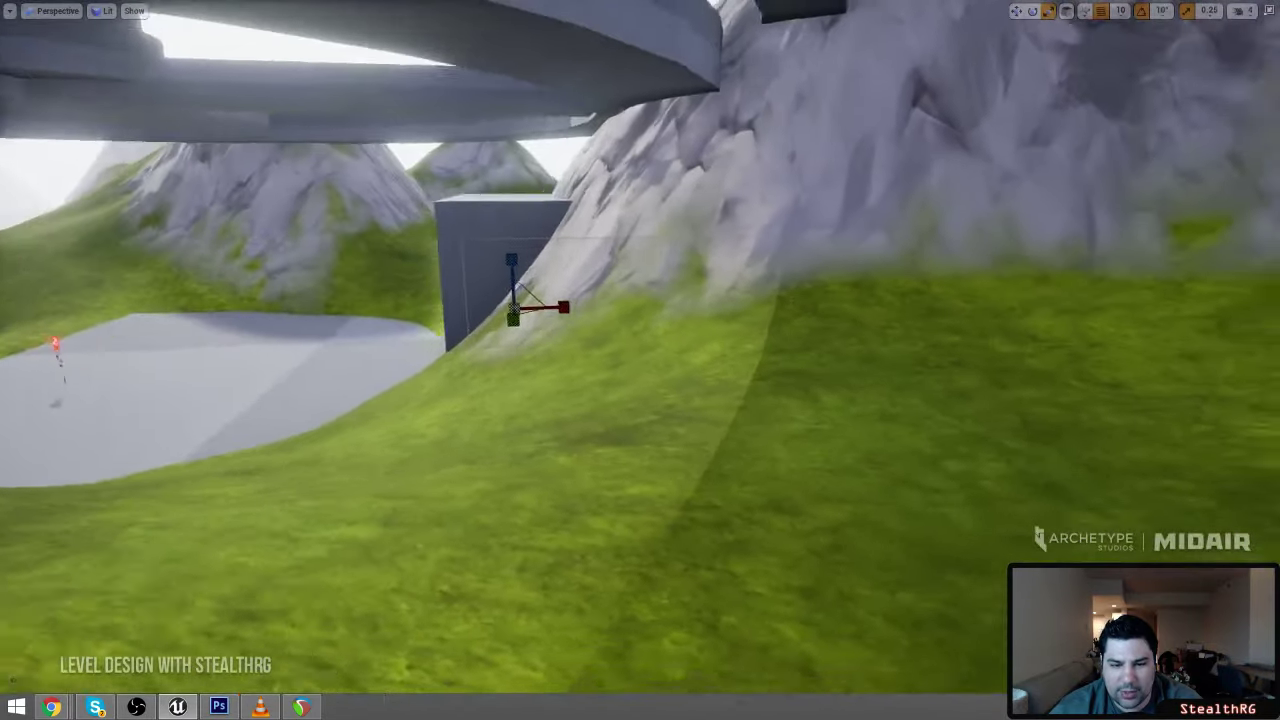
key(a)
right_drag(680, 320, 675, 320)
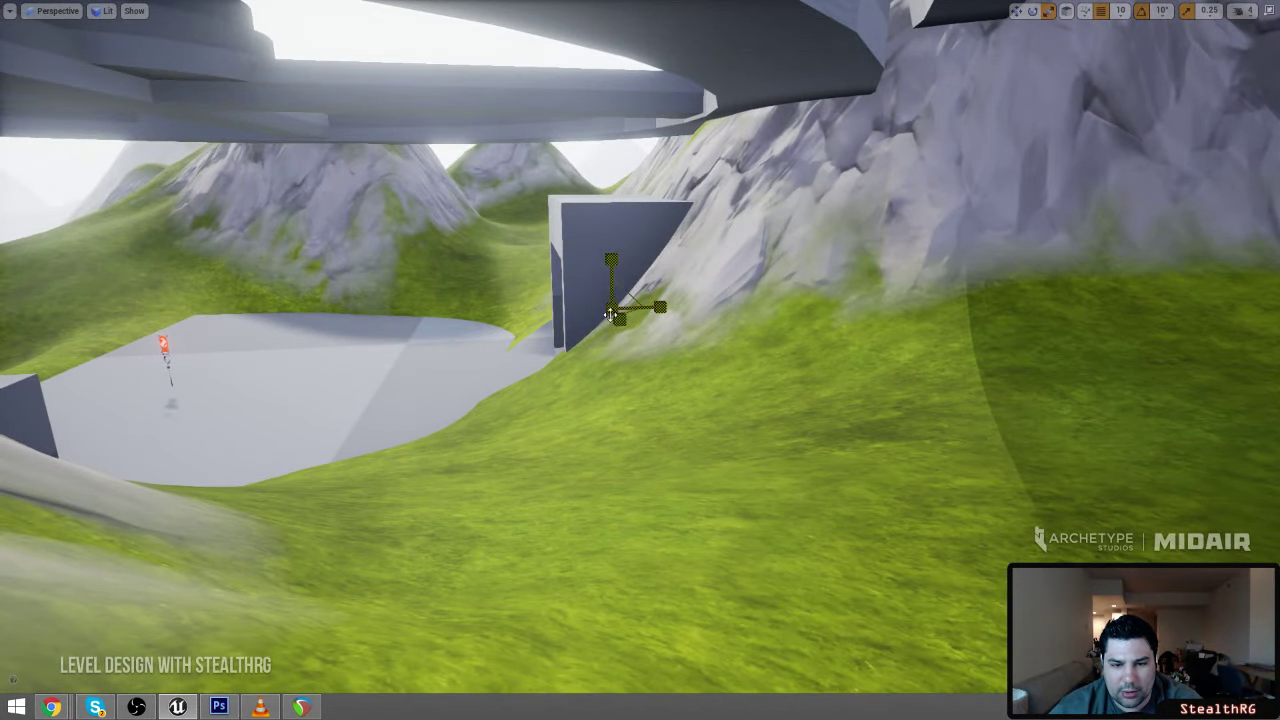
key(a)
mouse_move(515, 320)
right_down()
mouse_move(540, 320)
mouse_move(515, 320)
right_up()
key(w)
key(s)
right_drag(436, 326, 238, 323)
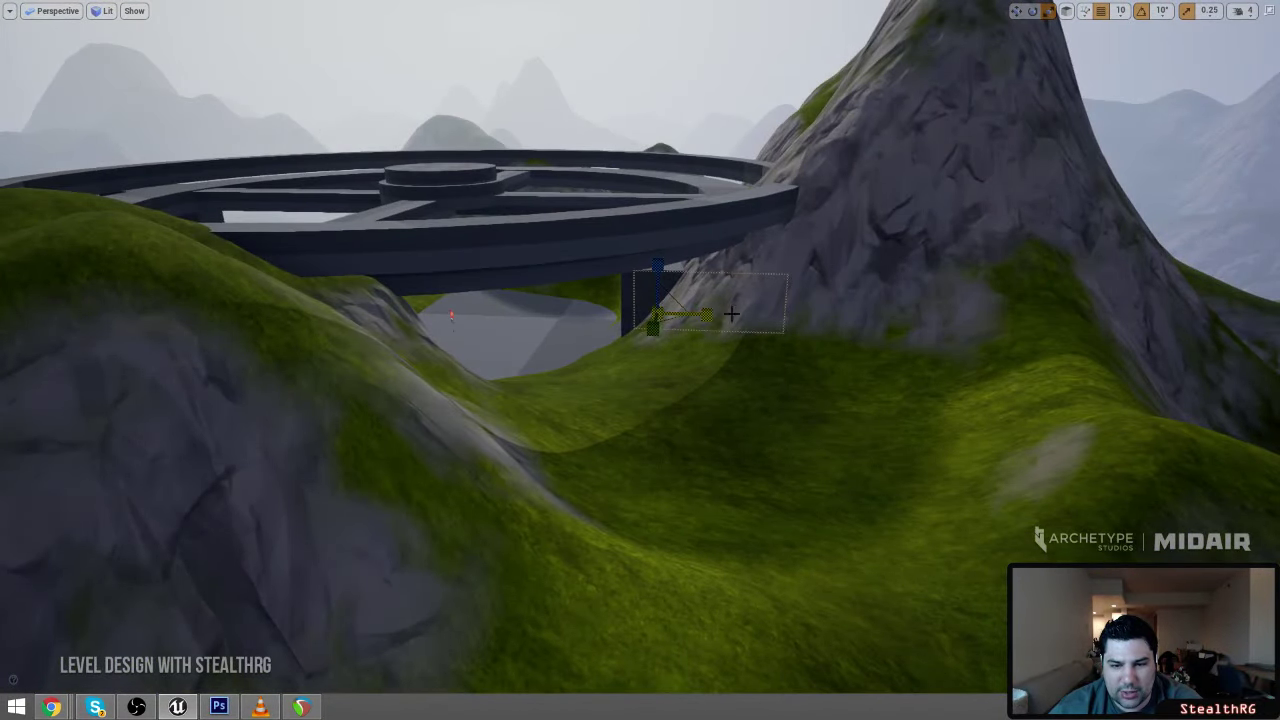
Adjust the size and position of the subtractive box that cuts the tunnel entrance into the mountainside
key(w)
right_drag(640, 330, 800, 335)
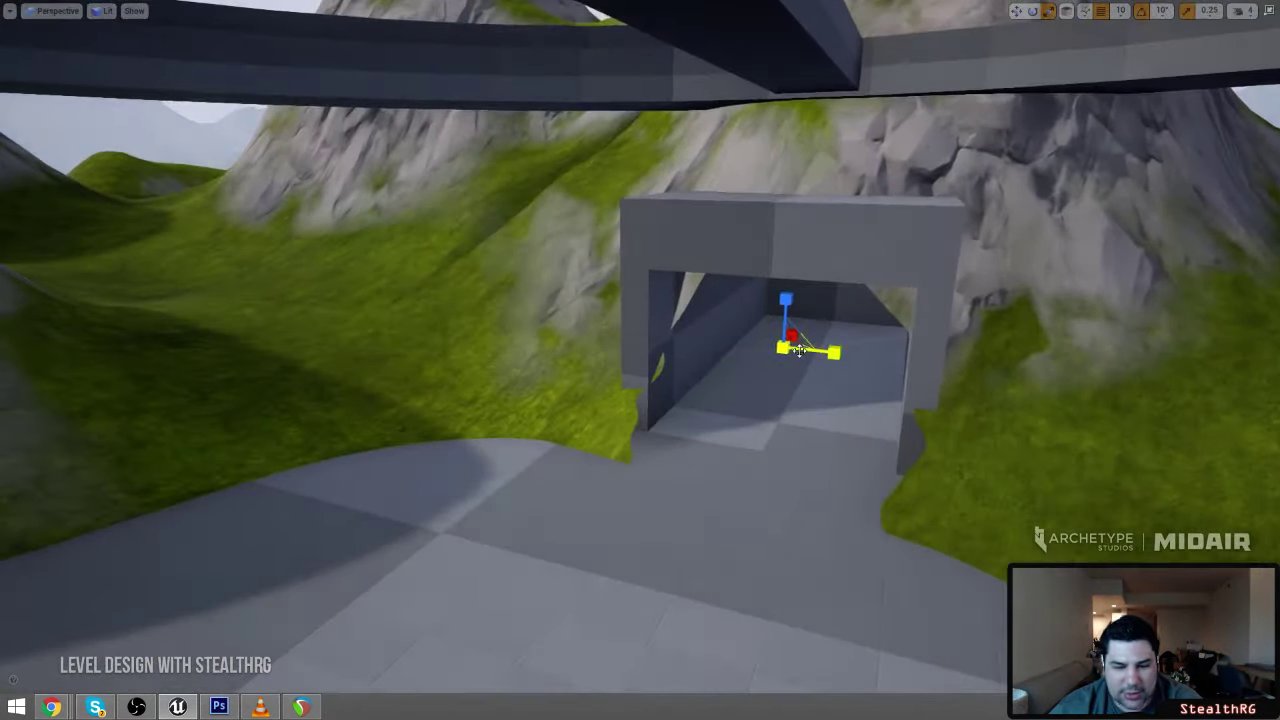
key(d)
right_drag(604, 322, 330, 300)
key(w)
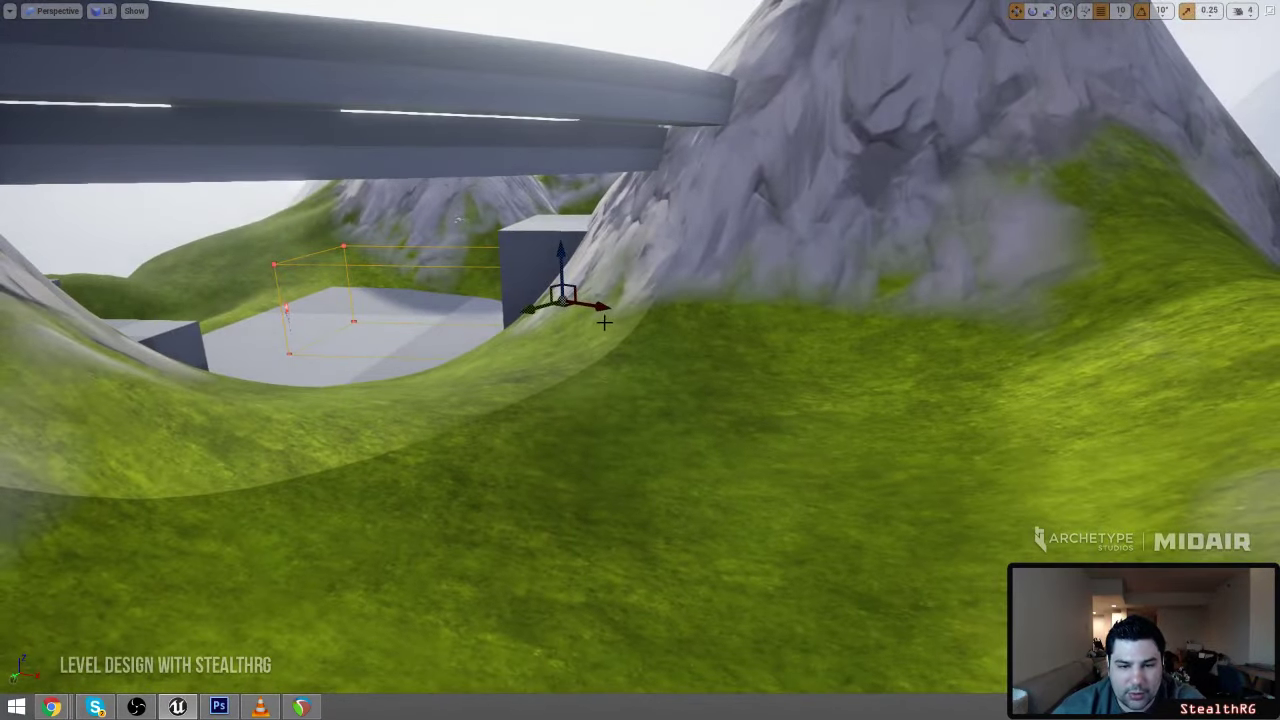
key(w)
right_drag(570, 310, 970, 320)
Examine the tunnel entrance, its interior and the outside of the tunnel block against the mountain
key(s)
key(w)
key(s)
key(s)
key(s)
key(w)
key(a)
key(w)
right_drag(700, 360, 655, 335)
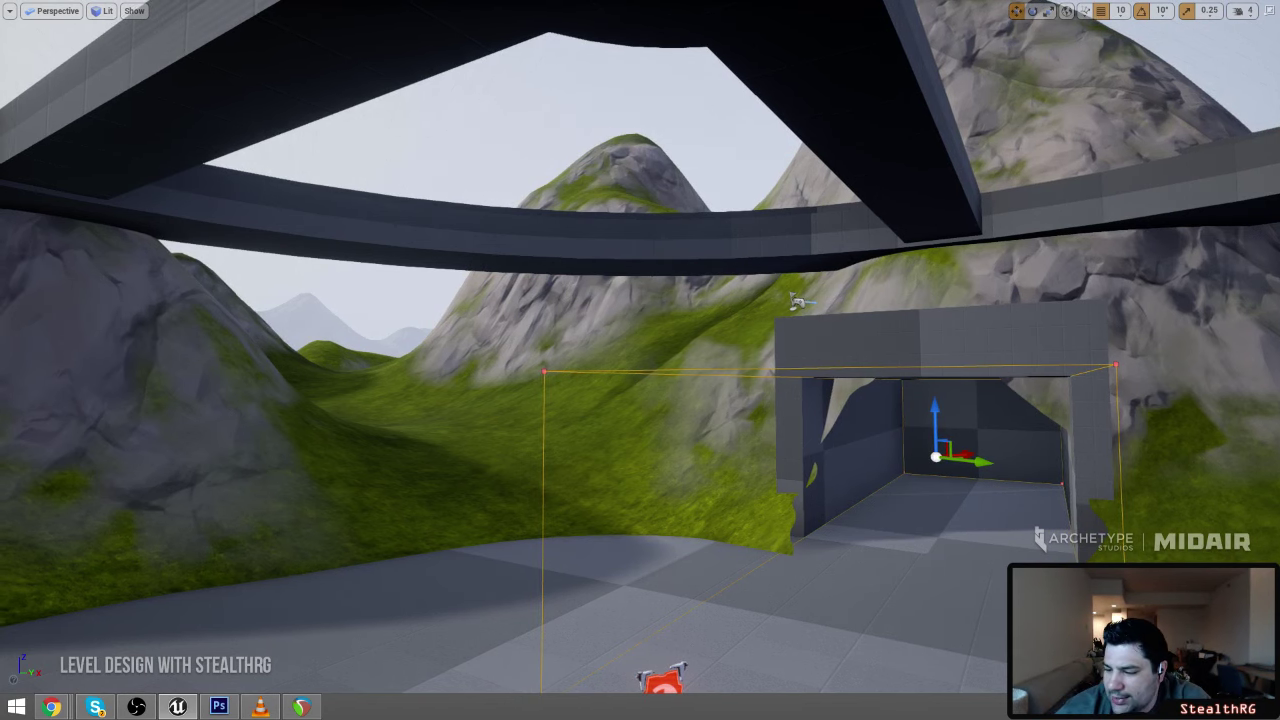
right_drag(615, 384, 644, 375)
key(s)
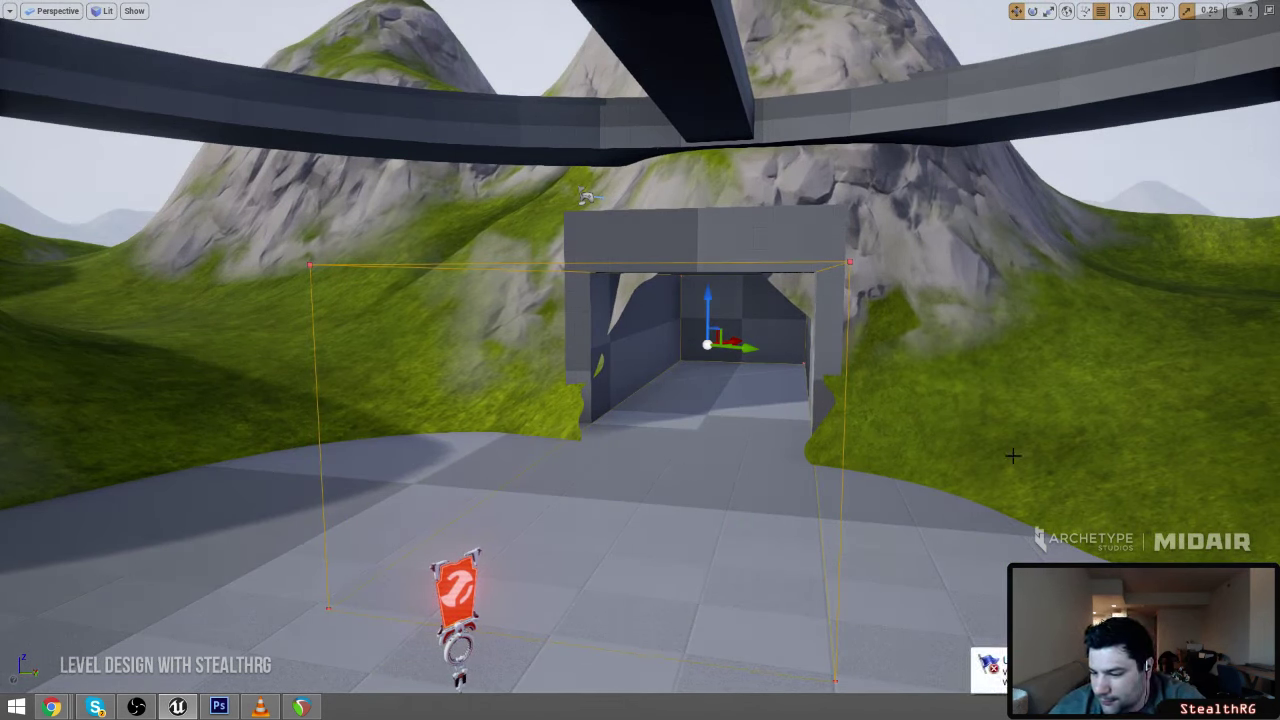
right_drag(1013, 456, 446, 472)
right_drag(1023, 357, 1040, 467)
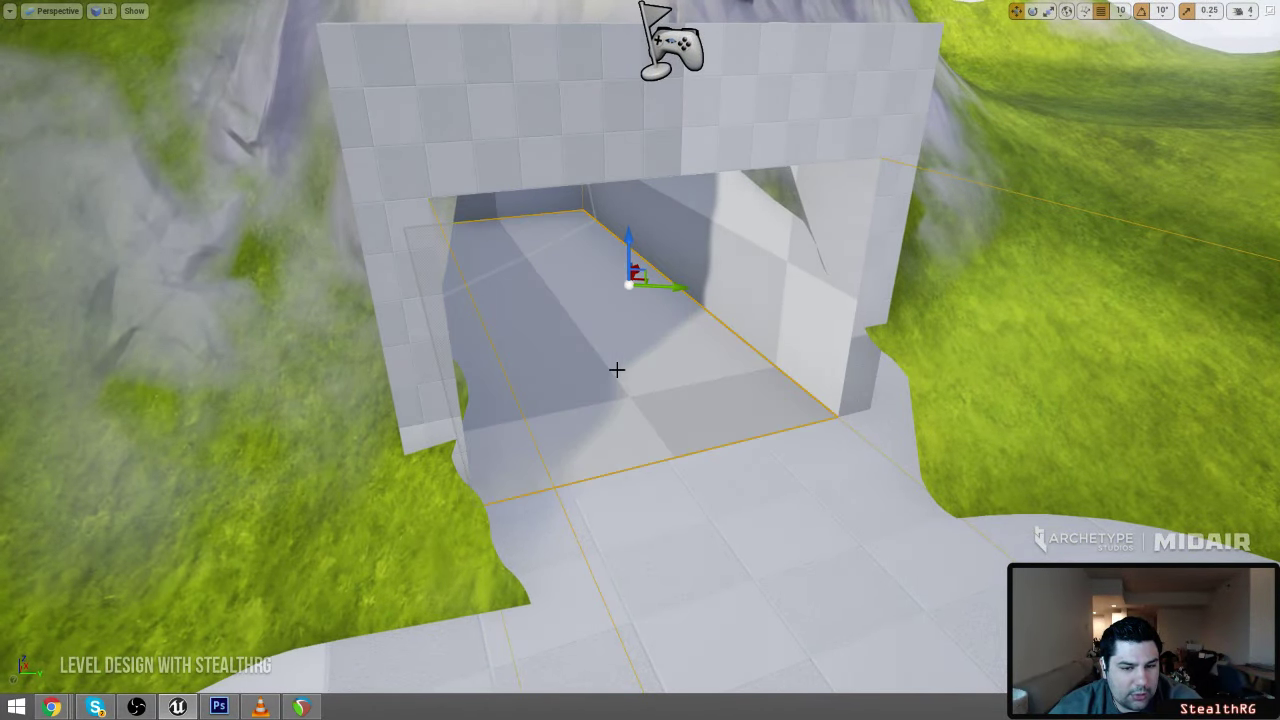
right_drag(616, 370, 396, 380)
right_drag(634, 349, 634, 349)
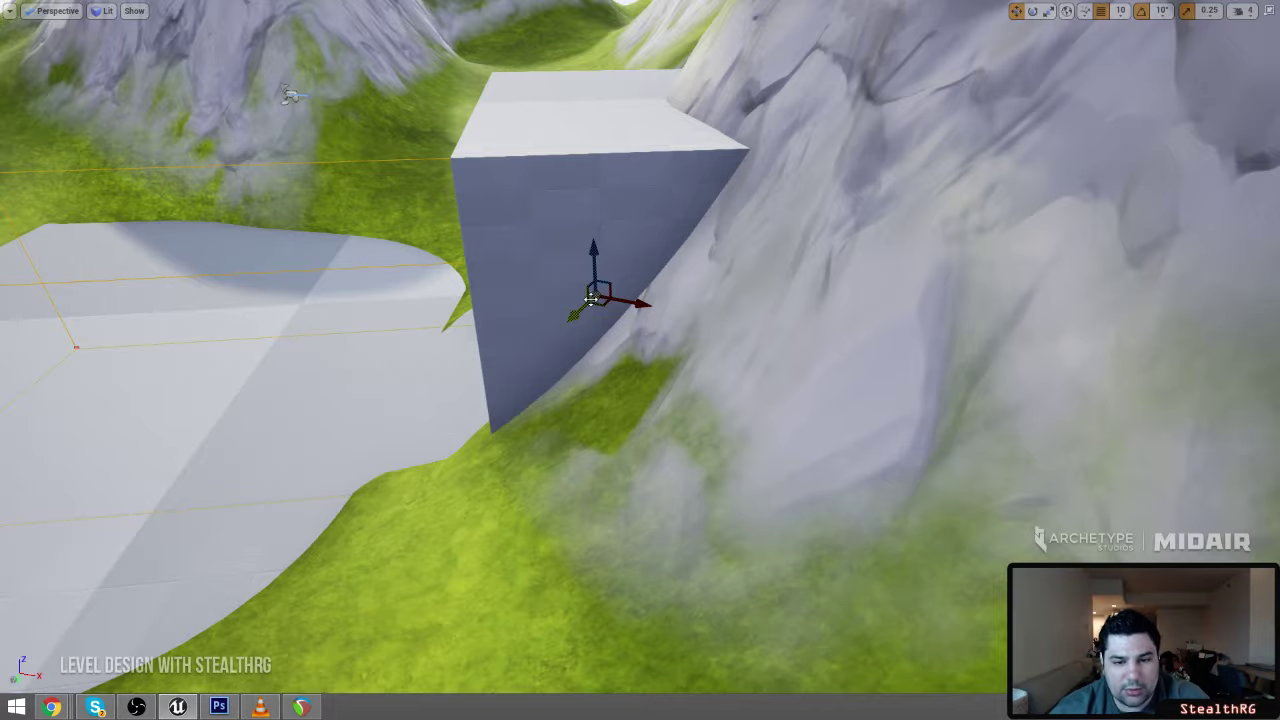
right_drag(963, 254, 960, 290)
right_drag(648, 331, 850, 365)
Scale the subtractive box horizontally at the rear opening of the tunnel
key(e)
key(w)
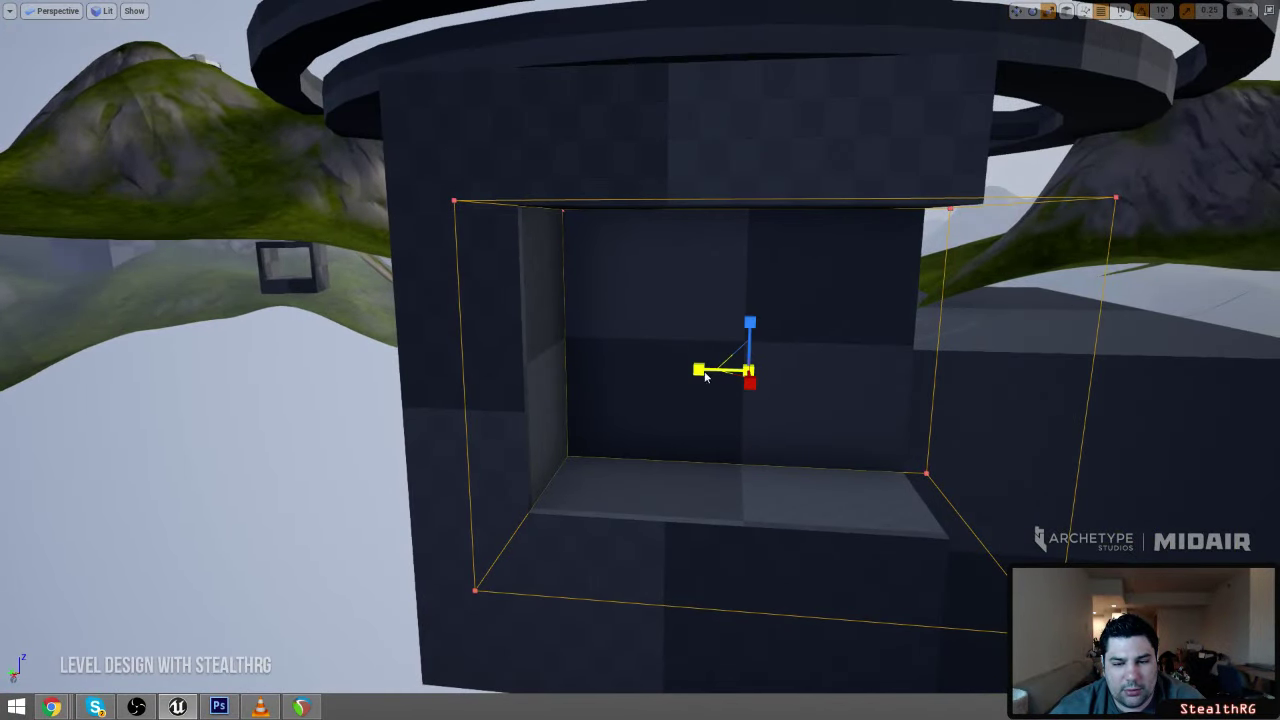
mouse_move(737, 371)
right_down()
mouse_move(515, 365)
mouse_move(635, 345)
mouse_move(640, 355)
mouse_move(270, 350)
mouse_move(160, 385)
mouse_move(50, 365)
mouse_move(100, 372)
mouse_move(200, 355)
mouse_move(420, 390)
right_up()
right_drag(503, 349, 503, 349)
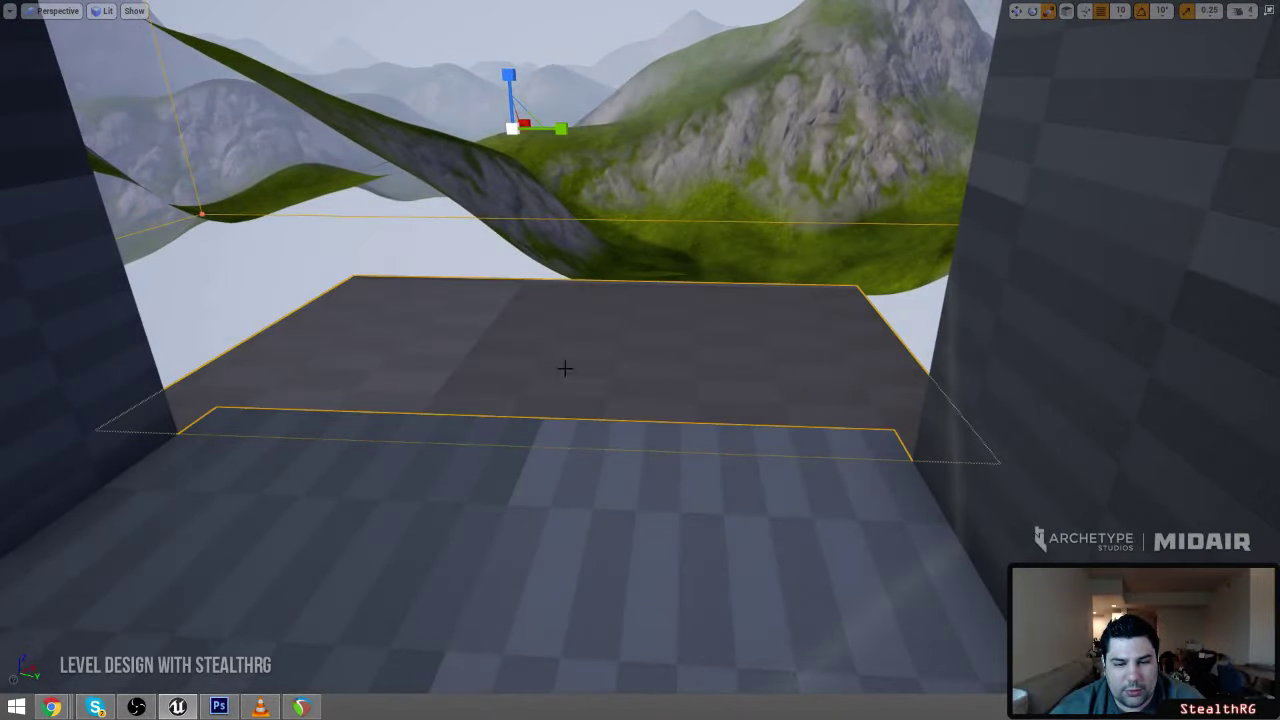
Delete the extra subtractive boxes projecting beyond the rear end of the tunnel
key(Delete)
right_drag(436, 278, 468, 285)
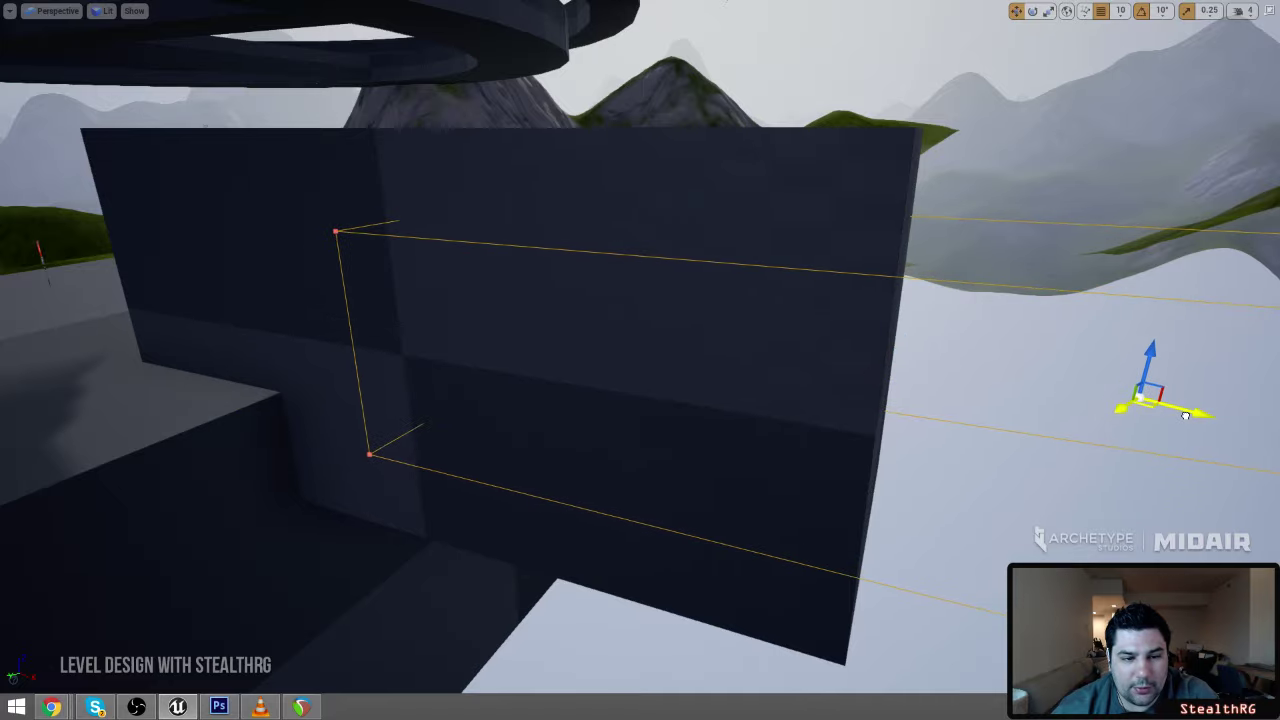
drag(1185, 415, 1185, 415)
key(Delete)
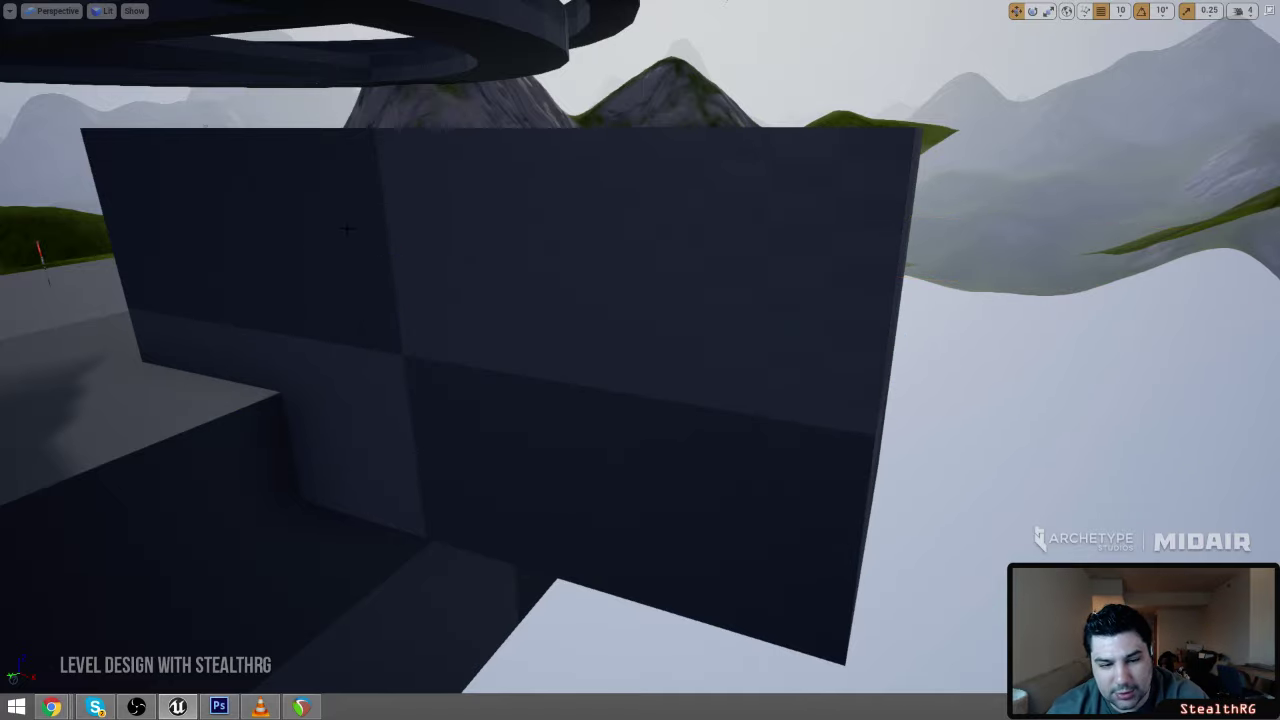
Move the additive box out along the tunnel's rear end and scale it horizontally
right_drag(328, 165, 335, 169)
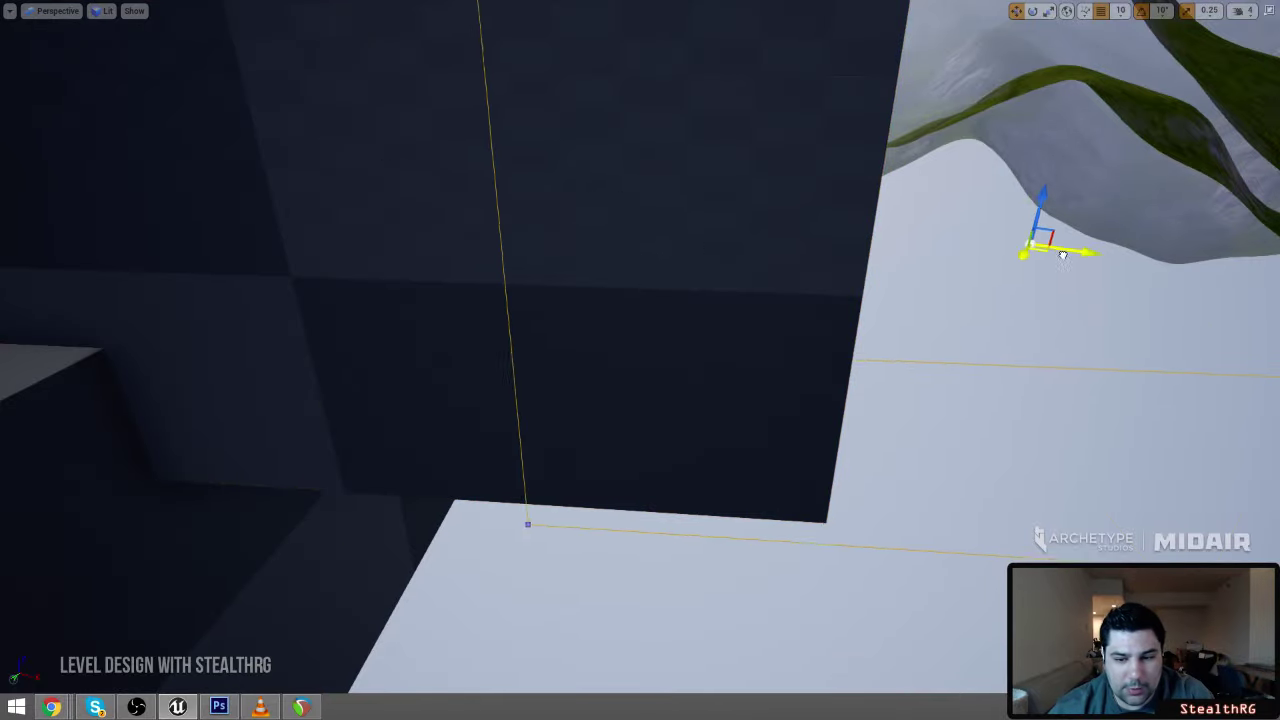
drag(1107, 247, 1107, 247)
right_drag(1107, 247, 1107, 247)
key(e)
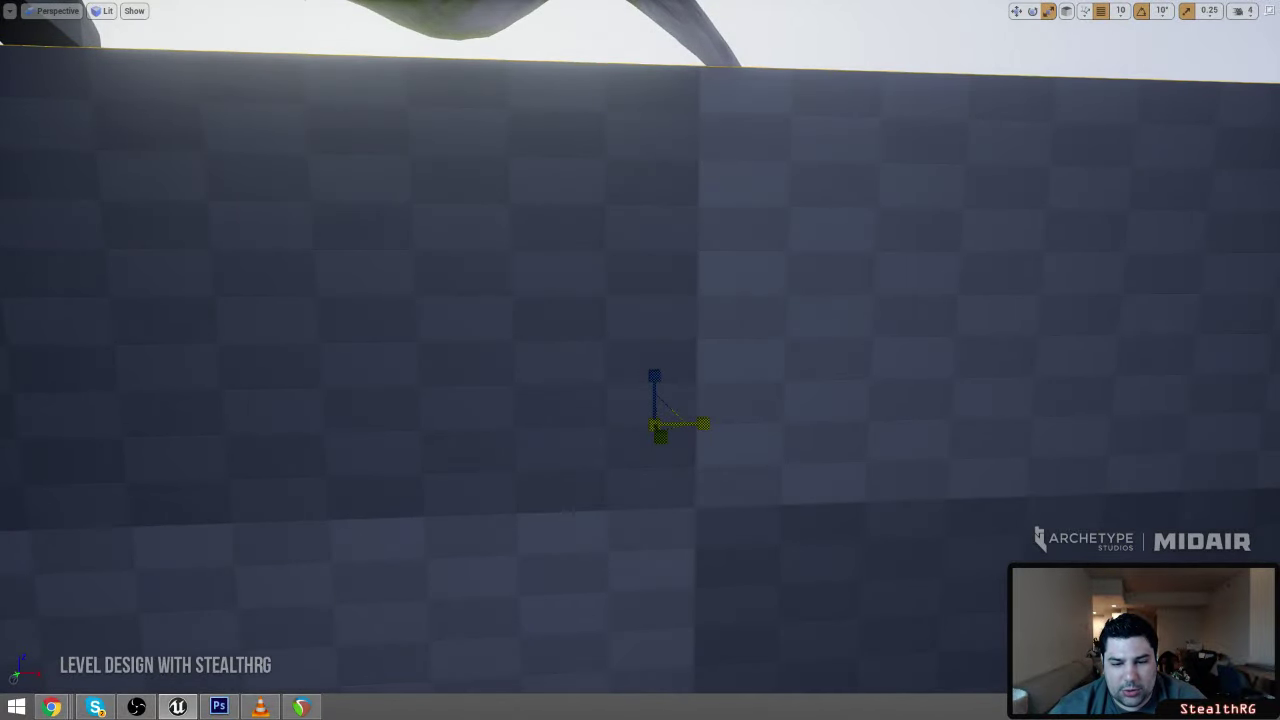
drag(703, 424, 703, 424)
right_drag(703, 424, 703, 424)
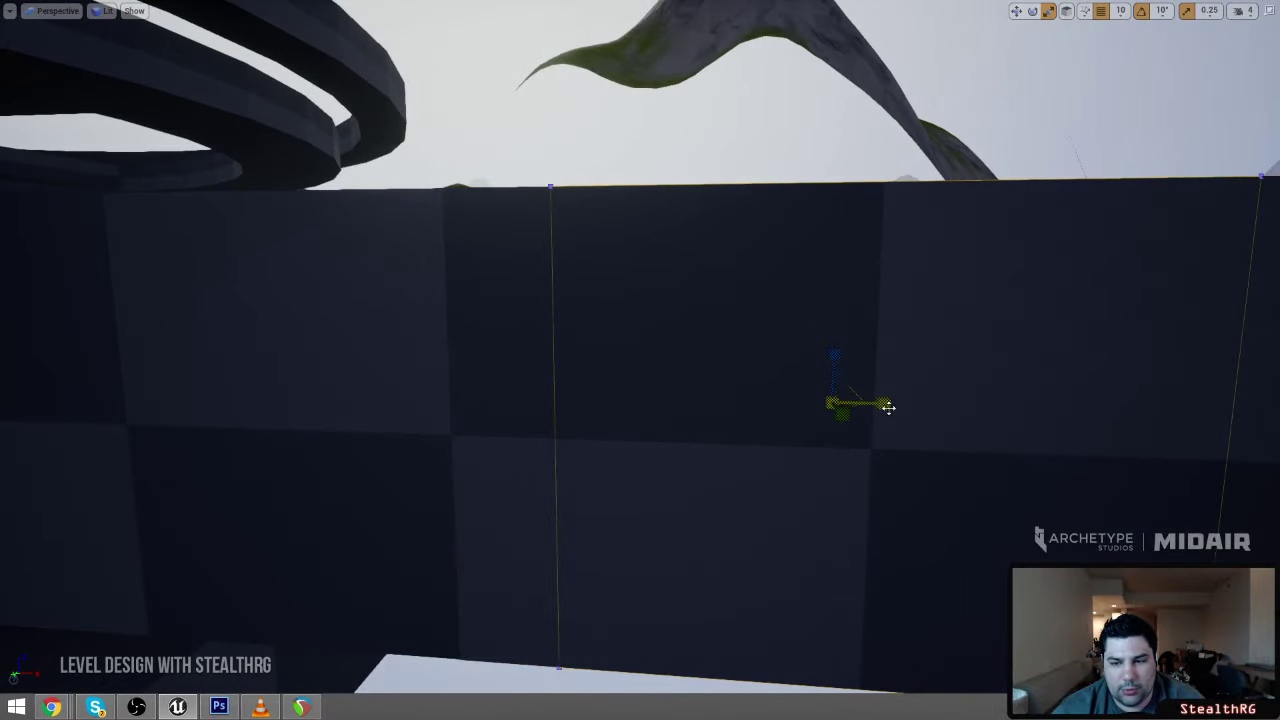
right_drag(856, 410, 856, 410)
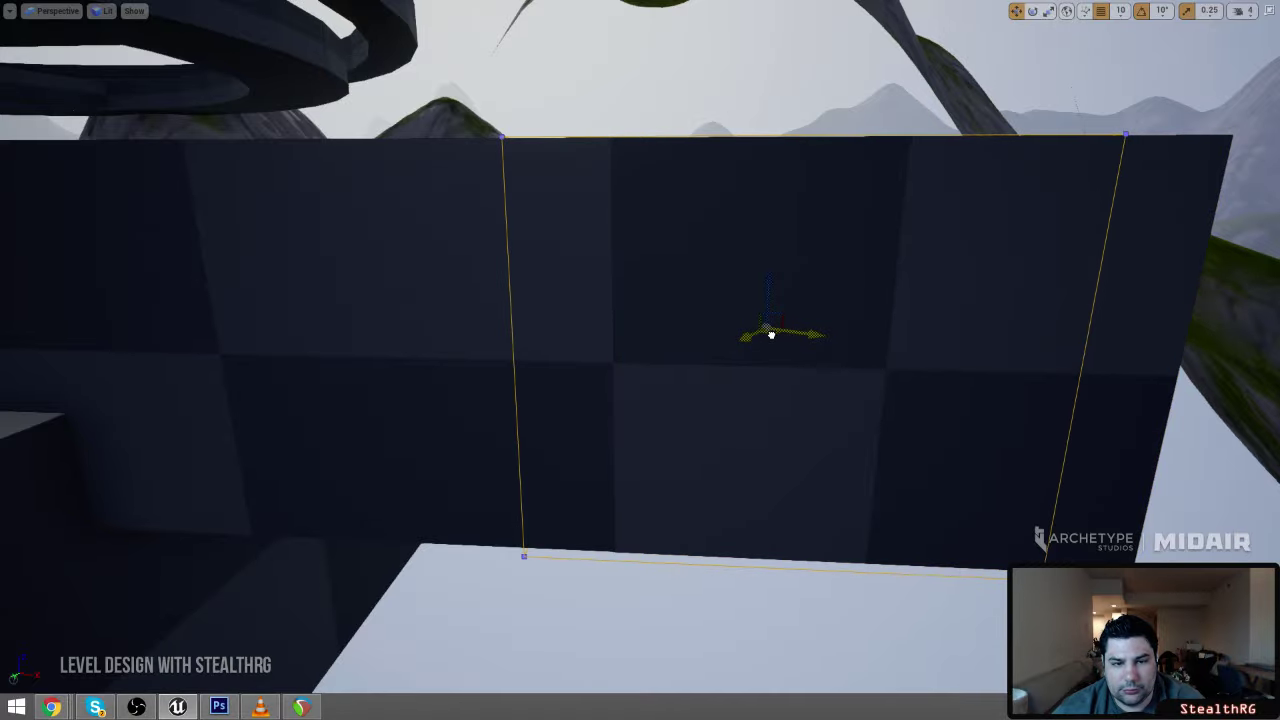
Place the additive box at the tunnel's rear end and enlarge it into a room block scaled 7.75 × 12.75 × 6.25
drag(768, 331, 762, 333)
right_drag(851, 363, 901, 369)
key(e)
right_drag(773, 449, 777, 454)
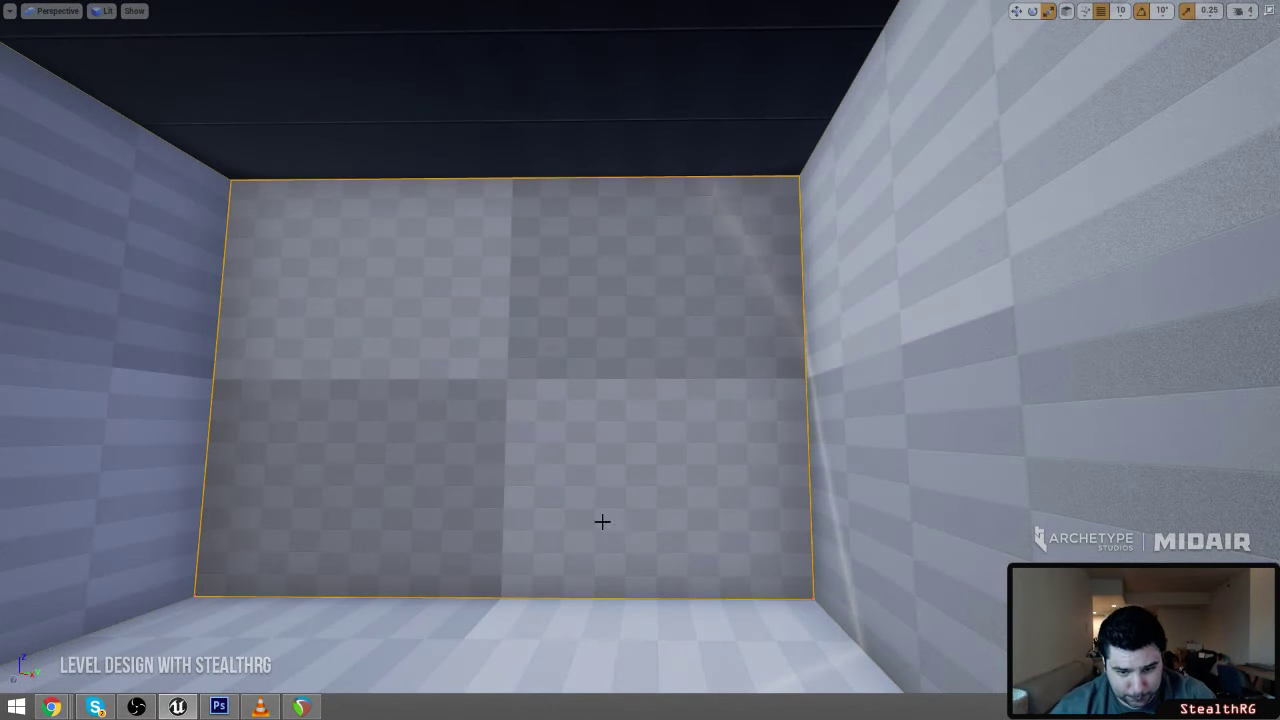
right_drag(602, 521, 602, 521)
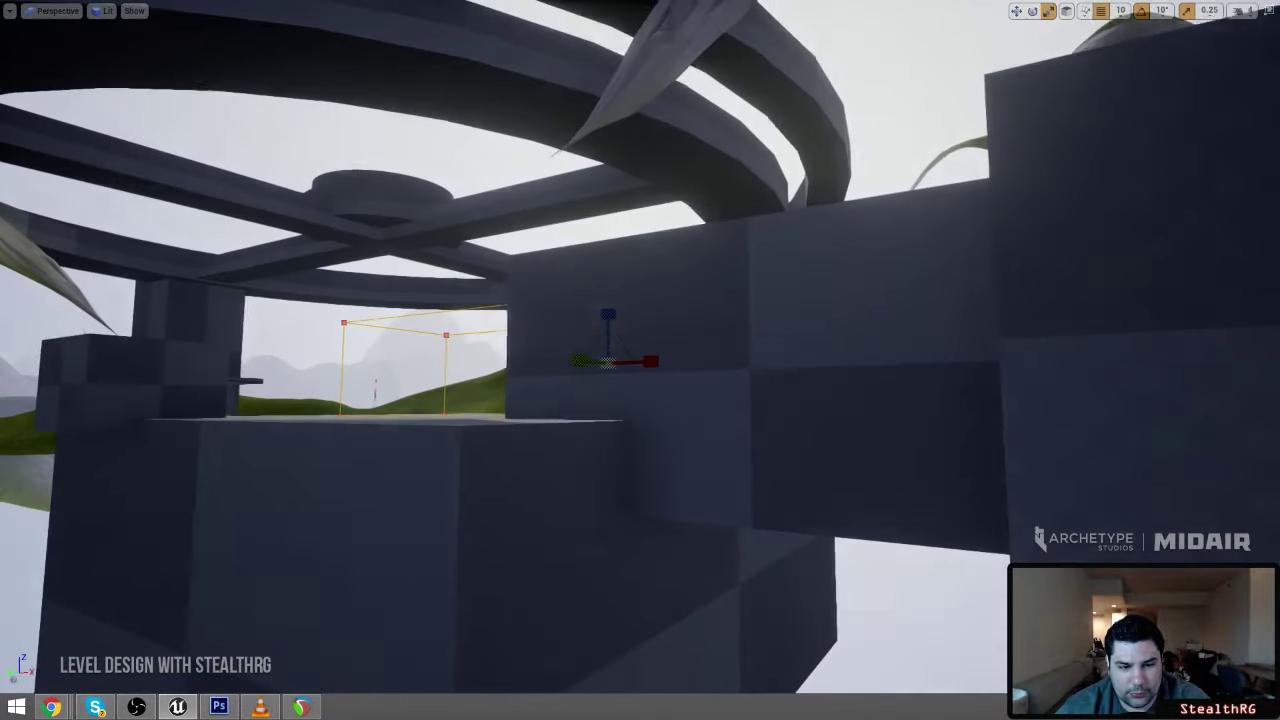
right_drag(682, 355, 672, 384)
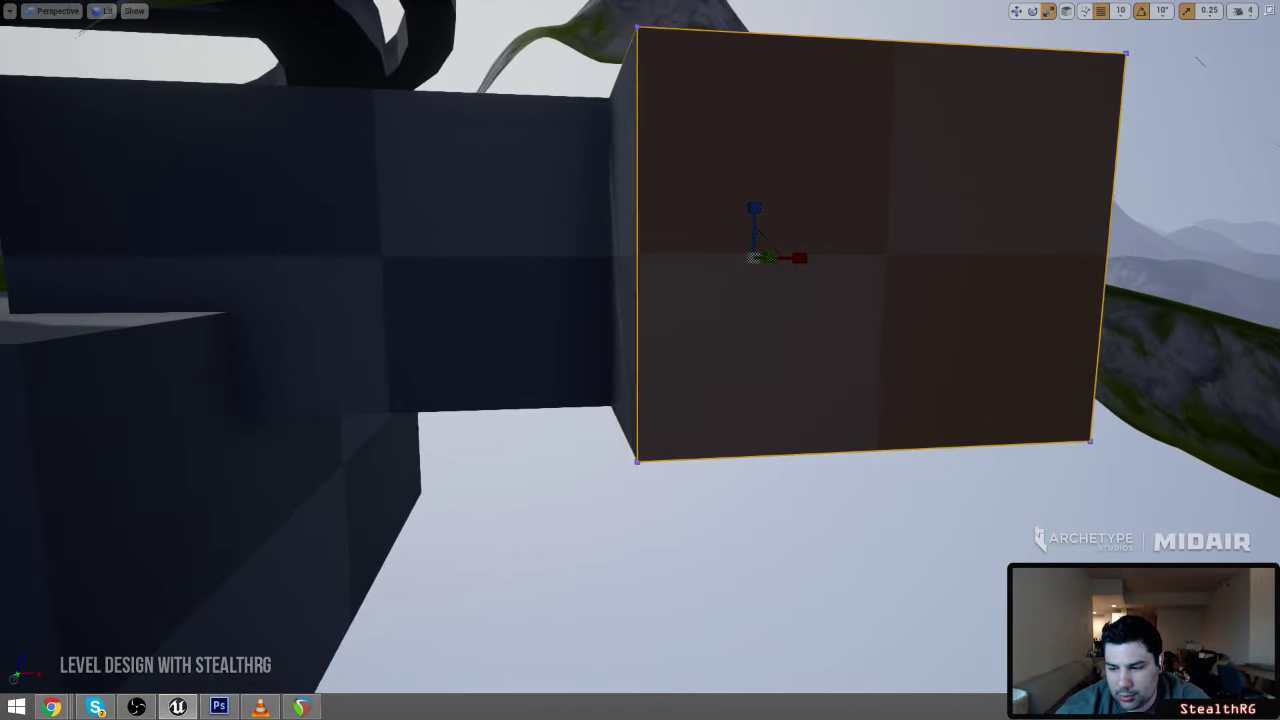
Create a slightly smaller copy of the room block, scaled to 7.5 × 12.5 × 6.0, for its hollow interior
click(816, 324)
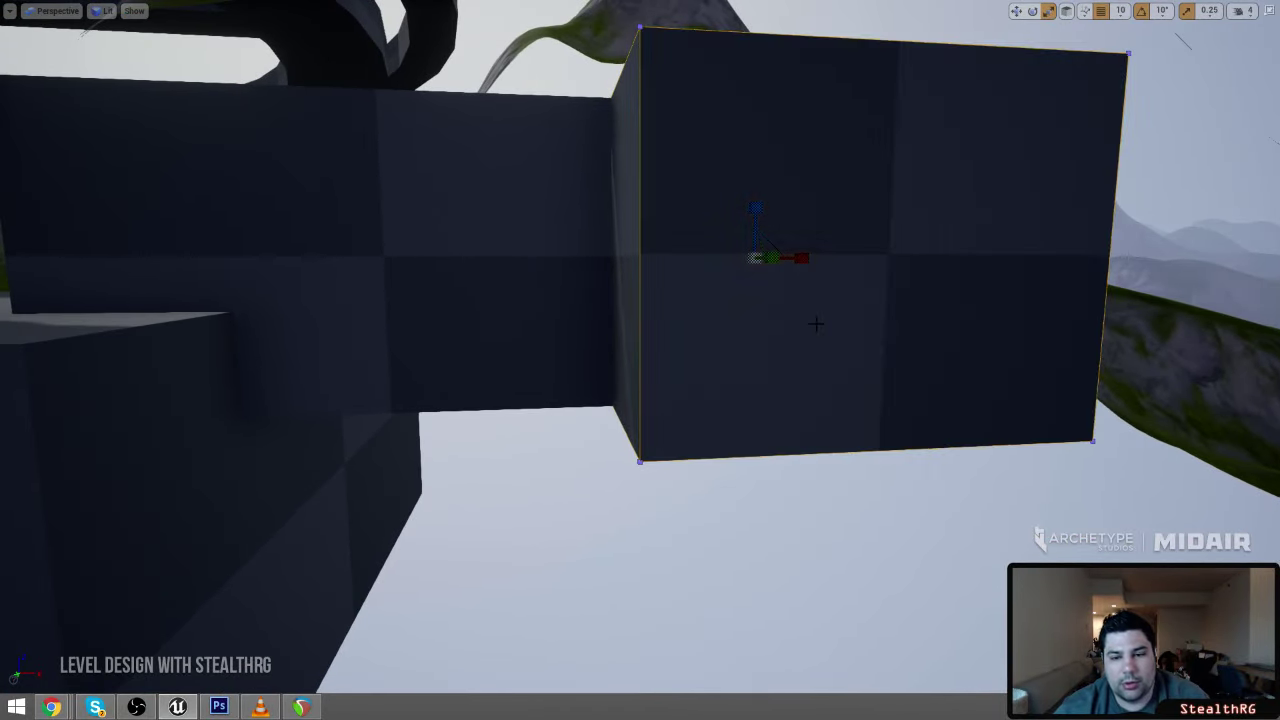
key(space)
key(space)
key(space)
right_drag(762, 262, 733, 250)
drag(734, 239, 795, 250)
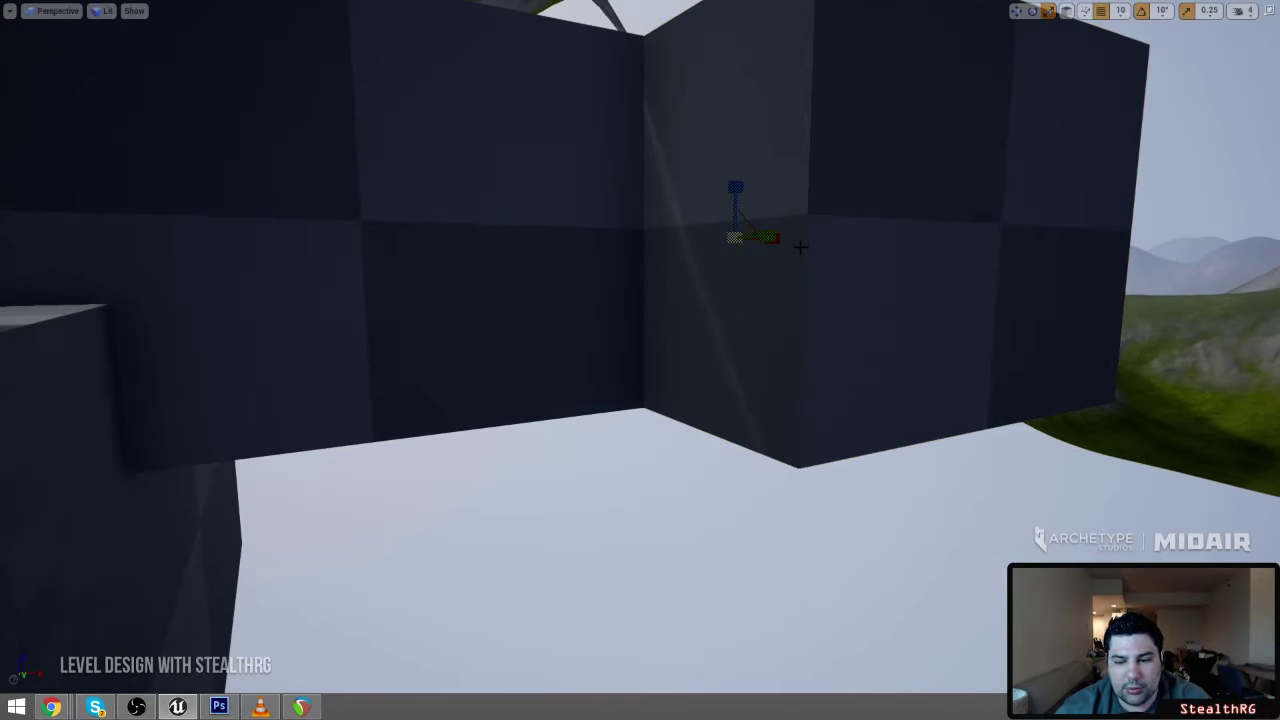
Change the brush type of the smaller inner box to Subtractive
key(F11)
click(1160, 356)
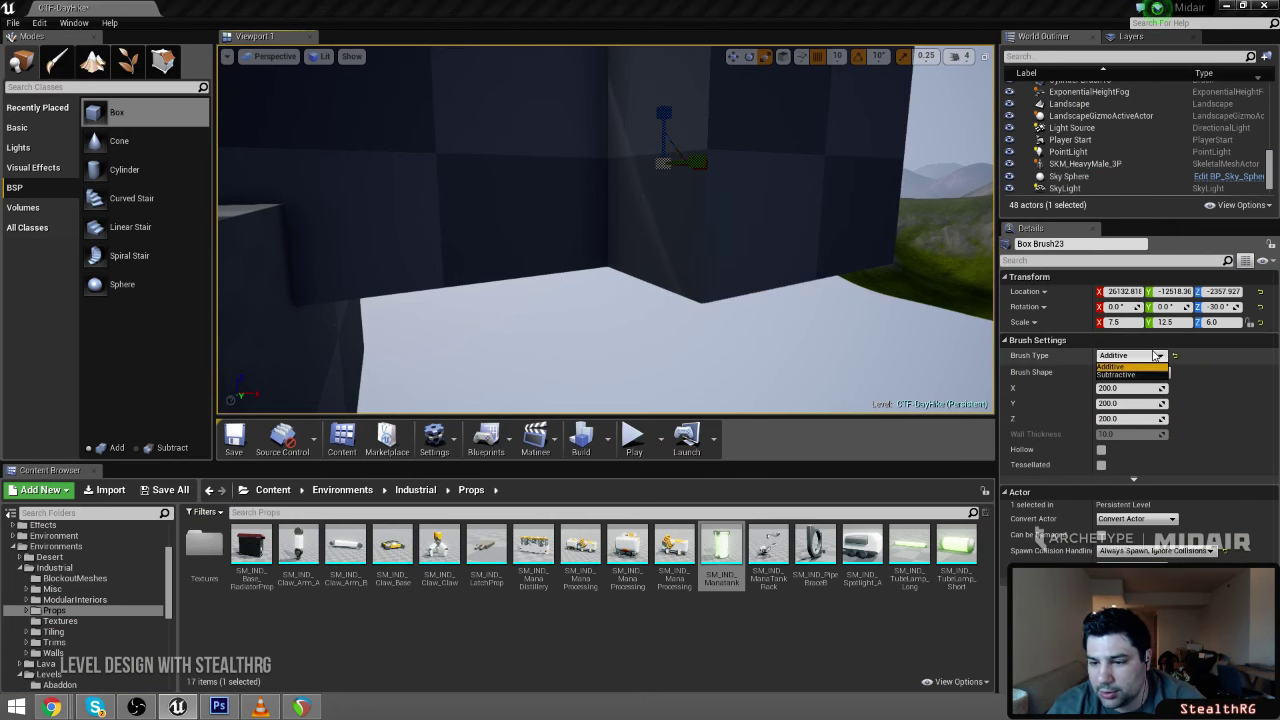
click(1132, 376)
Move the subtractive room box toward the tunnel to X 25802.818, Y -12328.36
mouse_move(800, 280)
right_down()
mouse_move(930, 270)
mouse_move(710, 272)
right_up()
key(w)
drag(629, 214, 572, 216)
mouse_move(622, 225)
right_down()
mouse_move(427, 228)
mouse_move(820, 214)
right_up()
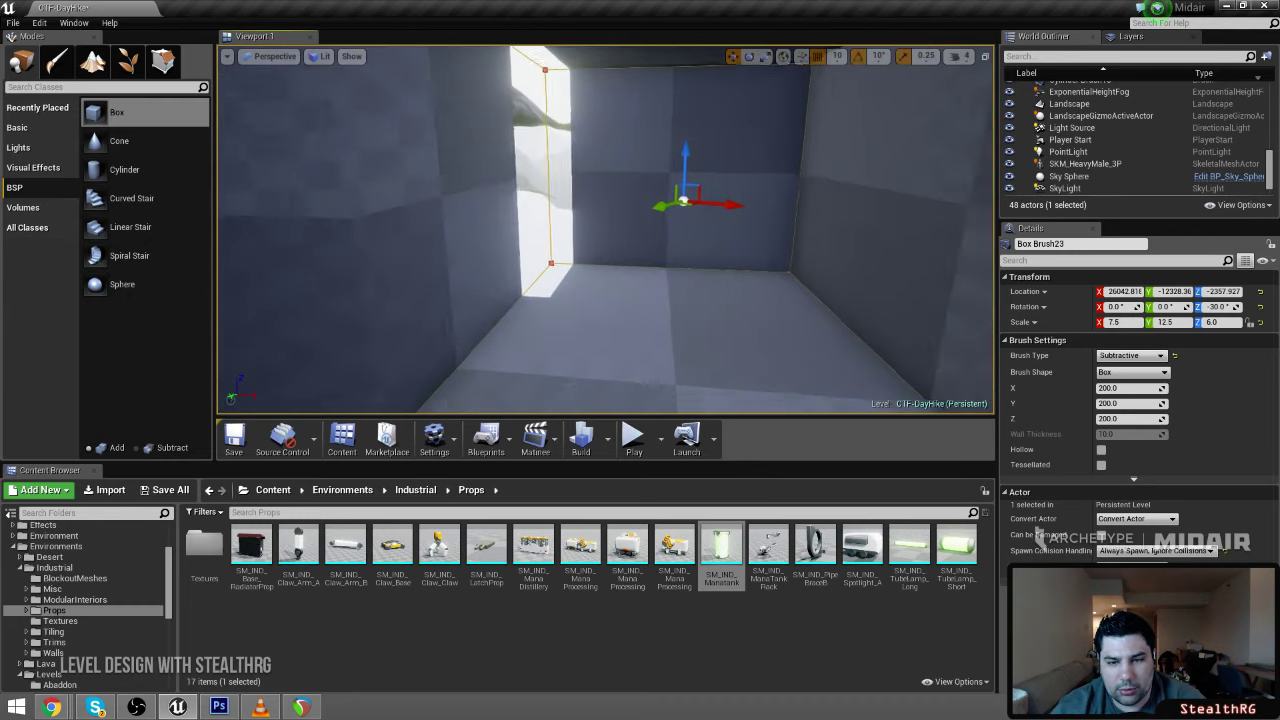
right_drag(748, 192, 738, 185)
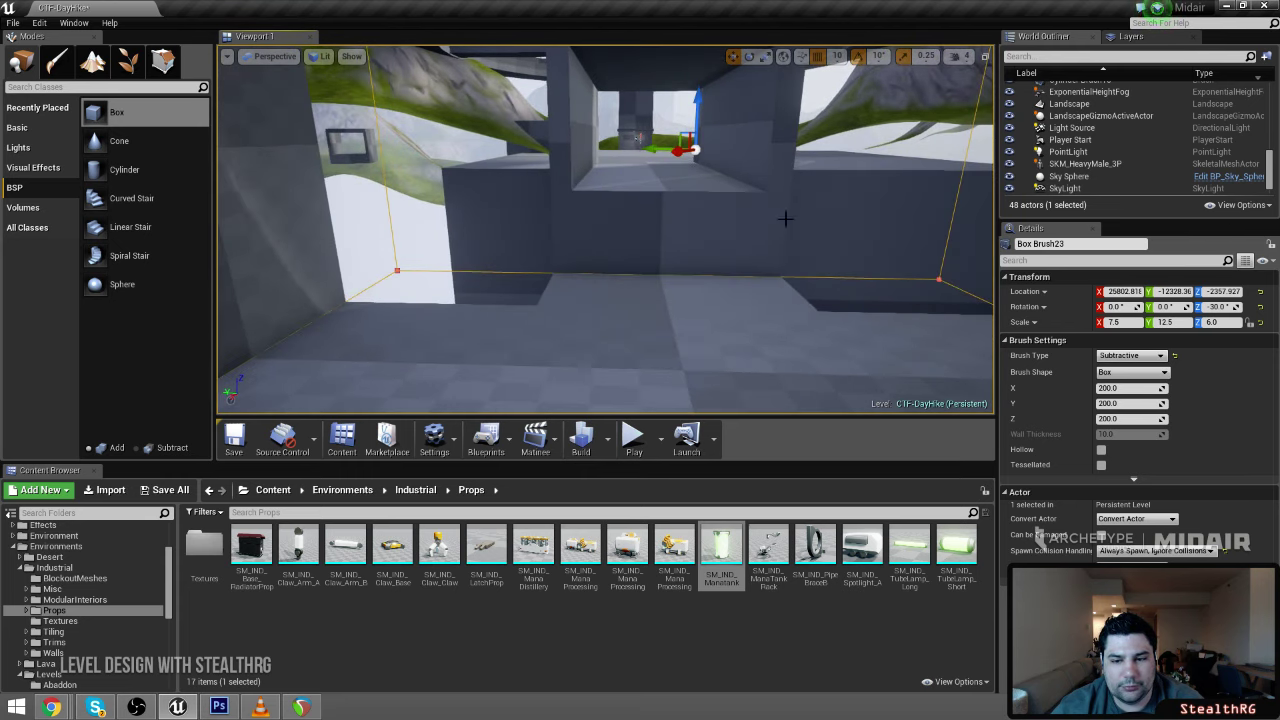
Stretch the additive room block to an X scale of 9.5 and shift it to X 25992.818, Y -12338.36
mouse_move(605, 230)
right_down()
mouse_move(580, 218)
mouse_move(850, 232)
mouse_move(680, 232)
mouse_move(560, 290)
mouse_move(480, 210)
mouse_move(640, 200)
mouse_move(490, 228)
mouse_move(500, 250)
mouse_move(590, 240)
mouse_move(592, 226)
mouse_move(610, 248)
mouse_move(560, 250)
mouse_move(590, 270)
right_up()
click(680, 240)
right_drag(680, 240, 600, 260)
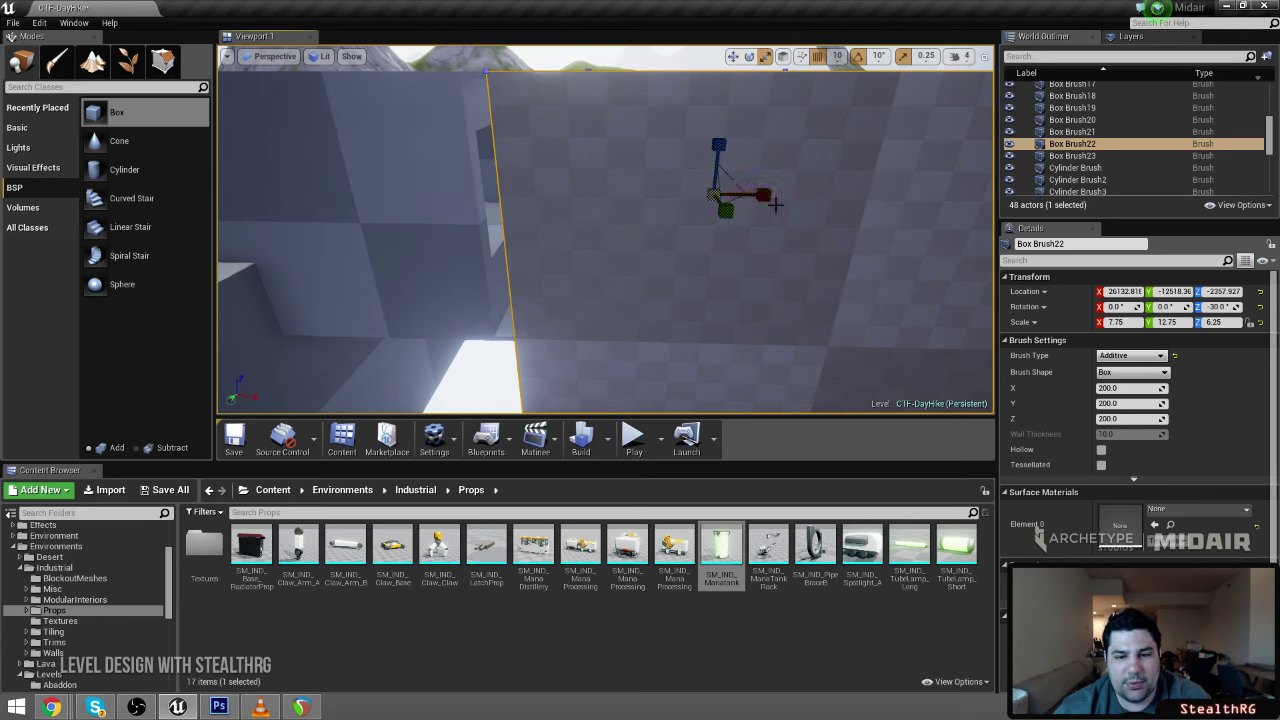
drag(759, 202, 745, 202)
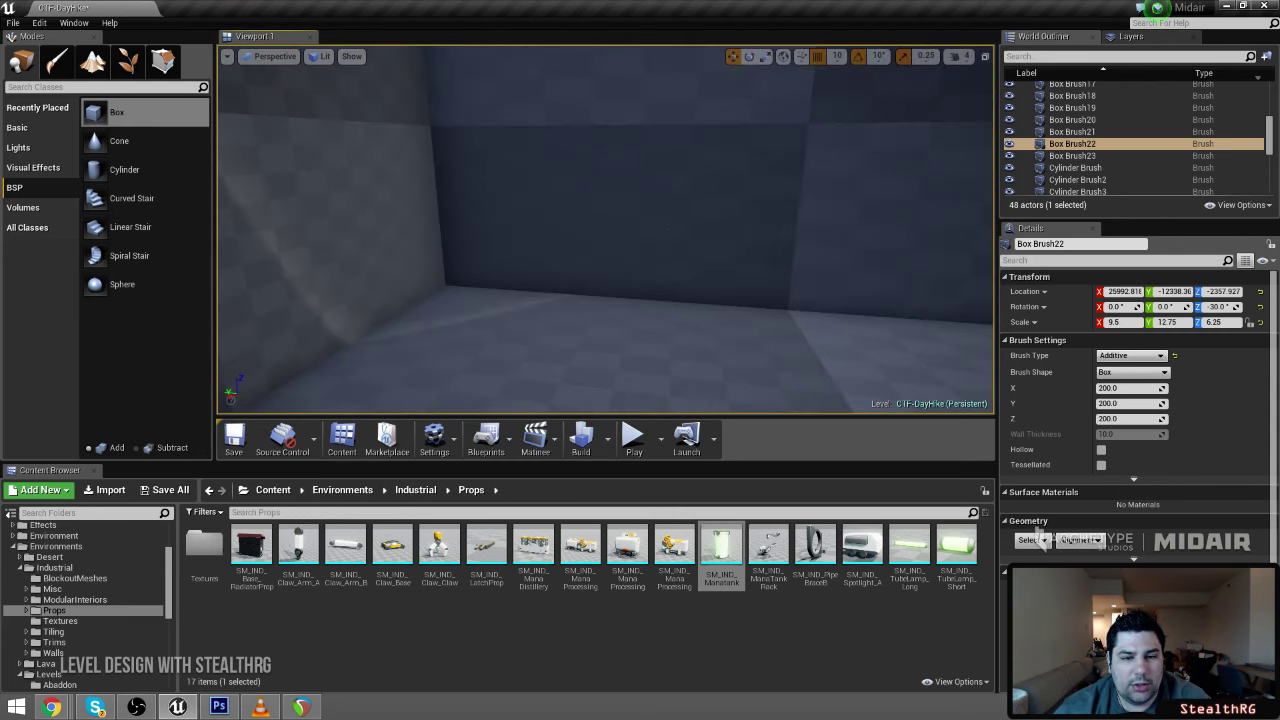
click(678, 351)
Duplicate the tunnel's subtractive box in place so that it also cuts through the wall into the new room
mouse_move(678, 351)
right_down()
mouse_move(735, 325)
mouse_move(975, 325)
mouse_move(586, 220)
mouse_move(690, 240)
mouse_move(600, 231)
right_up()
click(586, 220)
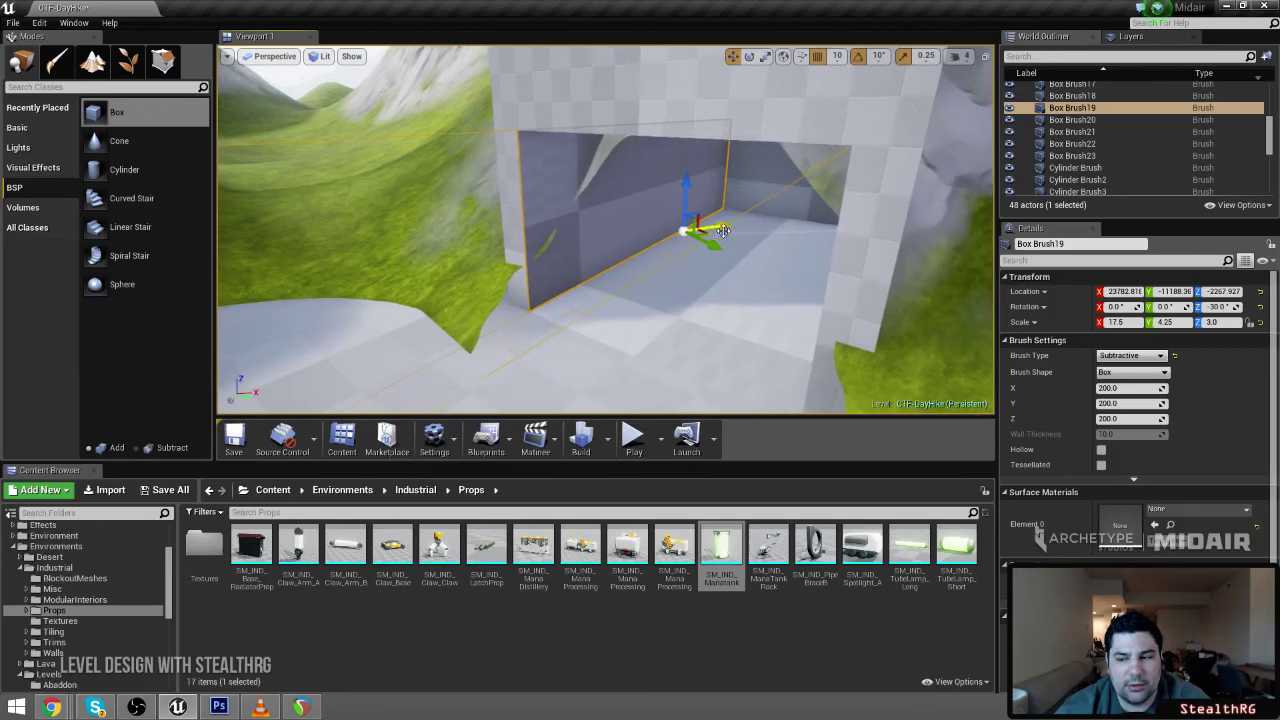
key(ctrl+w)
mouse_move(763, 220)
right_down()
mouse_move(800, 215)
mouse_move(771, 200)
mouse_move(400, 205)
mouse_move(285, 224)
mouse_move(320, 190)
mouse_move(440, 165)
mouse_move(517, 178)
right_up()
right_drag(767, 190, 763, 190)
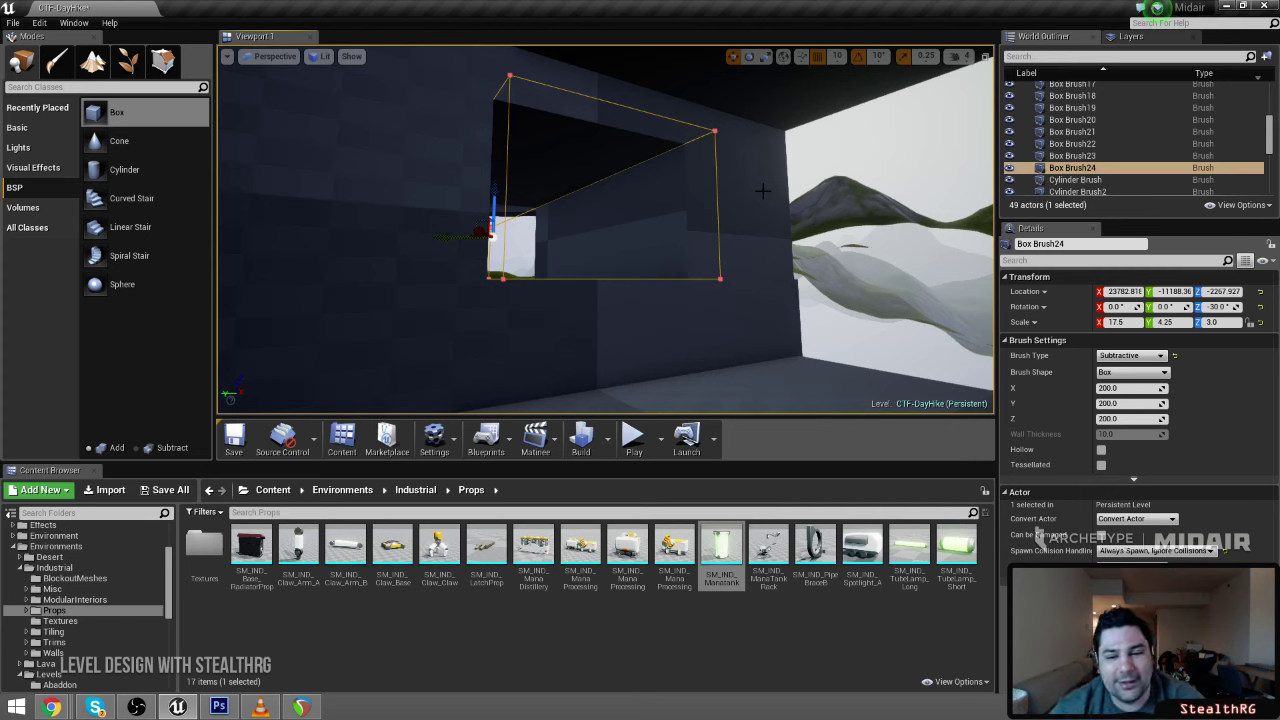
Examine the tunnel opening from inside the base and the whole structure from a distance
key(f)
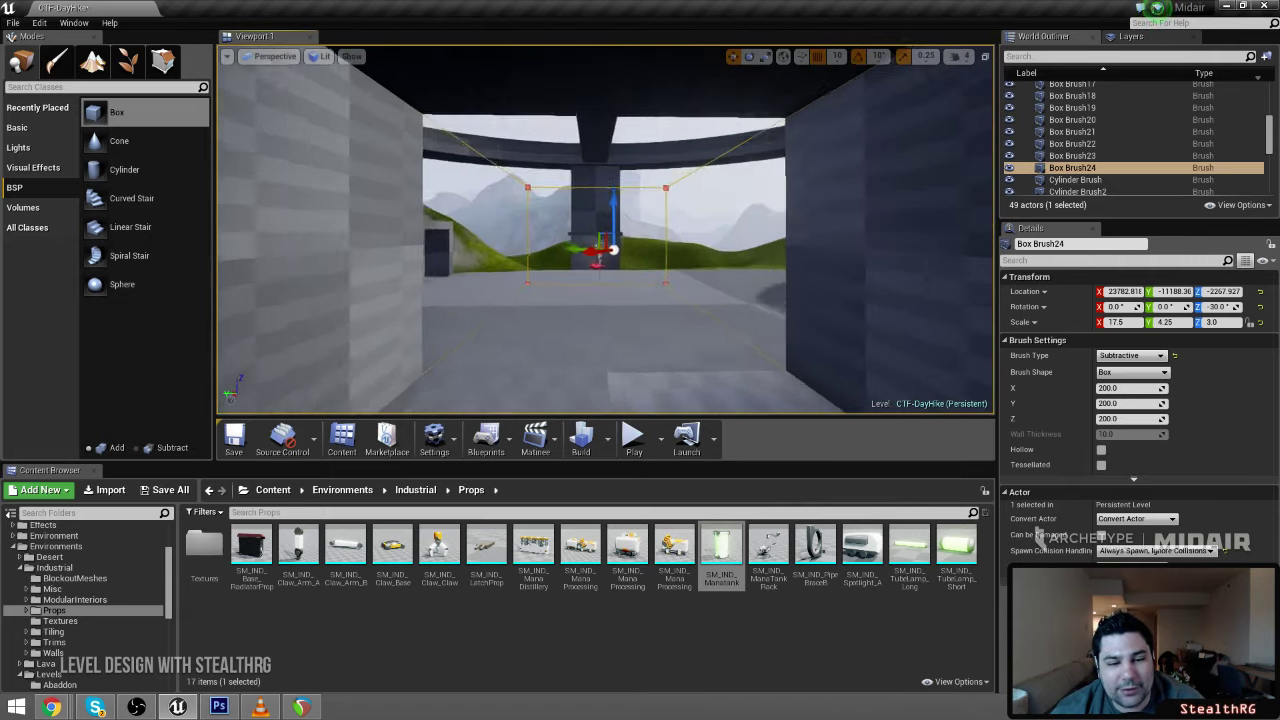
key(w)
mouse_move(606, 230)
right_down()
mouse_move(300, 240)
mouse_move(612, 232)
mouse_move(534, 252)
right_up()
key(s)
key(a)
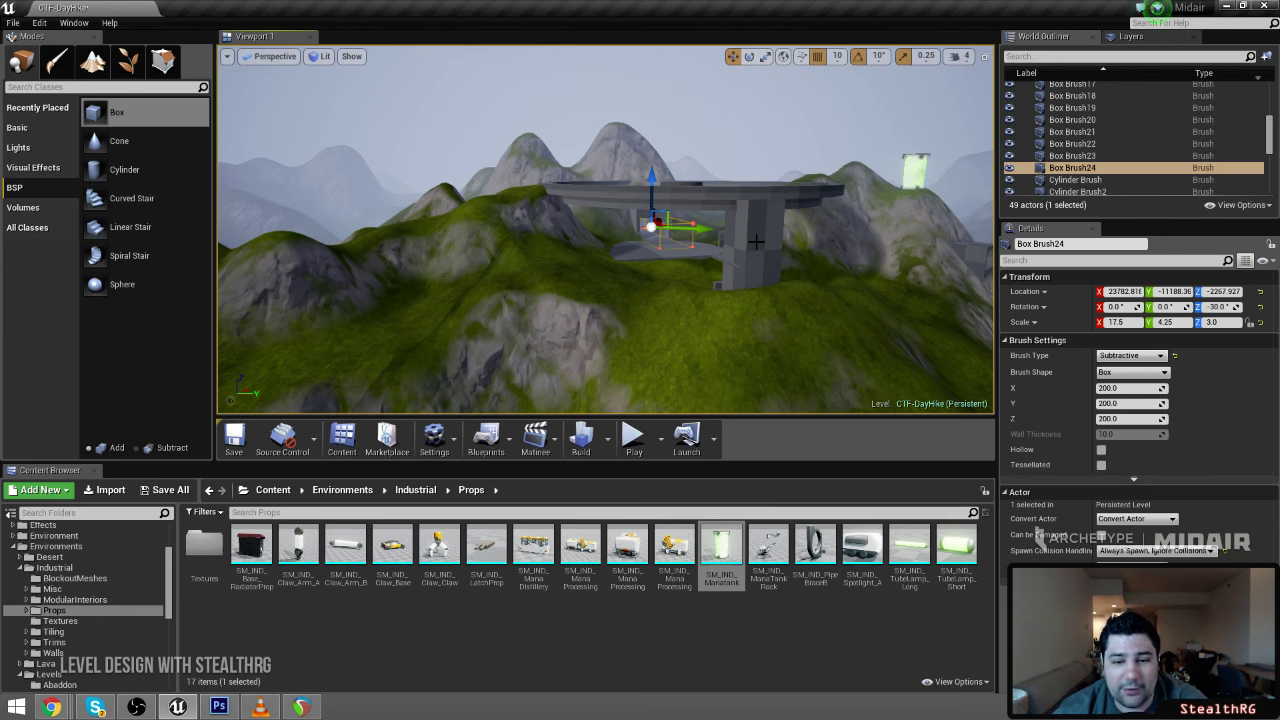
mouse_move(735, 214)
right_down()
mouse_move(768, 208)
mouse_move(335, 208)
right_up()
key(w)
key(w)
key(w)
key(w)
Select the additive room block and move it to Y -12508.36
click(731, 220)
right_drag(731, 220, 450, 222)
key(s)
click(675, 133)
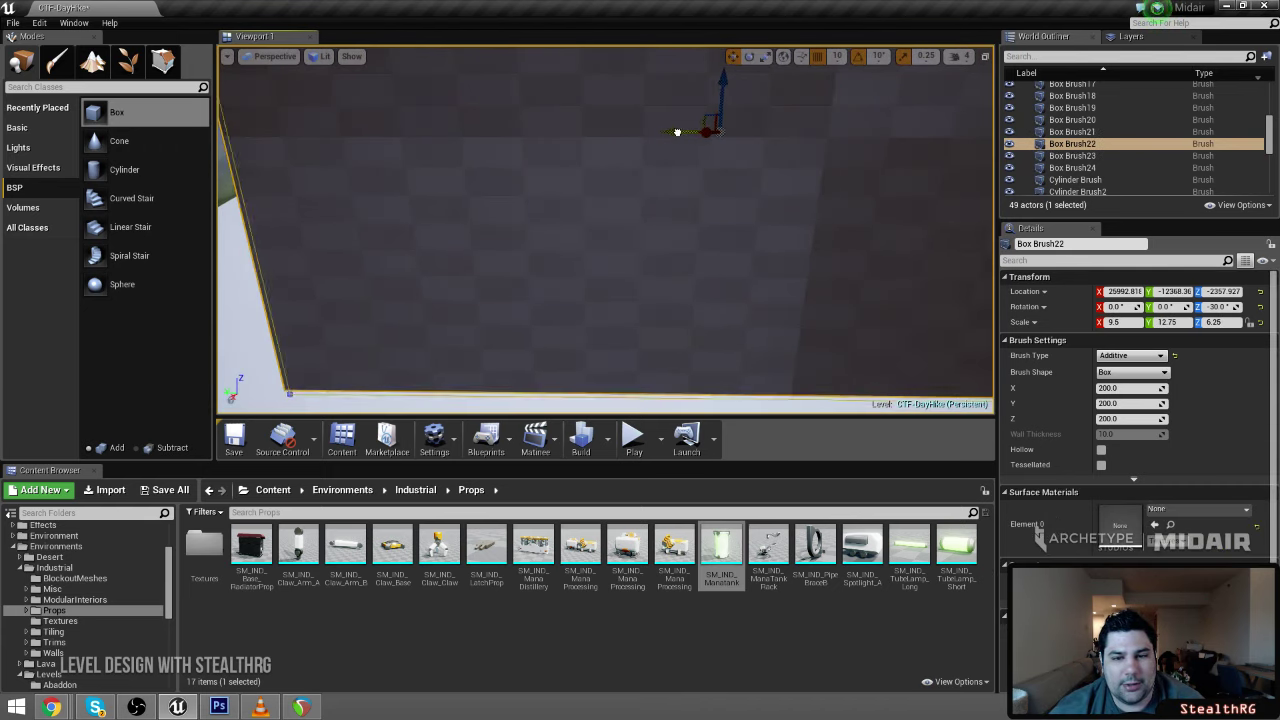
drag(677, 132, 707, 133)
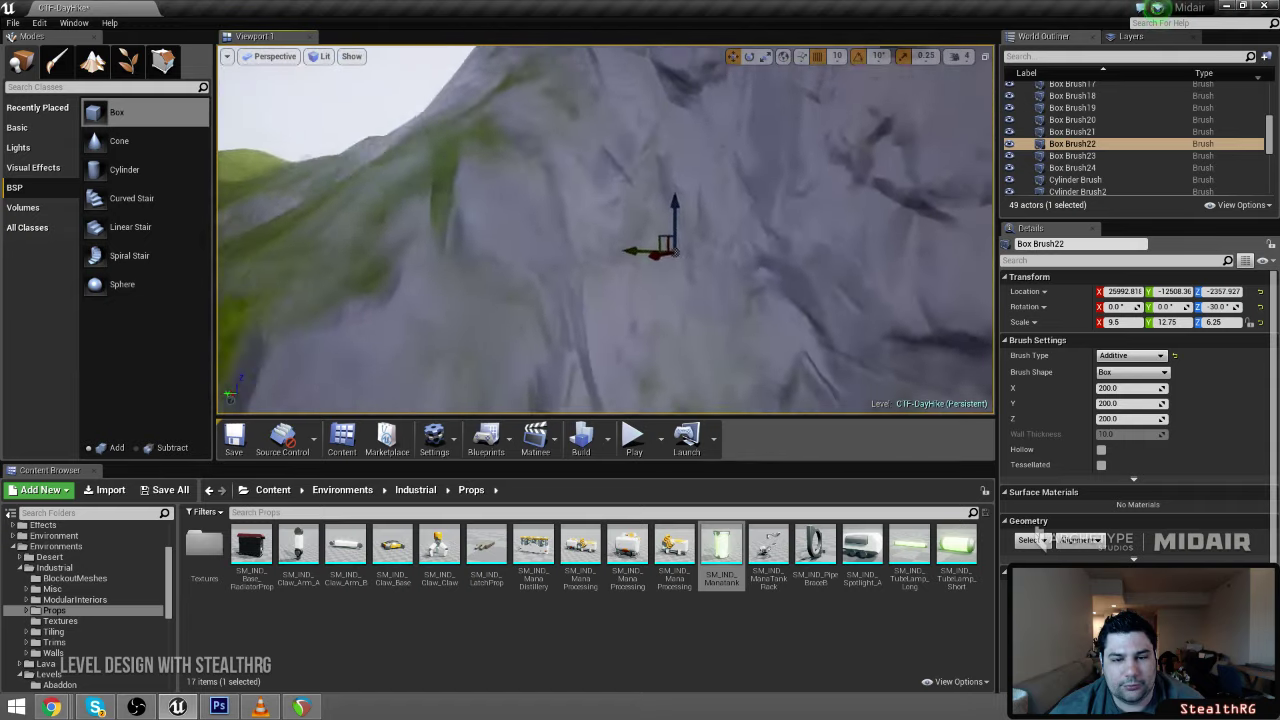
Widen the additive room block to a Y scale of 14.25 and move it to X 25842.818
right_drag(639, 227, 660, 206)
key(r)
drag(738, 276, 698, 276)
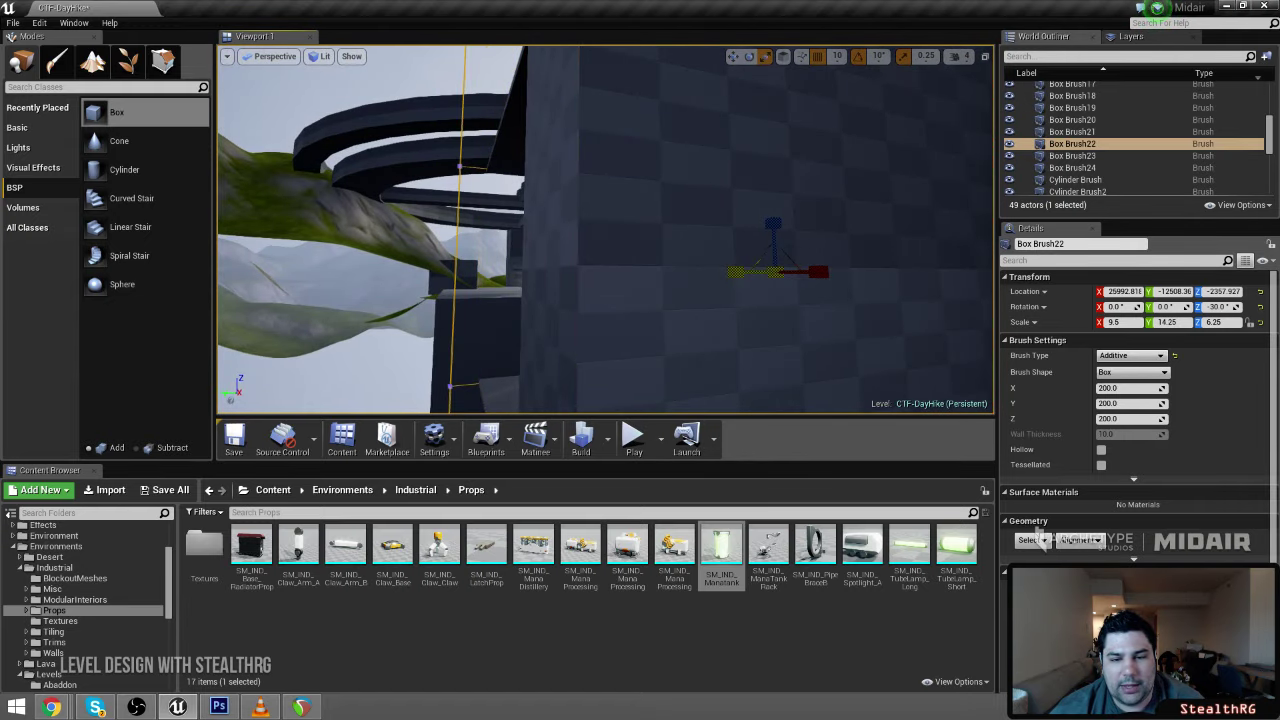
right_drag(698, 276, 771, 251)
key(w)
drag(800, 233, 774, 236)
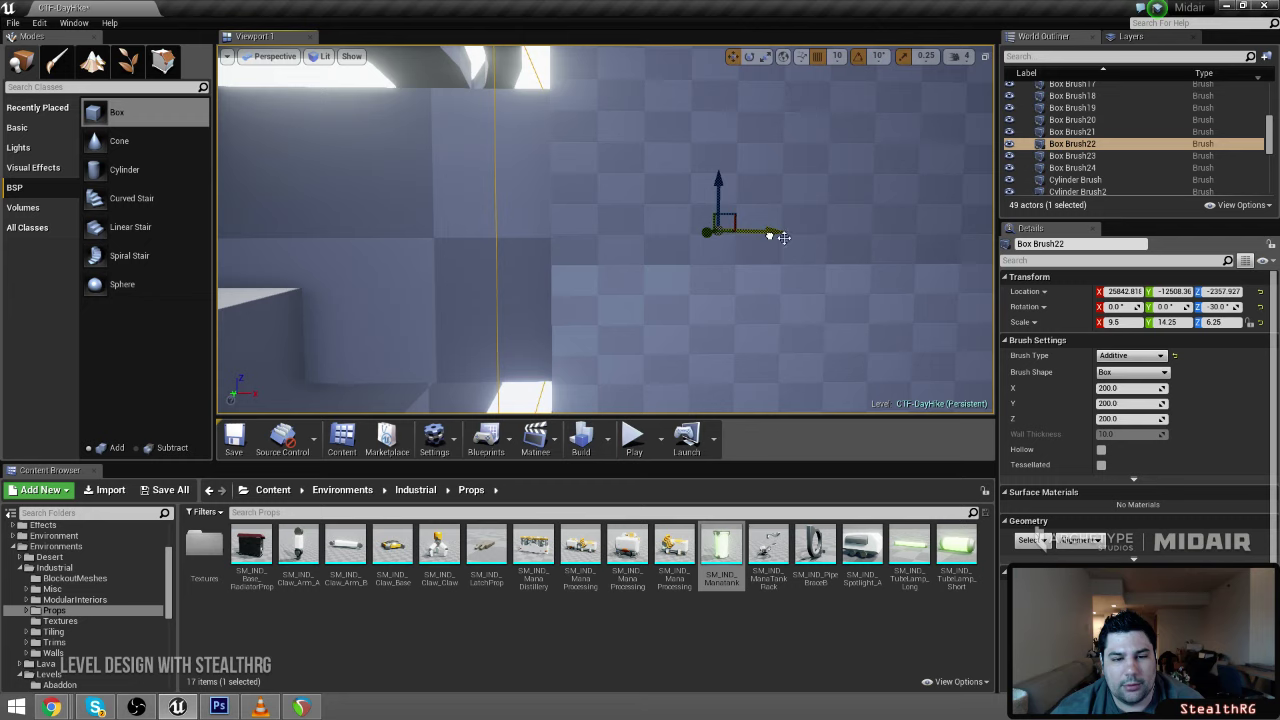
Start a full-screen play test of the level at the tunnel and begin moving through it
mouse_move(774, 236)
right_down()
mouse_move(925, 243)
mouse_move(895, 230)
mouse_move(1052, 259)
right_up()
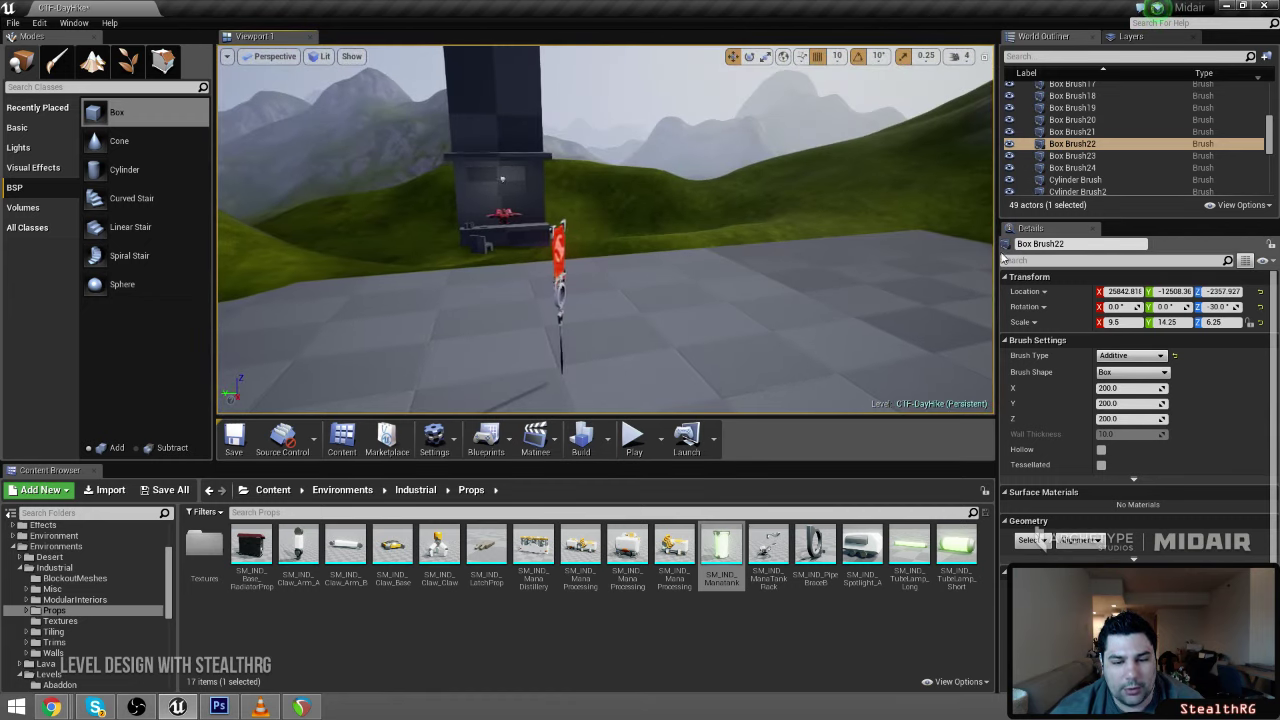
key(alt+p)
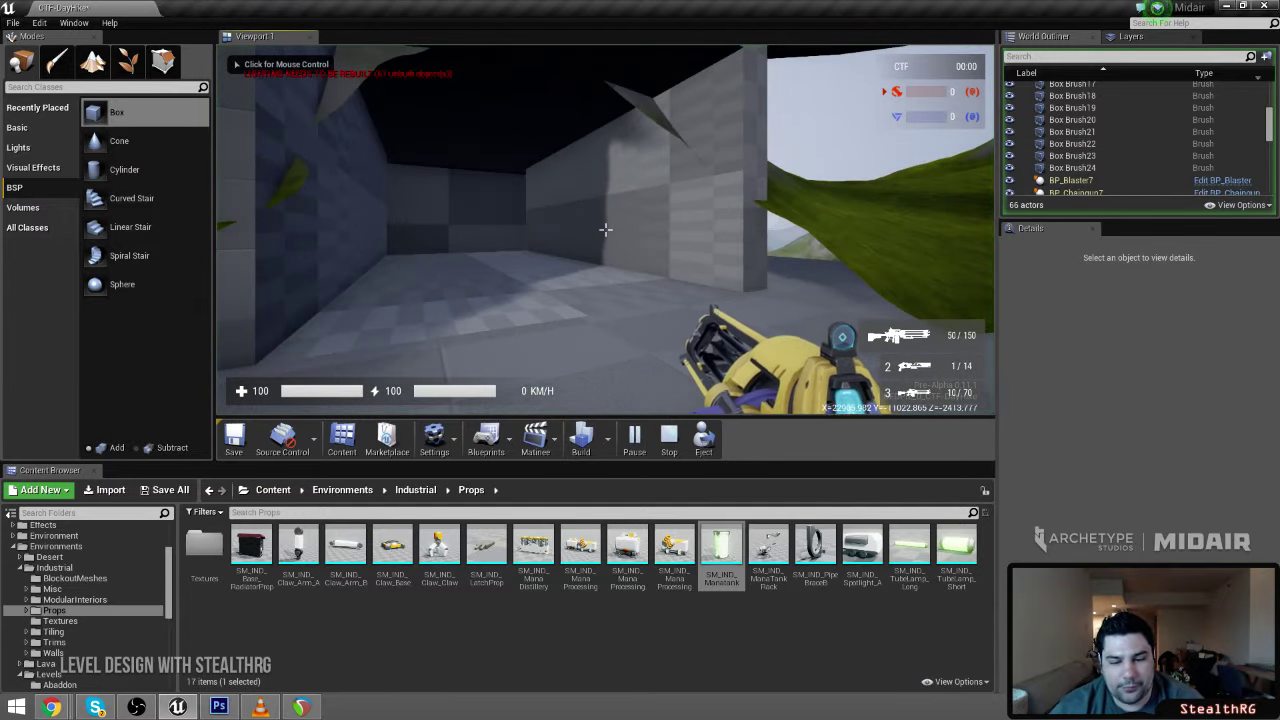
click(688, 204)
key(F11)
click(688, 204)
key(s)
scroll(640, 346, down, 1)
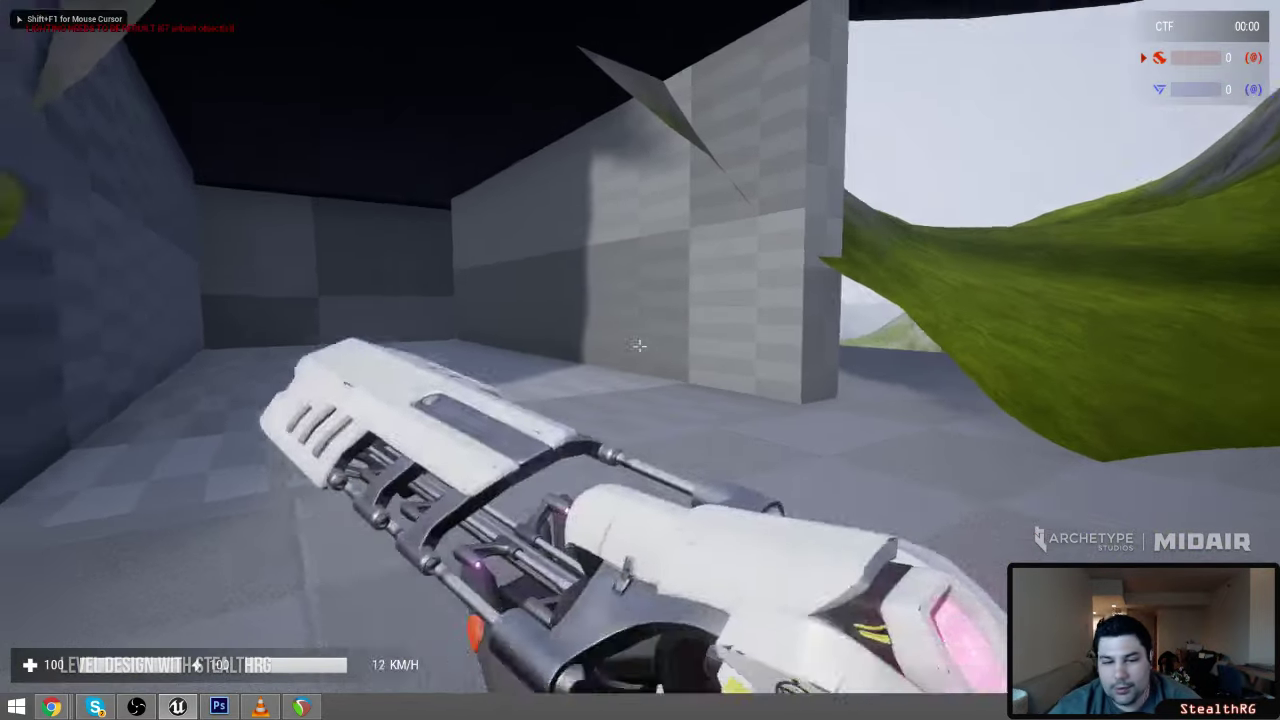
Walk through the tunnel into the rear room in the play test to examine their proportions
key(w)
key(s)
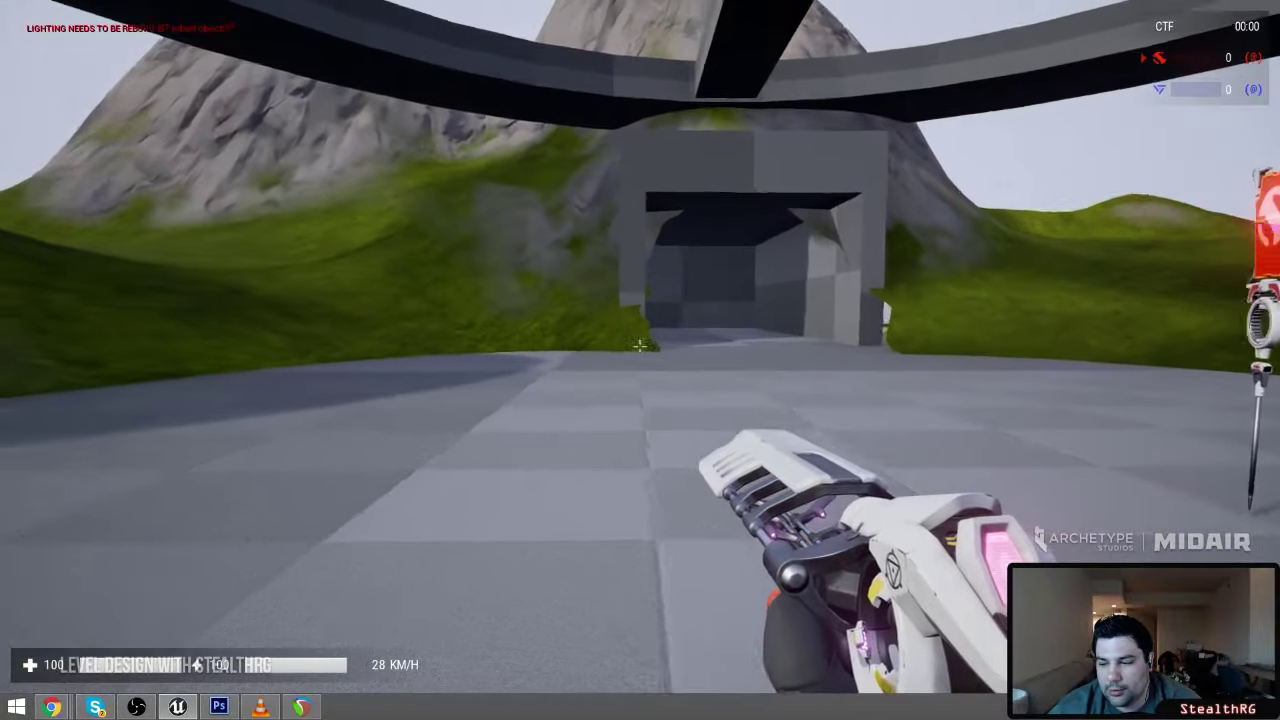
key(w)
key(w)
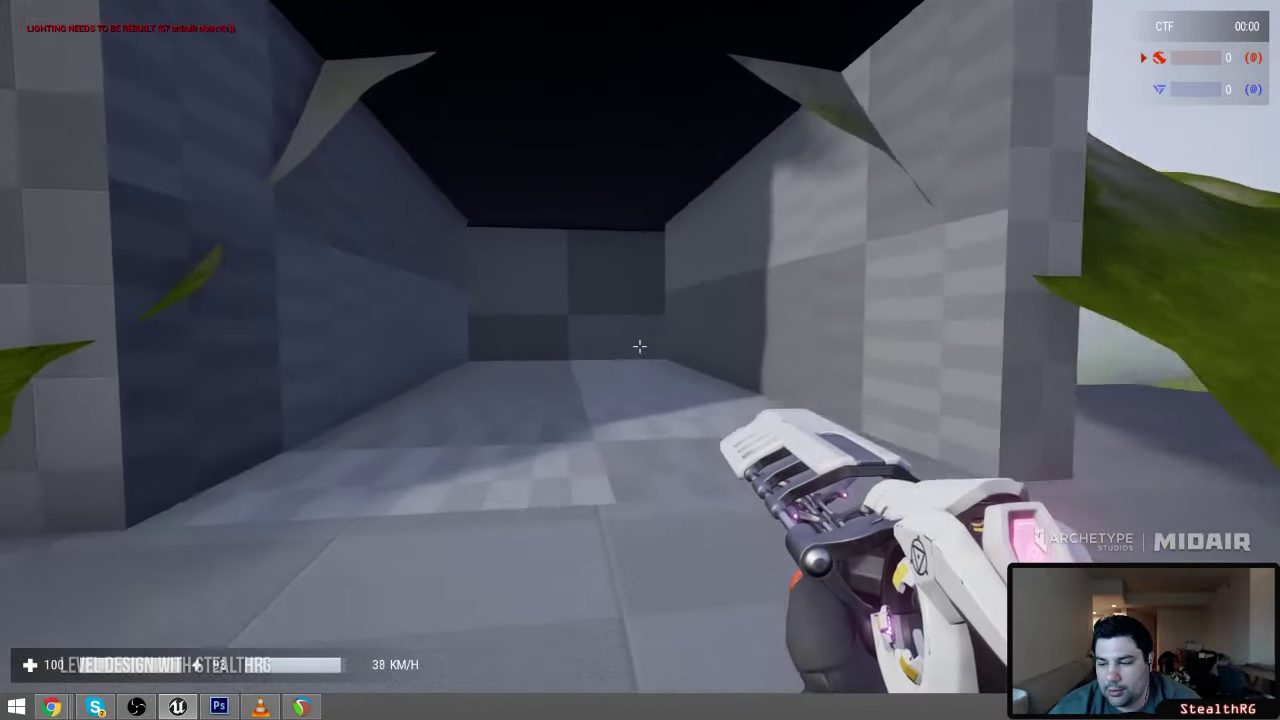
key(w)
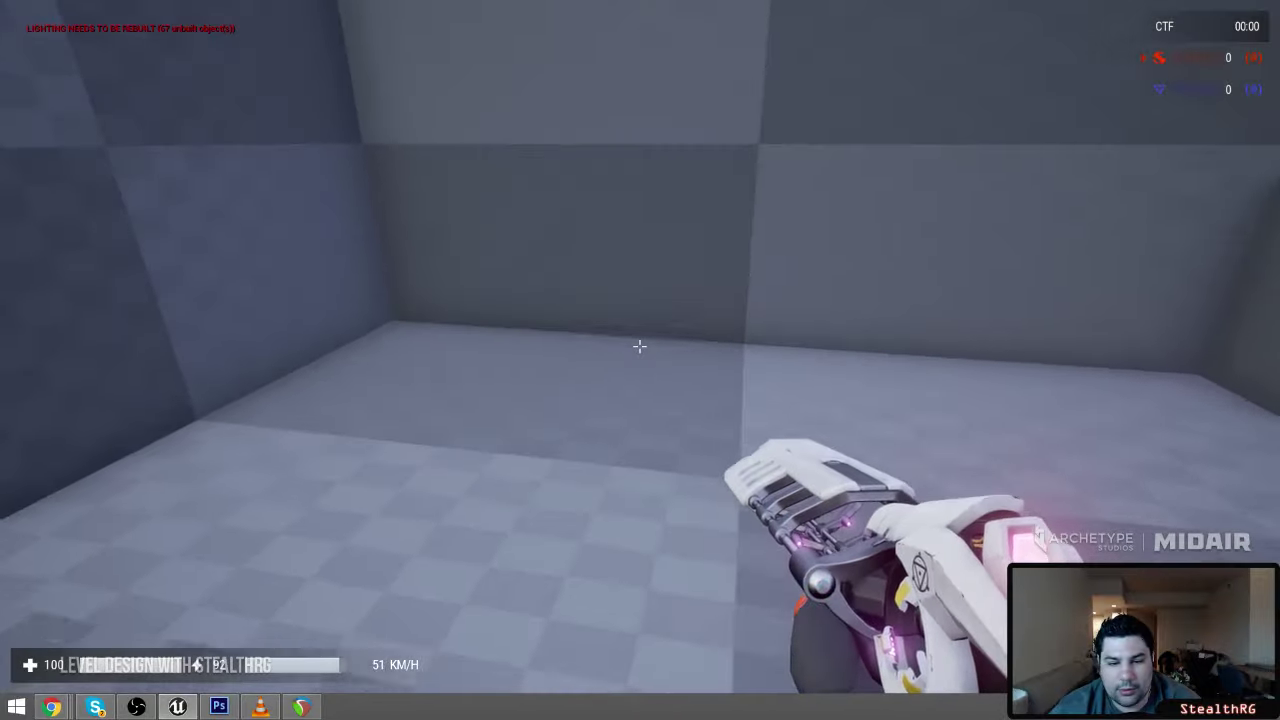
key(w)
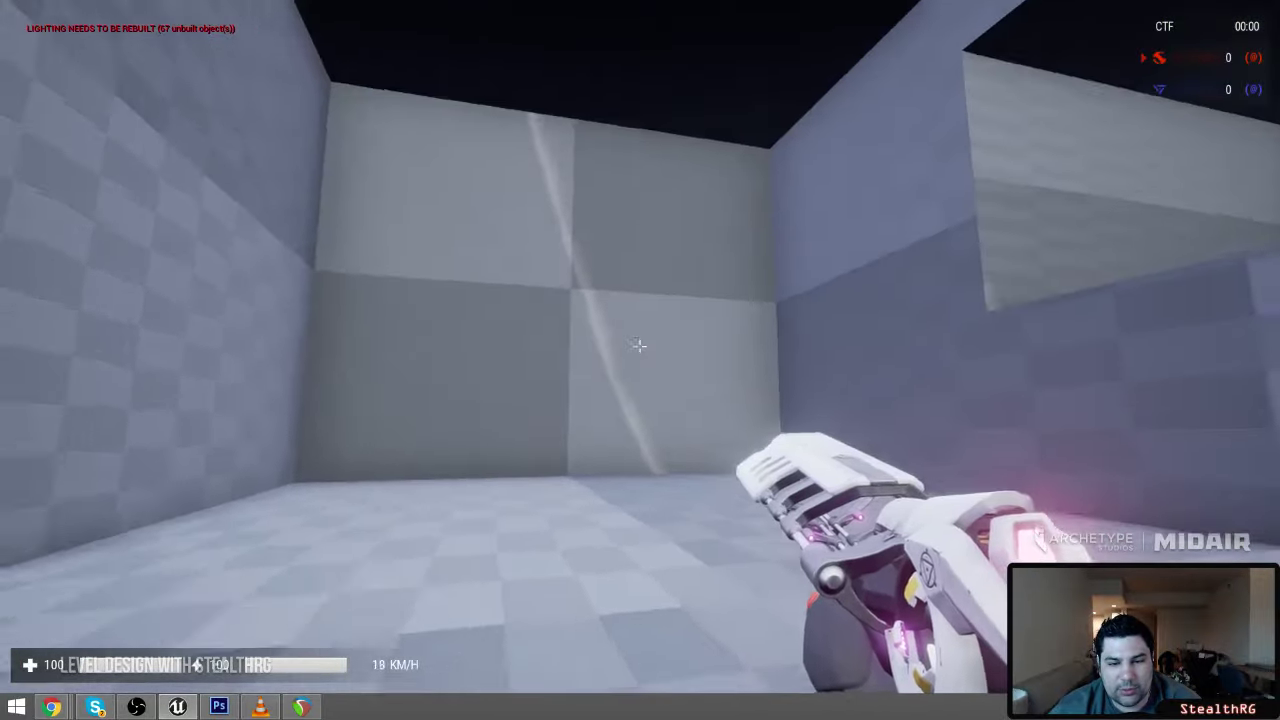
key(w)
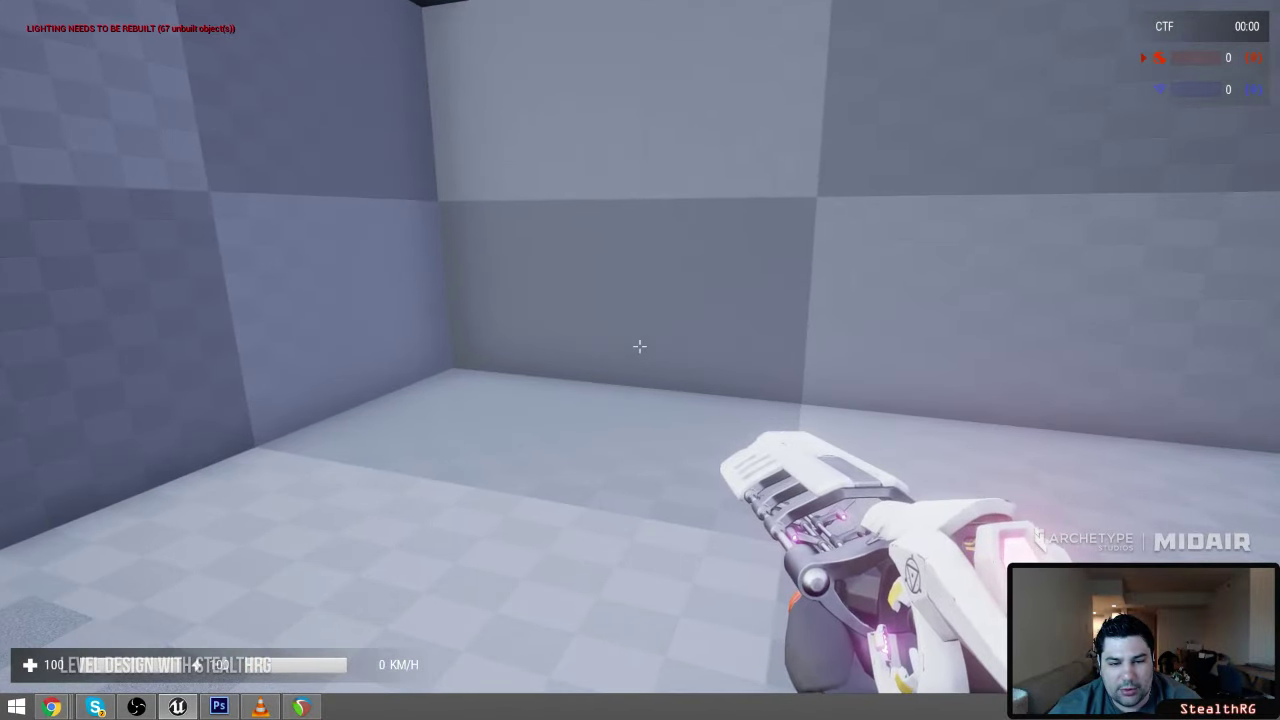
key(a)
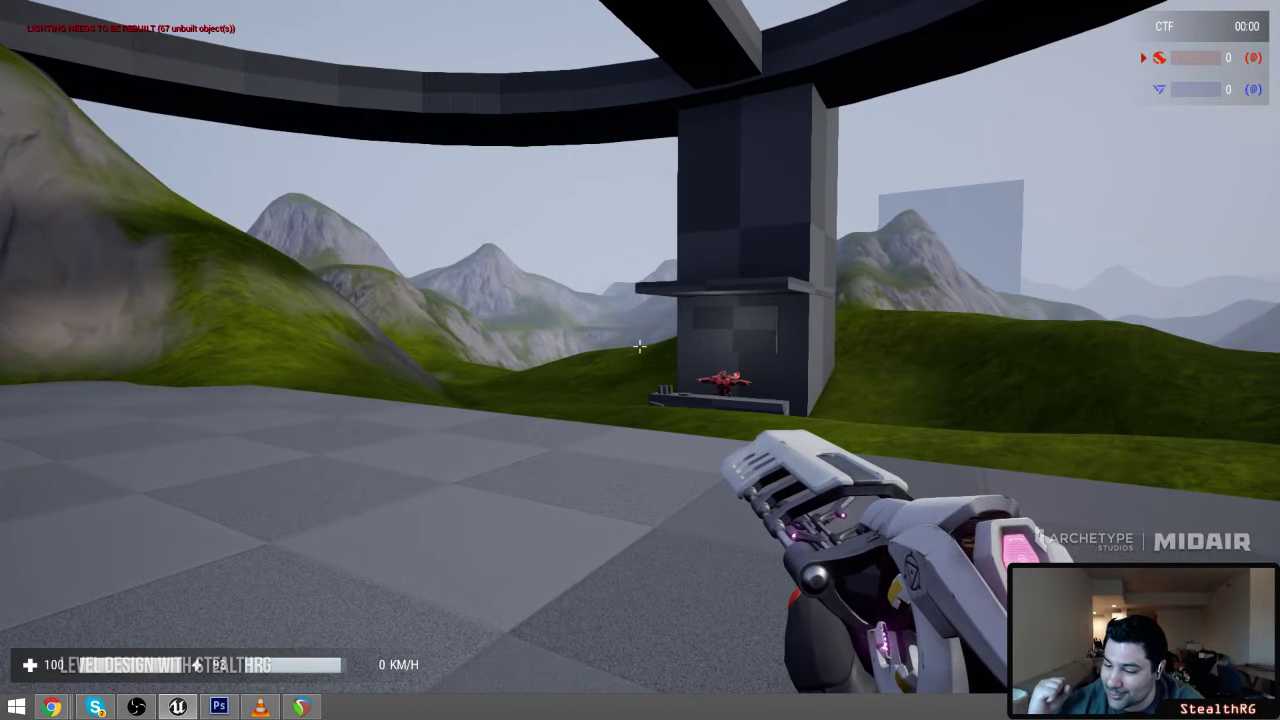
Cross the flag platform and travel up the hillside to view the ring structure from above
key(w)
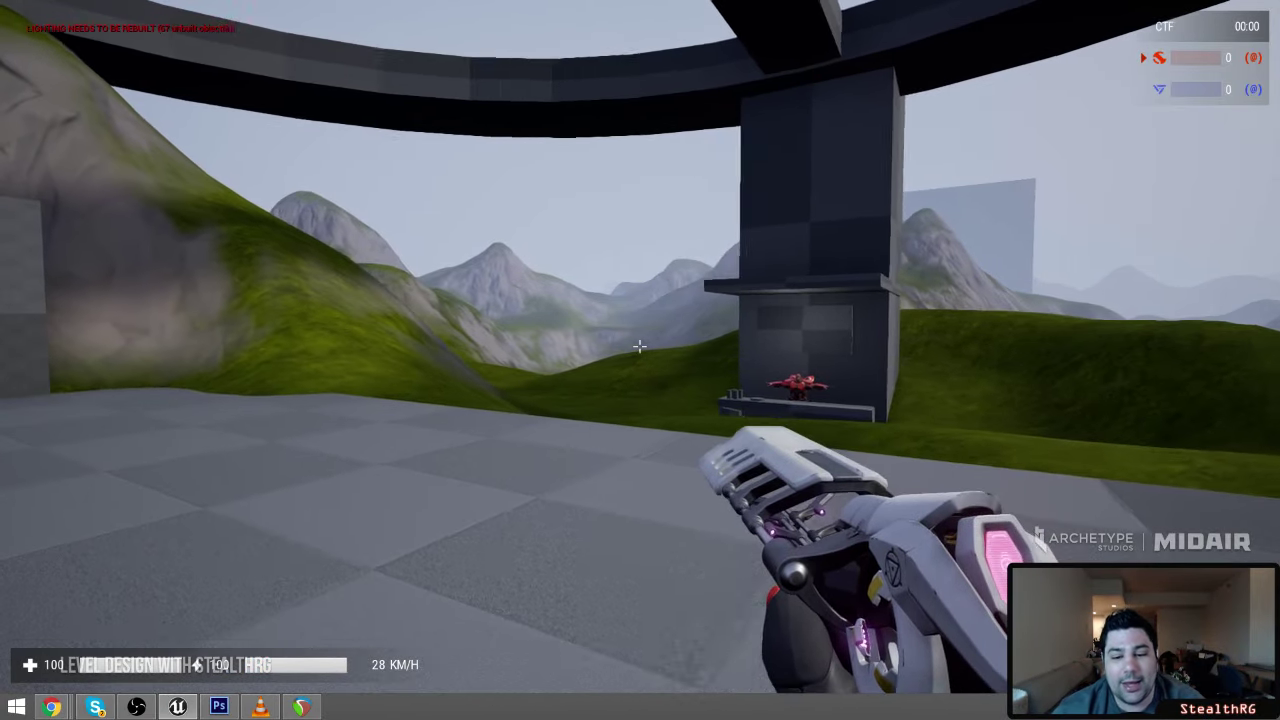
key(w)
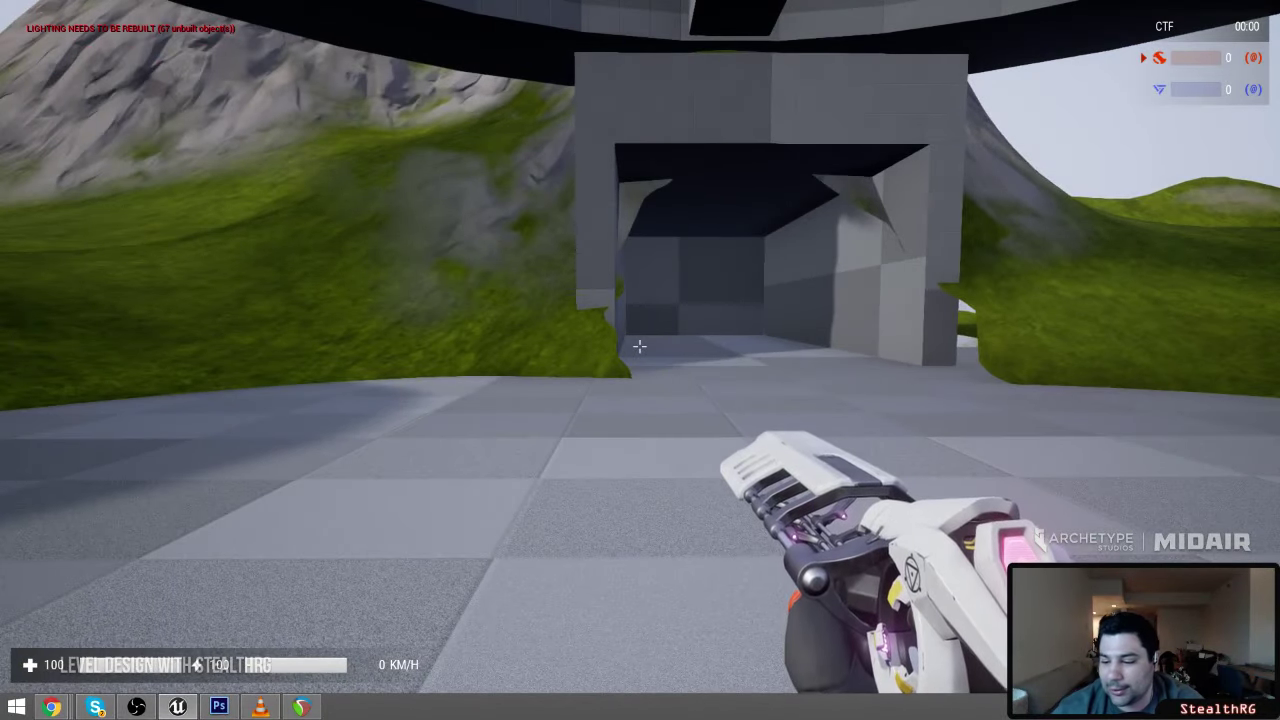
key(s)
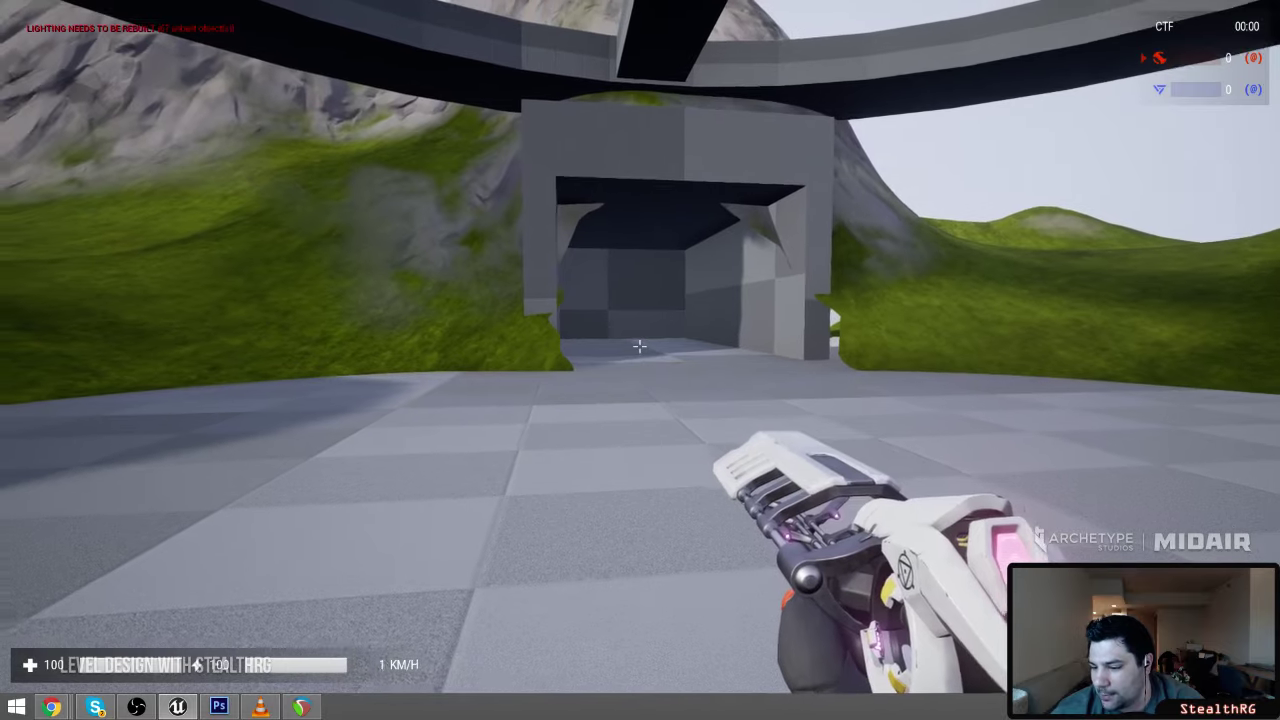
key(w)
key(w)
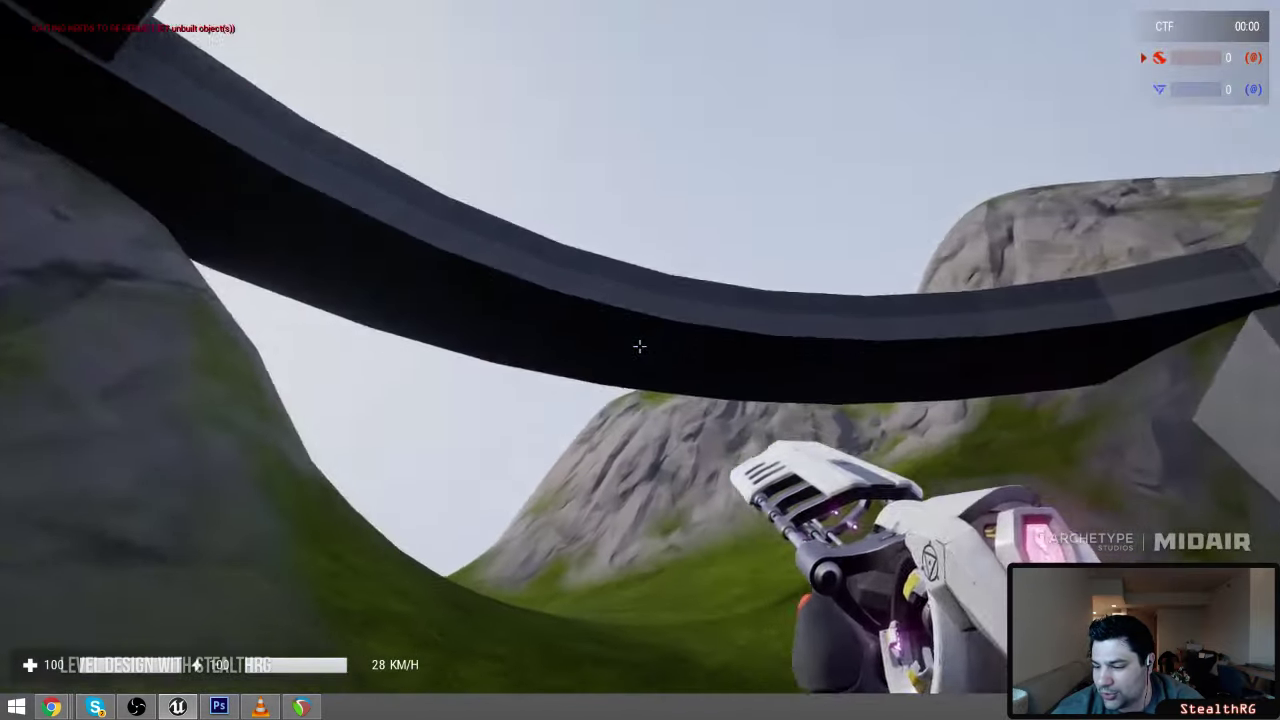
key(w)
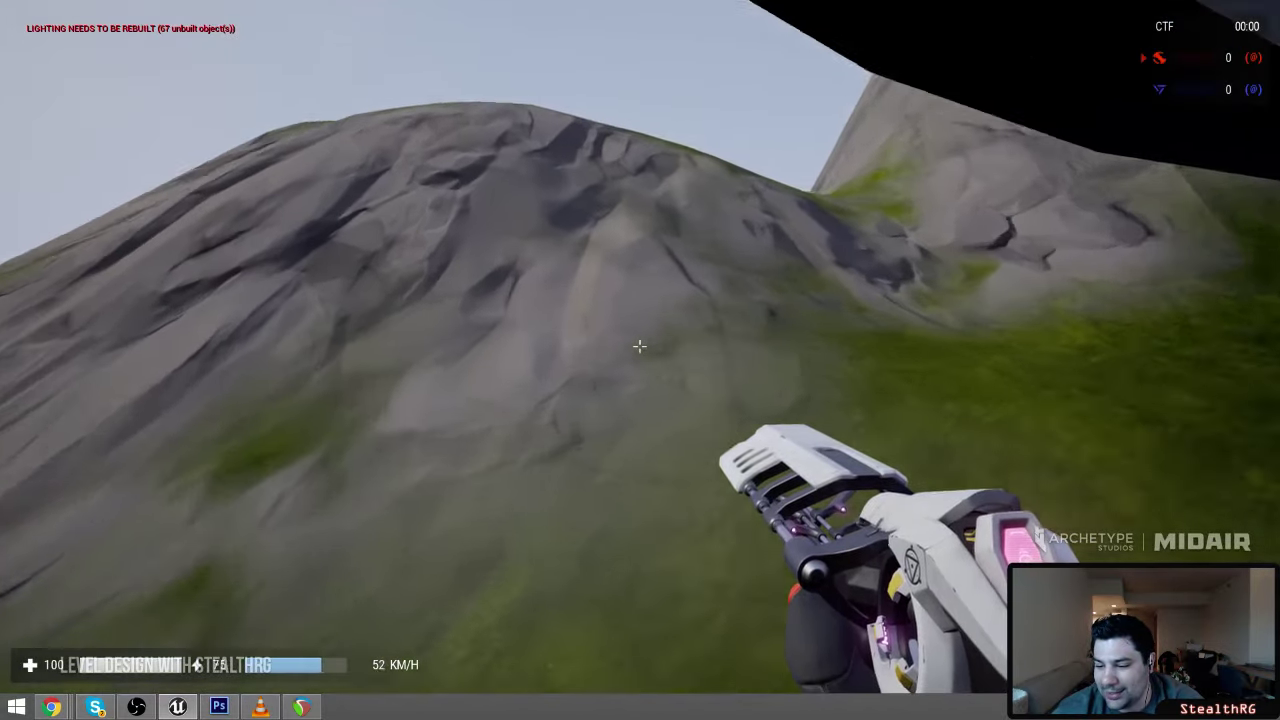
key(w)
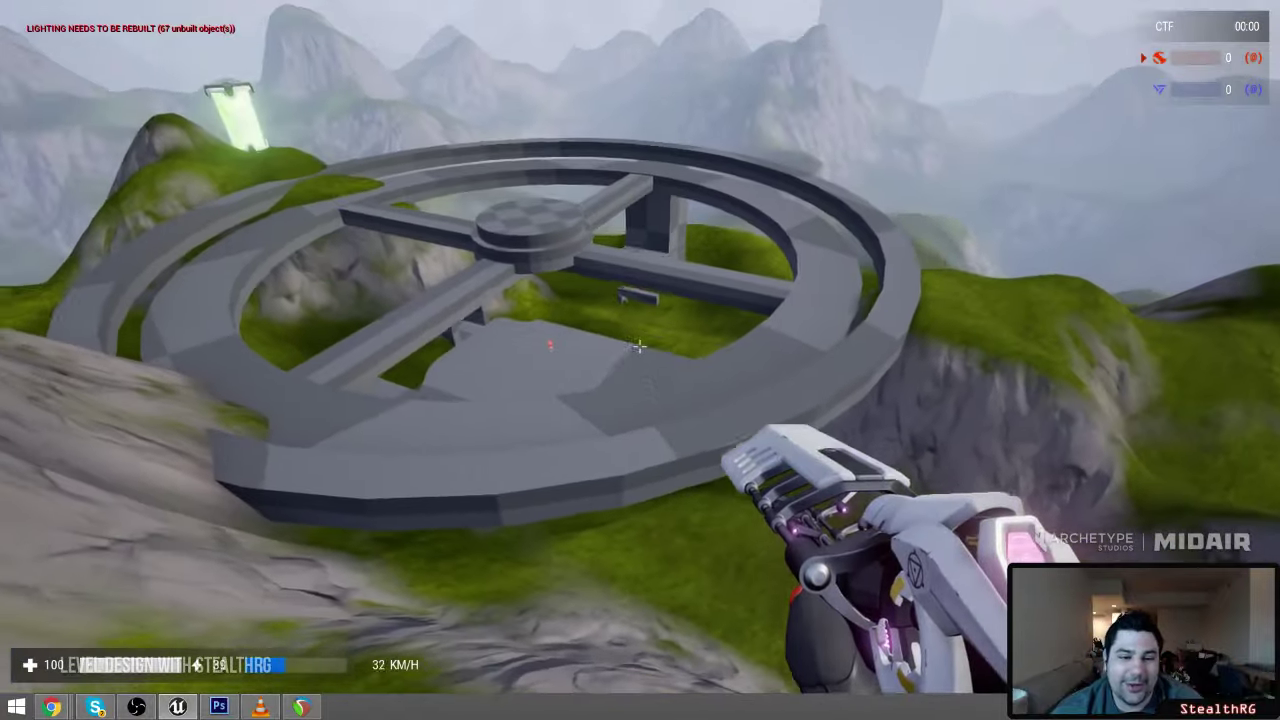
key(w)
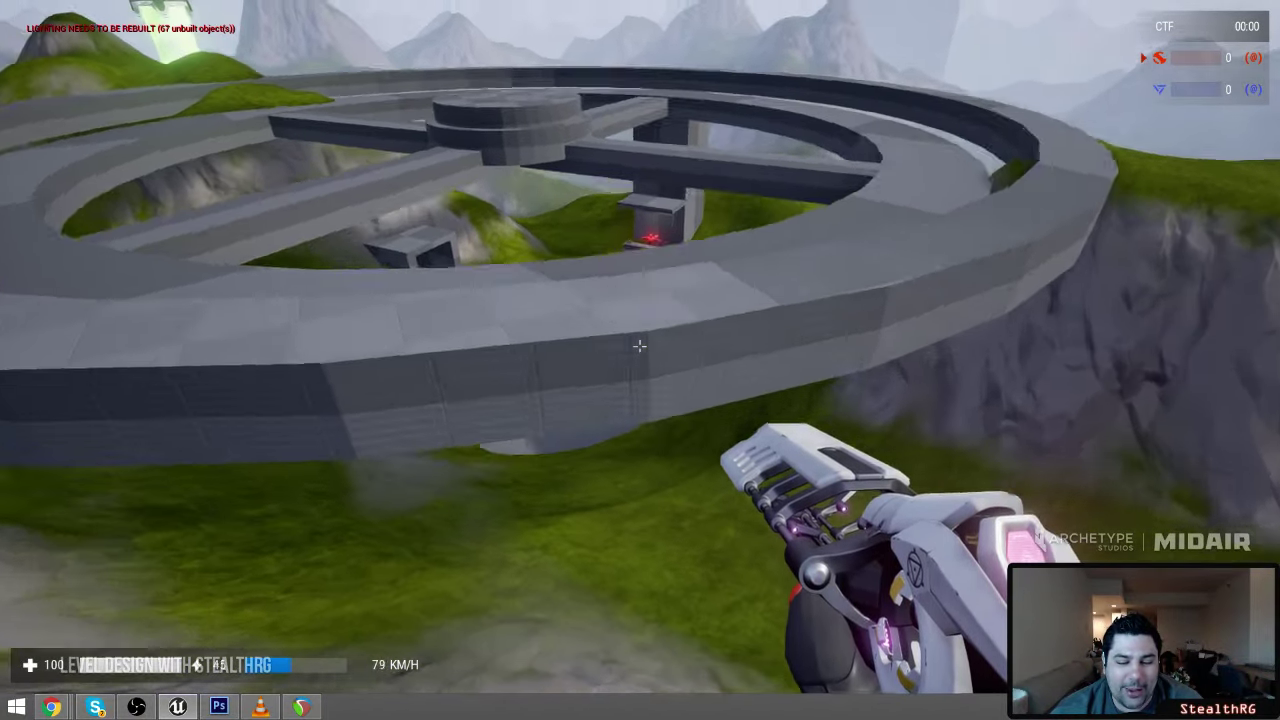
Examine the desk, chair and red character beneath the tower's overhang from several angles
key(w)
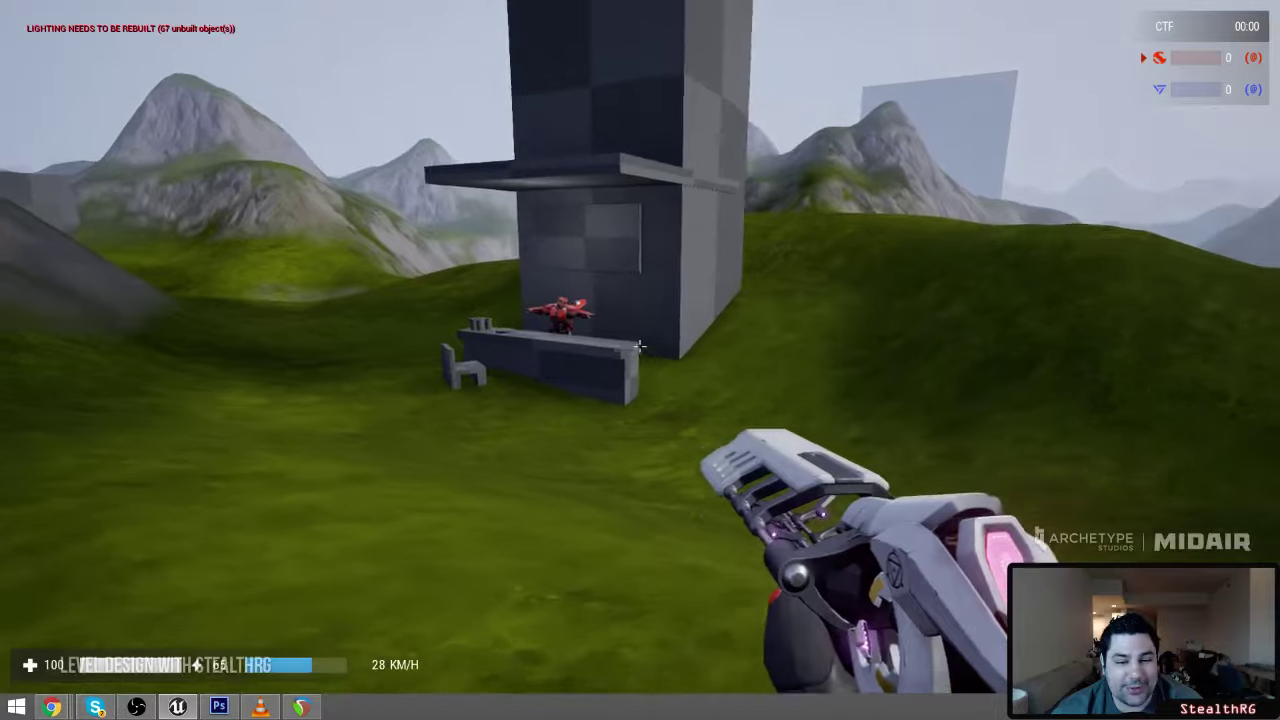
key(w)
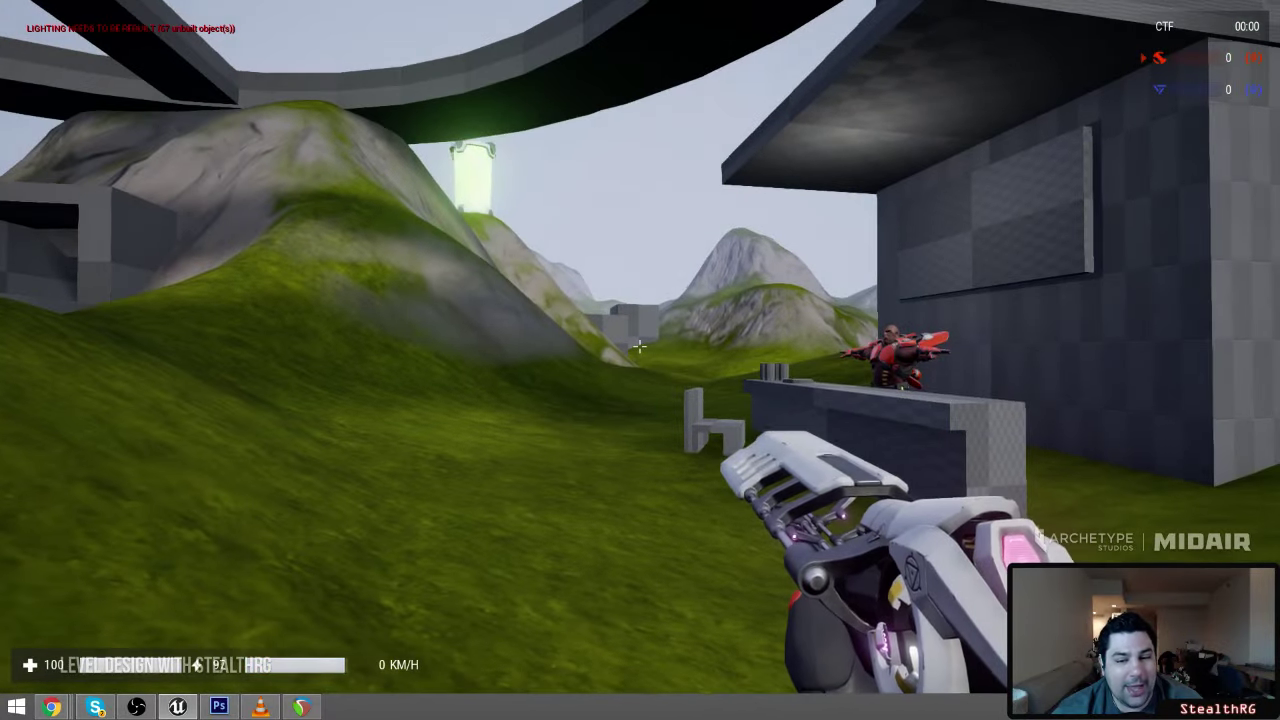
key(w)
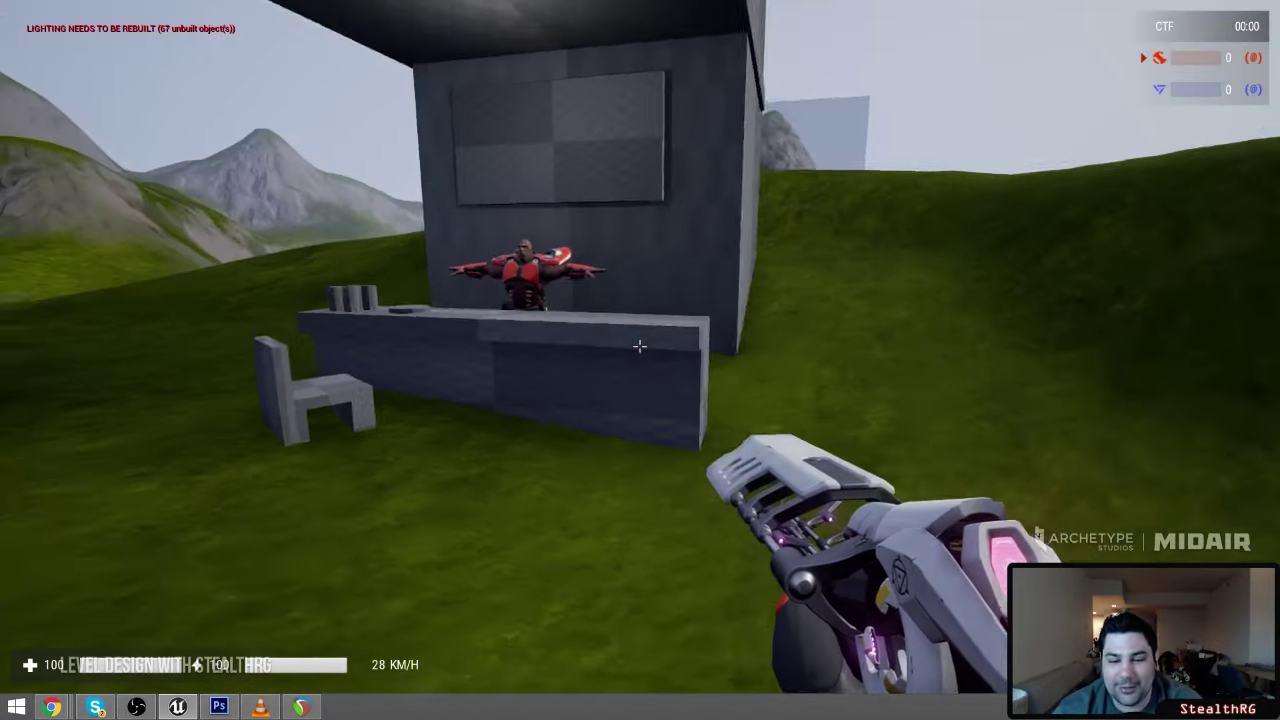
key(w)
key(w)
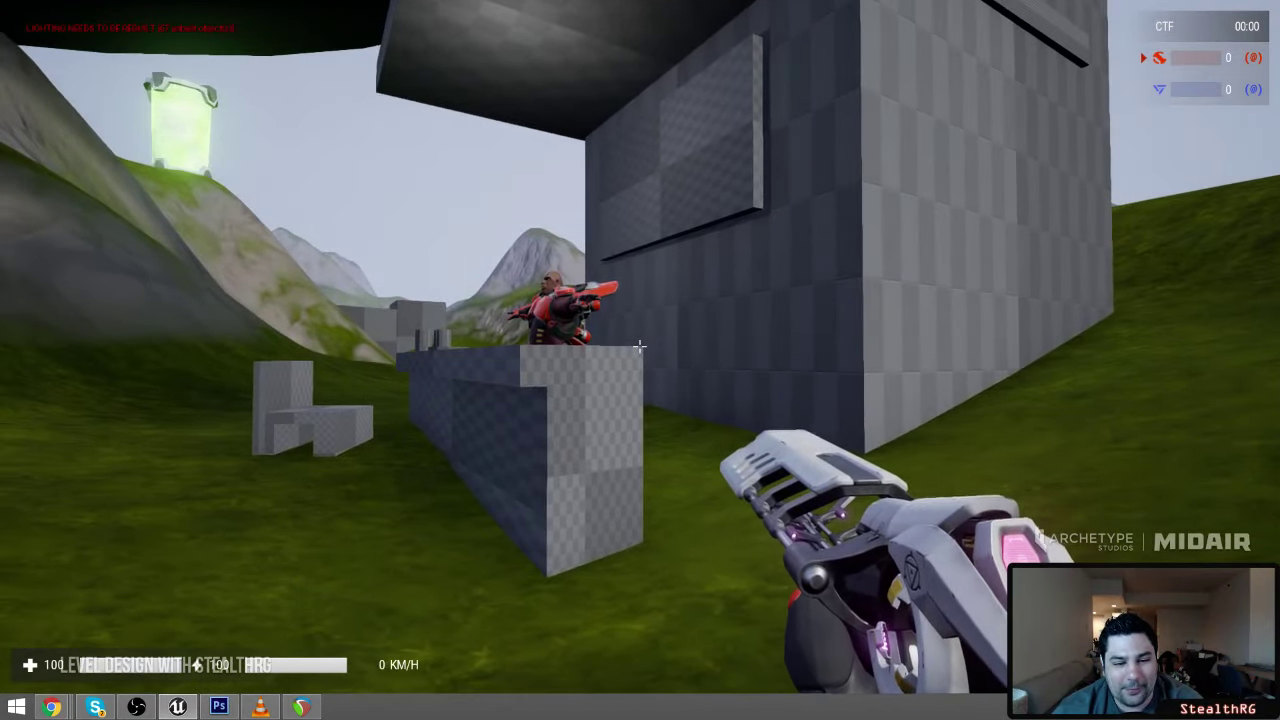
key(s)
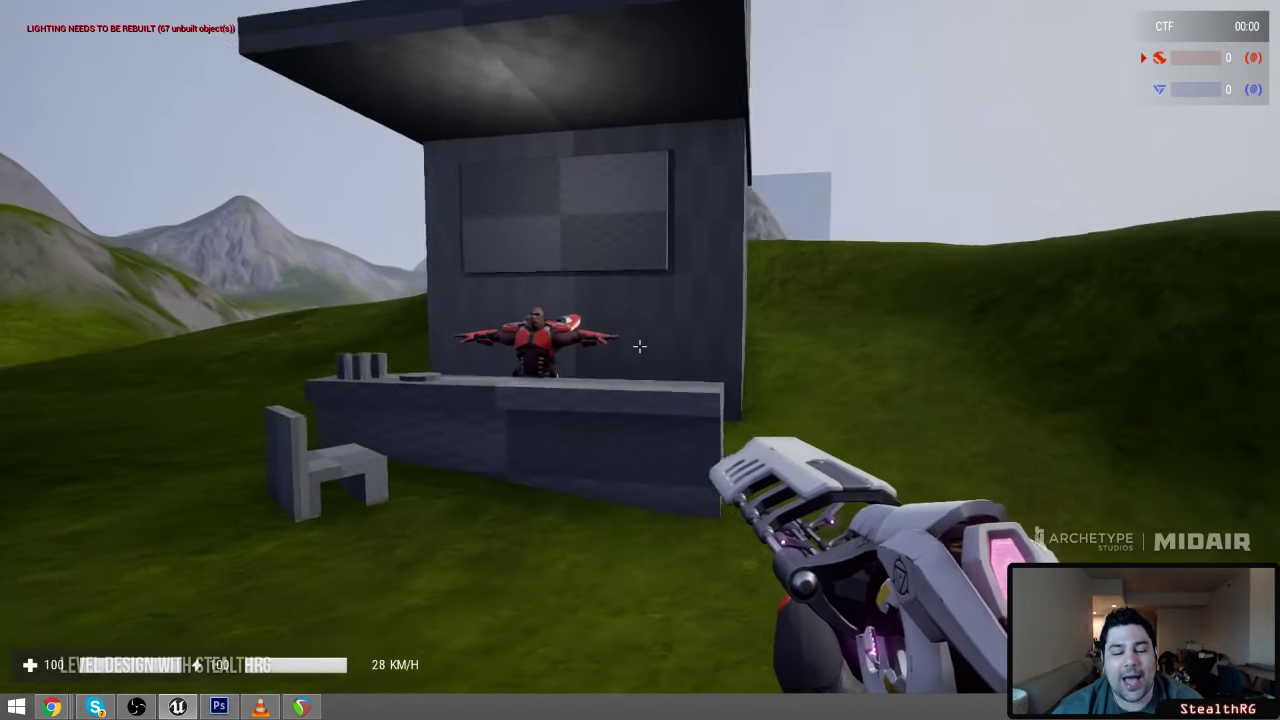
key(w)
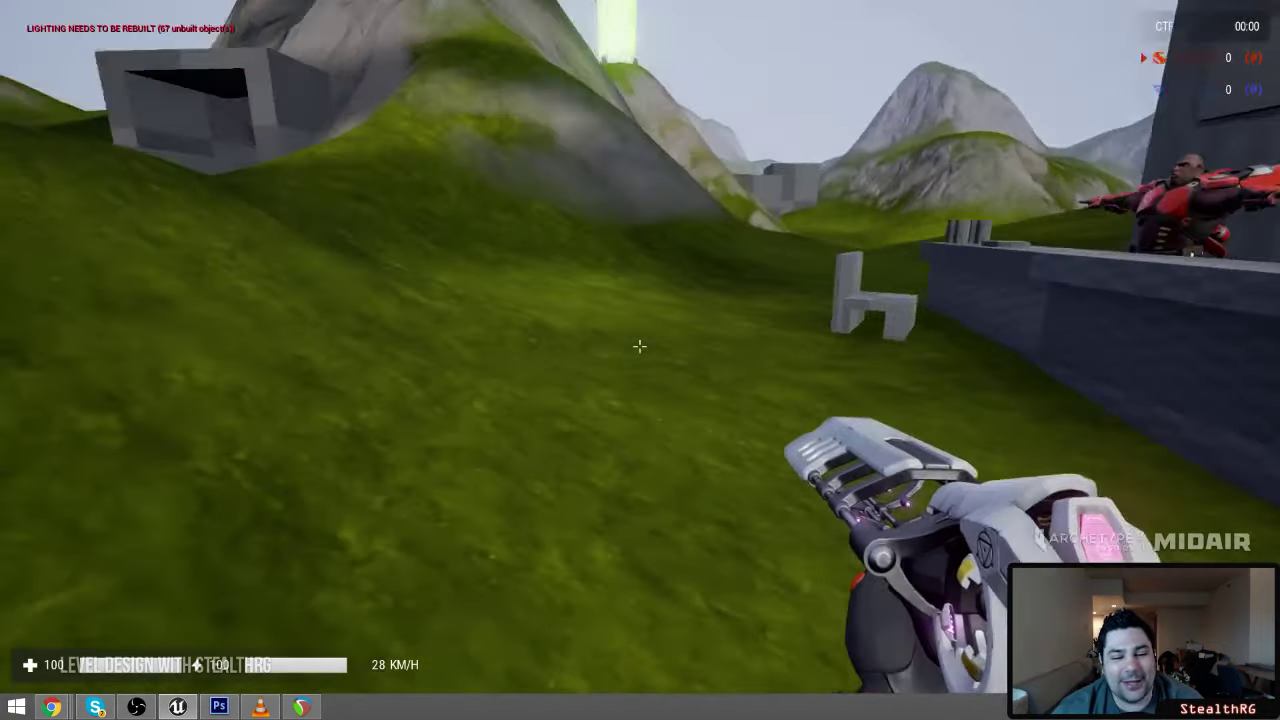
key(w)
key(s)
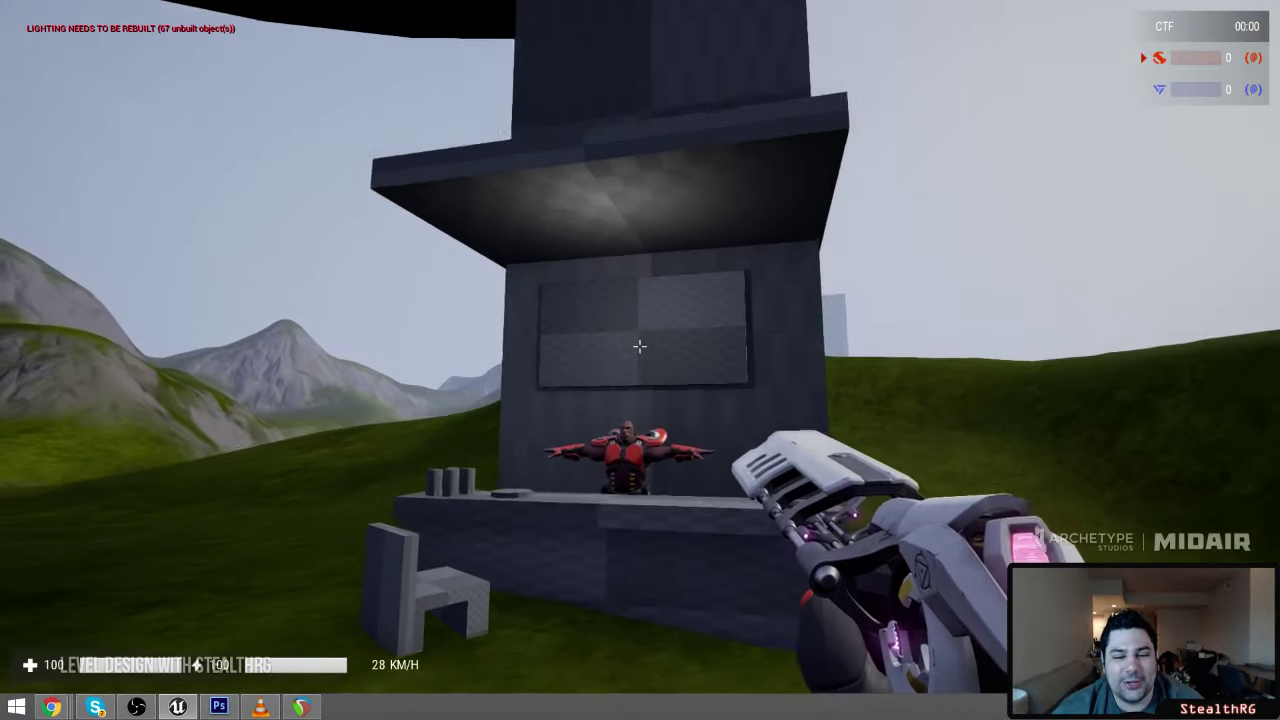
key(w)
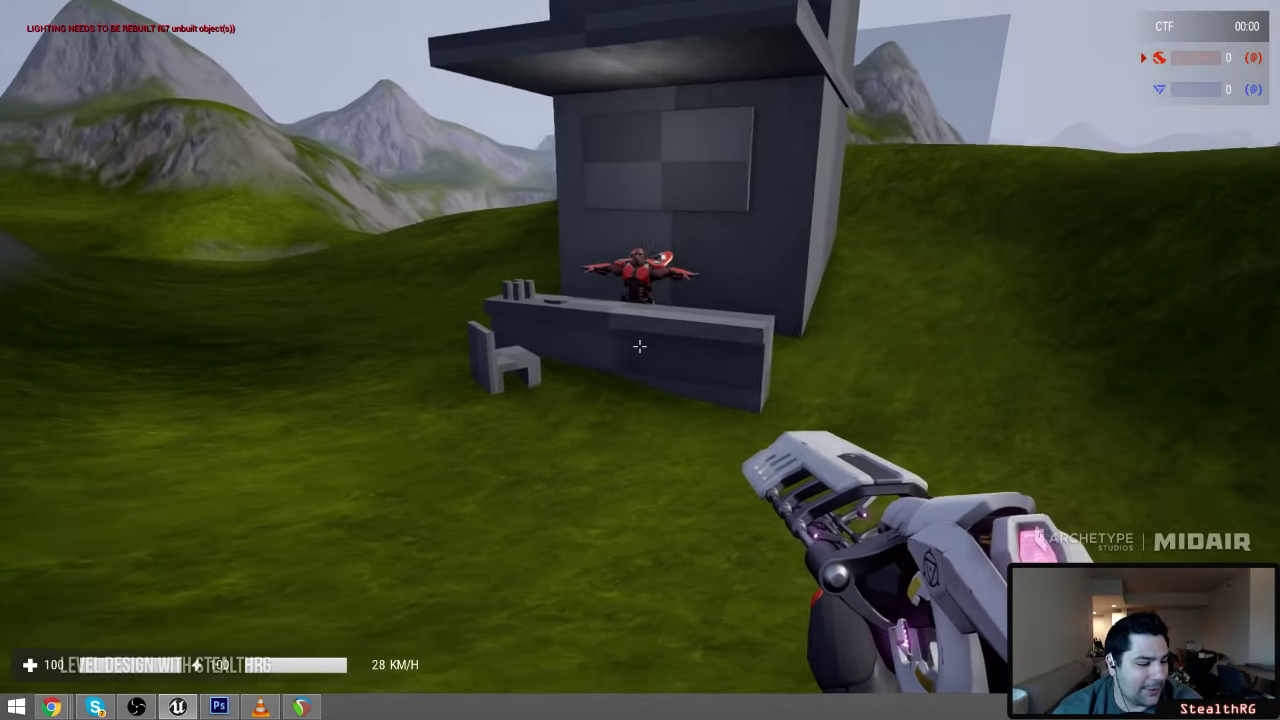
key(s)
key(s)
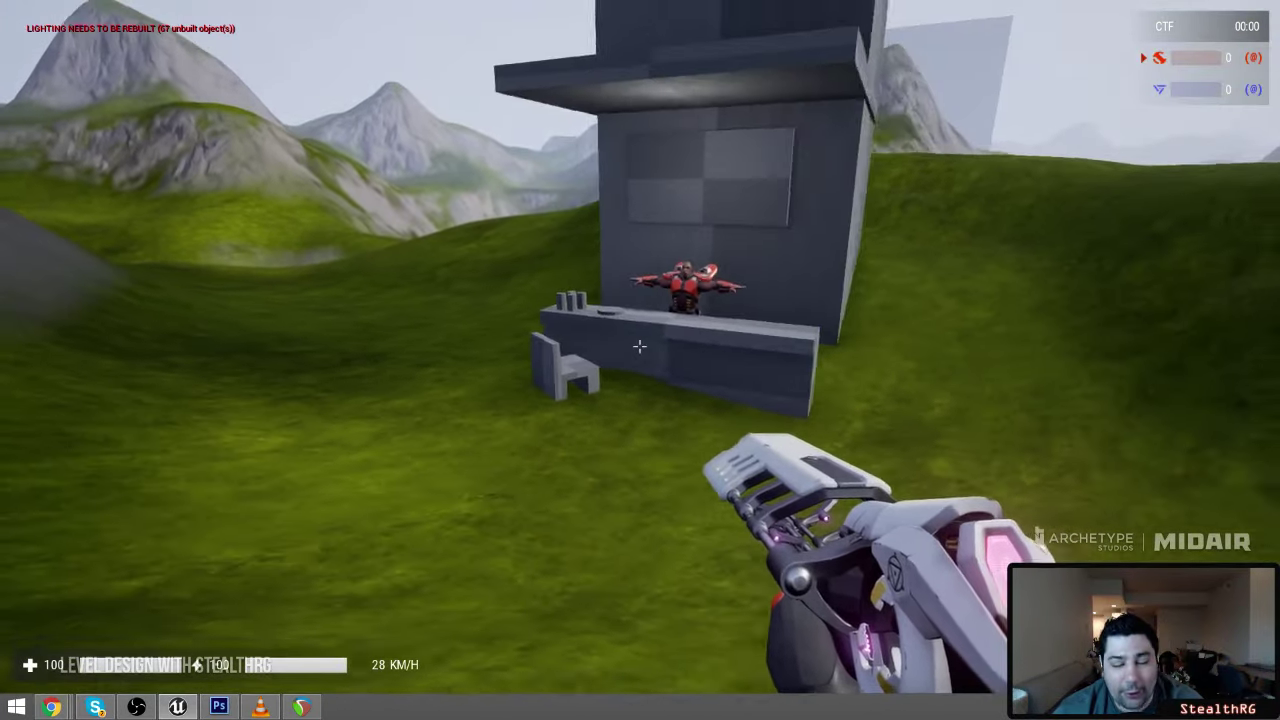
Return to the tunnel entrance and end the play test
key(w)
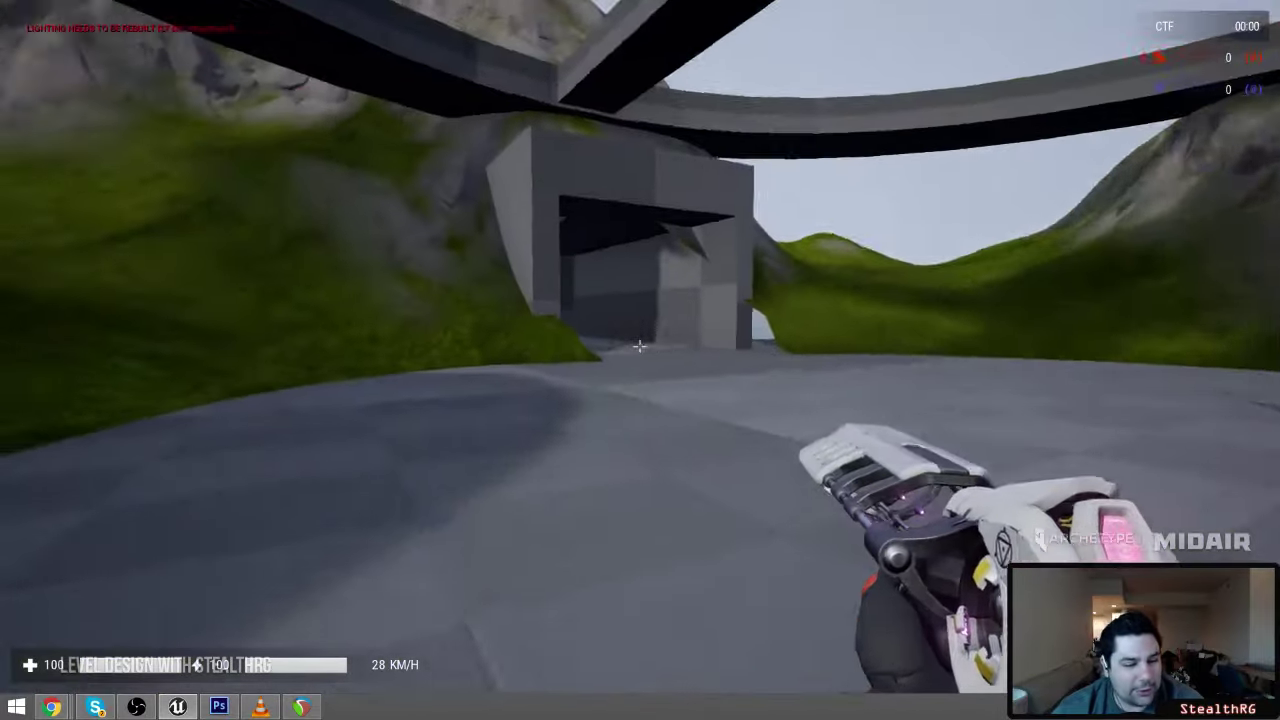
key(w)
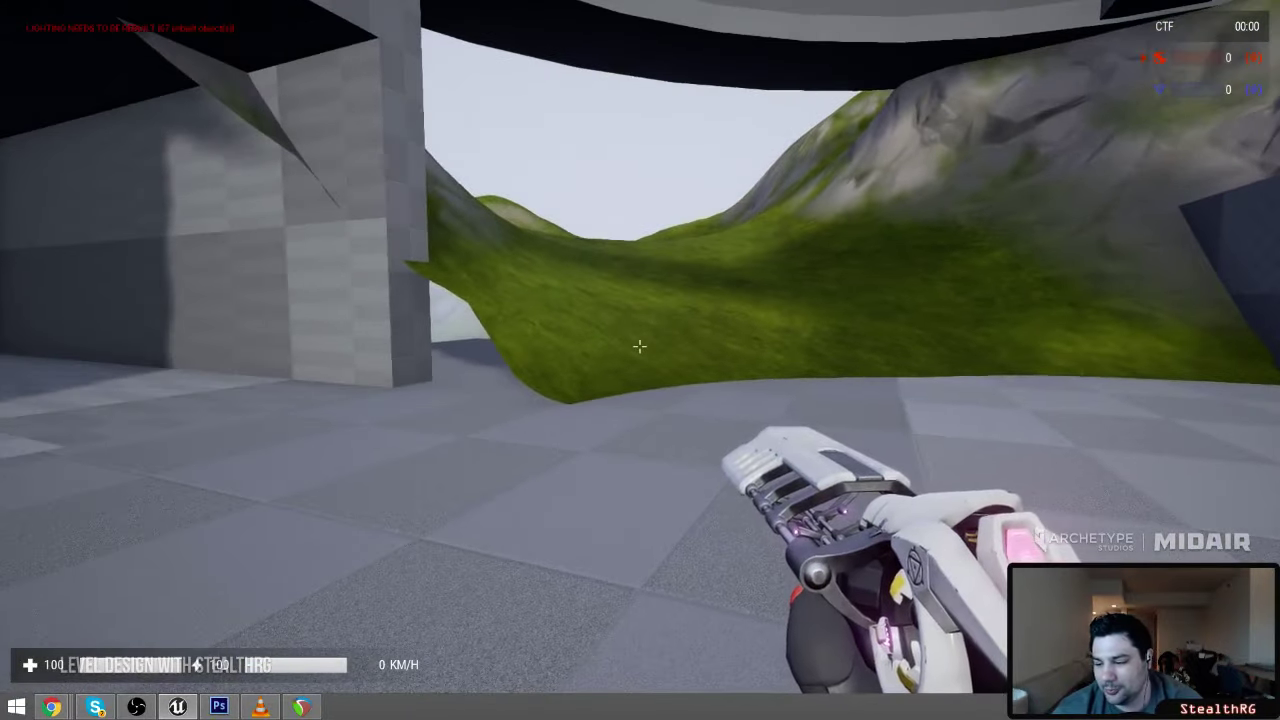
key(Escape)
Examine the flag platform and its two tunnel openings in the editor view
key(s)
right_drag(730, 322, 592, 318)
key(w)
key(w)
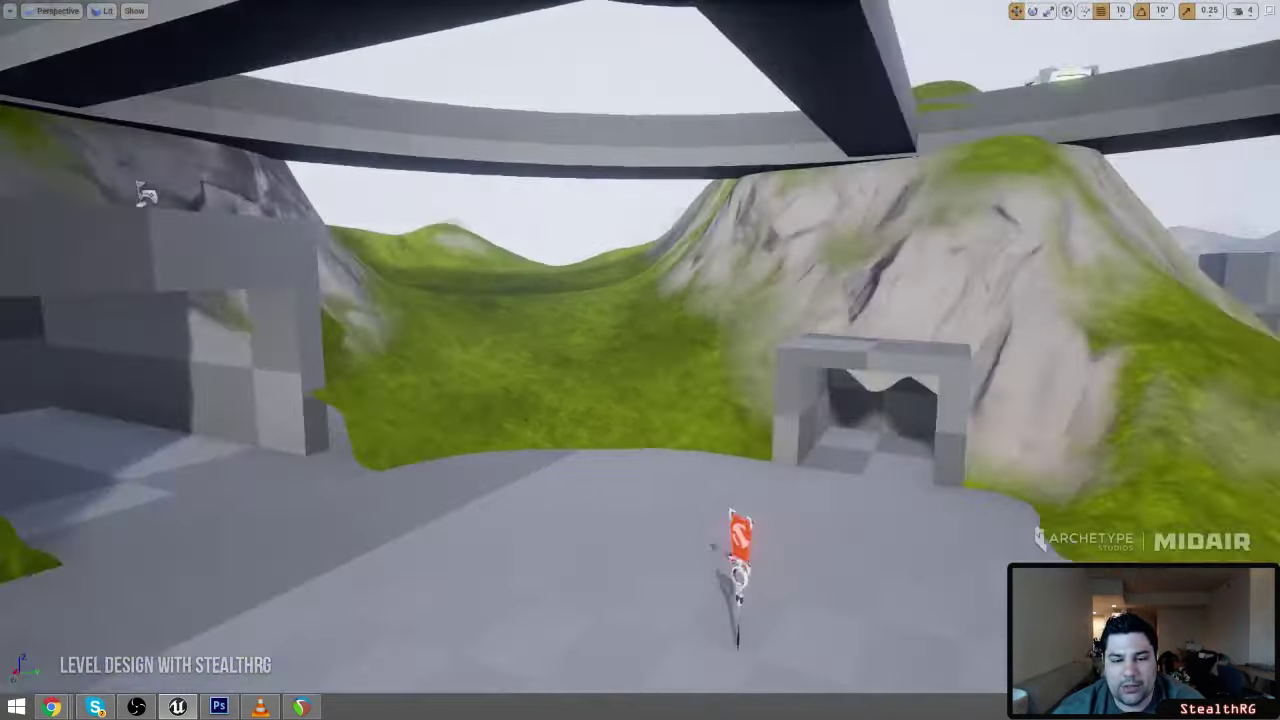
key(s)
right_drag(592, 318, 560, 332)
key(a)
key(w)
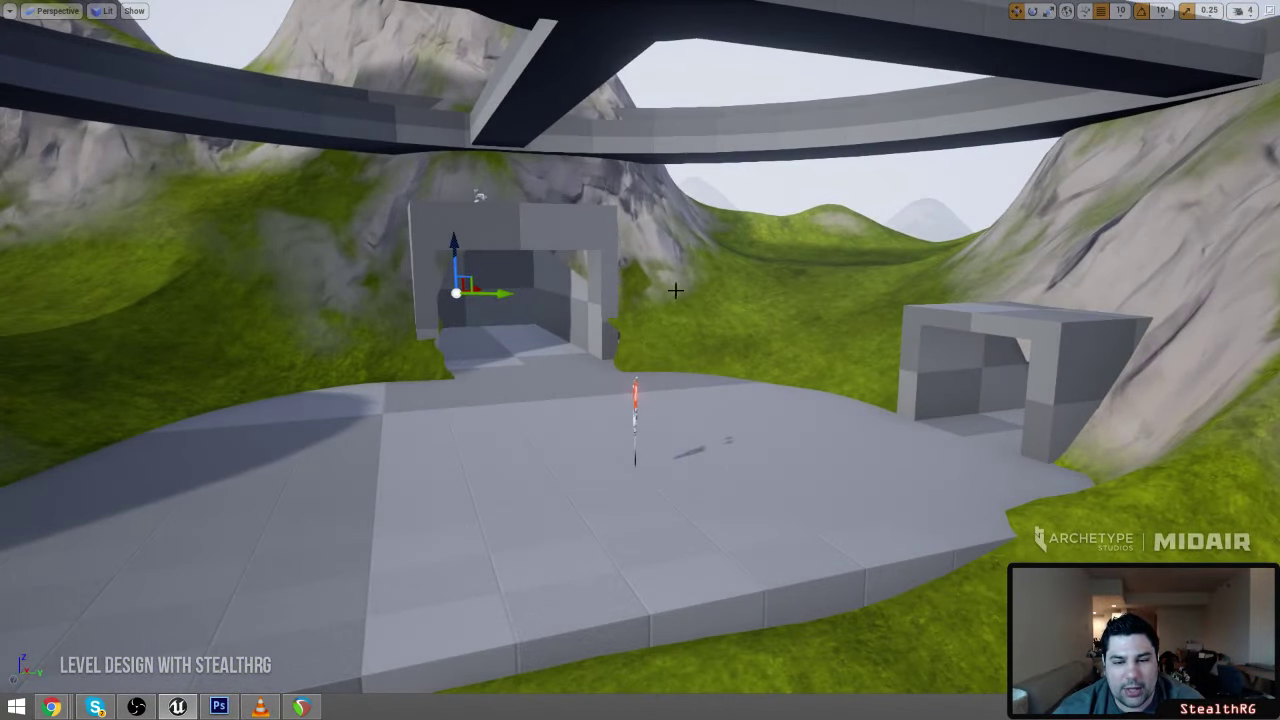
key(w)
Survey the mountains surrounding the base
right_drag(803, 303, 1236, 300)
key(w)
key(w)
key(w)
key(s)
key(w)
key(w)
key(w)
key(s)
key(w)
key(s)
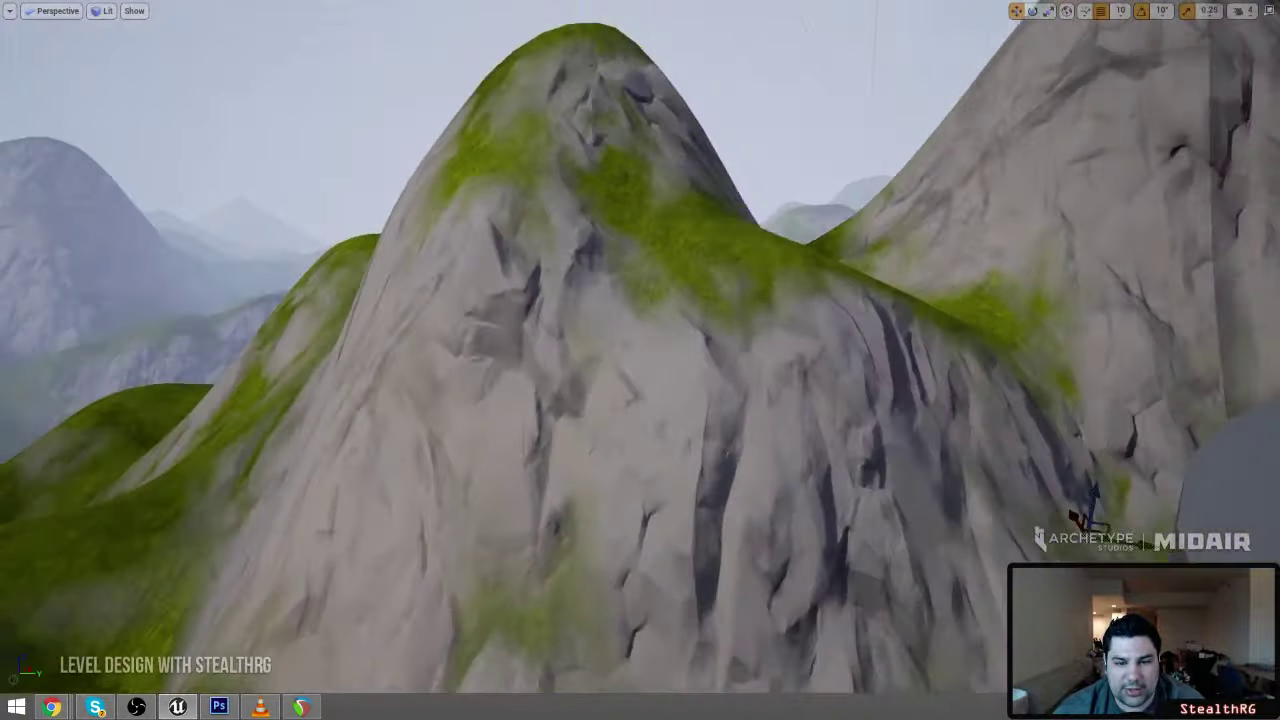
Inspect the additive room block from outside and from inside the rear room
right_drag(544, 290, 633, 287)
key(w)
key(w)
key(s)
key(a)
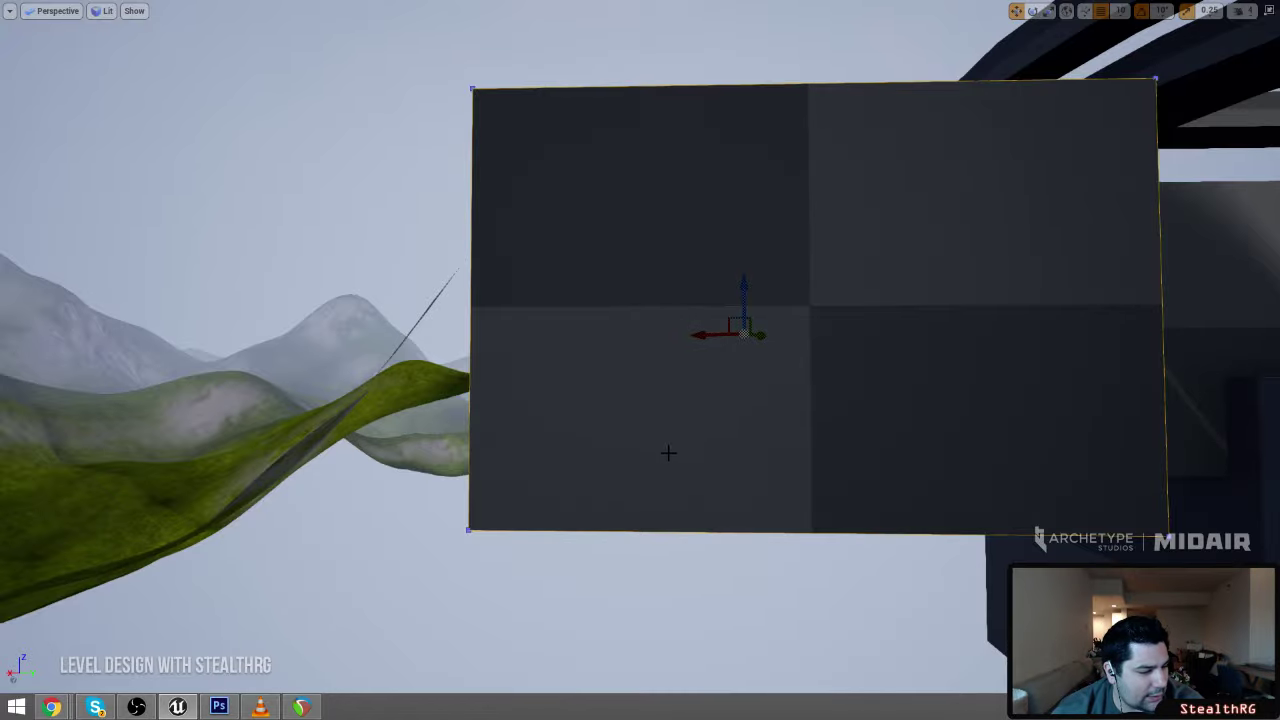
key(w)
right_drag(668, 453, 1100, 470)
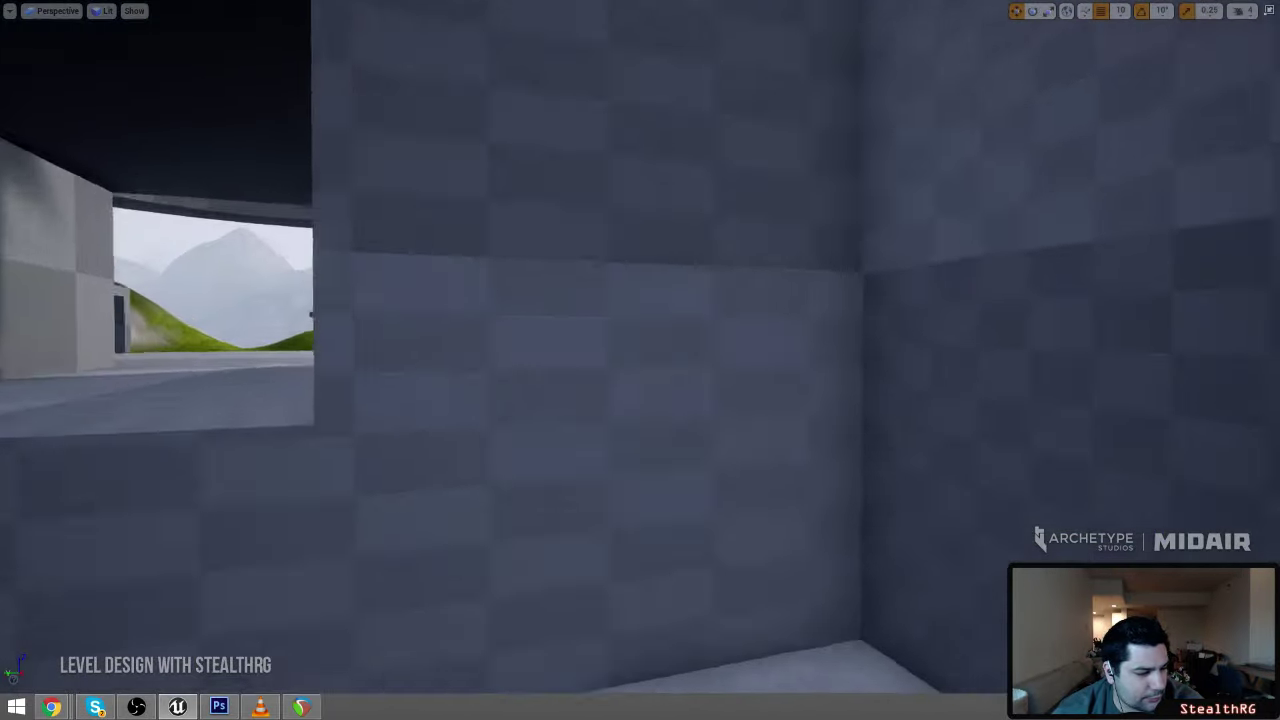
key(w)
right_drag(640, 360, 810, 342)
Review the base layout from across the flag platform, including the overhead ring and both openings
key(s)
key(w)
key(s)
key(a)
key(w)
key(a)
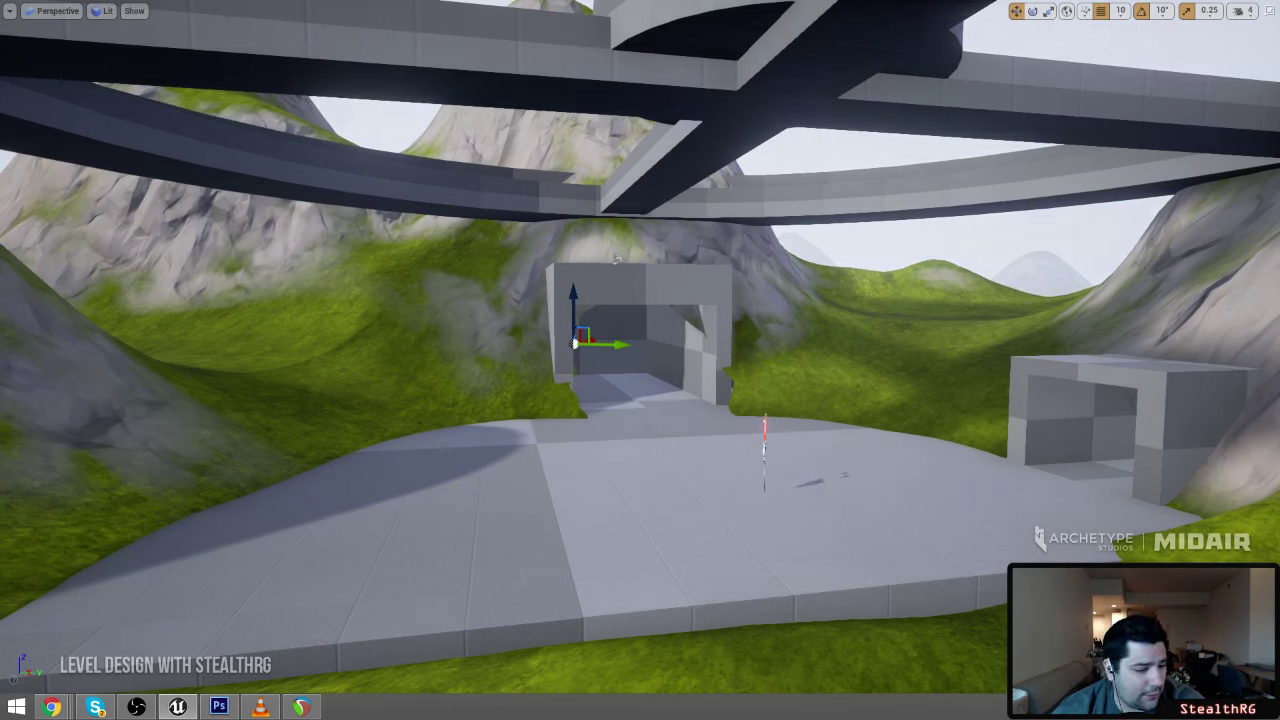
key(s)
right_drag(640, 360, 647, 315)
key(w)
key(w)
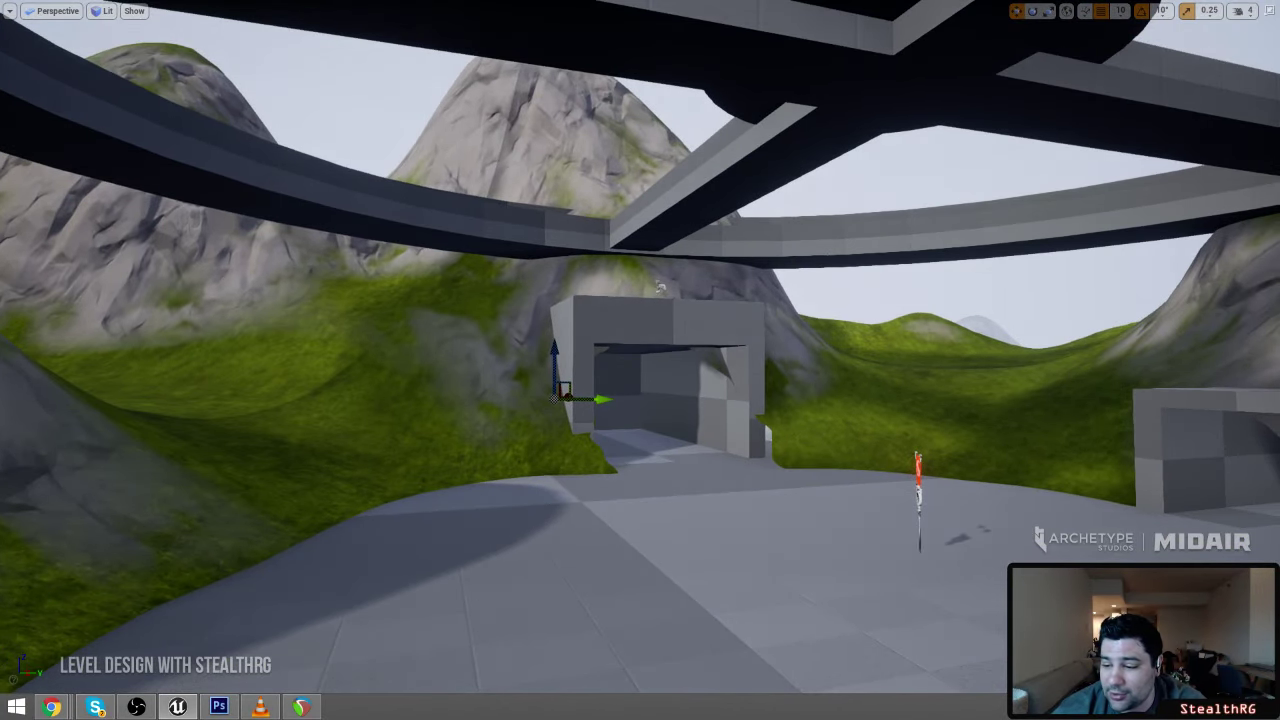
right_drag(640, 360, 642, 512)
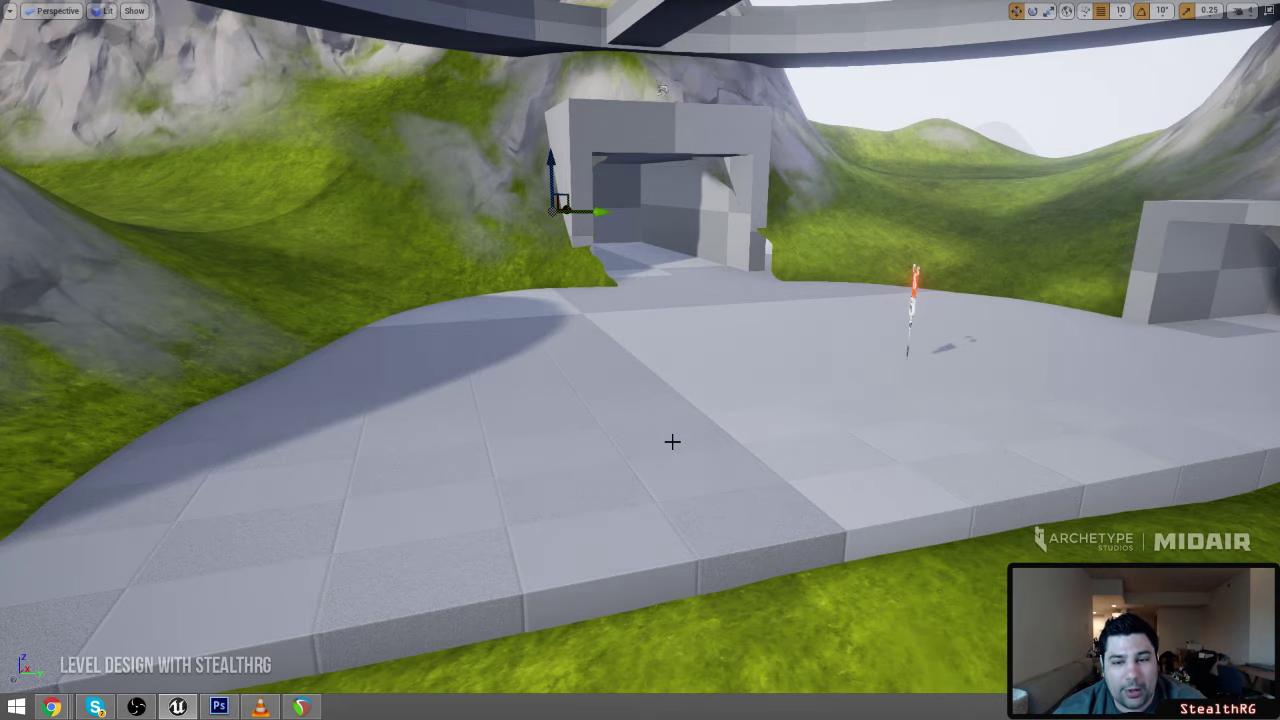
Bring the view into the tunnel opening to check the terrain inside it, and restore the full editor layout
key(w)
key(d)
right_drag(655, 403, 550, 346)
key(w)
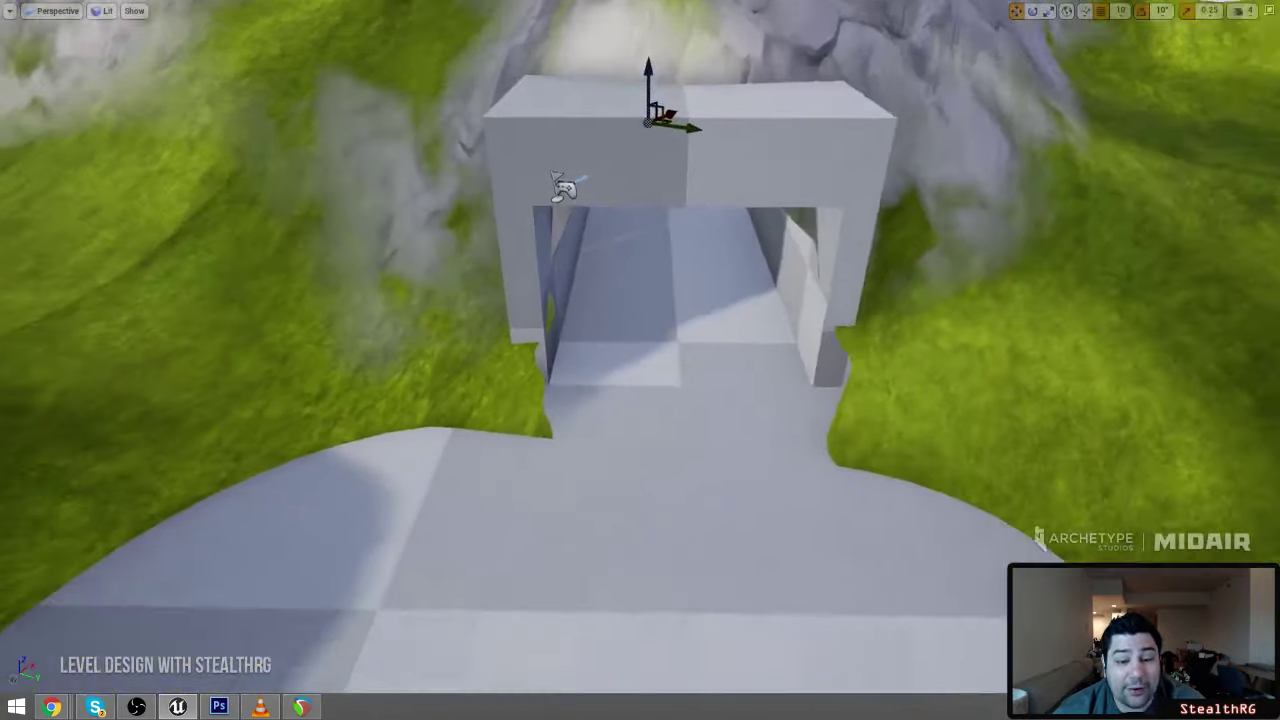
key(w)
right_drag(686, 394, 685, 318)
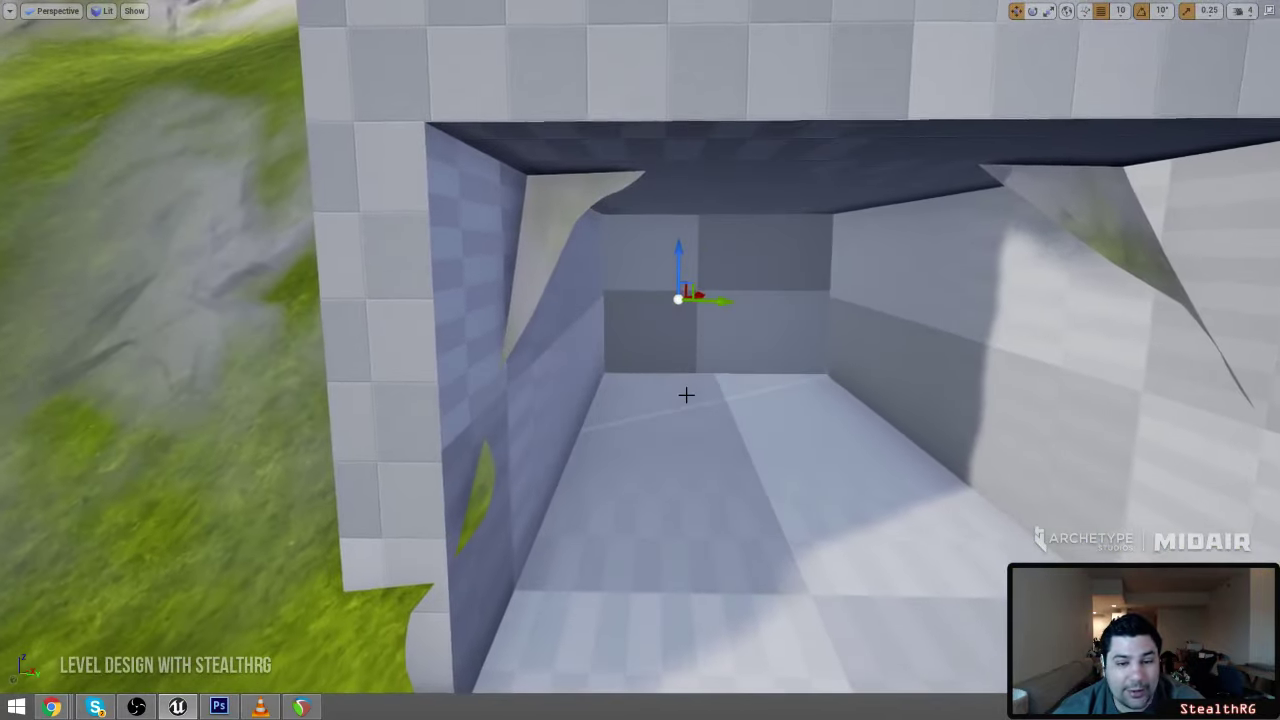
right_drag(614, 371, 598, 386)
key(F11)
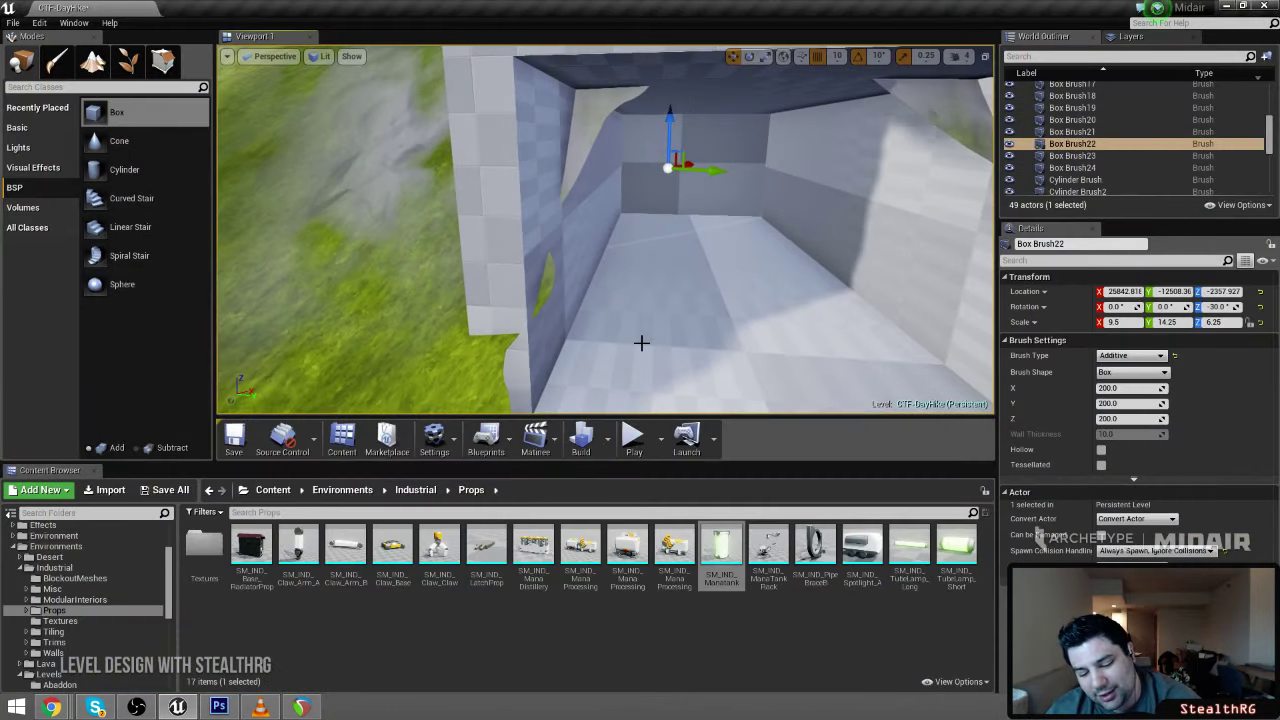
Switch to landscape editing, set the brush size to about 102.4 and activate the Visibility tool
click(94, 64)
click(55, 173)
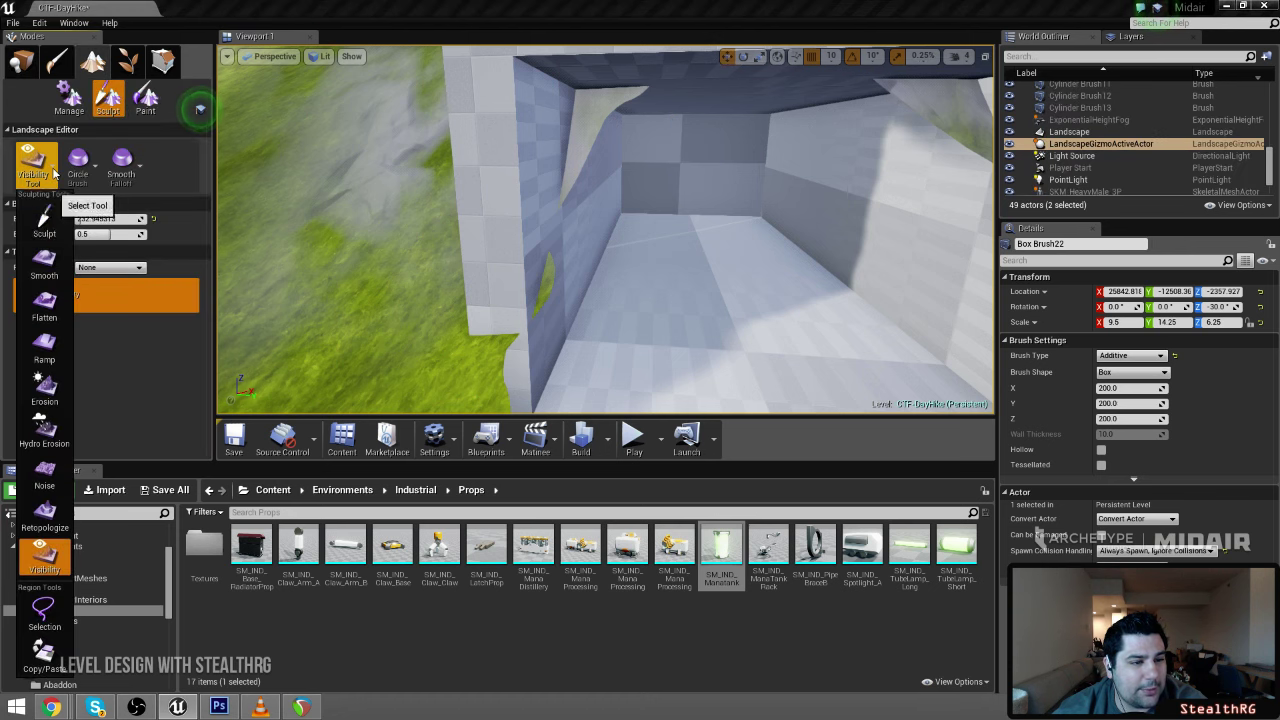
click(51, 230)
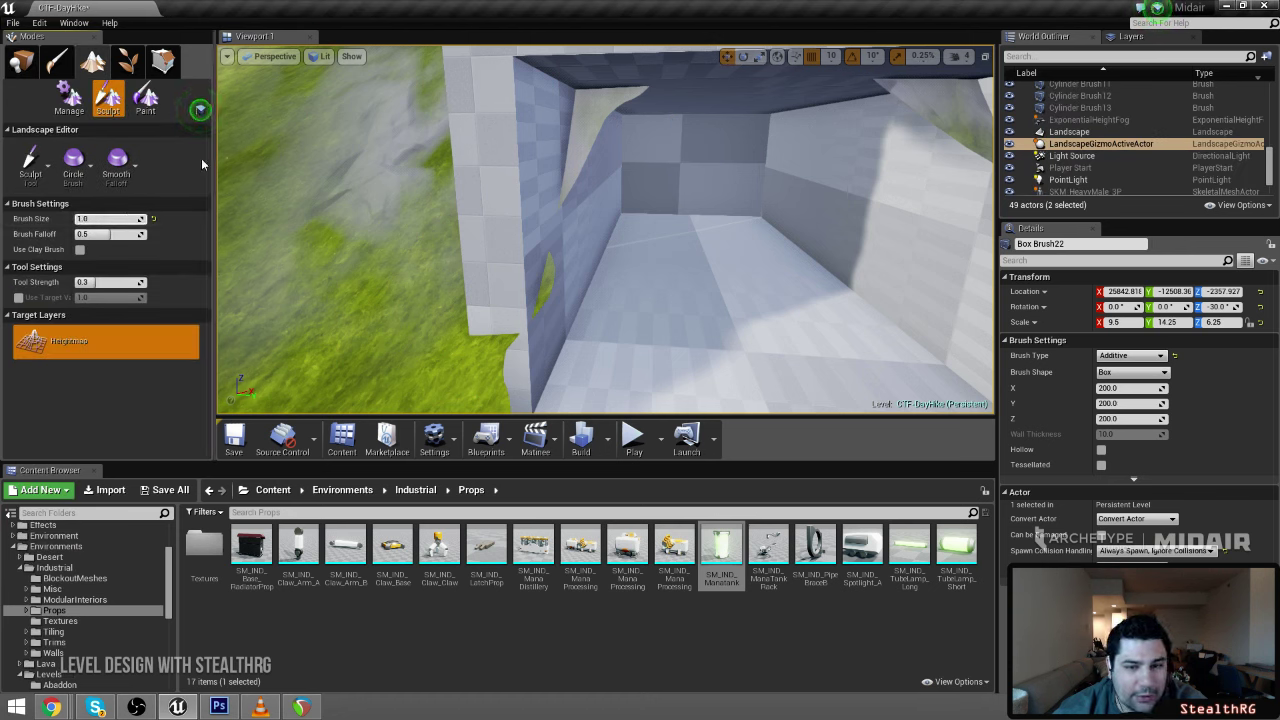
drag(91, 219, 106, 219)
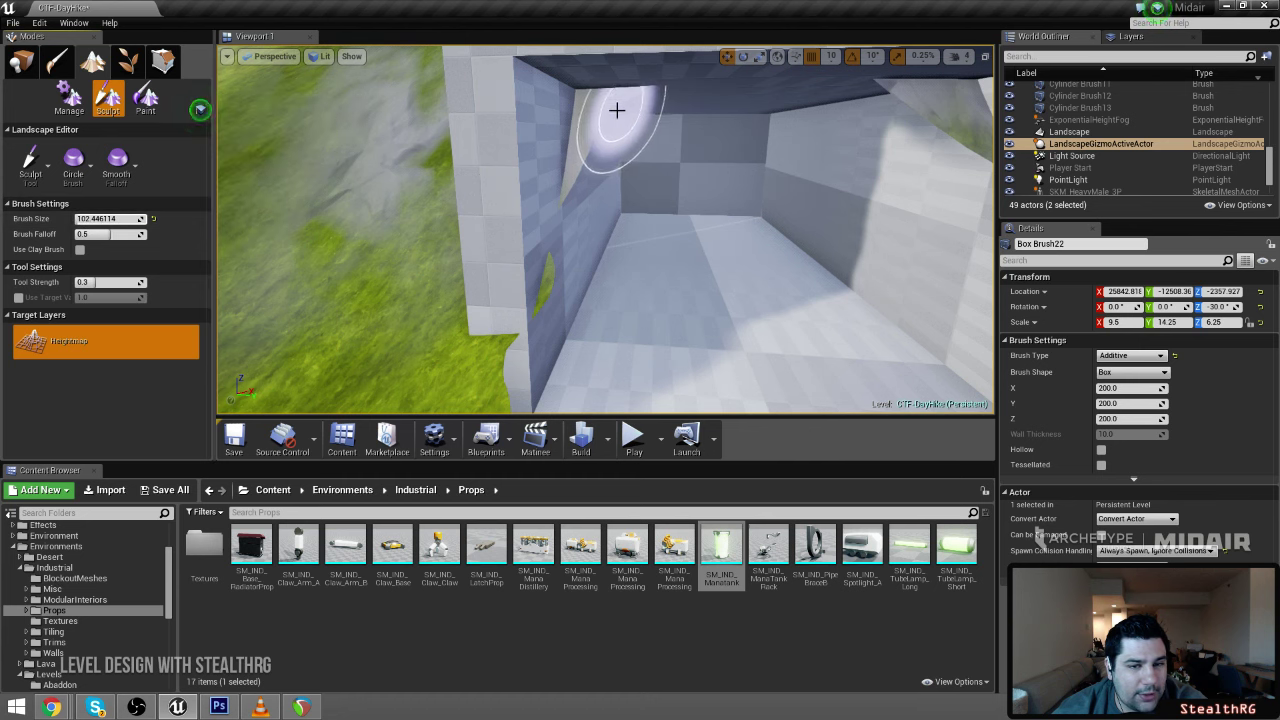
click(35, 163)
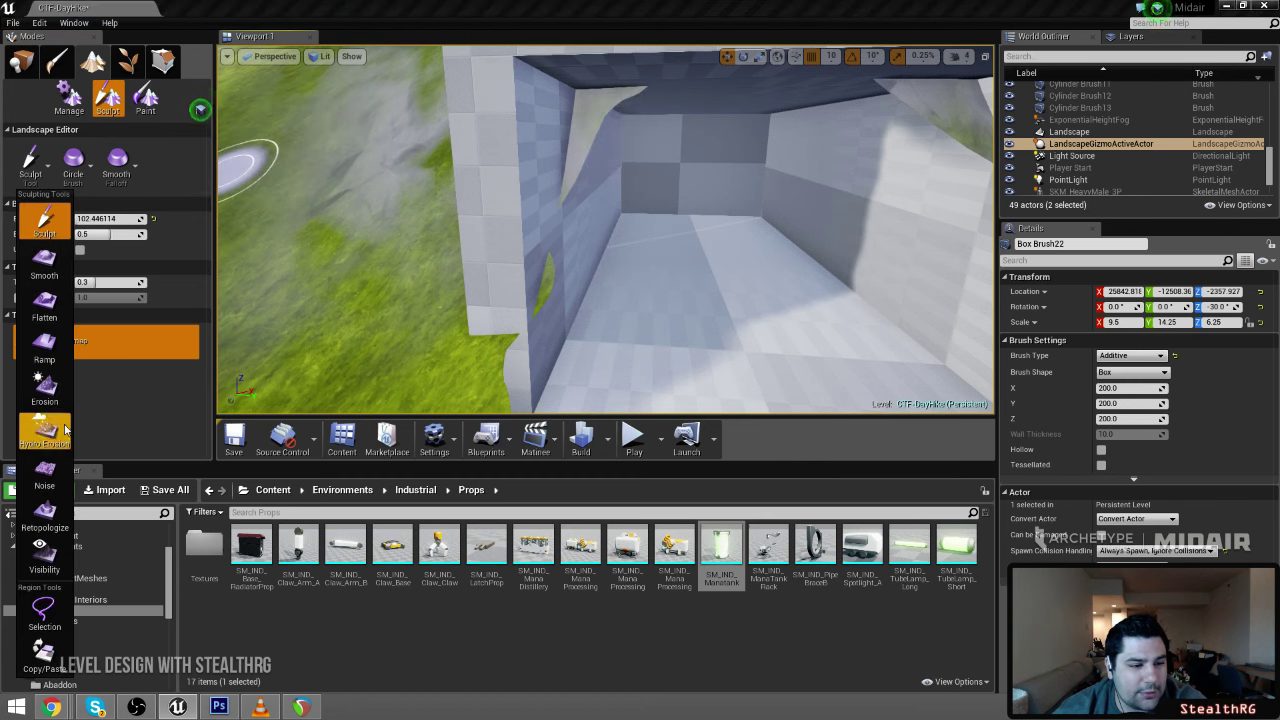
click(44, 556)
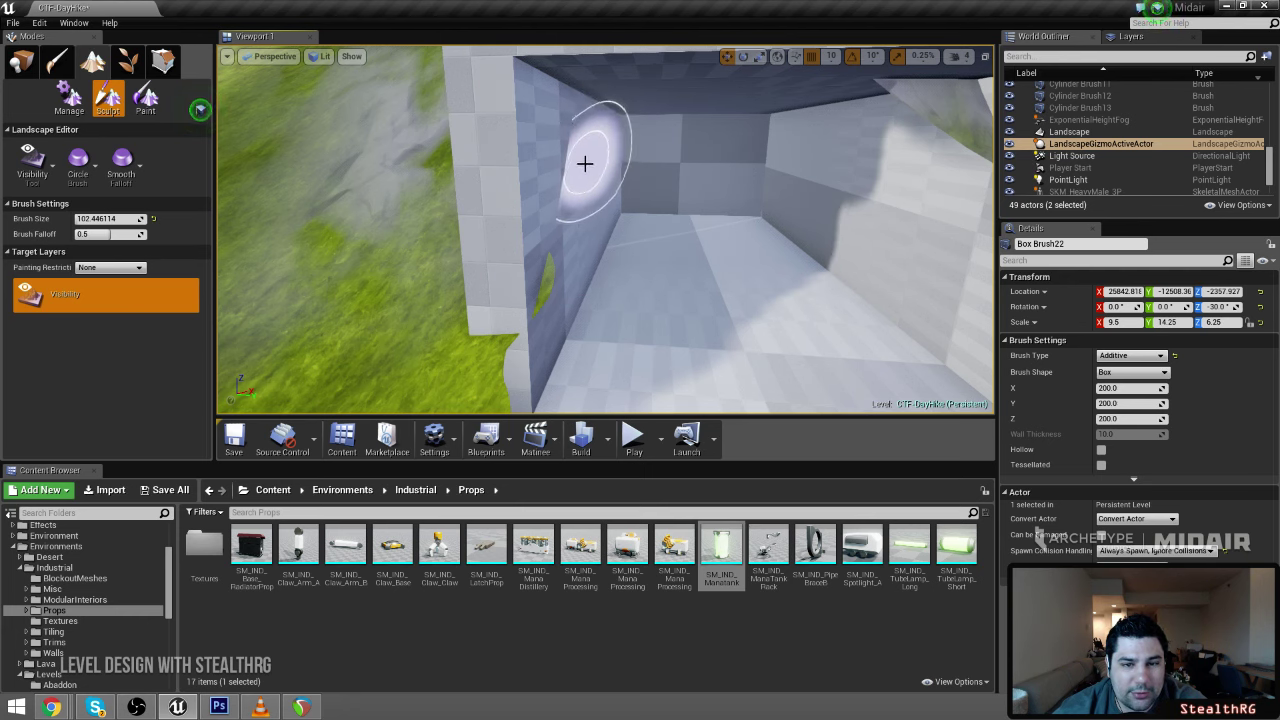
Hide the landscape patches poking through the tunnel walls, checking both sides of the opening
mouse_move(586, 165)
right_down()
mouse_move(540, 160)
mouse_move(586, 170)
mouse_move(560, 170)
right_up()
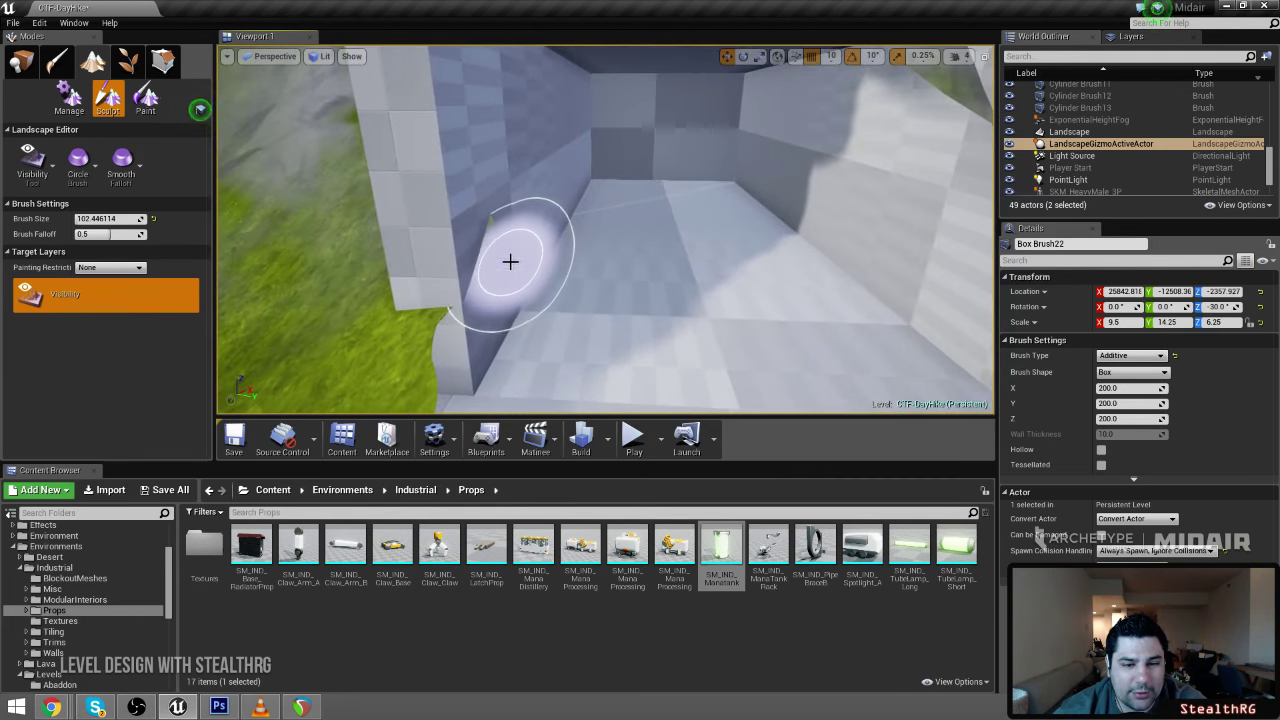
click(511, 260)
right_drag(511, 260, 665, 235)
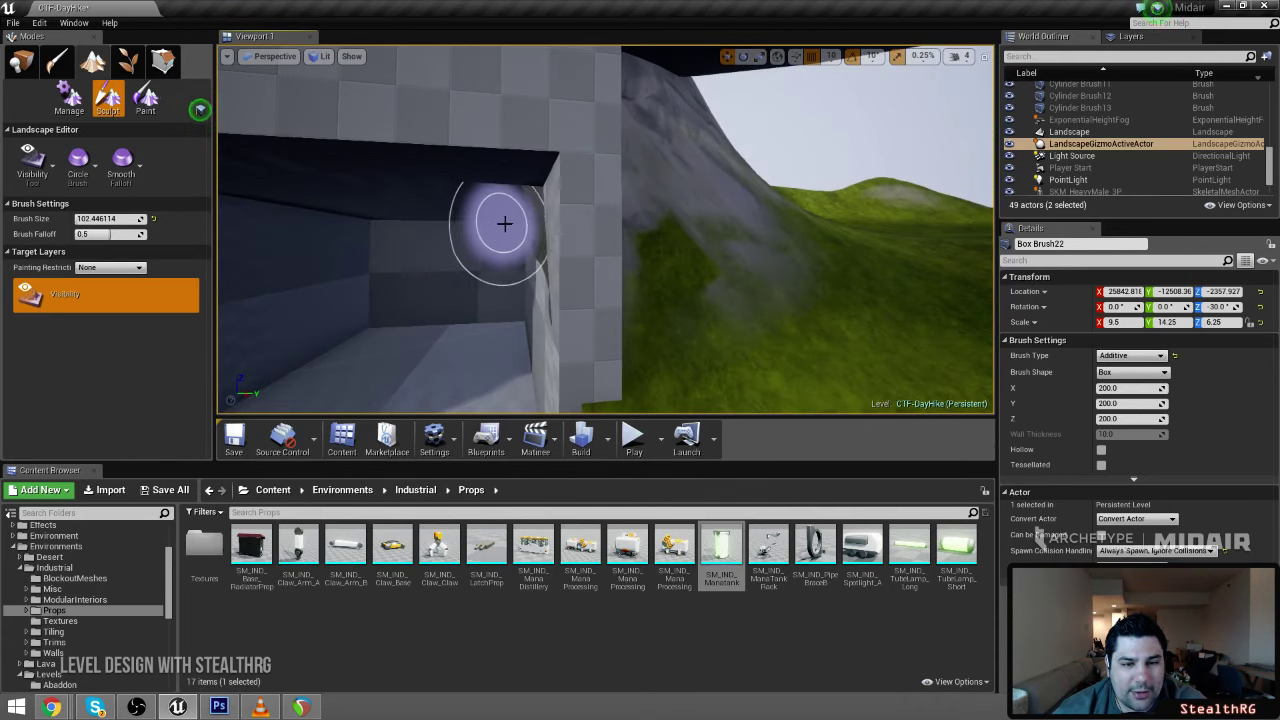
right_drag(515, 223, 522, 286)
key(s)
mouse_move(606, 230)
right_down()
mouse_move(540, 255)
mouse_move(560, 262)
right_up()
key(w)
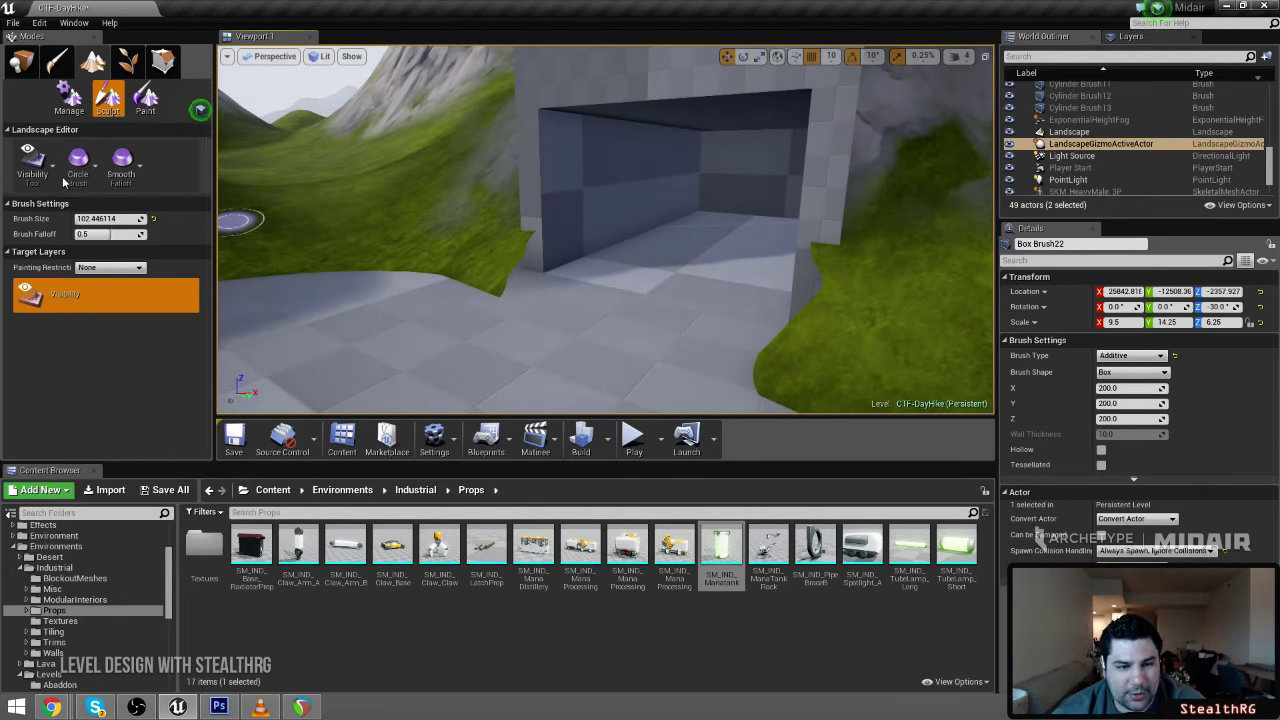
Activate the landscape Sculpt tool with a brush size of about 507.6 and survey the terrain around the base
click(45, 168)
click(44, 222)
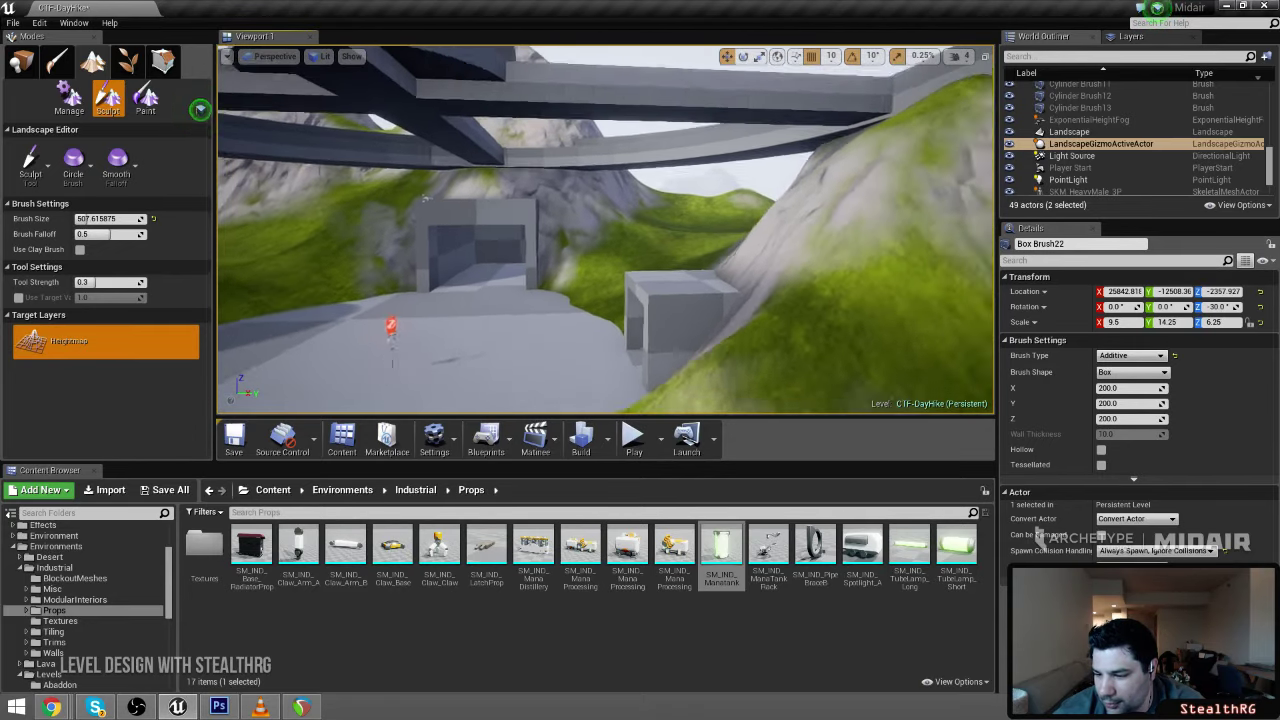
key(s)
mouse_move(606, 230)
right_down()
mouse_move(562, 240)
mouse_move(760, 246)
mouse_move(620, 240)
mouse_move(606, 228)
mouse_move(546, 250)
right_up()
key(w)
key(d)
key(w)
key(s)
Return to object placement and open the Environments/Lush/Rocks/Meshes content folder
click(22, 63)
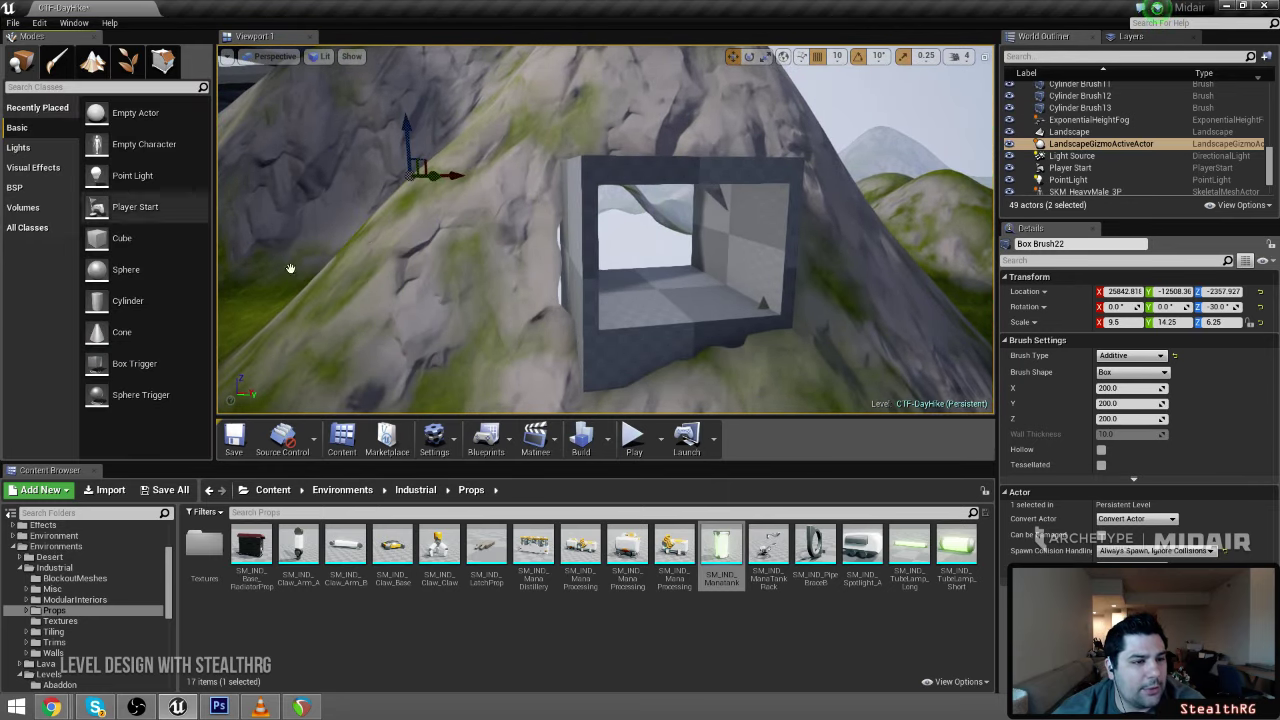
key(s)
right_drag(289, 268, 298, 262)
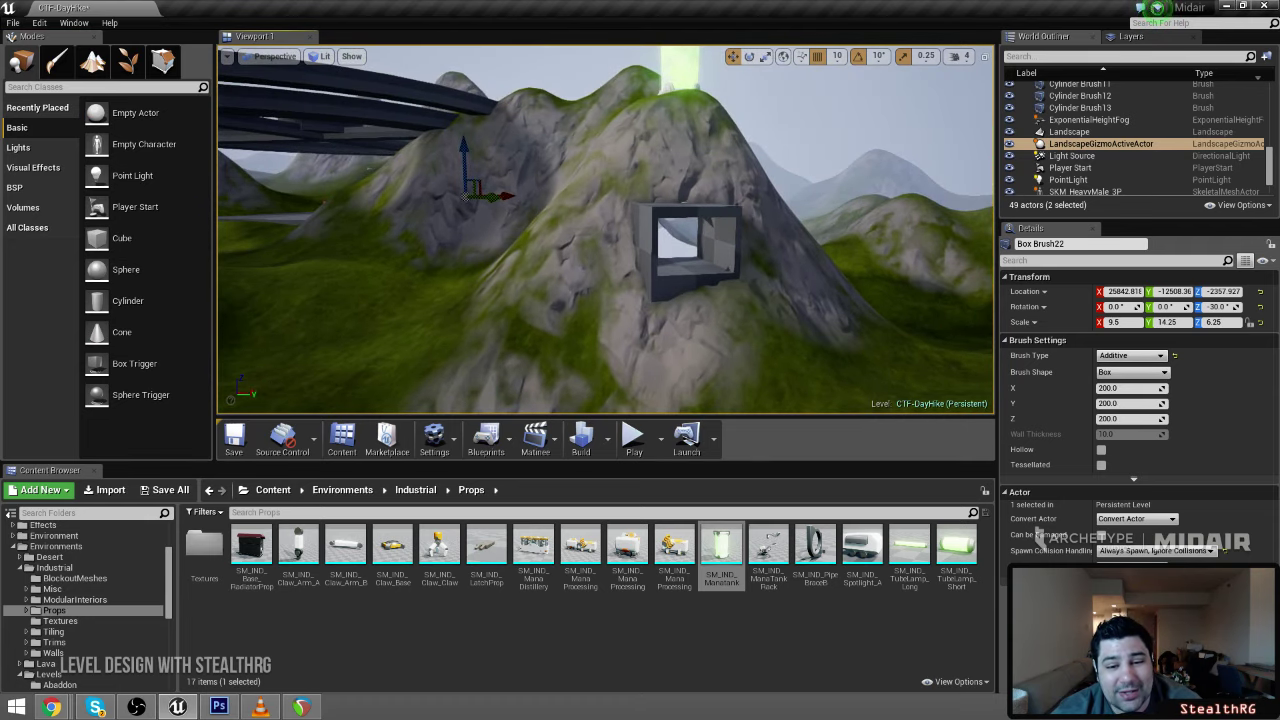
right_drag(640, 264, 686, 286)
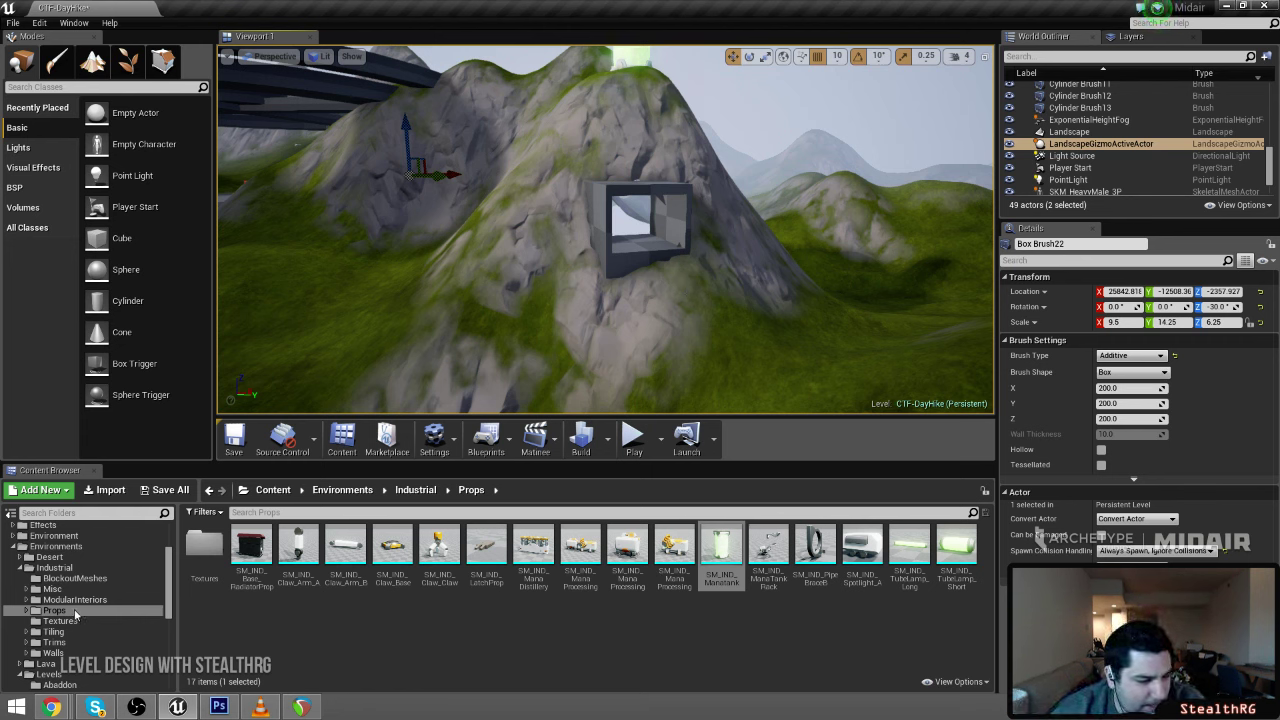
click(19, 569)
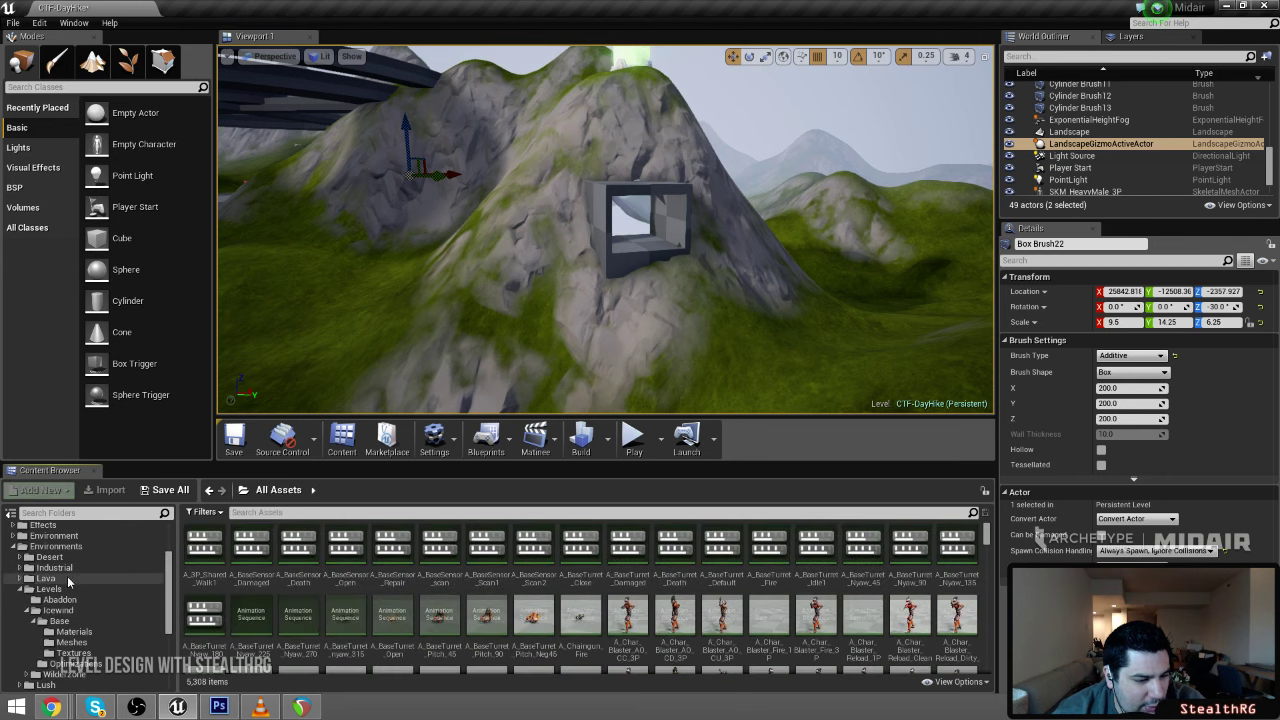
click(20, 589)
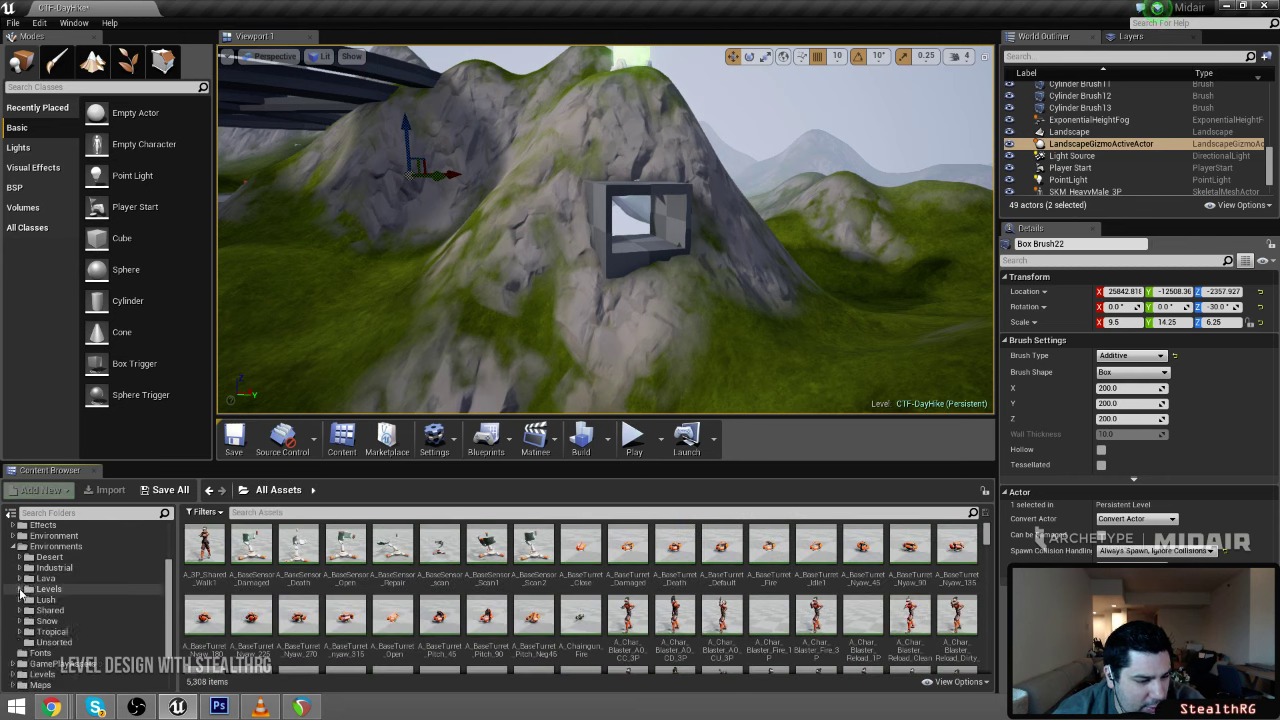
click(34, 602)
double_click(298, 545)
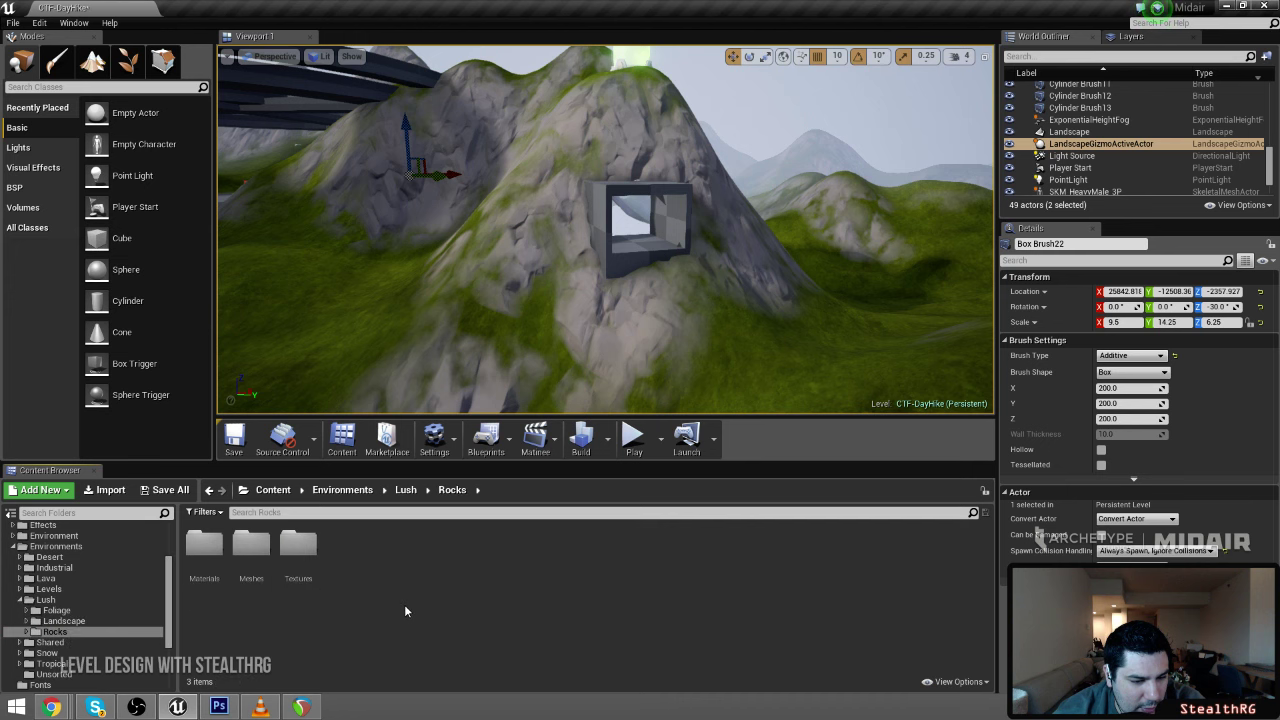
double_click(249, 545)
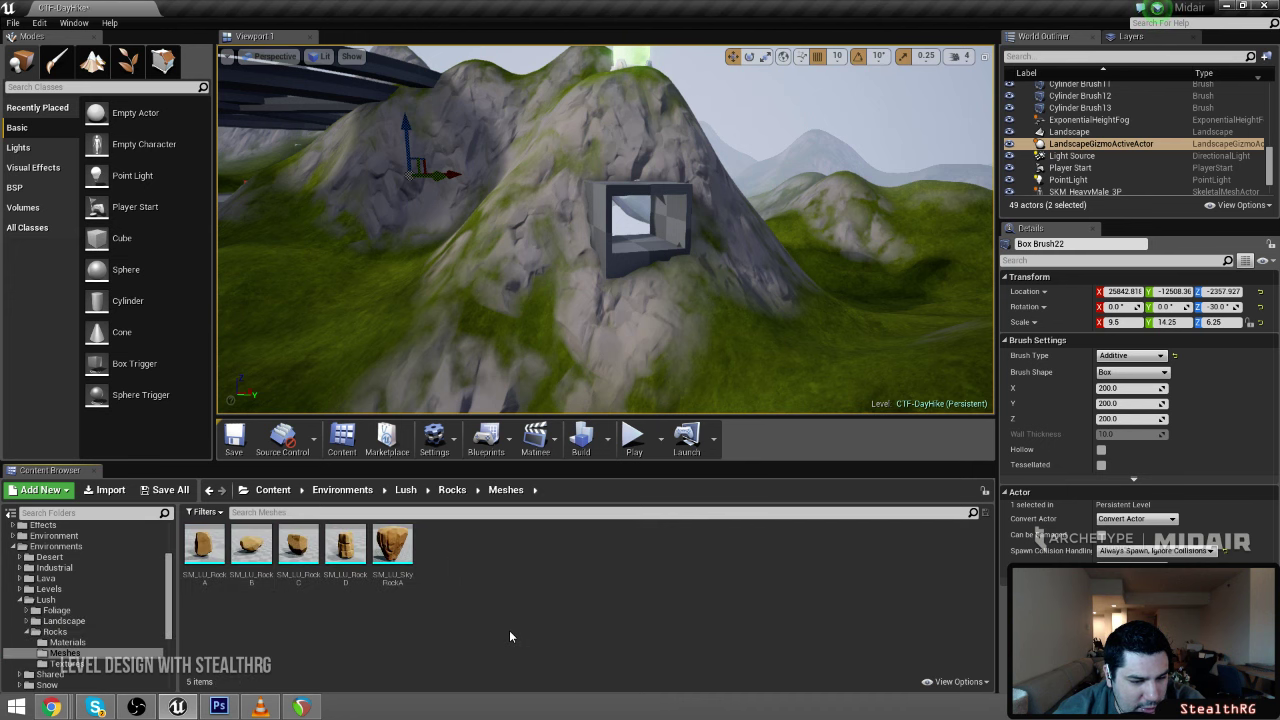
Place one each of SM_LU_RockD, SM_LU_RockC, SM_LU_RockB and SM_LU_RockA on the slope beside the room's outer opening
mouse_move(480, 330)
right_down()
mouse_move(550, 330)
mouse_move(490, 338)
mouse_move(502, 355)
right_up()
key(w)
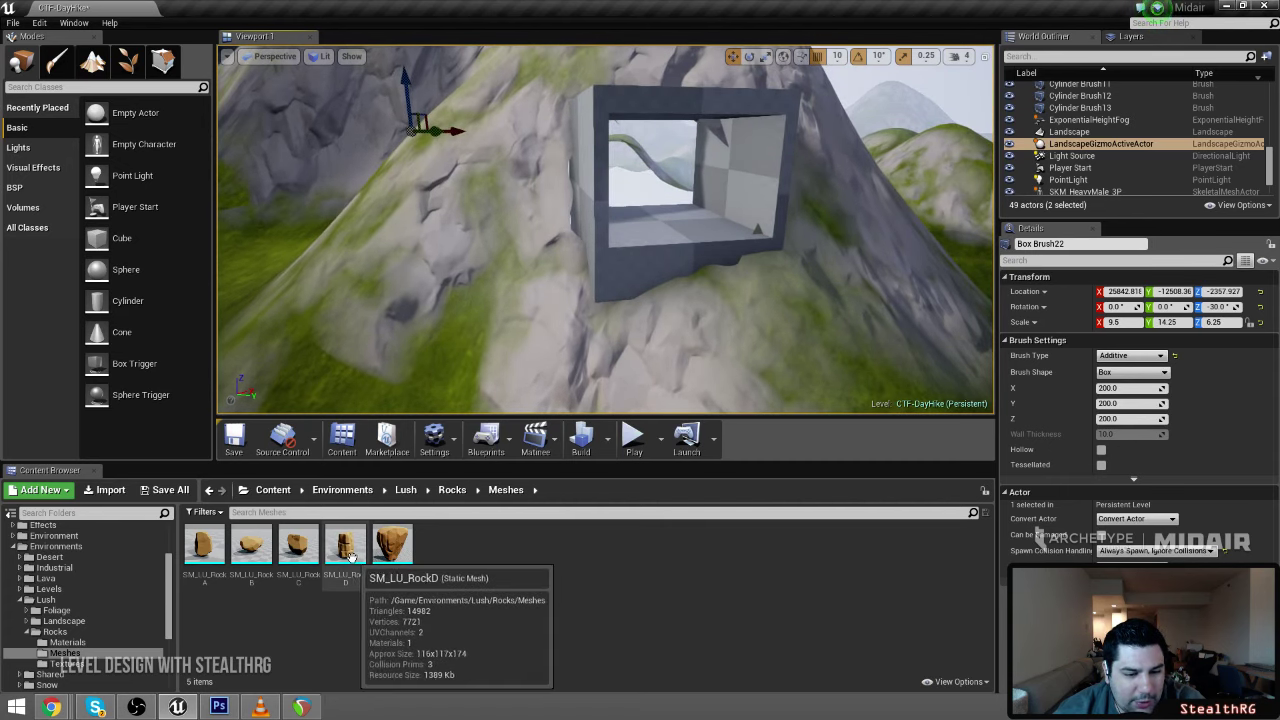
drag(348, 549, 425, 296)
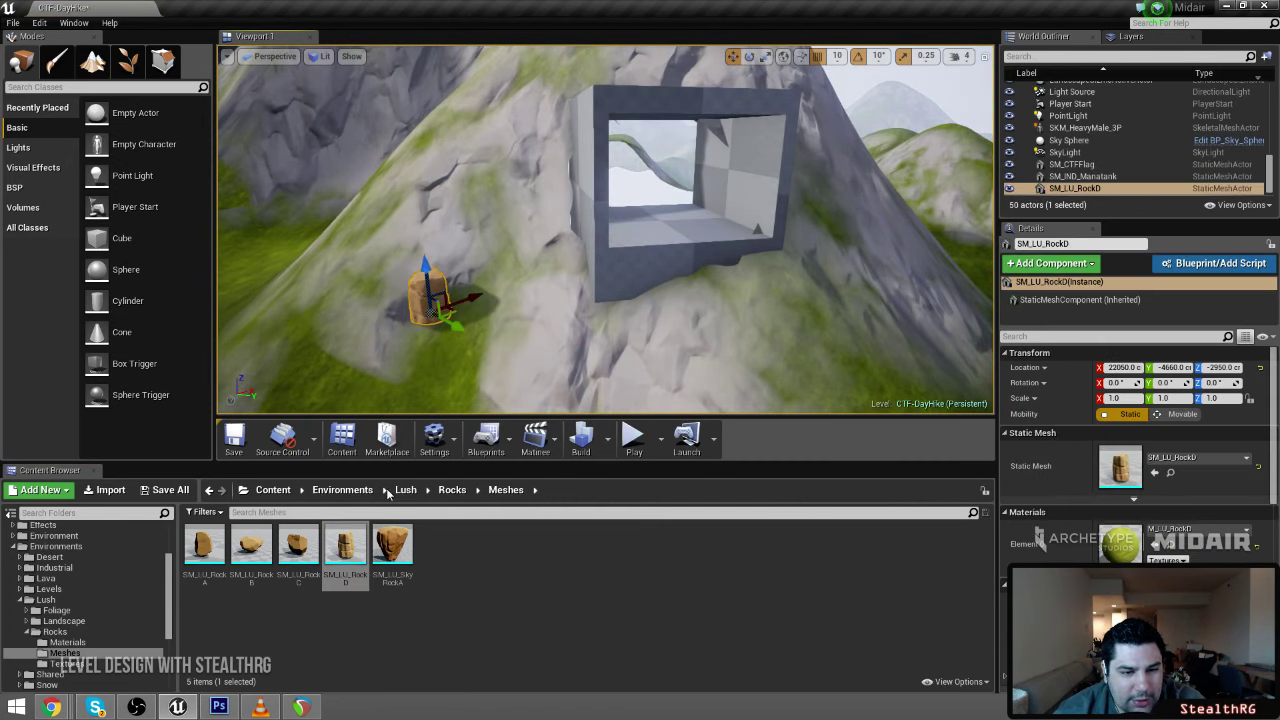
drag(298, 547, 560, 305)
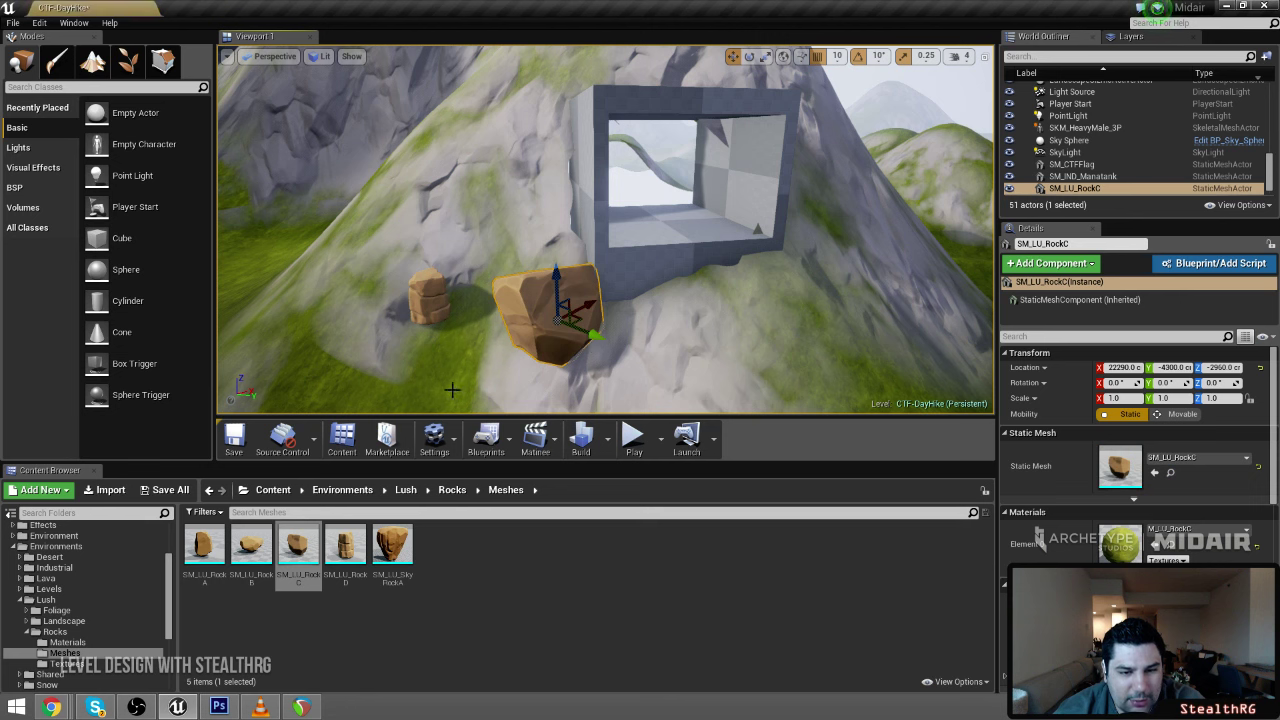
drag(251, 545, 447, 365)
drag(200, 545, 365, 330)
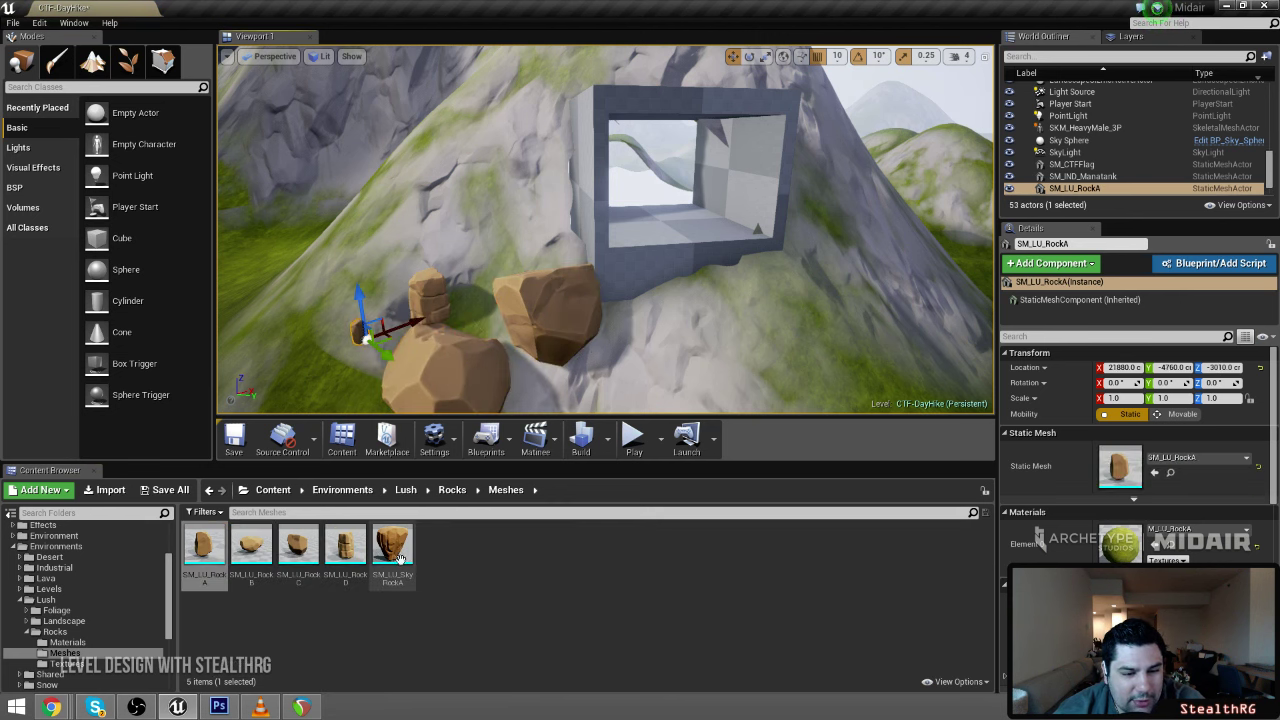
Move SM_LU_RockD against the room's outer wall, scale it to 3.0 and rotate it about 150° around Z
click(438, 310)
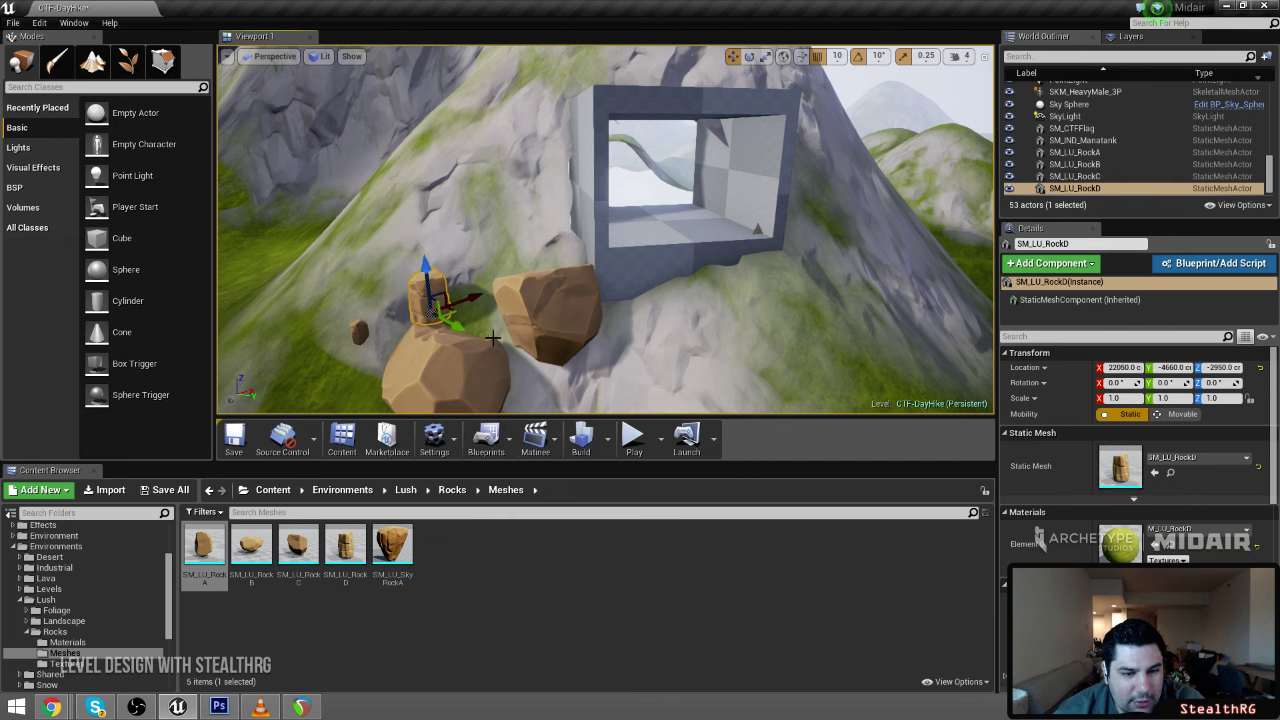
drag(469, 309, 582, 230)
key(r)
key(space)
key(space)
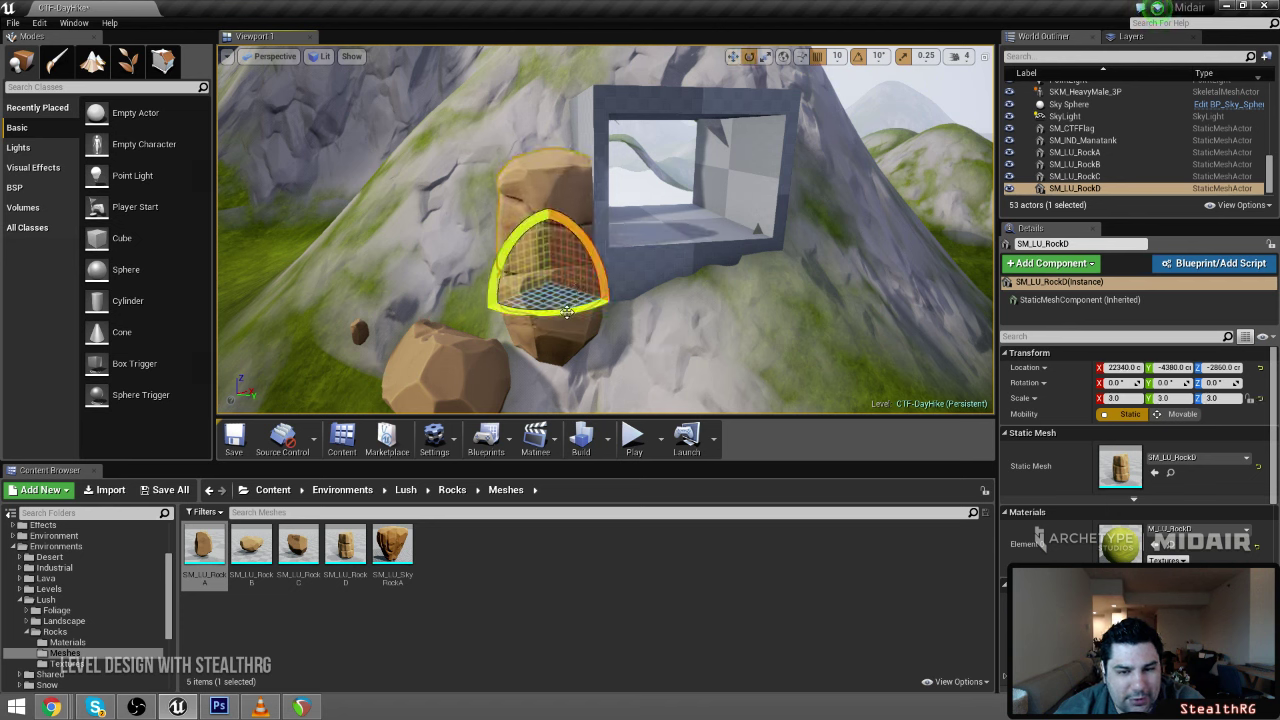
drag(528, 312, 713, 308)
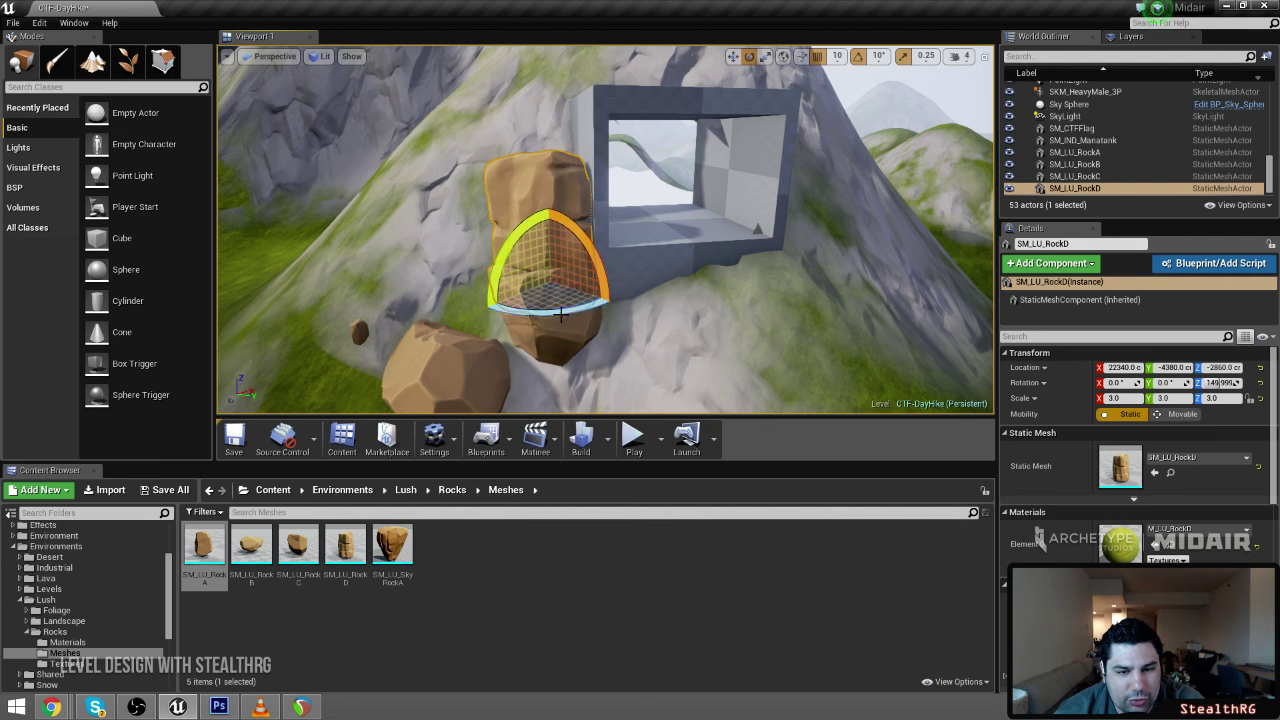
Scale SM_LU_RockC to about 1.25 and reposition it as the base beneath the tall rock
click(594, 334)
key(a)
right_drag(594, 334, 675, 352)
key(space)
key(d)
key(w)
drag(569, 295, 600, 290)
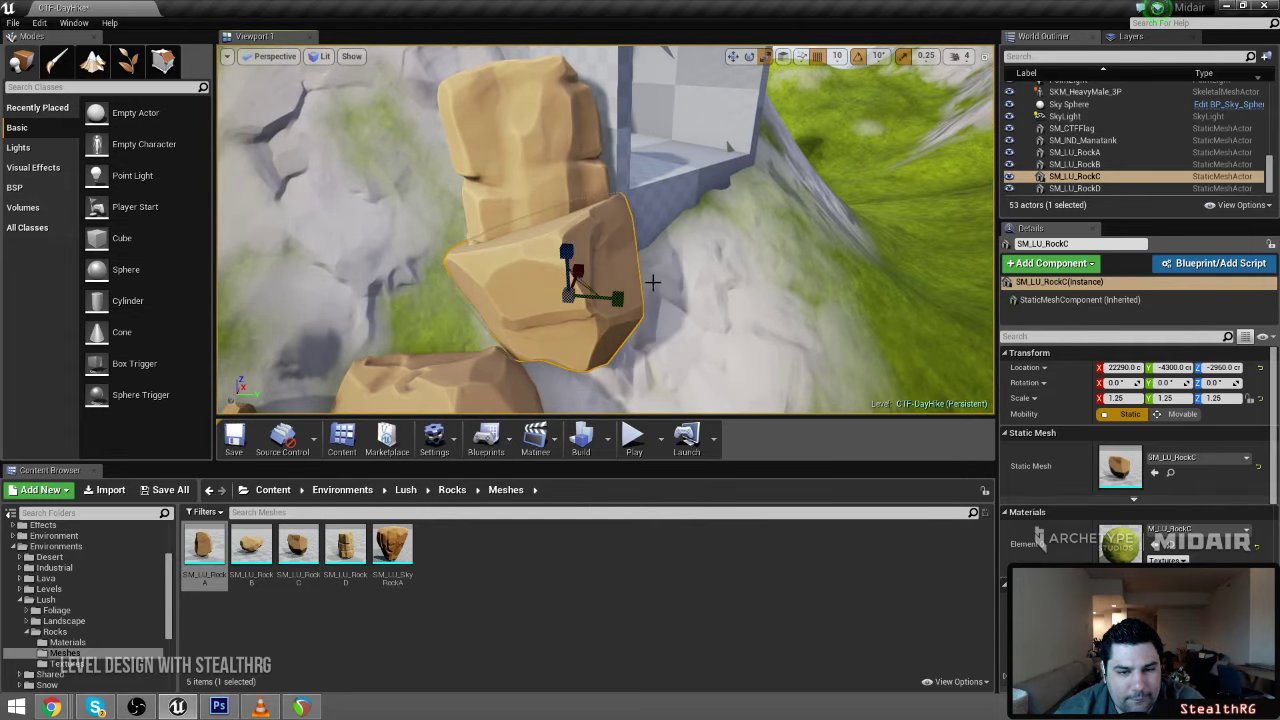
key(d)
right_drag(632, 283, 520, 244)
key(space)
drag(632, 293, 663, 338)
Raise SM_LU_RockB and set it into the slope behind the tall rock
key(a)
mouse_move(608, 385)
right_down()
mouse_move(710, 368)
mouse_move(625, 385)
right_up()
click(608, 385)
key(s)
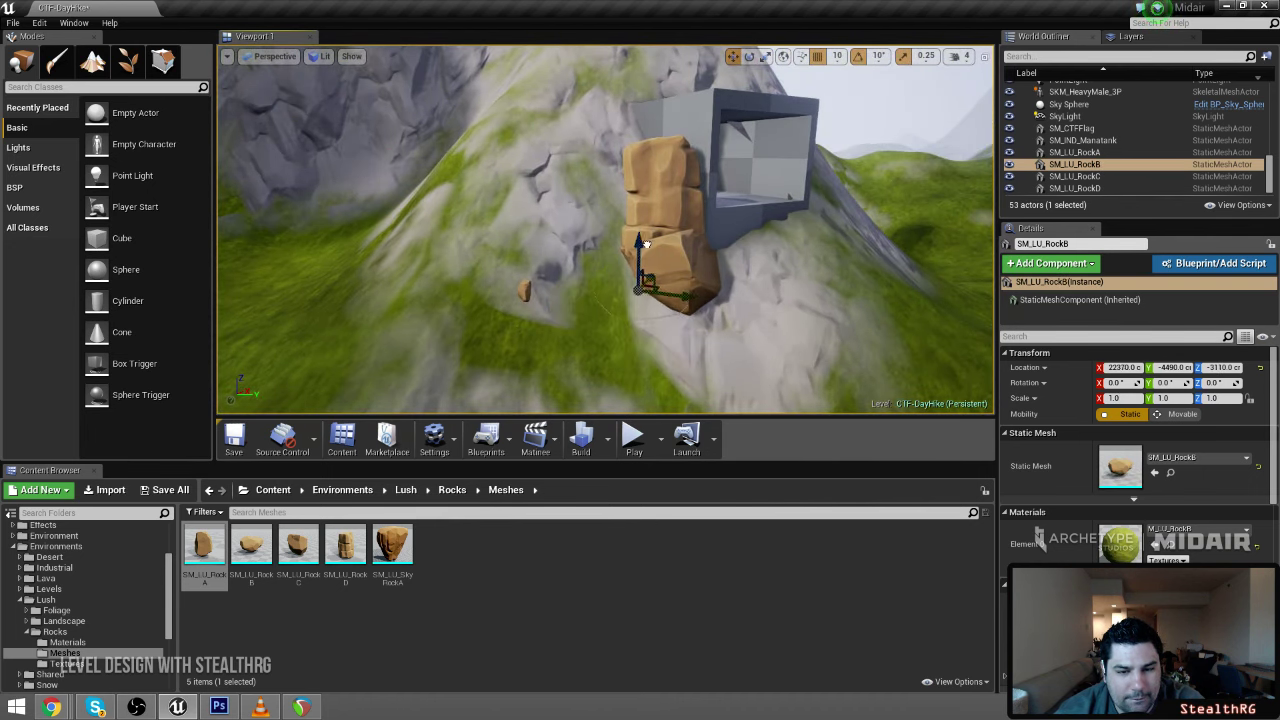
drag(602, 281, 603, 168)
key(d)
right_drag(745, 182, 662, 178)
key(s)
drag(681, 193, 735, 182)
key(w)
right_drag(735, 182, 725, 215)
Move SM_LU_RockA into the seam between the tall rock and its base, rotated about -110° around X
click(577, 355)
mouse_move(568, 357)
right_down()
mouse_move(530, 350)
mouse_move(580, 345)
right_up()
drag(542, 340, 701, 322)
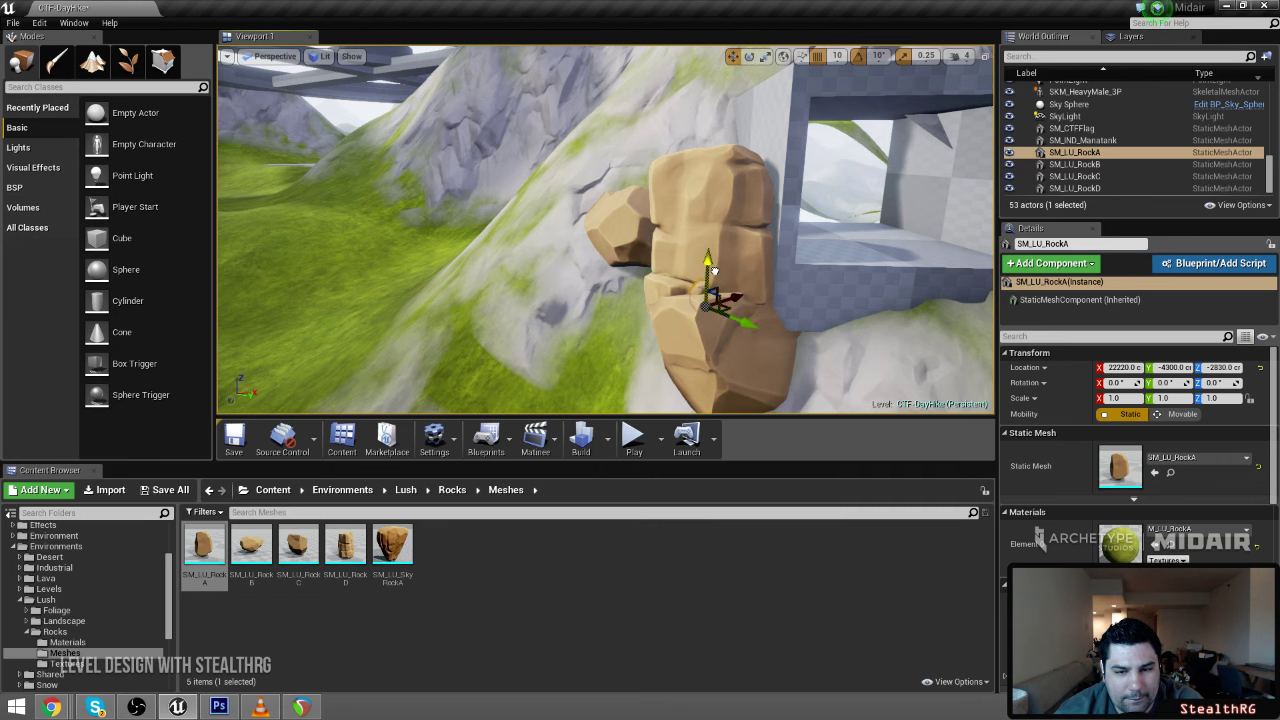
right_drag(714, 270, 697, 323)
key(w)
key(s)
key(e)
drag(700, 313, 745, 321)
key(r)
key(w)
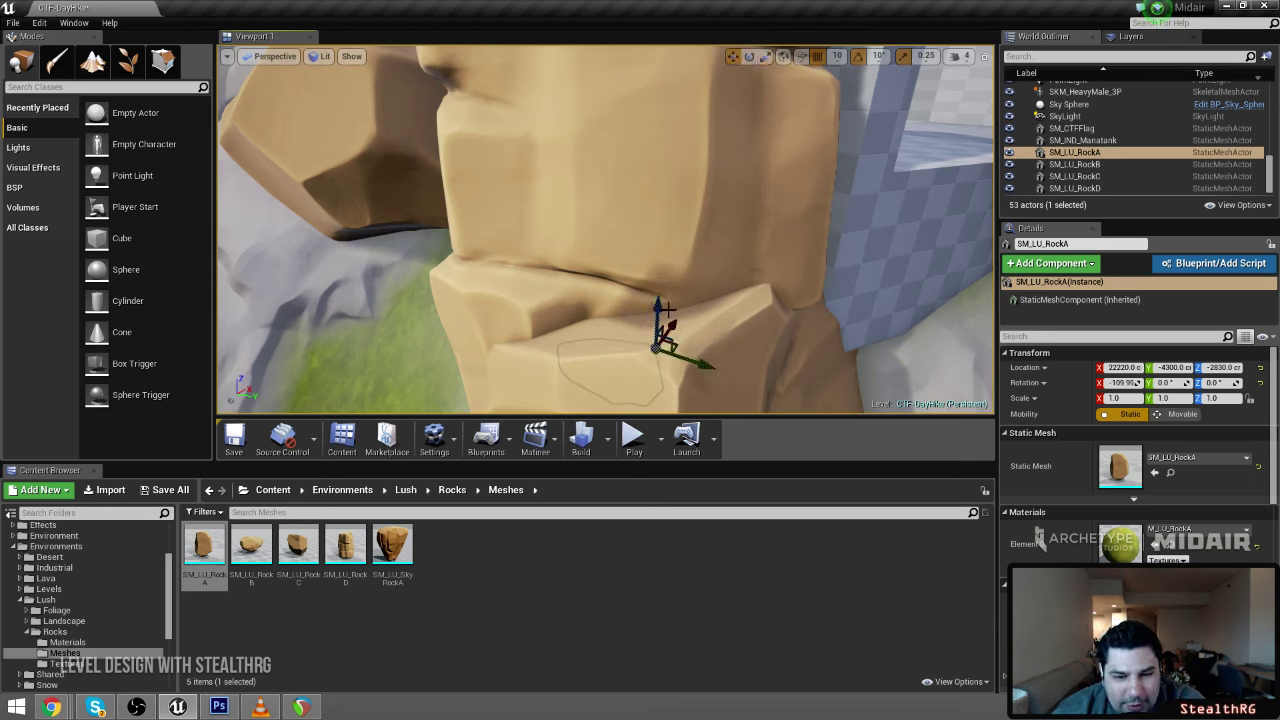
drag(662, 310, 652, 257)
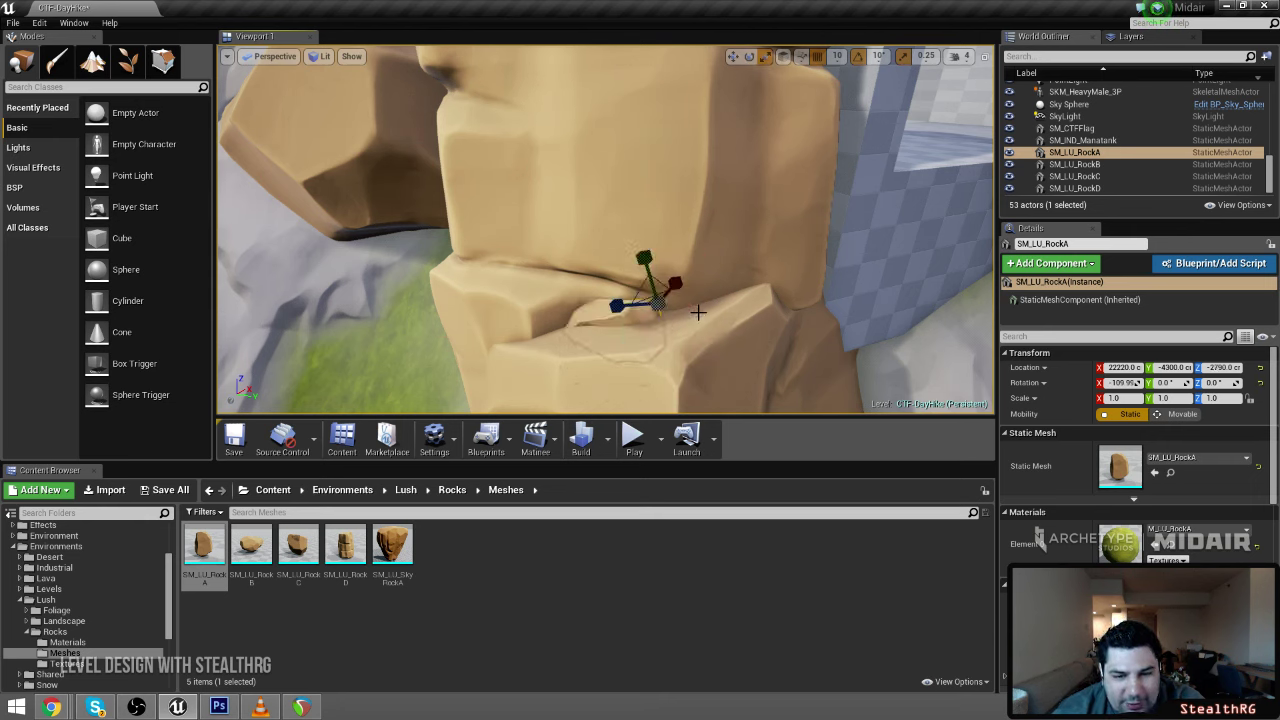
Duplicate SM_LU_RockA and offset the copy along the seam of the rock stack
key(ctrl+w)
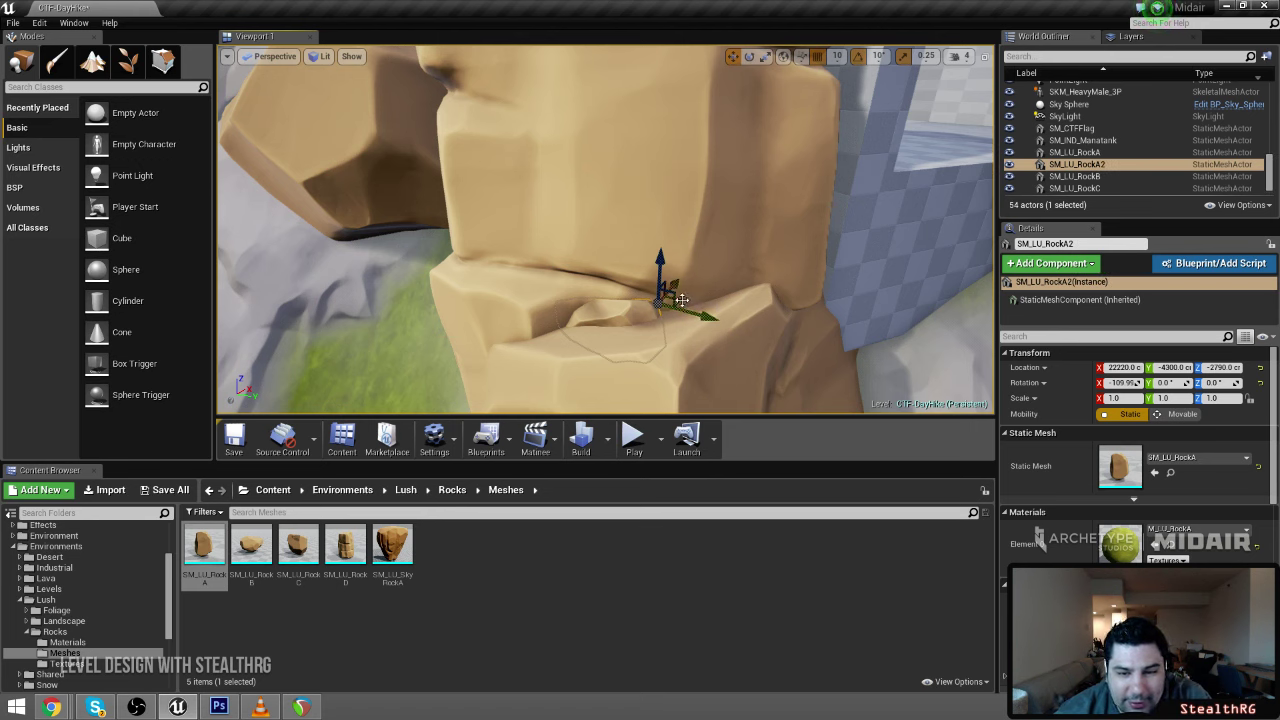
drag(682, 300, 705, 272)
key(e)
key(w)
key(s)
Duplicate SM_LU_RockB and move the copy up toward the top of the tall rock
right_drag(794, 279, 733, 276)
key(w)
click(642, 262)
mouse_move(642, 262)
right_down()
mouse_move(694, 276)
mouse_move(694, 241)
mouse_move(718, 244)
mouse_move(648, 238)
right_up()
key(a)
key(s)
key(ctrl+w)
key(d)
drag(571, 313, 645, 235)
Rotate the SM_LU_RockB copy about -130° around X and shift it toward the room's wall
key(e)
drag(622, 186, 586, 278)
key(space)
key(a)
right_drag(770, 249, 855, 256)
key(space)
drag(589, 257, 617, 254)
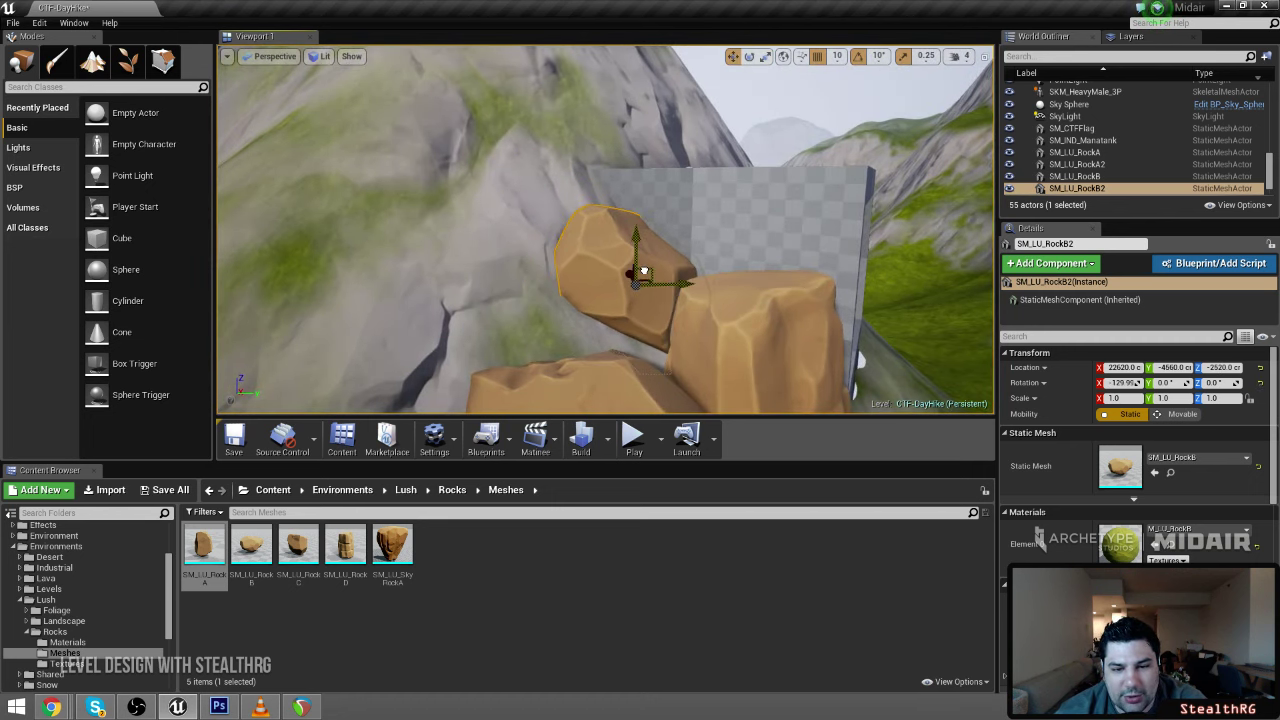
Rotate the SM_LU_RockB copy about -40° around Y and seat it atop the tall rock at X 22500
key(d)
right_drag(777, 278, 620, 278)
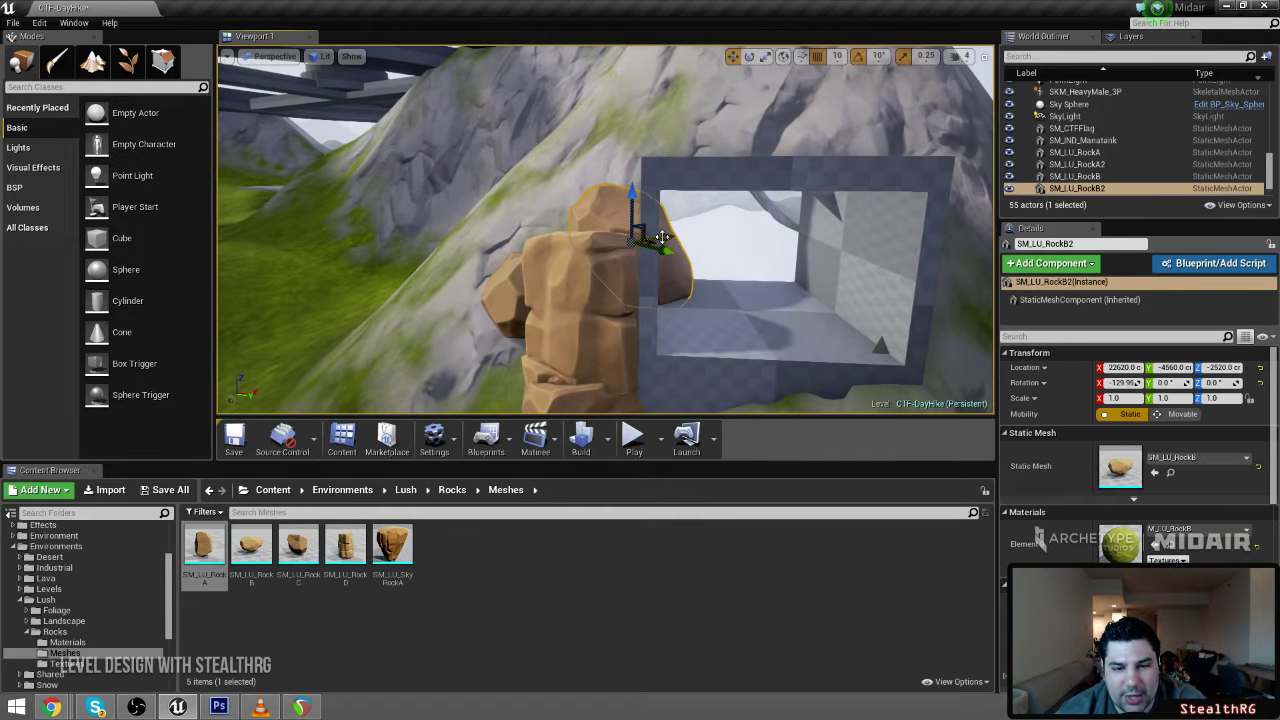
drag(662, 237, 620, 245)
key(space)
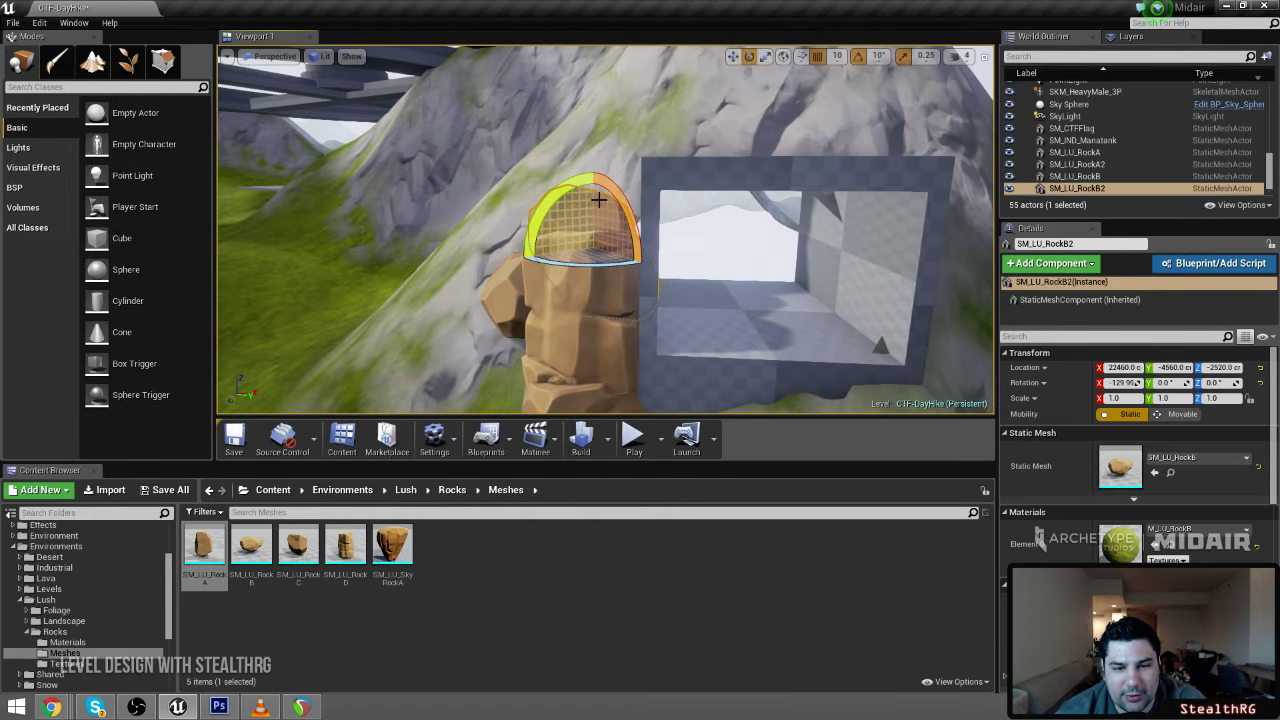
drag(536, 220, 558, 185)
key(w)
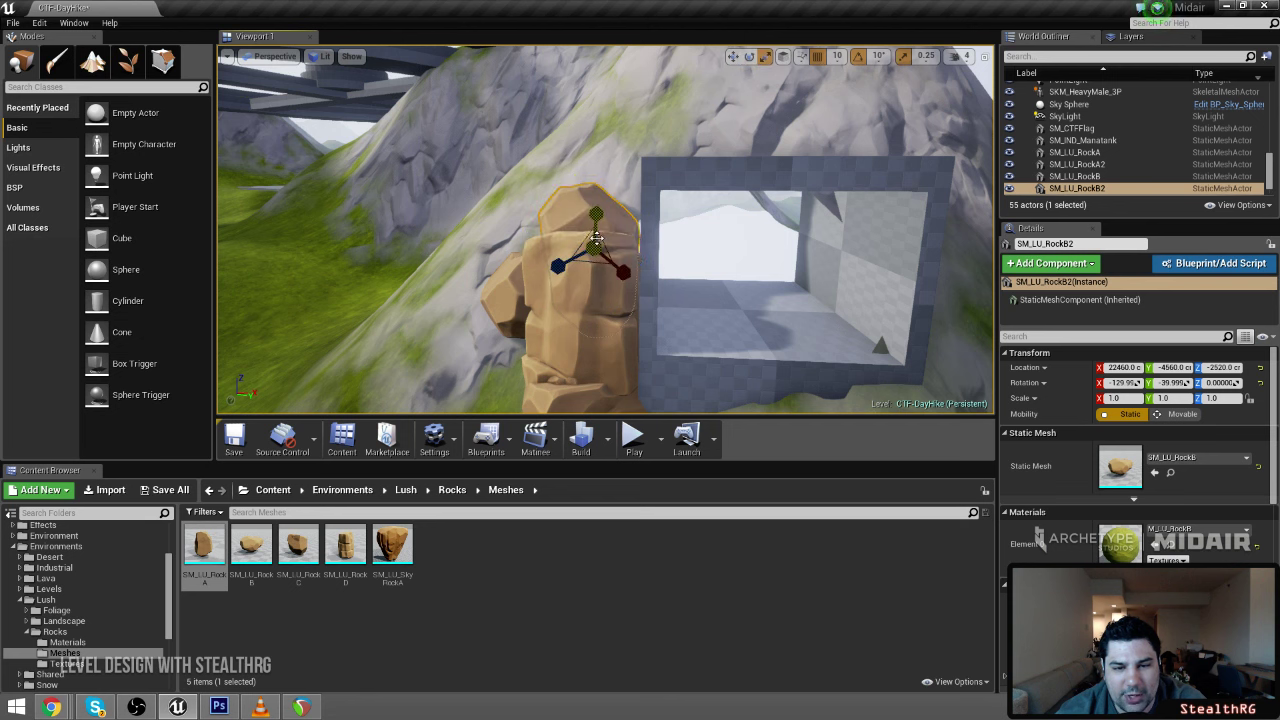
drag(619, 245, 631, 244)
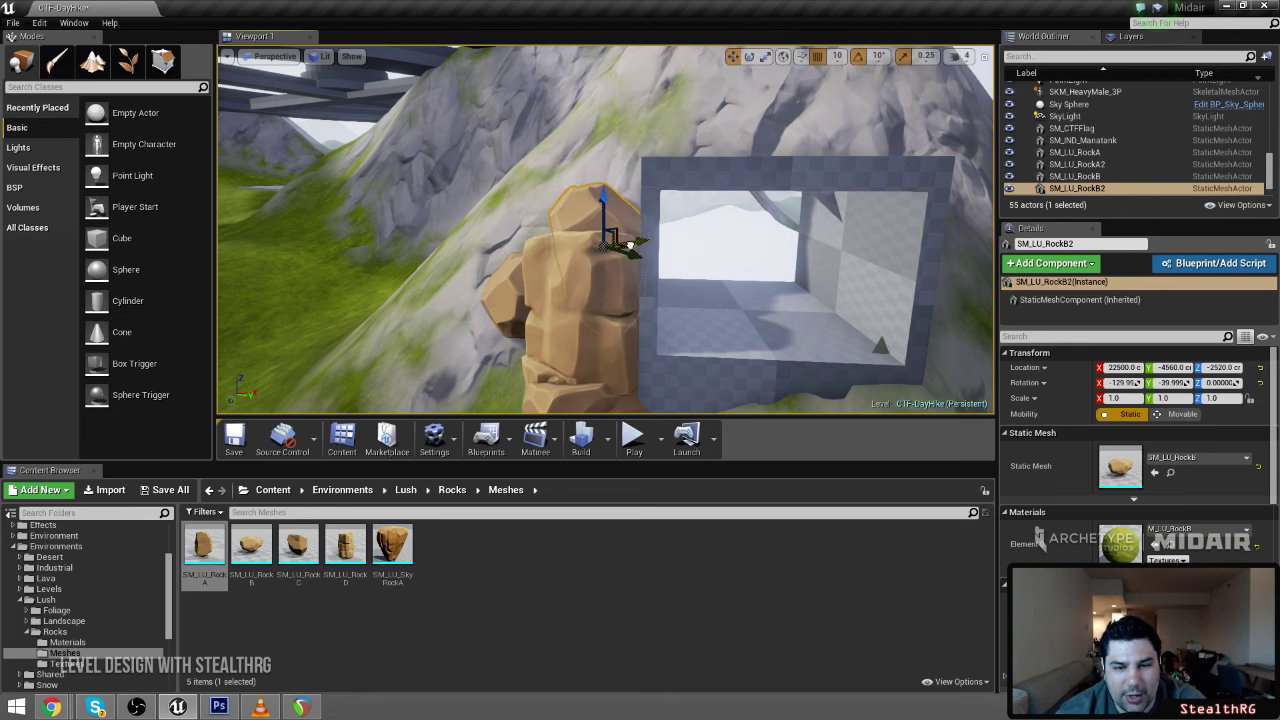
Review the finished rock cluster beside the room opening from farther down the slope
click(640, 156)
key(s)
mouse_move(640, 156)
right_down()
mouse_move(665, 160)
mouse_move(590, 160)
mouse_move(620, 160)
right_up()
key(d)
key(w)
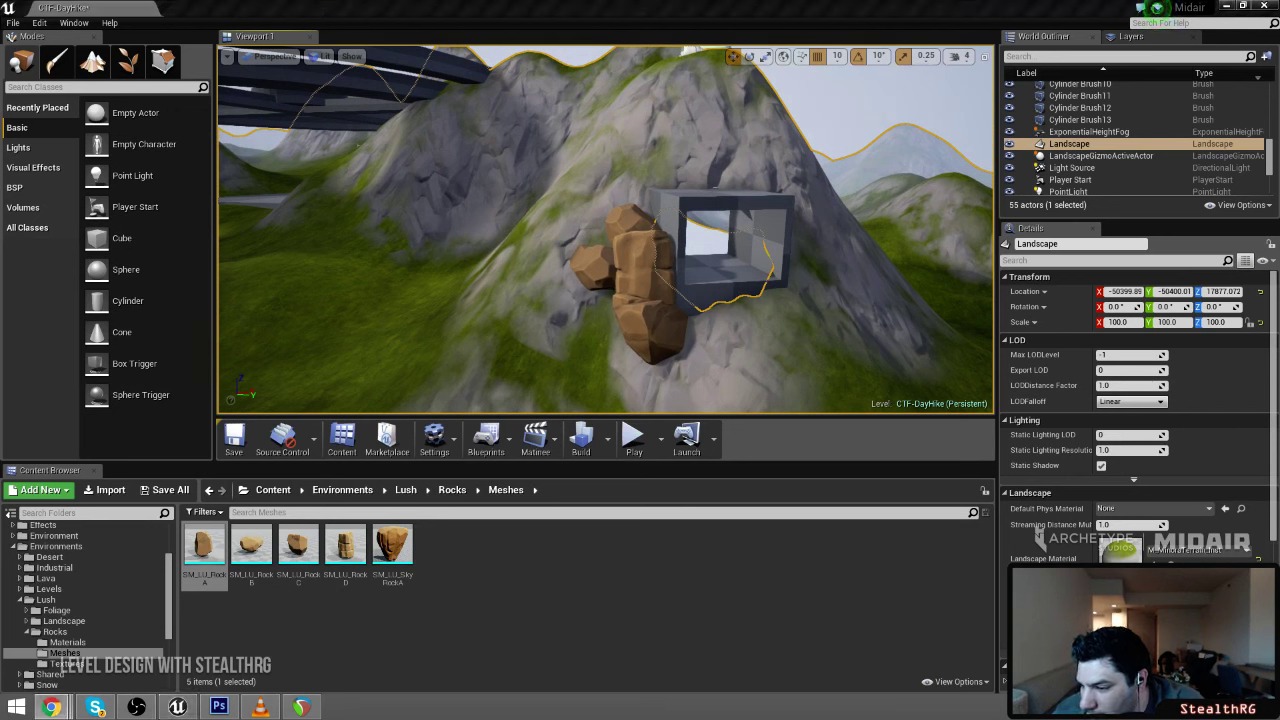
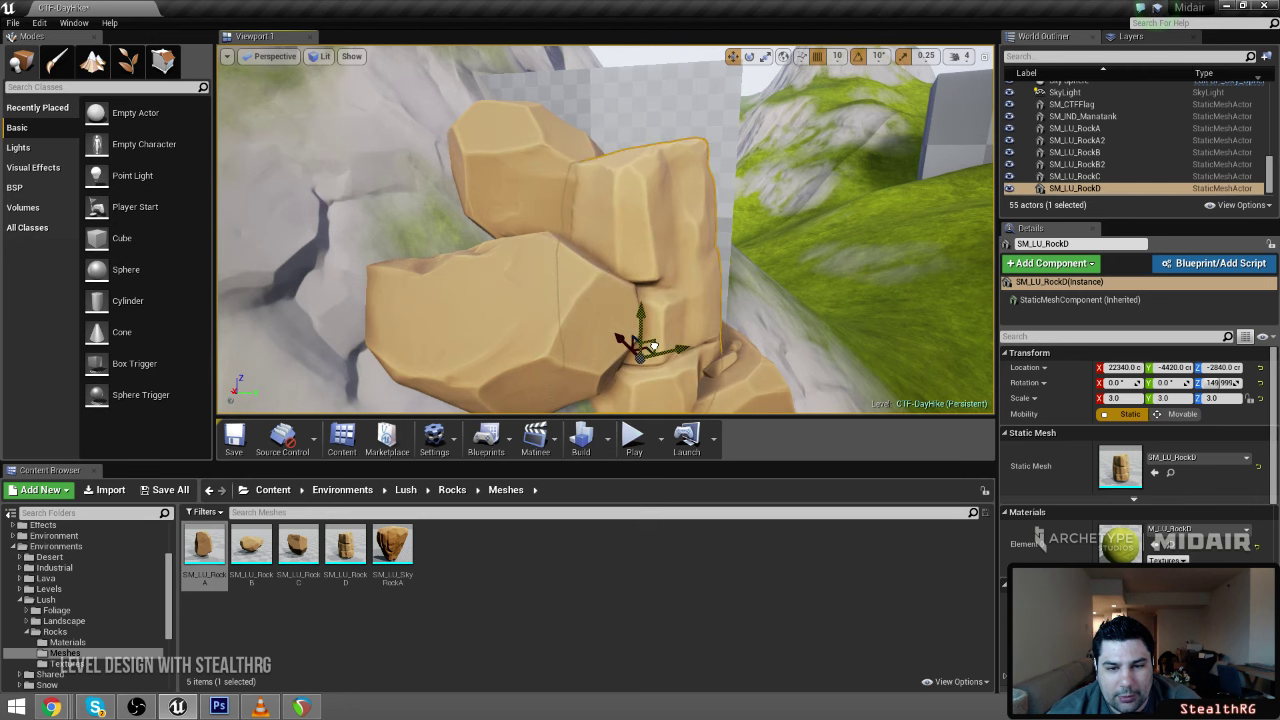
Move SM_LU_RockD against the room's outer wall to X 22420, Y -4440, Z -3010
right_drag(731, 323, 600, 326)
drag(657, 342, 671, 332)
drag(653, 280, 658, 327)
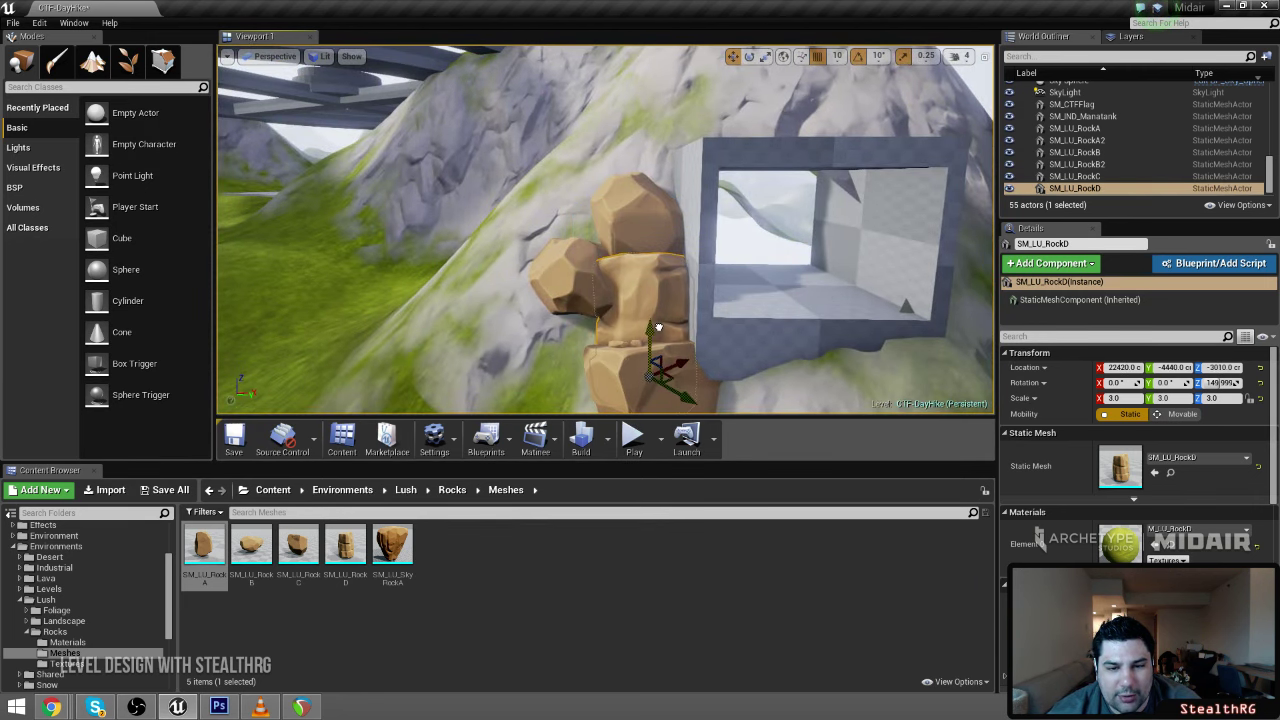
Rotate SM_LU_RockD to -130° around Z and reseat it at X 22370, Y -4430
key(space)
key(space)
right_drag(663, 367, 661, 386)
key(s)
key(space)
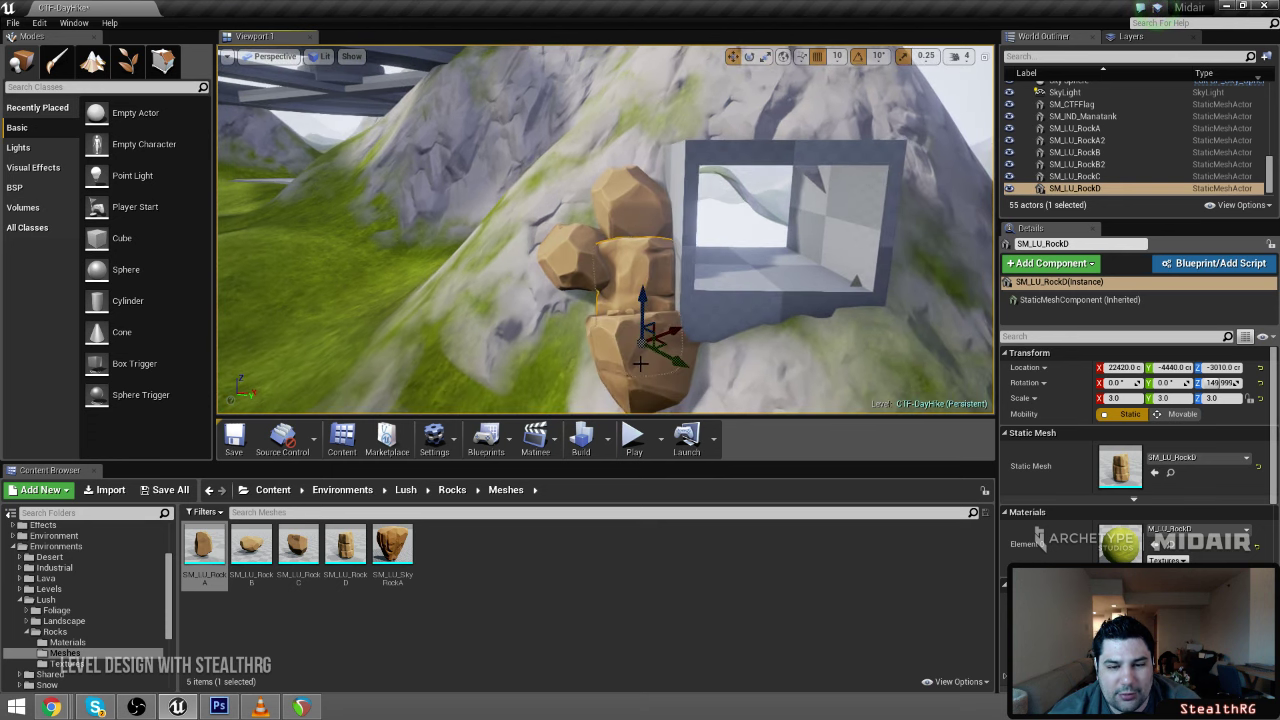
key(space)
drag(650, 383, 596, 374)
key(space)
key(space)
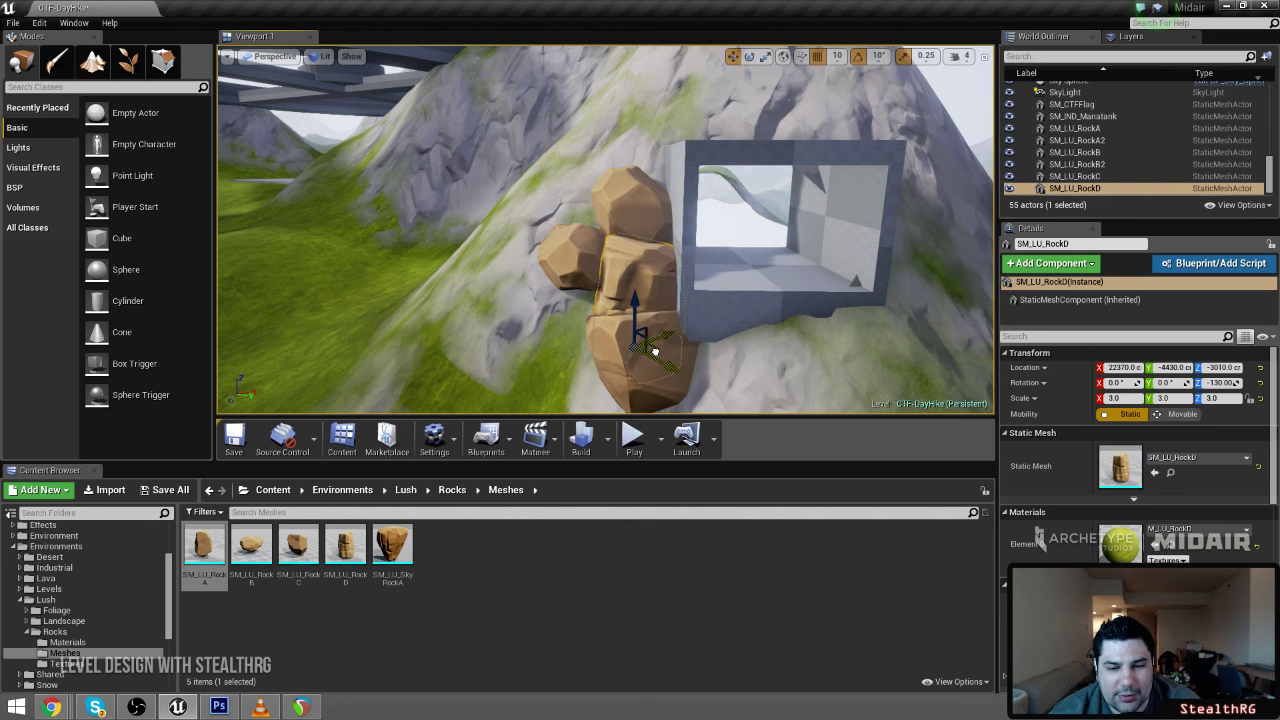
Duplicate SM_LU_RockB2 at the top of the cluster and move the copy outward to X 22420, Y -4700
click(661, 204)
click(652, 206)
right_drag(652, 206, 705, 208)
key(a)
key(w)
key(d)
key(a)
key(s)
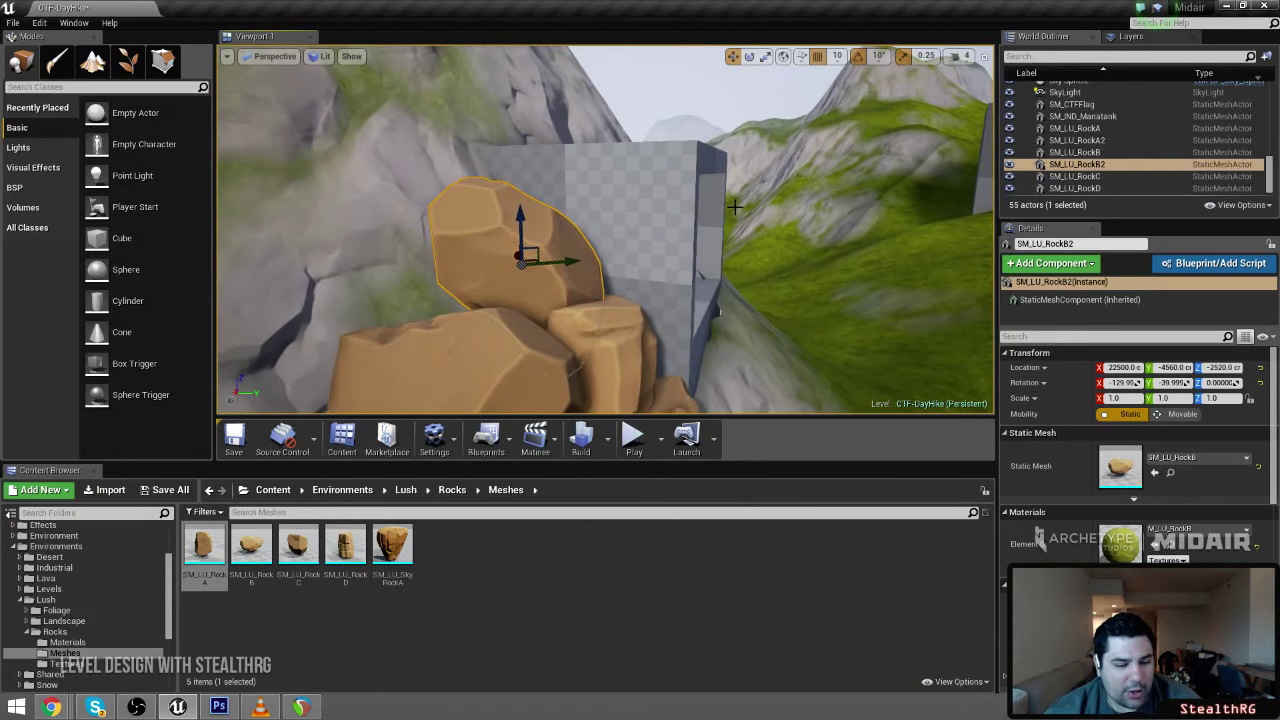
key(ctrl+c)
key(ctrl+v)
right_drag(600, 223, 592, 280)
key(w)
key(s)
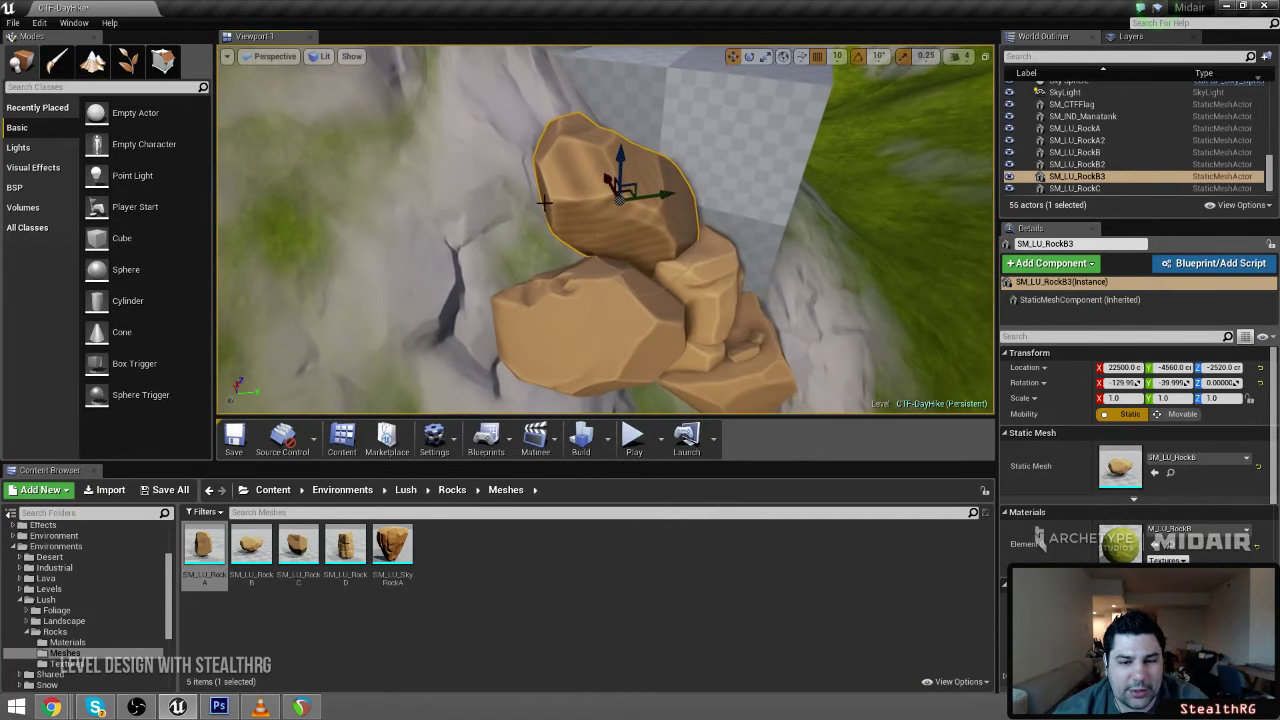
drag(630, 187, 575, 218)
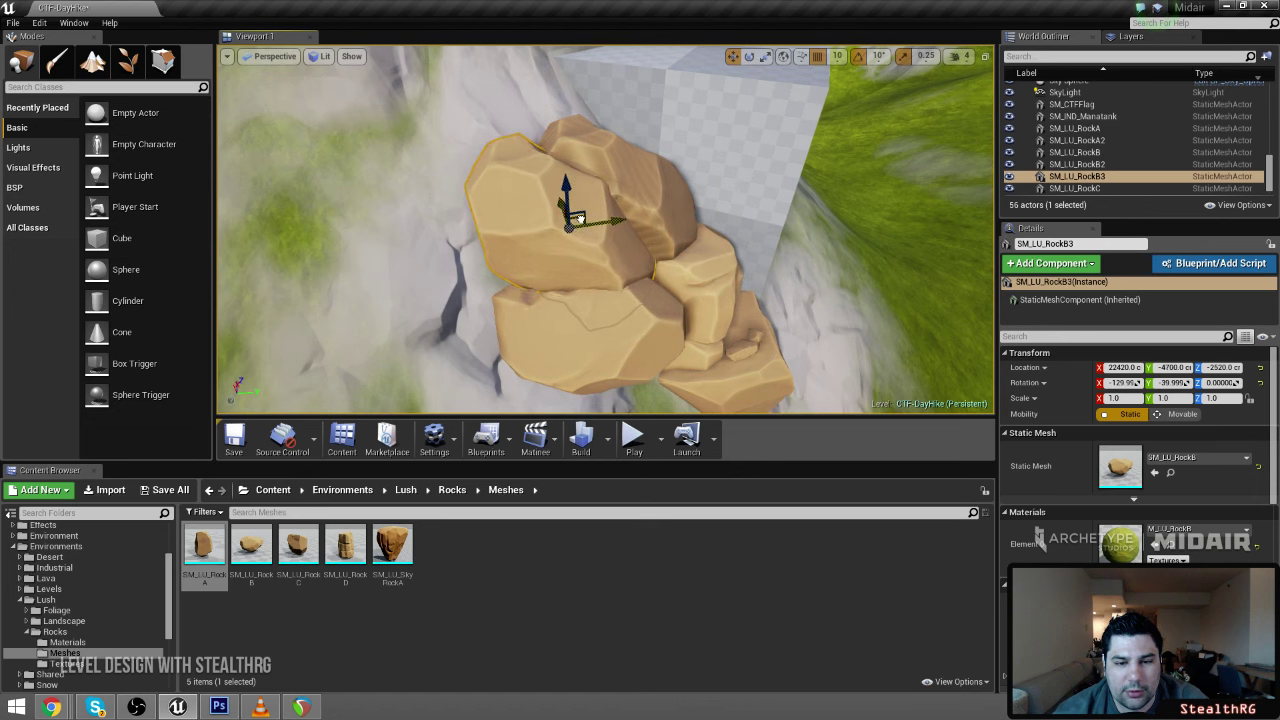
Rotate the SM_LU_RockB2 copy to about 13°, 34°, -23° and seat it in the cluster at X 22430, Z -2570
key(e)
drag(555, 176, 455, 280)
right_drag(455, 280, 475, 280)
key(a)
key(d)
right_drag(612, 213, 540, 165)
key(s)
key(space)
key(space)
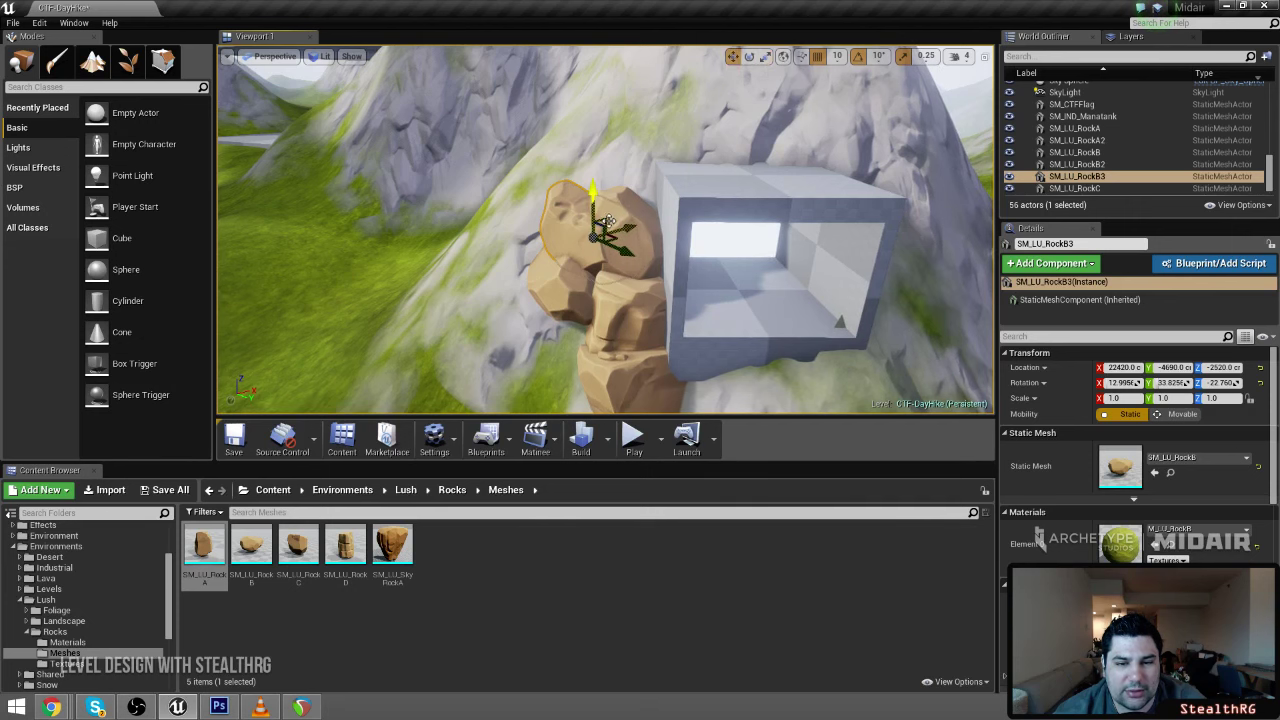
click(657, 166)
right_drag(657, 166, 529, 243)
key(s)
key(w)
Select the three SM_LU_RockB rocks, SM_LU_RockC and SM_LU_RockD beside the room and duplicate them together
click(535, 236)
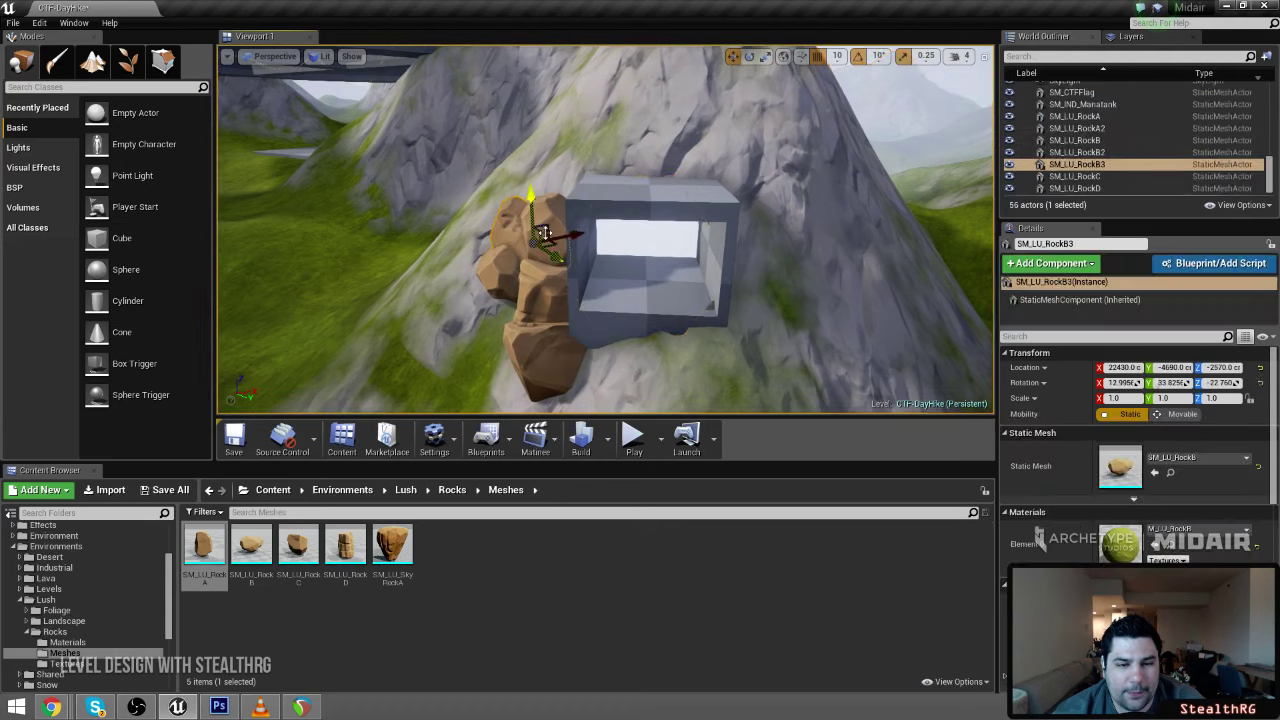
ctrl+click(547, 215)
ctrl+click(499, 284)
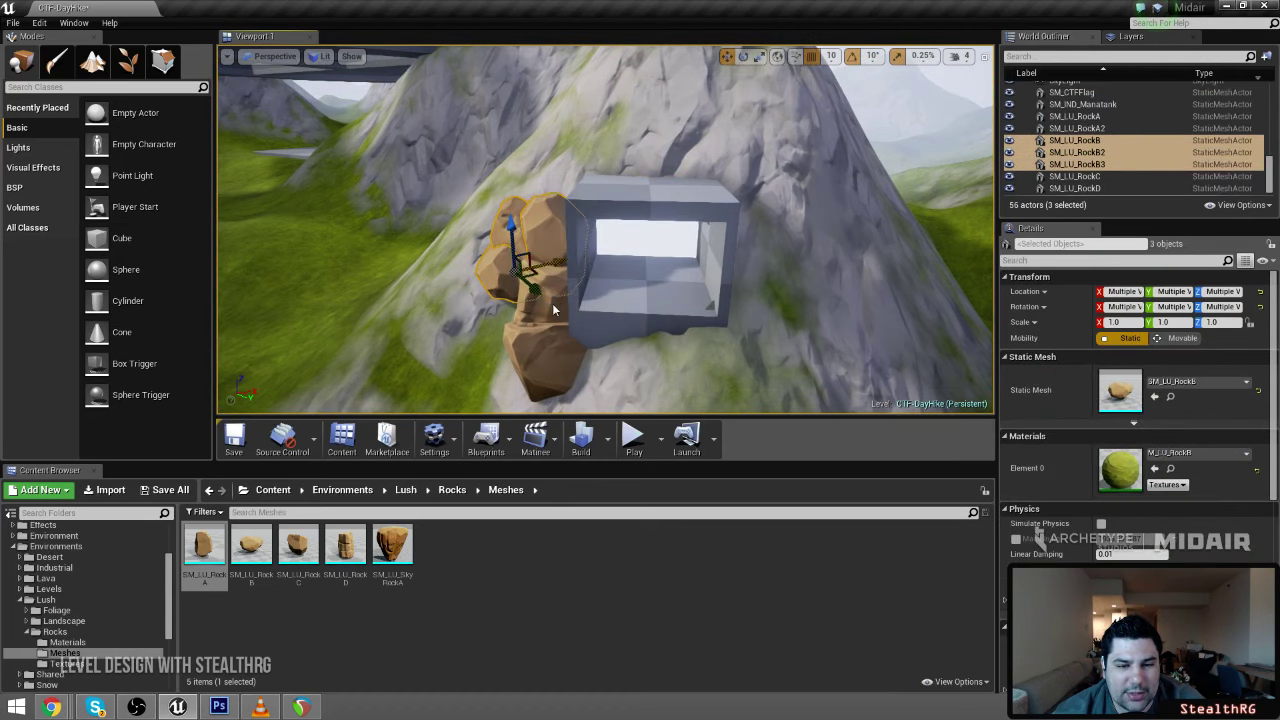
ctrl+click(554, 310)
ctrl+click(542, 389)
right_drag(546, 352, 574, 350)
key(ctrl+w)
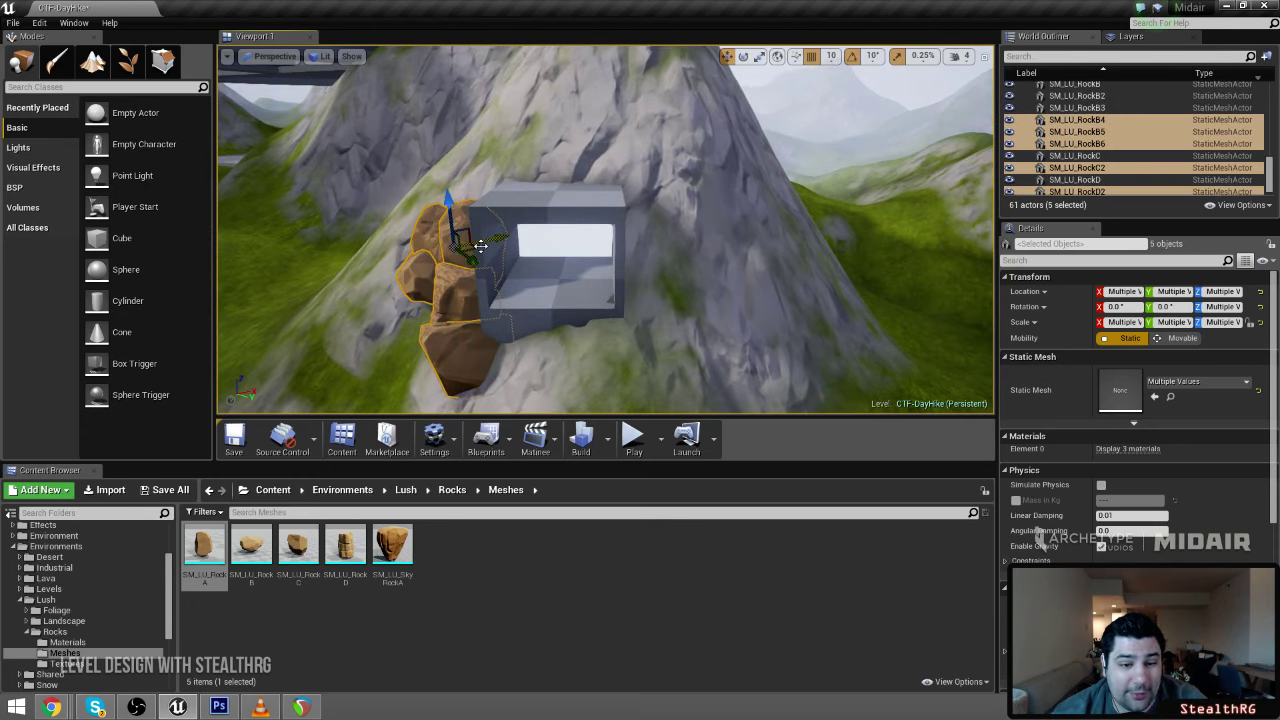
Move the duplicated rock group to the opposite side of the room opening, rotate it and adjust its position against the wall
drag(476, 249, 688, 292)
key(e)
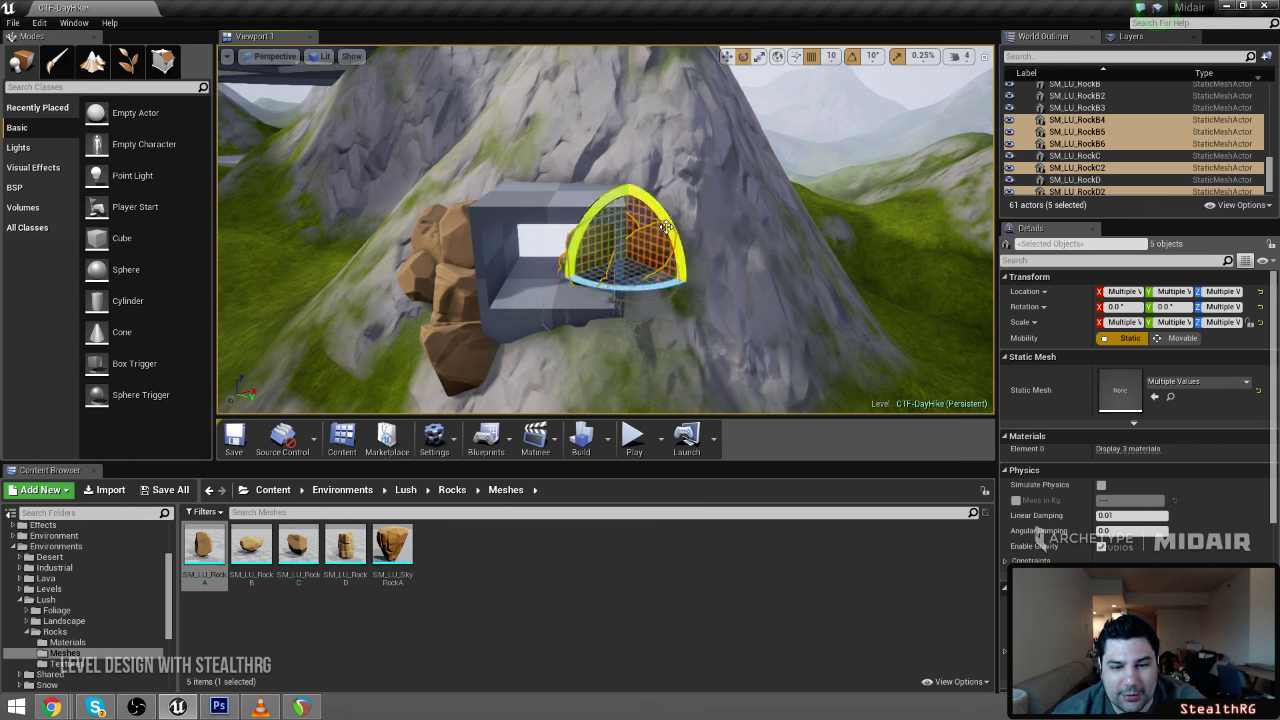
drag(665, 228, 600, 184)
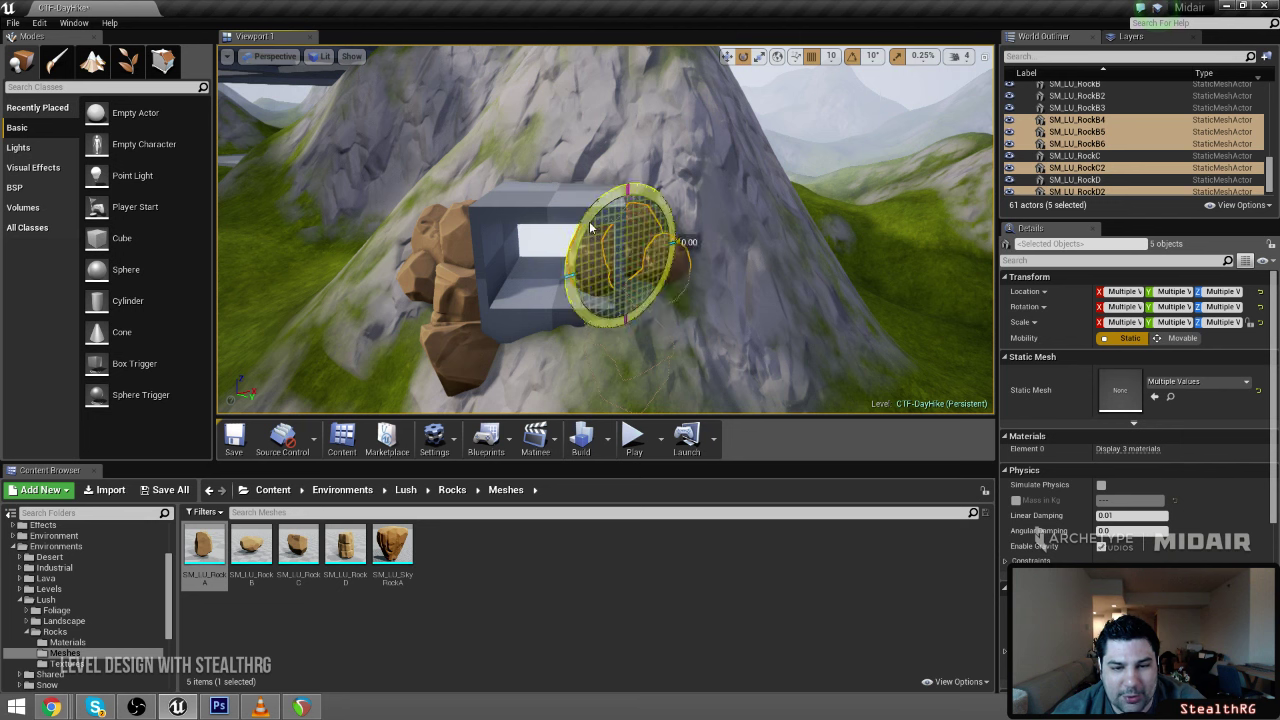
key(w)
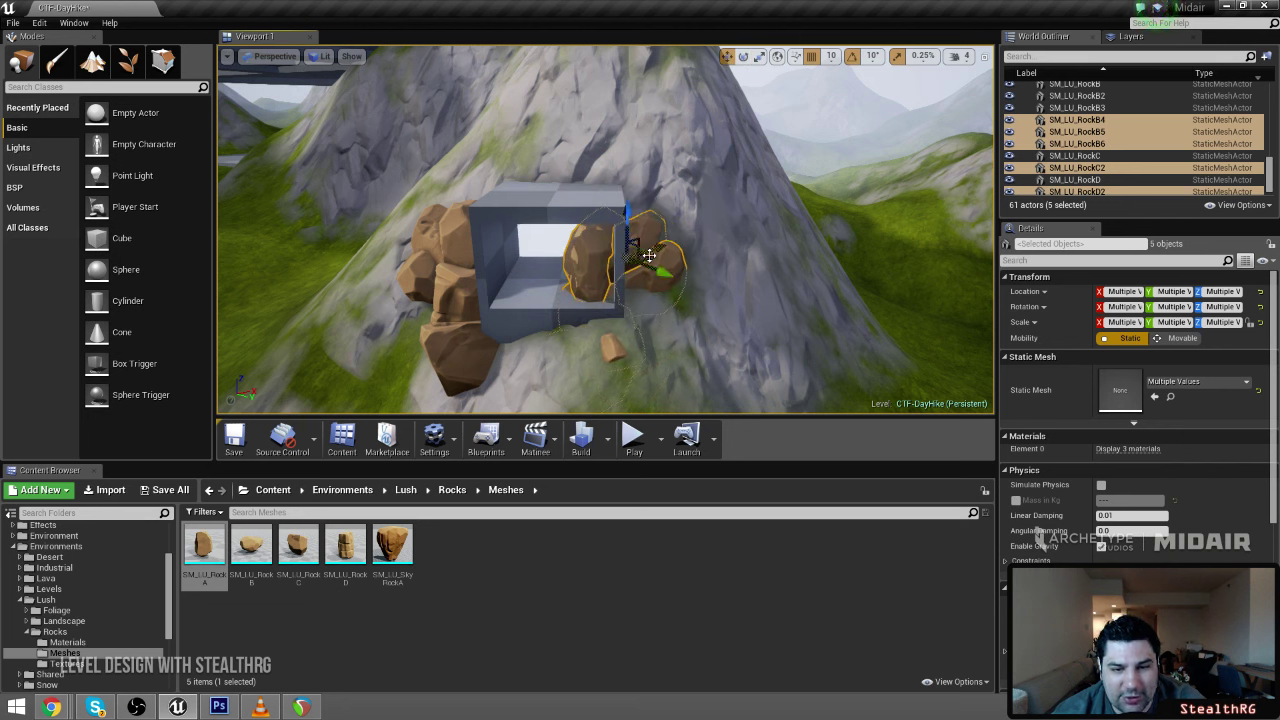
drag(668, 256, 673, 179)
Delete the duplicated SM_LU_RockD from the new rock group
right_drag(673, 179, 690, 226)
click(654, 236)
key(Delete)
Duplicate SM_LU_RockB6 in the new cluster and move the copy into the gap above the lowest rock, at X 23070
mouse_move(768, 286)
right_down()
mouse_move(850, 280)
mouse_move(758, 273)
right_up()
click(688, 142)
mouse_move(688, 142)
right_down()
mouse_move(660, 150)
mouse_move(695, 152)
right_up()
mouse_move(809, 232)
right_down()
mouse_move(745, 230)
mouse_move(809, 232)
right_up()
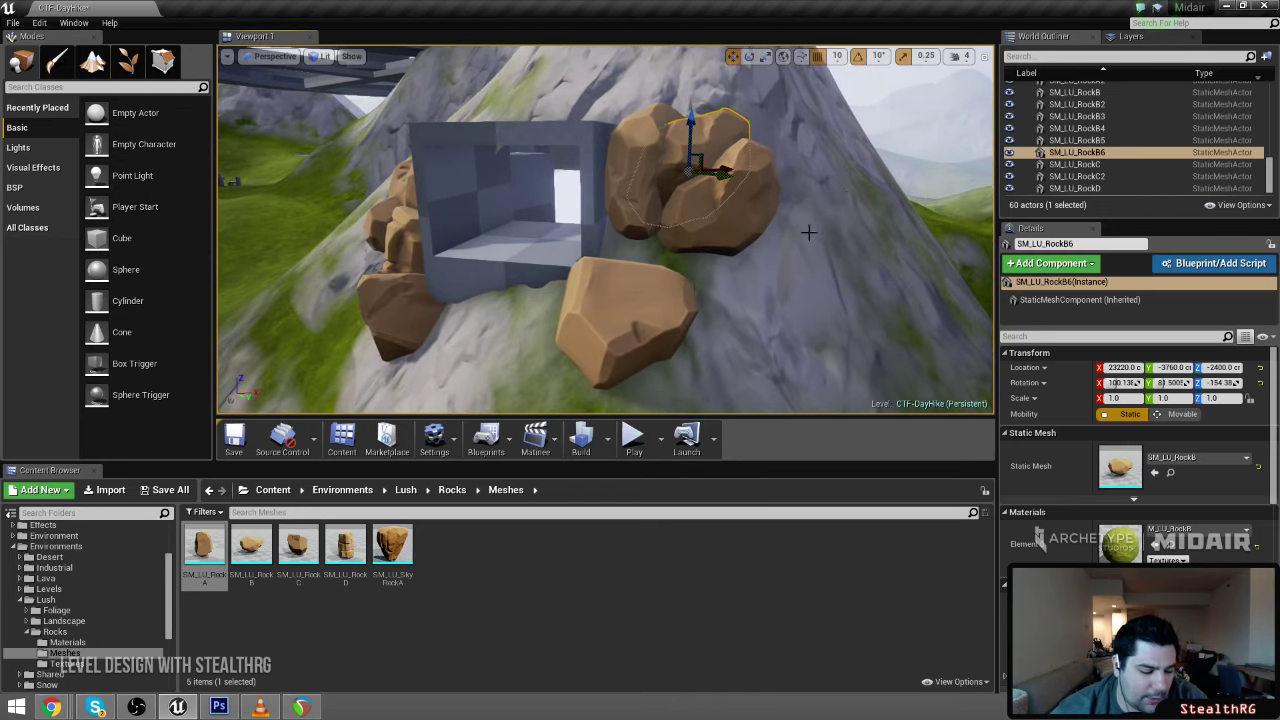
key(ctrl+w)
drag(703, 157, 698, 290)
Rotate the new SM_LU_RockB copy about -110° to fill the gap, and review both clusters from a distance
key(e)
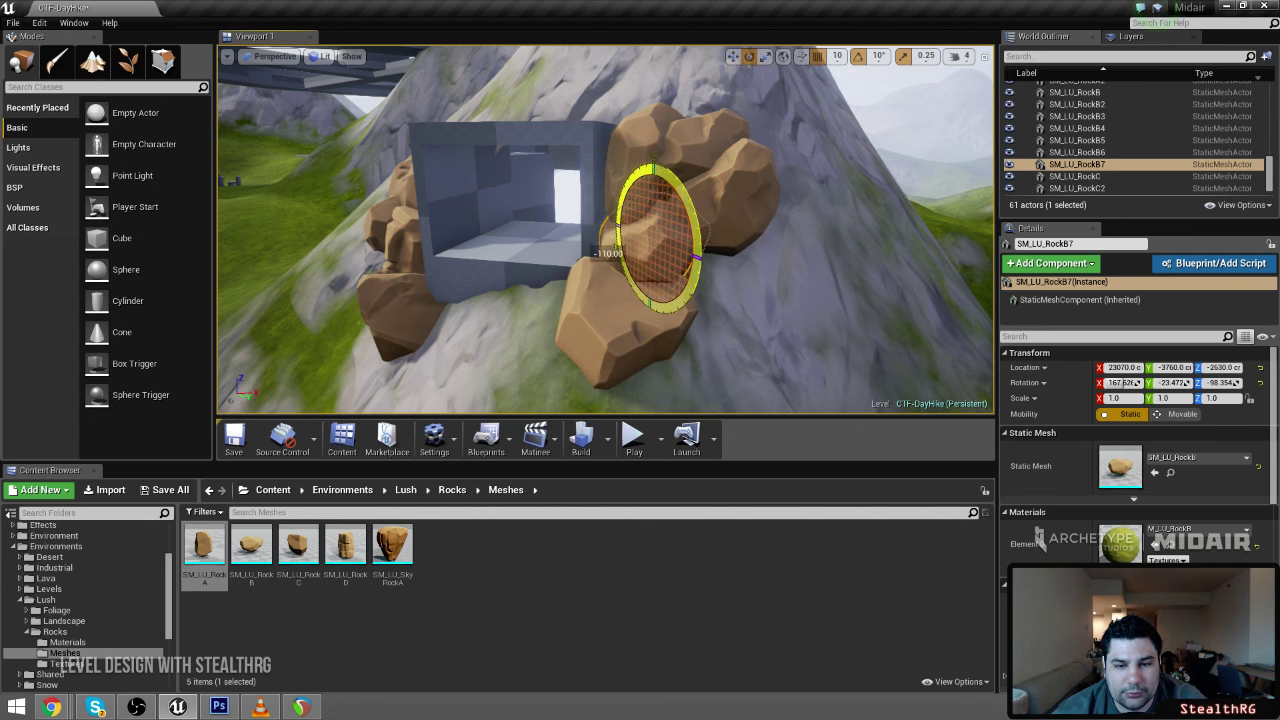
drag(609, 253, 607, 225)
mouse_move(703, 298)
right_down()
mouse_move(697, 284)
mouse_move(694, 298)
right_up()
click(676, 234)
click(766, 162)
right_drag(766, 162, 742, 200)
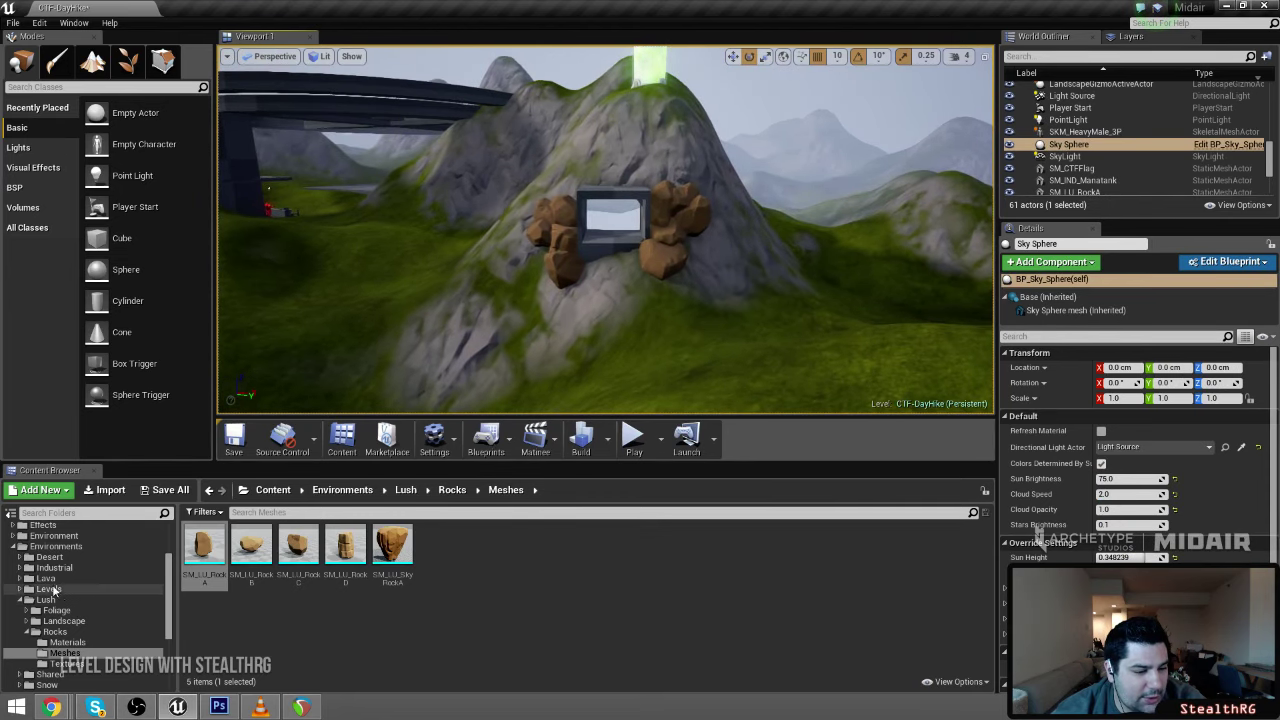
Browse the project content to the Meshes folder of the Desert environment's rocks and choose SM_Desert_RockA
click(50, 557)
double_click(393, 555)
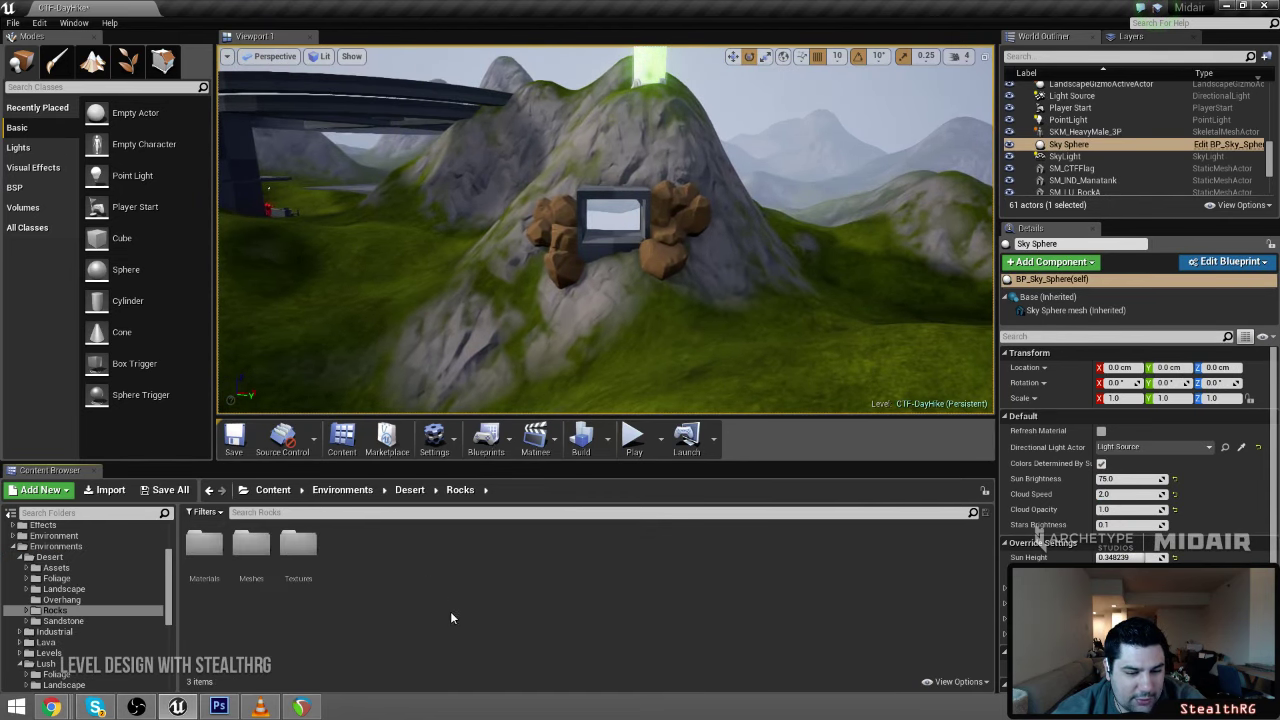
double_click(247, 554)
click(209, 552)
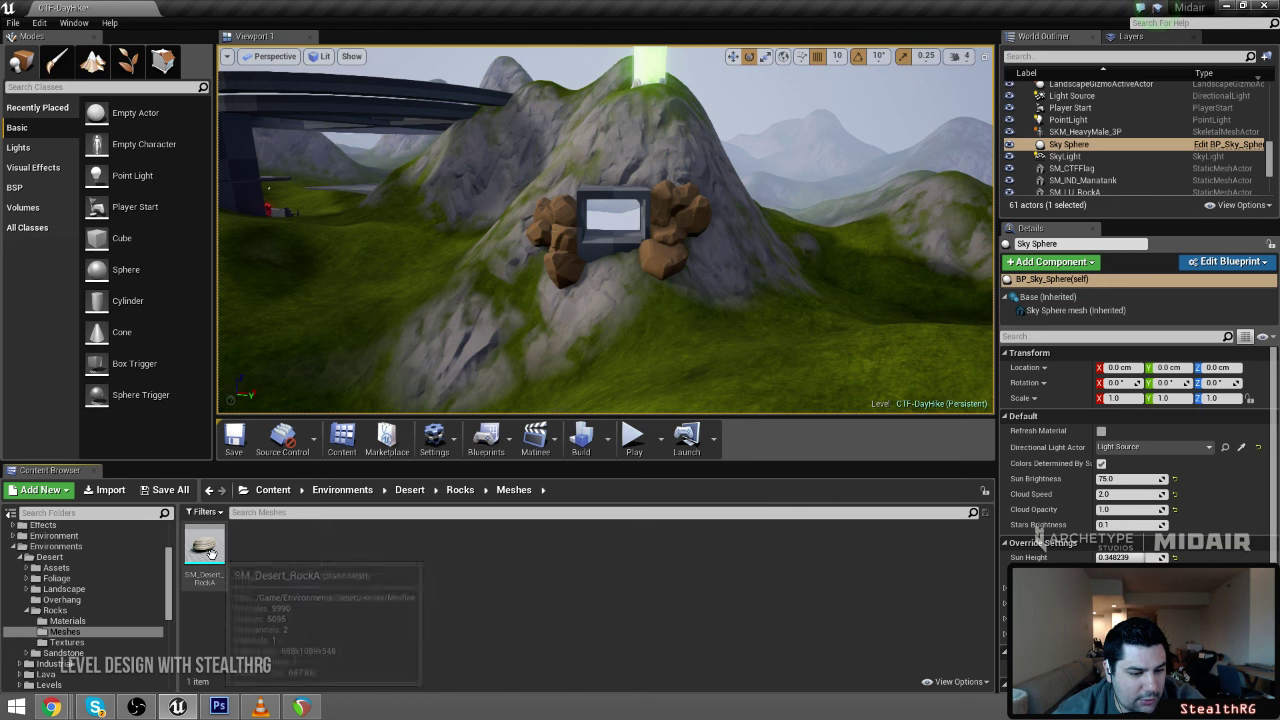
Place SM_Desert_RockA on the grassy slope below the room opening at X 22130, Y -3430, Z -3370
drag(205, 550, 600, 340)
key(w)
mouse_move(600, 340)
right_down()
mouse_move(595, 400)
mouse_move(552, 342)
mouse_move(580, 354)
right_up()
key(w)
key(s)
key(s)
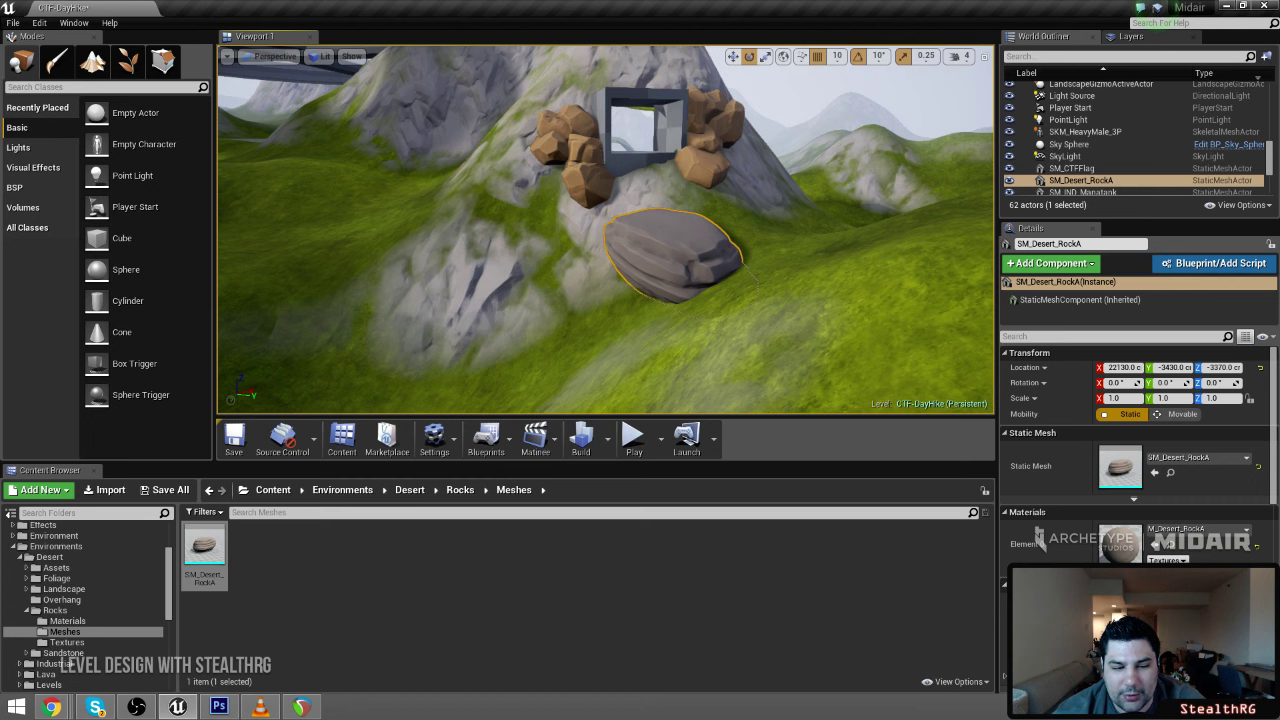
key(w)
right_drag(580, 354, 590, 340)
double_click(1109, 537)
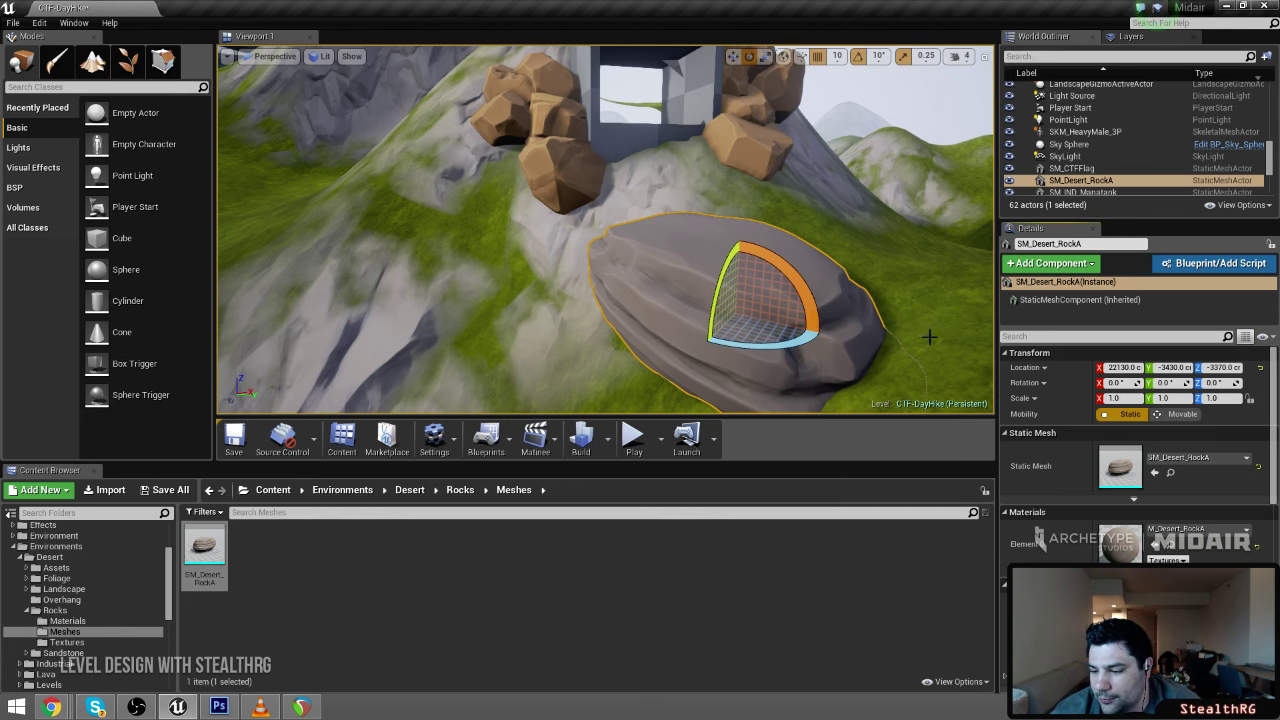
right_drag(772, 302, 648, 260)
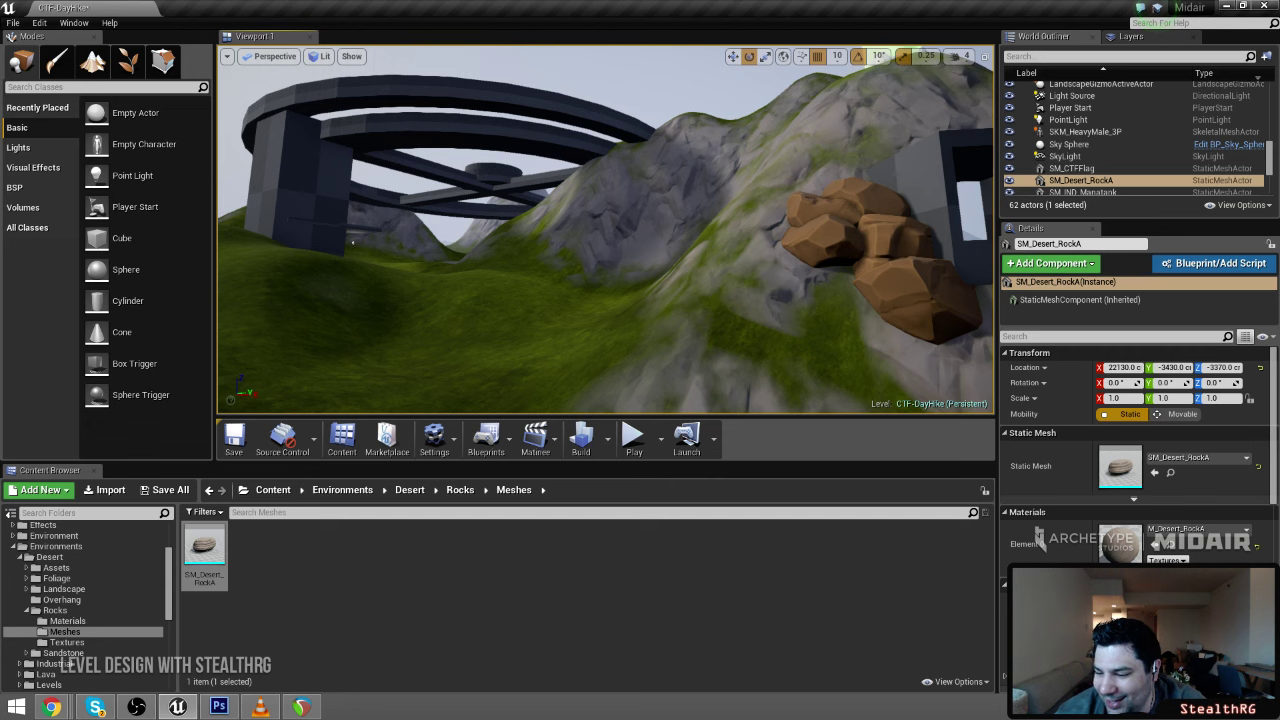
key(alt+Tab)
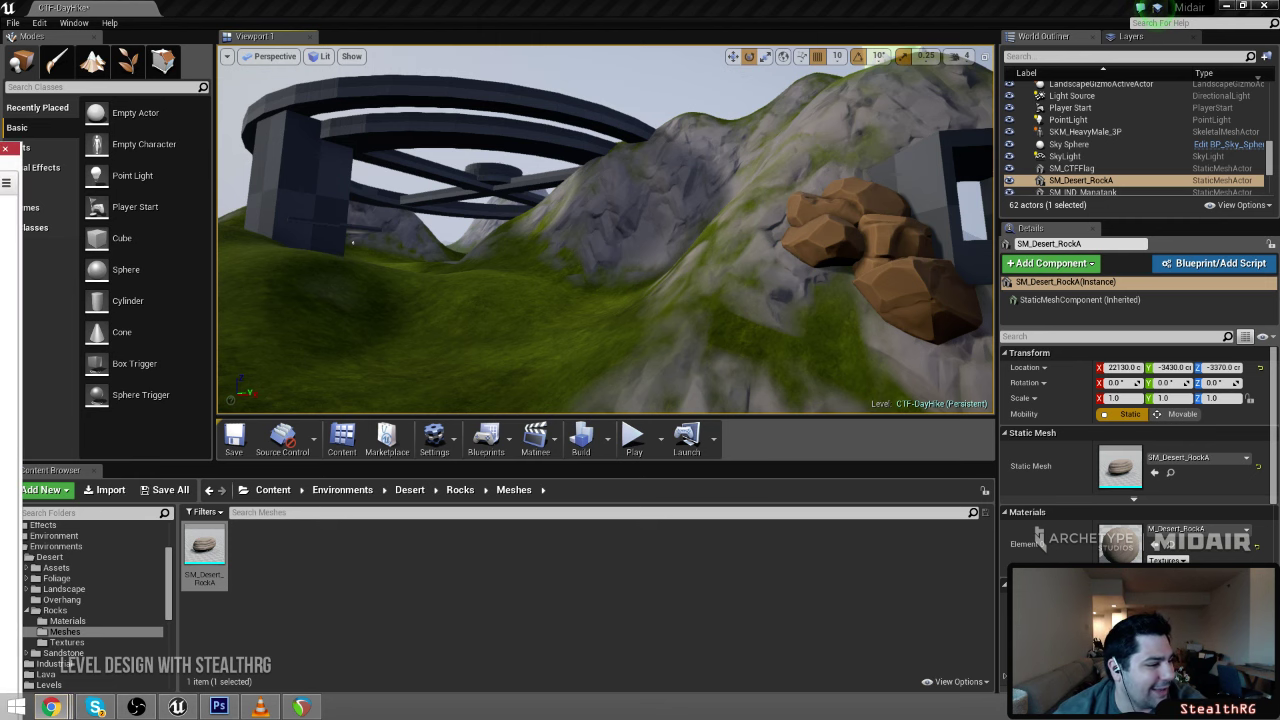
drag(0, 190, 518, 2)
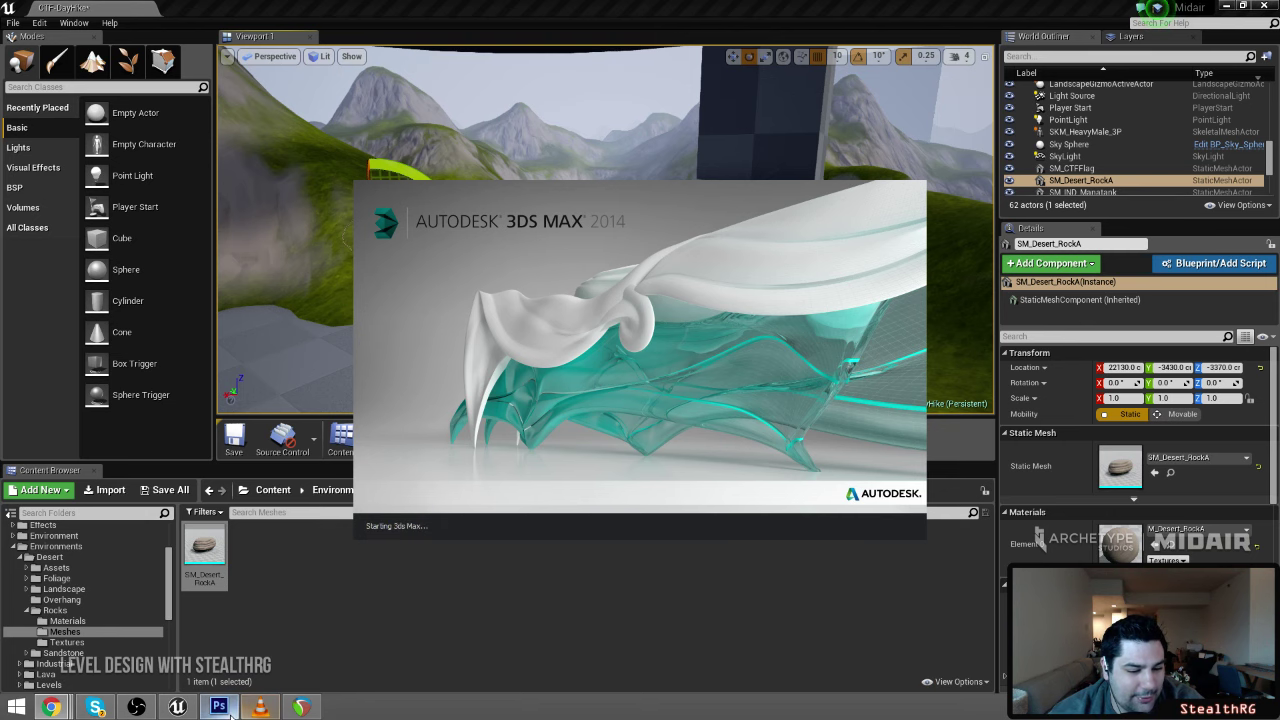
mouse_move(270, 700)
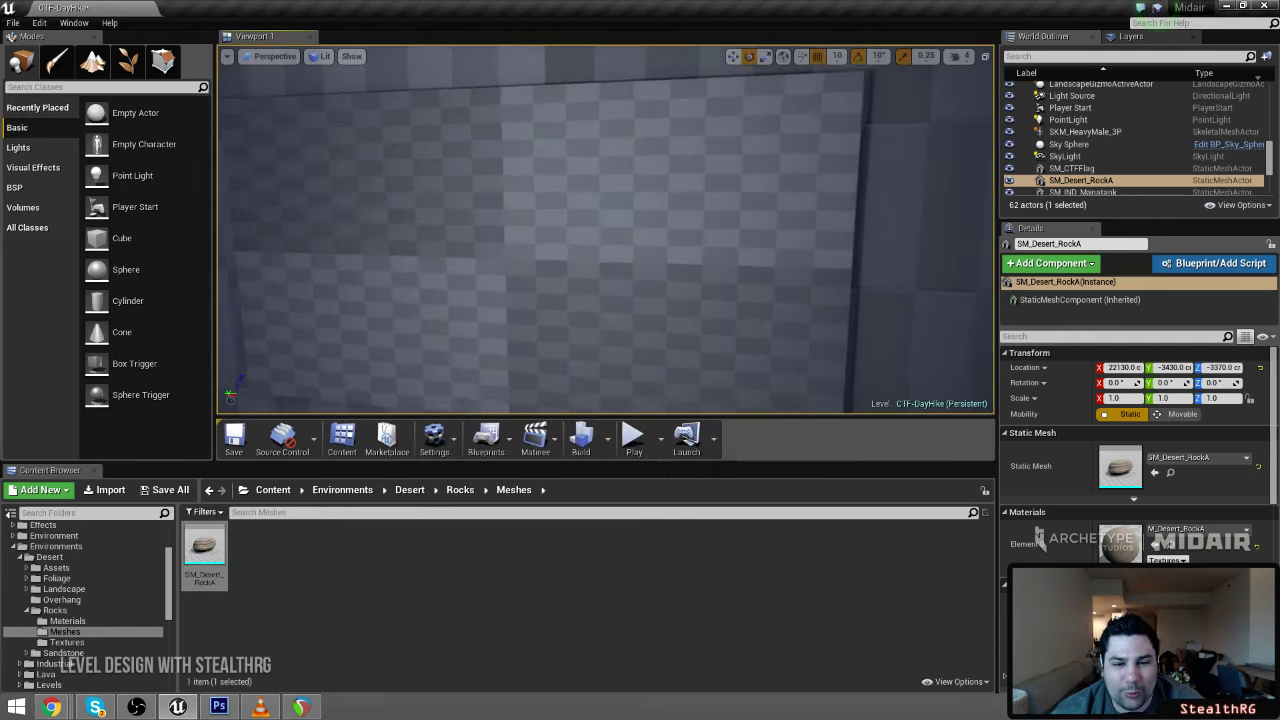
key(s)
right_drag(606, 230, 512, 240)
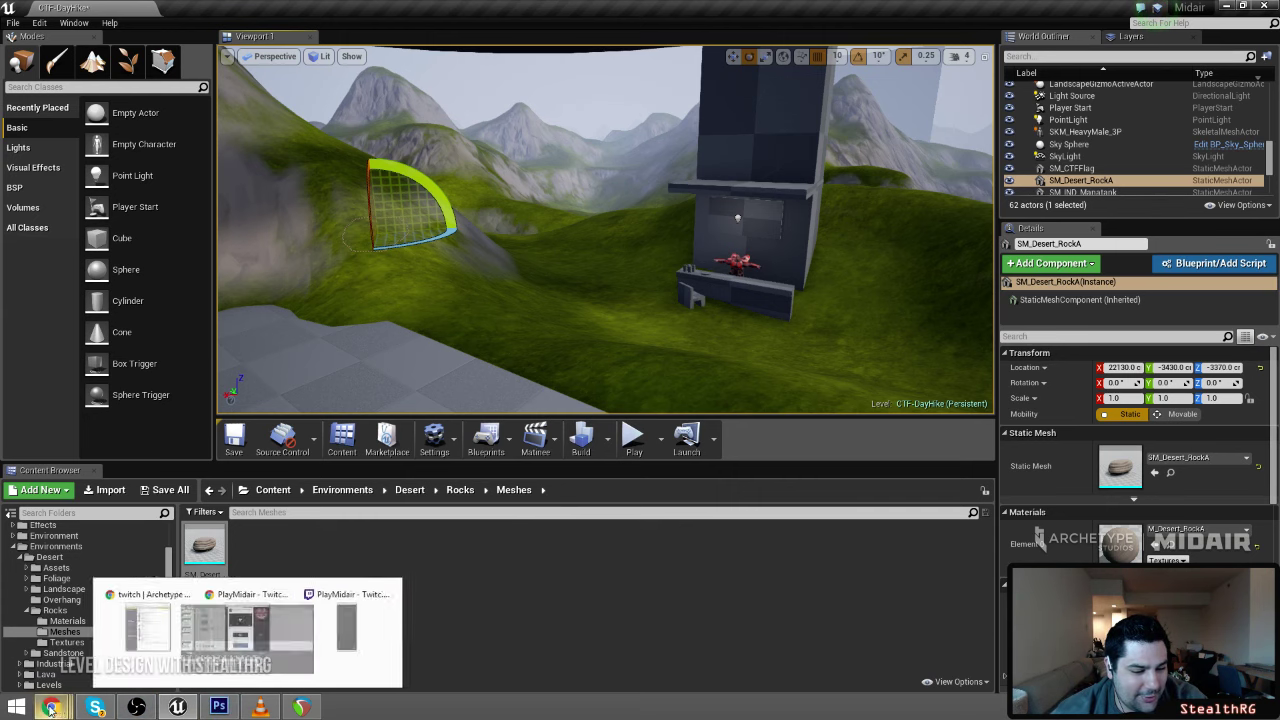
Search the system for 3ds Max 2014, launch it and dismiss its welcome screen
click(15, 708)
click(1240, 58)
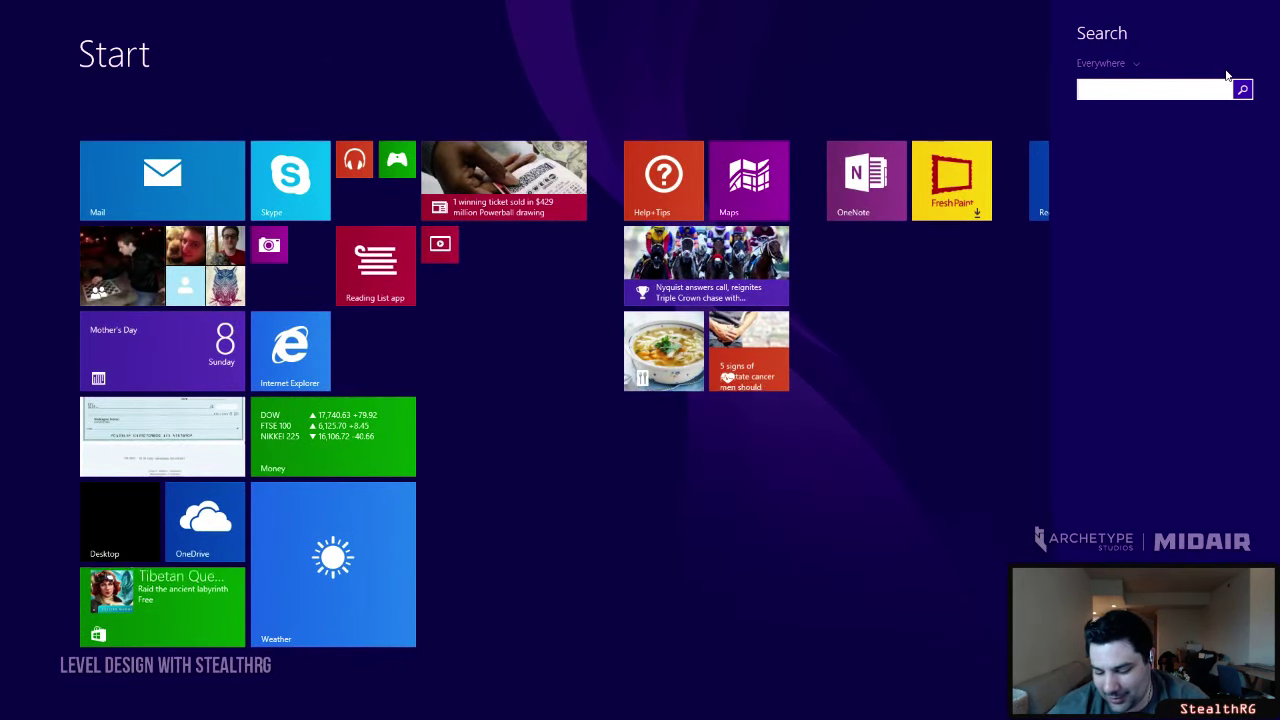
text(3ds Max 2014)
key(Return)
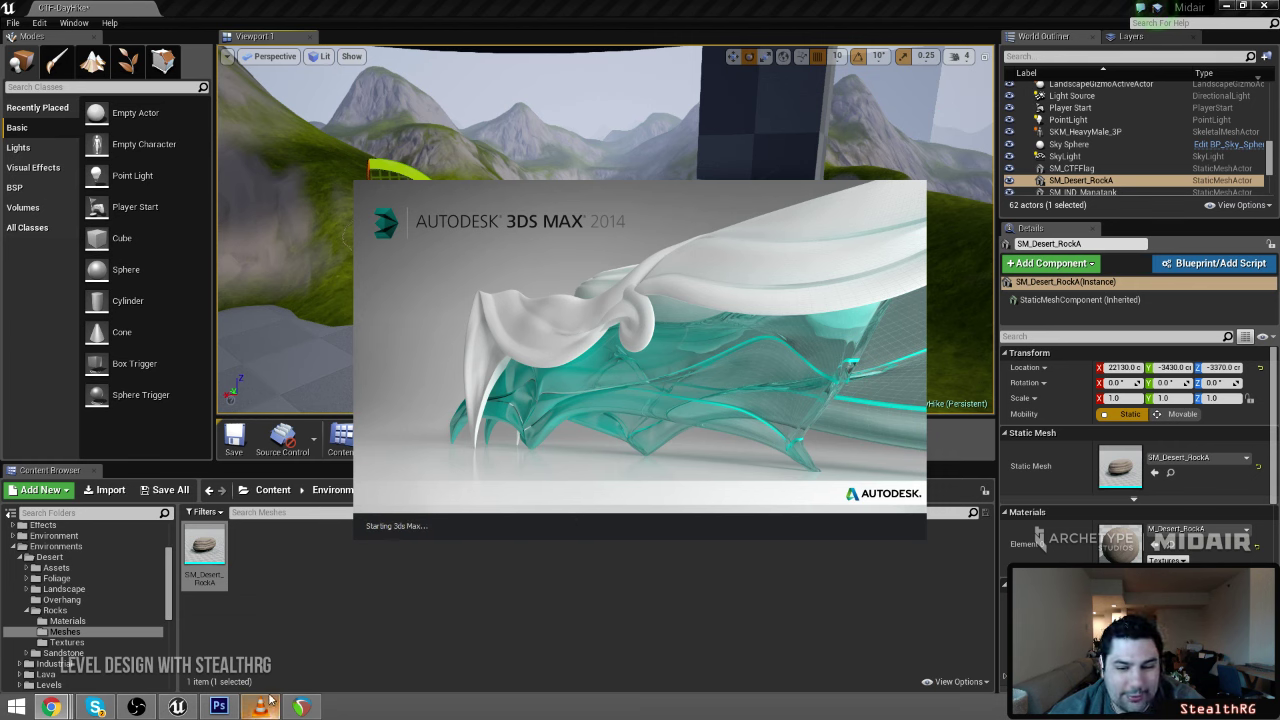
mouse_move(270, 703)
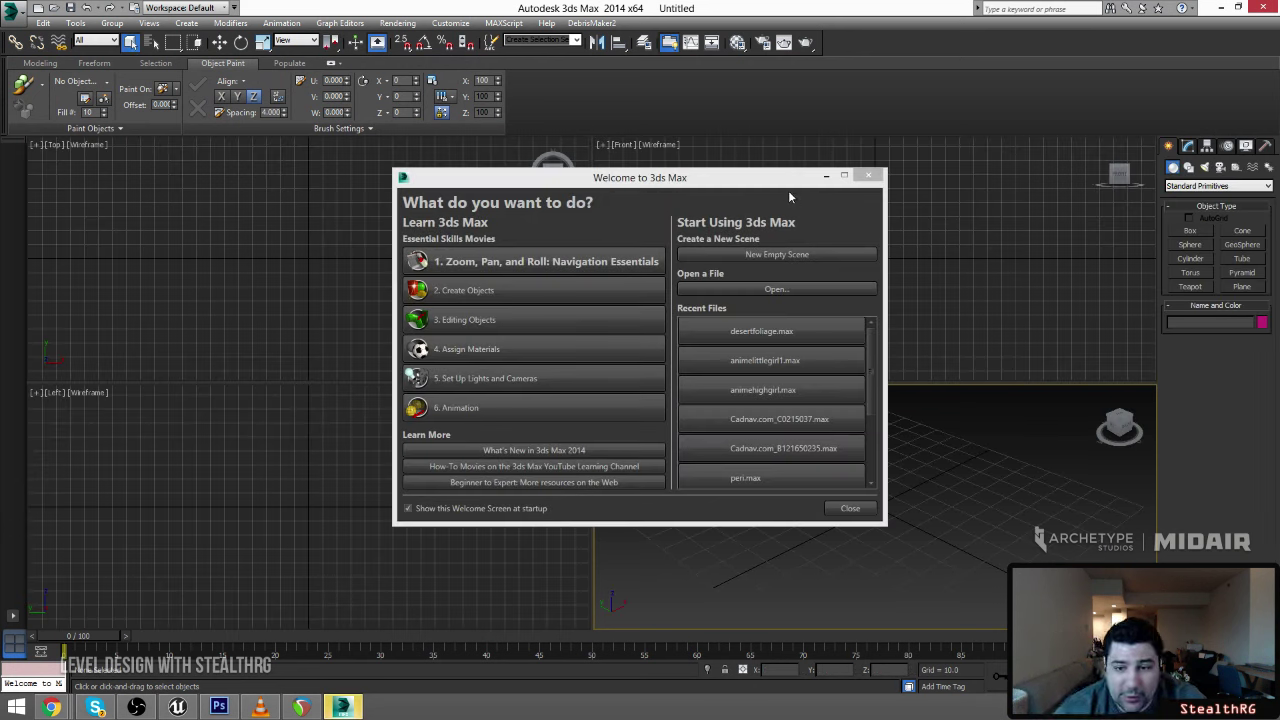
click(787, 185)
click(848, 509)
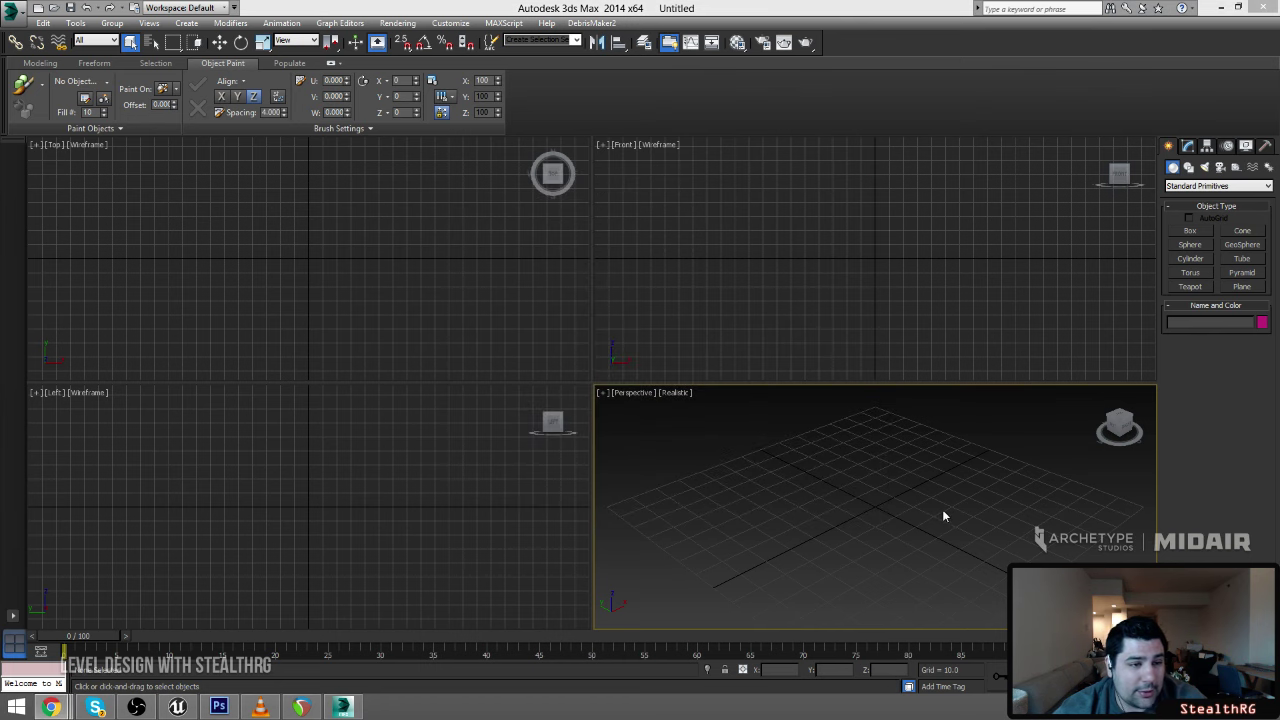
right_click(906, 478)
click(888, 484)
middle_drag(882, 480, 763, 466)
scroll(753, 472, down, 4)
scroll(754, 470, up, 2)
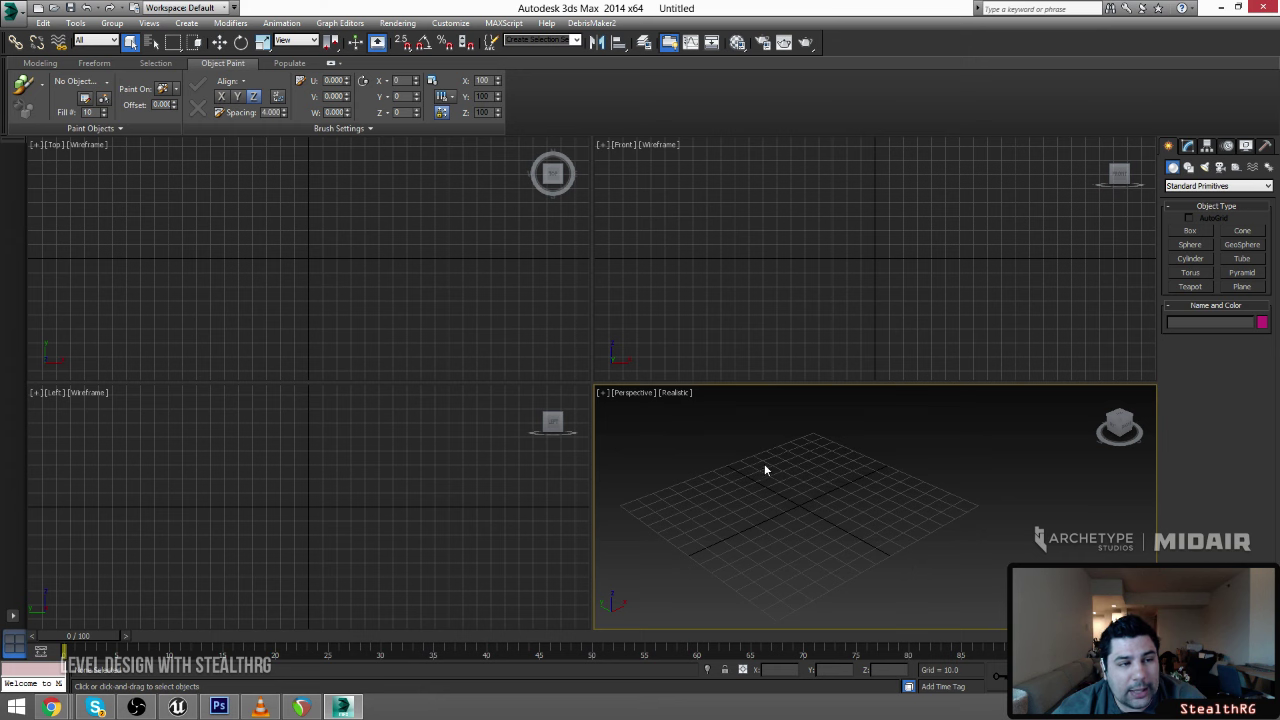
mouse_move(774, 473)
middle_down()
mouse_move(783, 466)
mouse_move(786, 494)
mouse_move(796, 467)
middle_up()
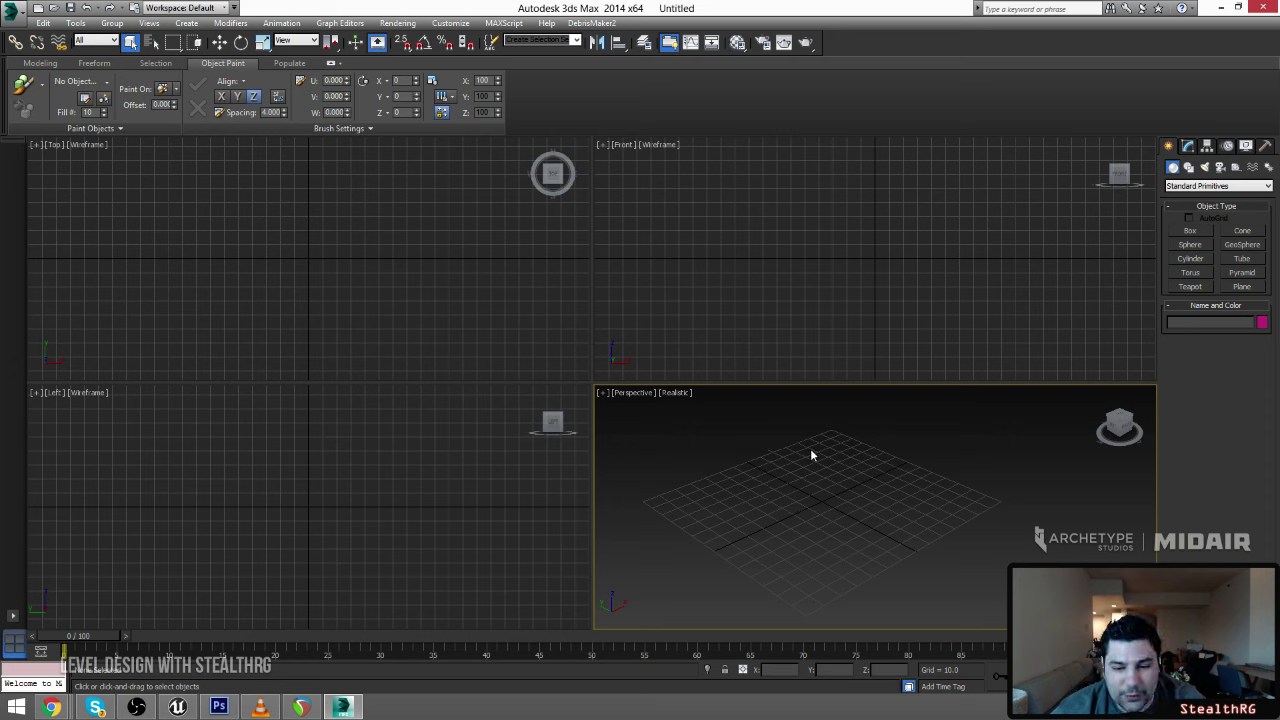
scroll(820, 445, down, 5)
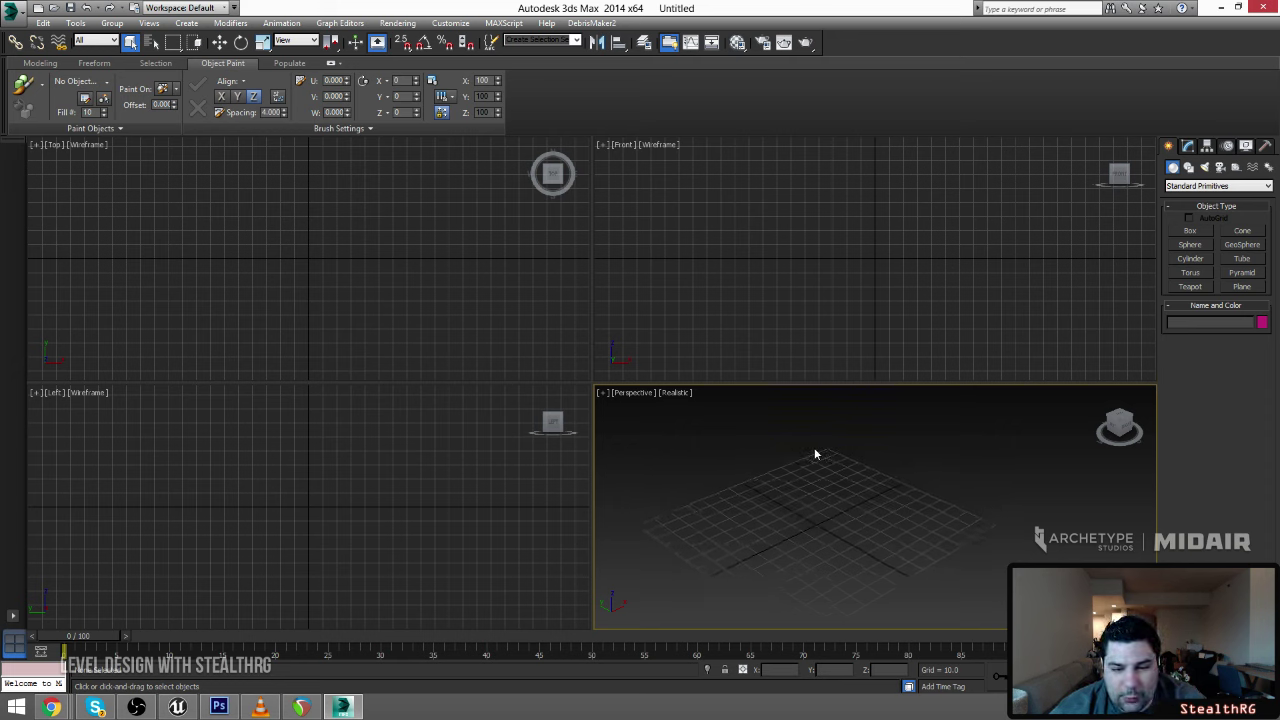
scroll(817, 457, up, 2)
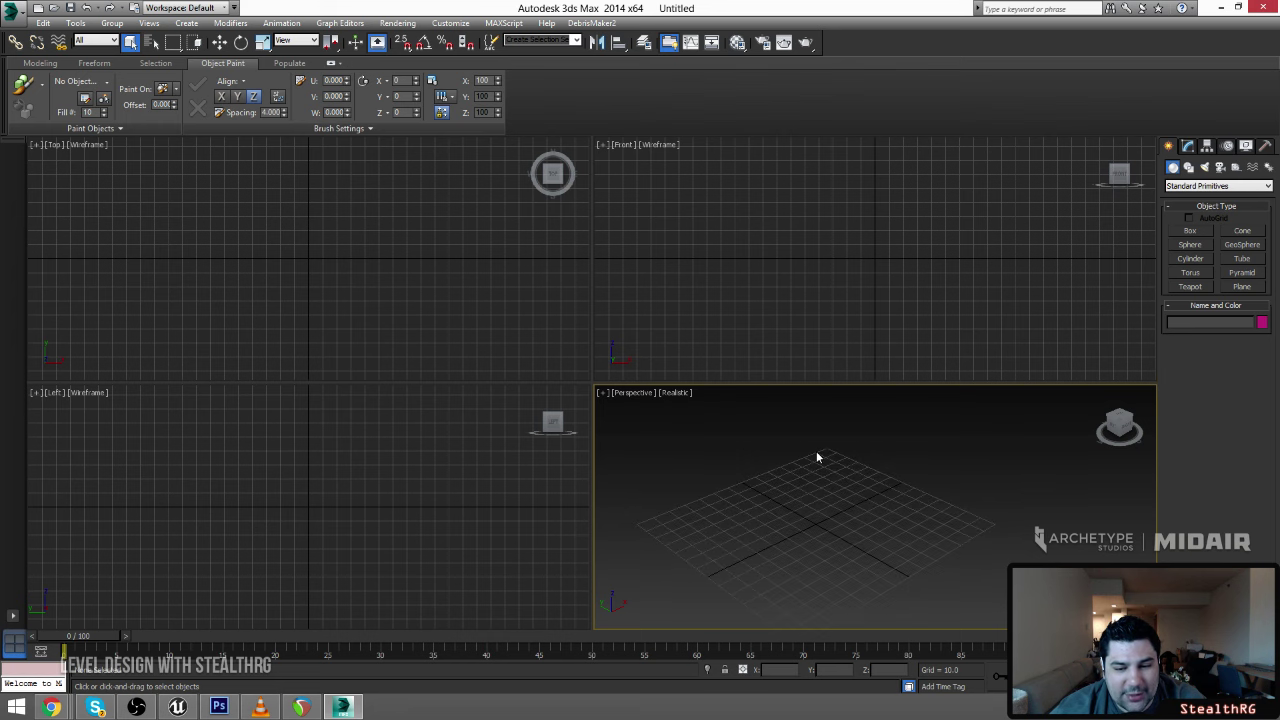
click(14, 9)
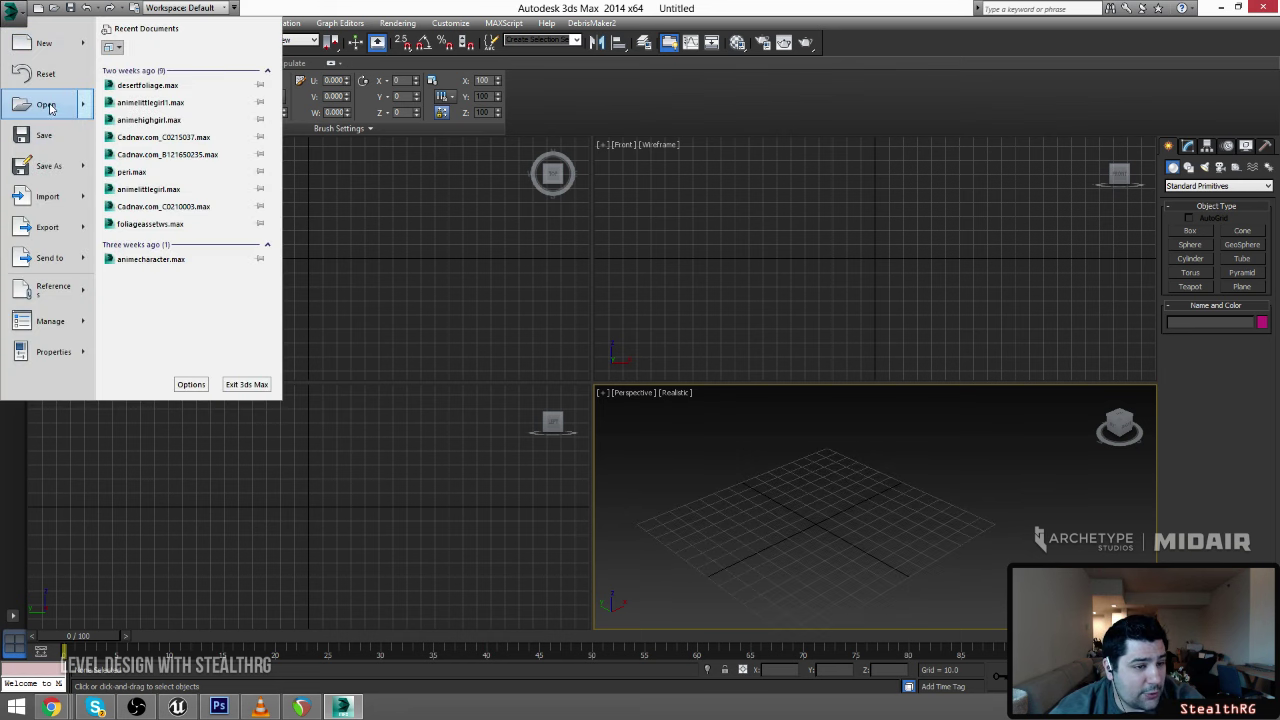
click(822, 485)
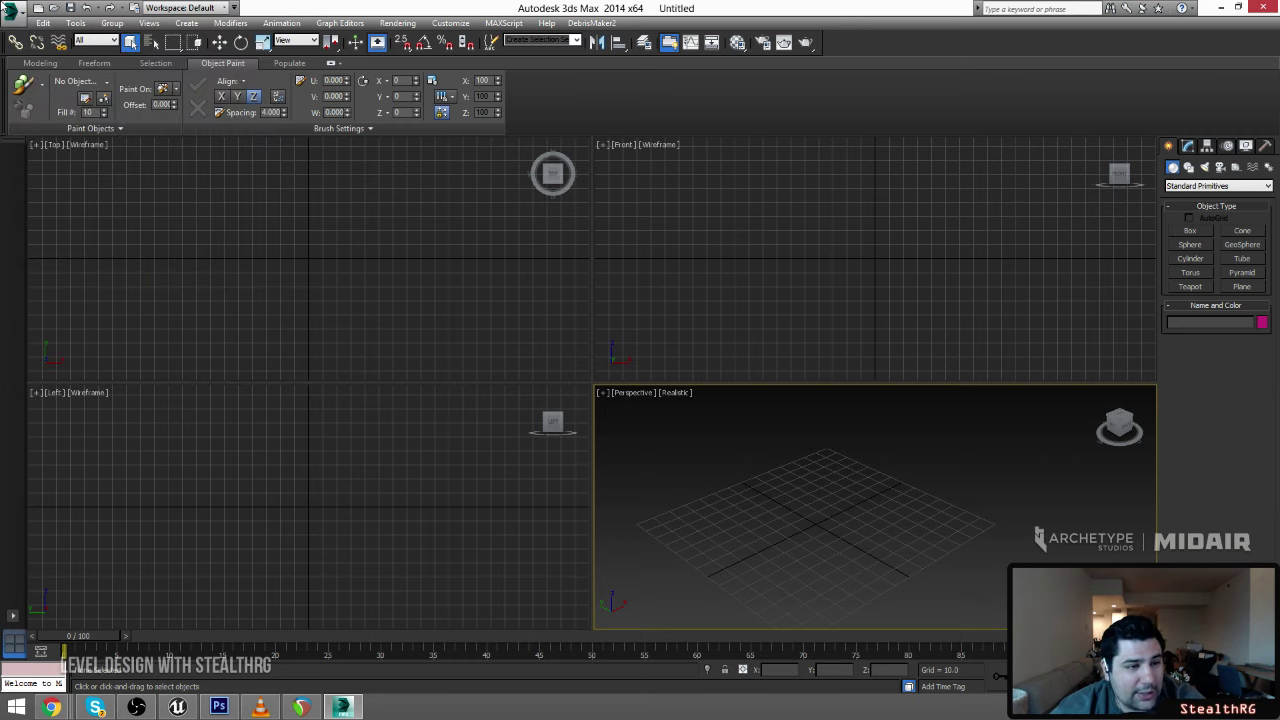
click(14, 9)
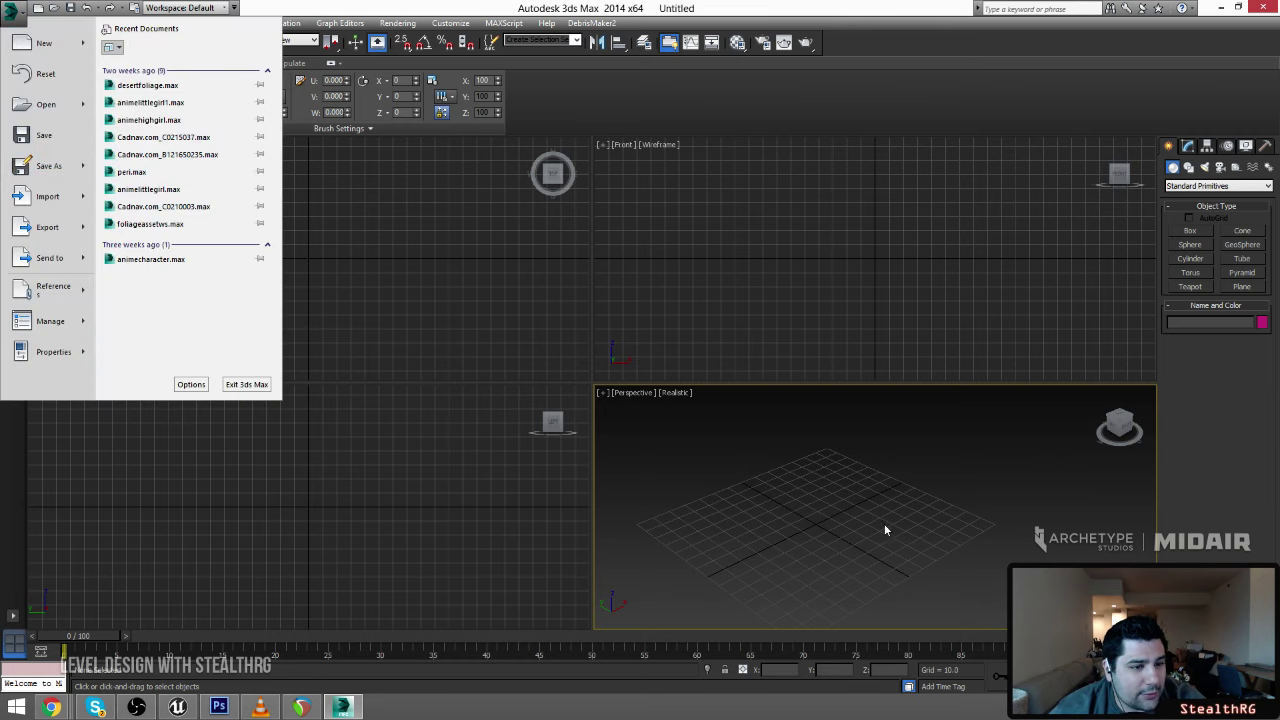
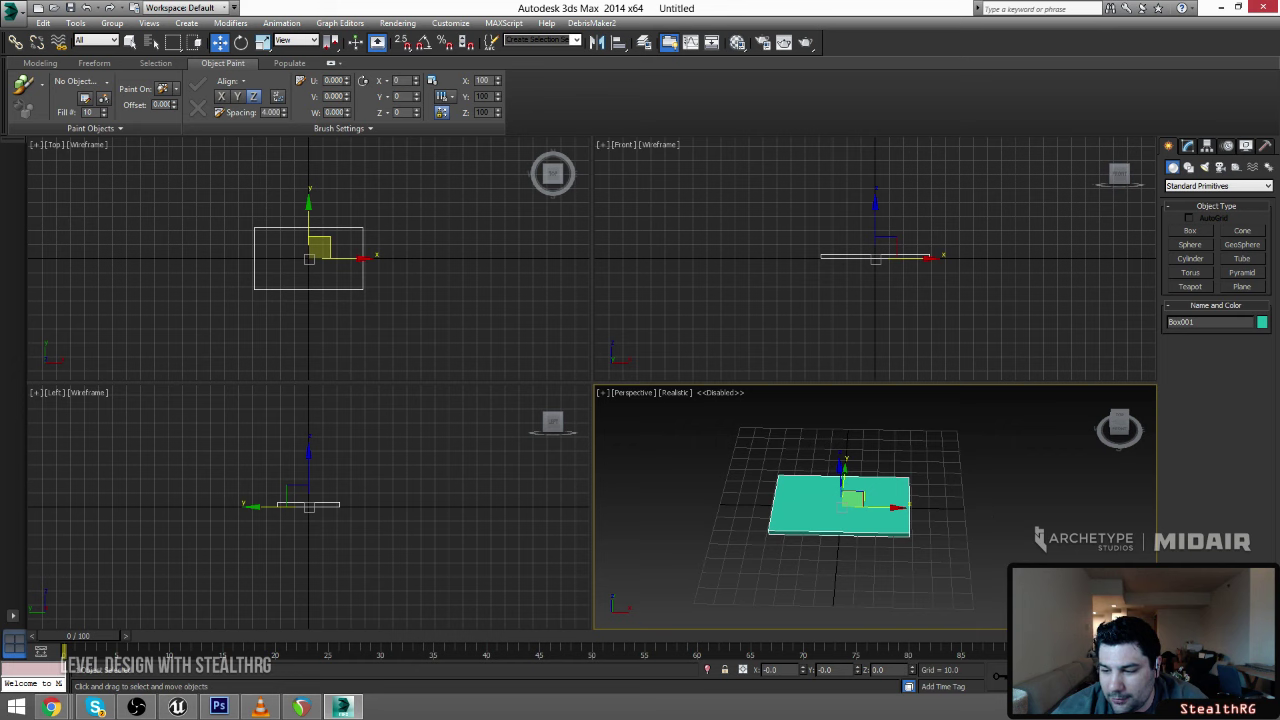
key(alt+Tab)
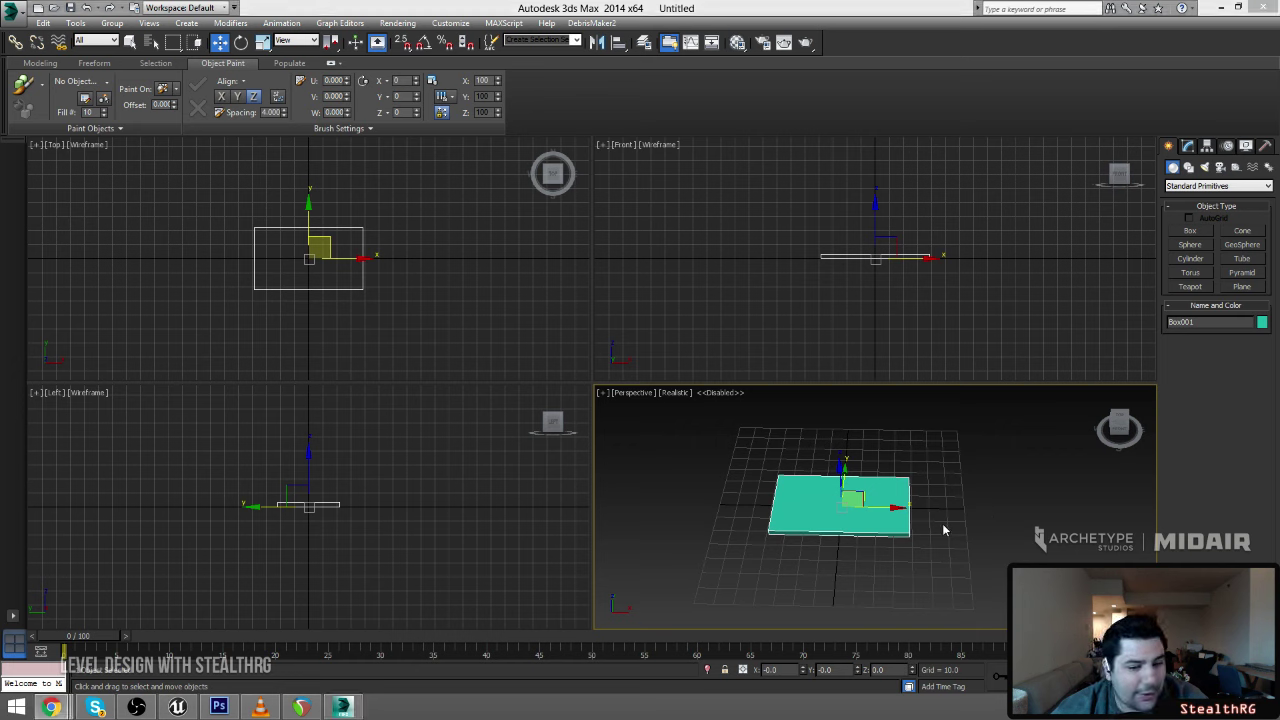
Convert the flat box to an Editable Poly
alt+middle_drag(908, 514, 901, 549)
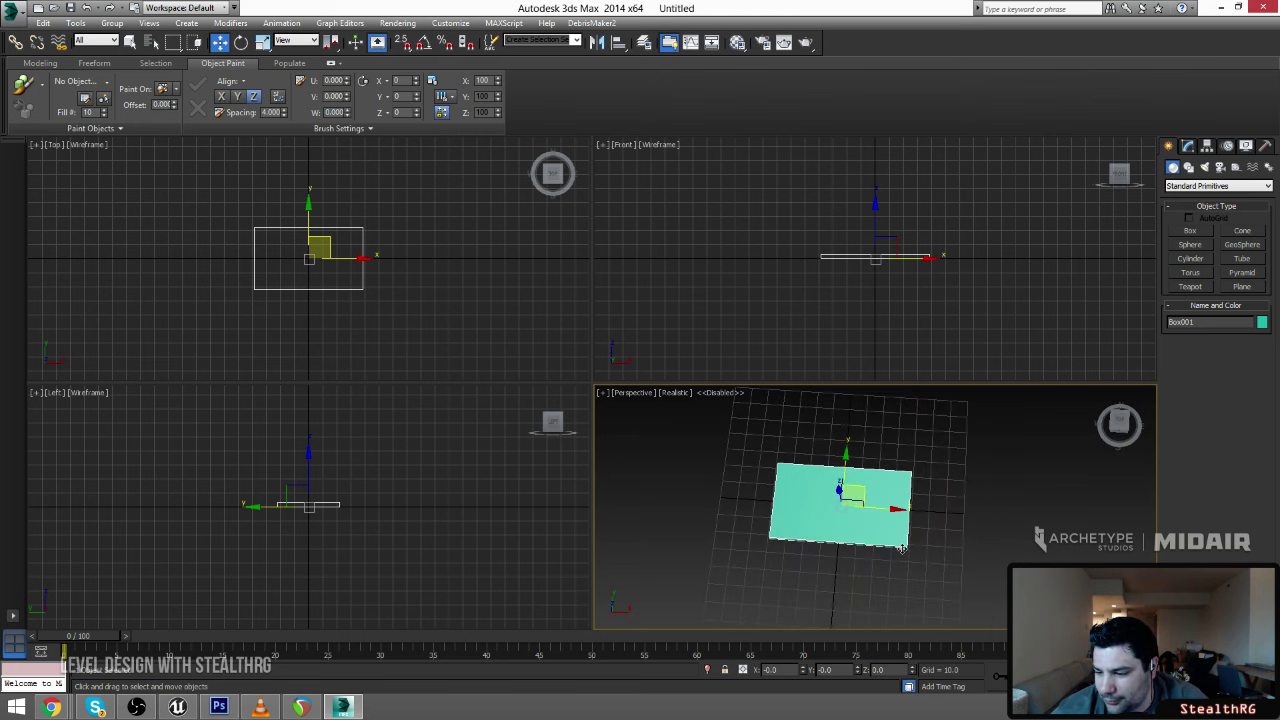
mouse_move(899, 503)
middle_down()
mouse_move(914, 517)
mouse_move(924, 501)
mouse_move(948, 521)
mouse_move(924, 502)
middle_up()
scroll(914, 516, up, 2)
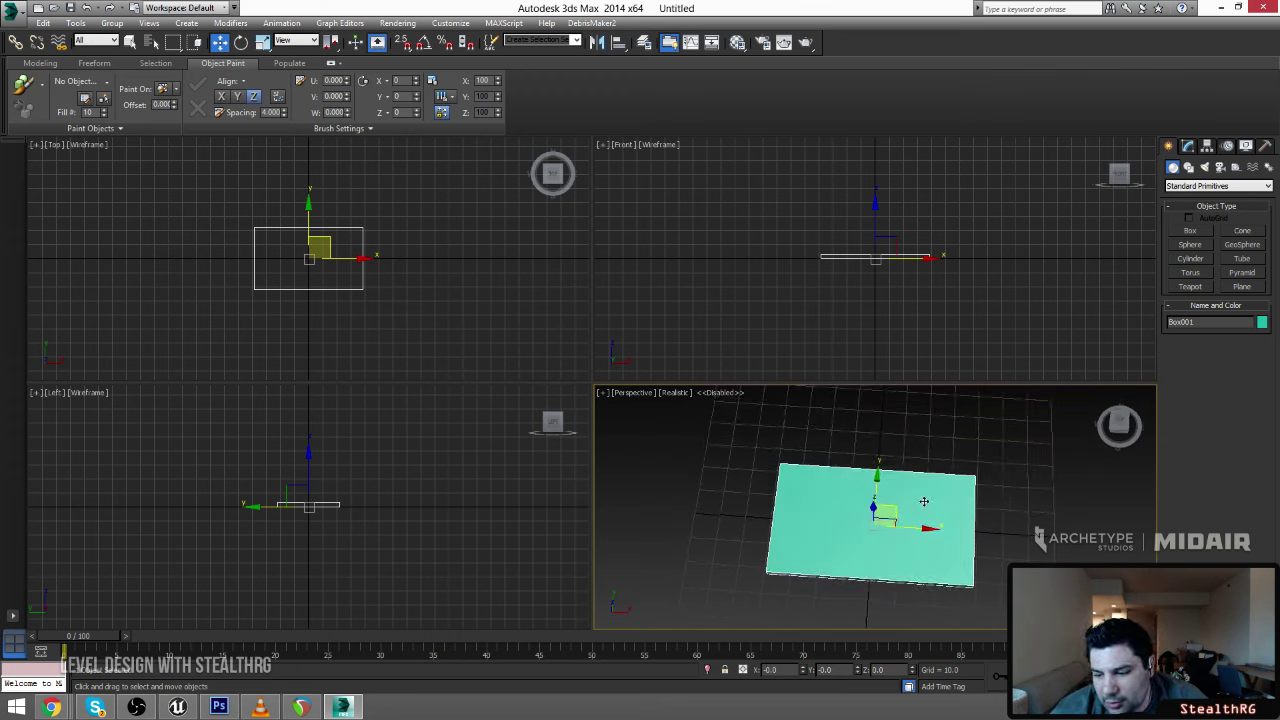
middle_drag(918, 482, 879, 460)
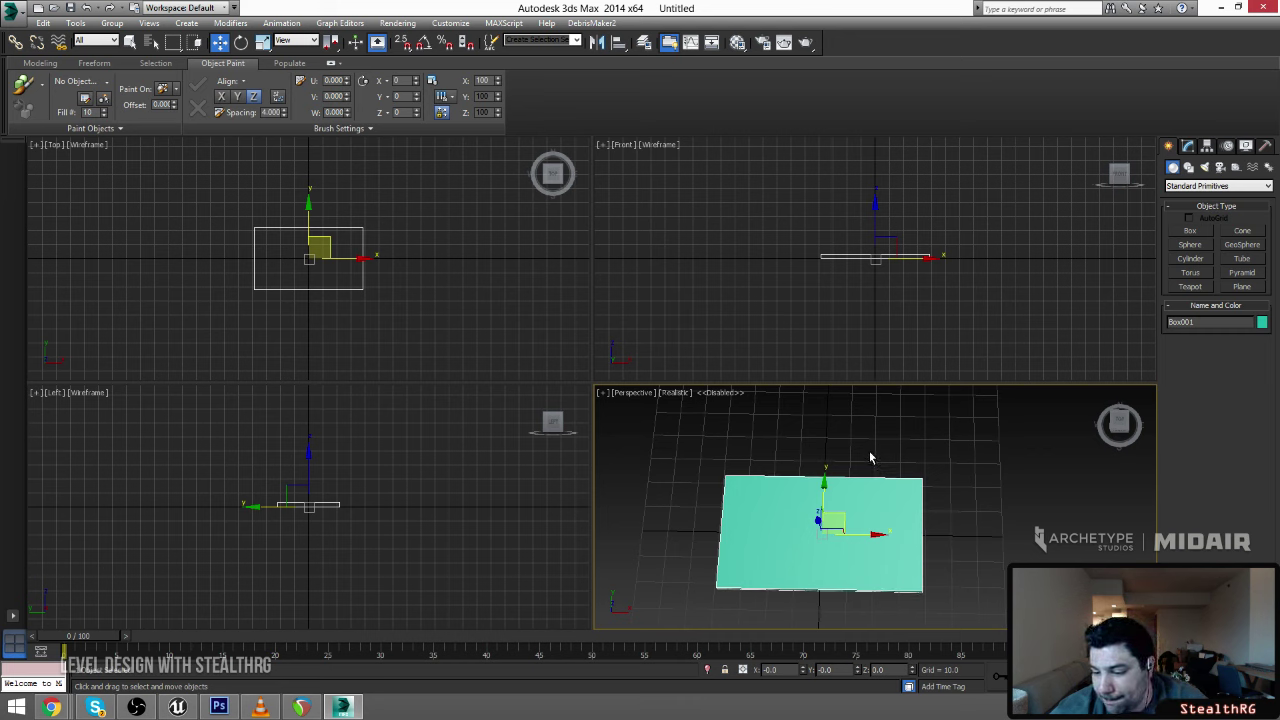
mouse_move(798, 482)
alt+middle_down()
mouse_move(825, 446)
mouse_move(820, 471)
alt+middle_up()
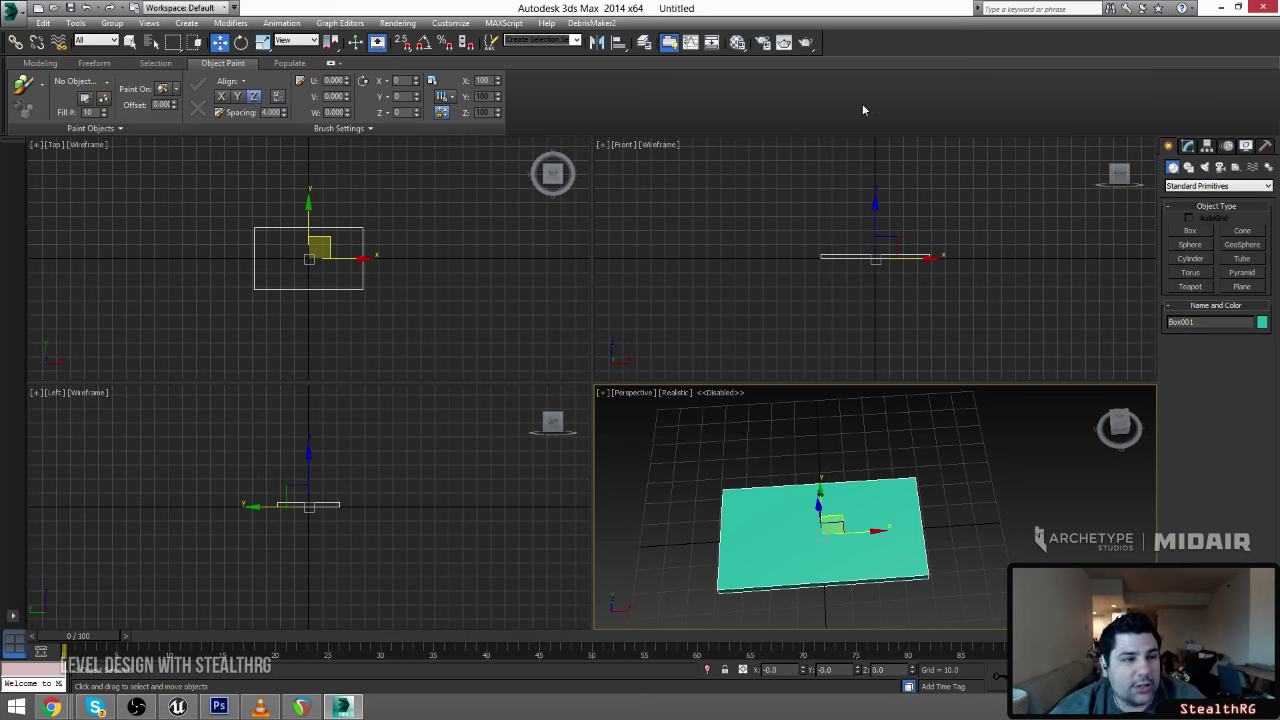
click(1189, 146)
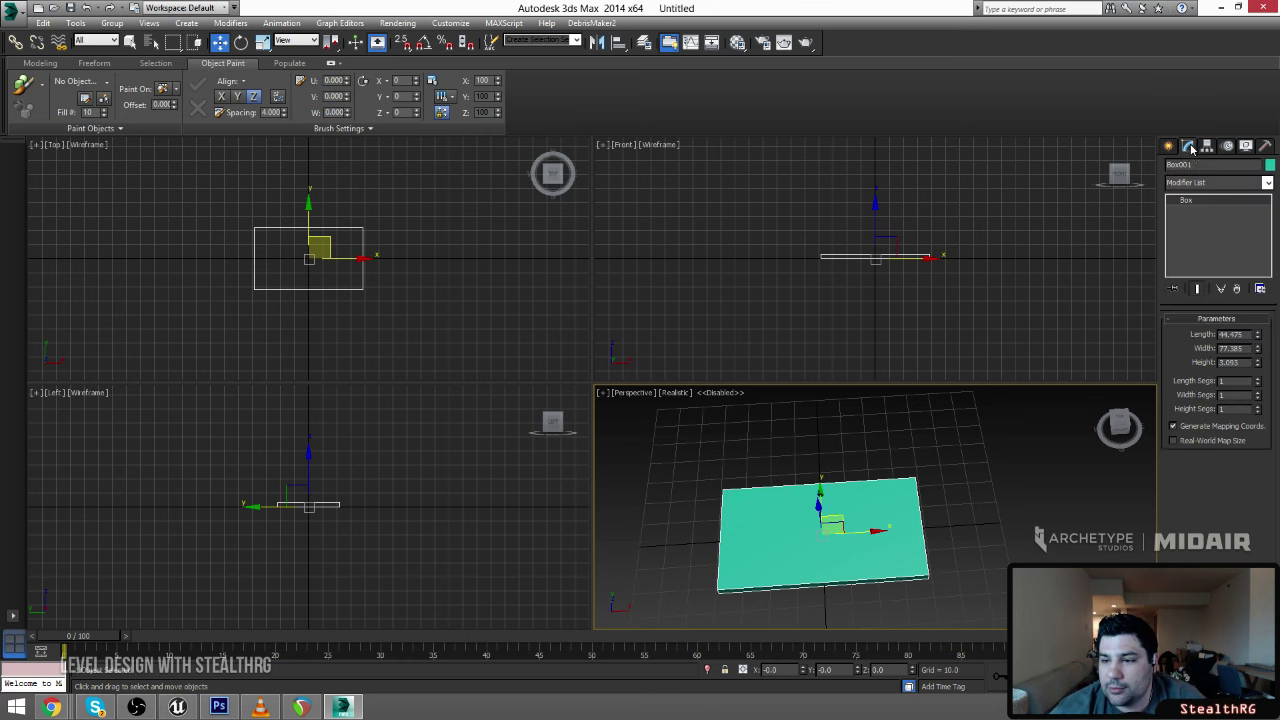
right_click(941, 492)
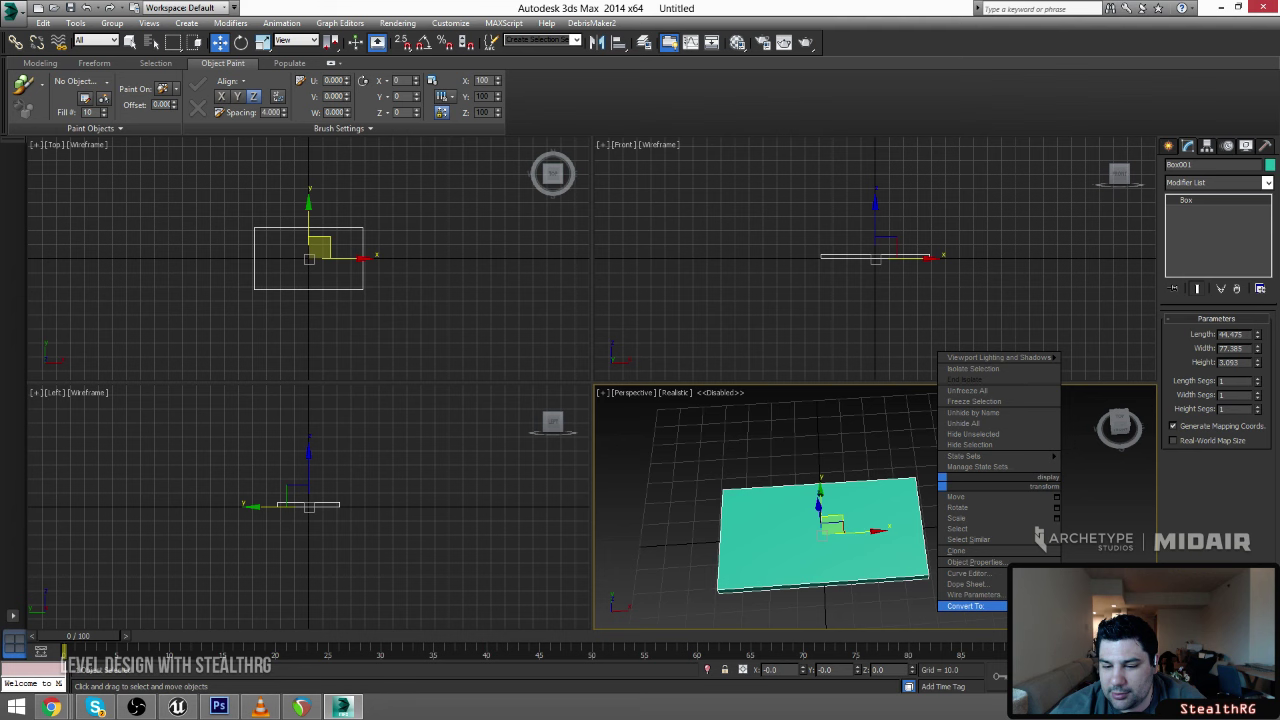
click(1110, 617)
Enter Polygon sub-object level on the converted box and select its large top polygon
click(1177, 205)
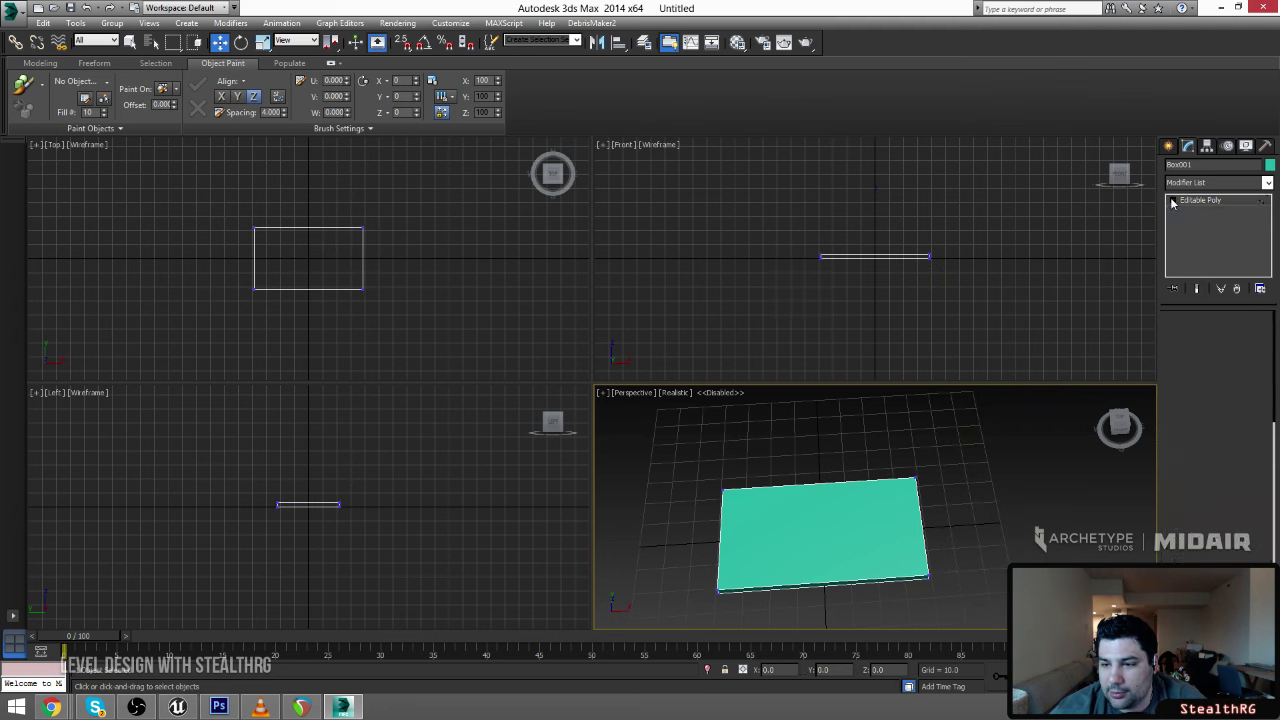
click(1172, 200)
click(1204, 244)
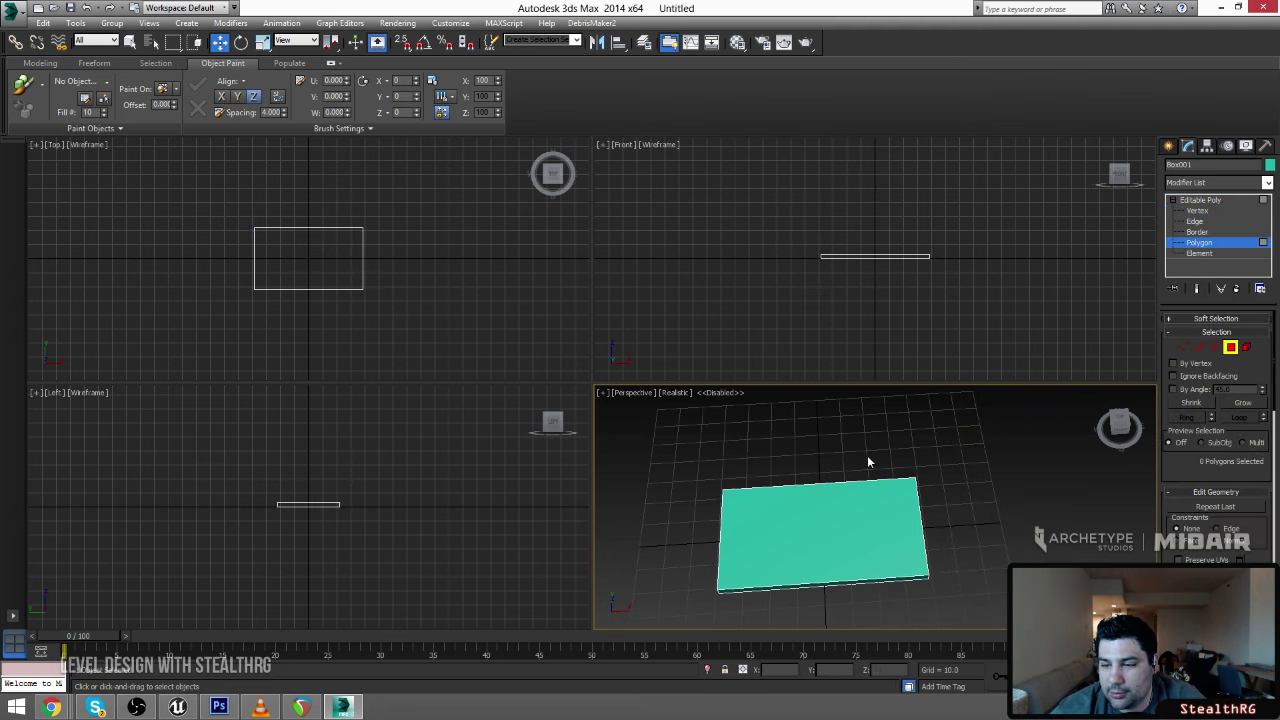
click(848, 558)
scroll(1233, 540, down, 10)
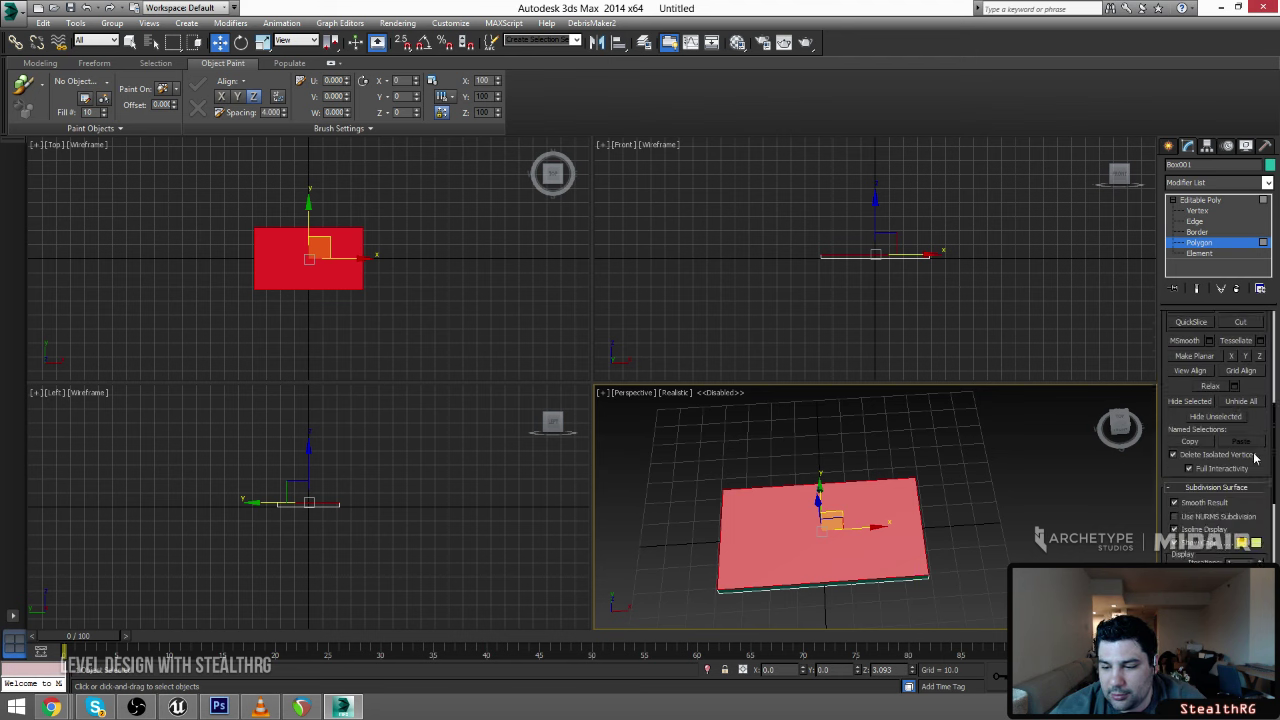
scroll(1245, 502, up, 2)
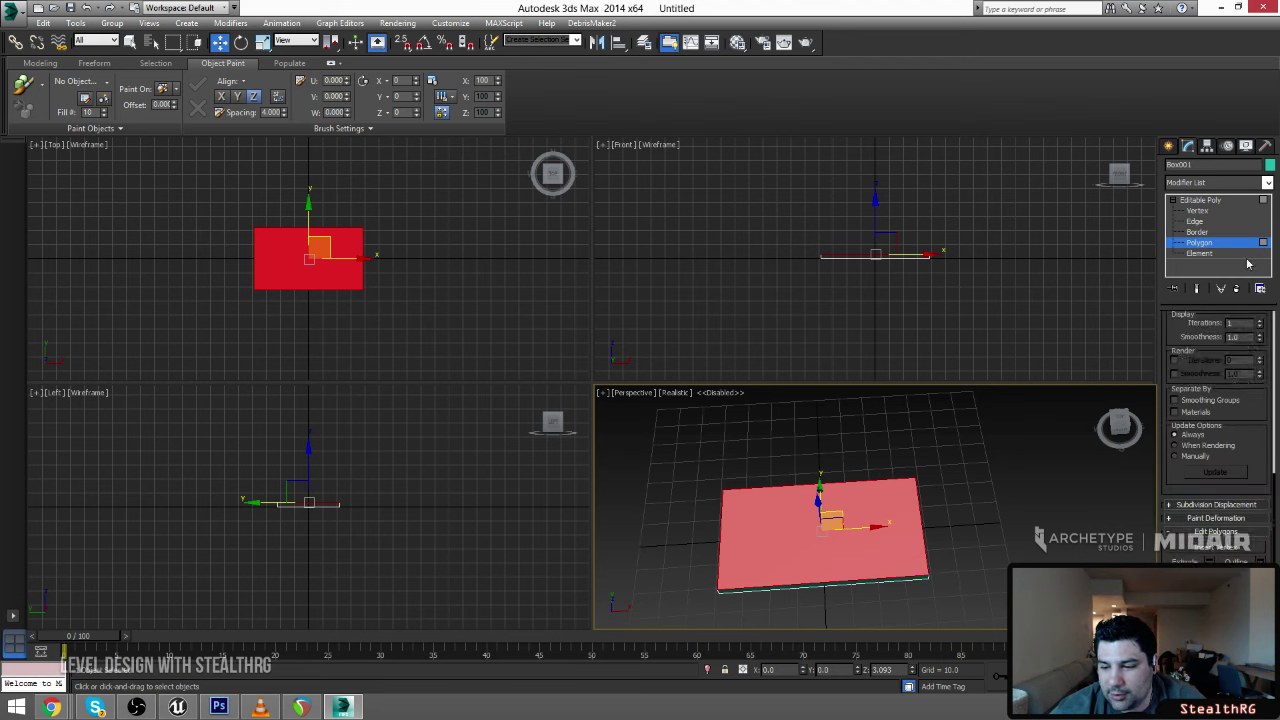
Add an Unwrap UVW modifier to the box and enter its Polygon sub-object level with the top face selected
click(1225, 200)
click(1268, 183)
drag(1273, 250, 1267, 526)
click(1215, 620)
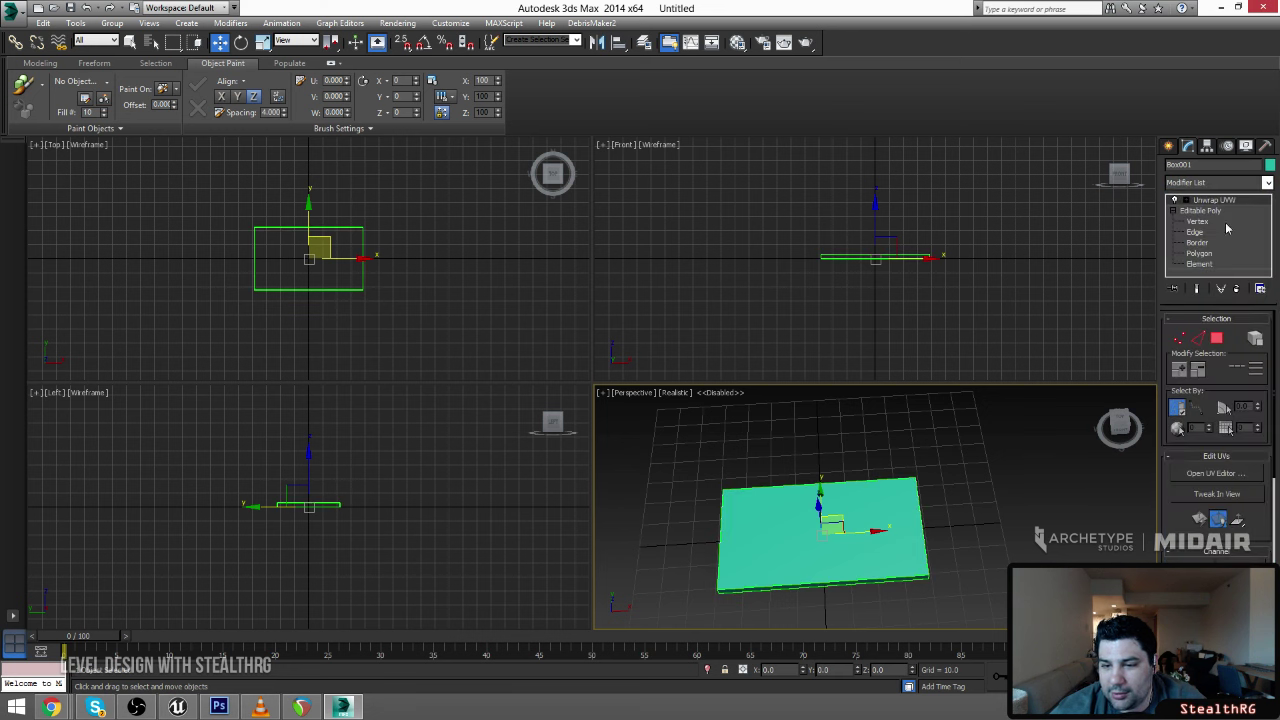
click(1187, 201)
click(1212, 232)
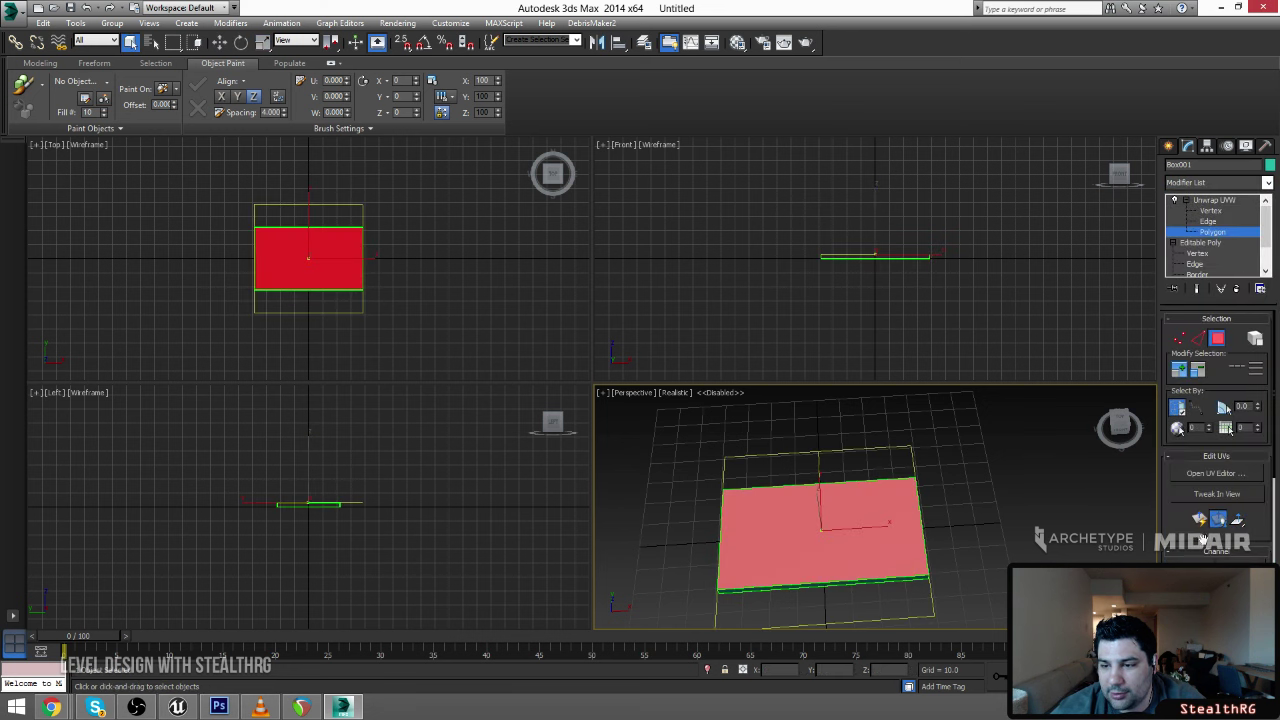
Open the UV editor and apply a planar projection to the top polygon, aligned to the Z axis
scroll(1240, 500, down, 3)
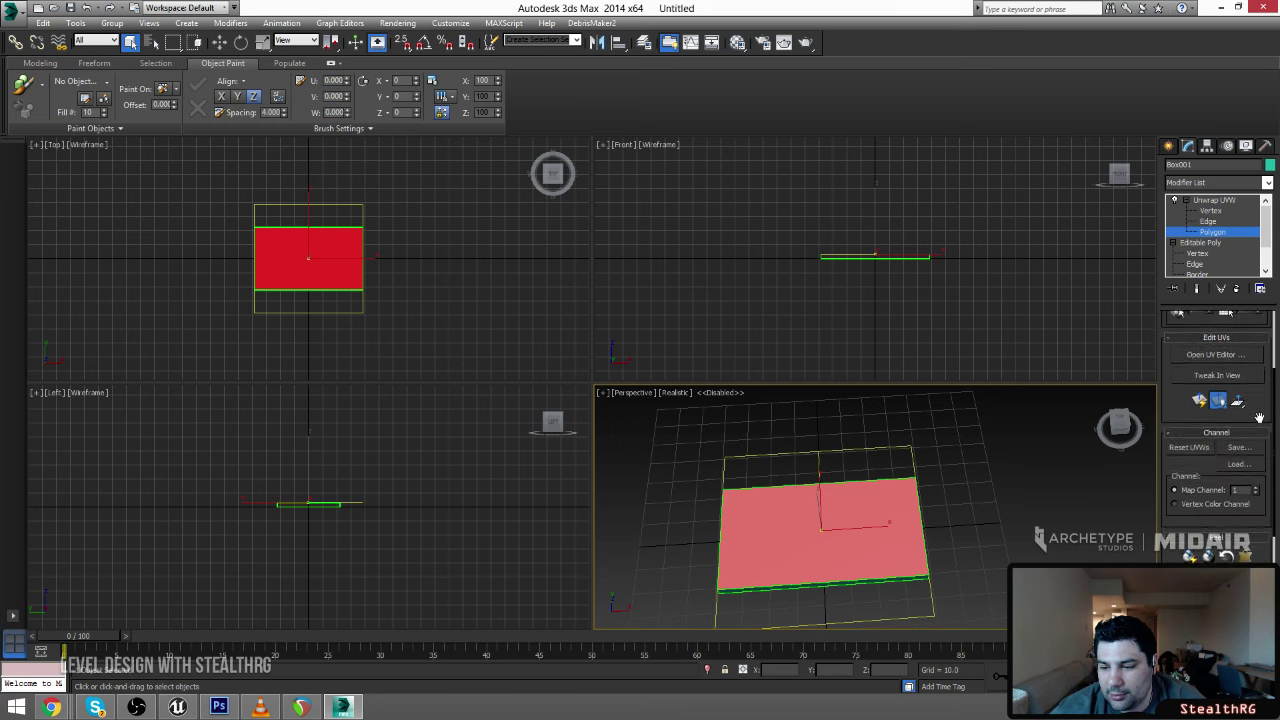
click(1210, 349)
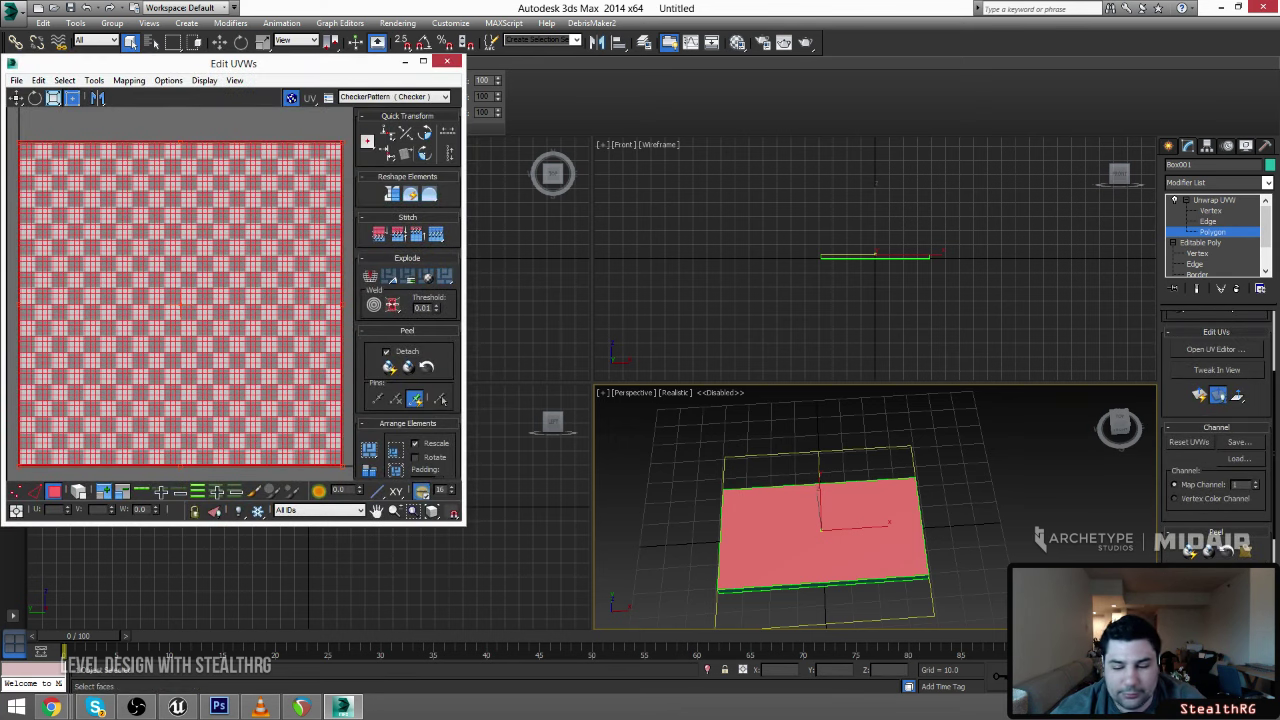
key(w)
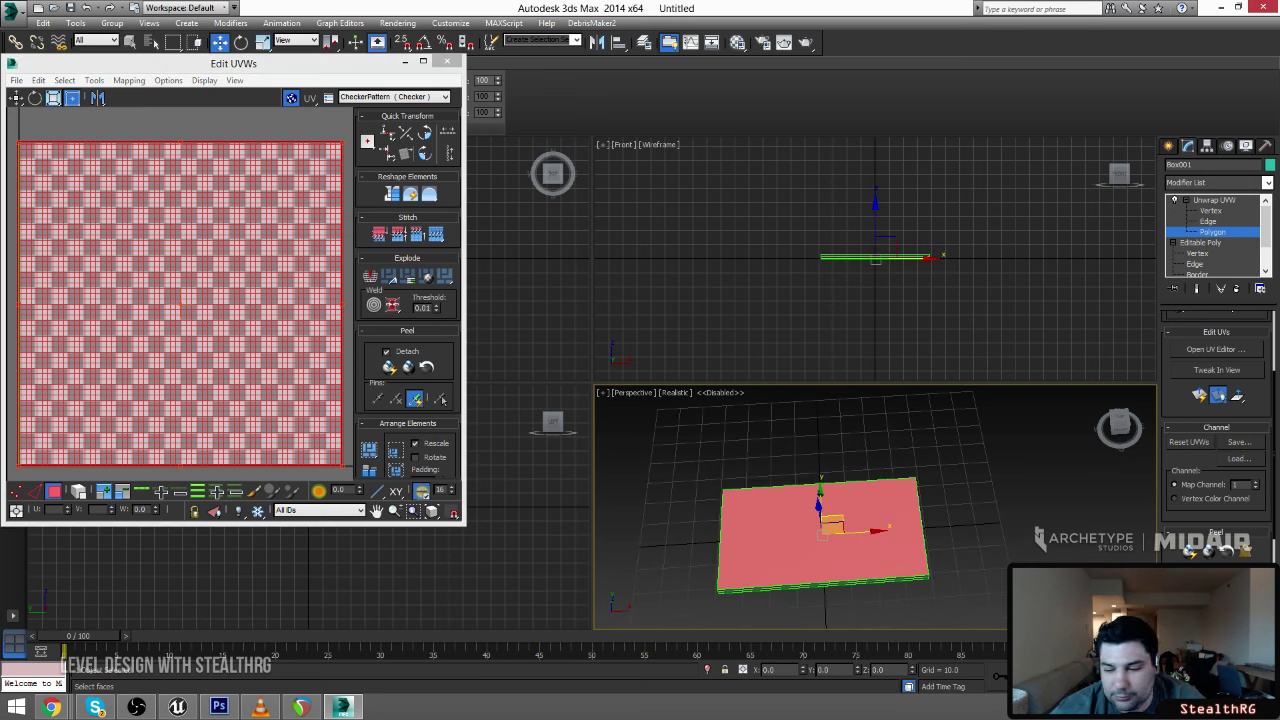
drag(1274, 498, 1274, 541)
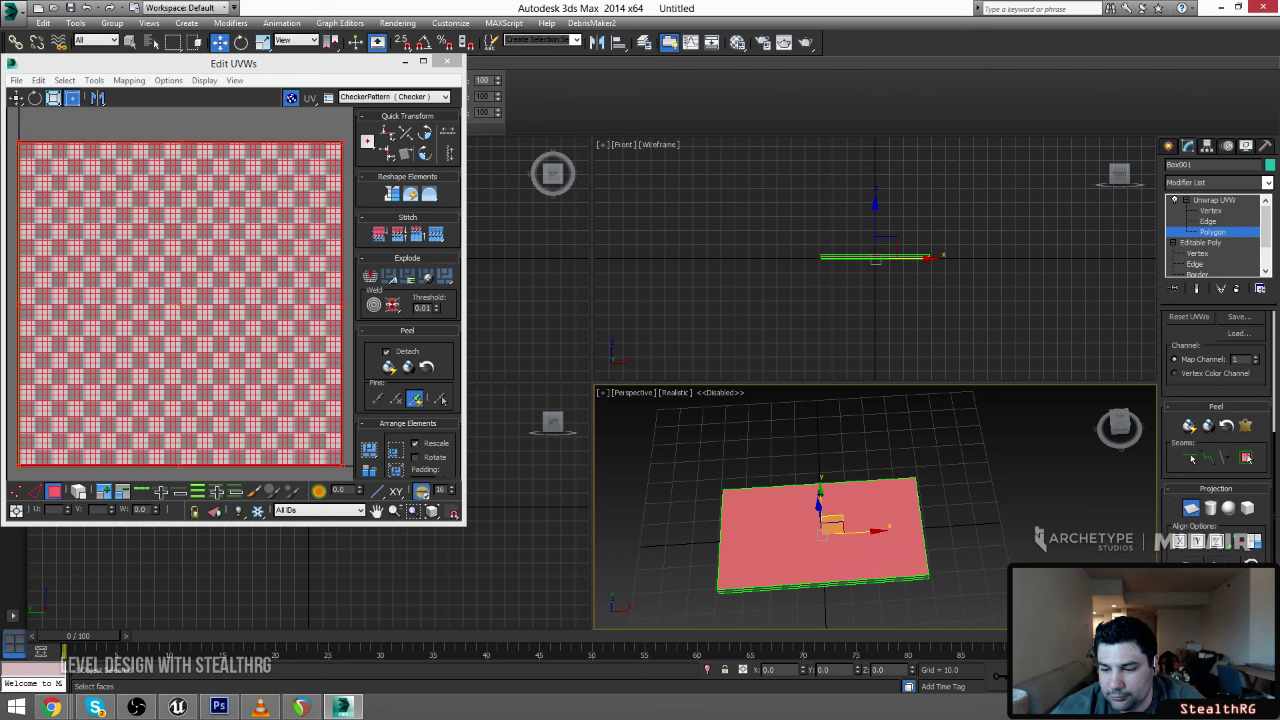
click(1187, 564)
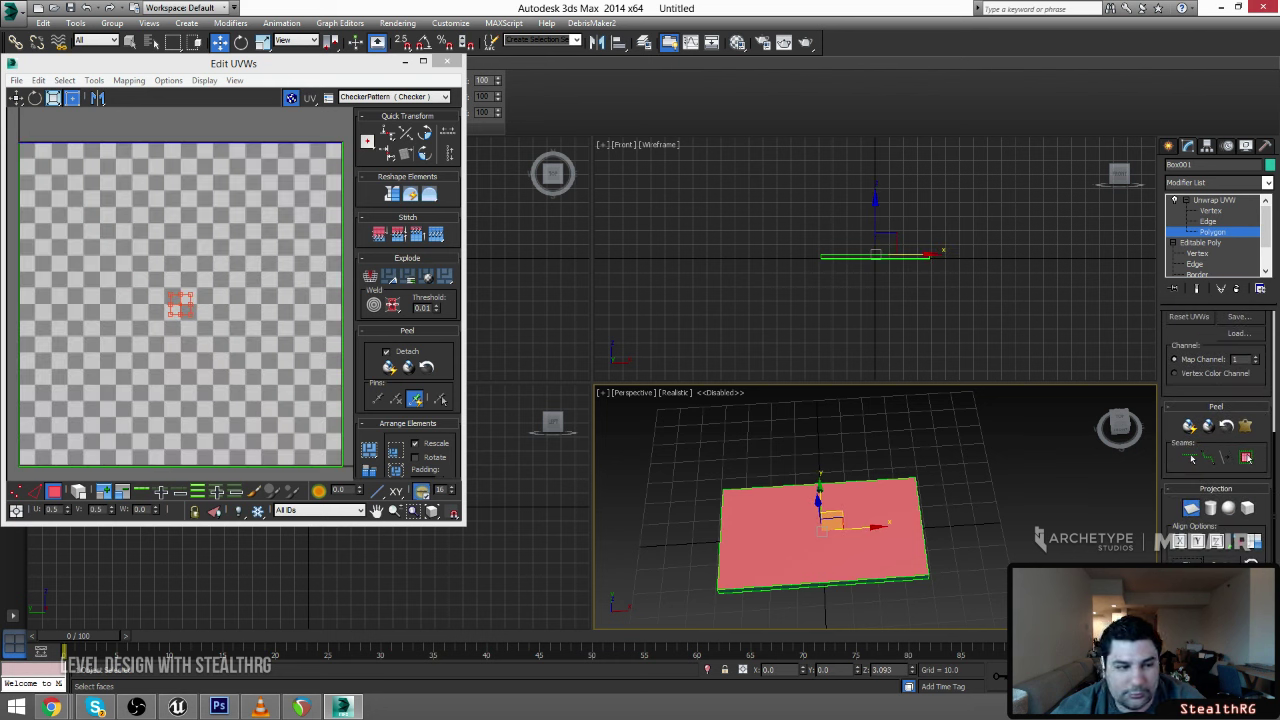
click(1197, 547)
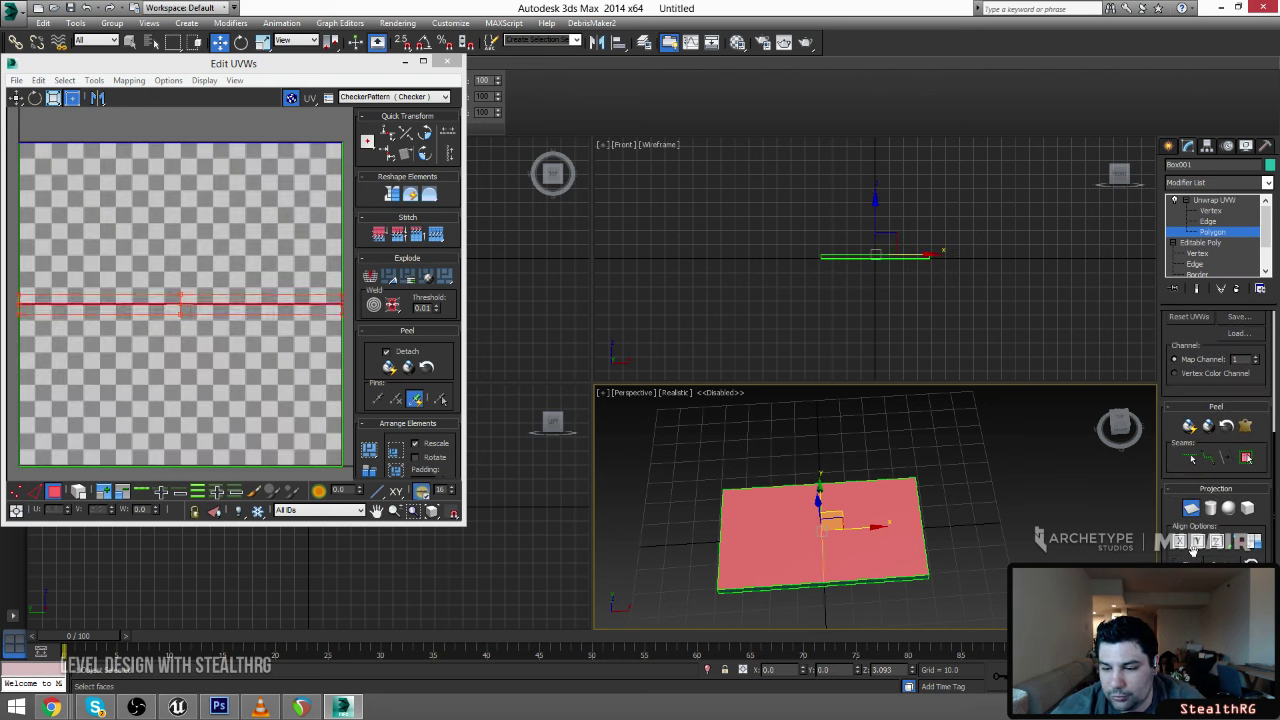
click(1189, 513)
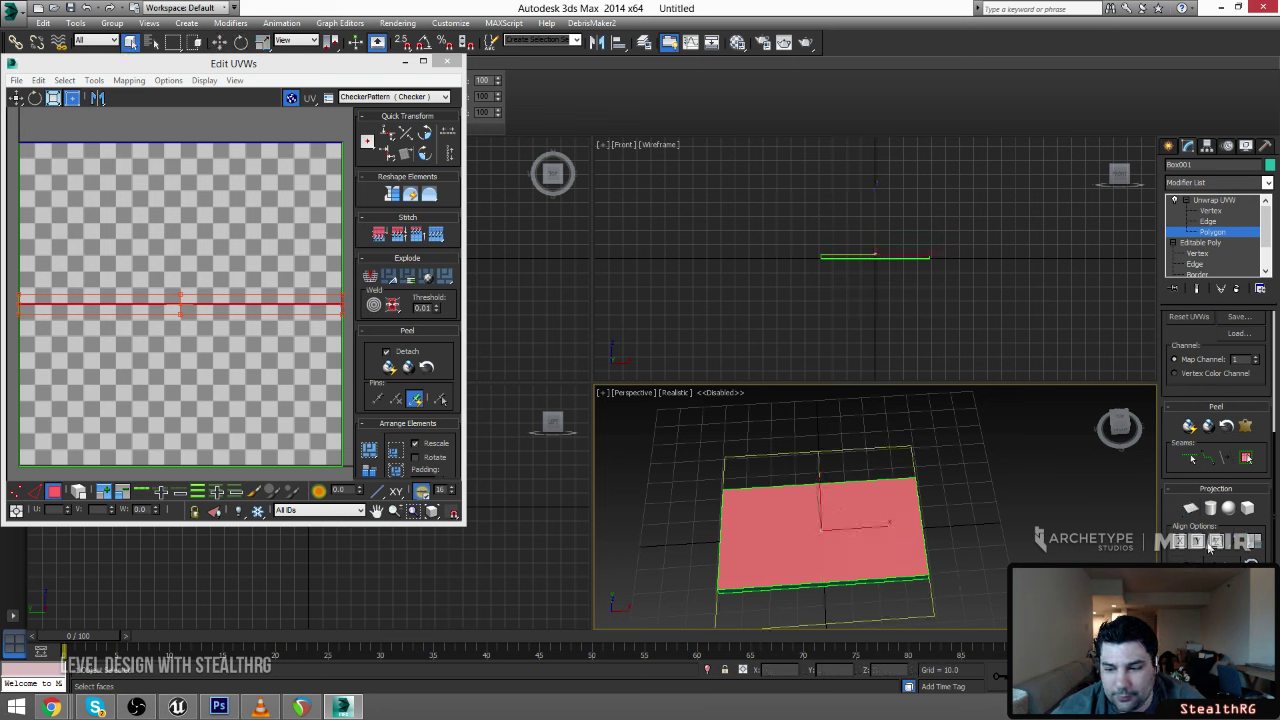
click(1192, 514)
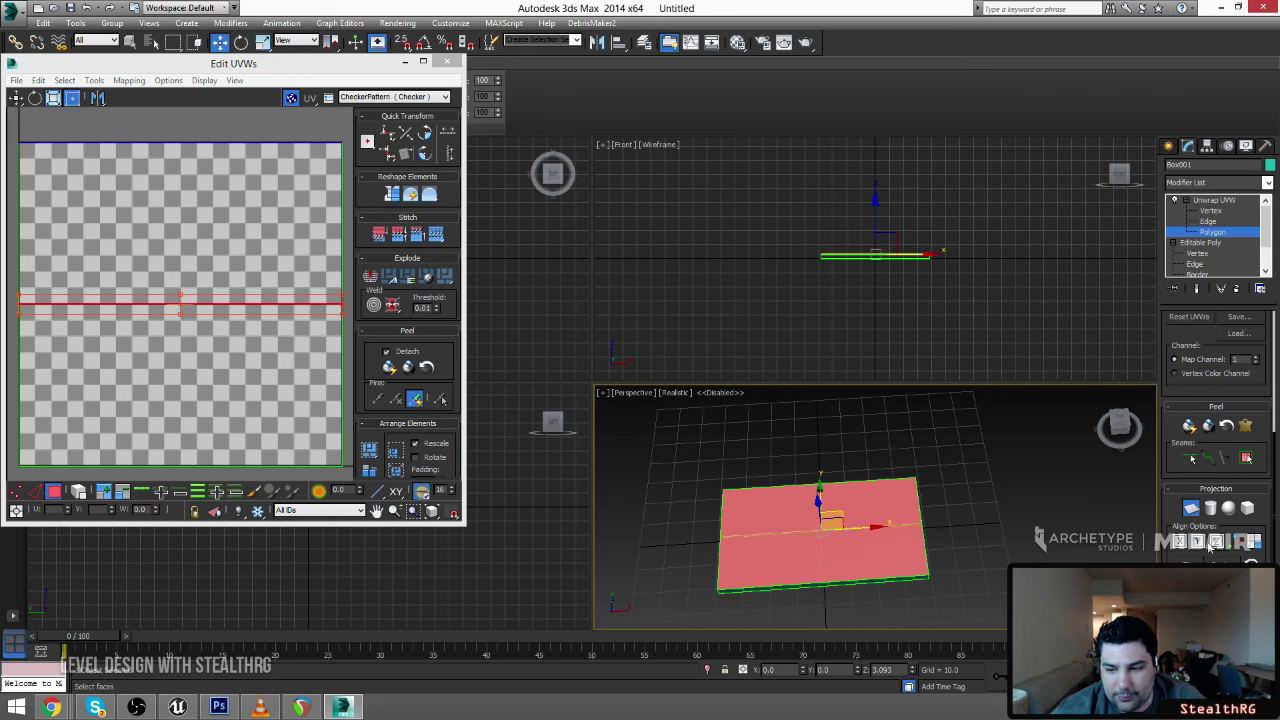
click(1216, 545)
Squash the top polygon's UVs vertically to just over half the tile's height and move them to the tile's vertical middle
mouse_move(193, 290)
middle_down()
mouse_move(167, 309)
mouse_move(202, 312)
middle_up()
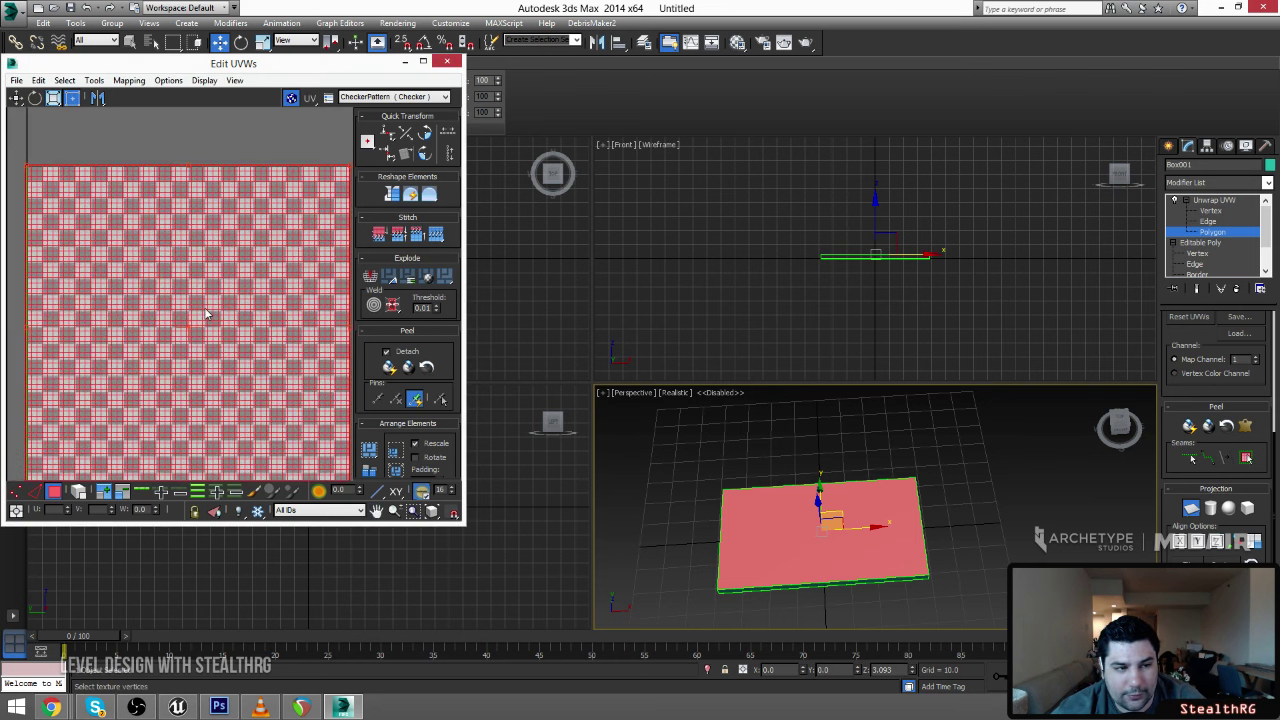
scroll(206, 311, down, 3)
right_click(231, 306)
click(252, 355)
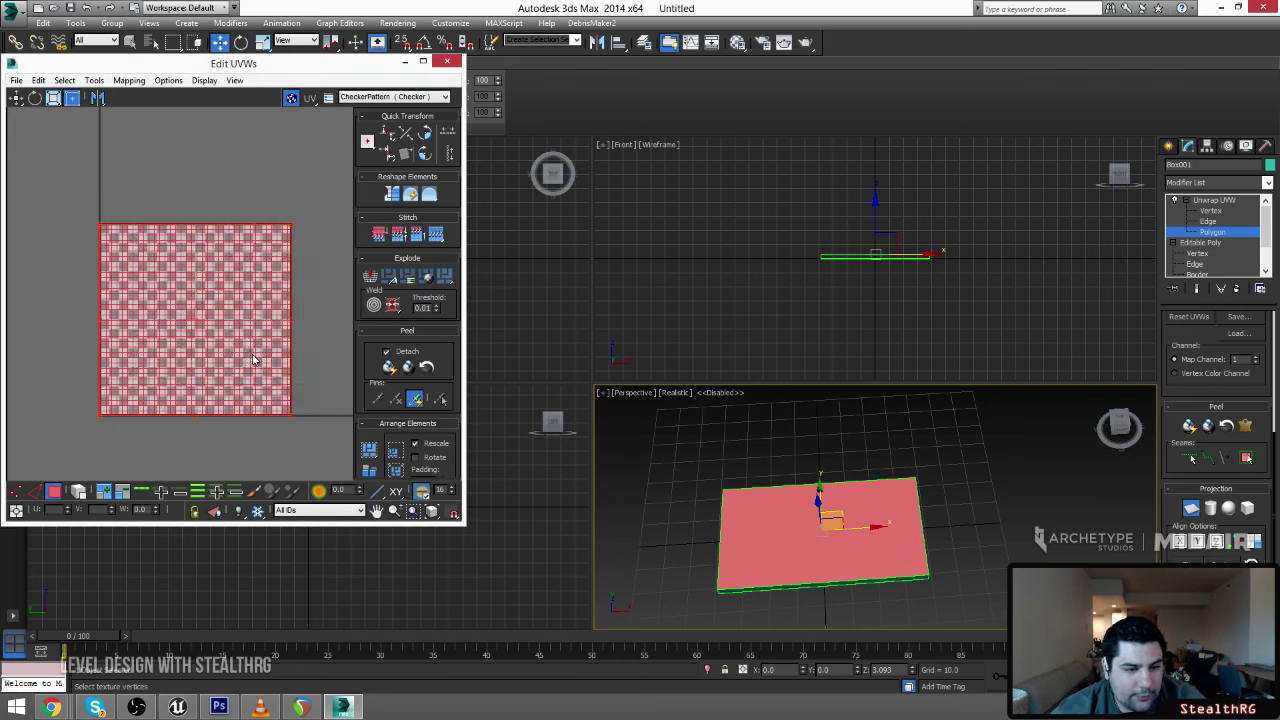
click(14, 495)
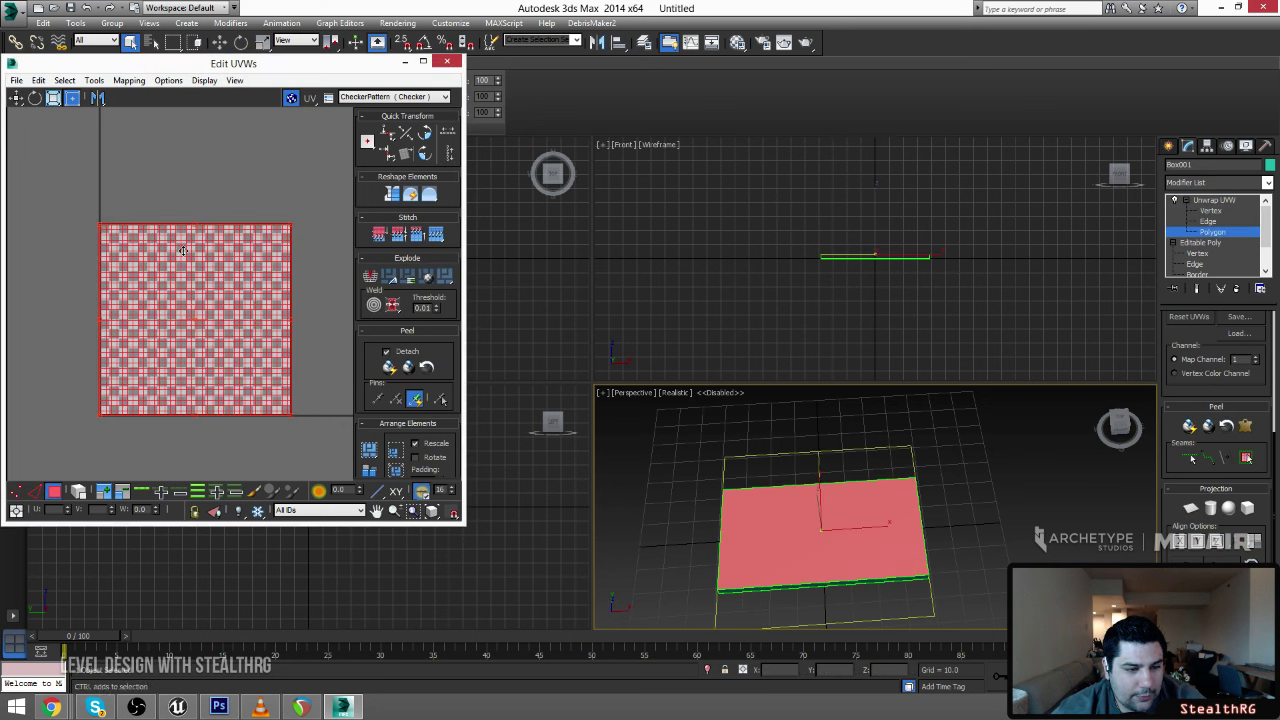
right_click(179, 221)
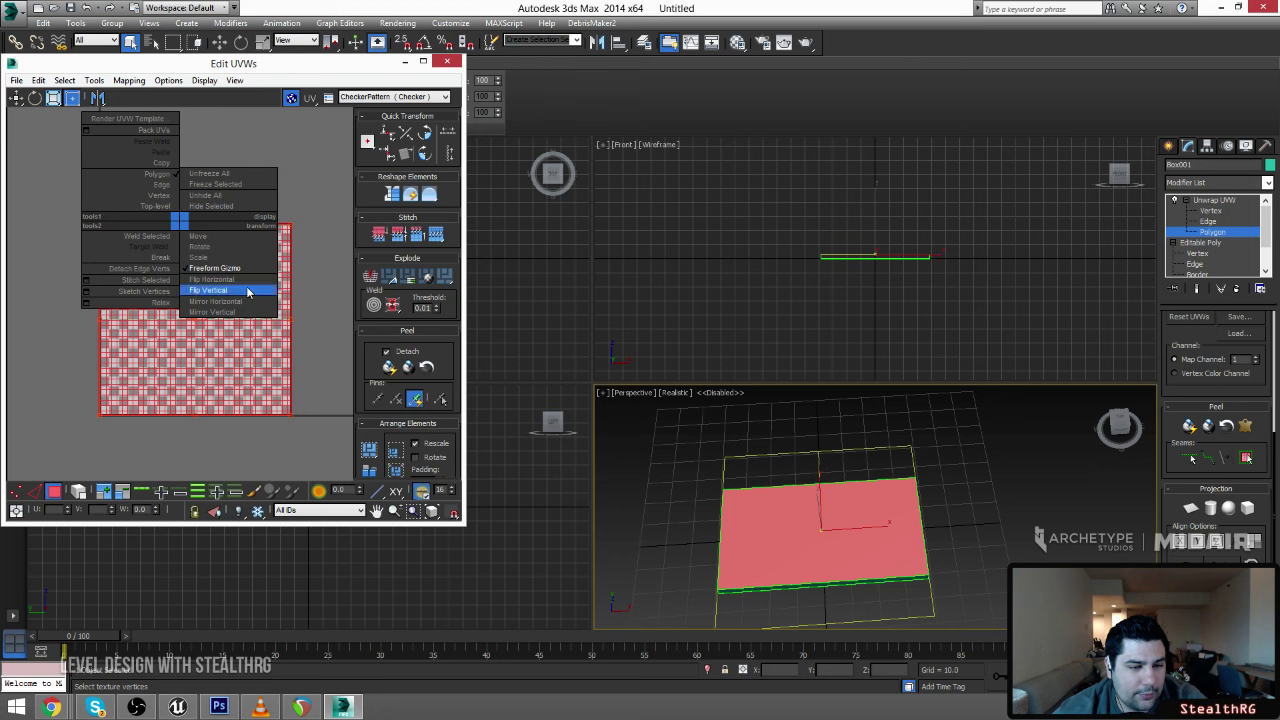
click(239, 277)
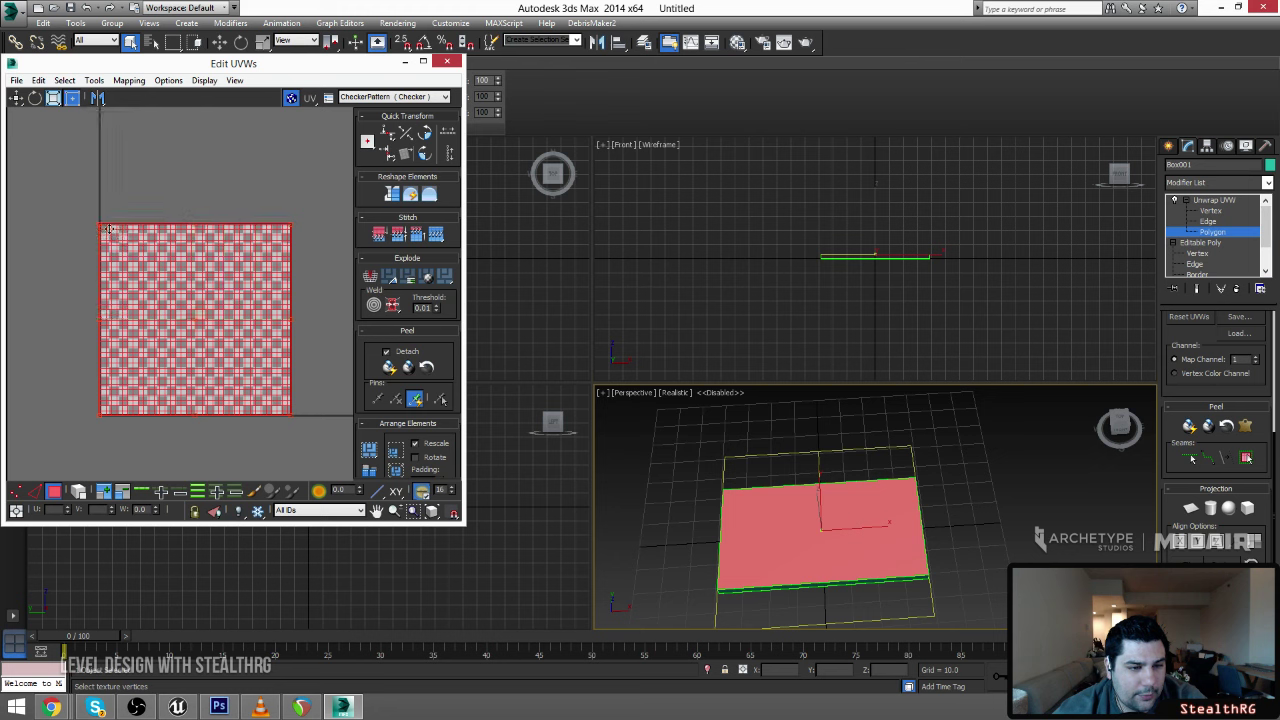
shift+drag(99, 224, 103, 309)
right_click(176, 332)
click(192, 346)
shift+drag(207, 370, 199, 326)
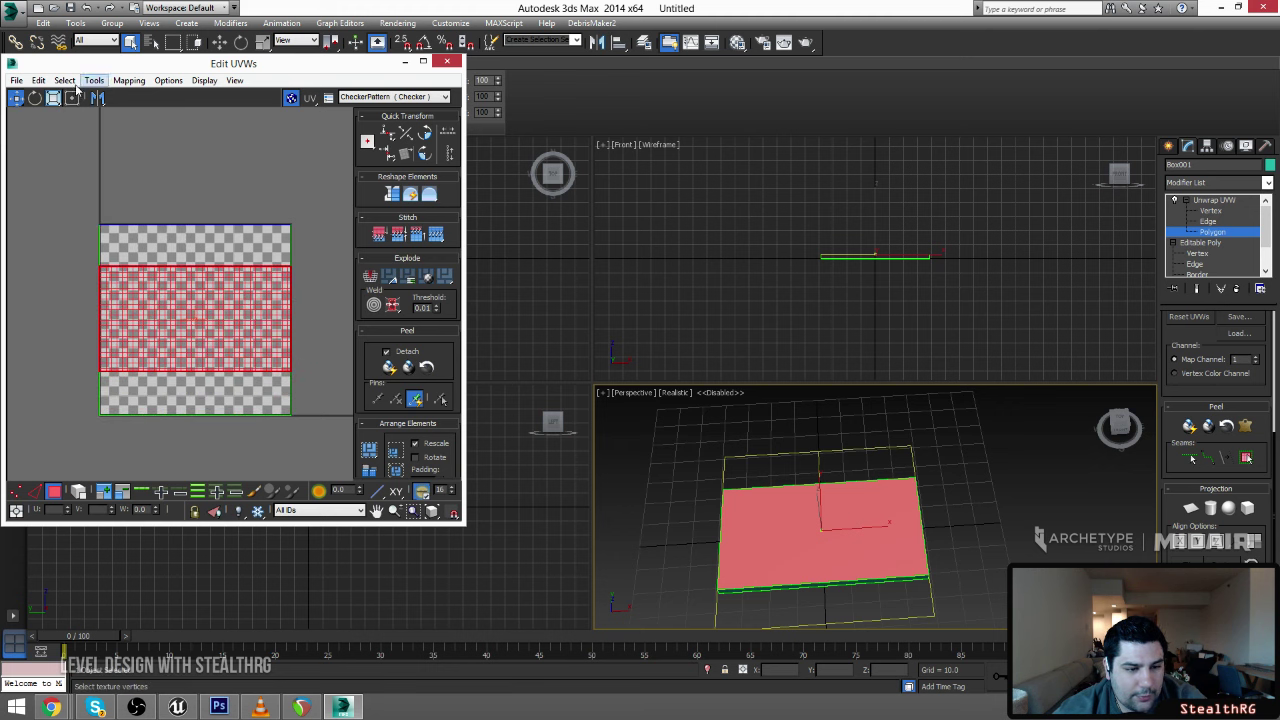
Close the UV editor and start exporting the box as an Autodesk FBX file, with the Desktop as the destination
click(446, 61)
click(14, 10)
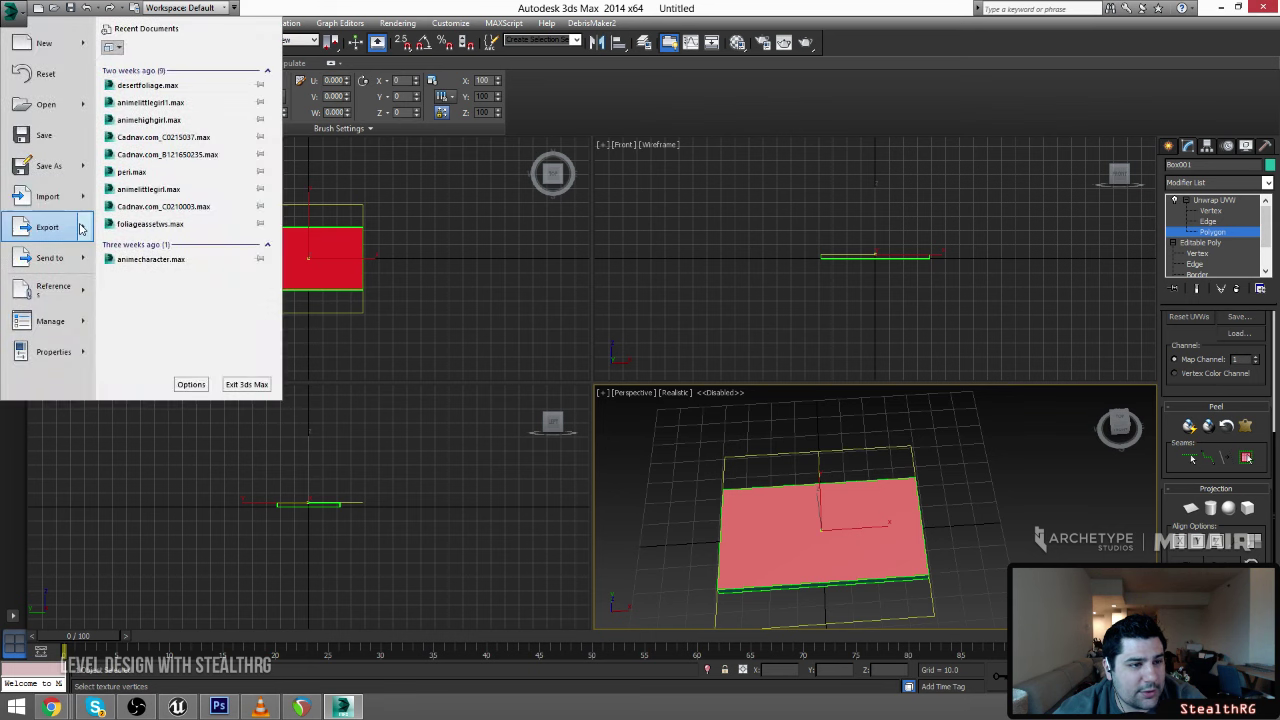
mouse_move(80, 232)
click(172, 101)
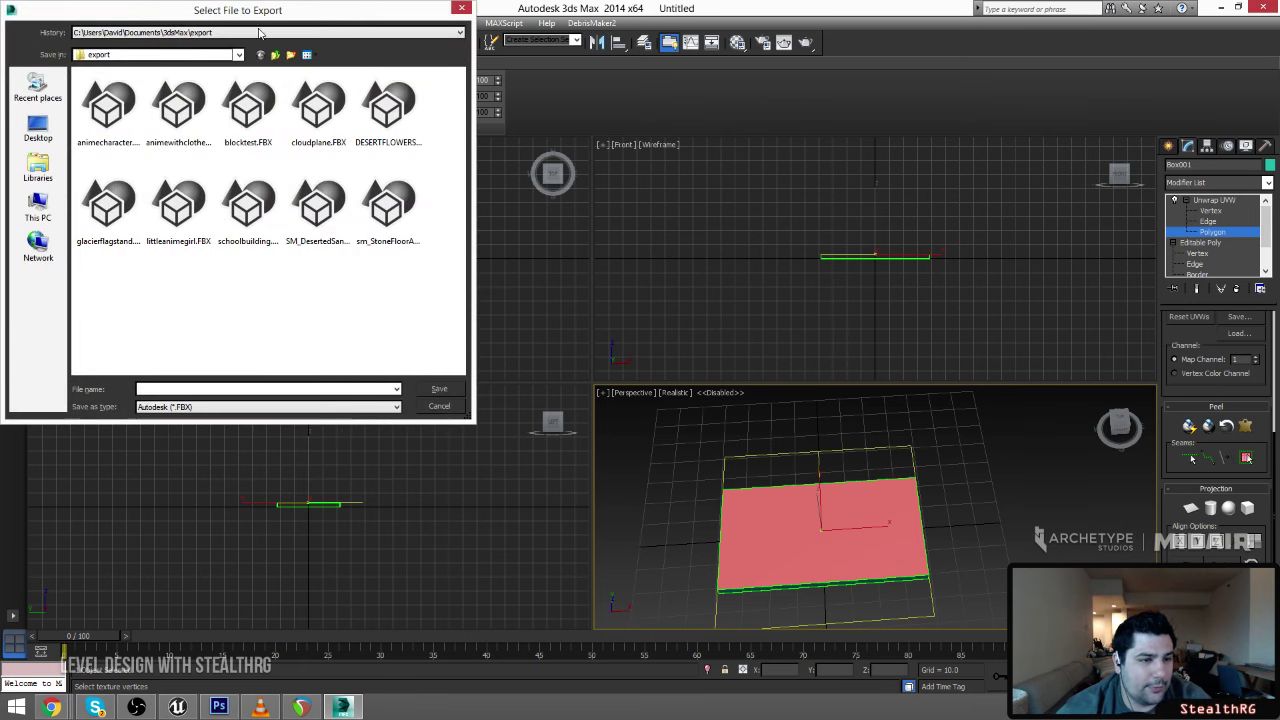
click(278, 55)
click(278, 55)
click(278, 55)
click(278, 55)
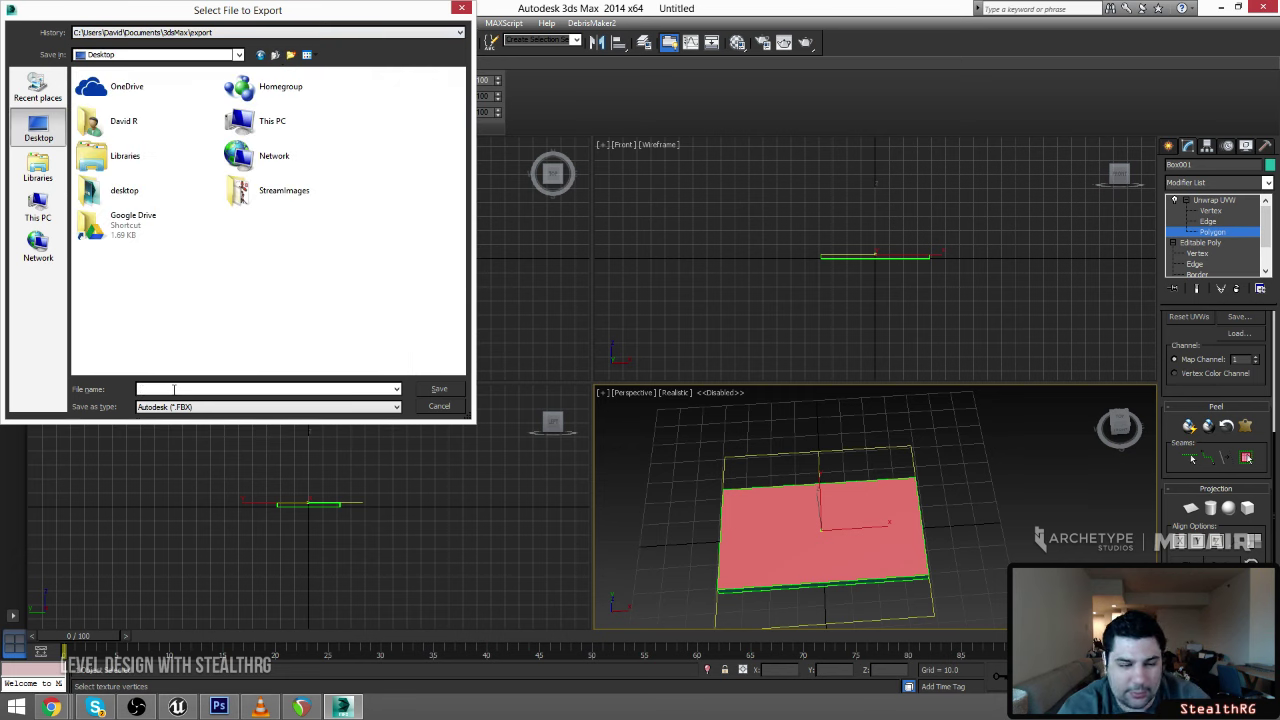
Name the export file SM_BobsSnackShackSign and export the FBX with the current geometry options
text(bobs)
key(BackSpace)
key(BackSpace)
key(BackSpace)
key(BackSpace)
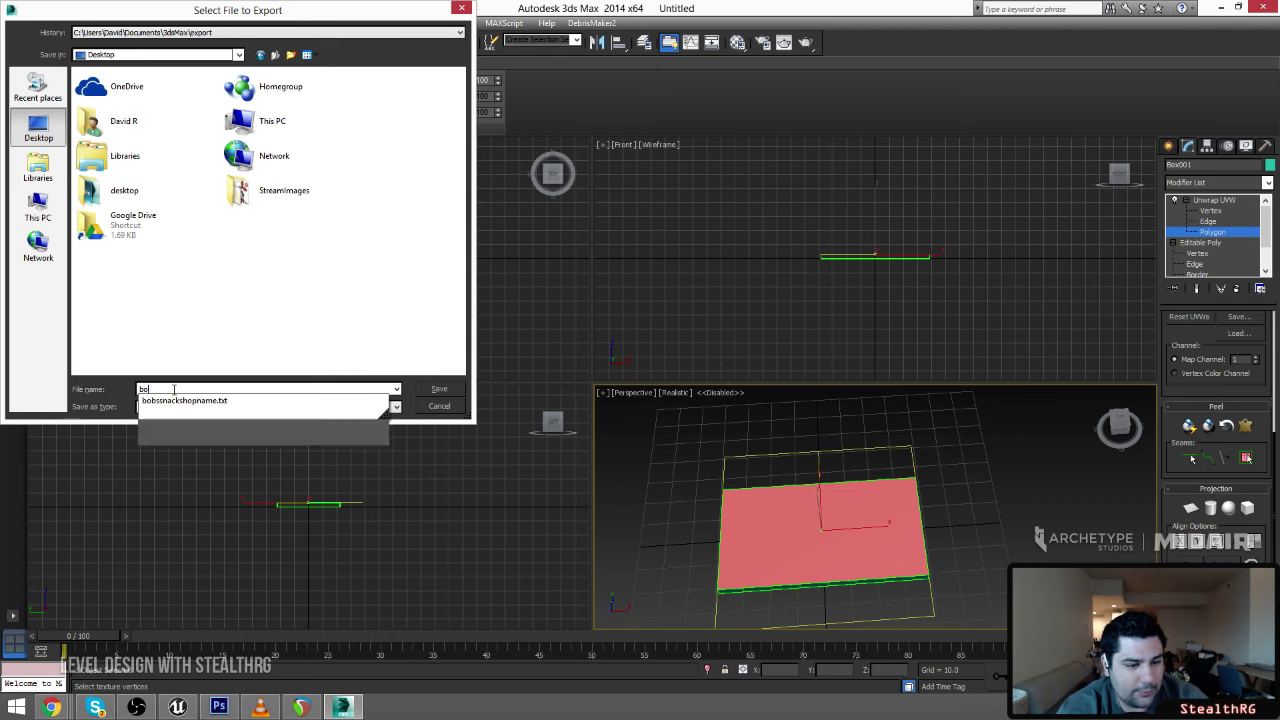
text(SM_)
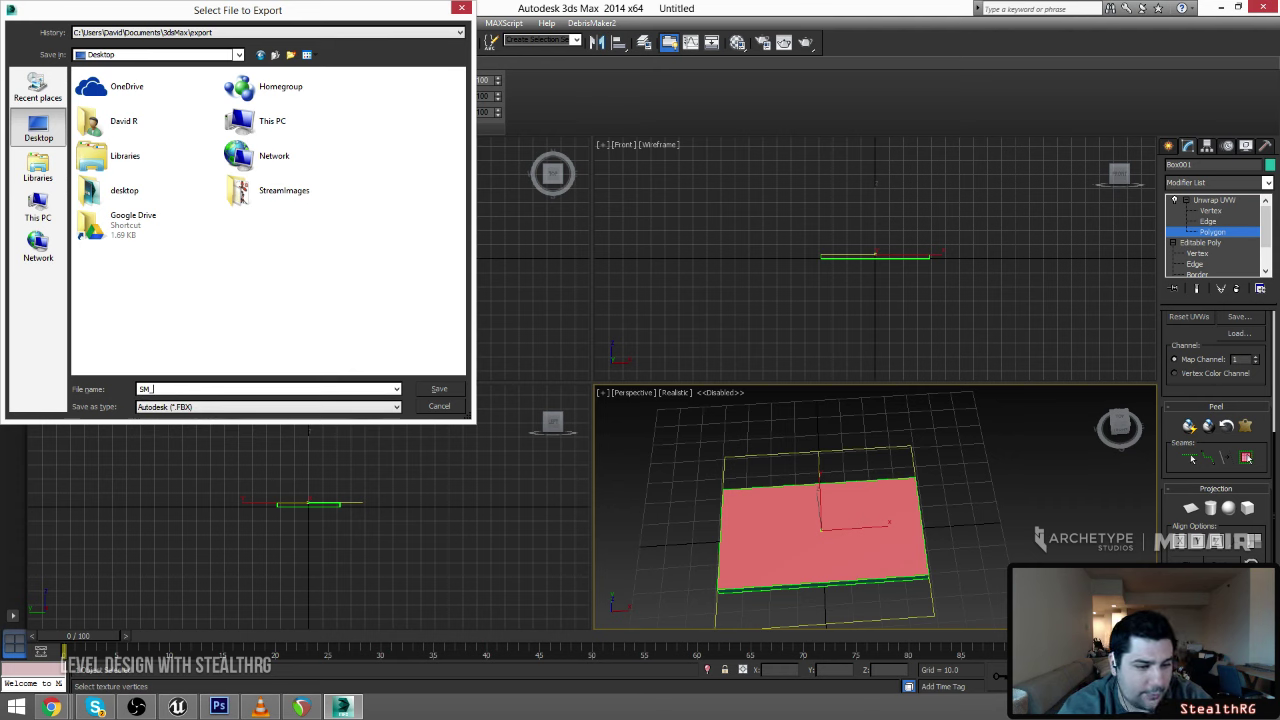
text(Bobs)
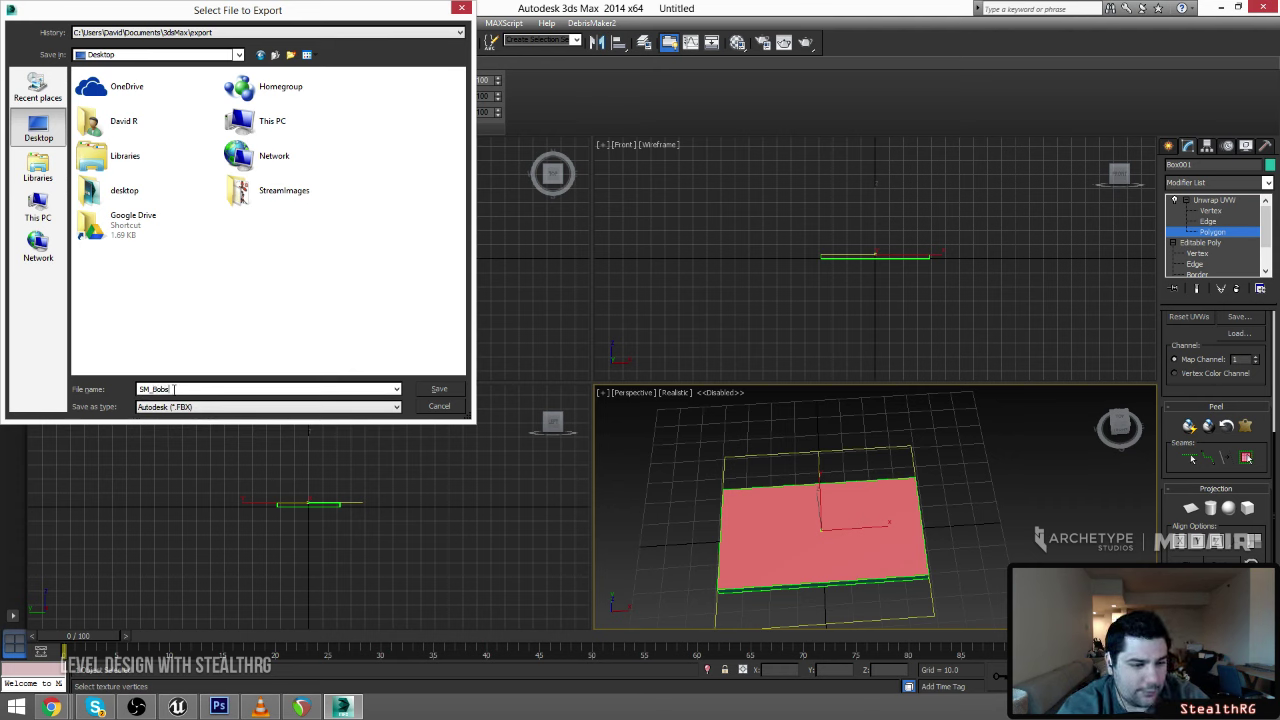
text(SnackShack)
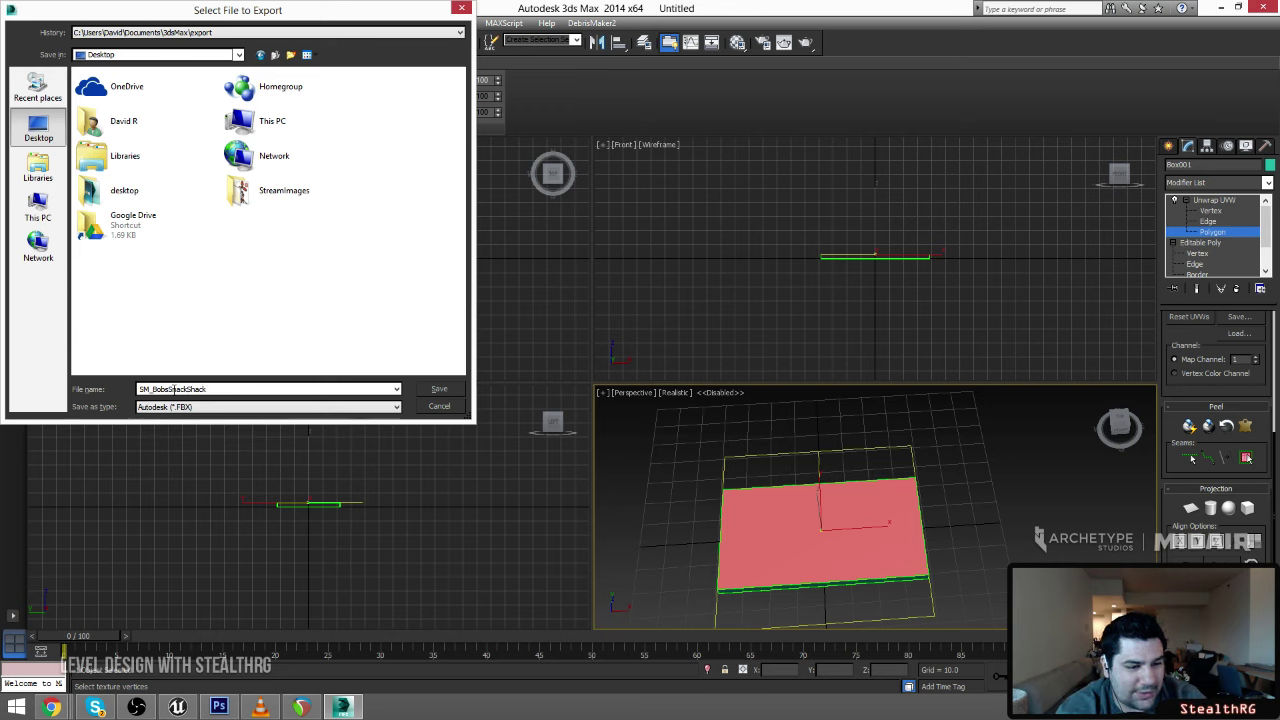
text(P)
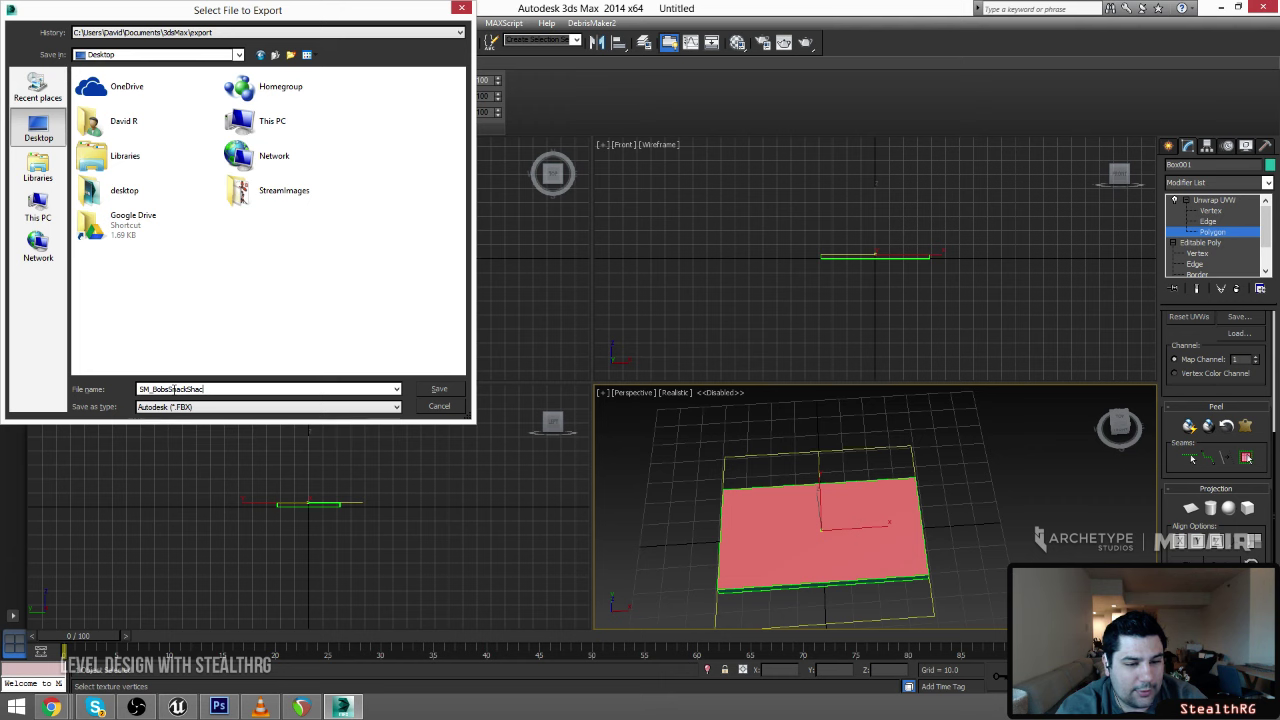
text(kSign)
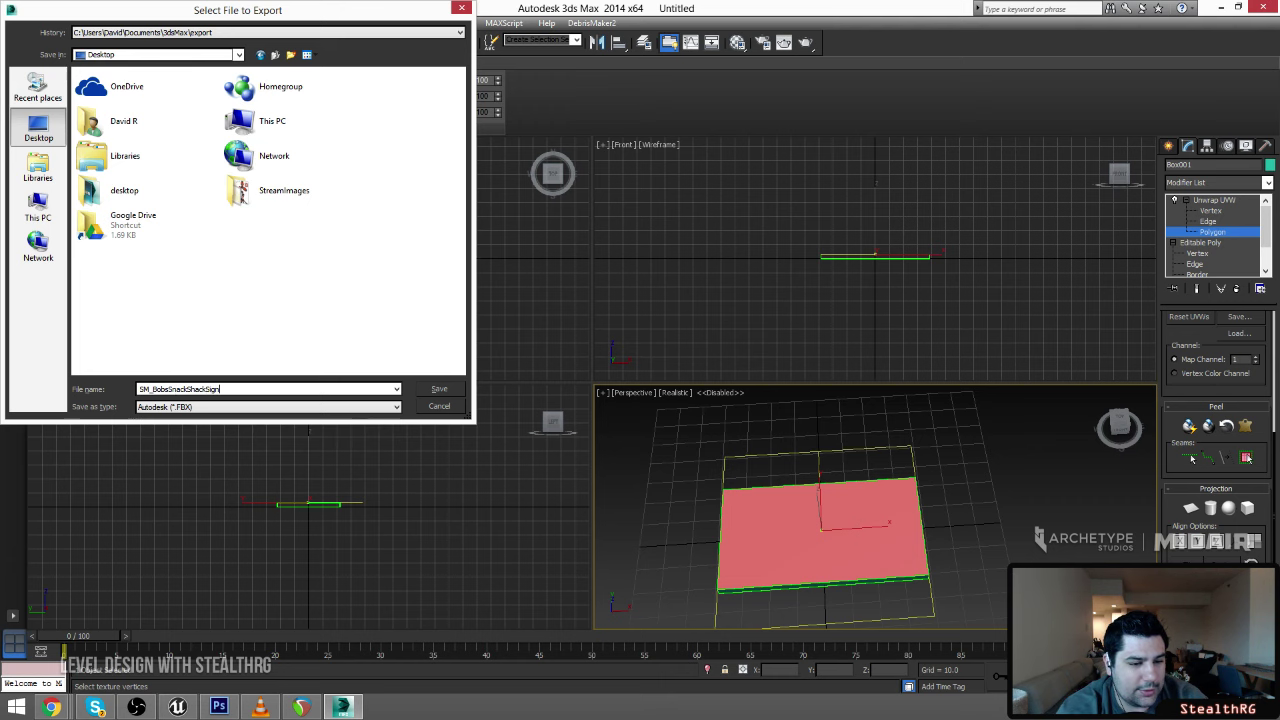
key(Return)
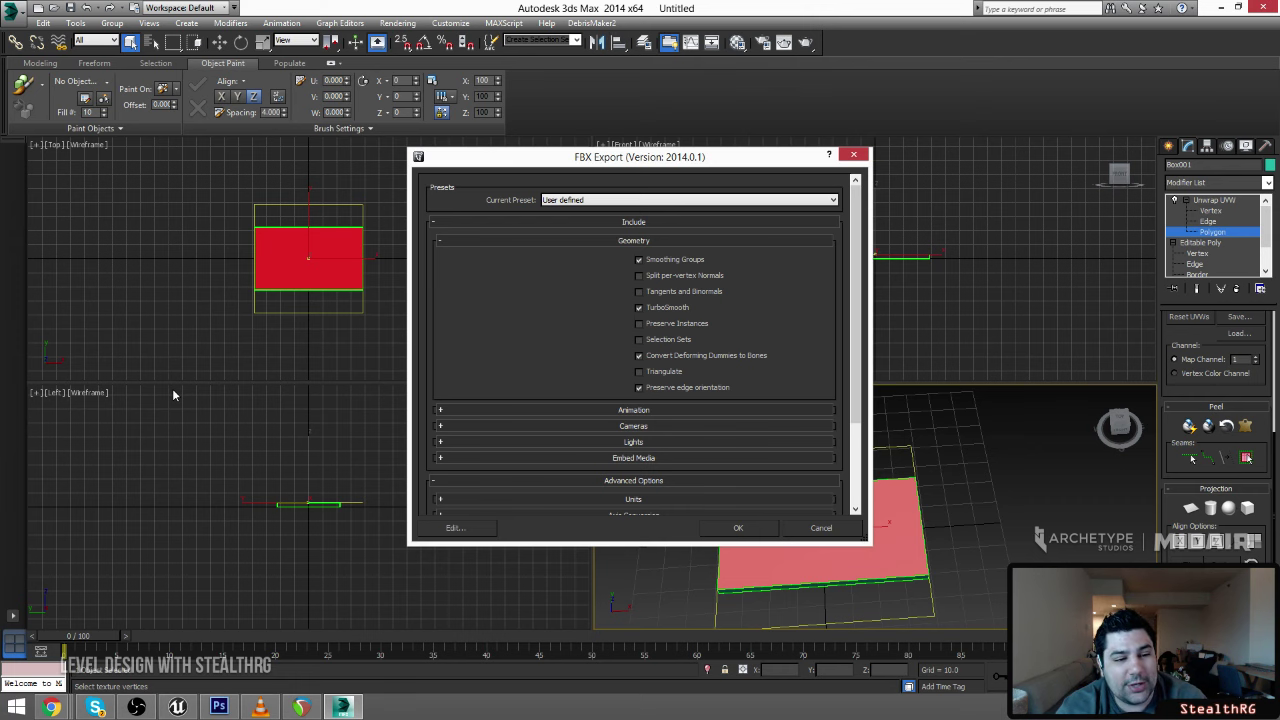
drag(630, 167, 649, 129)
click(772, 490)
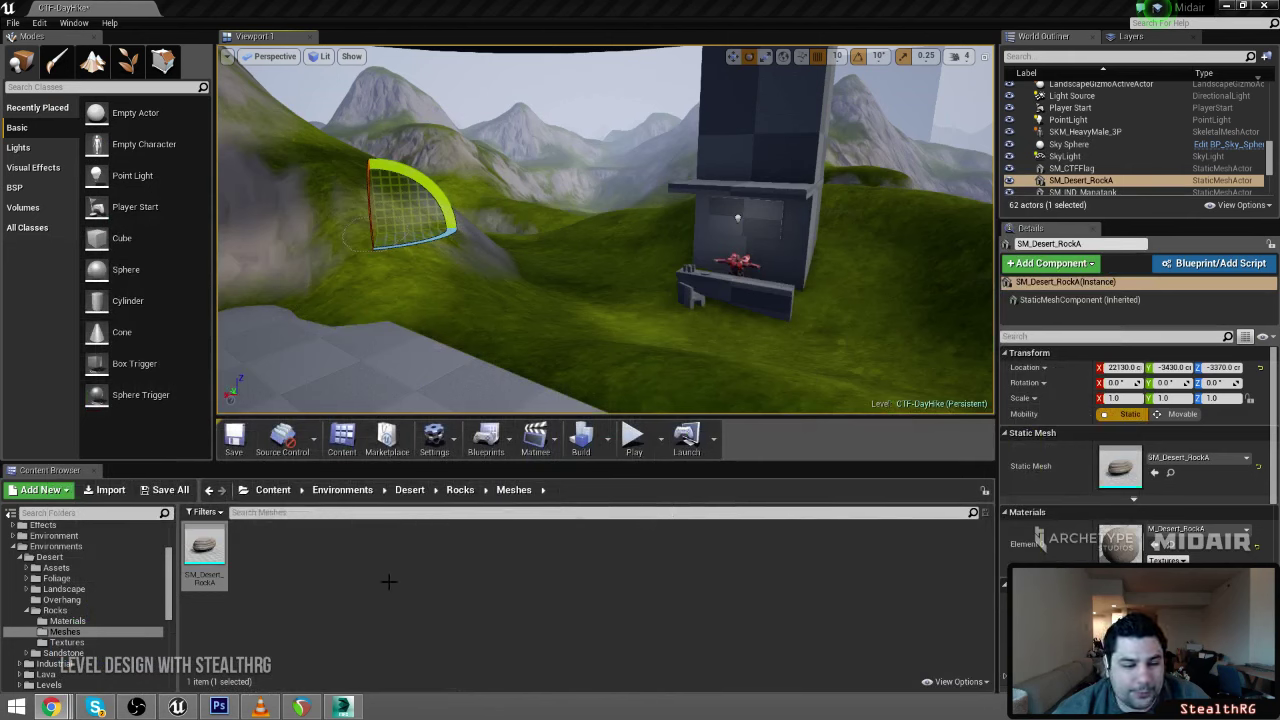
Switch to the Unreal Editor and open the Environments > Unsorted folder in the Content Browser
click(335, 571)
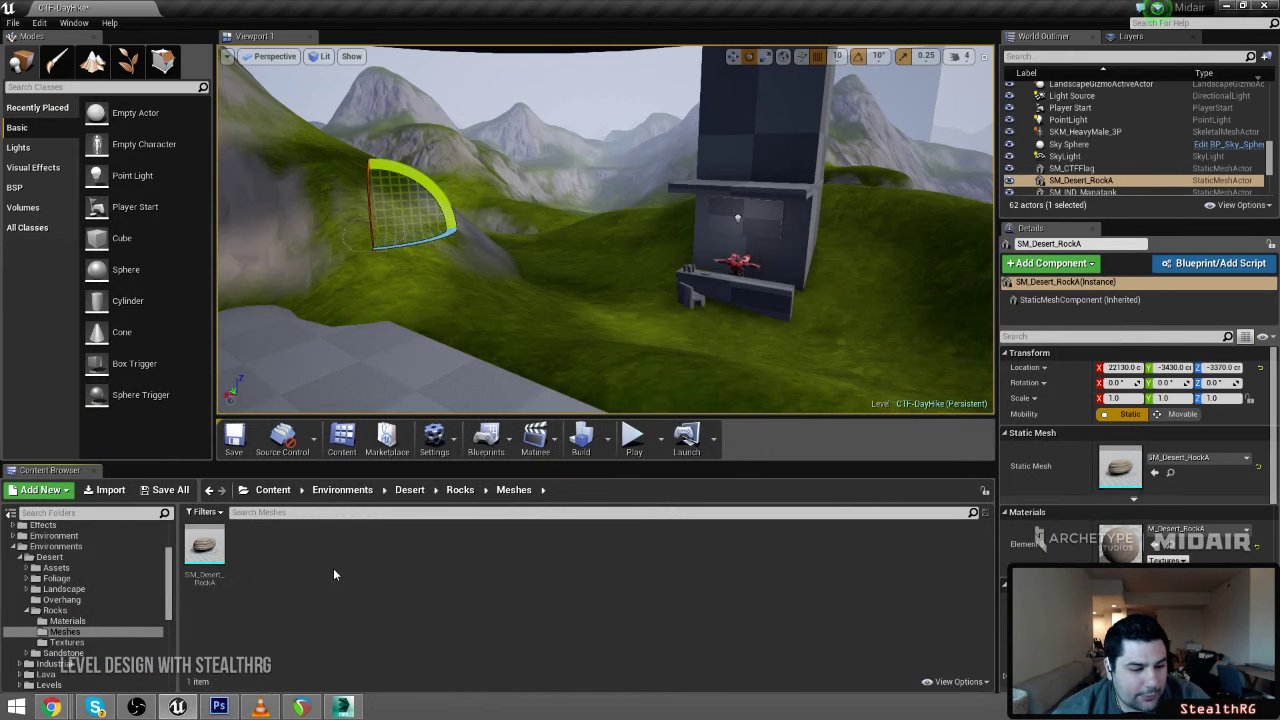
scroll(76, 647, up, 3)
click(14, 611)
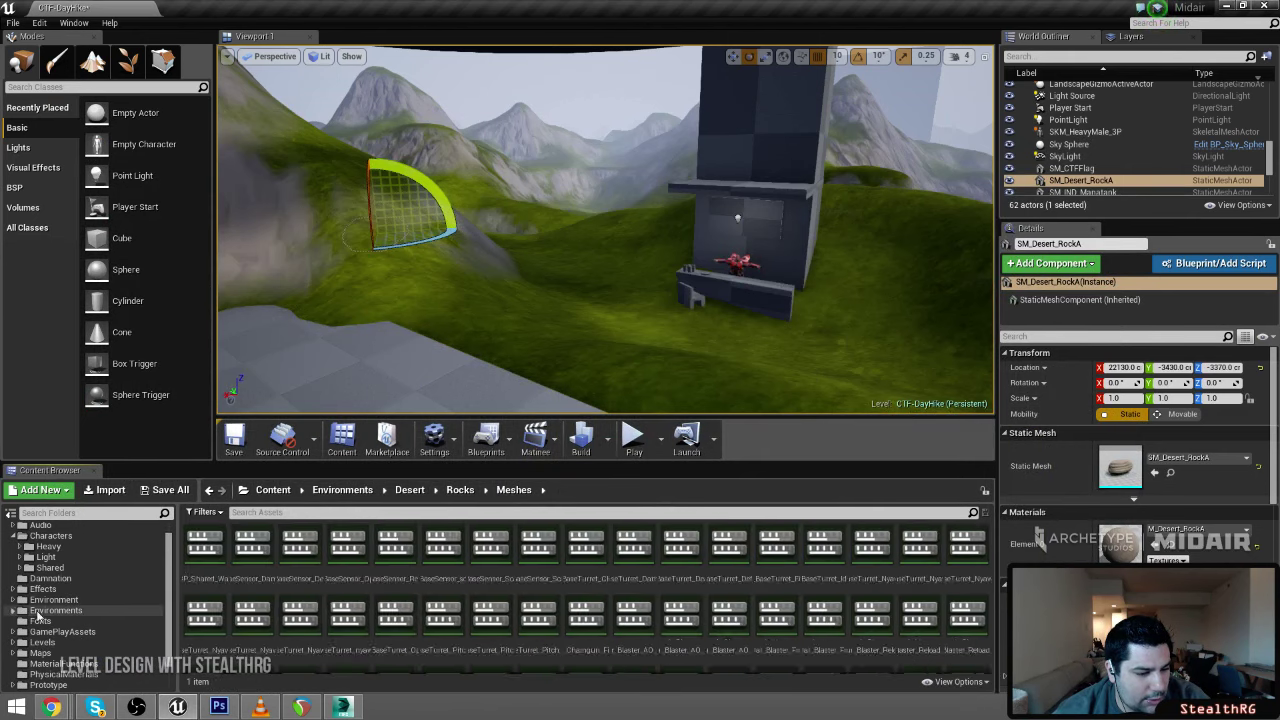
scroll(38, 613, up, 1)
scroll(60, 600, down, 2)
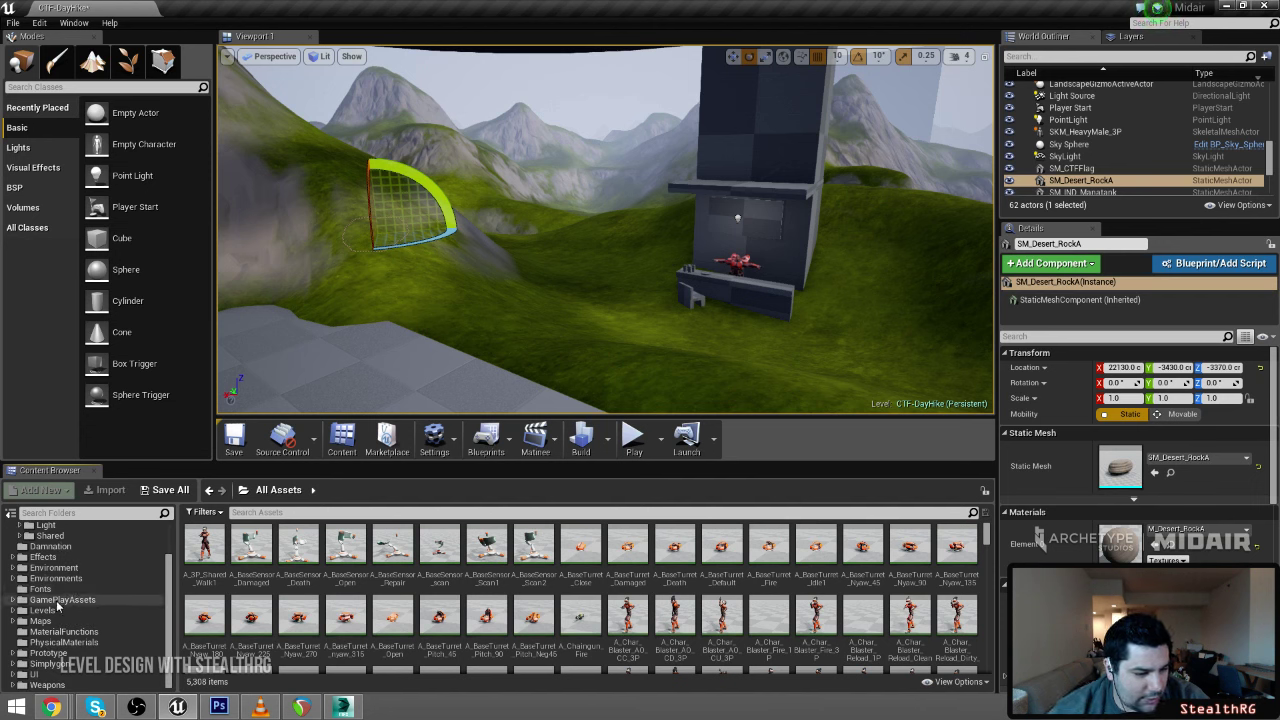
click(60, 610)
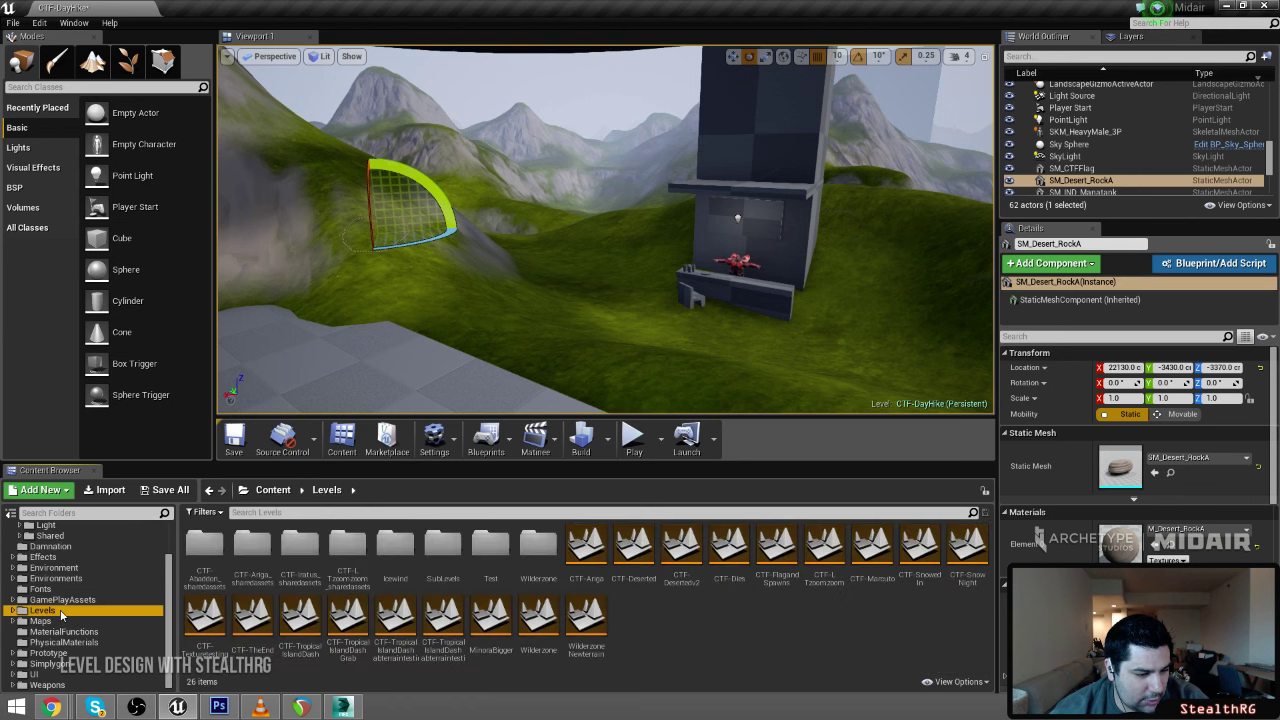
scroll(66, 620, up, 1)
scroll(67, 620, down, 1)
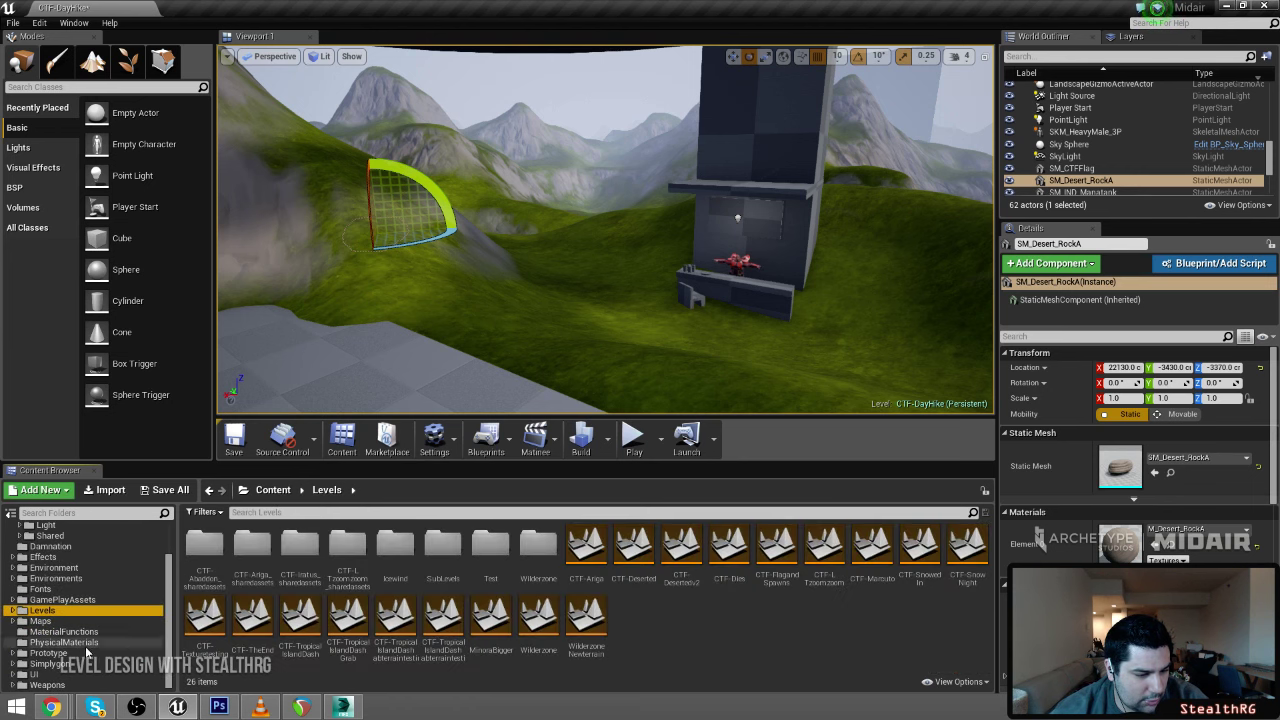
click(66, 632)
click(57, 612)
click(60, 621)
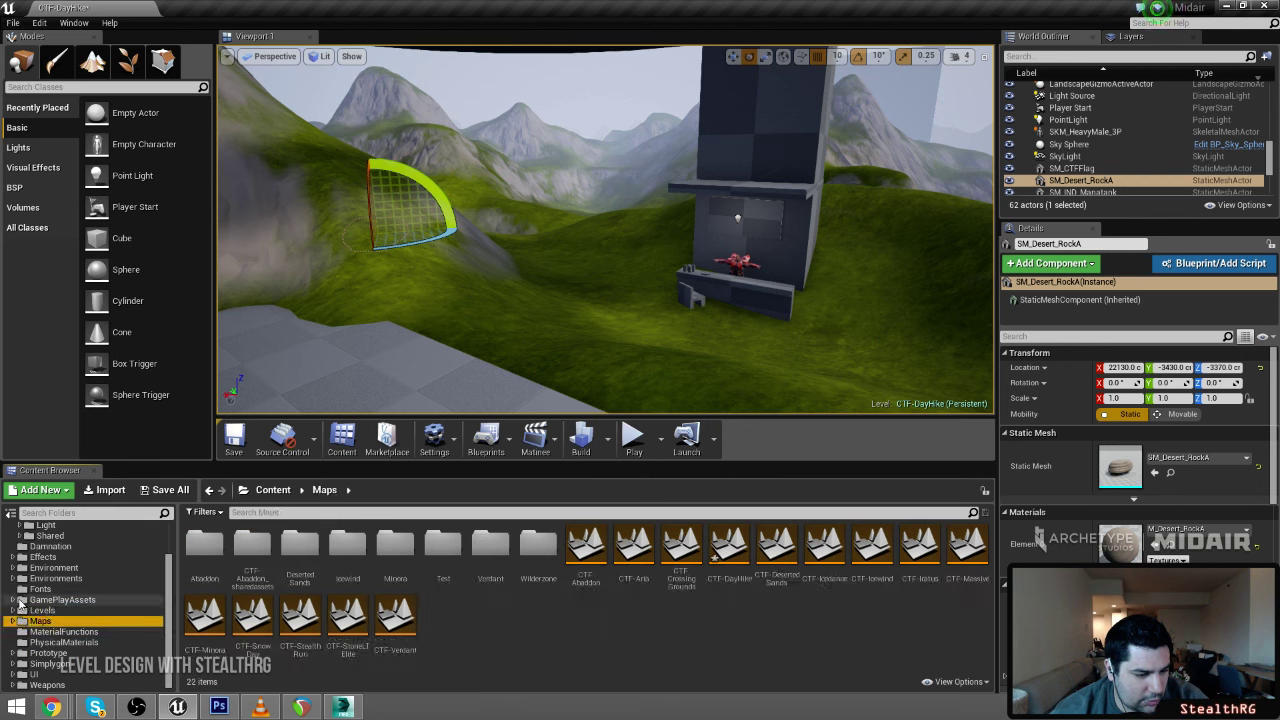
click(55, 599)
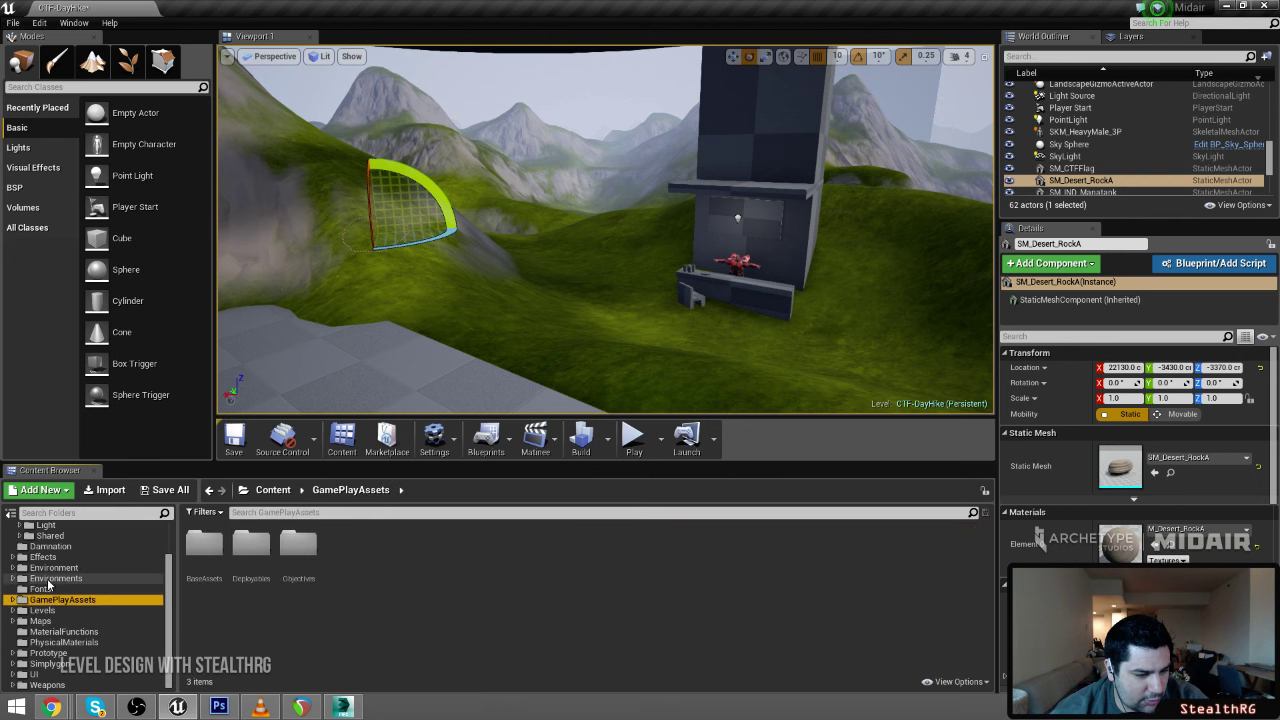
click(57, 579)
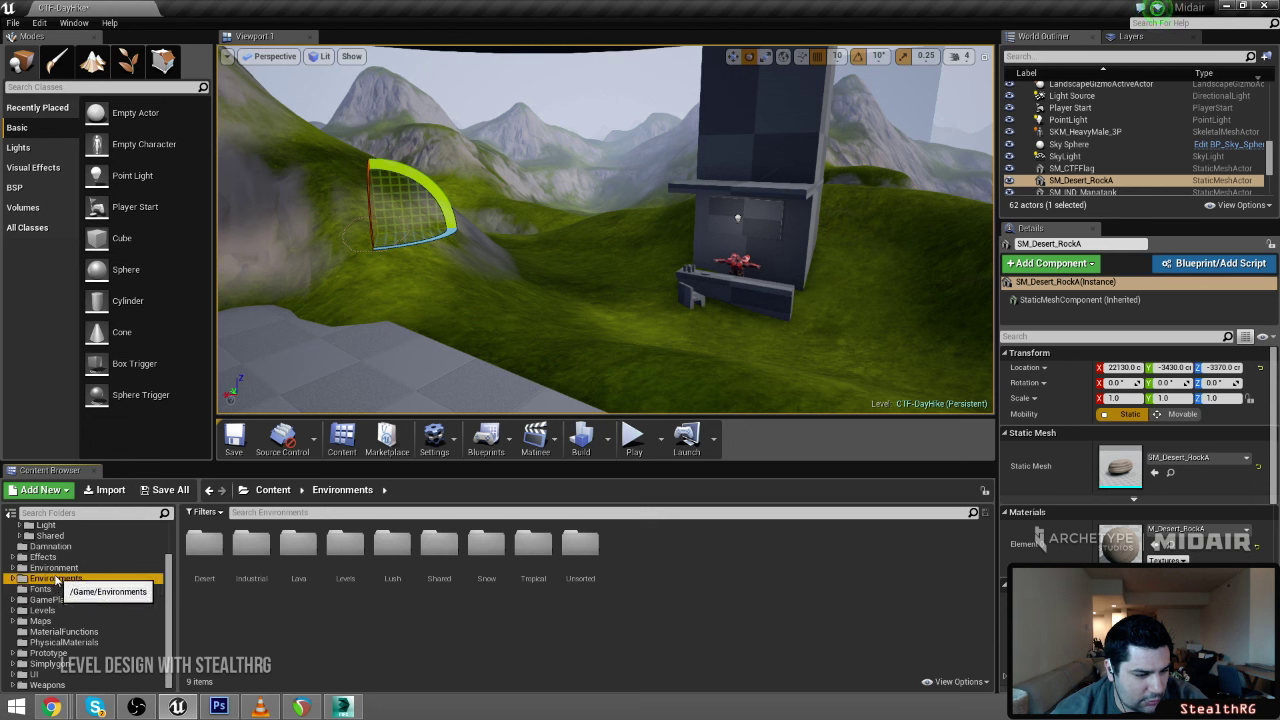
double_click(593, 563)
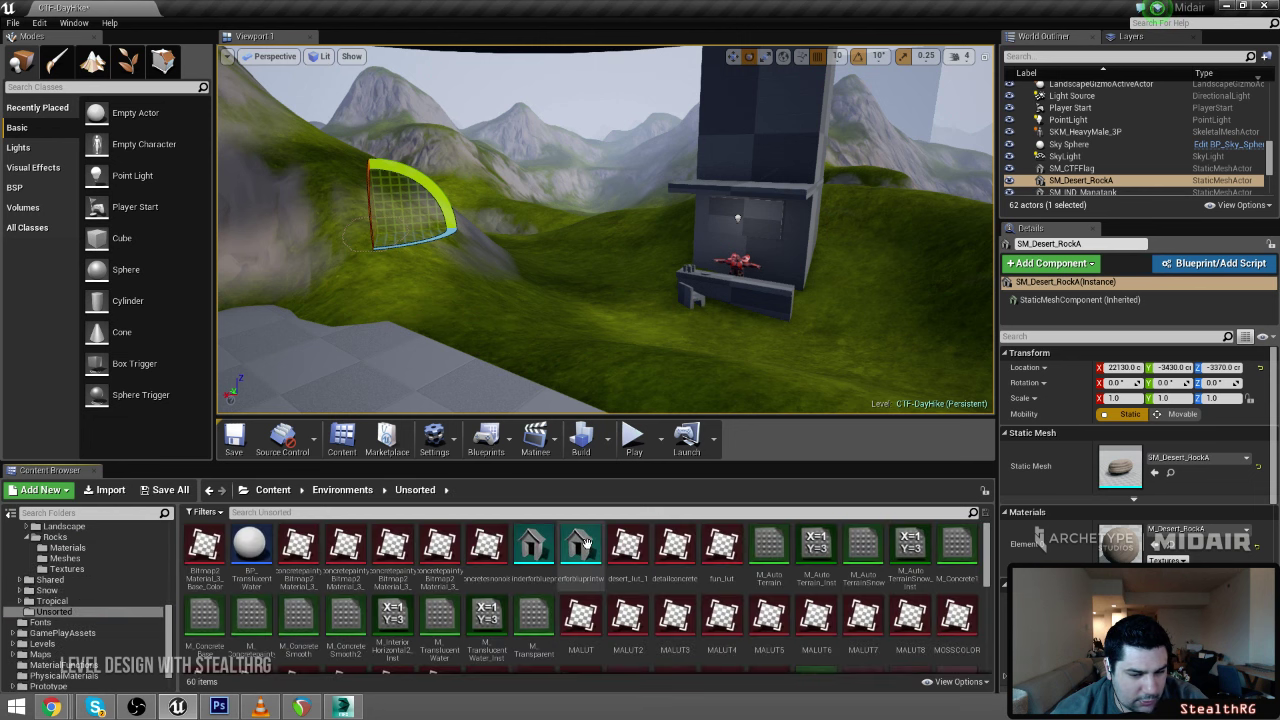
Import SM_BobsSnackShackSign.FBX from the Desktop into the Unsorted folder with auto-generated collision, materials and textures enabled
drag(988, 565, 988, 650)
right_click(762, 671)
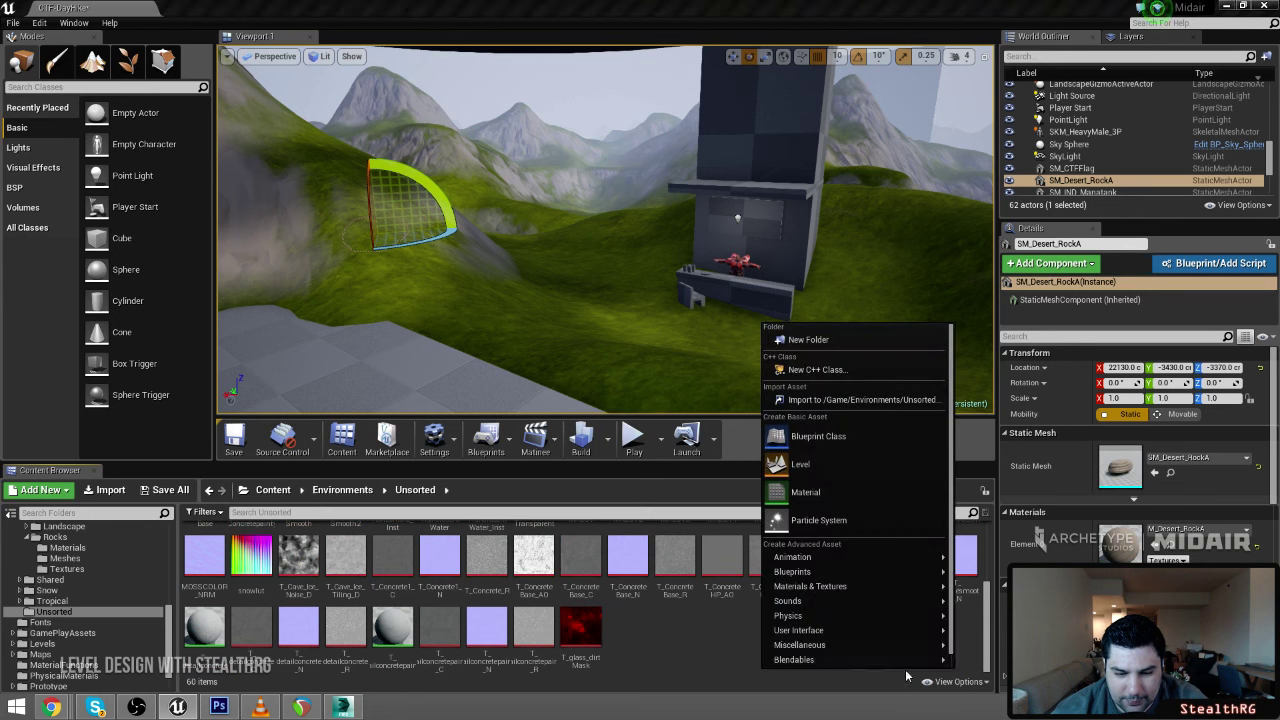
click(849, 404)
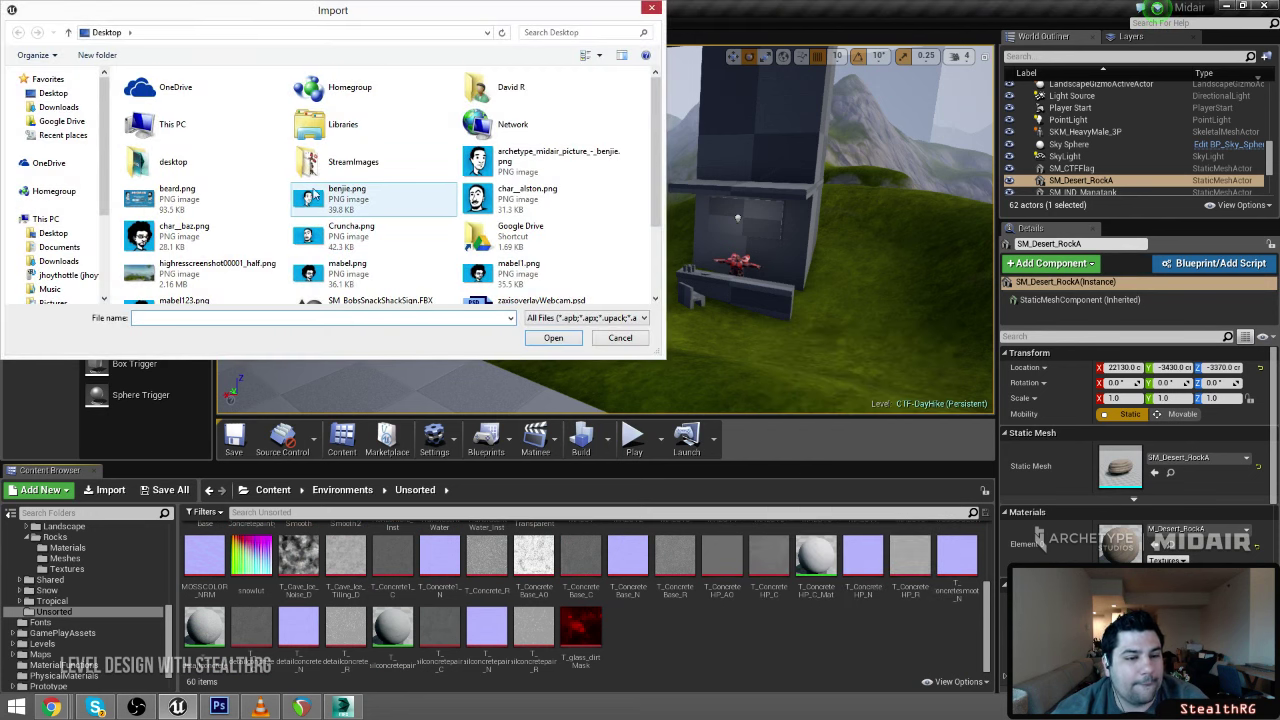
click(51, 236)
scroll(518, 232, down, 2)
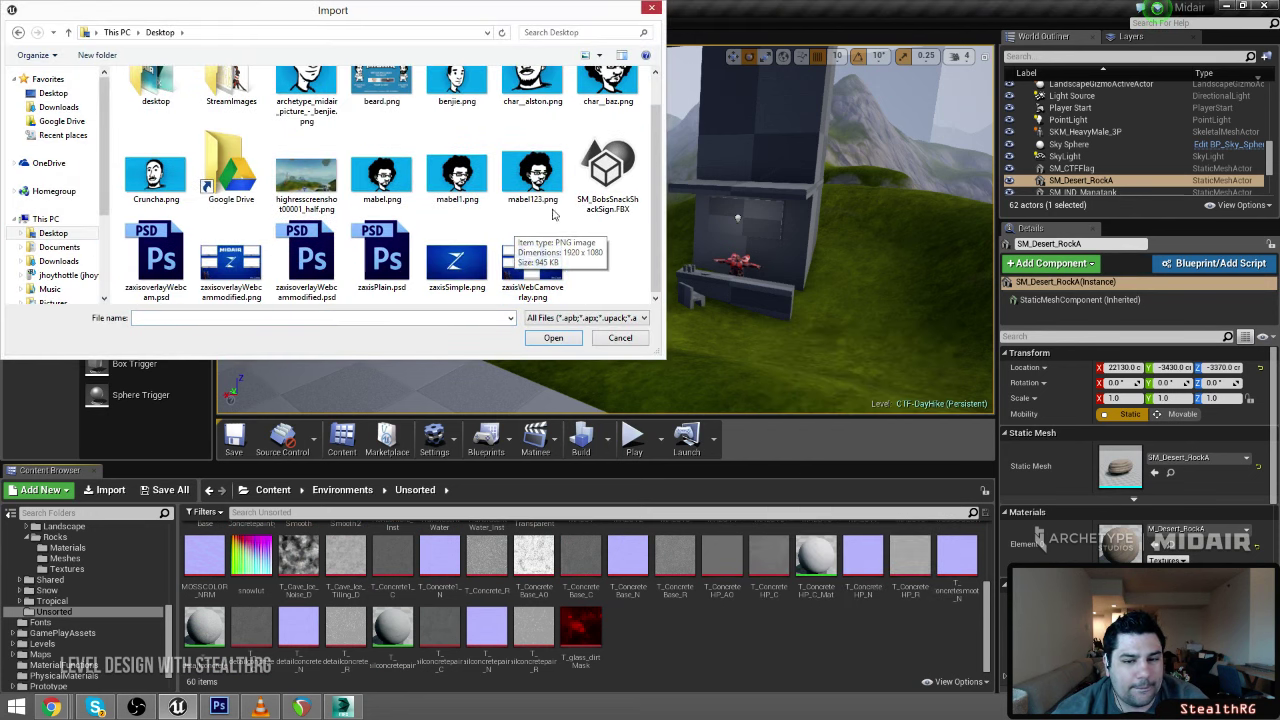
double_click(612, 172)
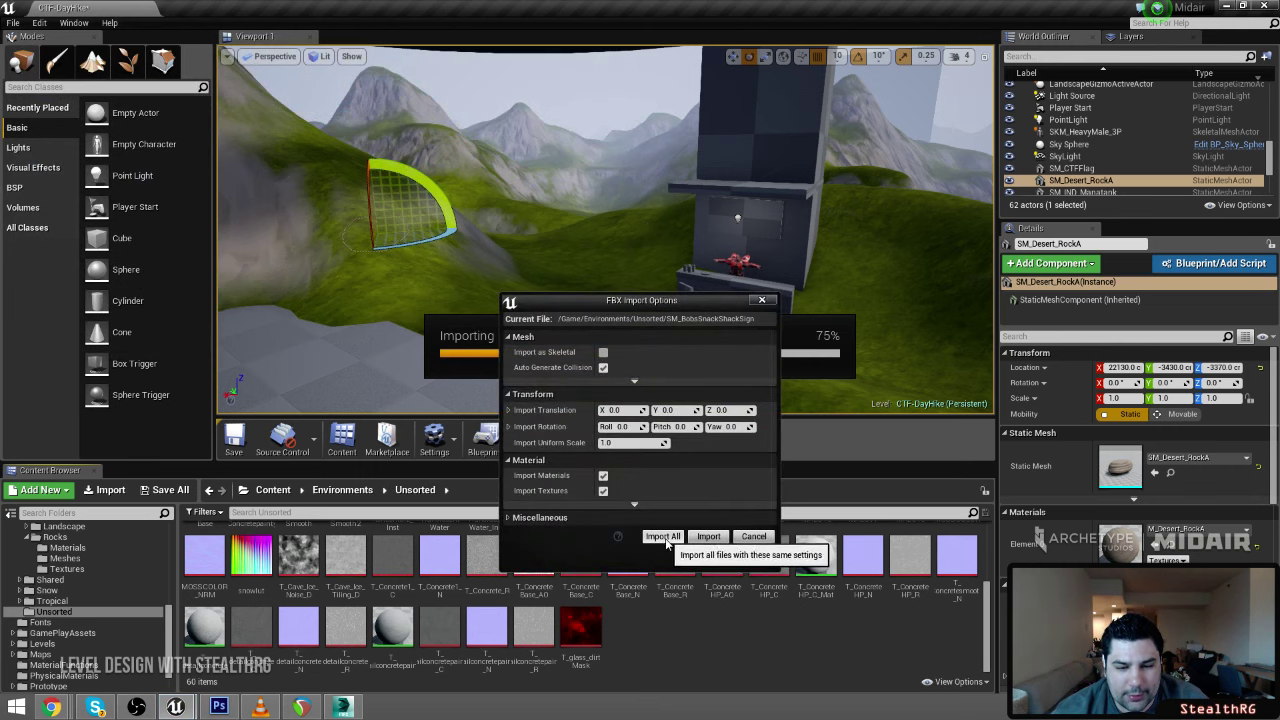
click(662, 536)
click(752, 662)
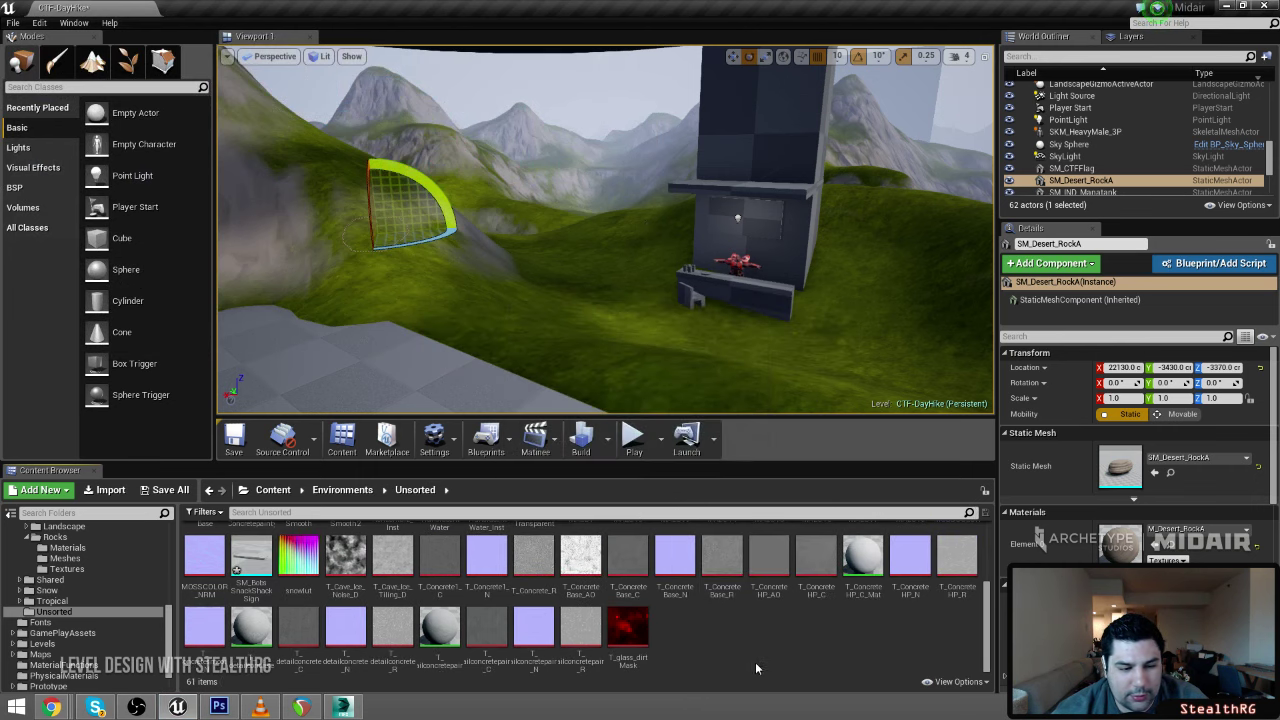
Place the SM_BobsSnackShackSign mesh on the grass near the base and scale it uniformly to 4.0
drag(251, 565, 650, 366)
right_drag(650, 366, 610, 405)
key(r)
drag(639, 314, 675, 351)
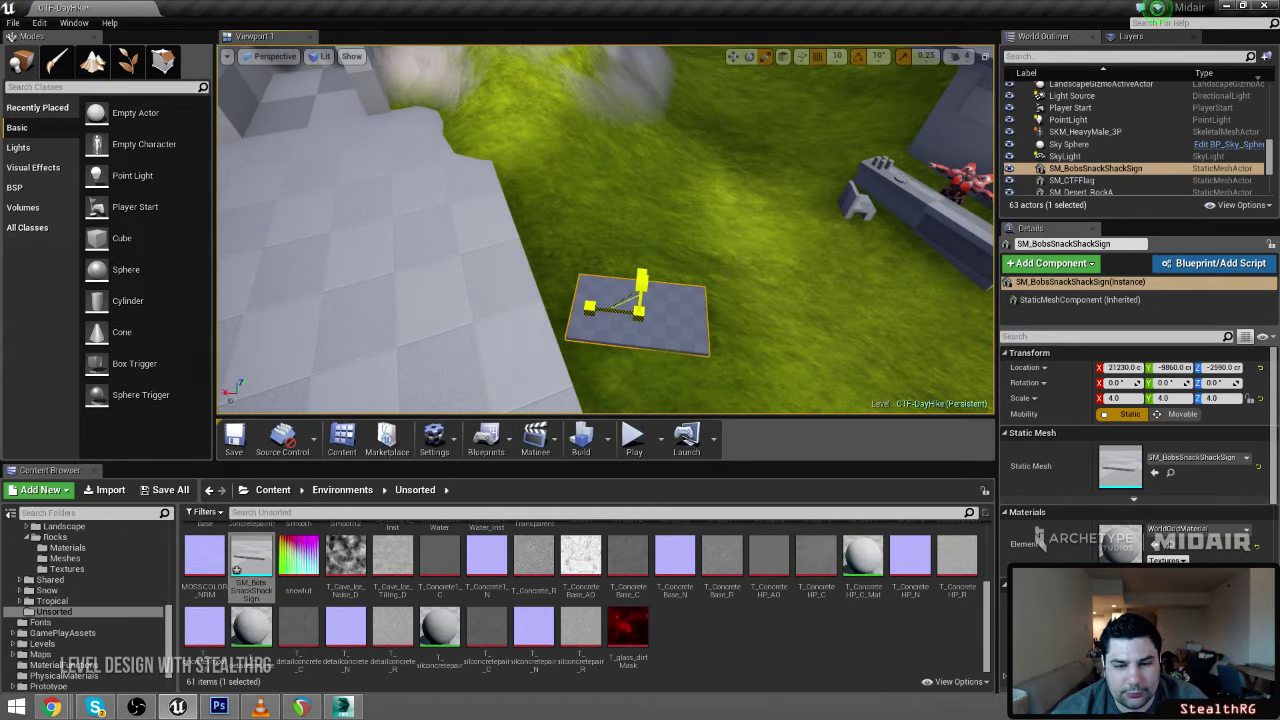
Rotate the snack shack sign about 90° around its Z axis
right_drag(675, 351, 492, 326)
key(e)
drag(420, 317, 452, 317)
key(space)
key(space)
key(space)
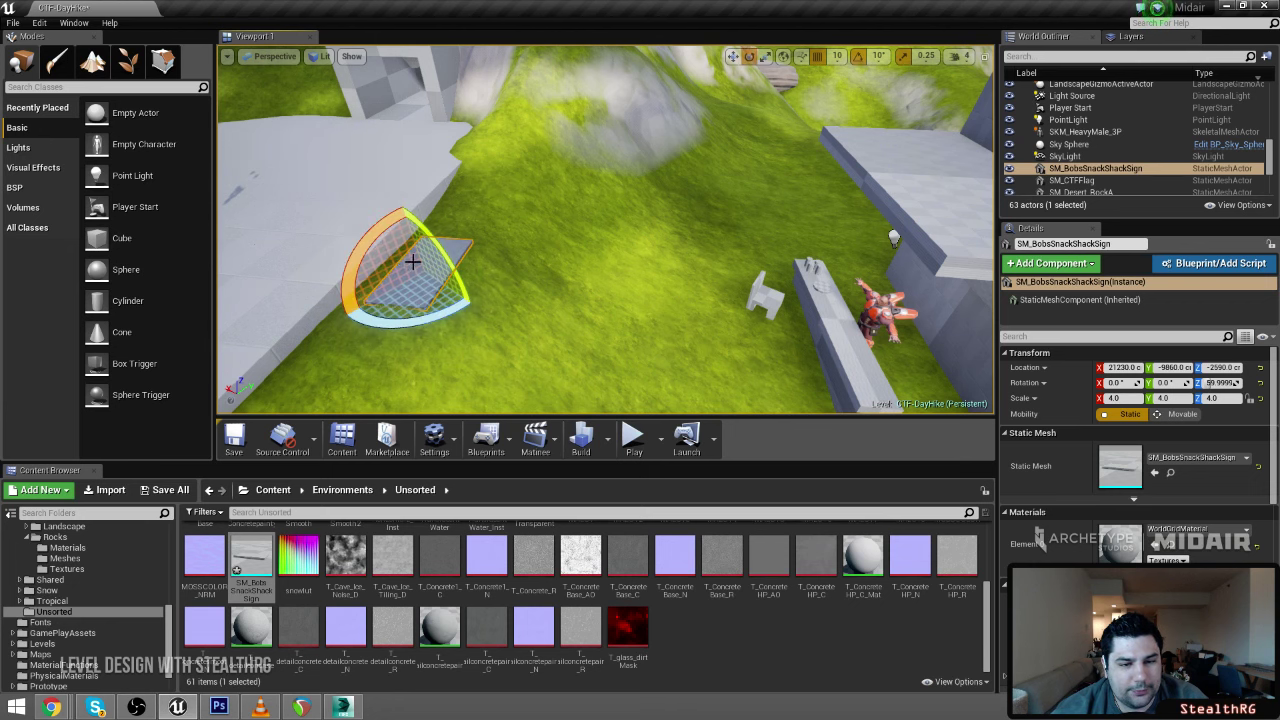
Move the sign across the grass to in front of the counter, at about X 20800, Y -9440
key(space)
key(space)
right_drag(412, 264, 730, 240)
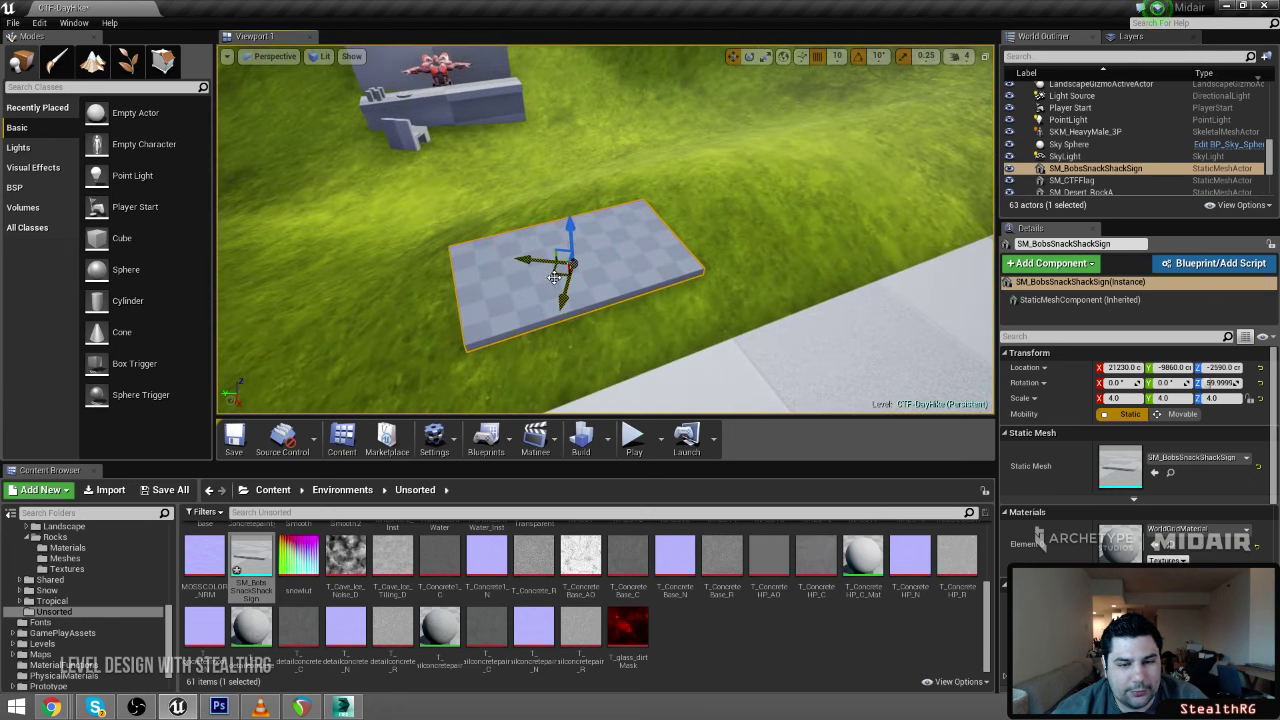
drag(543, 281, 416, 152)
right_drag(416, 152, 424, 118)
click(772, 640)
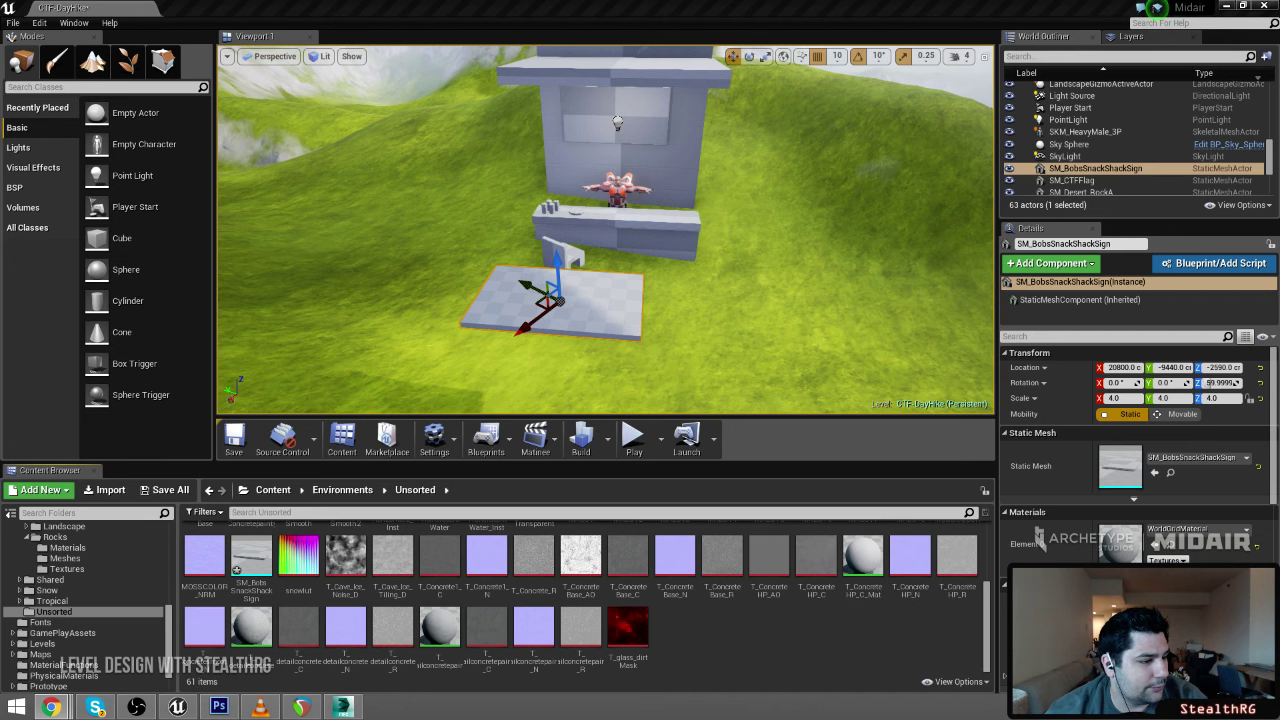
right_click(633, 297)
Import the T_BobsSign_C sign texture from the Desktop into the Unsorted folder
click(895, 648)
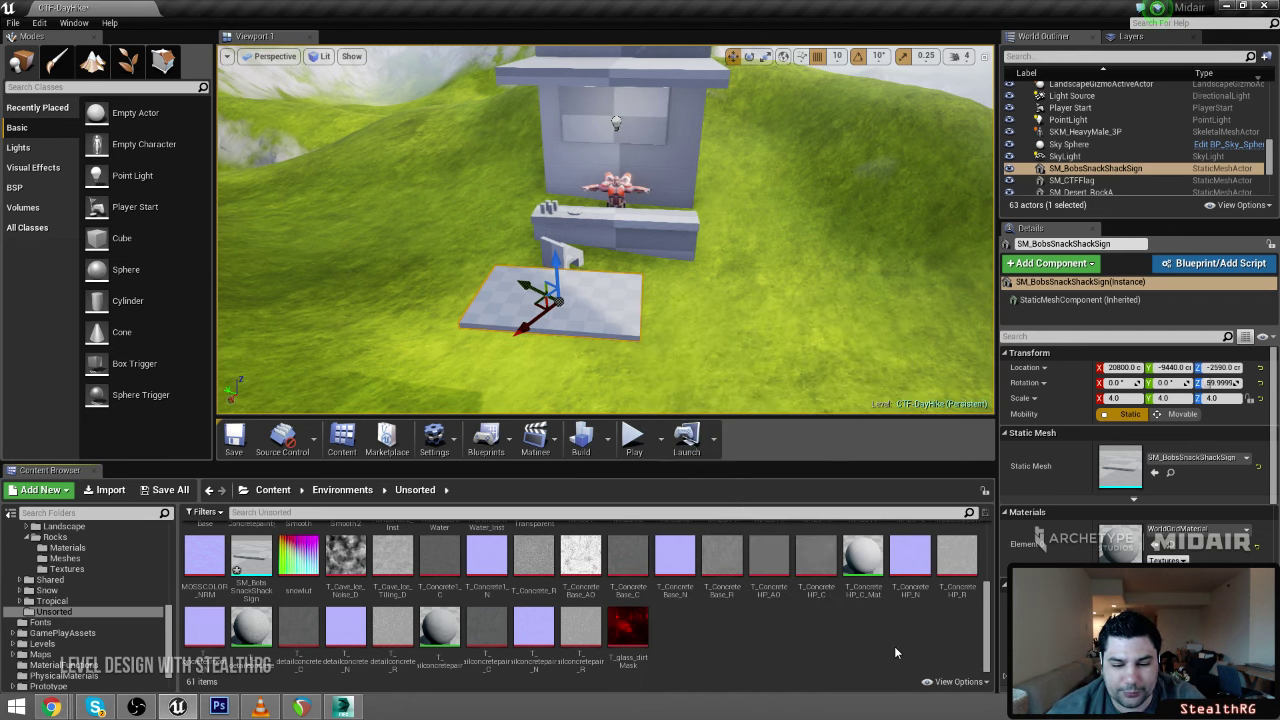
right_click(894, 653)
click(910, 366)
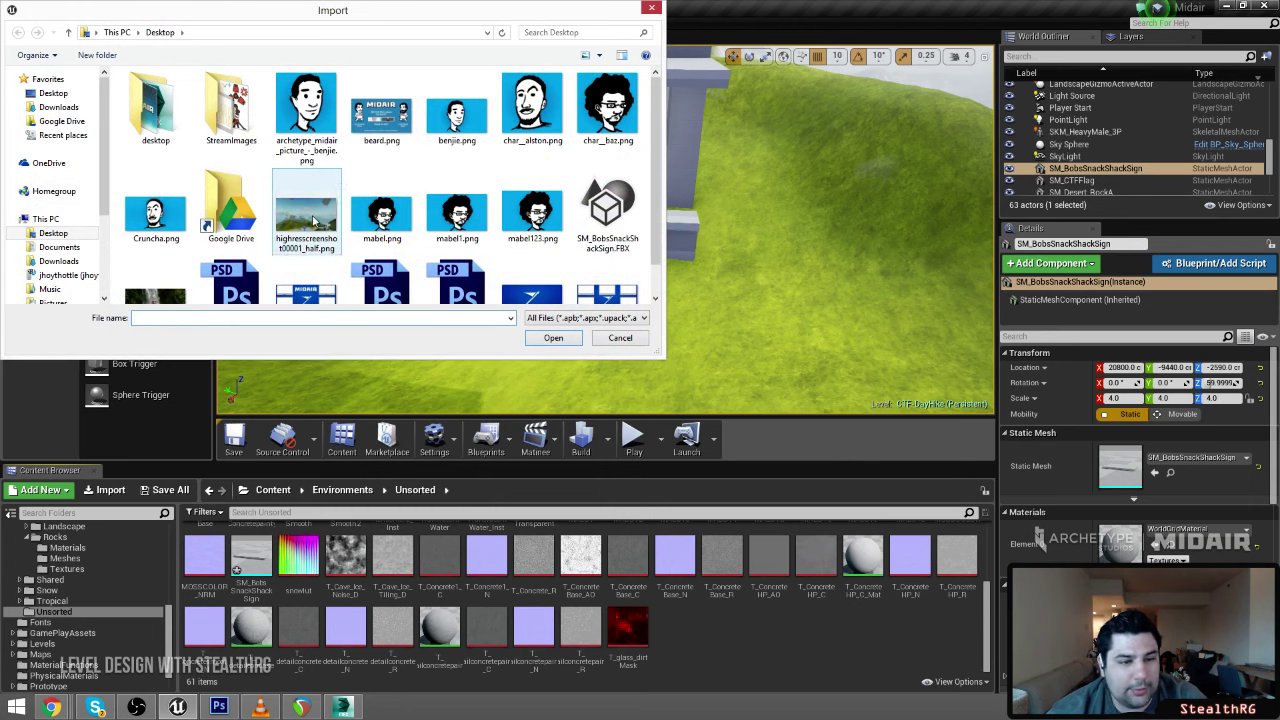
click(381, 226)
scroll(430, 245, down, 2)
double_click(162, 265)
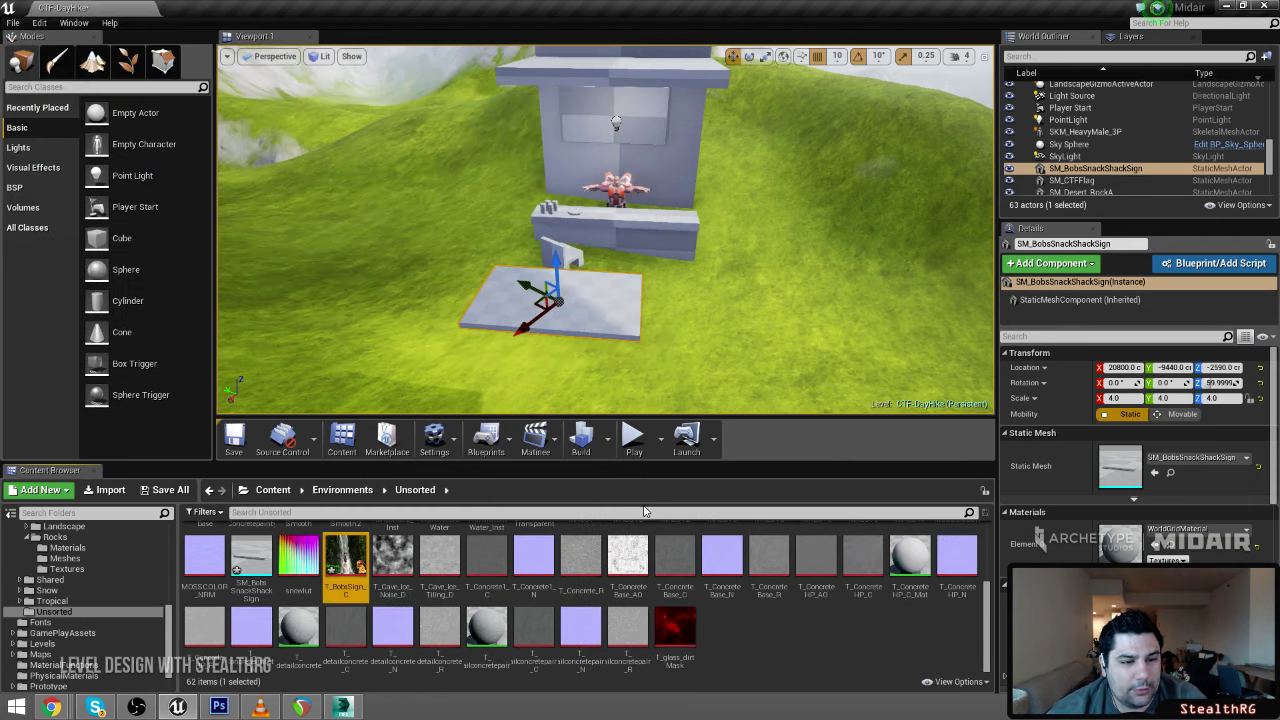
Create a material from the T_BobsSign_C texture and open it in the Material Editor
right_click(350, 568)
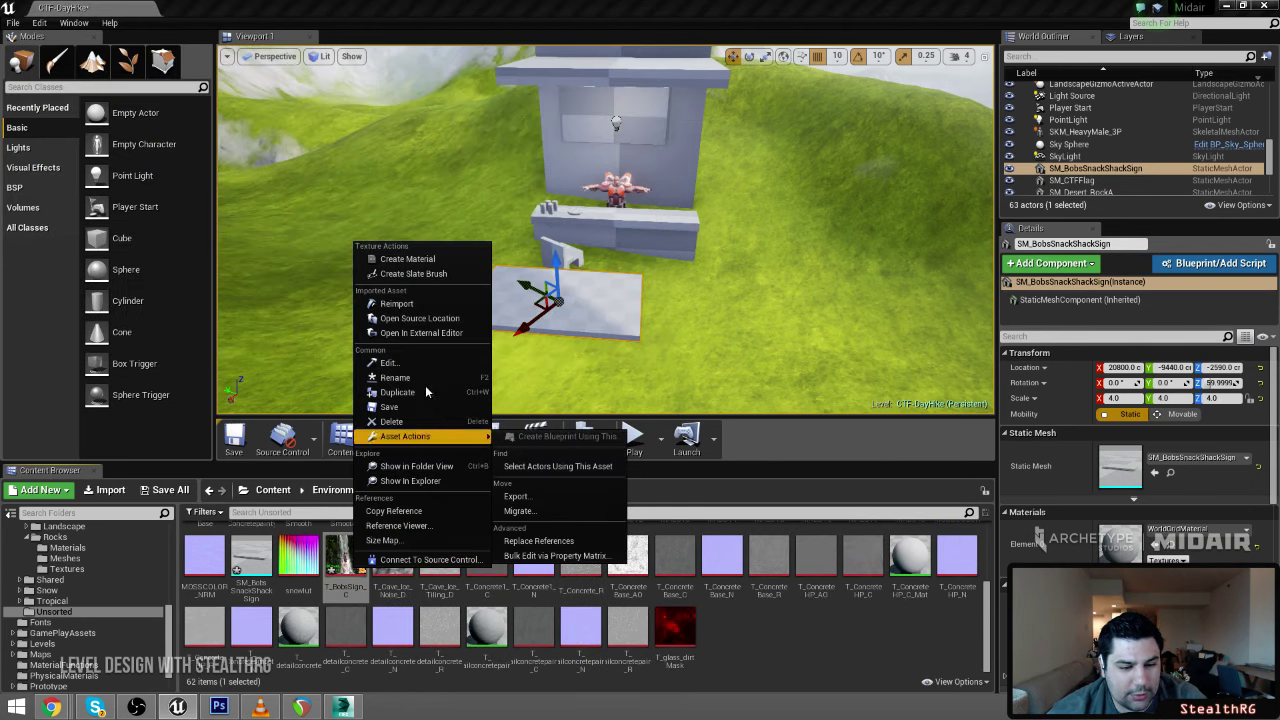
click(407, 259)
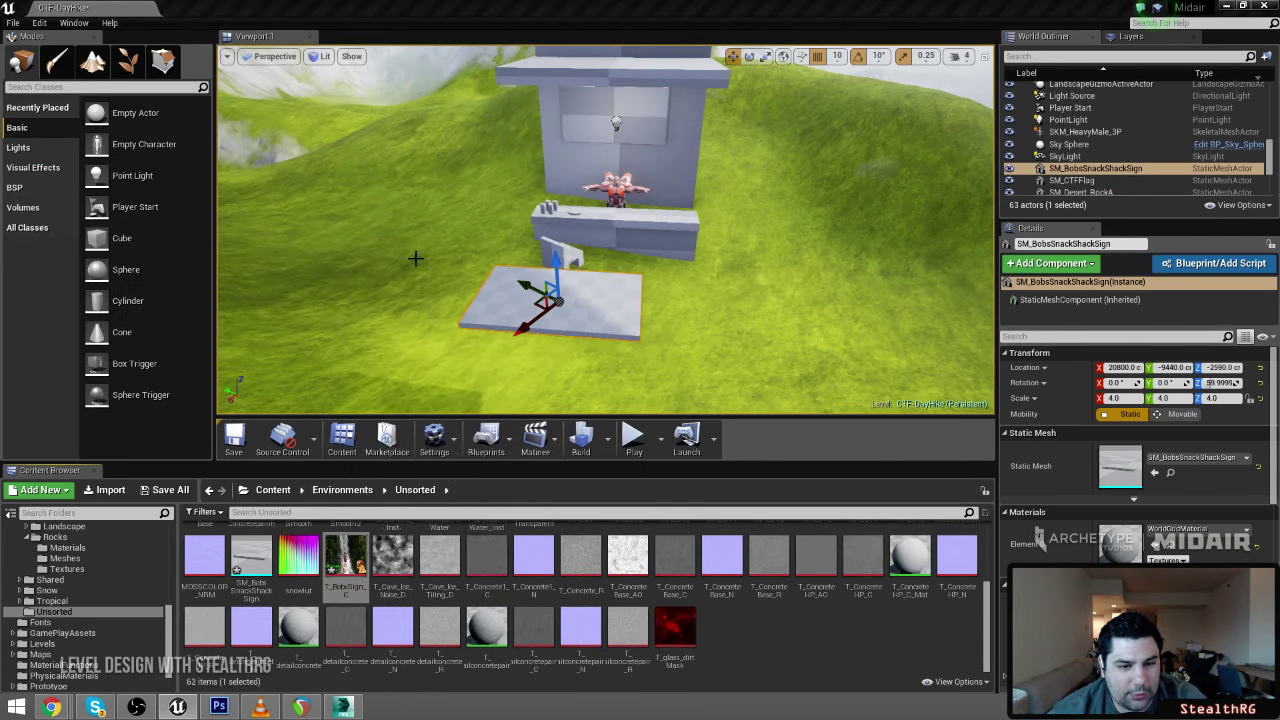
click(404, 556)
double_click(727, 636)
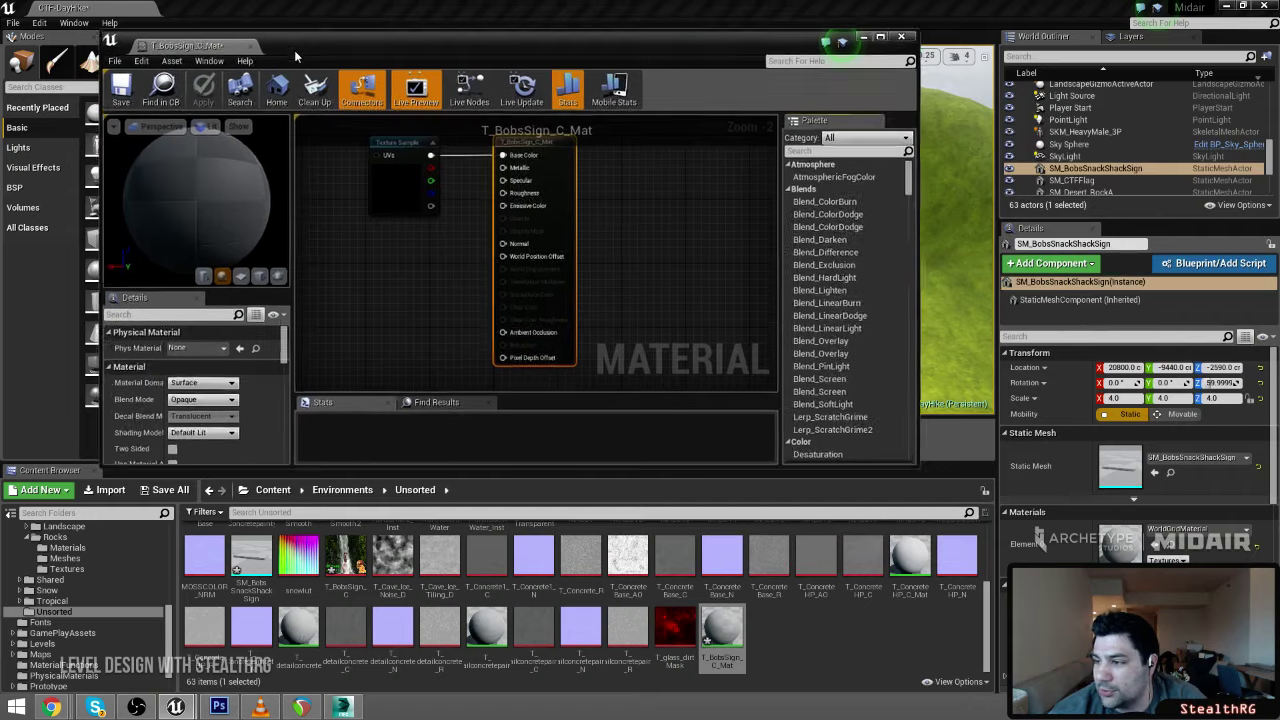
Add two Constant nodes and connect the upper one to Specular and the lower one to Roughness
key(1)
click(445, 287)
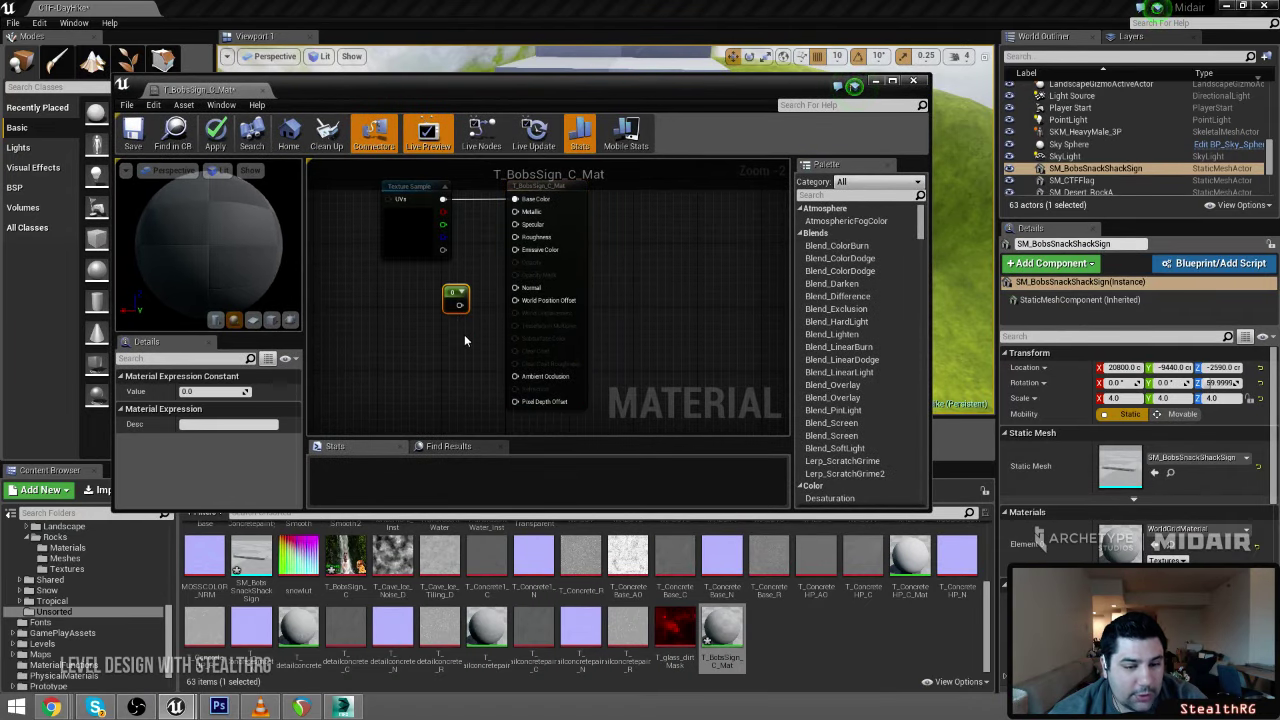
click(450, 334)
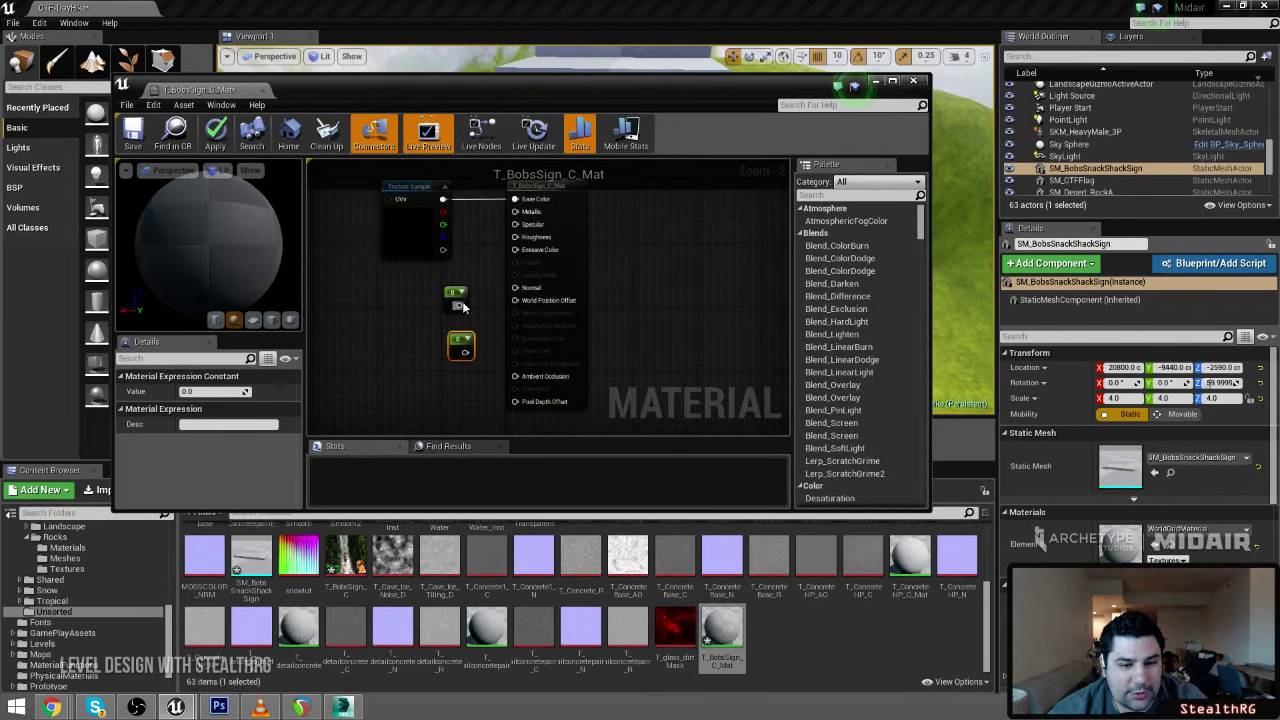
drag(459, 306, 516, 225)
drag(464, 352, 517, 238)
Set the Roughness constant to 0.98 and the Specular constant to 0.2
click(246, 392)
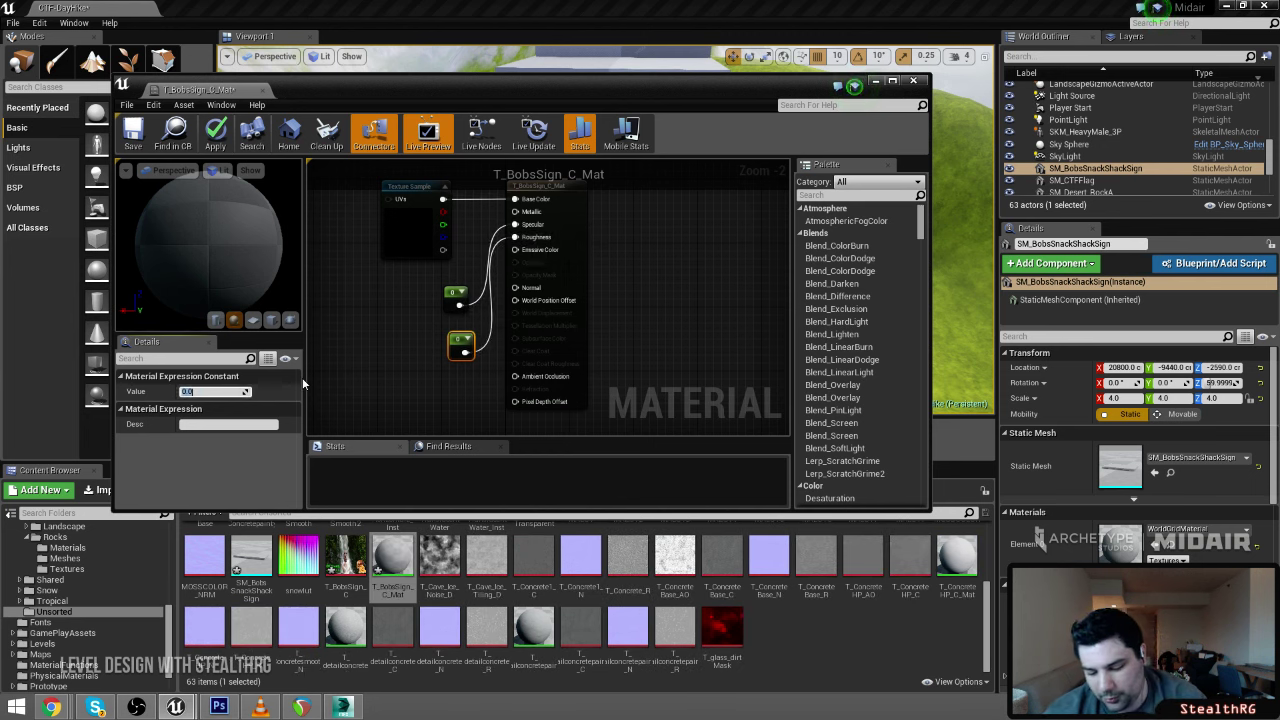
text(0.98)
key(Return)
click(452, 304)
click(200, 390)
text(0.2)
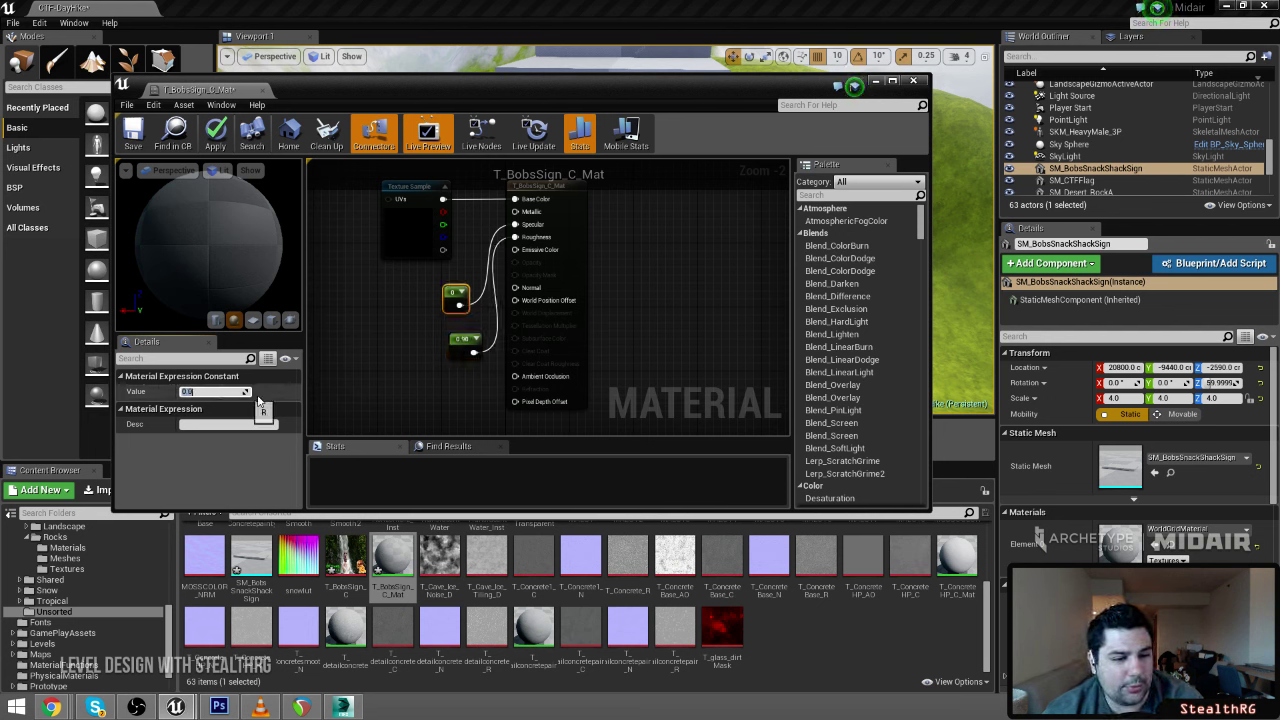
key(Return)
click(383, 306)
click(428, 238)
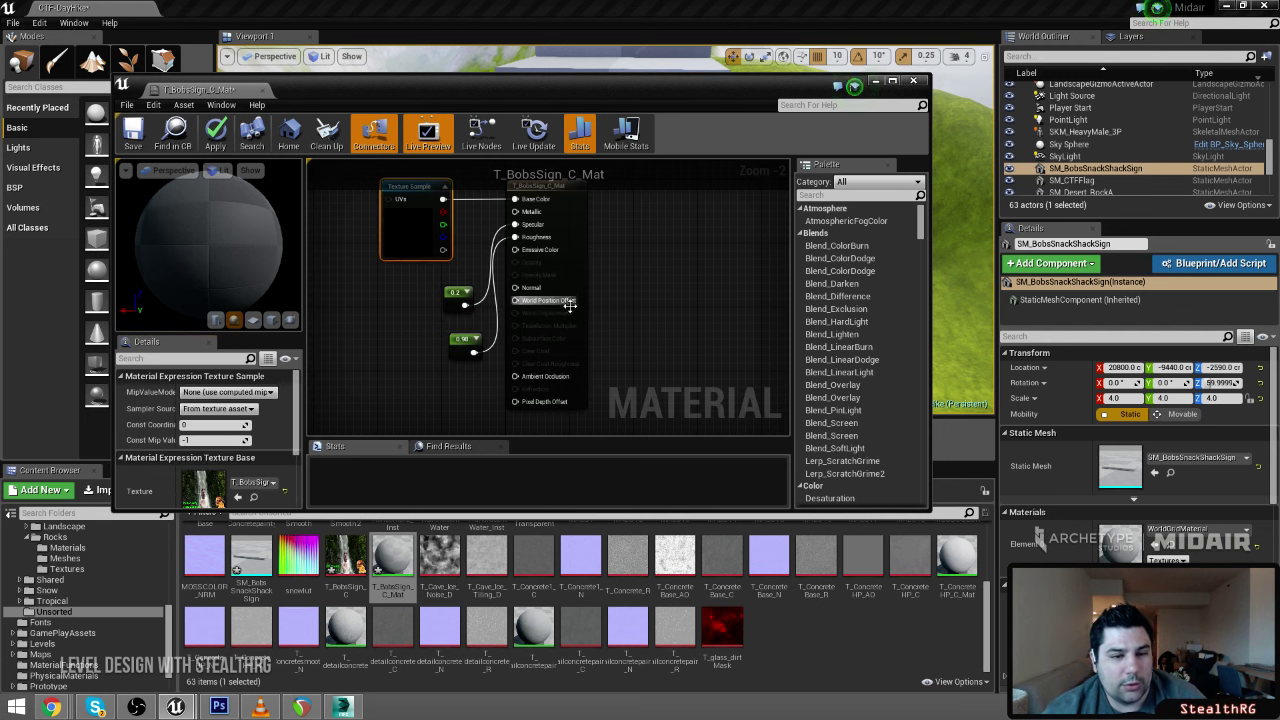
Save the T_BobsSign_C_Mat material and close its editor
click(140, 143)
key(ctrl+s)
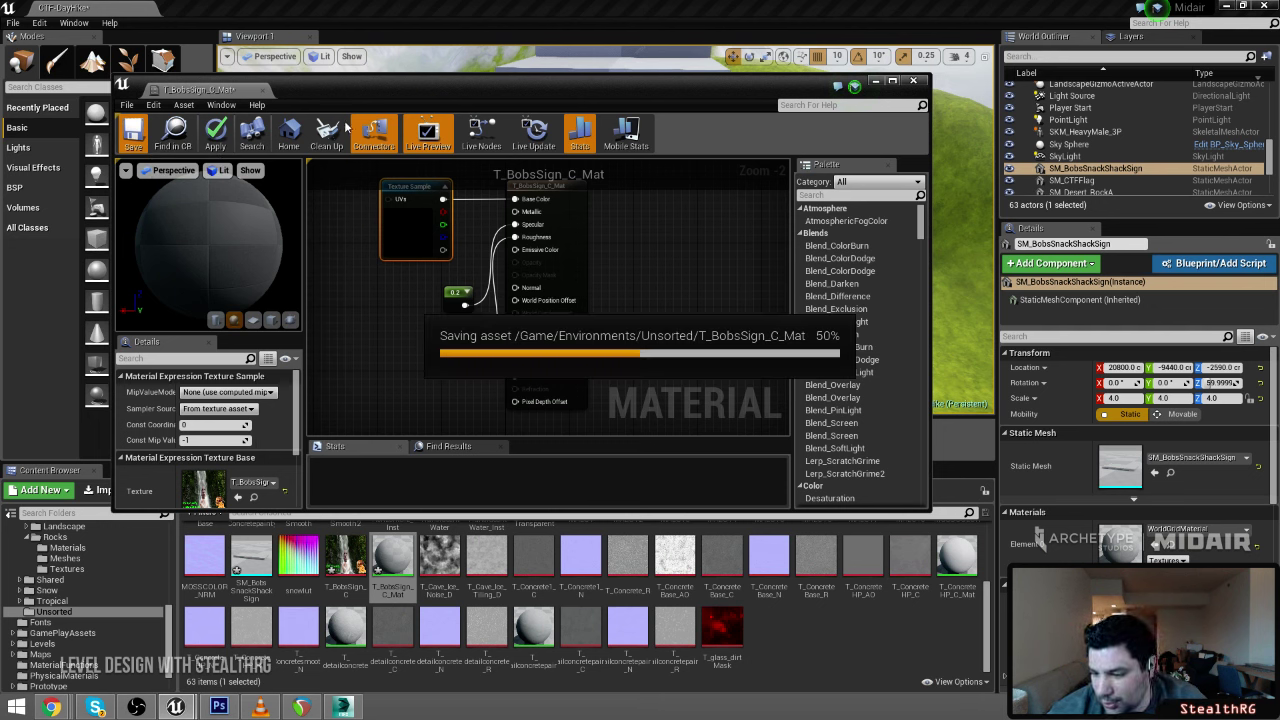
click(264, 92)
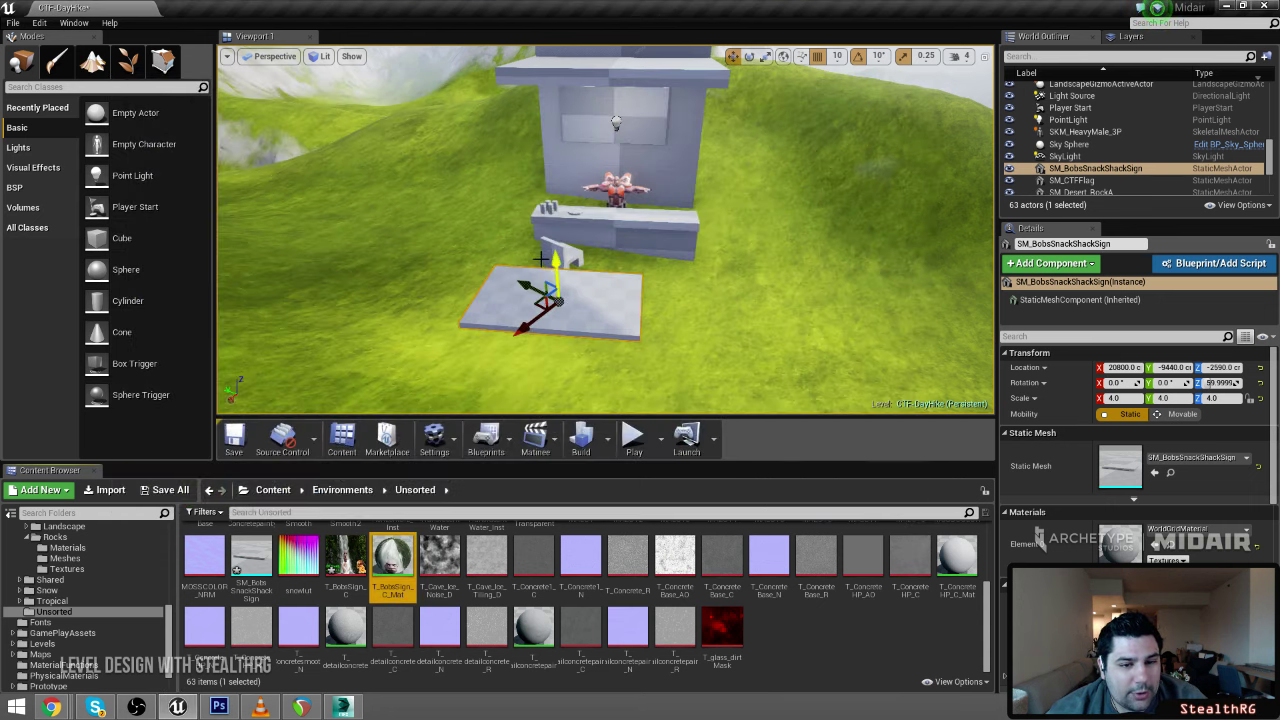
Apply the T_BobsSign_C_Mat material to the snack shack sign lying on the grass
right_drag(440, 260, 450, 335)
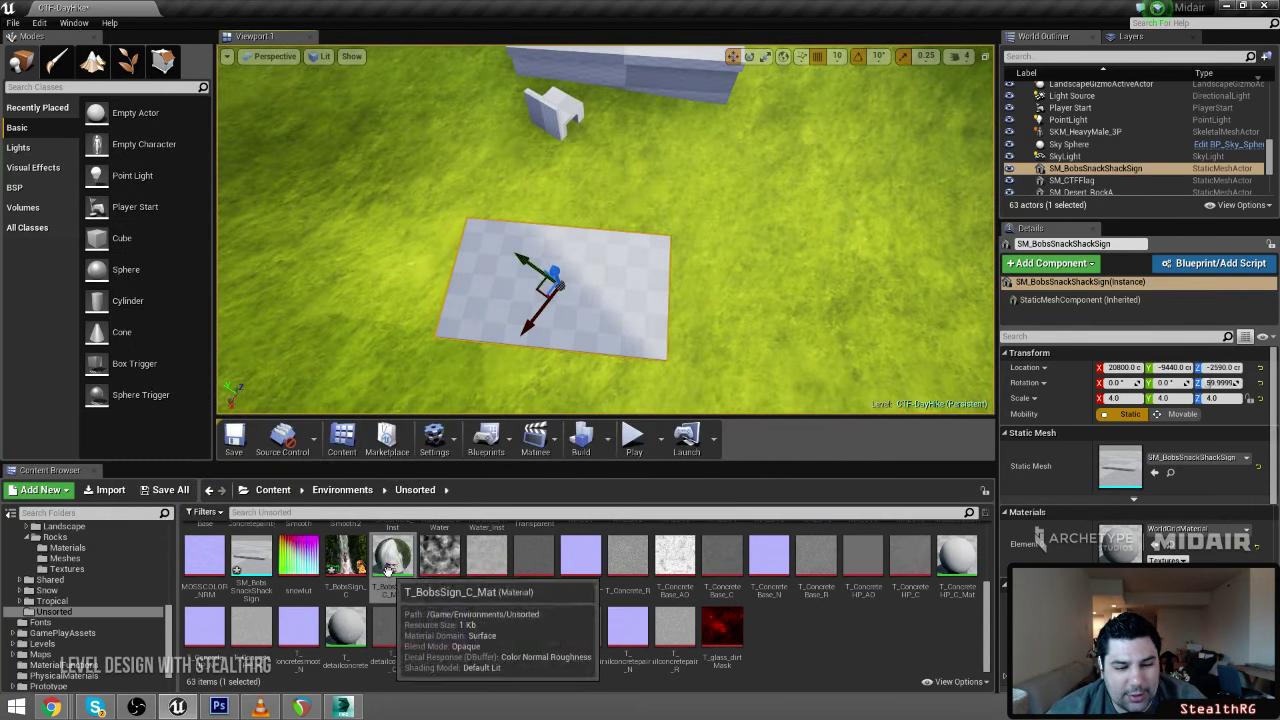
drag(390, 562, 594, 306)
right_drag(622, 304, 628, 332)
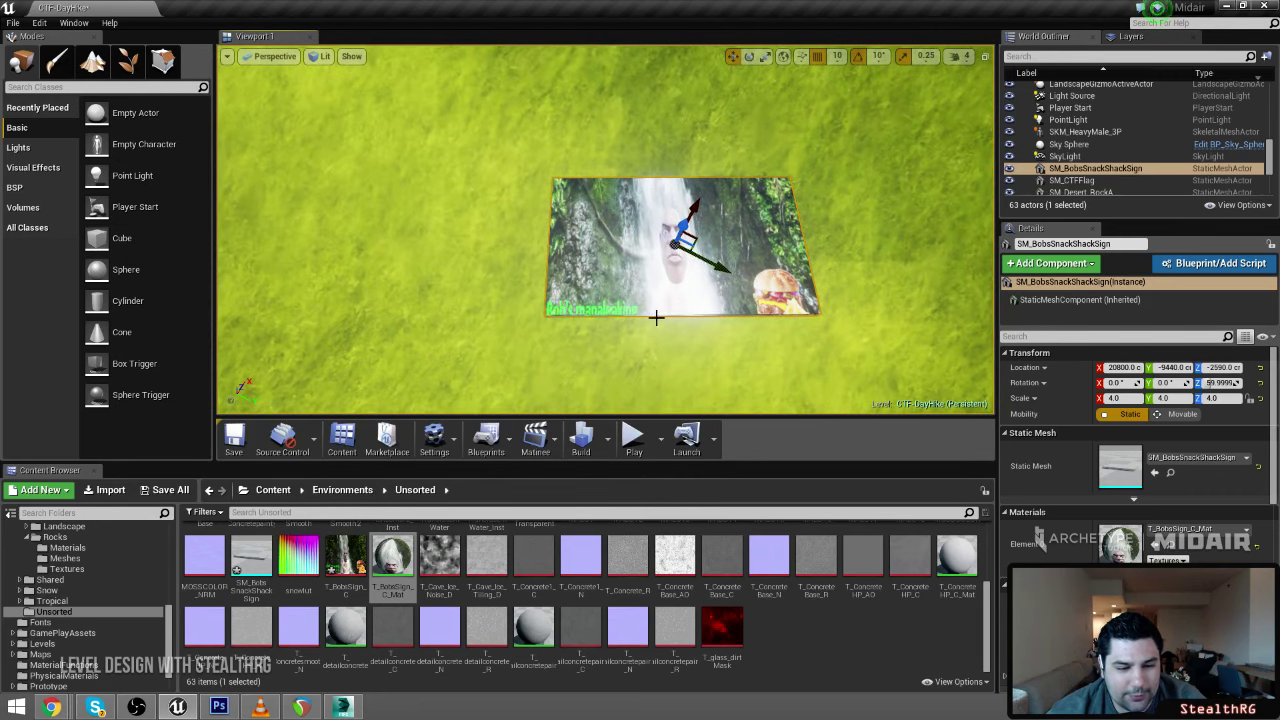
Switch to 3ds Max and open the UV editor for the sign's large top face in Polygon mode of Unwrap UVW
key(alt+Tab)
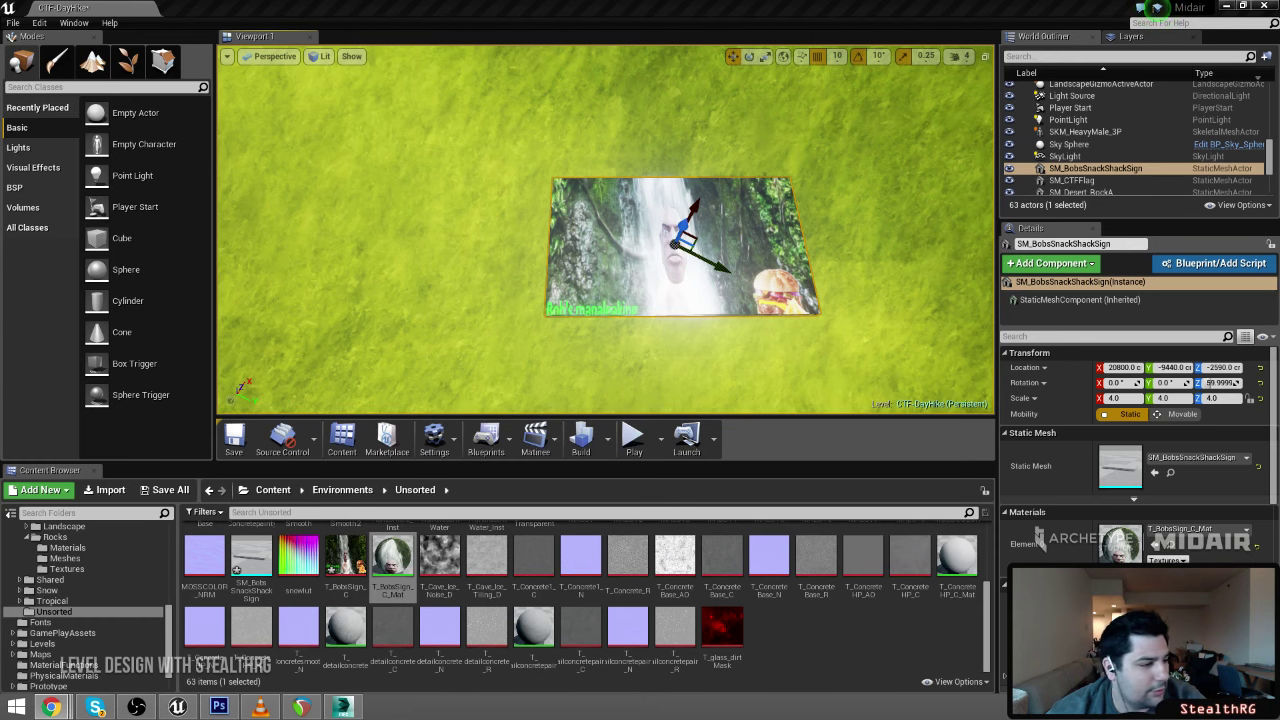
click(345, 708)
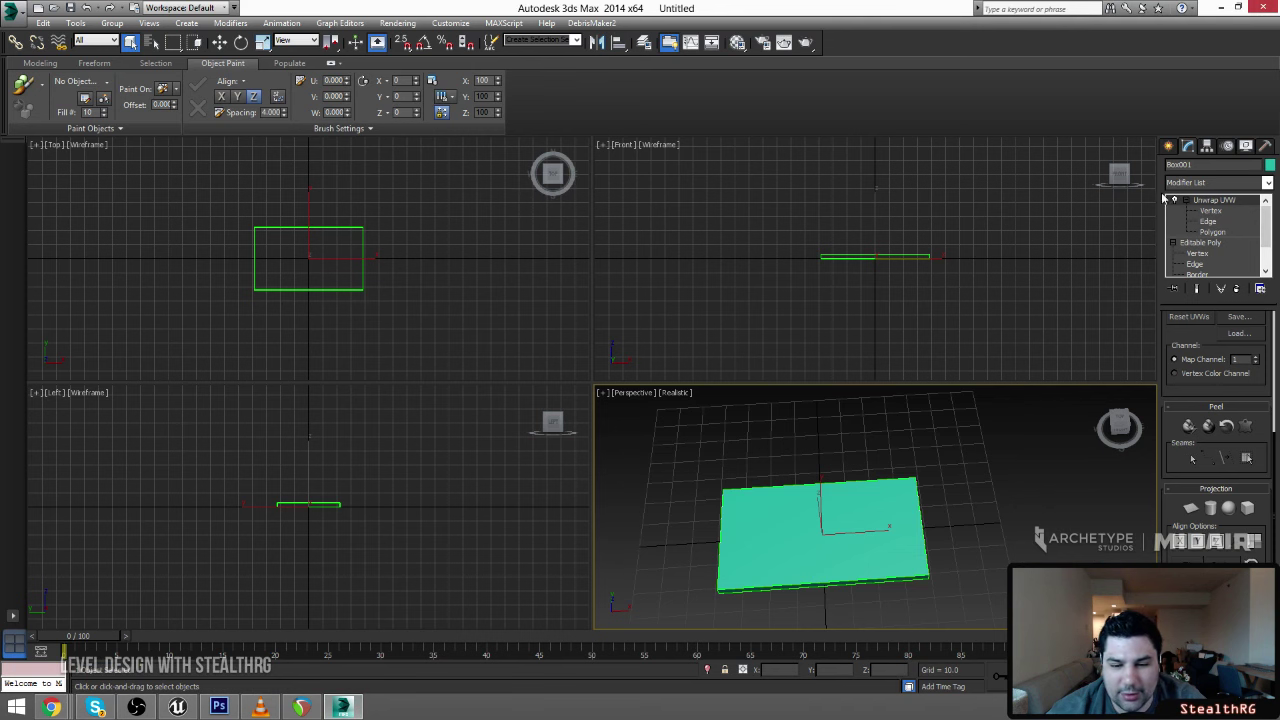
click(1212, 231)
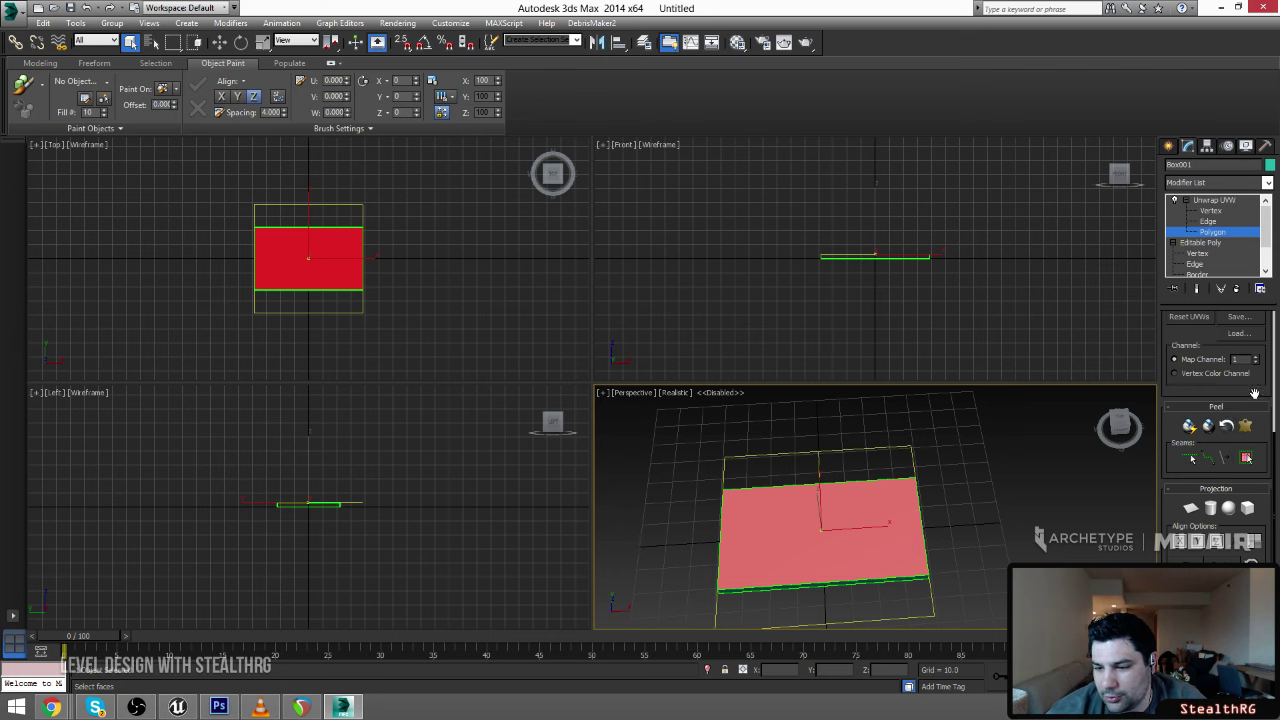
drag(1254, 393, 1241, 510)
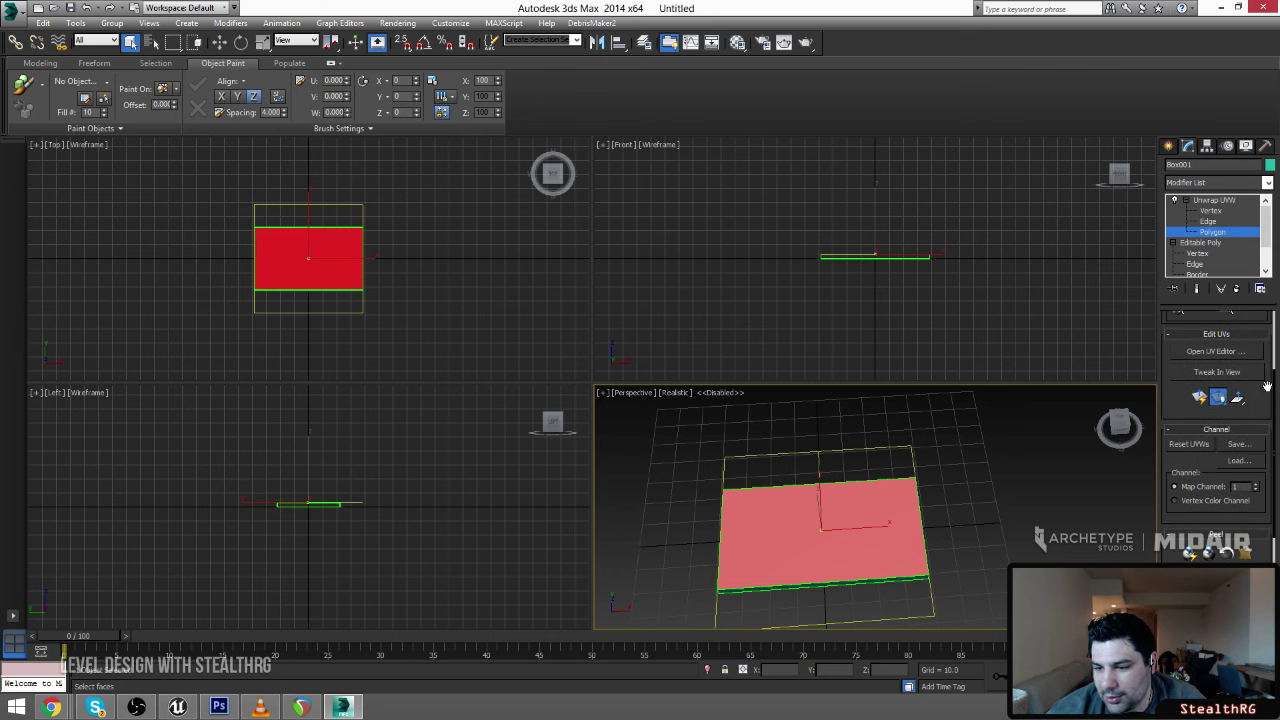
drag(1267, 385, 1262, 450)
click(1220, 418)
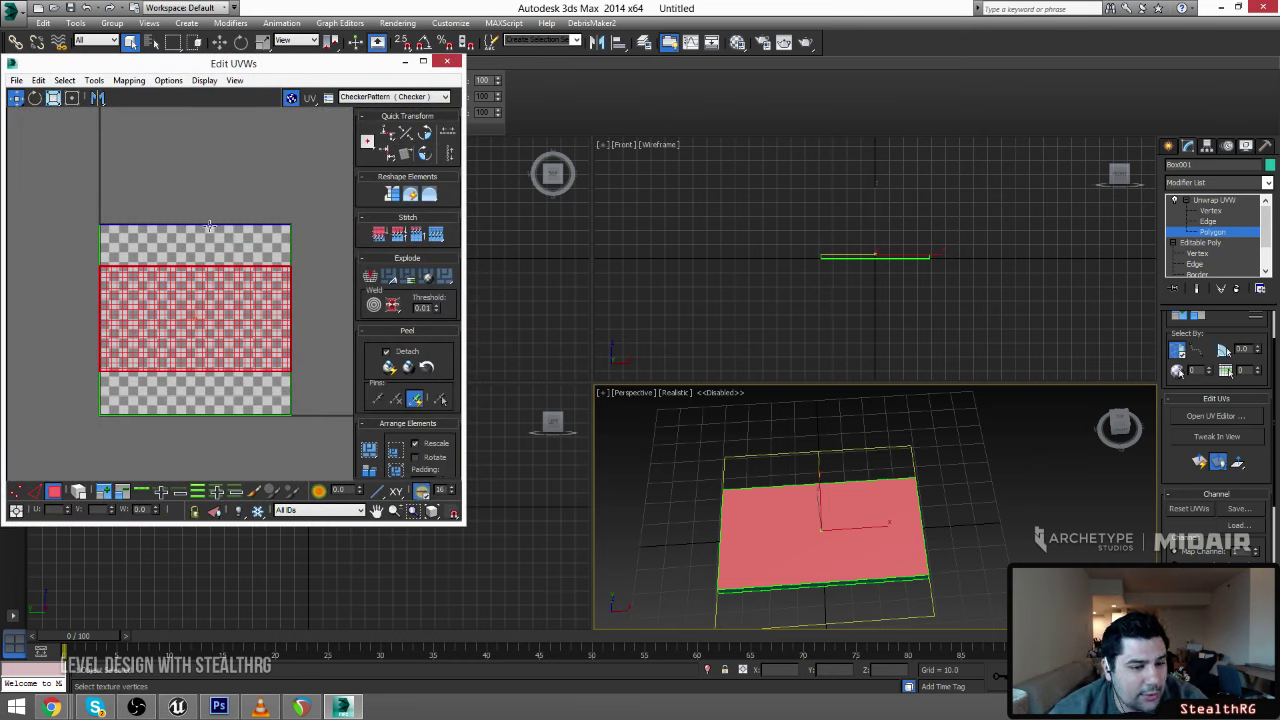
mouse_move(223, 205)
middle_down()
mouse_move(231, 227)
mouse_move(223, 216)
middle_up()
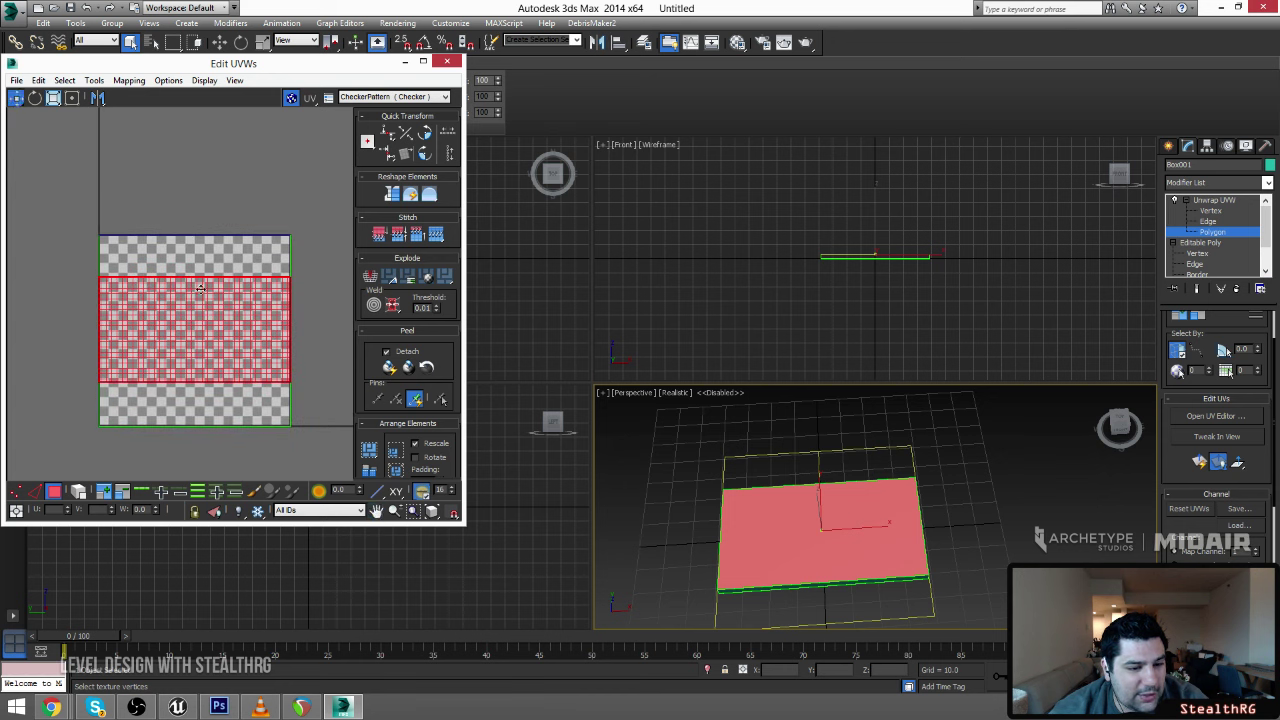
Transform the top face's UVs, scaling them up until they fill the full height of the texture tile
right_click(184, 343)
click(209, 381)
drag(181, 351, 202, 383)
right_click(177, 329)
click(198, 346)
right_click(188, 346)
click(206, 381)
right_click(197, 362)
click(210, 377)
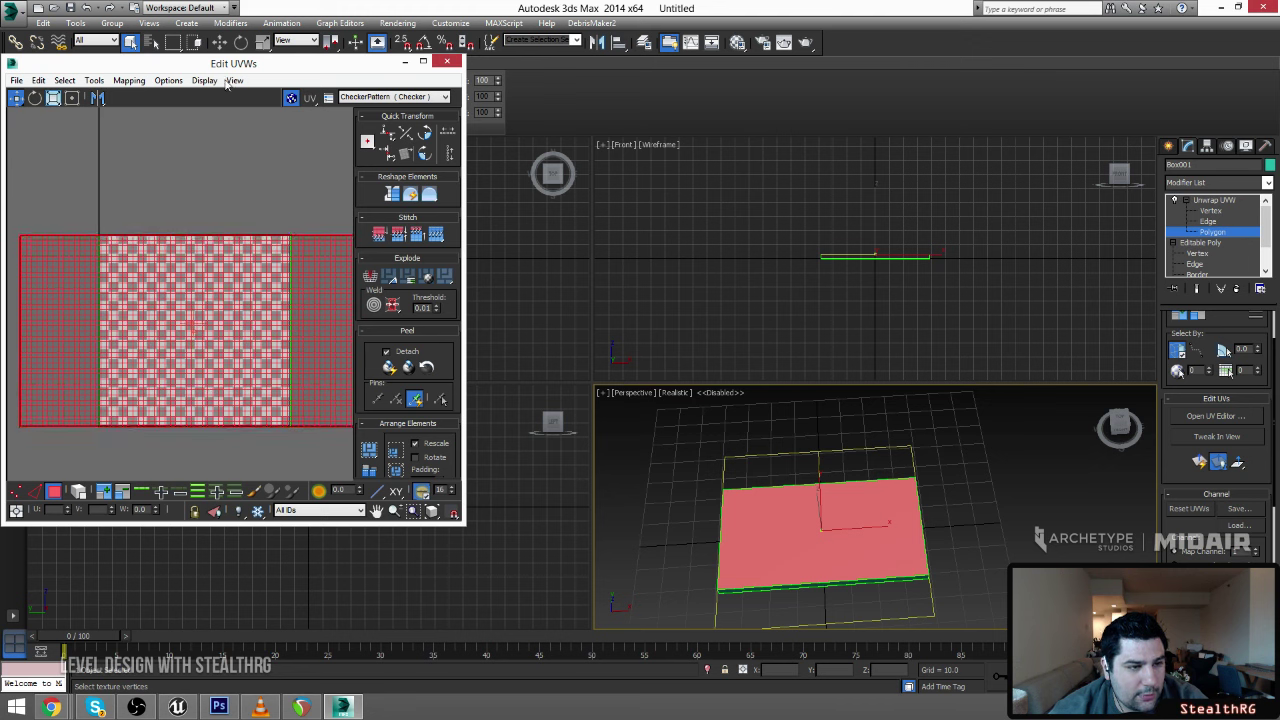
Close the UV editor and switch back to Unreal Editor
click(446, 62)
click(13, 13)
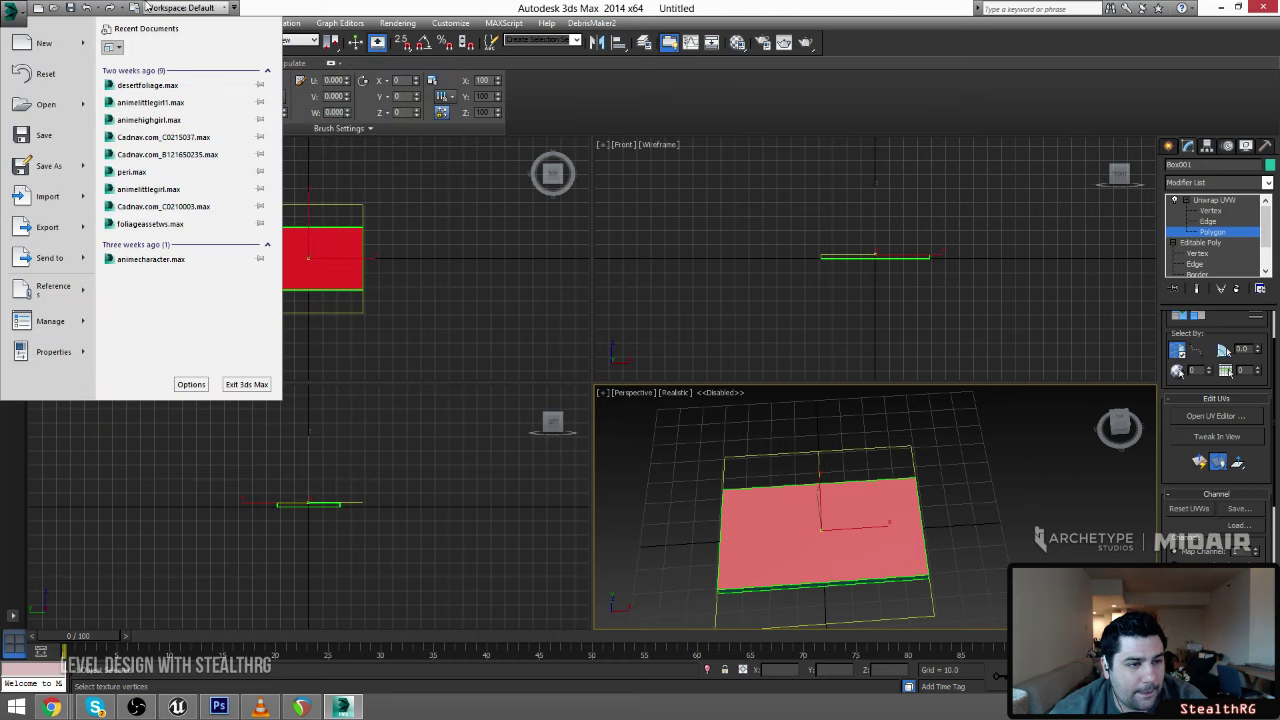
click(470, 5)
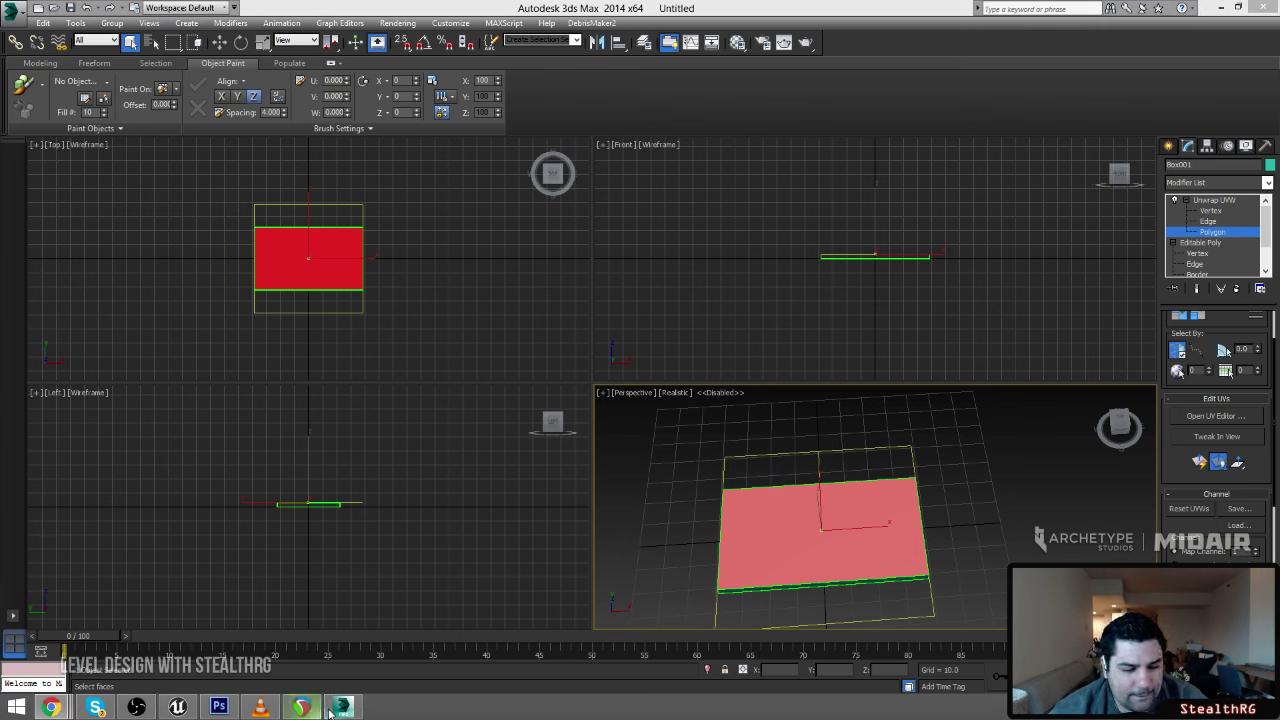
click(178, 707)
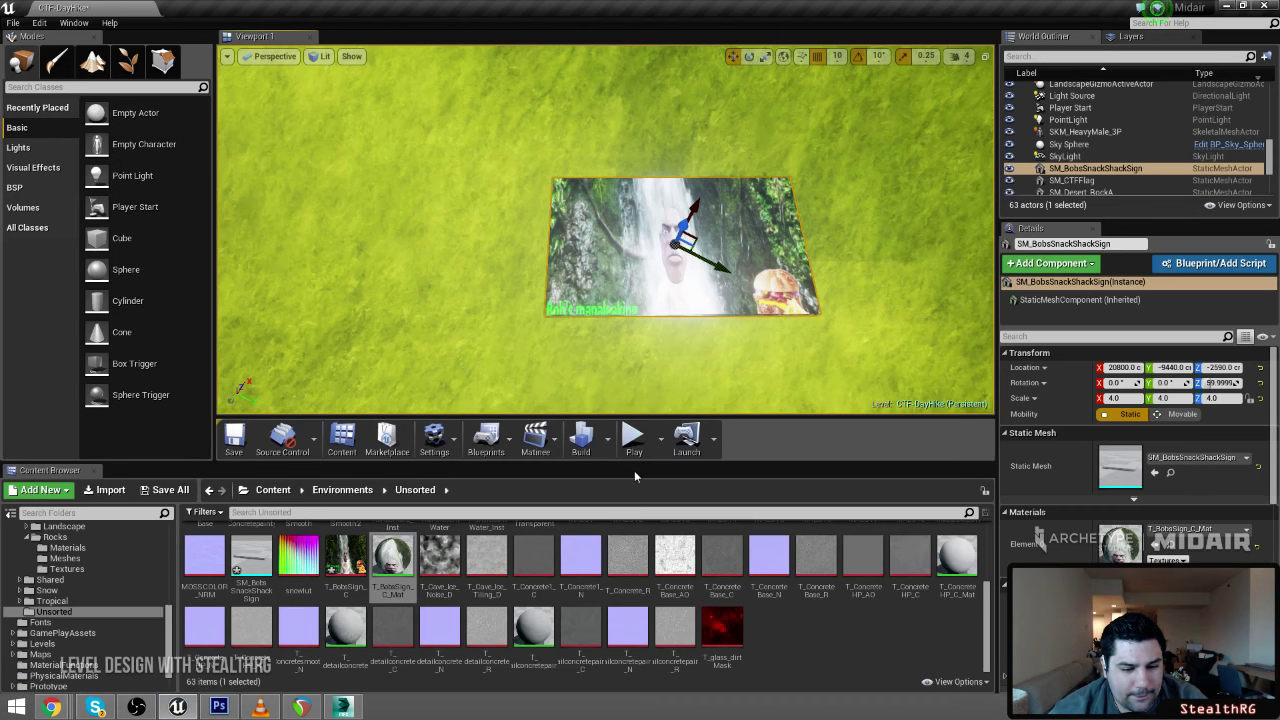
Try to rotate the flat snack shack sign freehand so it stands upright on the grass
key(e)
drag(739, 251, 981, 301)
right_drag(982, 301, 1130, 290)
key(w)
key(s)
mouse_move(609, 294)
right_down()
mouse_move(560, 320)
mouse_move(609, 294)
right_up()
alt+drag(609, 294, 690, 190)
key(w)
mouse_move(567, 250)
right_down()
mouse_move(535, 255)
mouse_move(567, 250)
right_up()
drag(567, 250, 665, 180)
alt+drag(665, 240, 900, 200)
right_drag(674, 200, 710, 175)
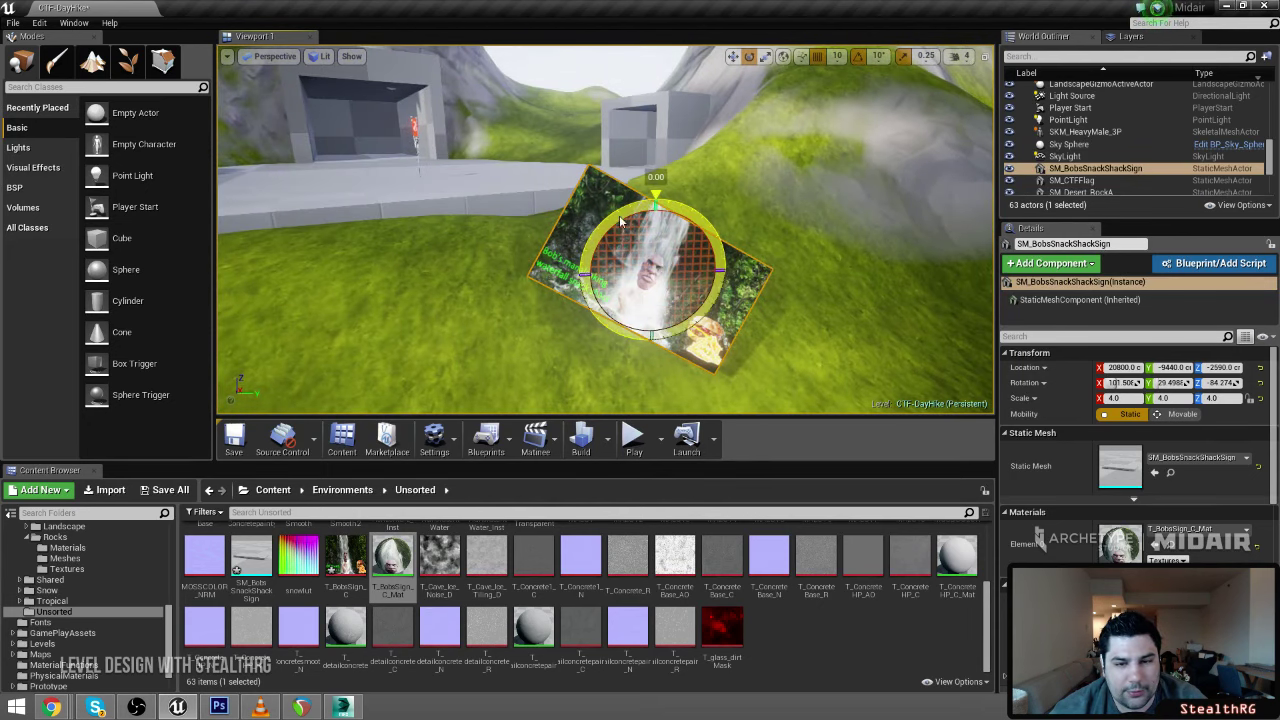
Try to level the tilted sign and turn it around its vertical axis to about 55°
drag(621, 222, 604, 206)
key(space)
key(space)
key(space)
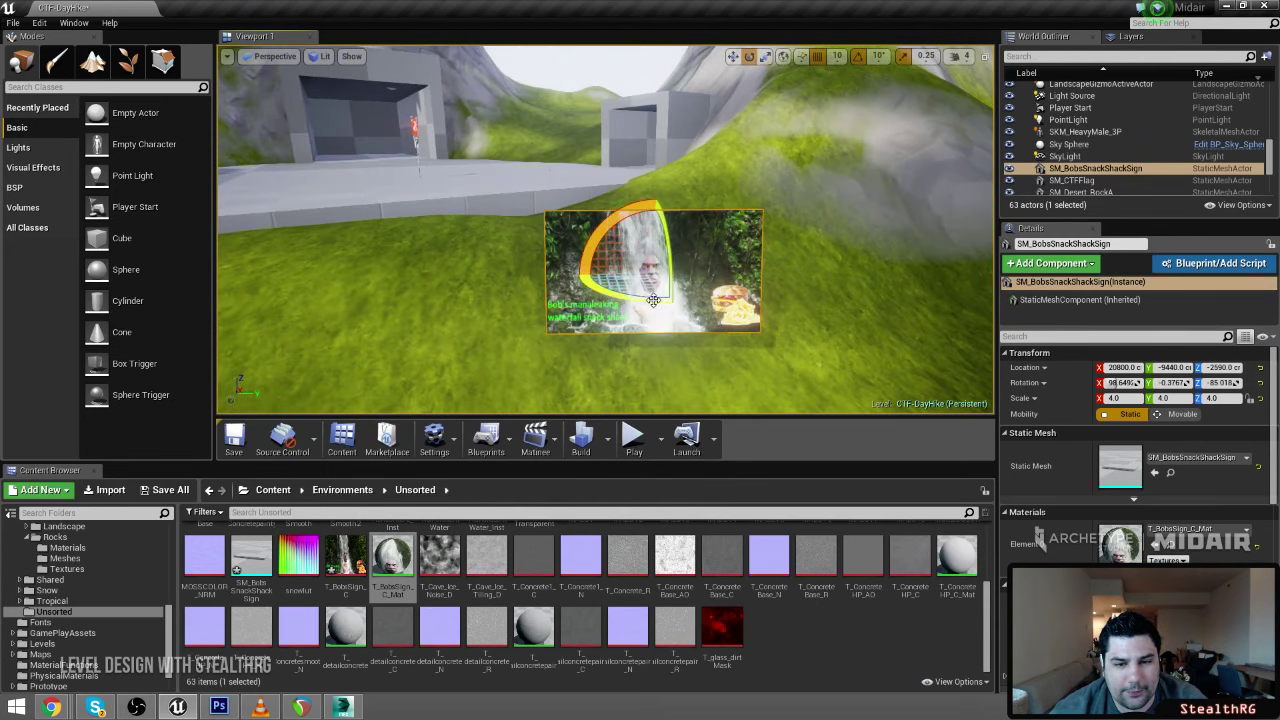
drag(671, 299, 722, 297)
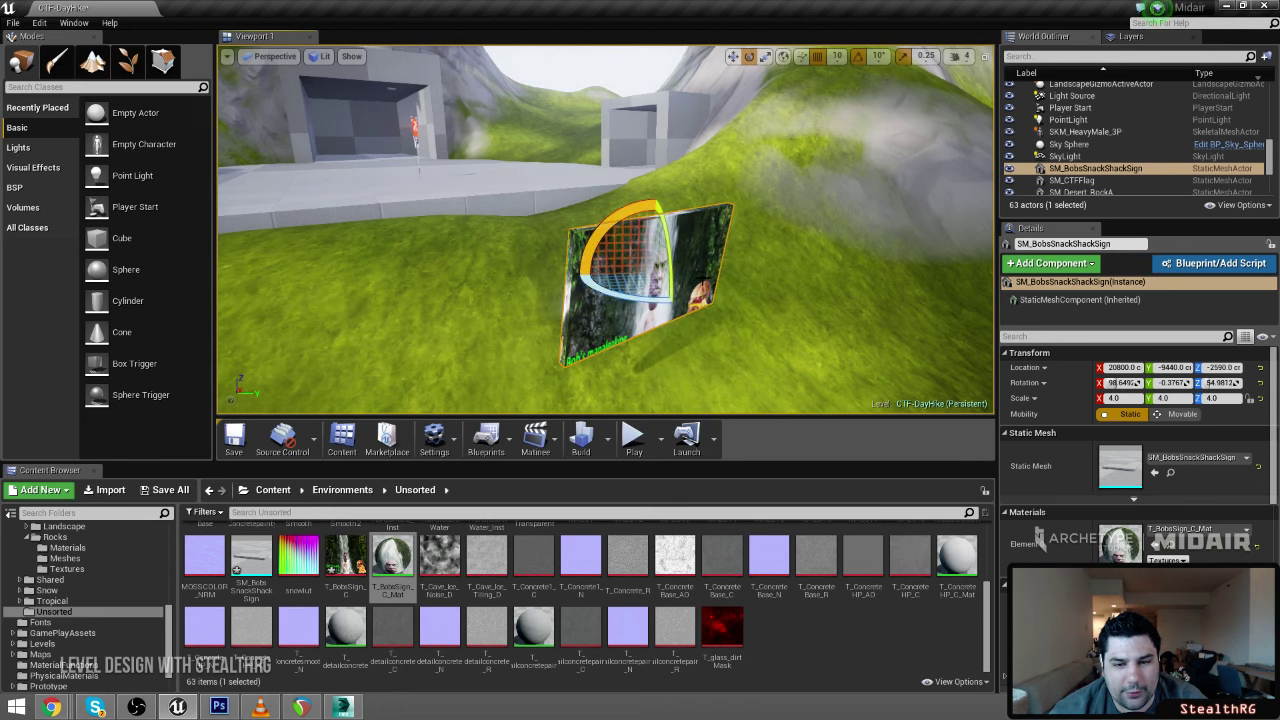
right_drag(660, 280, 620, 275)
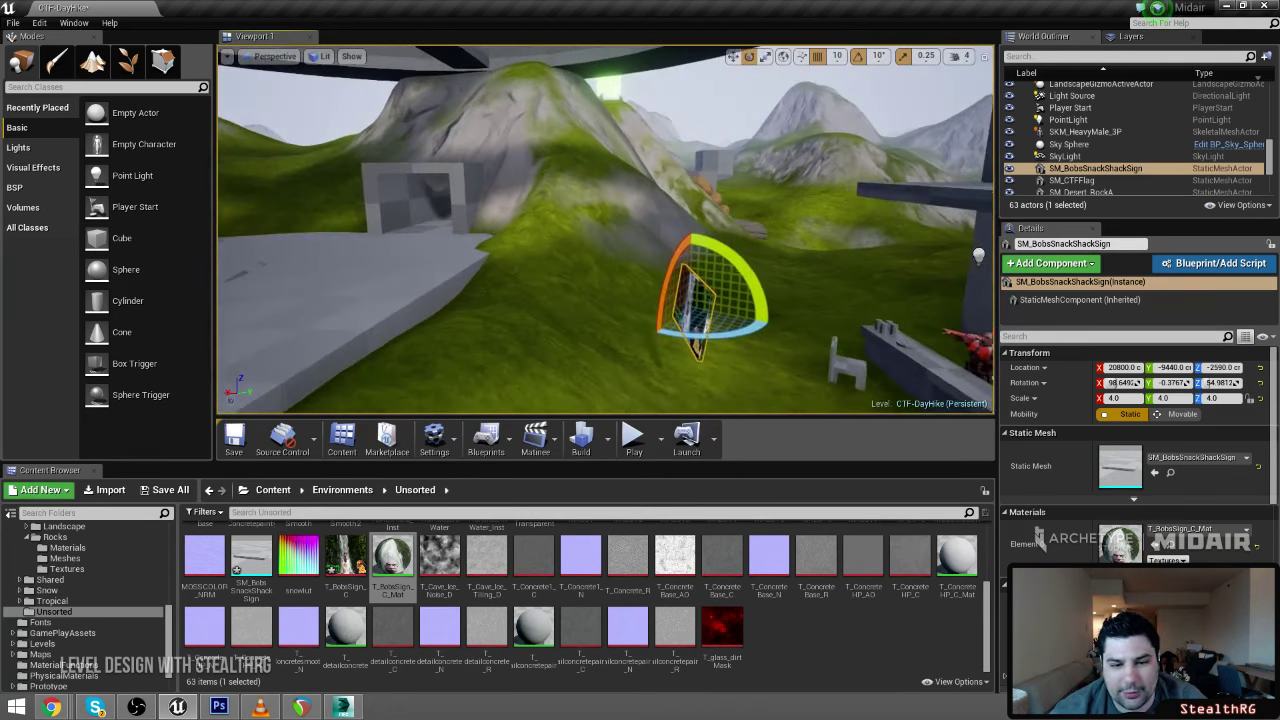
Try to straighten the sign's lean by rotating it to about 85° around X
right_drag(820, 294, 824, 296)
key(w)
drag(770, 300, 786, 298)
key(a)
right_drag(786, 298, 940, 298)
drag(780, 272, 814, 228)
key(d)
right_drag(814, 228, 600, 236)
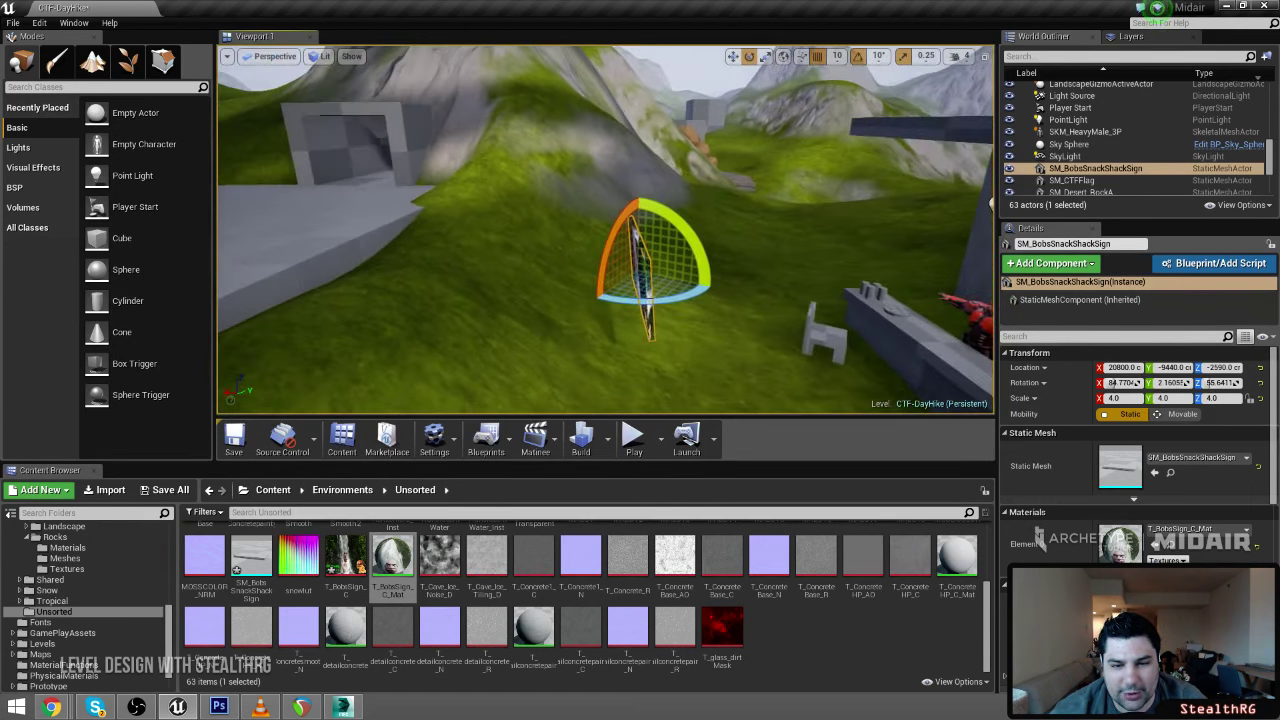
Undo the sign's freehand rotations back to its flat orientation, keeping the T_BobsSign_C_Mat material applied
key(ctrl+z)
key(ctrl+z)
key(ctrl+z)
key(ctrl+z)
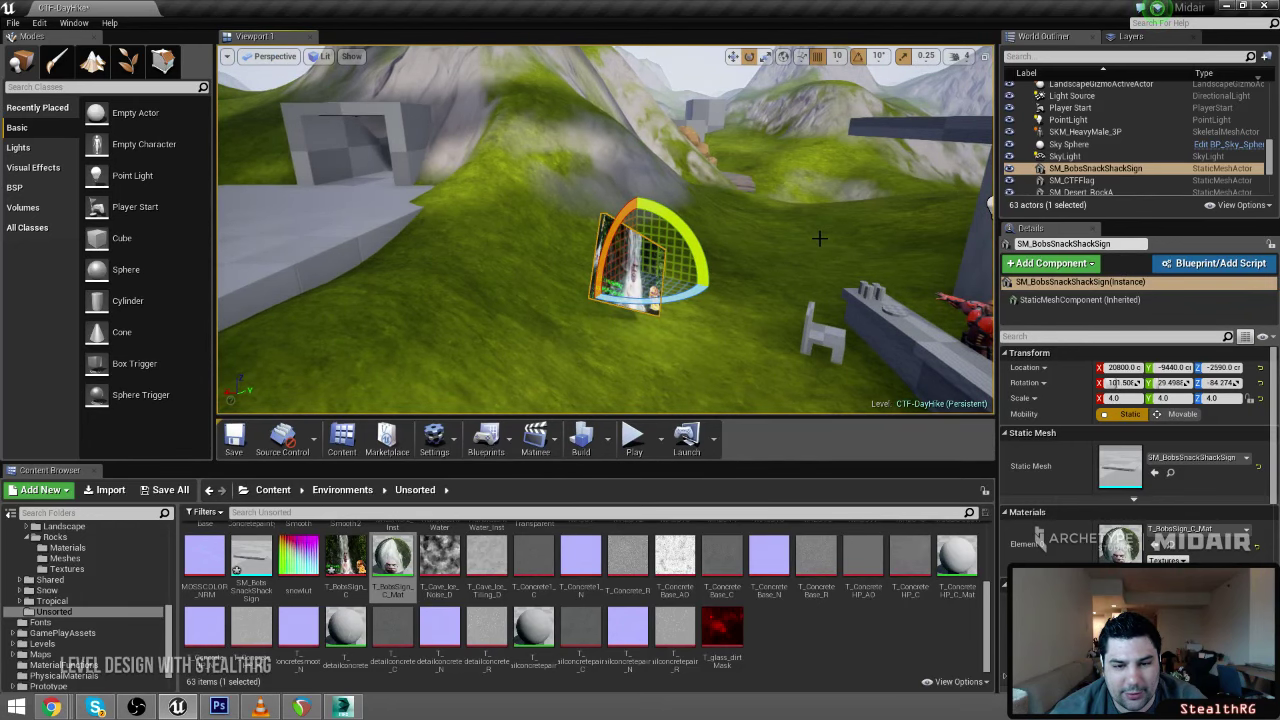
key(w)
right_drag(819, 238, 796, 240)
key(ctrl+z)
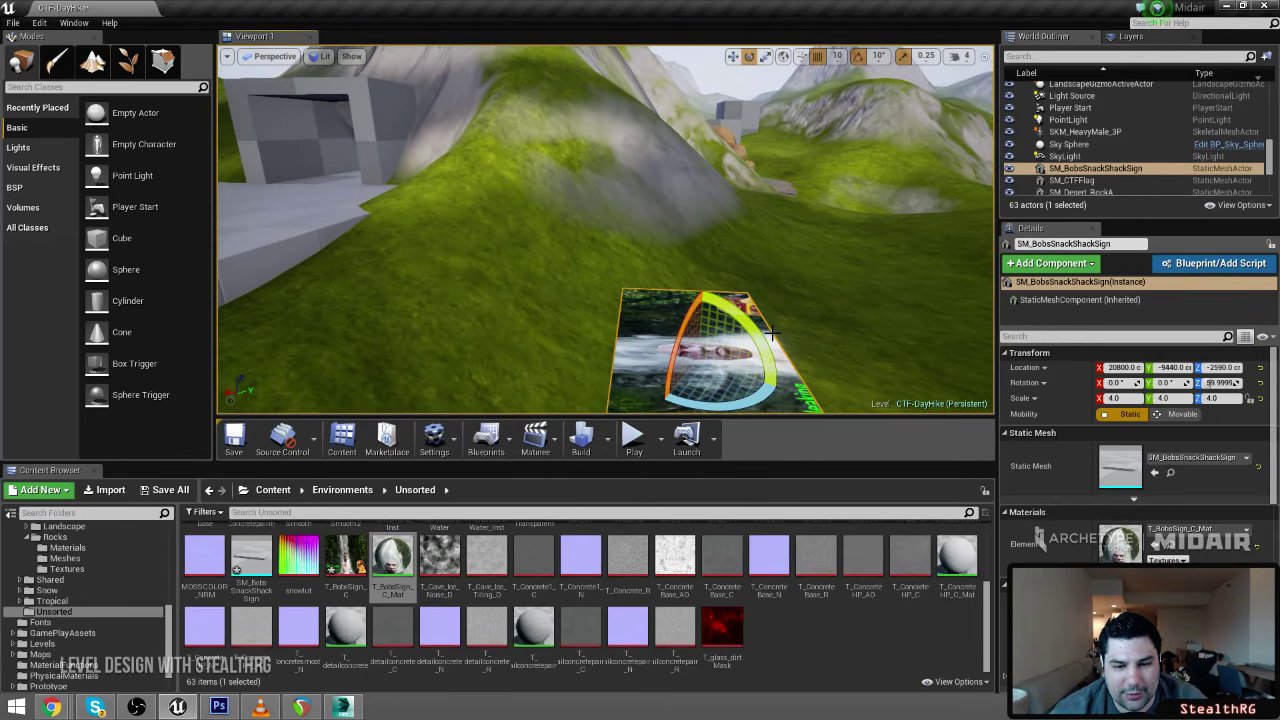
mouse_move(784, 335)
right_down()
mouse_move(784, 408)
mouse_move(660, 345)
mouse_move(645, 402)
mouse_move(797, 337)
right_up()
key(w)
key(s)
key(d)
key(w)
key(s)
key(ctrl+z)
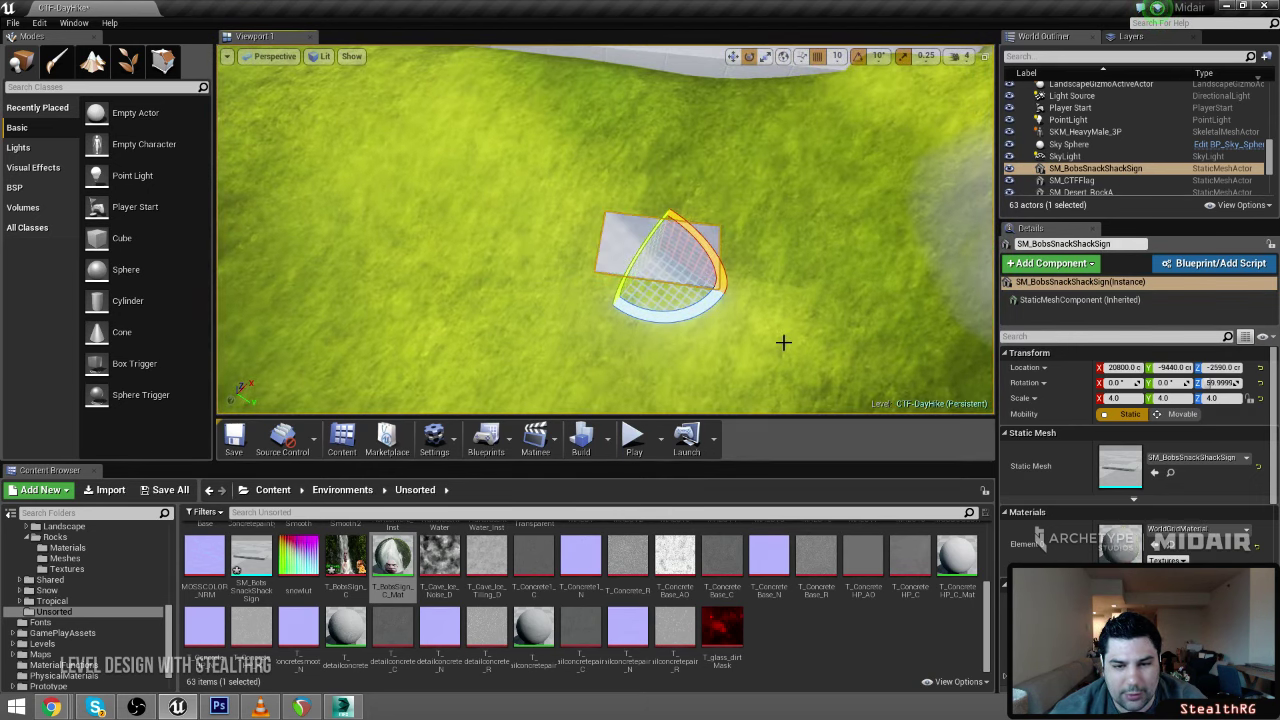
key(ctrl+y)
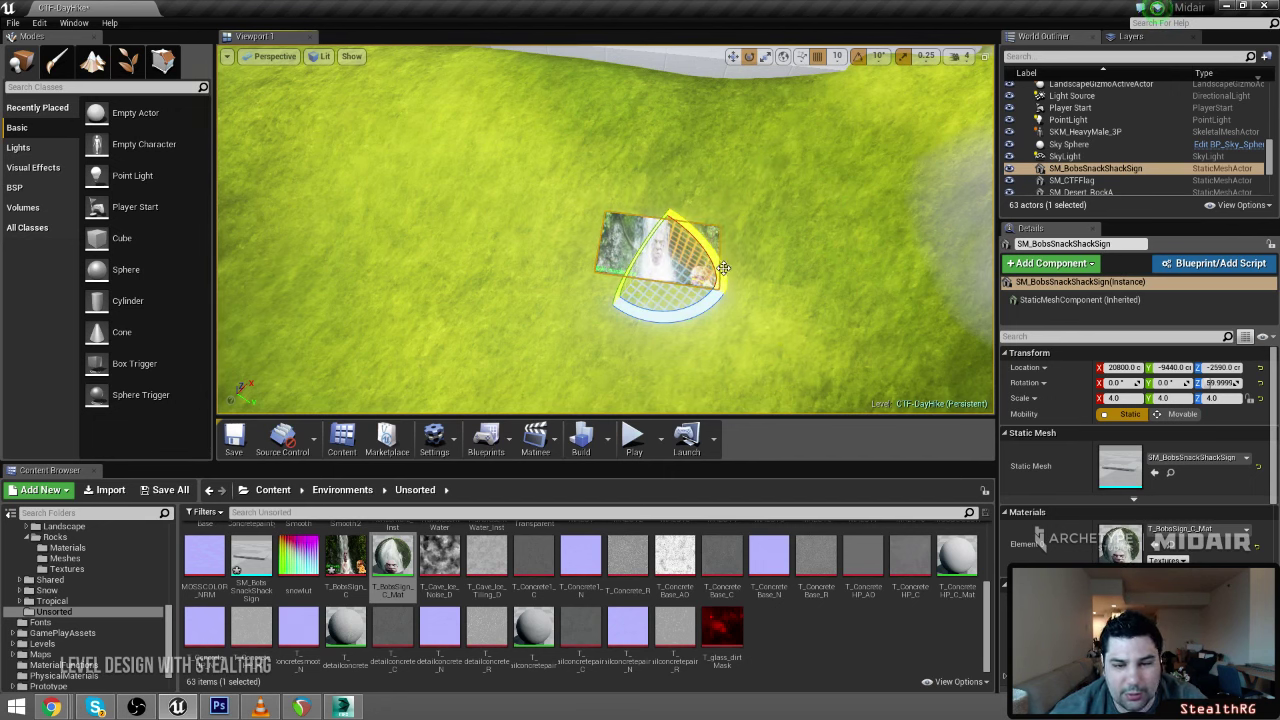
Rotate the sign upright to about 90° around X and 90° around Z, with its picture the right way up
drag(723, 268, 628, 143)
right_drag(640, 240, 780, 245)
right_drag(657, 306, 880, 300)
drag(631, 301, 659, 290)
right_drag(706, 277, 628, 270)
drag(718, 312, 708, 317)
right_drag(708, 317, 630, 310)
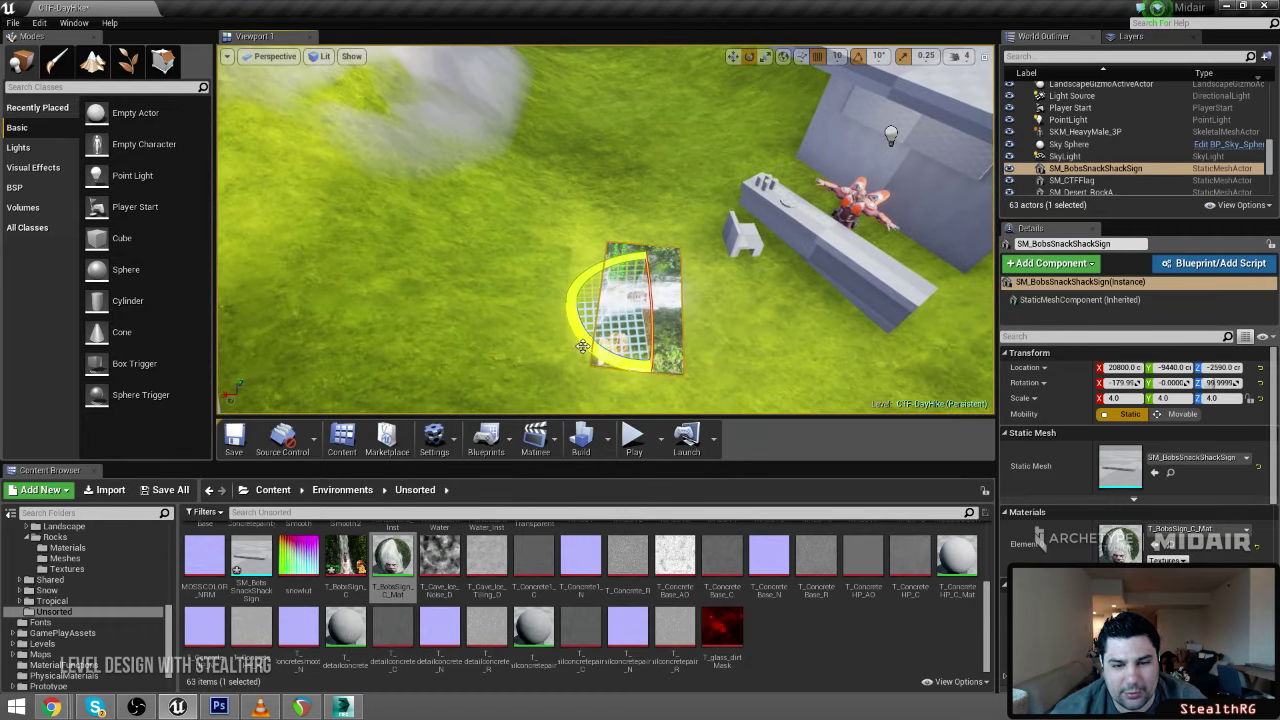
drag(602, 358, 662, 344)
right_drag(660, 300, 660, 268)
drag(642, 305, 672, 312)
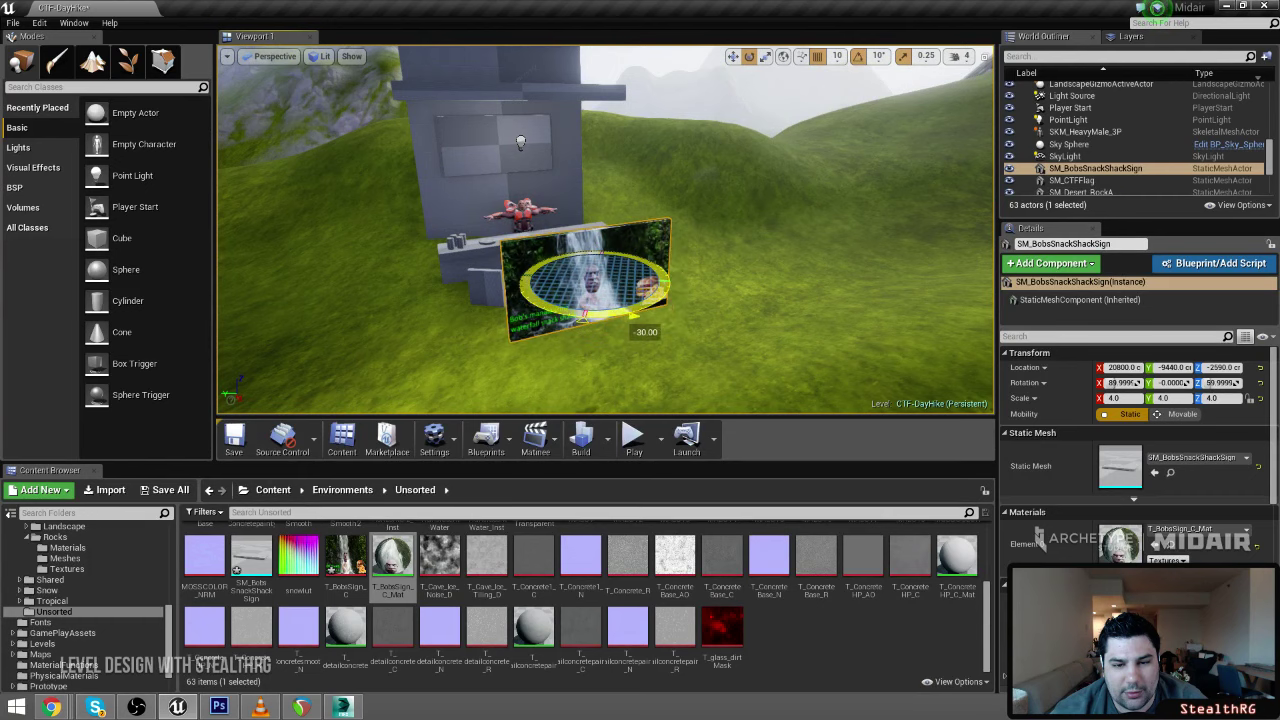
right_drag(660, 274, 745, 278)
Move the sign onto the panel on the snack shack's back wall, at X 19950, Y -8960, Z -2460
key(space)
key(space)
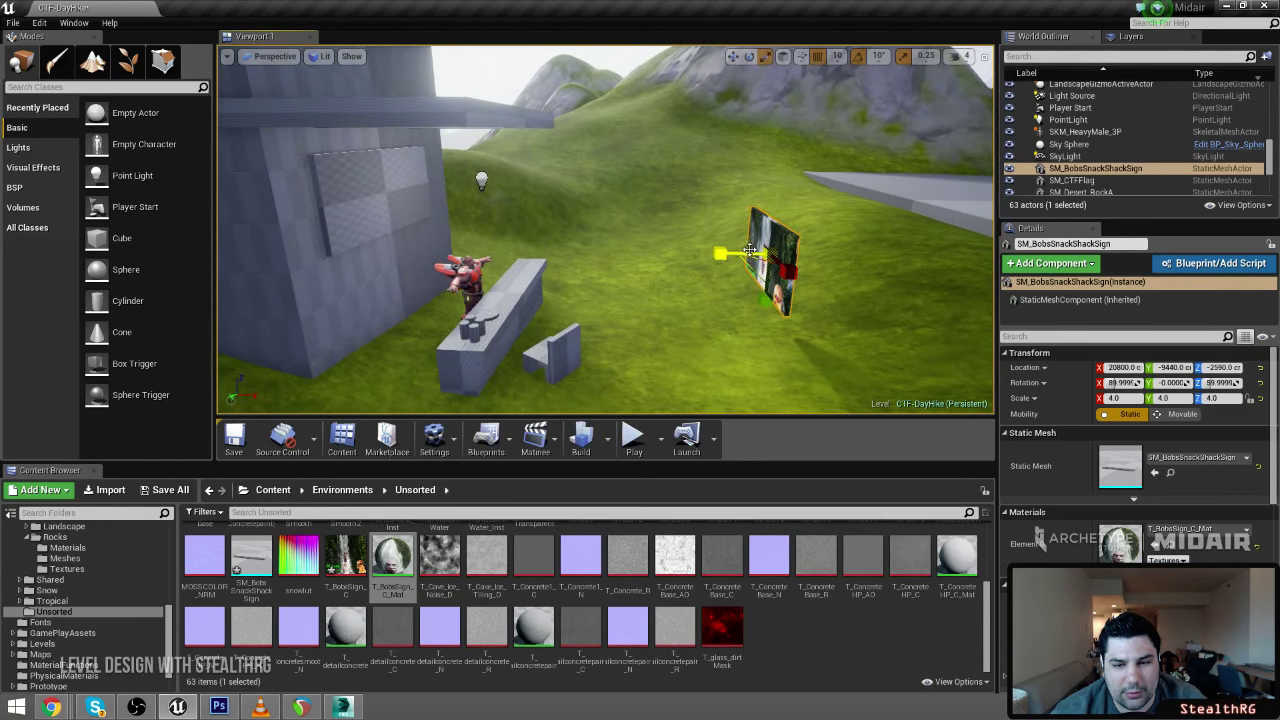
drag(797, 258, 391, 165)
key(w)
mouse_move(400, 180)
right_down()
mouse_move(396, 164)
mouse_move(400, 185)
mouse_move(384, 186)
right_up()
key(a)
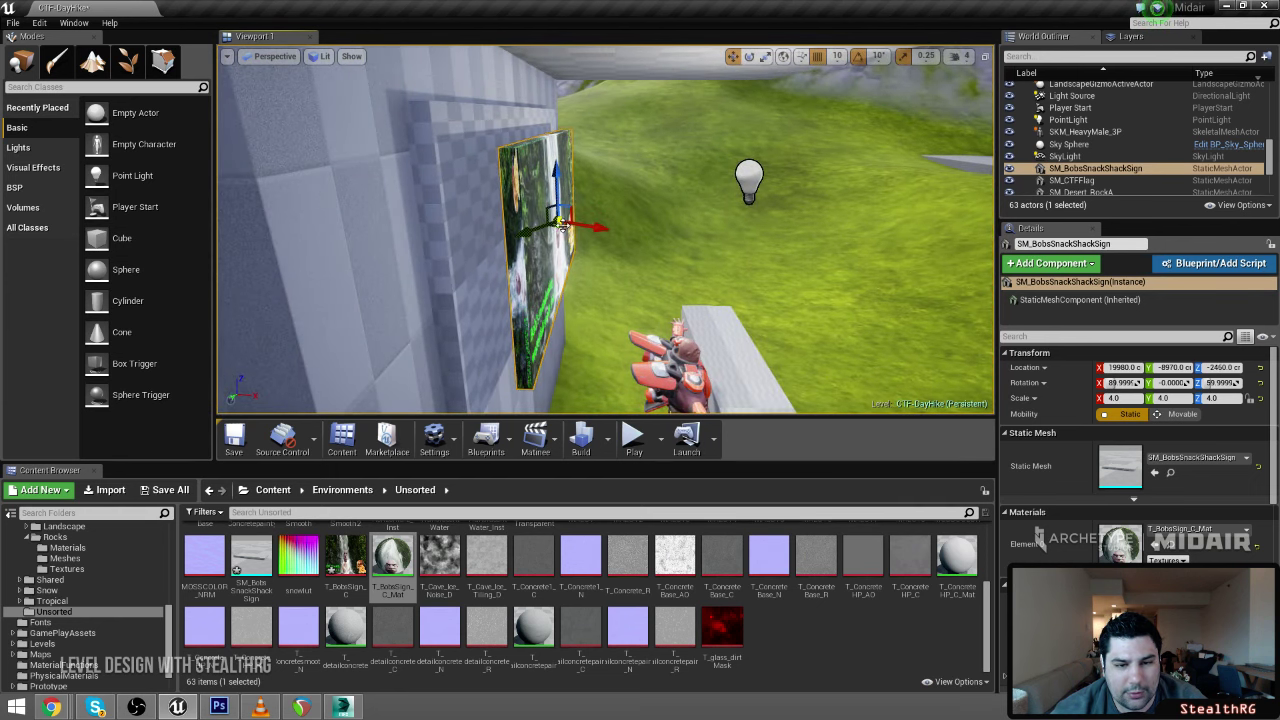
drag(562, 223, 535, 225)
key(f)
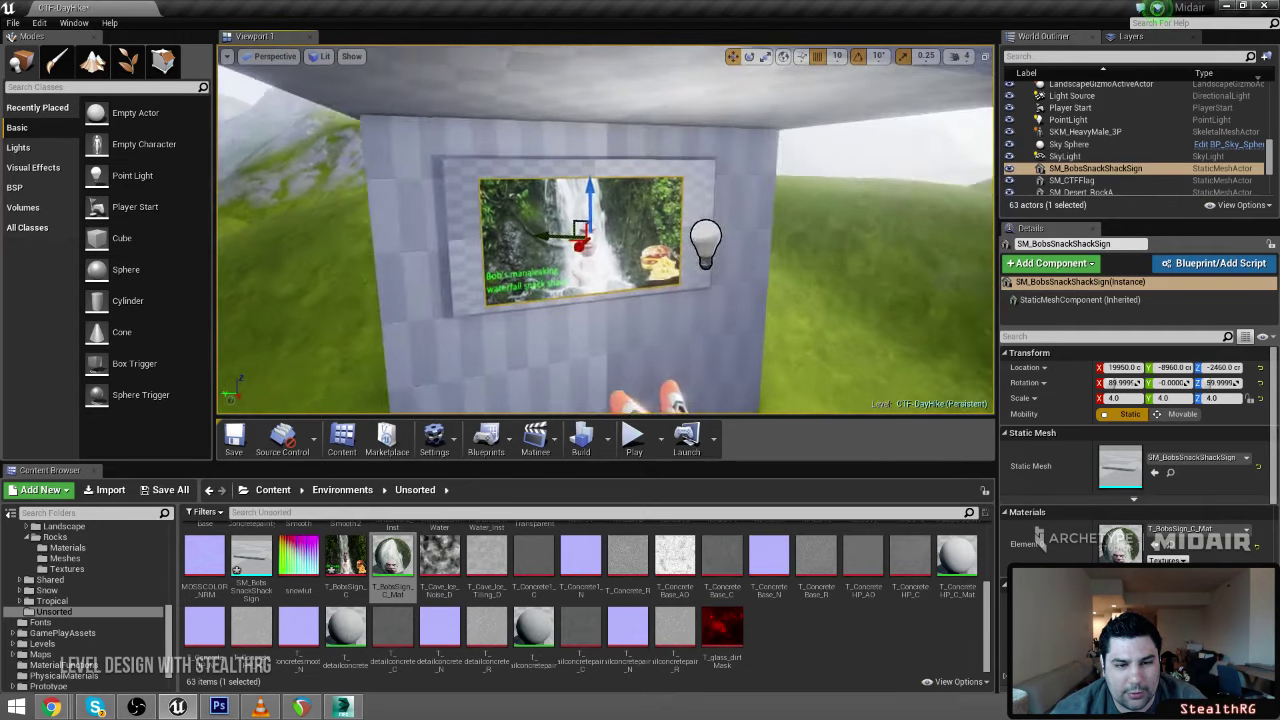
Raise the sign on the wall panel to Z -2450 and view the shack from a distance
key(s)
right_drag(613, 222, 613, 240)
key(w)
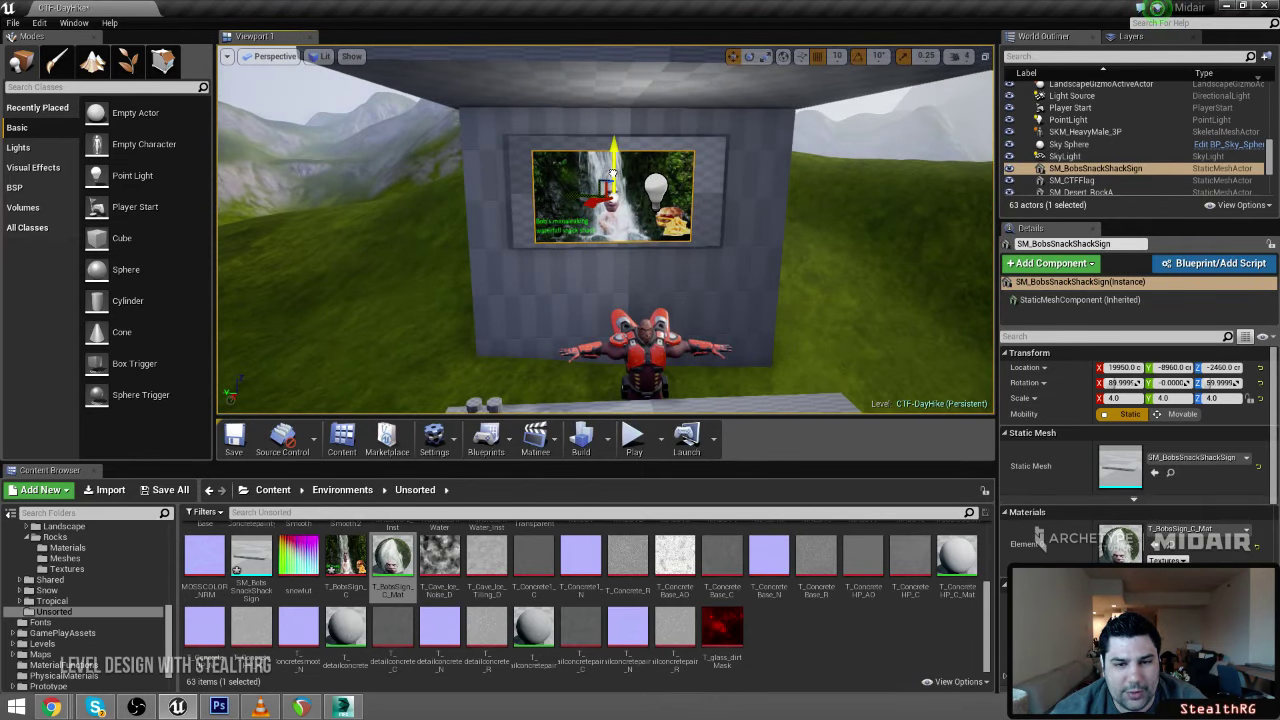
drag(613, 173, 613, 169)
key(s)
right_drag(737, 256, 737, 256)
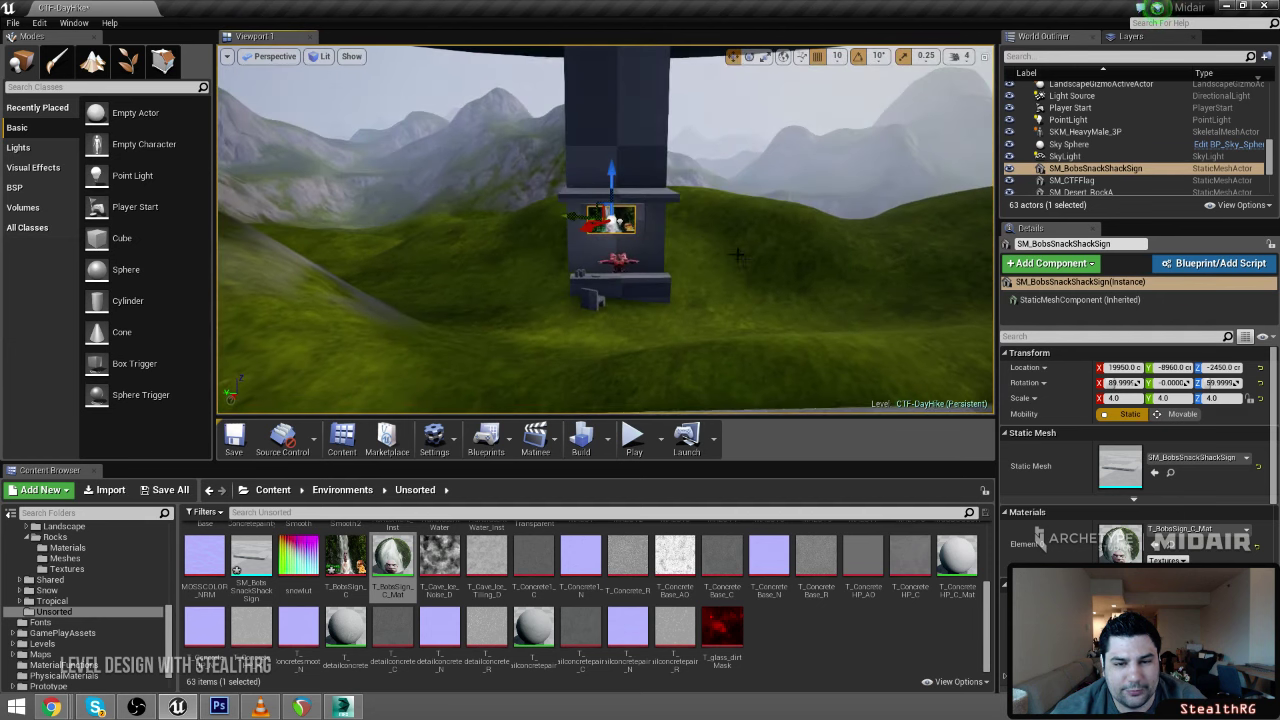
Playtest the level in full screen and walk up to the snack shack to check the mounted sign, then end the playtest
key(alt+p)
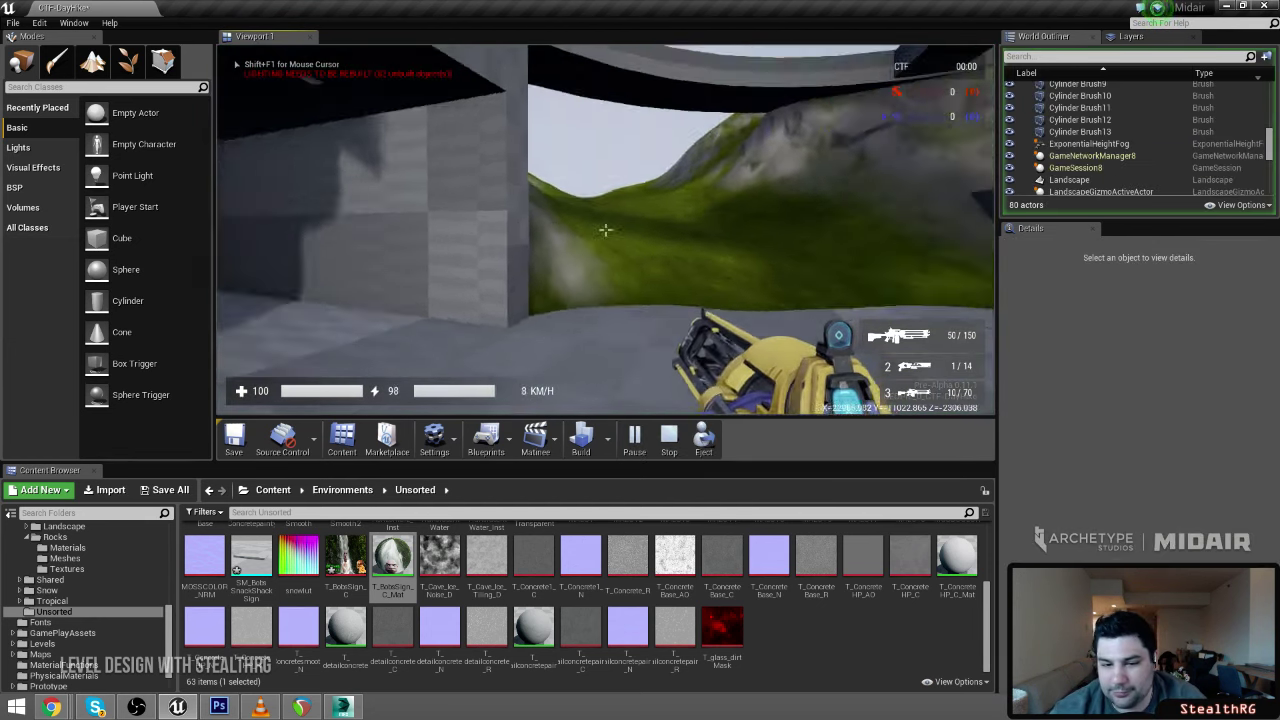
key(F11)
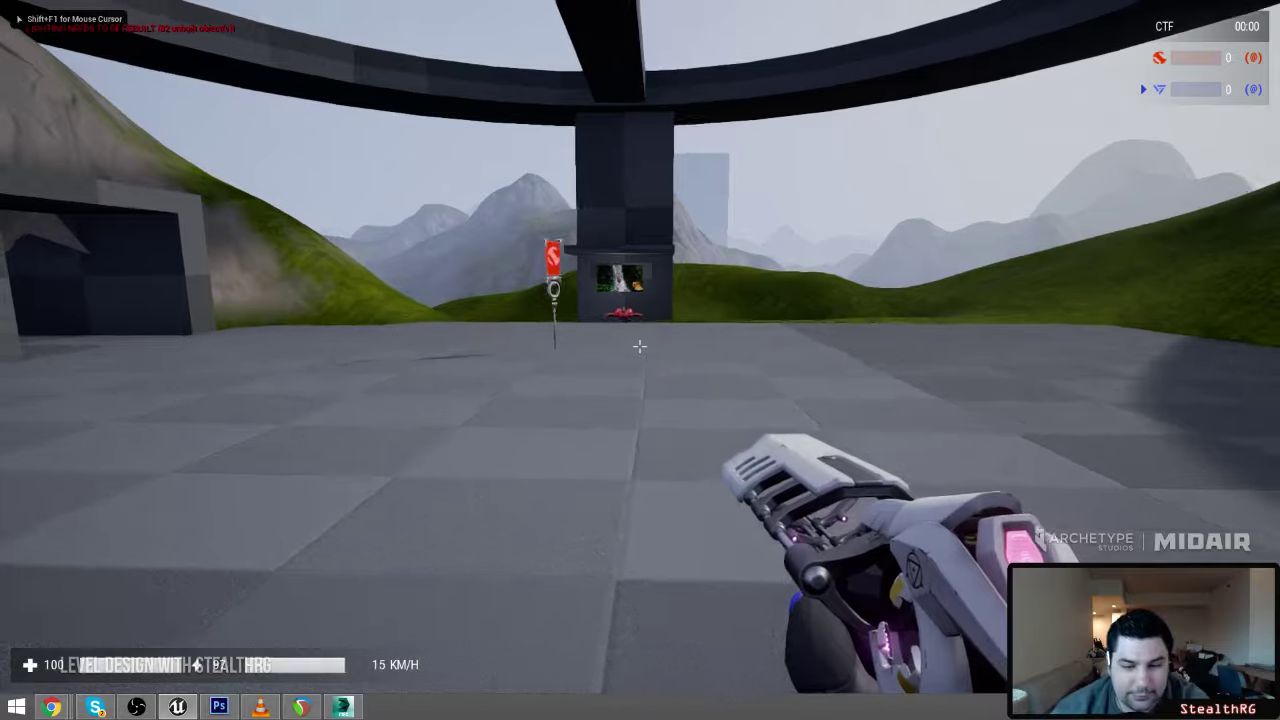
key(w)
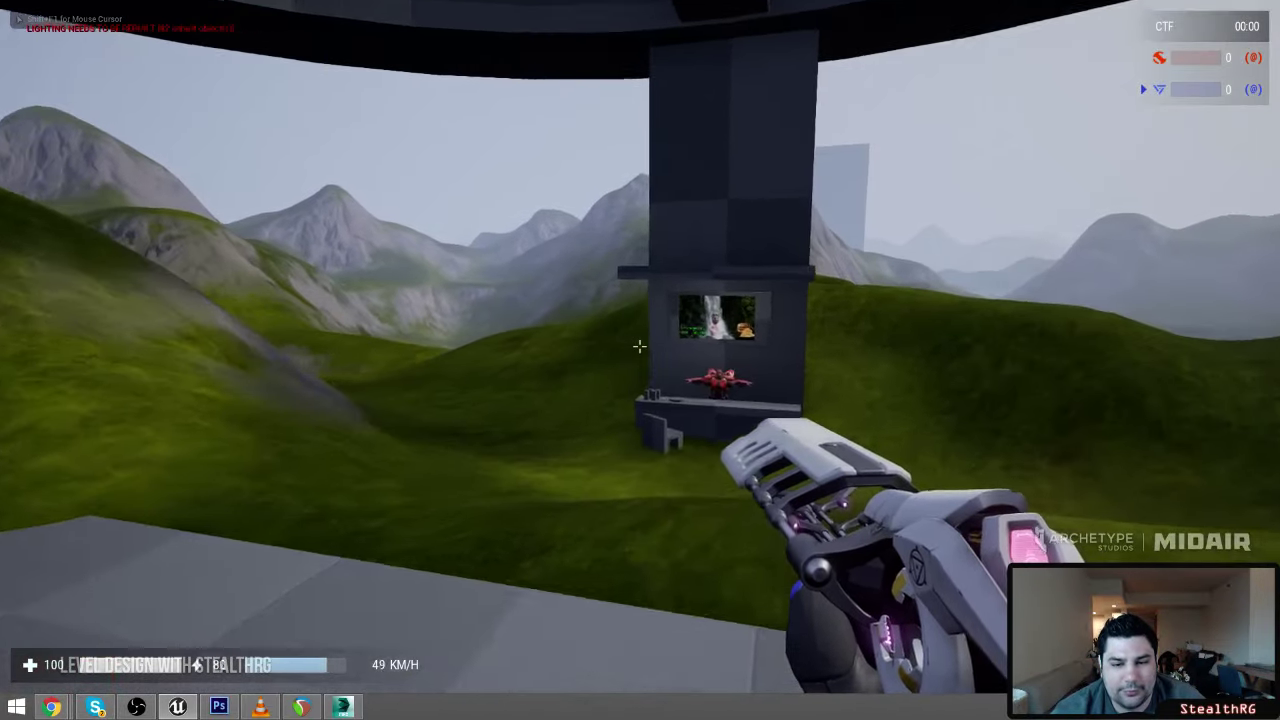
key(w)
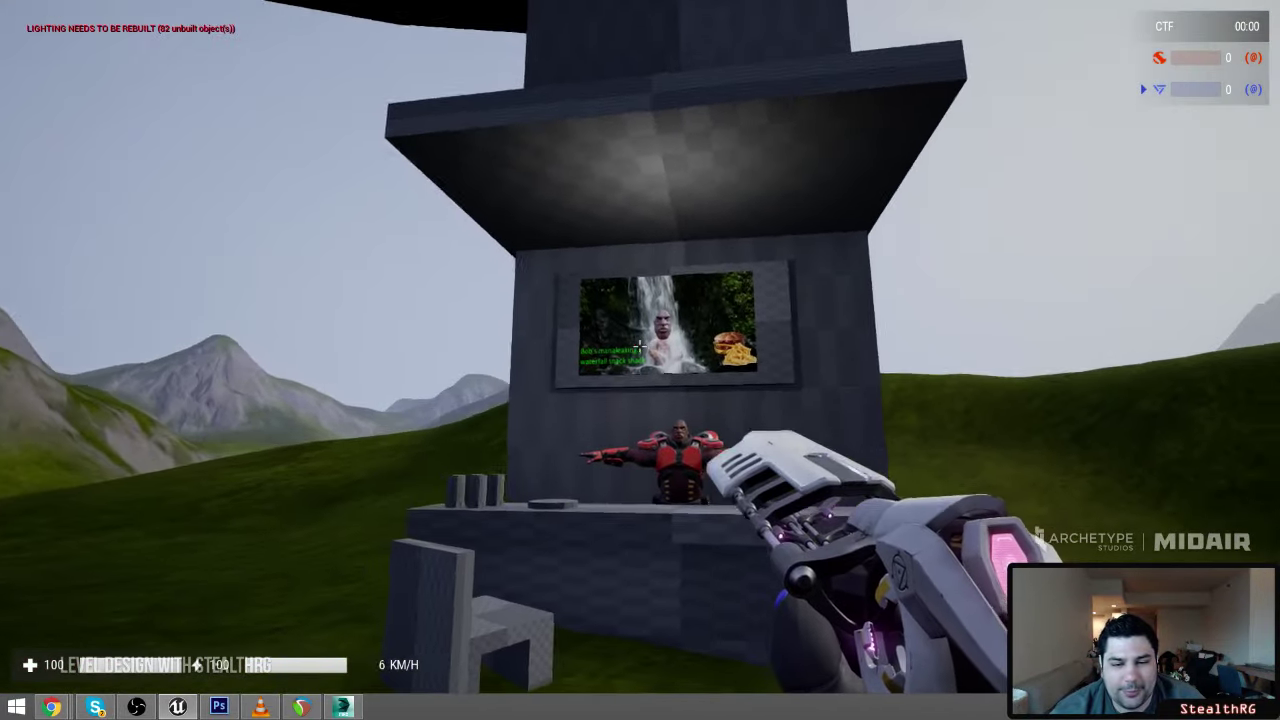
click(640, 346)
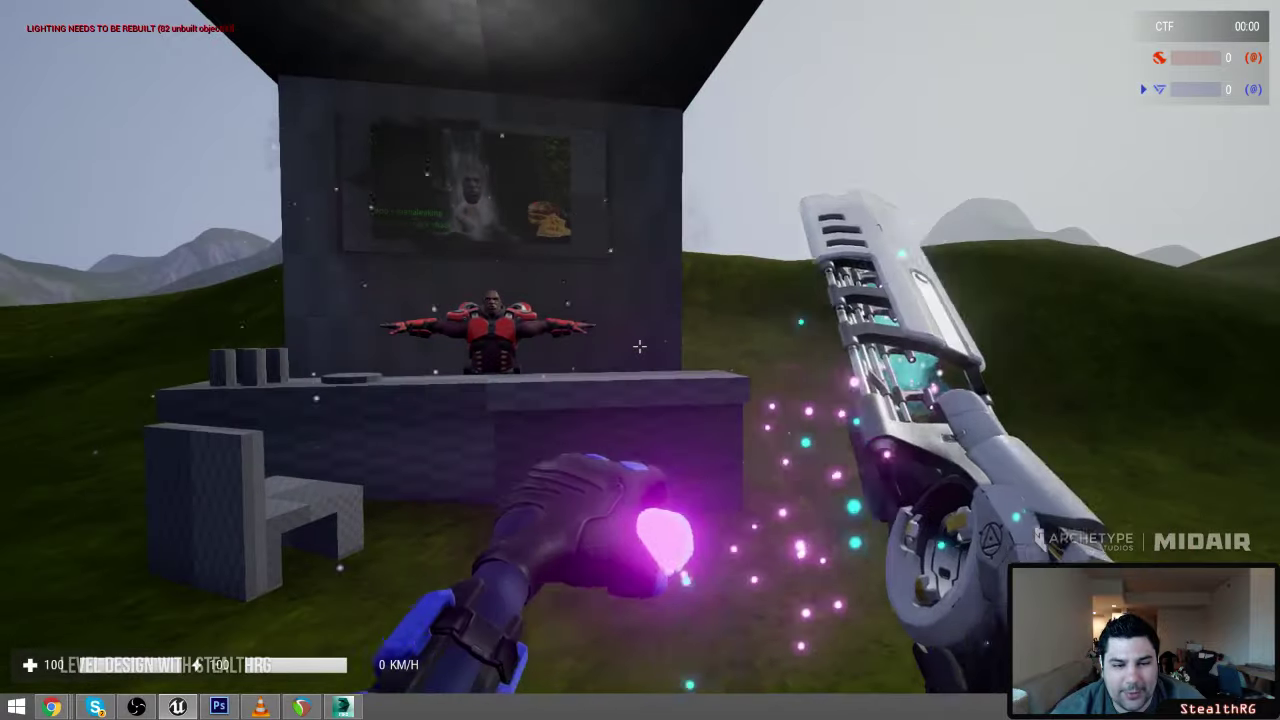
key(s)
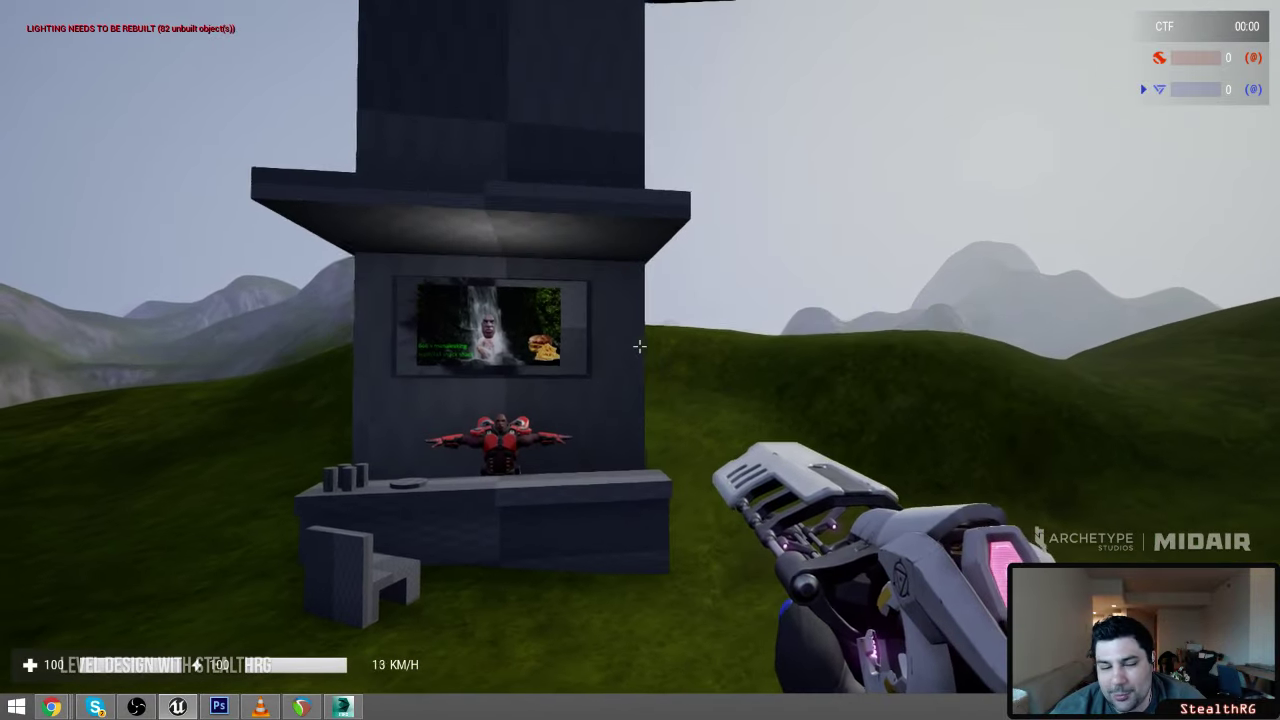
key(s)
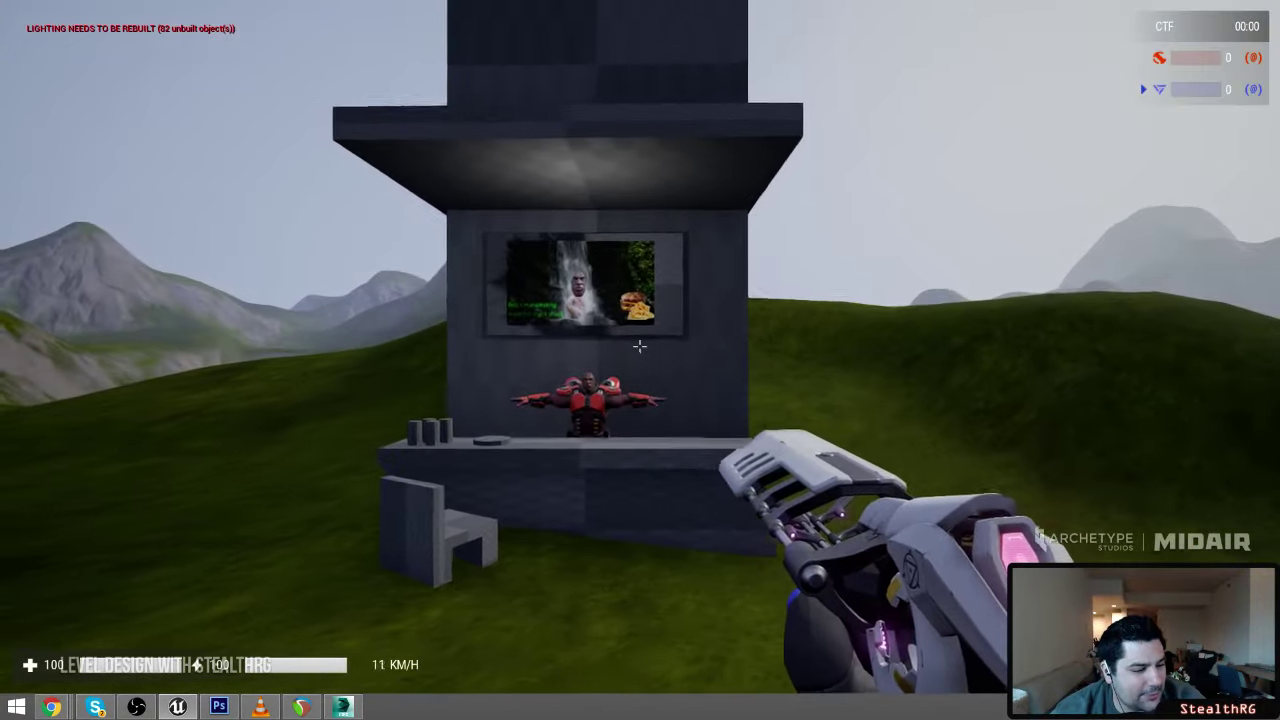
key(w)
key(d)
key(w)
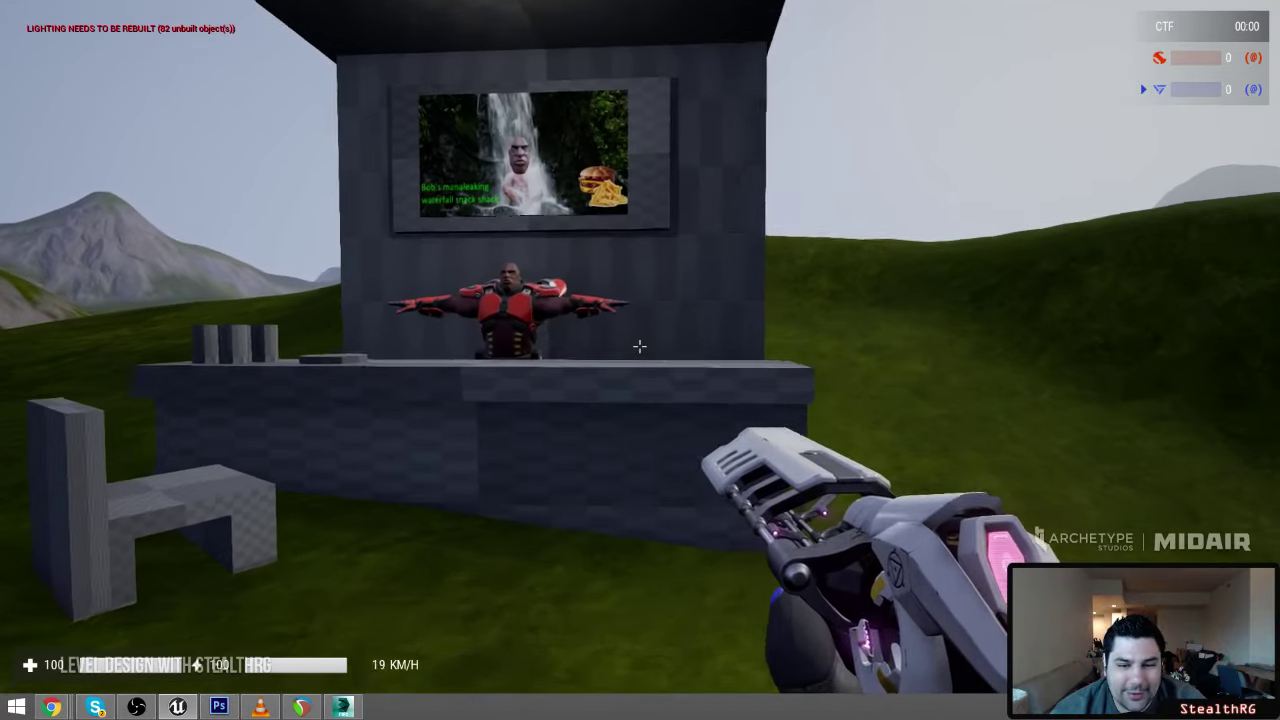
key(a)
key(Escape)
Select the grey desert rock below the box-shaped mountain opening and restore the viewport to its normal size
key(w)
right_drag(1169, 229, 1270, 250)
key(s)
mouse_move(937, 300)
right_down()
mouse_move(890, 330)
mouse_move(937, 300)
right_up()
key(w)
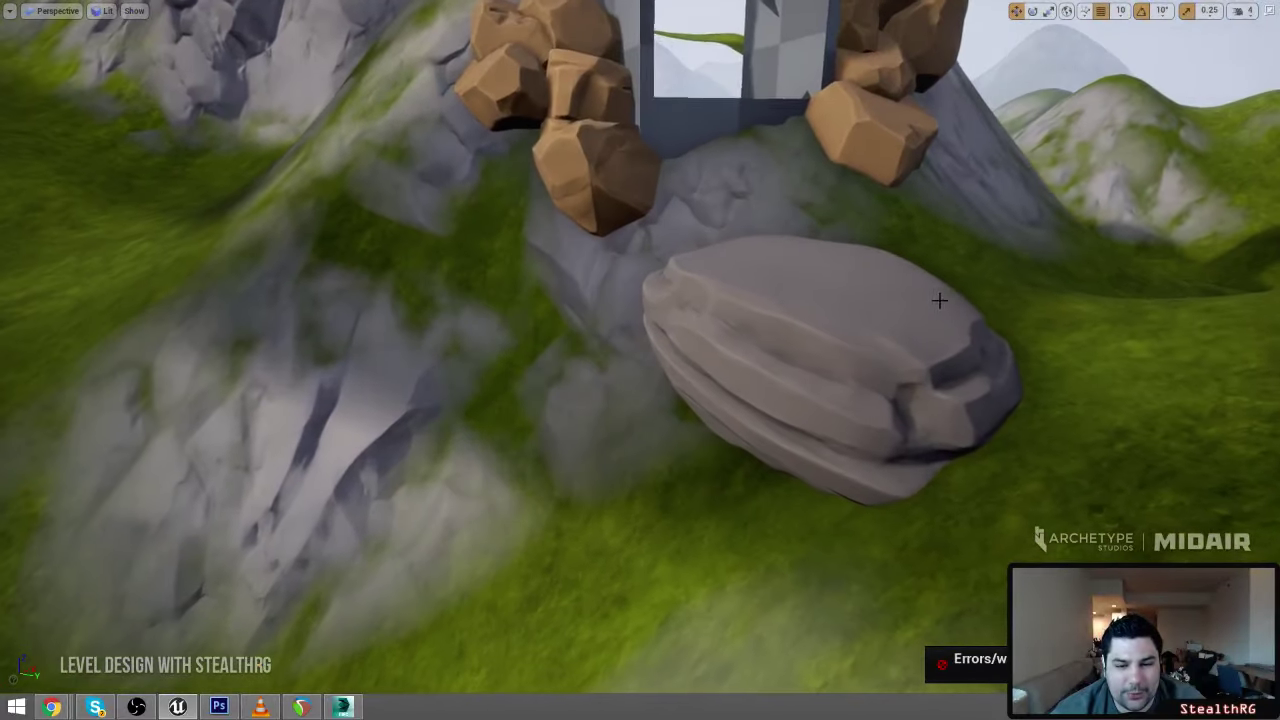
click(880, 335)
key(F11)
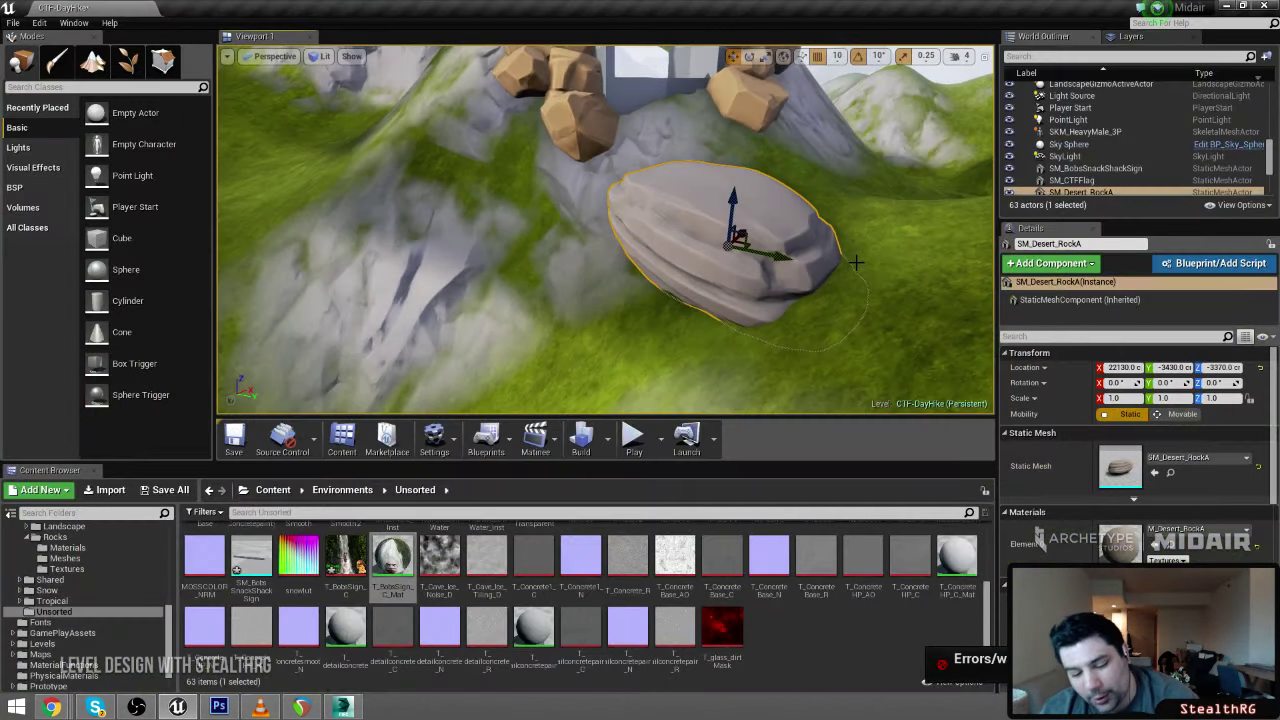
Delete all the orange rocks piled on the left side of the mountain opening, including the small leftover pieces beneath it
key(s)
right_drag(857, 263, 835, 280)
key(w)
key(s)
key(w)
key(s)
key(w)
key(s)
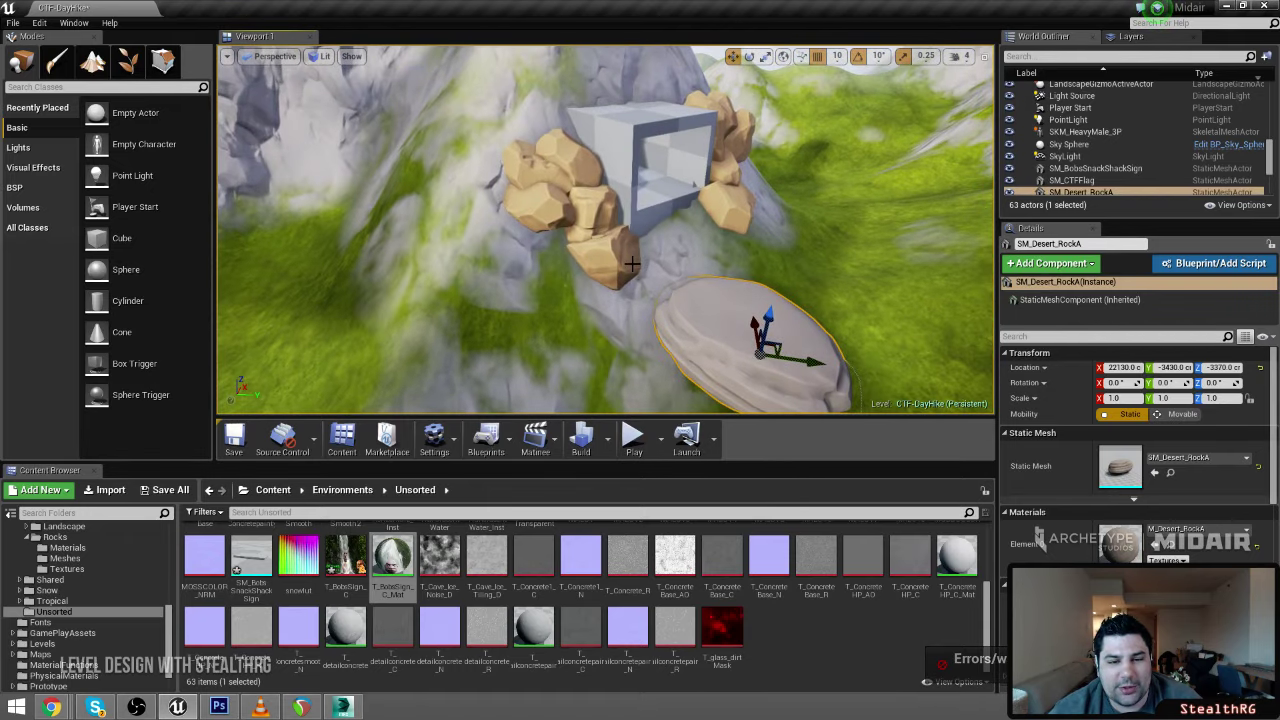
click(598, 262)
key(Delete)
click(595, 212)
key(Delete)
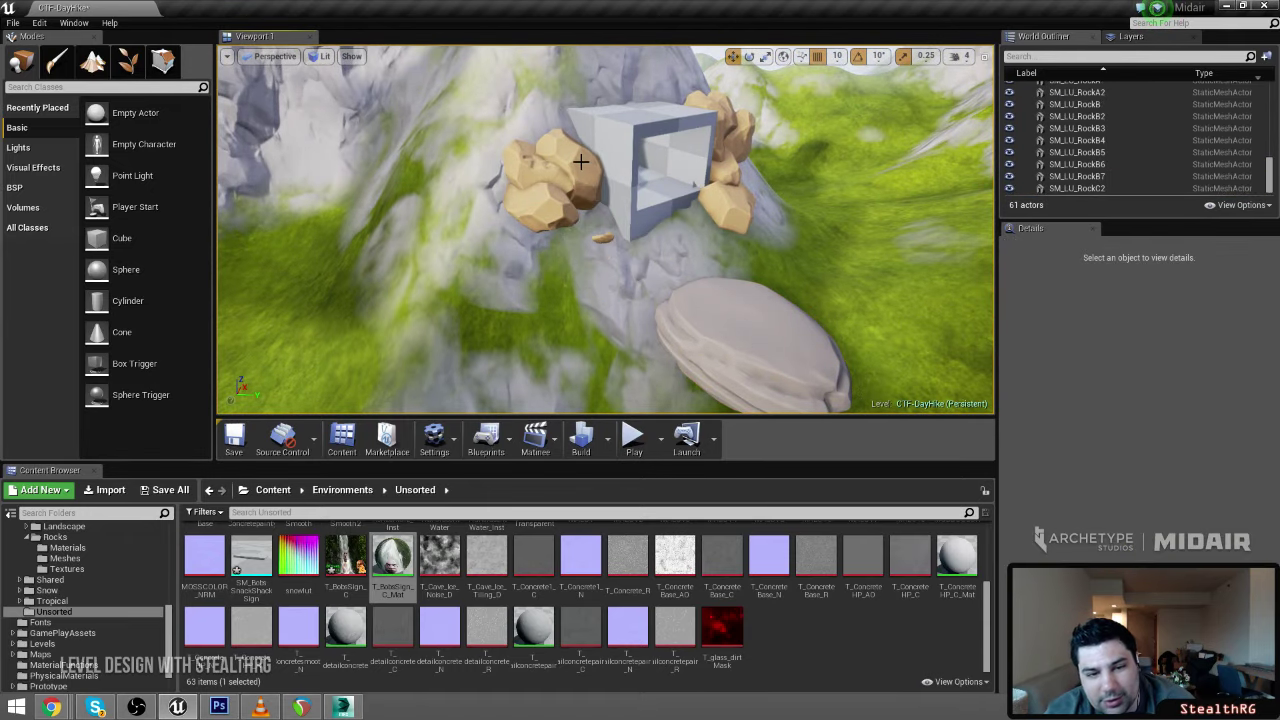
click(580, 163)
key(Delete)
click(532, 171)
key(Delete)
click(545, 205)
click(776, 338)
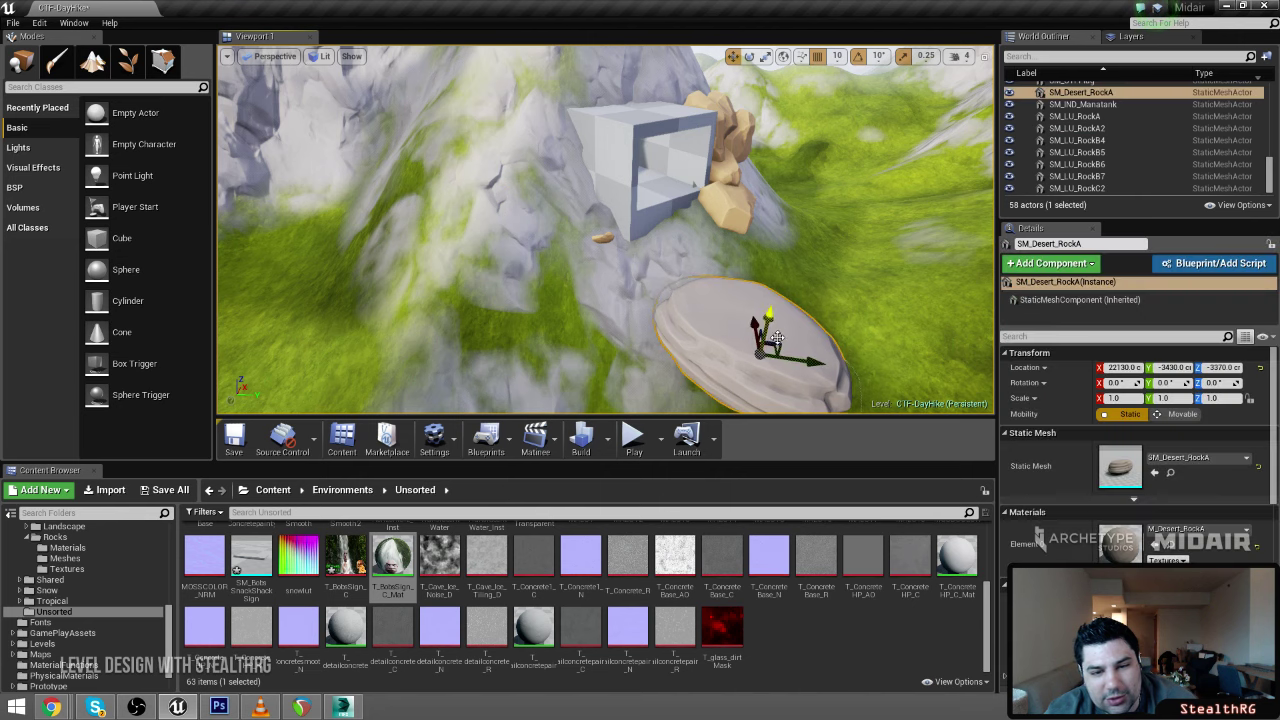
click(603, 236)
key(Delete)
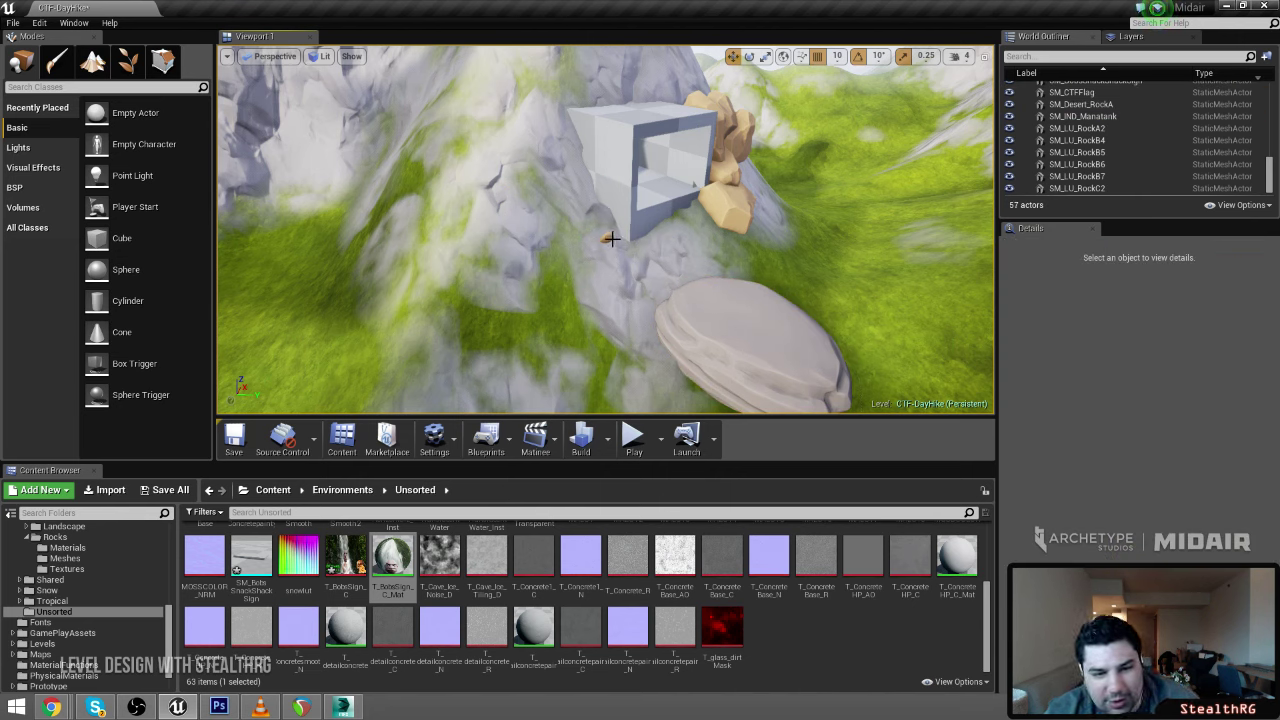
click(611, 238)
key(Delete)
Move the grey desert rock up beside the opening's left side, to X 22400, Y -4530, Z -2880
click(783, 318)
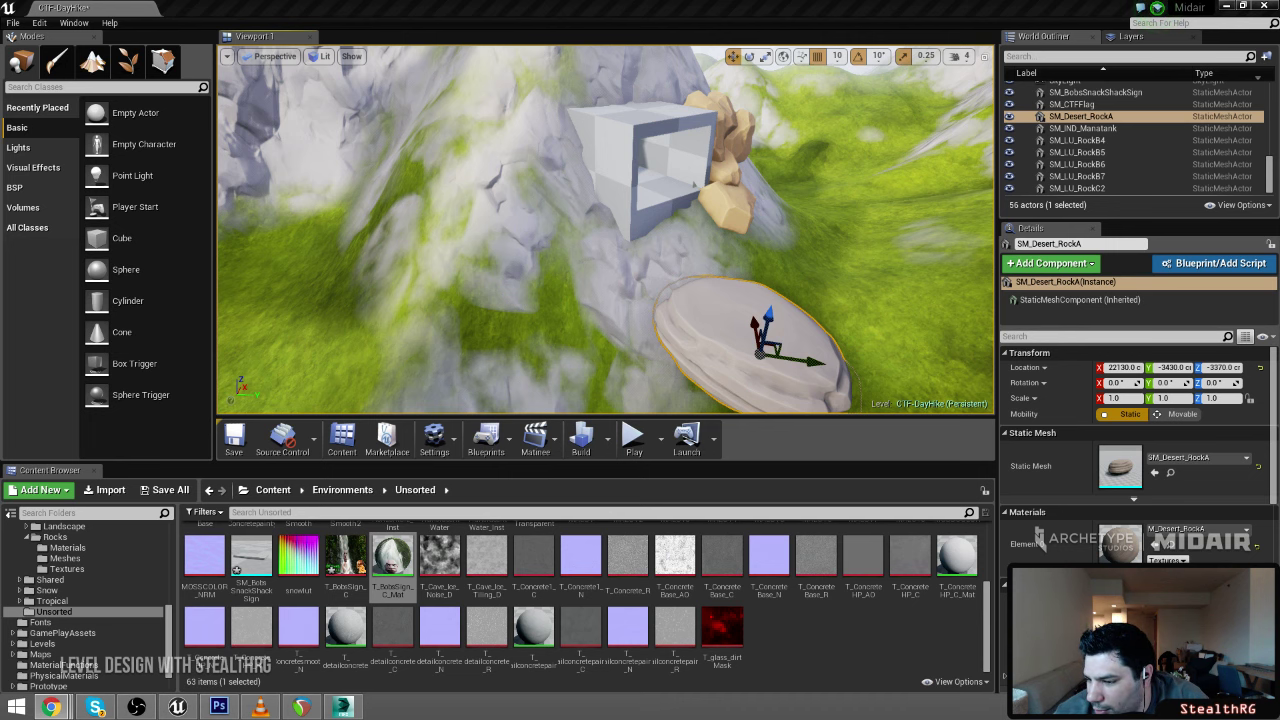
right_drag(750, 356, 777, 343)
drag(710, 288, 632, 54)
right_drag(632, 54, 600, 52)
mouse_move(600, 150)
right_down()
mouse_move(568, 158)
mouse_move(611, 153)
right_up()
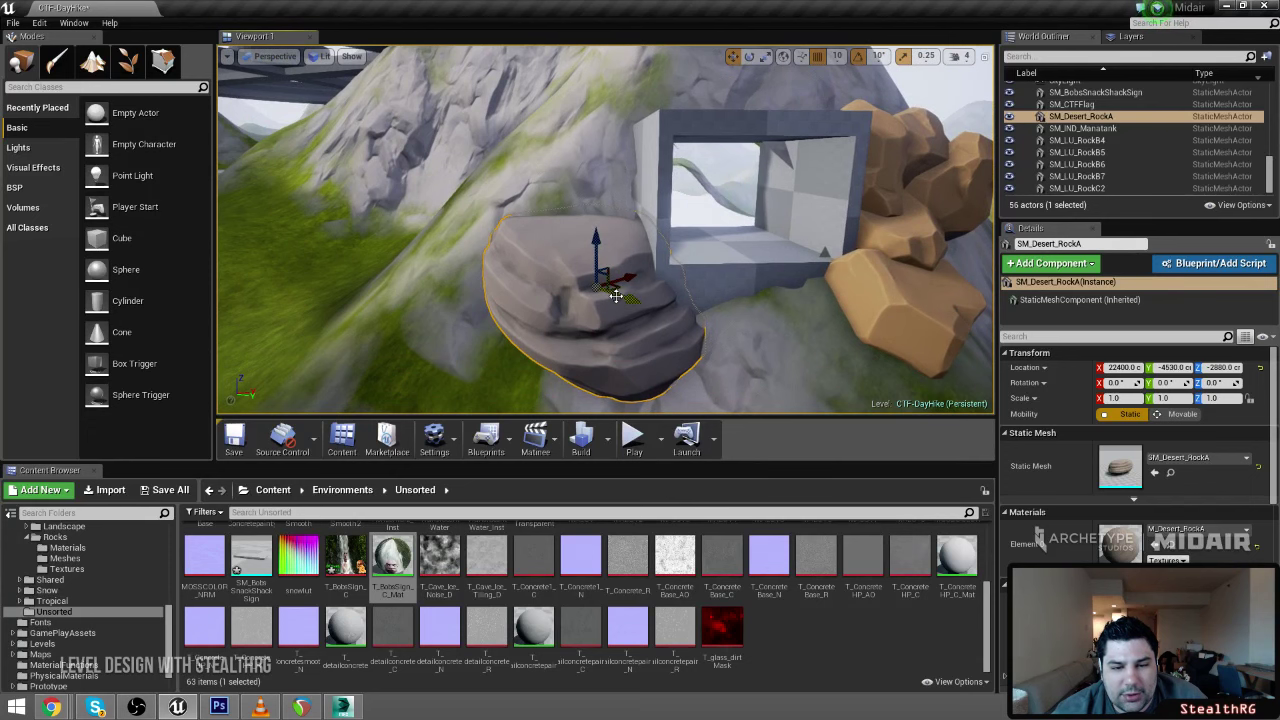
Rotate the desert rock to about -20° around Z and shift it to X 22460, Y -4630
key(e)
drag(606, 314, 638, 312)
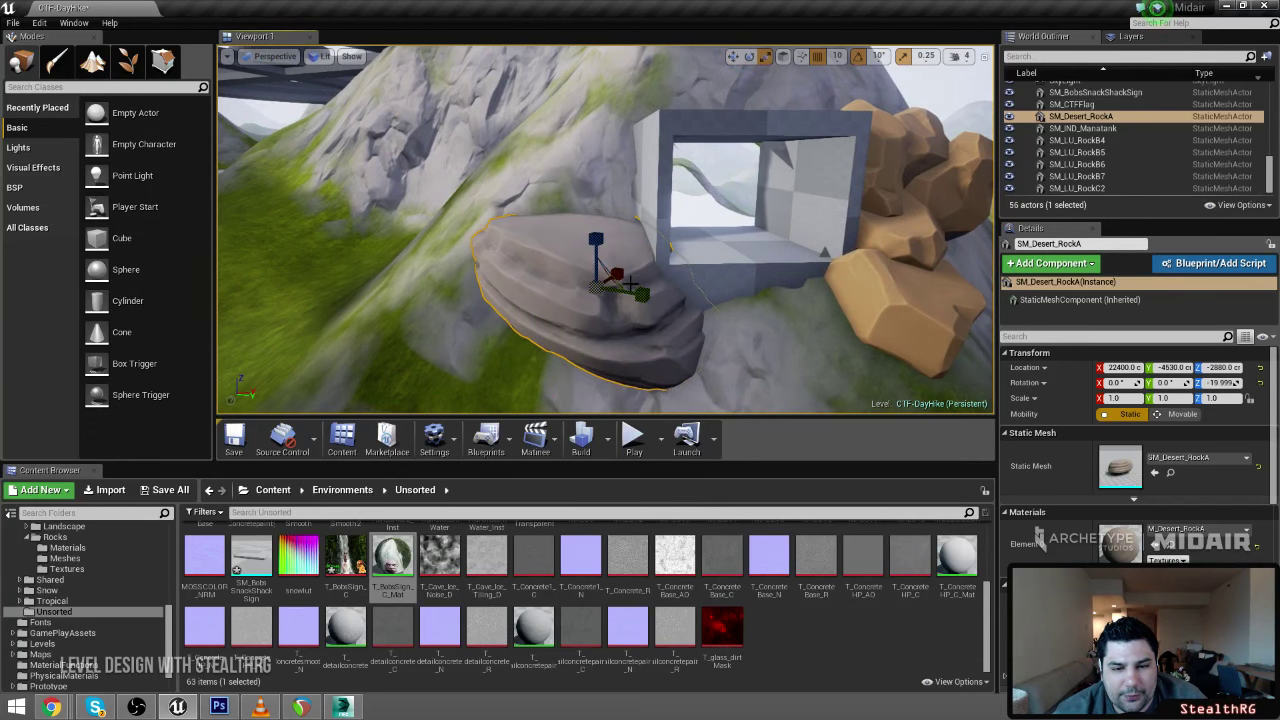
key(space)
right_drag(630, 284, 580, 362)
mouse_move(647, 260)
mouse_down()
mouse_move(634, 231)
mouse_move(646, 237)
mouse_up()
mouse_move(674, 267)
right_down()
mouse_move(676, 290)
mouse_move(674, 267)
right_up()
Duplicate the desert rock and stack the copy above the original at X 22550, Y -4790, Z -2720
key(ctrl+w)
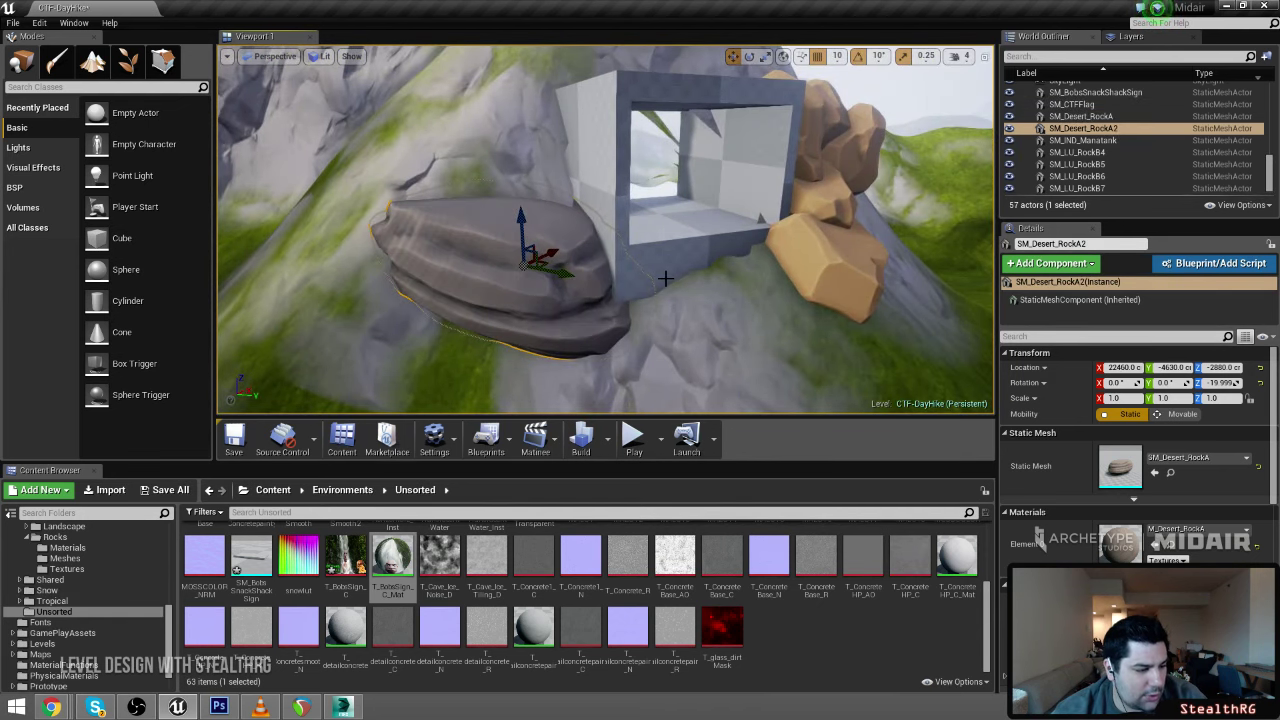
drag(536, 246, 536, 220)
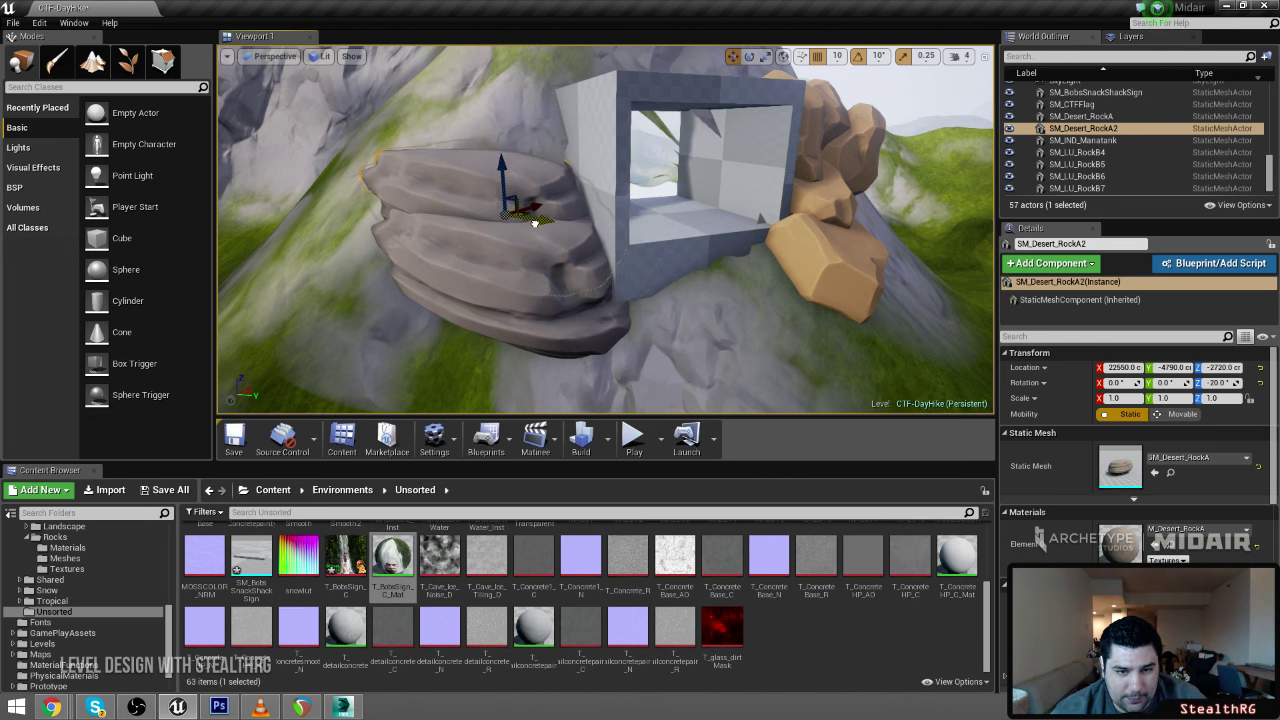
right_drag(536, 220, 505, 230)
key(s)
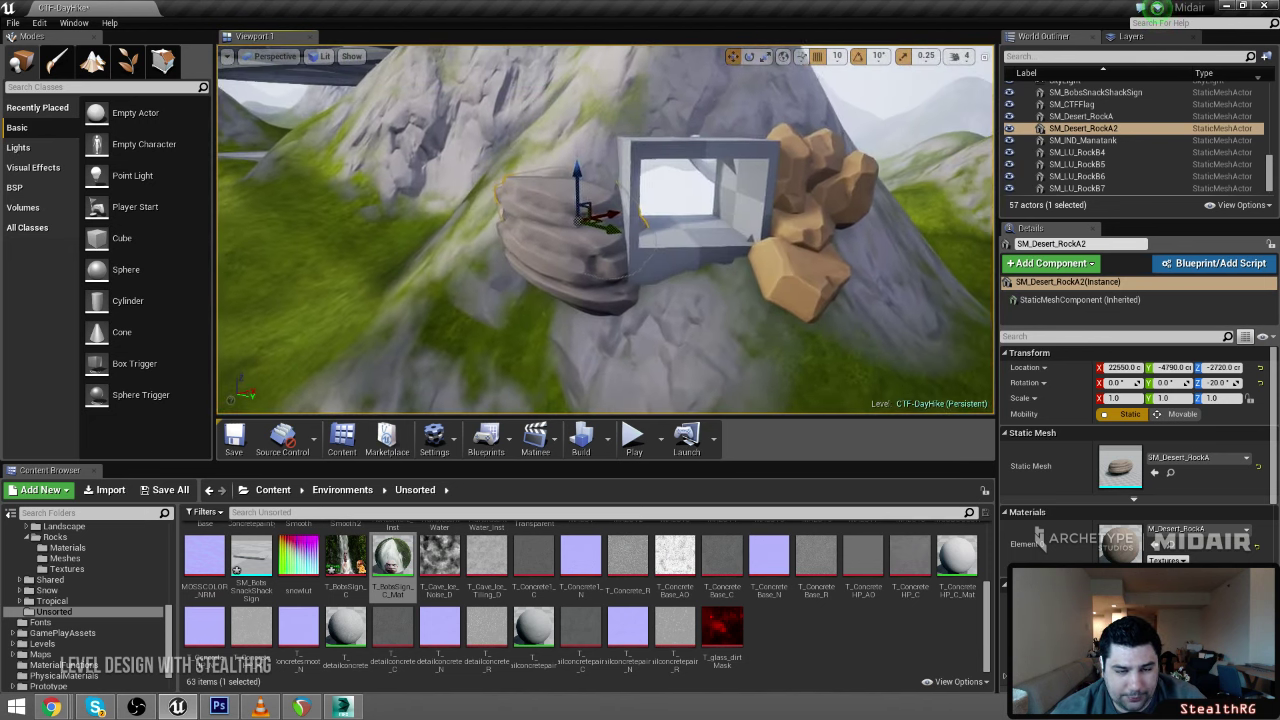
Turn the upper rock over to about 170° around X and -170° around Z, scaled to 2.0 in Z, at X 22460, Y -4910
key(e)
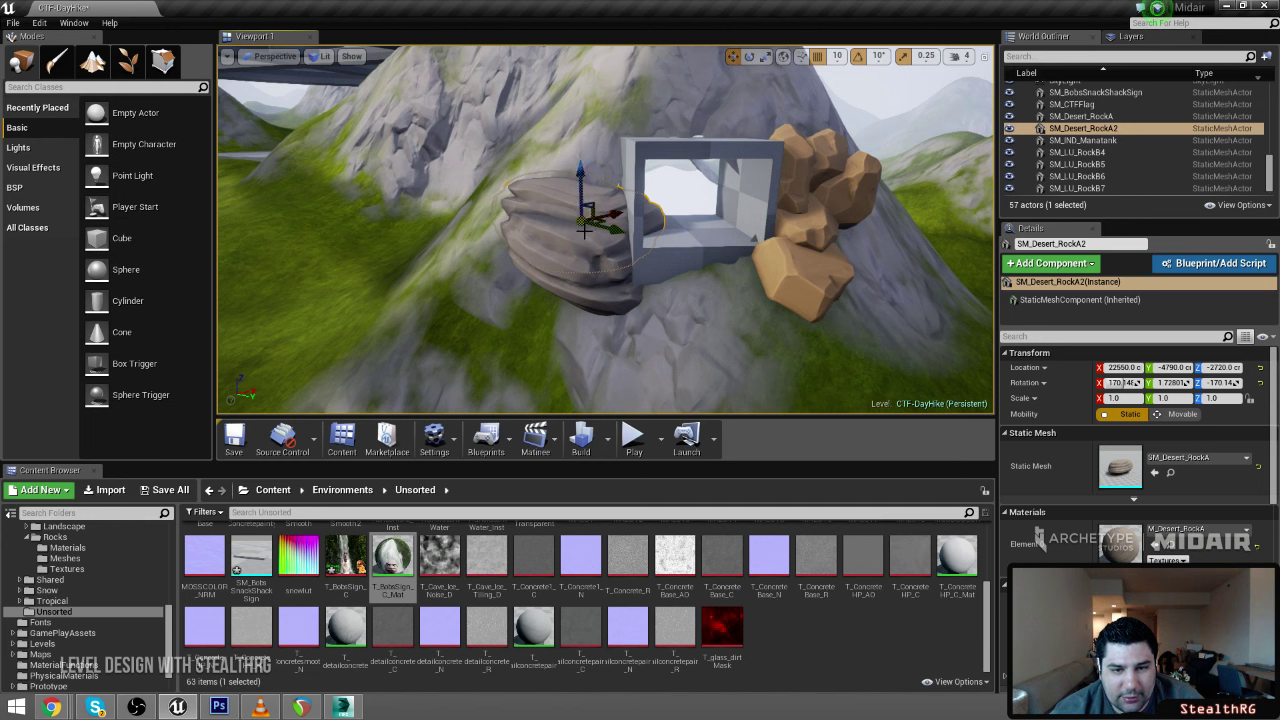
drag(577, 264, 577, 298)
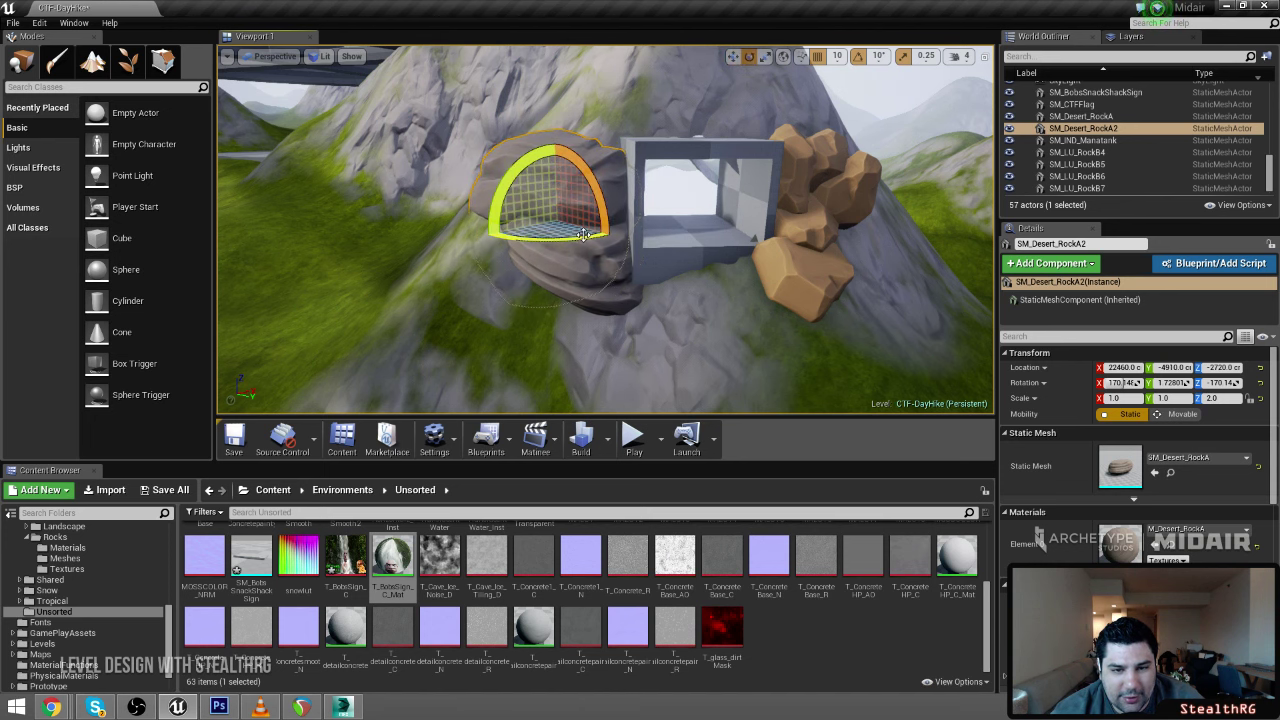
right_drag(703, 198, 770, 205)
Scale the lower desert rock to 1.75 in Z and lower it to Z -3060
click(608, 264)
right_drag(608, 264, 550, 288)
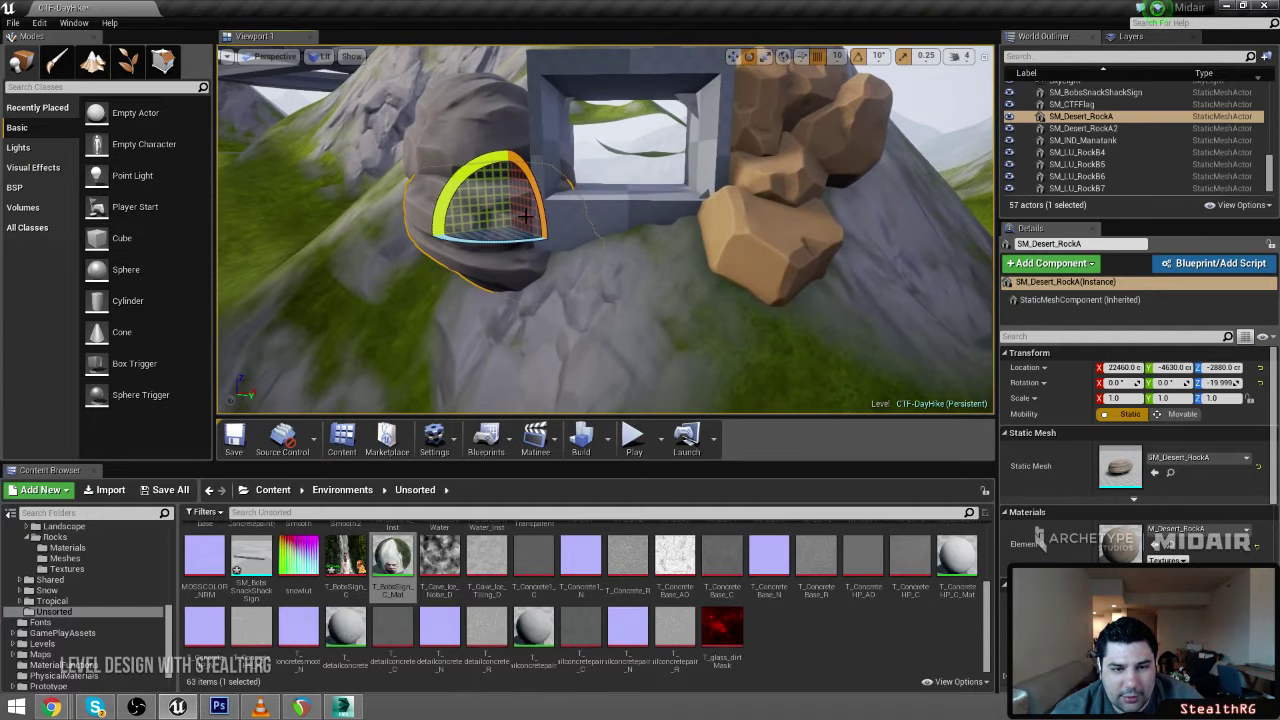
key(r)
drag(510, 186, 511, 240)
right_drag(511, 240, 680, 225)
click(700, 150)
right_drag(700, 150, 655, 242)
click(734, 240)
drag(724, 262, 723, 242)
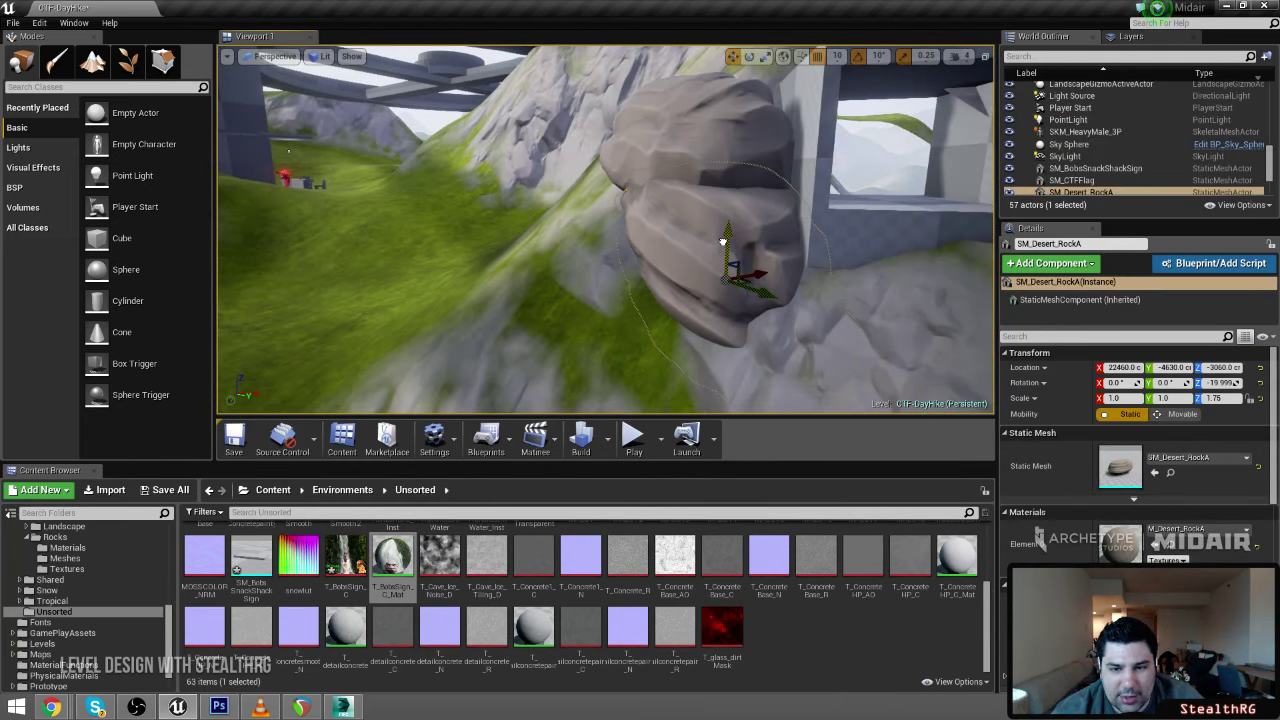
Delete the remaining orange rocks on the right side of the mountain opening
right_drag(818, 232, 830, 240)
click(812, 268)
key(Delete)
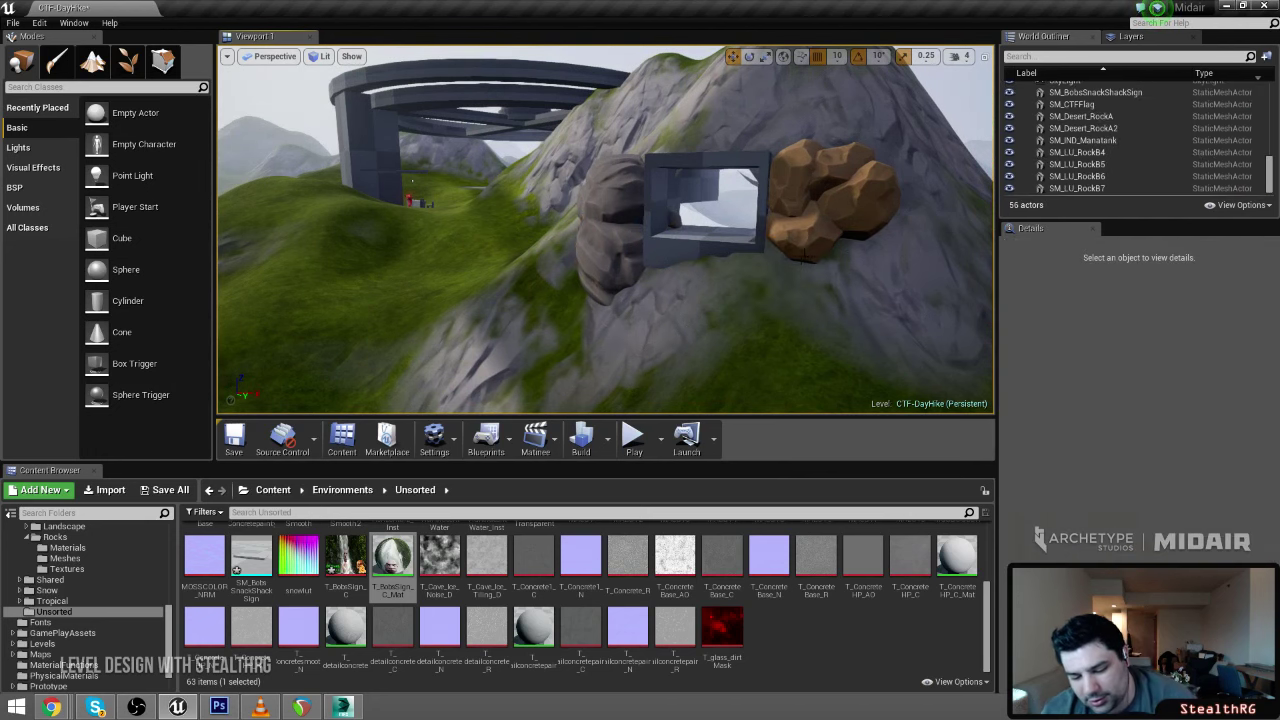
click(805, 255)
key(Delete)
click(865, 205)
key(Delete)
click(848, 175)
key(Delete)
click(800, 185)
key(Delete)
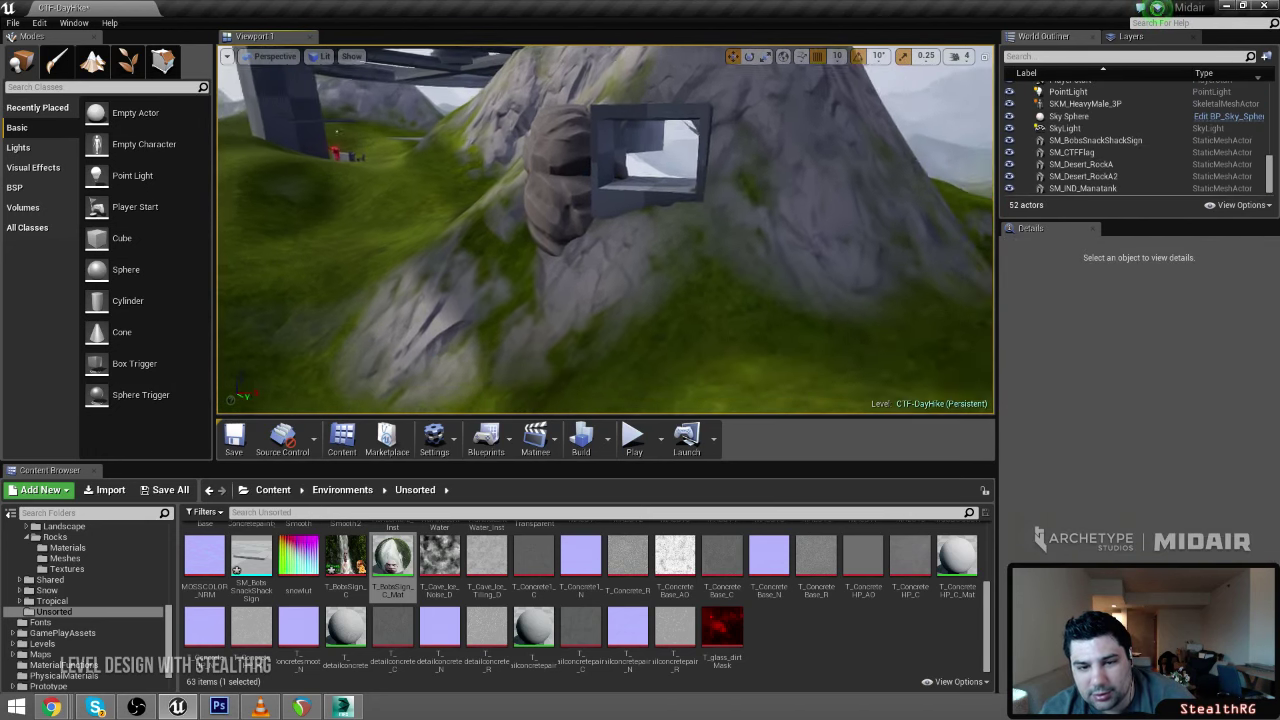
Duplicate both stacked desert rocks together and move the copies to the right side of the mountain opening
mouse_move(800, 185)
right_down()
mouse_move(806, 160)
mouse_move(796, 164)
right_up()
click(588, 292)
ctrl+click(586, 231)
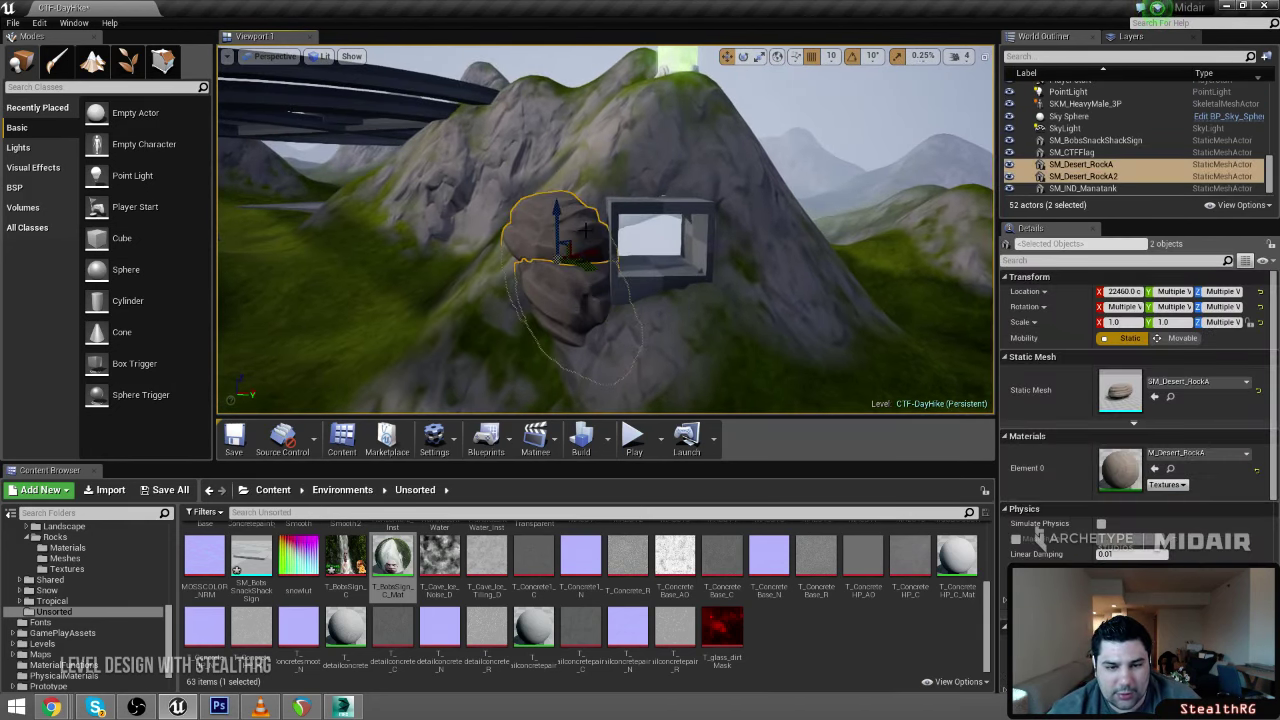
key(ctrl+w)
right_drag(602, 268, 602, 298)
drag(583, 243, 730, 279)
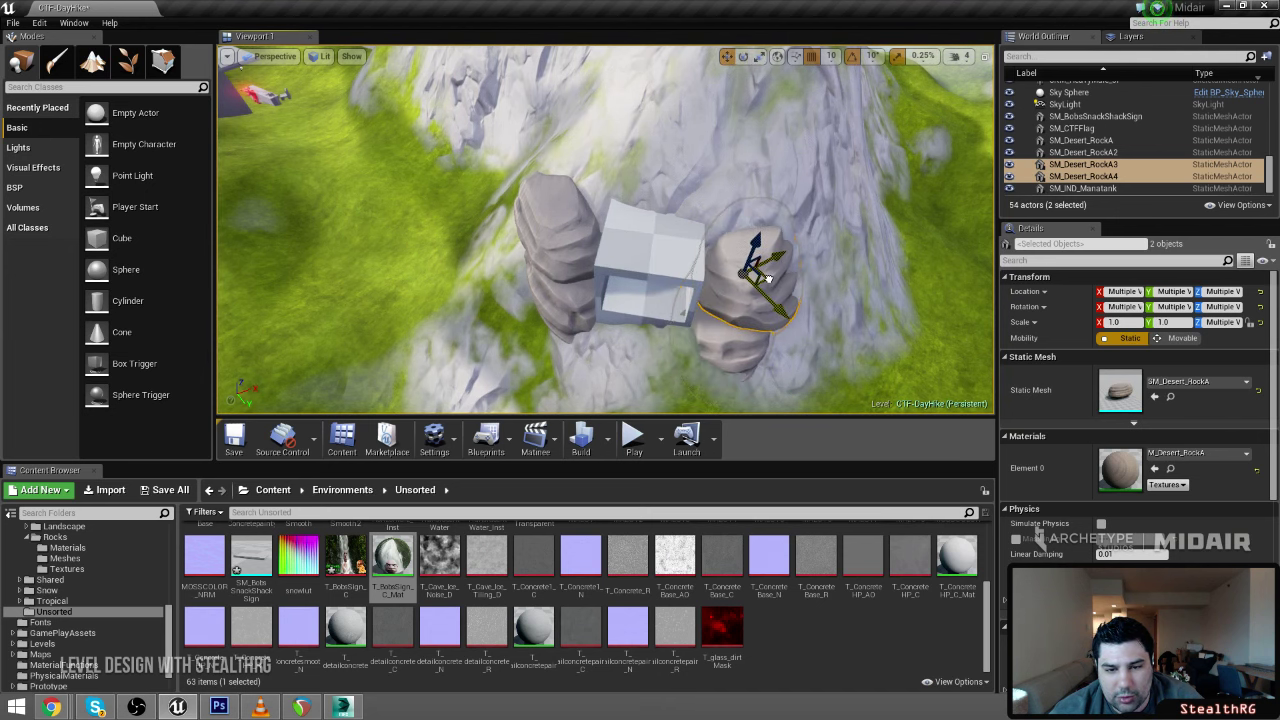
Pull the lower rock copy out of the hillside to about X 23205, Y -3750, Z -3070
right_drag(732, 378, 697, 374)
click(697, 374)
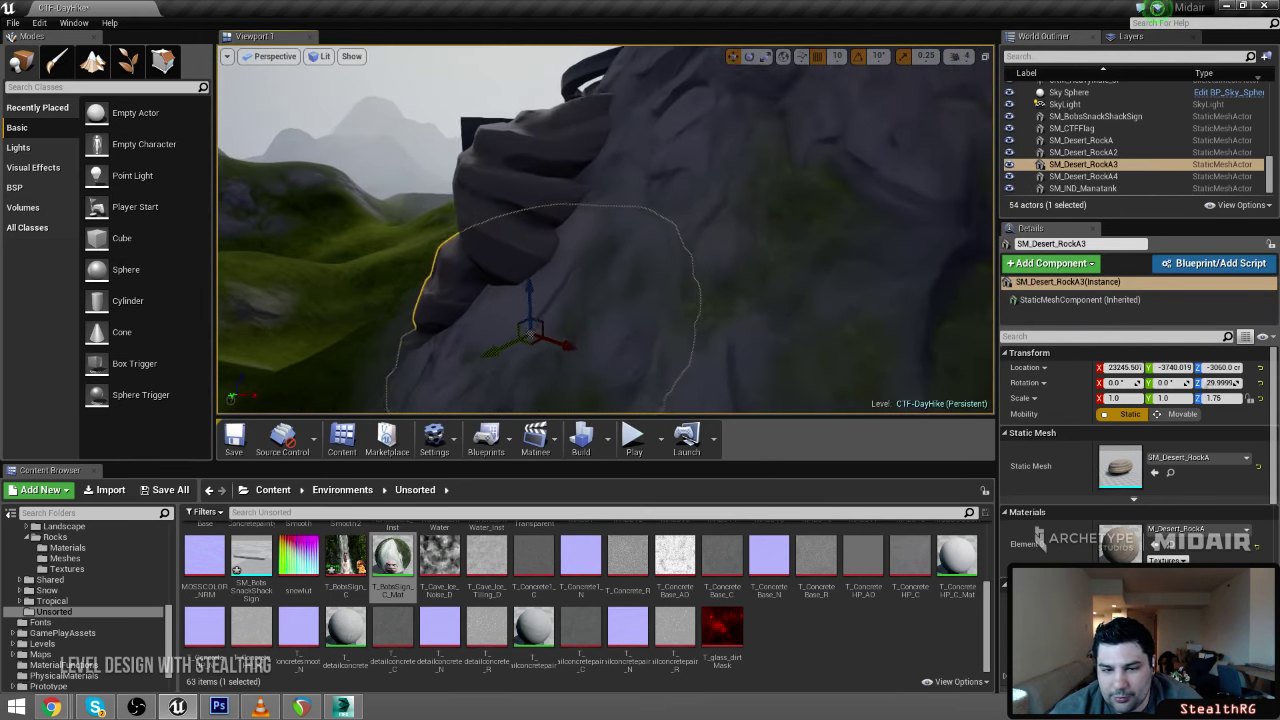
drag(563, 345, 472, 343)
right_drag(472, 343, 472, 343)
drag(583, 295, 591, 297)
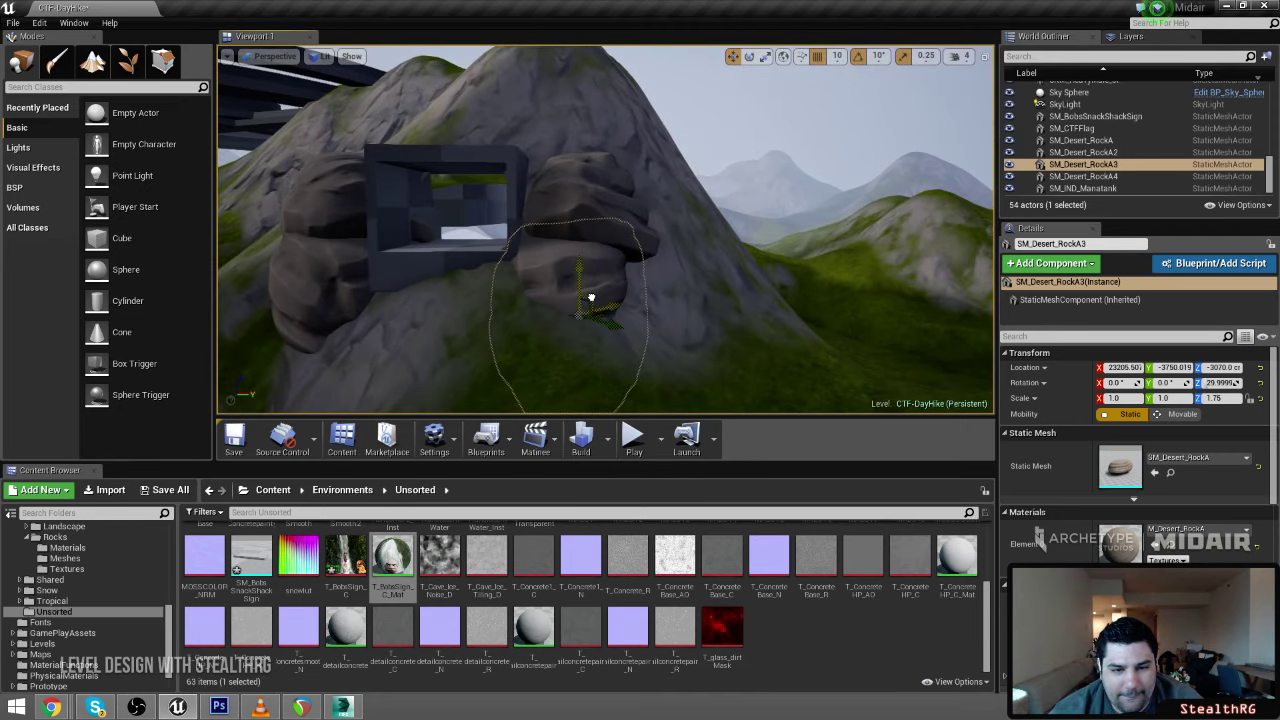
Place the upper rock copy beside the opening at X 23400, Y -3920, Z -2690, rotated to about -110° around Z
click(598, 260)
drag(608, 223, 599, 220)
key(e)
right_drag(601, 219, 601, 219)
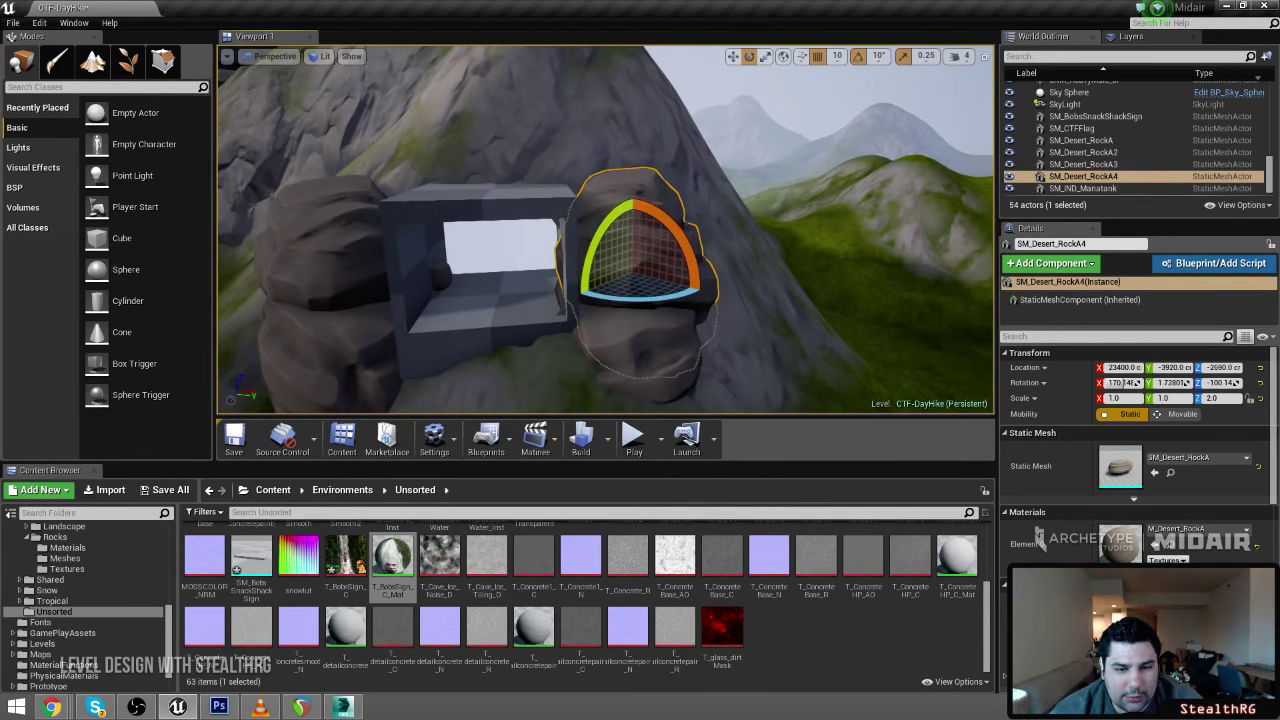
drag(634, 303, 618, 303)
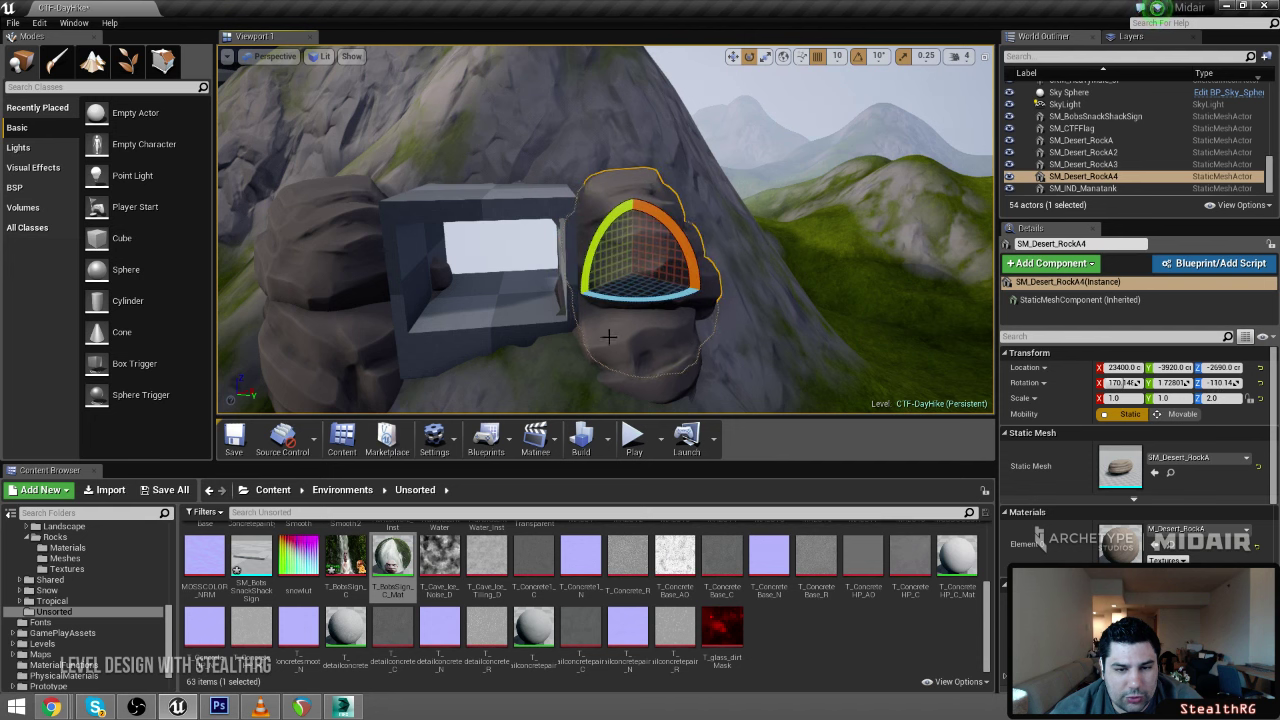
Rotate the lower rock beside the opening's right side to -160° around Z and lower it to about X 23115, Y -3940, Z -3210
click(615, 335)
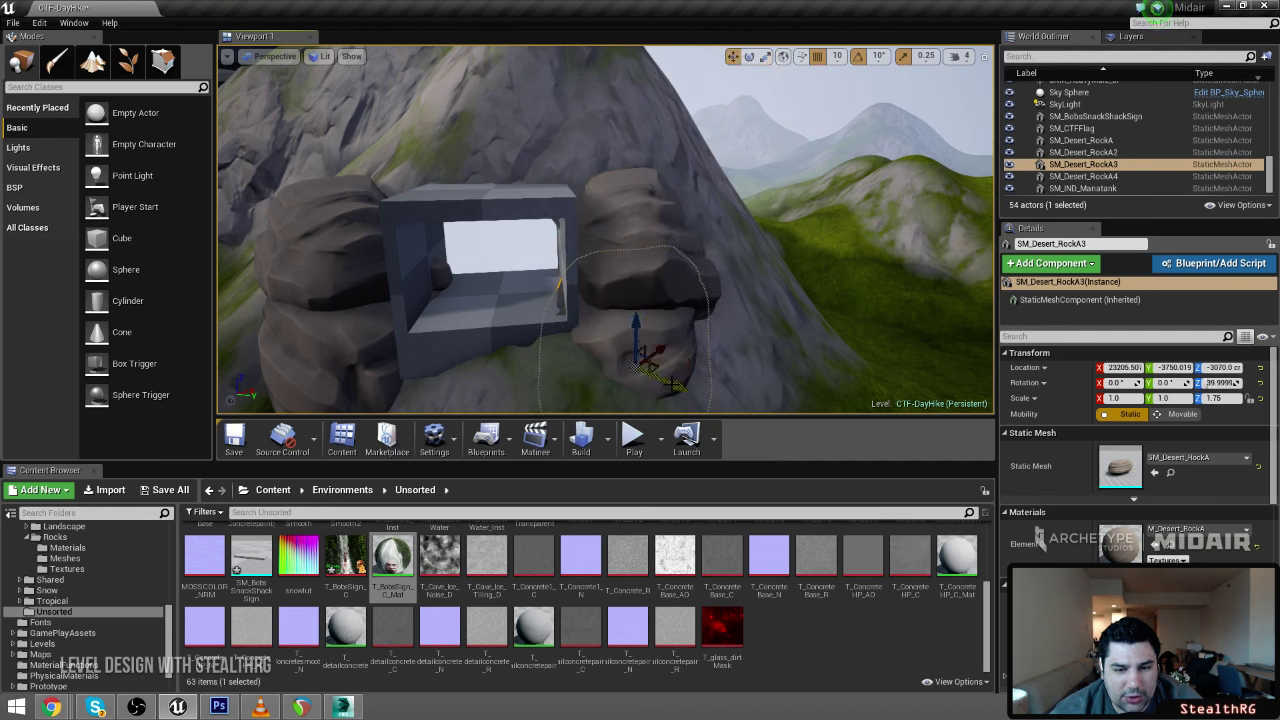
drag(678, 413, 631, 350)
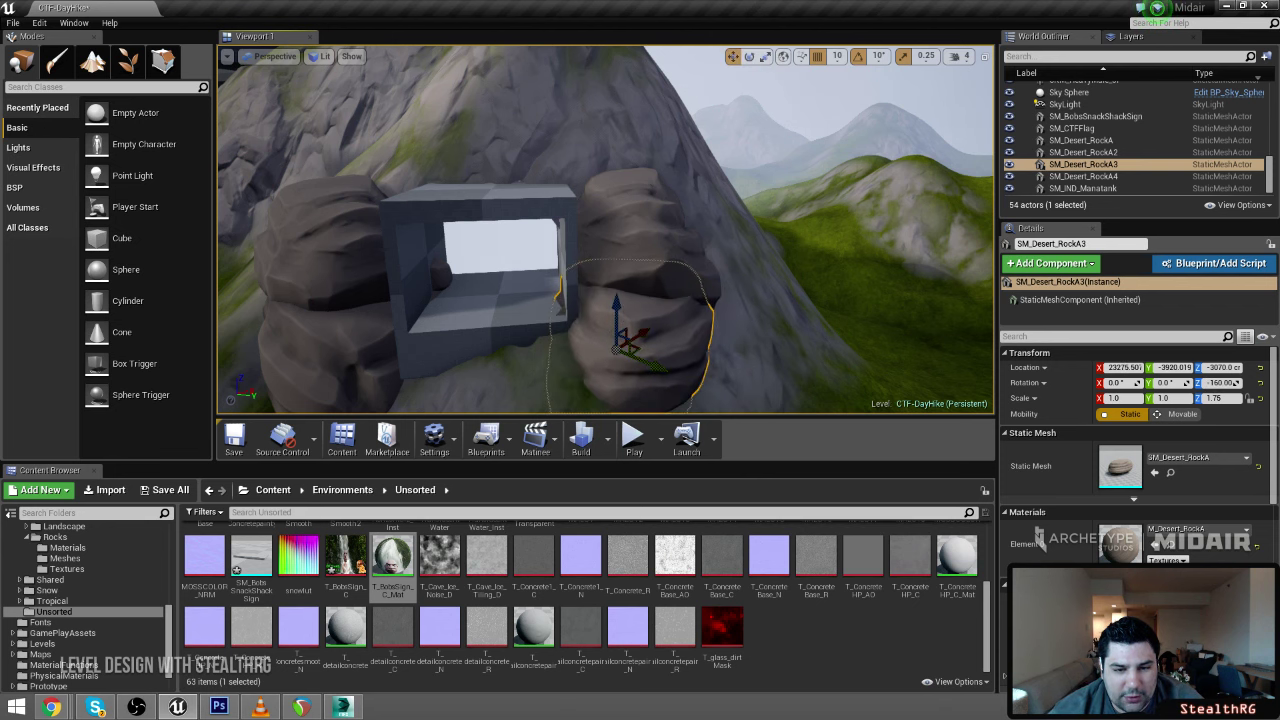
right_drag(625, 312, 605, 311)
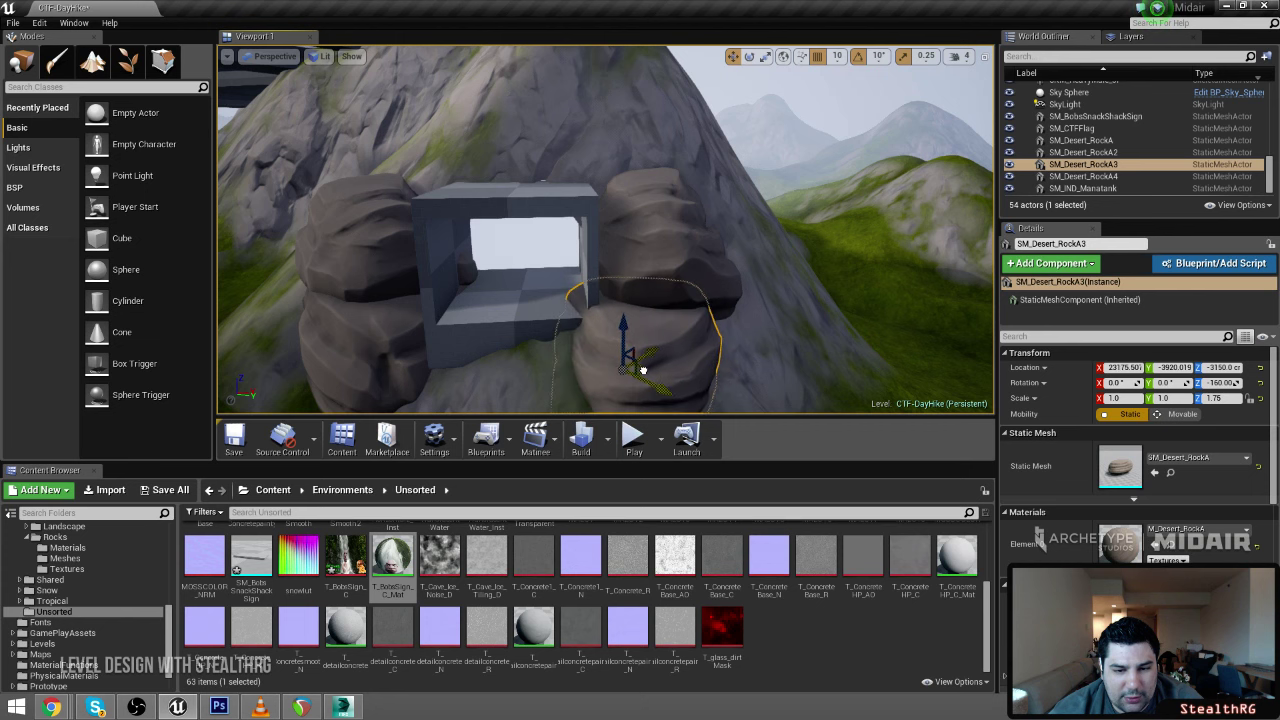
drag(643, 370, 632, 375)
drag(616, 330, 613, 341)
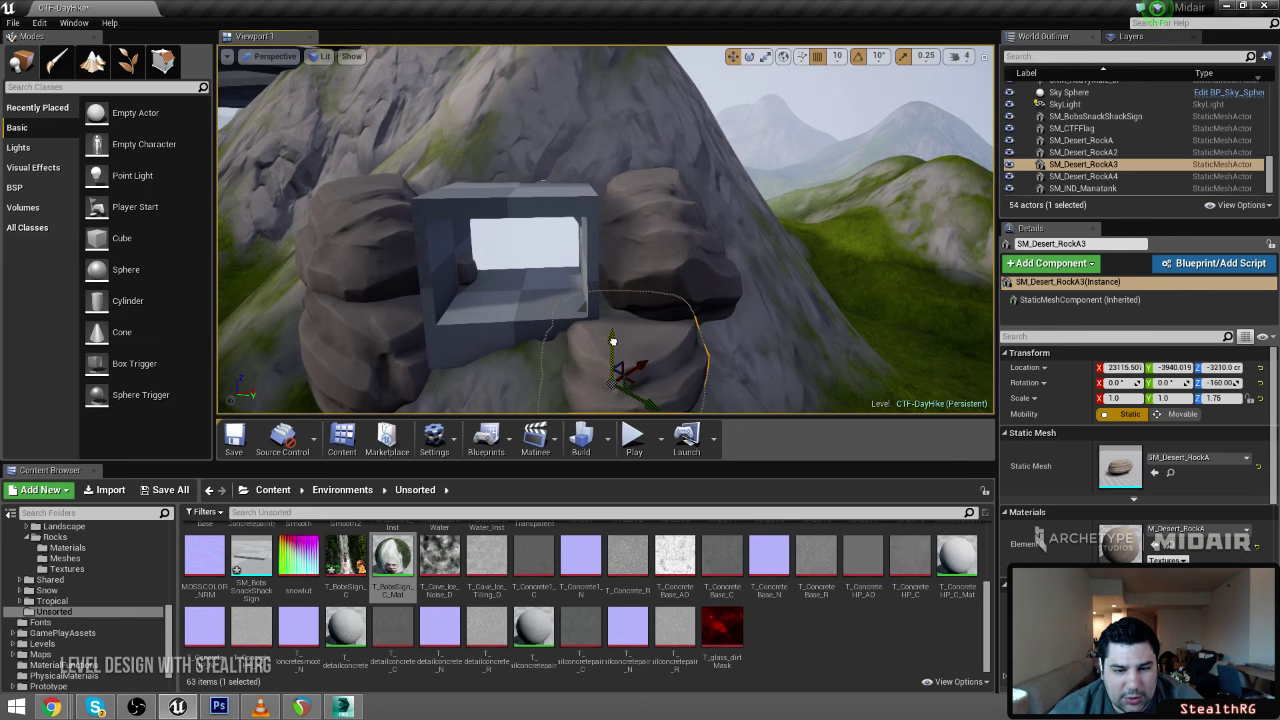
right_drag(613, 343, 598, 335)
key(s)
Shift the upper rock on the opening's right side to X 23380, Y -3850, Z -2780, rotated to about -100° around Z
click(702, 283)
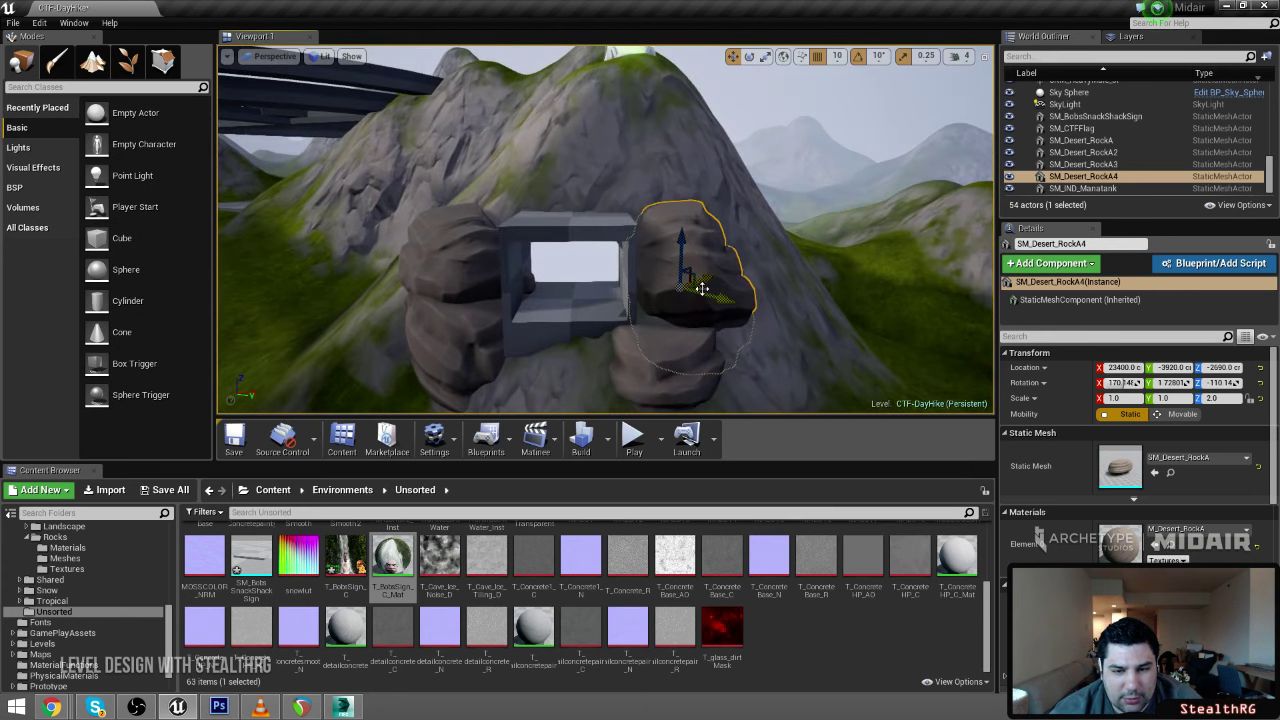
mouse_move(702, 289)
mouse_down()
mouse_move(690, 313)
mouse_move(712, 291)
mouse_up()
key(e)
key(w)
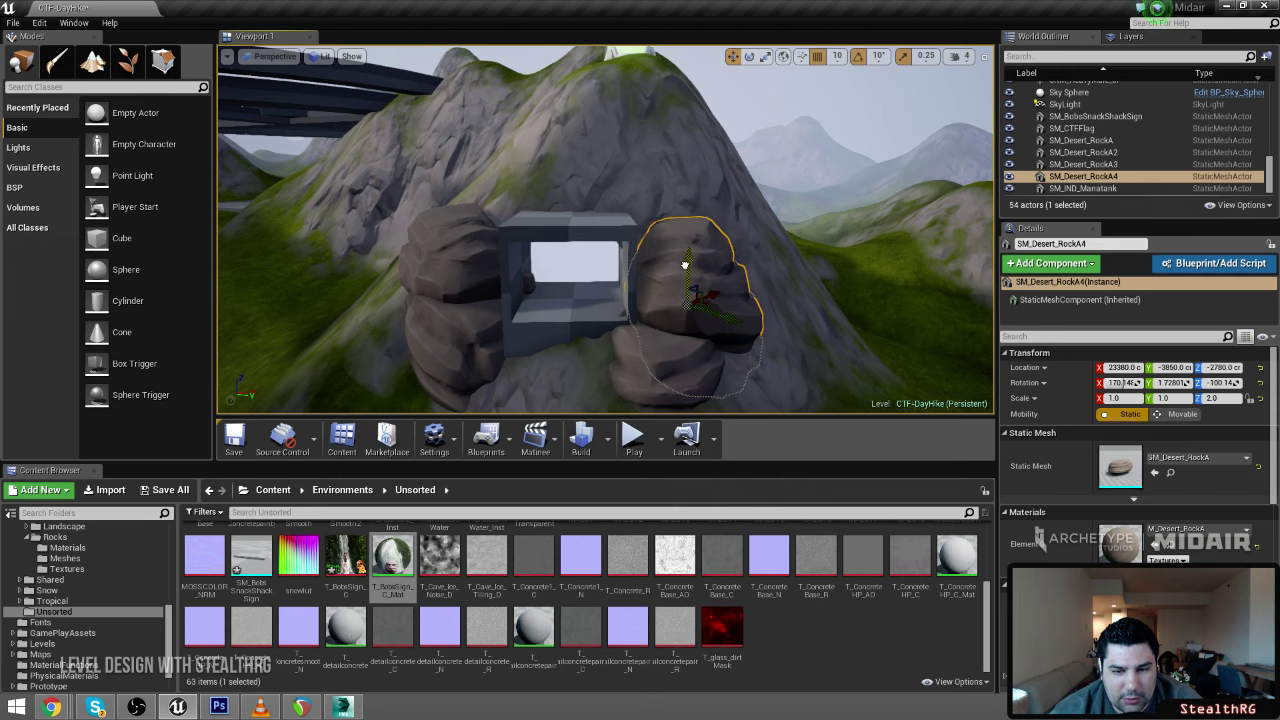
Examine the rock stacks on both sides of the mountain opening from near and far
click(821, 196)
key(s)
right_drag(821, 196, 709, 243)
key(w)
click(708, 250)
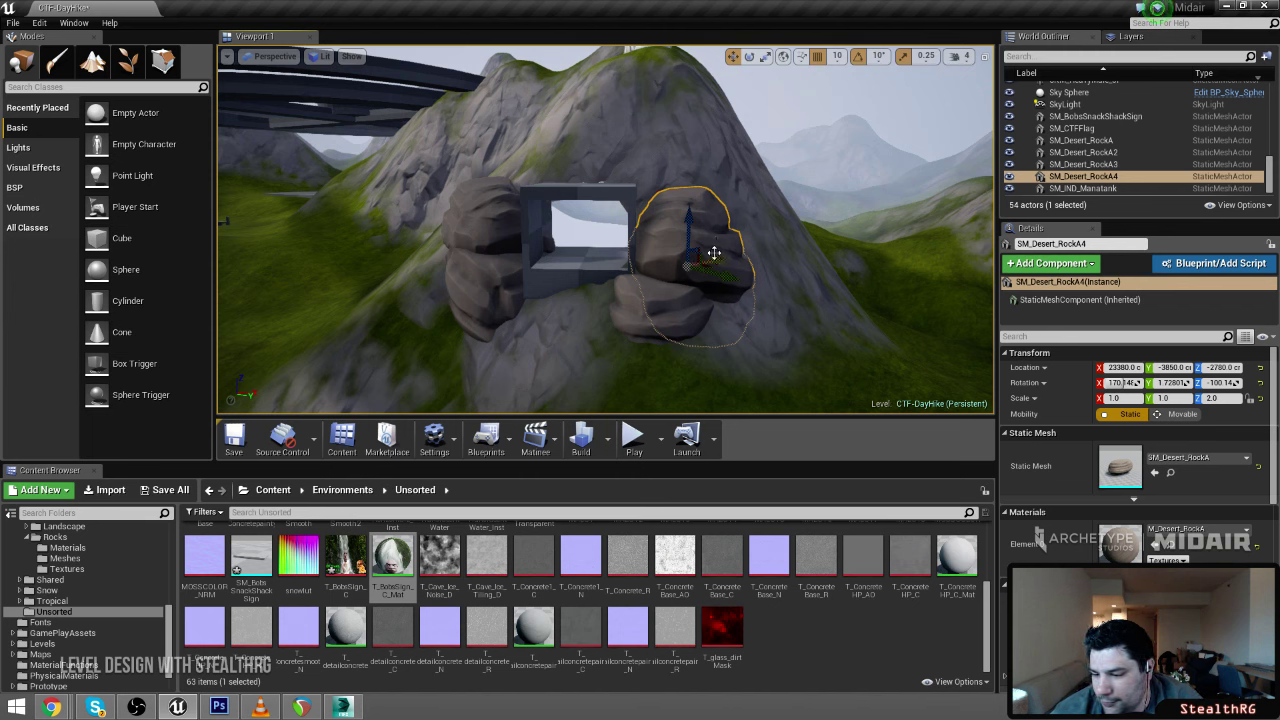
mouse_move(710, 274)
right_down()
mouse_move(700, 262)
mouse_move(707, 271)
right_up()
key(w)
key(s)
key(w)
key(s)
key(w)
key(s)
key(w)
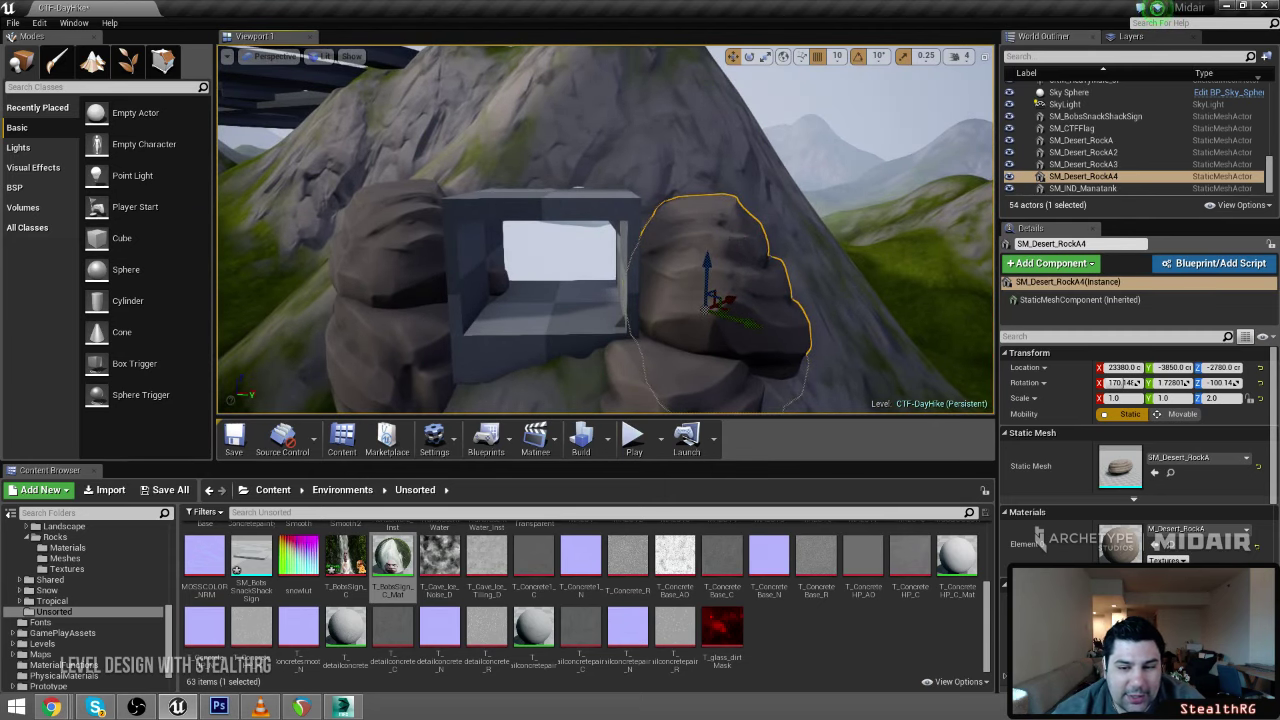
Duplicate the upper right rock and raise the copy above it to about X 23130, Y -4060, Z -2340
key(ctrl+w)
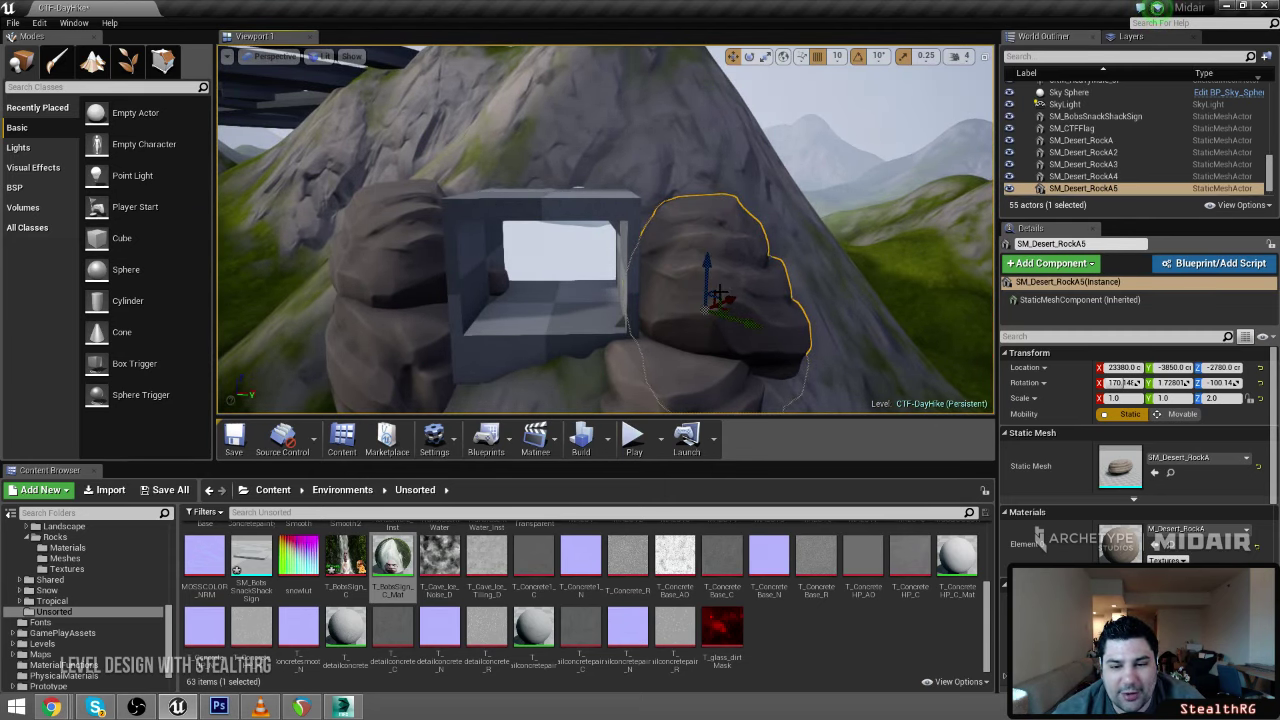
drag(720, 293, 663, 203)
key(d)
right_drag(663, 203, 560, 208)
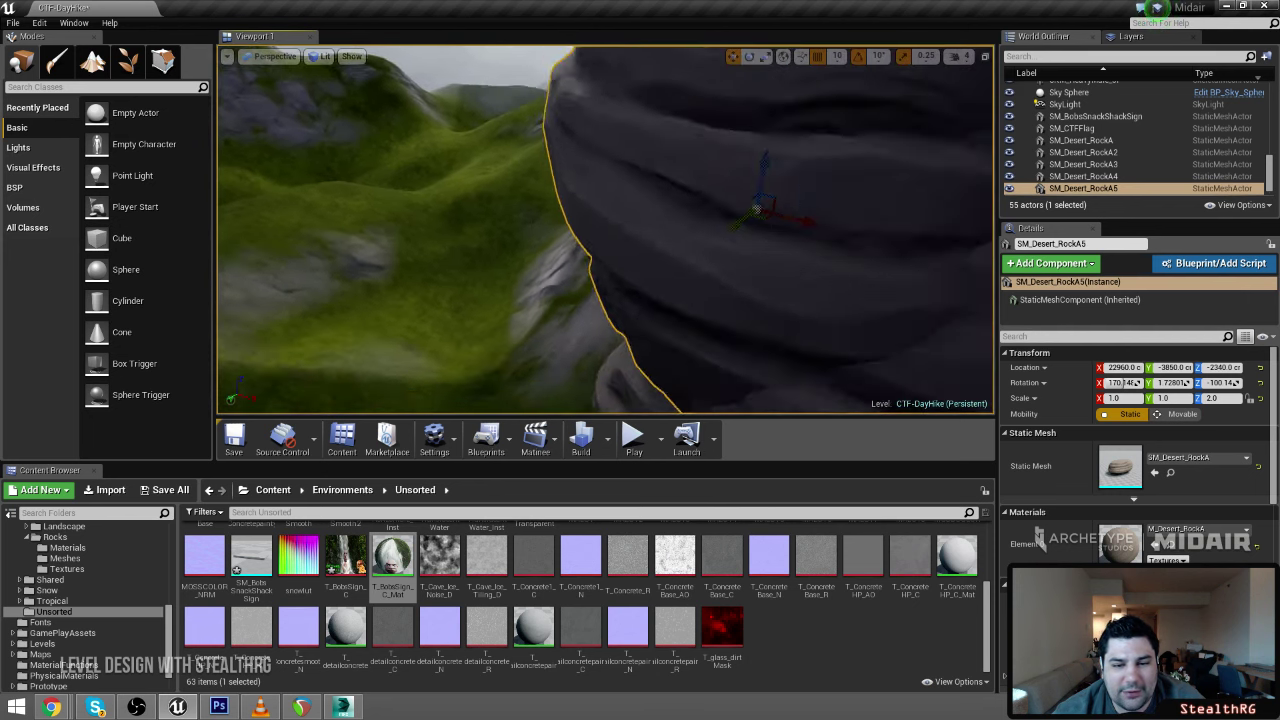
mouse_move(757, 209)
mouse_down()
mouse_move(708, 220)
mouse_move(834, 177)
mouse_move(837, 211)
mouse_move(776, 208)
mouse_up()
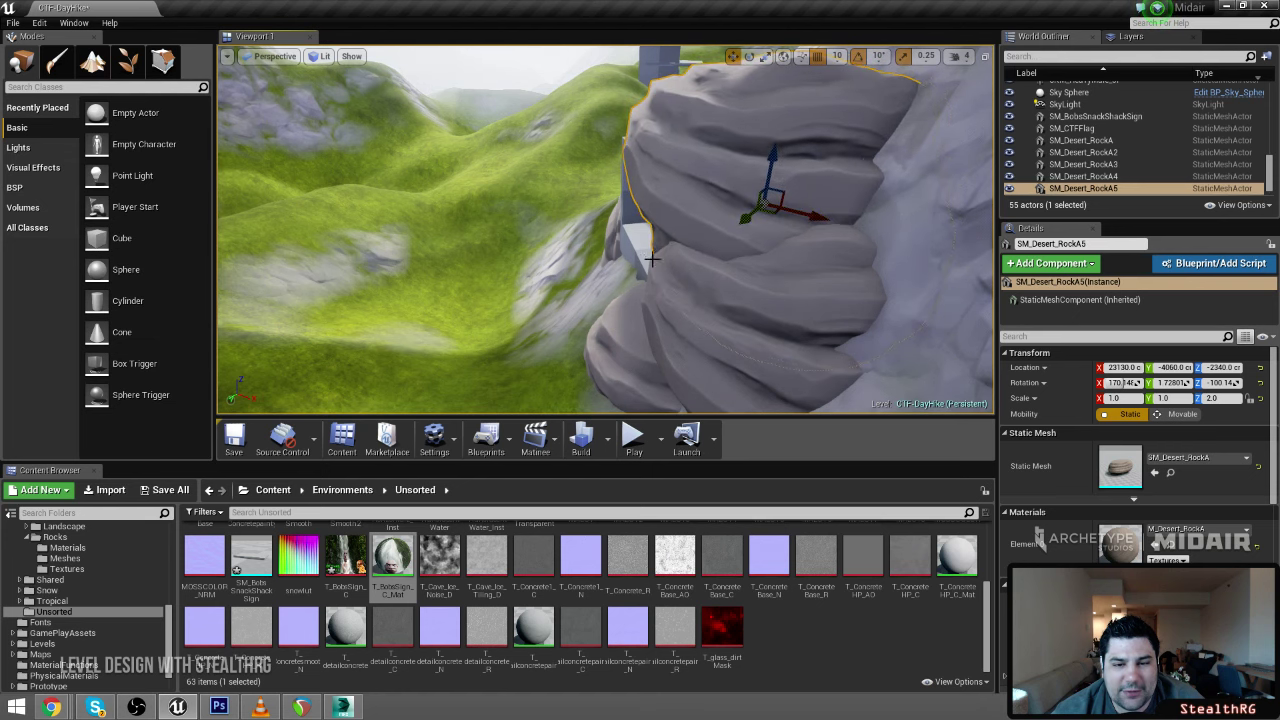
Rotate the raised rock copy to about -90° around Z and move it toward the mountain to X 23320, Y -3930
key(a)
right_drag(652, 259, 640, 262)
key(w)
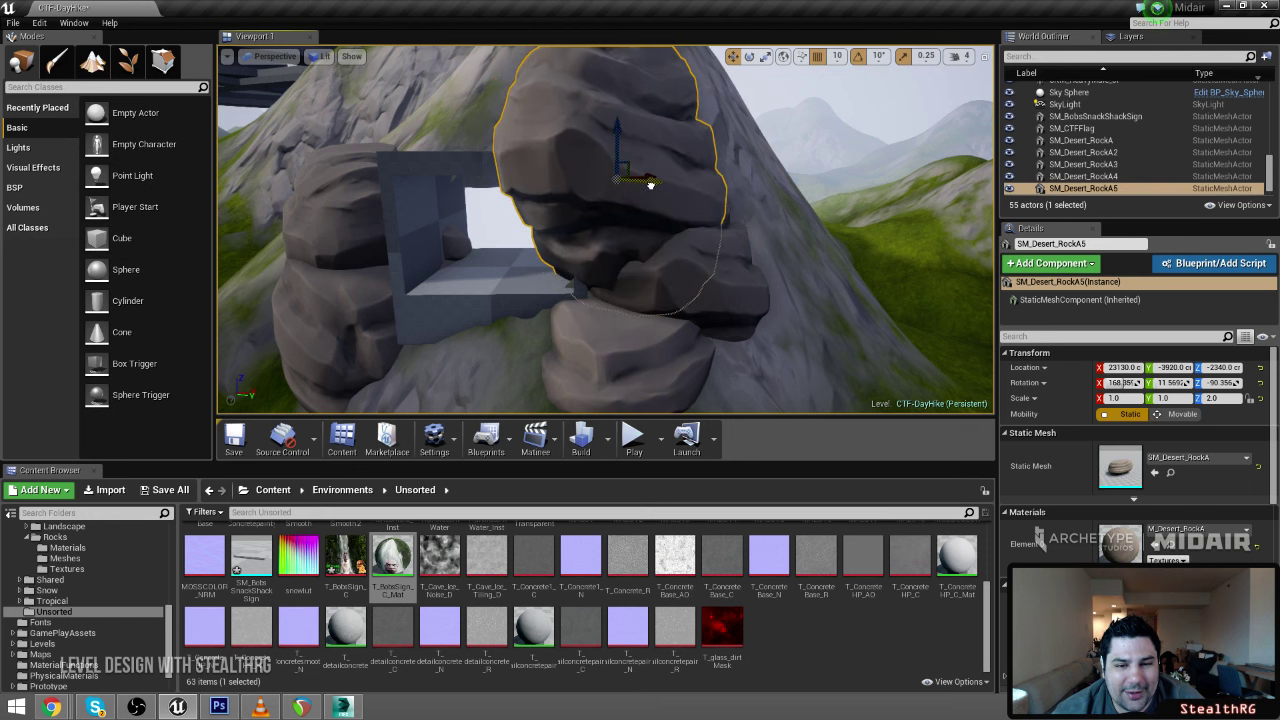
right_drag(680, 170, 576, 269)
drag(557, 268, 567, 266)
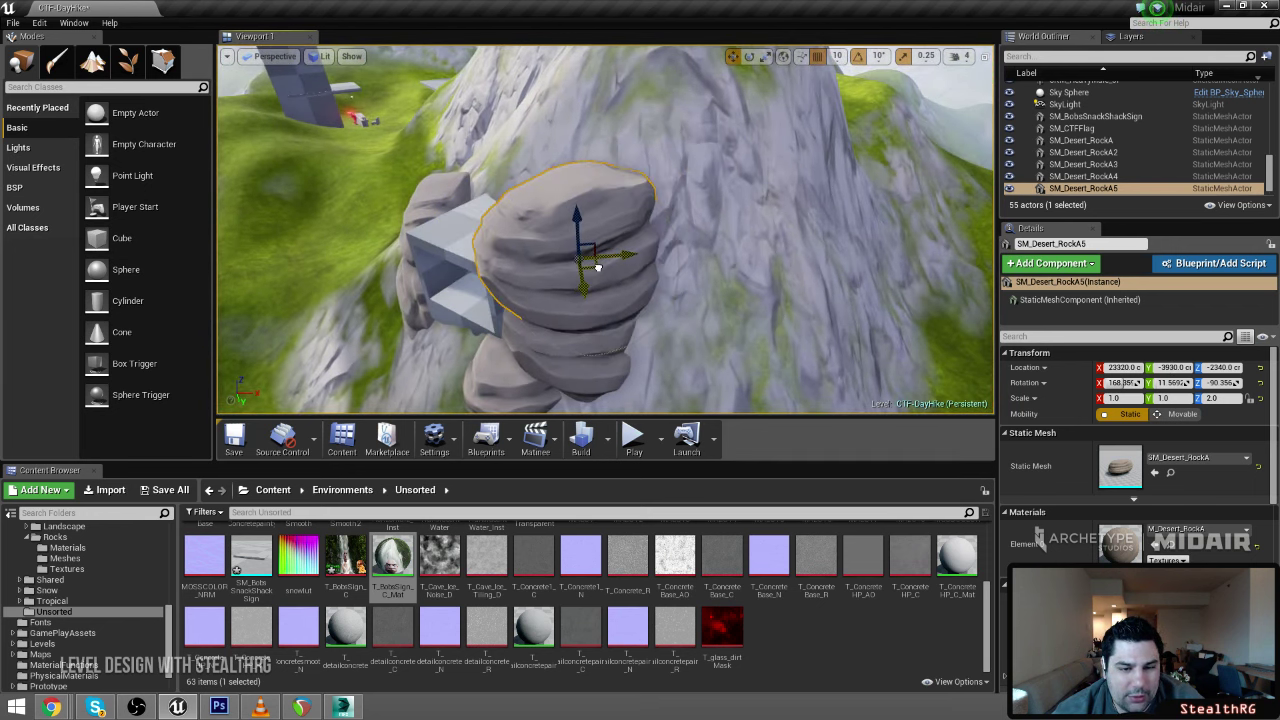
Duplicate the upper rock on the opening's left side and raise the copy to about X 22740, Y -4910, Z -2250
mouse_move(590, 259)
right_down()
mouse_move(640, 285)
mouse_move(685, 240)
mouse_move(584, 236)
right_up()
click(573, 247)
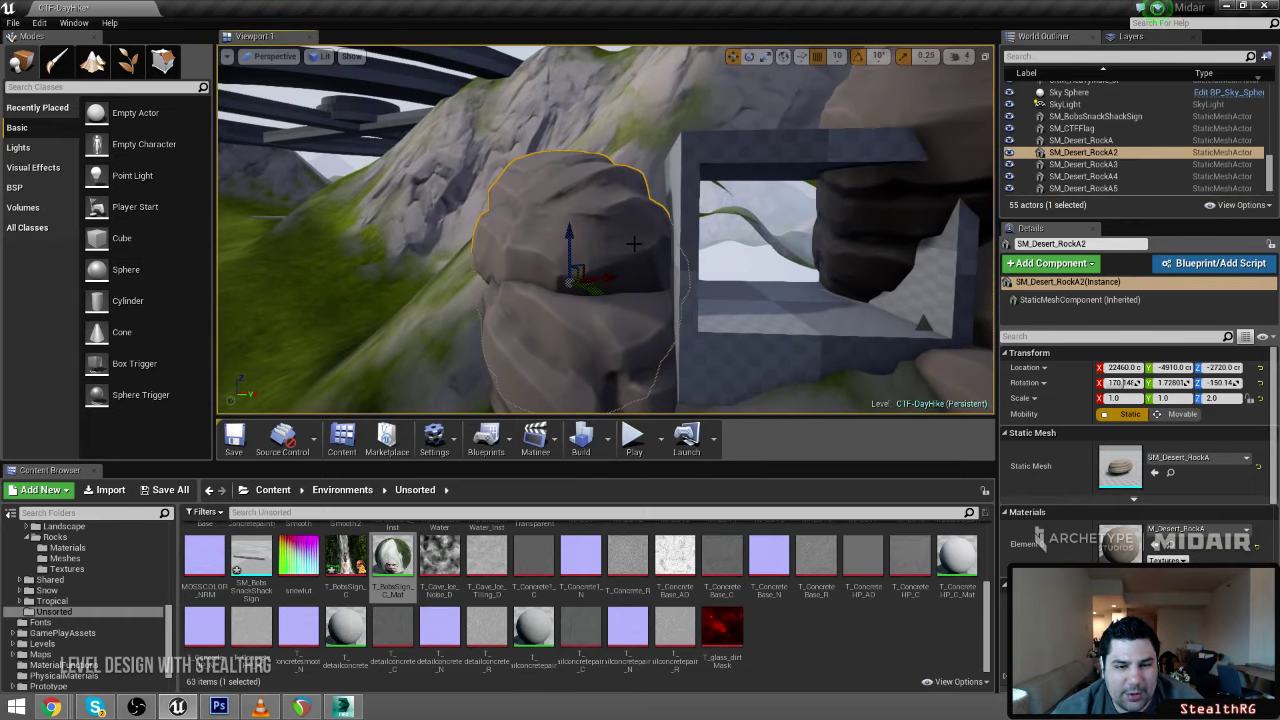
alt+drag(583, 262, 645, 155)
key(e)
right_drag(666, 182, 757, 198)
Enlarge the raised left rock copy to a scale of 1.5, 1.5, 2.5
key(r)
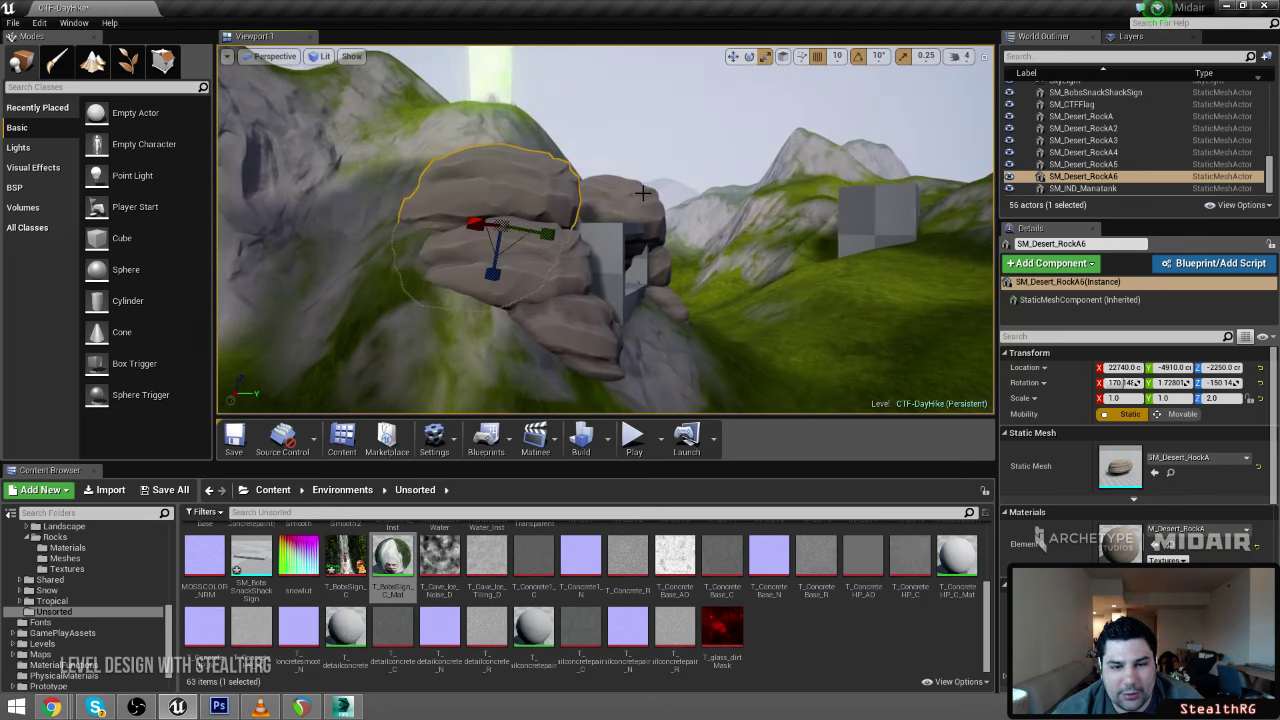
key(w)
key(r)
mouse_move(505, 229)
mouse_down()
mouse_move(492, 238)
mouse_move(524, 215)
mouse_up()
right_drag(580, 225, 685, 241)
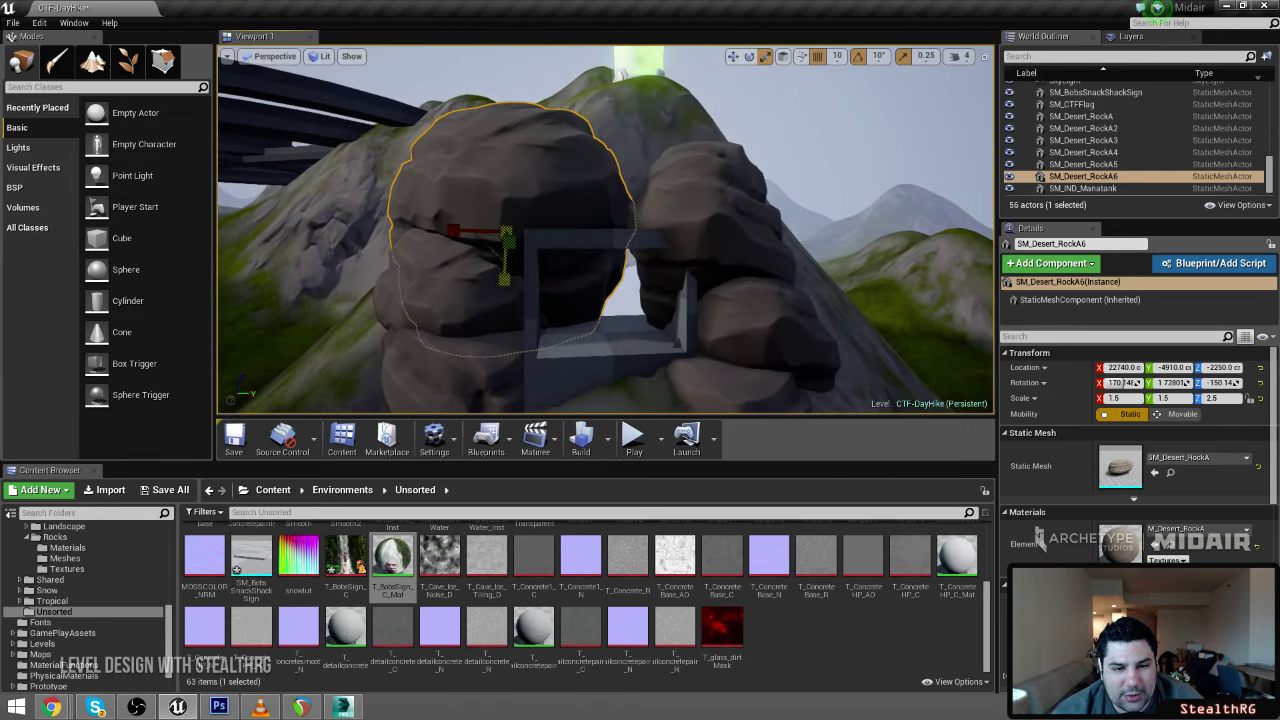
Flatten the enlarged rock to a Z scale of 1.5 and move it over the opening to about Y -4400, Z -2000
drag(505, 279, 612, 192)
key(space)
key(space)
key(space)
key(space)
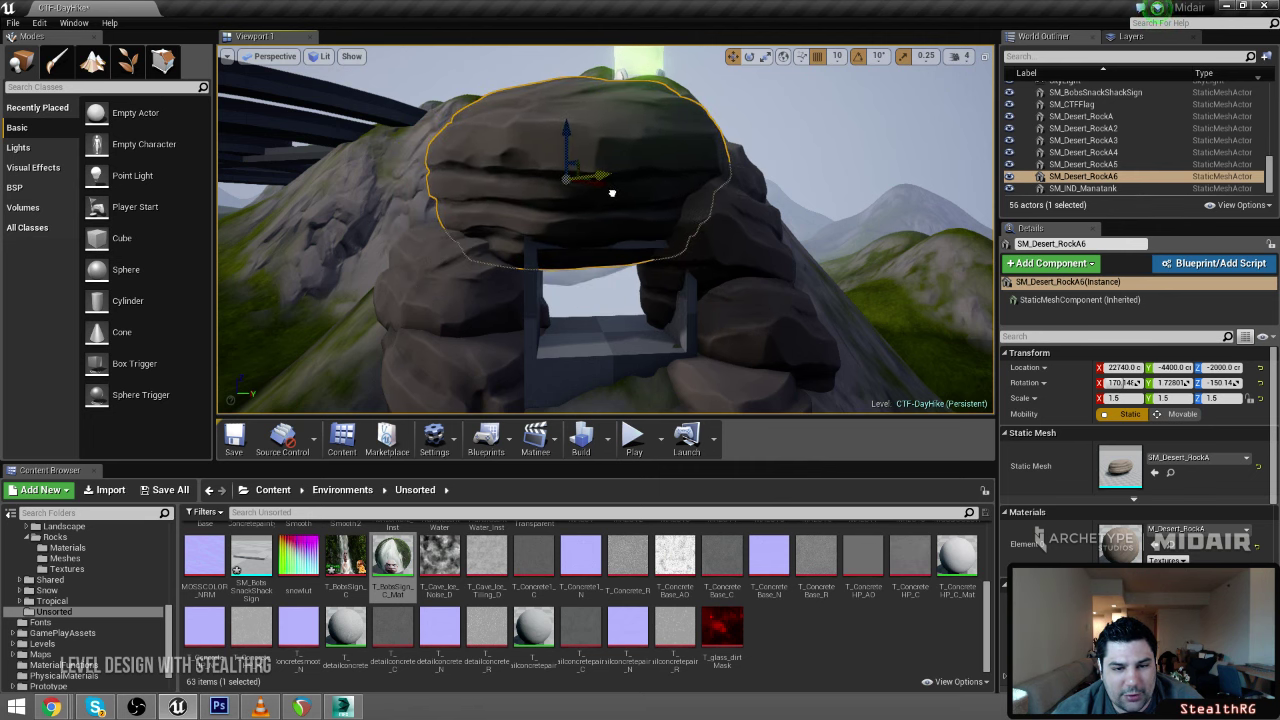
Duplicate the rock spanning the opening and move the copy down beside the left stack to about X 22740, Y -5240, Z -2290
click(770, 135)
key(s)
right_drag(770, 135, 797, 137)
key(w)
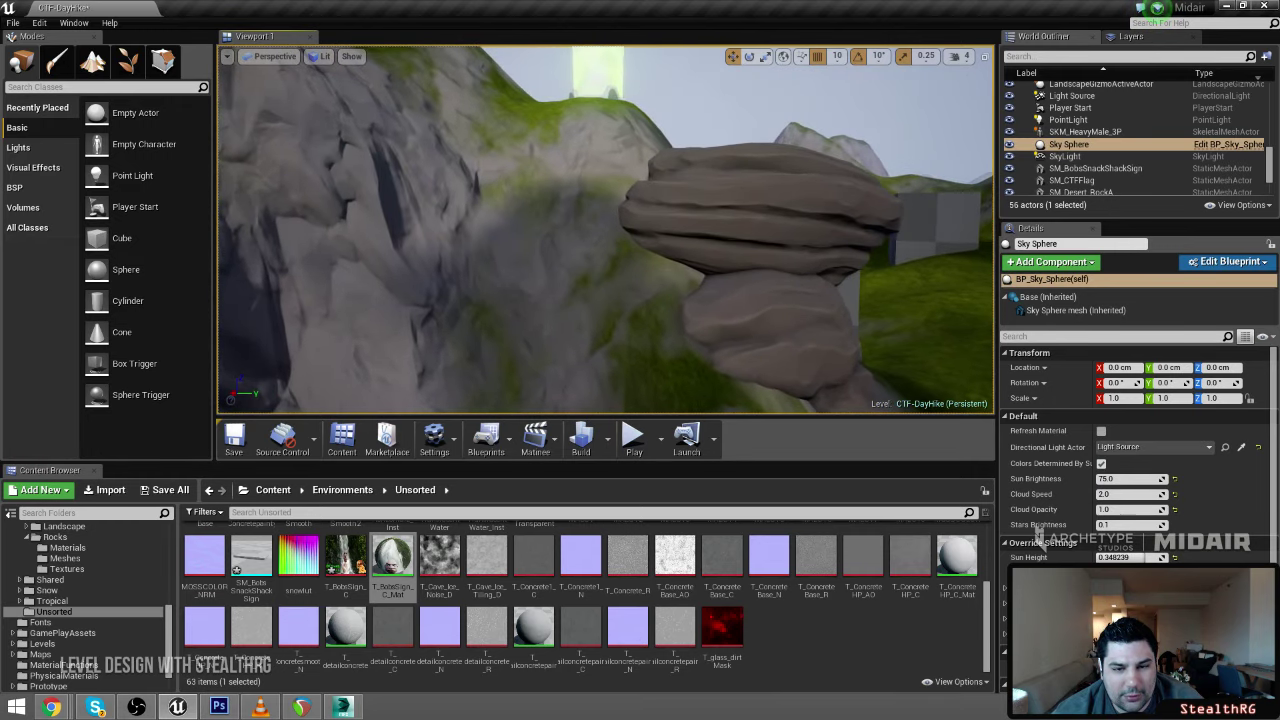
click(652, 120)
key(w)
right_drag(652, 120, 700, 127)
key(ctrl+c)
key(ctrl+v)
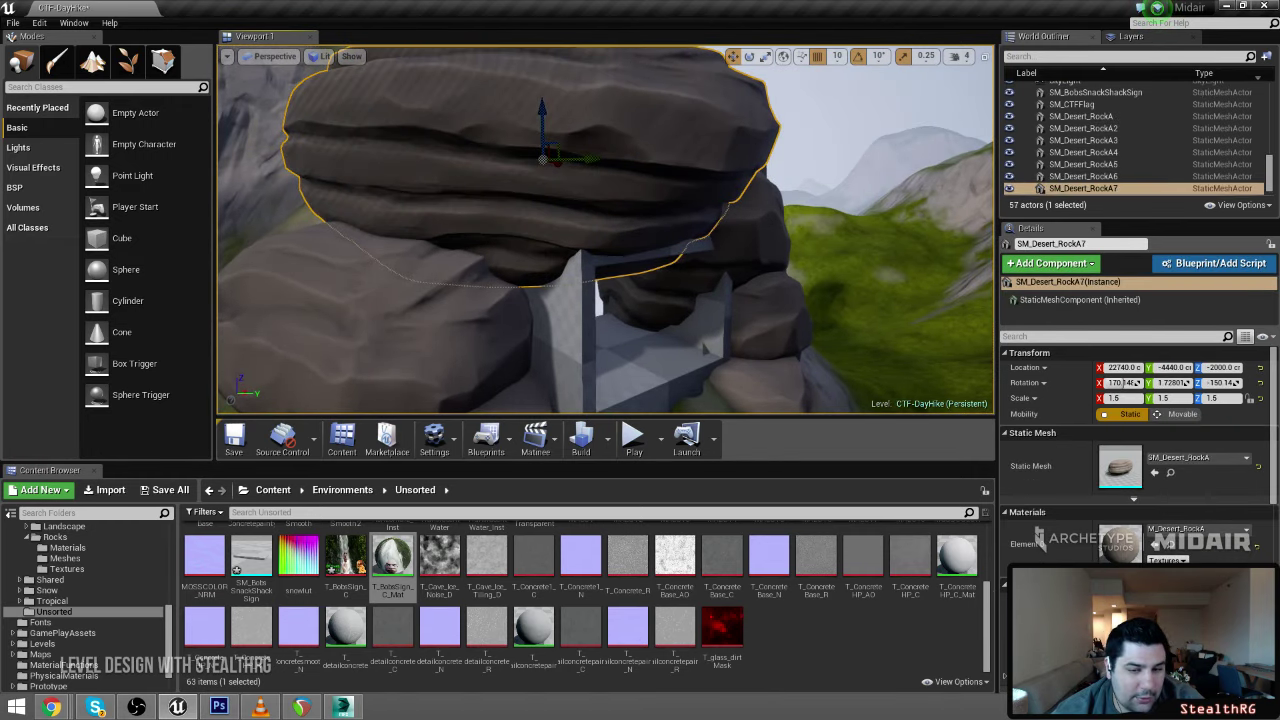
key(s)
right_drag(803, 215, 765, 216)
key(w)
drag(709, 206, 572, 253)
Stretch the new left rock copy to a Z scale of 2.5 and shift it toward the opening to about Y -5150
key(e)
key(r)
drag(548, 323, 545, 382)
key(w)
key(e)
key(r)
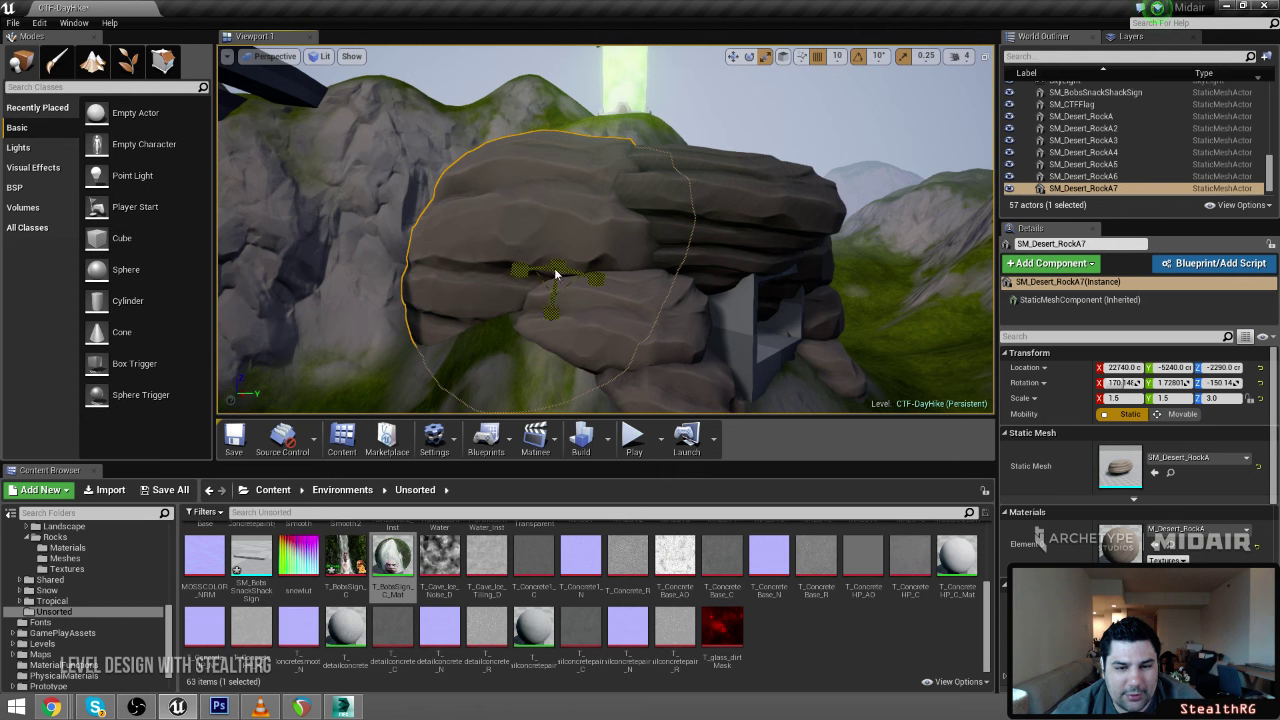
drag(556, 273, 603, 269)
key(w)
key(r)
key(w)
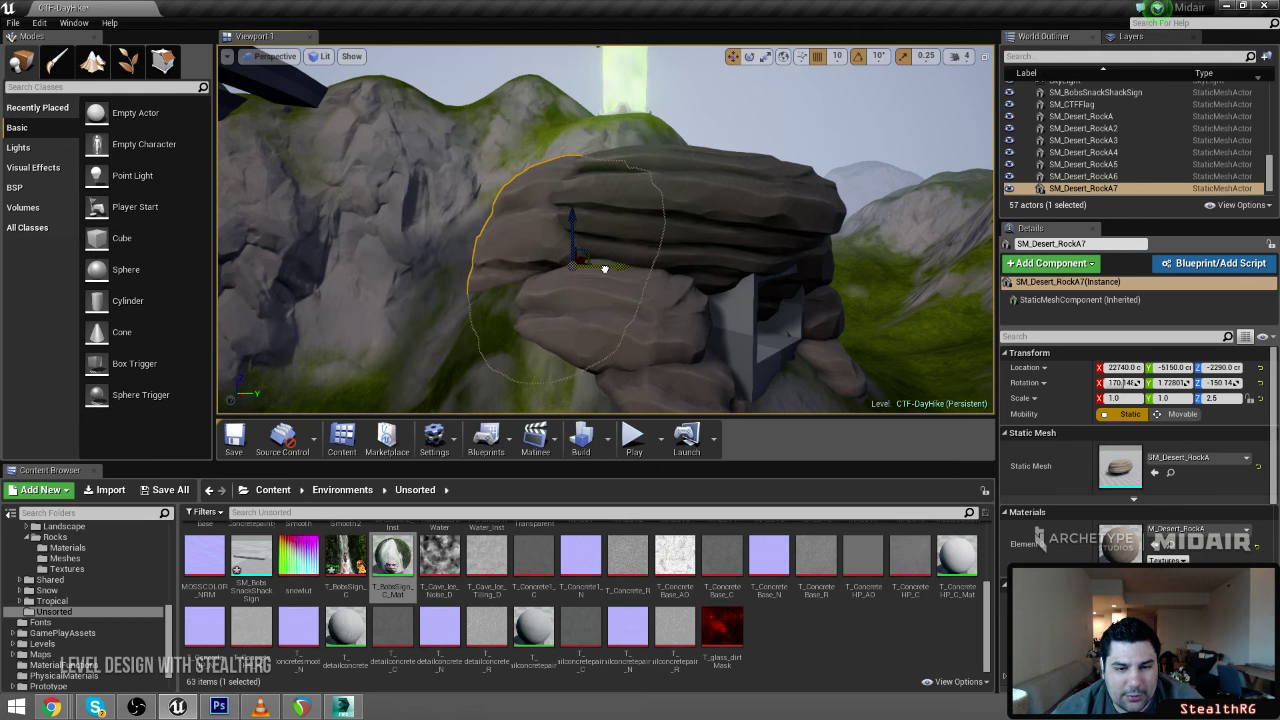
Move the selected side rock to X 22540 cm and scale it to 1.25 along X
key(w)
right_drag(603, 269, 630, 330)
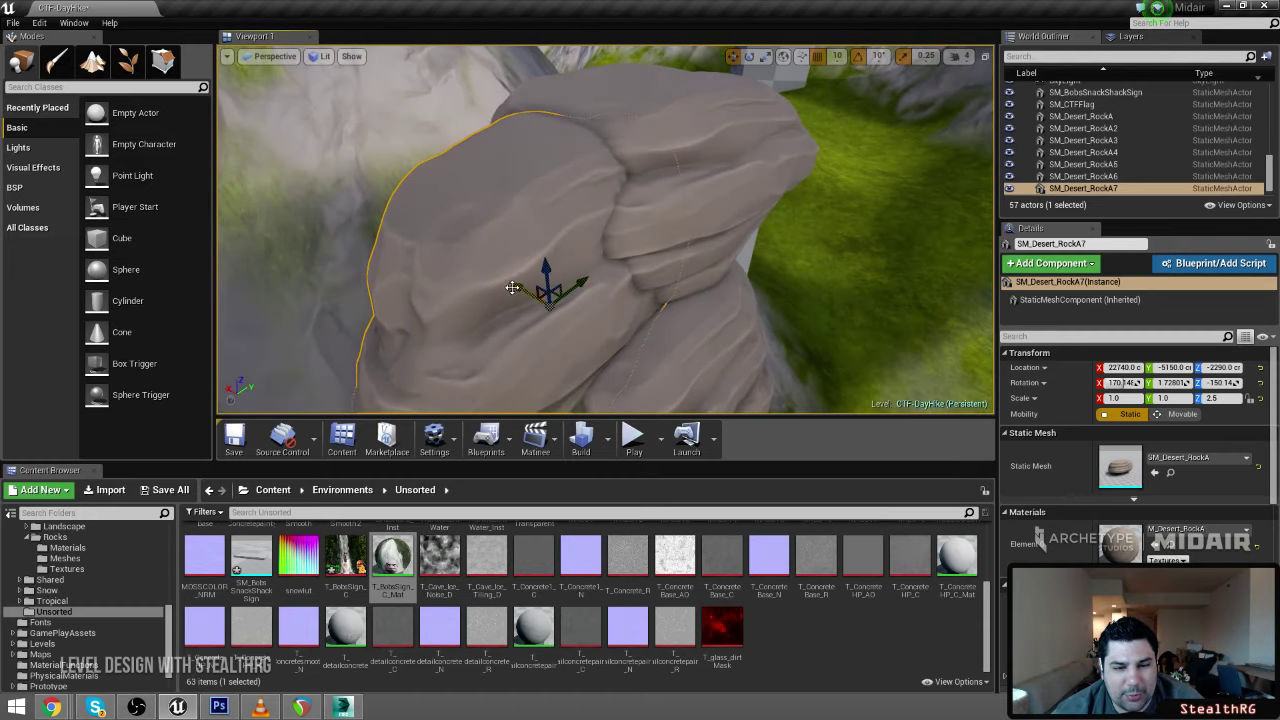
drag(514, 286, 560, 308)
right_drag(555, 292, 637, 248)
key(e)
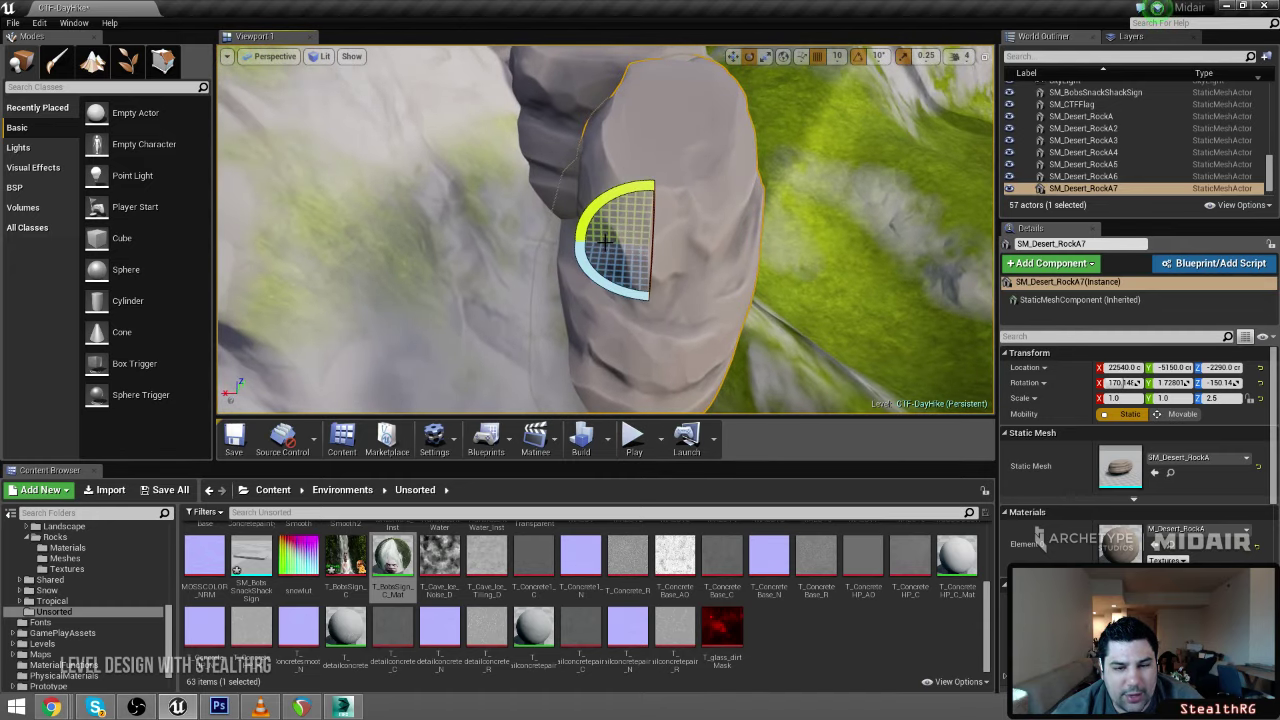
key(r)
mouse_move(696, 267)
mouse_down()
mouse_move(728, 279)
mouse_move(712, 273)
mouse_up()
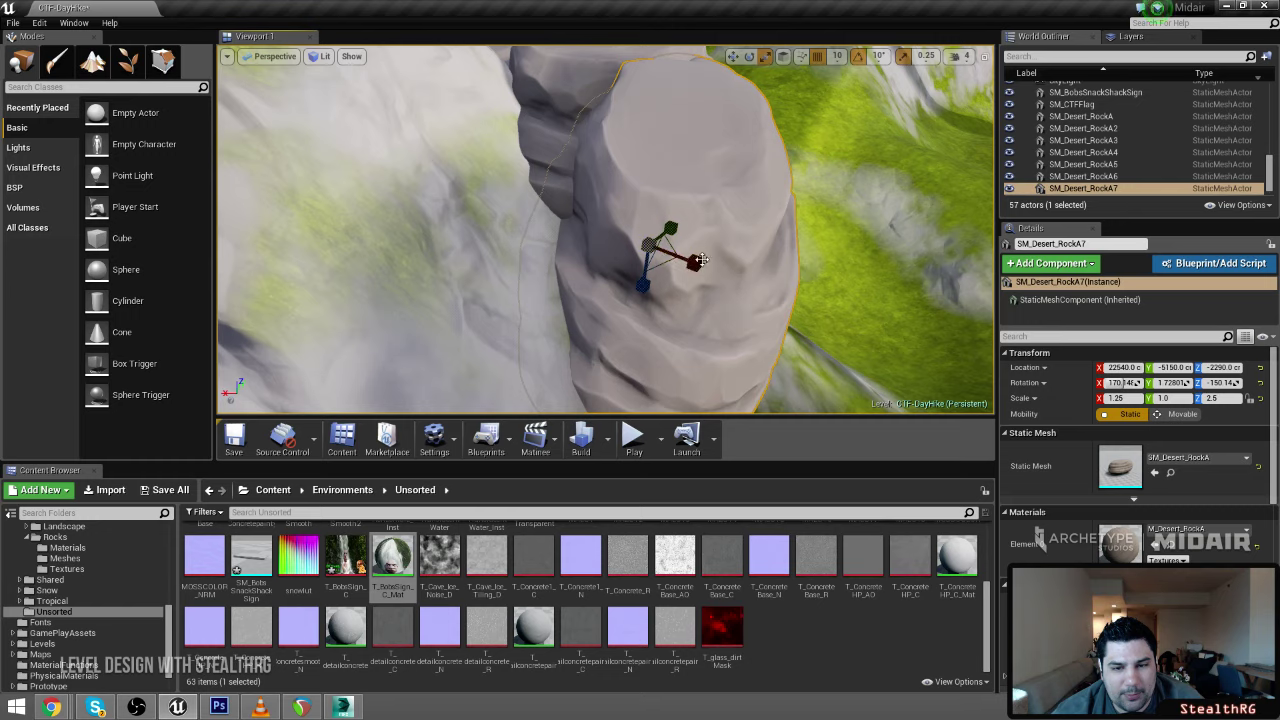
Reduce the side rock's Z scale to 2.0 and shift it to Y -5090 cm
key(d)
right_drag(712, 273, 592, 226)
key(s)
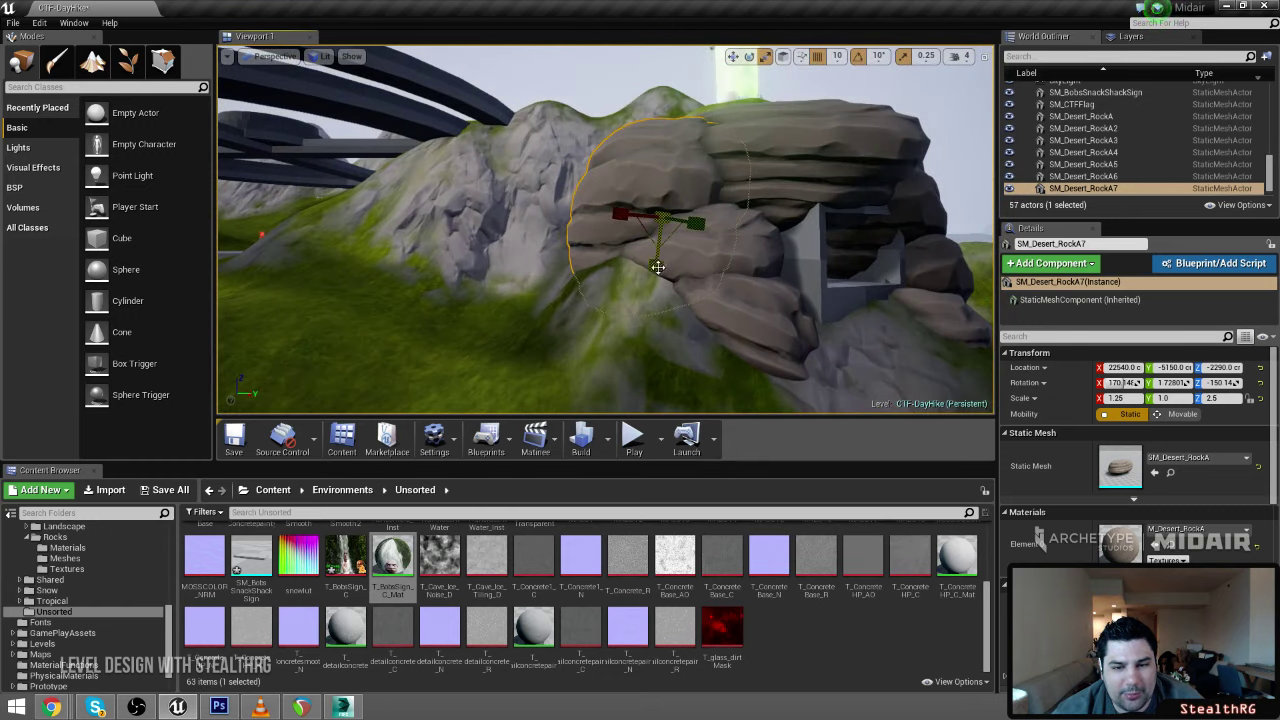
drag(656, 265, 656, 257)
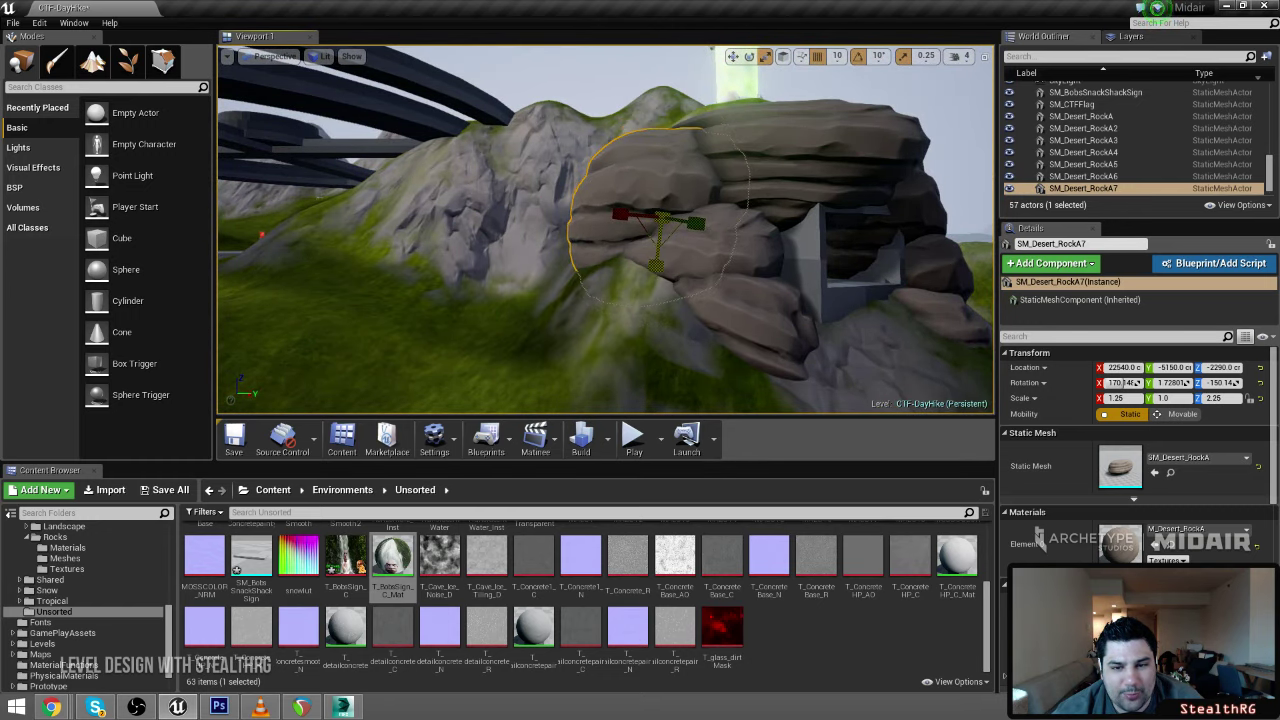
key(w)
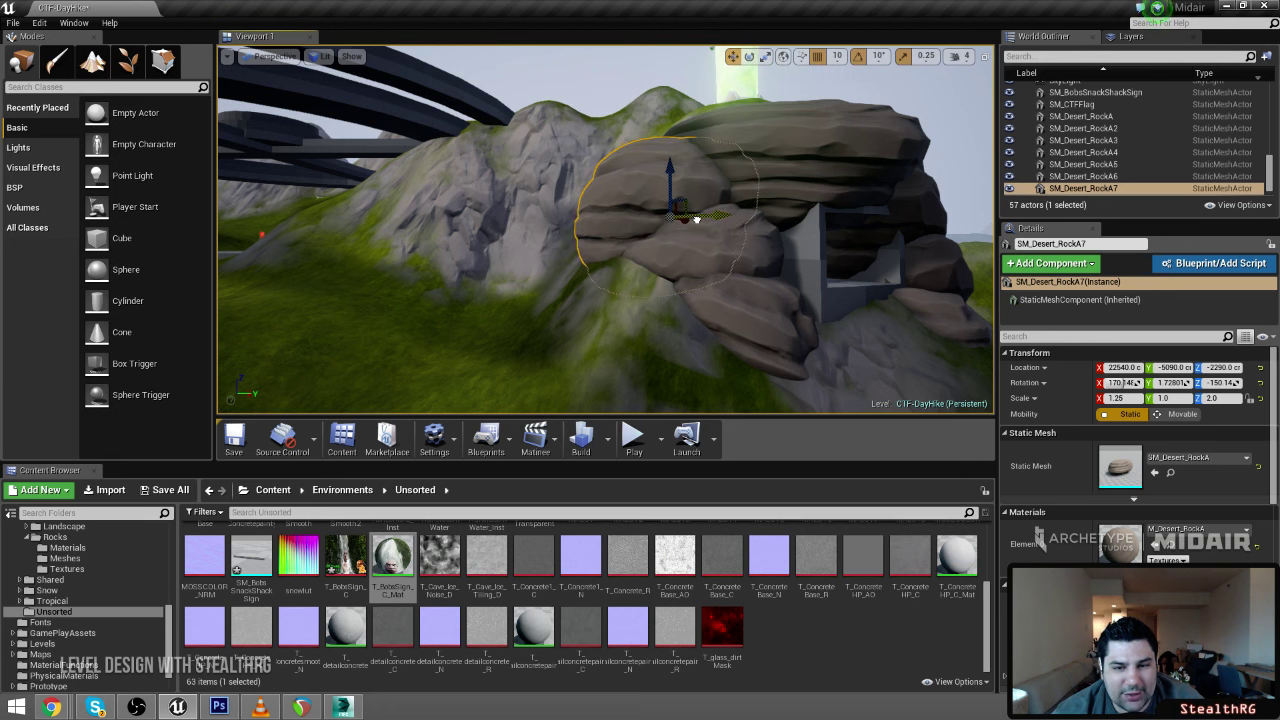
Inspect the rocks framing the window structure from the front at close range
click(933, 81)
key(s)
mouse_move(933, 81)
right_down()
mouse_move(945, 72)
mouse_move(946, 86)
right_up()
key(w)
key(s)
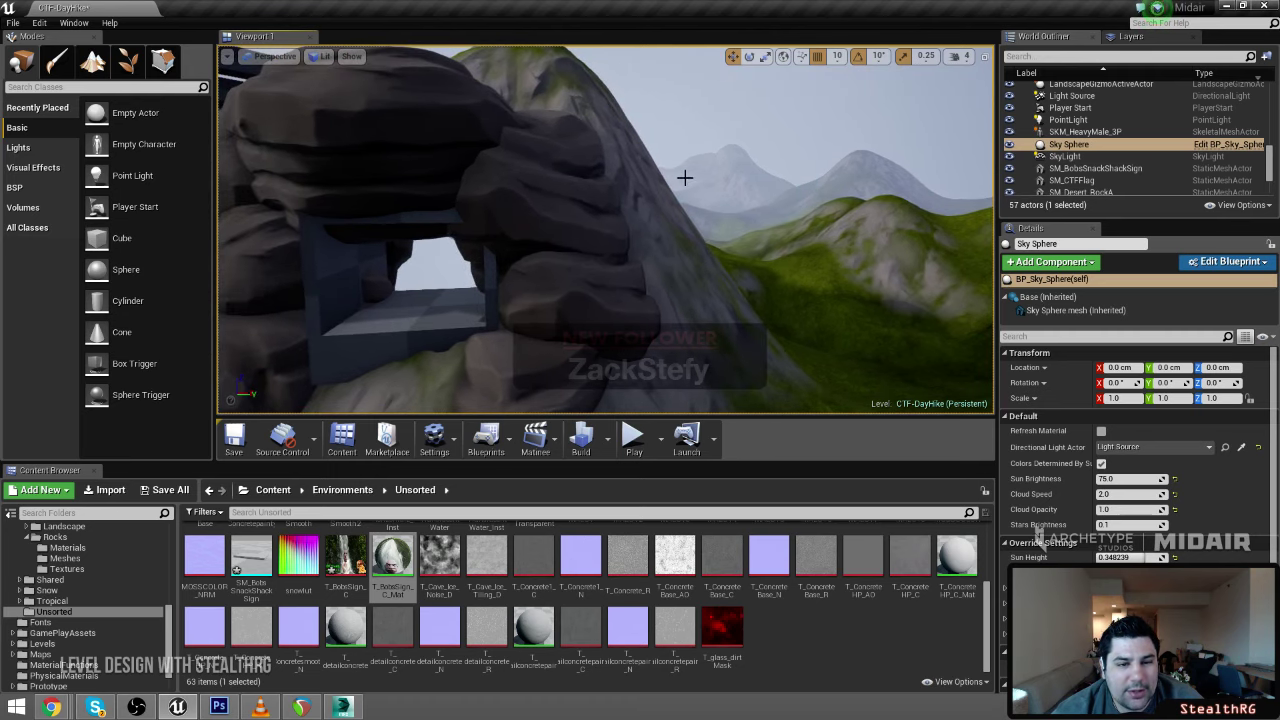
right_click(663, 183)
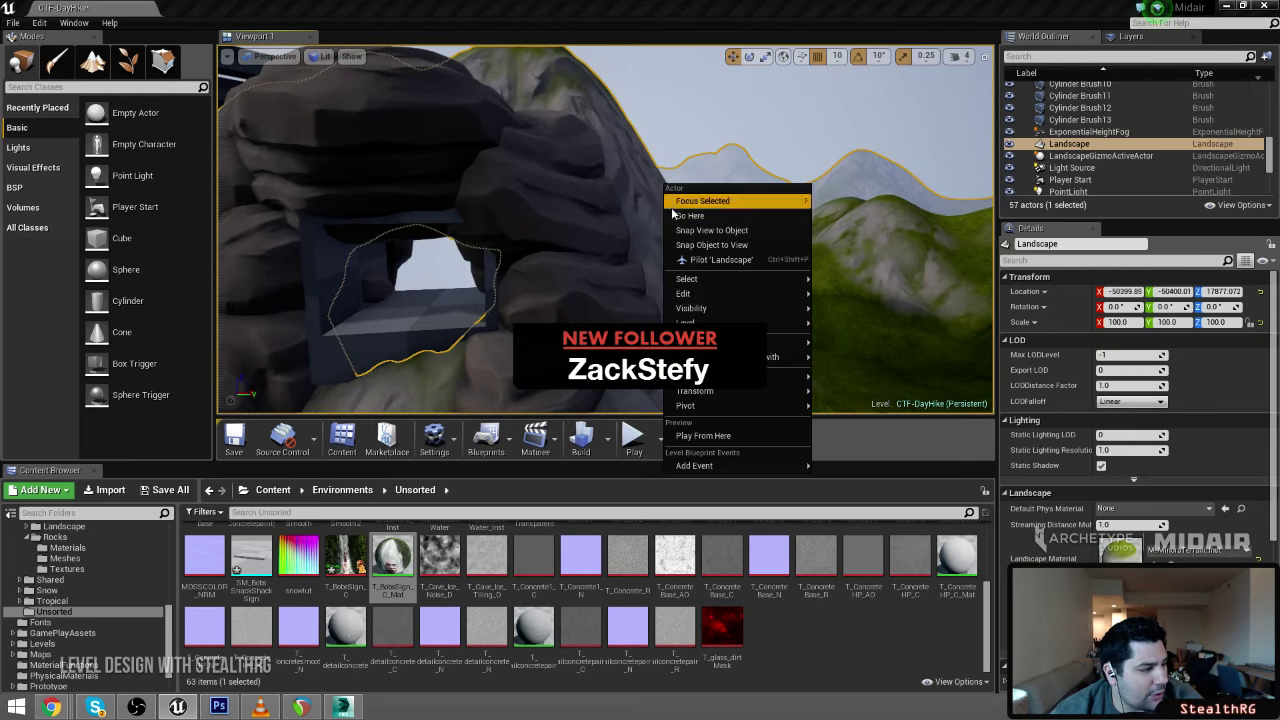
click(630, 6)
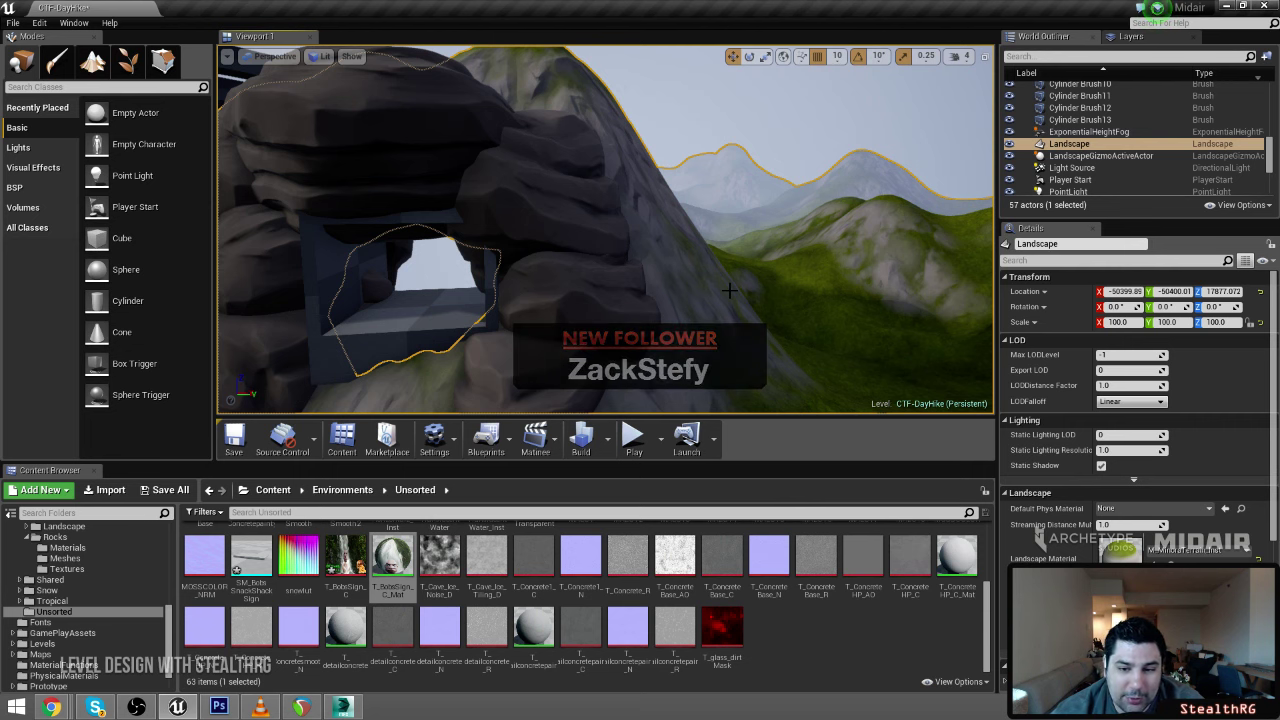
key(s)
mouse_move(717, 286)
right_down()
mouse_move(717, 335)
mouse_move(700, 284)
right_up()
Survey the rock-covered structure and surrounding mountains from a distance, returning to the rocks above the window
click(700, 130)
right_drag(700, 130, 733, 147)
key(w)
key(s)
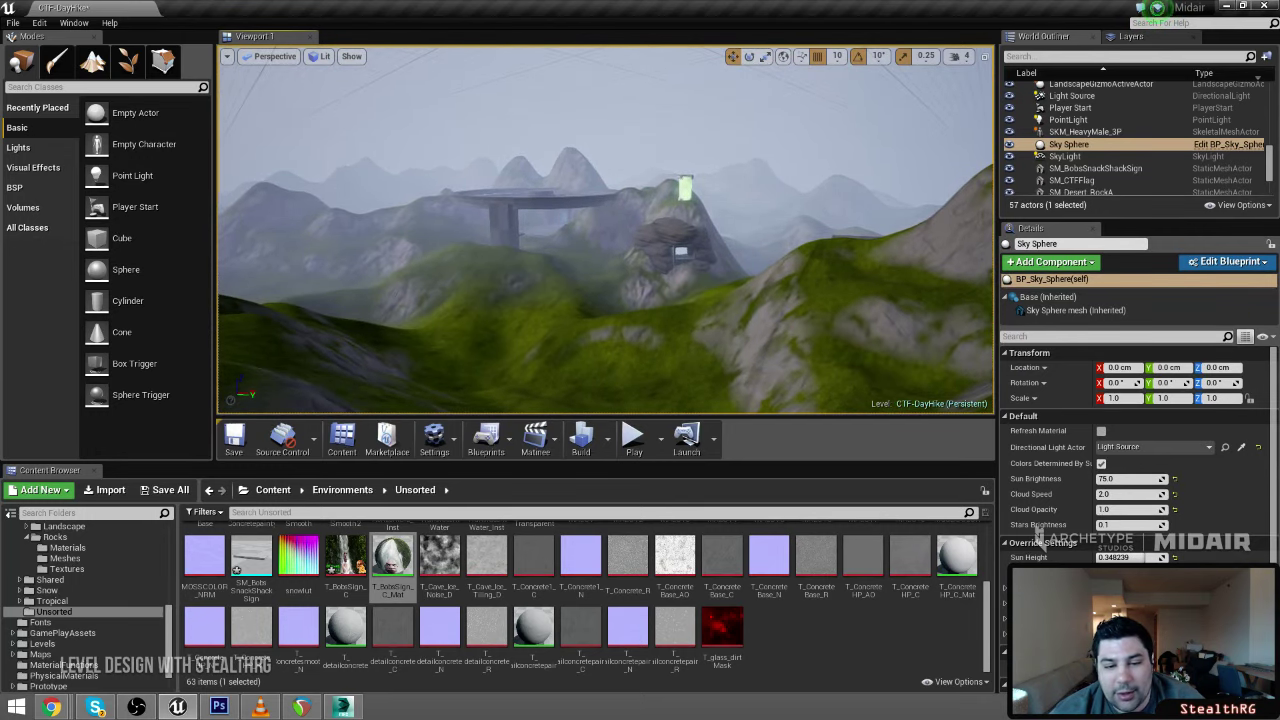
key(w)
right_drag(733, 147, 686, 150)
key(s)
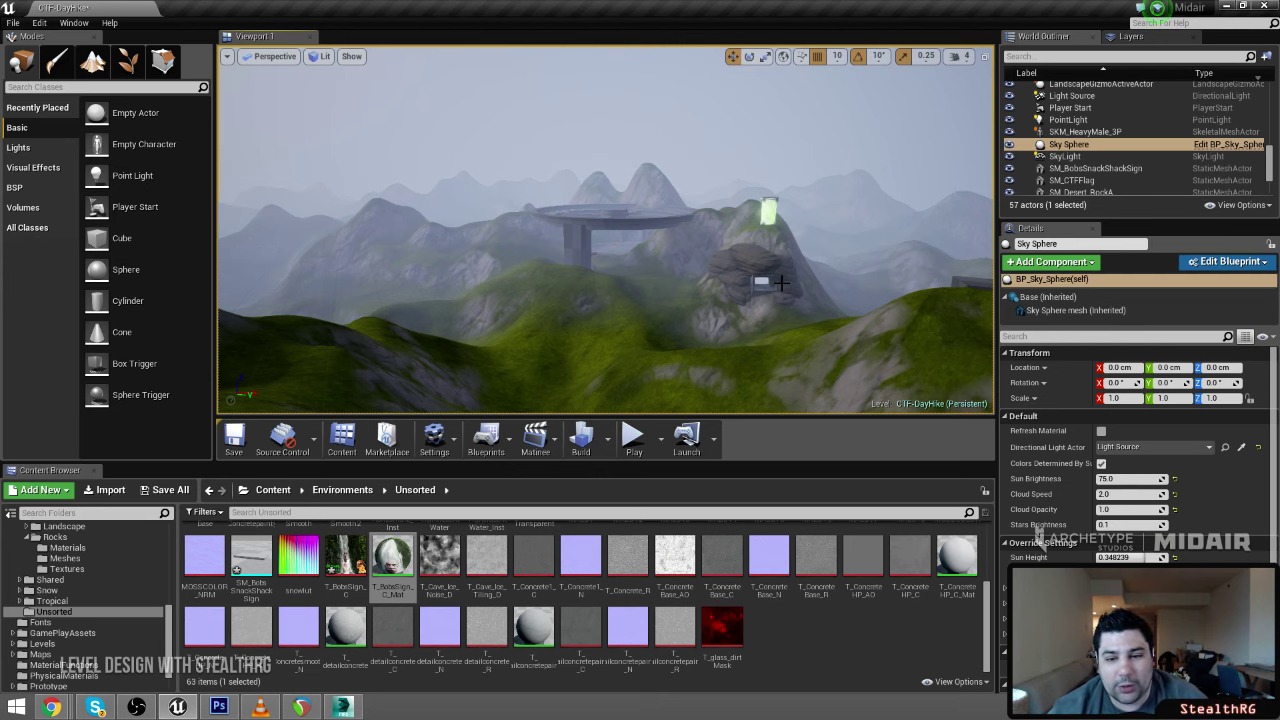
key(w)
right_drag(679, 279, 760, 270)
key(w)
key(s)
key(w)
key(w)
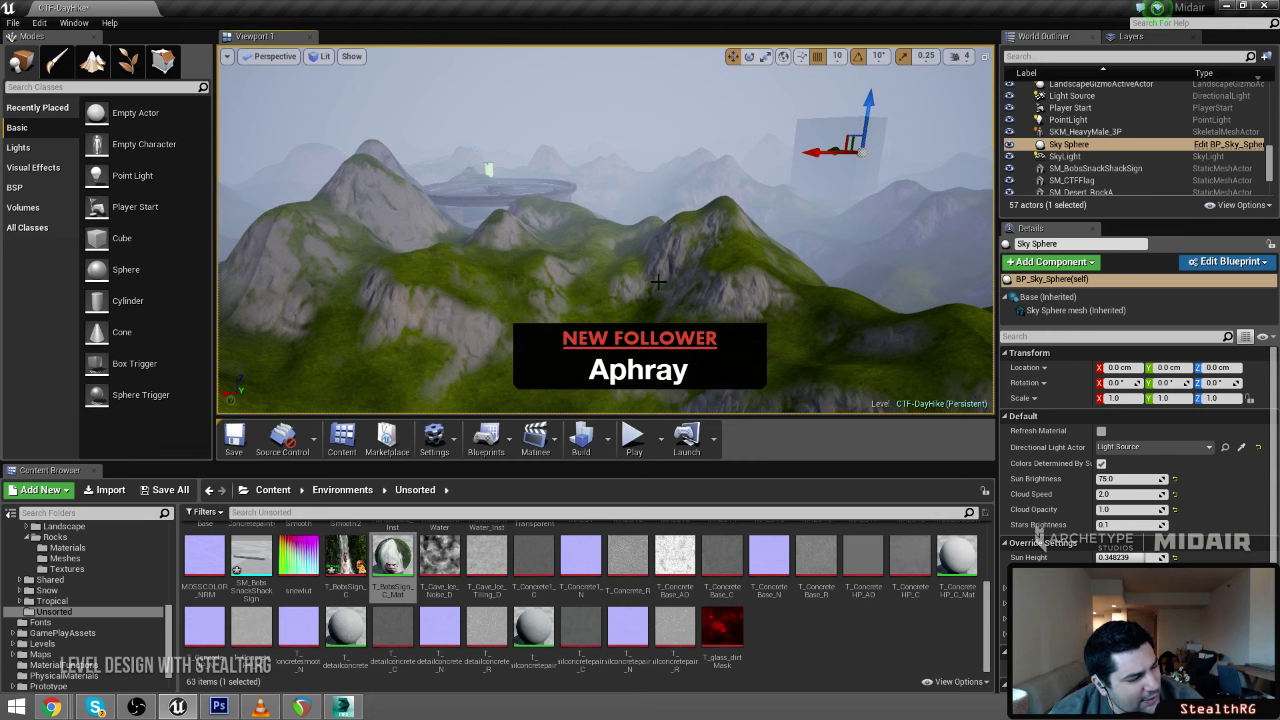
key(w)
mouse_move(640, 270)
right_down()
mouse_move(642, 238)
mouse_move(550, 258)
mouse_move(622, 262)
right_up()
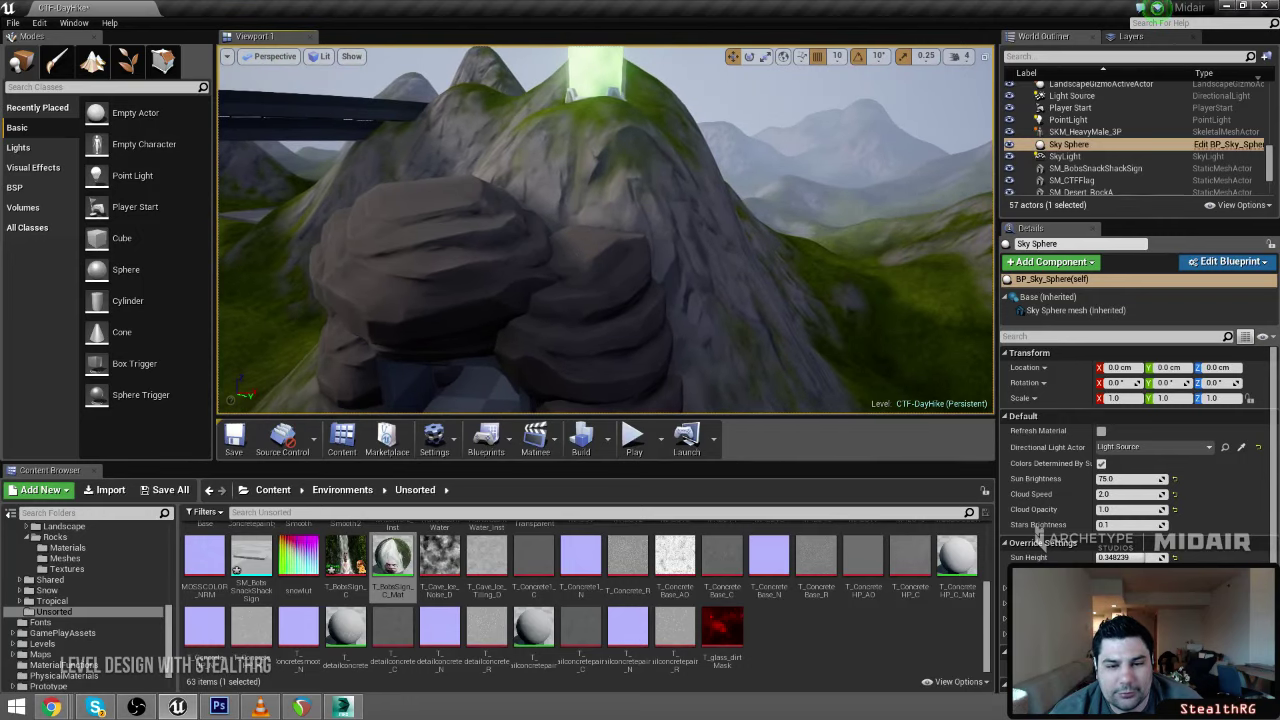
Duplicate the large rock above the window and move the copy along X to 23420 cm
click(515, 259)
key(ctrl+w)
key(e)
key(space)
key(space)
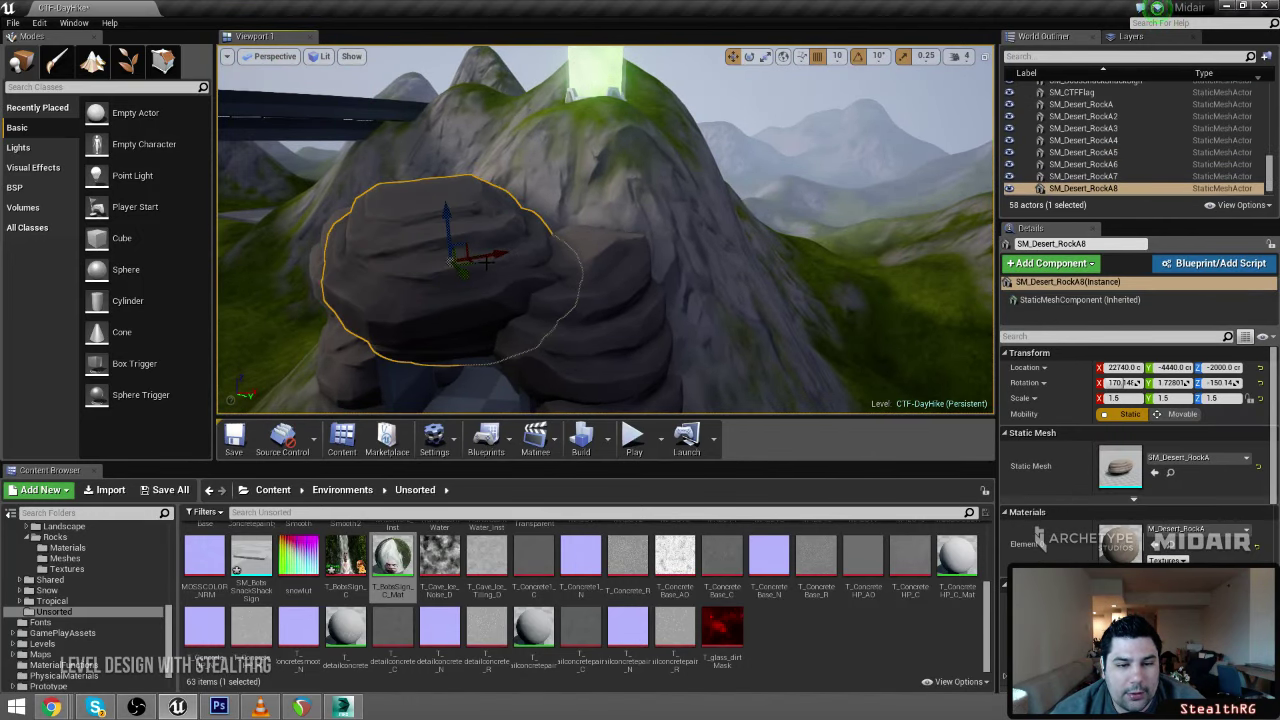
drag(486, 256, 525, 263)
Rotate the duplicated rock about 60 degrees around Z and try rescaling it
key(space)
key(space)
key(space)
key(space)
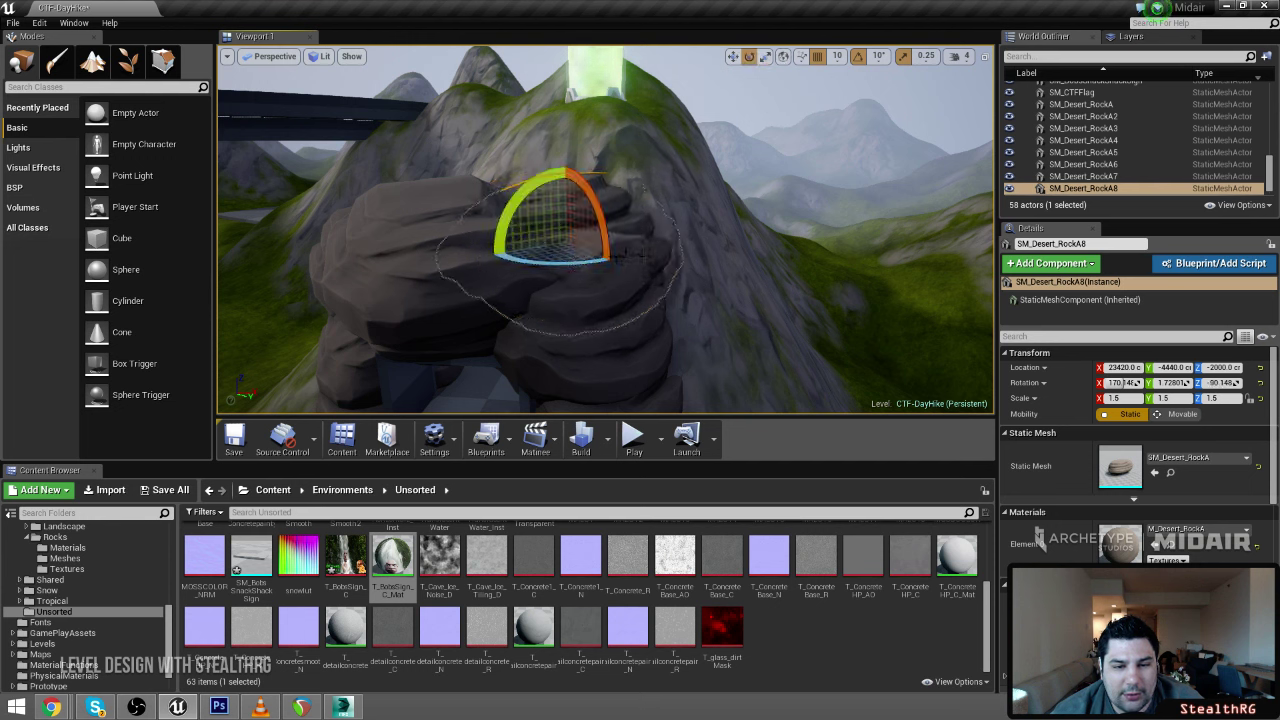
key(w)
key(r)
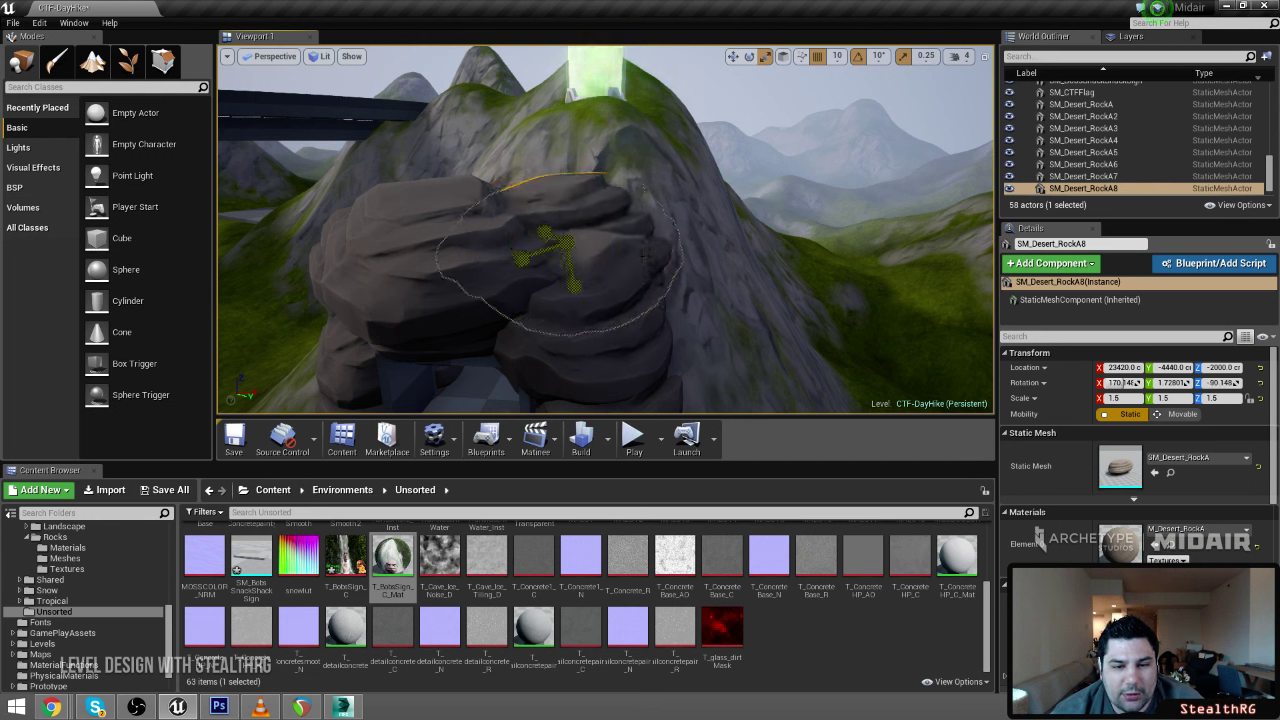
drag(646, 255, 697, 262)
drag(568, 243, 545, 248)
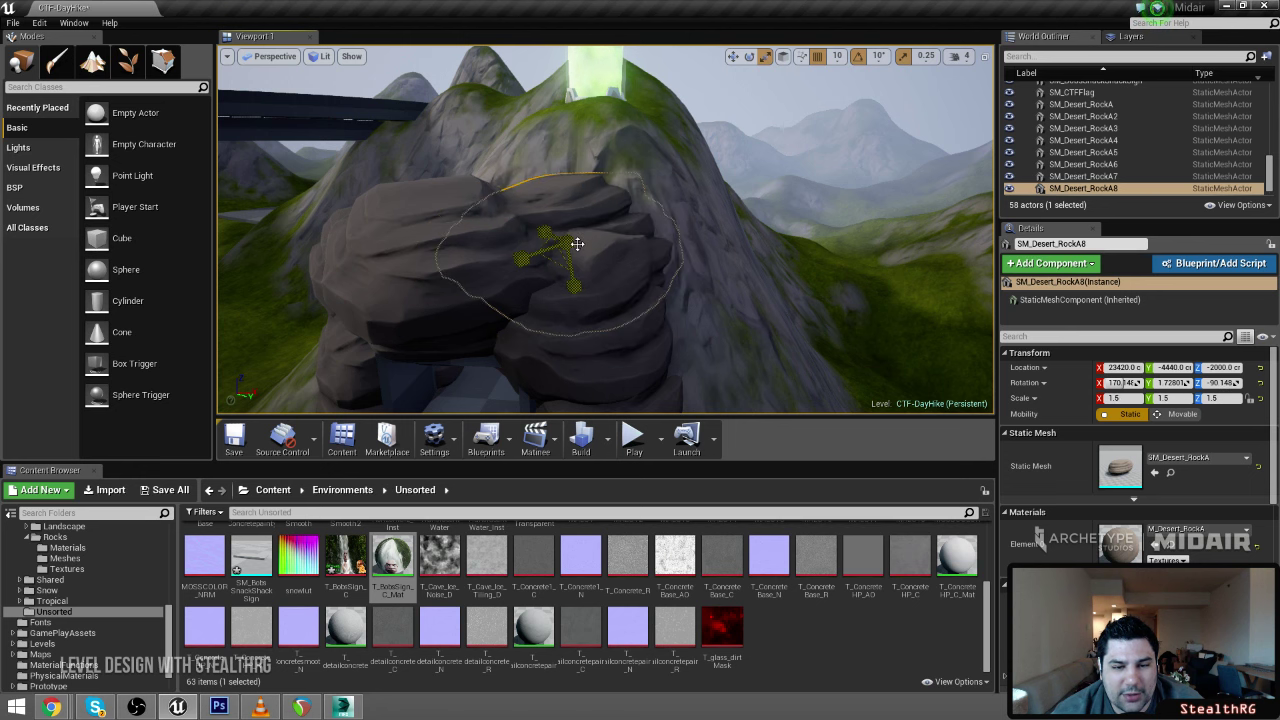
Adjust the placement of the rock beside the window structure against the mountainside
key(w)
click(596, 163)
right_drag(596, 163, 620, 227)
click(596, 163)
click(690, 165)
click(620, 227)
key(space)
key(space)
key(space)
drag(648, 185, 671, 183)
Scale the rock beside the window opening to 1.25, 1.25, 2.25 and move it to X 23390, Y -3840 cm
right_drag(582, 243, 625, 265)
click(588, 198)
key(space)
key(space)
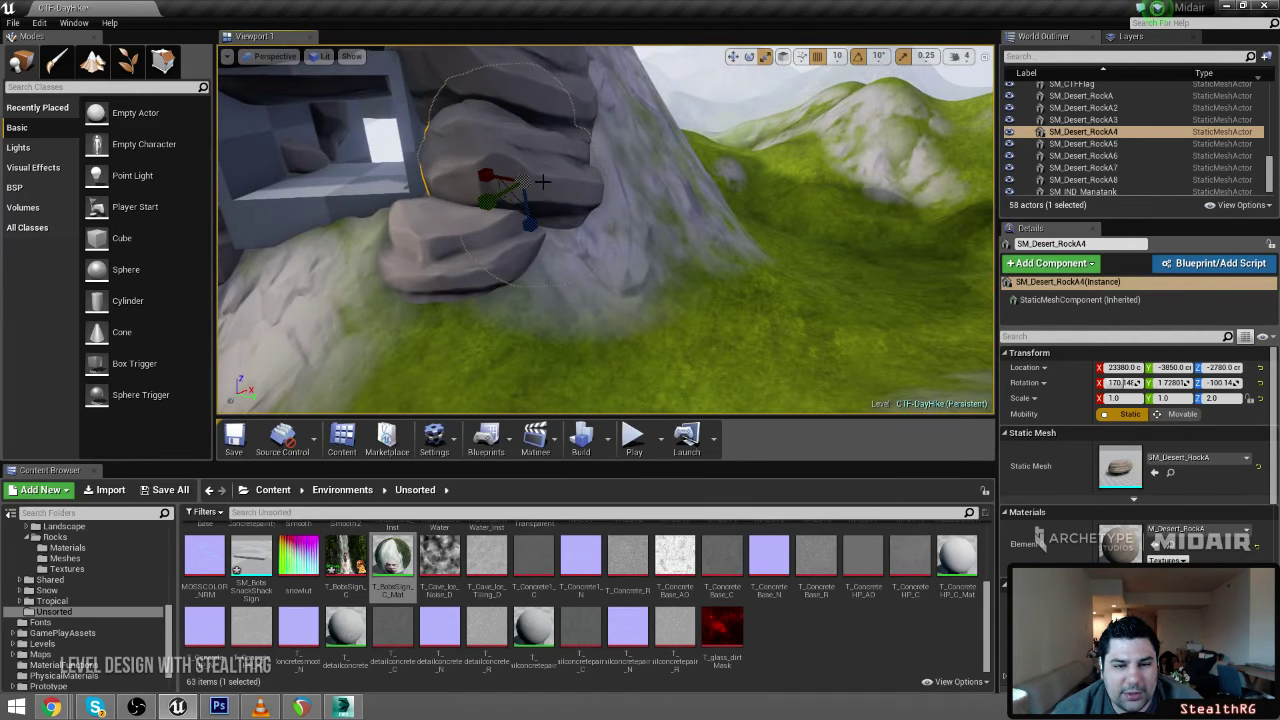
mouse_move(532, 181)
mouse_down()
mouse_move(528, 196)
mouse_move(534, 166)
mouse_move(531, 178)
mouse_up()
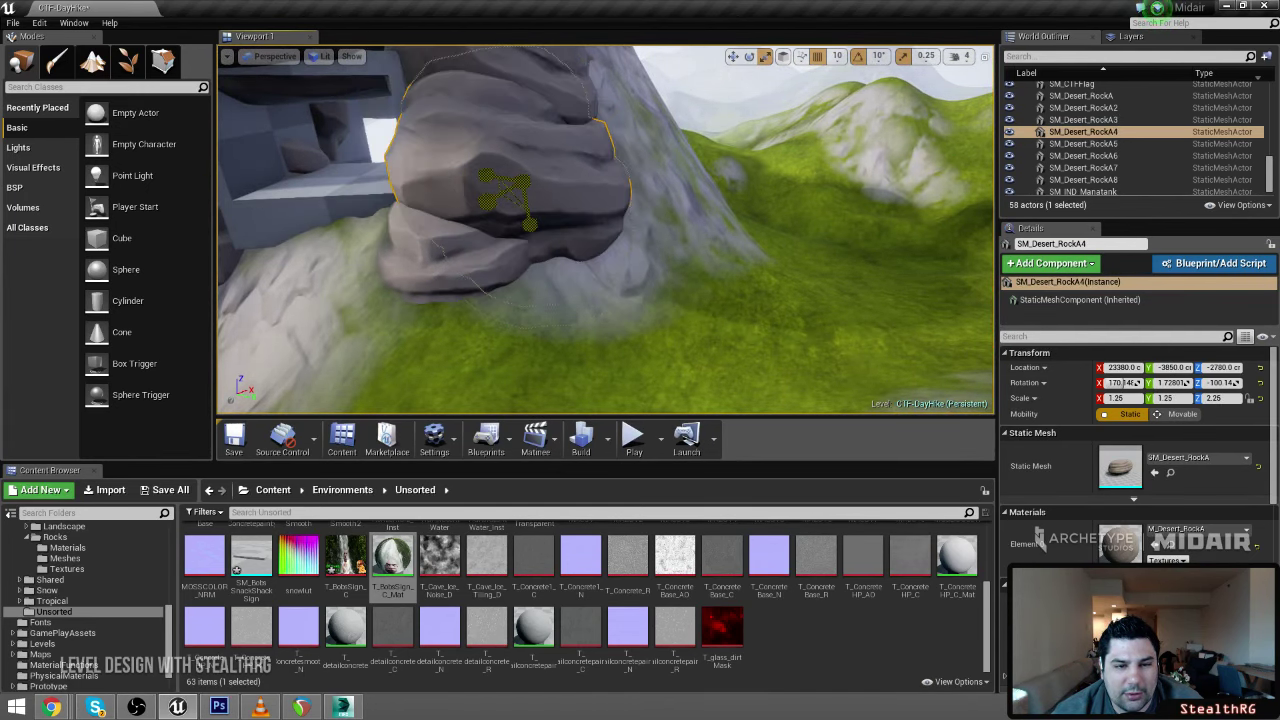
key(space)
key(space)
key(space)
key(space)
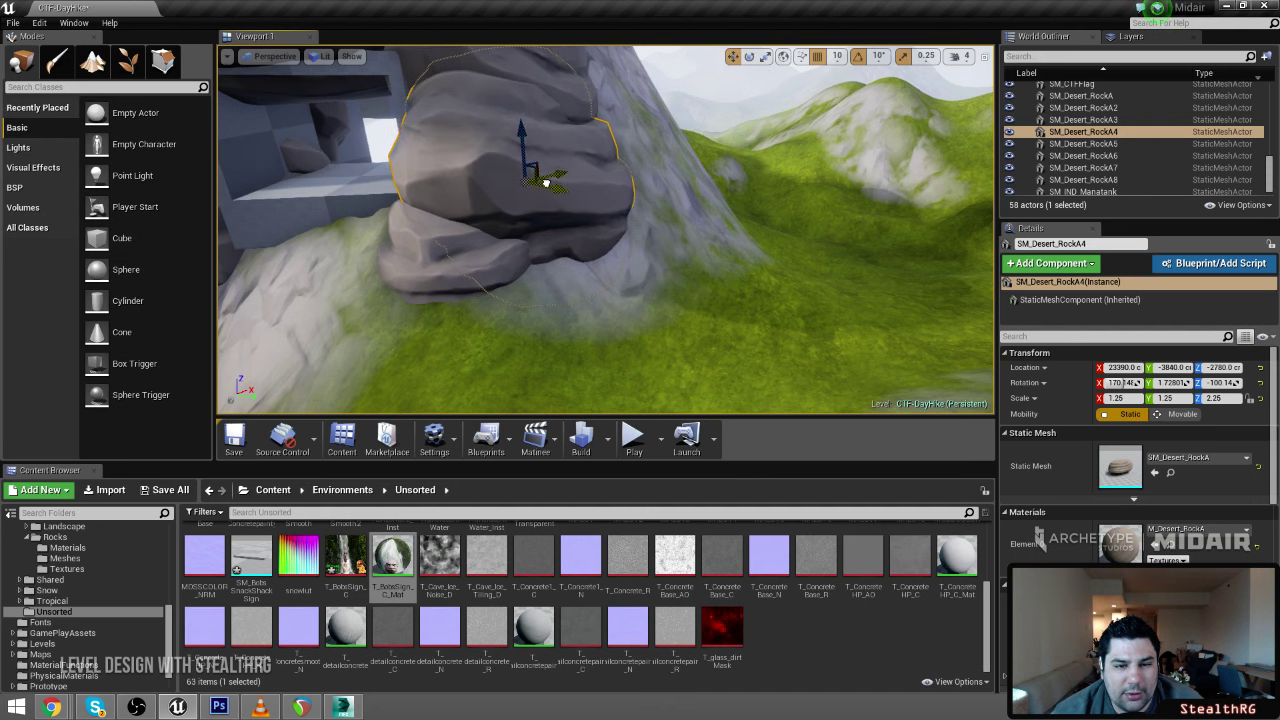
Play-test the level in full screen and examine the rock-covered structure from the player's viewpoint
right_drag(558, 181, 640, 190)
click(690, 115)
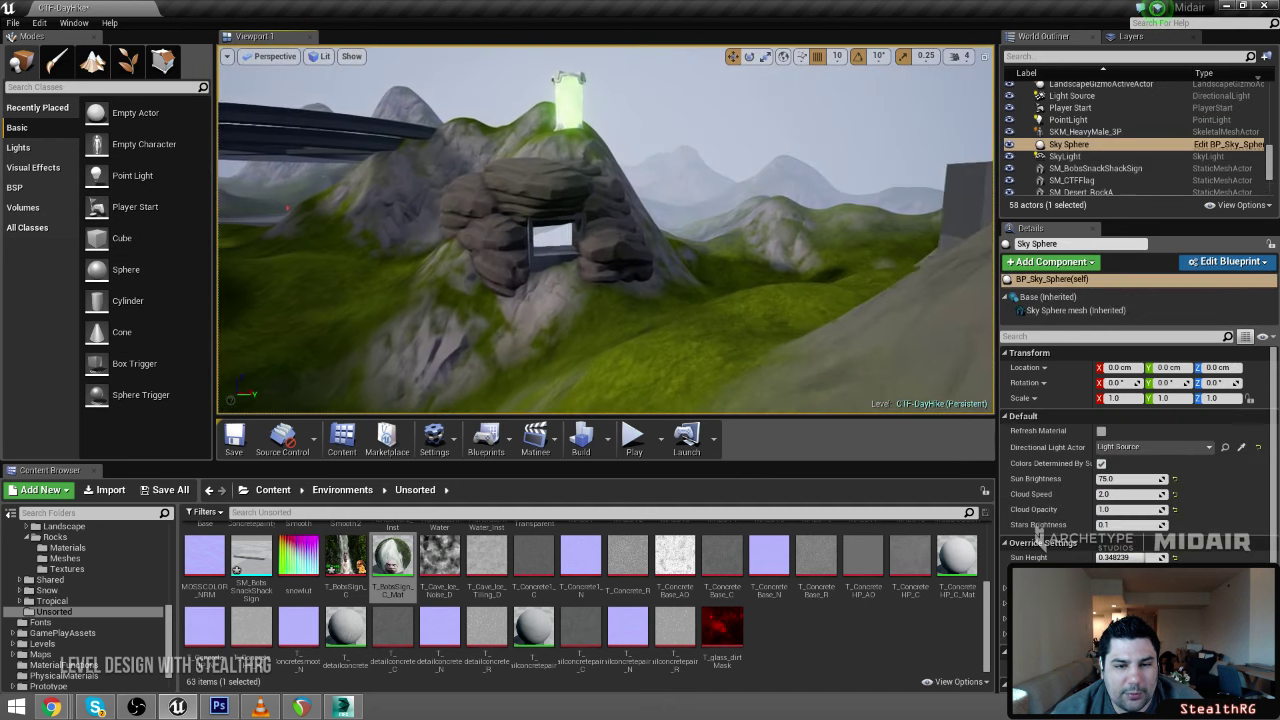
right_drag(606, 230, 601, 271)
right_drag(757, 206, 760, 206)
key(alt+p)
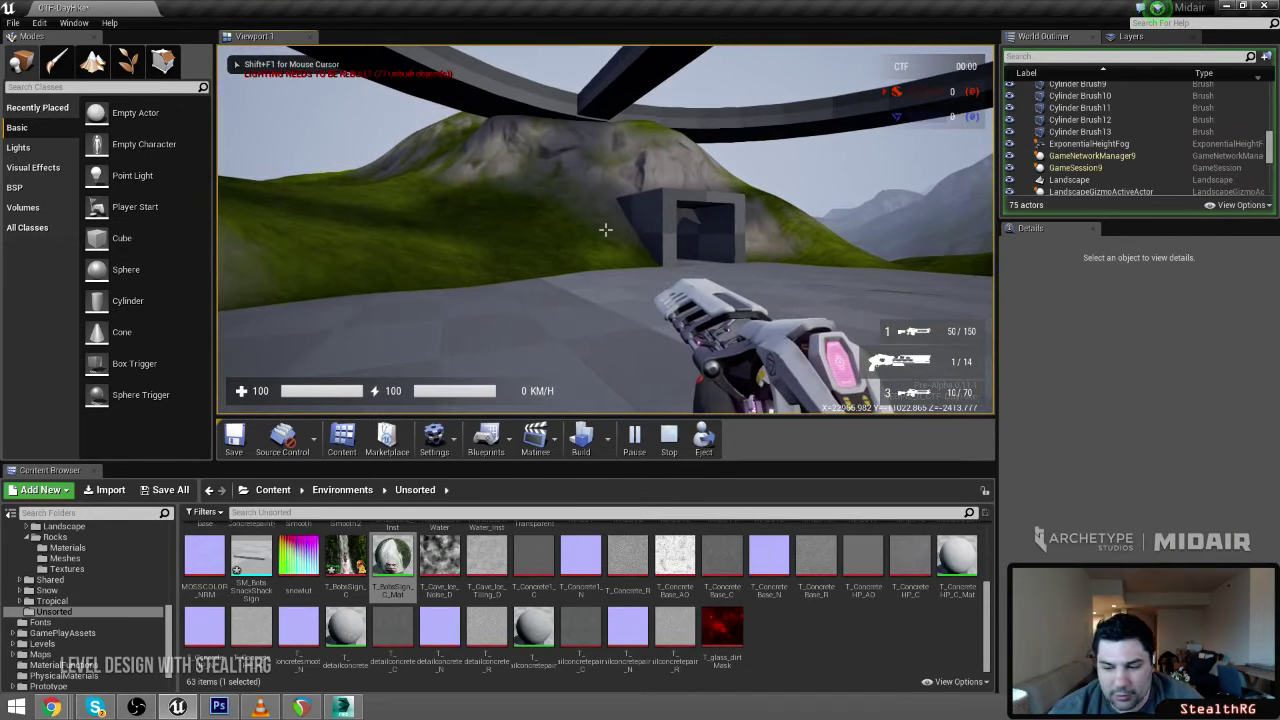
key(F11)
click(640, 346)
key(w)
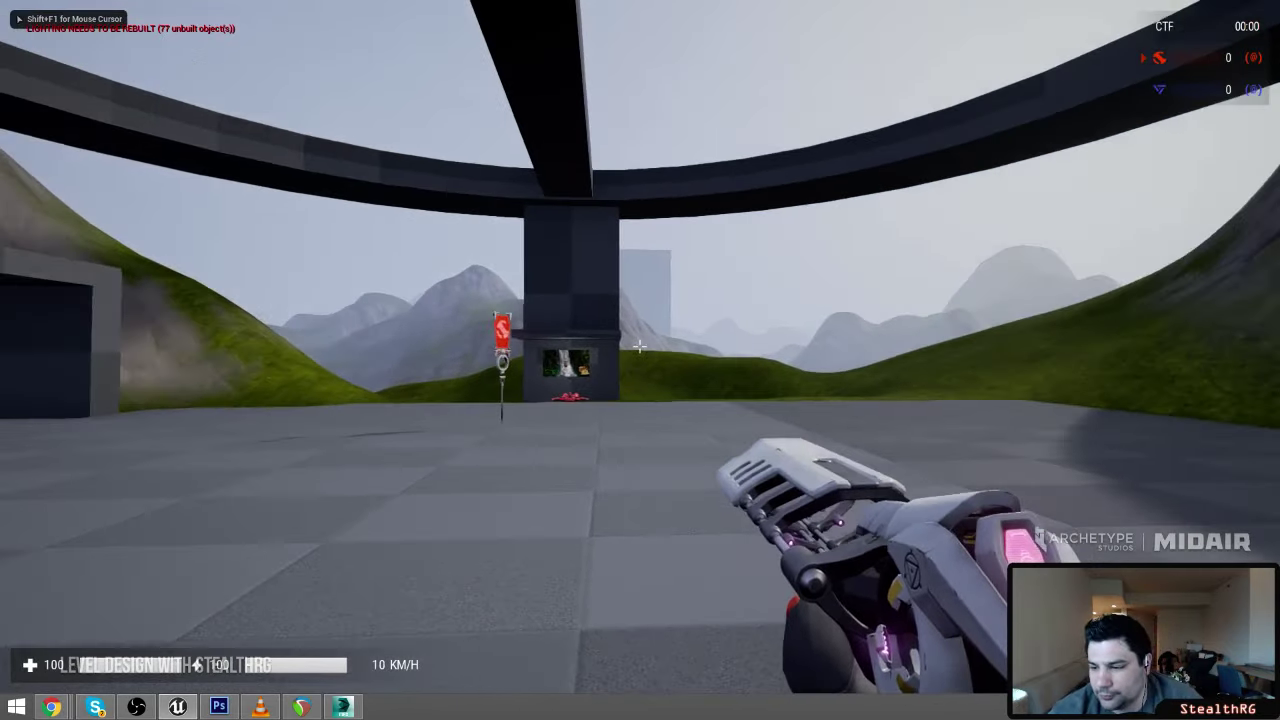
key(w)
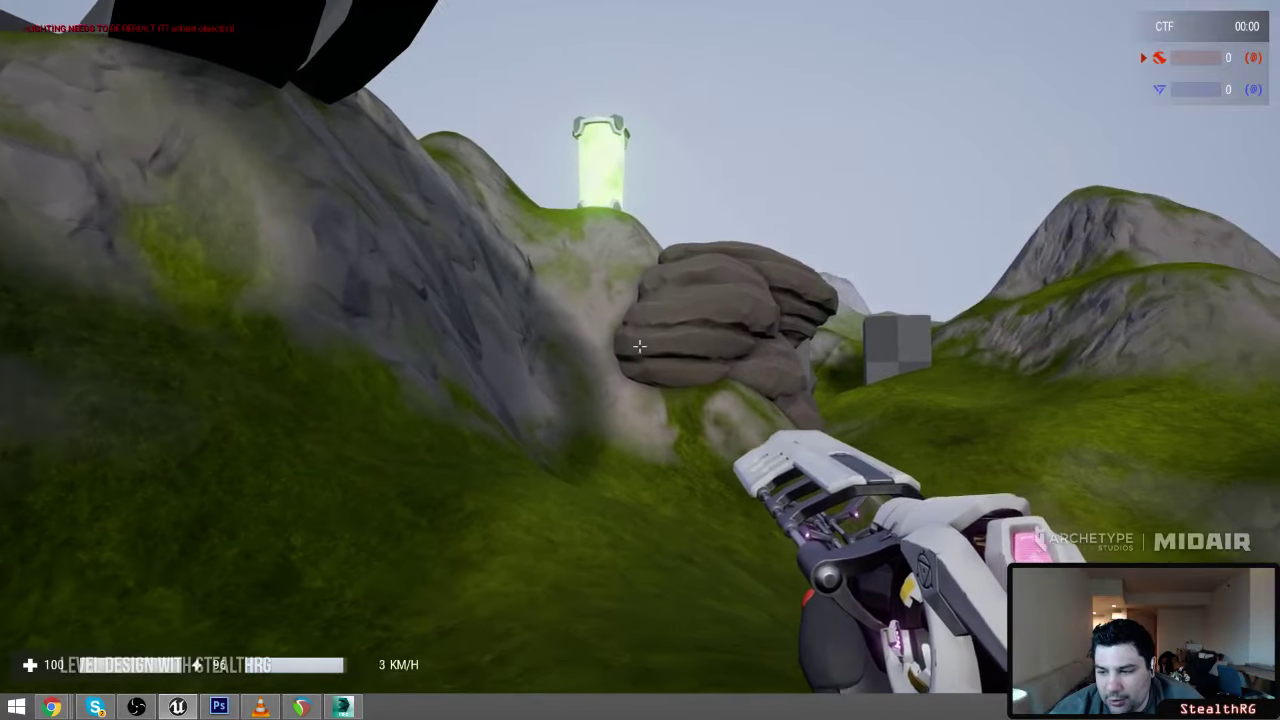
key(d)
key(w)
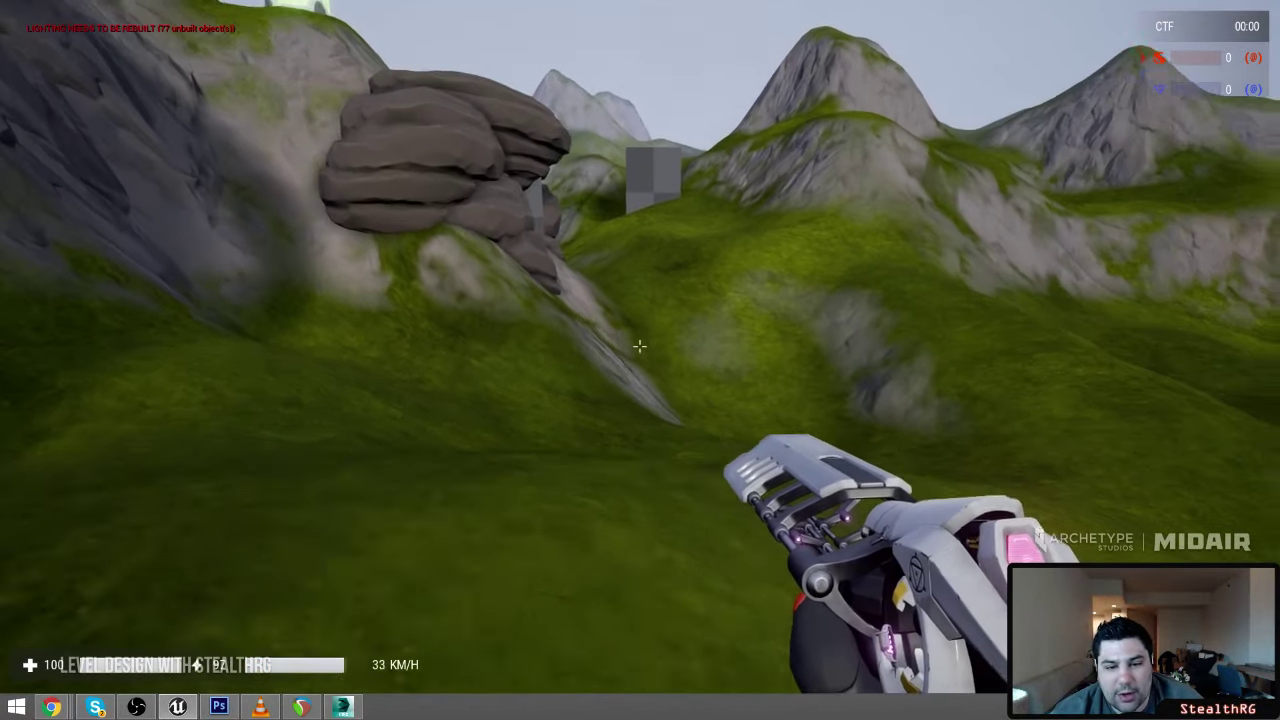
key(w)
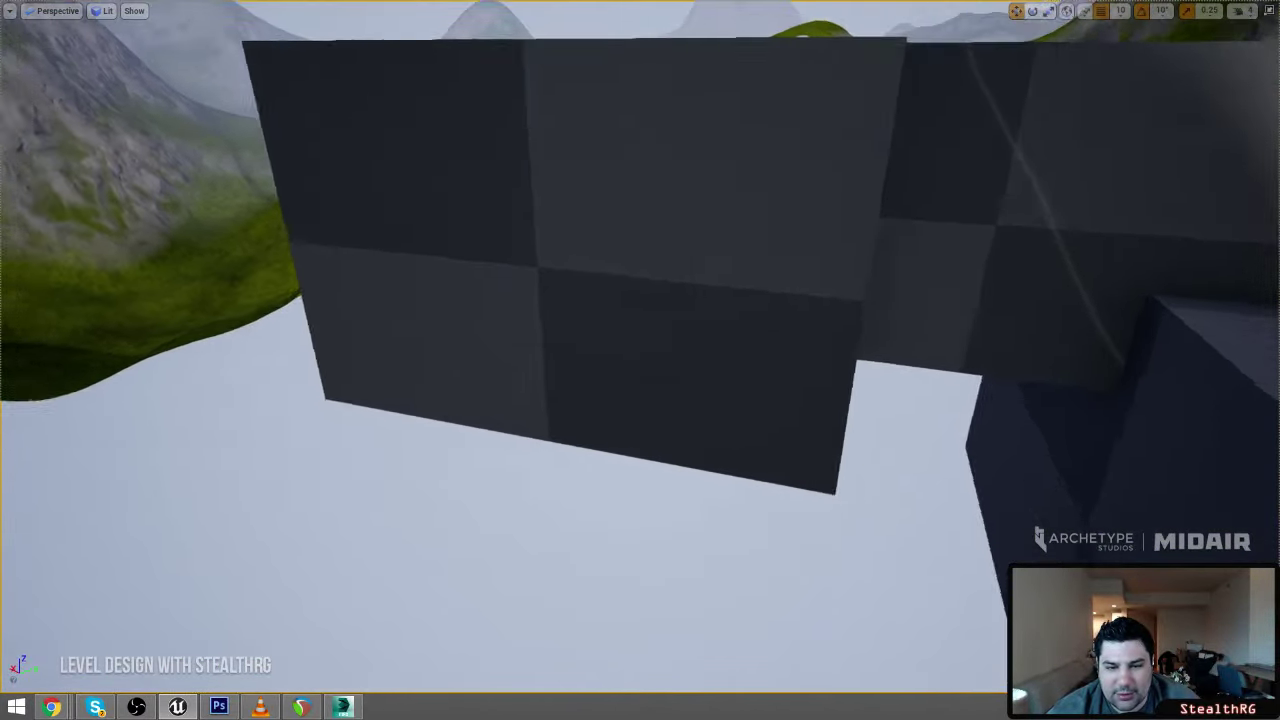
Select the box-shaped room brush beneath the landscape and move it horizontally
right_drag(480, 260, 570, 230)
click(480, 260)
click(480, 260)
right_drag(480, 260, 145, 235)
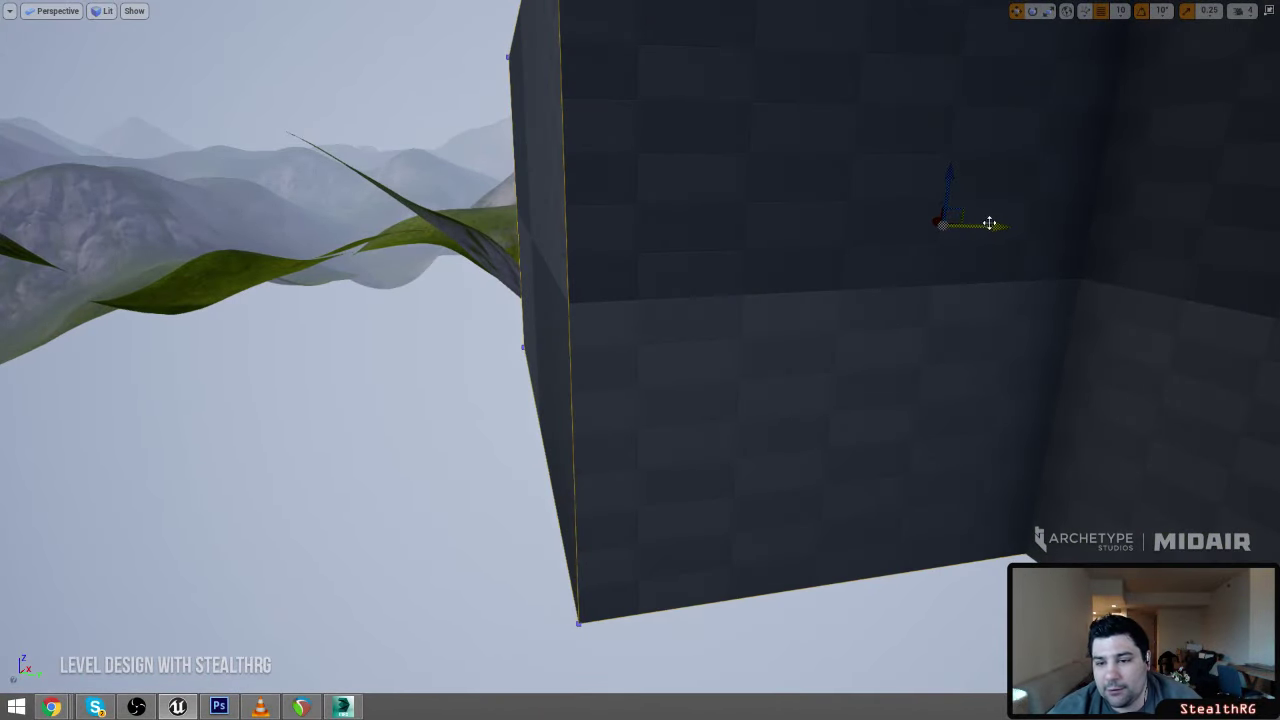
right_drag(649, 247, 445, 263)
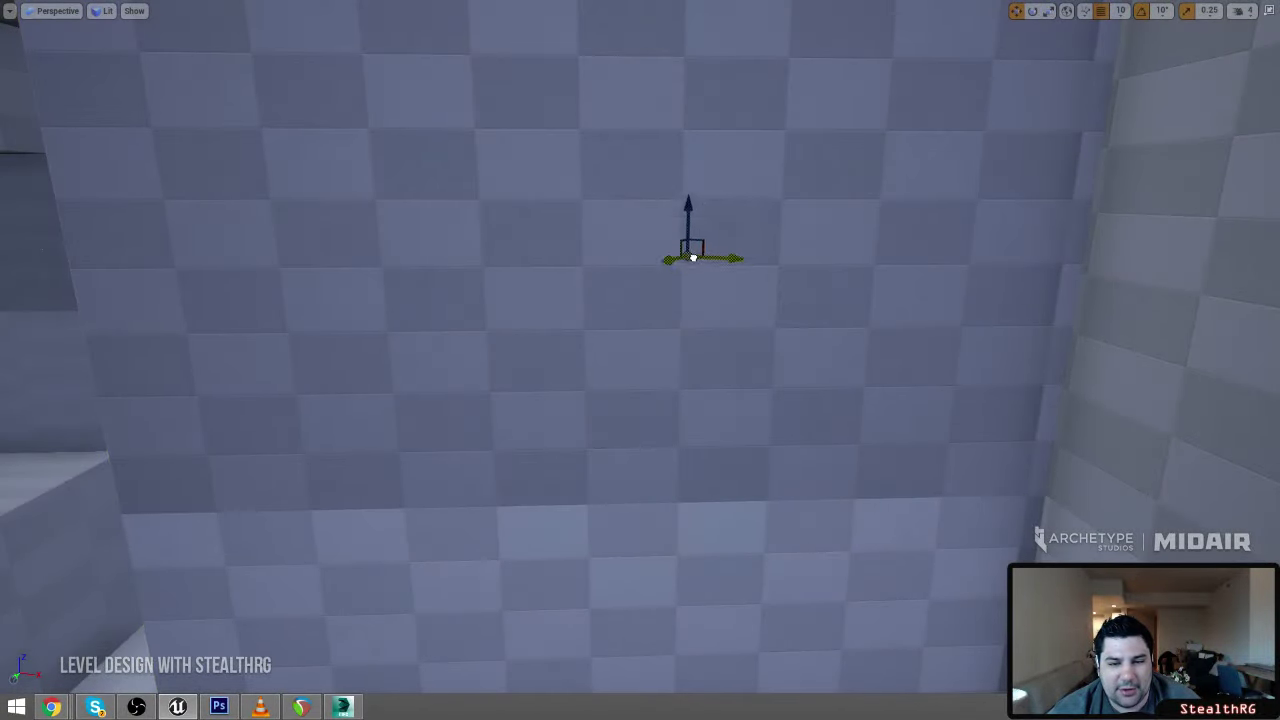
drag(692, 257, 657, 227)
right_drag(657, 227, 780, 230)
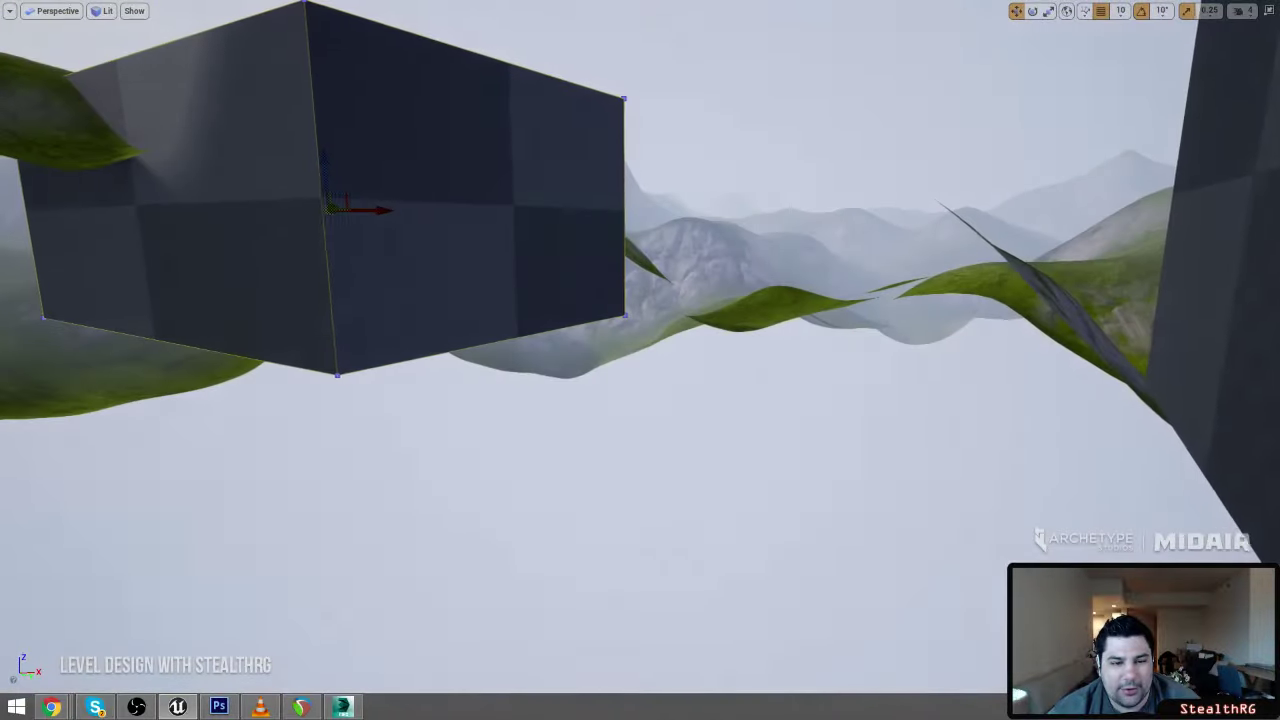
Fine-tune the box brush's horizontal position along X and Y beneath the landscape
right_drag(358, 264, 394, 241)
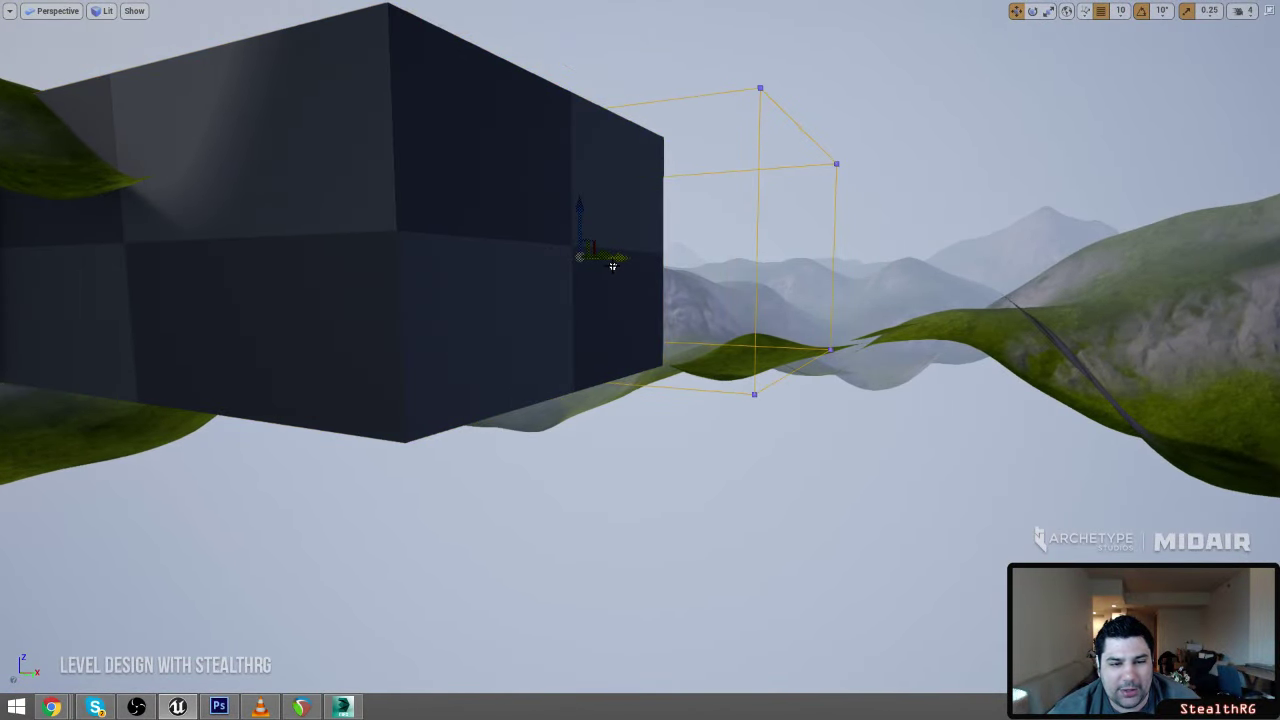
right_drag(827, 291, 1080, 140)
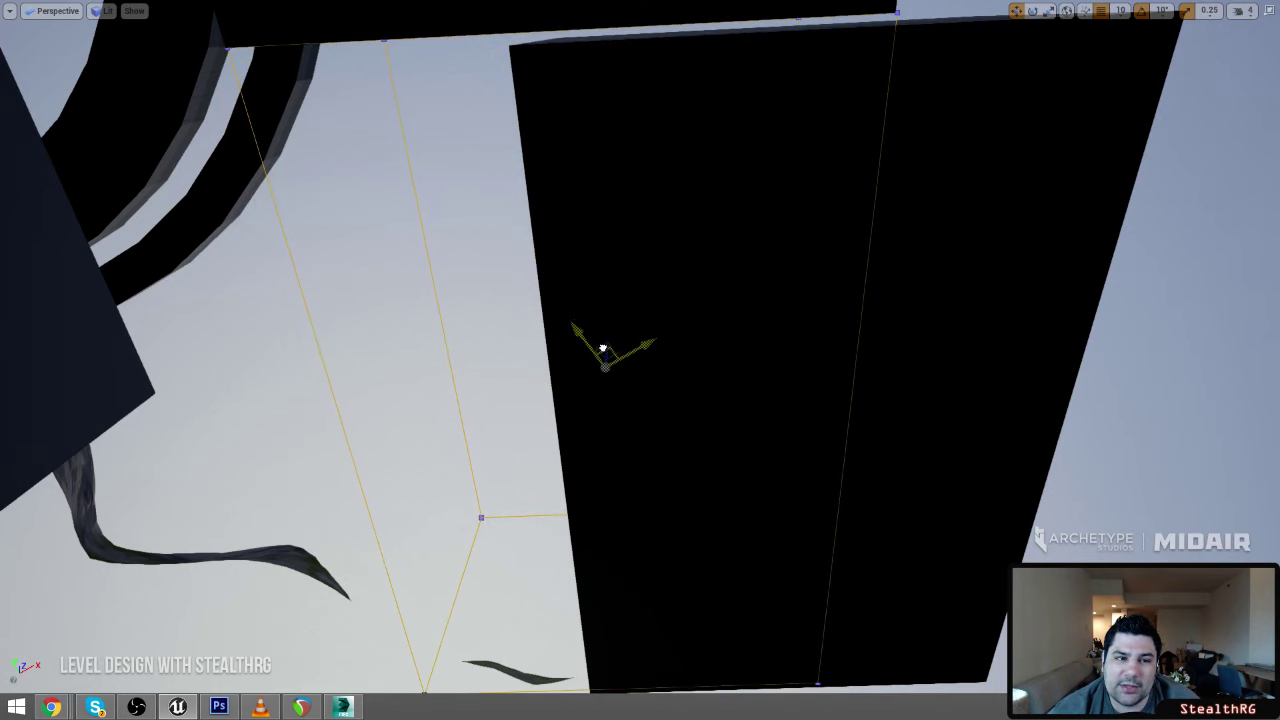
drag(603, 348, 603, 348)
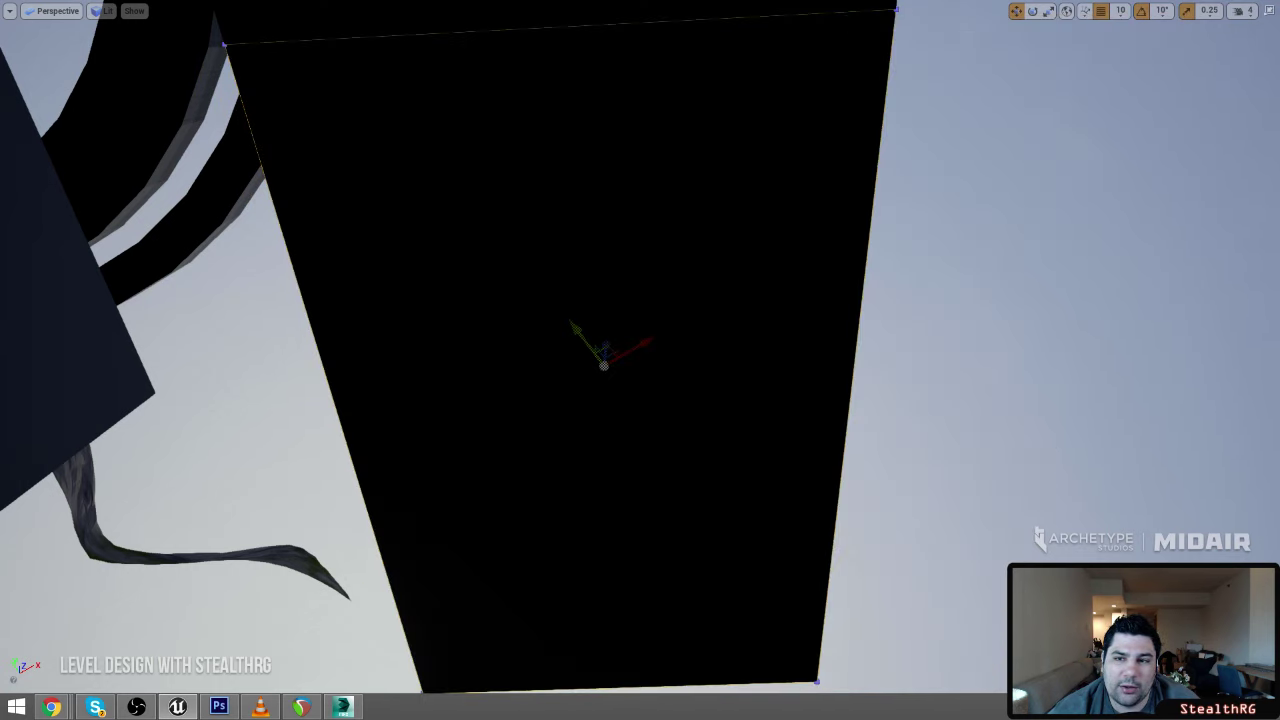
right_drag(603, 348, 300, 285)
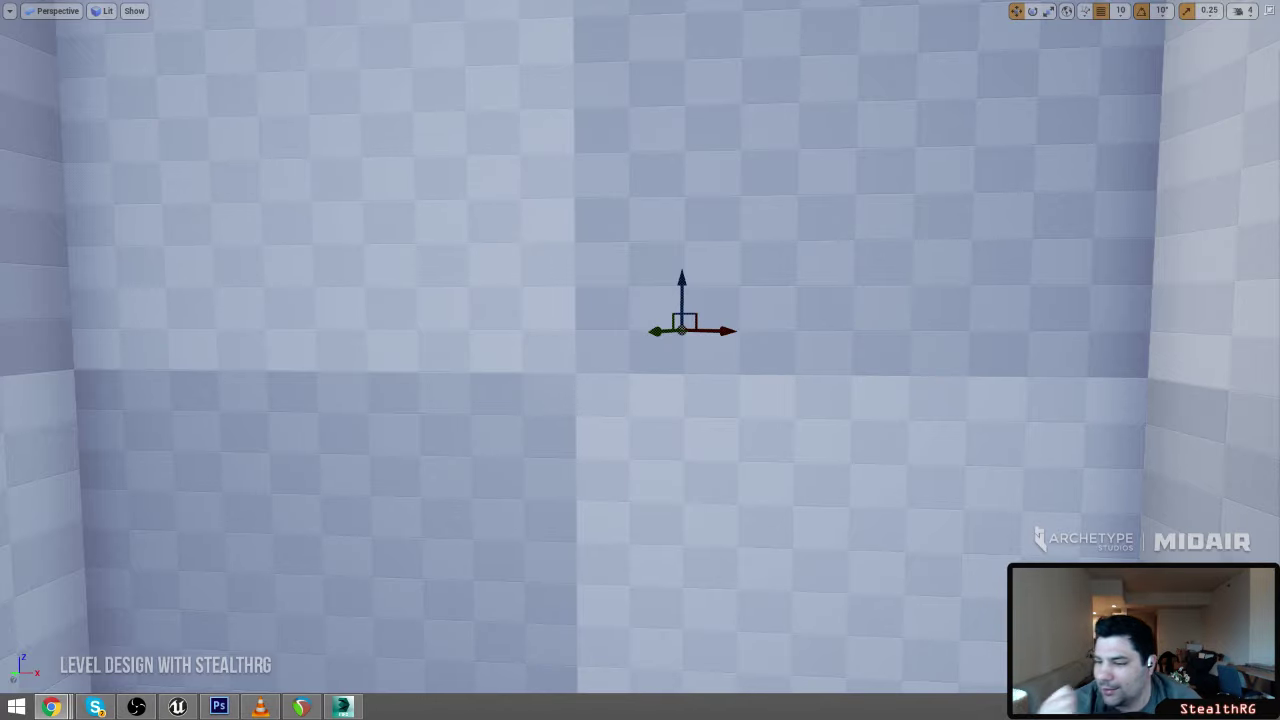
Examine the level from the box room past the ring platform to the rock-covered structure below the green beacon
right_drag(1240, 491, 1090, 450)
key(s)
key(w)
right_drag(960, 380, 905, 437)
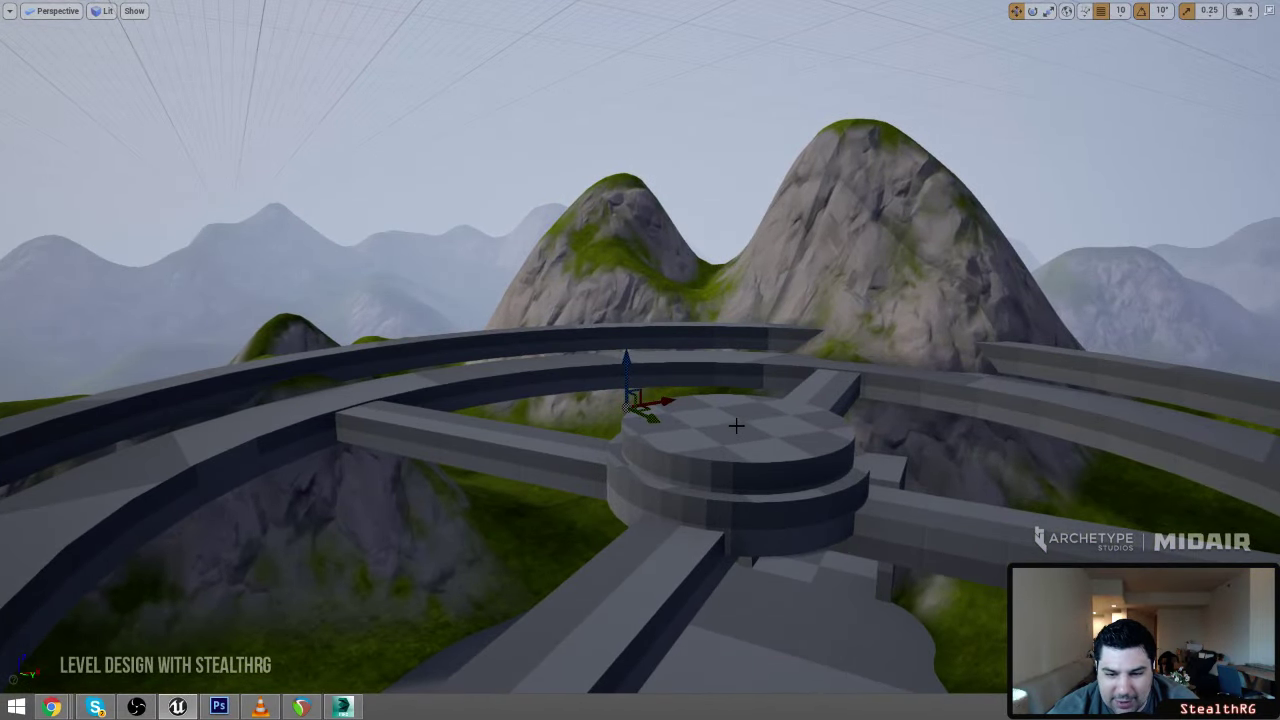
right_drag(734, 429, 15, 460)
key(w)
key(w)
key(w)
key(s)
key(w)
key(w)
key(w)
key(s)
key(s)
key(w)
key(w)
key(s)
key(w)
key(w)
key(d)
key(w)
key(a)
key(w)
key(s)
key(w)
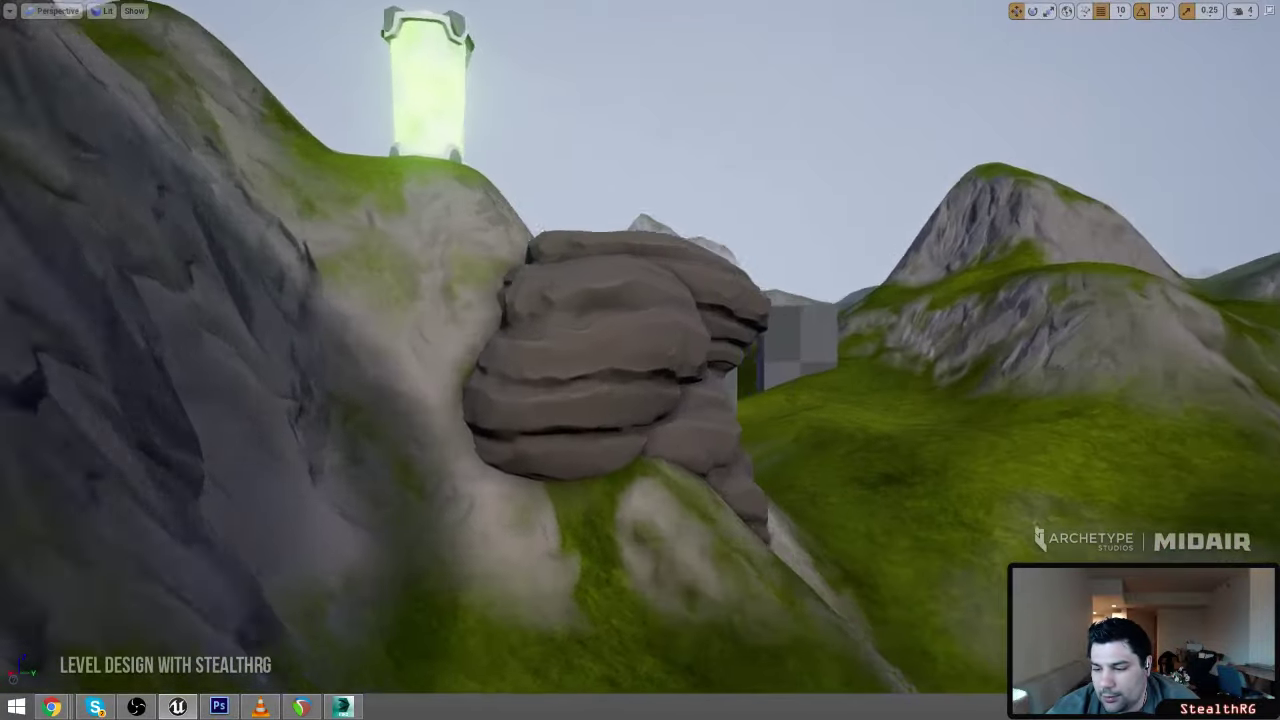
Select the box brush inside the checkered room and adjust its position along the X axis
right_drag(640, 360, 390, 384)
key(w)
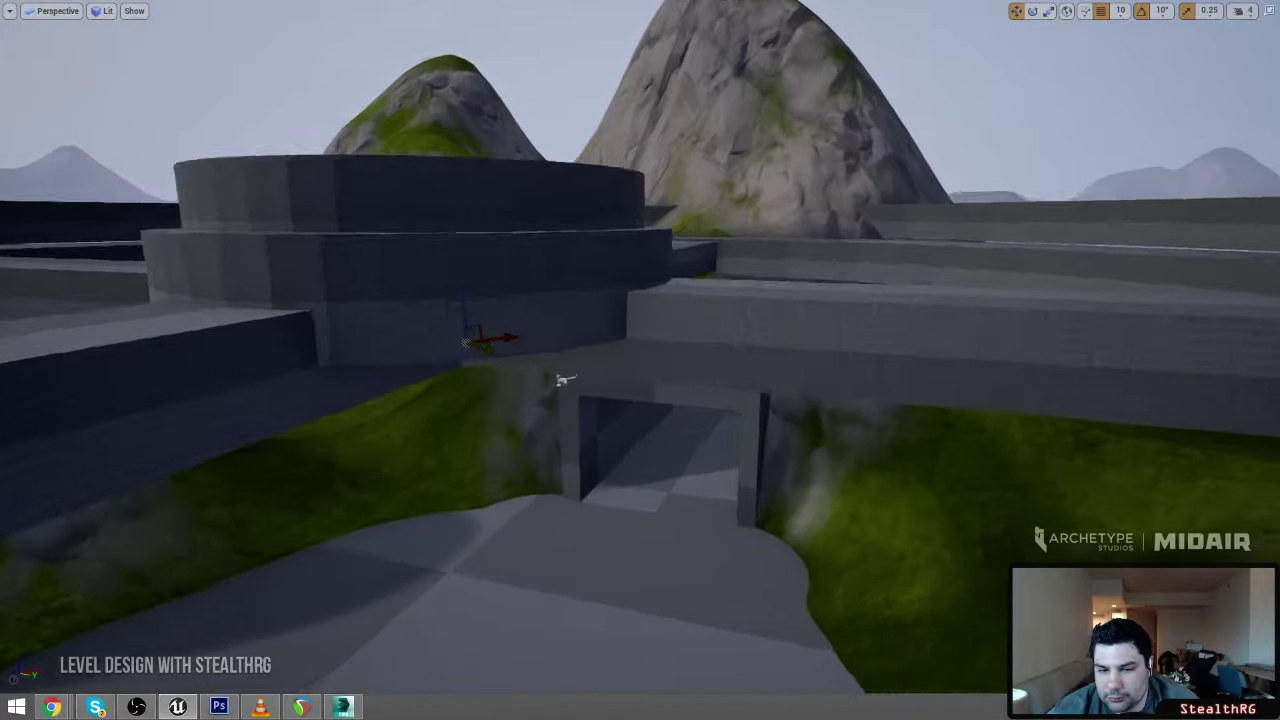
right_drag(730, 290, 696, 279)
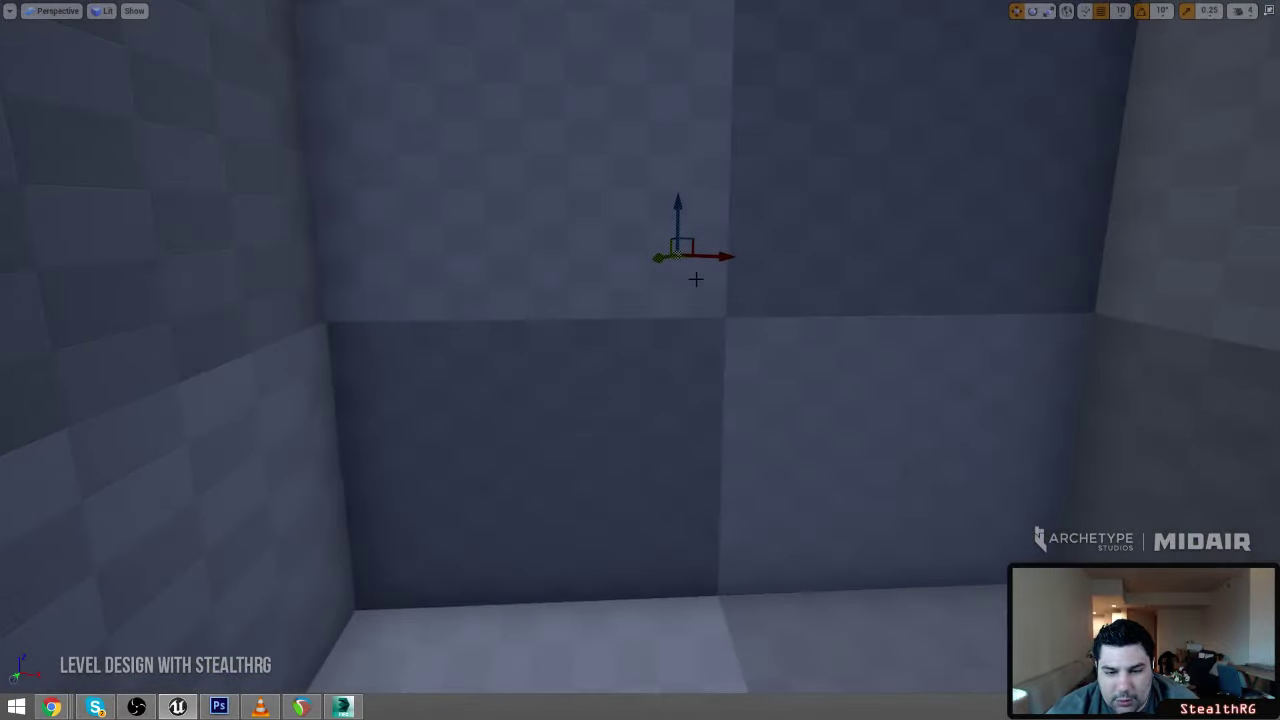
key(w)
right_drag(640, 360, 950, 350)
right_drag(1030, 570, 1000, 594)
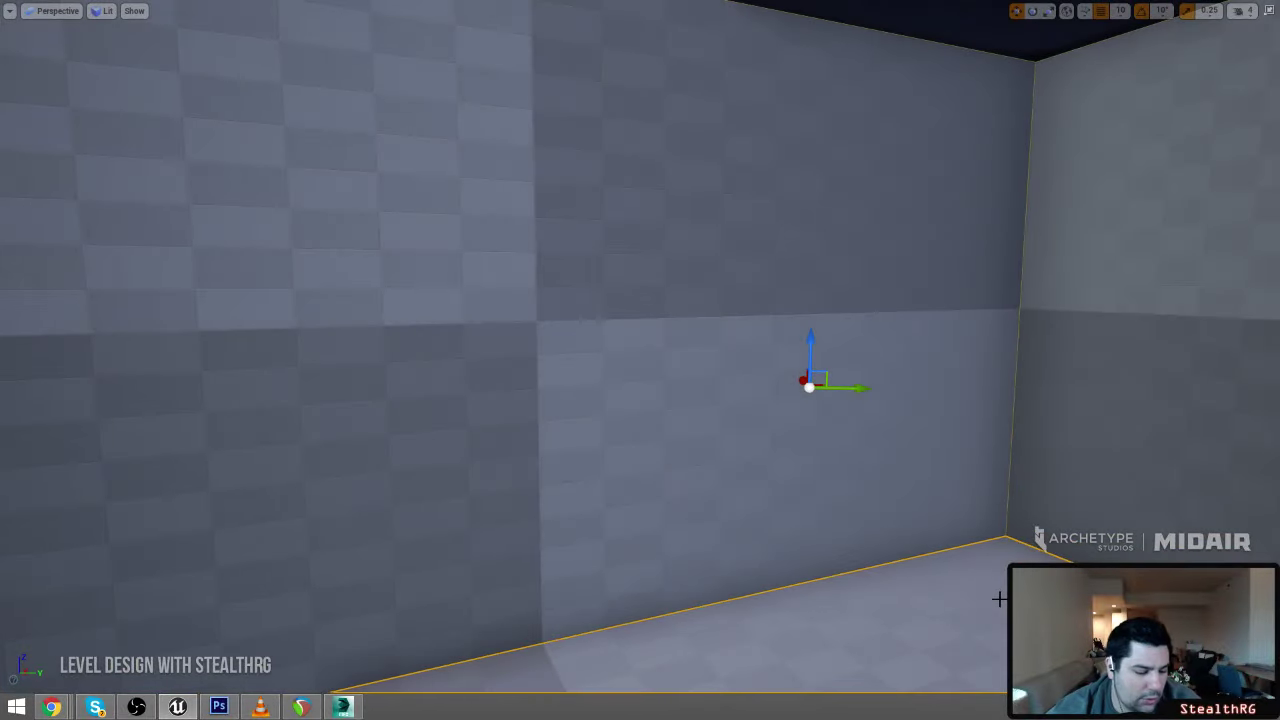
click(967, 598)
key(s)
right_drag(900, 540, 588, 596)
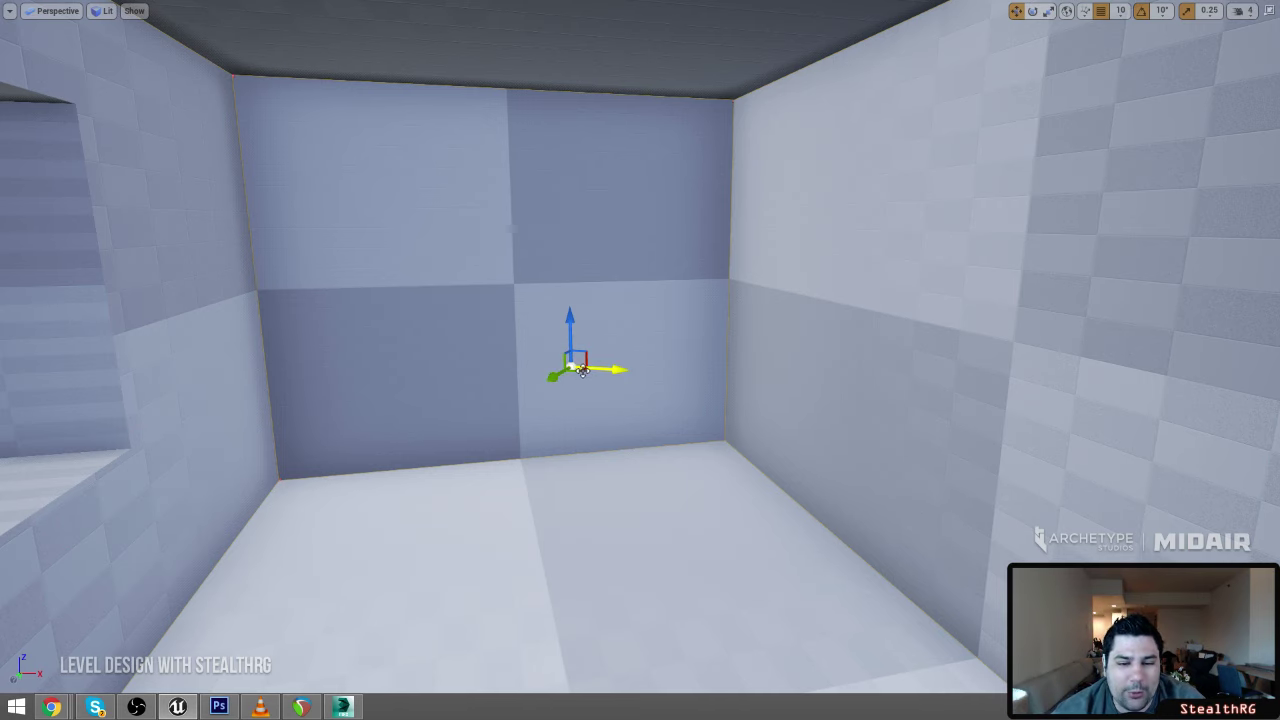
drag(508, 272, 507, 272)
Scale the subtractive room brush along its Y axis to about 21.5
key(w)
mouse_move(694, 340)
right_down()
mouse_move(694, 325)
mouse_move(900, 345)
mouse_move(1040, 385)
right_up()
click(694, 340)
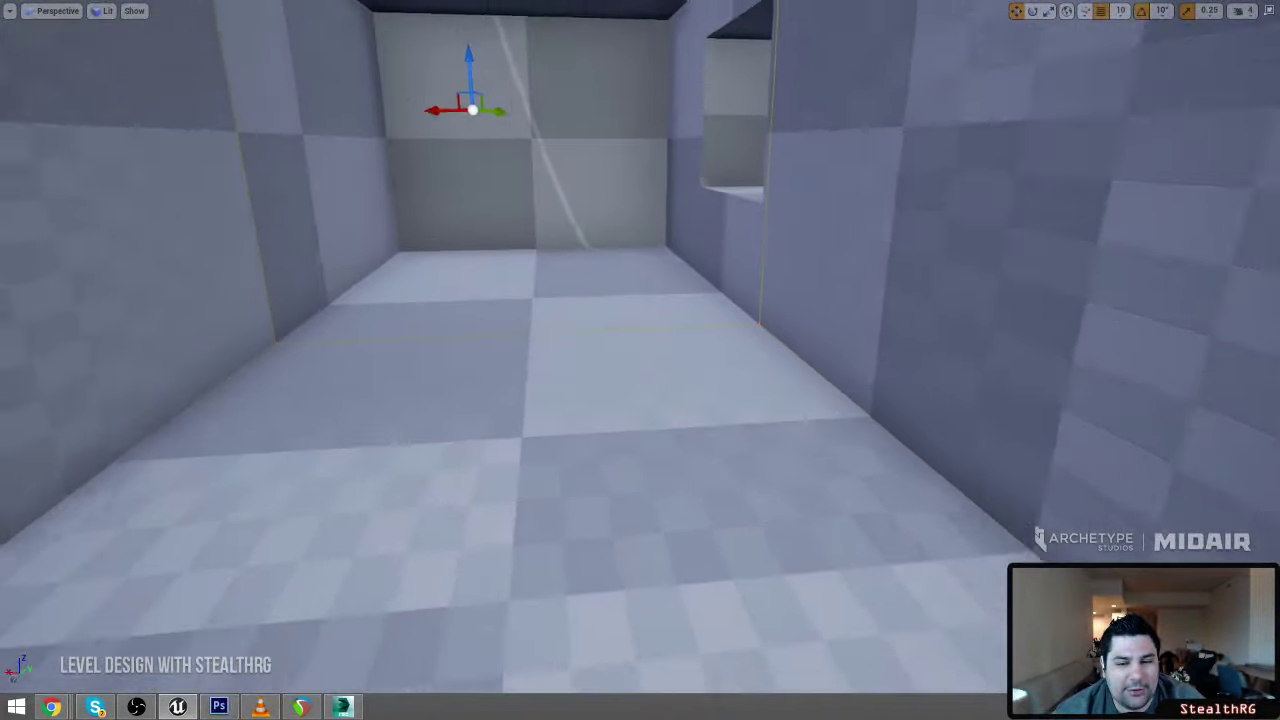
key(s)
mouse_move(694, 340)
right_down()
mouse_move(640, 345)
mouse_move(500, 320)
mouse_move(640, 340)
mouse_move(510, 345)
mouse_move(370, 400)
mouse_move(340, 395)
mouse_move(400, 300)
mouse_move(355, 400)
mouse_move(260, 405)
mouse_move(340, 375)
mouse_move(335, 400)
mouse_move(230, 360)
mouse_move(130, 380)
mouse_move(70, 365)
right_up()
key(w)
key(w)
key(w)
key(s)
key(s)
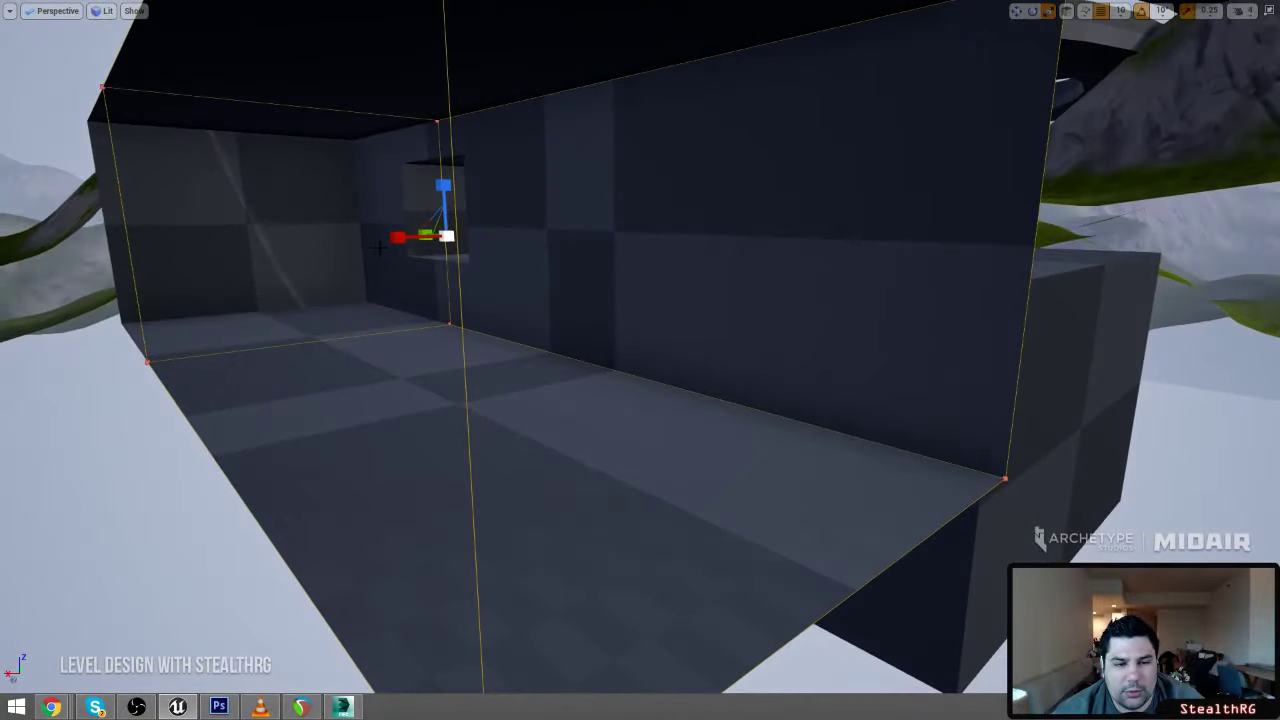
key(w)
right_drag(380, 247, 418, 234)
key(s)
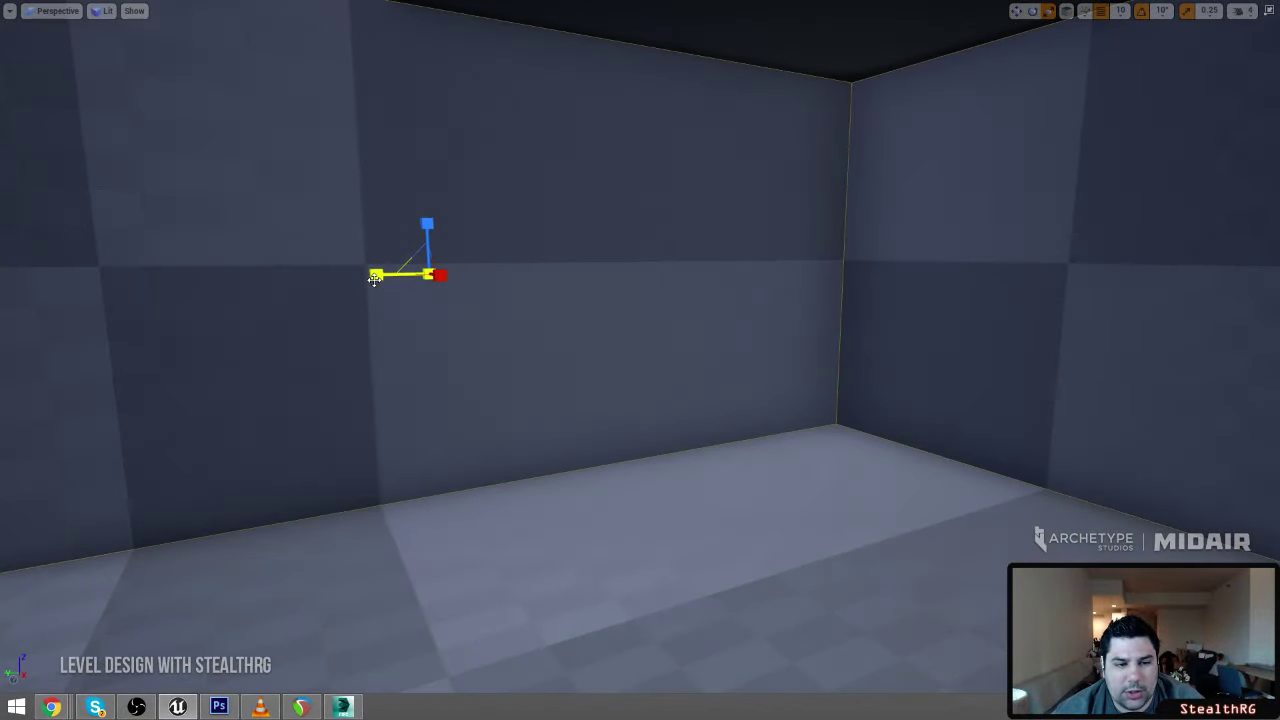
drag(640, 276, 706, 277)
Examine the resized room and the wider landscape around the ring platform and rock-covered structure
mouse_move(706, 277)
right_down()
mouse_move(840, 300)
mouse_move(790, 286)
mouse_move(805, 286)
mouse_move(640, 290)
mouse_move(680, 282)
mouse_move(695, 255)
mouse_move(705, 285)
mouse_move(735, 283)
mouse_move(620, 280)
mouse_move(608, 240)
mouse_move(620, 268)
mouse_move(745, 325)
mouse_move(840, 328)
mouse_move(835, 288)
mouse_move(735, 299)
right_up()
key(s)
key(s)
key(d)
key(w)
key(w)
key(w)
key(w)
key(w)
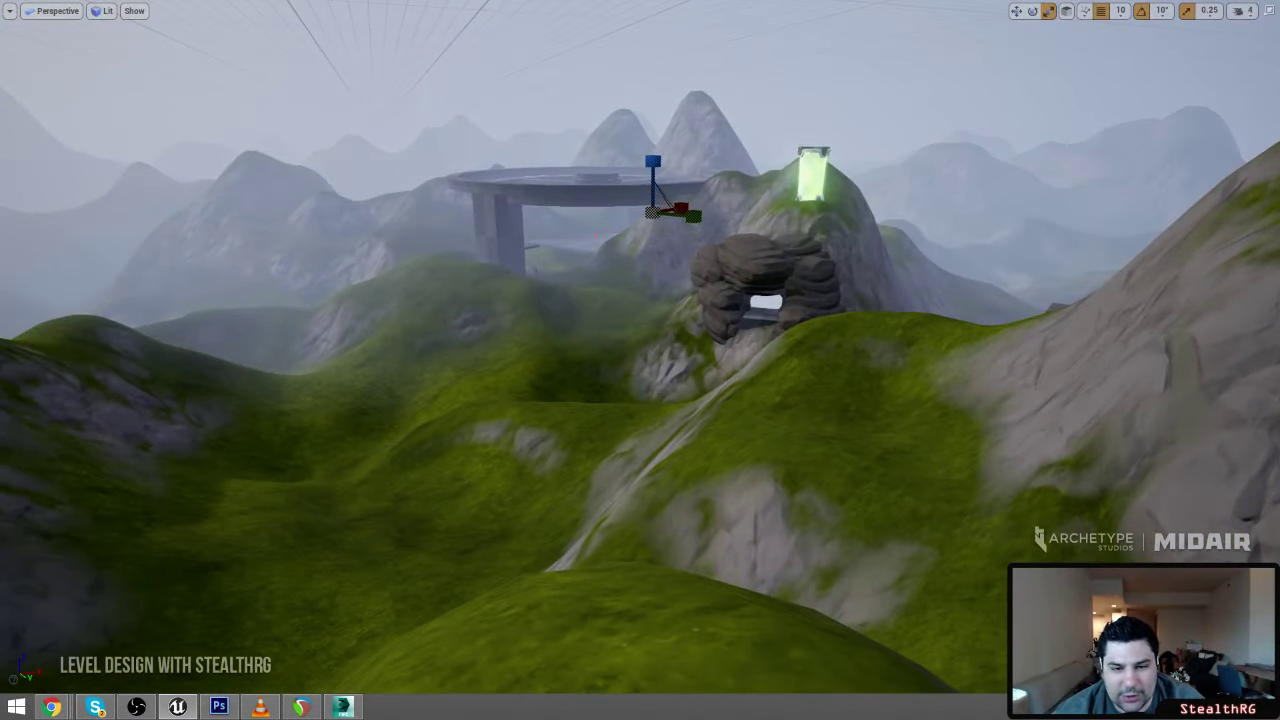
Play-test the level on the flag platform from the player's viewpoint and end the session
key(alt+p)
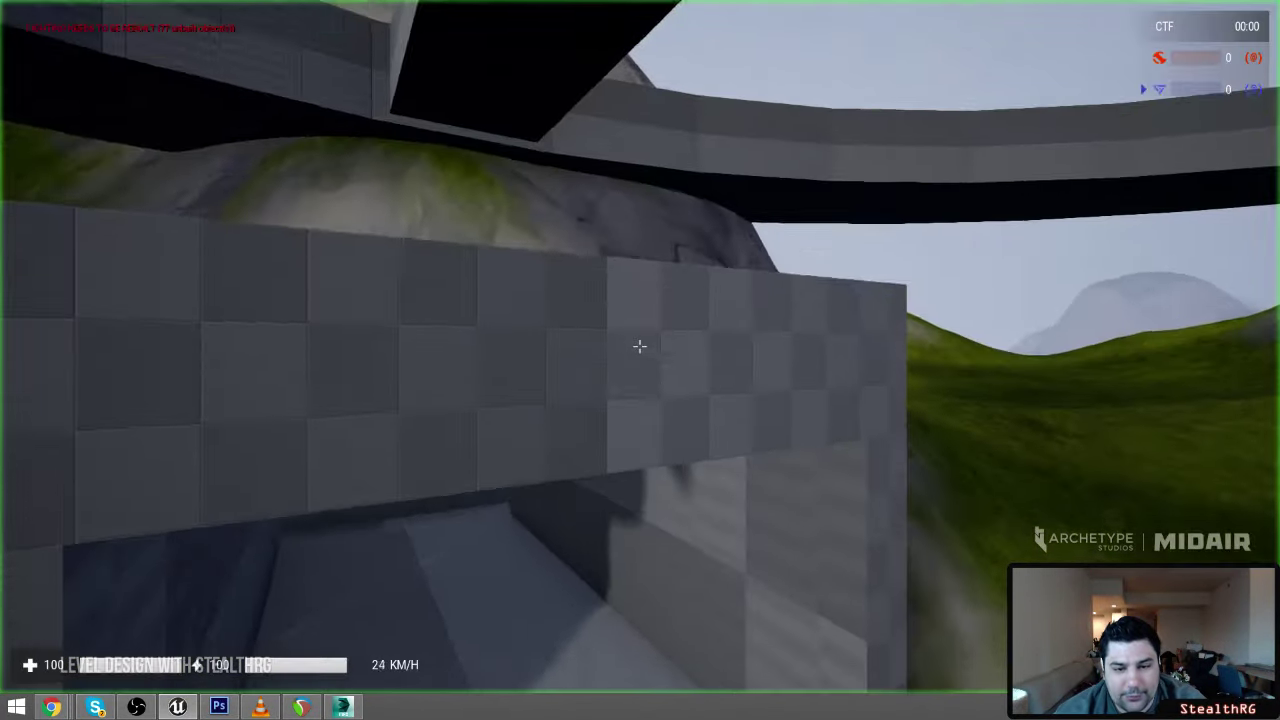
key(w)
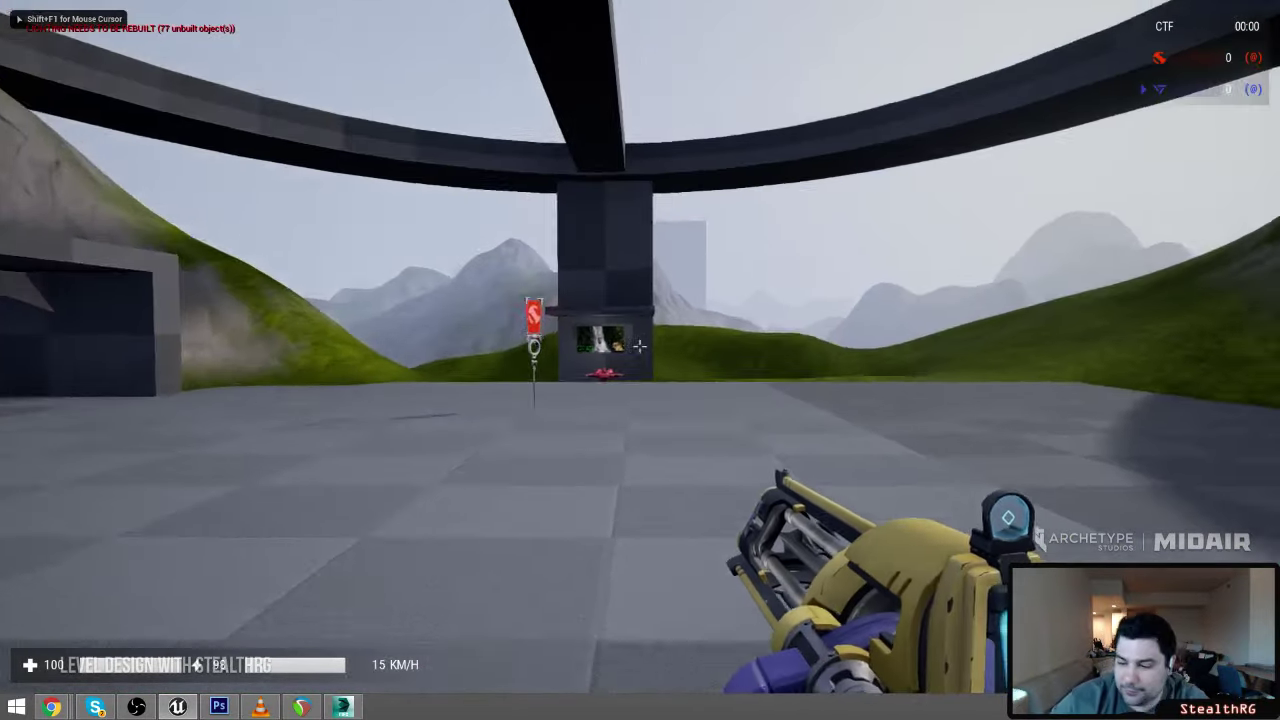
key(2)
key(d)
key(shift+F1)
key(Escape)
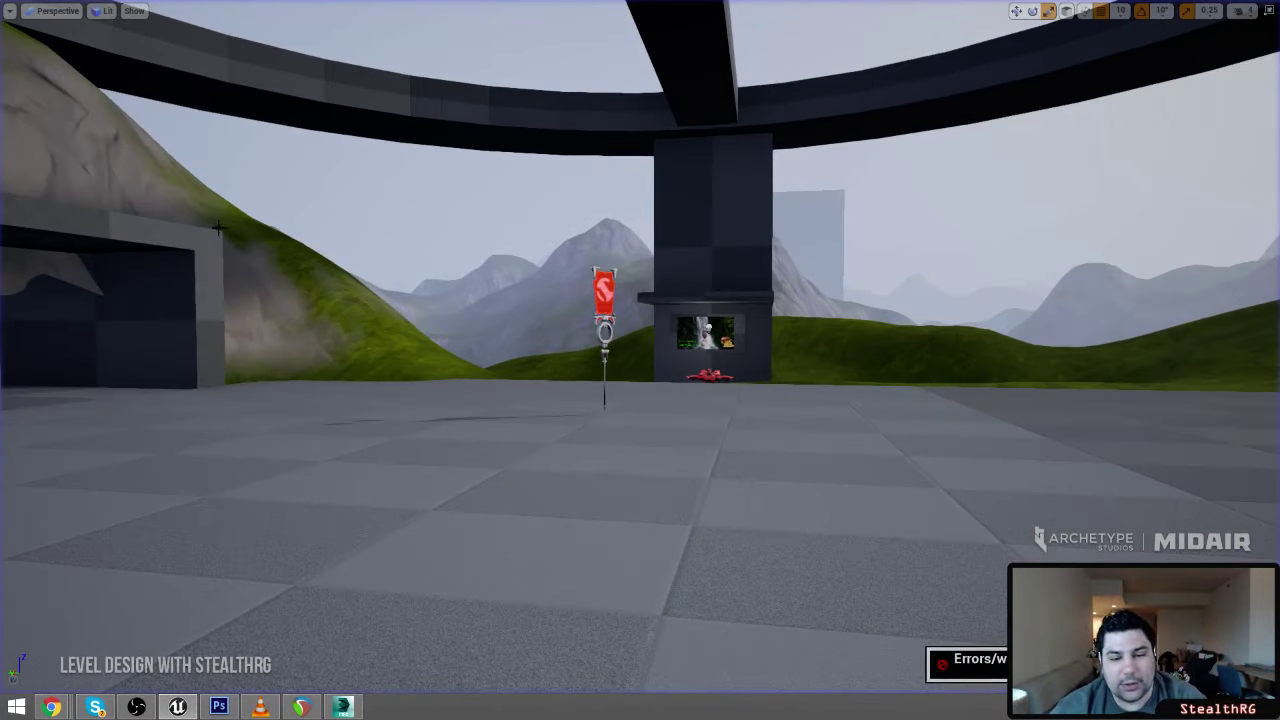
Start another play session on the flag platform, joining the red team
right_drag(818, 375, 837, 404)
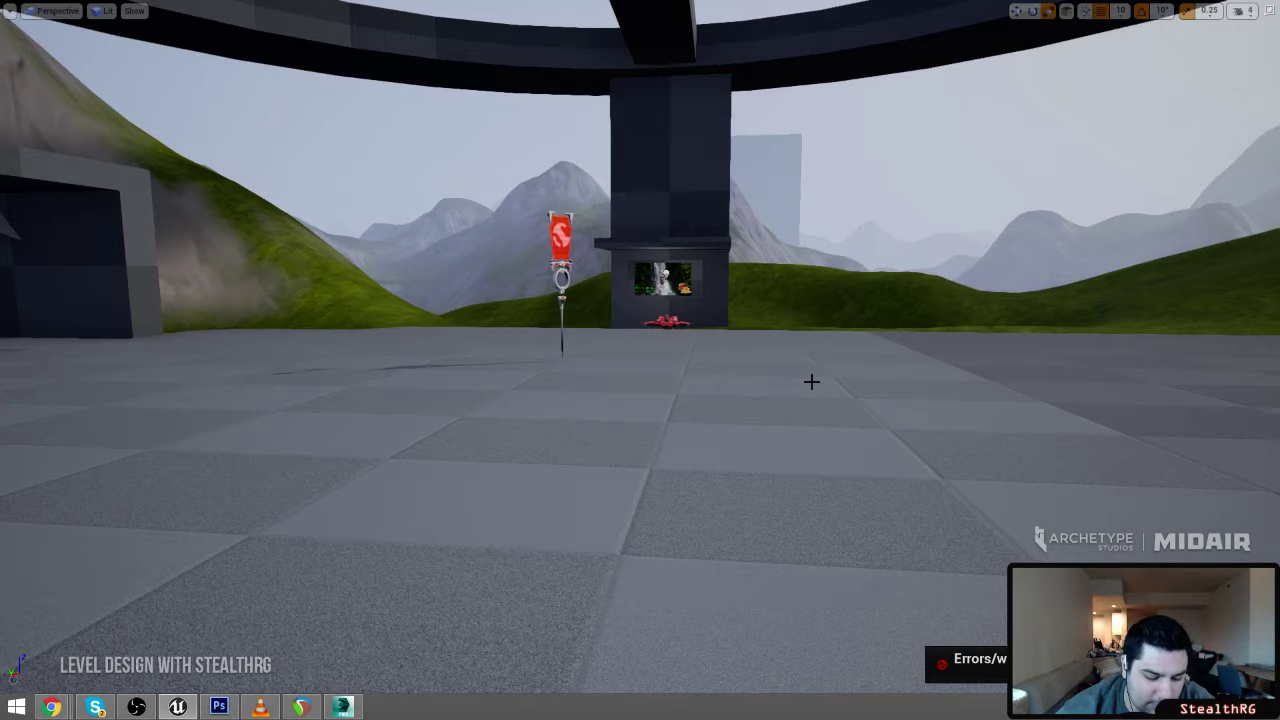
key(alt+p)
key(2)
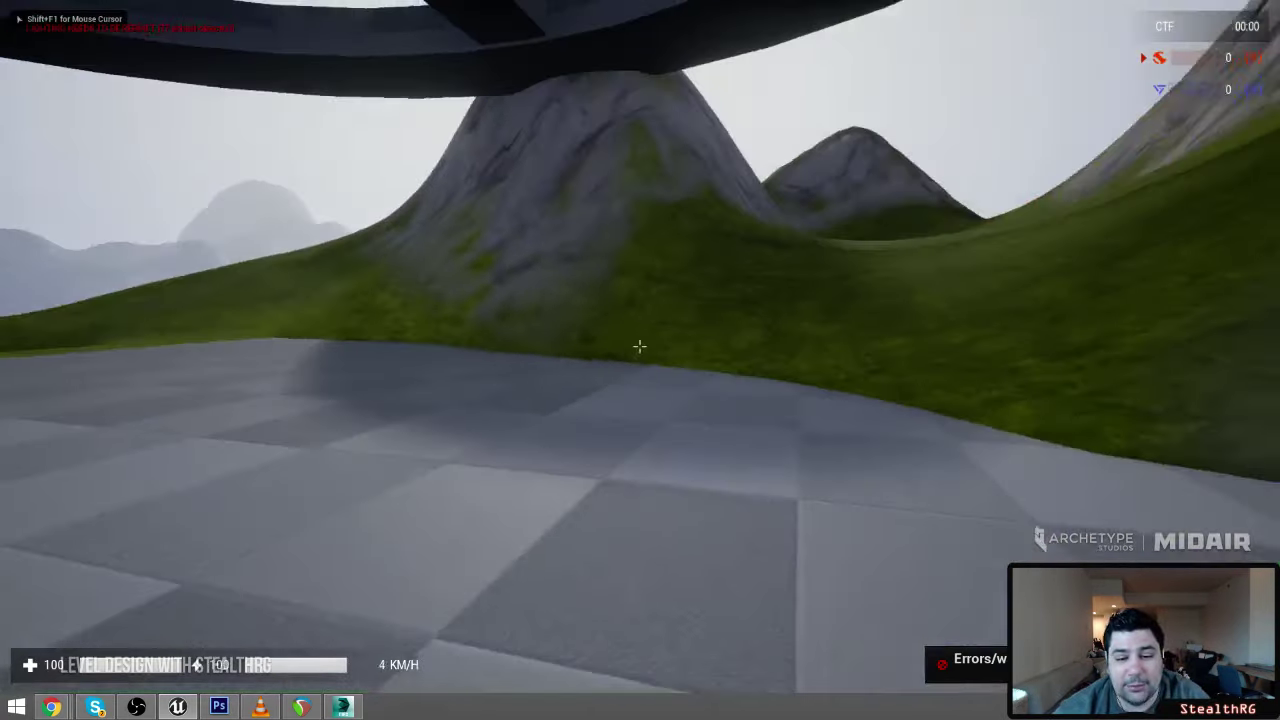
key(w)
click(640, 347)
key(g)
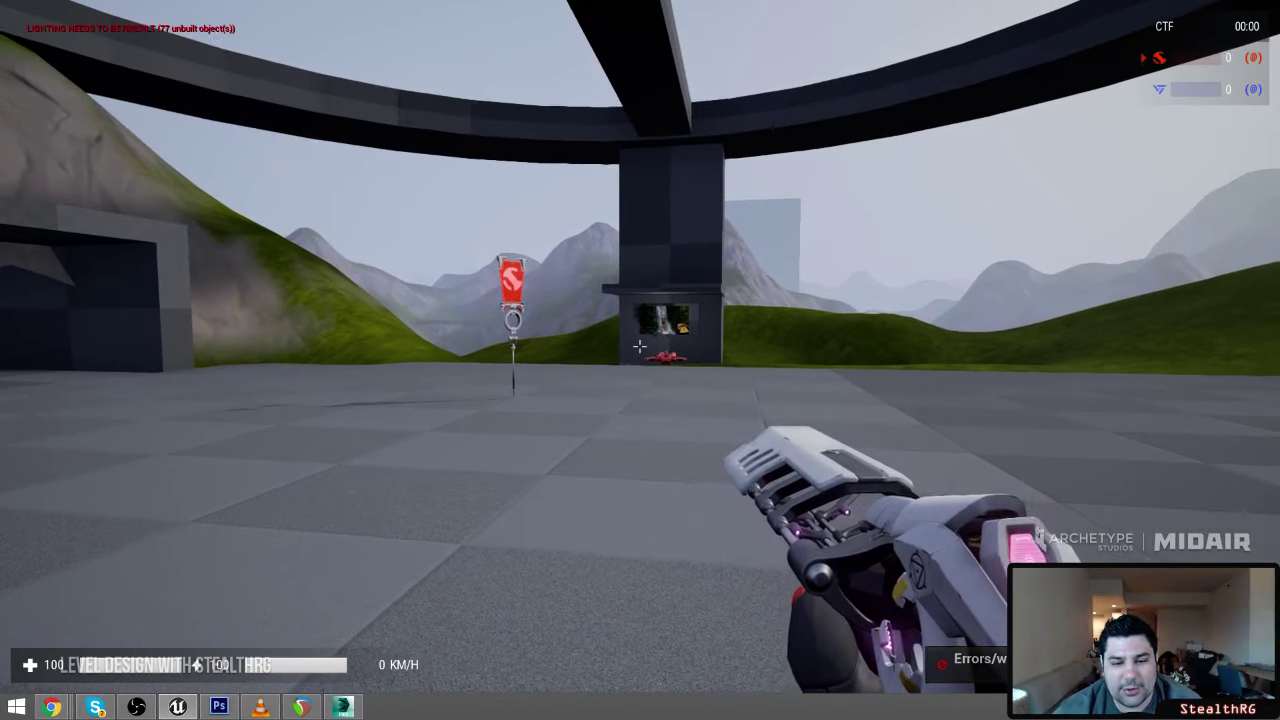
Apply the Heavy loadout with the Energy pack and respawn the player
key(i)
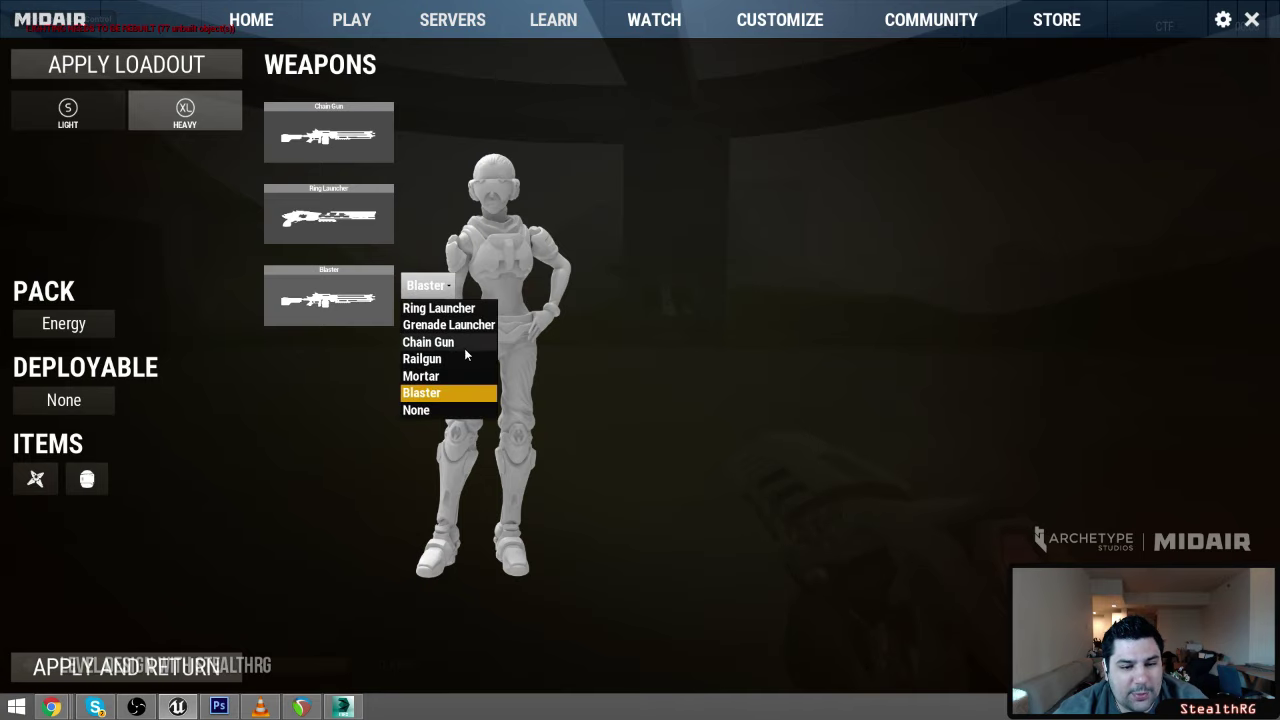
click(101, 678)
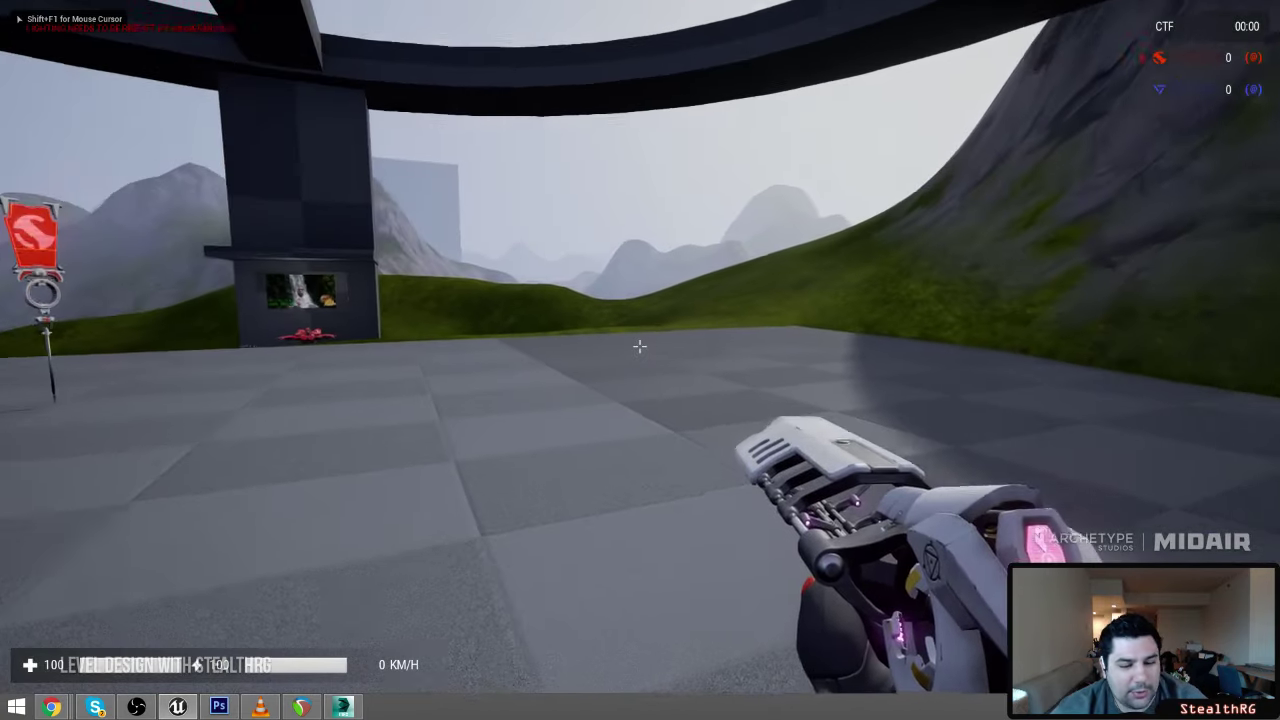
key(ctrl+k)
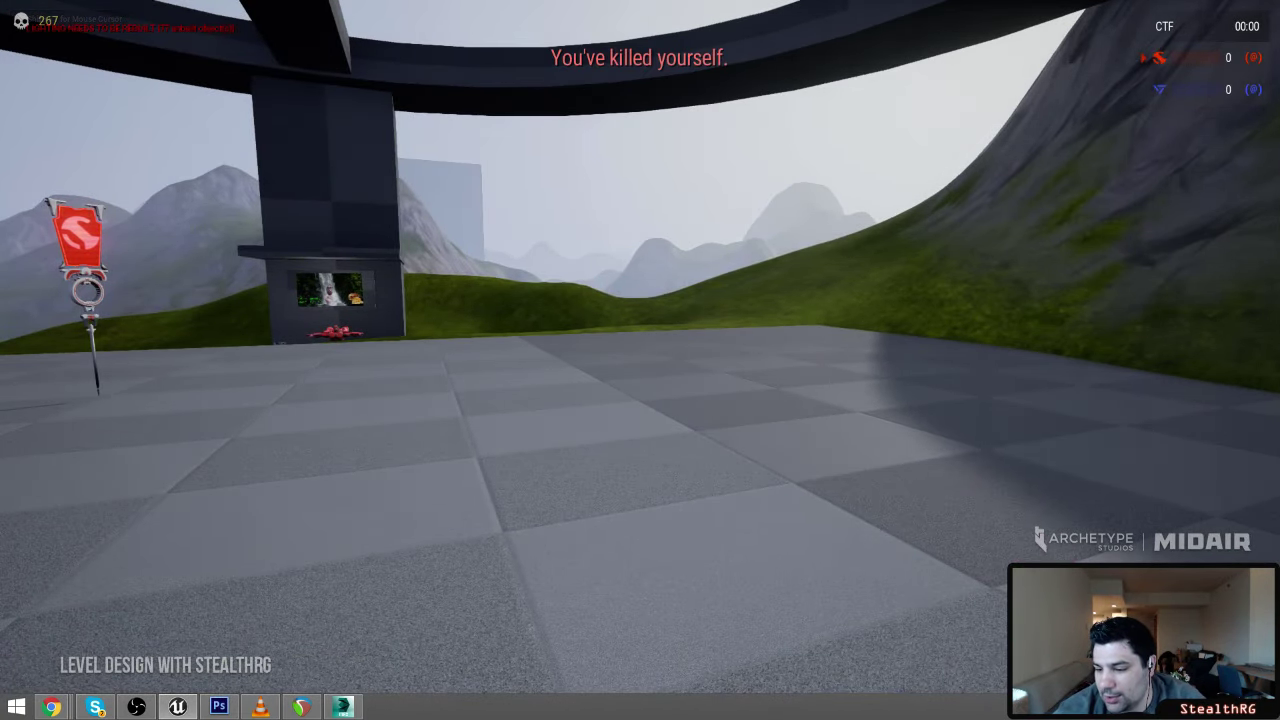
Travel off the flag platform and across the valley to test the terrain and movement in game
key(w)
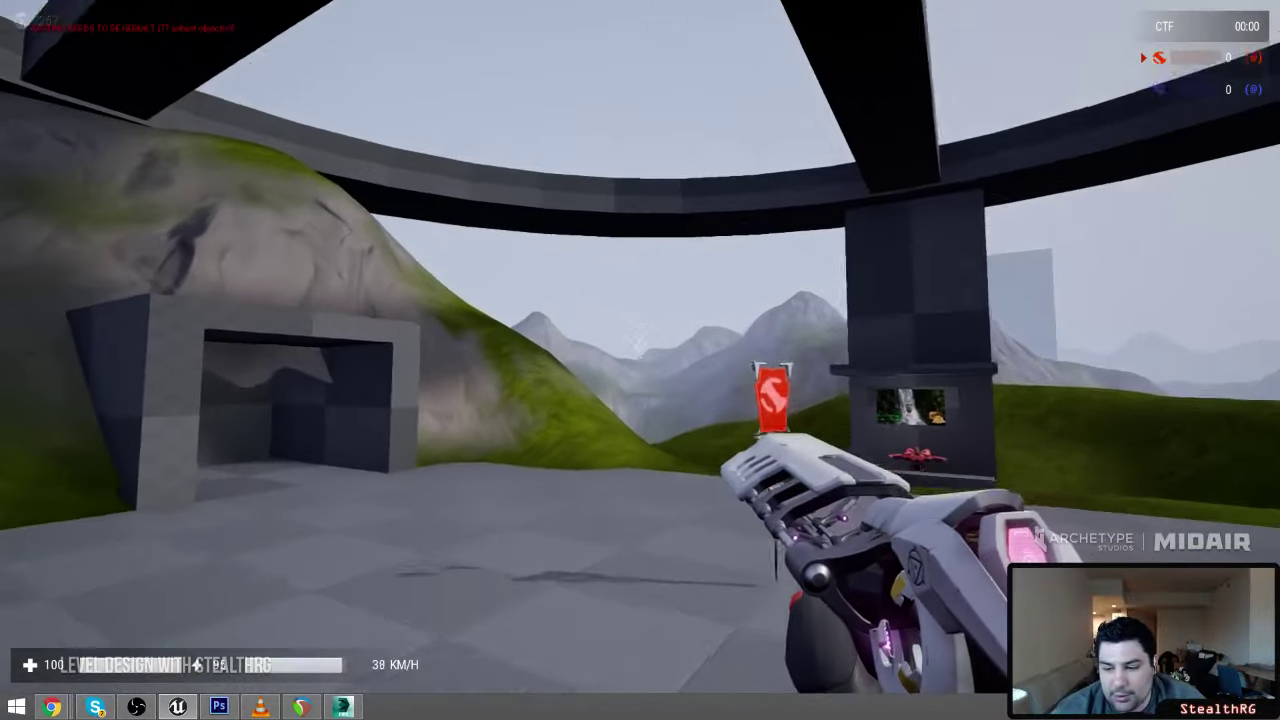
key(w)
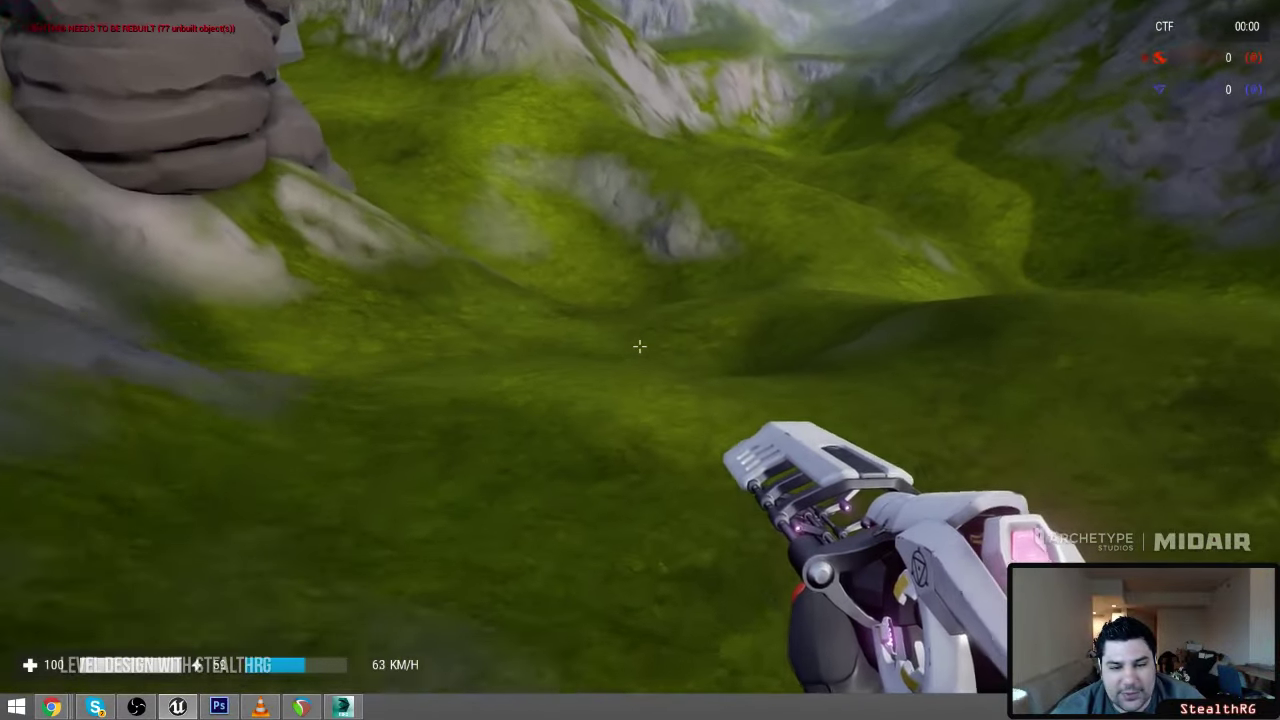
key(w)
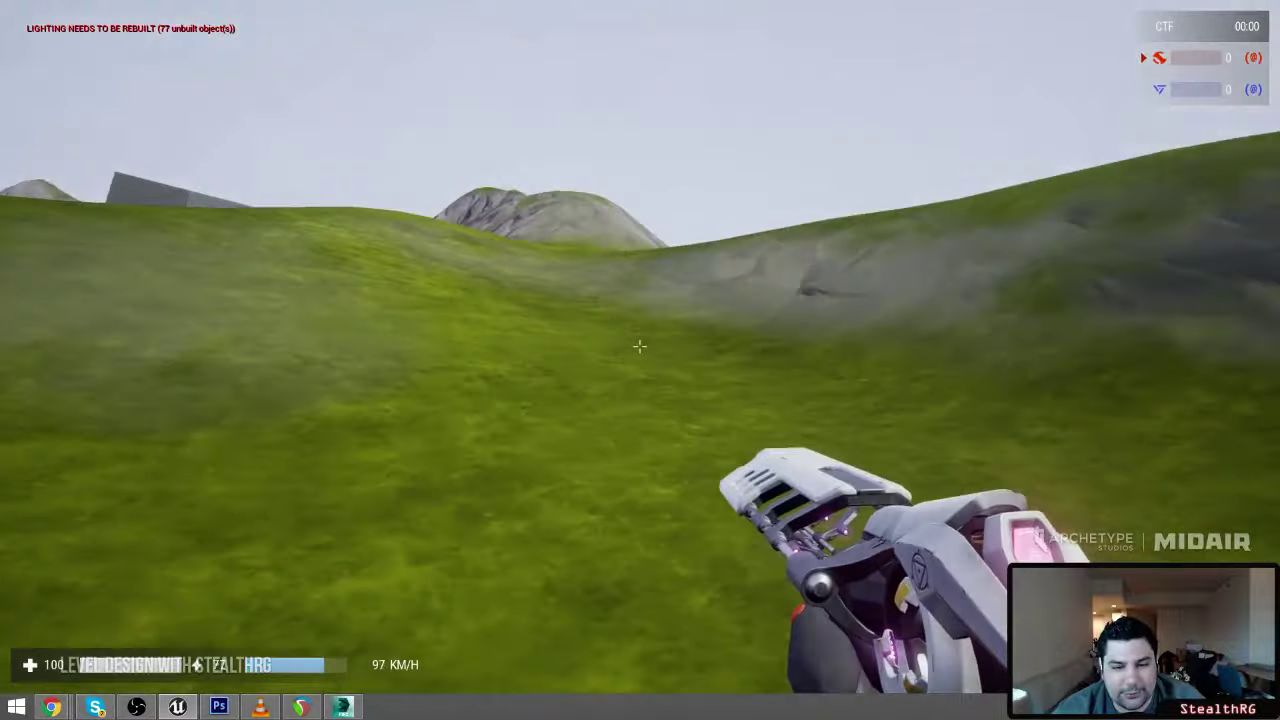
key(w)
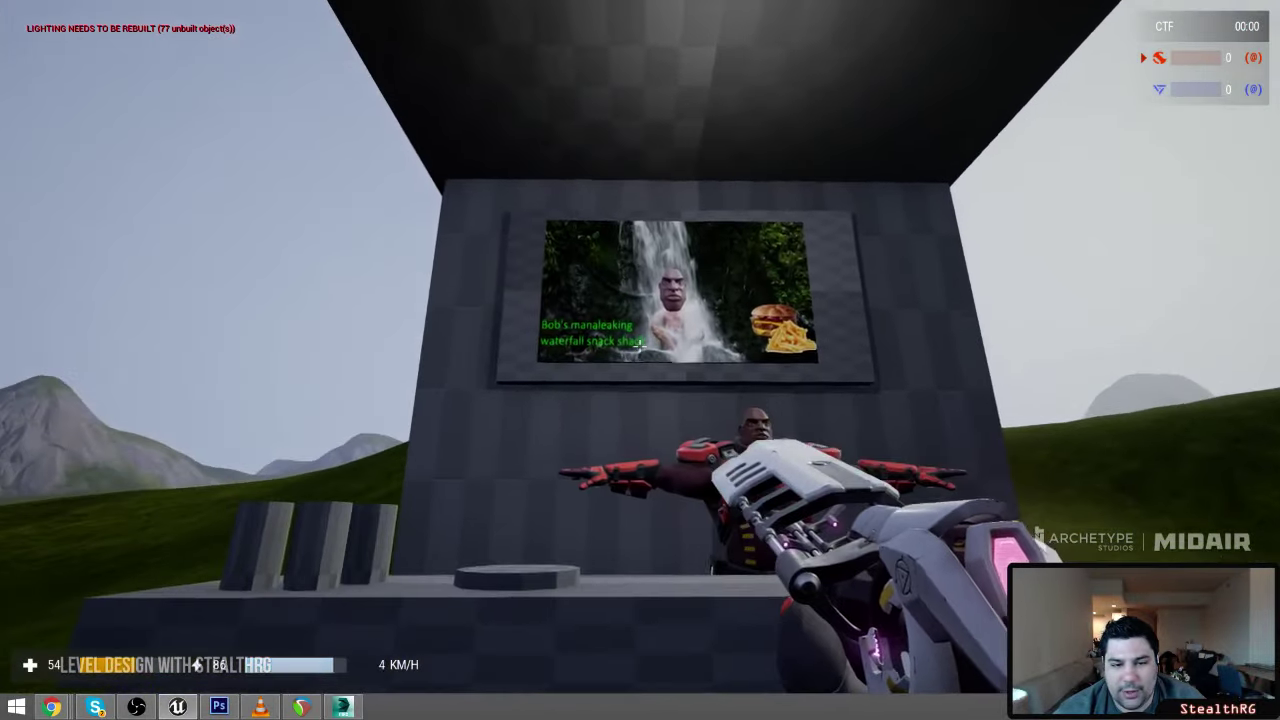
Inspect the snack shack's counter, character and waterfall sign in game and end the play session
key(a)
key(d)
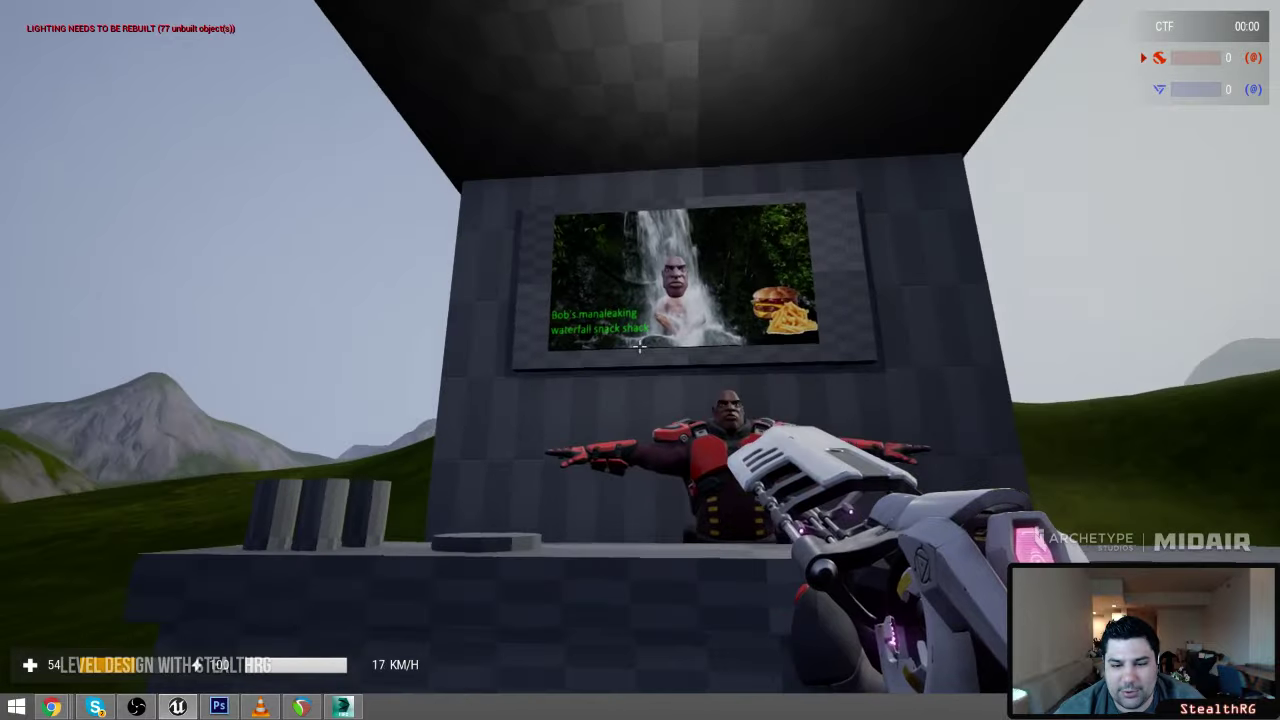
key(s)
key(w)
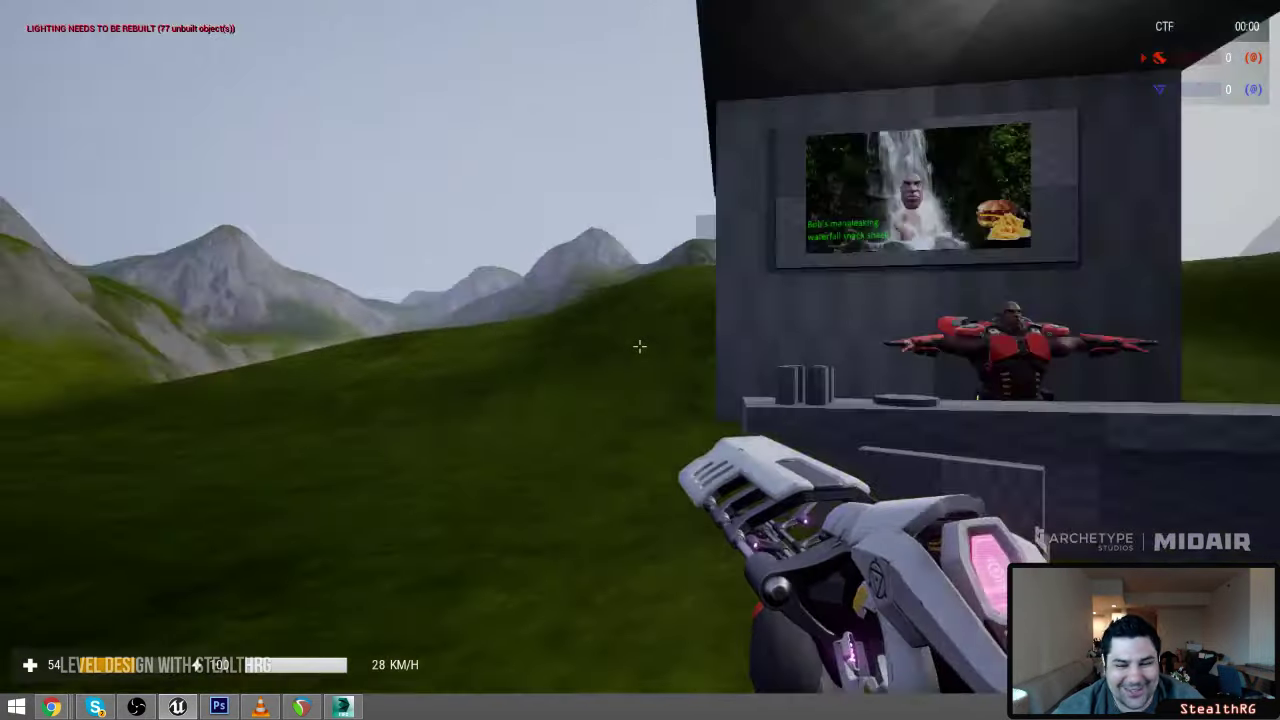
key(d)
key(s)
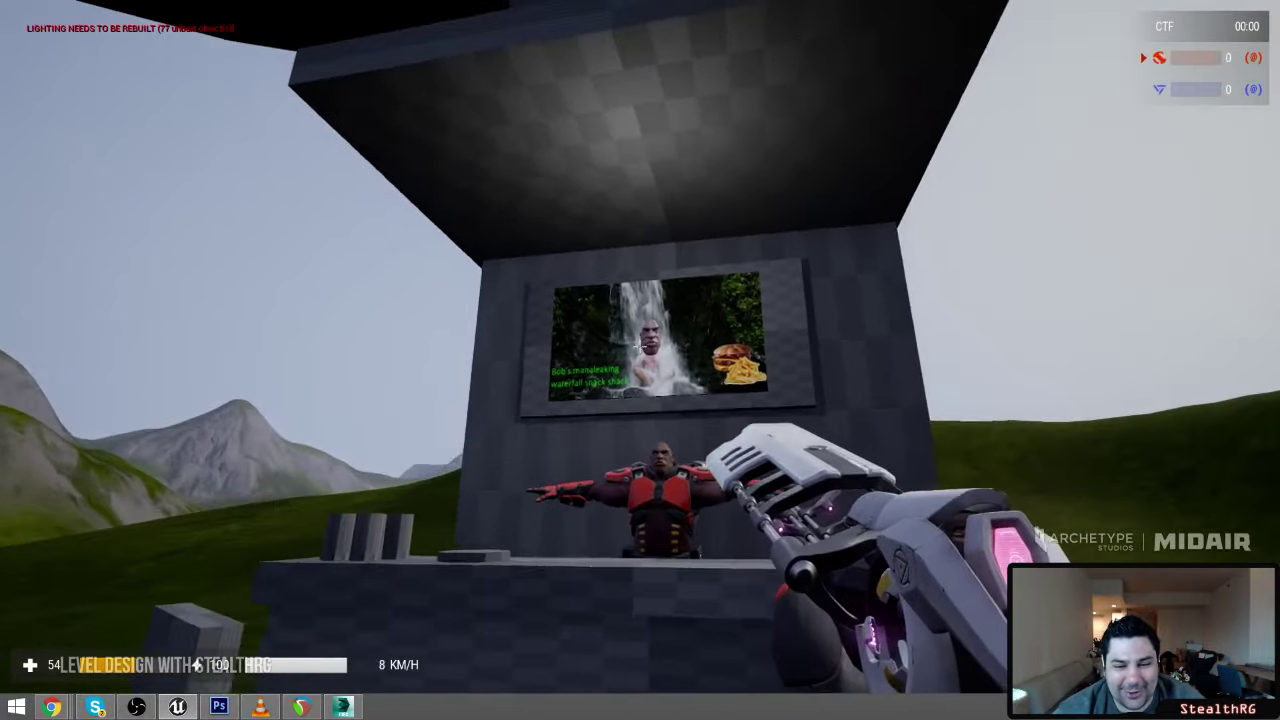
click(640, 346)
key(Escape)
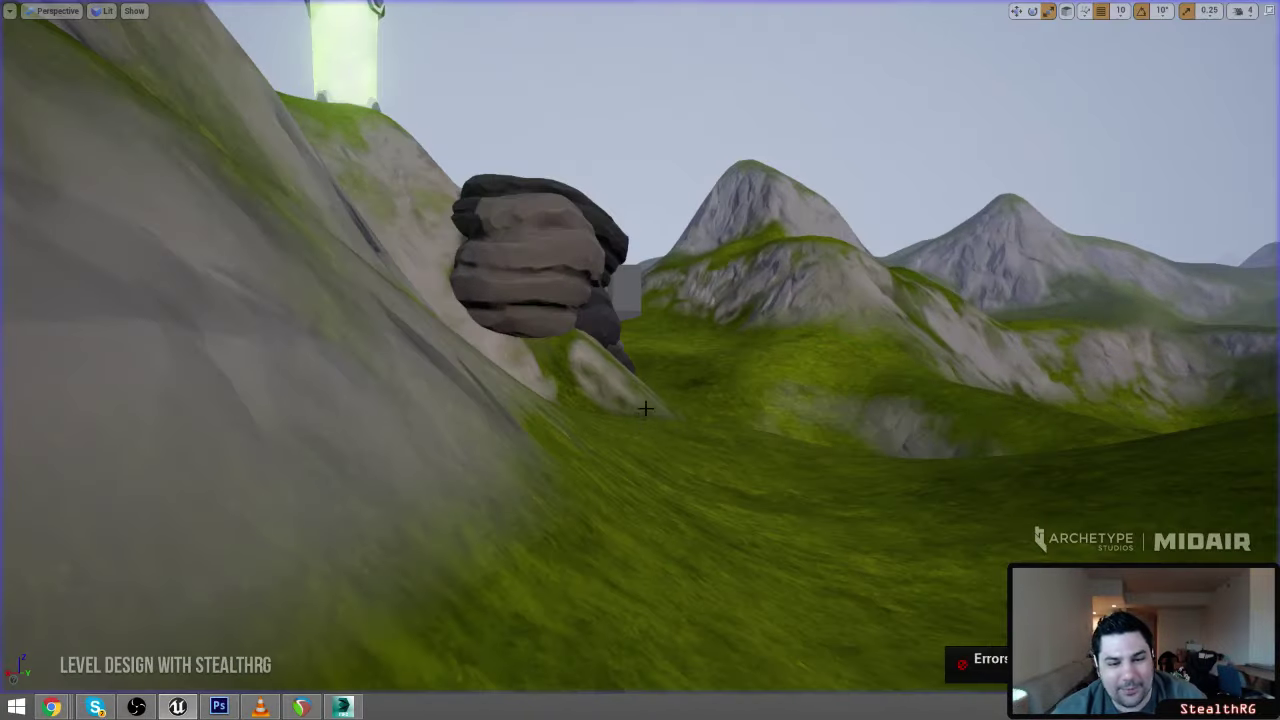
Return the viewport to the inside of the box room and leave full-screen view
key(w)
mouse_move(640, 360)
right_down()
mouse_move(640, 260)
mouse_move(760, 270)
mouse_move(740, 240)
mouse_move(840, 320)
mouse_move(740, 310)
mouse_move(735, 270)
mouse_move(600, 290)
mouse_move(500, 285)
mouse_move(790, 295)
mouse_move(930, 325)
mouse_move(960, 300)
mouse_move(840, 298)
mouse_move(842, 278)
mouse_move(856, 287)
mouse_move(700, 305)
mouse_move(400, 292)
mouse_move(780, 318)
mouse_move(704, 304)
mouse_move(694, 322)
mouse_move(680, 306)
mouse_move(702, 362)
mouse_move(648, 323)
right_up()
key(w)
key(s)
key(w)
key(w)
key(w)
key(w)
key(s)
key(w)
key(F11)
Search the content folders for "genera" and look through the BaseAssets and BaseGenerator audio folders
scroll(112, 603, up, 4)
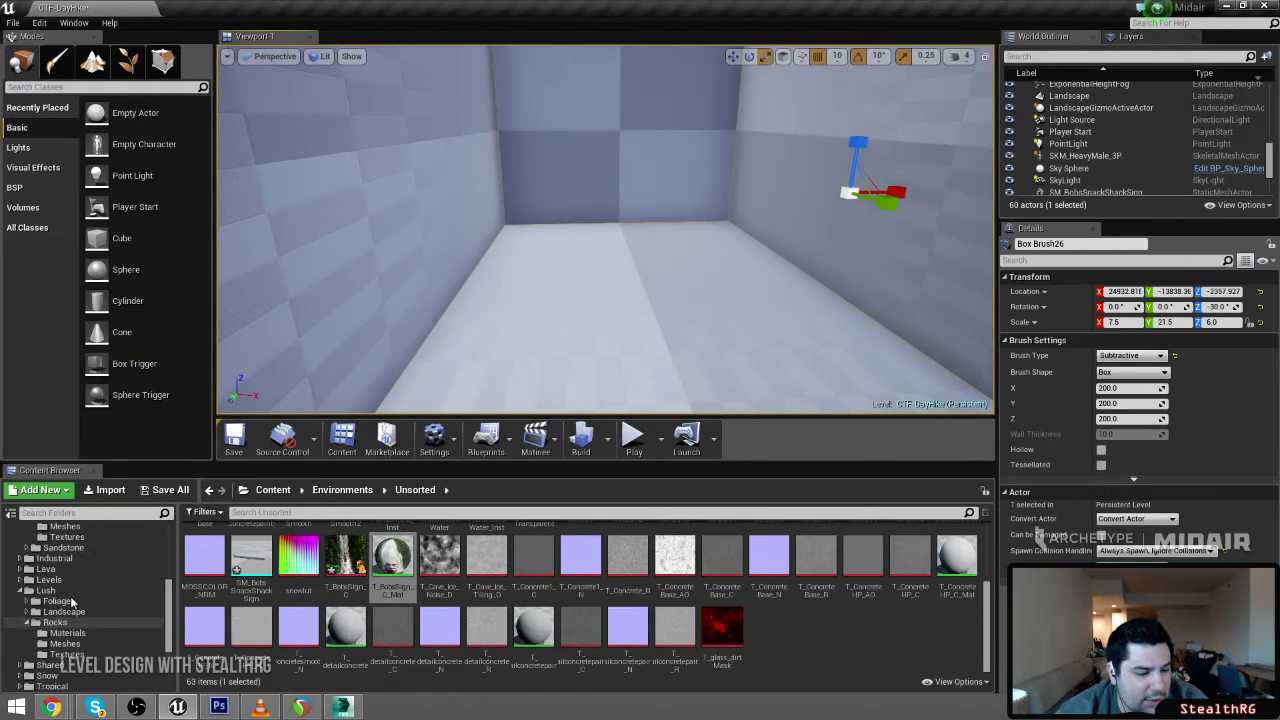
scroll(72, 598, up, 7)
click(75, 513)
text(ge)
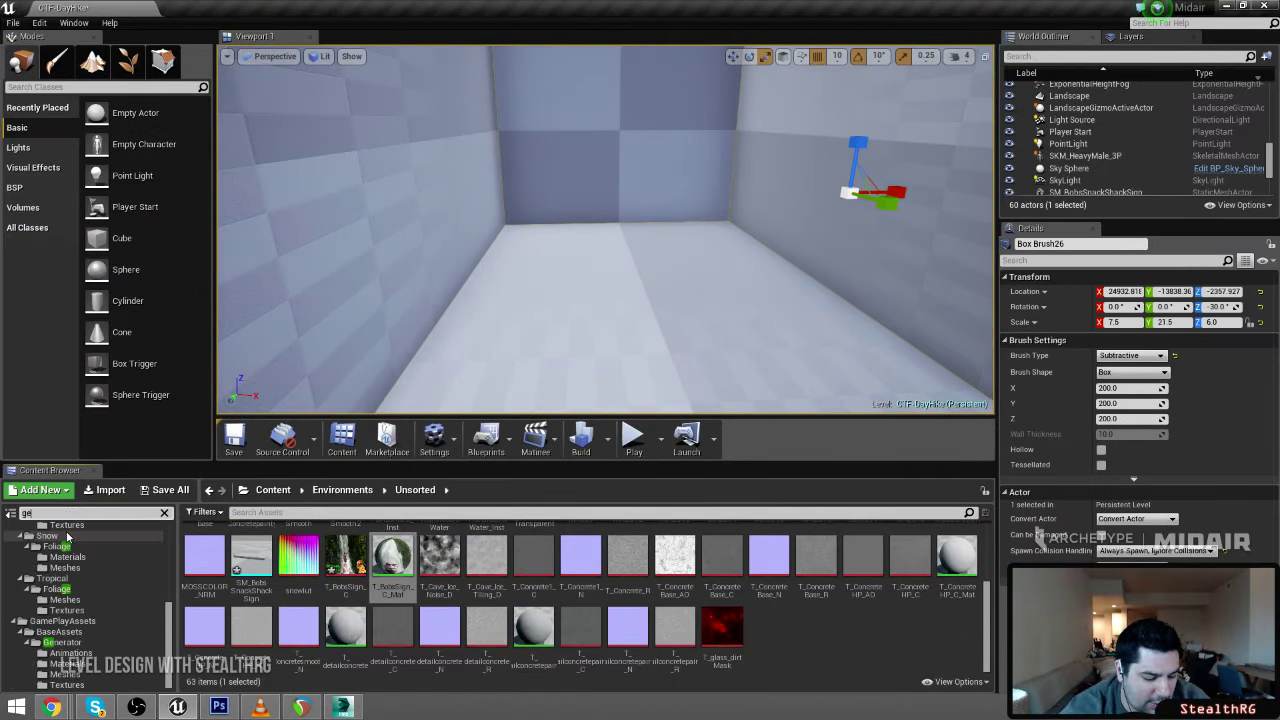
text(nerat)
text(e)
key(BackSpace)
key(BackSpace)
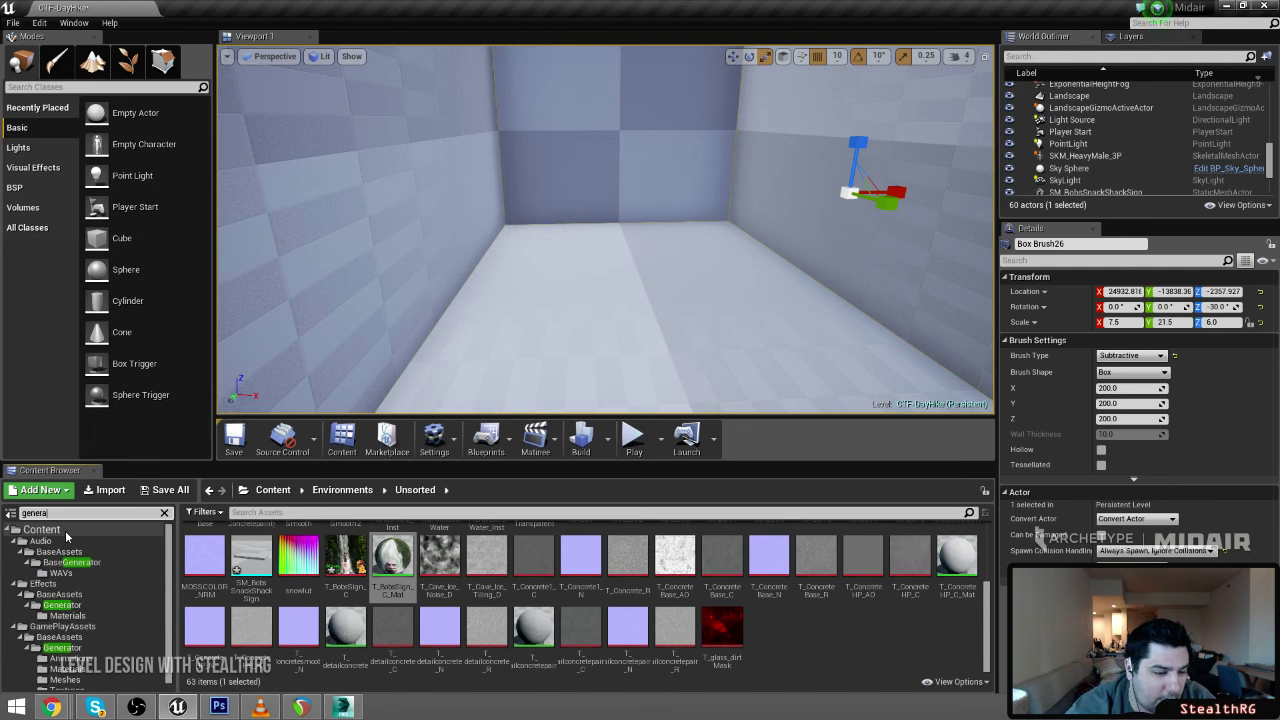
click(95, 562)
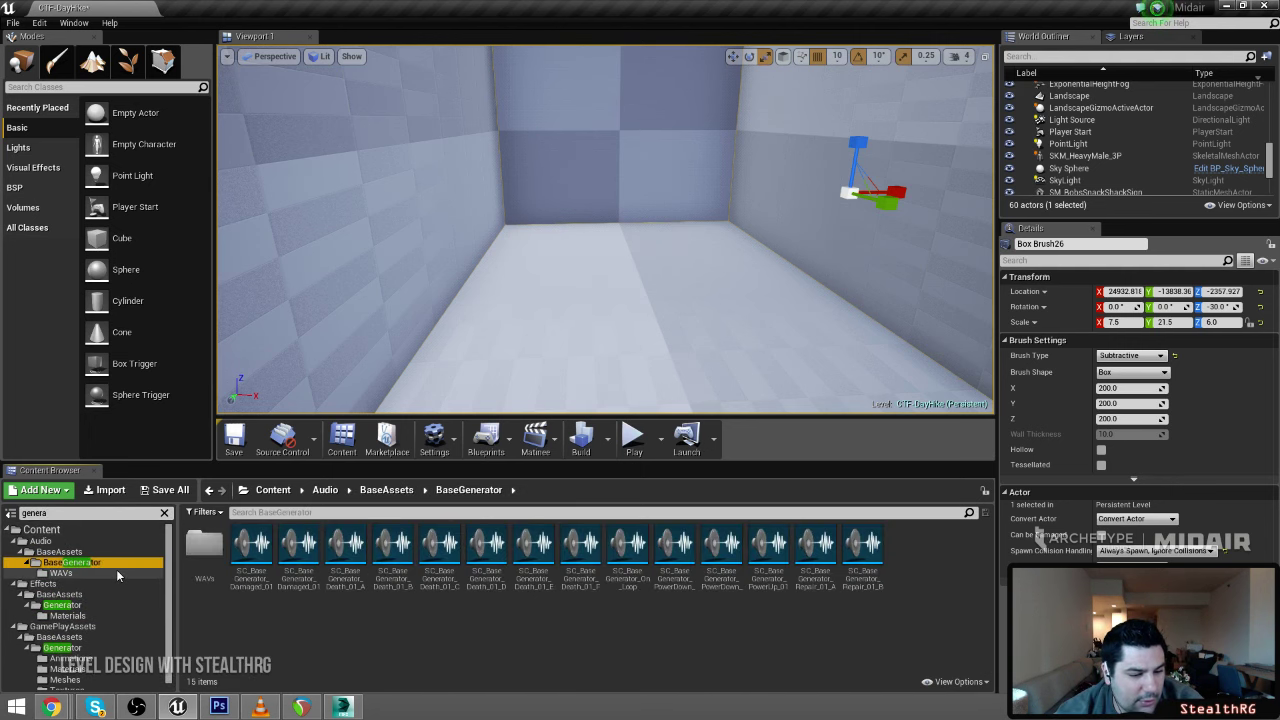
click(109, 552)
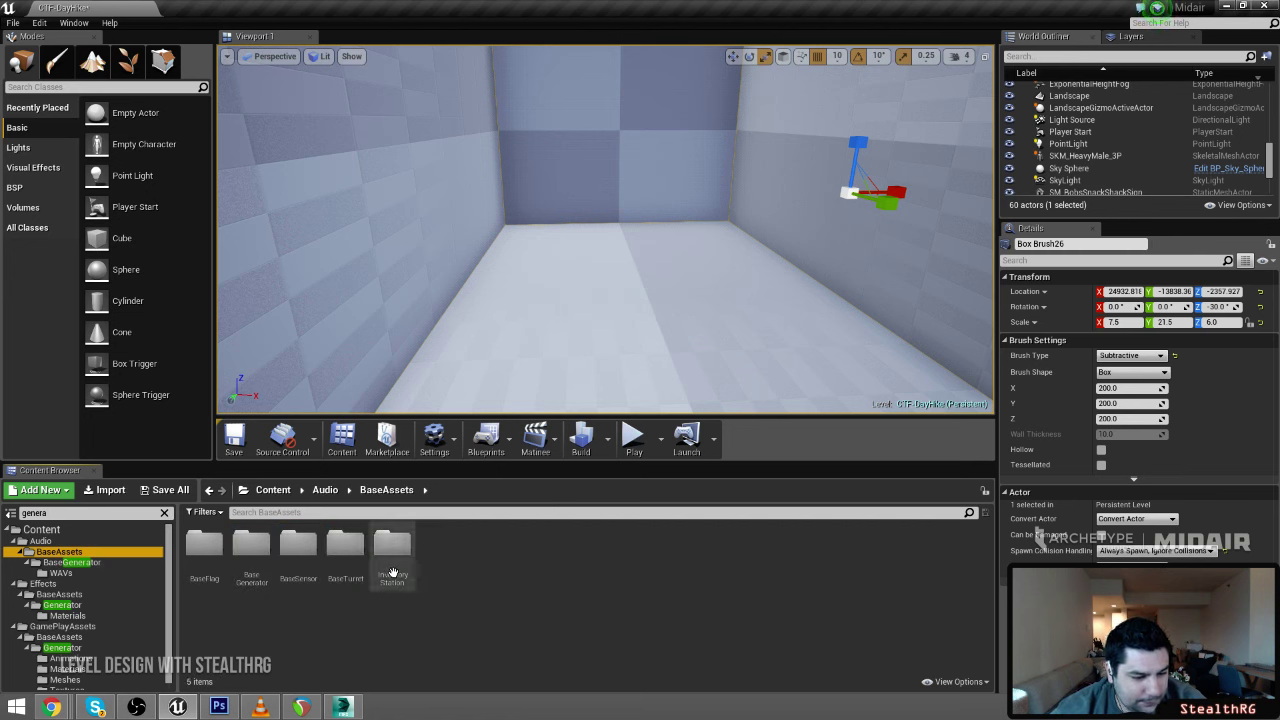
double_click(261, 579)
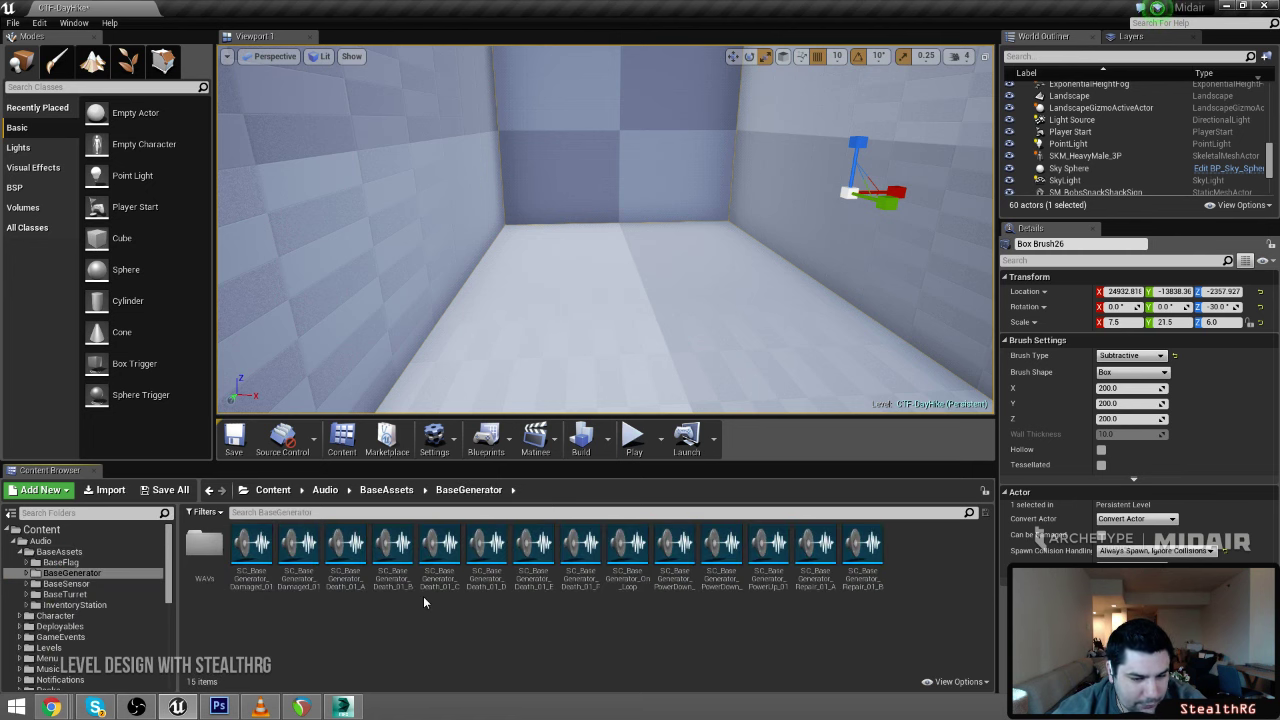
click(64, 553)
click(13, 541)
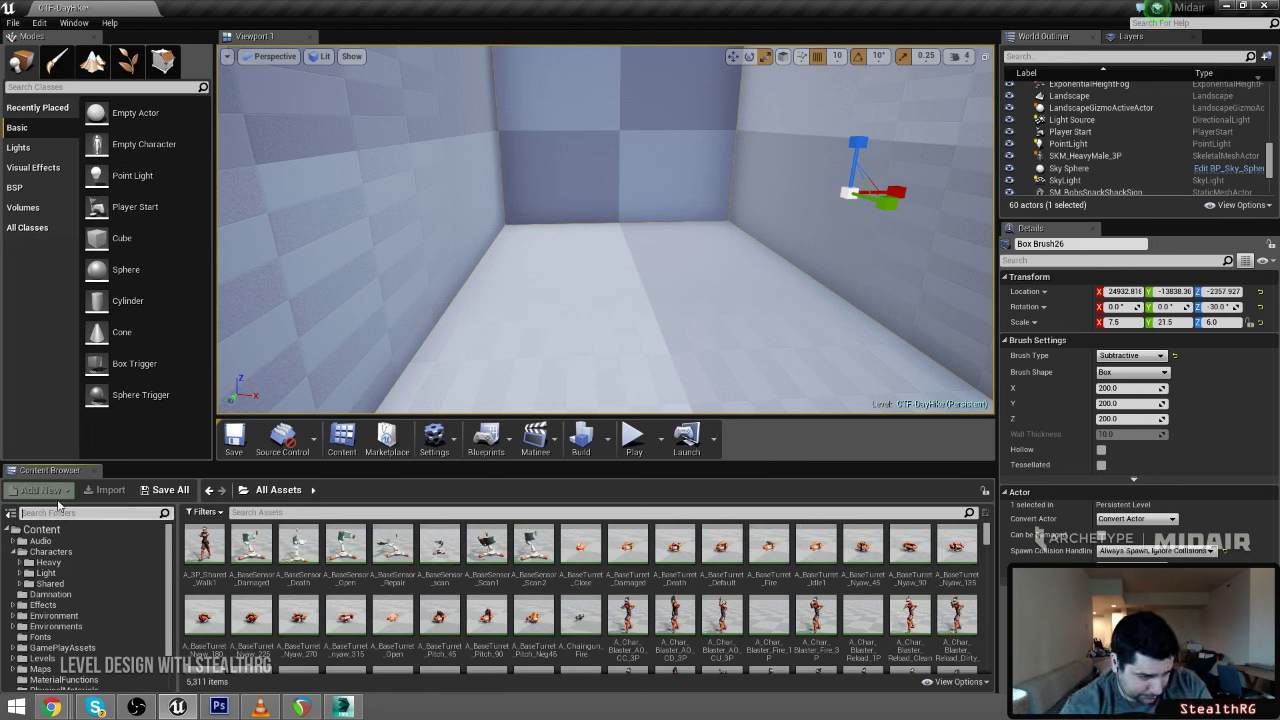
Search the content folders for "generator" and open GamePlayAssets > BaseAssets > Generator to reach the BP_Generator blueprint
text(gener)
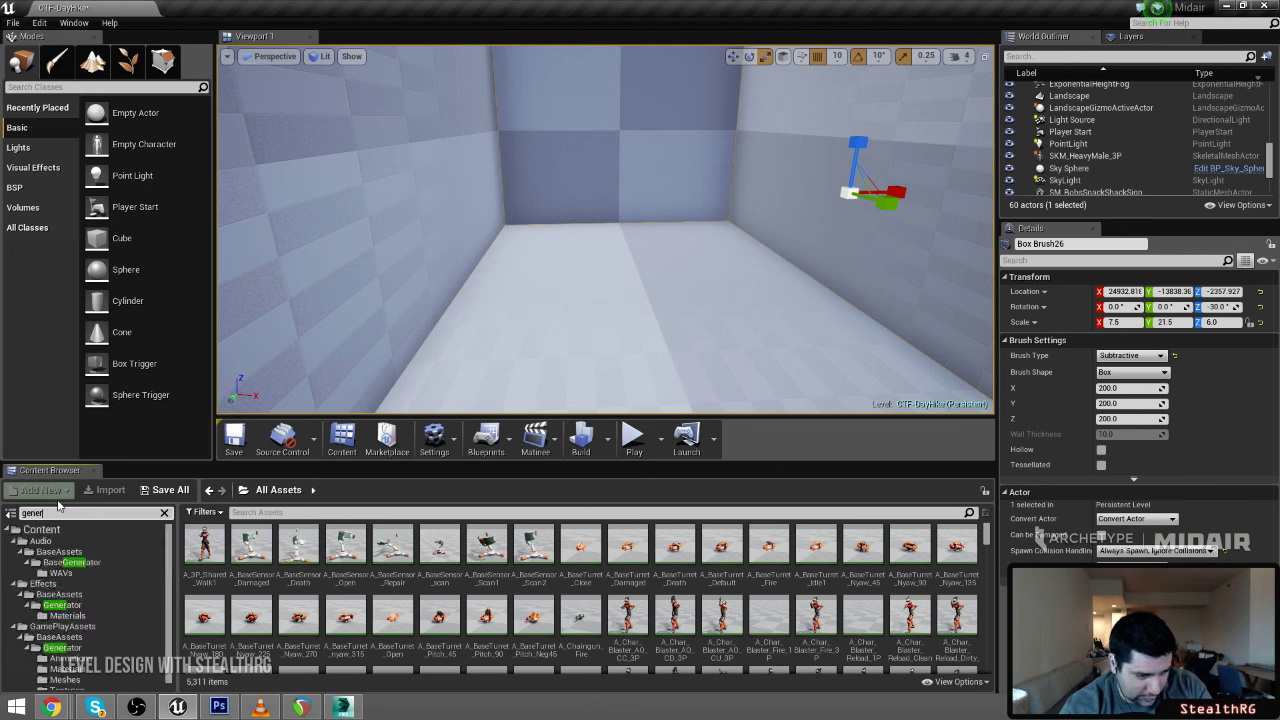
text(ator)
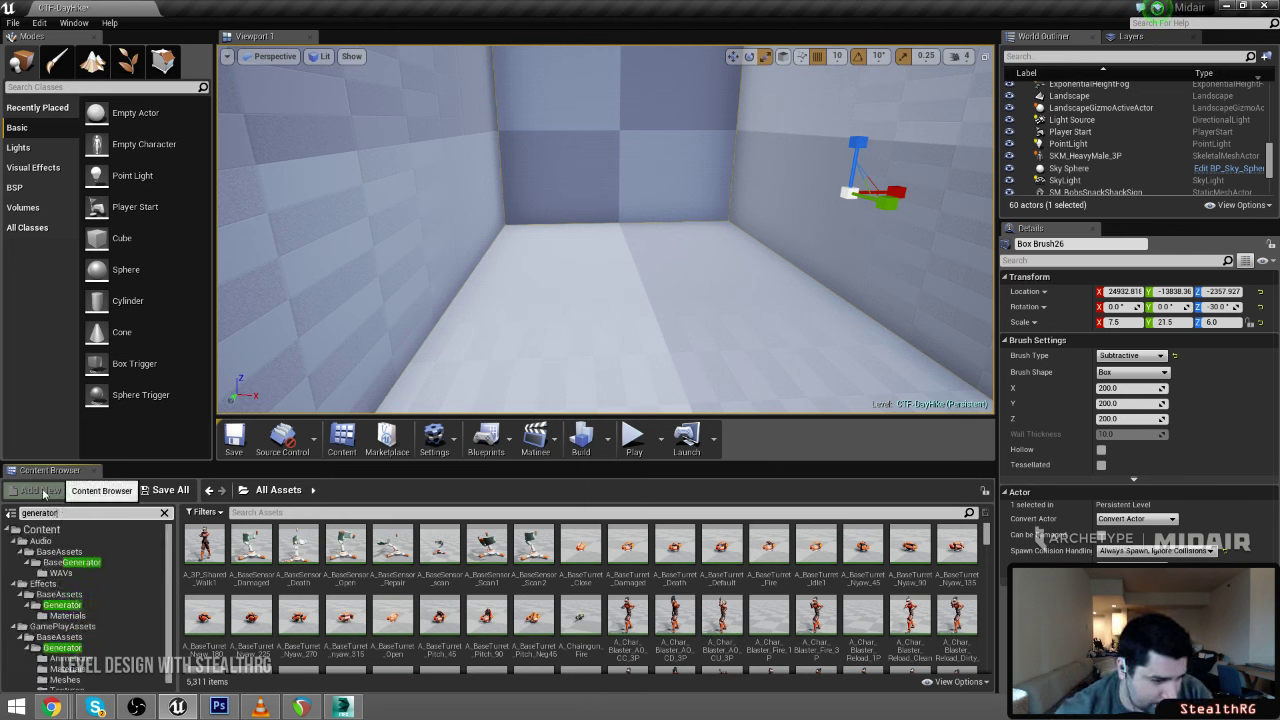
click(62, 647)
click(549, 636)
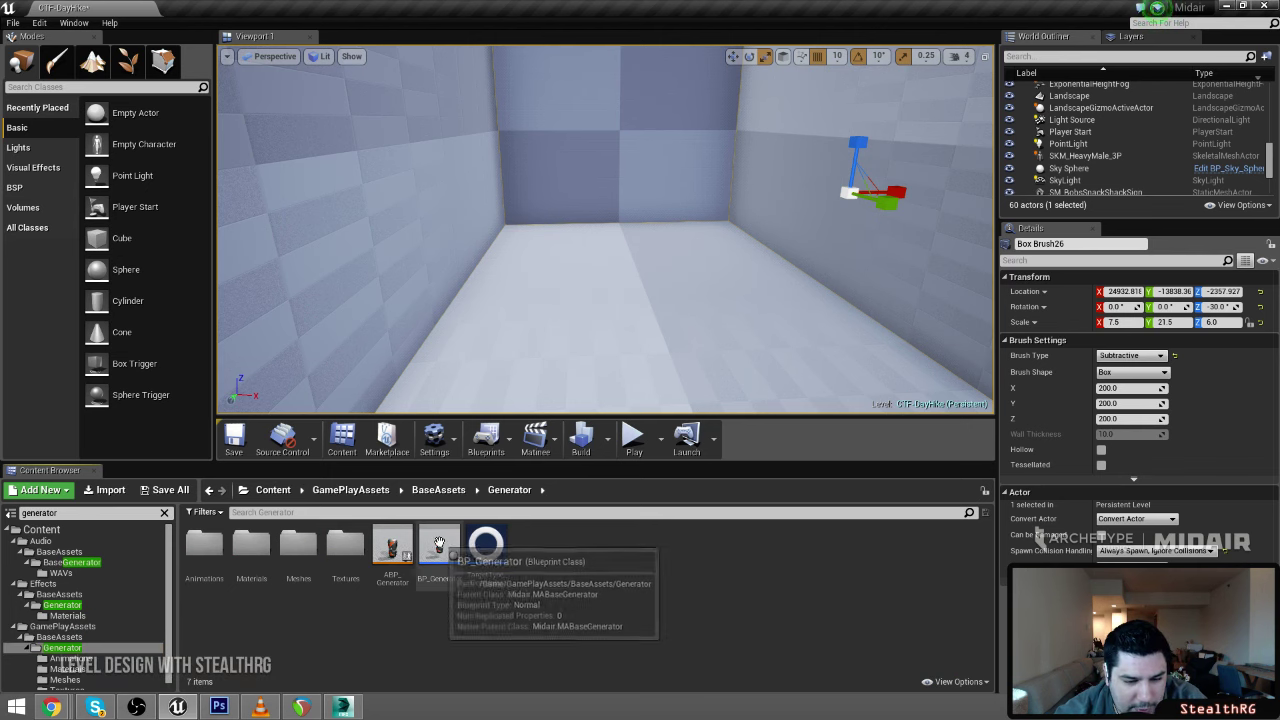
Place the BP_Generator blueprint on the floor of the box room
drag(440, 548, 638, 300)
right_drag(638, 301, 660, 288)
key(w)
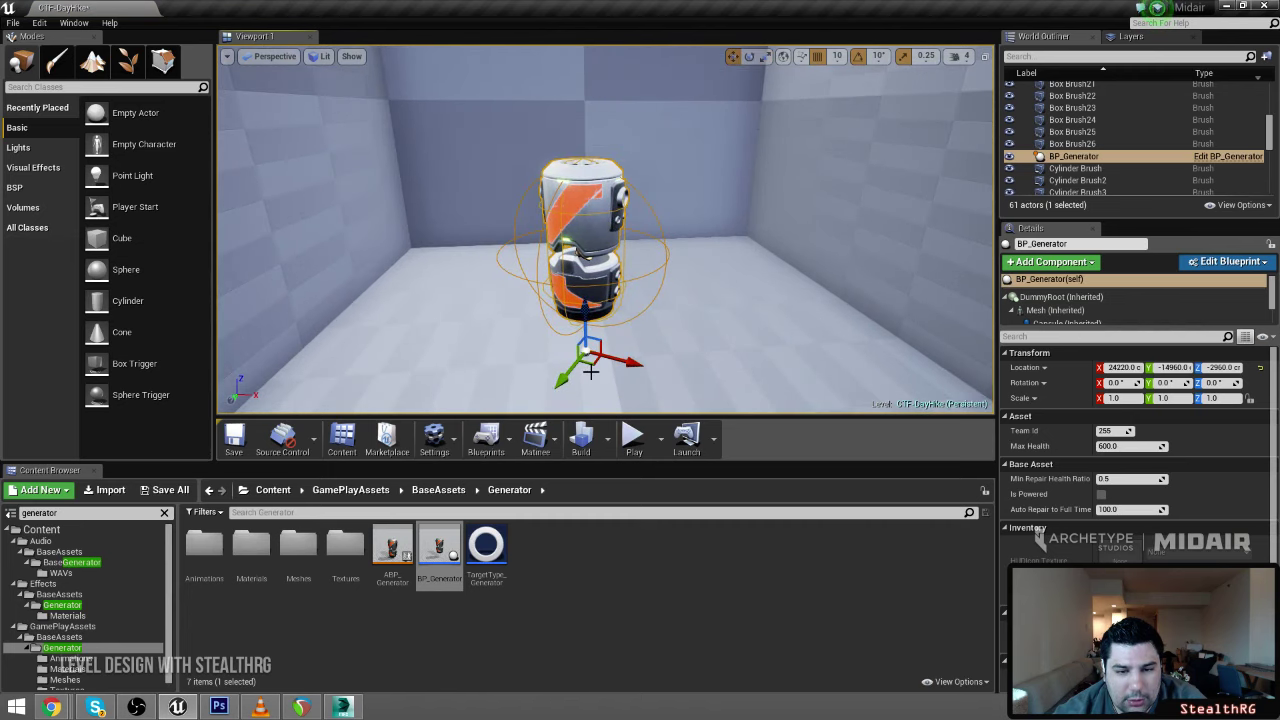
Move the generator back toward the room's far wall at X 24120, Y -15220 and rotate it -30° about Z
drag(592, 365, 632, 333)
key(e)
key(s)
mouse_move(660, 300)
right_down()
mouse_move(657, 260)
mouse_move(657, 275)
right_up()
key(w)
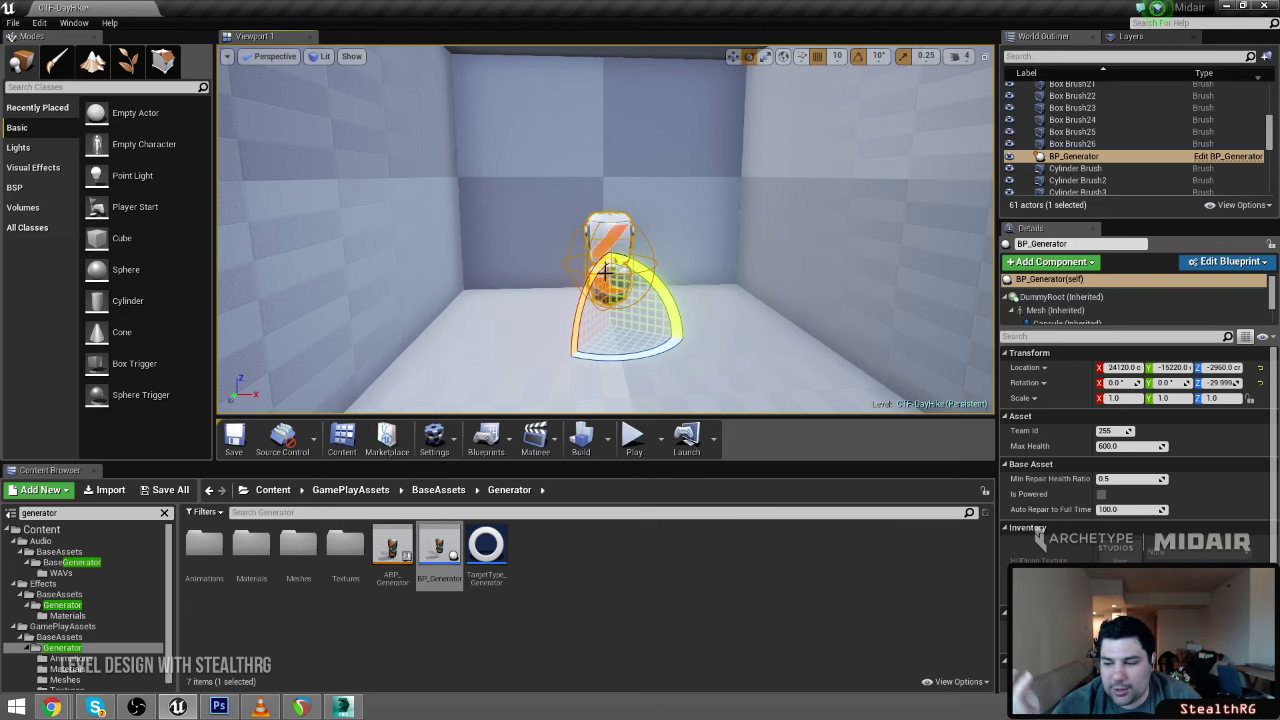
mouse_move(512, 285)
right_down()
mouse_move(880, 285)
mouse_move(420, 285)
mouse_move(680, 285)
mouse_move(520, 275)
mouse_move(640, 275)
right_up()
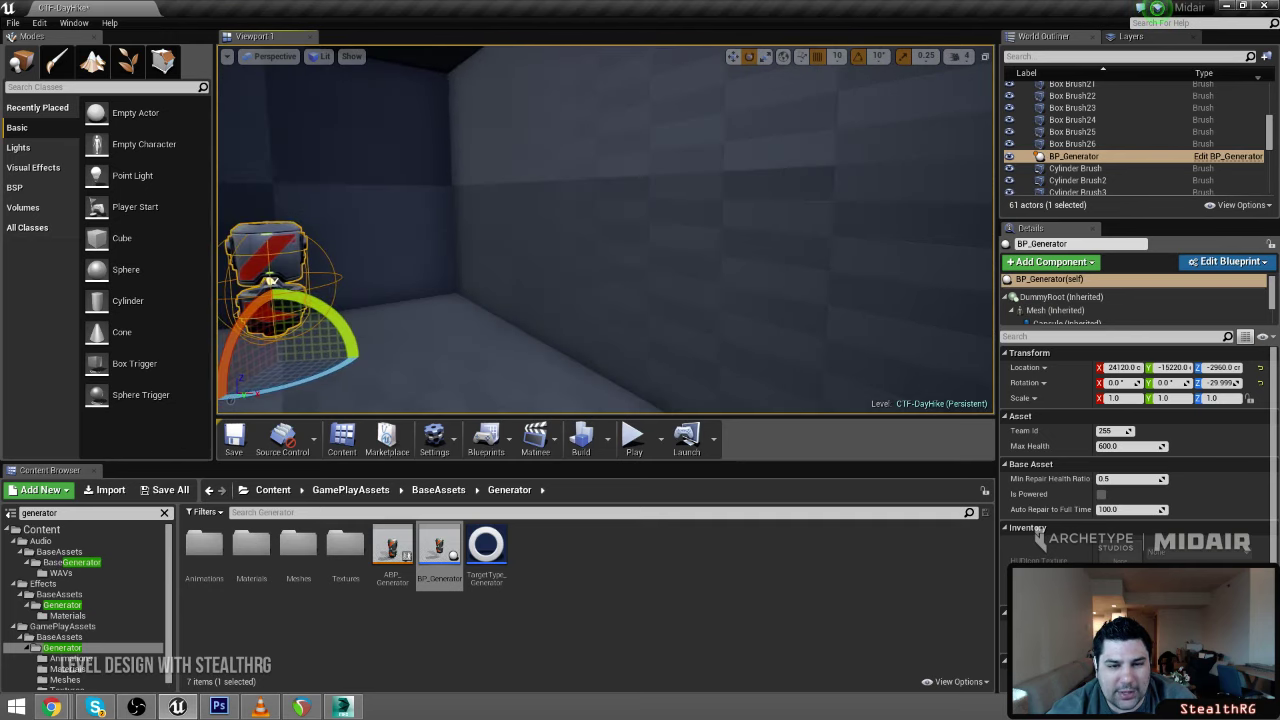
Duplicate the subtractive box brush that hollows out the generator room
click(463, 343)
mouse_move(463, 343)
right_down()
mouse_move(540, 335)
mouse_move(500, 320)
mouse_move(398, 315)
mouse_move(385, 326)
right_up()
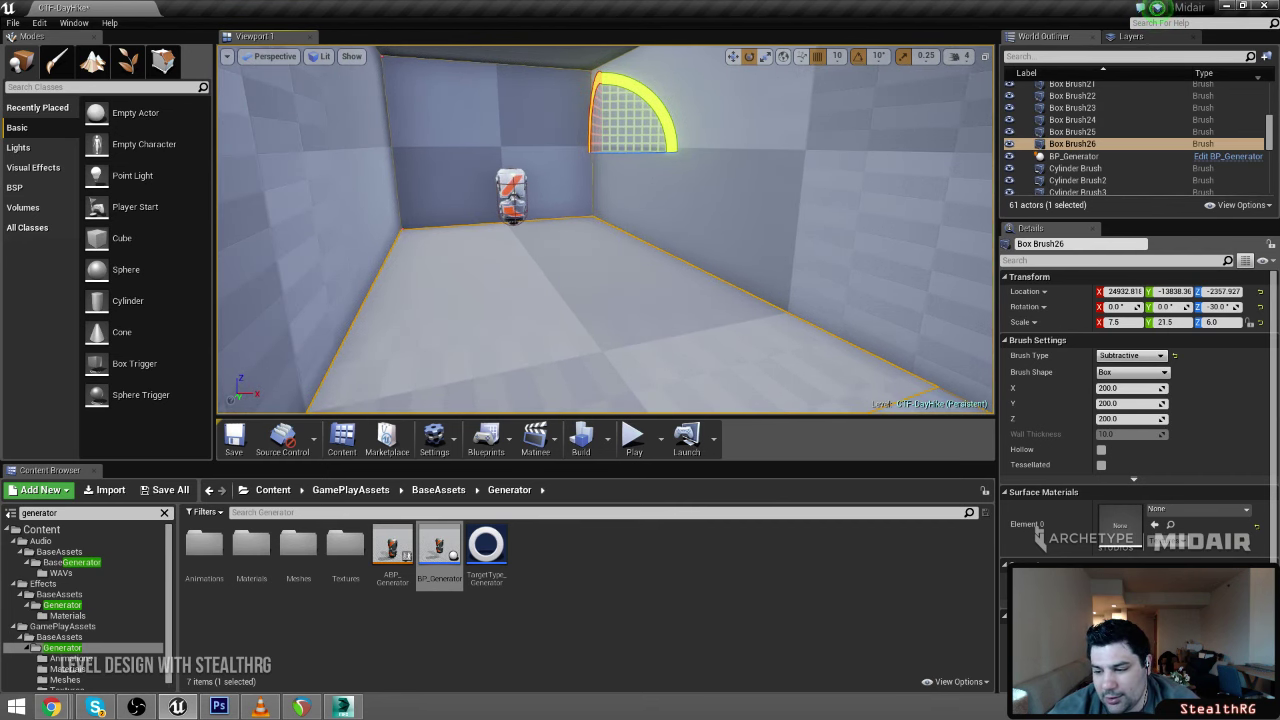
mouse_move(637, 351)
right_down()
mouse_move(652, 345)
mouse_move(375, 348)
right_up()
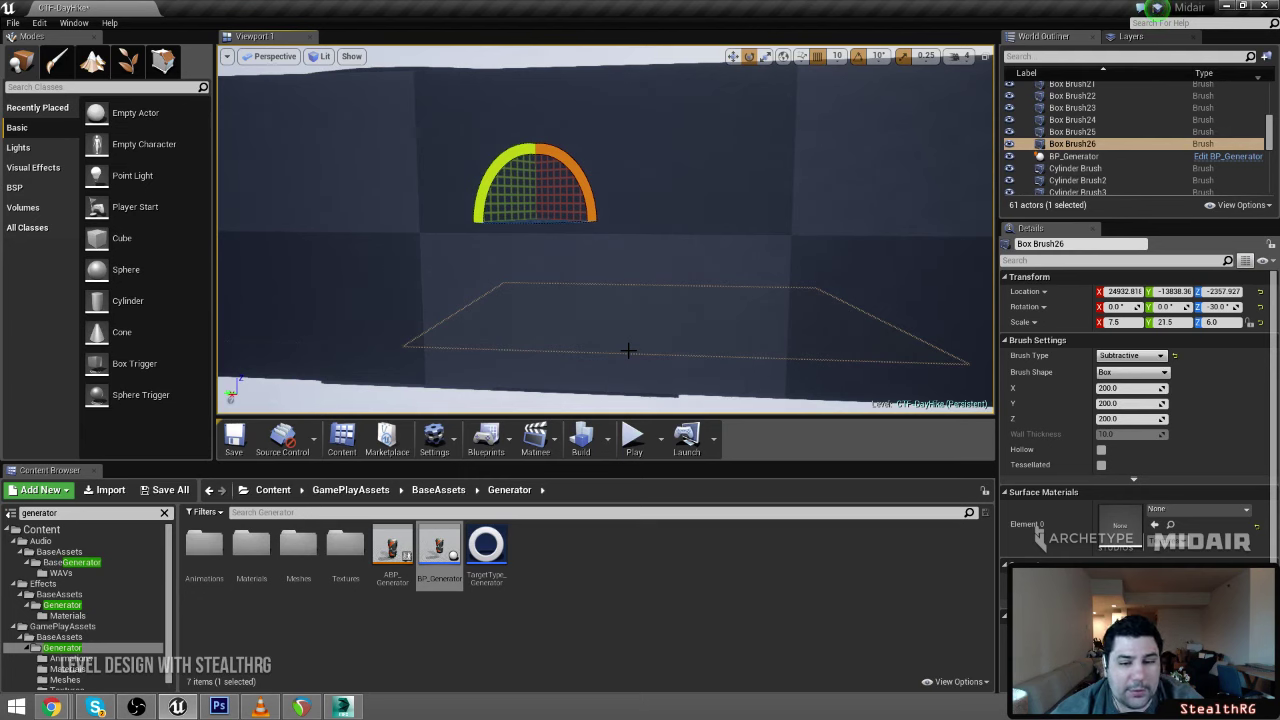
key(ctrl+w)
key(w)
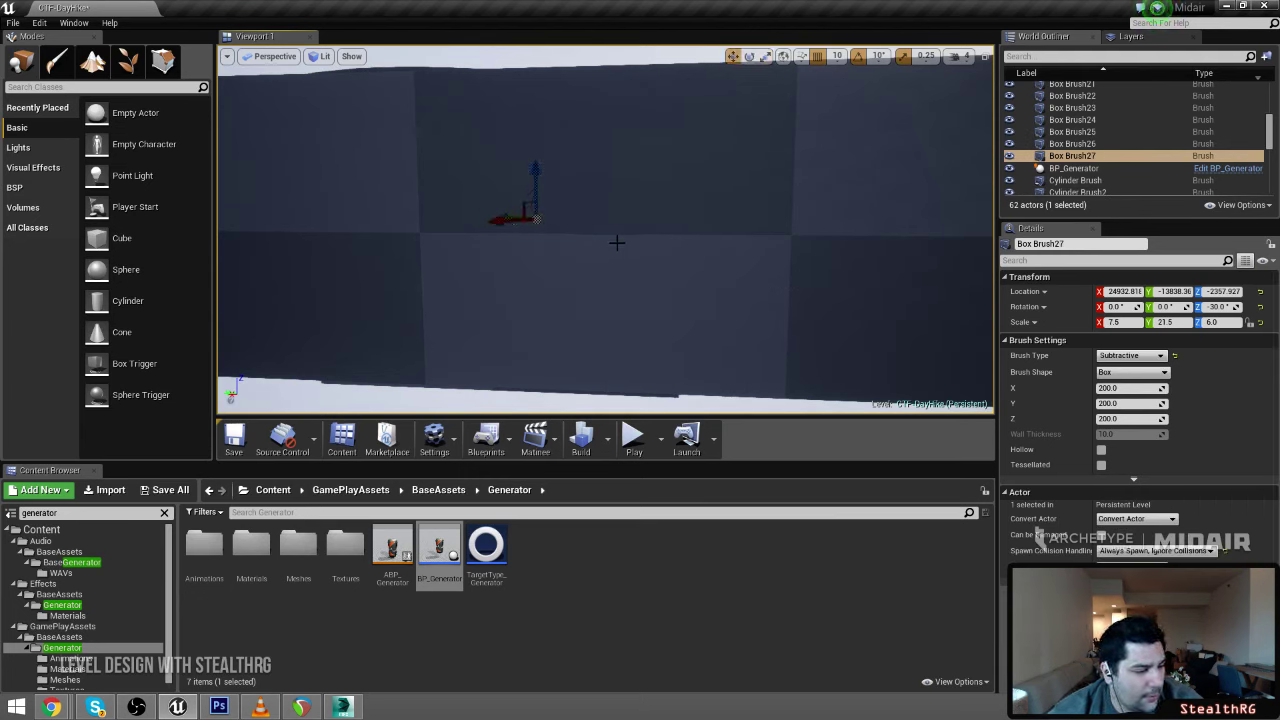
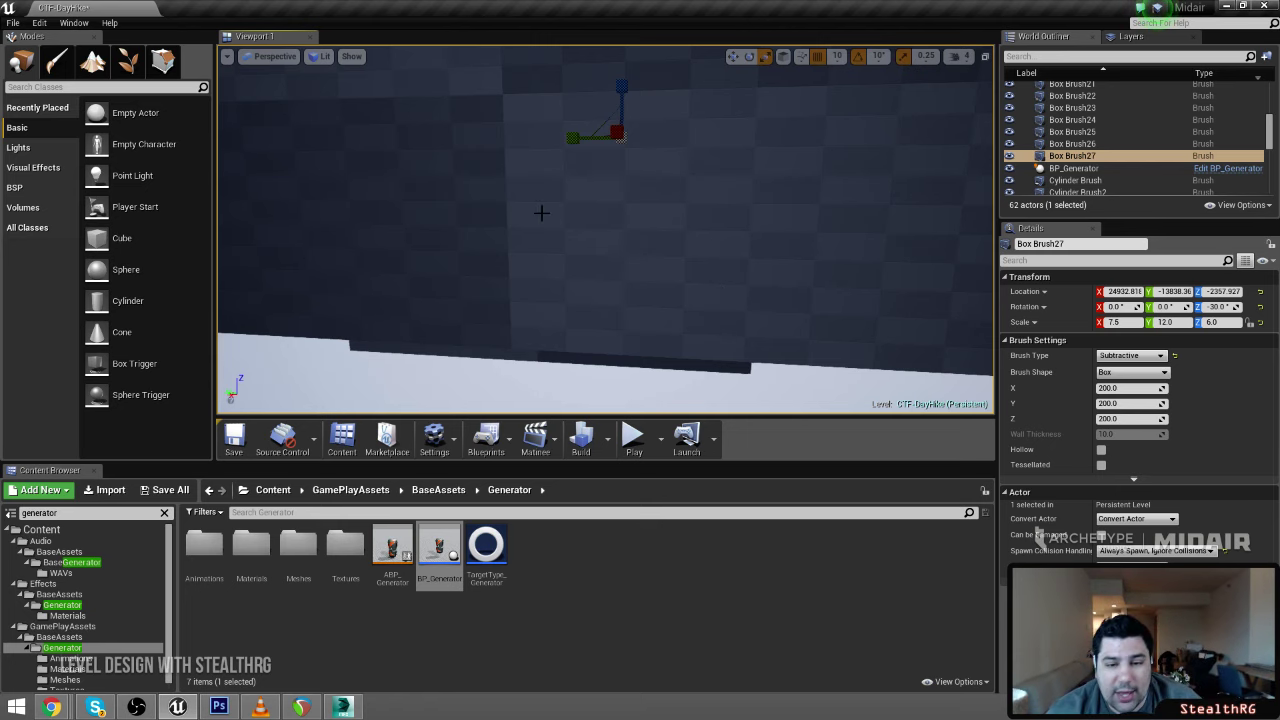
Shorten the duplicated subtractive brush to a Y scale of 9.75
key(w)
mouse_move(540, 213)
right_down()
mouse_move(540, 195)
mouse_move(540, 213)
mouse_move(690, 232)
mouse_move(520, 218)
right_up()
key(s)
key(w)
key(s)
mouse_move(420, 262)
right_down()
mouse_move(496, 256)
mouse_move(402, 264)
mouse_move(440, 254)
mouse_move(443, 238)
mouse_move(440, 254)
mouse_move(320, 256)
right_up()
key(w)
key(s)
key(w)
key(w)
mouse_move(525, 233)
right_down()
mouse_move(590, 238)
mouse_move(550, 236)
right_up()
key(w)
key(f)
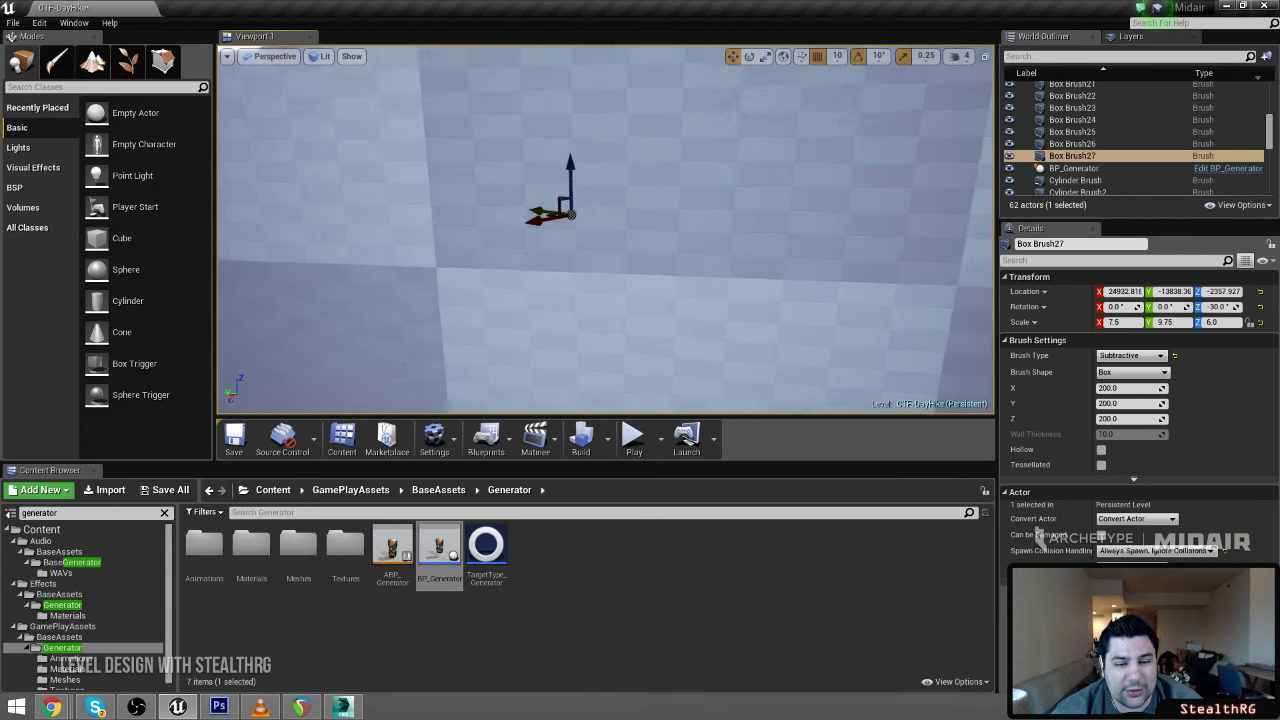
Examine the duplicated brush's outline against the generator and the walls from inside the room
key(s)
right_drag(579, 249, 610, 288)
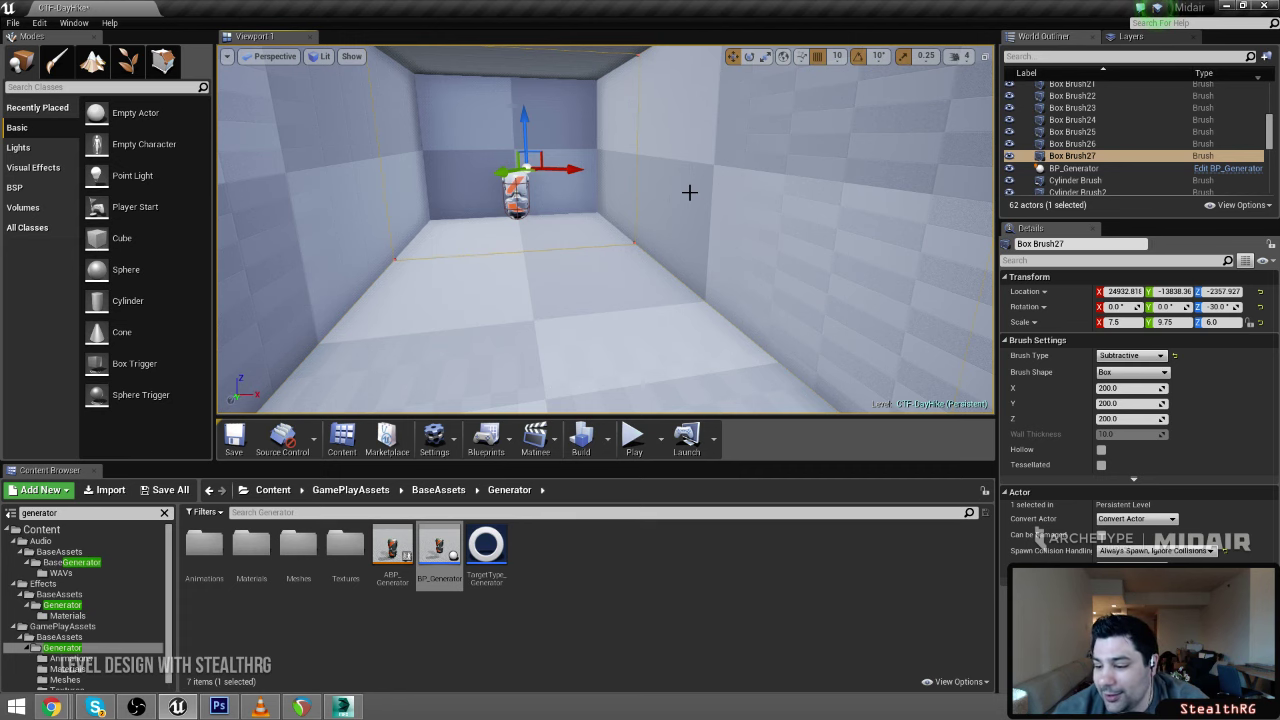
mouse_move(600, 247)
right_down()
mouse_move(590, 182)
mouse_move(577, 243)
right_up()
key(w)
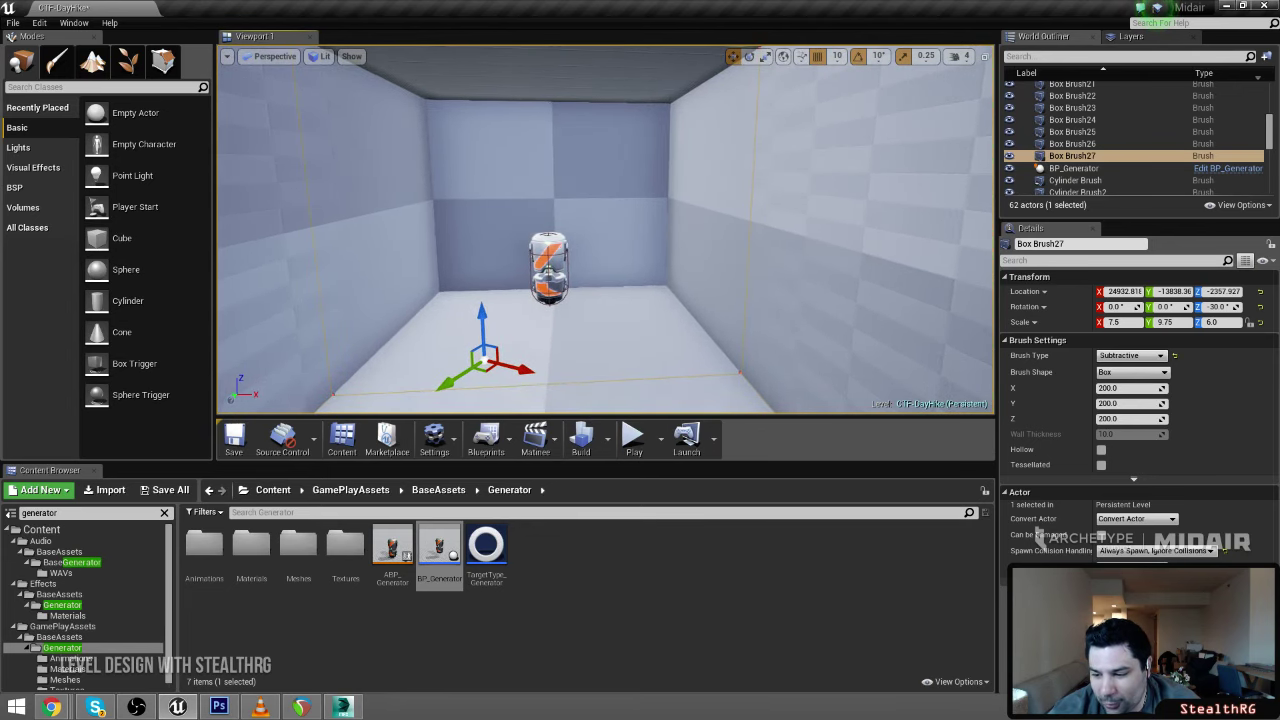
key(s)
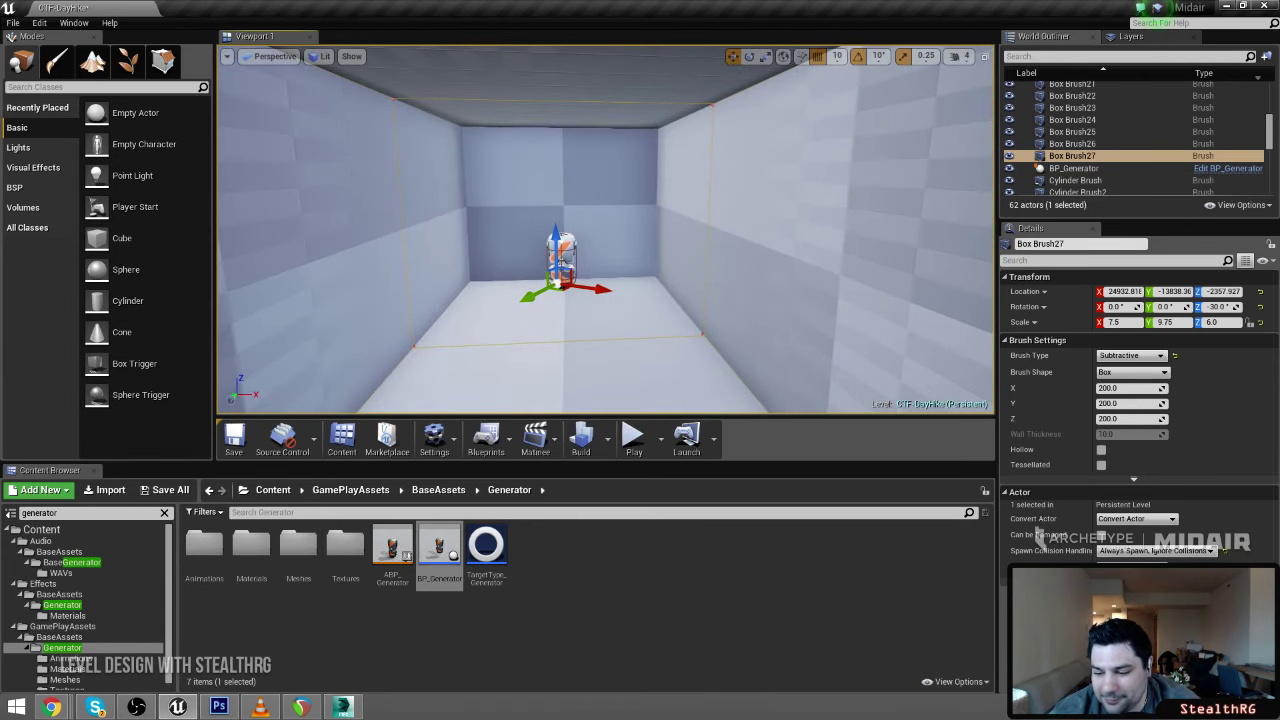
right_drag(577, 243, 567, 243)
key(w)
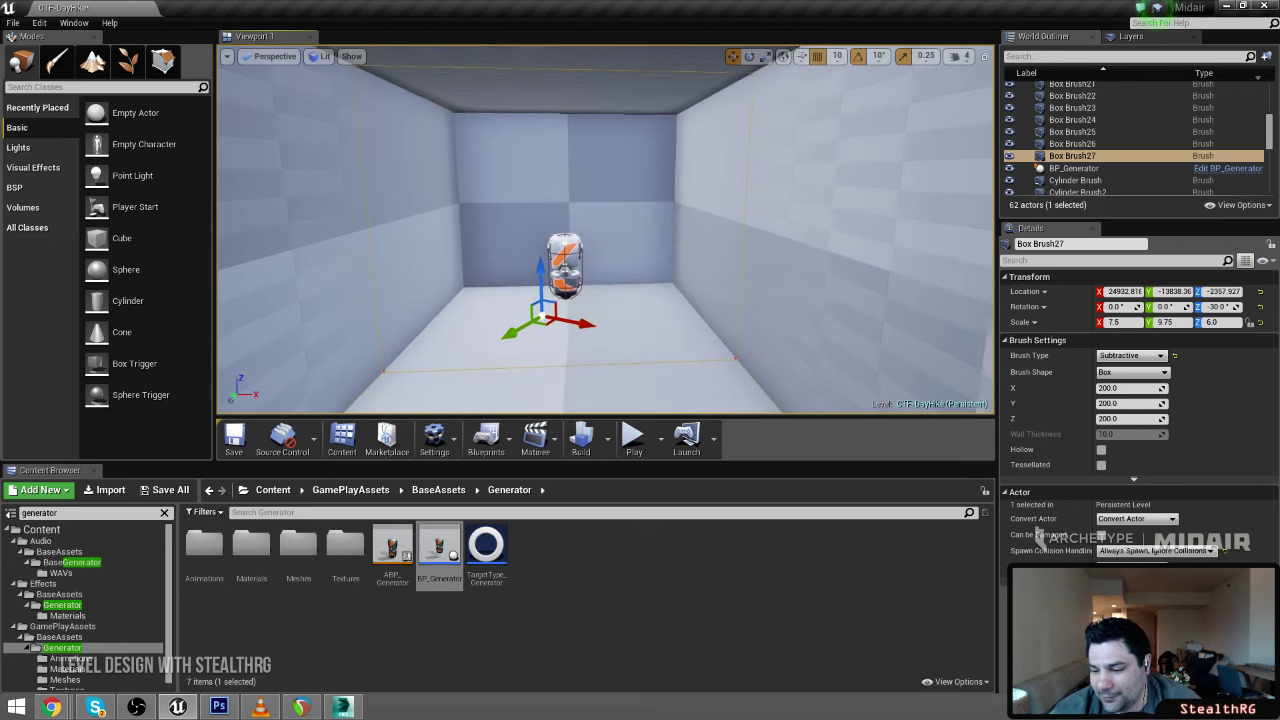
key(s)
key(w)
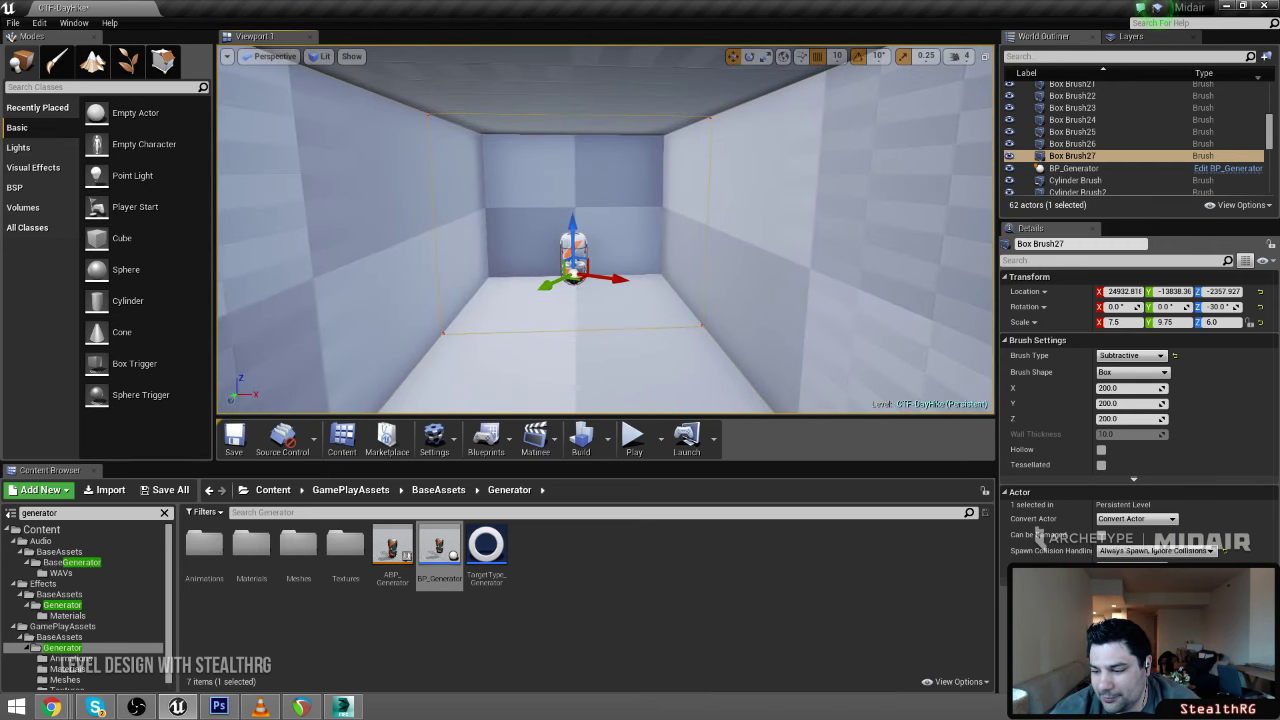
Fly out of the room to the base exterior and start a full-screen play session with mouse control
right_drag(567, 243, 860, 300)
key(w)
key(w)
key(w)
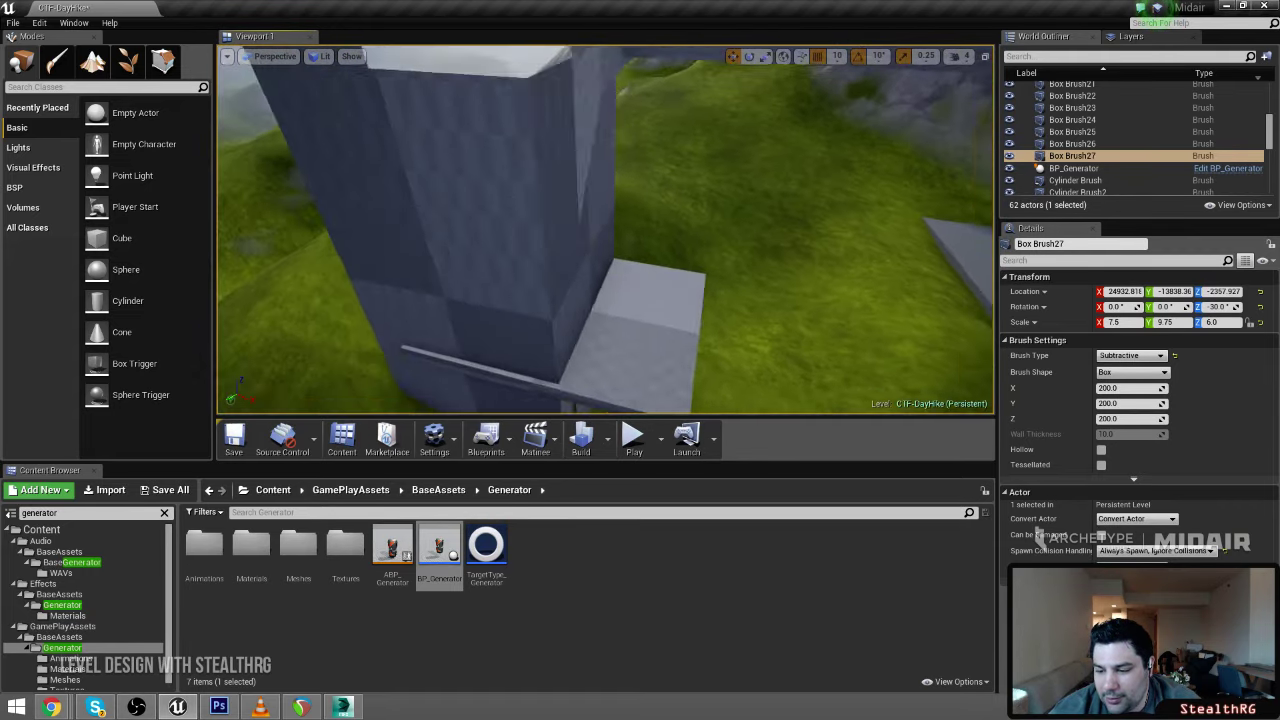
key(w)
right_drag(617, 220, 490, 155)
key(alt+p)
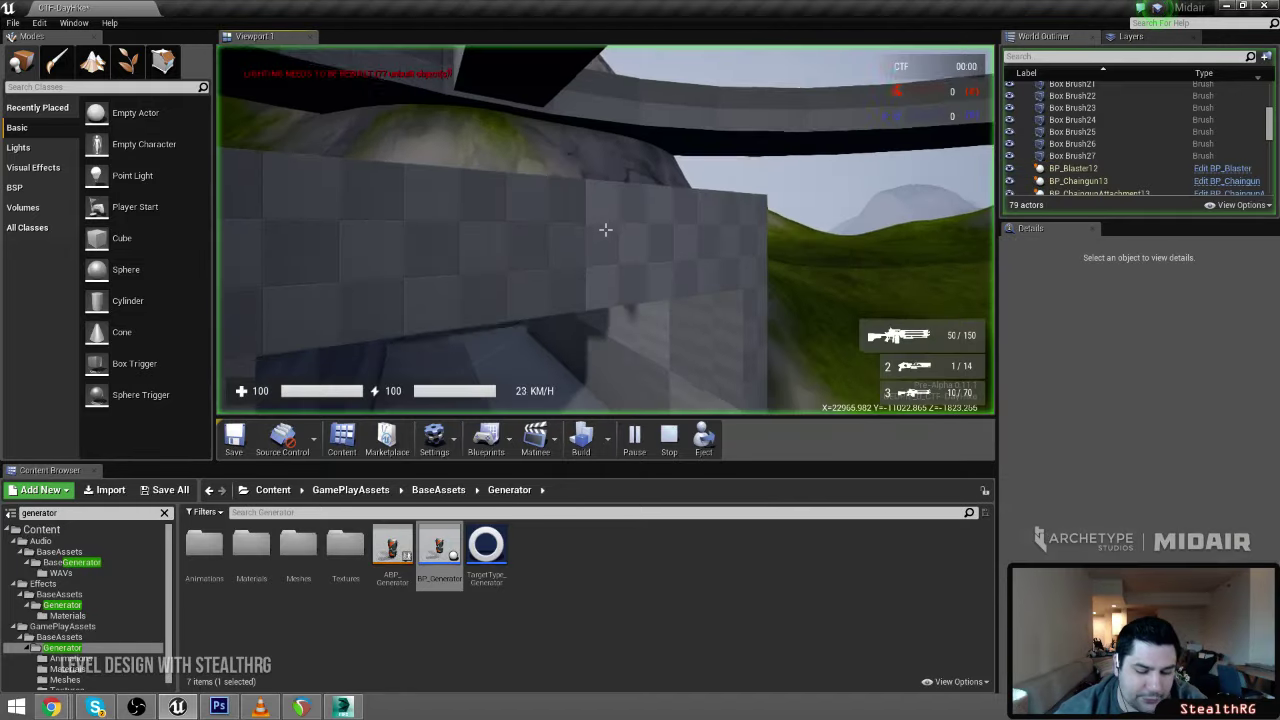
key(F11)
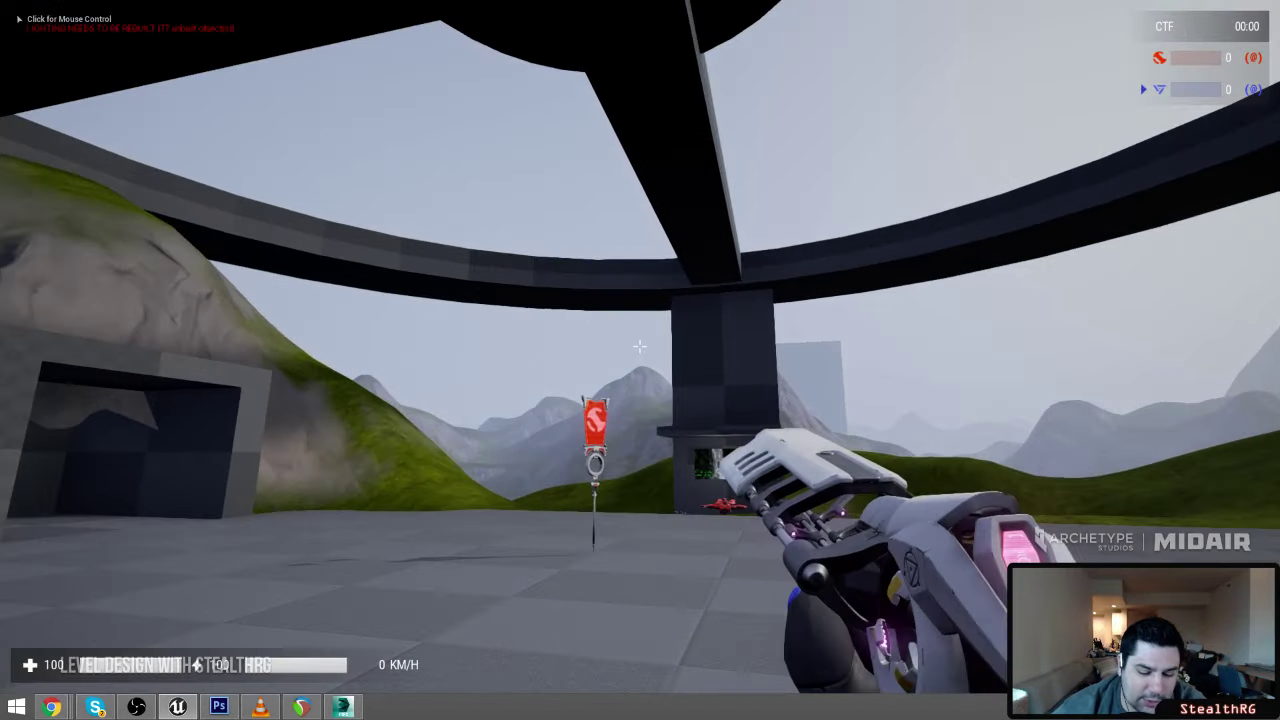
click(640, 346)
Play-test the route from the flag platform to the rock-framed tunnel and through it, and end the session
key(w)
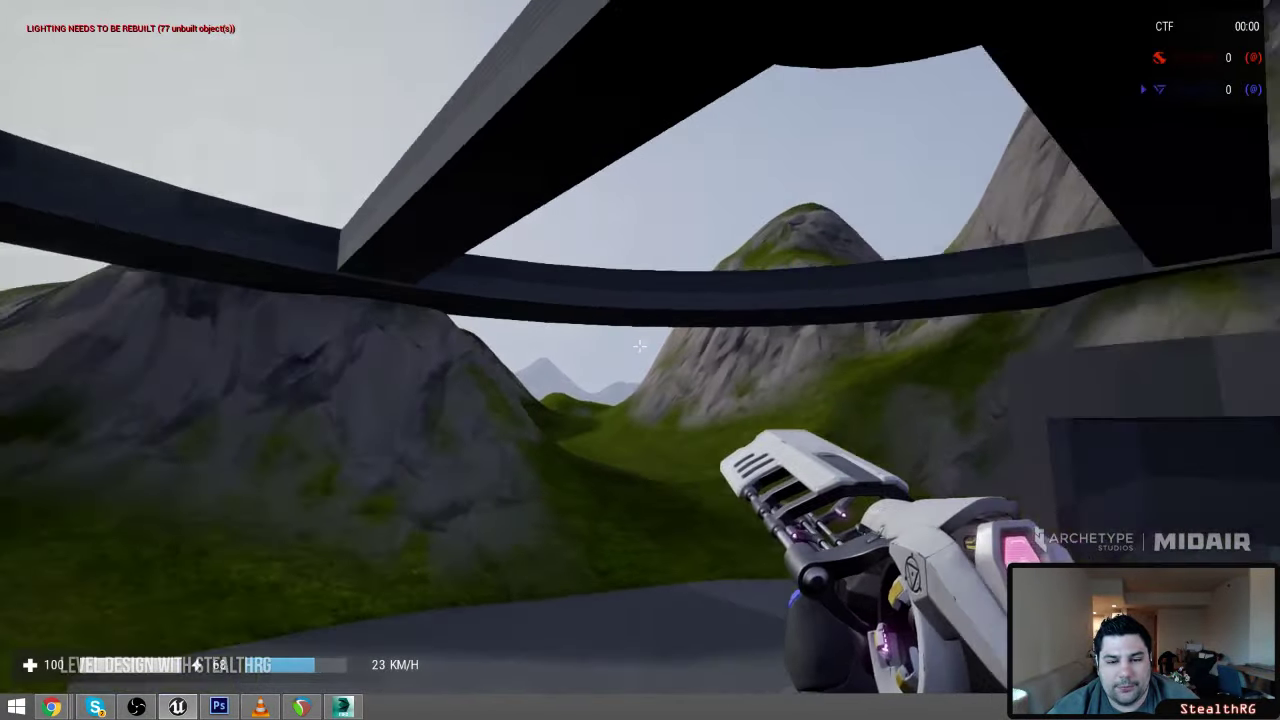
key(w)
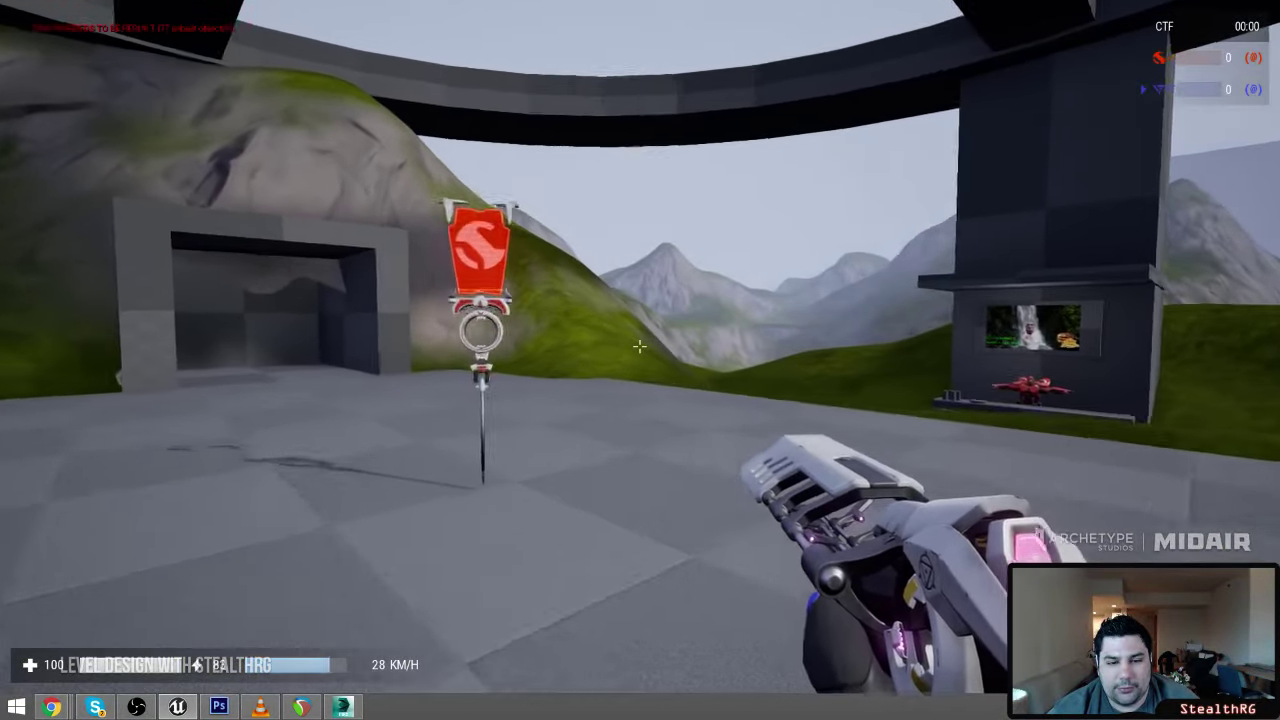
key(w)
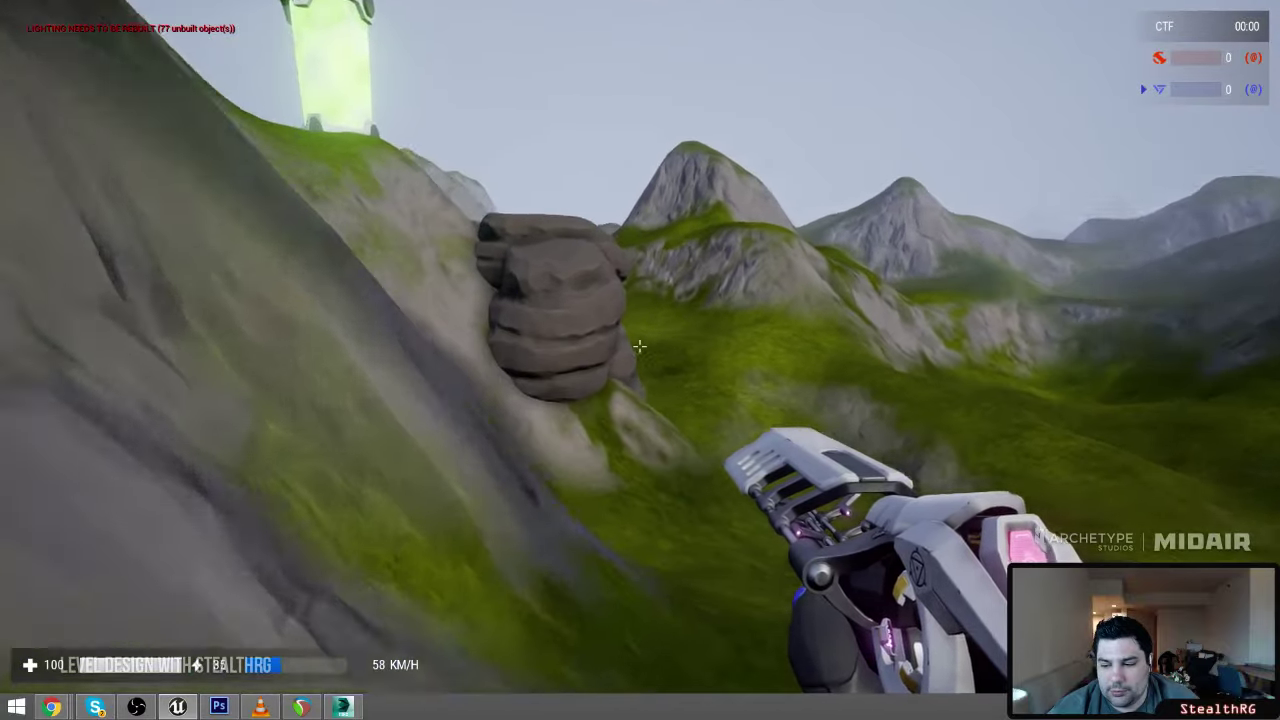
key(w)
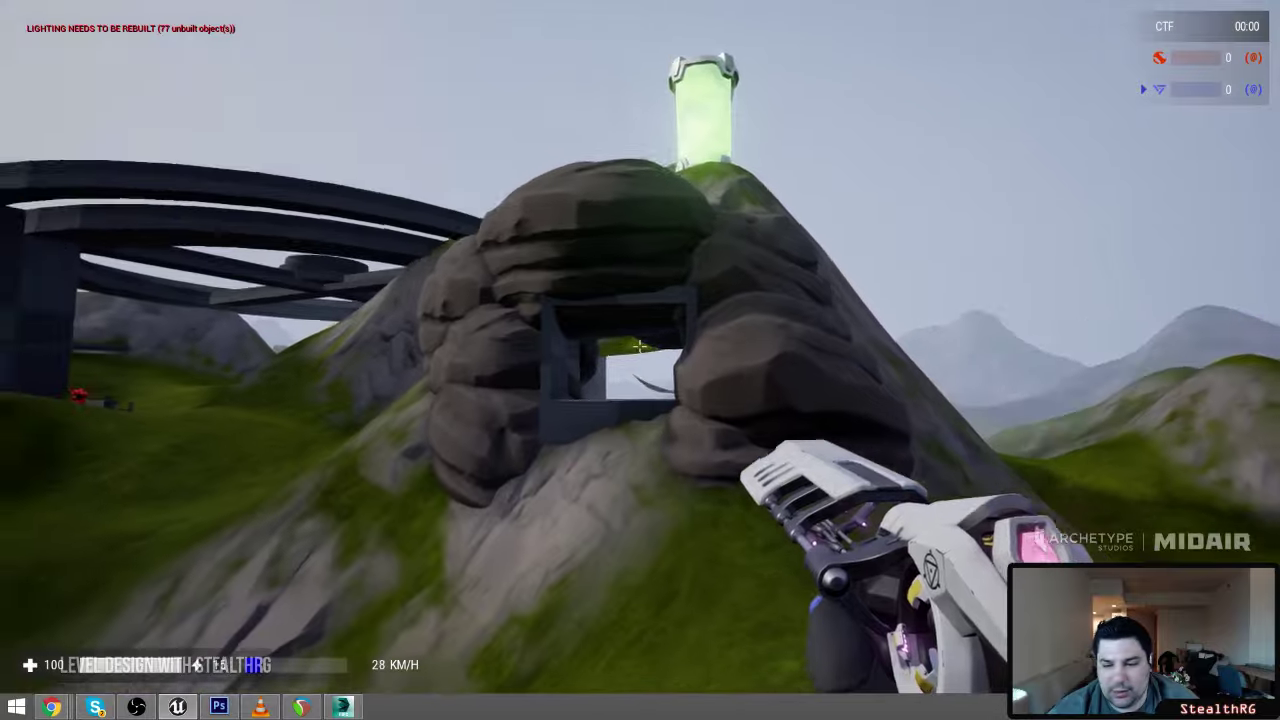
key(w)
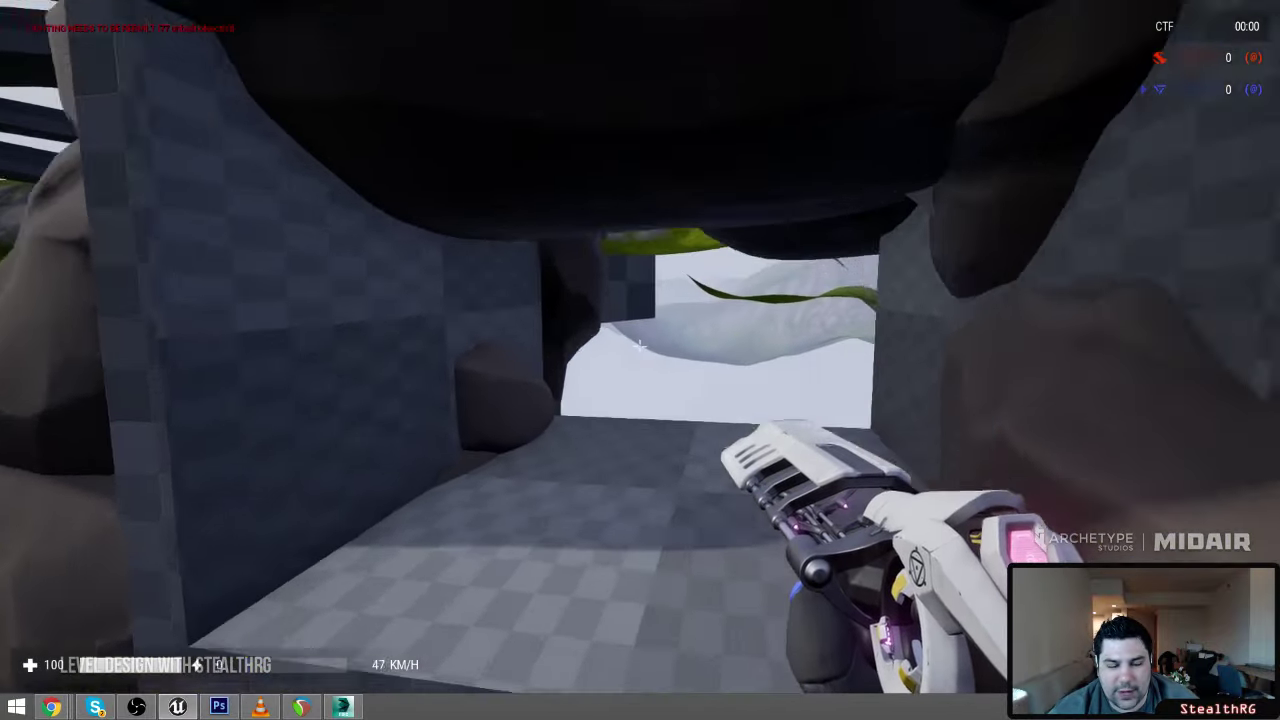
key(w)
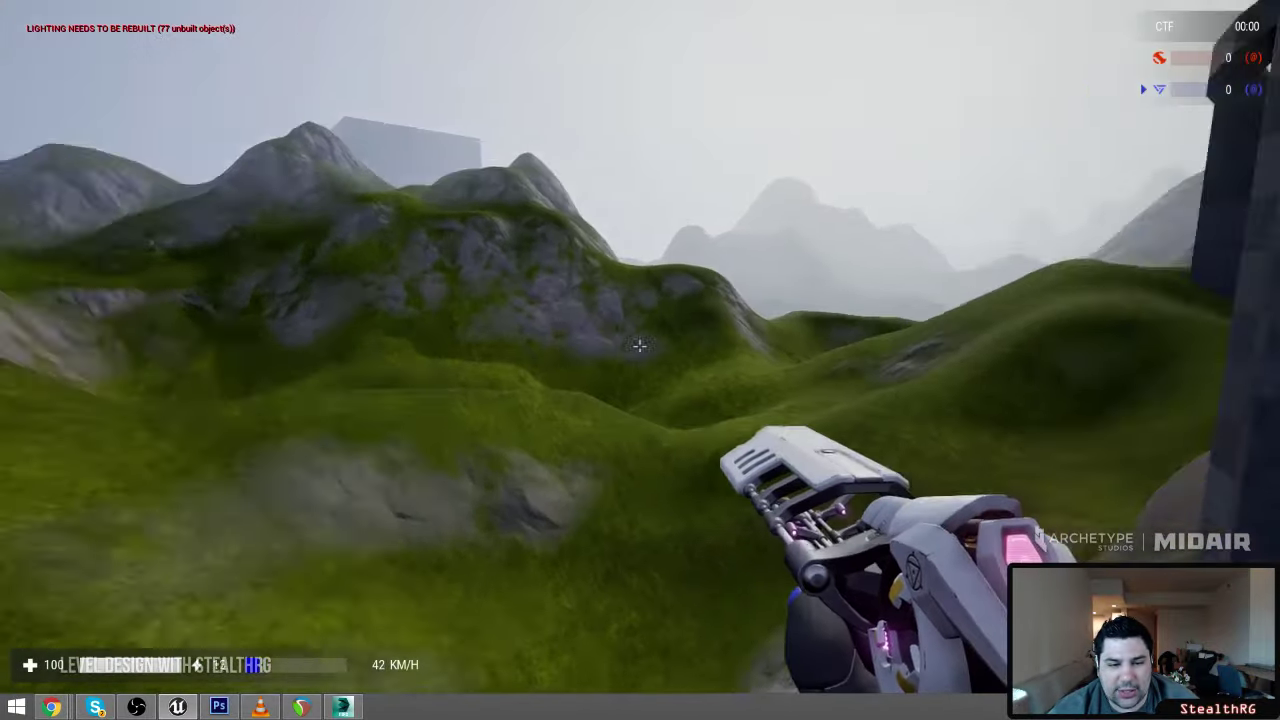
key(Escape)
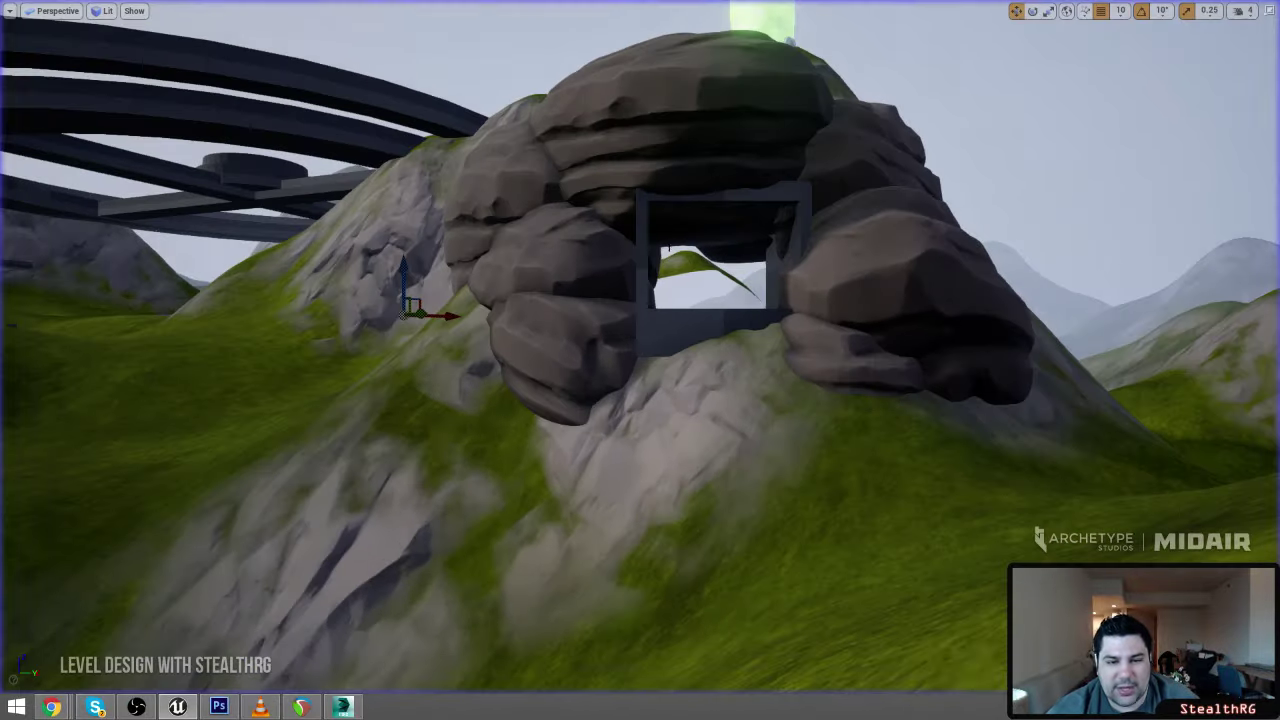
Examine the inside of the rock-framed tunnel, its far opening and the surrounding rocks
key(s)
key(w)
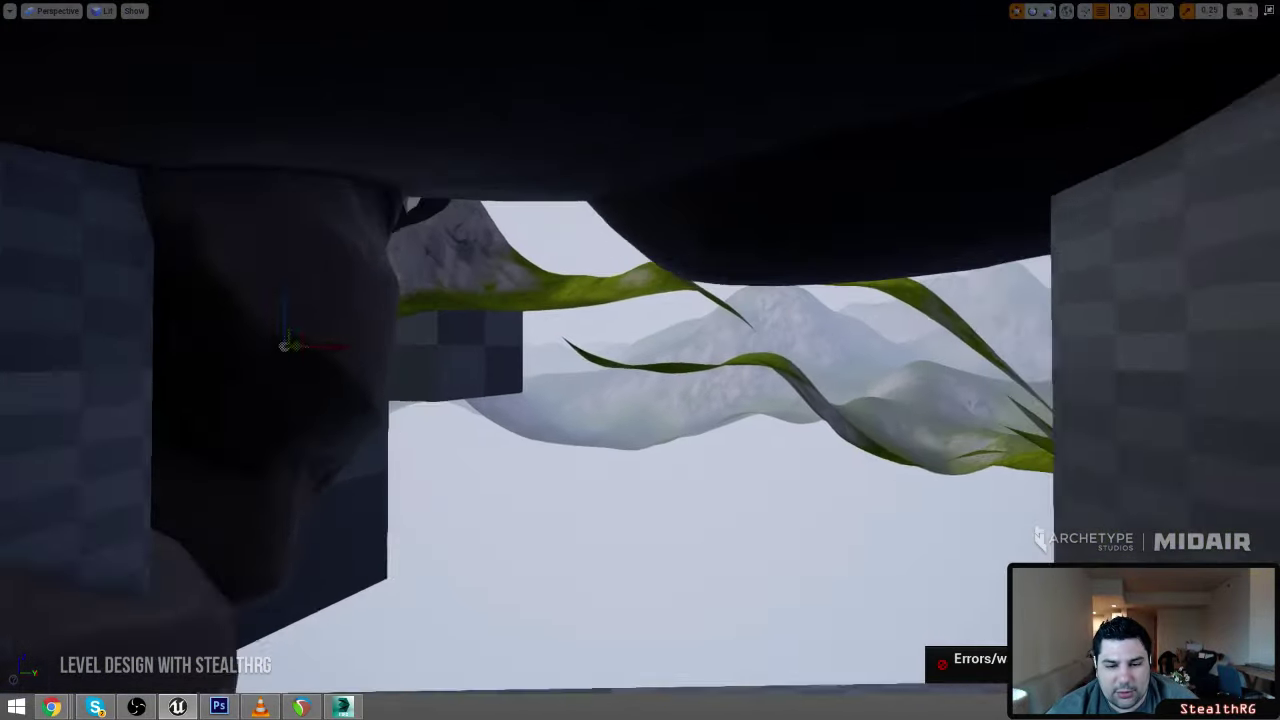
key(w)
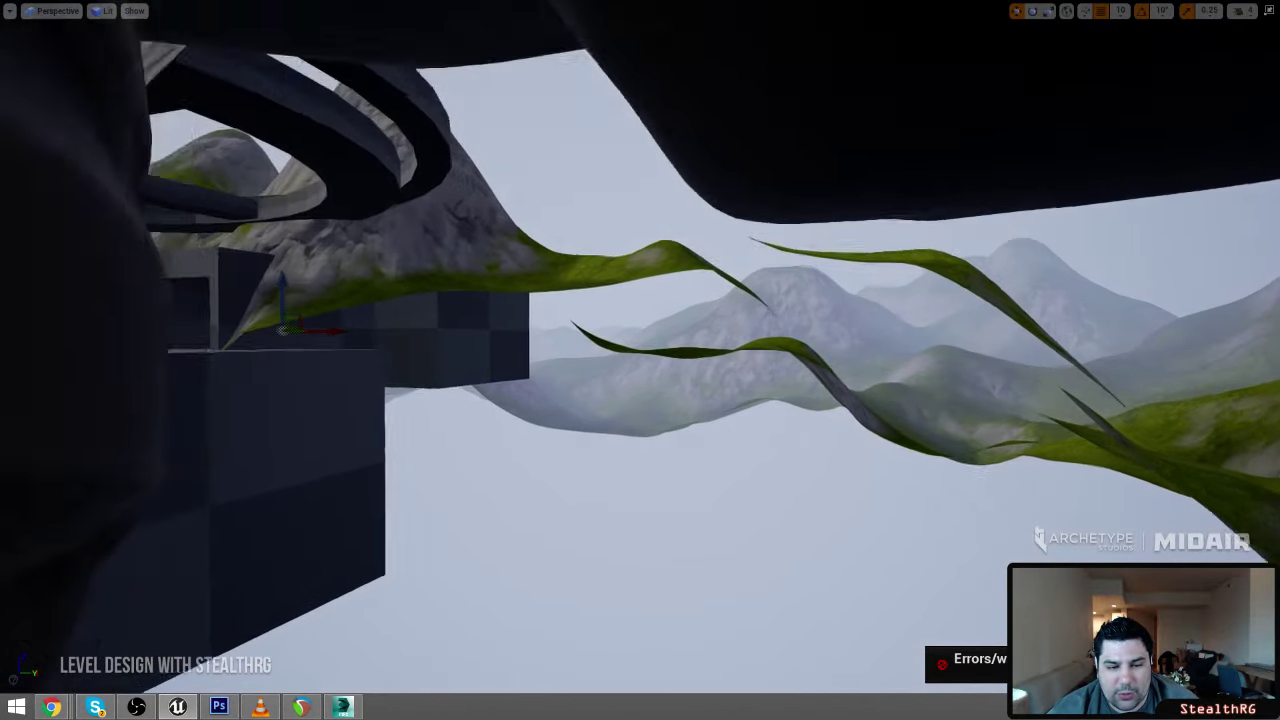
key(s)
key(w)
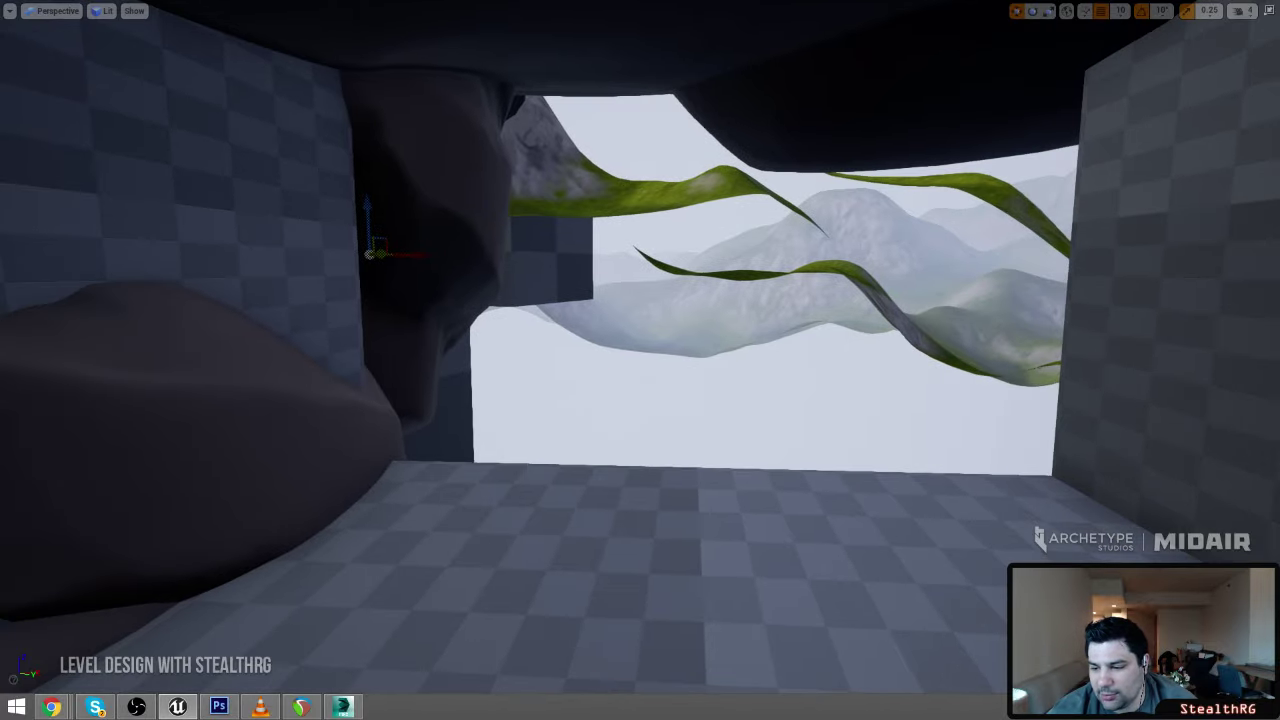
key(w)
key(s)
key(s)
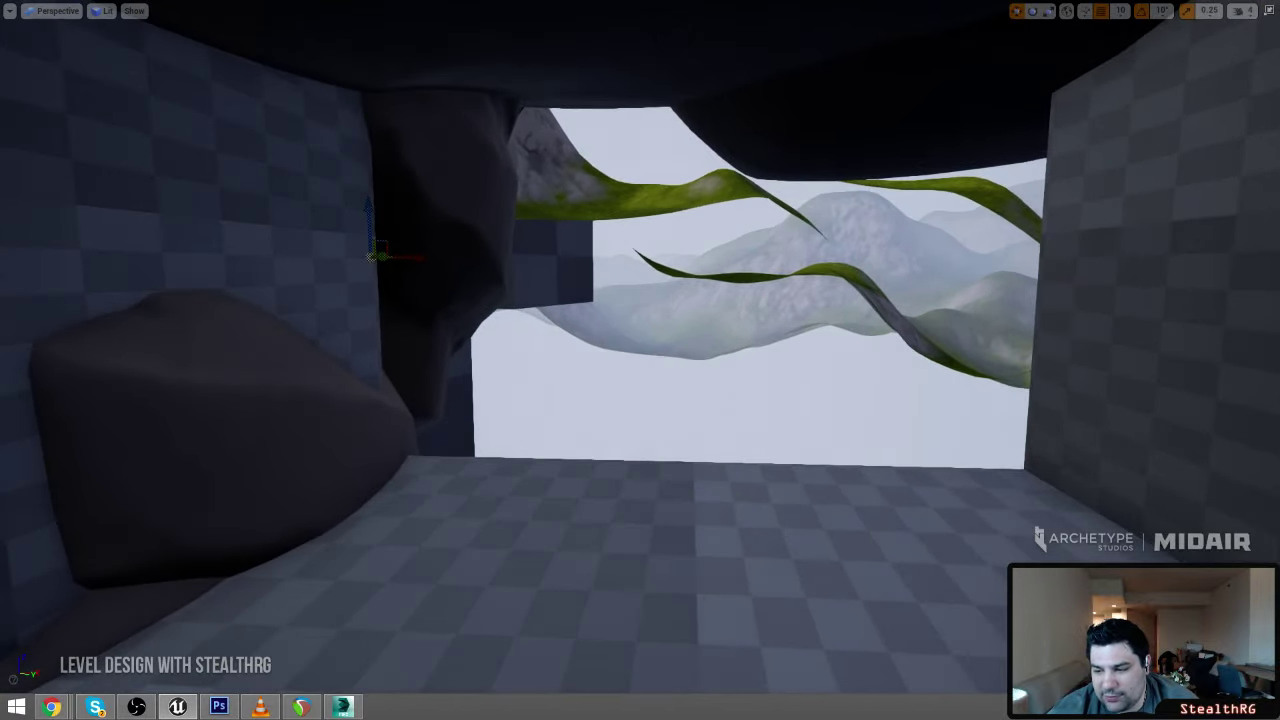
key(d)
key(w)
key(w)
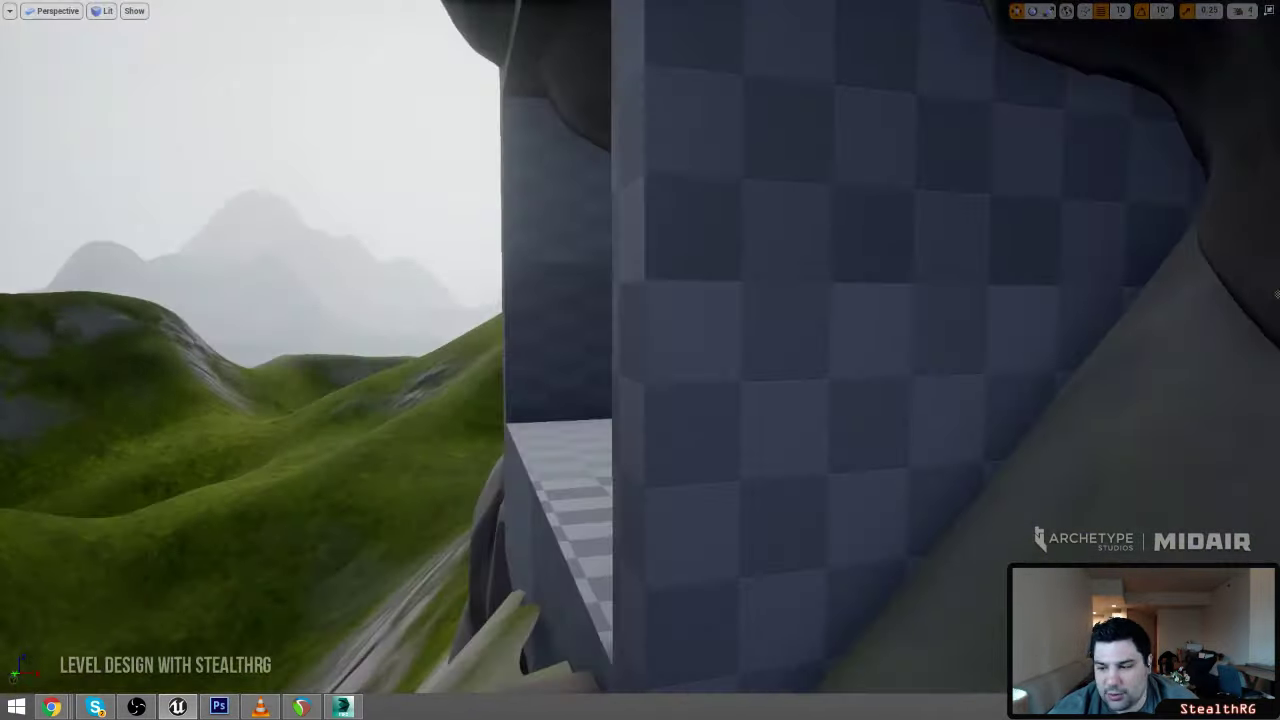
Select the outer box brush that frames the rock tunnel and check how its ends meet the rocks
click(503, 377)
key(s)
key(s)
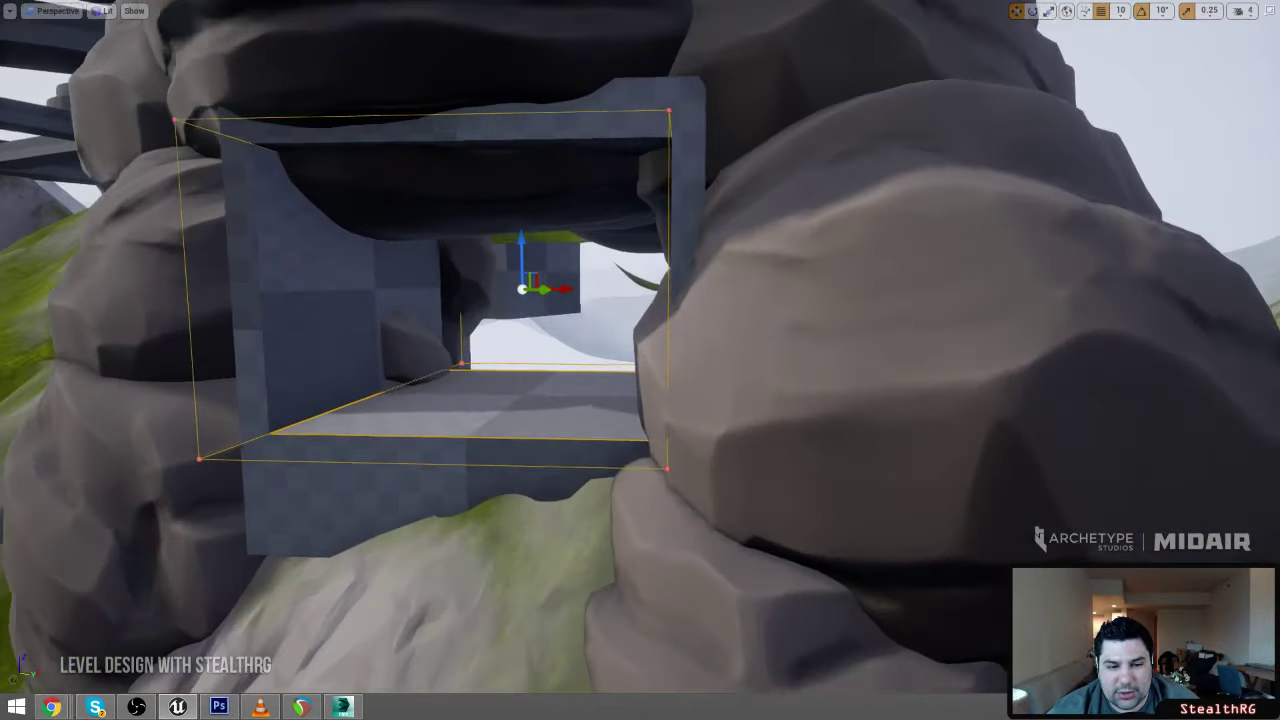
key(a)
click(657, 425)
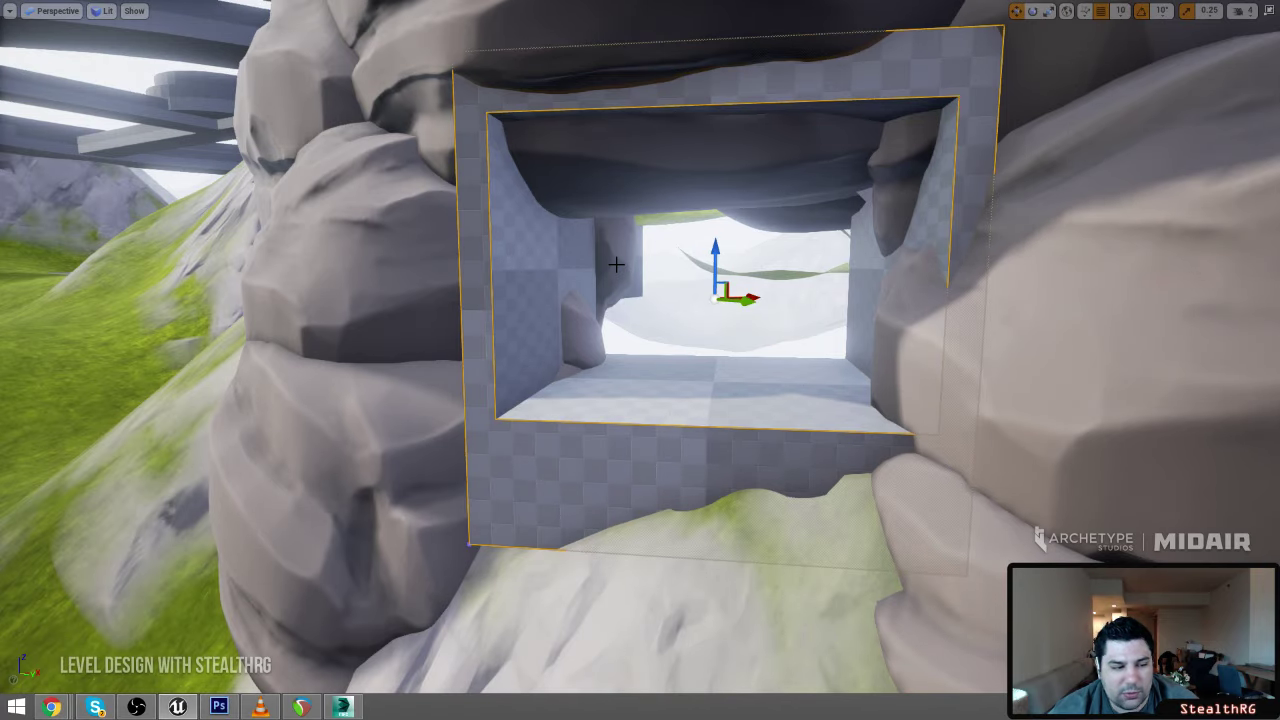
key(s)
mouse_move(619, 261)
right_down()
mouse_move(740, 320)
mouse_move(750, 270)
mouse_move(632, 247)
right_up()
key(a)
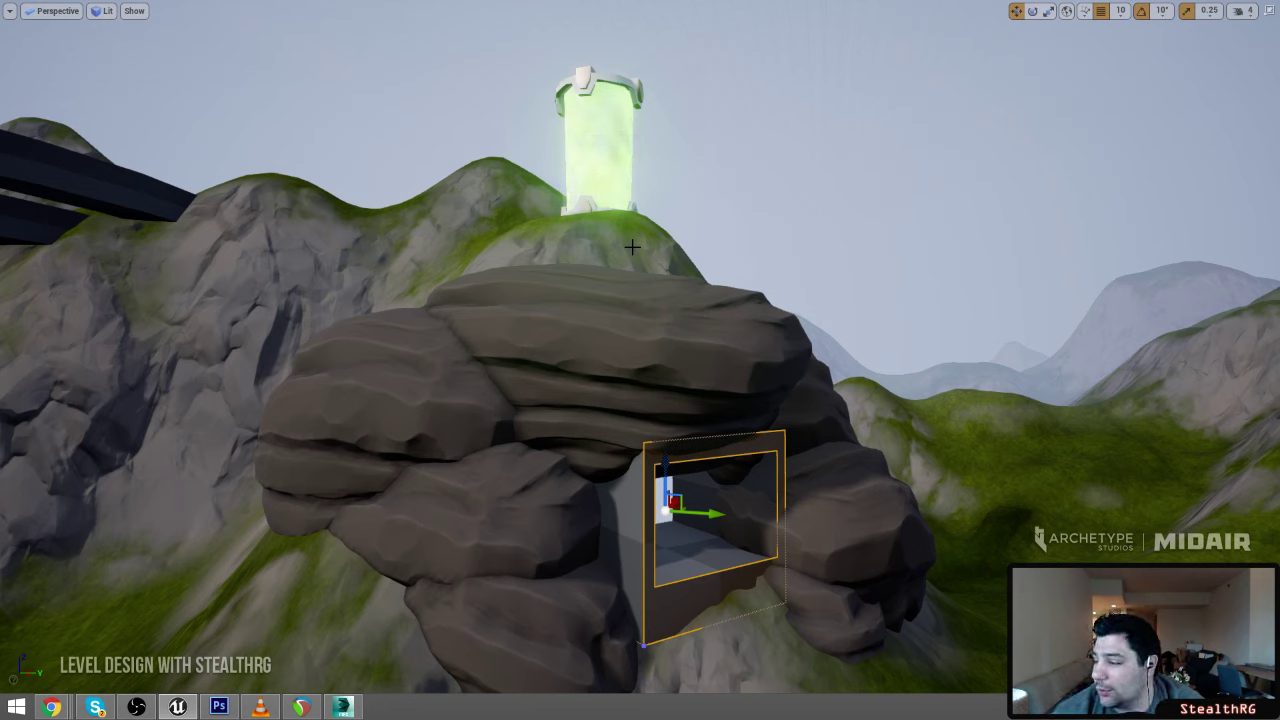
key(w)
right_drag(622, 16, 700, 60)
key(s)
mouse_move(478, 316)
right_down()
mouse_move(440, 320)
mouse_move(478, 316)
right_up()
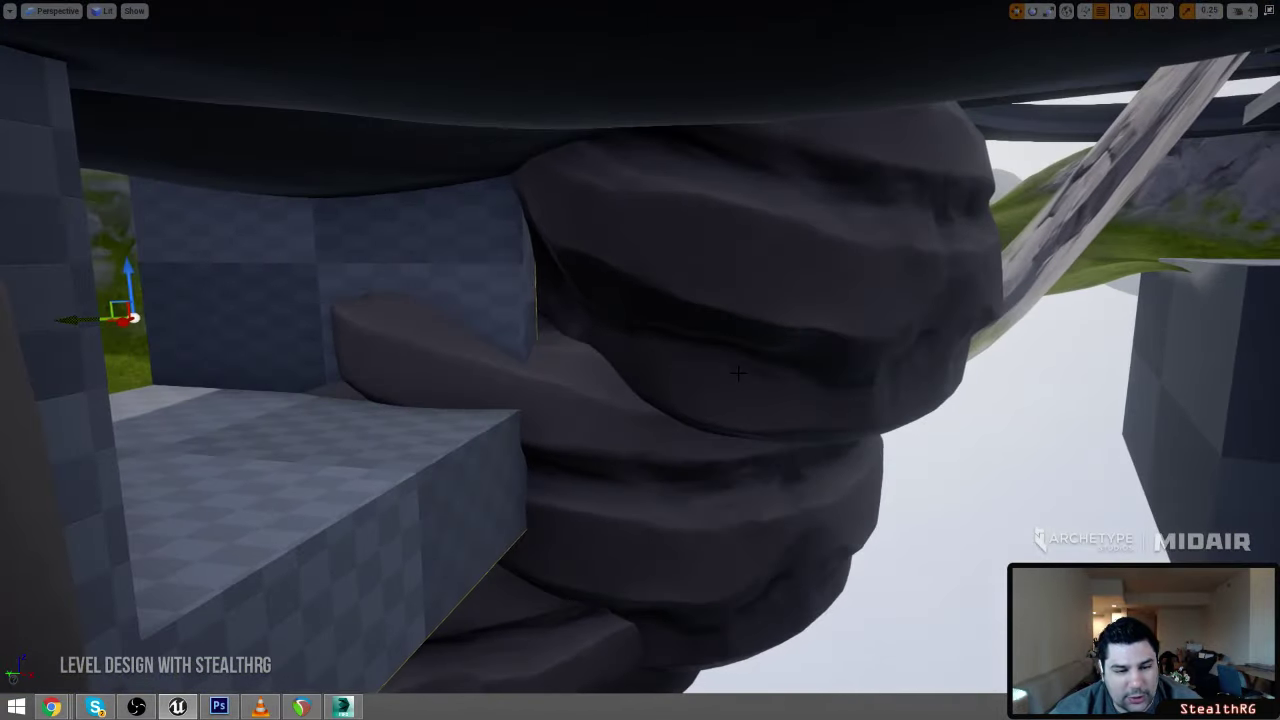
Adjust the outer box brush along the tunnel's length beneath the surrounding rocks
key(e)
key(space)
drag(174, 321, 285, 323)
key(s)
right_drag(285, 323, 88, 350)
key(s)
key(d)
key(space)
key(space)
right_drag(420, 314, 510, 220)
key(w)
right_drag(475, 349, 700, 515)
key(s)
key(space)
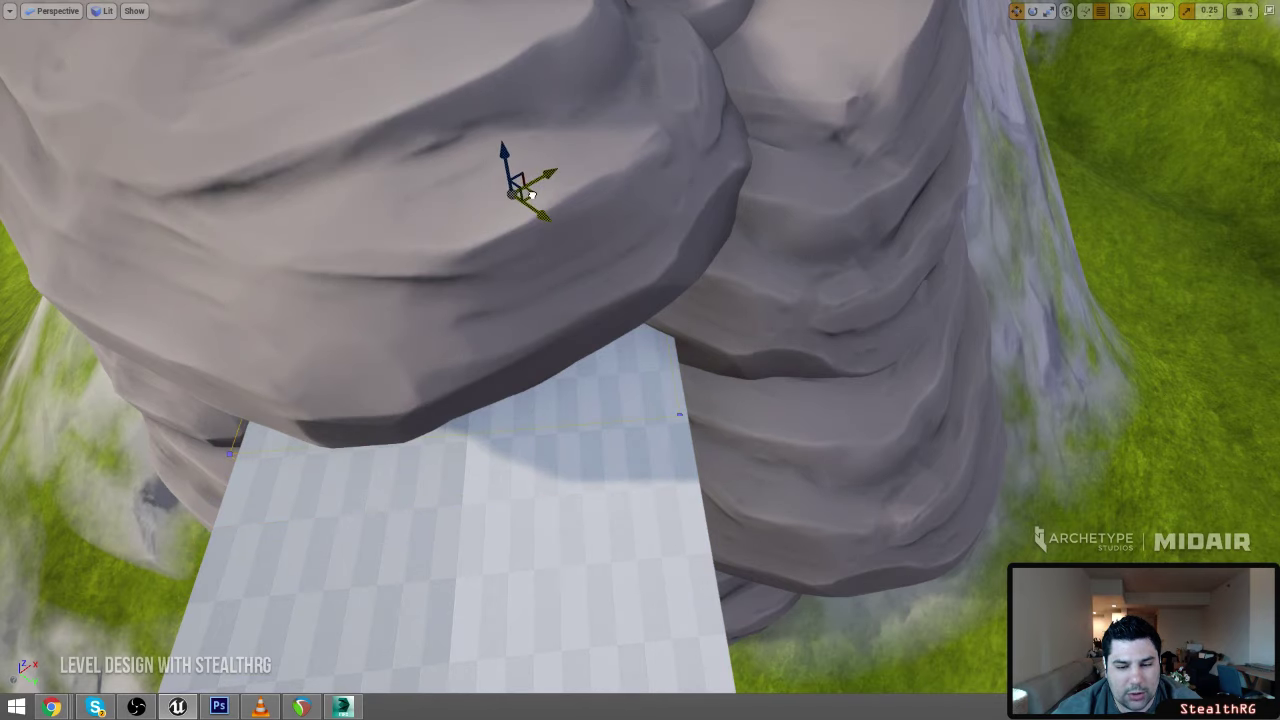
Shift the outer box brush horizontally so its front edge sits closer to the large overhanging rock
drag(531, 192, 533, 194)
mouse_move(645, 313)
right_down()
mouse_move(625, 410)
mouse_move(645, 313)
right_up()
key(w)
key(s)
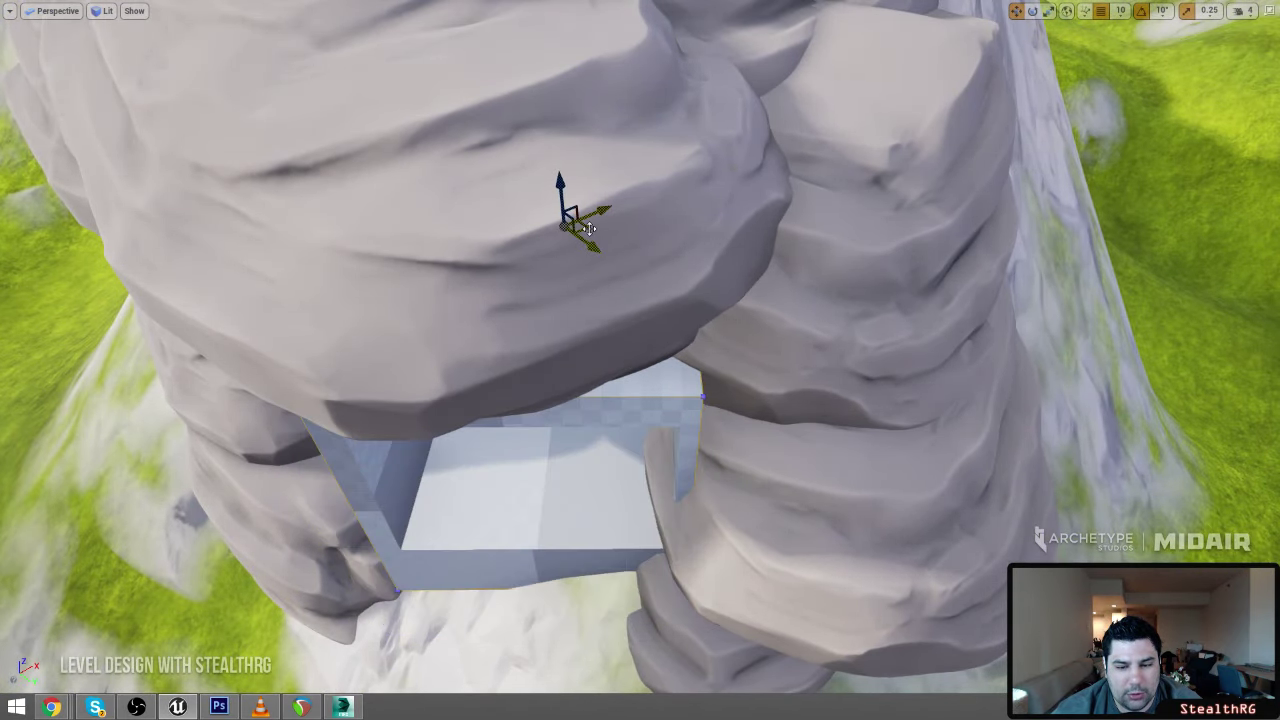
right_drag(652, 324, 620, 225)
key(w)
key(s)
key(w)
Select the subtractive box brush that hollows out the rock tunnel and stretch it lengthwise past the rocks
mouse_move(460, 454)
right_down()
mouse_move(490, 462)
mouse_move(390, 460)
right_up()
click(460, 454)
key(s)
right_drag(631, 429, 700, 420)
key(s)
key(r)
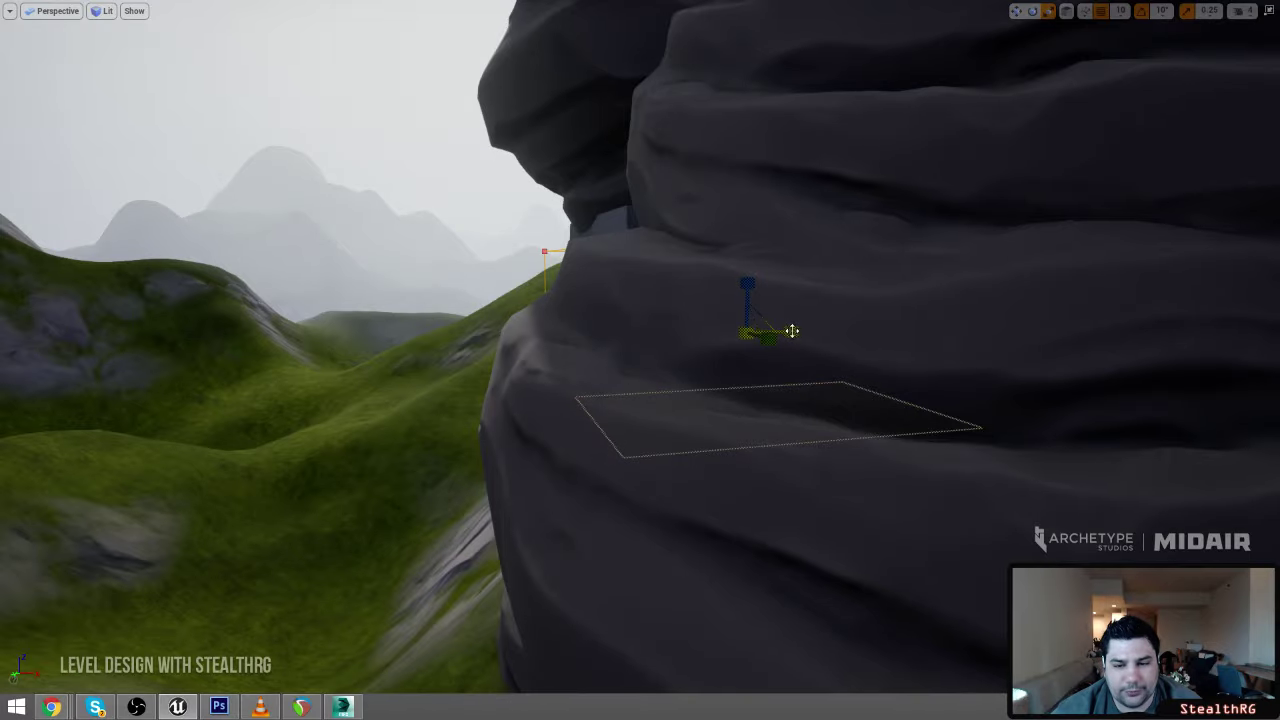
drag(791, 331, 840, 331)
Lengthen the subtractive tunnel brush further along its long axis to an X scale of 10.5
key(a)
right_drag(840, 331, 1080, 345)
key(w)
key(s)
mouse_move(640, 360)
right_down()
mouse_move(700, 362)
mouse_move(560, 375)
mouse_move(400, 345)
mouse_move(398, 358)
right_up()
key(s)
key(d)
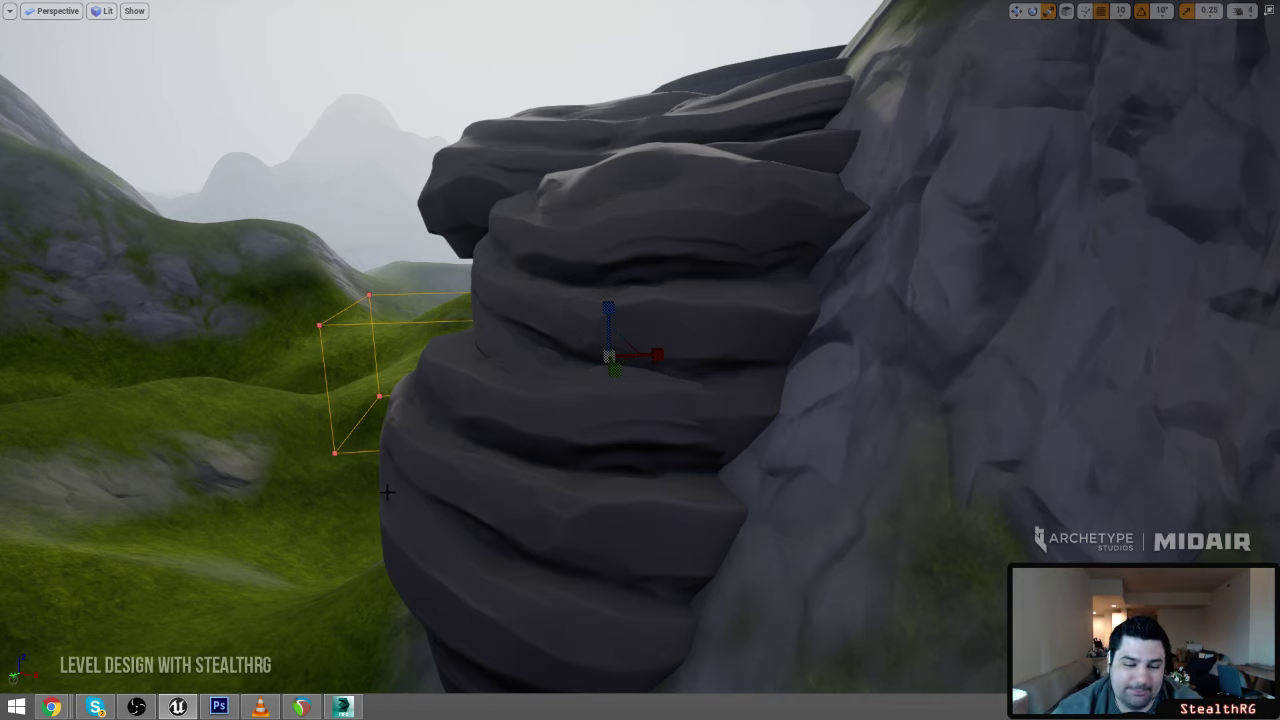
key(w)
right_drag(387, 492, 442, 490)
drag(548, 359, 632, 351)
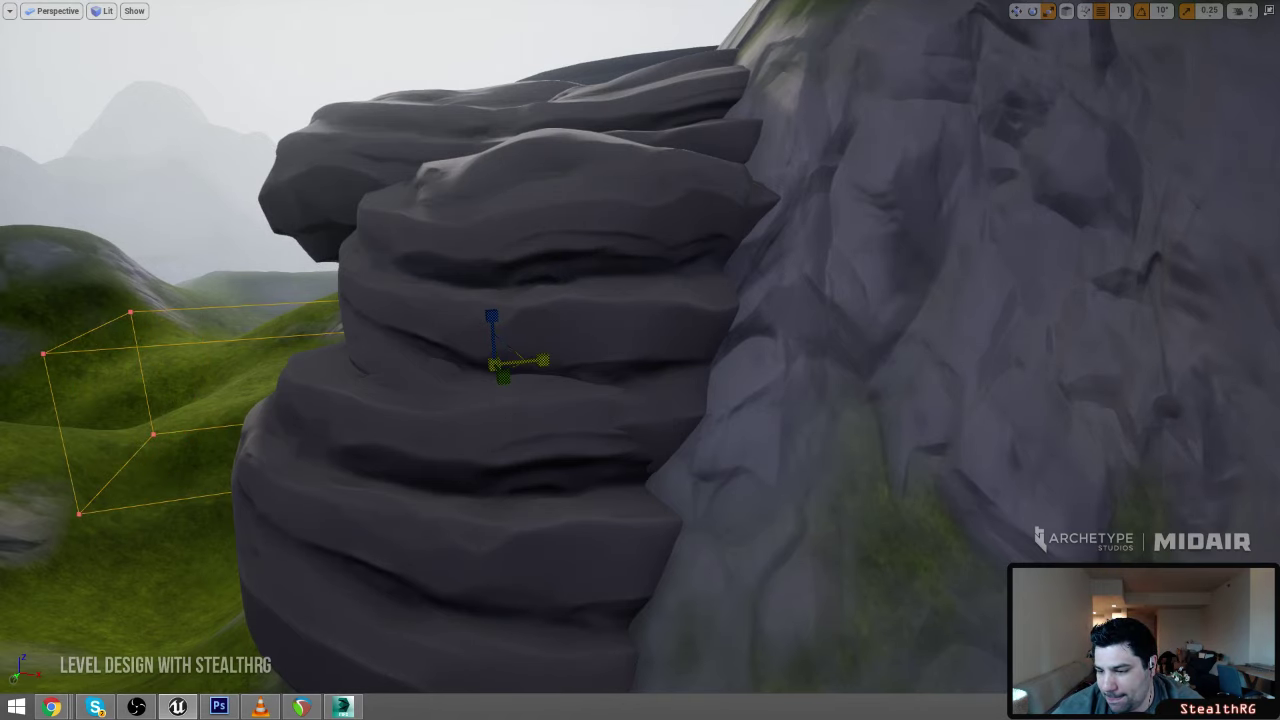
Restore the full editor layout and place an additive cylinder brush on the open grassy slope away from the rocks
key(a)
right_drag(580, 365, 940, 340)
key(w)
key(w)
key(d)
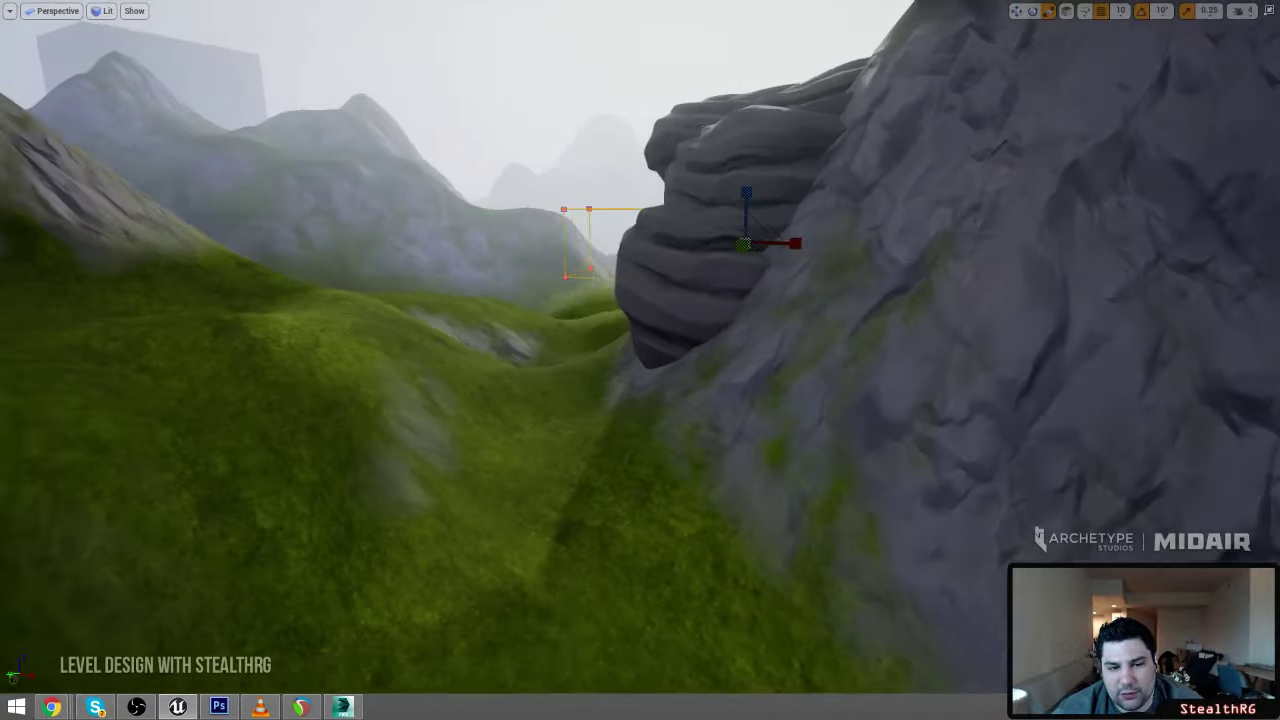
right_drag(1224, 279, 1226, 283)
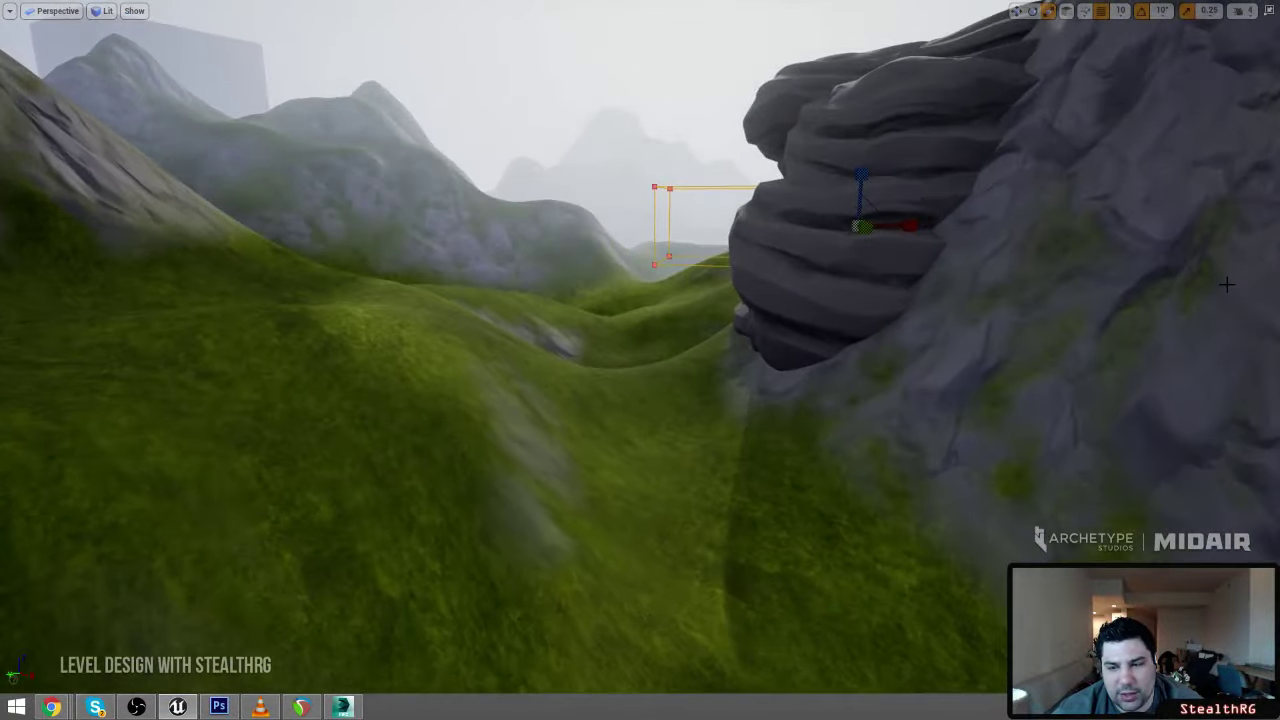
mouse_move(563, 271)
right_down()
mouse_move(555, 279)
mouse_move(563, 271)
right_up()
key(F11)
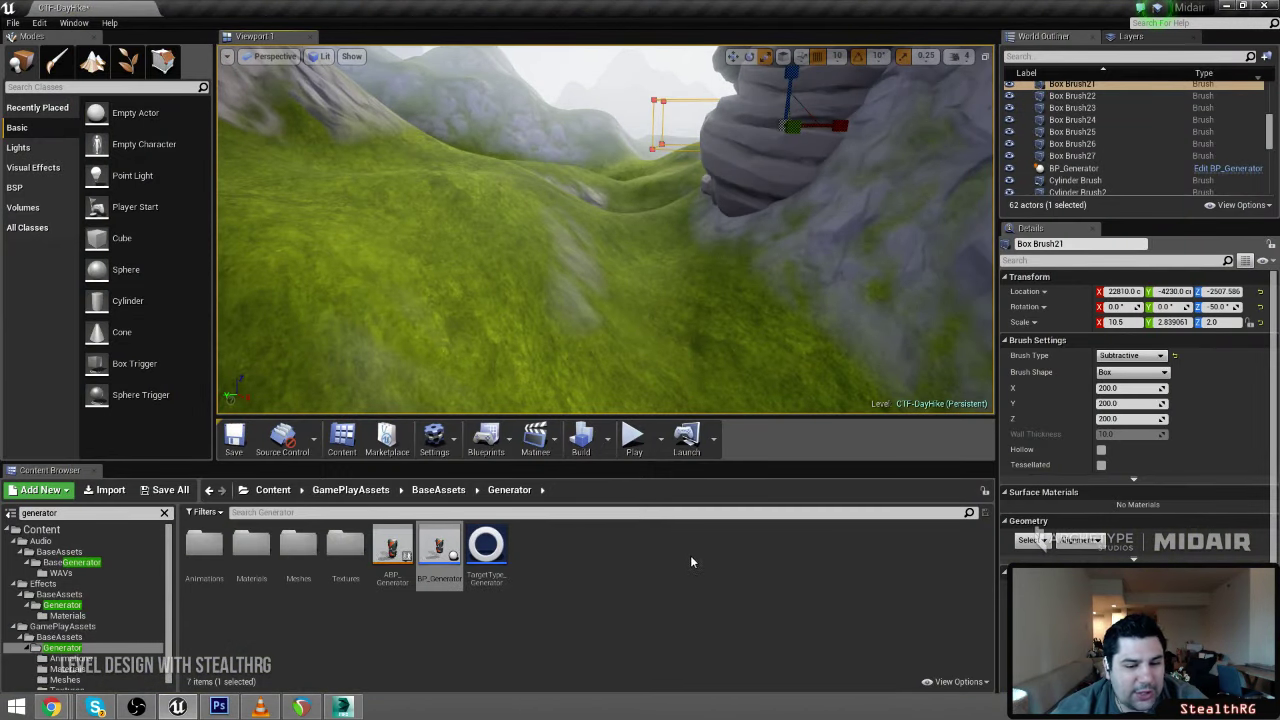
click(691, 558)
click(18, 151)
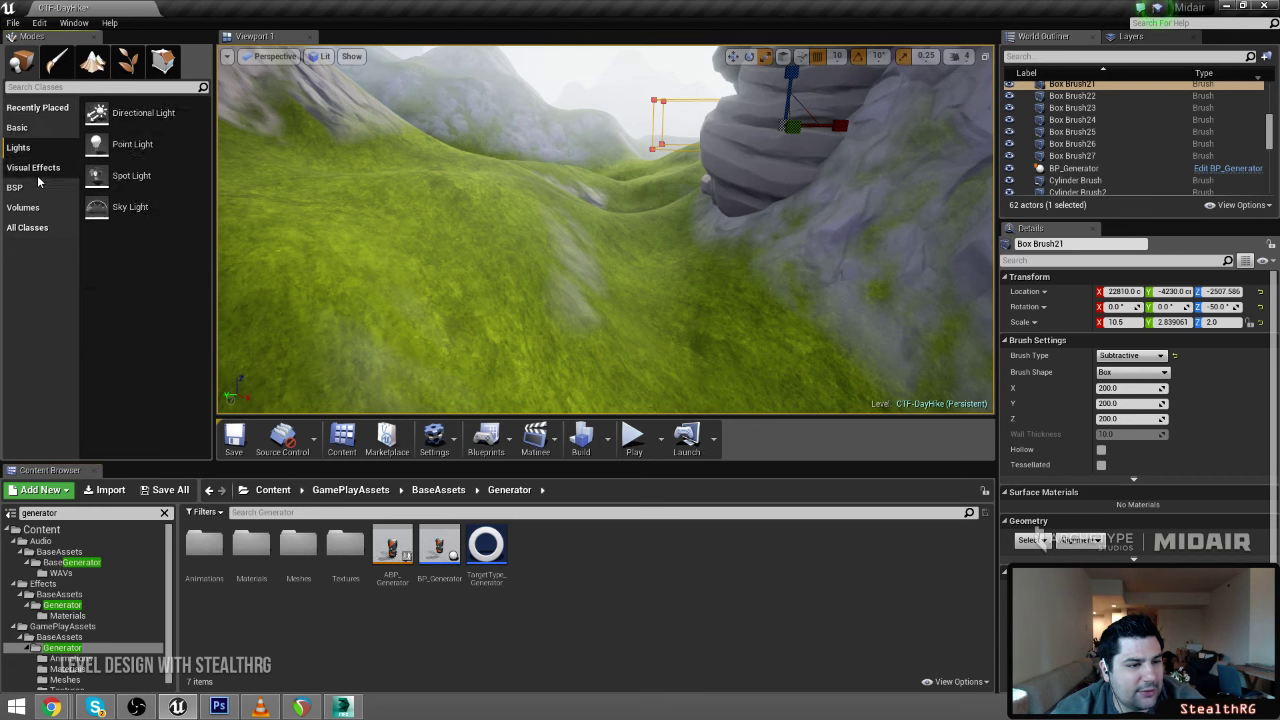
click(40, 187)
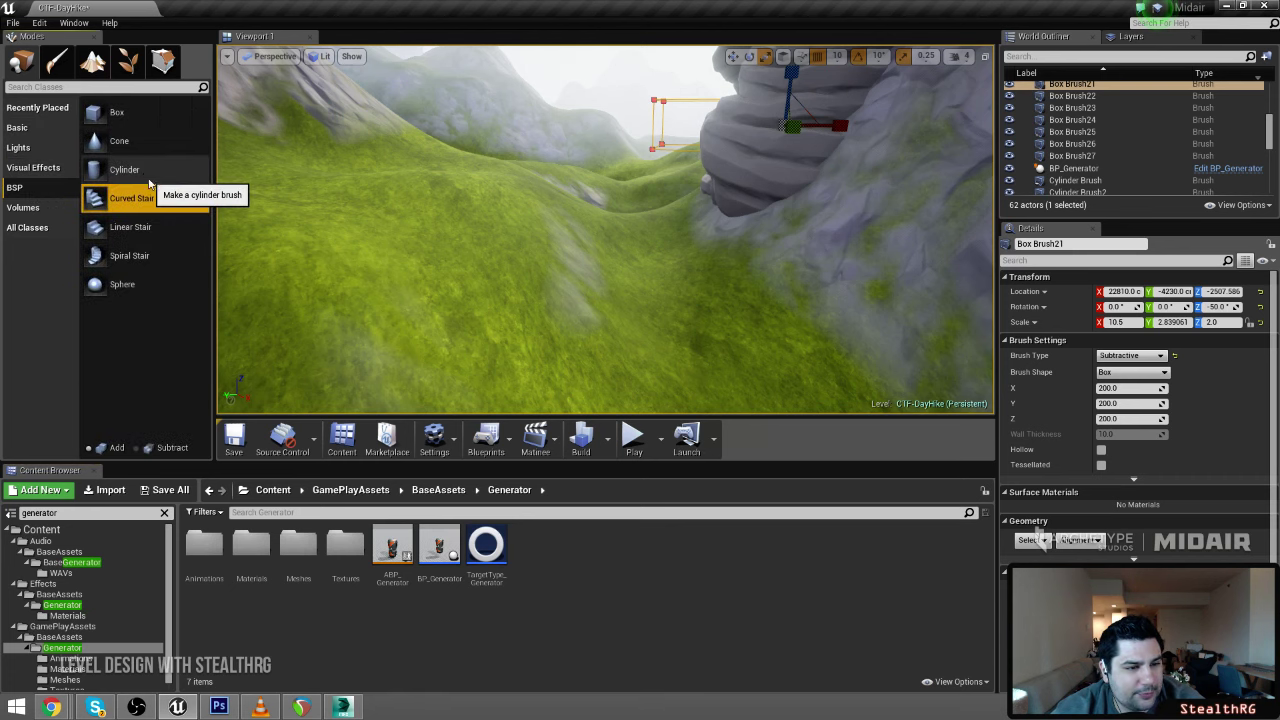
mouse_move(145, 175)
mouse_down()
mouse_move(452, 225)
mouse_move(524, 251)
mouse_move(512, 252)
mouse_up()
Rotate the new cylinder brush by 90° so its round face stands upright
key(space)
key(space)
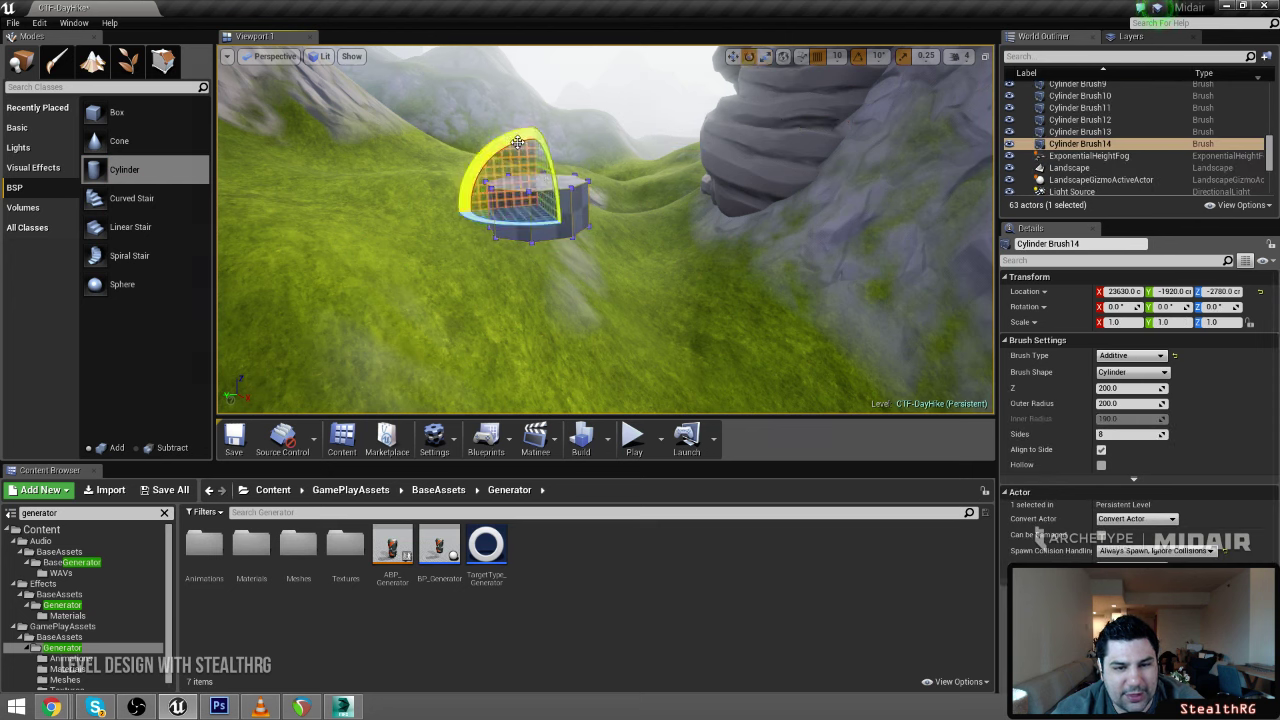
mouse_move(518, 143)
mouse_down()
mouse_move(450, 165)
mouse_move(455, 213)
mouse_move(575, 228)
mouse_up()
key(space)
key(space)
key(space)
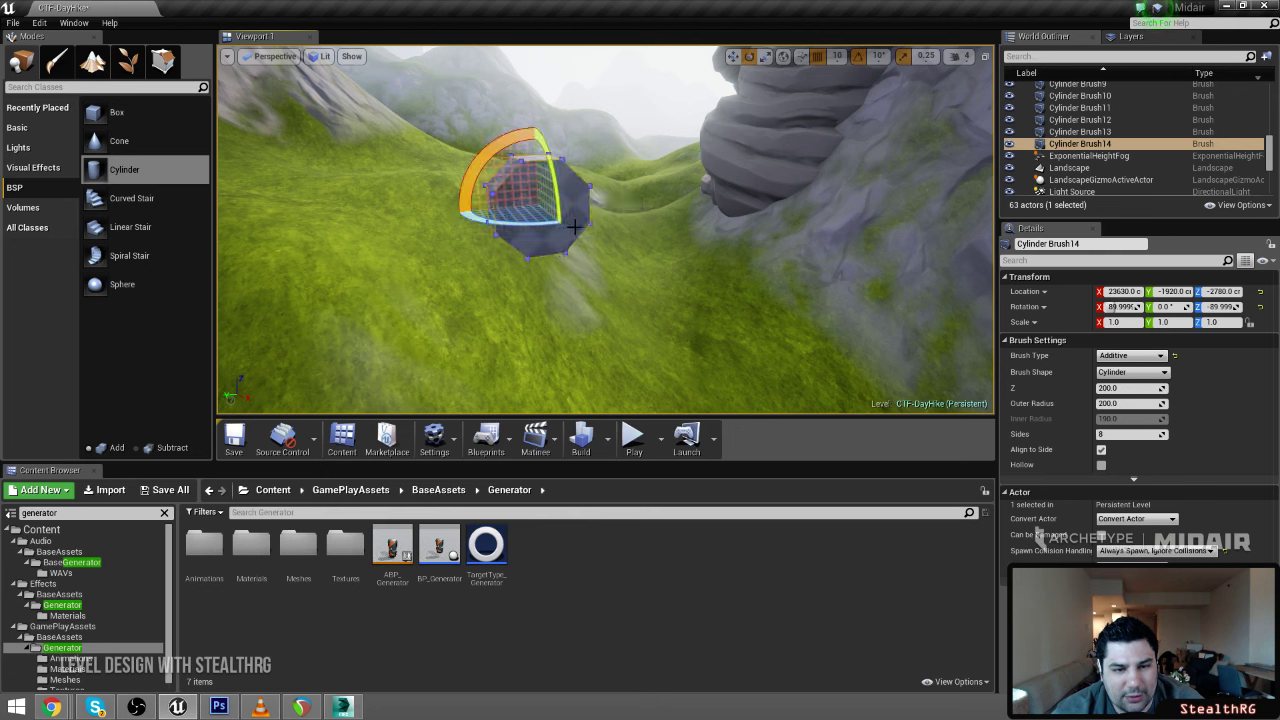
Give the cylinder brush 26 sides and stretch it to an X scale of 5.5, forming a wide flat ellipse
drag(1165, 433, 1166, 434)
right_drag(793, 267, 748, 266)
key(w)
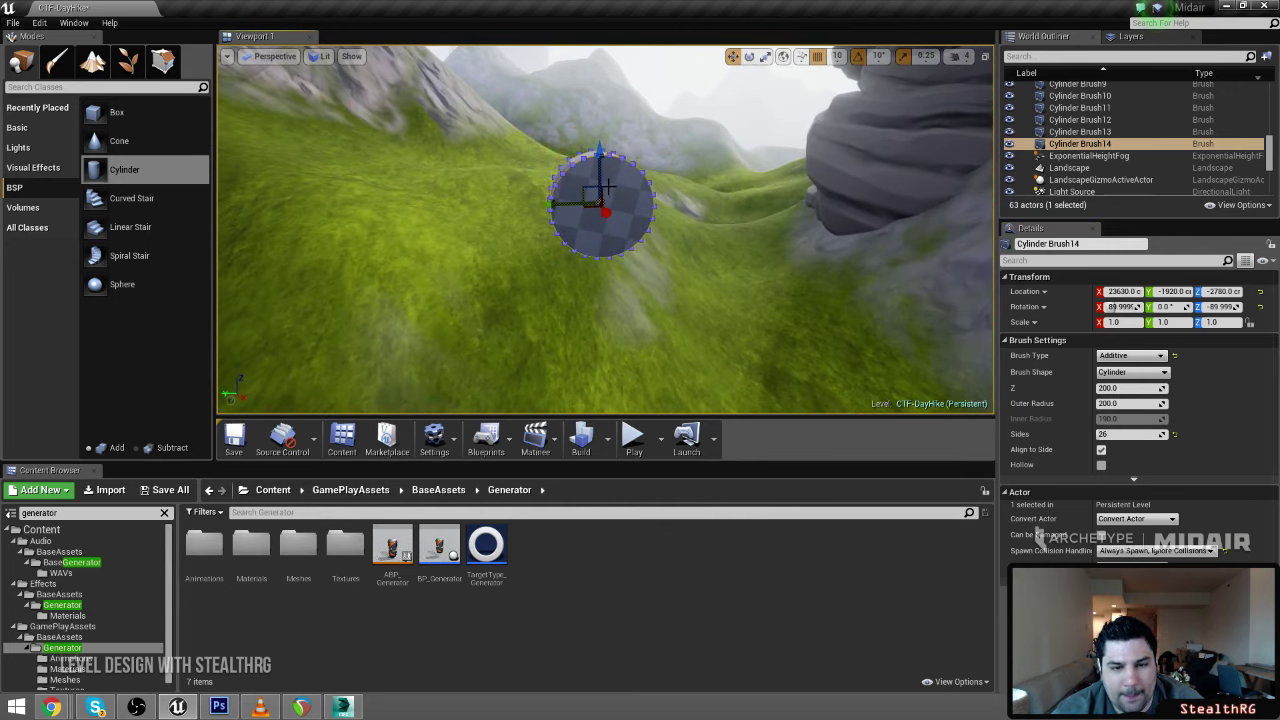
key(e)
key(r)
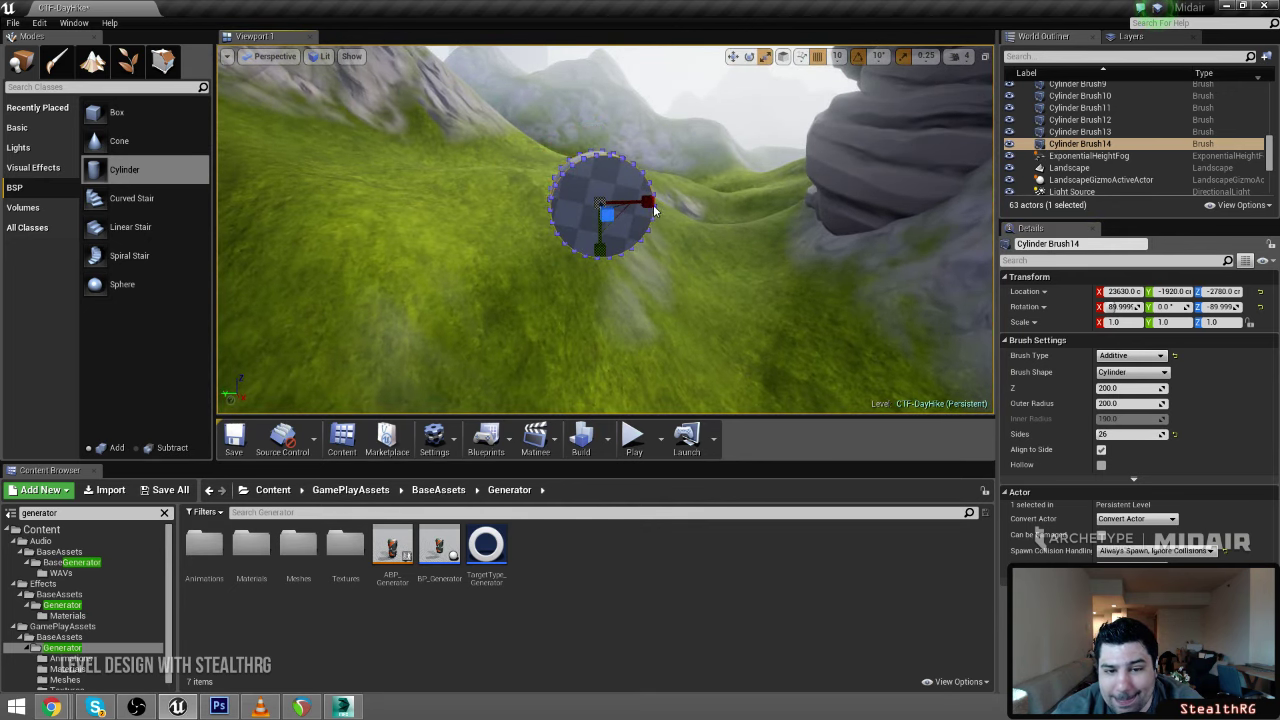
drag(651, 204, 830, 205)
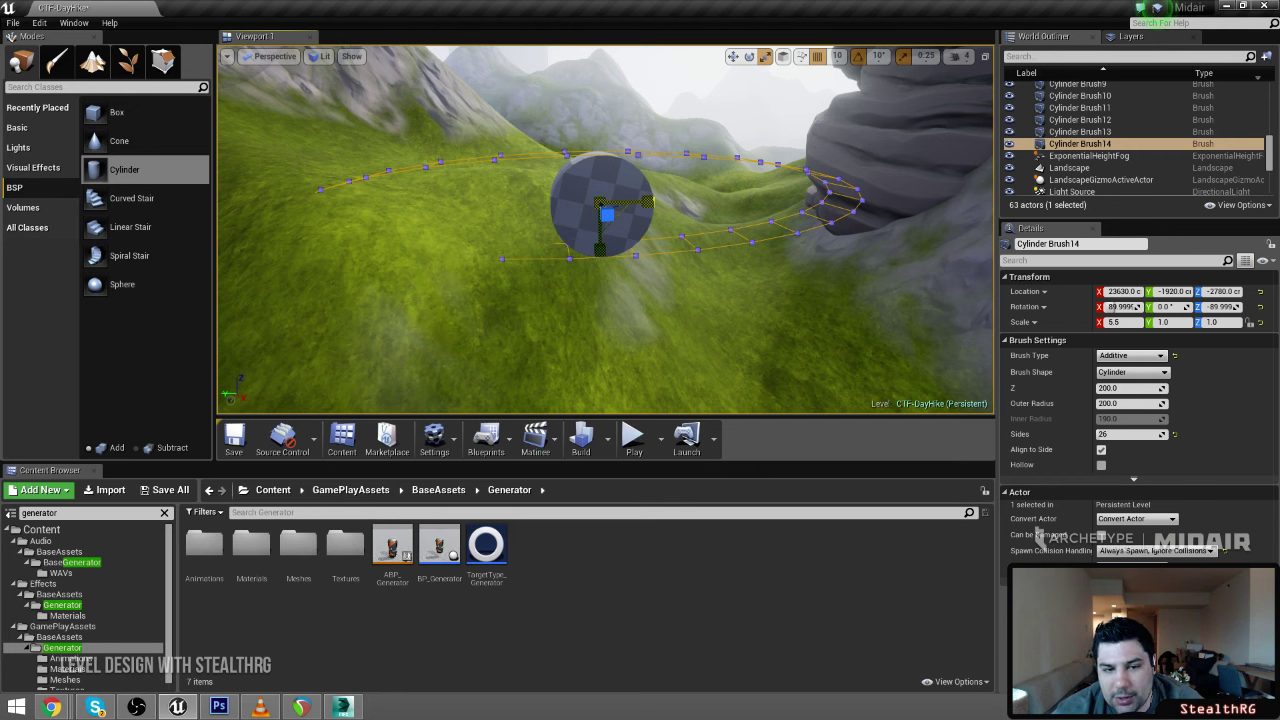
mouse_move(629, 218)
right_down()
mouse_move(610, 223)
mouse_move(629, 218)
right_up()
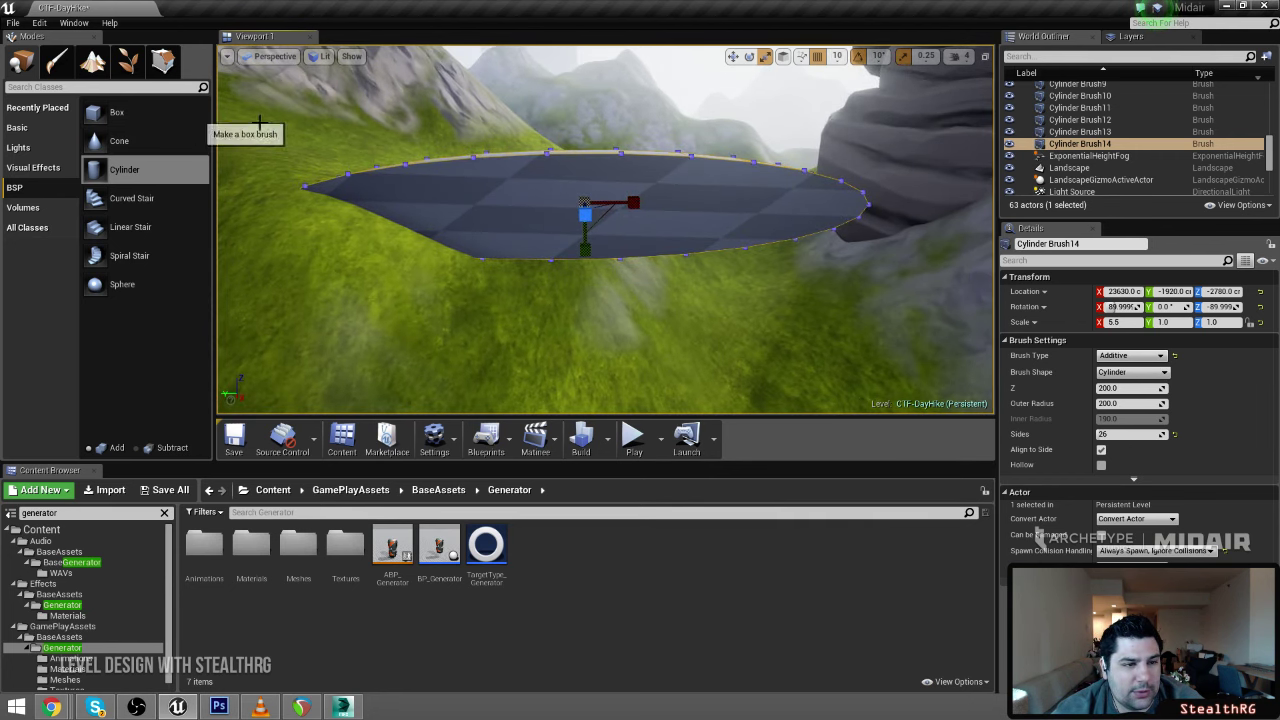
Duplicate the elliptical cylinder brush, lower the copy to Z -2880, and change its brush type to Subtractive
key(w)
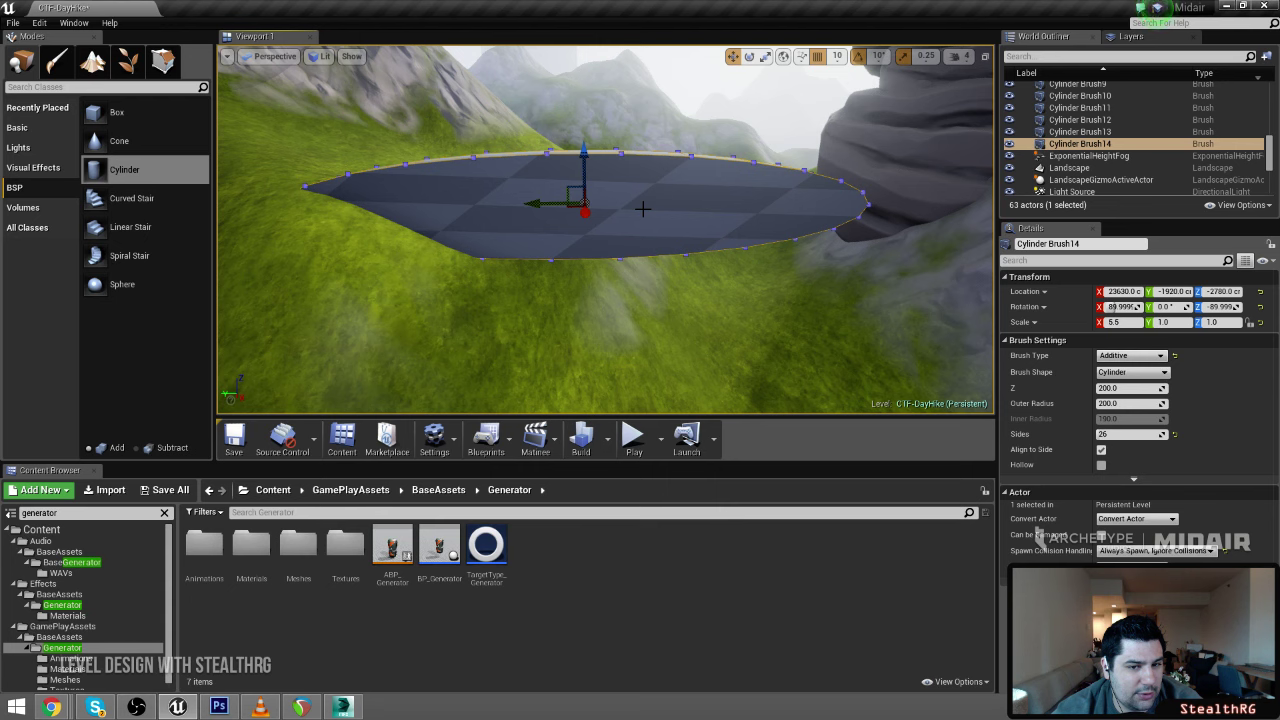
alt+drag(585, 155, 578, 182)
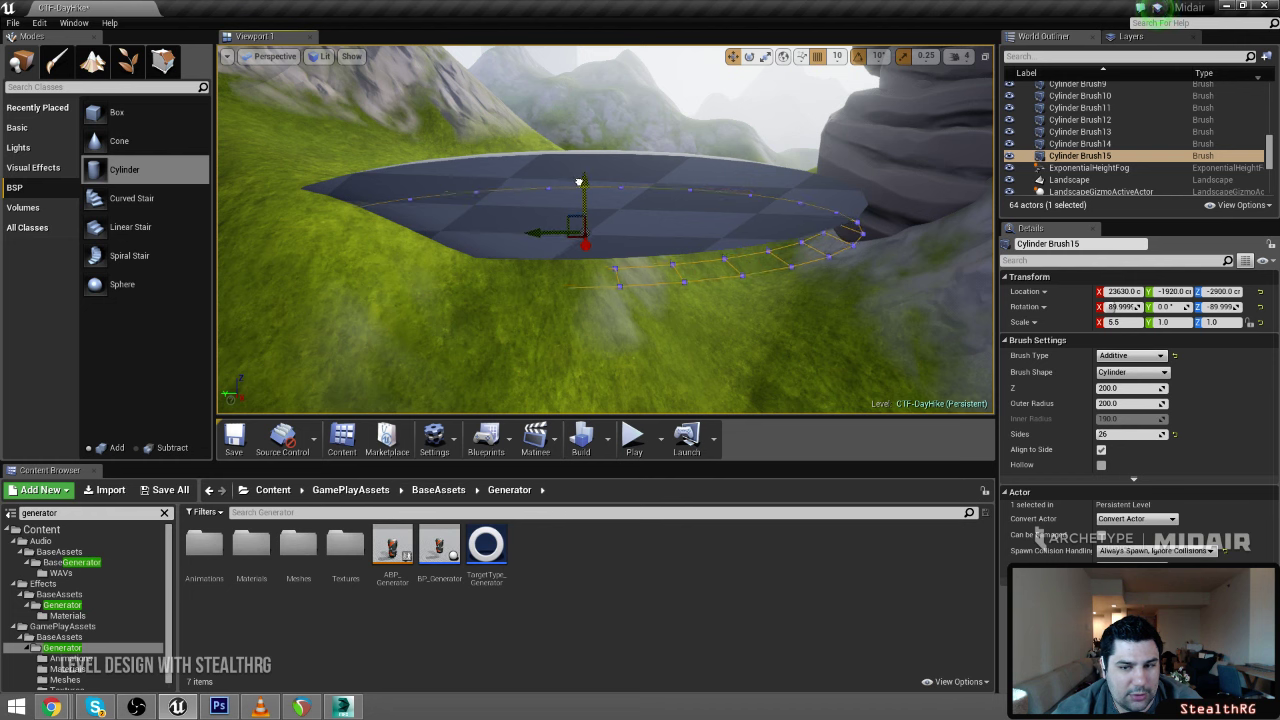
alt+drag(579, 182, 579, 176)
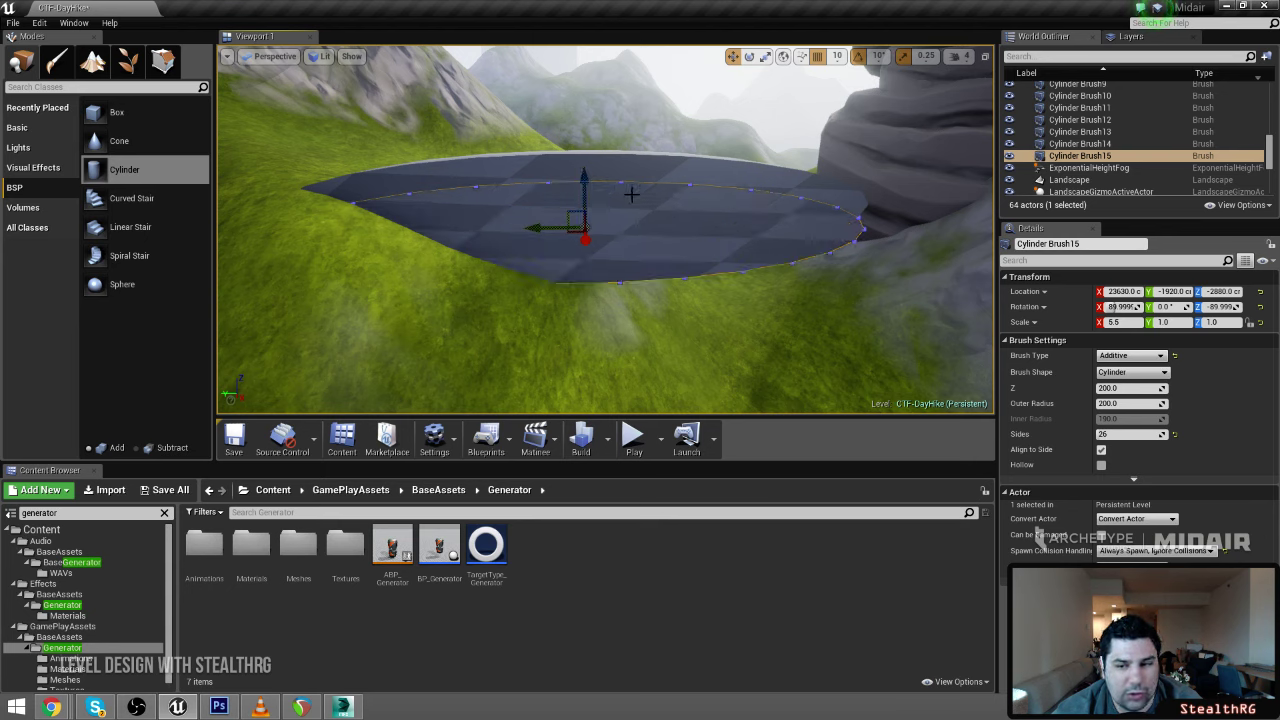
click(1130, 355)
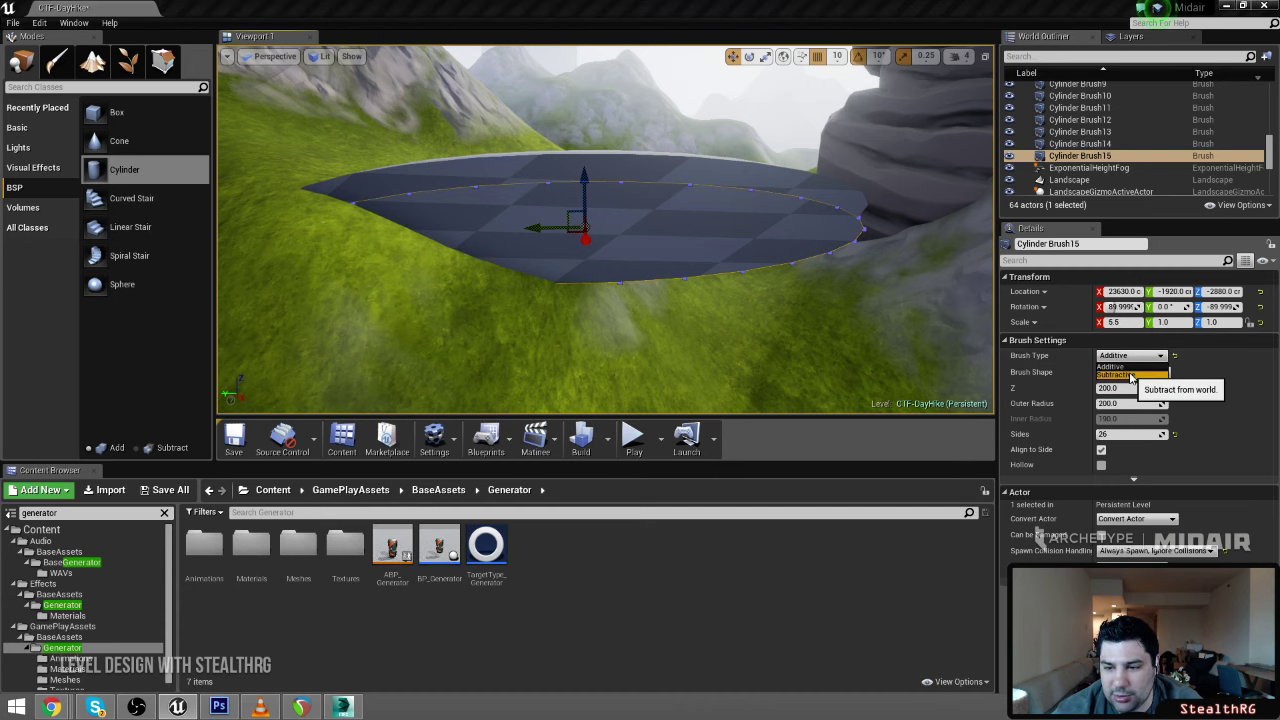
click(1125, 381)
Select both the additive and subtractive cylinder brushes and group them
mouse_move(724, 282)
right_down()
mouse_move(760, 325)
mouse_move(930, 265)
mouse_move(1142, 290)
right_up()
right_drag(640, 250, 615, 235)
ctrl+click(617, 211)
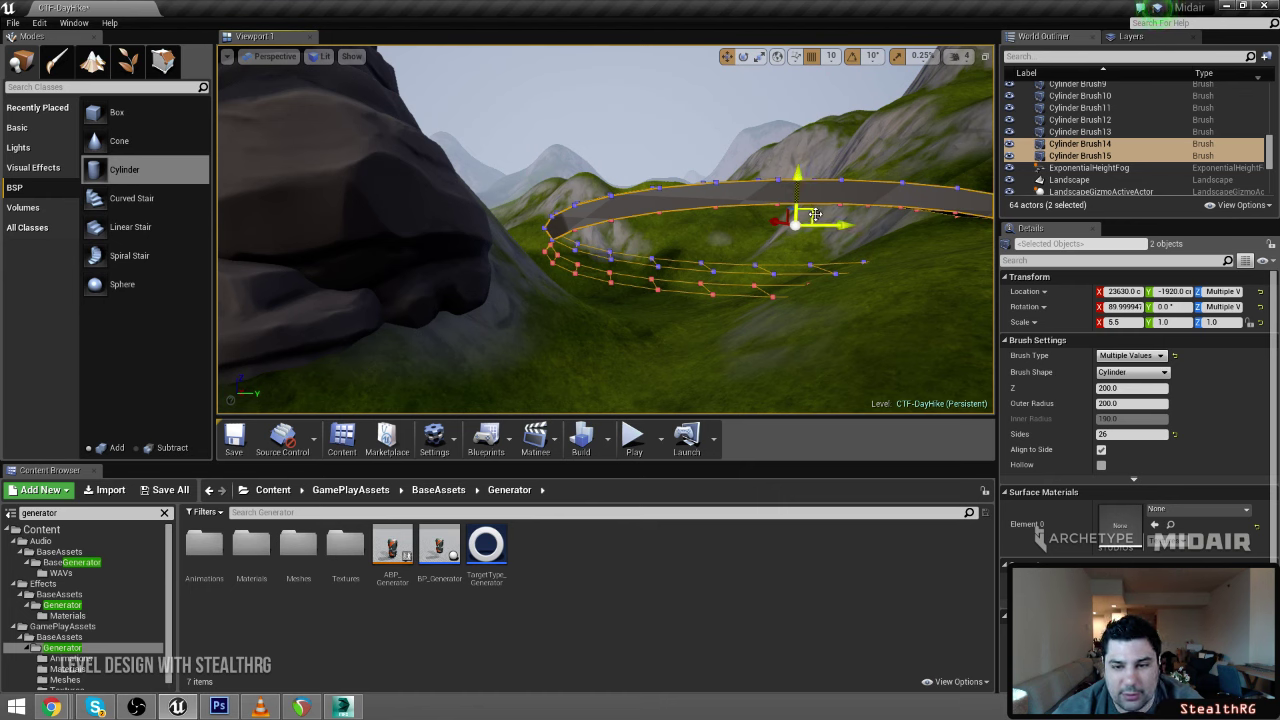
right_click(1062, 154)
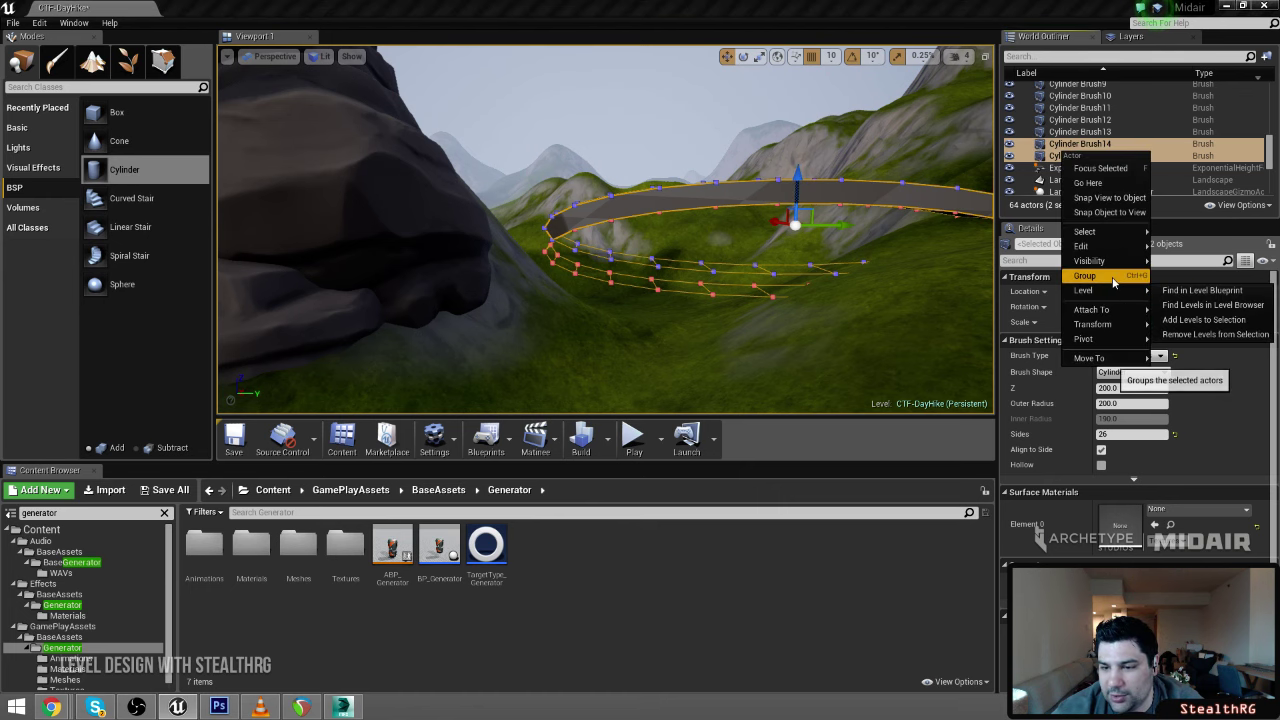
click(1112, 278)
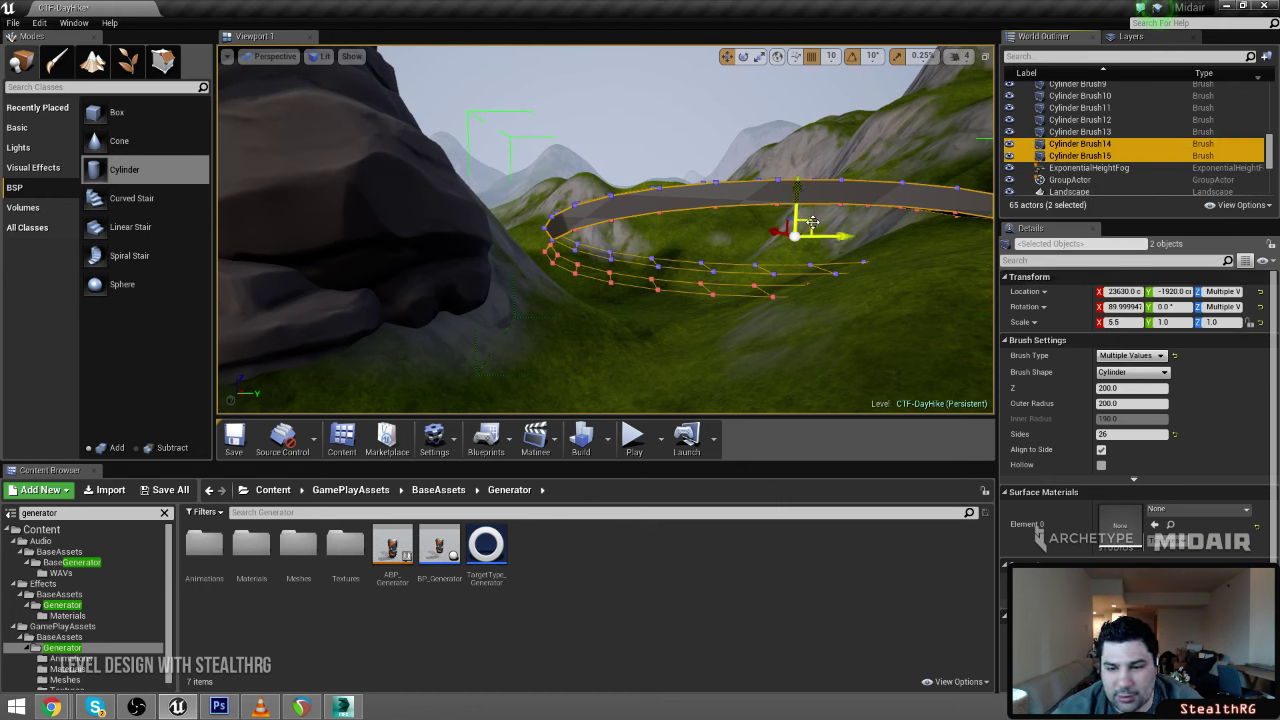
Move the grouped cylinder brushes past the end of the rock tunnel to about X 24080, Y -6140
drag(813, 222, 226, 180)
key(a)
right_drag(226, 180, 226, 180)
key(w)
key(s)
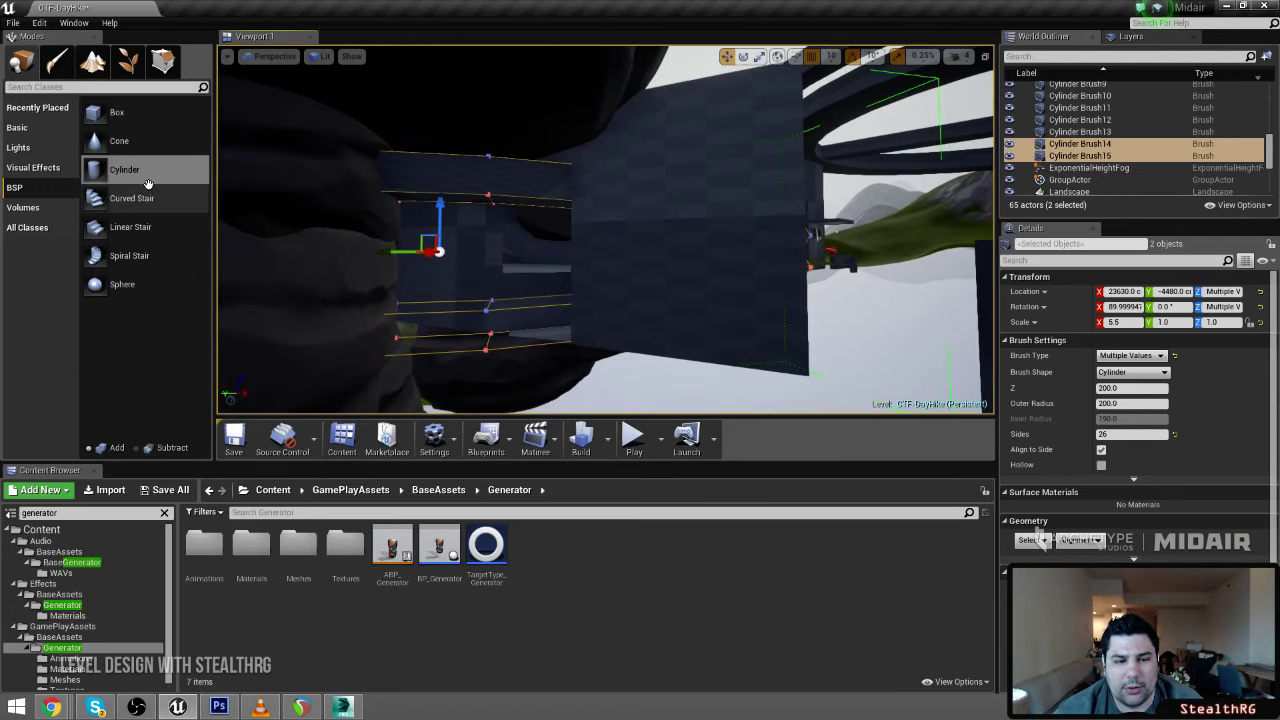
drag(386, 252, 882, 262)
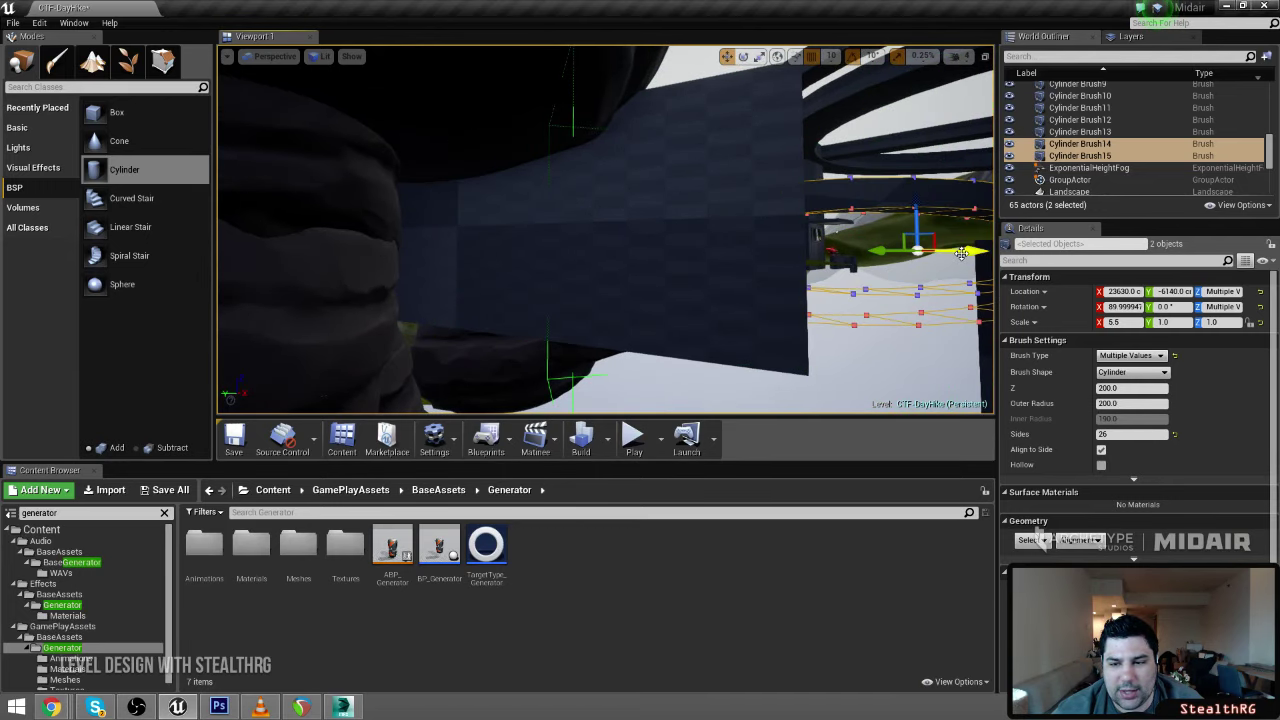
drag(962, 253, 1041, 275)
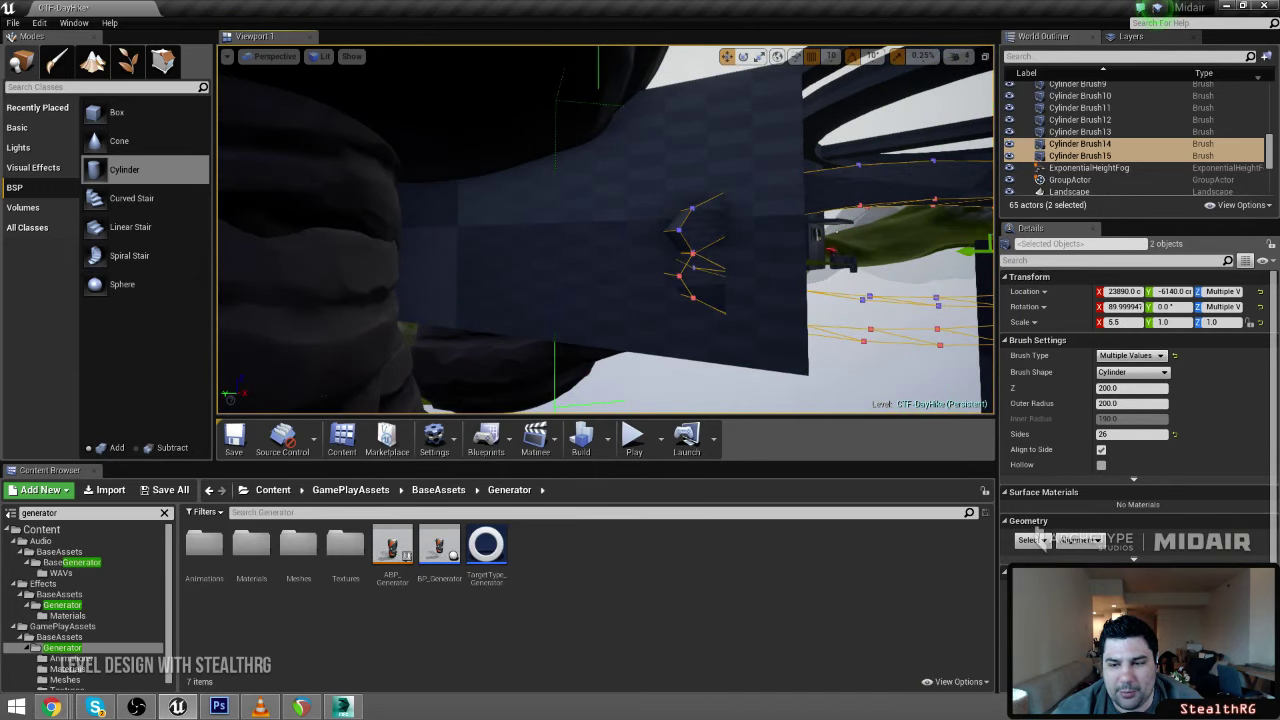
right_drag(960, 262, 960, 262)
mouse_move(746, 252)
mouse_down()
mouse_move(850, 266)
mouse_move(794, 271)
mouse_move(815, 256)
mouse_up()
Try to rotate the two grouped cylinder brushes near the rock tunnel
key(e)
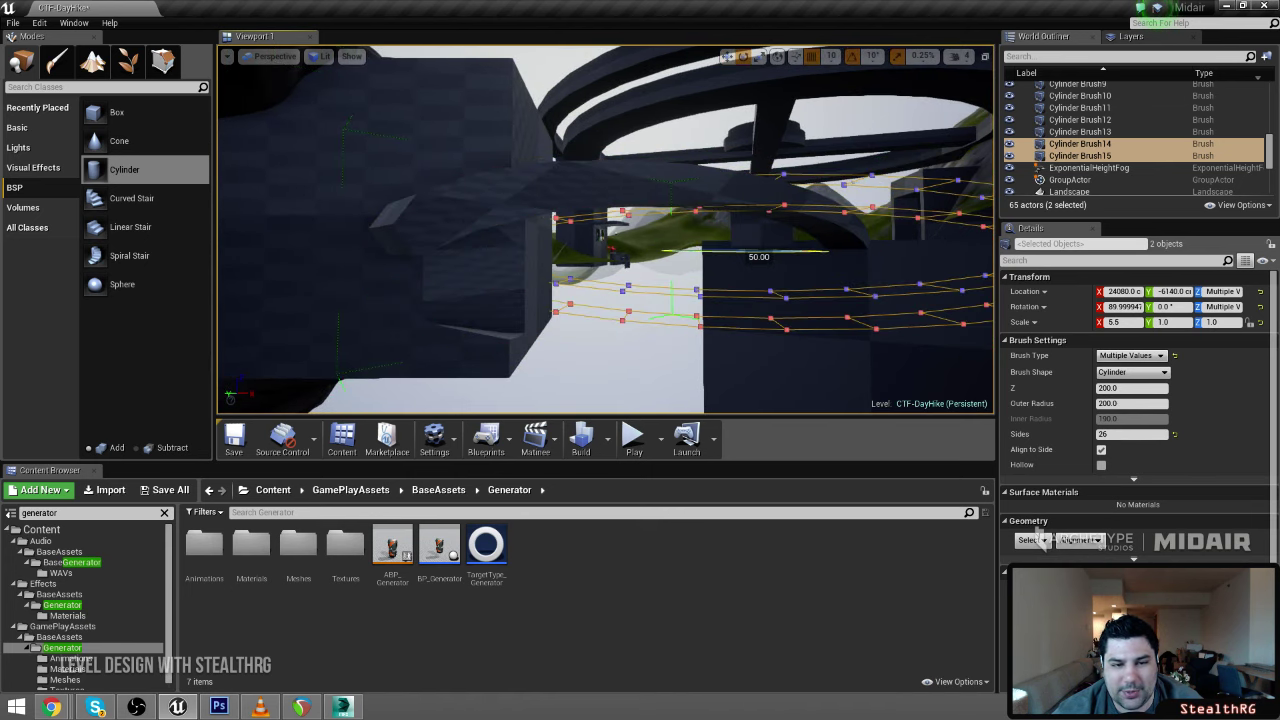
mouse_move(760, 255)
right_down()
mouse_move(680, 255)
mouse_move(775, 245)
right_up()
mouse_move(691, 240)
right_down()
mouse_move(670, 243)
mouse_move(691, 240)
right_up()
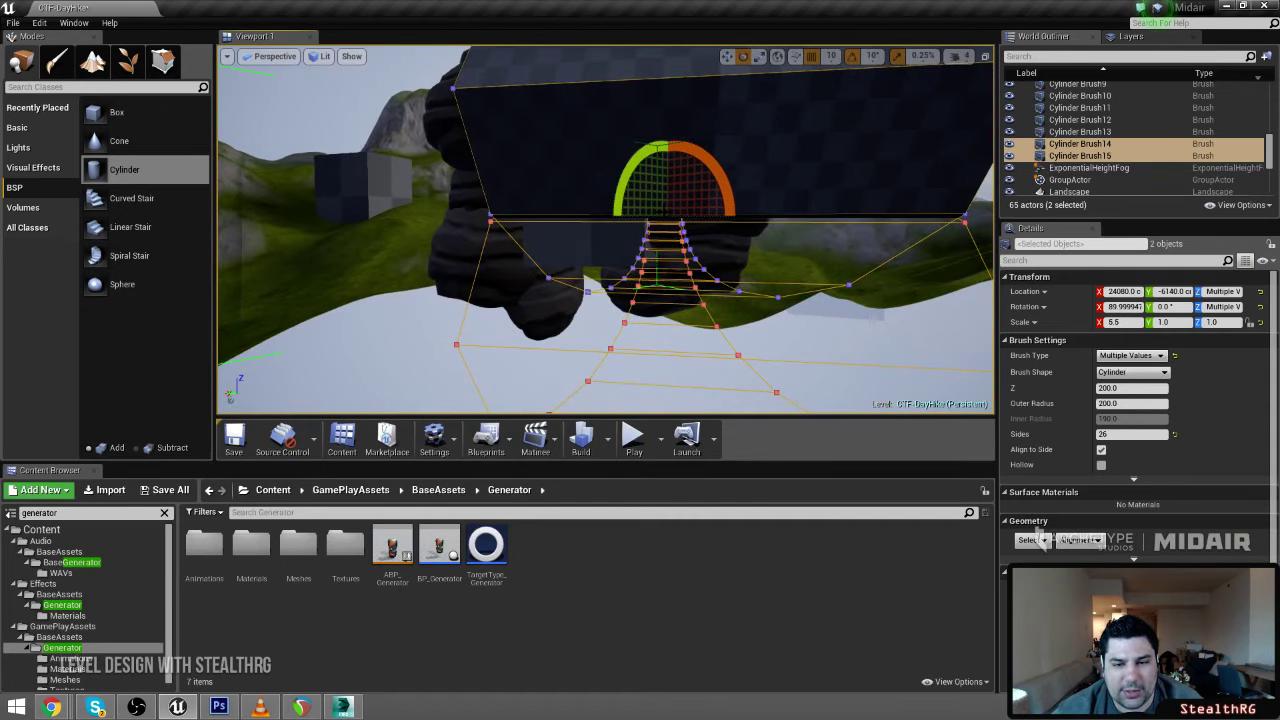
mouse_move(630, 192)
mouse_down()
mouse_move(660, 194)
mouse_move(683, 217)
mouse_up()
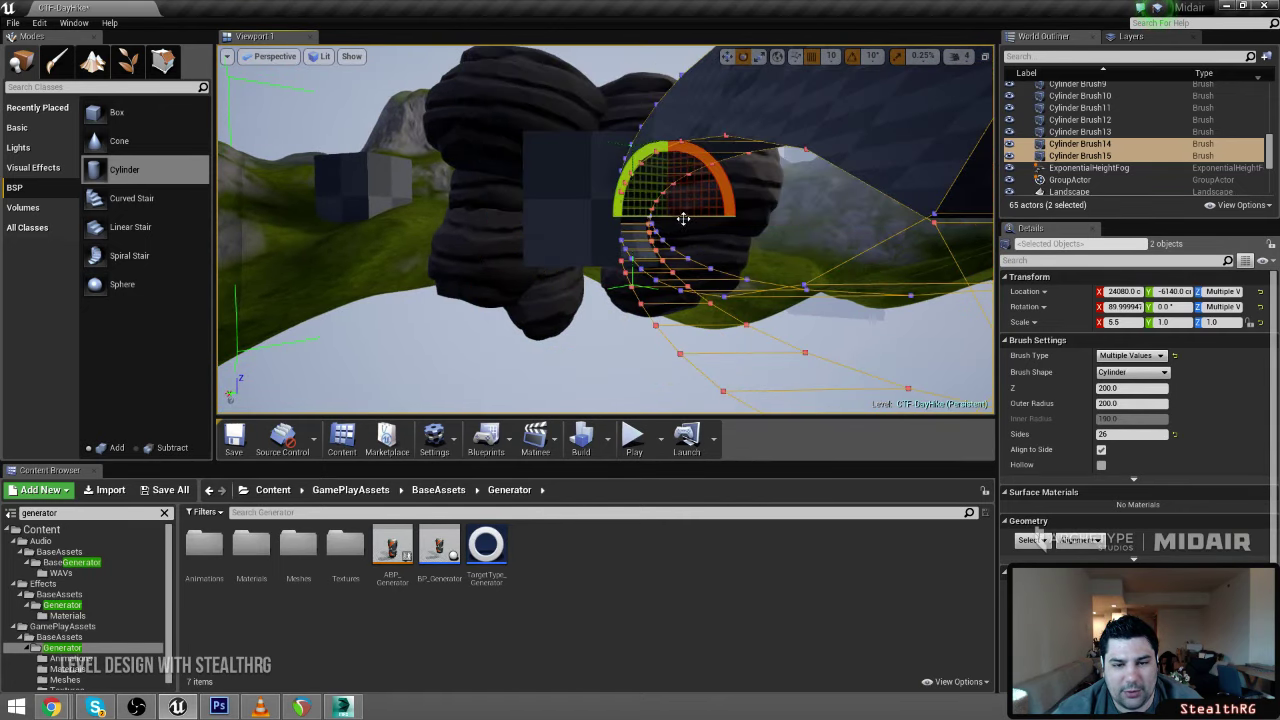
key(ctrl+z)
Shift the grouped cylinder brushes along the X axis to X 24560
right_drag(683, 217, 660, 220)
key(r)
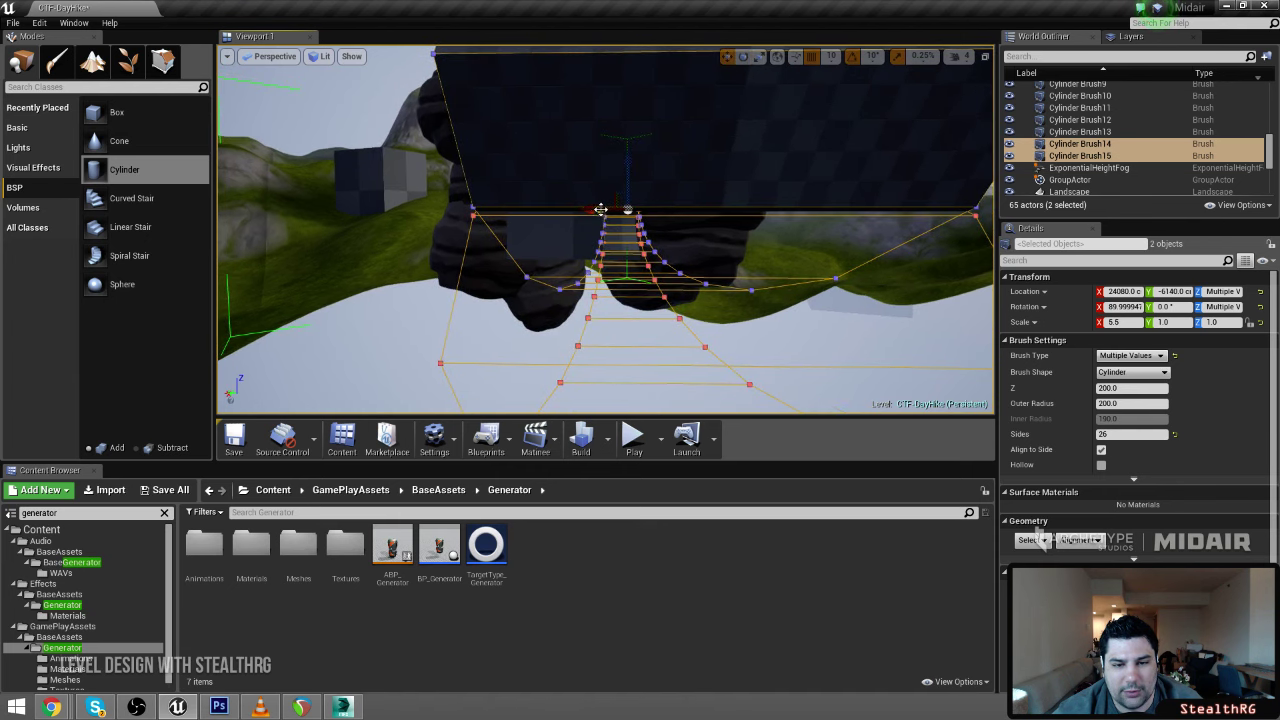
mouse_move(600, 209)
mouse_down()
mouse_move(450, 215)
mouse_move(416, 229)
mouse_up()
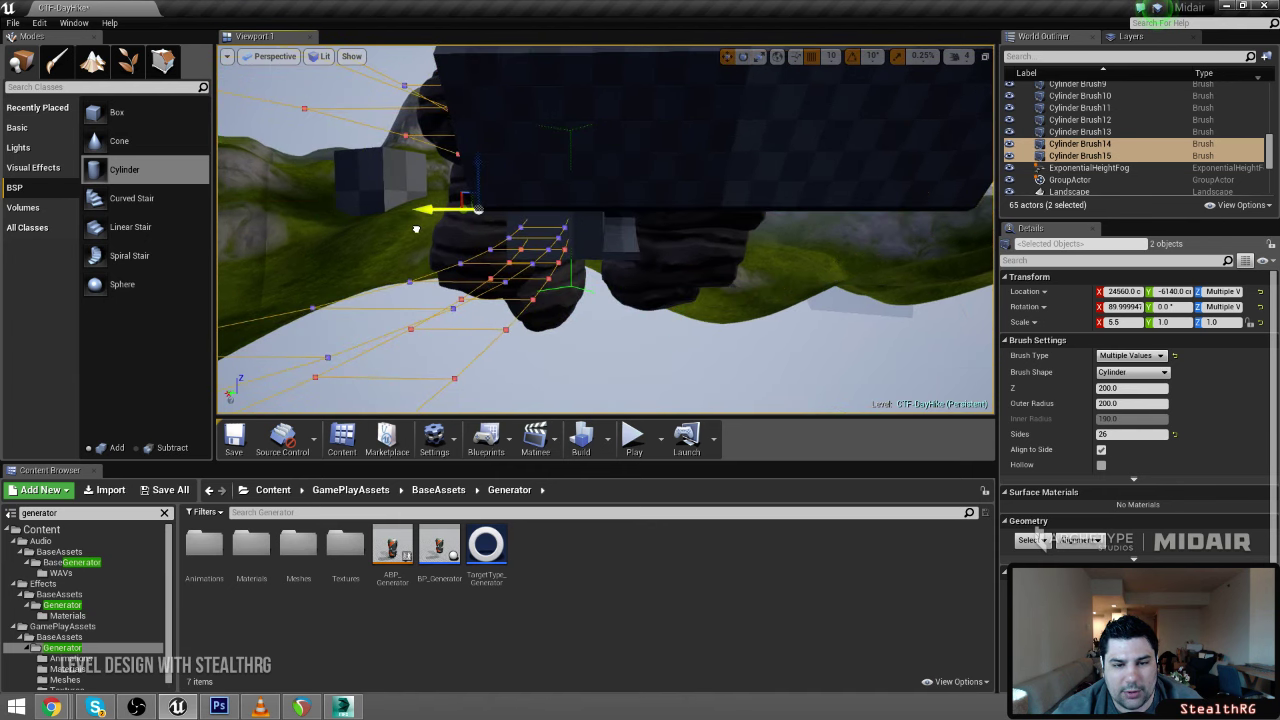
mouse_move(416, 229)
right_down()
mouse_move(470, 229)
mouse_move(416, 230)
right_up()
Enlarge the grouped cylinder brushes along their local Z axis to a scale of about 2.65
key(e)
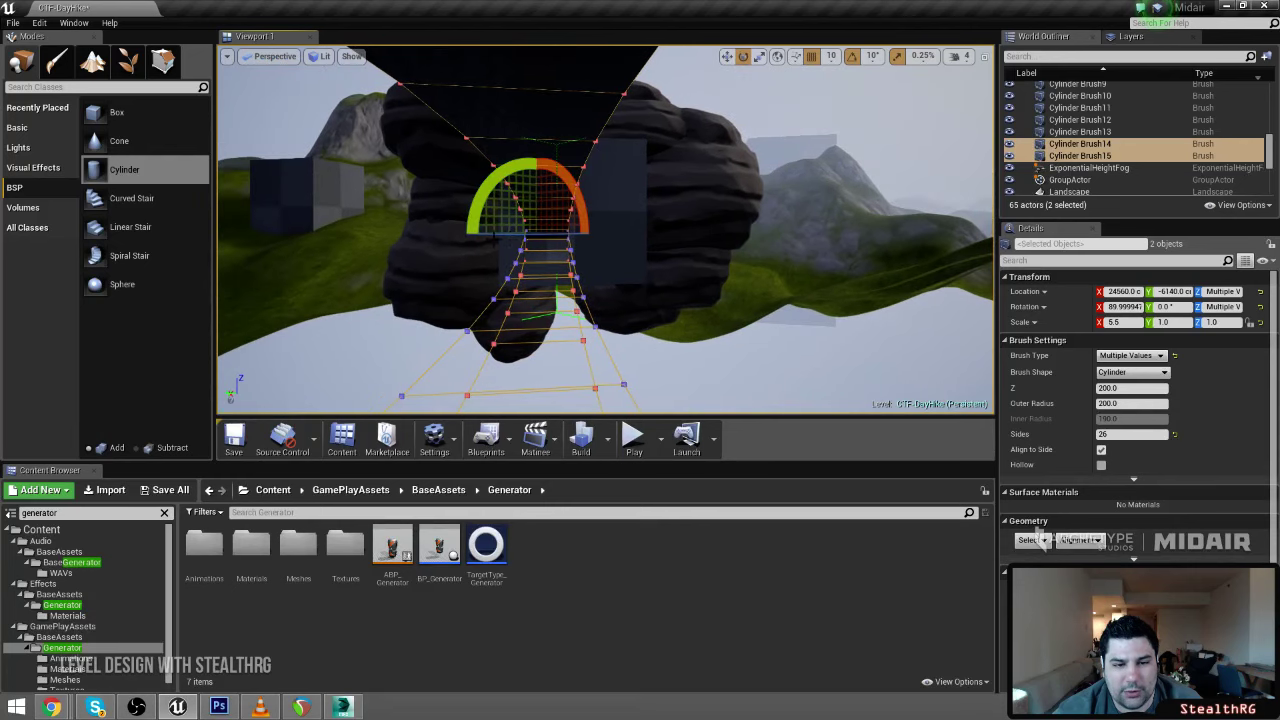
drag(485, 233, 320, 233)
mouse_move(485, 233)
right_down()
mouse_move(680, 222)
mouse_move(700, 240)
mouse_move(696, 218)
right_up()
right_drag(595, 258, 595, 258)
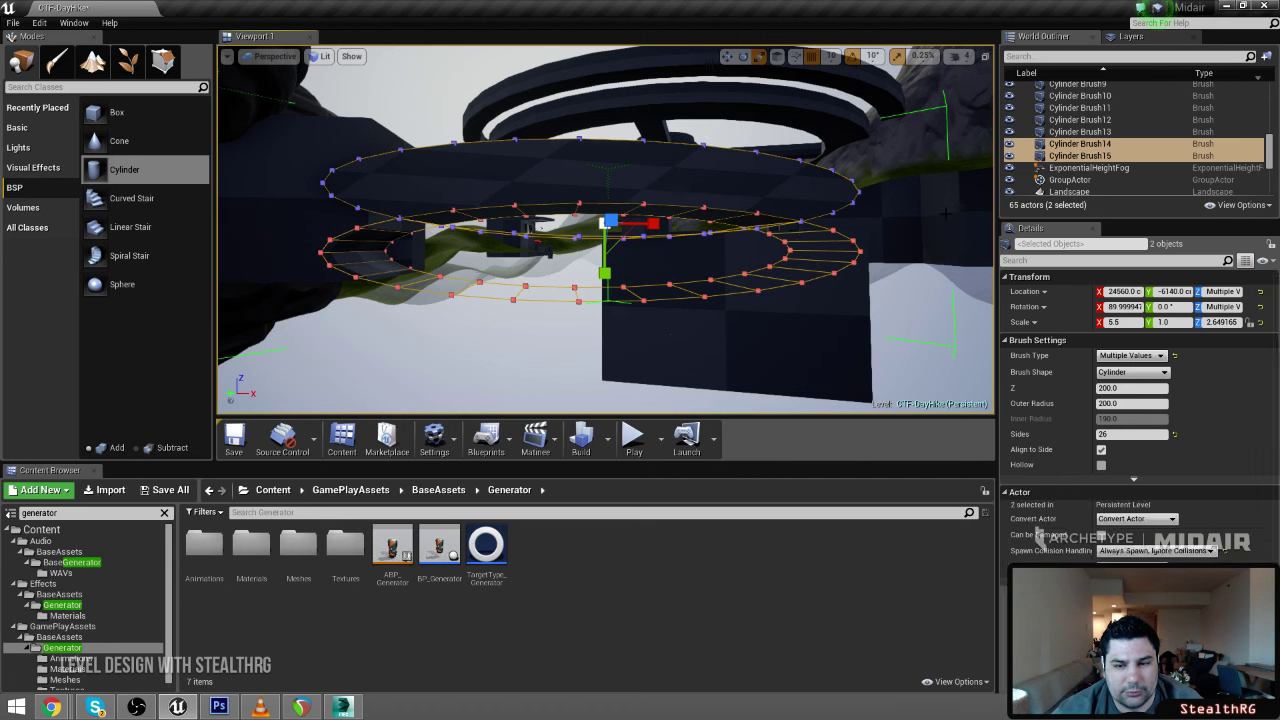
Ungroup the two selected cylinder brushes beside the rock tunnel
right_click(1076, 155)
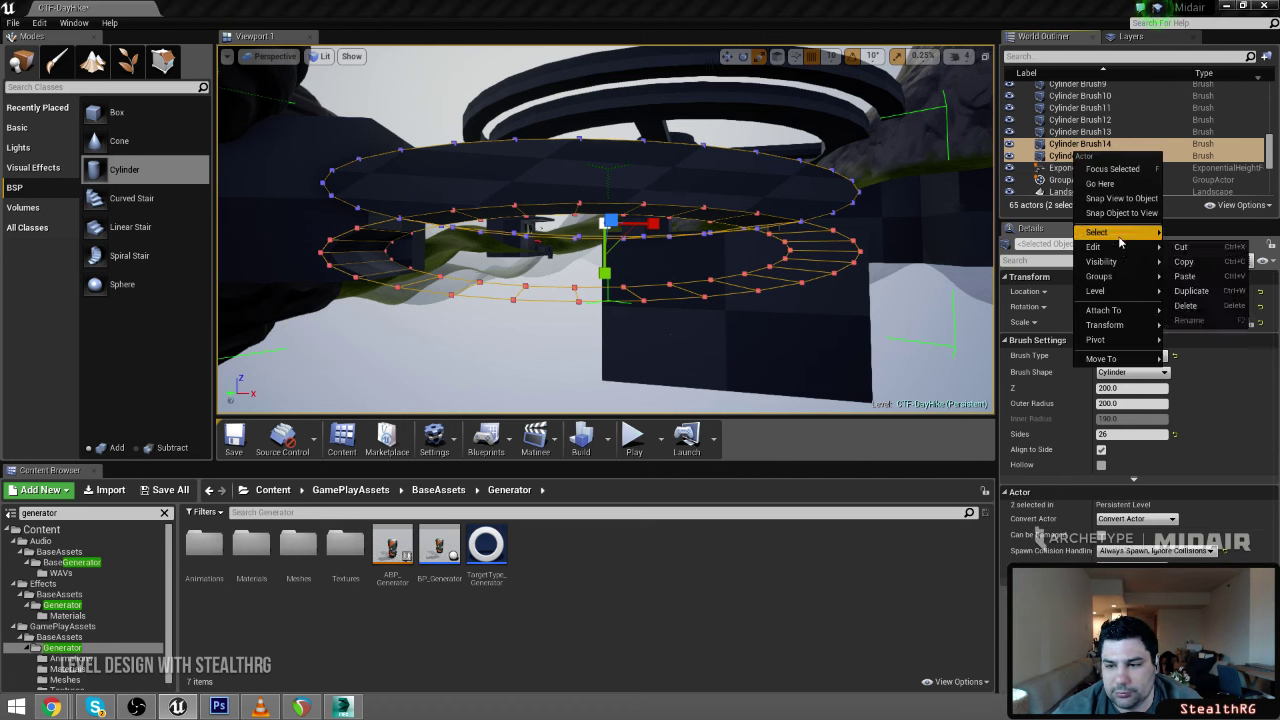
mouse_move(1137, 266)
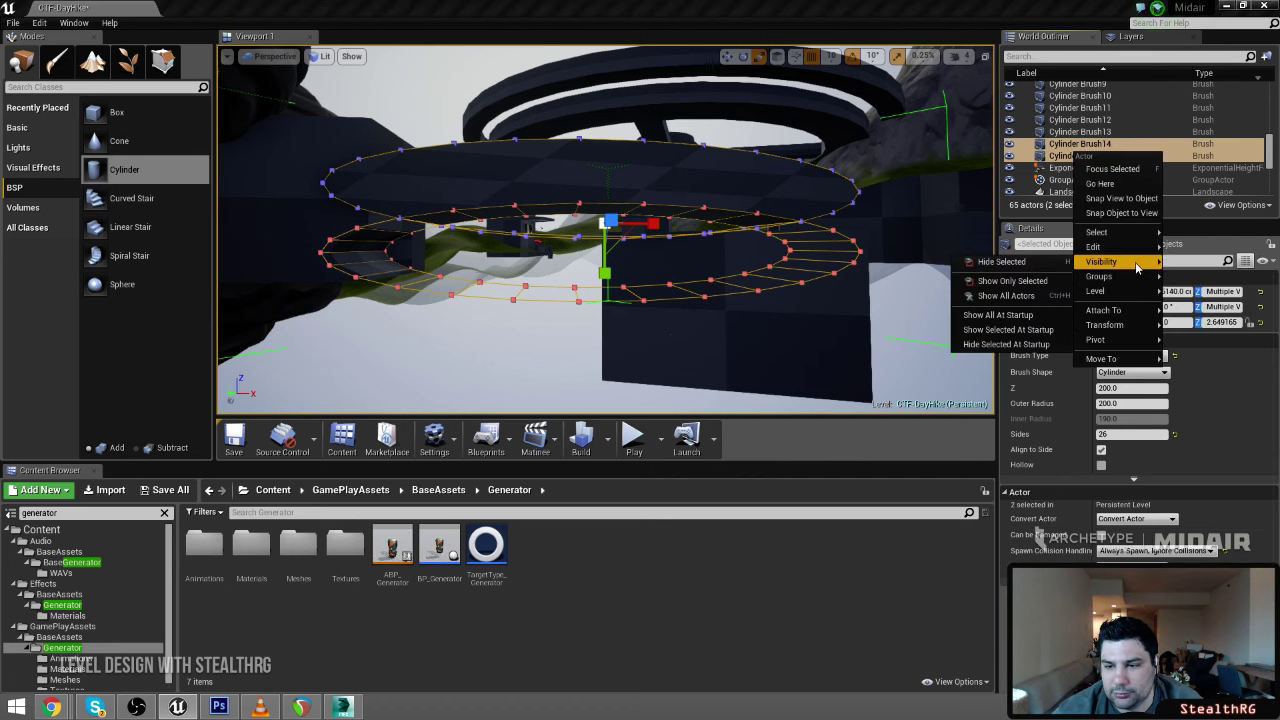
click(635, 174)
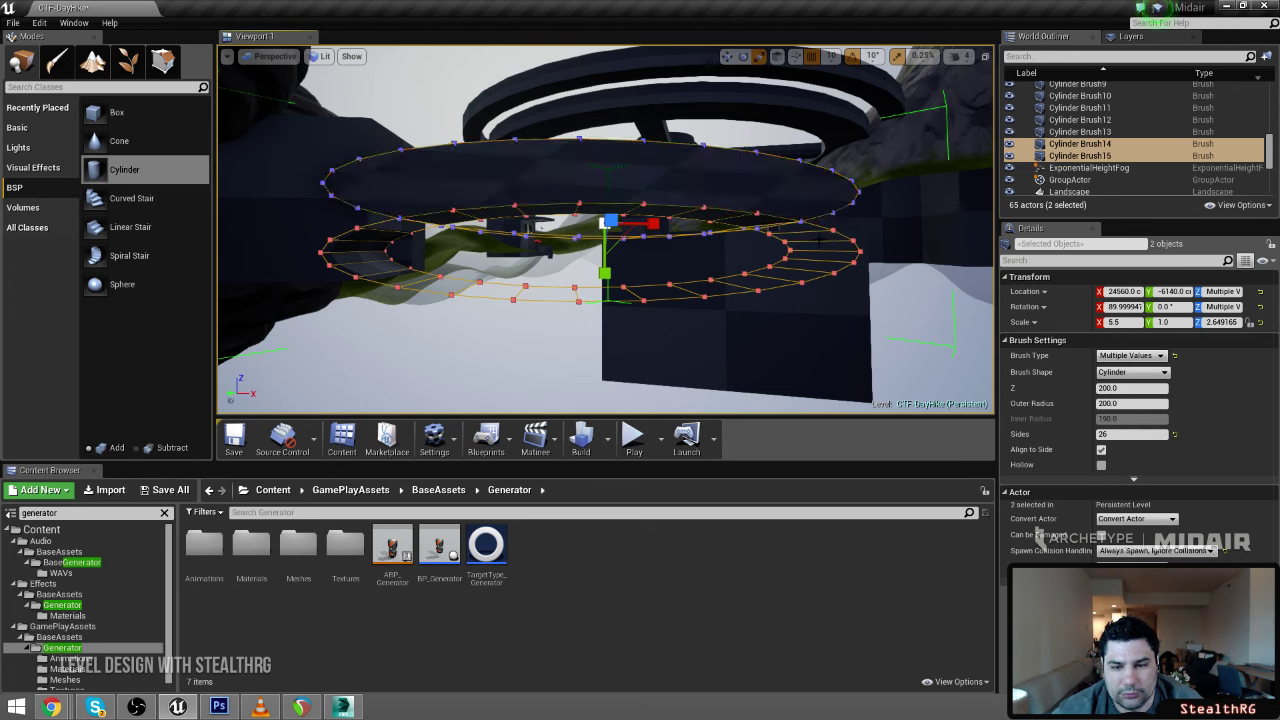
right_click(1063, 157)
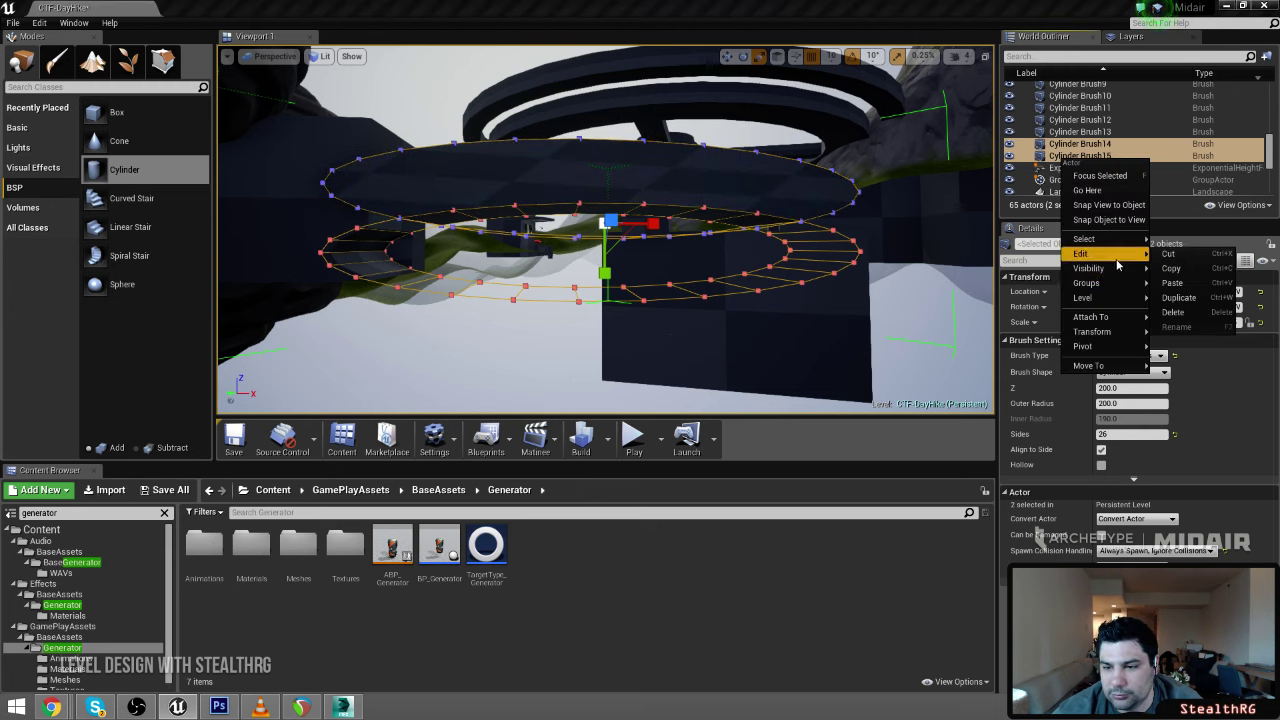
mouse_move(1130, 284)
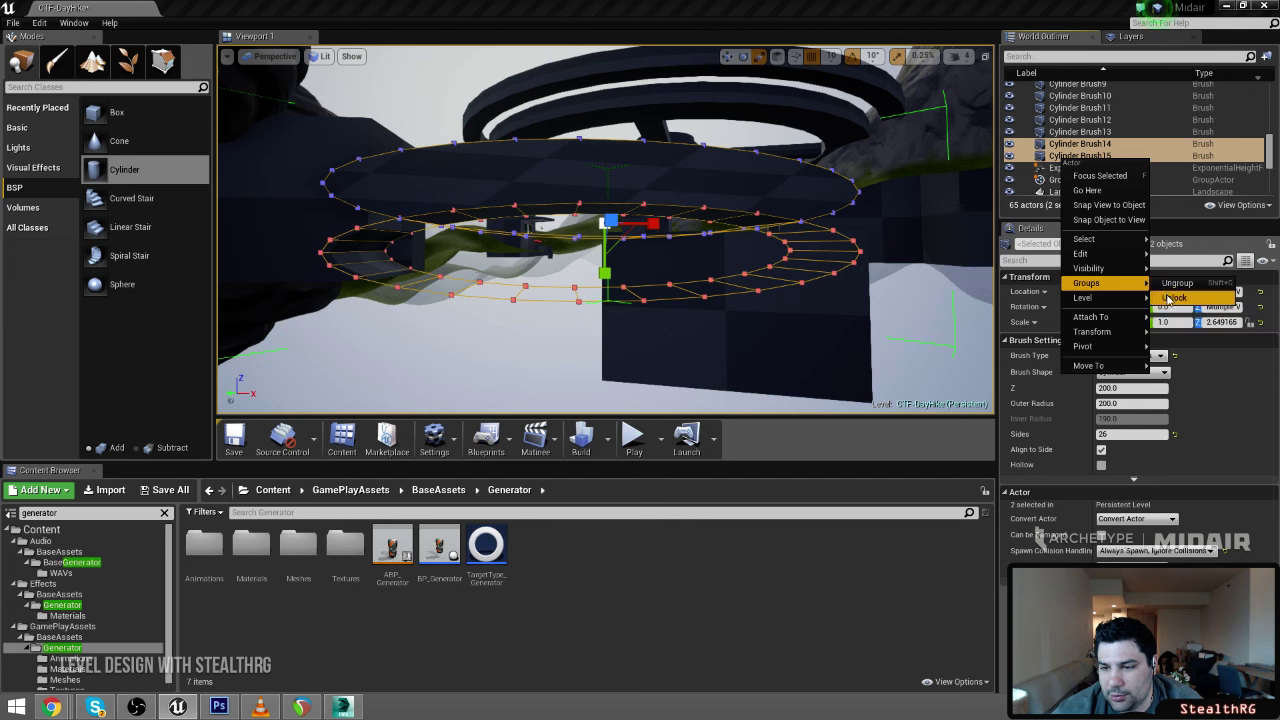
click(1170, 286)
Raise only the subtractive Cylinder Brush15 to about Z -2592 and enlarge its local Z scale to 3.75
click(1072, 167)
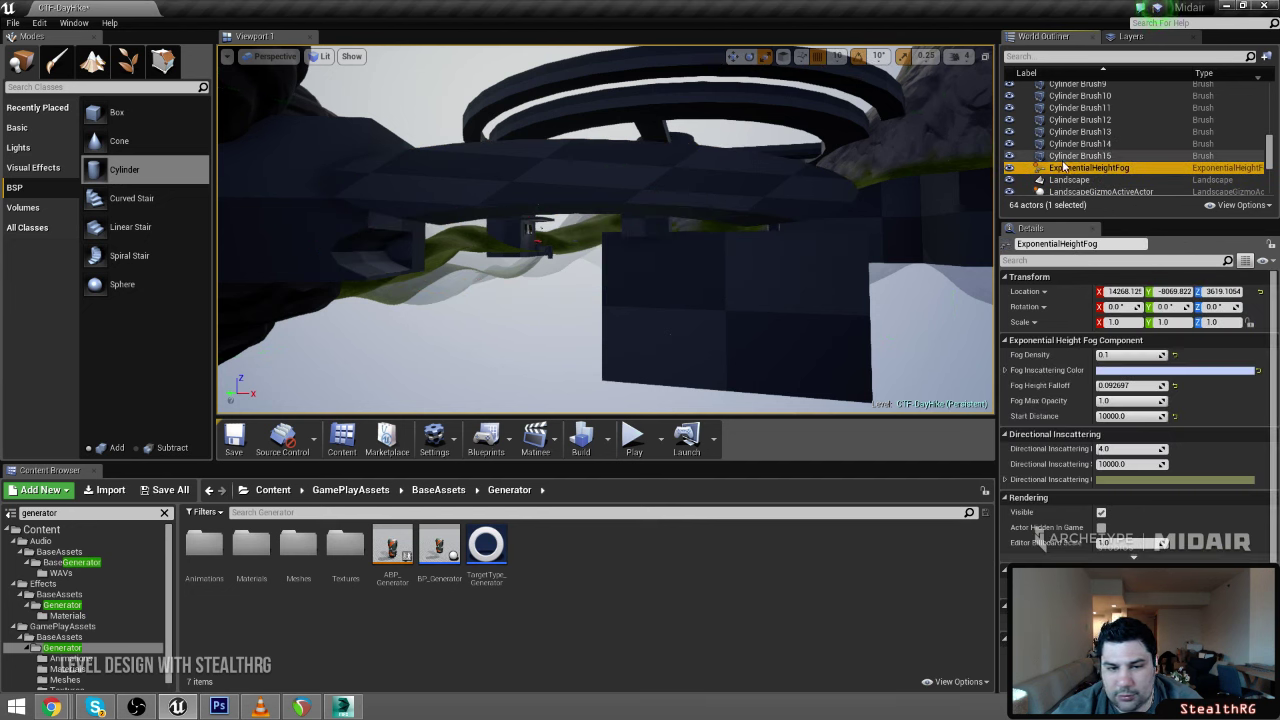
click(1066, 157)
key(w)
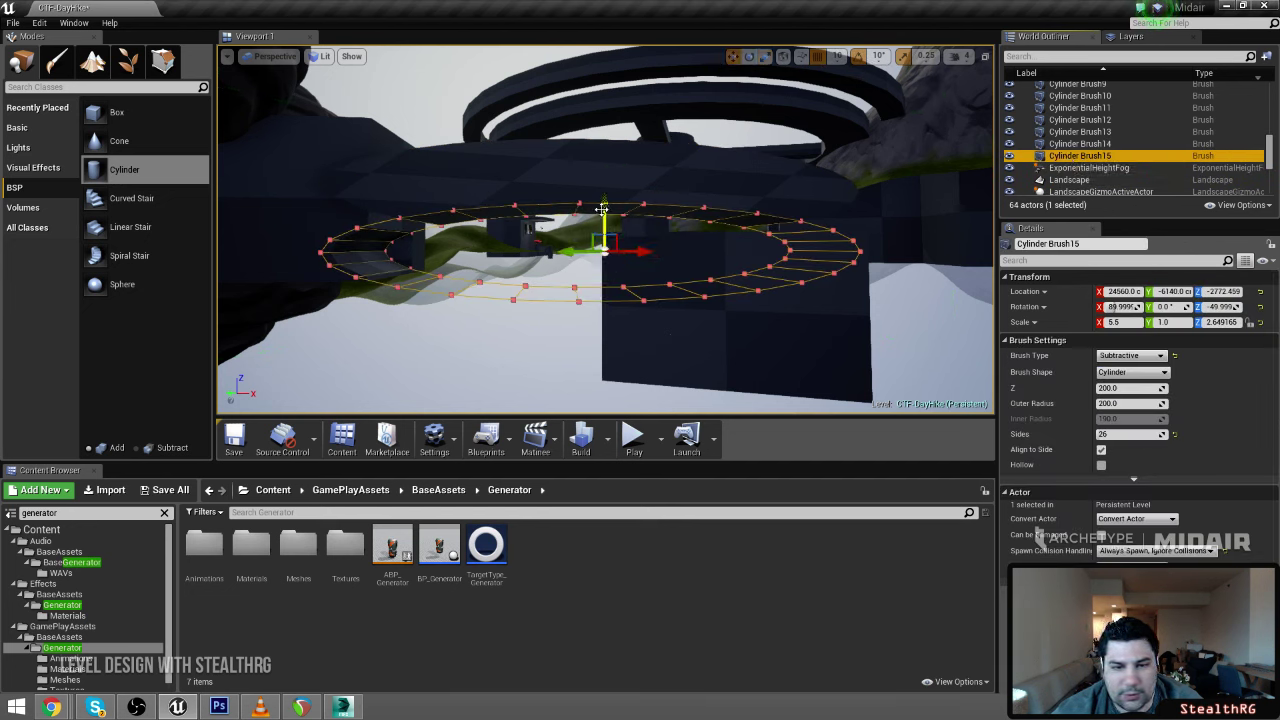
drag(601, 208, 605, 171)
right_drag(605, 175, 500, 178)
key(e)
drag(565, 185, 522, 185)
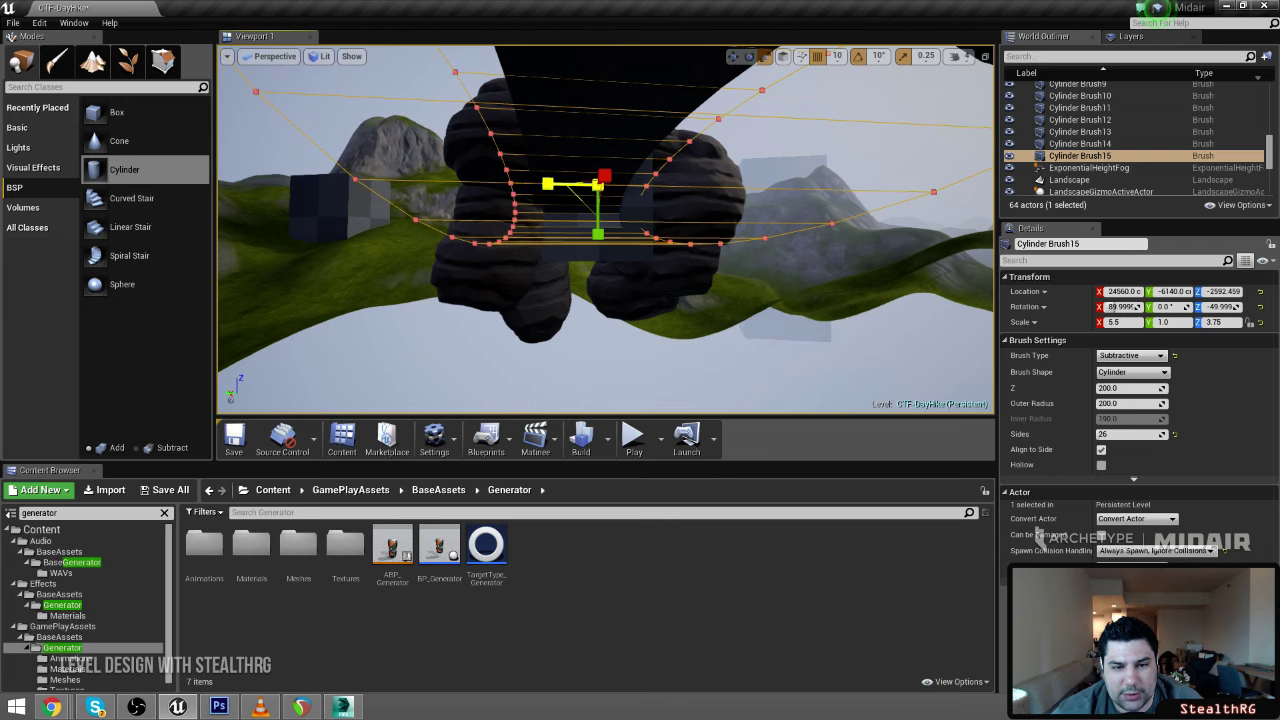
mouse_move(545, 185)
right_down()
mouse_move(610, 187)
mouse_move(600, 175)
mouse_move(610, 230)
mouse_move(580, 195)
mouse_move(595, 183)
mouse_move(545, 185)
right_up()
Enlarge both cylinder brushes together along their local Z axis and shift them to X 24410
ctrl+click(606, 180)
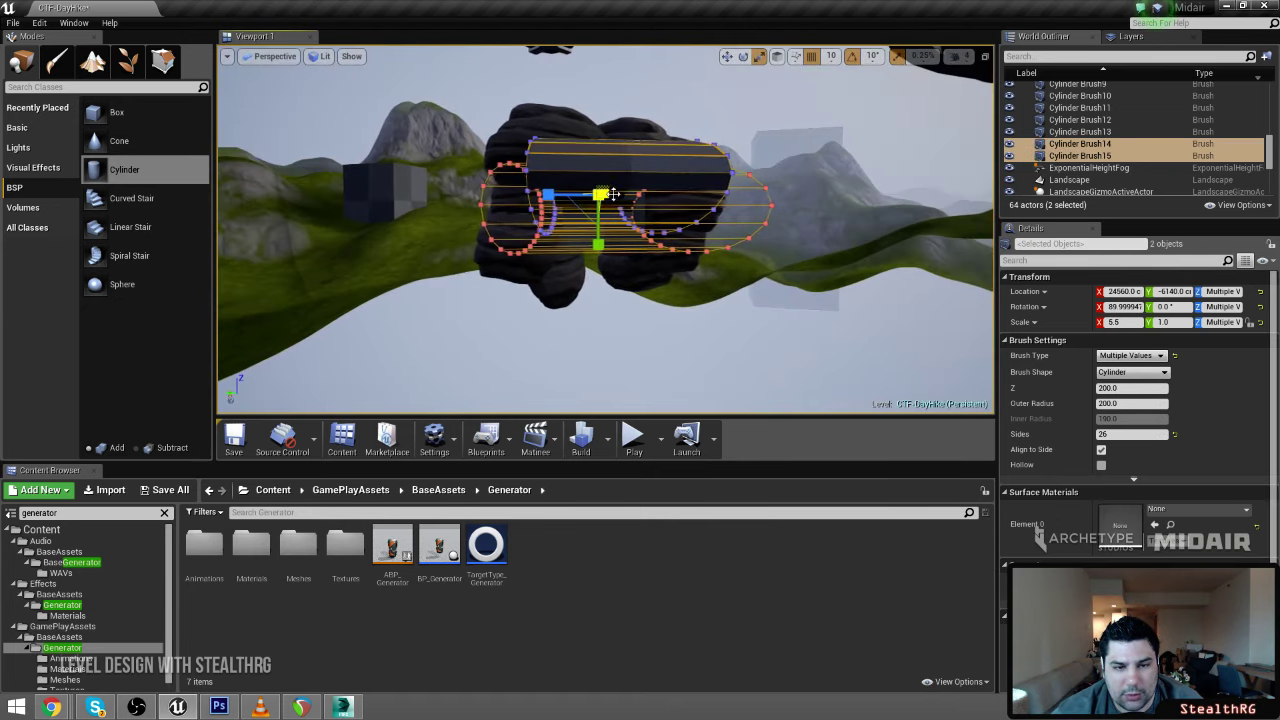
drag(546, 195, 542, 196)
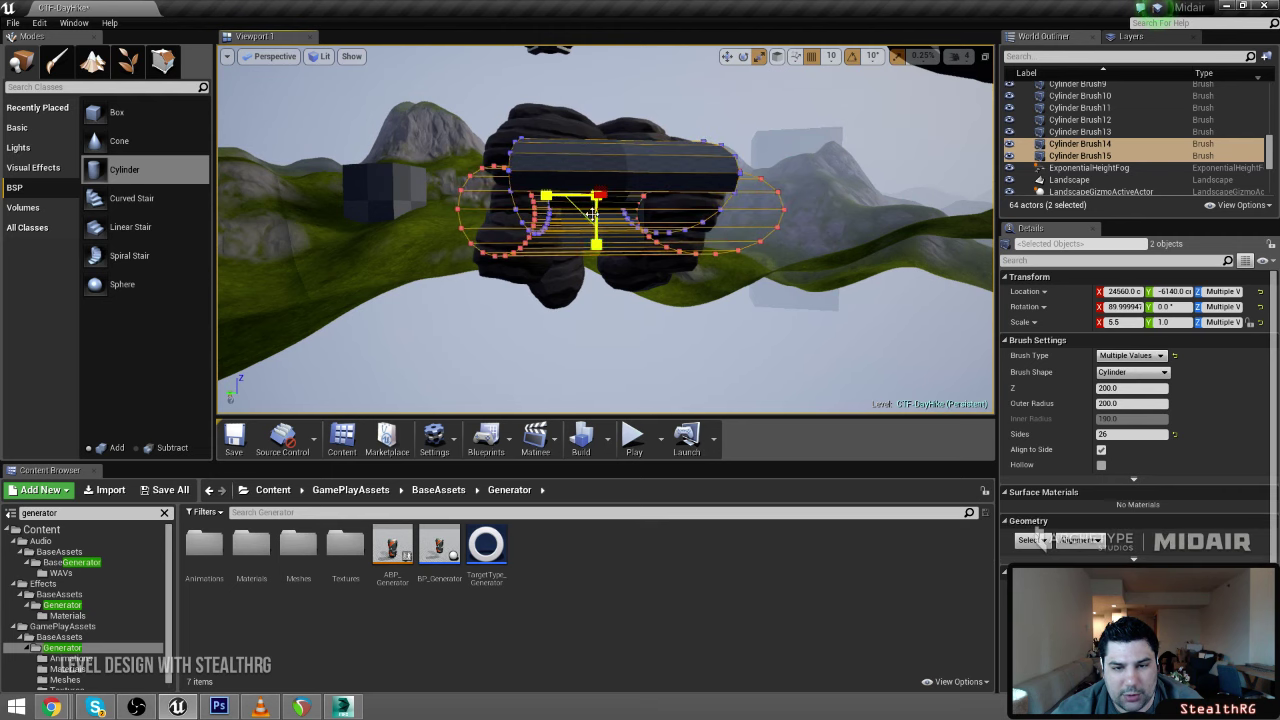
mouse_move(570, 212)
right_down()
mouse_move(592, 247)
mouse_move(582, 230)
right_up()
right_drag(550, 190, 528, 185)
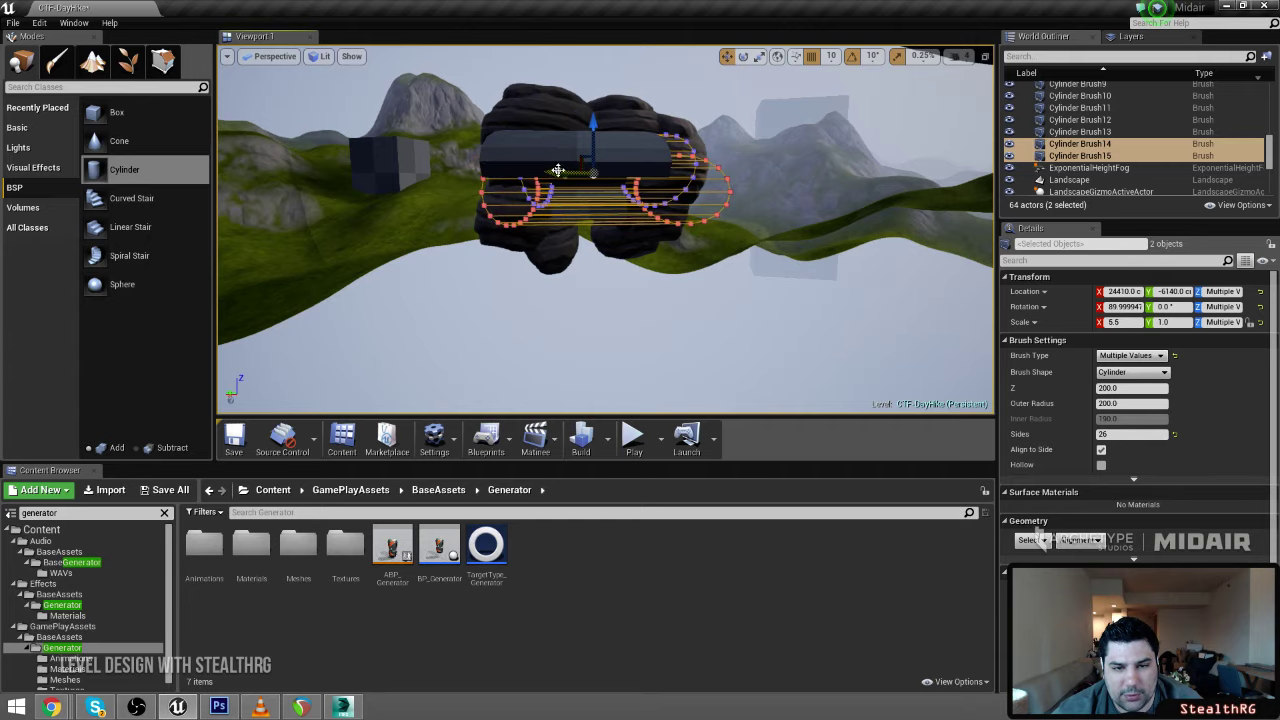
mouse_move(558, 170)
right_down()
mouse_move(556, 190)
mouse_move(610, 186)
right_up()
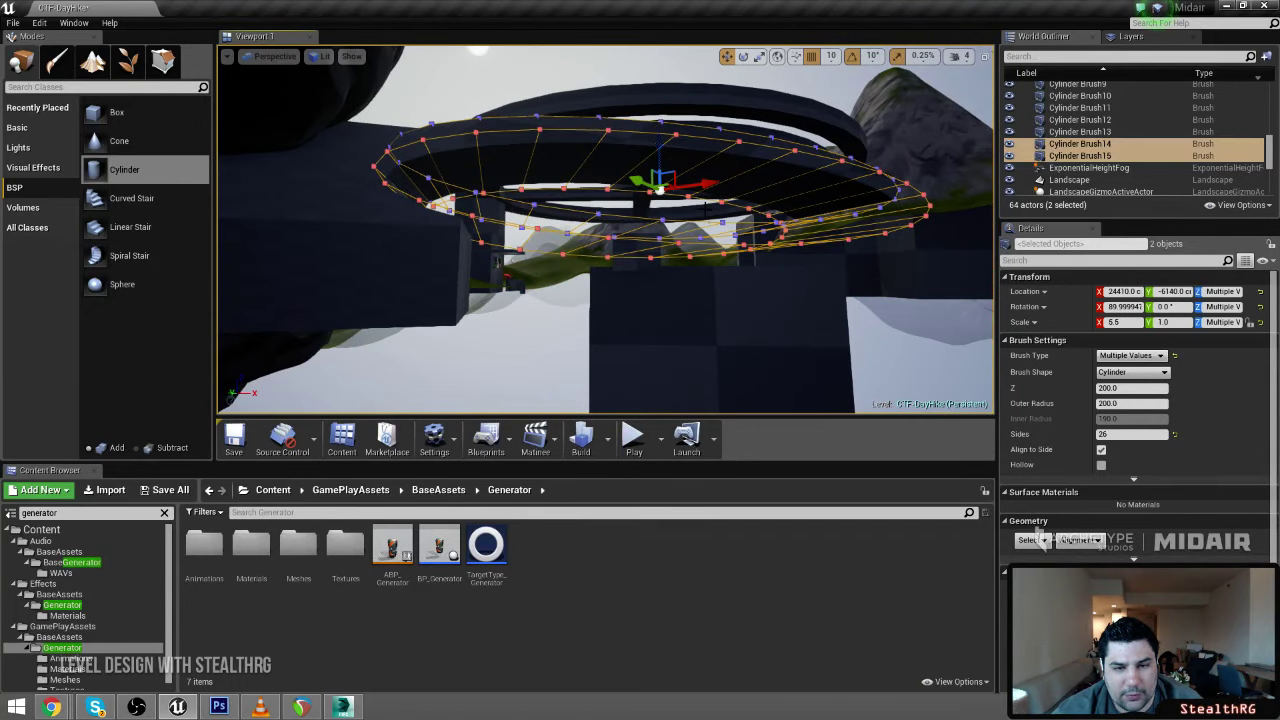
mouse_move(706, 209)
right_down()
mouse_move(678, 246)
mouse_move(720, 211)
mouse_move(760, 221)
mouse_move(712, 236)
mouse_move(560, 230)
mouse_move(714, 213)
right_up()
Duplicate the subtractive tunnel box, Box Brush21, in place and stretch the copy along local X to a scale of 17.75
click(720, 211)
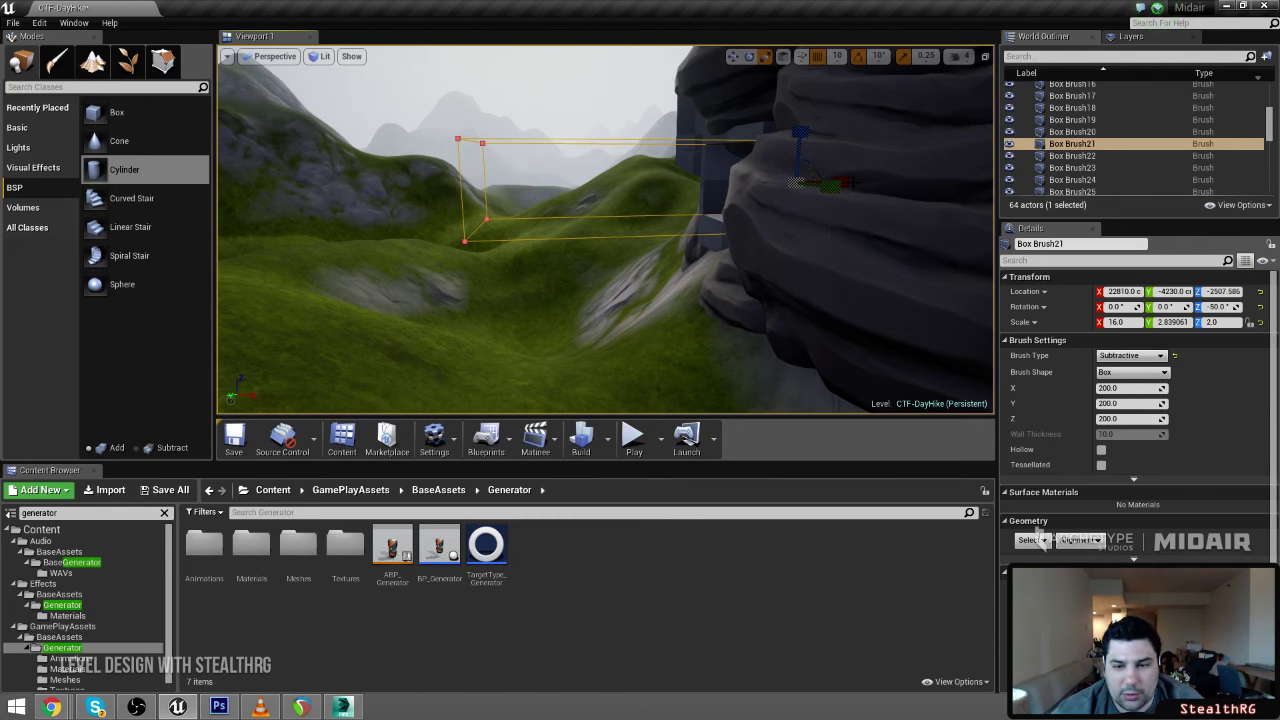
key(ctrl+v)
right_drag(812, 183, 810, 184)
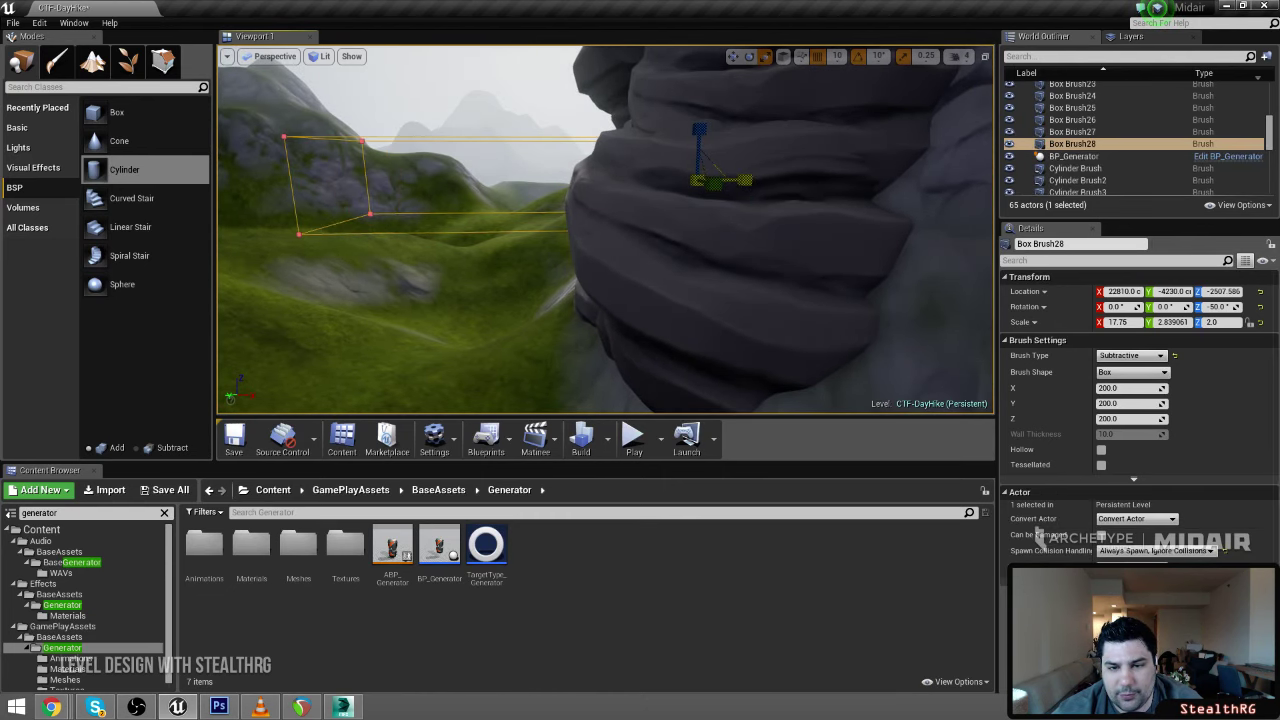
mouse_move(700, 200)
right_down()
mouse_move(860, 202)
mouse_move(850, 184)
mouse_move(690, 202)
mouse_move(652, 190)
mouse_move(656, 226)
mouse_move(598, 230)
mouse_move(765, 198)
right_up()
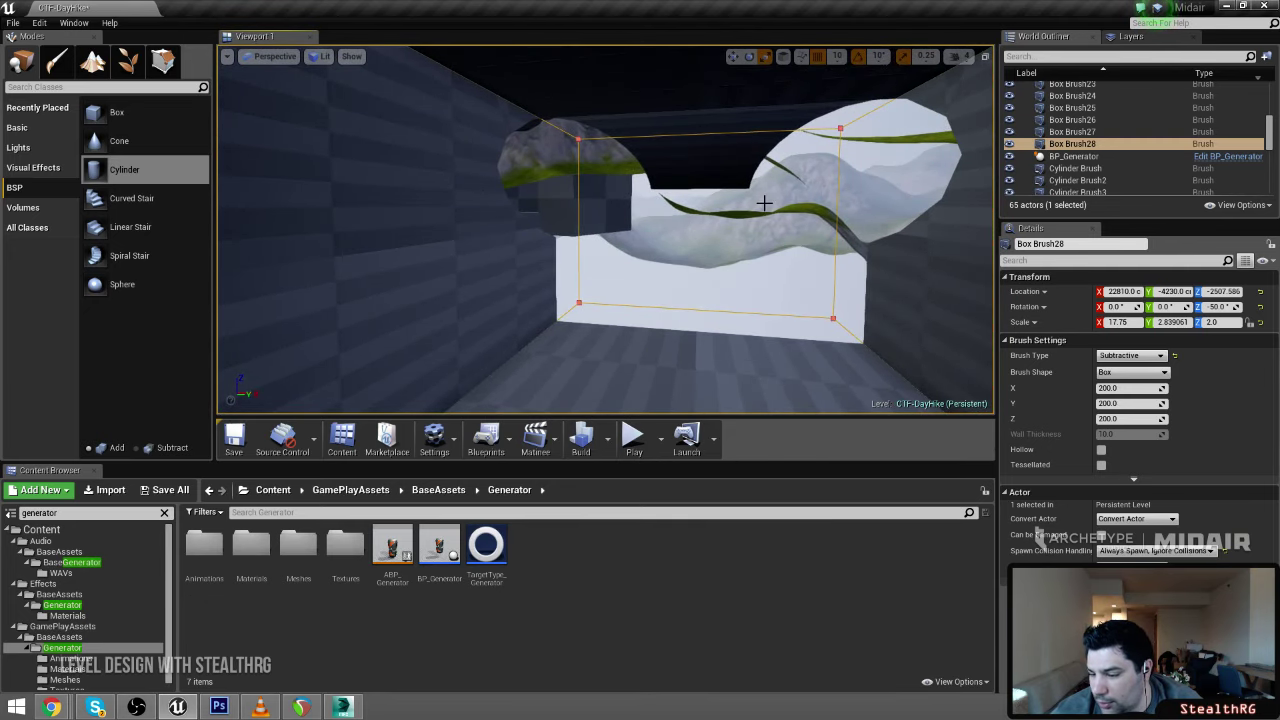
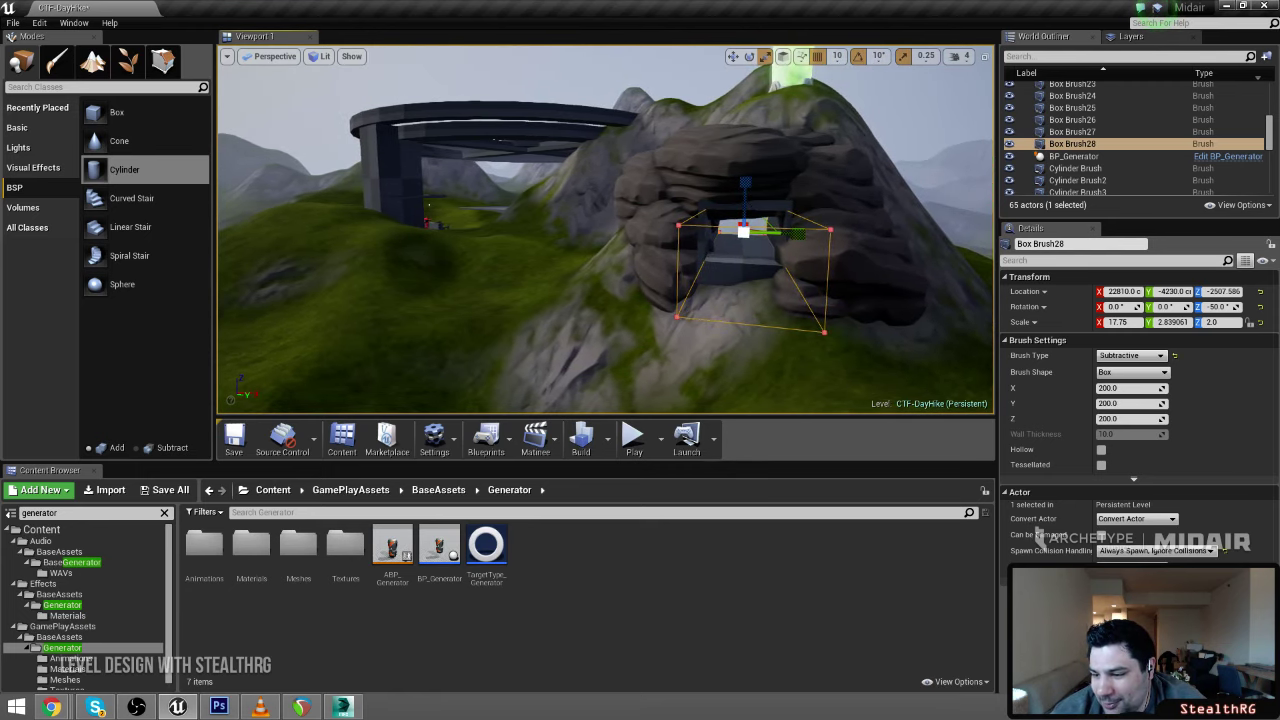
key(w)
mouse_move(606, 230)
right_down()
mouse_move(687, 224)
mouse_move(220, 230)
mouse_move(265, 230)
right_up()
key(w)
key(s)
key(d)
key(s)
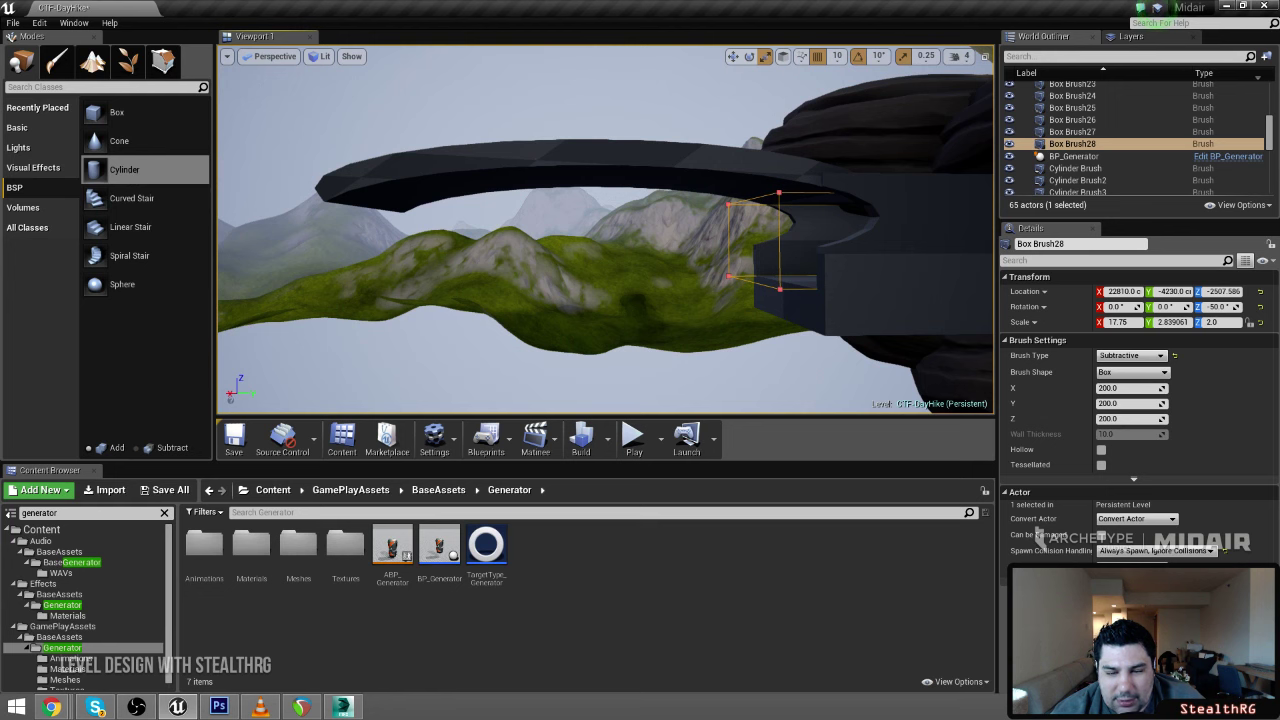
right_drag(652, 184, 632, 189)
click(458, 181)
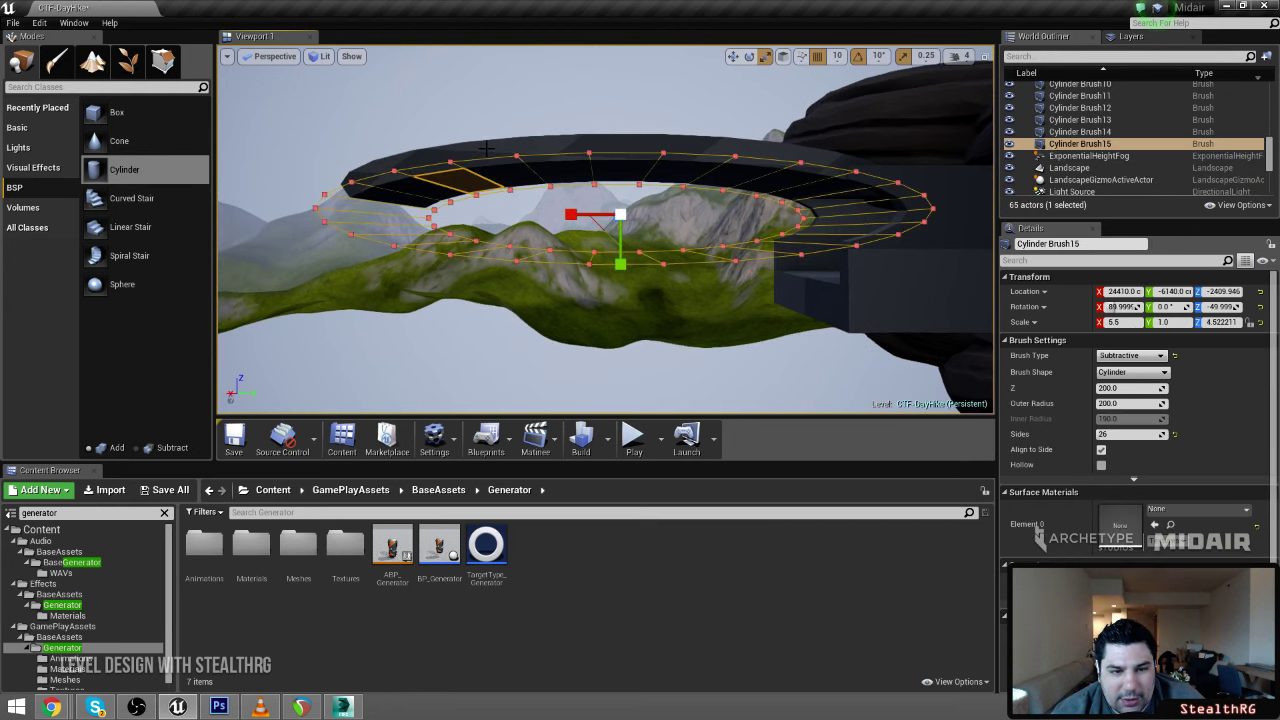
ctrl+click(482, 158)
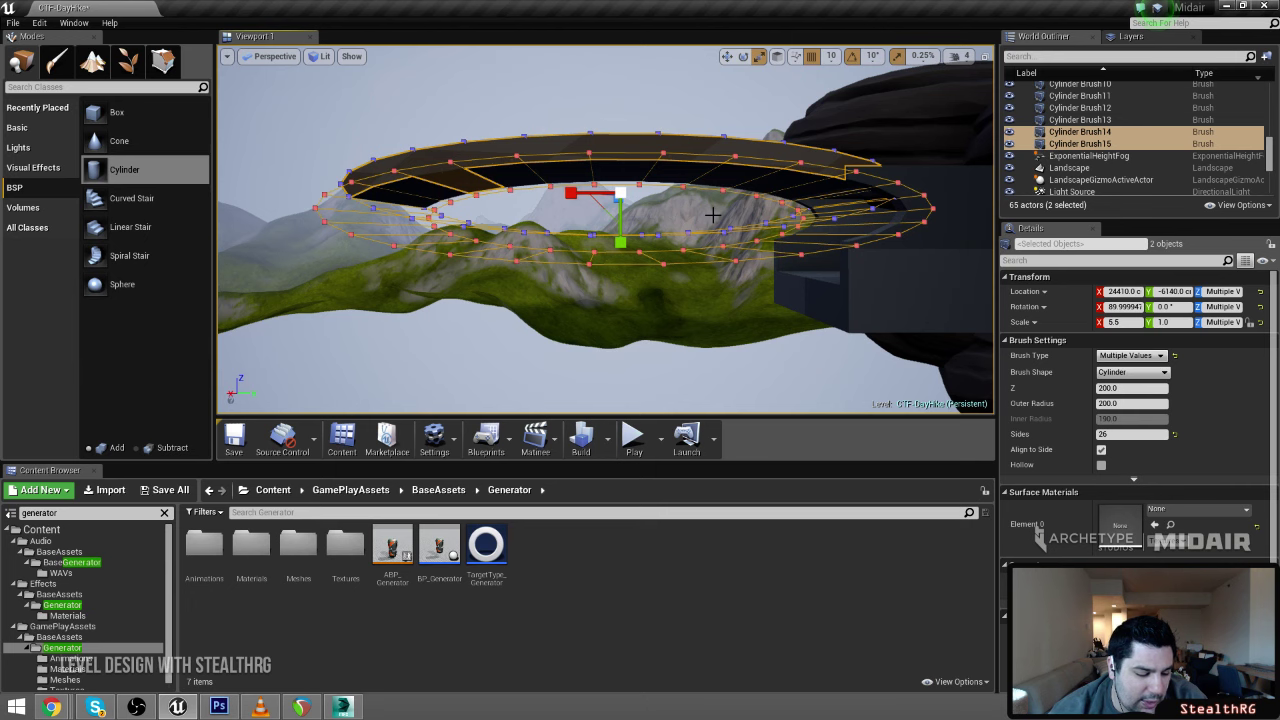
key(ctrl+v)
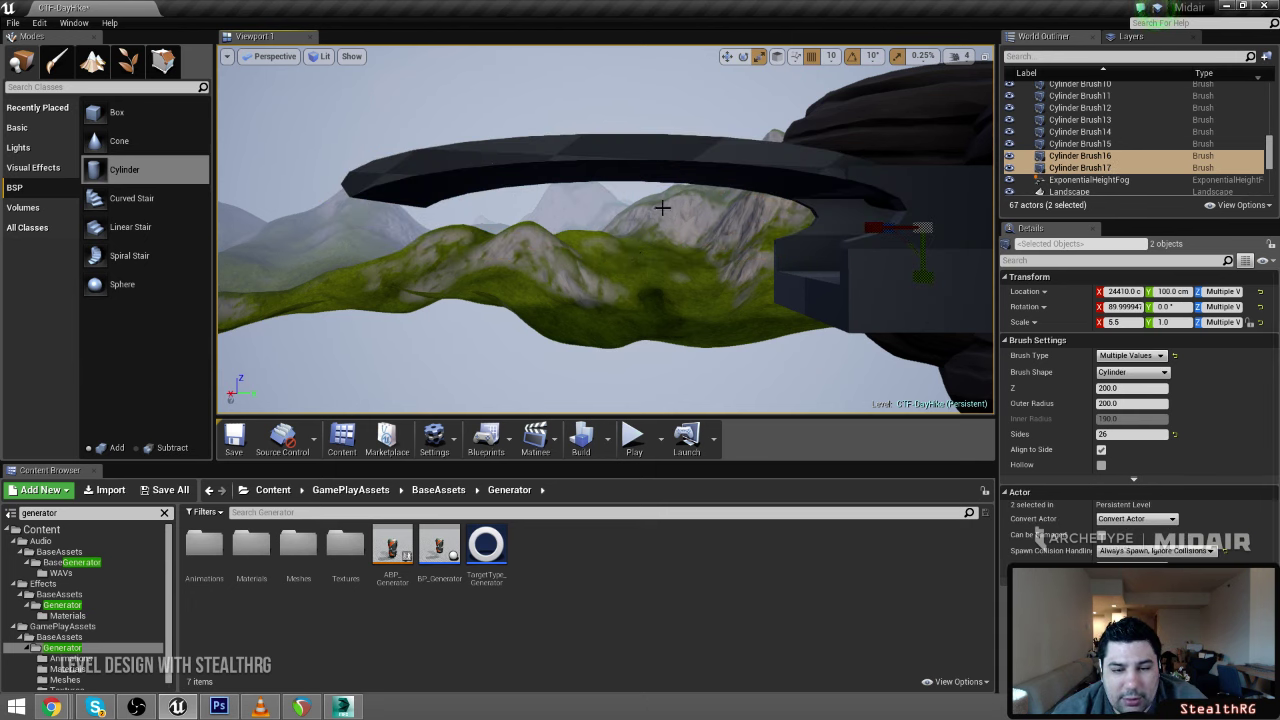
key(w)
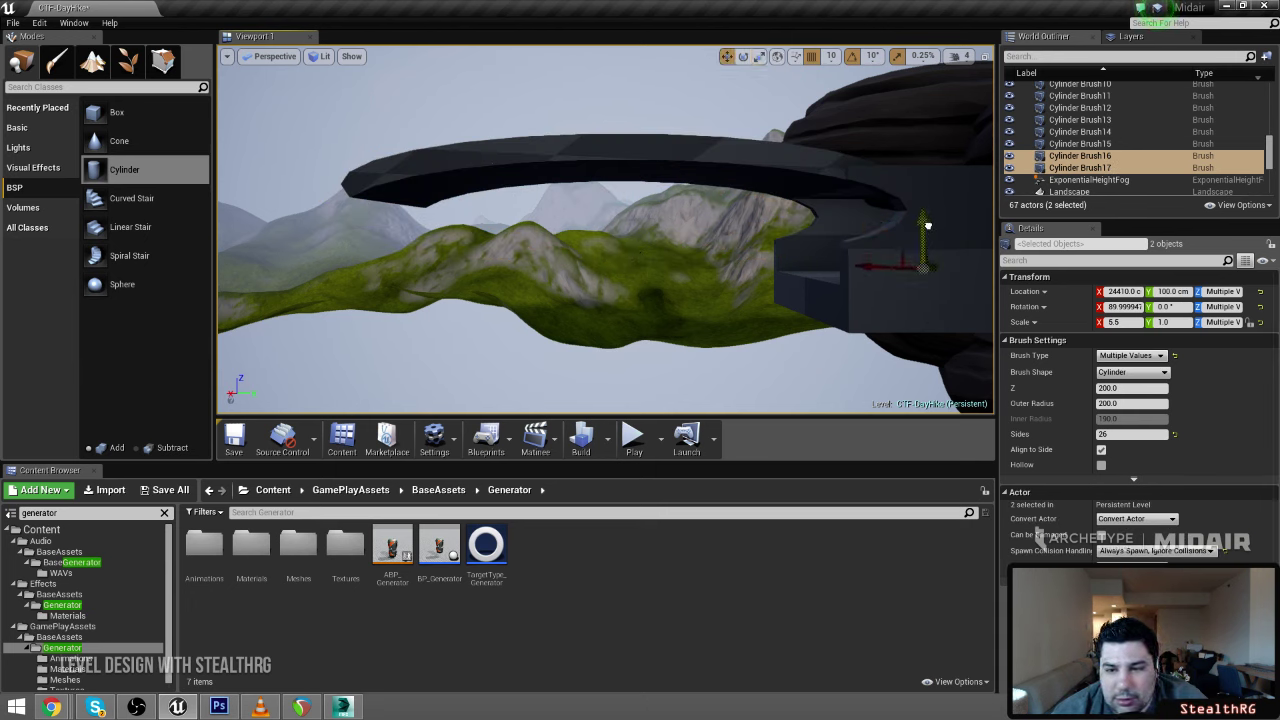
mouse_move(801, 304)
right_down()
mouse_move(930, 300)
mouse_move(764, 310)
mouse_move(930, 285)
mouse_move(980, 330)
right_up()
key(Delete)
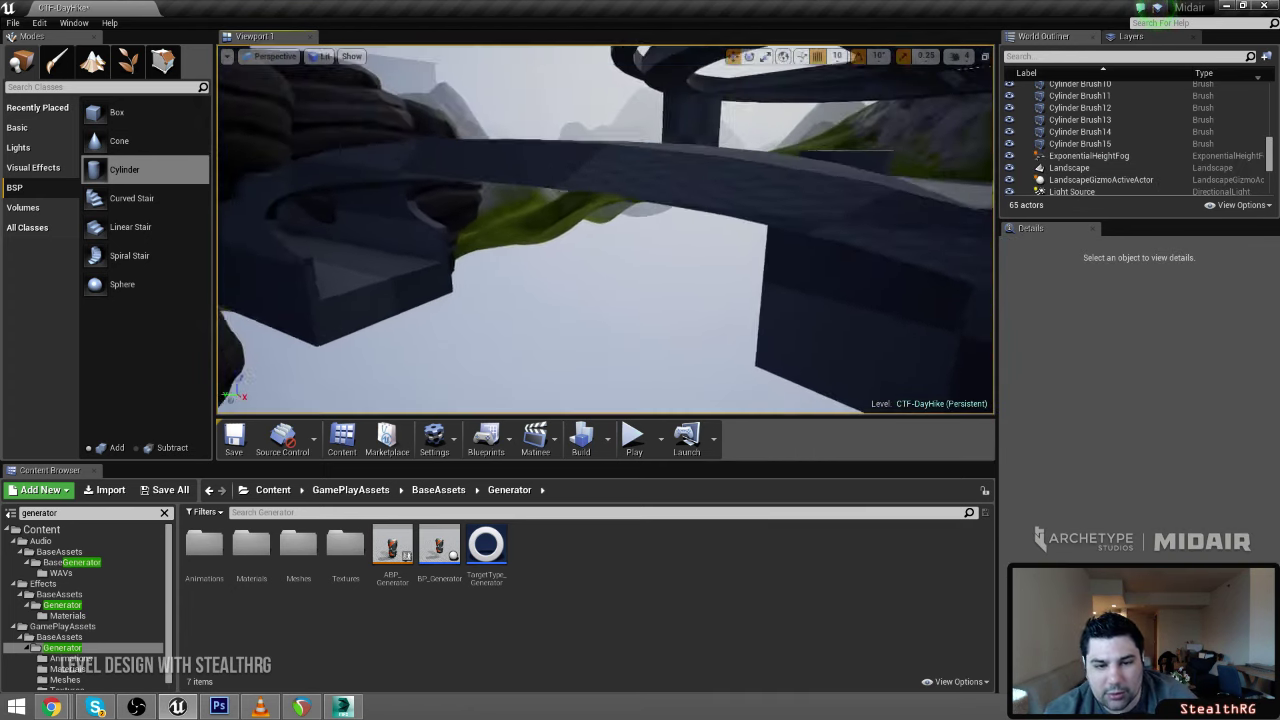
Duplicate Cylinder Brush14 and Cylinder Brush15 straight down to form a second curved arc below the first
mouse_move(660, 208)
right_down()
mouse_move(656, 228)
mouse_move(632, 180)
right_up()
click(668, 208)
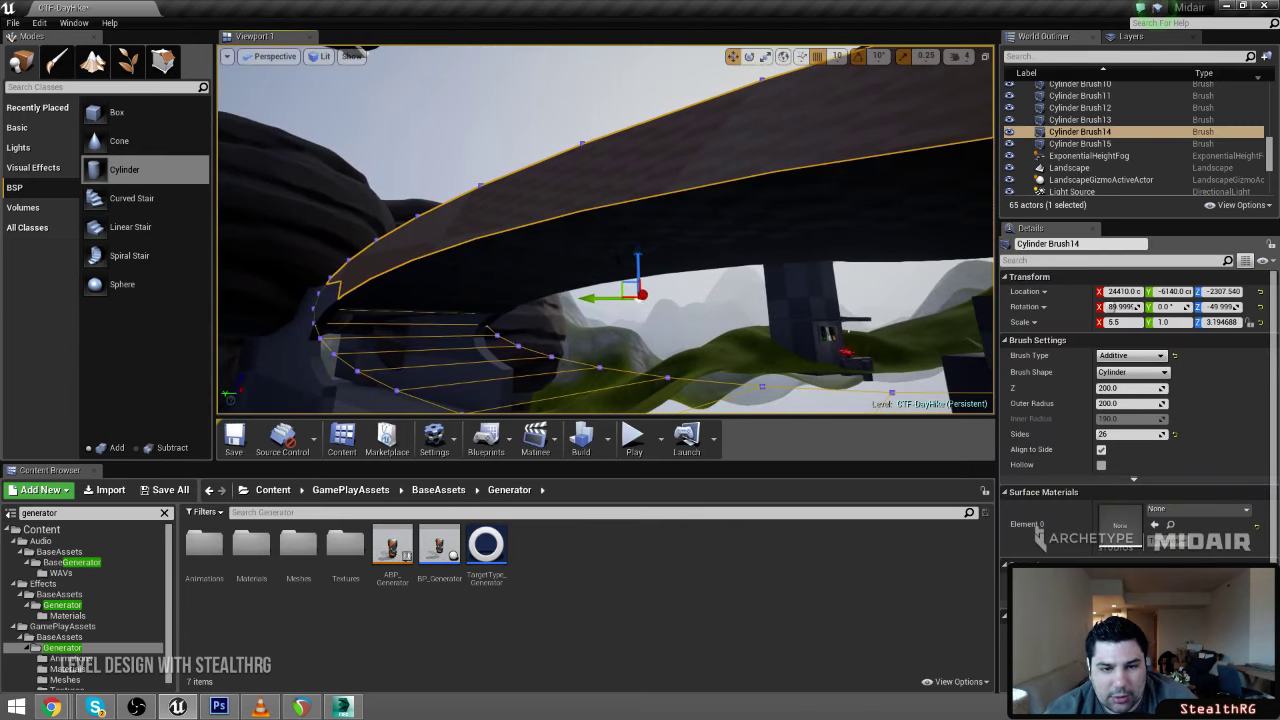
ctrl+click(617, 259)
right_drag(643, 311, 674, 344)
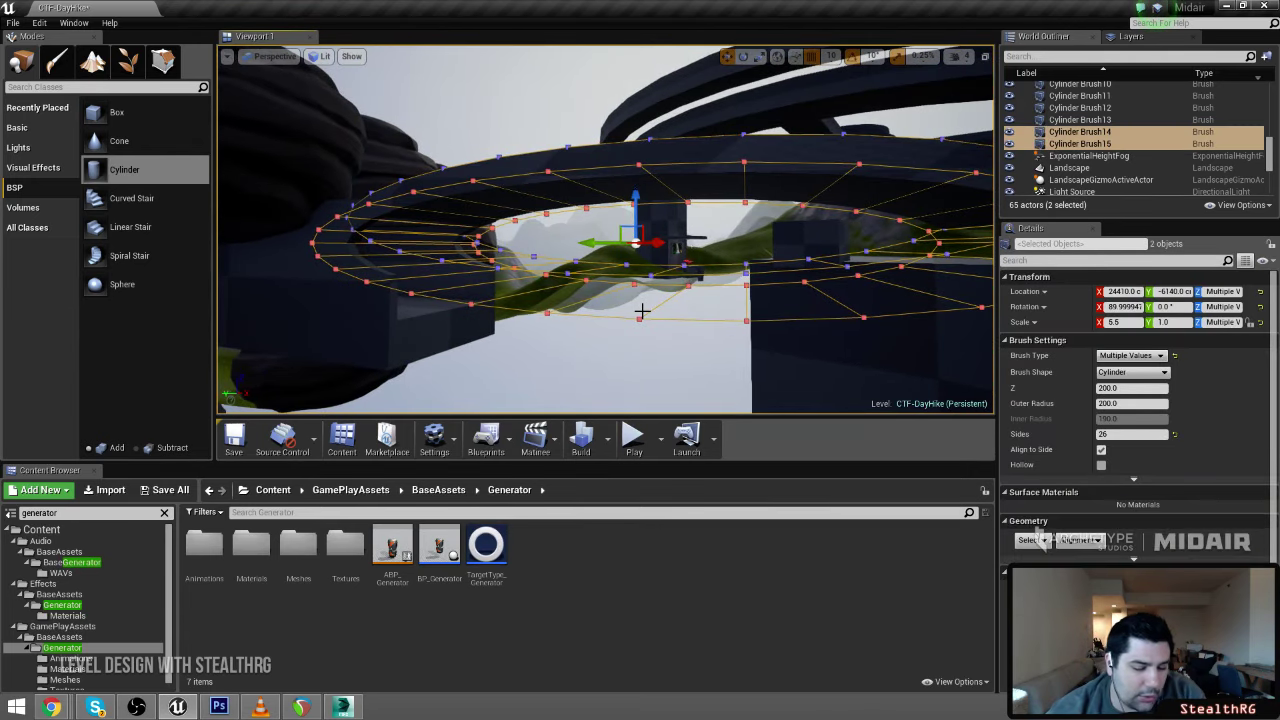
alt+drag(635, 192, 635, 321)
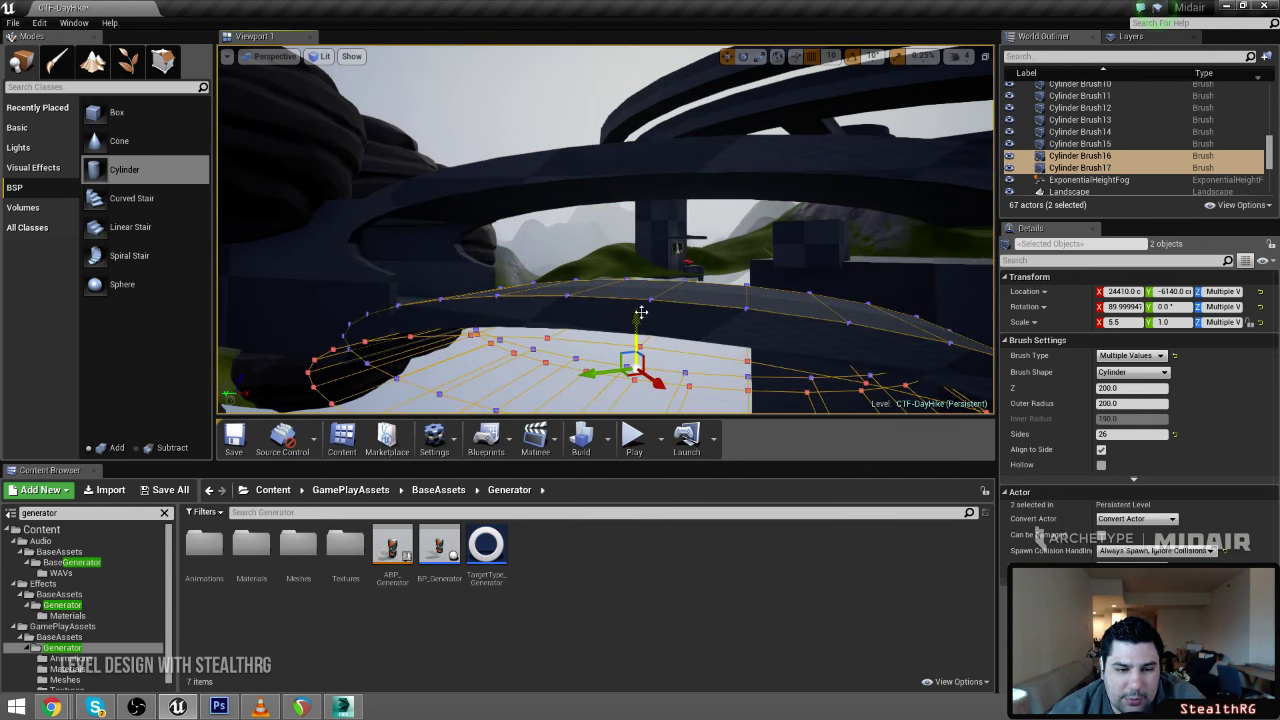
mouse_move(641, 312)
right_down()
mouse_move(643, 335)
mouse_move(680, 325)
right_up()
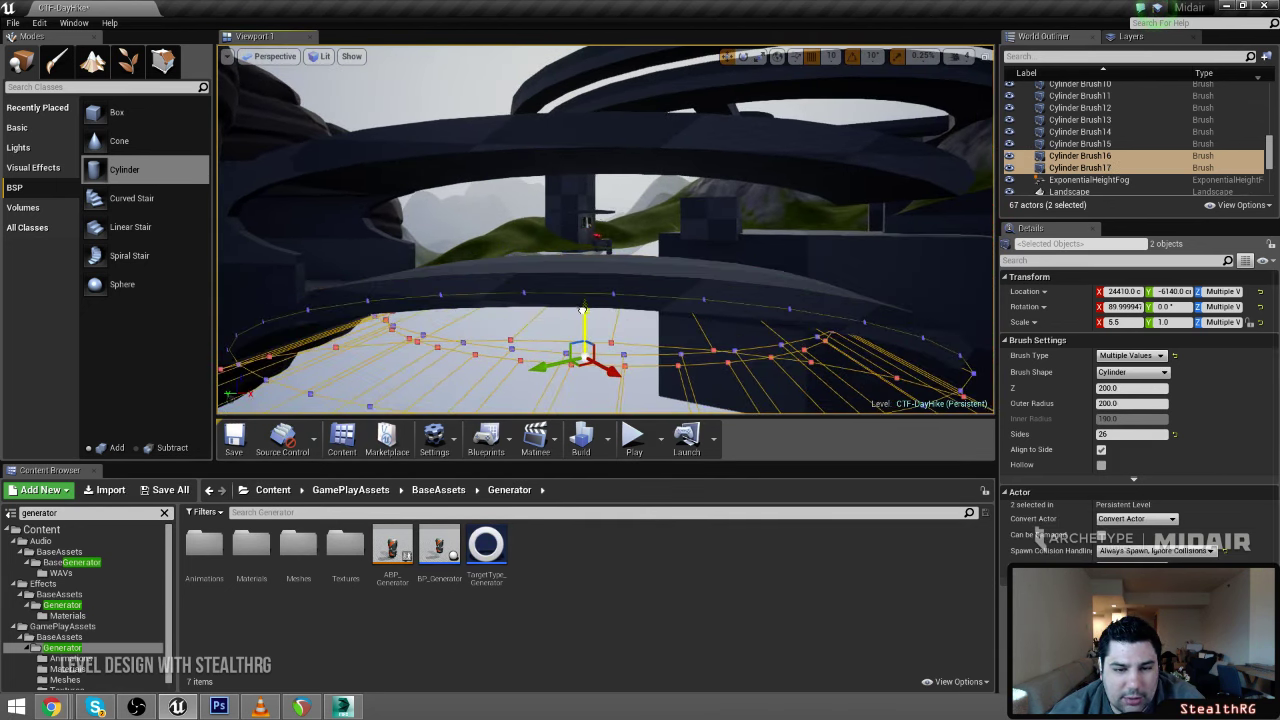
mouse_move(590, 316)
right_down()
mouse_move(620, 370)
mouse_move(640, 350)
mouse_move(645, 368)
right_up()
right_drag(612, 282, 612, 283)
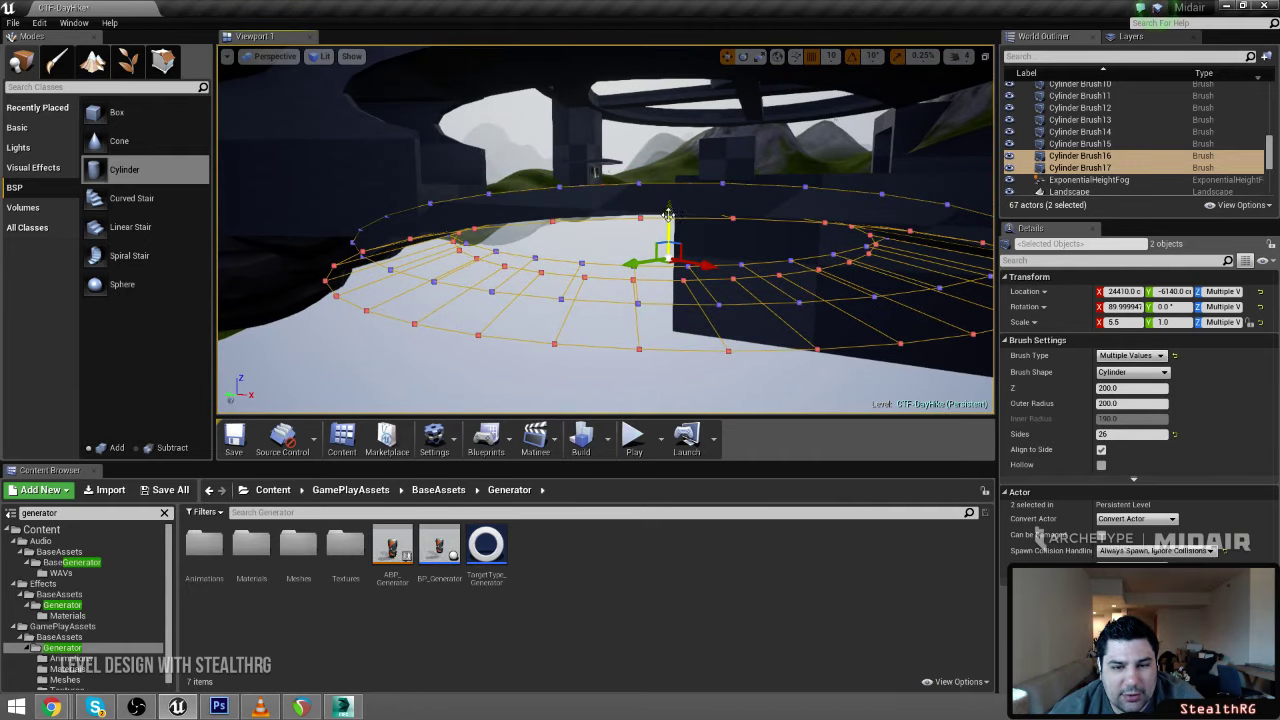
mouse_move(668, 215)
right_down()
mouse_move(664, 200)
mouse_move(674, 220)
mouse_move(688, 210)
mouse_move(560, 196)
mouse_move(566, 226)
mouse_move(678, 232)
right_up()
Stretch the additive tunnel box, Box Brush20, along its local X axis to a scale of 20
click(402, 290)
right_drag(402, 290, 374, 258)
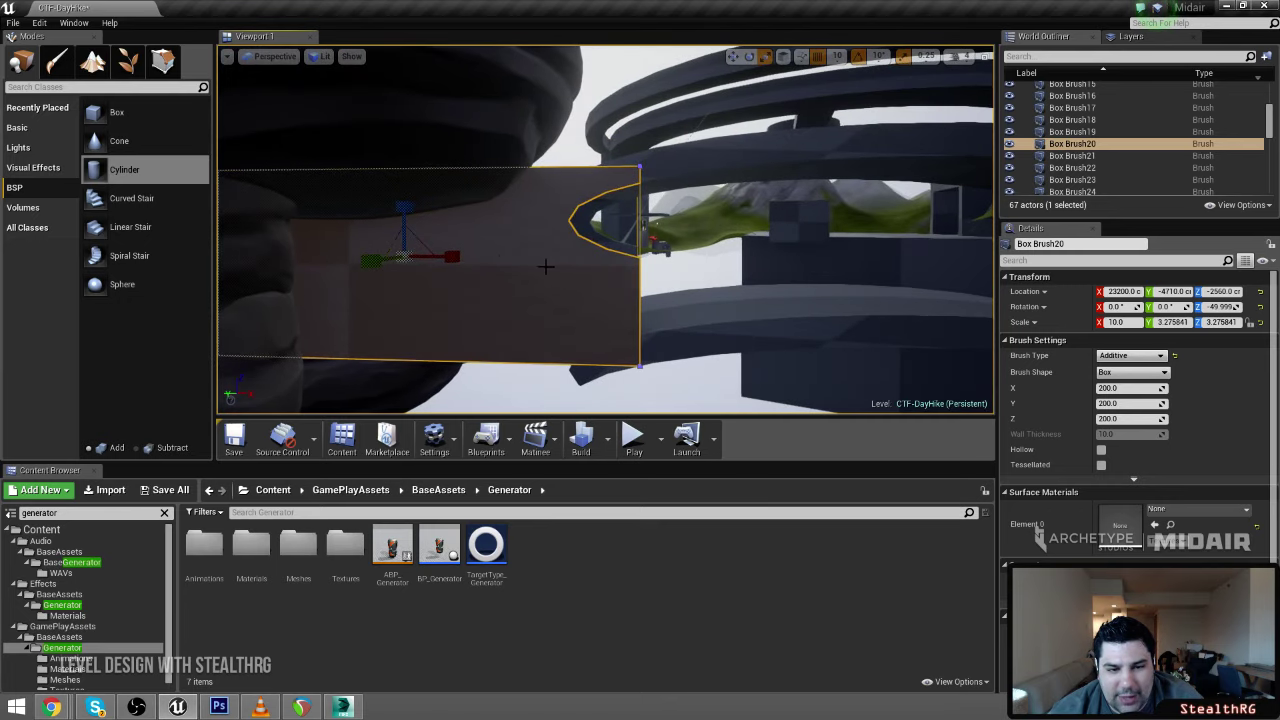
right_click(458, 259)
drag(453, 257, 590, 257)
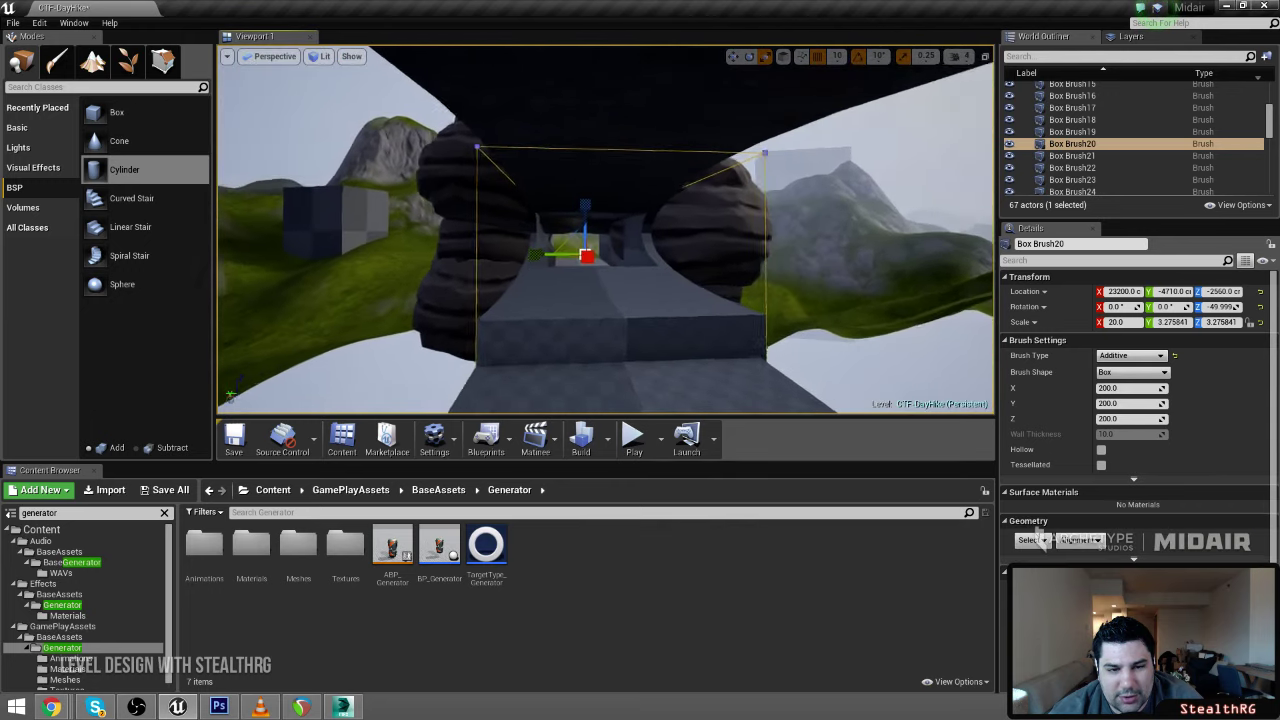
Adjust the local X scale of the additive tunnel box, Box Brush20, to 17.75
key(w)
key(s)
mouse_move(590, 257)
right_down()
mouse_move(770, 245)
mouse_move(830, 255)
mouse_move(850, 235)
mouse_move(560, 340)
mouse_move(600, 360)
mouse_move(605, 350)
right_up()
key(s)
key(w)
key(e)
mouse_move(594, 188)
right_down()
mouse_move(590, 95)
mouse_move(605, 210)
mouse_move(627, 88)
mouse_move(656, 172)
right_up()
key(w)
key(s)
key(r)
key(s)
key(d)
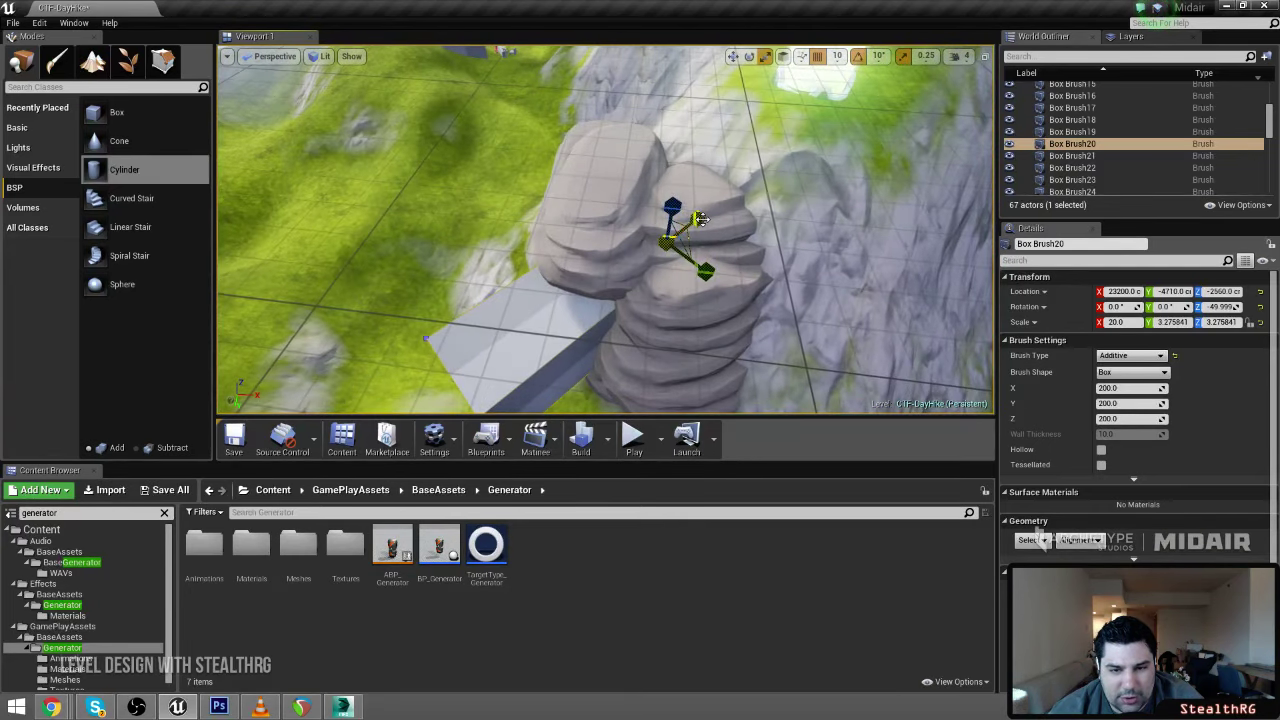
drag(697, 219, 683, 226)
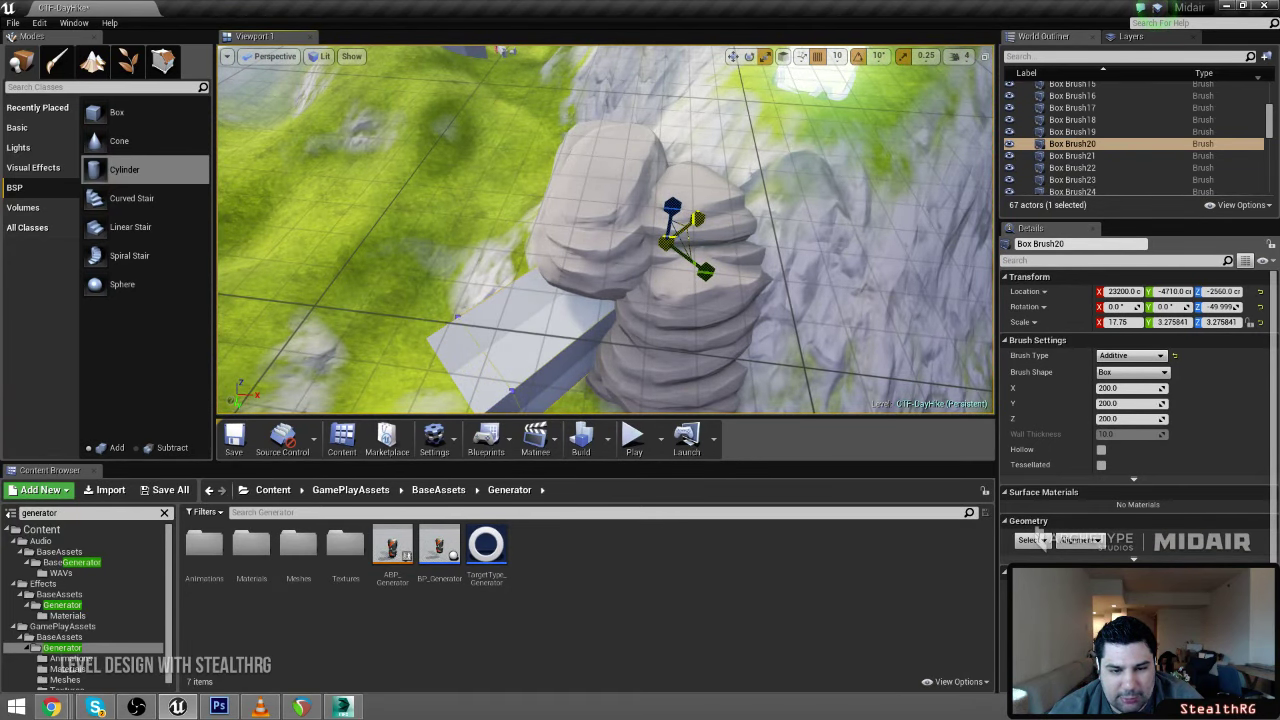
Move the additive tunnel box along the tunnel's direction to X 23590, Y -5150
right_drag(709, 238, 785, 234)
key(a)
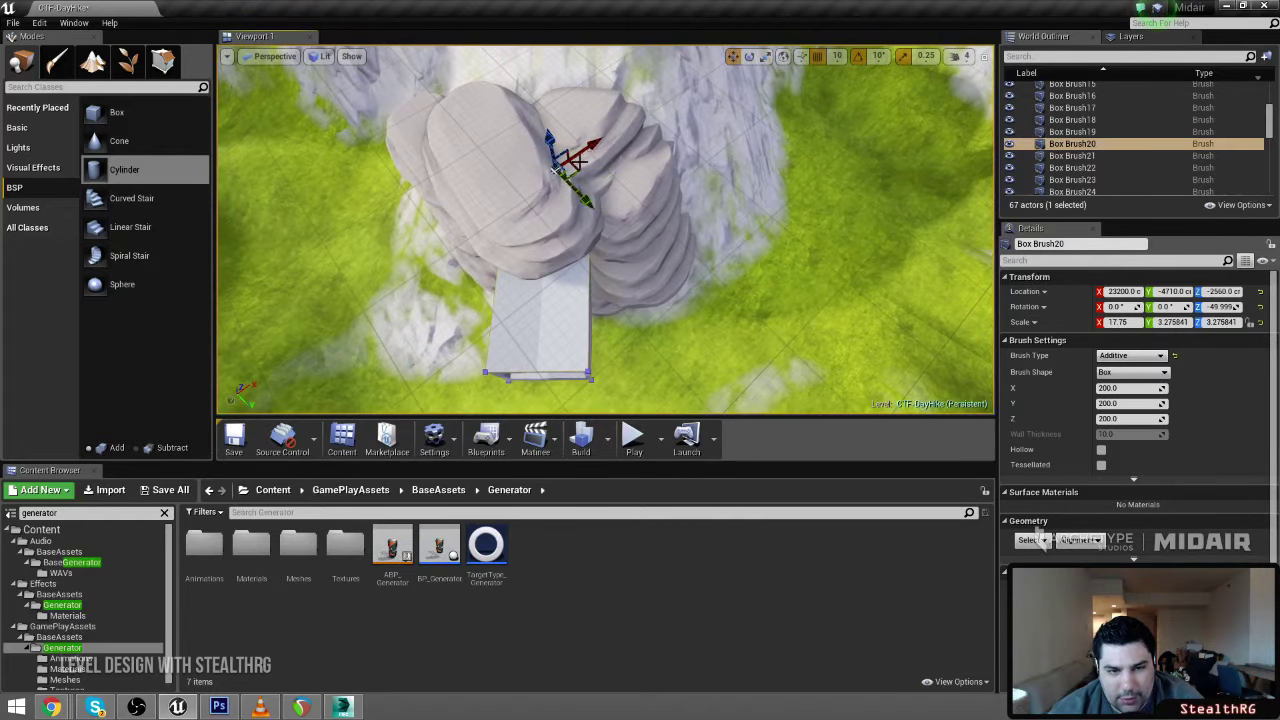
drag(573, 137, 573, 120)
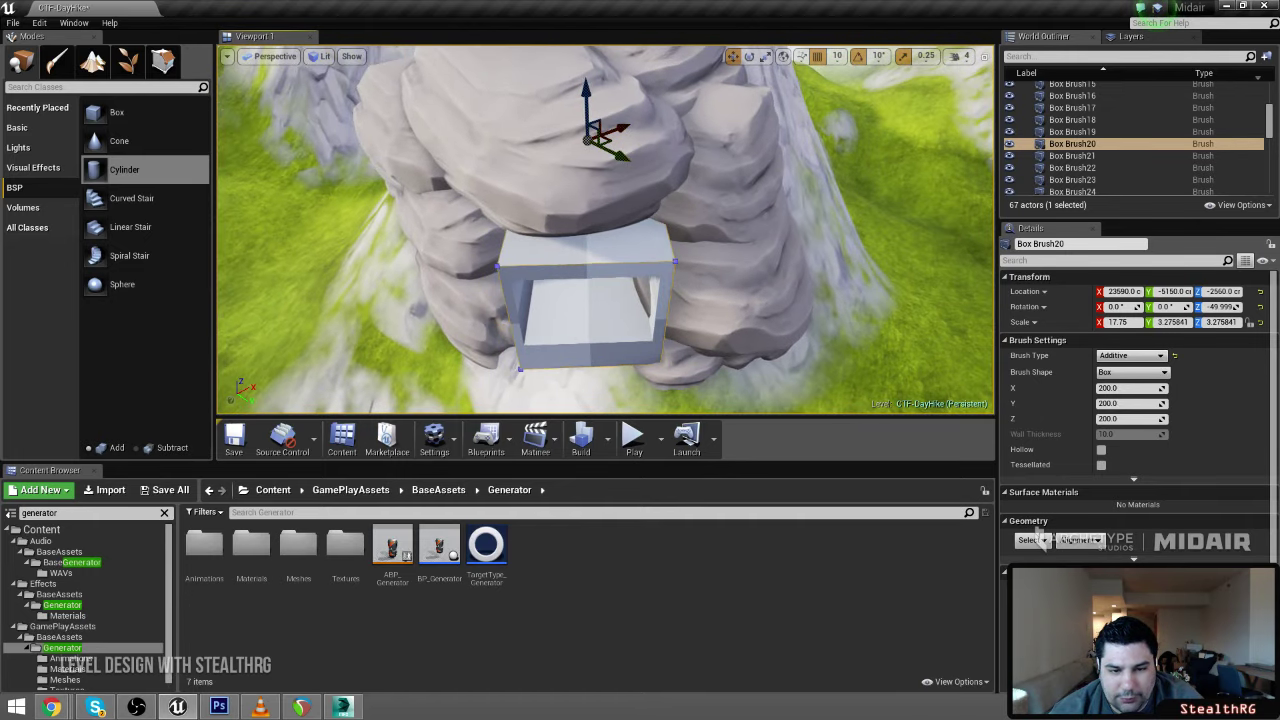
Stretch the subtractive tunnel box, Box Brush21, along its local X axis to a scale of 25
right_drag(605, 230, 640, 190)
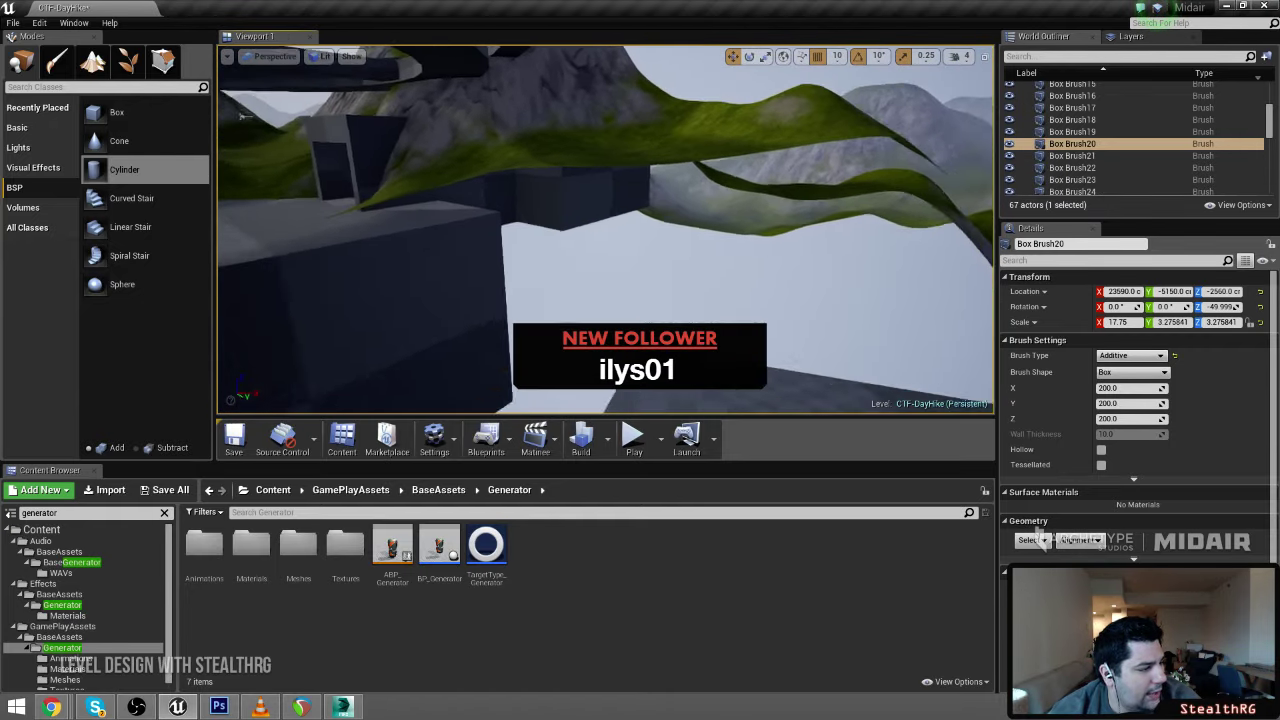
mouse_move(605, 230)
right_down()
mouse_move(660, 235)
mouse_move(605, 240)
right_up()
mouse_move(744, 251)
right_down()
mouse_move(670, 238)
mouse_move(720, 265)
mouse_move(630, 220)
mouse_move(655, 232)
mouse_move(610, 235)
mouse_move(703, 233)
right_up()
click(620, 226)
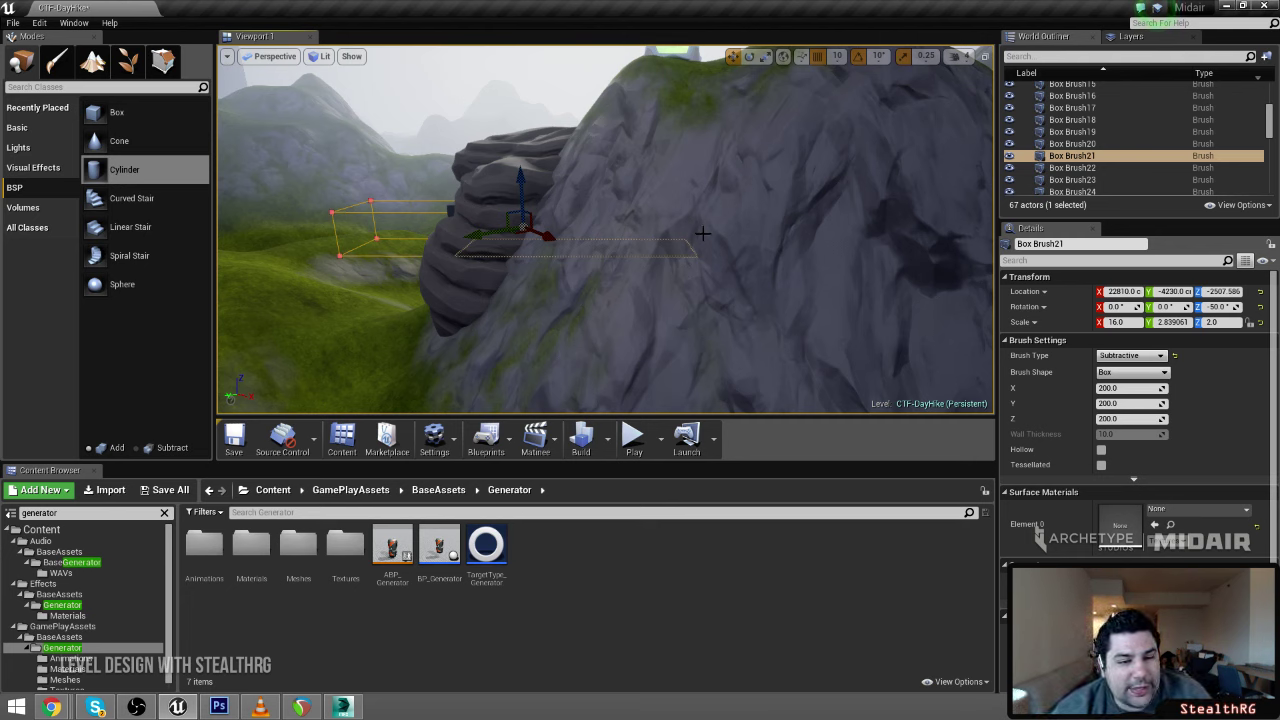
key(e)
key(r)
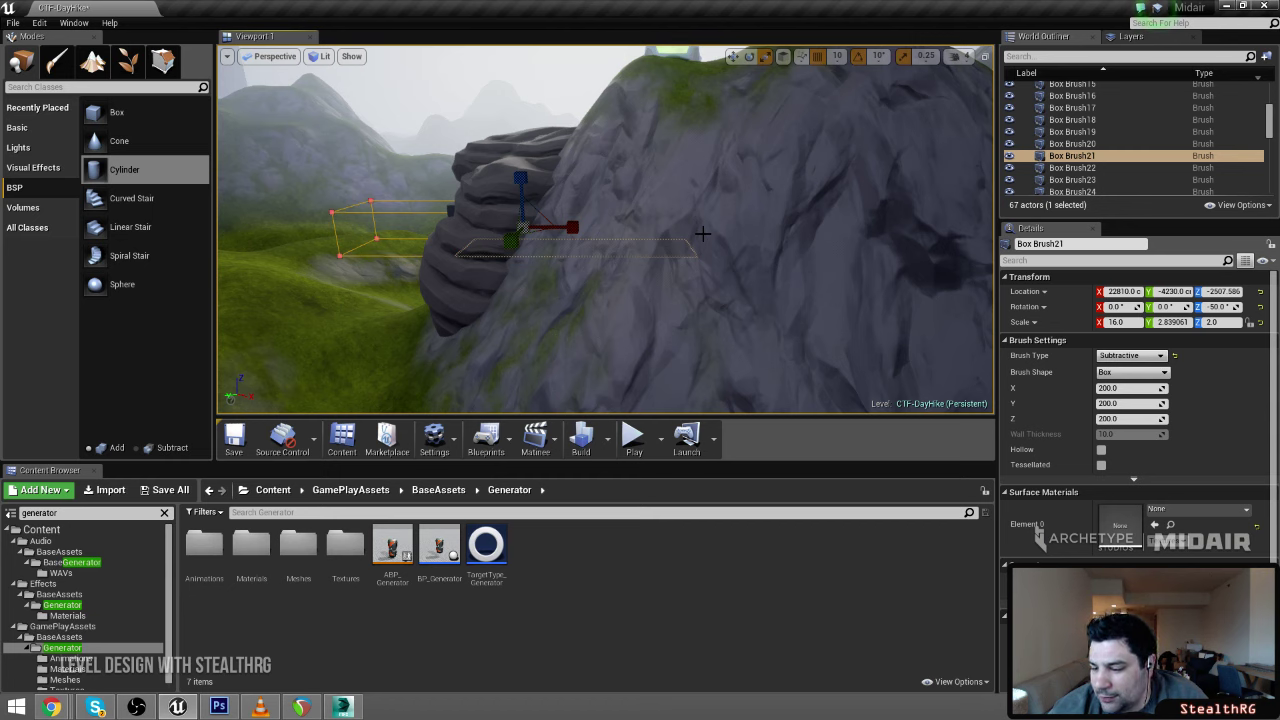
key(w)
mouse_move(636, 253)
right_down()
mouse_move(608, 215)
mouse_move(640, 257)
right_up()
click(630, 256)
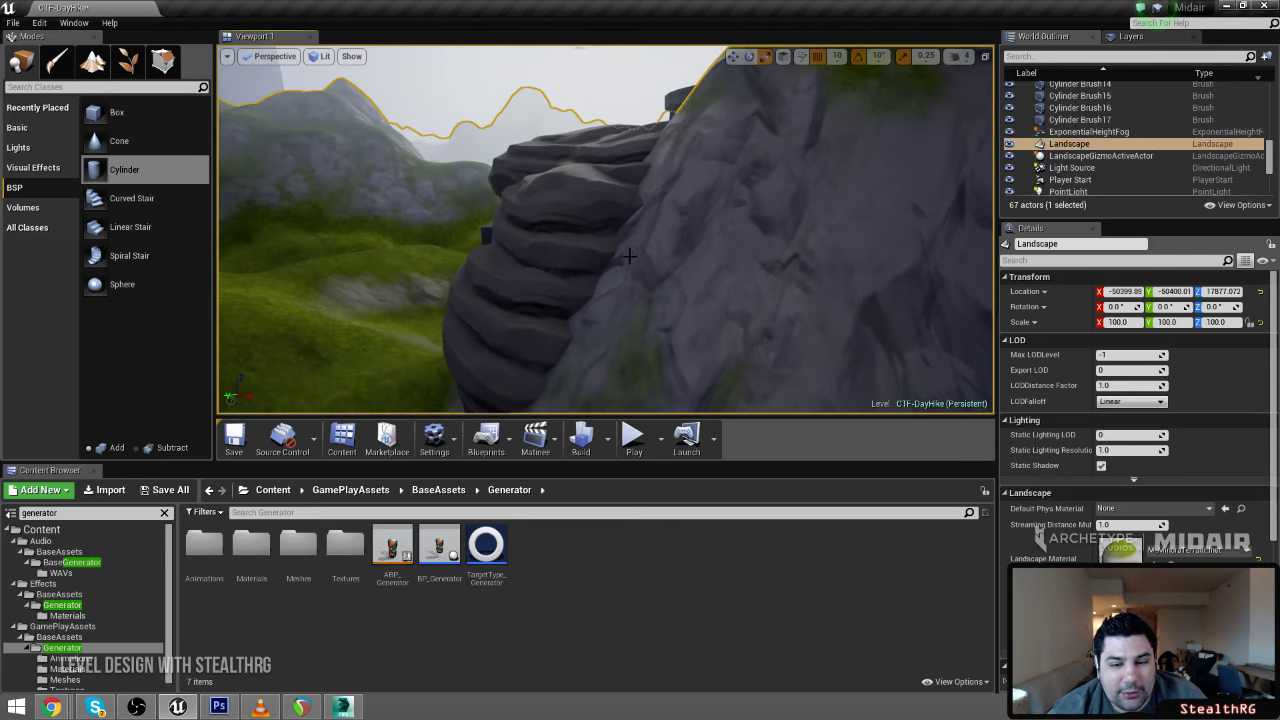
key(ctrl+z)
drag(629, 262, 636, 257)
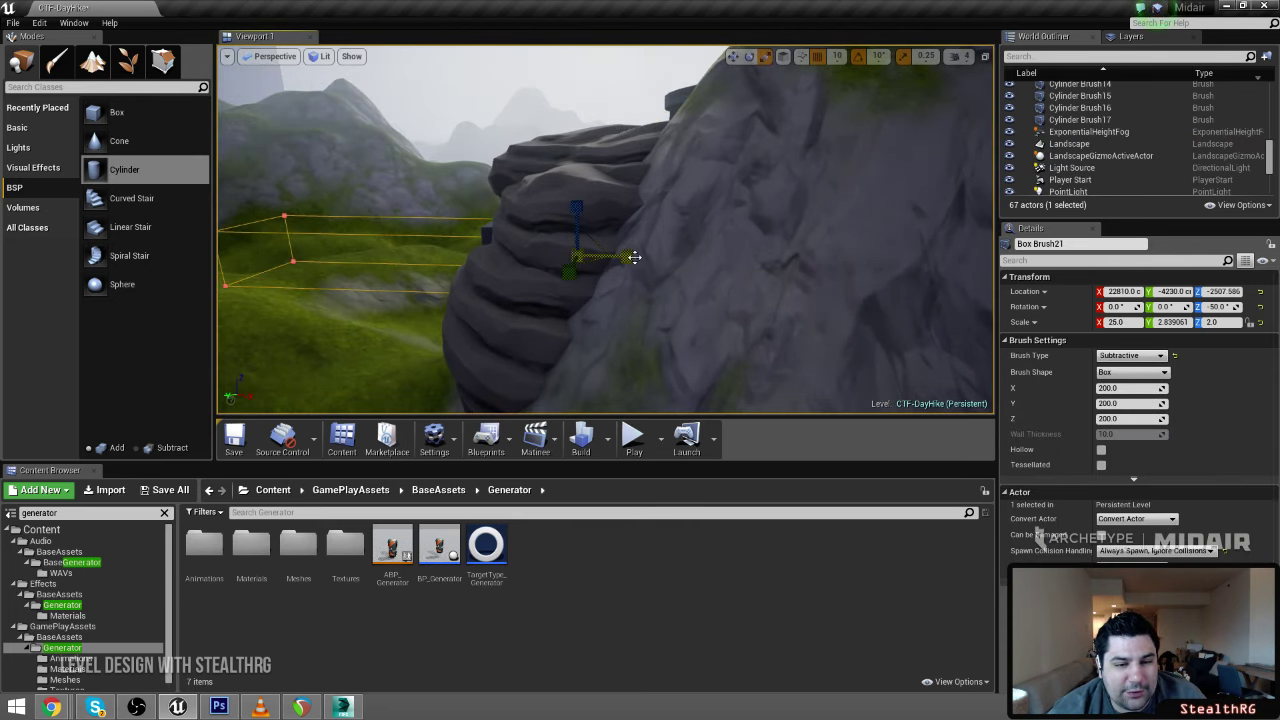
Extend the subtractive tunnel box, Box Brush21, further along its local X axis to a scale of 30.25
key(w)
mouse_move(636, 257)
right_down()
mouse_move(610, 258)
mouse_move(640, 275)
mouse_move(606, 255)
mouse_move(660, 240)
right_up()
key(w)
mouse_move(531, 232)
right_down()
mouse_move(480, 236)
mouse_move(531, 232)
right_up()
key(s)
drag(540, 242, 564, 242)
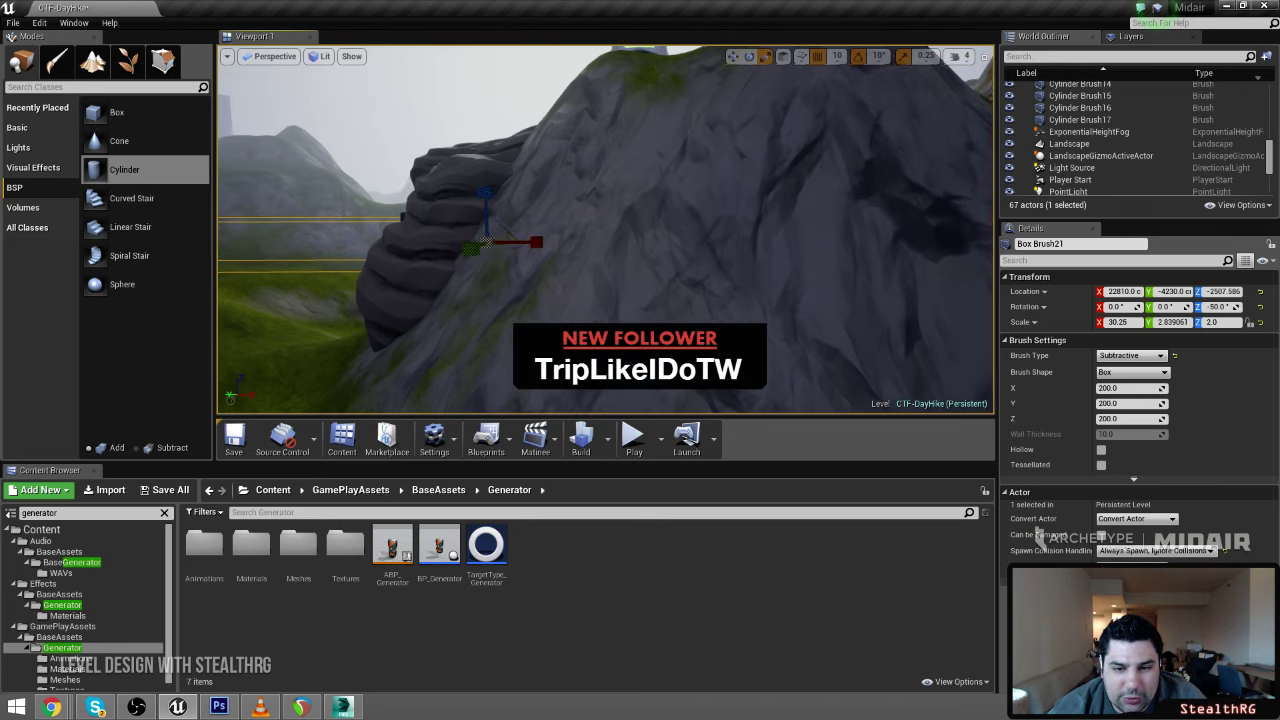
Examine the end of the extended subtractive box where it passes between the upper and lower curved arcs
key(w)
mouse_move(564, 242)
right_down()
mouse_move(610, 248)
mouse_move(574, 244)
mouse_move(588, 262)
mouse_move(670, 258)
mouse_move(566, 274)
mouse_move(546, 258)
mouse_move(456, 258)
mouse_move(506, 256)
right_up()
key(s)
key(w)
key(w)
key(w)
key(s)
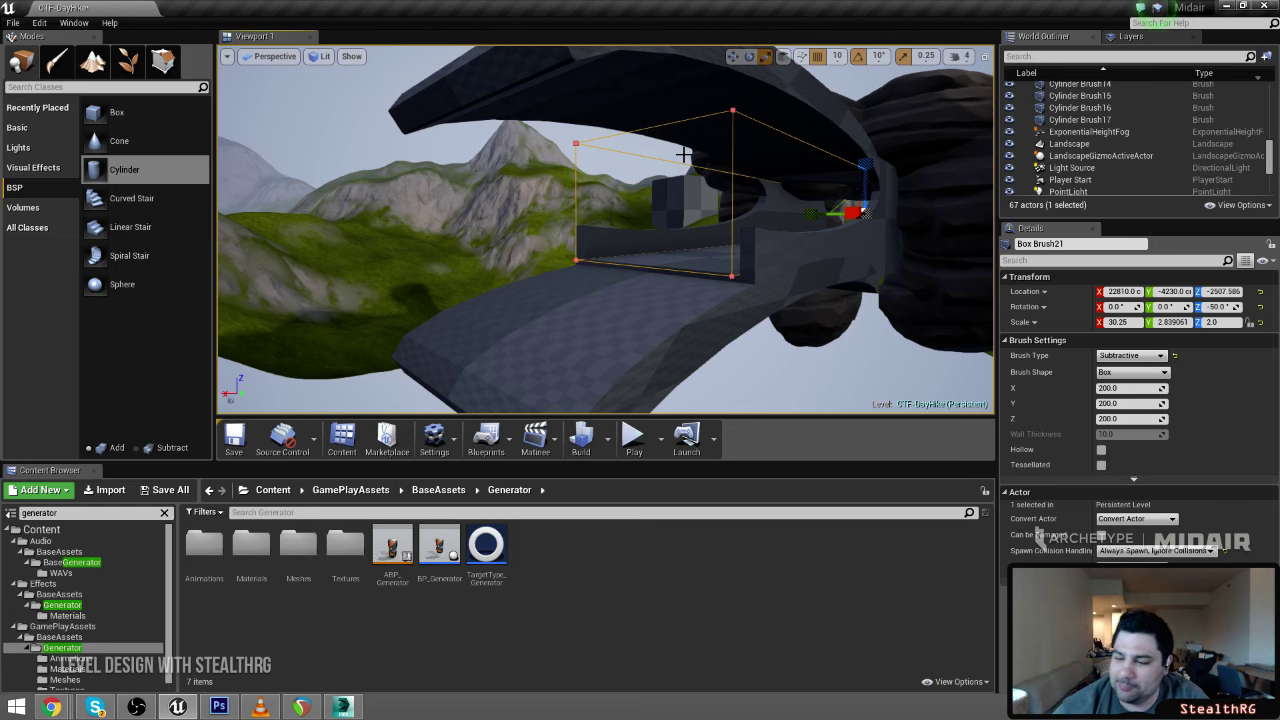
key(w)
right_drag(683, 154, 495, 190)
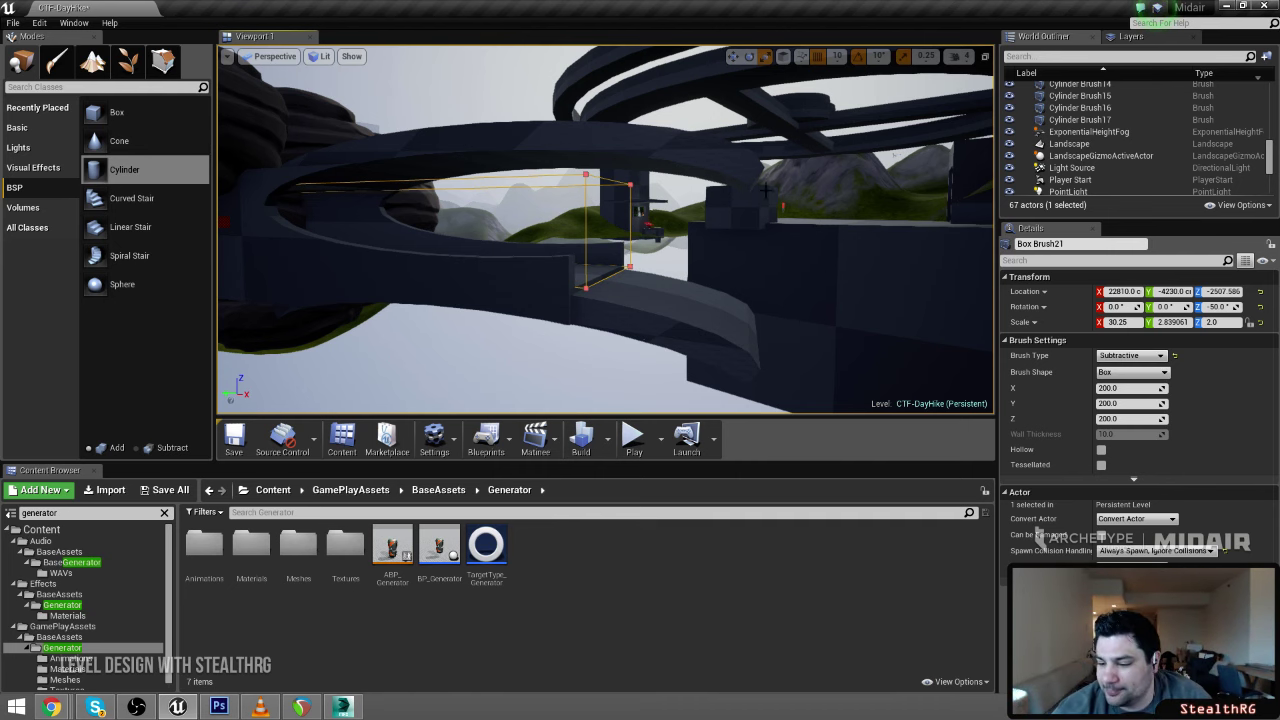
Inspect the waterfall snack shack and then the curved tunnel arcs from several sides
mouse_move(815, 226)
right_down()
mouse_move(650, 200)
mouse_move(820, 190)
mouse_move(880, 200)
mouse_move(900, 225)
mouse_move(810, 220)
mouse_move(780, 240)
mouse_move(786, 228)
right_up()
key(w)
key(w)
key(w)
key(w)
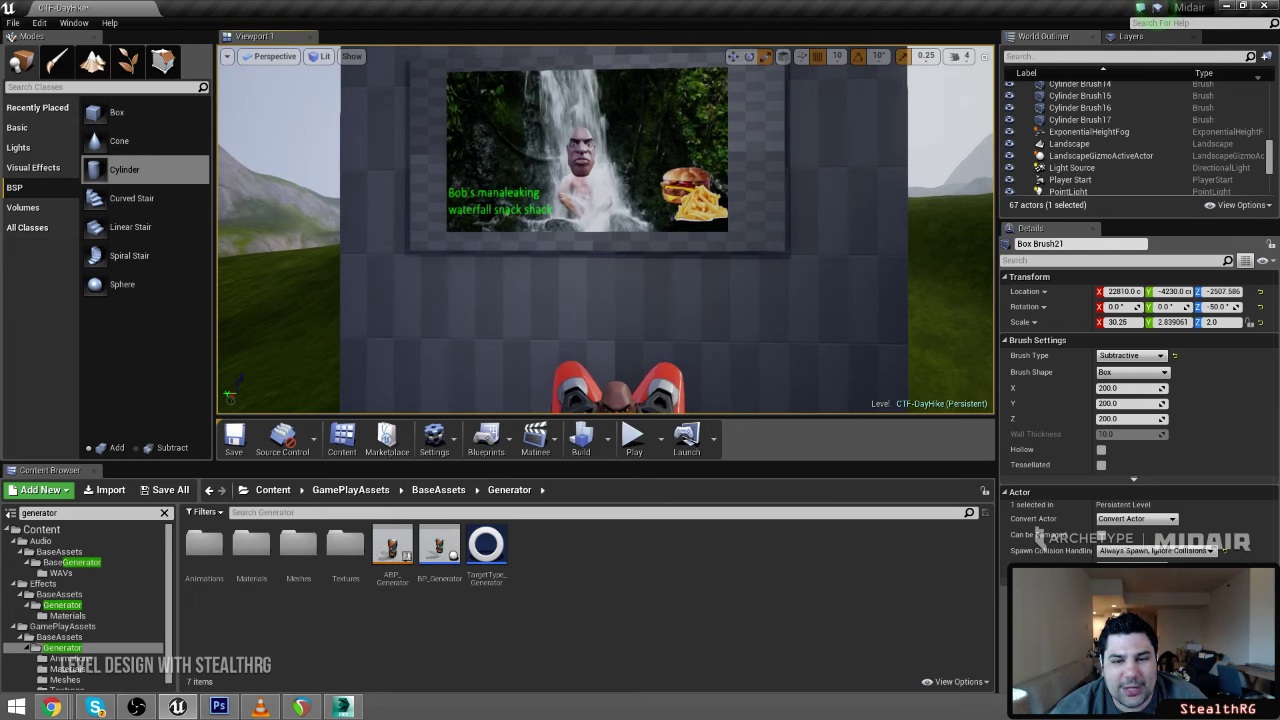
key(s)
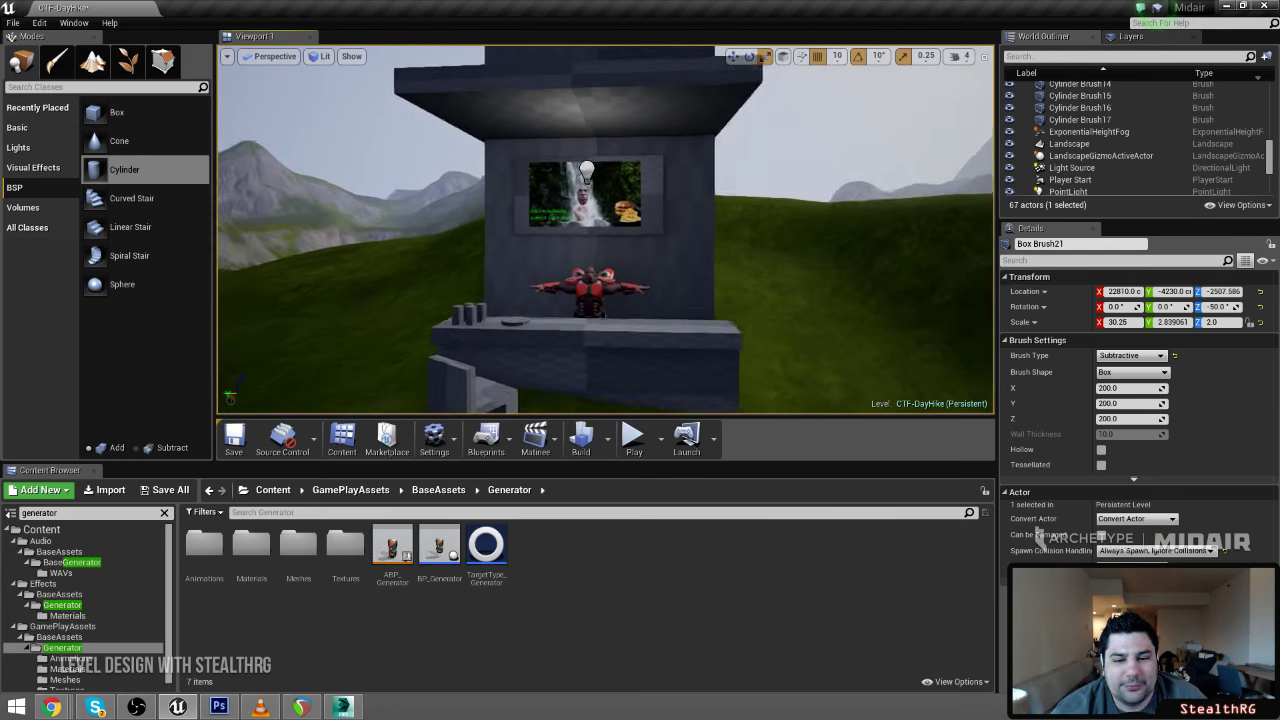
right_drag(786, 228, 746, 234)
key(d)
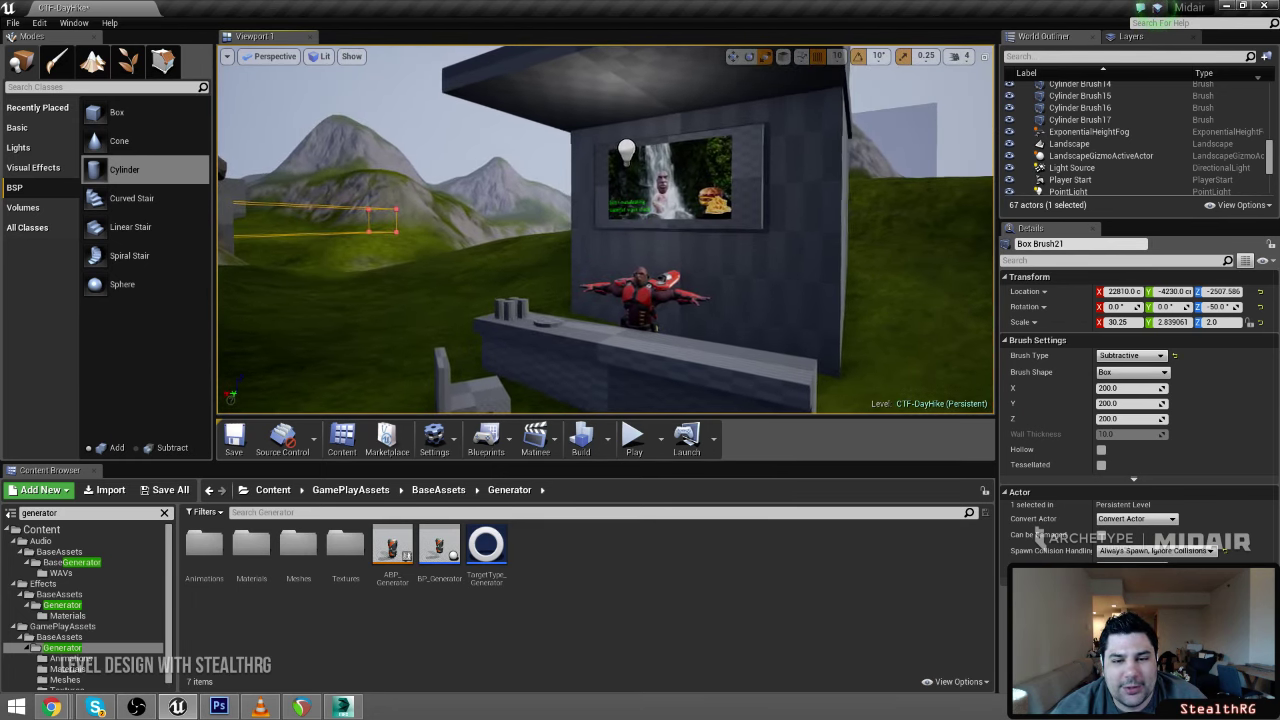
key(w)
mouse_move(746, 234)
right_down()
mouse_move(602, 238)
mouse_move(650, 238)
mouse_move(580, 280)
mouse_move(606, 236)
mouse_move(510, 268)
mouse_move(430, 254)
mouse_move(350, 264)
right_up()
key(w)
key(w)
mouse_move(606, 236)
right_down()
mouse_move(500, 236)
mouse_move(450, 276)
mouse_move(520, 244)
mouse_move(480, 240)
mouse_move(560, 232)
mouse_move(360, 246)
mouse_move(608, 238)
mouse_move(584, 290)
mouse_move(578, 246)
right_up()
key(s)
key(s)
key(d)
key(w)
key(s)
key(w)
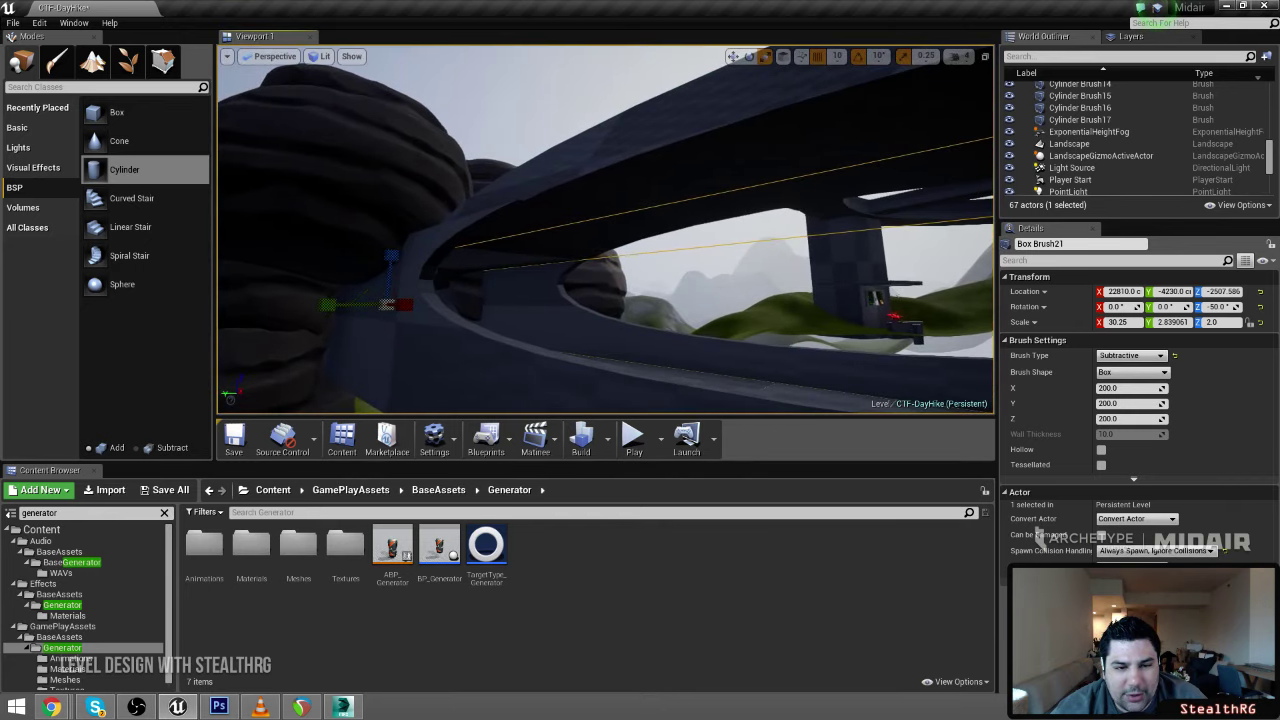
Try to scale the upper arc's Cylinder Brush14 and Cylinder Brush15 together along their local Z axis
click(638, 141)
ctrl+click(847, 82)
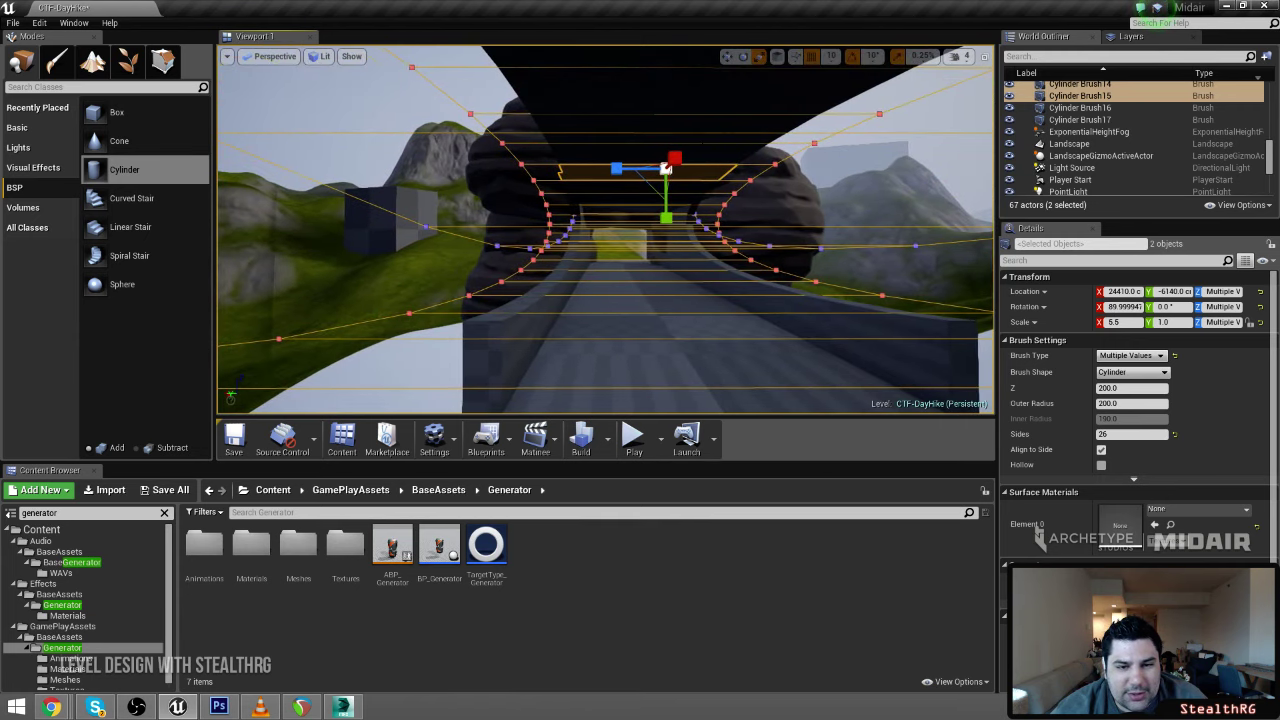
drag(616, 170, 634, 170)
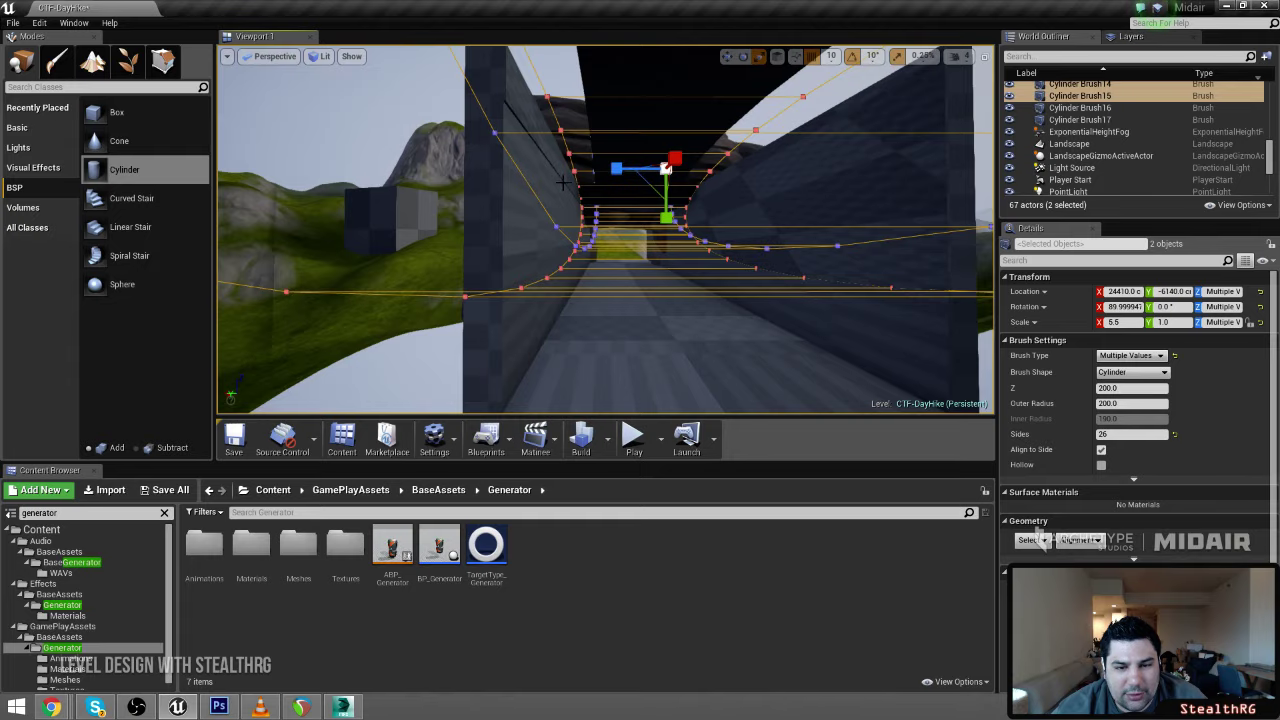
right_drag(556, 180, 456, 180)
key(ctrl+z)
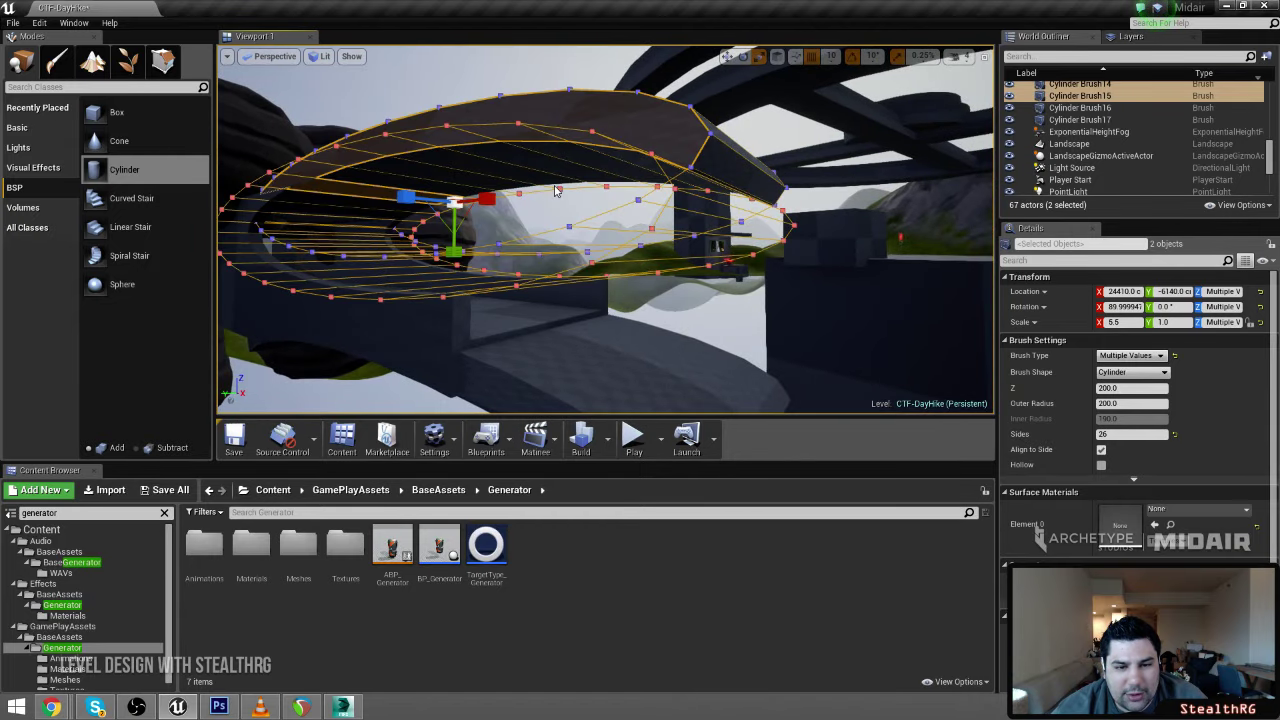
Duplicate the additive tunnel box, Box Brush20, and move the copy away from the tunnel to X 25690, Y -11570
mouse_move(556, 180)
right_down()
mouse_move(540, 184)
mouse_move(816, 188)
right_up()
mouse_move(563, 214)
right_down()
mouse_move(740, 214)
mouse_move(690, 210)
right_up()
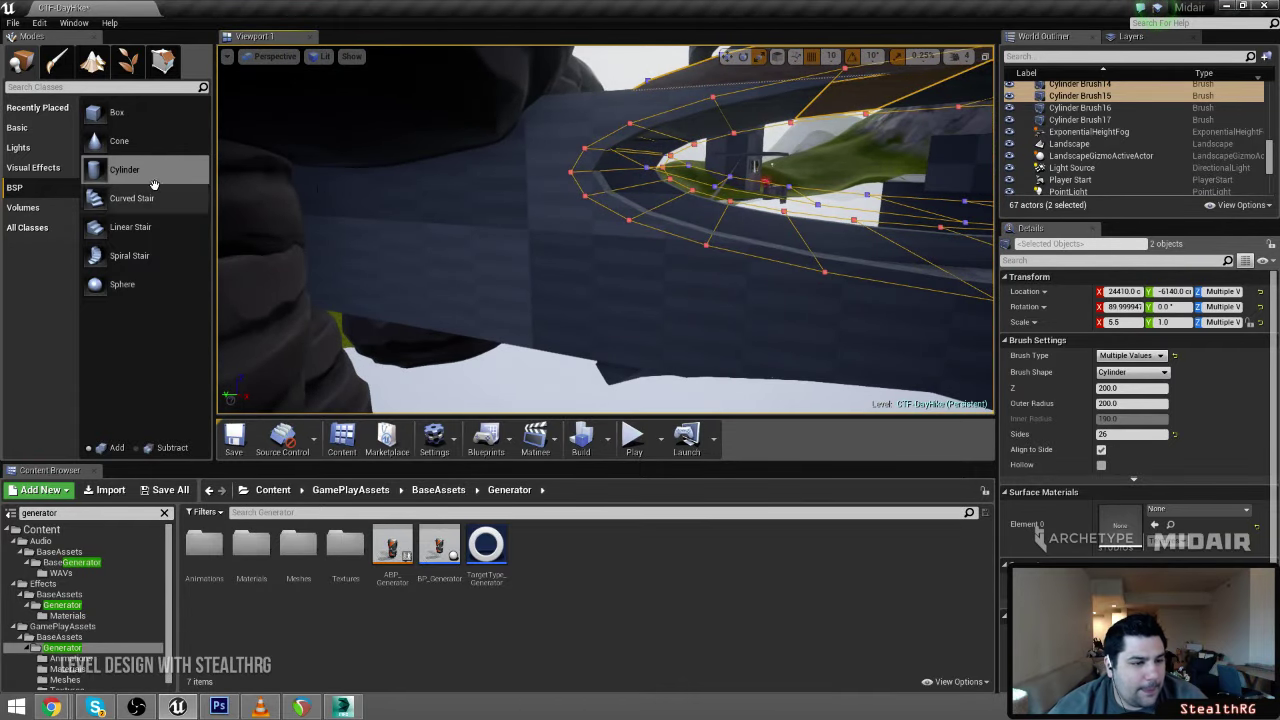
mouse_move(480, 200)
right_down()
mouse_move(650, 220)
mouse_move(690, 240)
mouse_move(600, 250)
right_up()
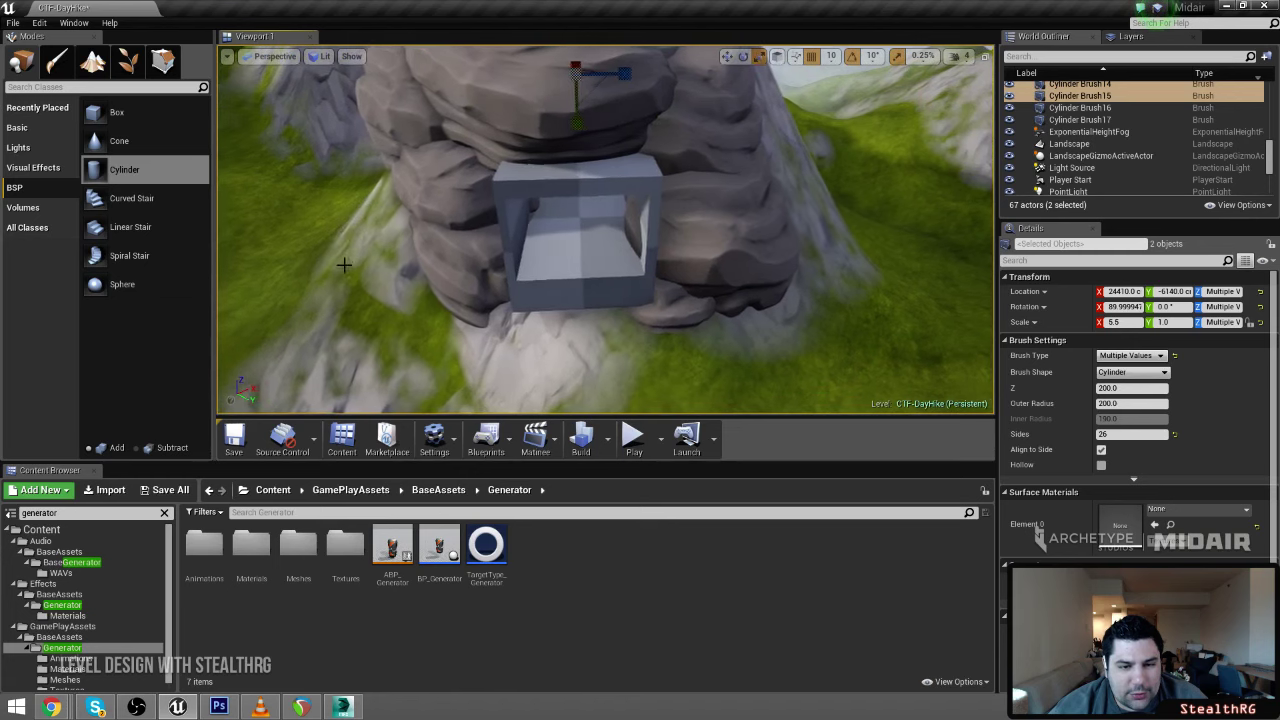
click(580, 302)
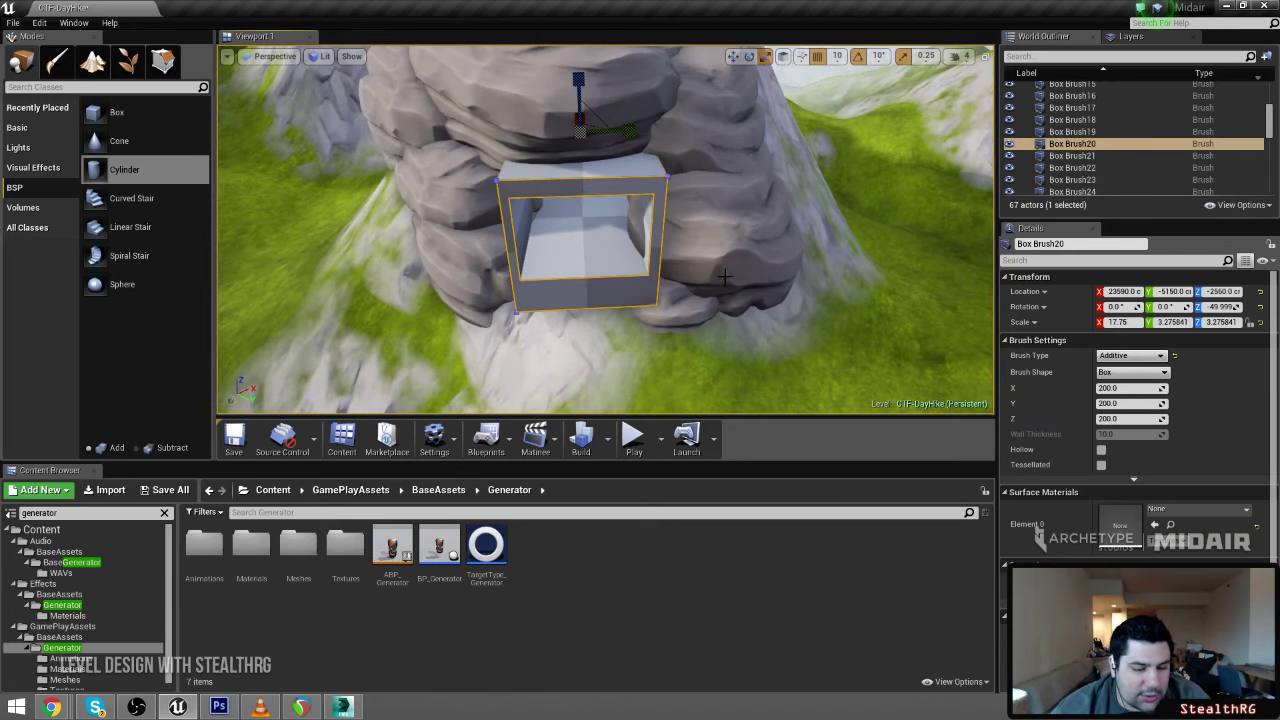
key(ctrl+w)
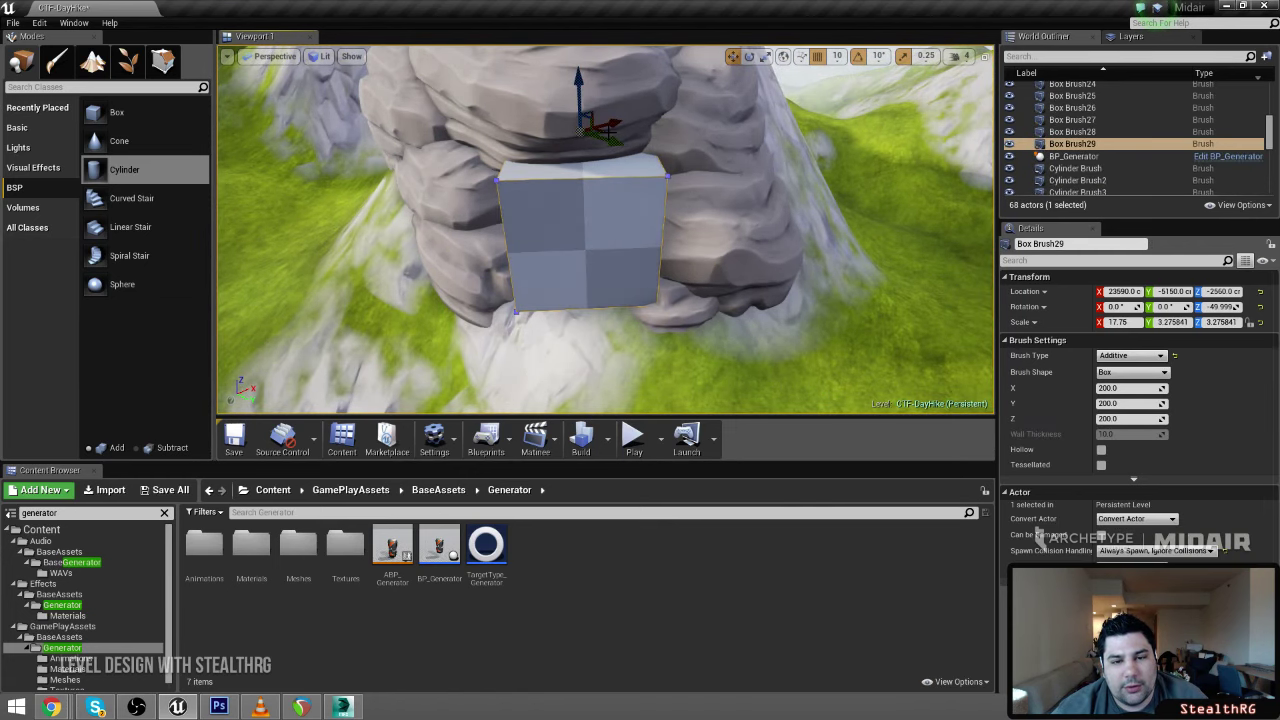
drag(597, 132, 468, 51)
key(f)
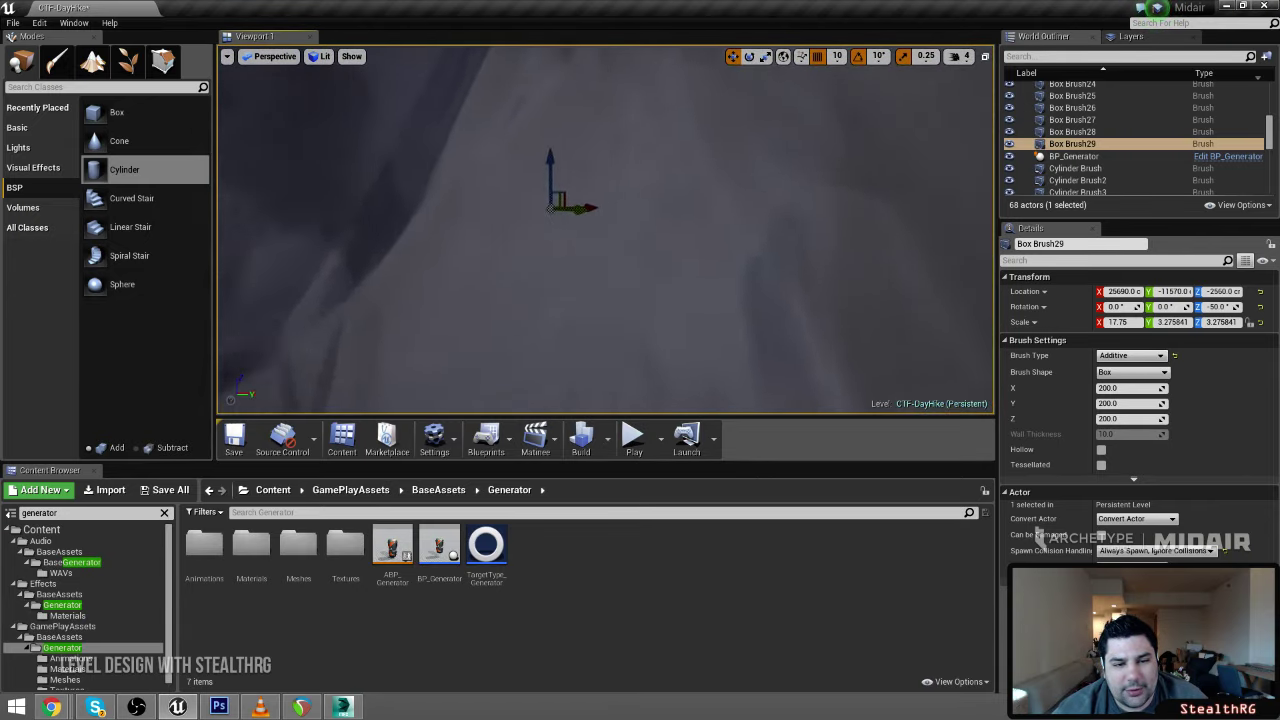
Bring the duplicated box, Box Brush29, back toward the arcs to X 25920, Y -8930
mouse_move(605, 230)
right_down()
mouse_move(750, 250)
mouse_move(860, 235)
mouse_move(920, 245)
right_up()
right_drag(830, 225, 743, 203)
mouse_move(698, 190)
mouse_down()
mouse_move(523, 194)
mouse_move(357, 218)
mouse_up()
mouse_move(333, 218)
right_down()
mouse_move(235, 206)
mouse_move(350, 204)
right_up()
right_drag(480, 210, 432, 213)
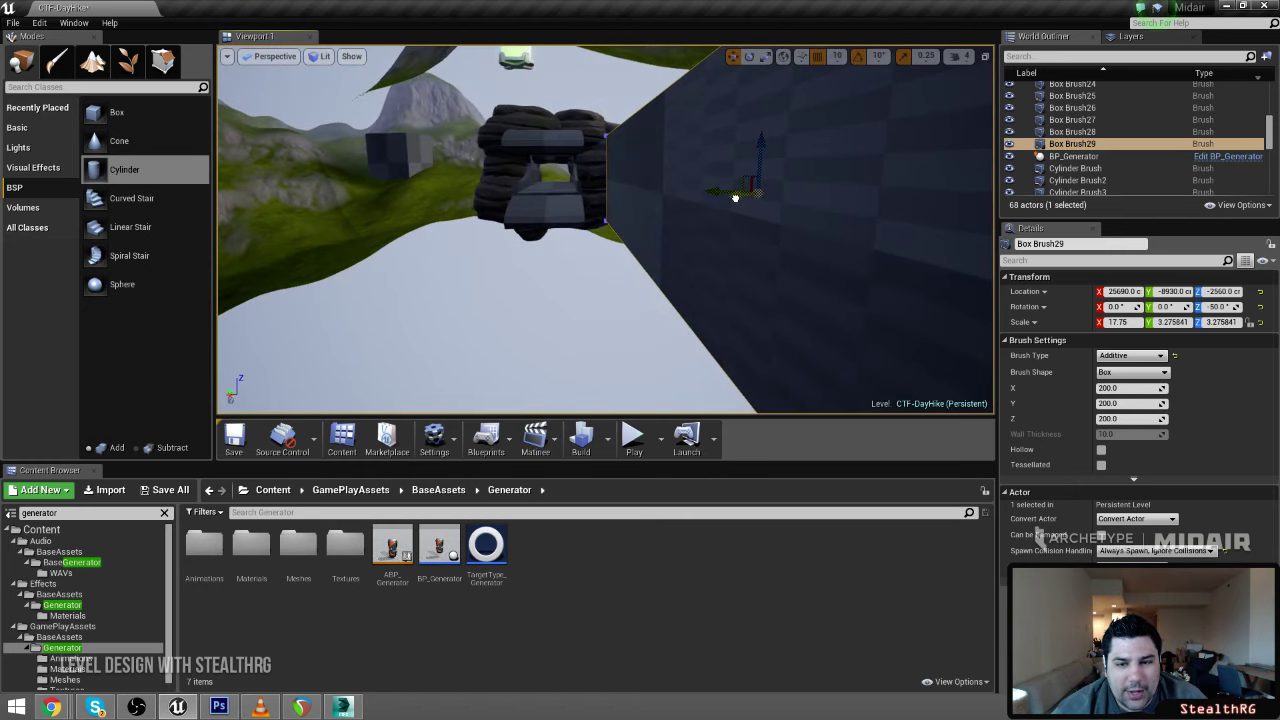
mouse_move(735, 198)
mouse_down()
mouse_move(686, 206)
mouse_move(697, 207)
mouse_up()
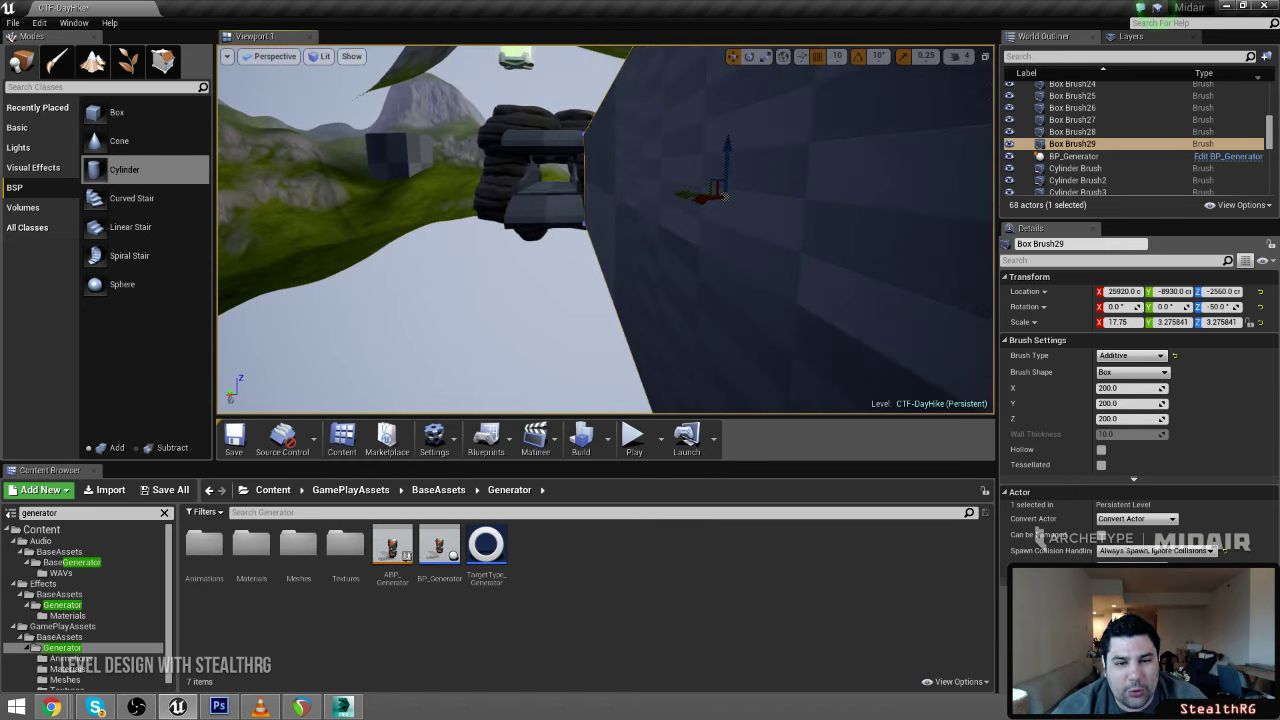
Position Box Brush29 alongside the curved arcs as a side wall at X 24210, Y -6910
mouse_move(698, 207)
right_down()
mouse_move(712, 194)
mouse_move(760, 212)
mouse_move(800, 204)
mouse_move(851, 252)
right_up()
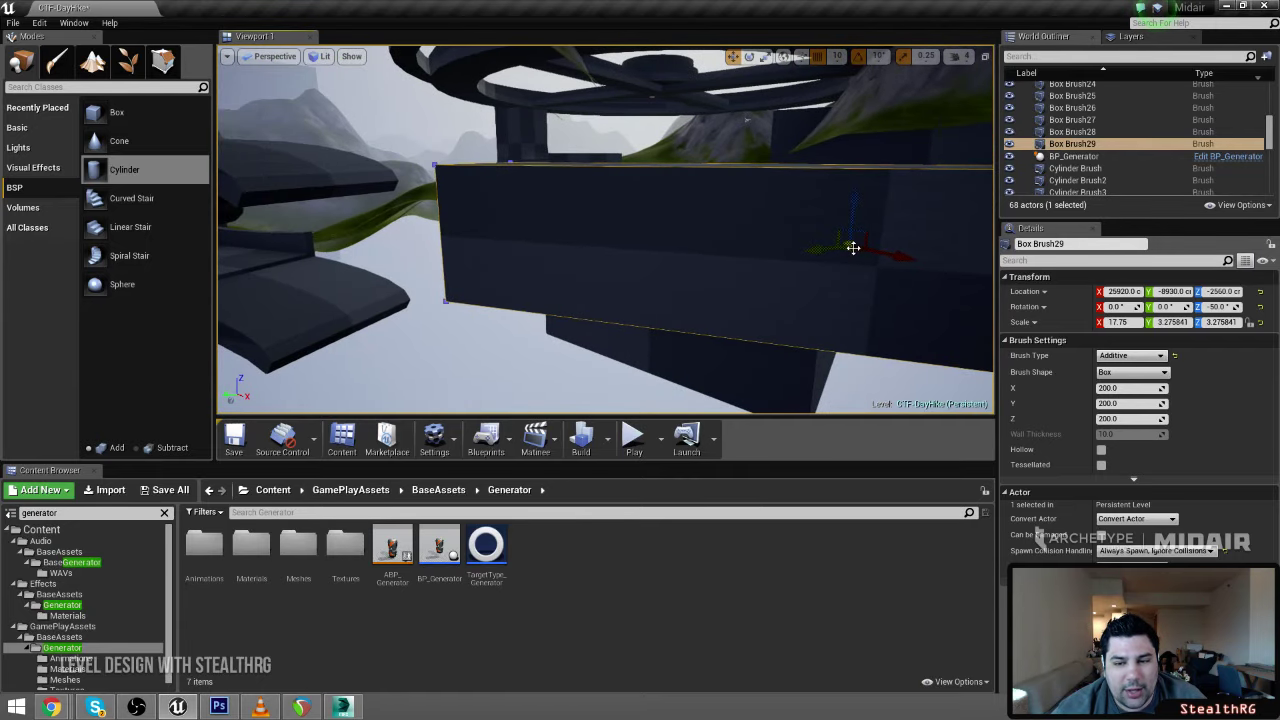
mouse_move(851, 248)
mouse_down()
mouse_move(818, 261)
mouse_move(425, 212)
mouse_move(343, 226)
mouse_up()
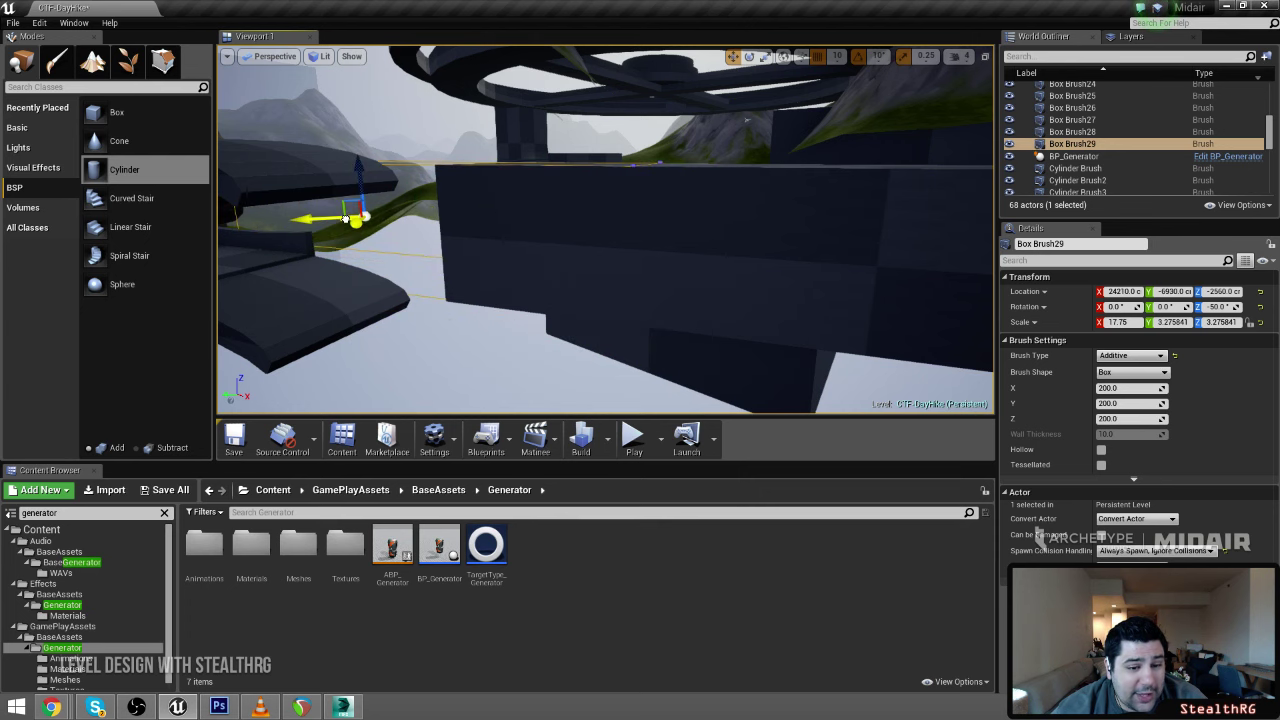
right_drag(345, 218, 247, 222)
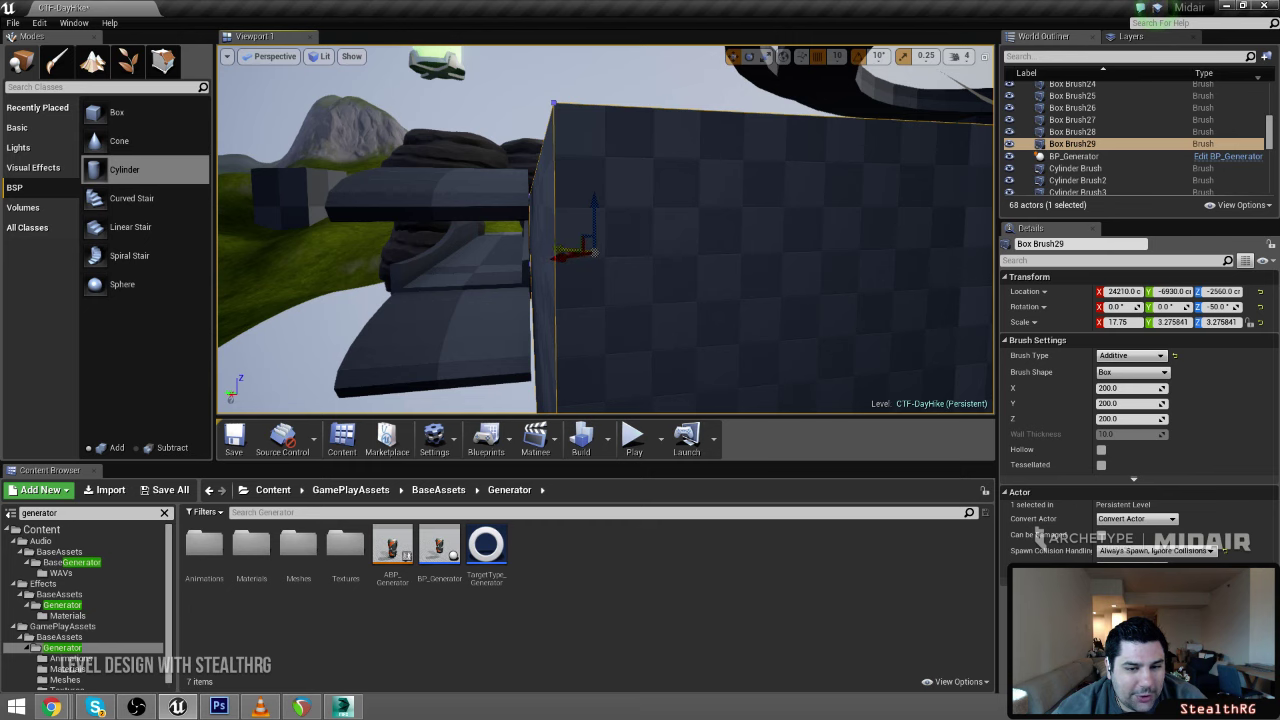
drag(564, 250, 557, 250)
Raise the side wall box, Box Brush29, to Z -2490
mouse_move(557, 250)
right_down()
mouse_move(700, 248)
mouse_move(810, 290)
mouse_move(868, 262)
right_up()
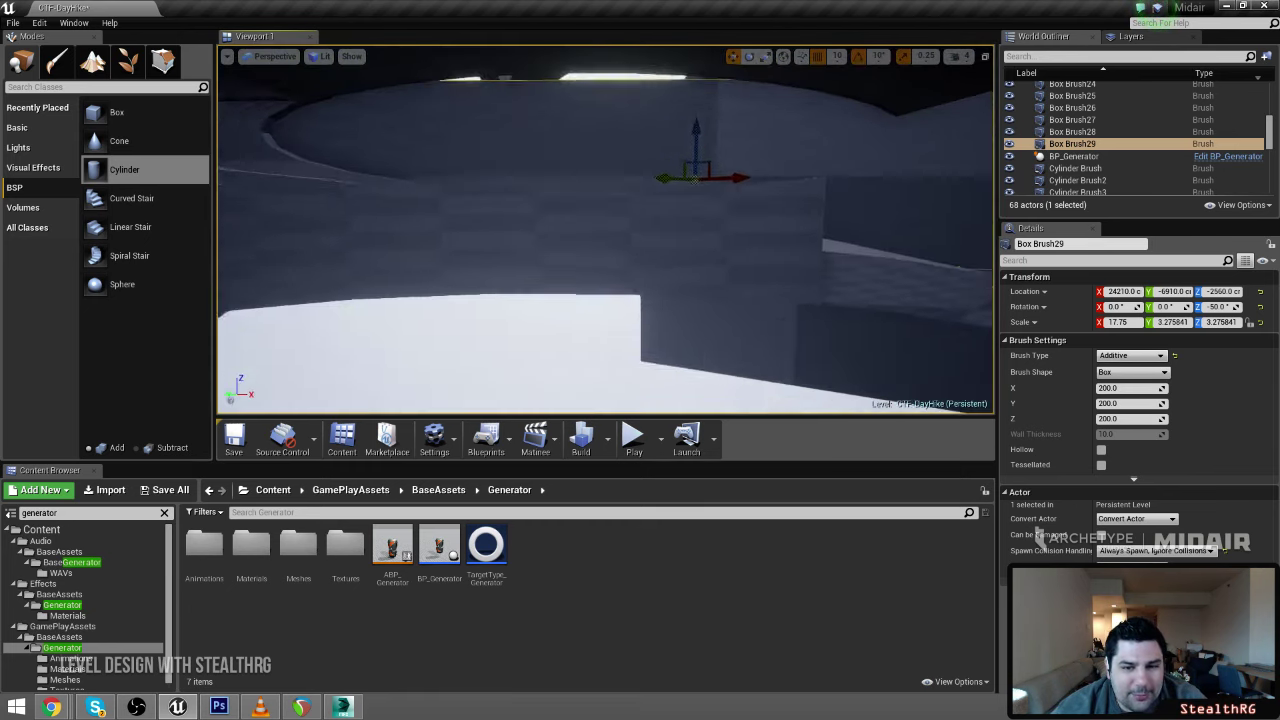
right_drag(649, 229, 660, 192)
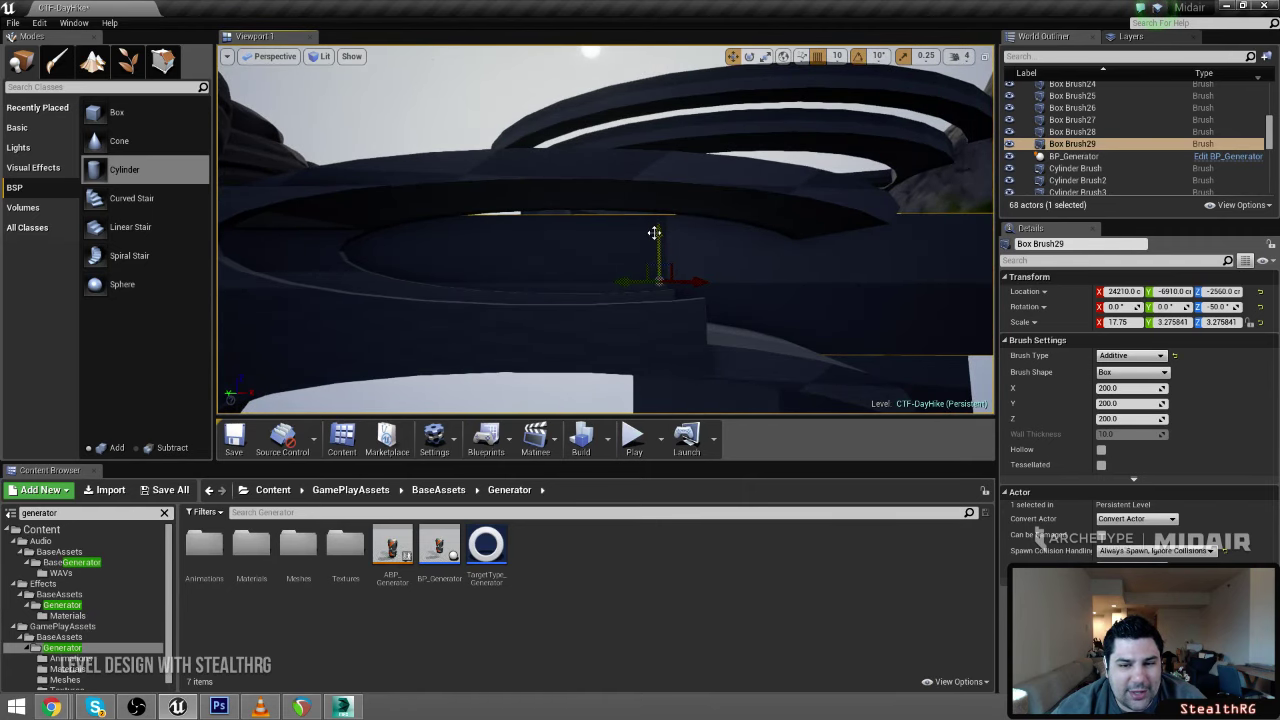
drag(654, 233, 657, 219)
Duplicate the side wall box across to the open side of the arcs and place the copy at X 25601, Y -6613, Z -2530
mouse_move(657, 219)
right_down()
mouse_move(645, 245)
mouse_move(818, 246)
mouse_move(660, 240)
mouse_move(735, 228)
mouse_move(765, 245)
mouse_move(737, 217)
right_up()
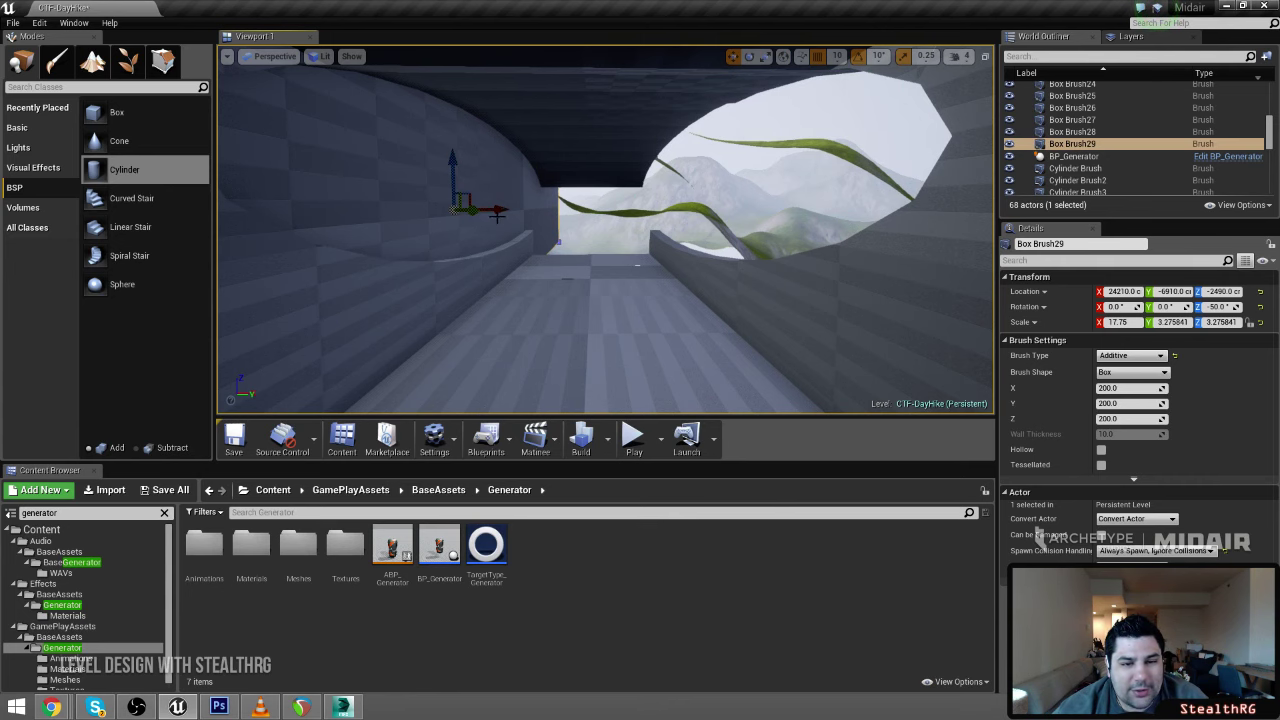
alt+drag(495, 212, 707, 219)
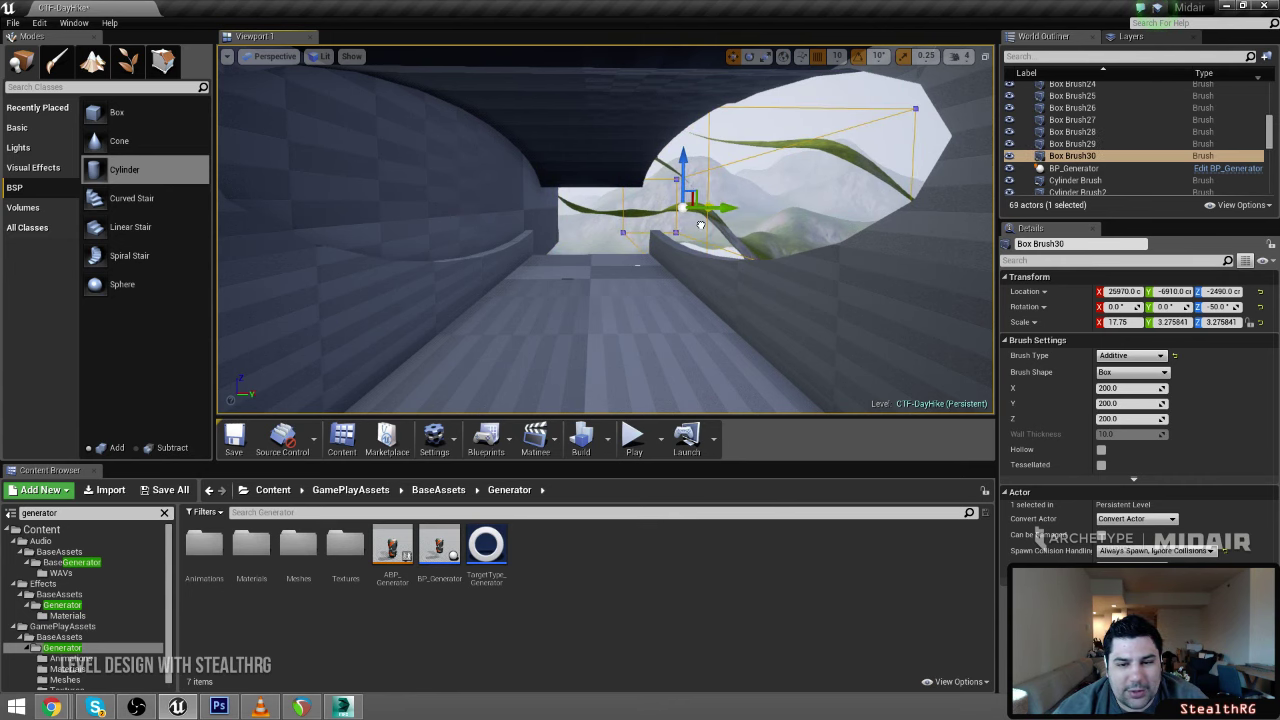
mouse_move(698, 227)
right_down()
mouse_move(480, 250)
mouse_move(600, 240)
mouse_move(520, 236)
mouse_move(691, 238)
right_up()
mouse_move(328, 192)
mouse_down()
mouse_move(445, 165)
mouse_move(490, 208)
mouse_move(530, 214)
mouse_up()
right_drag(910, 251, 990, 246)
right_drag(712, 204, 808, 206)
drag(899, 226, 706, 232)
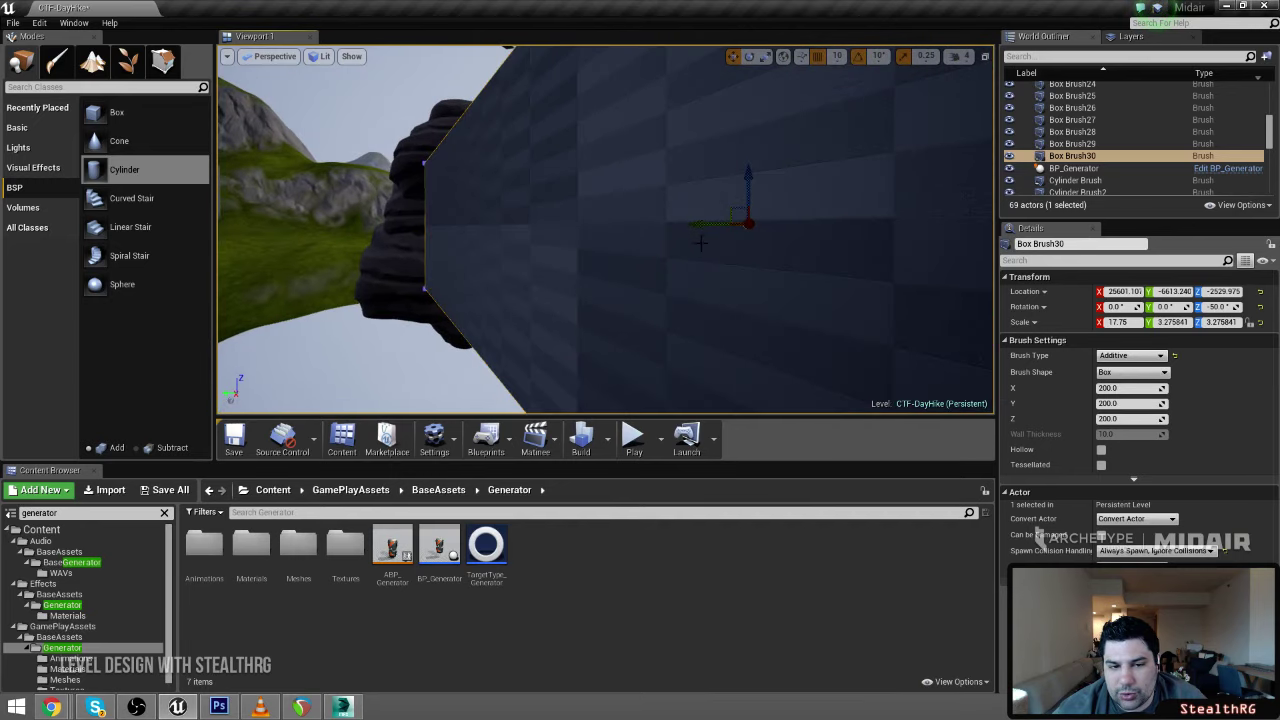
Move the side wall box, Box Brush30, closer against the curved arcs to X 25321, Y -6233
mouse_move(702, 240)
right_down()
mouse_move(780, 238)
mouse_move(552, 256)
right_up()
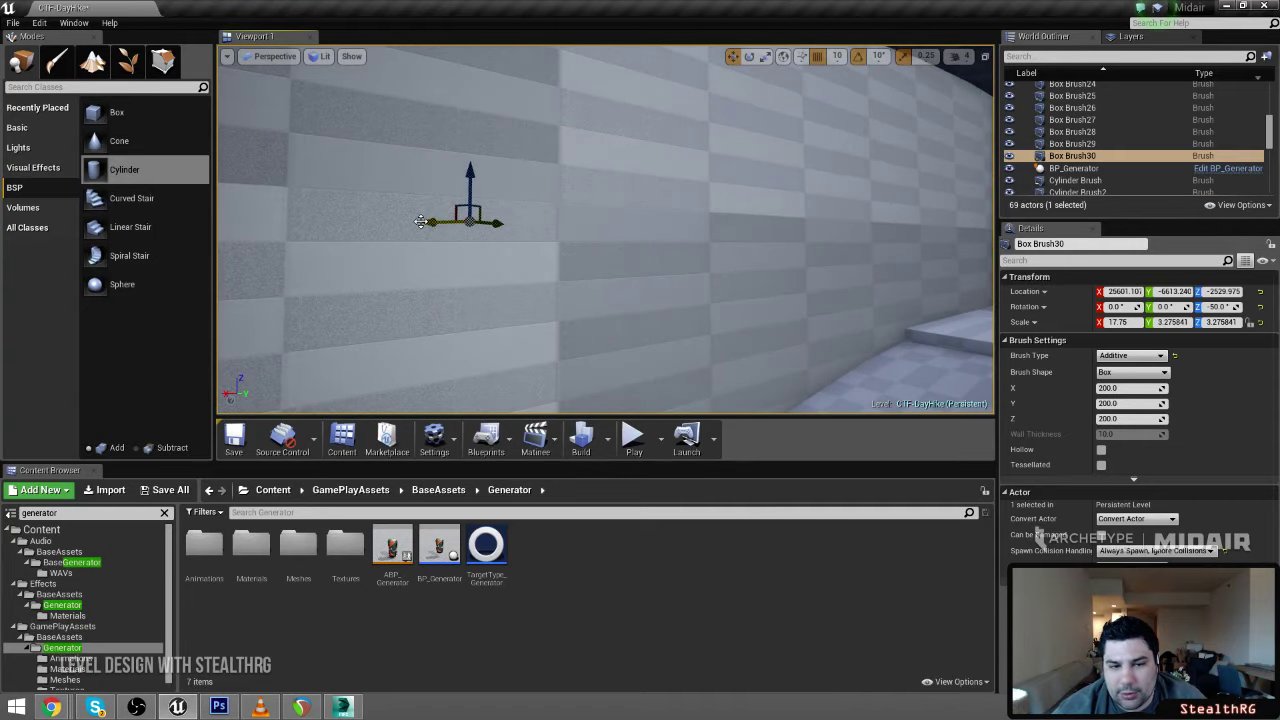
drag(463, 217, 482, 217)
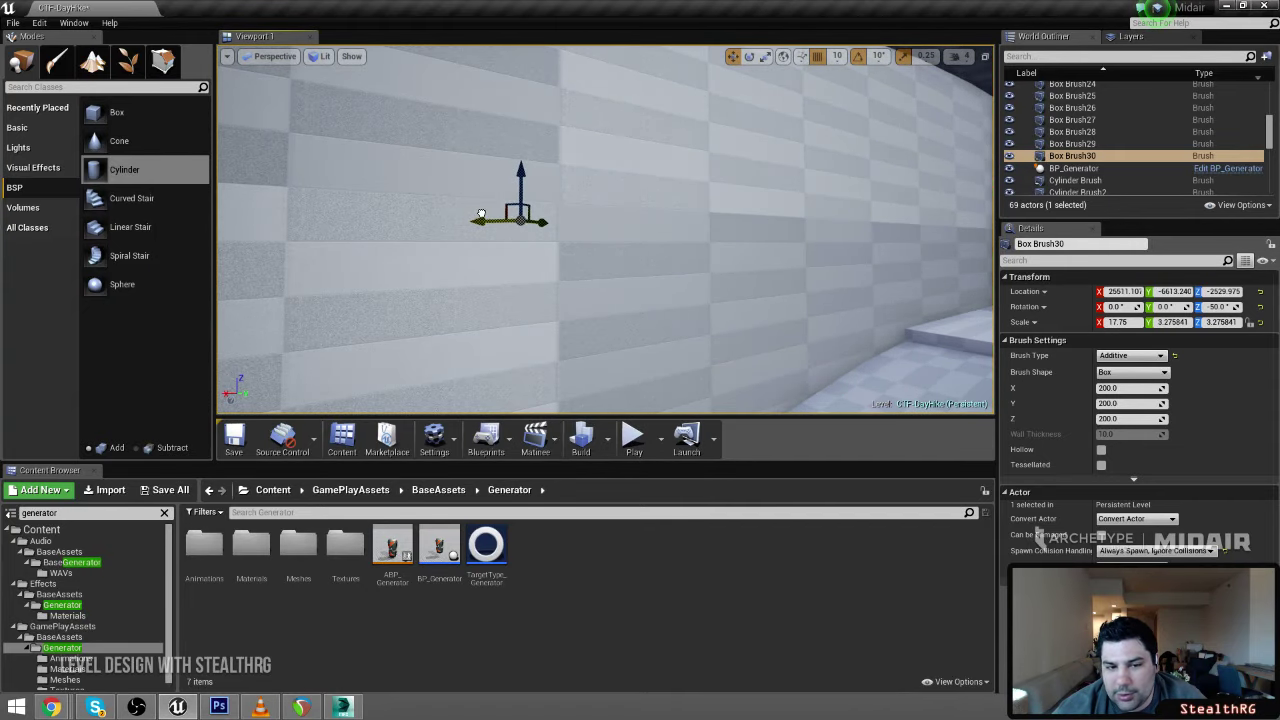
right_drag(591, 233, 710, 236)
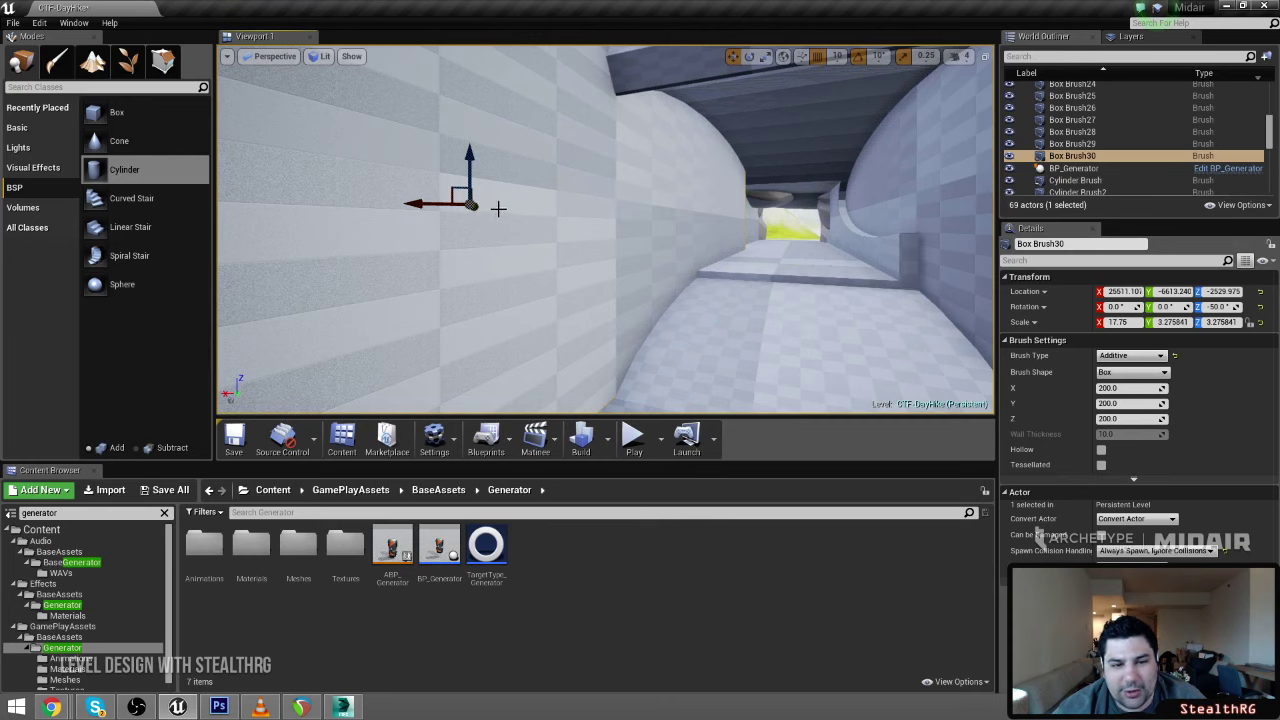
right_drag(497, 207, 385, 209)
drag(427, 210, 473, 216)
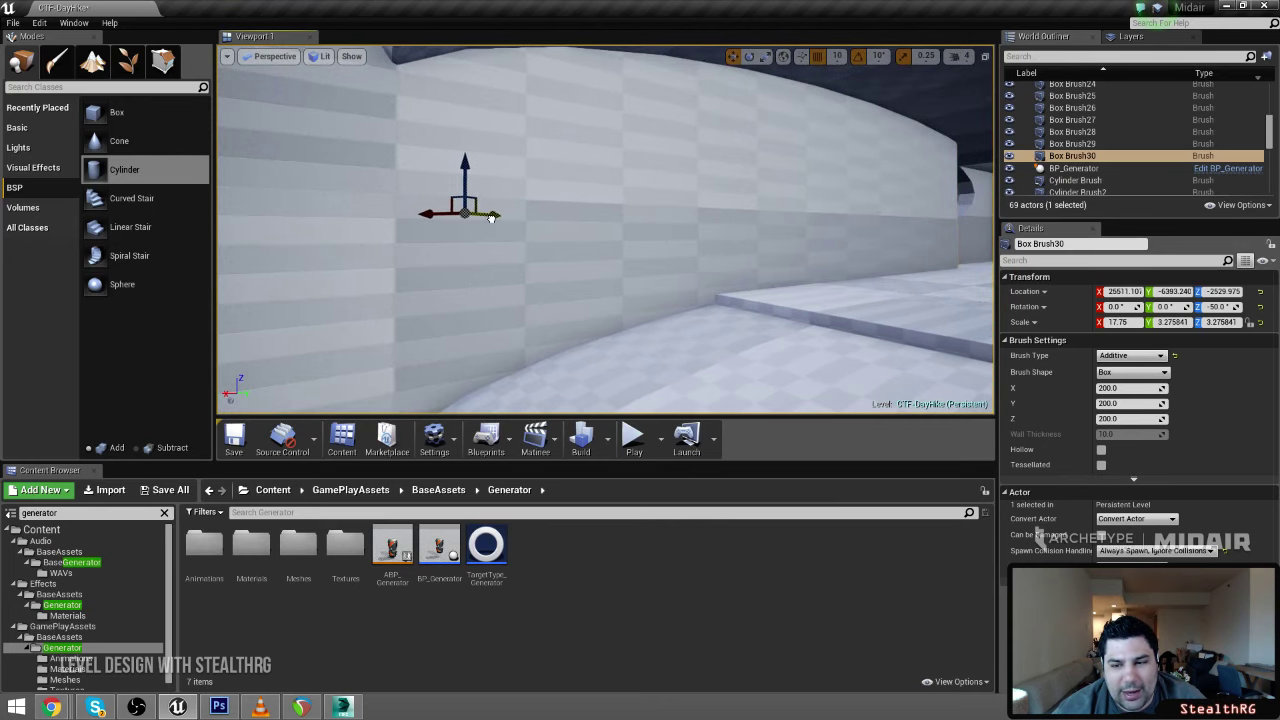
mouse_move(717, 251)
right_down()
mouse_move(706, 251)
mouse_move(796, 254)
mouse_move(785, 253)
right_up()
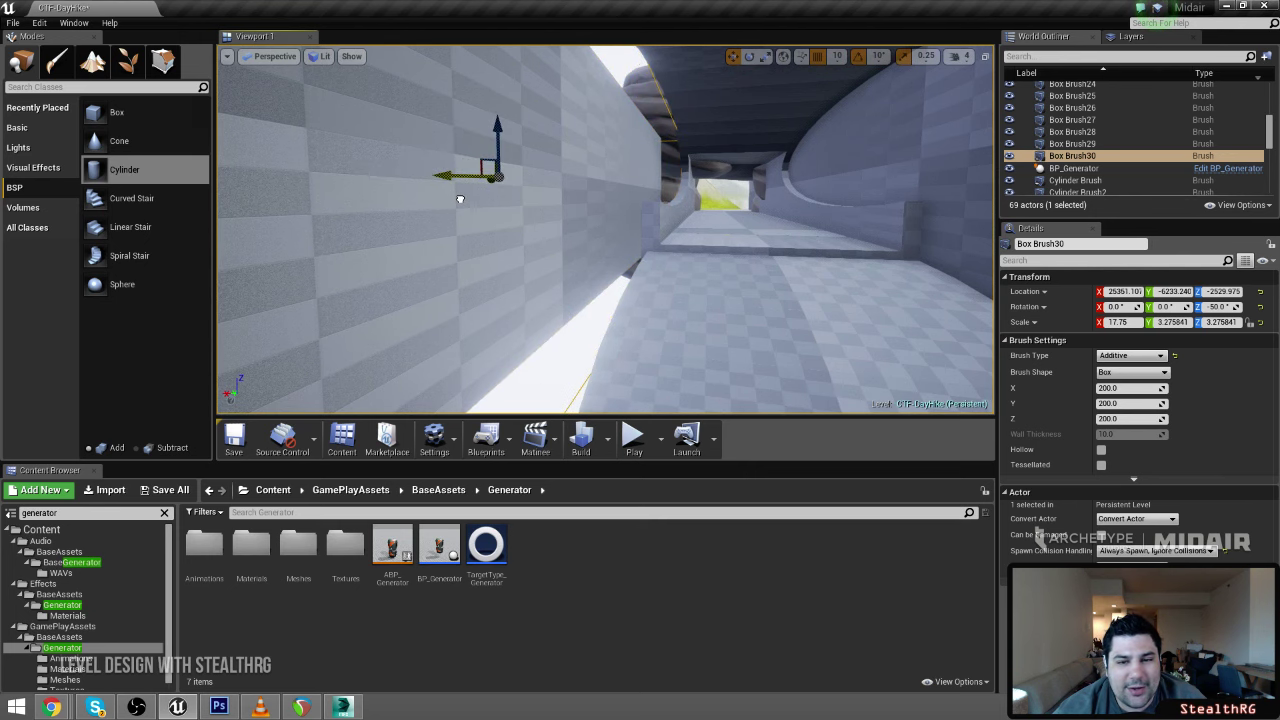
right_drag(495, 197, 504, 200)
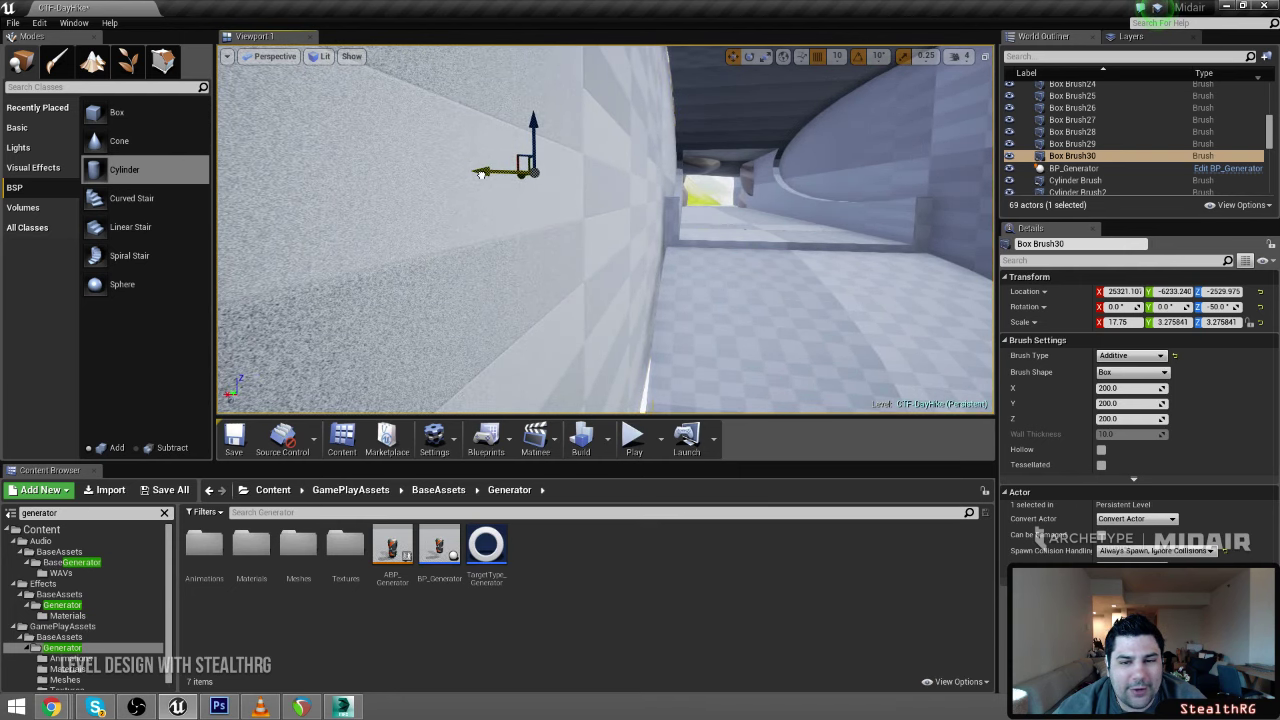
Play-test the map in full screen, travelling from the base across the hills and through the walled tunnel to its open end
mouse_move(698, 204)
right_down()
mouse_move(642, 206)
mouse_move(712, 202)
mouse_move(715, 217)
mouse_move(696, 197)
mouse_move(714, 199)
right_up()
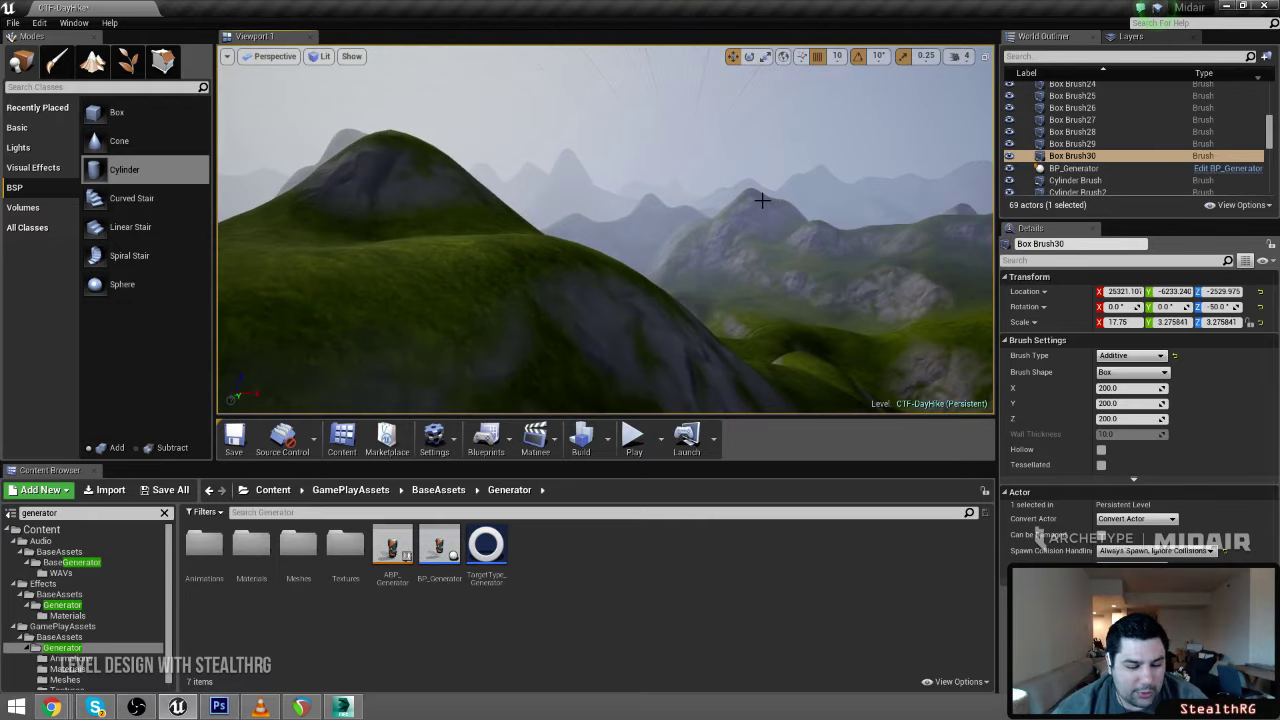
key(alt+p)
key(F11)
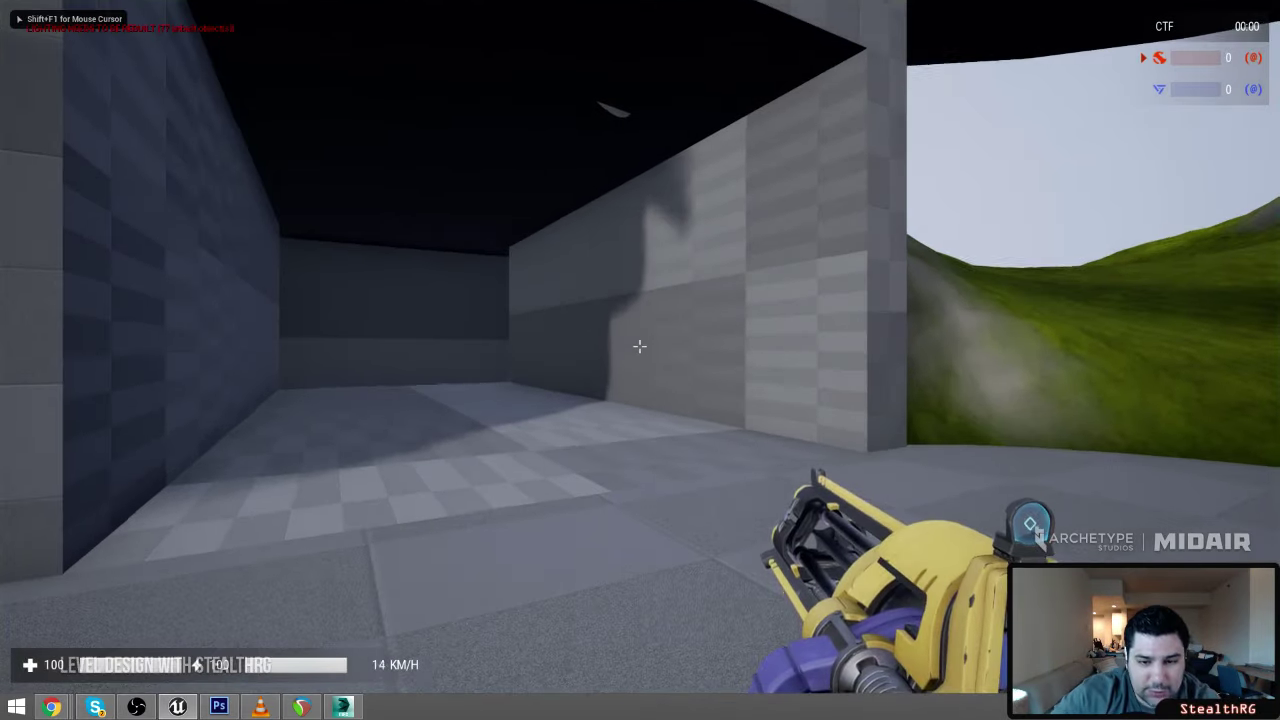
key(2)
key(w)
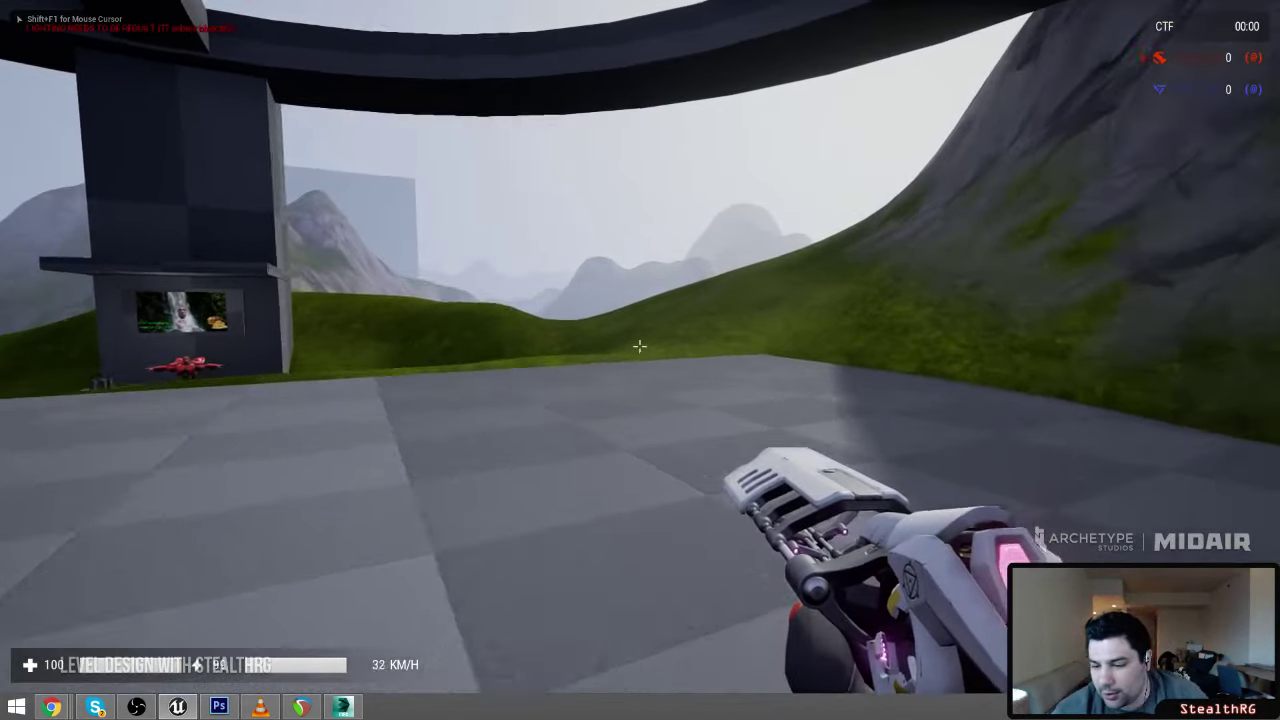
right_click(640, 346)
key(w)
right_click(640, 346)
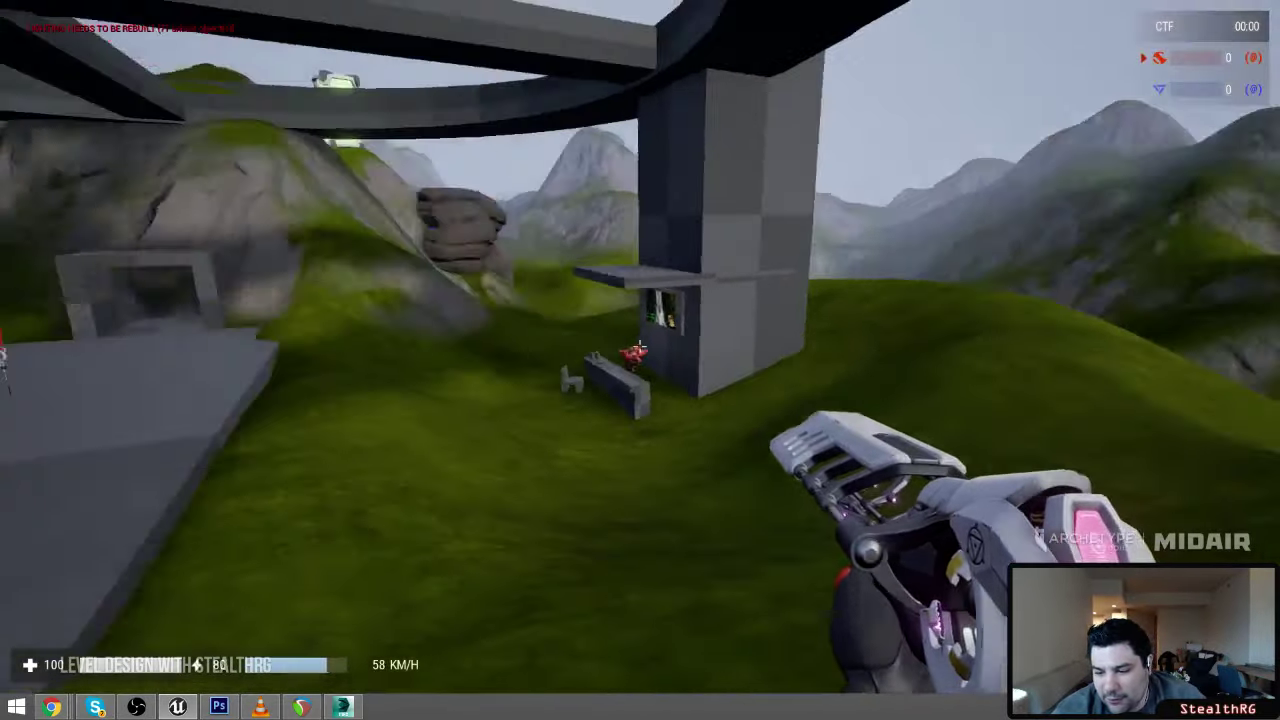
key(w)
right_click(640, 346)
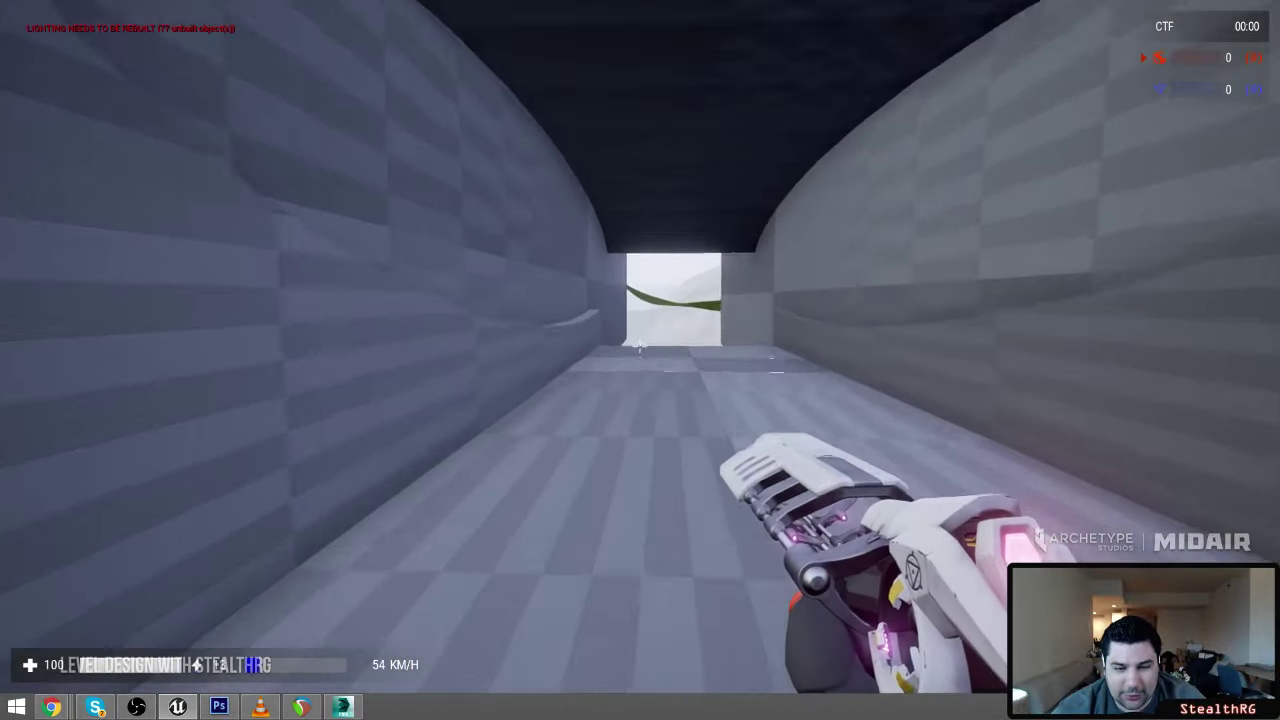
key(w)
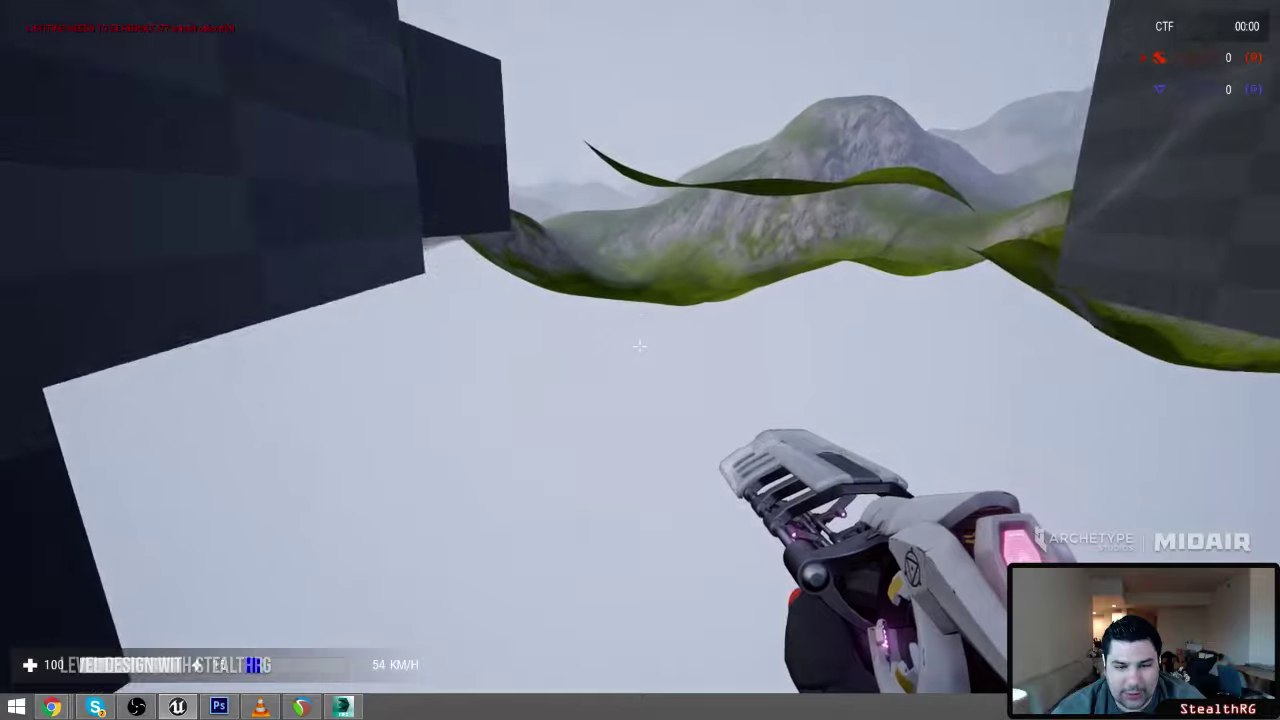
key(shift+F1)
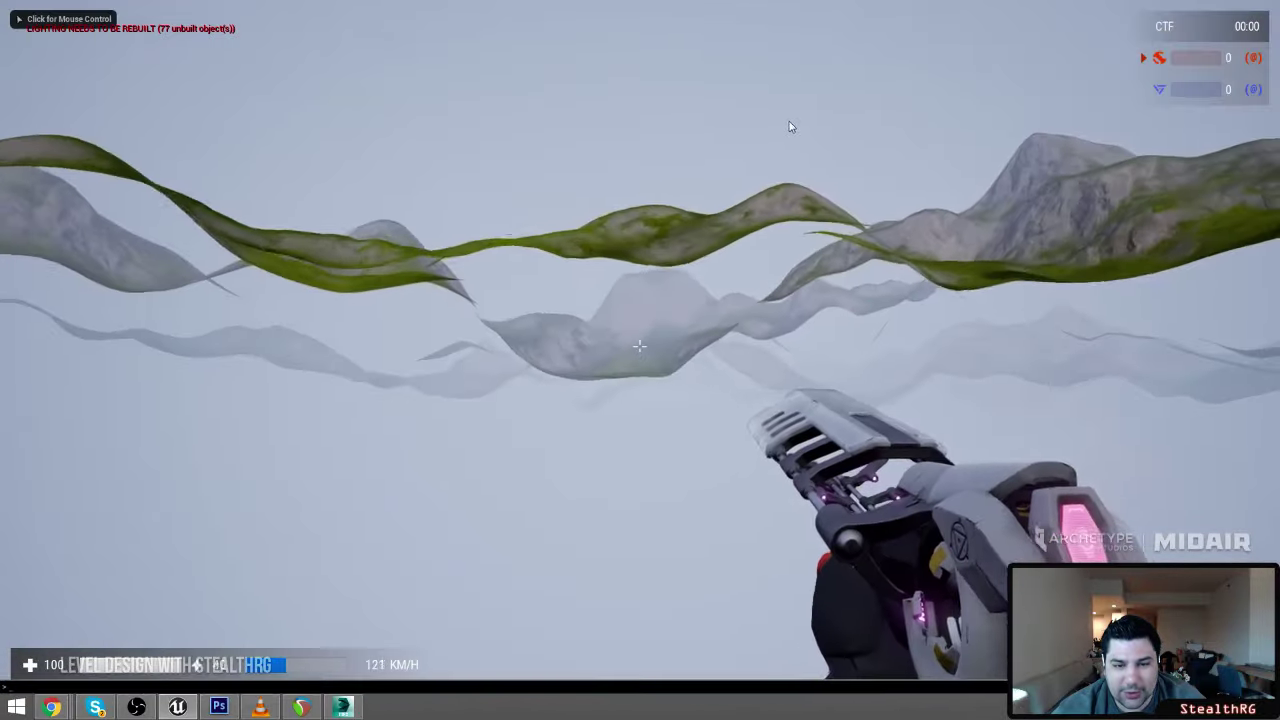
key(Escape)
Inspect the undersides of the base, tunnel and side wall boxes from below the terrain
right_drag(654, 274, 116, 12)
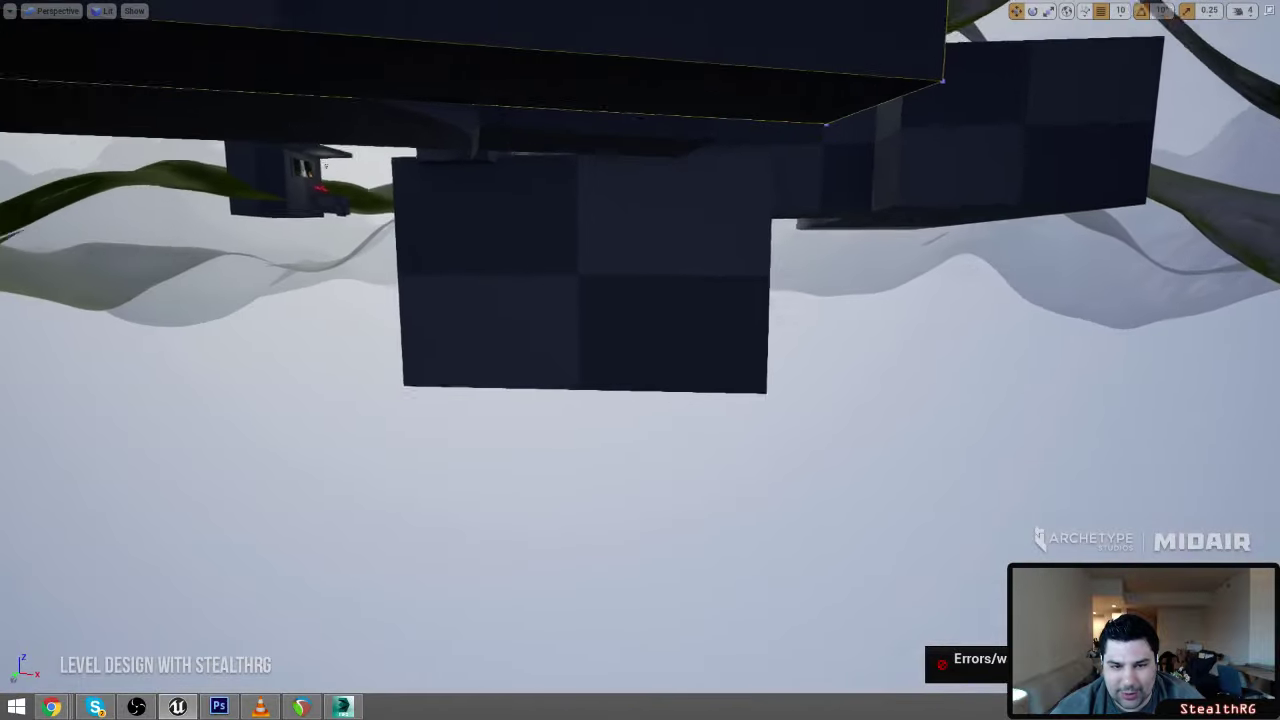
key(d)
mouse_move(353, 323)
right_down()
mouse_move(400, 296)
mouse_move(425, 300)
mouse_move(353, 323)
right_up()
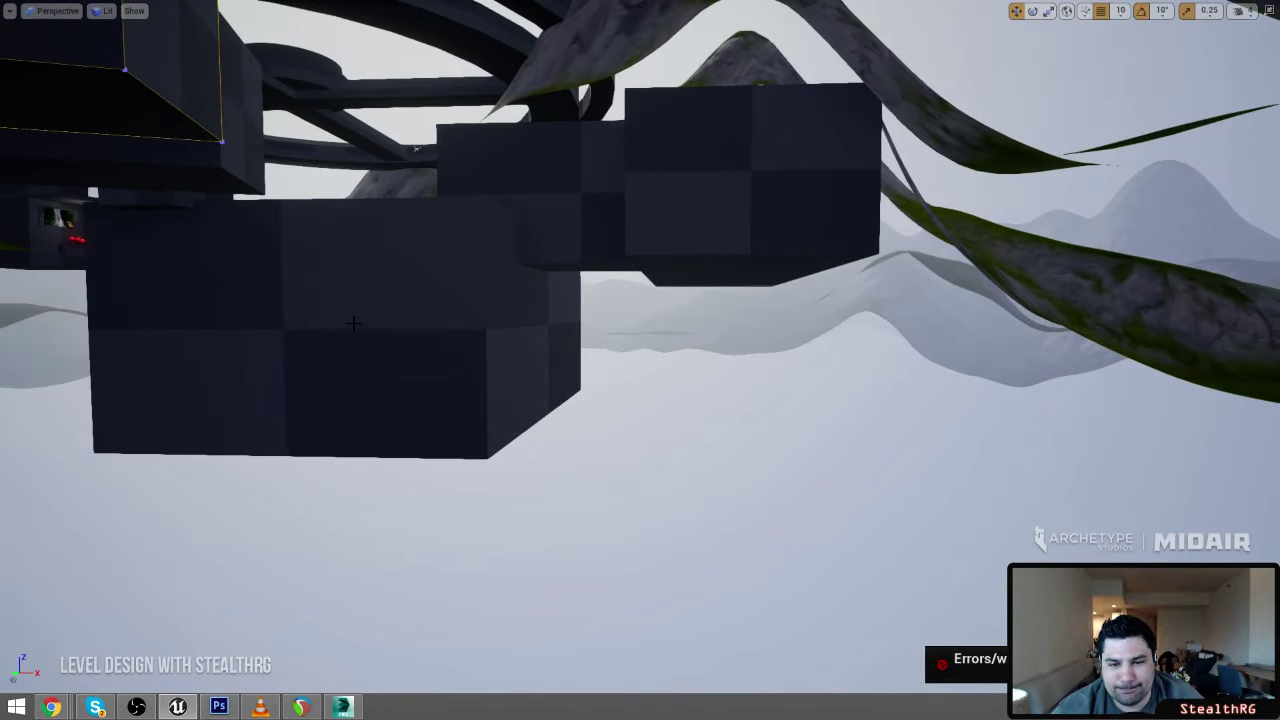
right_drag(547, 447, 447, 433)
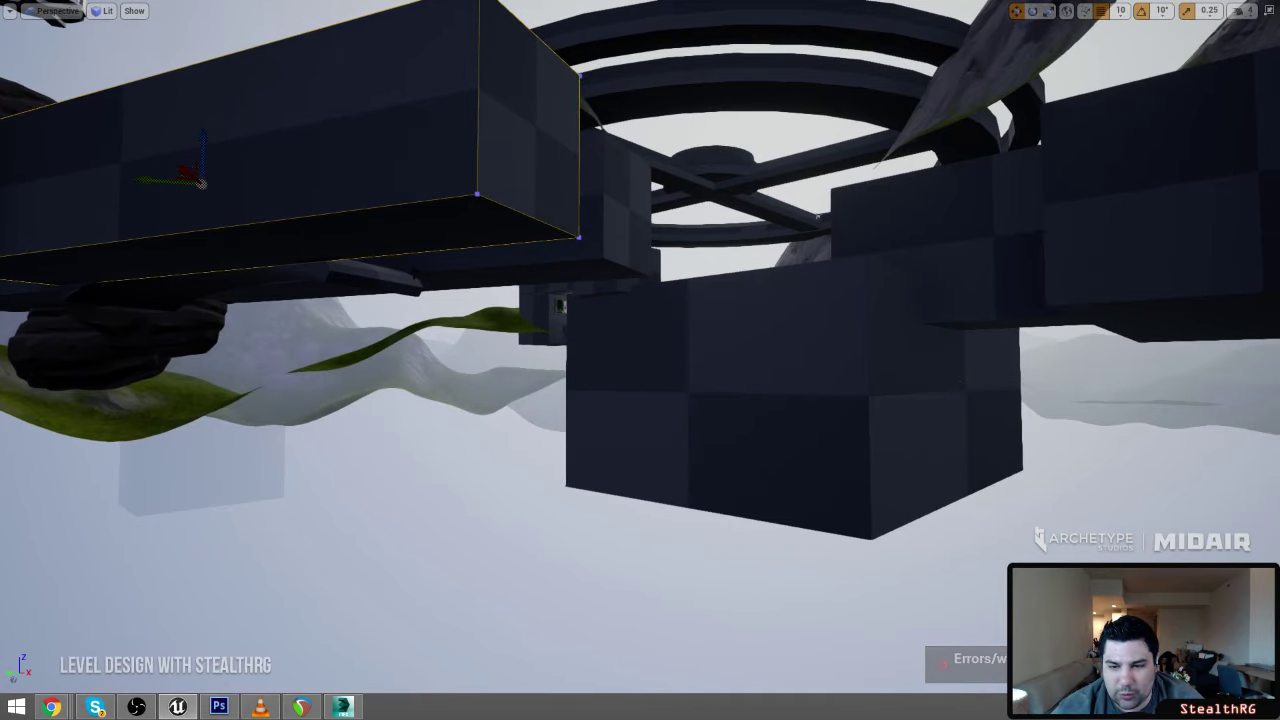
key(d)
right_drag(435, 336, 502, 345)
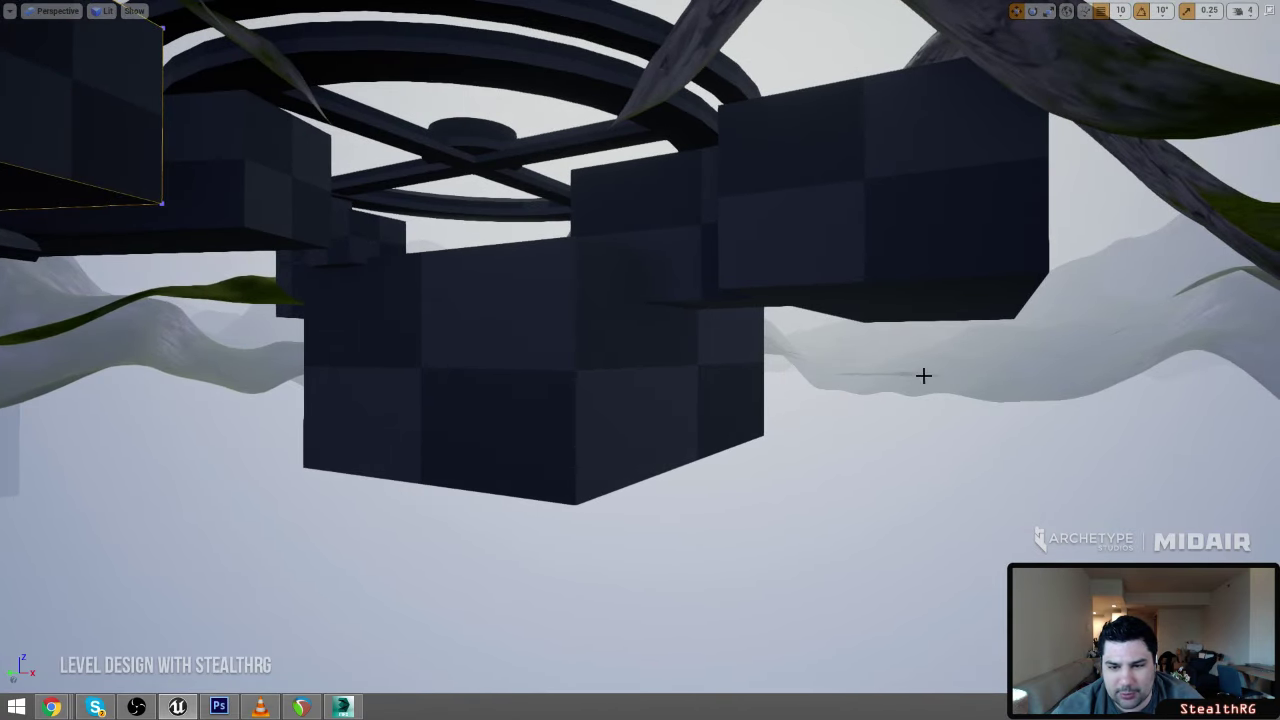
right_drag(854, 408, 778, 411)
key(d)
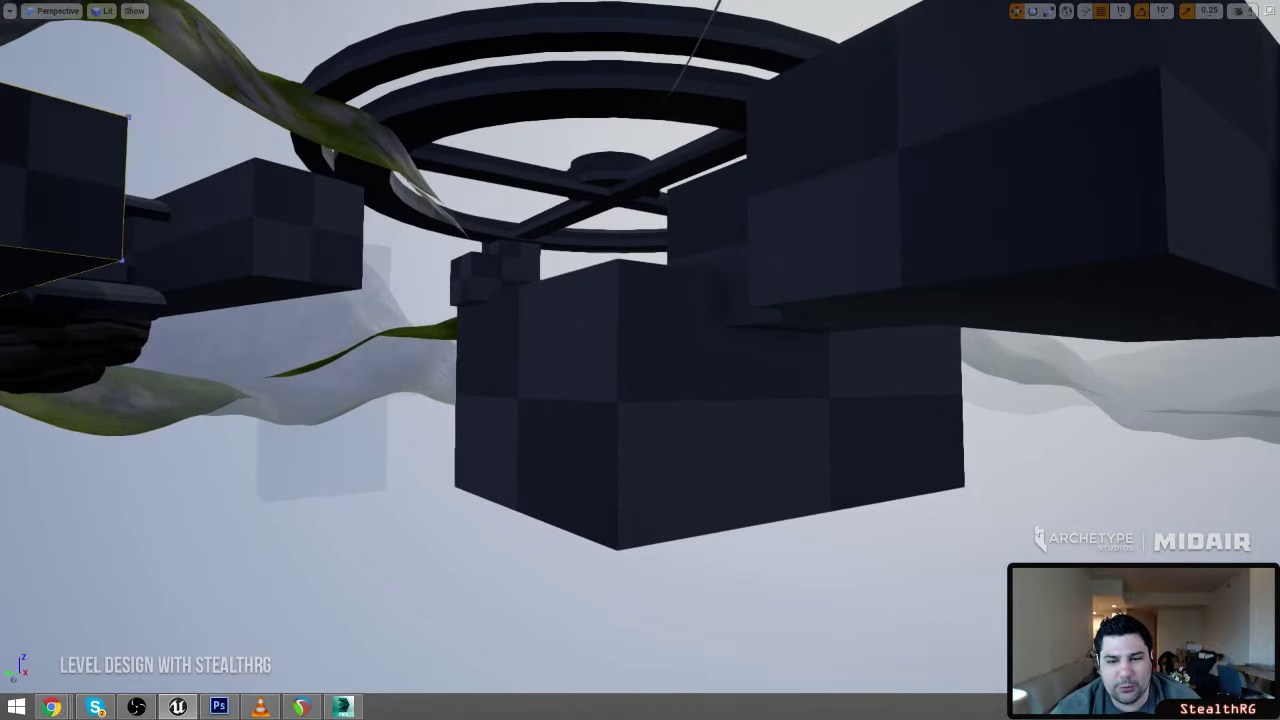
key(a)
key(s)
right_drag(540, 623, 569, 560)
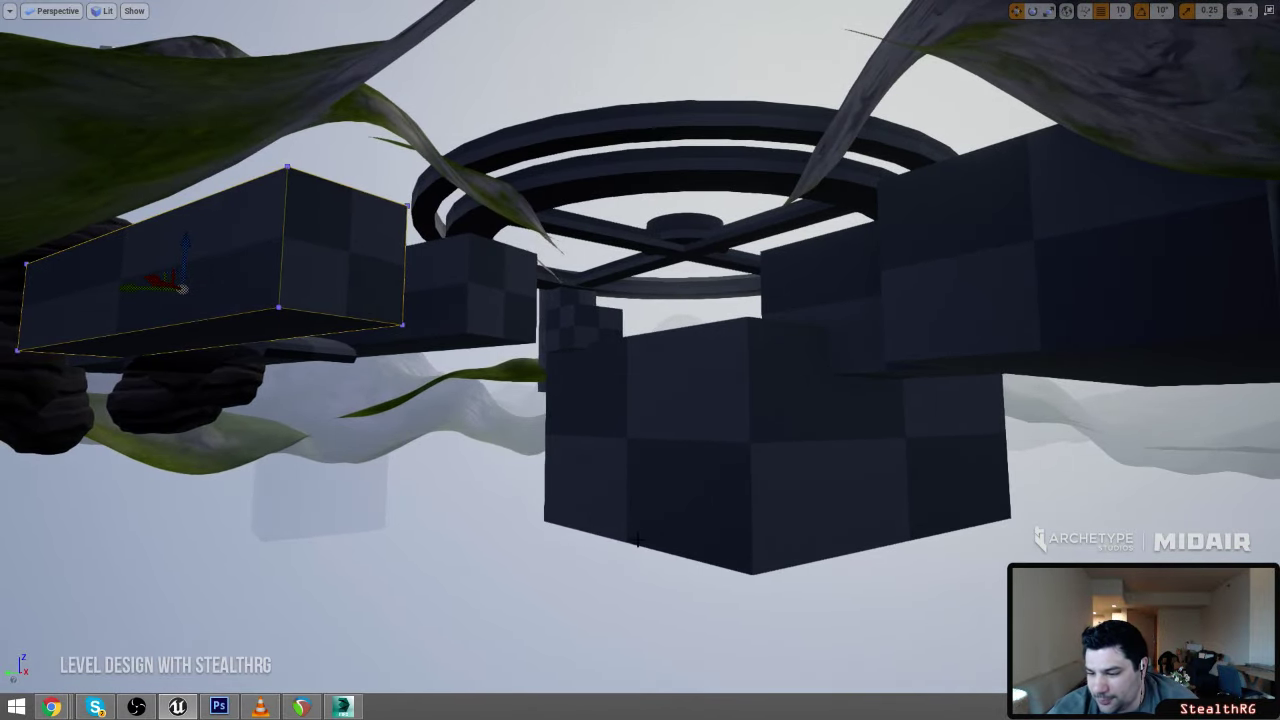
key(d)
right_drag(638, 540, 597, 560)
Survey the hills, the ring platform and the rock-framed tunnel entrance from a distance
key(w)
key(w)
key(d)
key(w)
key(s)
key(d)
key(s)
key(a)
key(w)
key(s)
key(s)
key(w)
key(s)
key(s)
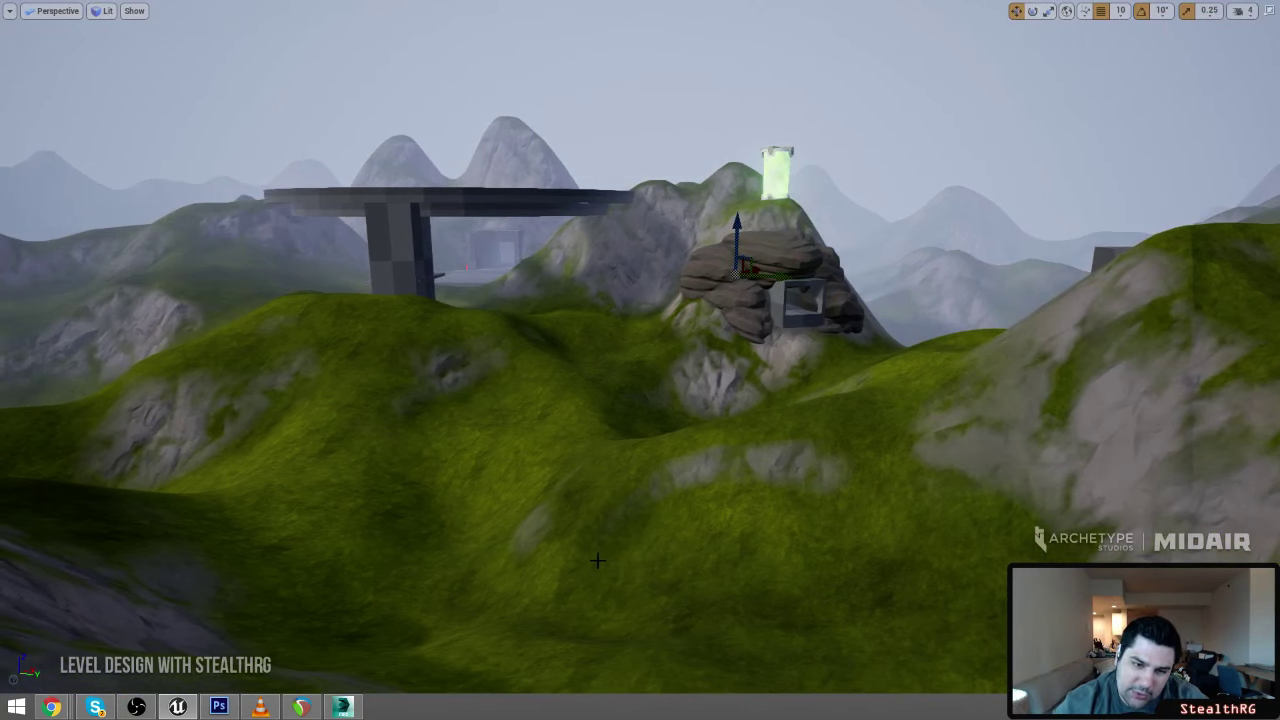
key(w)
right_drag(521, 467, 600, 450)
key(d)
key(a)
key(s)
key(w)
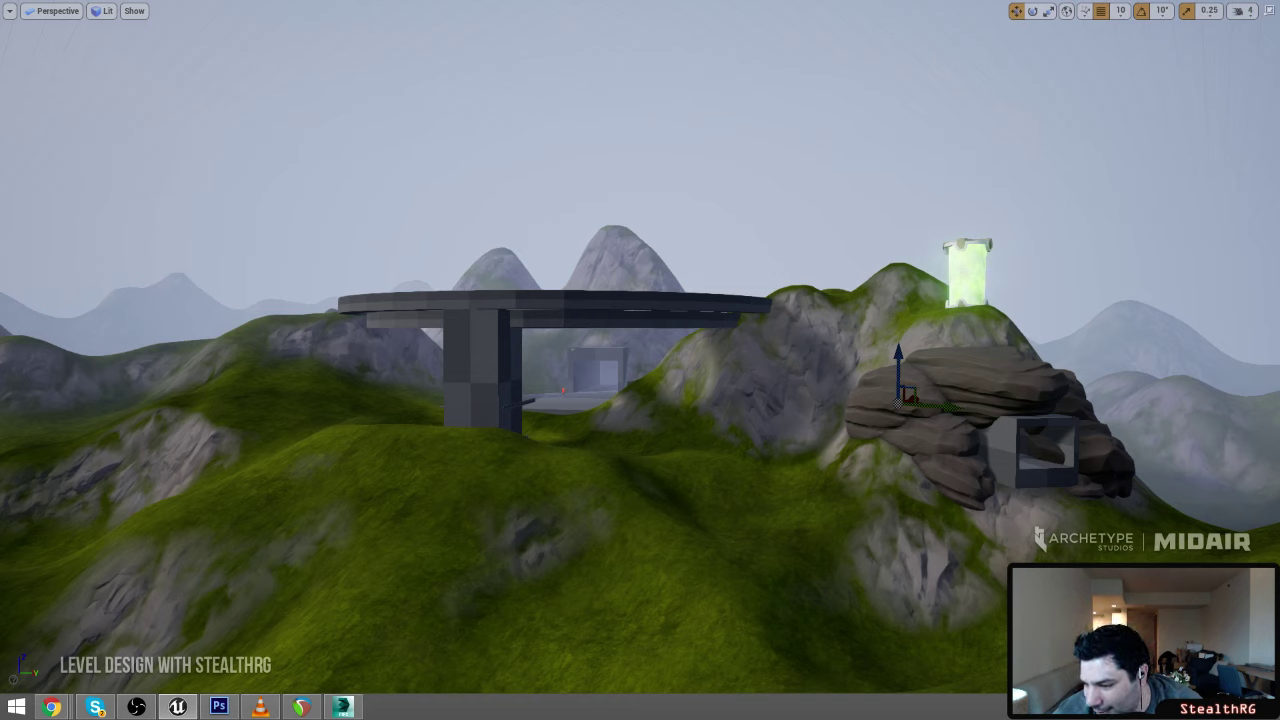
key(alt+Tab)
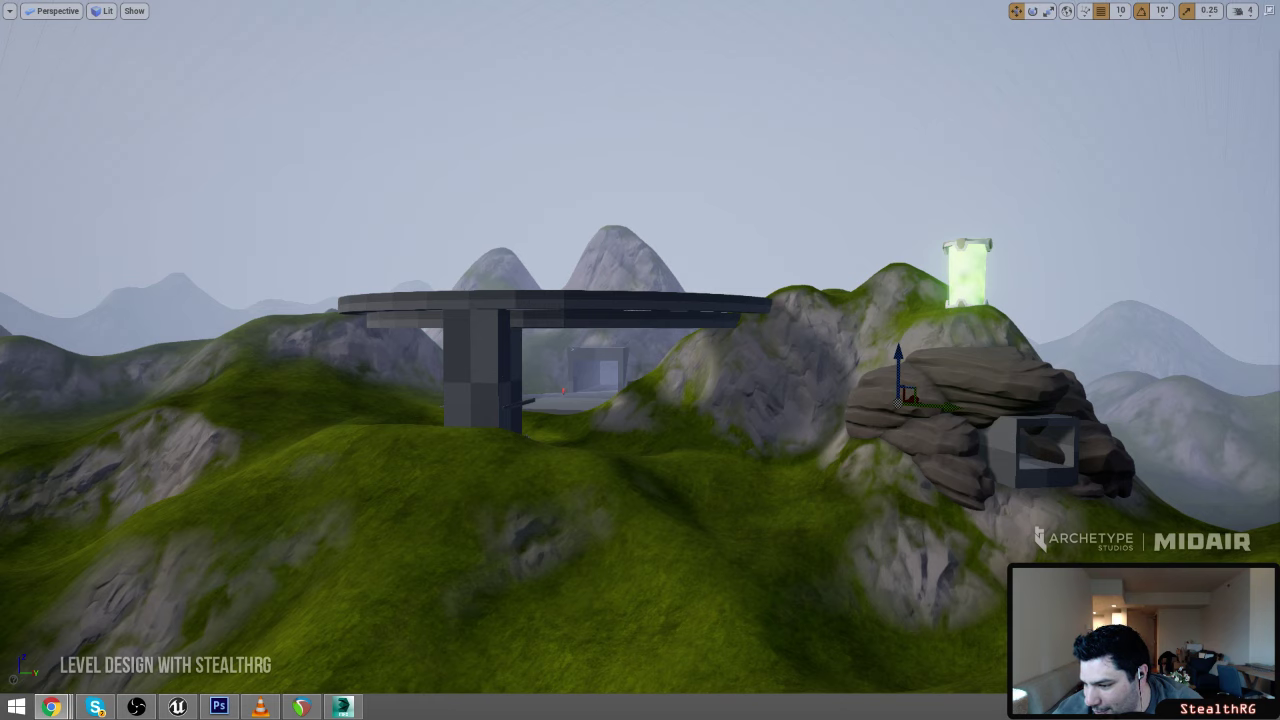
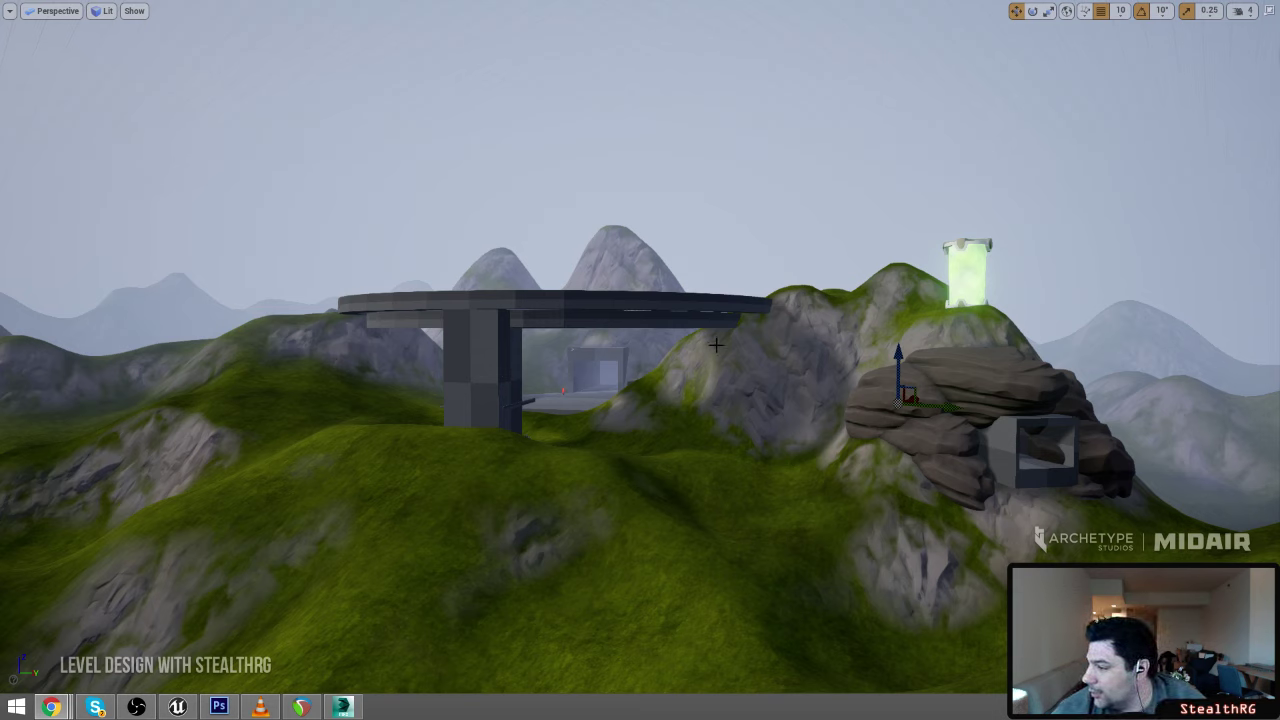
Duplicate one of the tunnel's side wall boxes and place the copy below, between the two walls
key(w)
right_drag(716, 345, 696, 378)
key(d)
key(w)
key(s)
key(a)
key(w)
key(a)
key(s)
key(w)
key(d)
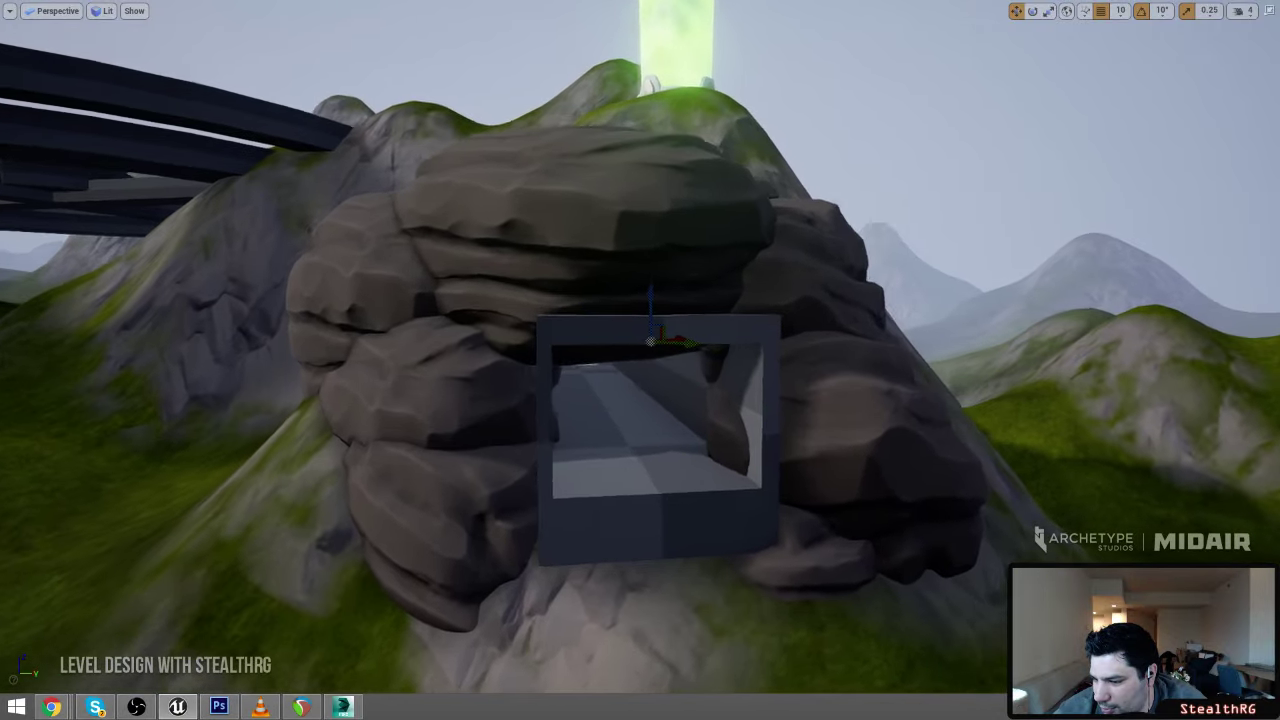
key(w)
right_drag(640, 360, 630, 304)
click(765, 300)
right_drag(900, 389, 810, 392)
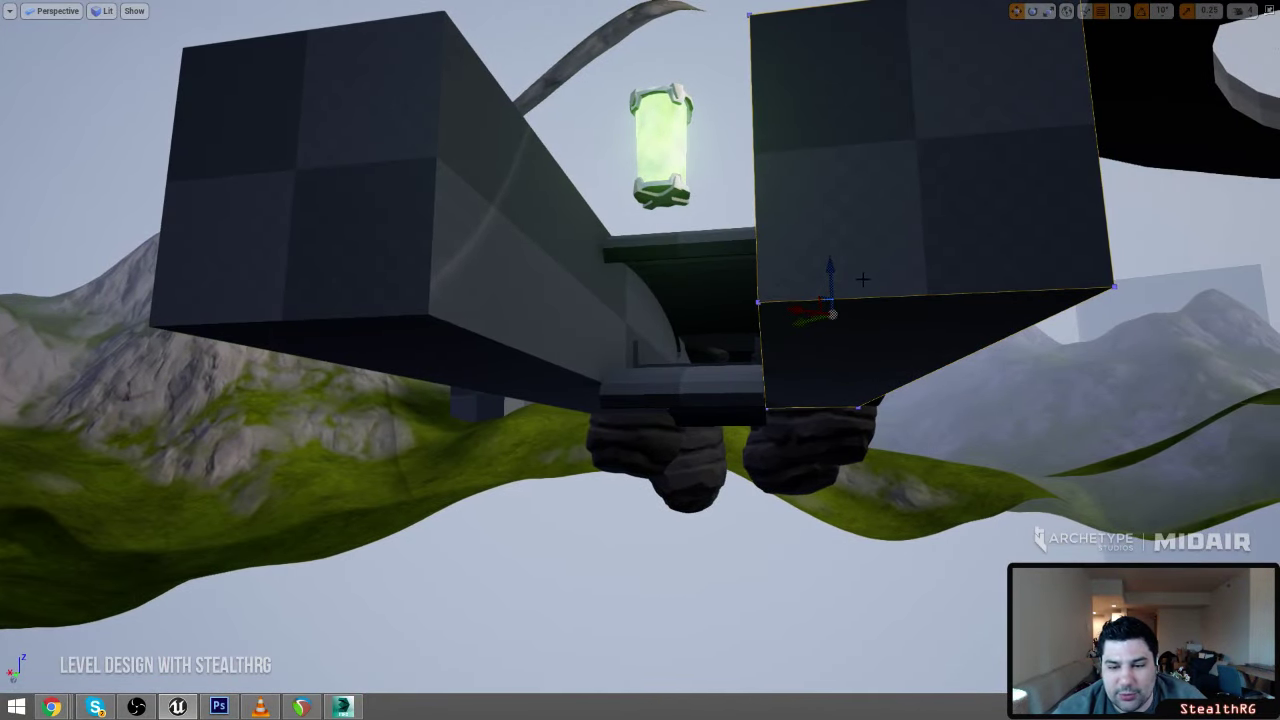
alt+drag(822, 297, 674, 460)
right_drag(674, 460, 625, 440)
right_drag(752, 402, 754, 392)
Shorten the duplicated box along its length to roughly half, for use as a floor piece between the side walls
key(e)
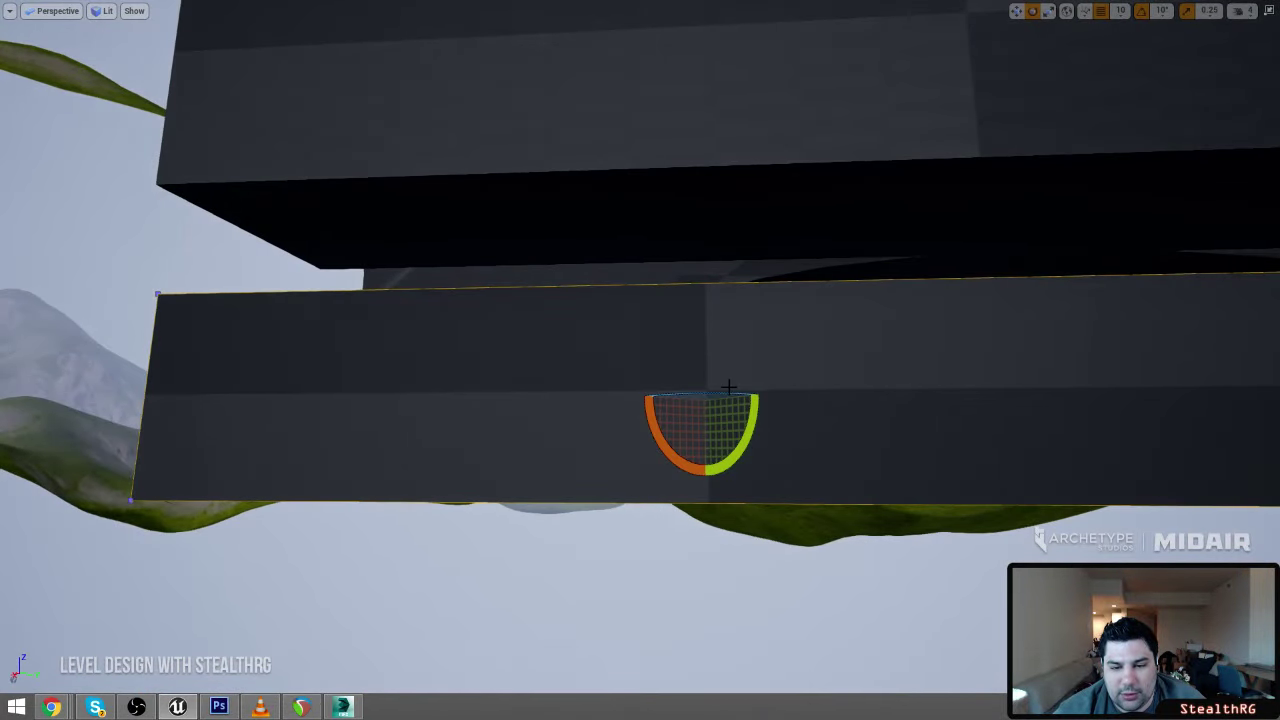
key(r)
drag(658, 400, 697, 400)
key(w)
key(e)
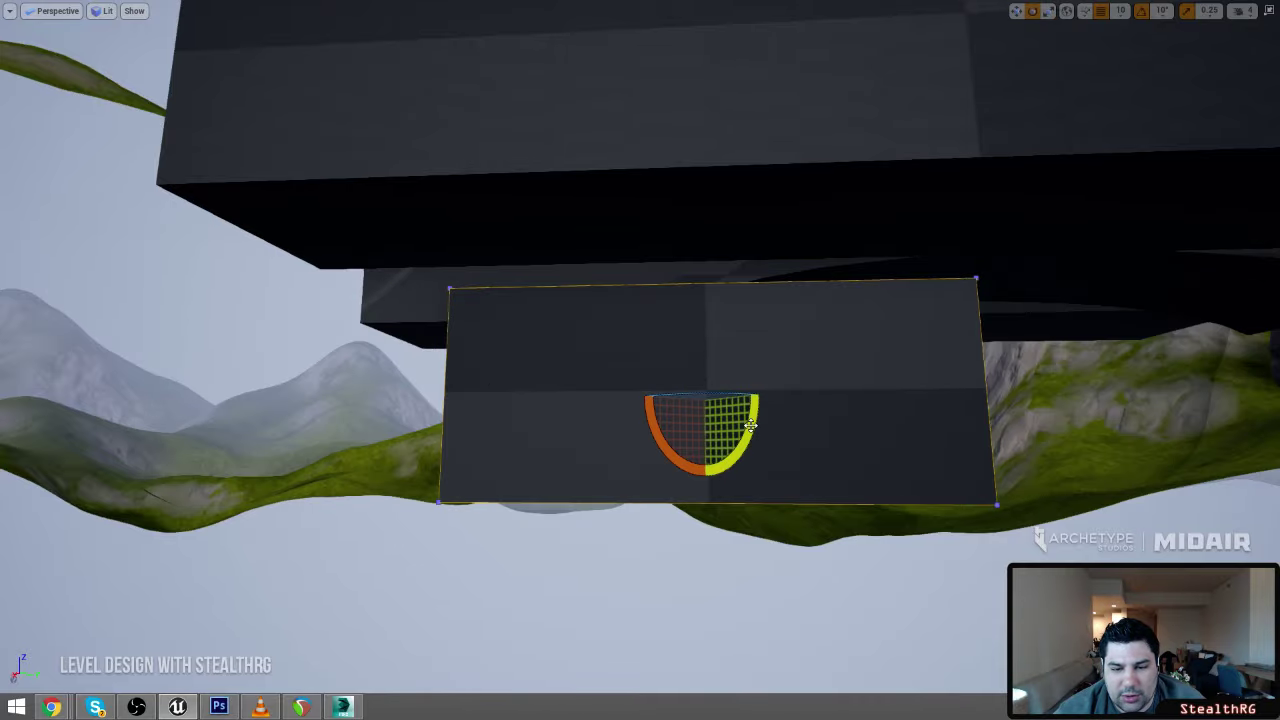
key(a)
right_drag(757, 402, 695, 358)
key(a)
key(d)
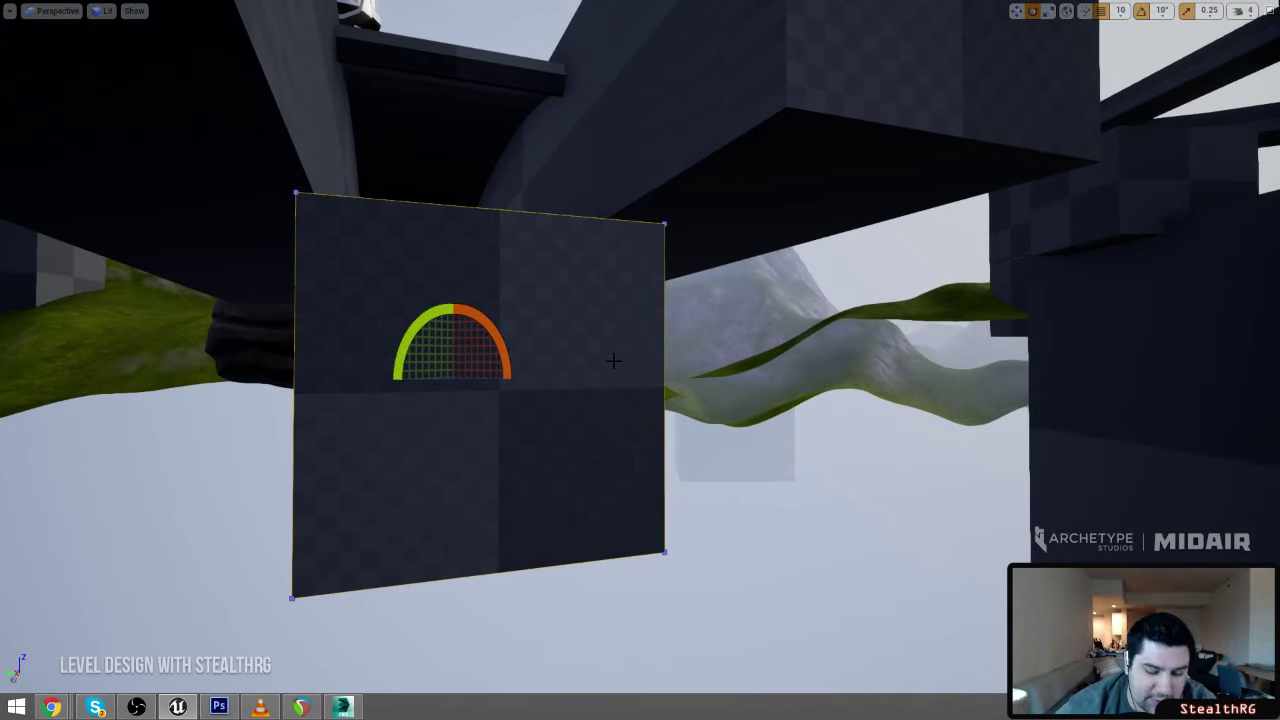
Fit the floor box against the end of the curved ramp and widen it to close the gaps to both side walls
right_drag(582, 310, 586, 363)
key(w)
key(s)
key(a)
key(w)
key(r)
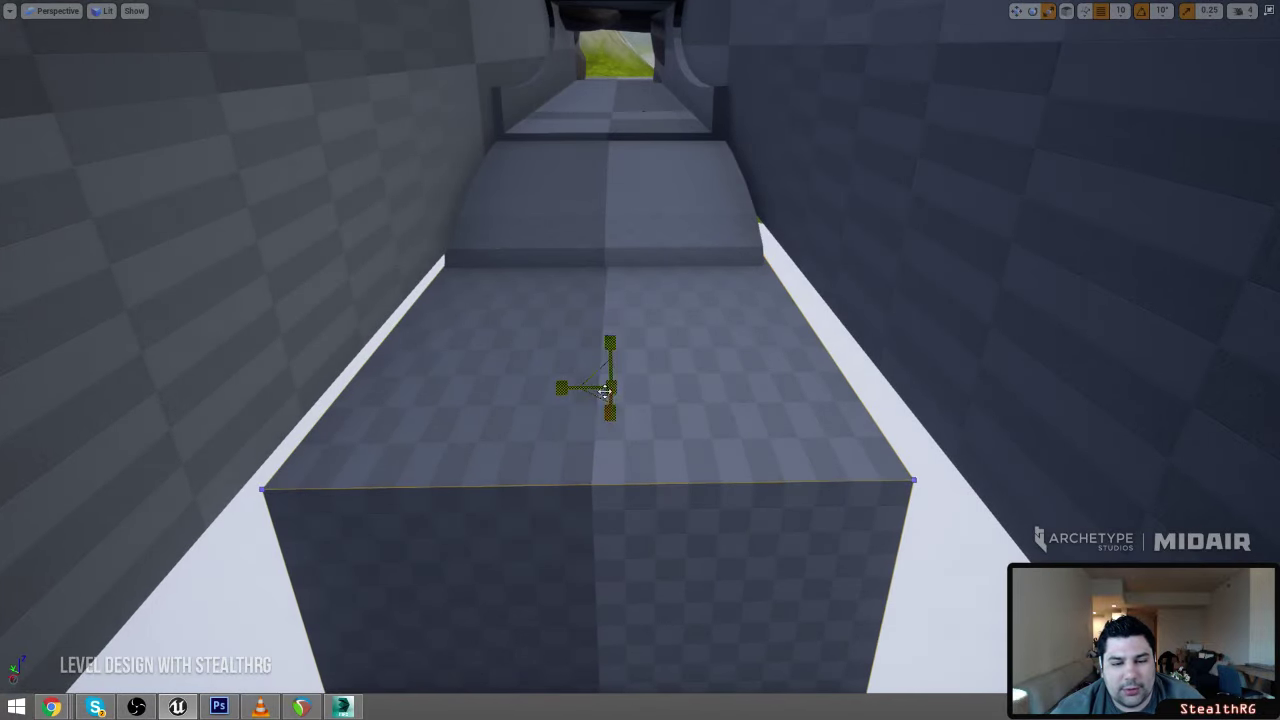
drag(610, 344, 610, 324)
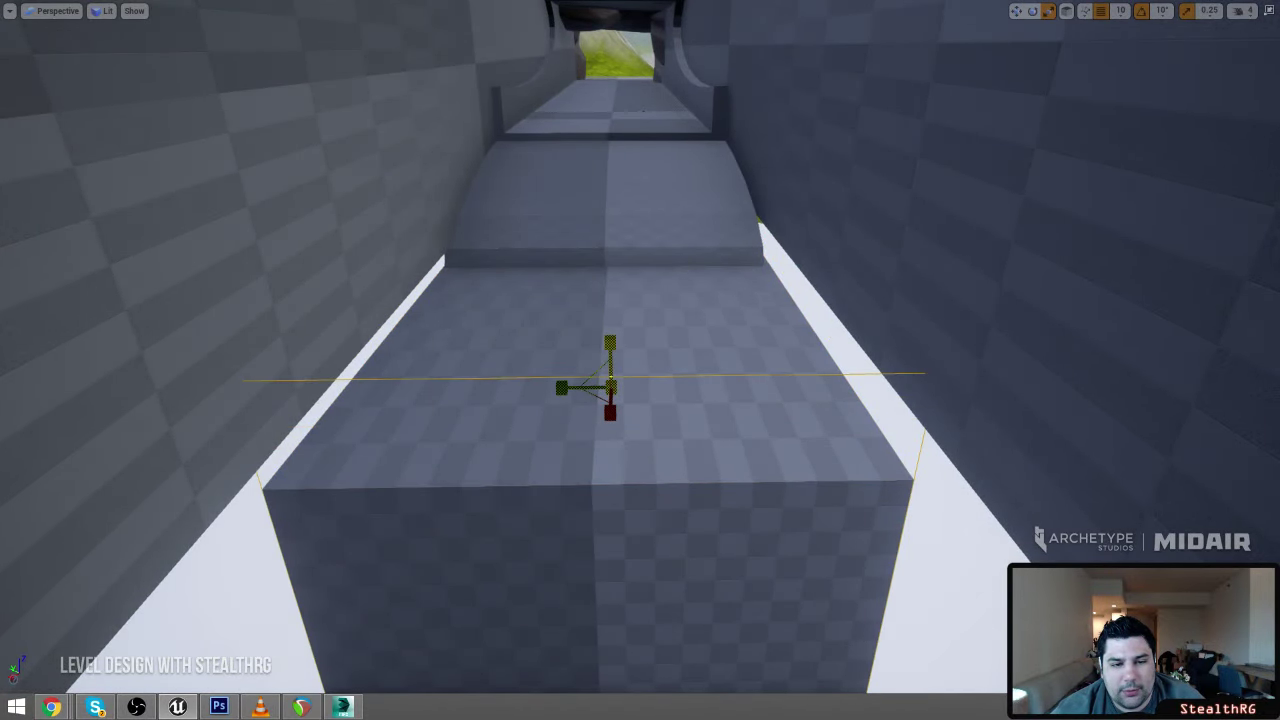
drag(565, 393, 535, 393)
Examine the seams where the widened floor box meets the side walls and the curved tunnel section
right_drag(565, 393, 436, 332)
key(w)
key(d)
key(s)
key(w)
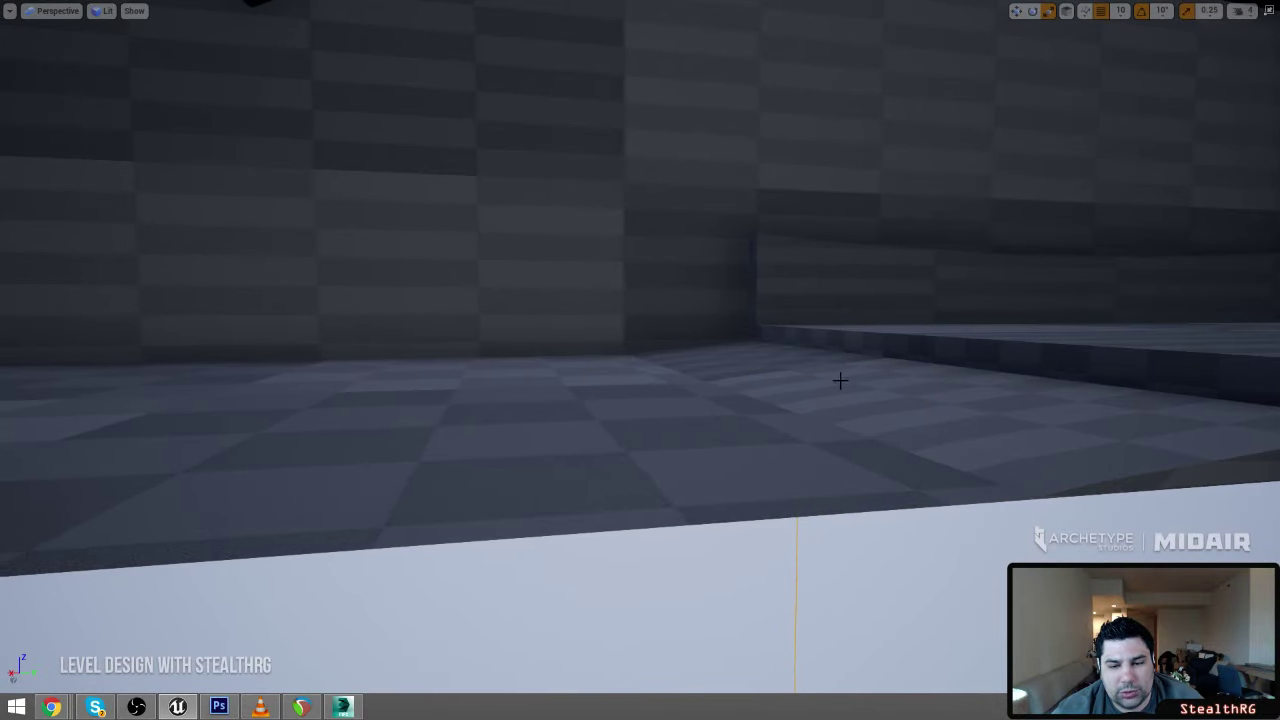
key(s)
mouse_move(881, 388)
right_down()
mouse_move(890, 466)
mouse_move(876, 450)
mouse_move(878, 392)
mouse_move(879, 460)
mouse_move(879, 387)
right_up()
key(w)
key(s)
key(w)
key(s)
click(674, 369)
key(s)
right_drag(674, 369, 738, 400)
key(s)
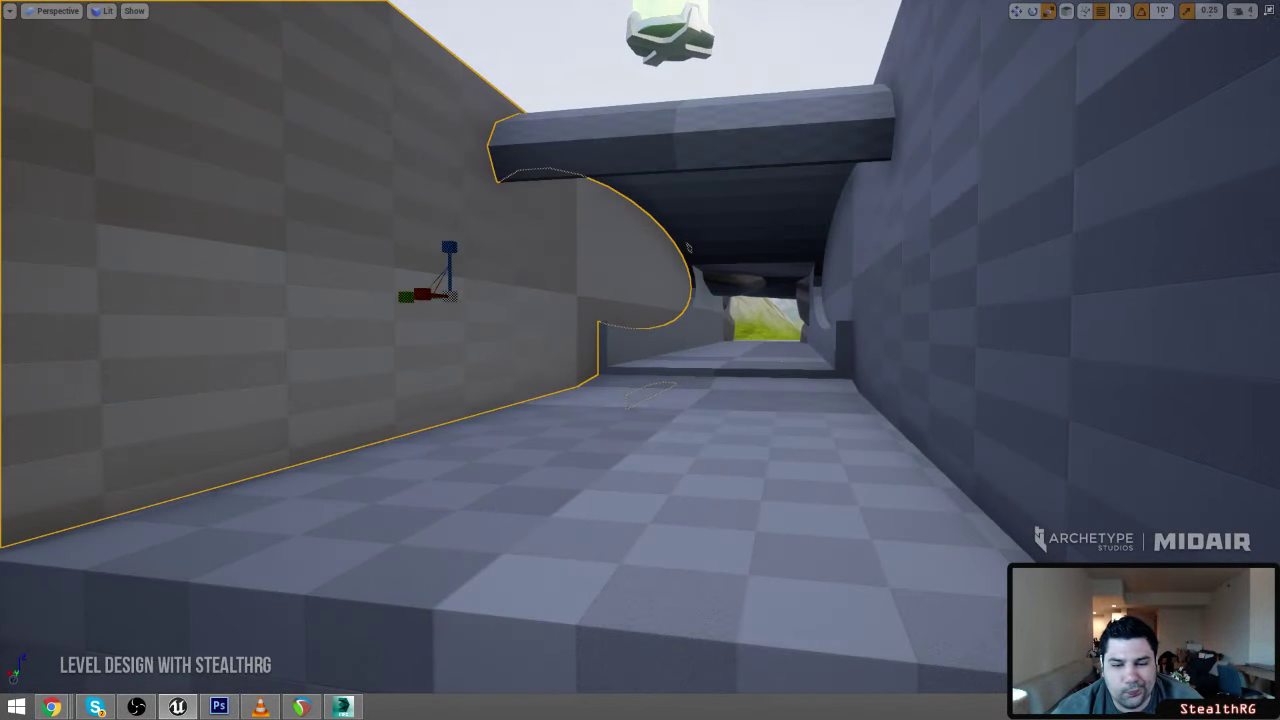
Examine how the floor box fits between the side walls and against the curved tunnel section
click(698, 485)
key(d)
right_drag(817, 448, 817, 491)
key(a)
key(s)
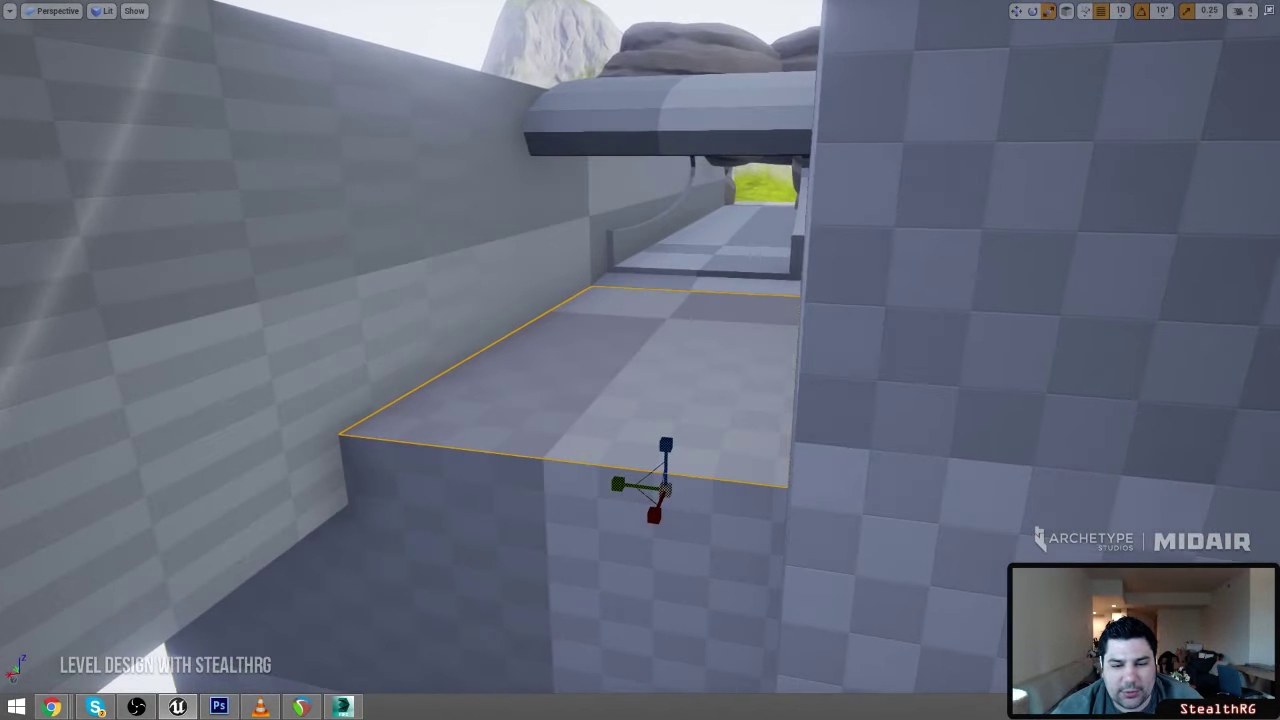
key(w)
key(e)
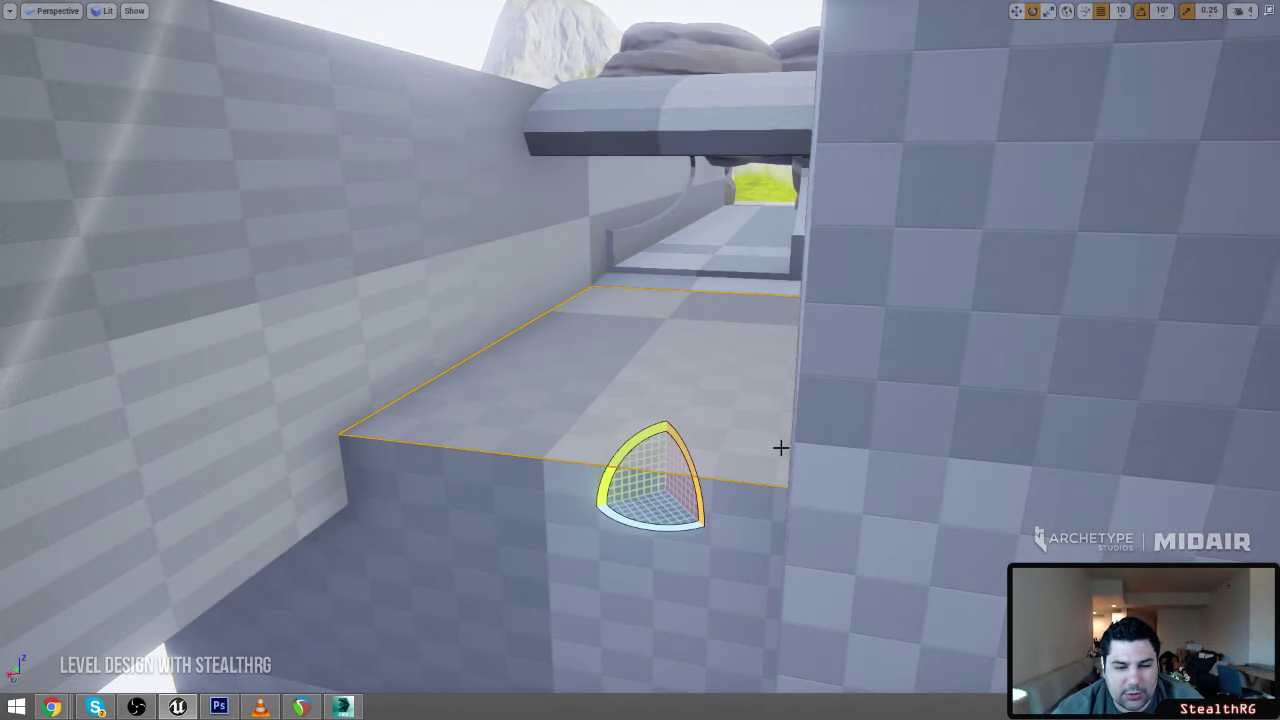
key(a)
right_drag(781, 448, 825, 448)
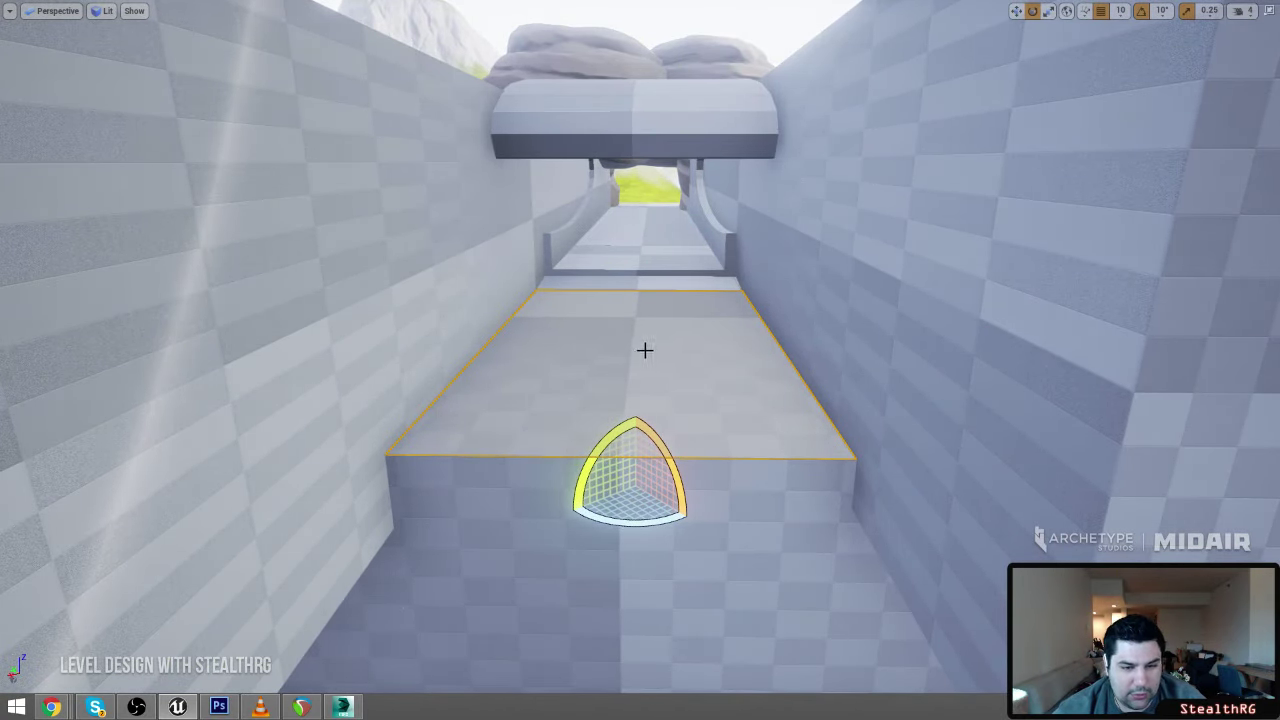
key(w)
mouse_move(641, 377)
right_down()
mouse_move(602, 344)
mouse_move(641, 377)
right_up()
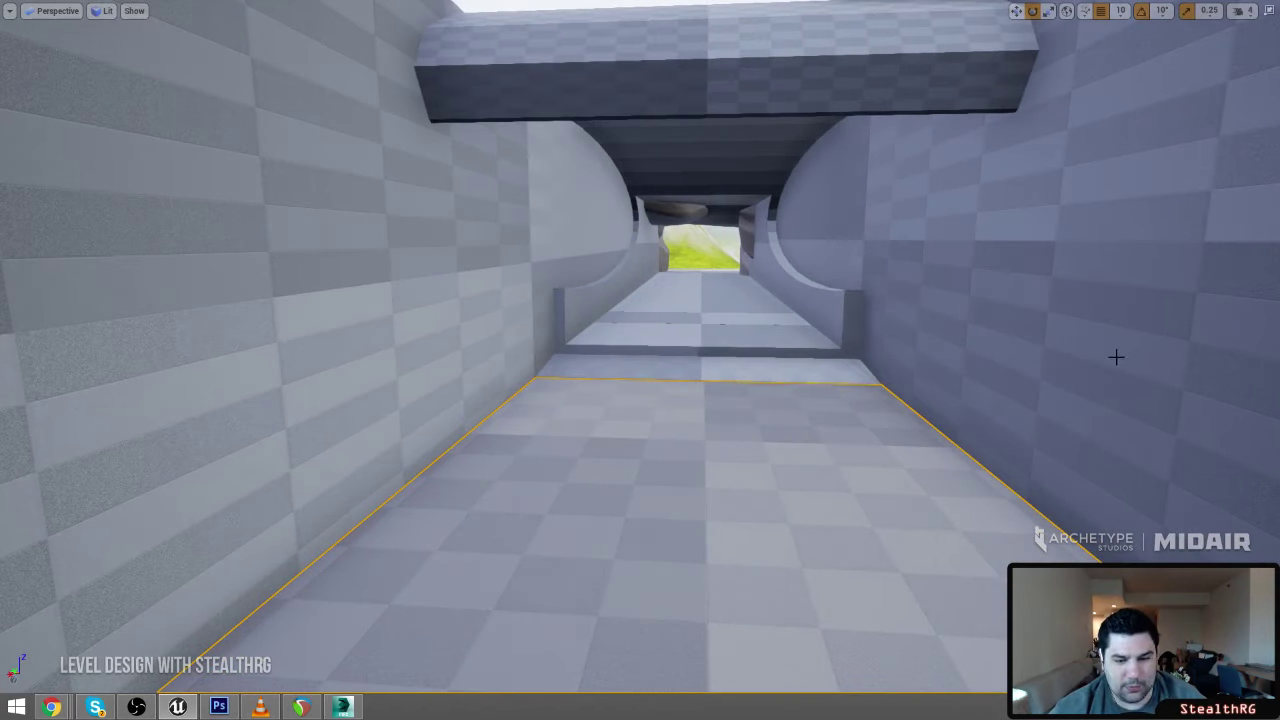
right_drag(771, 359, 771, 375)
Exit the full-screen viewport and place an additive box brush on the tunnel floor, discarding the mistakenly added cylinder
key(F11)
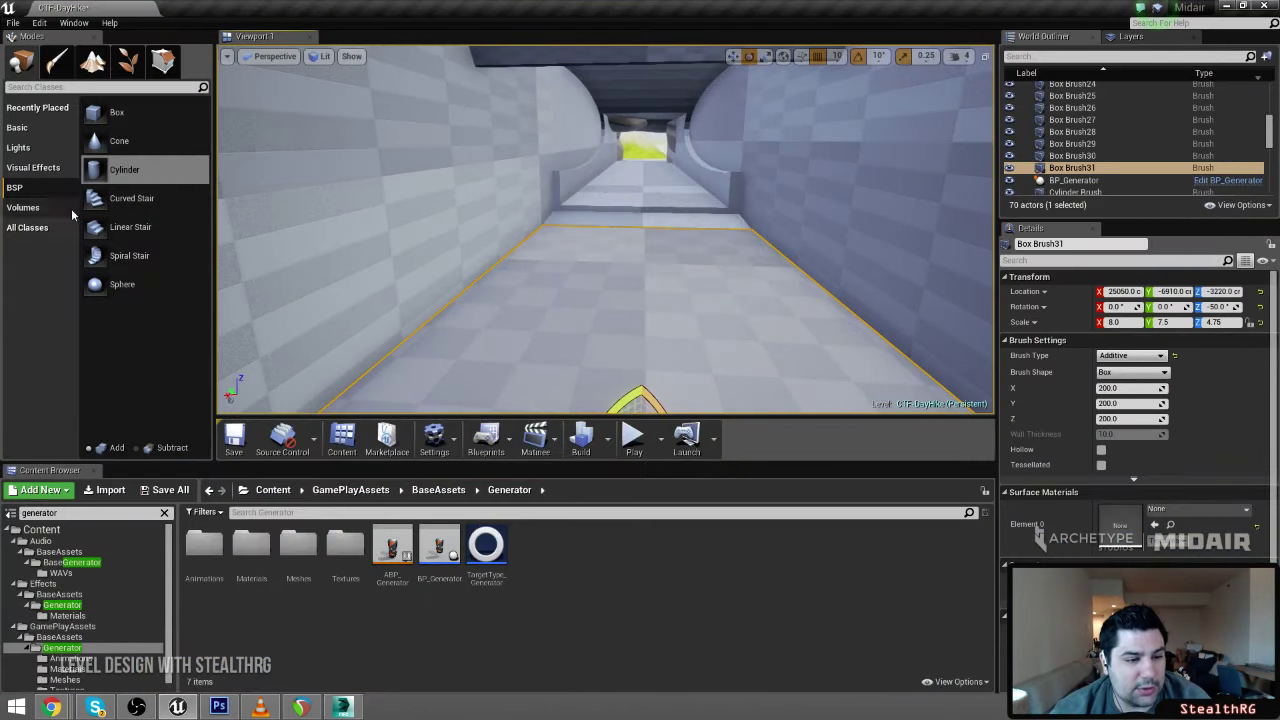
mouse_move(124, 170)
mouse_down()
mouse_move(457, 237)
mouse_move(745, 255)
mouse_move(747, 240)
mouse_up()
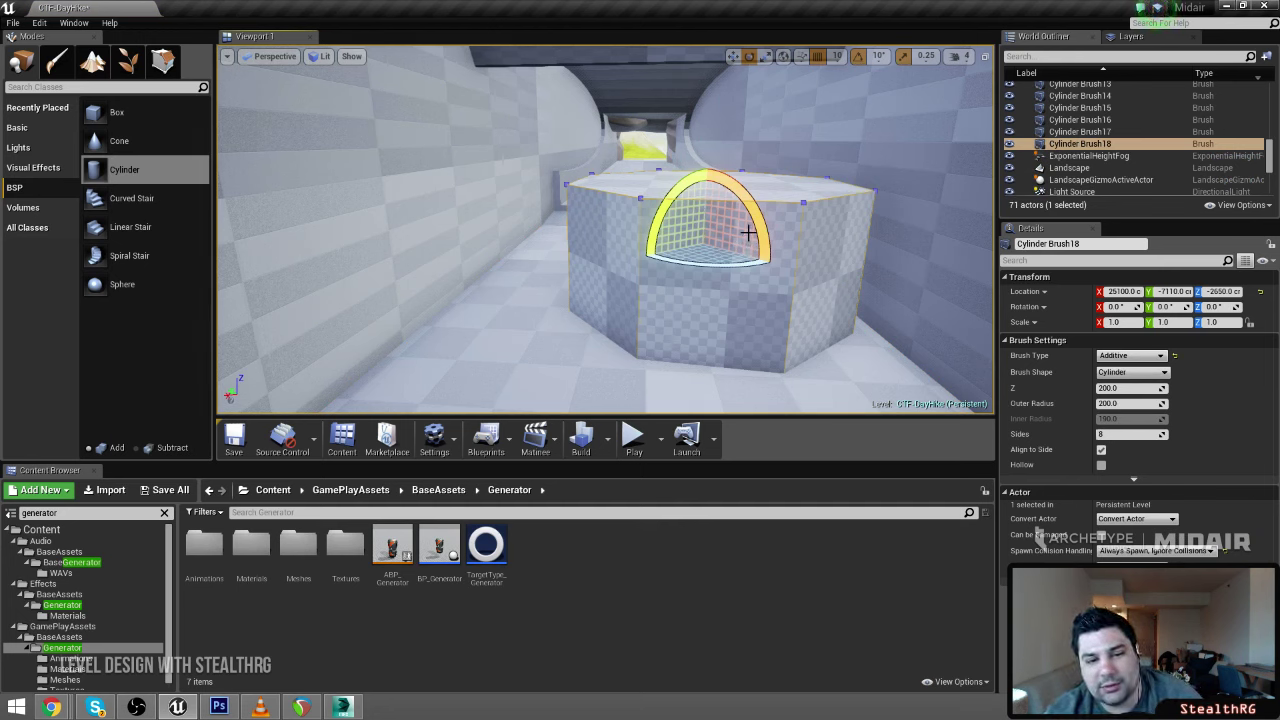
key(Delete)
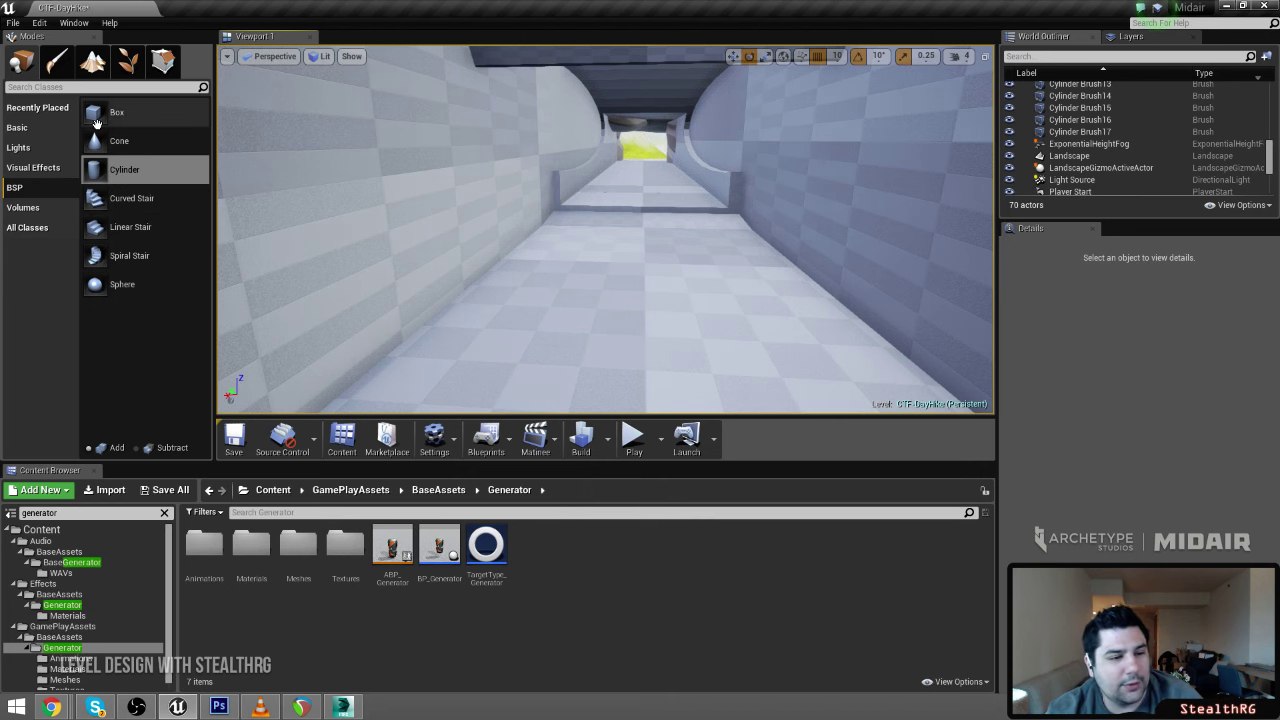
mouse_move(117, 112)
mouse_down()
mouse_move(440, 214)
mouse_move(610, 243)
mouse_up()
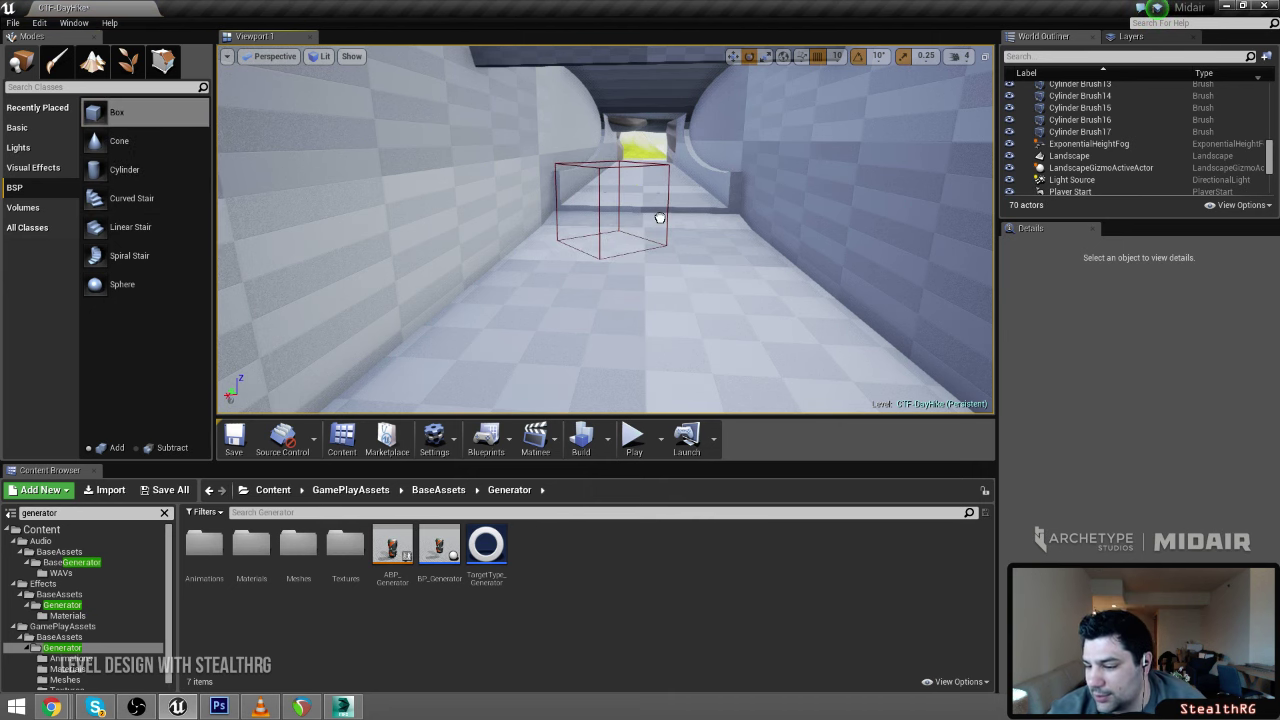
mouse_move(706, 238)
right_down()
mouse_move(665, 202)
mouse_move(664, 230)
mouse_move(690, 223)
right_up()
key(w)
key(space)
key(space)
key(space)
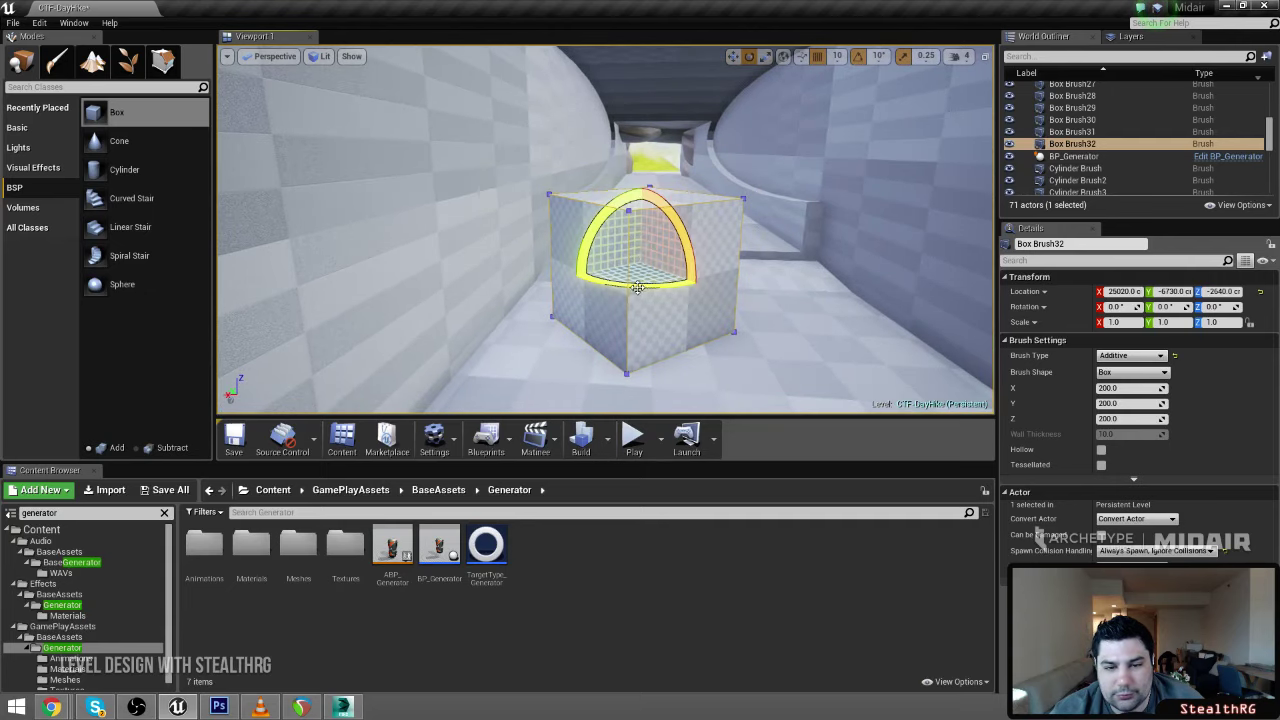
Try rotating the new box to about -50° around the vertical axis to align it with the tunnel
drag(631, 286, 684, 287)
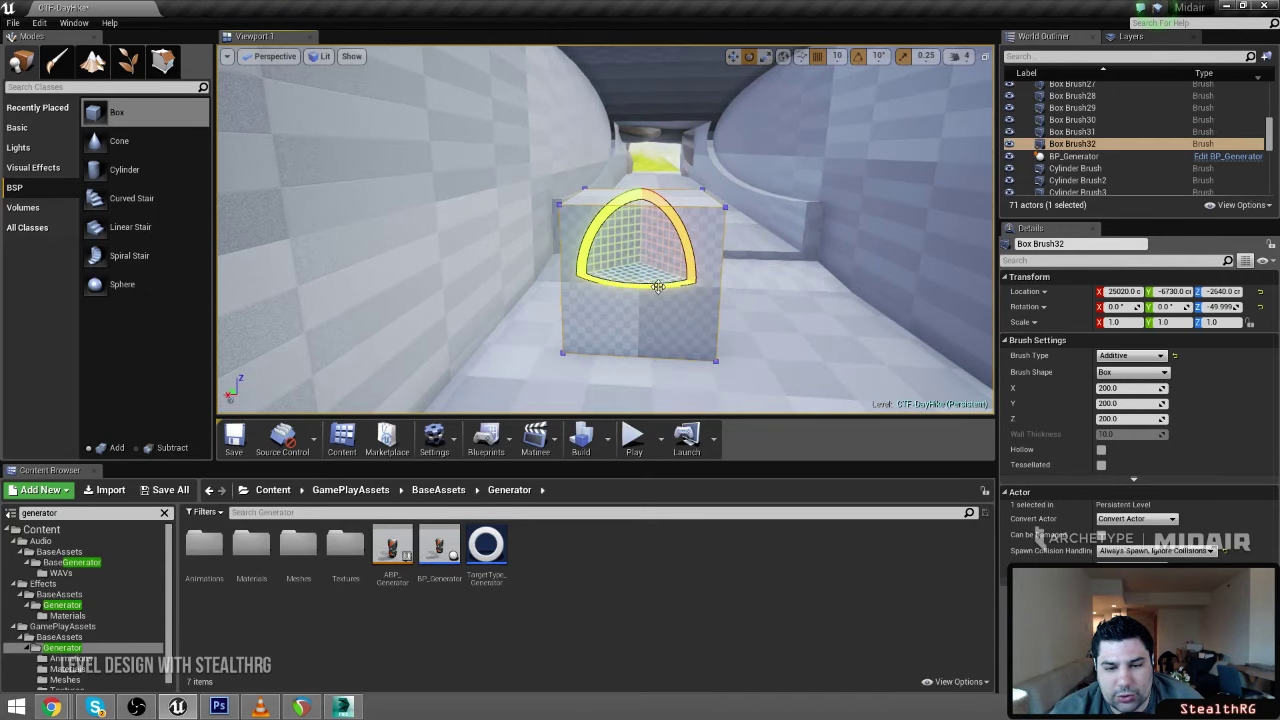
right_drag(690, 286, 706, 277)
key(space)
key(space)
key(space)
key(space)
key(space)
key(space)
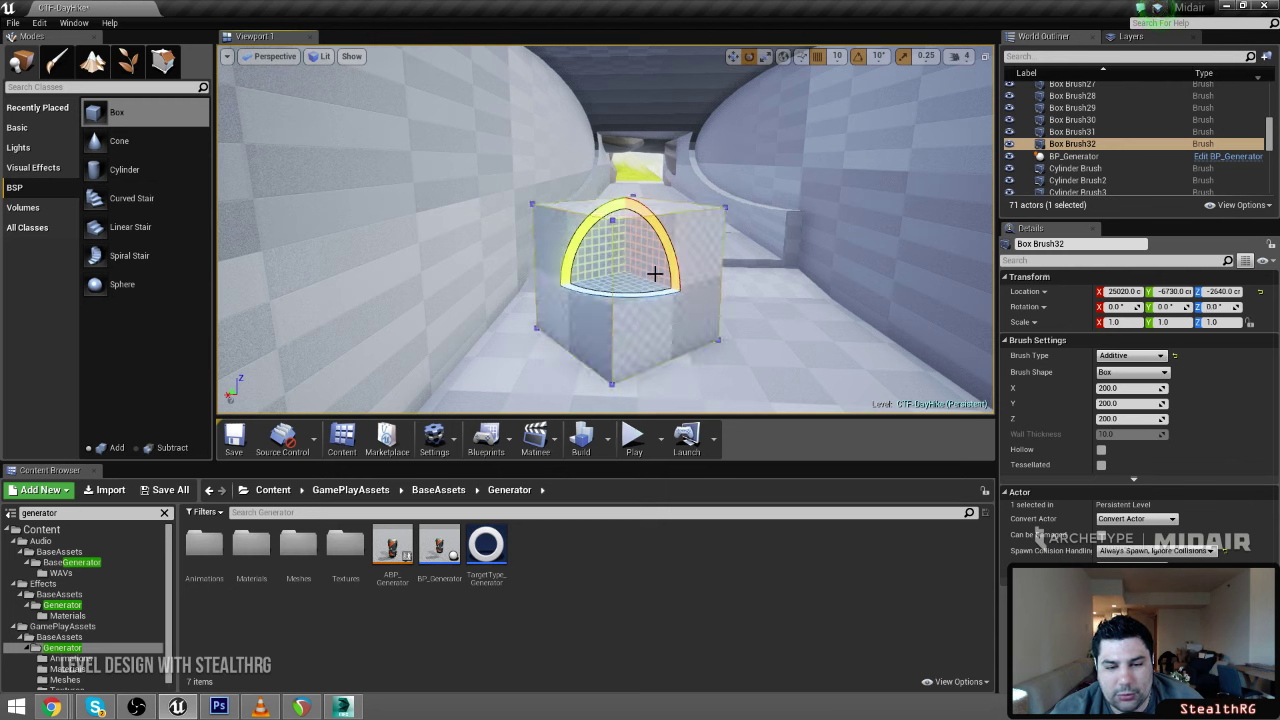
key(Delete)
key(ctrl+z)
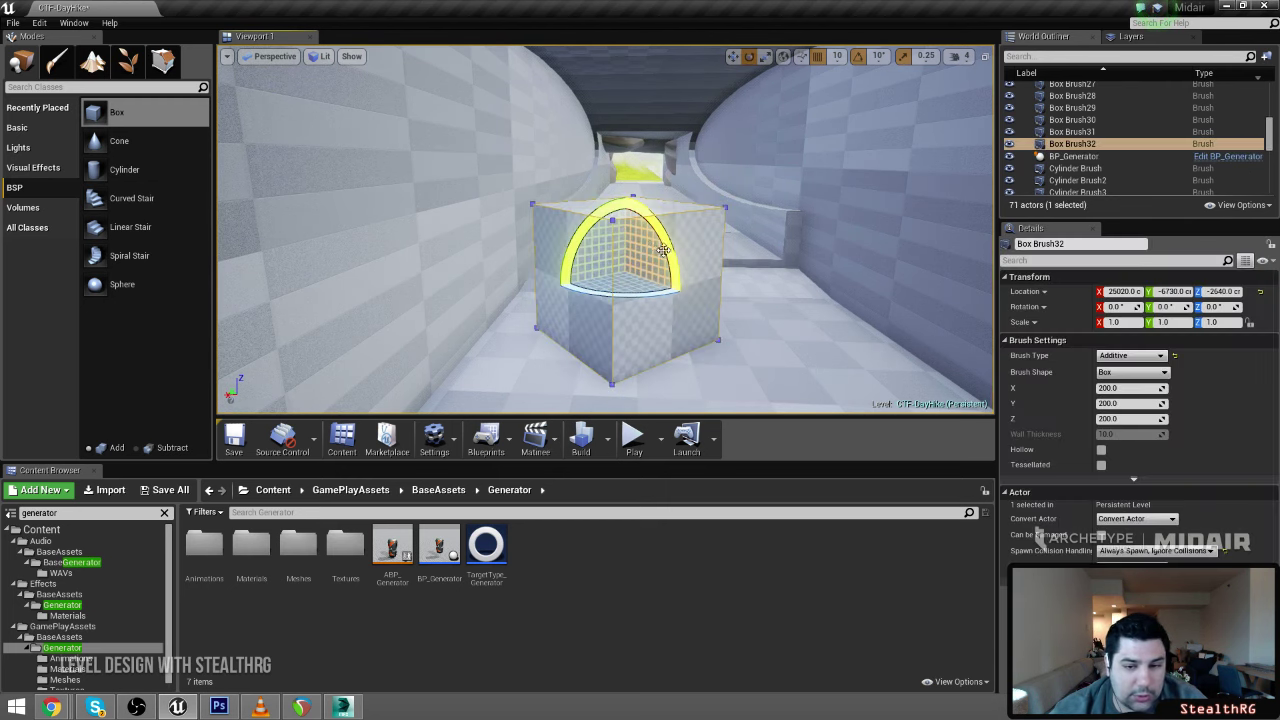
Tilt the new box by about -30° and turn it to 40° around Z so it slopes along the tunnel
drag(644, 199, 657, 232)
key(space)
key(space)
key(space)
drag(641, 288, 551, 275)
Lower the large floor box between the side walls to Z -3390
right_drag(641, 288, 626, 306)
mouse_move(726, 284)
right_down()
mouse_move(706, 278)
mouse_move(640, 322)
mouse_move(690, 289)
right_up()
click(706, 285)
key(space)
key(space)
drag(624, 302, 621, 347)
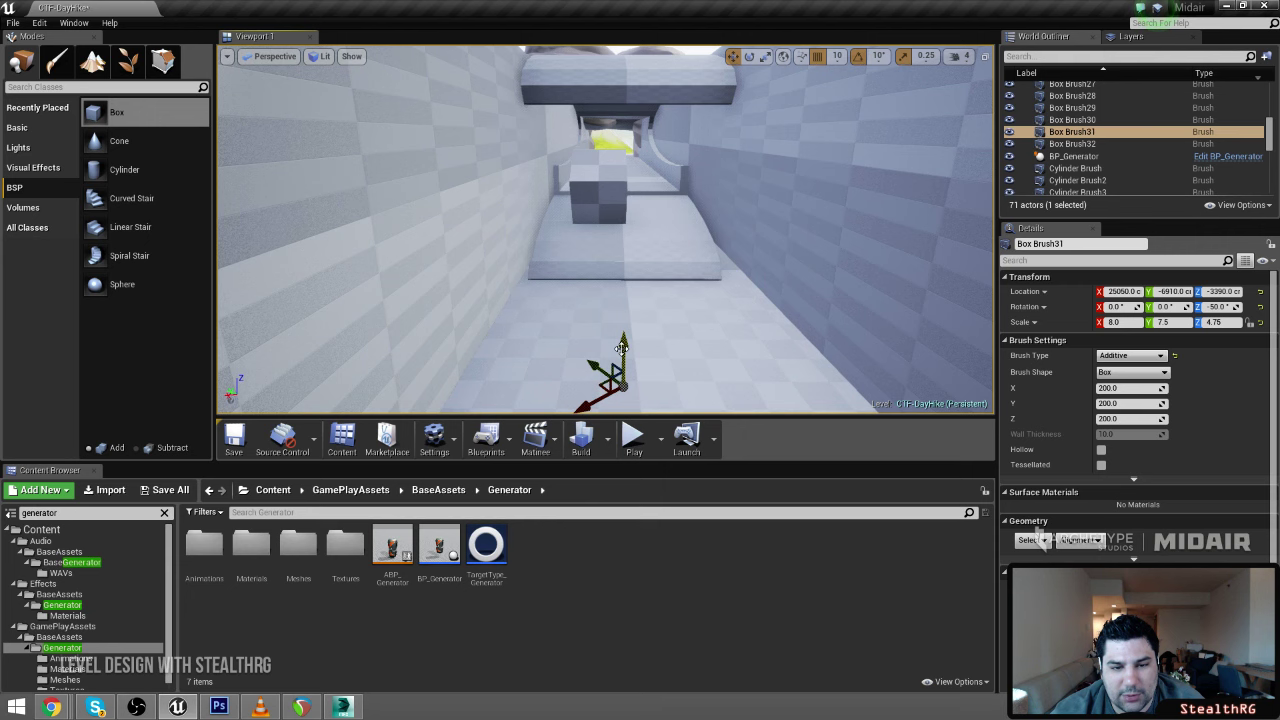
Move the tilted box down to the foot of the curved ramp, at X 25200, Y -7030, Z -2930
click(599, 207)
right_drag(612, 163, 546, 175)
mouse_move(668, 160)
mouse_down()
mouse_move(499, 309)
mouse_move(506, 256)
mouse_up()
right_drag(506, 256, 608, 260)
right_drag(396, 310, 421, 308)
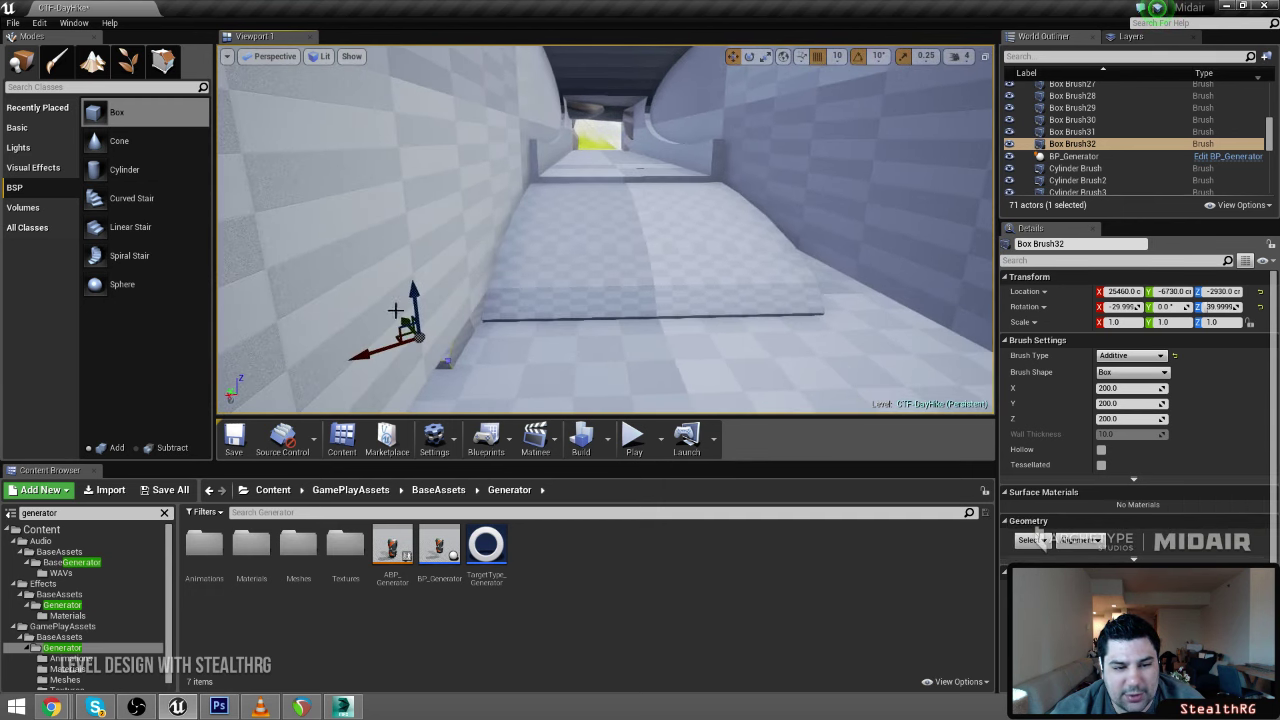
mouse_move(401, 339)
mouse_down()
mouse_move(564, 324)
mouse_move(633, 335)
mouse_move(634, 349)
mouse_up()
right_drag(634, 349, 624, 339)
Widen the tilted box to an X scale of 3.5 and center it between the side walls at X 25160, Y -7070
key(space)
key(space)
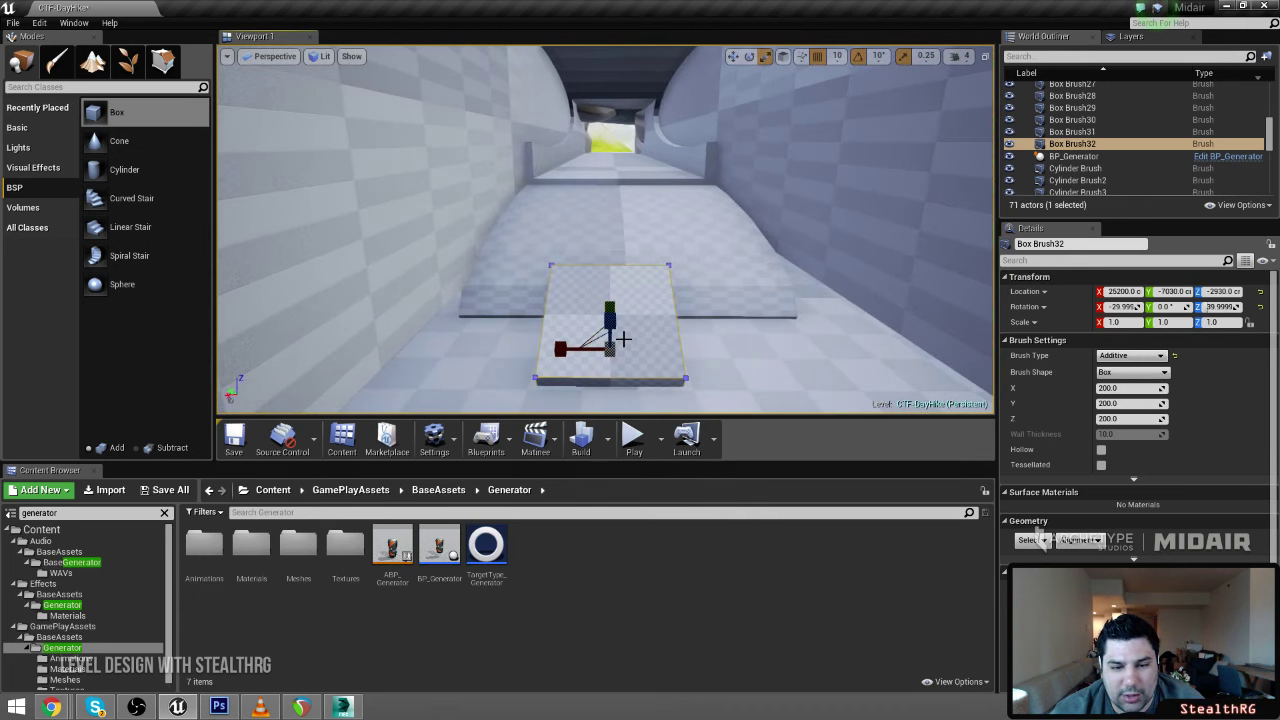
drag(577, 349, 440, 350)
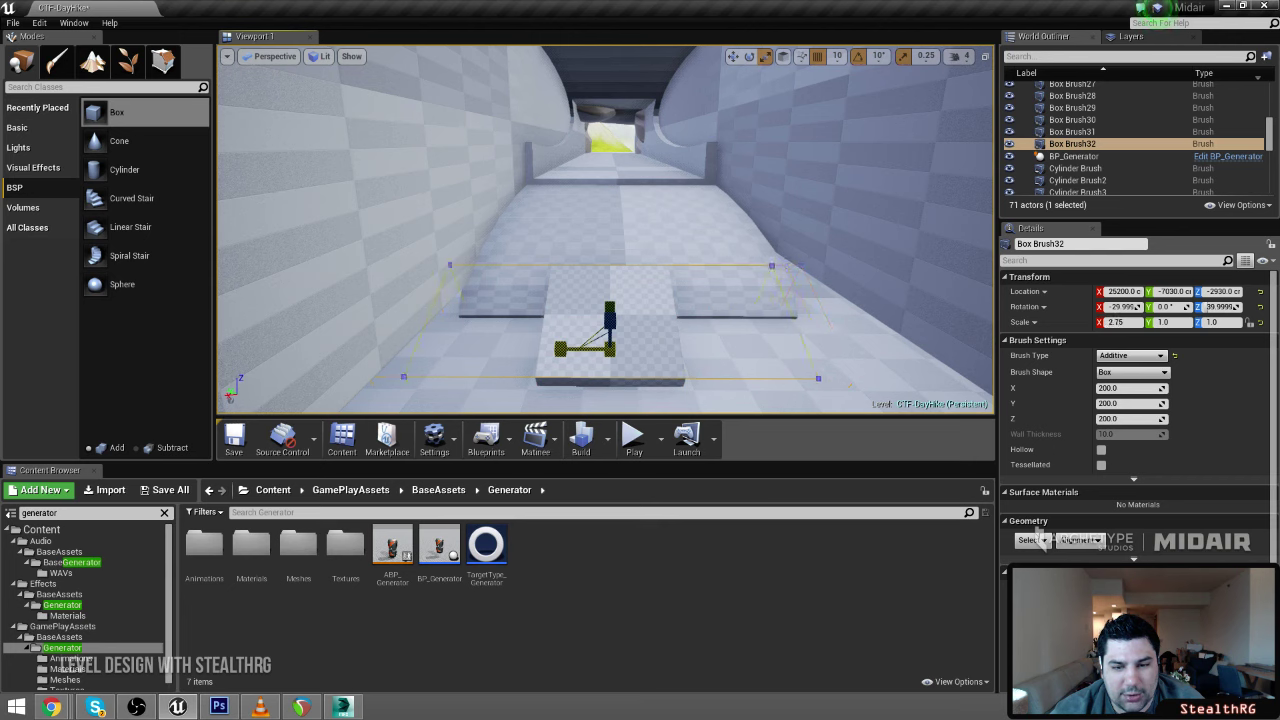
key(space)
mouse_move(636, 356)
mouse_down()
mouse_move(584, 356)
mouse_move(624, 352)
mouse_up()
key(space)
key(space)
key(space)
key(space)
key(space)
key(space)
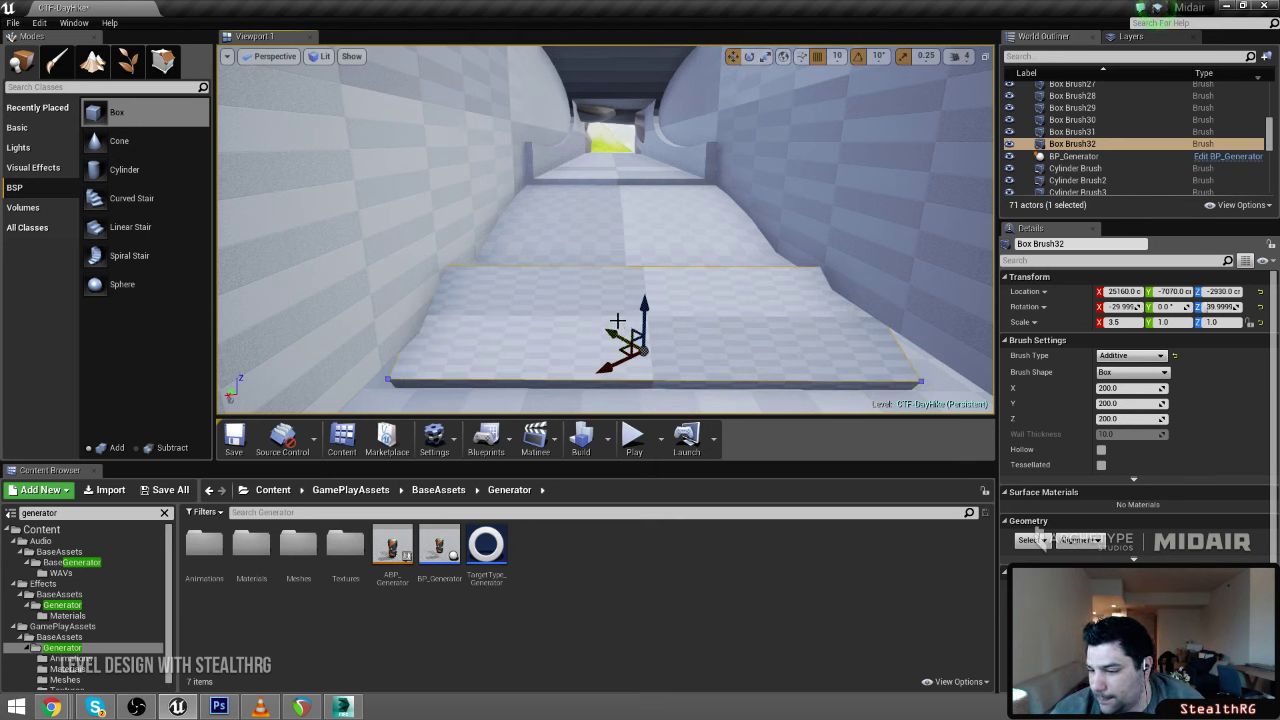
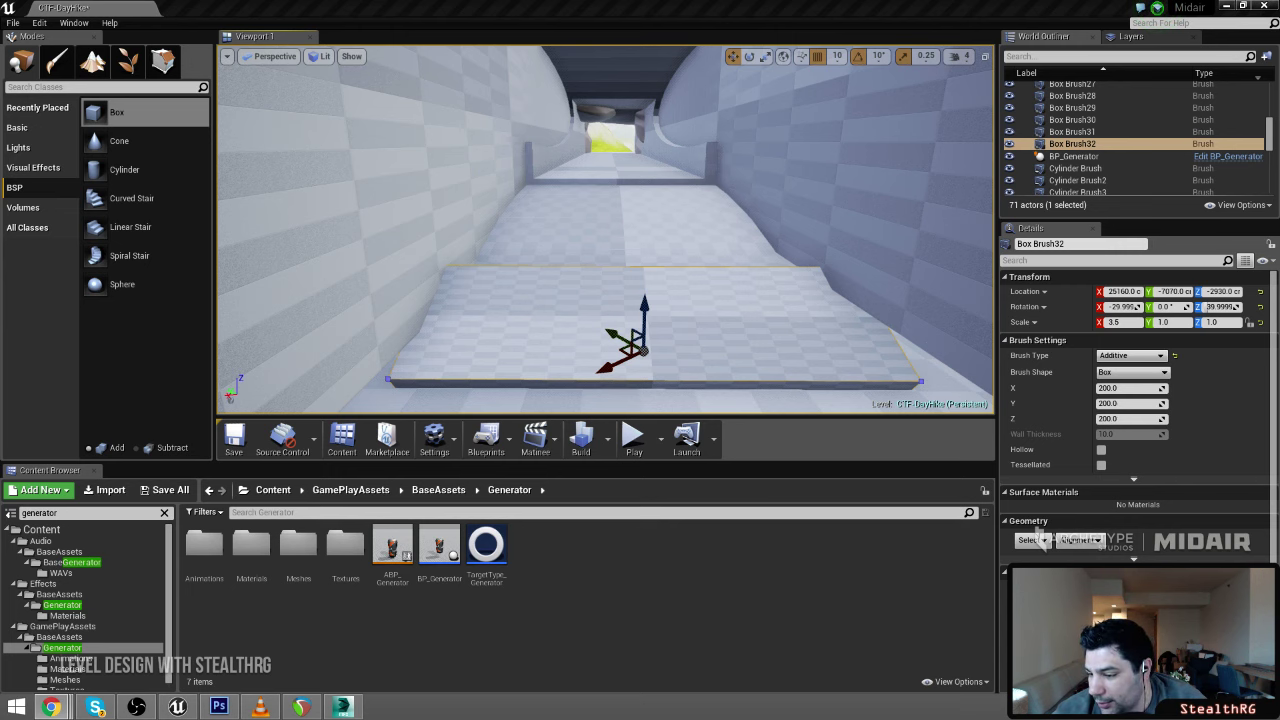
Shift the tilted box toward the curved ramp and lower it, to Y -7000, Z -2980
mouse_move(734, 311)
right_down()
mouse_move(470, 325)
mouse_move(694, 325)
right_up()
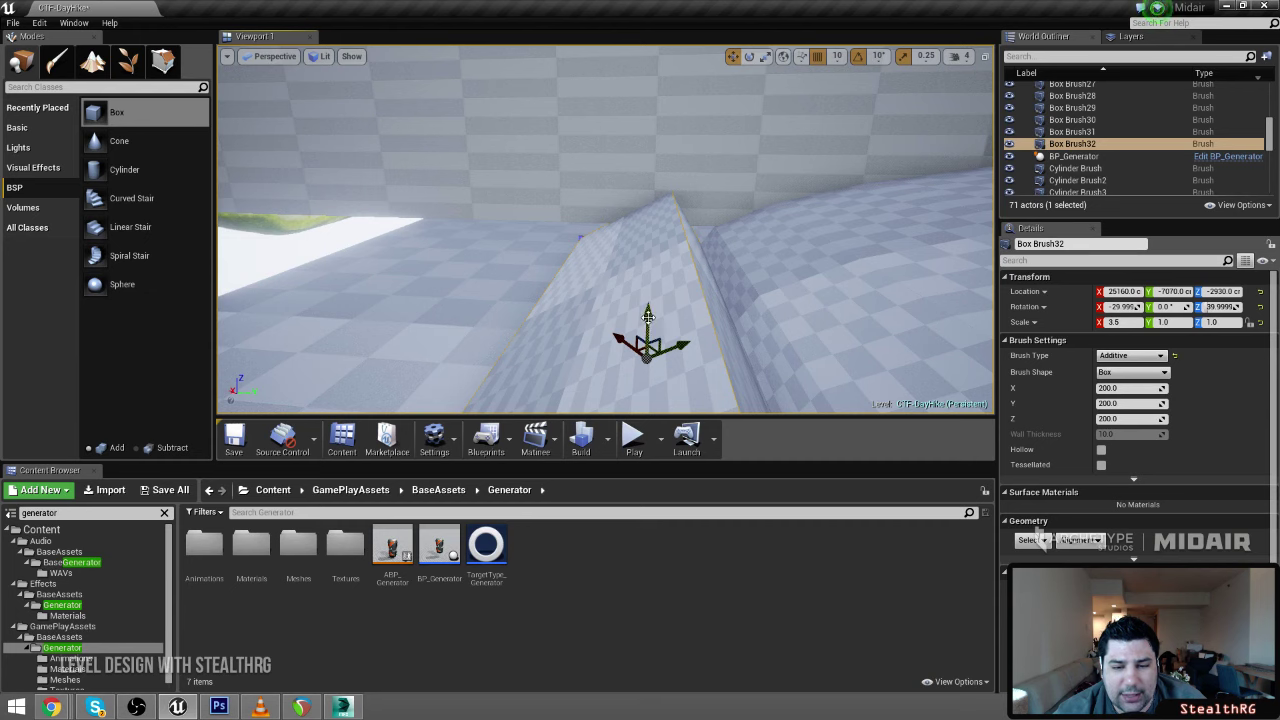
mouse_move(648, 316)
mouse_down()
mouse_move(657, 350)
mouse_move(711, 361)
mouse_up()
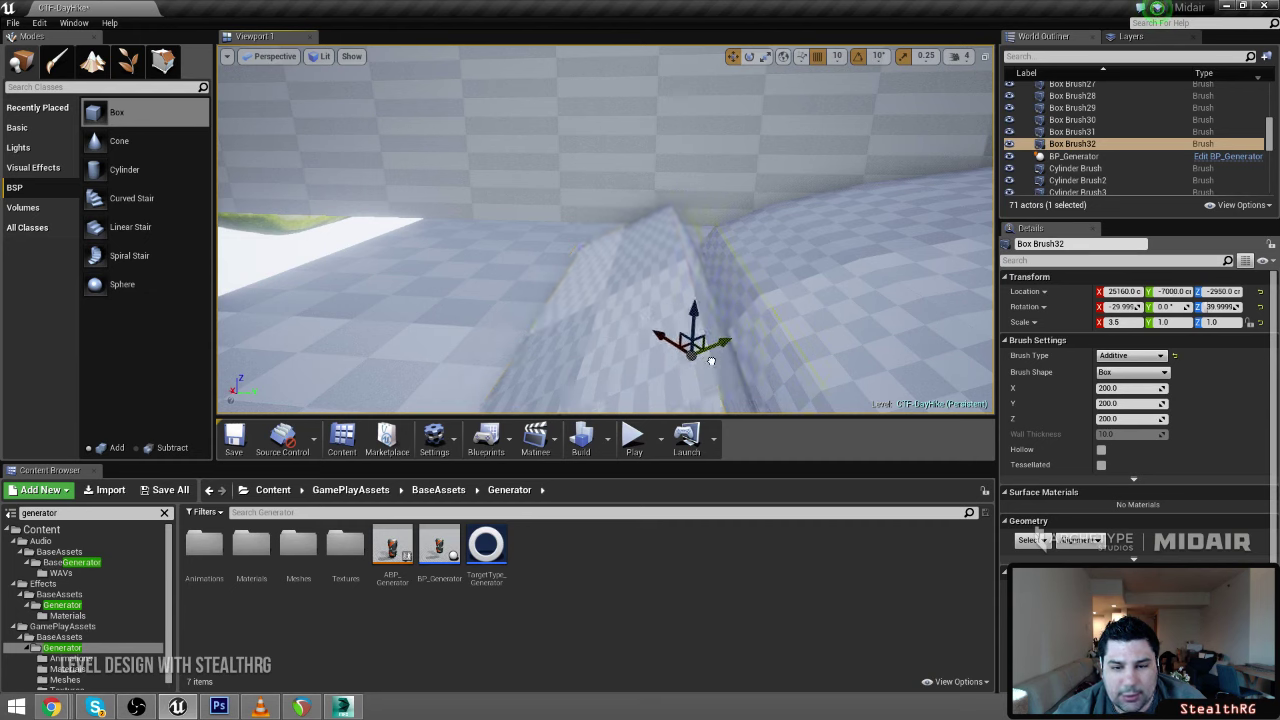
drag(693, 315, 691, 336)
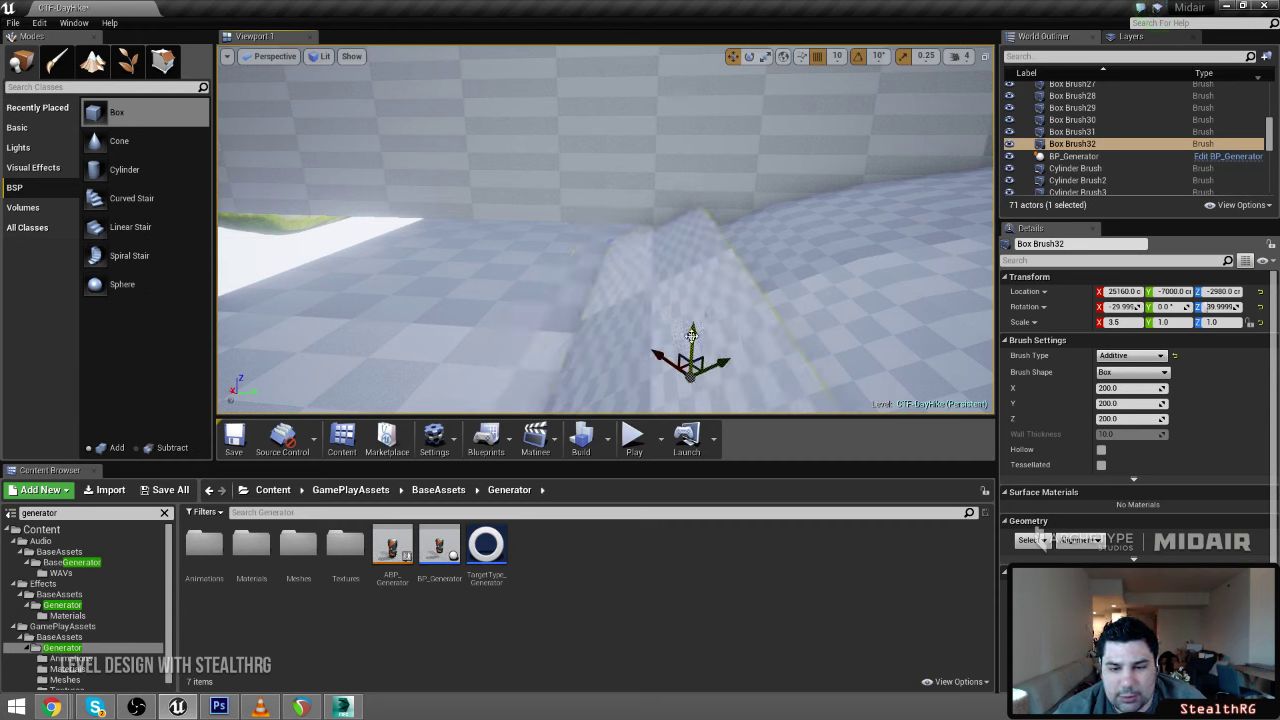
Lengthen the tilted box to a Y scale of 3.5 and thin it to a Z scale of 0.5
key(space)
key(space)
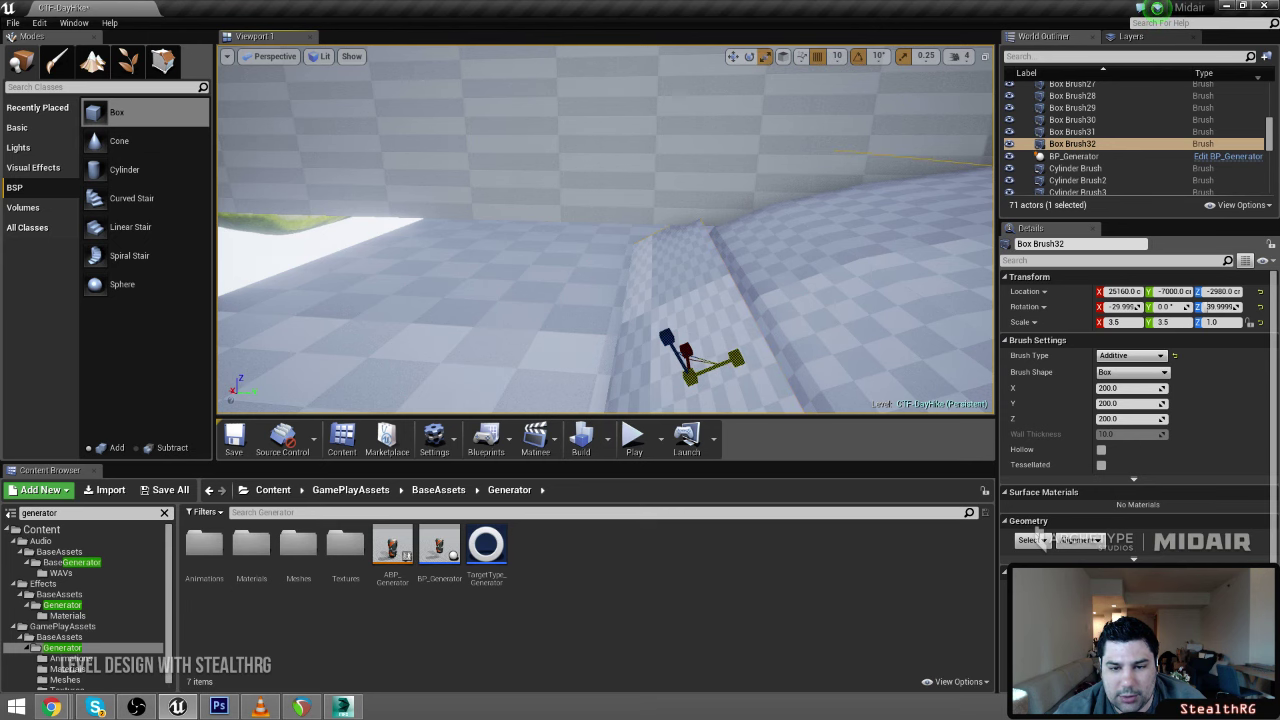
key(s)
mouse_move(712, 362)
right_down()
mouse_move(756, 354)
mouse_move(735, 352)
right_up()
key(w)
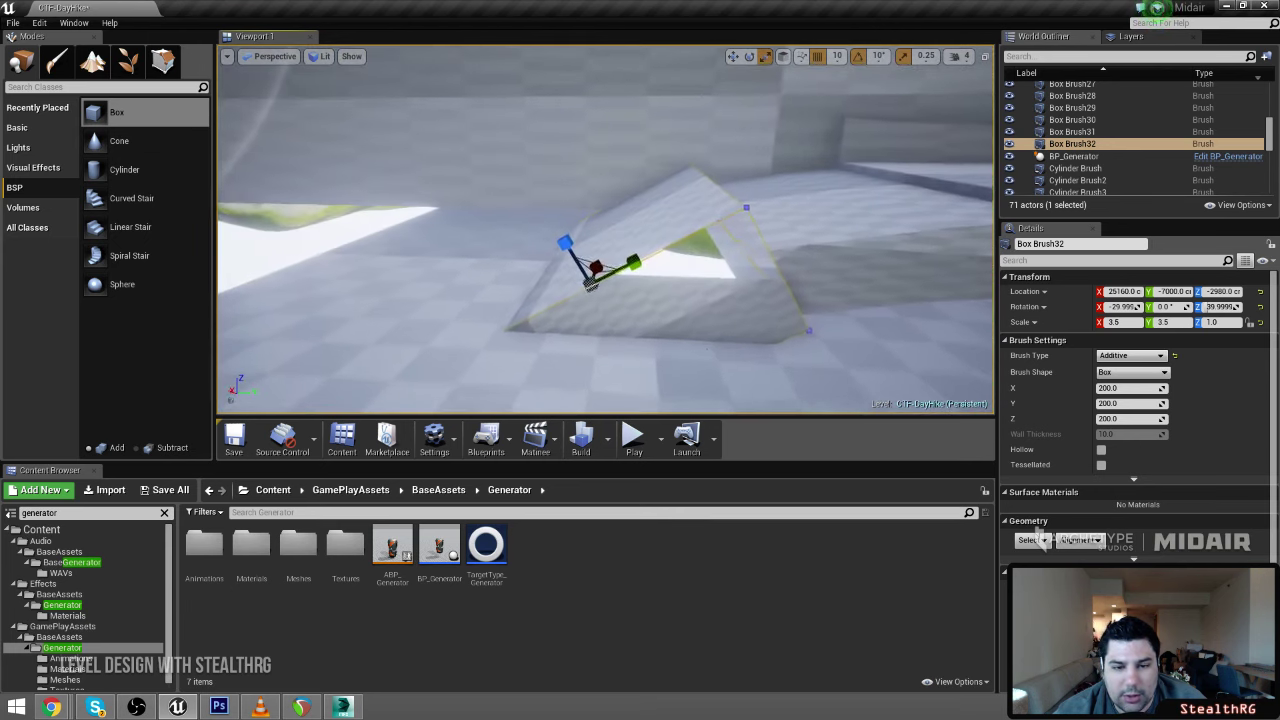
drag(567, 243, 567, 268)
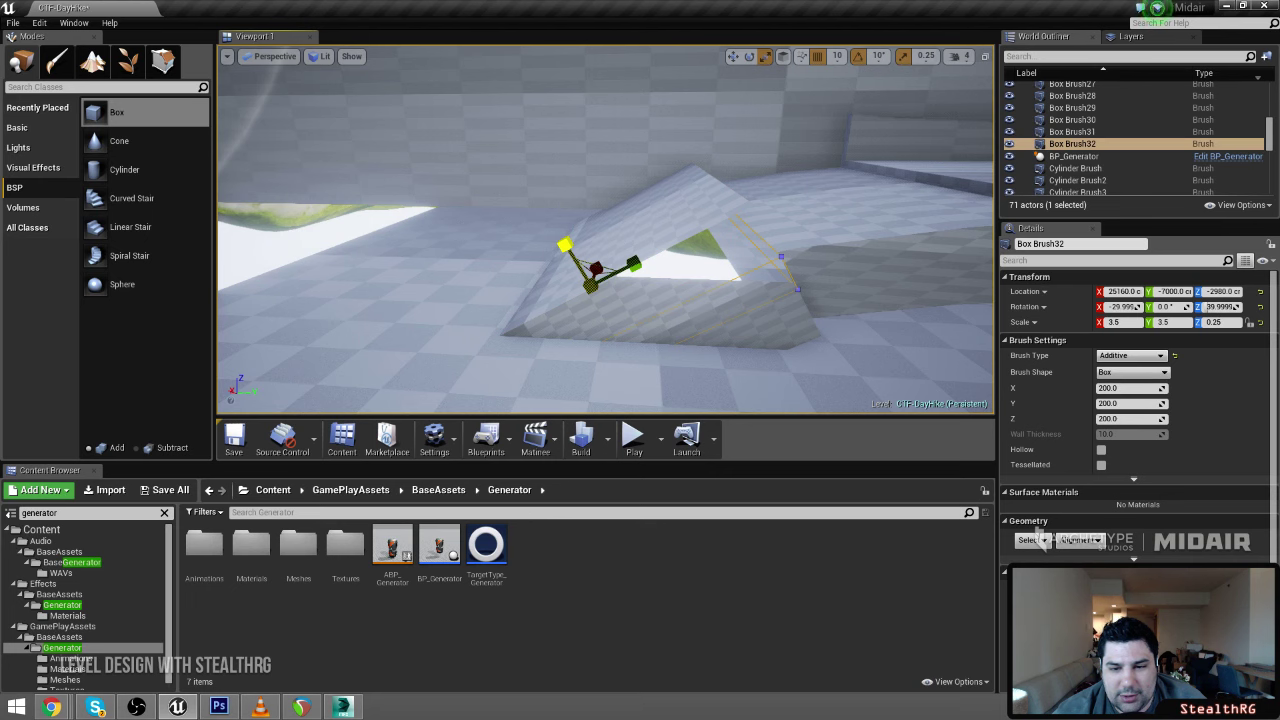
Fit the sloped slab against the curved ramp and between the walls, at X 25280, Y -7180, Z -3080
key(w)
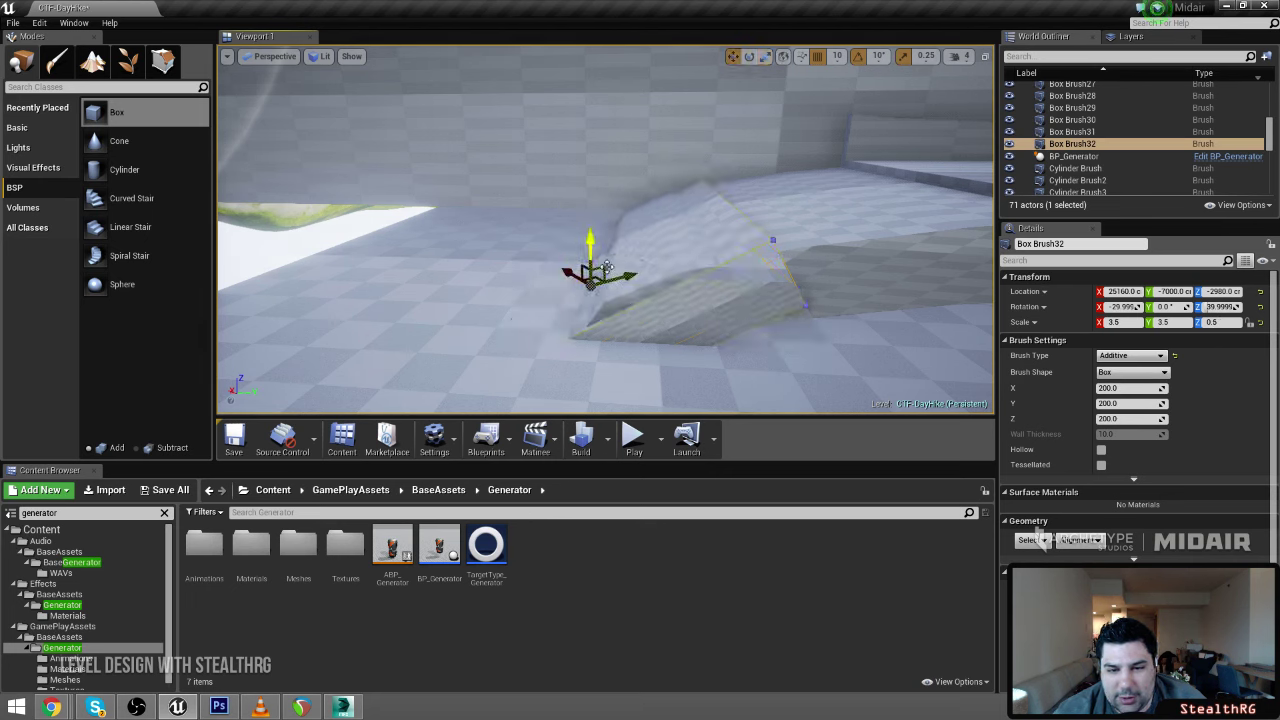
mouse_move(607, 269)
mouse_down()
mouse_move(529, 284)
mouse_move(454, 362)
mouse_move(469, 348)
mouse_move(480, 363)
mouse_move(489, 347)
mouse_up()
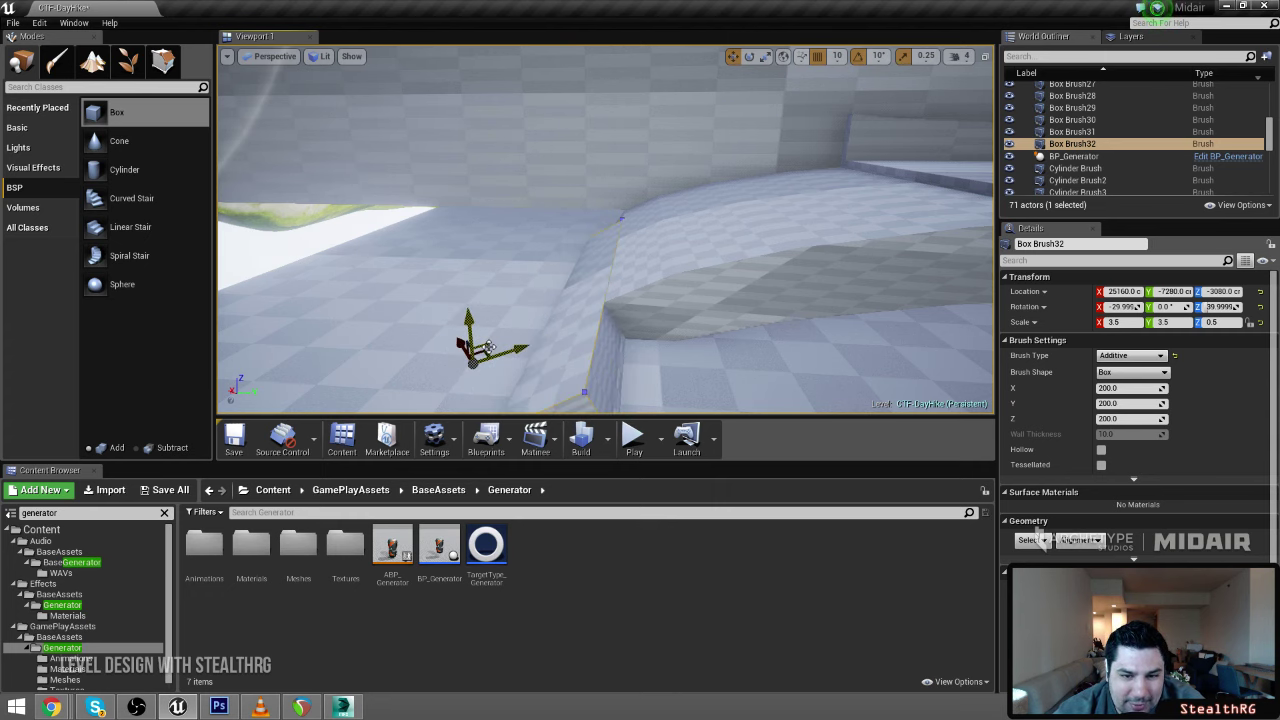
mouse_move(511, 332)
right_down()
mouse_move(760, 365)
mouse_move(790, 340)
mouse_move(770, 415)
mouse_move(745, 425)
right_up()
drag(595, 341, 525, 347)
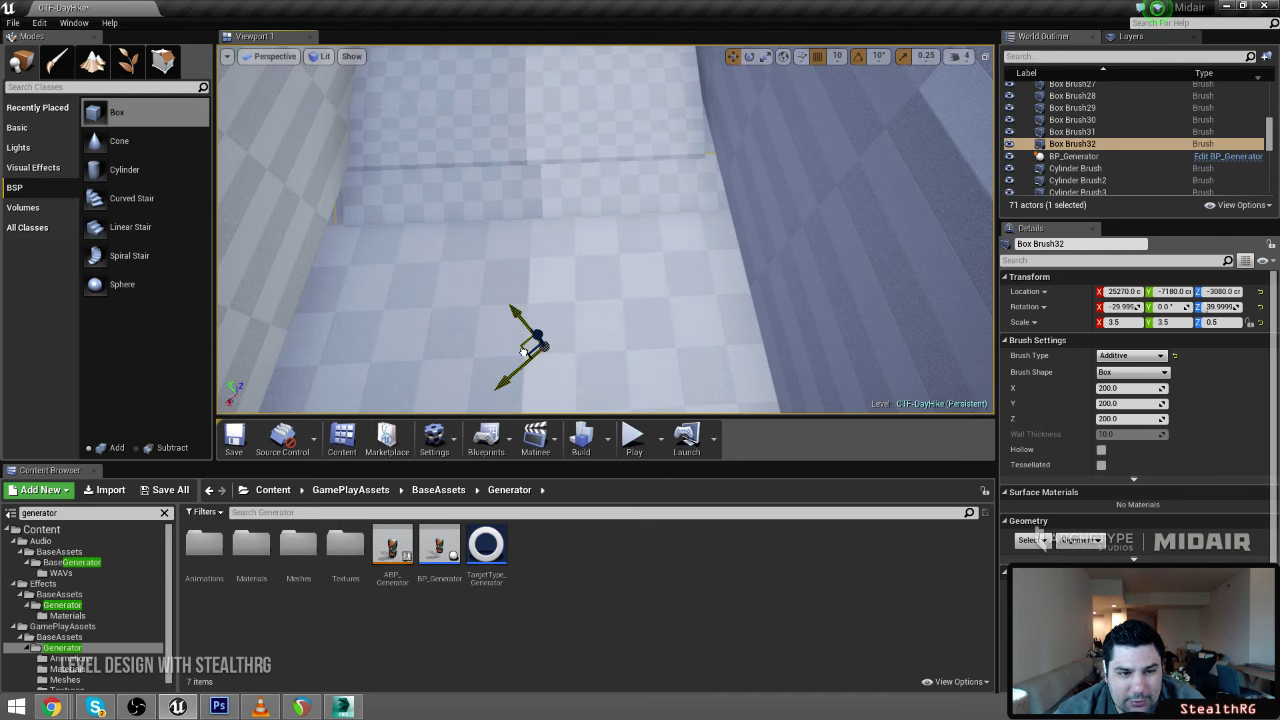
mouse_move(521, 355)
right_down()
mouse_move(350, 300)
mouse_move(325, 250)
mouse_move(438, 349)
right_up()
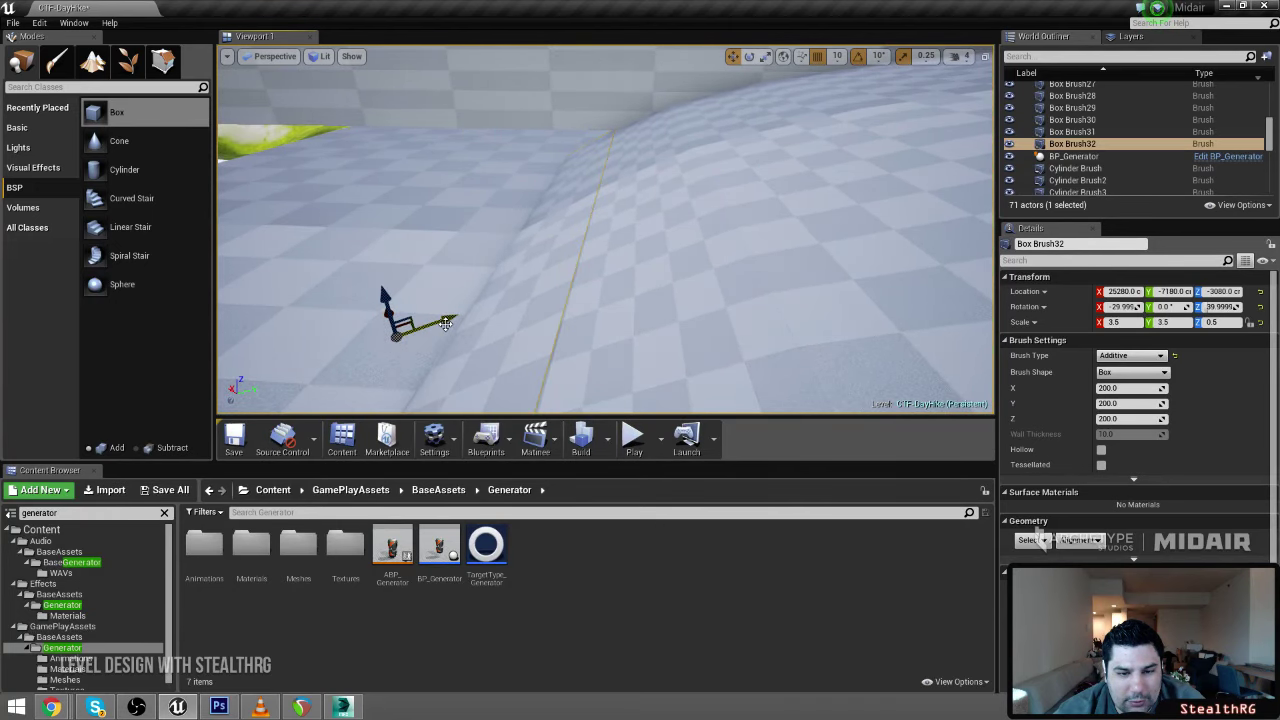
mouse_move(438, 349)
right_down()
mouse_move(540, 345)
mouse_move(720, 370)
mouse_move(725, 325)
right_up()
Lower the large floor box to Z -3680, down to the bottom end of the sloped slab
click(546, 371)
right_drag(618, 360, 612, 365)
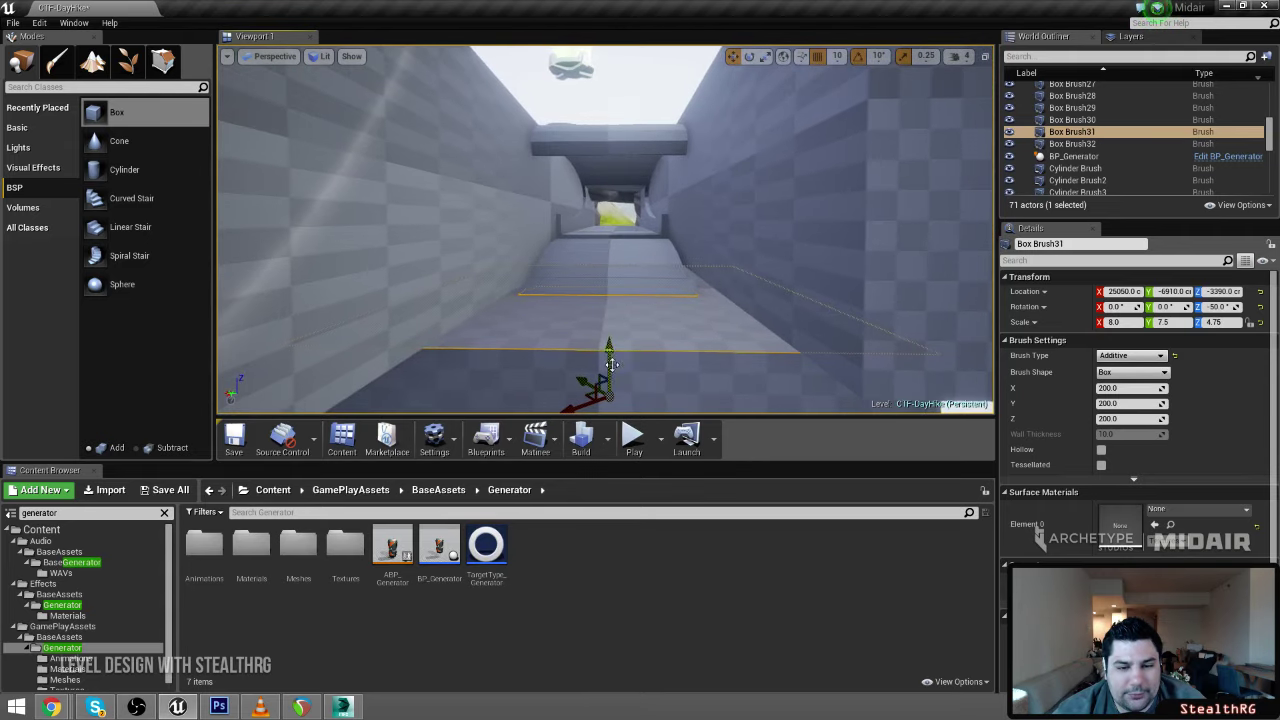
drag(596, 410, 597, 413)
mouse_move(620, 363)
right_down()
mouse_move(600, 400)
mouse_move(565, 385)
mouse_move(550, 345)
mouse_move(480, 400)
mouse_move(370, 400)
mouse_move(365, 365)
mouse_move(606, 315)
mouse_move(590, 400)
mouse_move(606, 310)
mouse_move(606, 370)
mouse_move(620, 378)
mouse_move(630, 355)
mouse_move(622, 368)
mouse_move(590, 325)
mouse_move(500, 335)
mouse_move(390, 380)
right_up()
right_drag(520, 350, 587, 326)
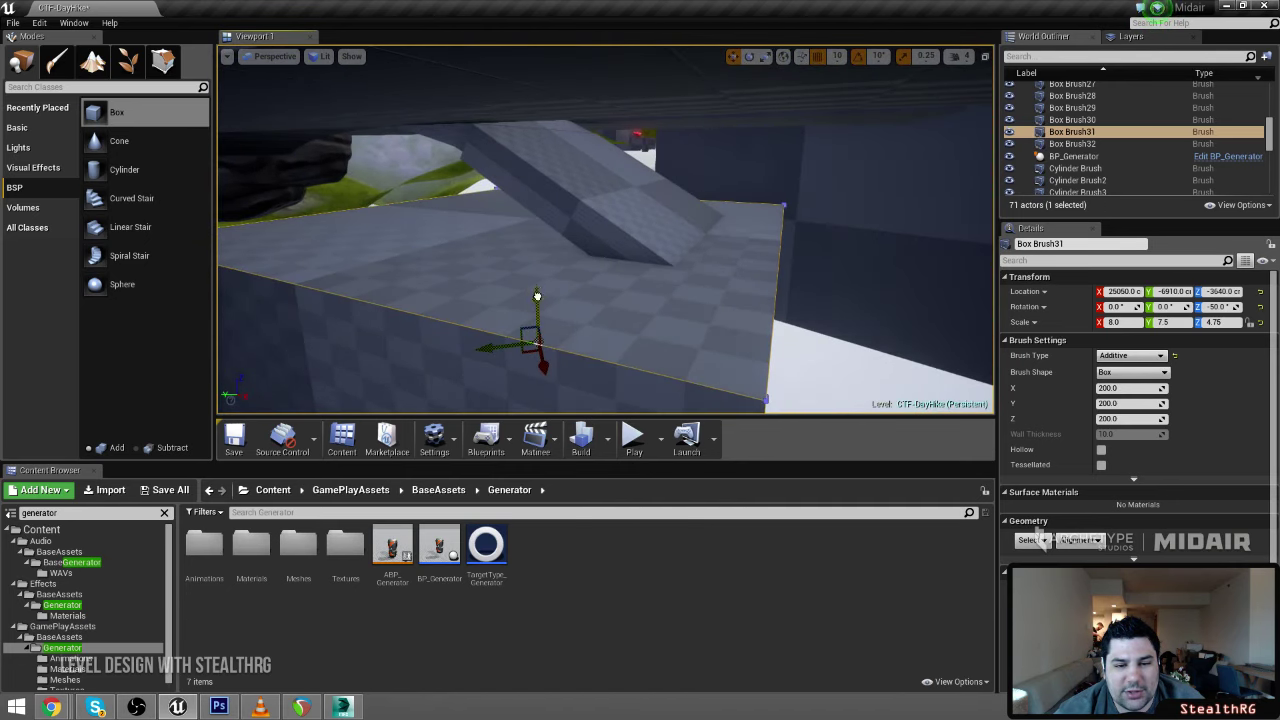
mouse_move(525, 314)
mouse_down()
mouse_move(544, 299)
mouse_move(538, 310)
mouse_up()
Stretch the lowered floor box sideways to an X scale of 25.5
right_drag(709, 264, 714, 267)
key(e)
key(r)
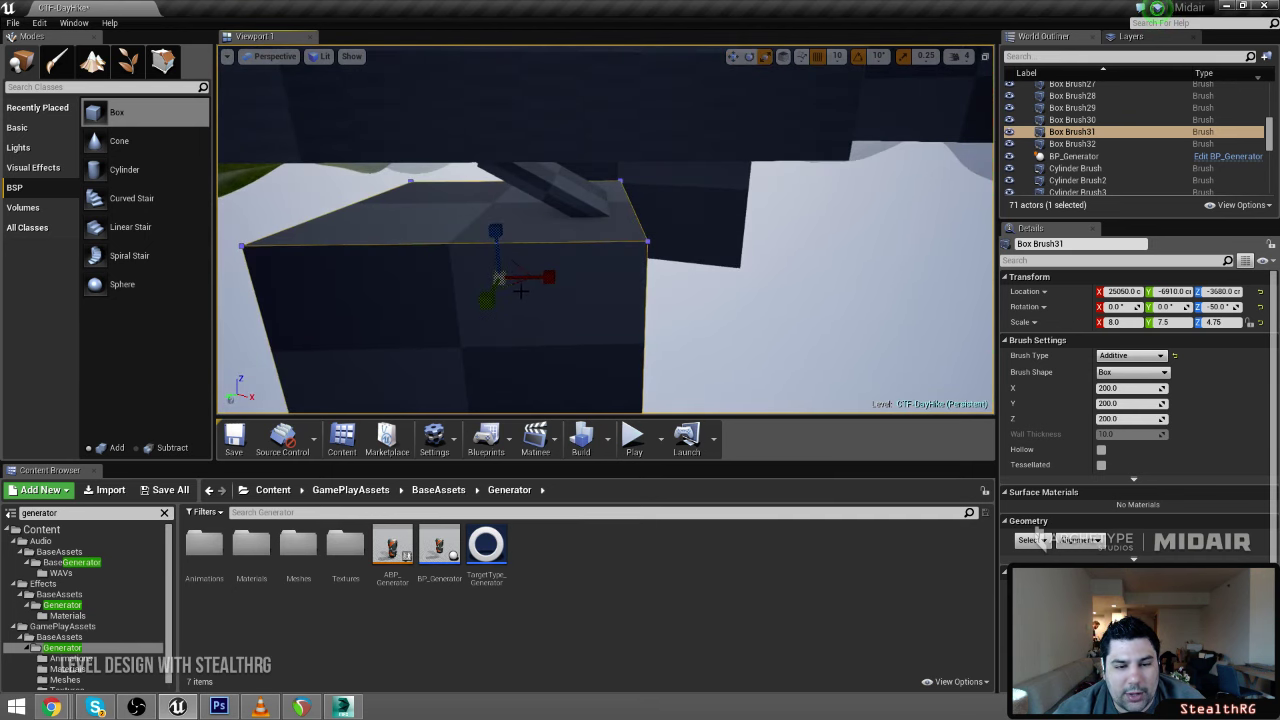
drag(546, 278, 700, 278)
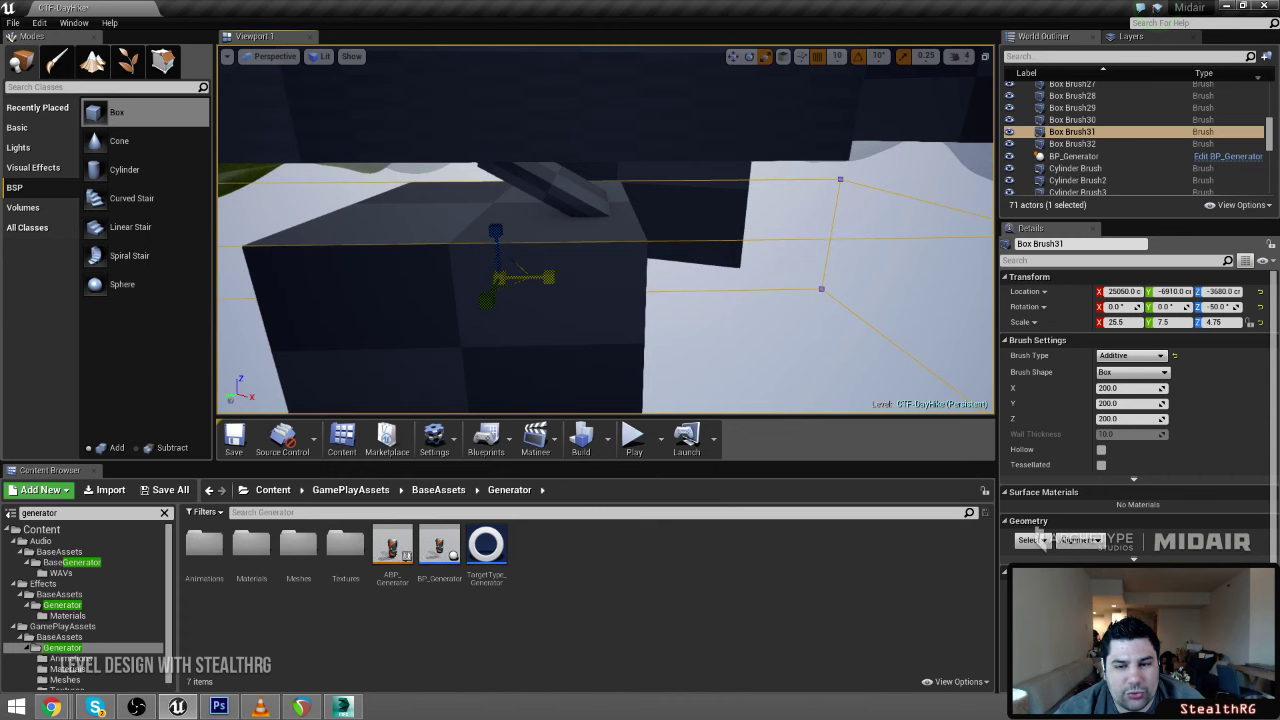
key(w)
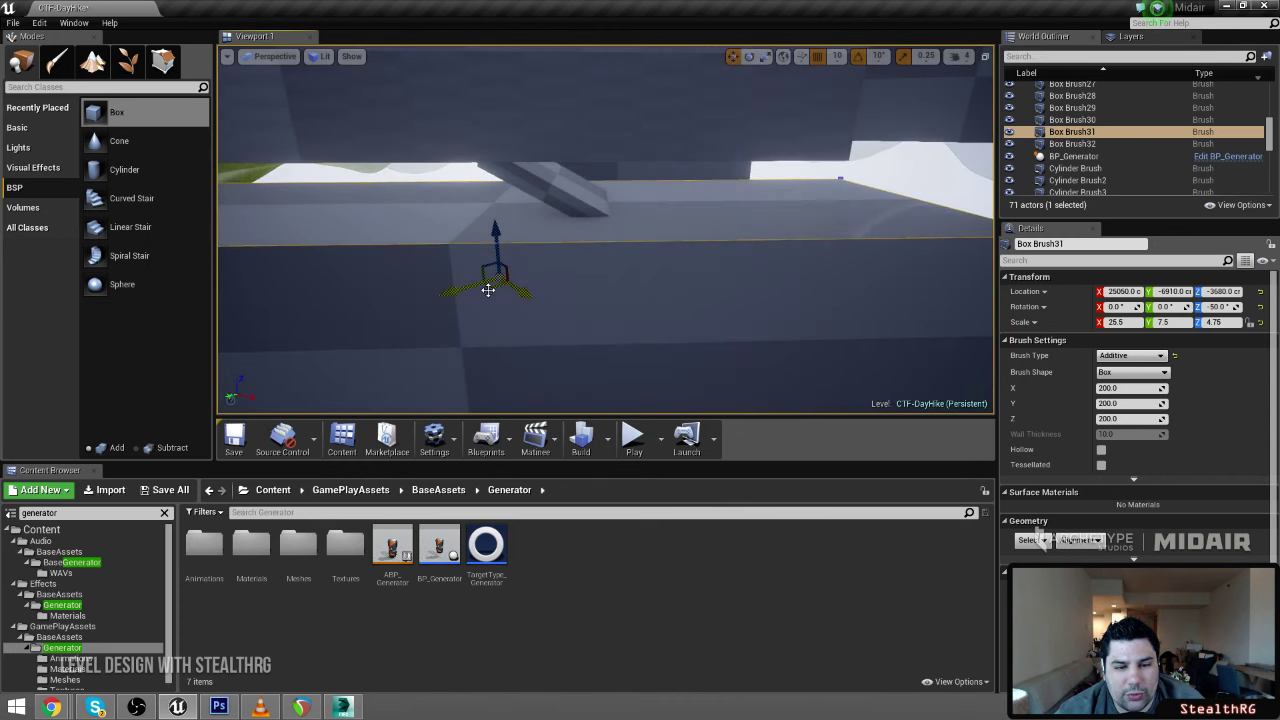
right_drag(629, 275, 619, 278)
Select both side wall boxes and bring them down to meet the lowered floor
key(d)
right_drag(852, 149, 773, 121)
click(480, 143)
ctrl+click(773, 151)
key(space)
key(space)
mouse_move(724, 163)
mouse_down()
mouse_move(724, 114)
mouse_move(722, 200)
mouse_up()
key(space)
key(space)
key(space)
mouse_move(723, 200)
right_down()
mouse_move(710, 175)
mouse_move(715, 215)
mouse_move(755, 210)
mouse_move(750, 175)
mouse_move(755, 225)
mouse_move(730, 208)
mouse_move(705, 225)
mouse_move(685, 200)
right_up()
Duplicate the two side wall boxes slightly sideways and delete one of the copies
right_drag(785, 268, 745, 268)
key(w)
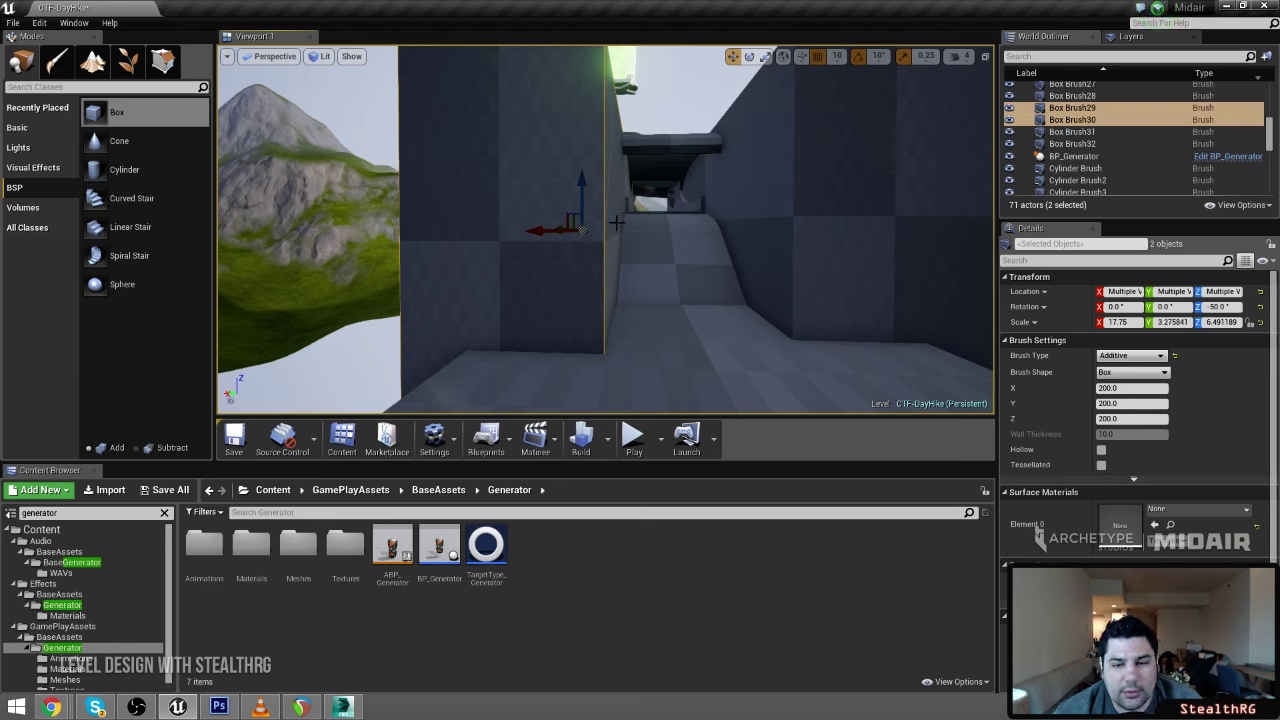
alt+drag(535, 231, 514, 230)
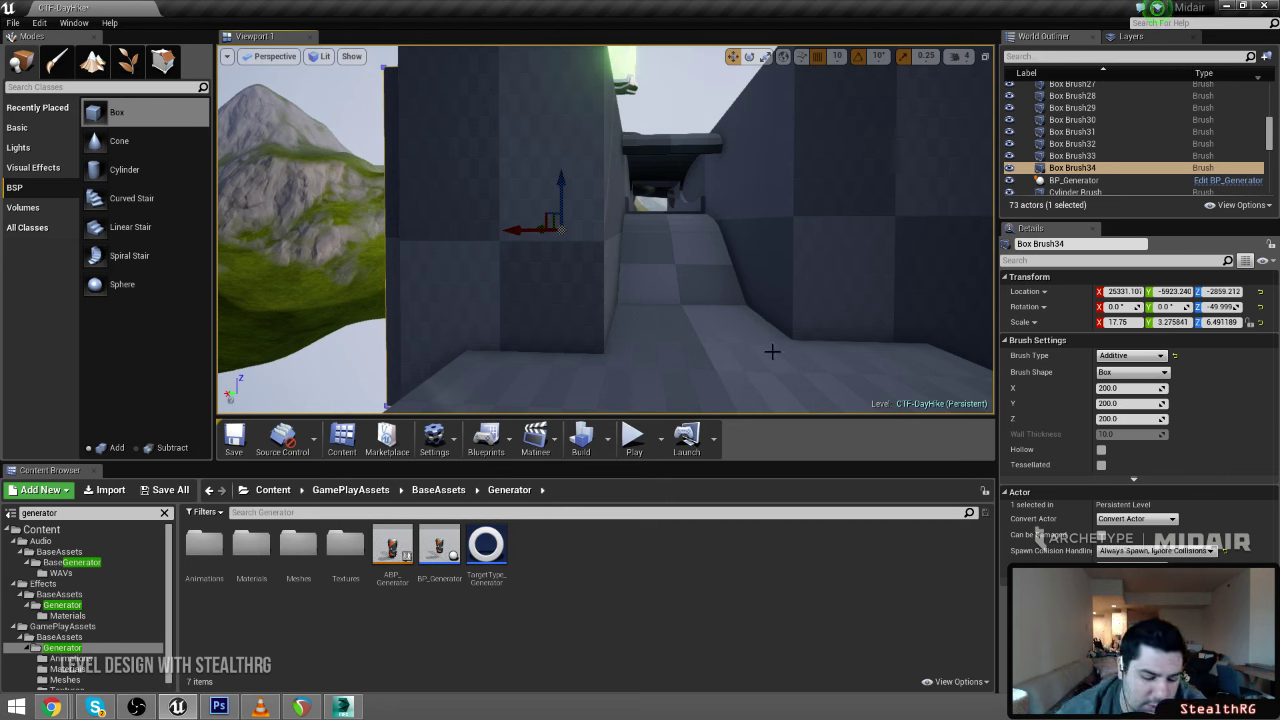
key(Delete)
Duplicate the large floor box straight up to Z -2140 and shrink the copy to an X scale of 7.5 and a Z scale of 0.02
click(714, 381)
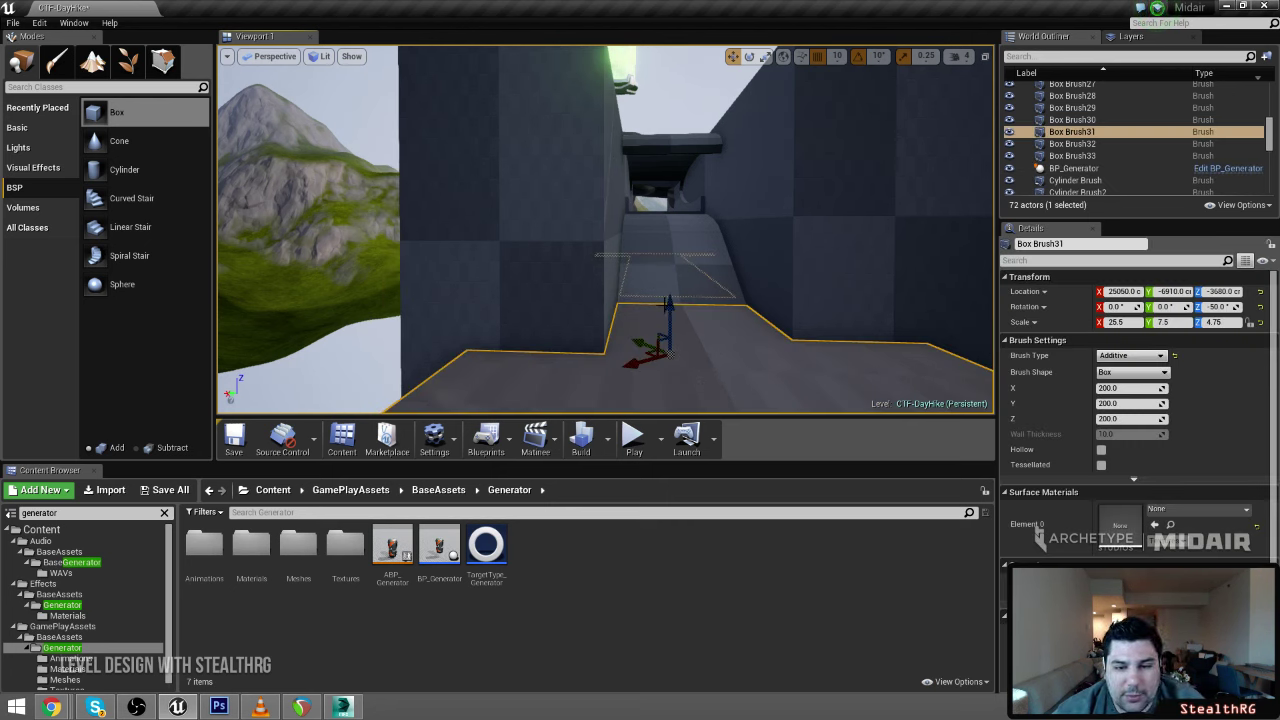
alt+drag(671, 303, 659, 71)
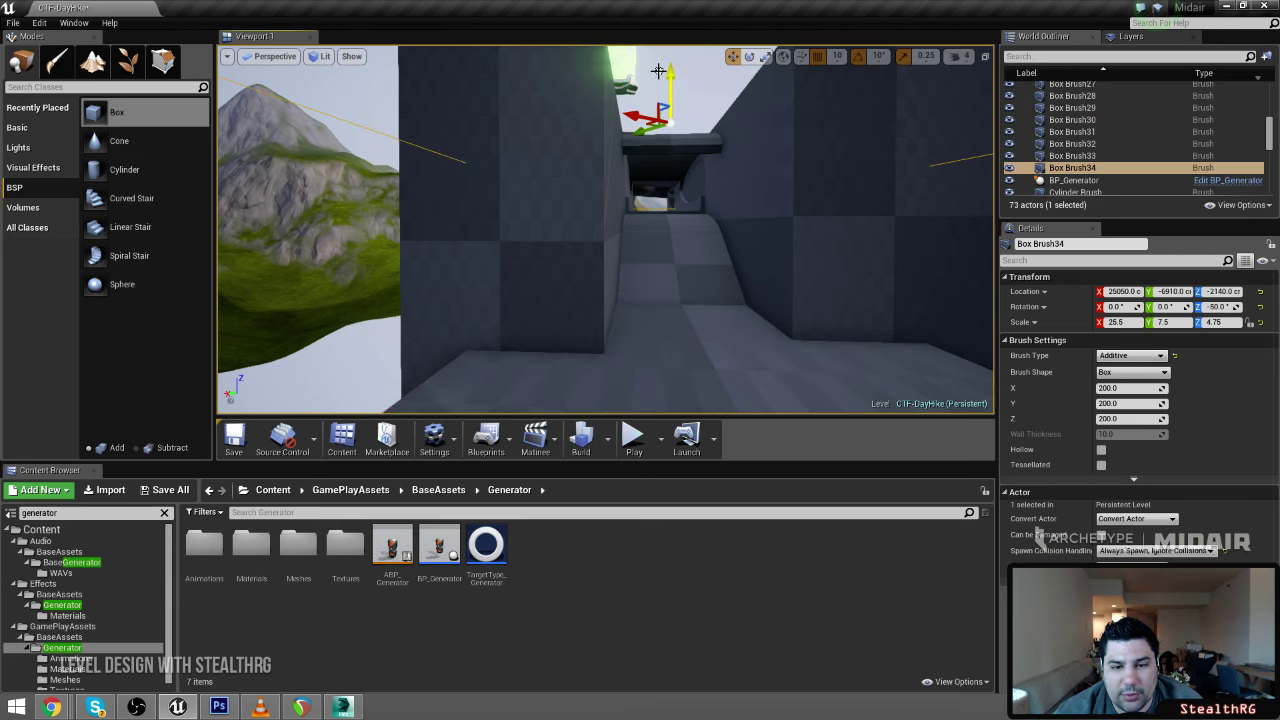
right_drag(659, 71, 905, 95)
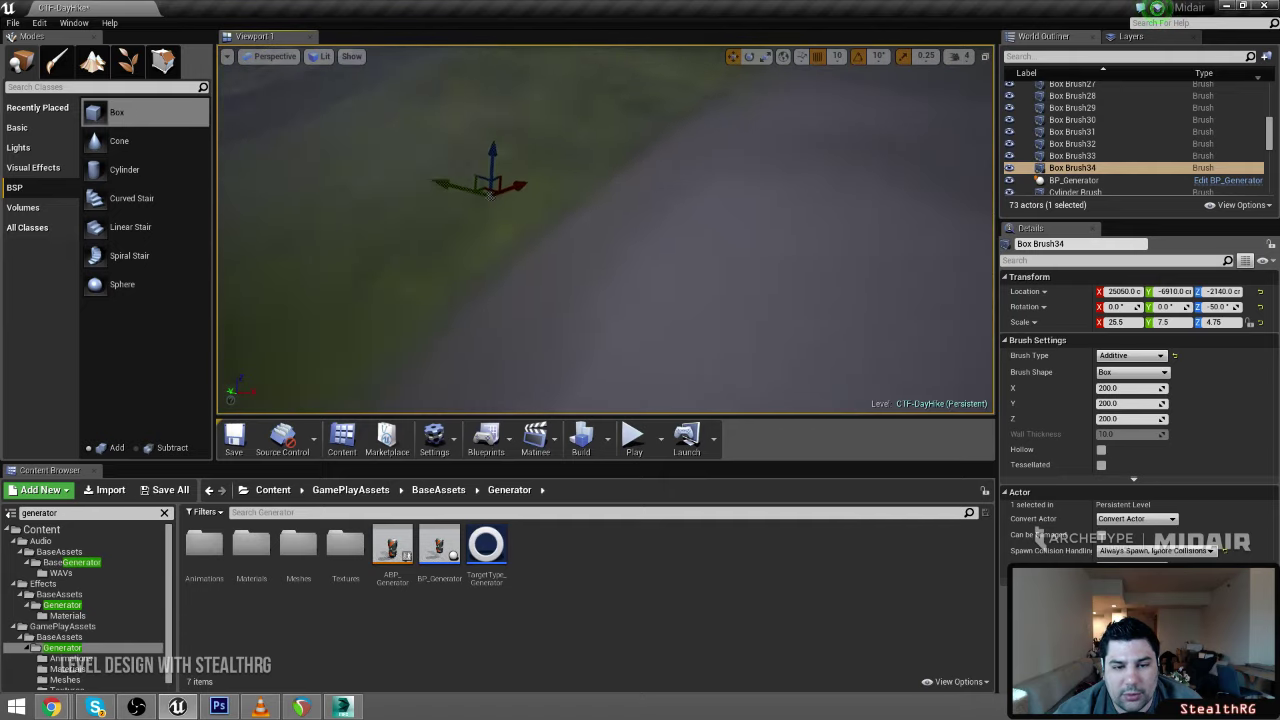
right_drag(529, 171, 590, 185)
key(space)
key(space)
drag(504, 199, 400, 200)
key(ctrl+z)
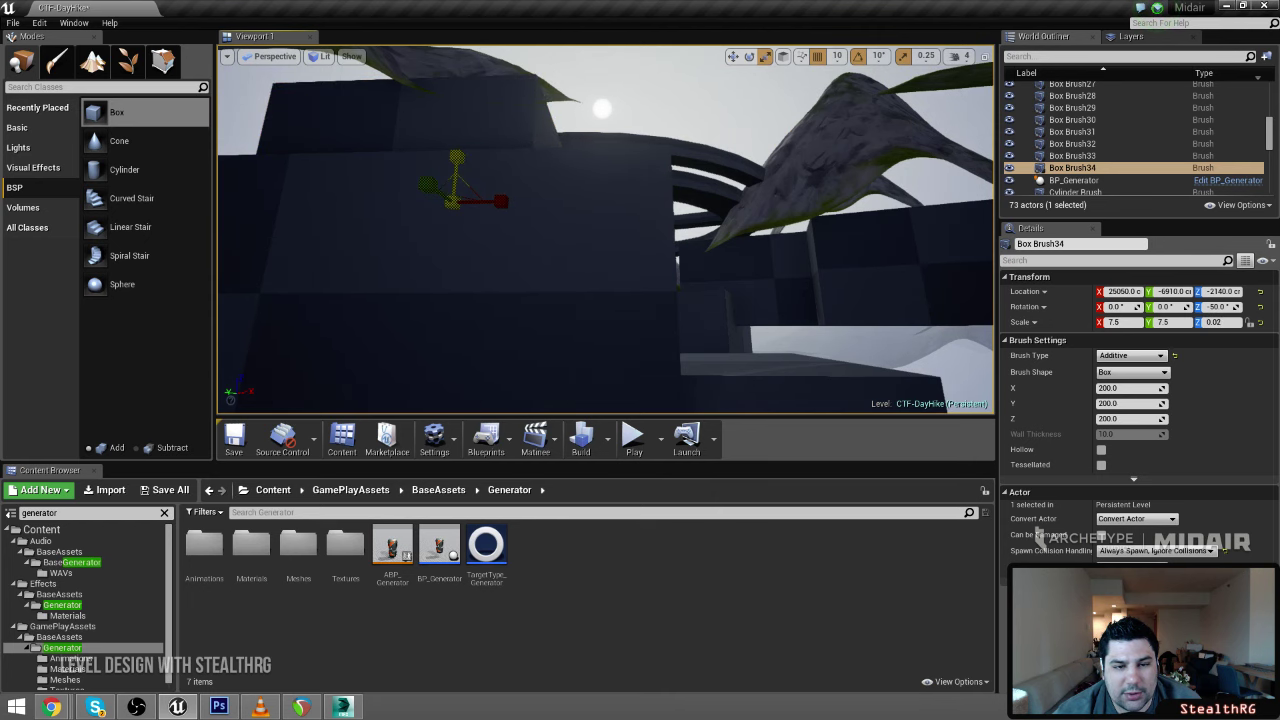
drag(457, 158, 457, 164)
Lower the copied box to Z -2350 between the side walls and thicken it to a Z scale of 1.75
mouse_move(488, 154)
right_down()
mouse_move(310, 180)
mouse_move(495, 135)
right_up()
key(s)
key(w)
drag(625, 150, 625, 184)
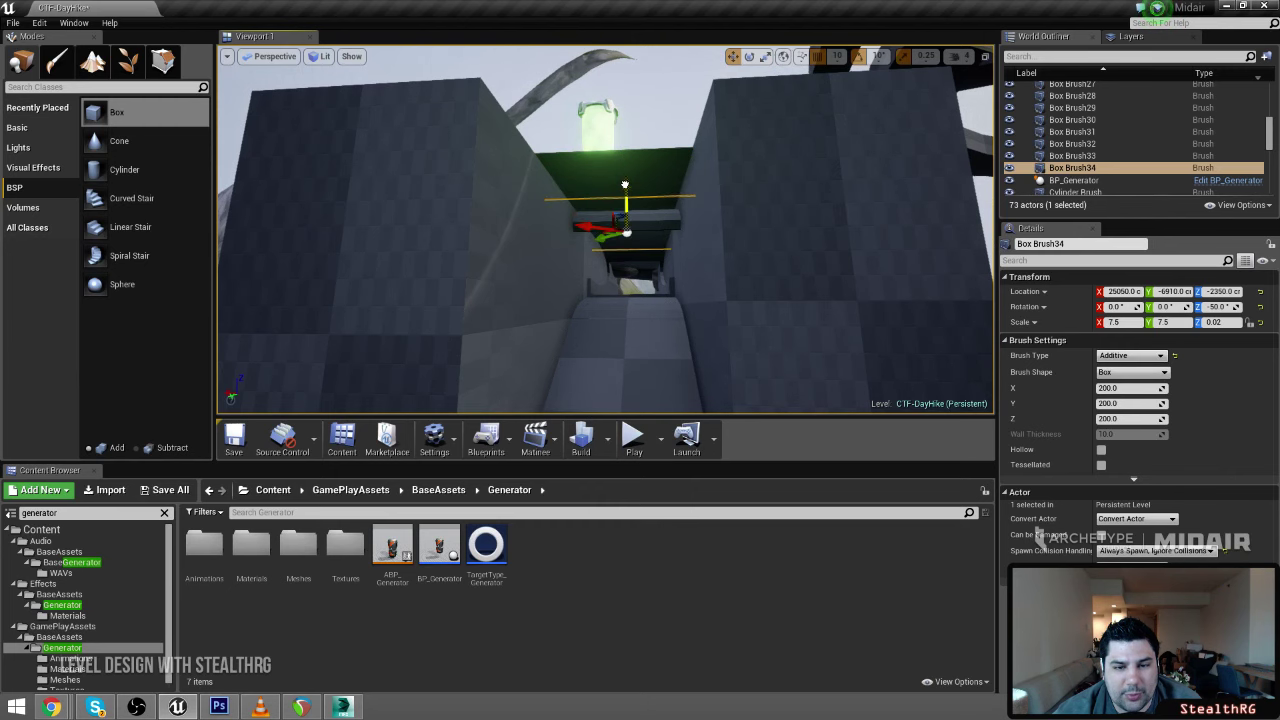
right_drag(641, 193, 465, 192)
key(w)
key(s)
mouse_move(649, 219)
right_down()
mouse_move(622, 212)
mouse_move(634, 214)
right_up()
key(space)
key(space)
drag(652, 208, 652, 198)
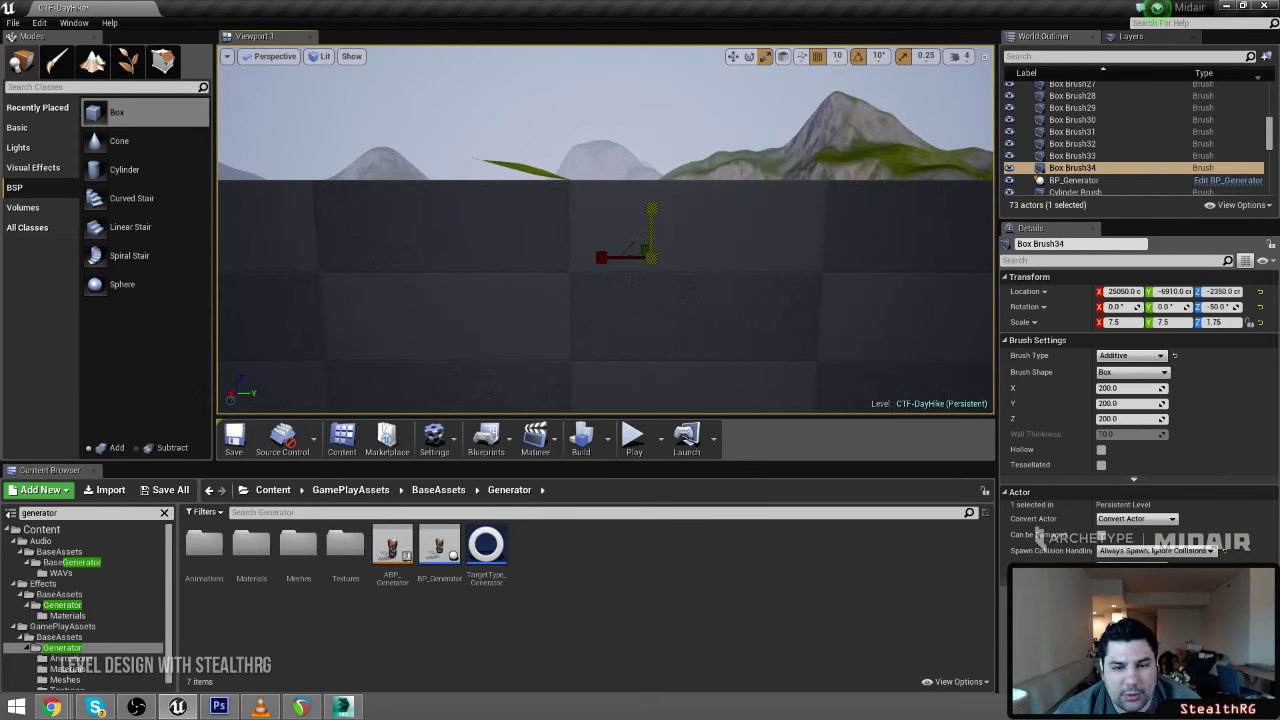
Fit the ceiling box over the ramp between the walls at X 25540, Y -7540, Z -2180
mouse_move(652, 208)
right_down()
mouse_move(590, 226)
mouse_move(760, 222)
mouse_move(652, 220)
right_up()
key(w)
key(space)
mouse_move(669, 208)
mouse_down()
mouse_move(665, 134)
mouse_move(670, 174)
mouse_up()
right_drag(670, 174, 650, 184)
drag(600, 172, 532, 402)
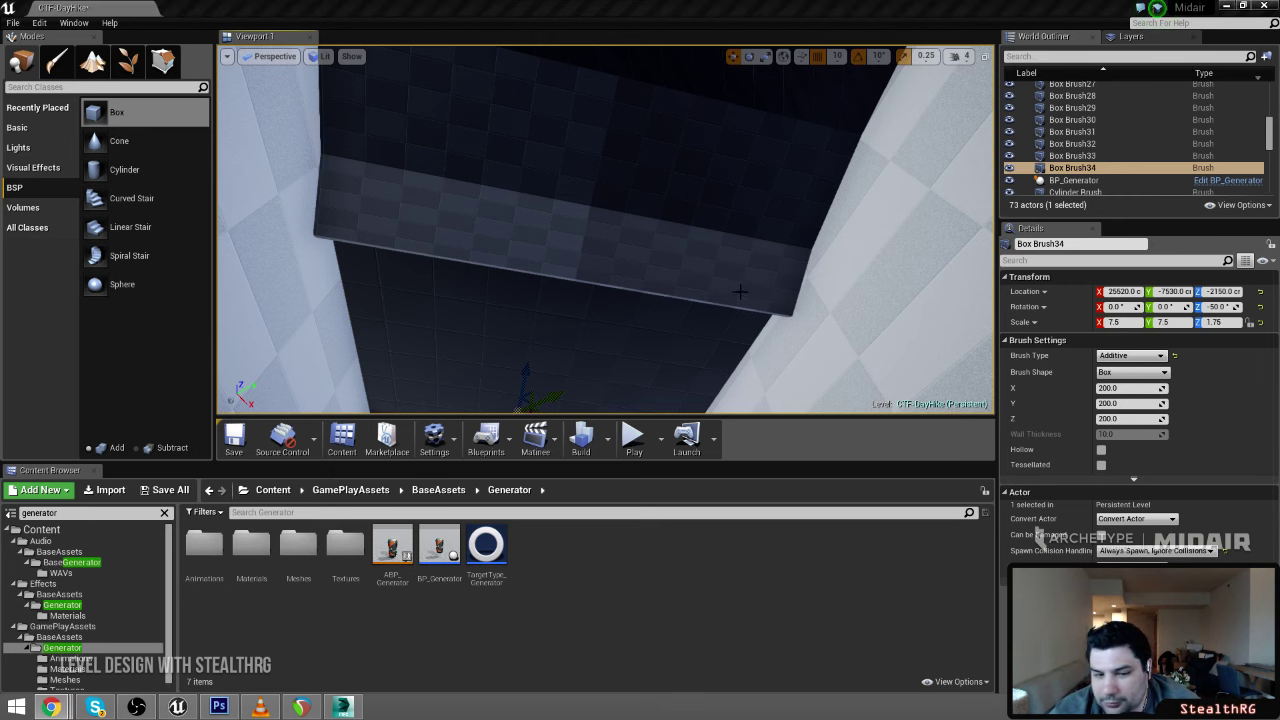
mouse_move(740, 291)
right_down()
mouse_move(670, 280)
mouse_move(640, 215)
mouse_move(670, 200)
mouse_move(620, 190)
mouse_move(646, 160)
right_up()
drag(647, 97, 648, 106)
mouse_move(648, 106)
right_down()
mouse_move(640, 135)
mouse_move(682, 160)
mouse_move(689, 182)
mouse_move(698, 110)
right_up()
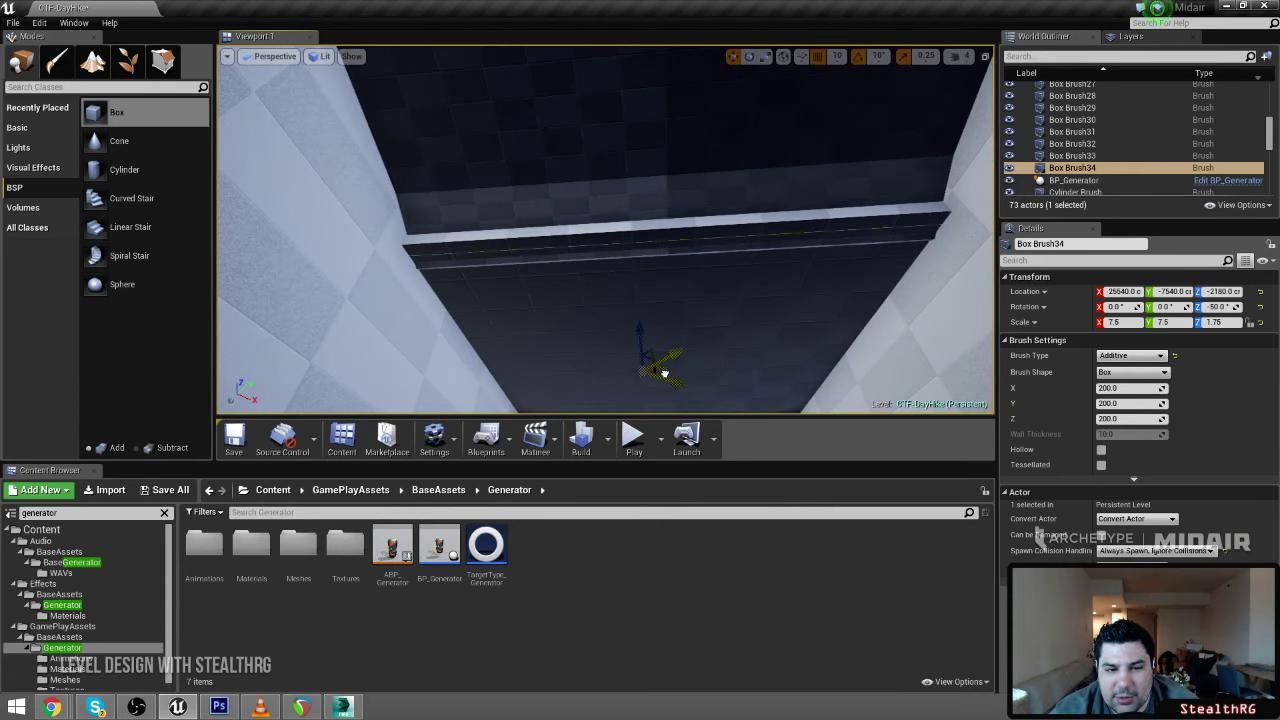
mouse_move(715, 353)
right_down()
mouse_move(722, 390)
mouse_move(738, 398)
right_up()
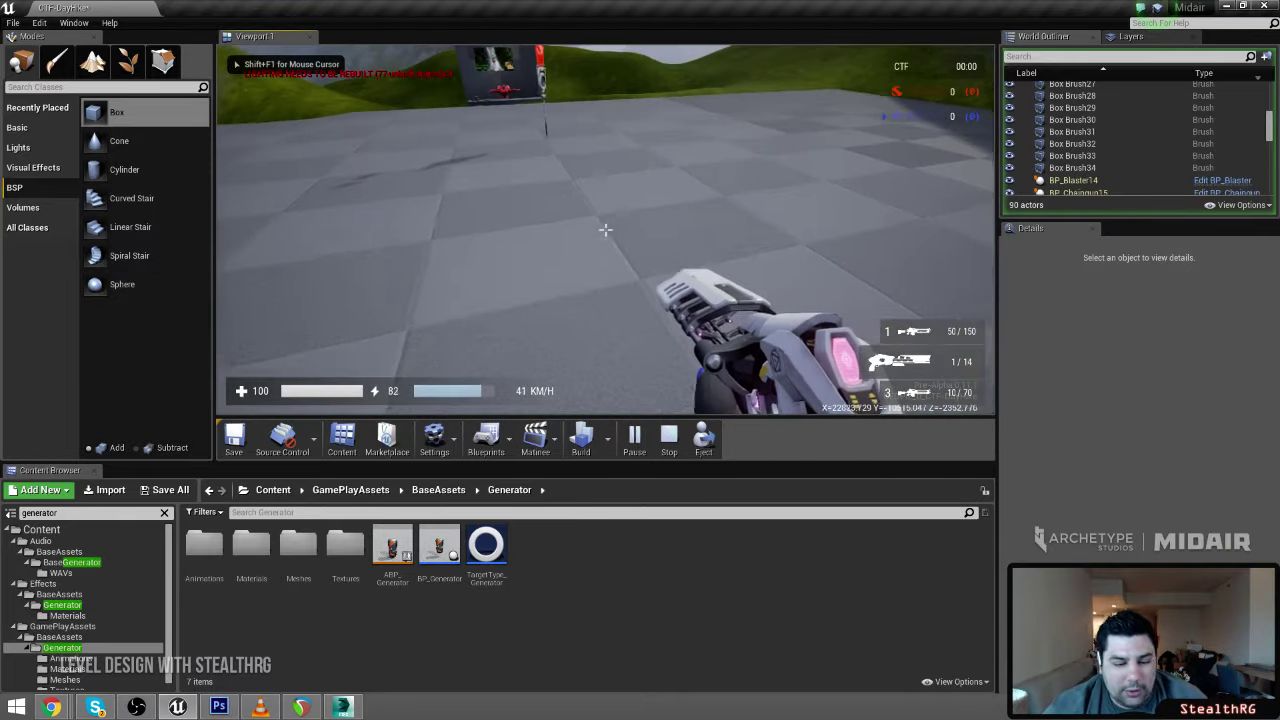
Play-test the map full screen, travelling from the platform across the hills to the rock-framed tunnel entrance
key(F11)
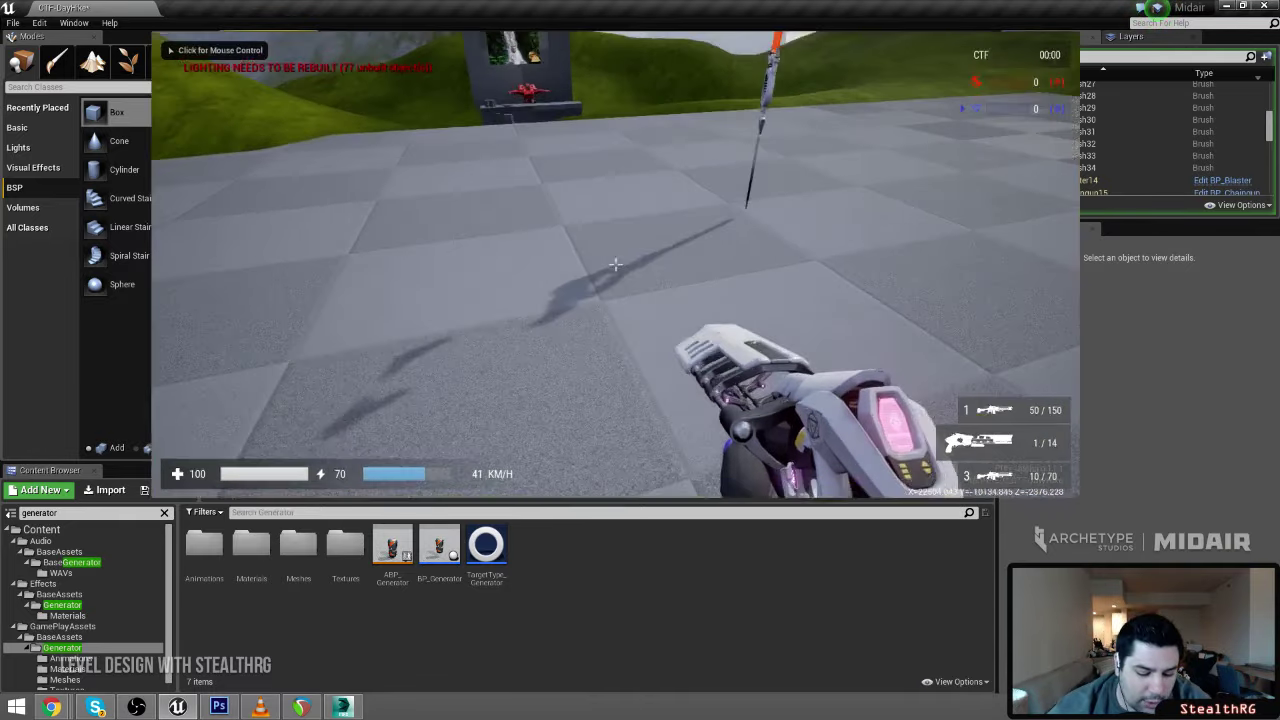
click(640, 346)
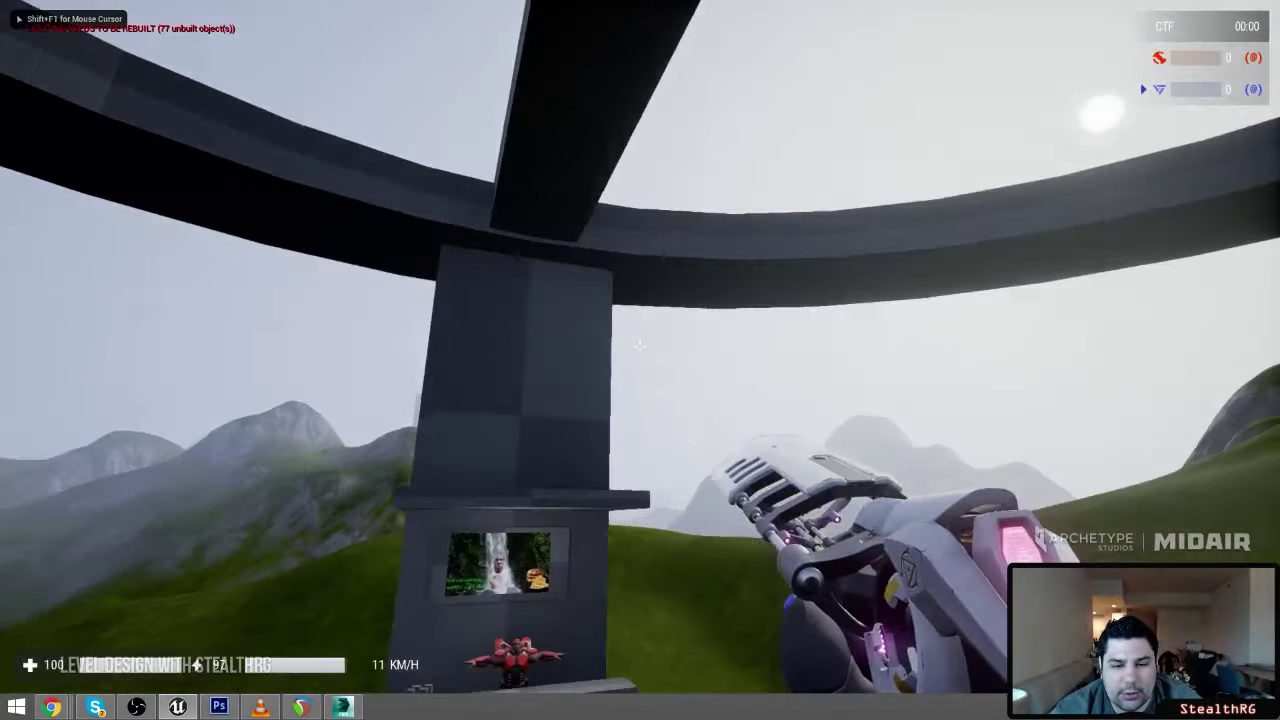
key(w)
click(640, 346)
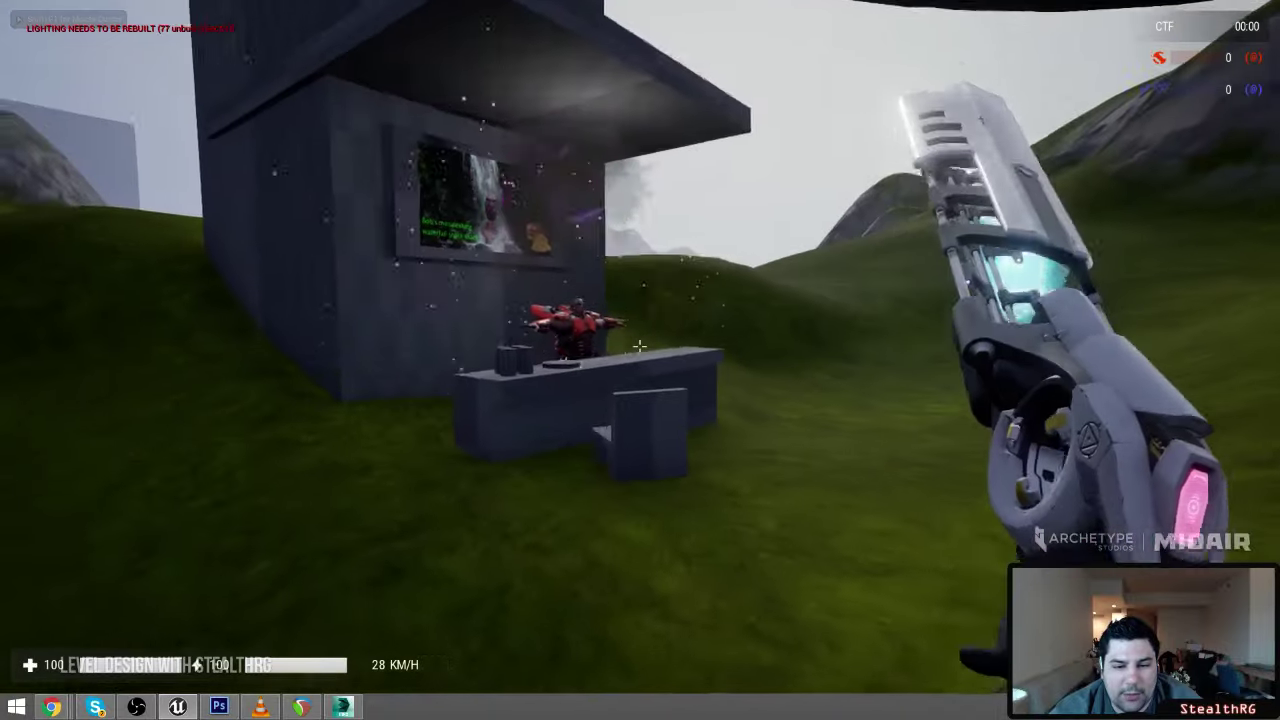
key(g)
right_click(640, 346)
right_click(640, 346)
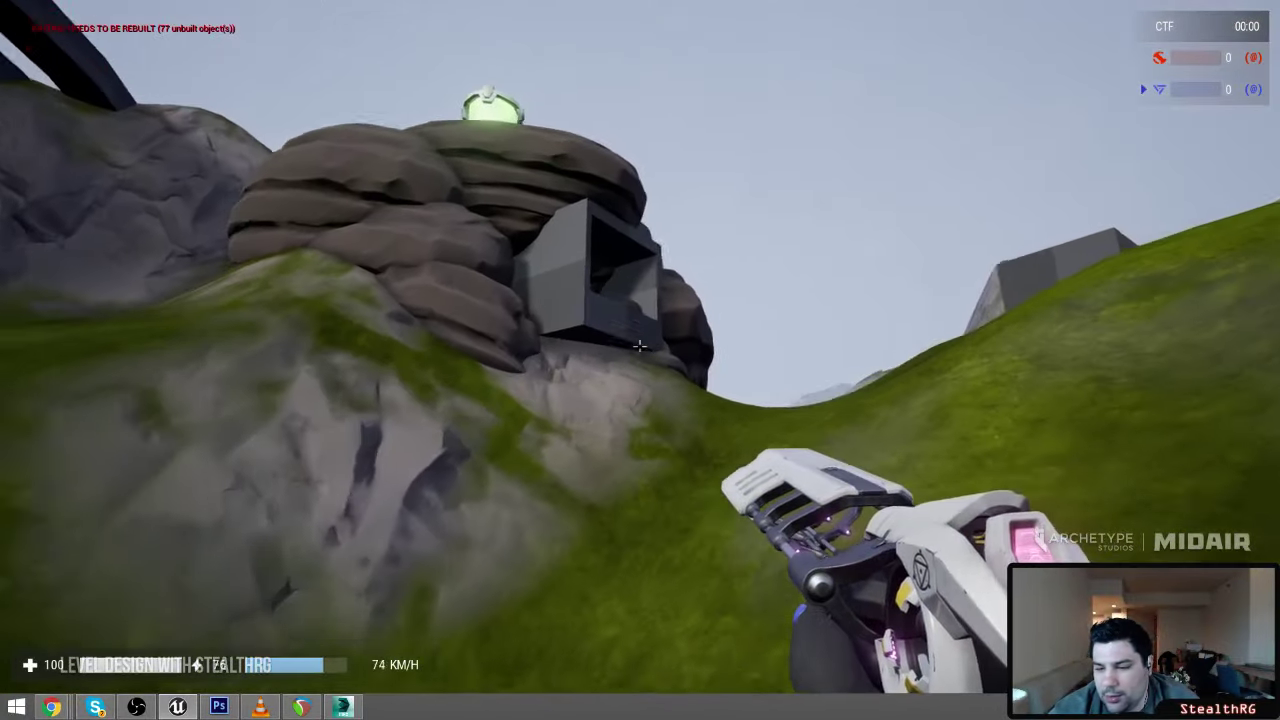
right_click(640, 346)
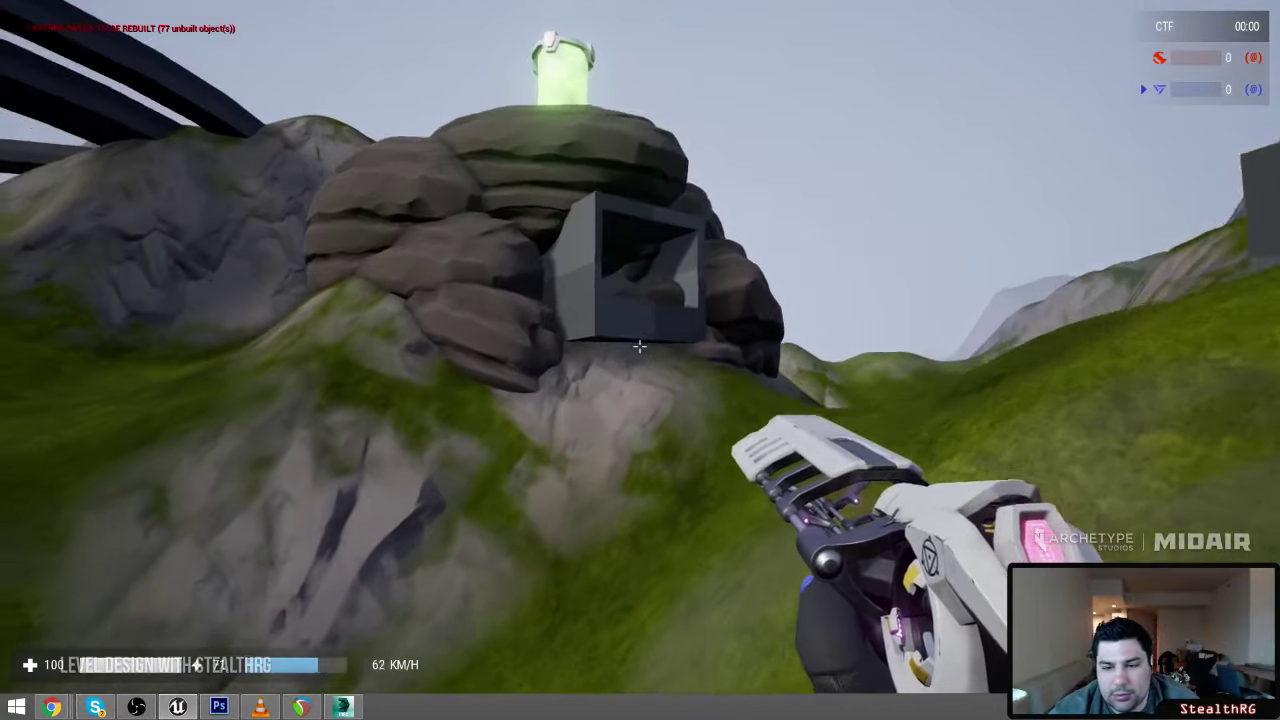
right_click(640, 346)
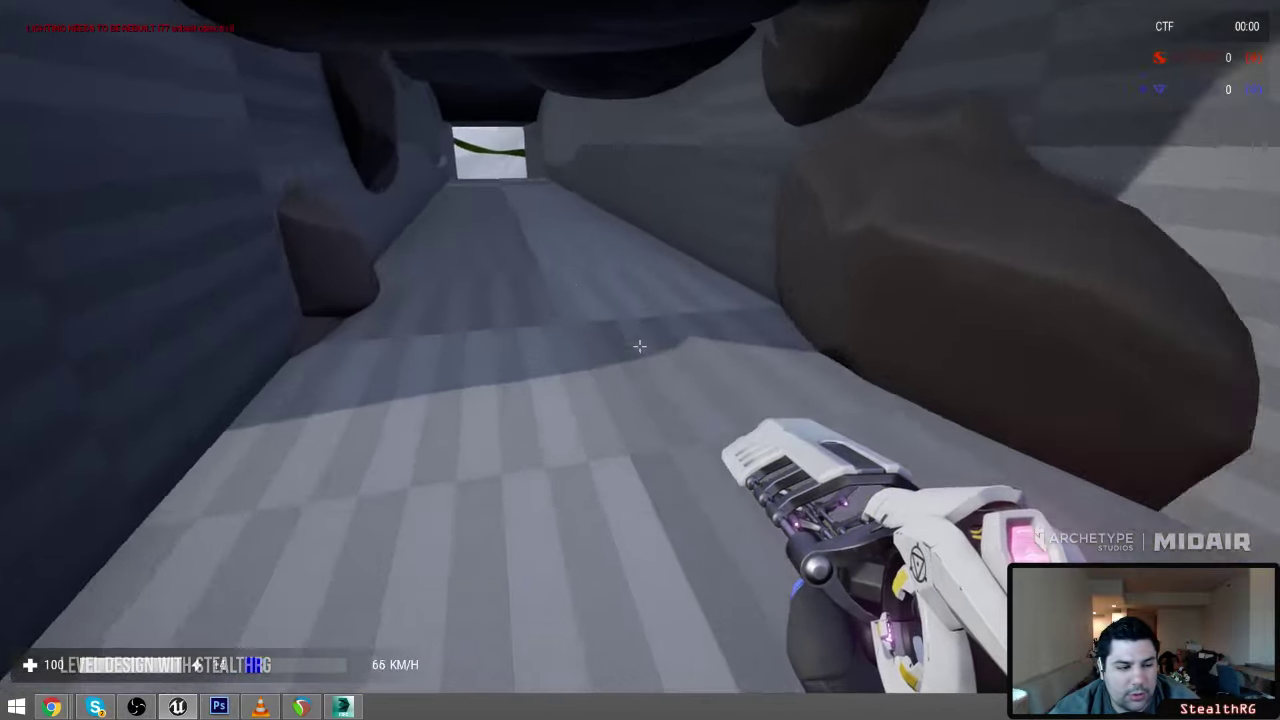
Run through the tunnel in both directions to test the ramp, lowered floor and ceiling clearance, and end the play test
key(w)
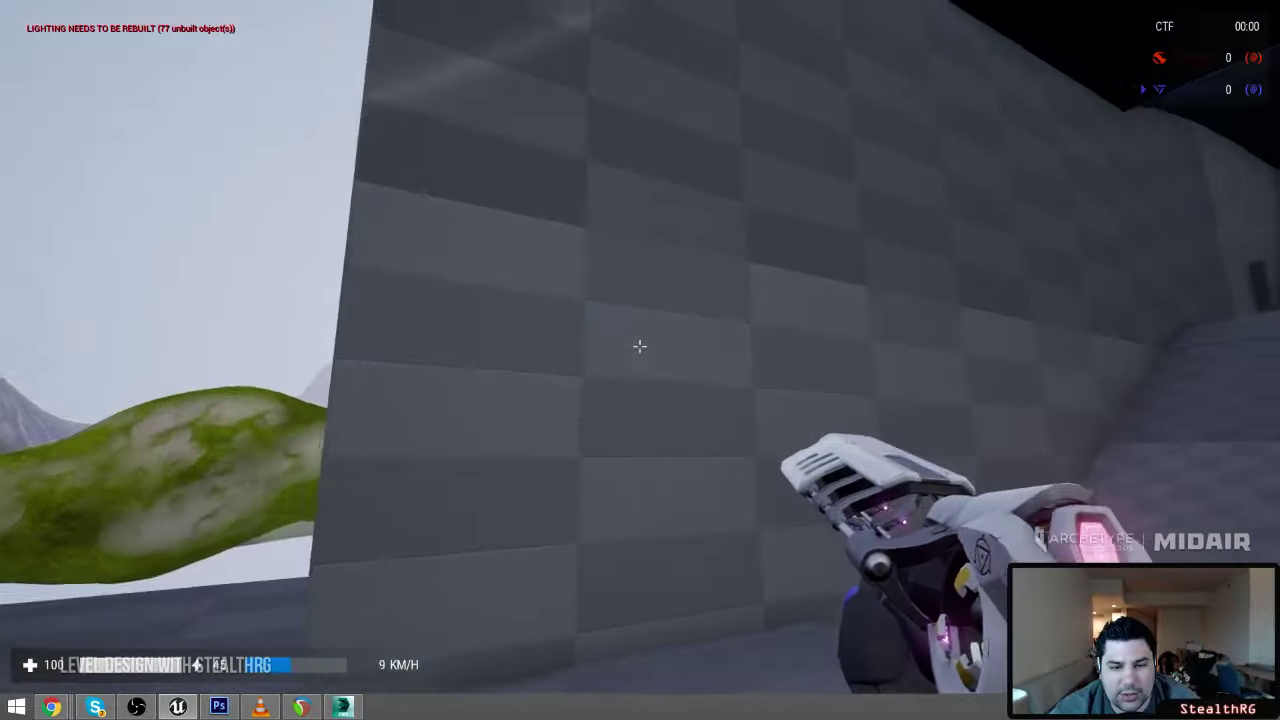
key(w)
right_click(640, 346)
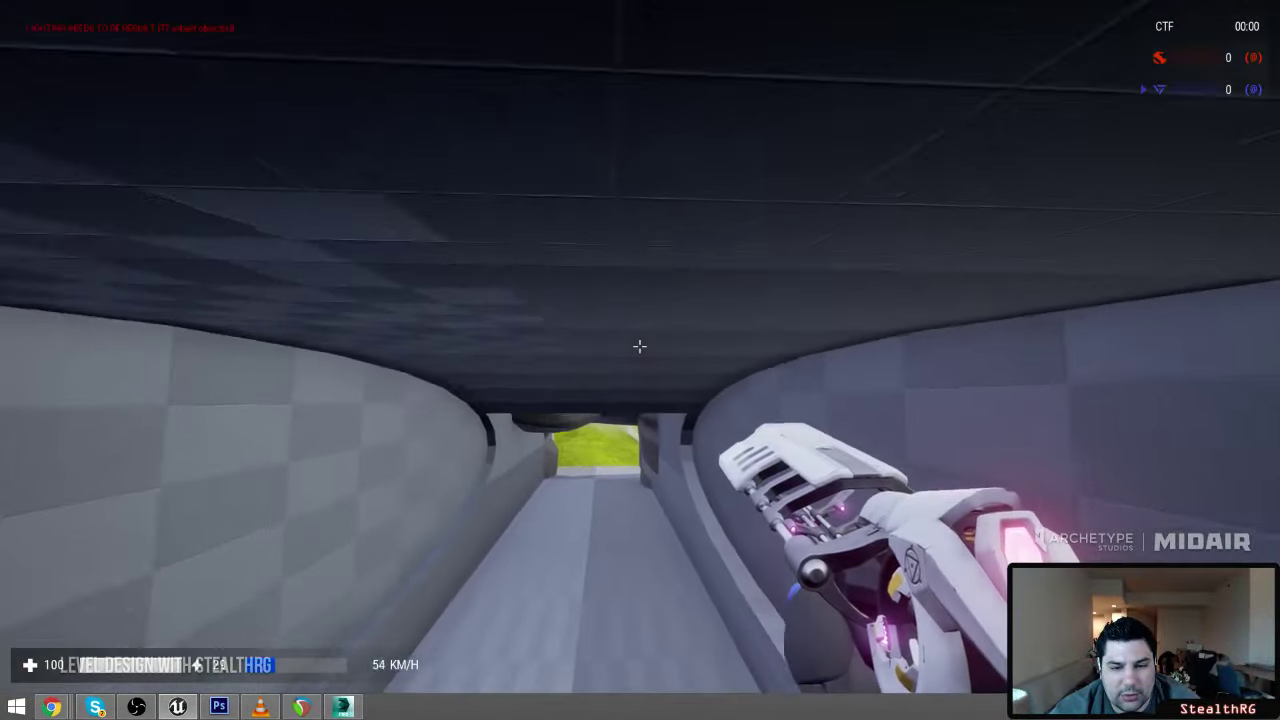
key(w)
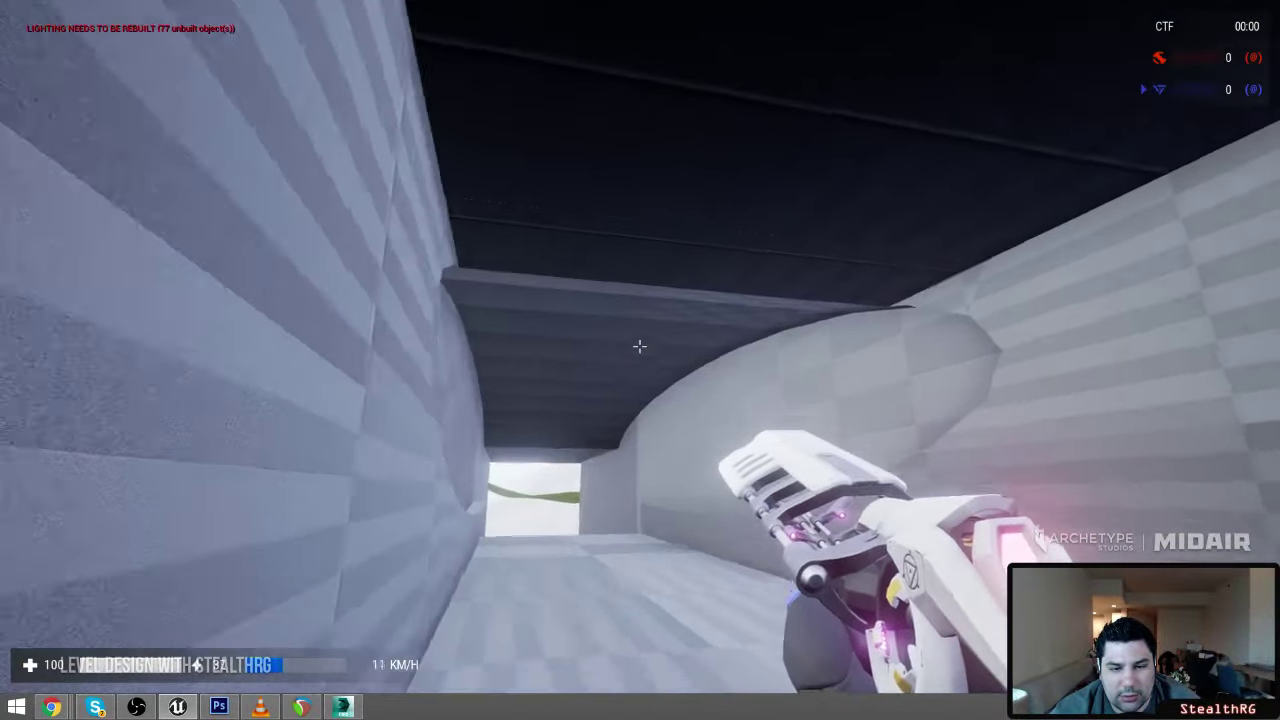
key(w)
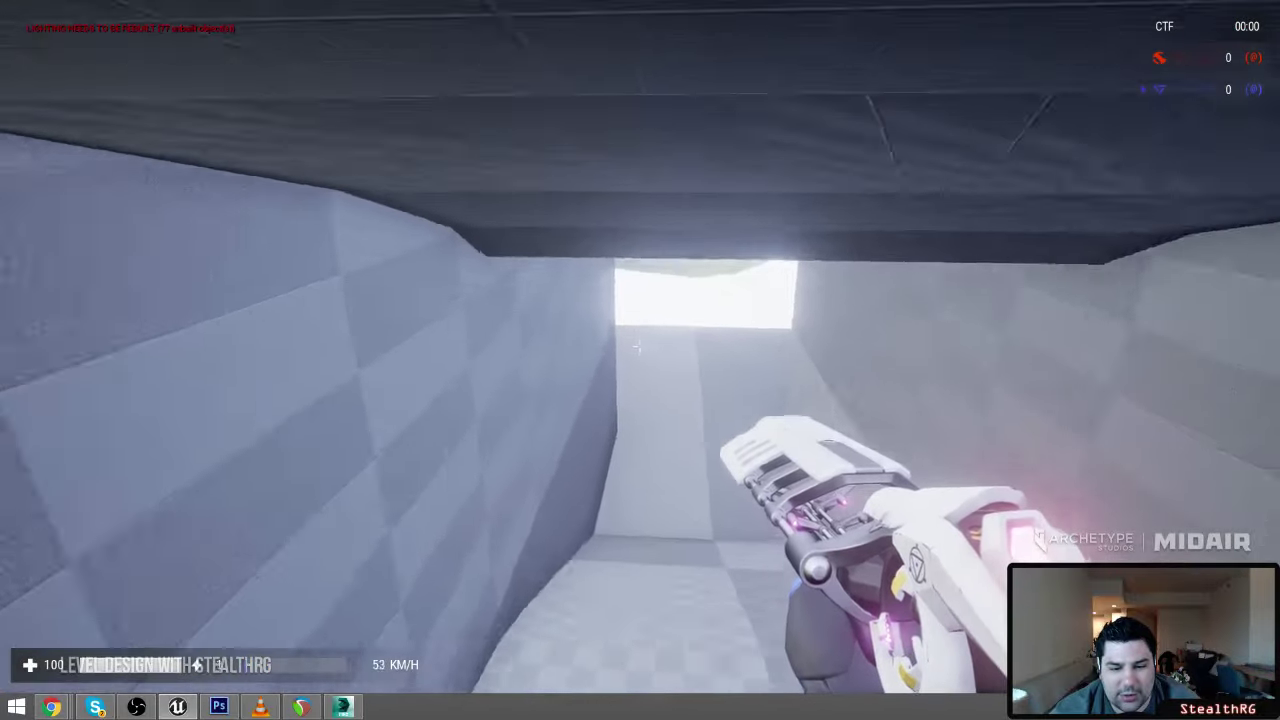
key(w)
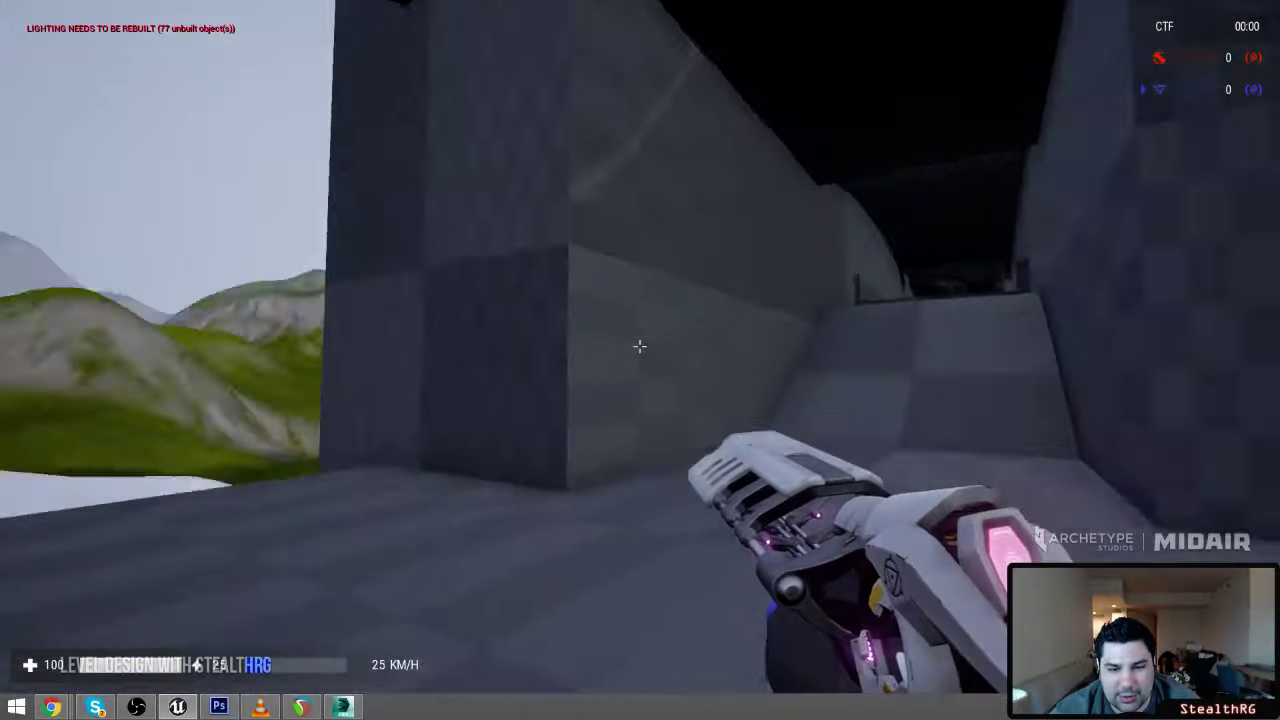
key(w)
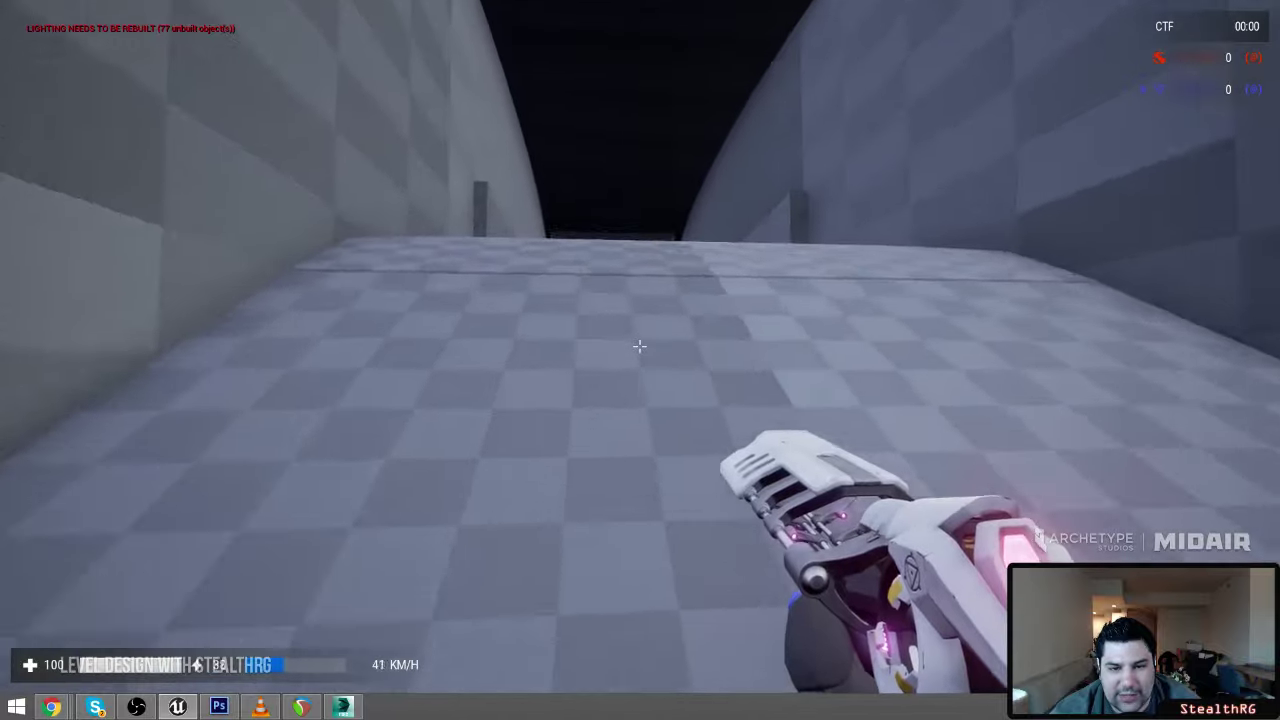
key(w)
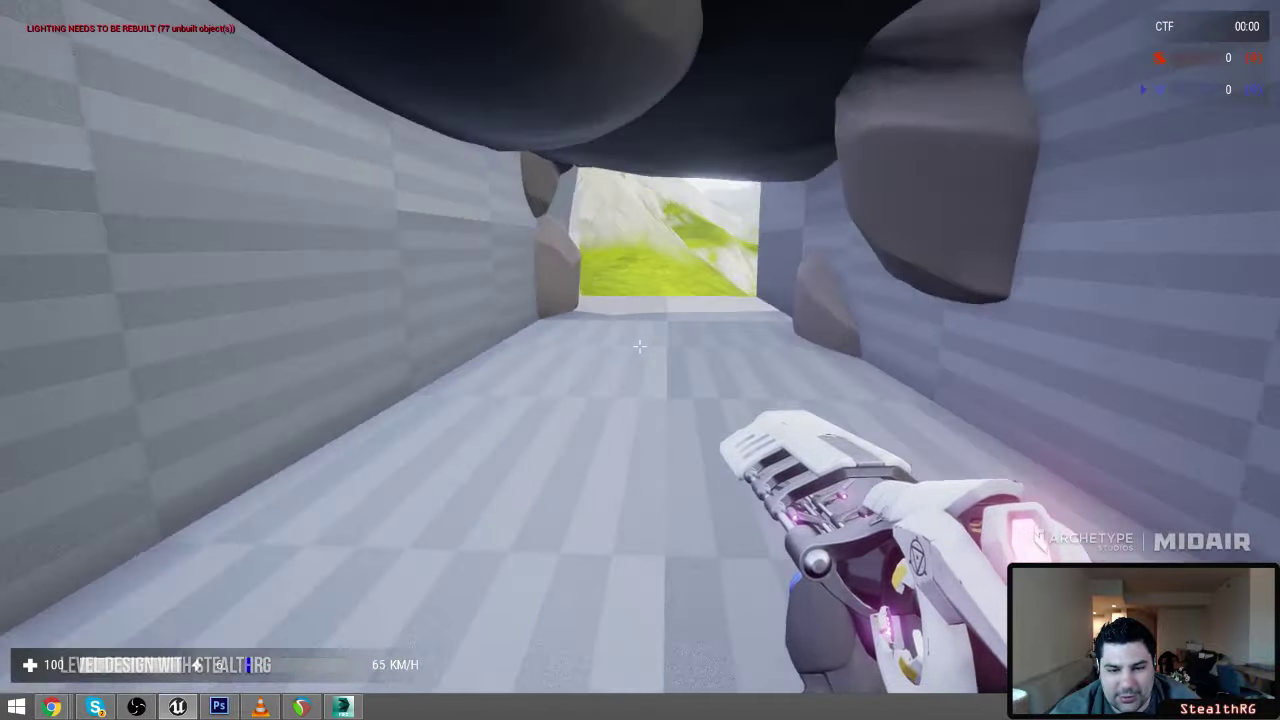
key(w)
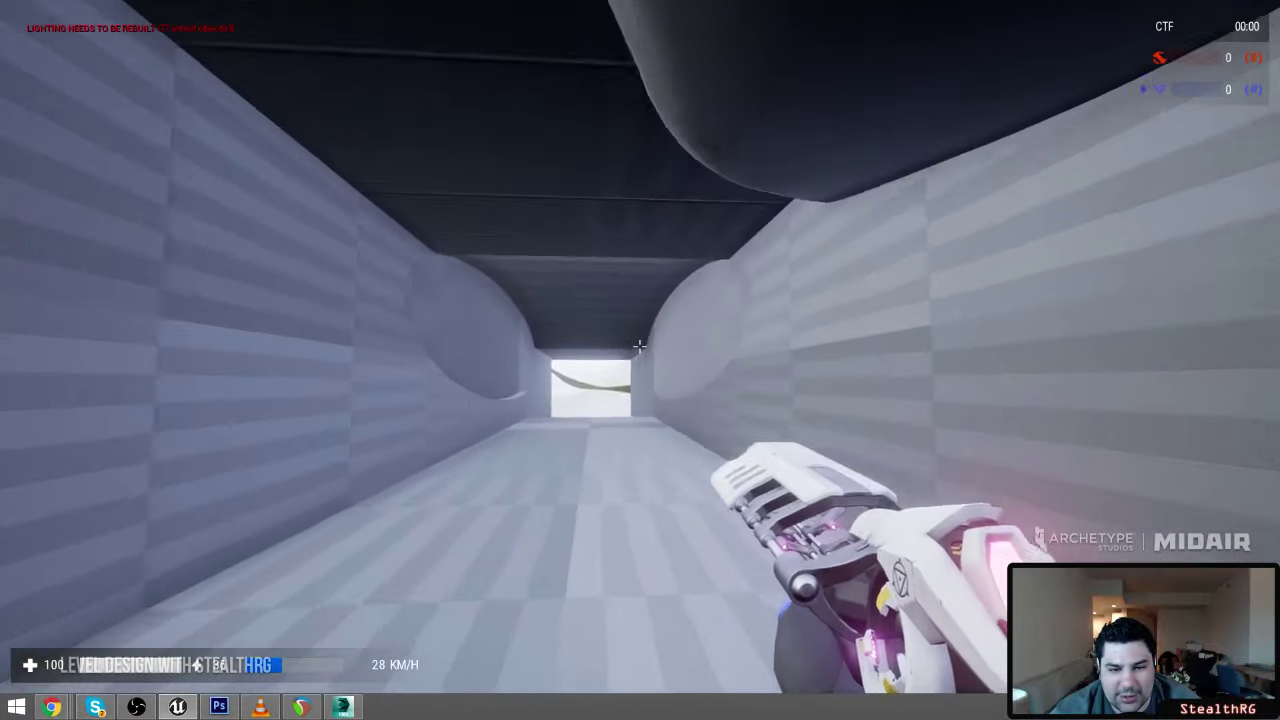
key(w)
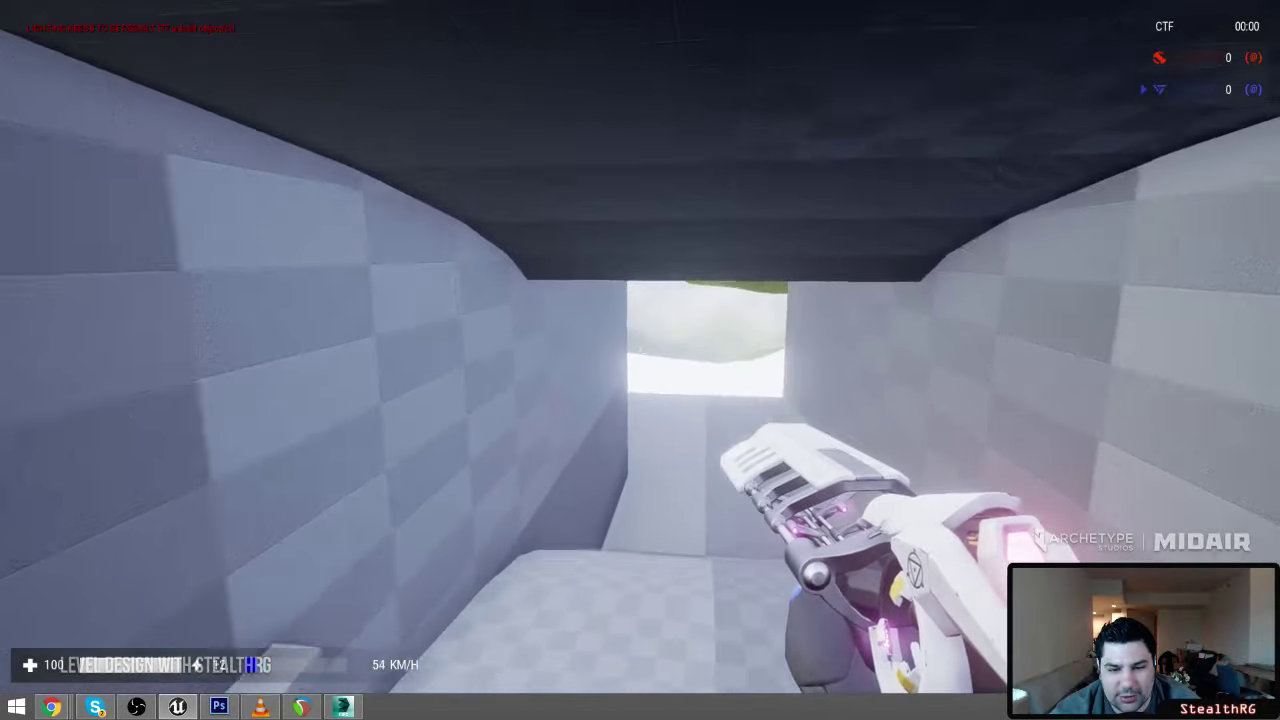
key(w)
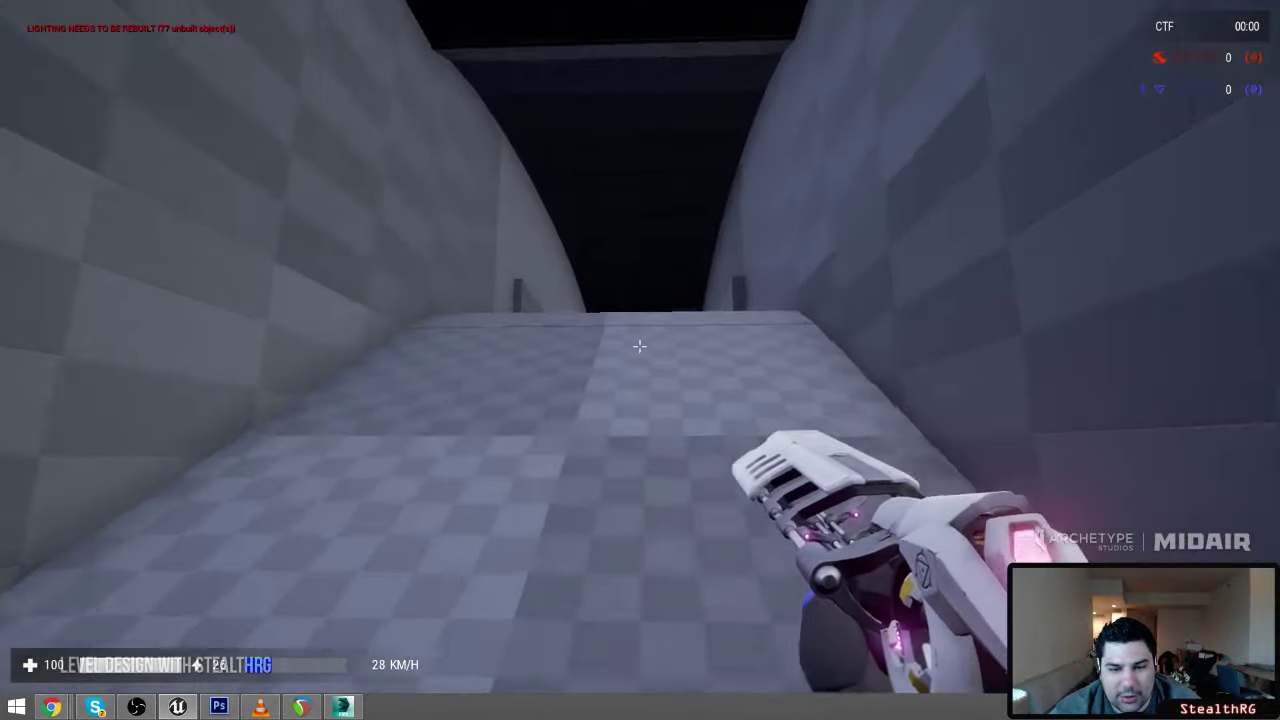
key(w)
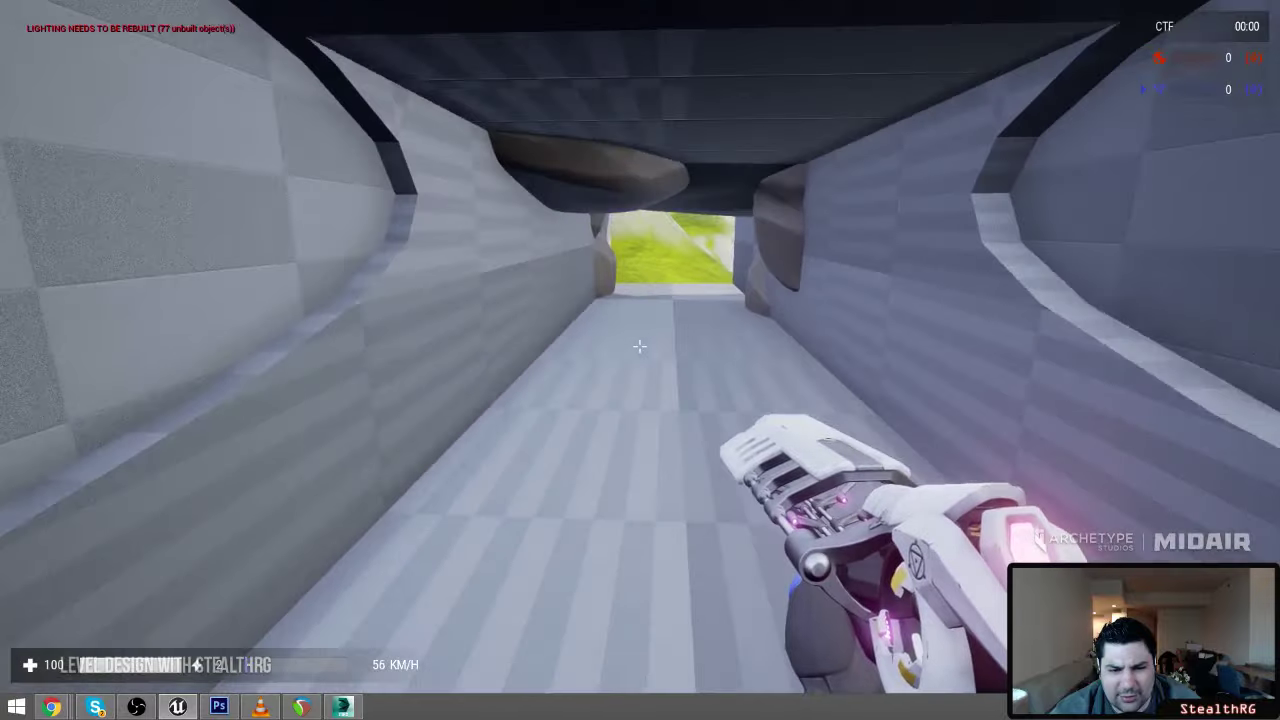
key(w)
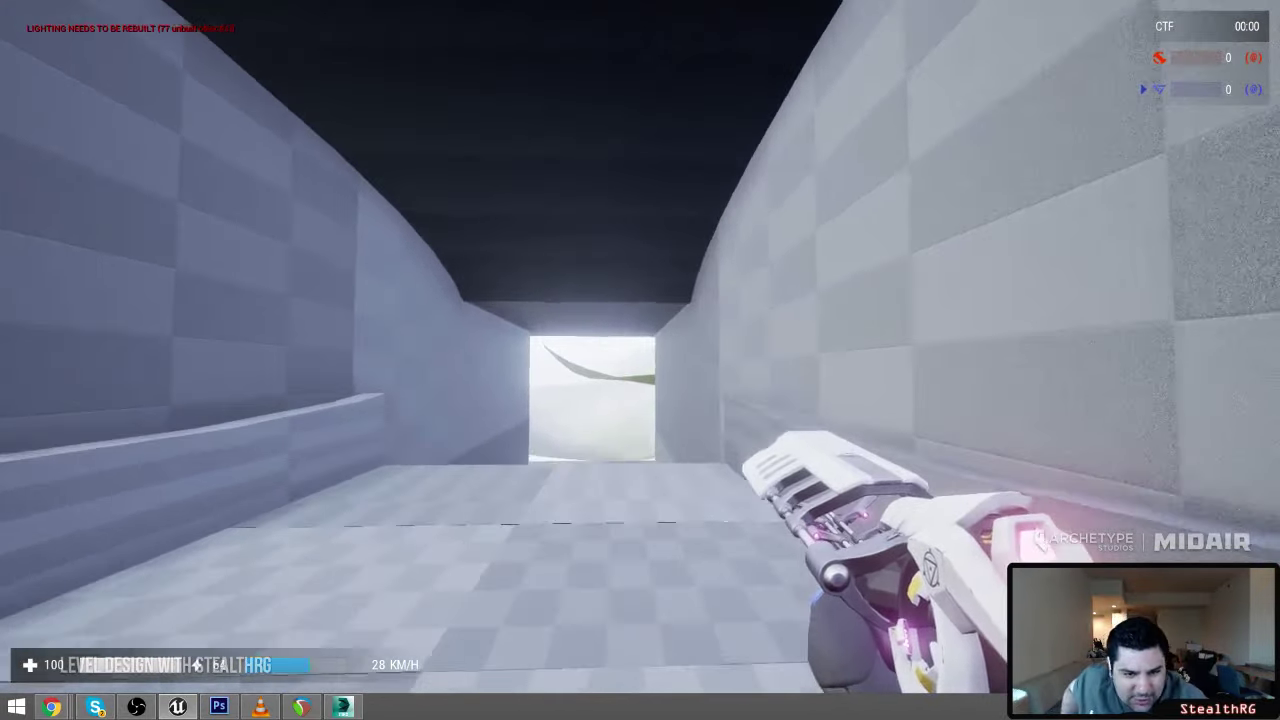
key(Escape)
Select the lowered floor box at the tunnel's outer end and widen it sideways beyond the side walls
mouse_move(727, 358)
right_down()
mouse_move(470, 335)
mouse_move(190, 362)
mouse_move(372, 362)
mouse_move(630, 440)
mouse_move(860, 480)
mouse_move(960, 465)
mouse_move(1000, 430)
mouse_move(700, 425)
mouse_move(940, 415)
right_up()
key(s)
key(a)
key(d)
key(s)
key(a)
key(d)
mouse_move(640, 360)
right_down()
mouse_move(800, 362)
mouse_move(825, 400)
right_up()
click(640, 450)
mouse_move(640, 450)
right_down()
mouse_move(720, 430)
mouse_move(480, 425)
mouse_move(470, 445)
mouse_move(740, 425)
mouse_move(900, 430)
mouse_move(960, 440)
mouse_move(970, 510)
mouse_move(950, 415)
mouse_move(945, 425)
mouse_move(1080, 420)
mouse_move(1040, 425)
mouse_move(1045, 350)
mouse_move(1045, 445)
mouse_move(1065, 432)
right_up()
key(a)
key(a)
key(w)
key(s)
key(w)
key(s)
key(w)
key(s)
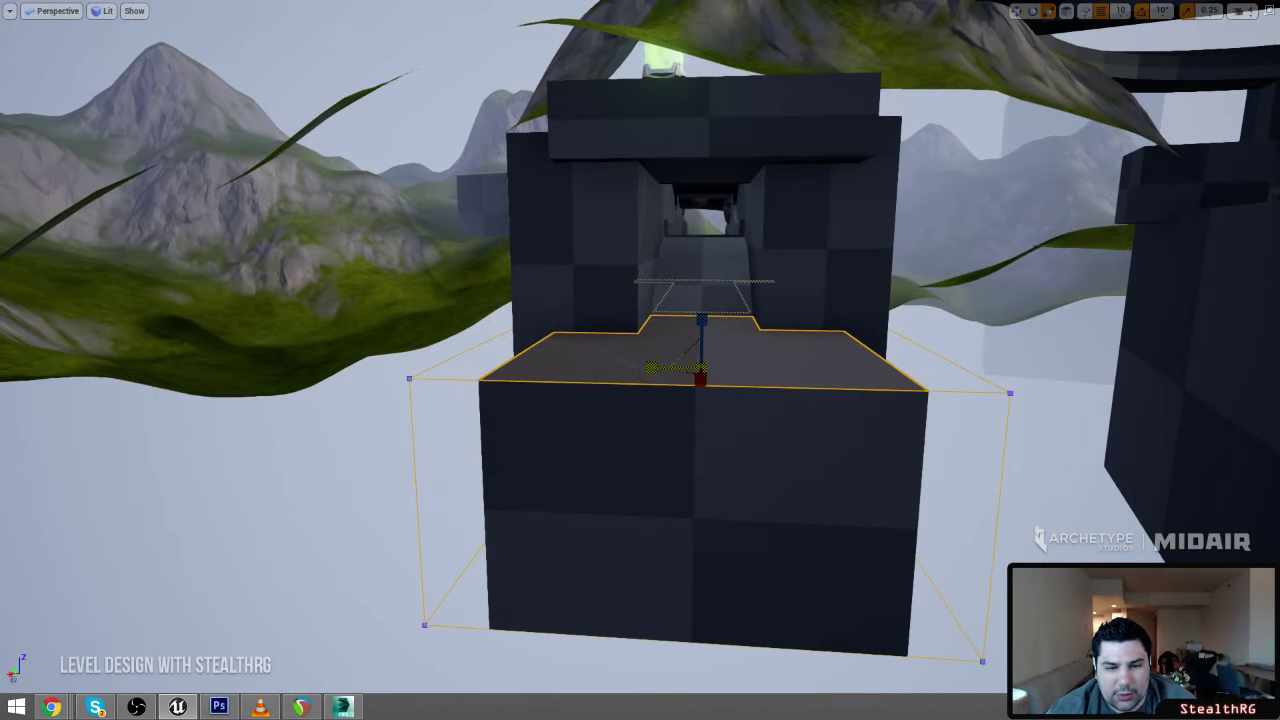
drag(664, 364, 660, 363)
Examine up close how the widened floor, side walls and ceiling box meet at the tunnel mouth
key(a)
right_drag(826, 346, 590, 378)
key(w)
key(s)
key(w)
key(d)
key(w)
key(s)
key(a)
key(w)
key(d)
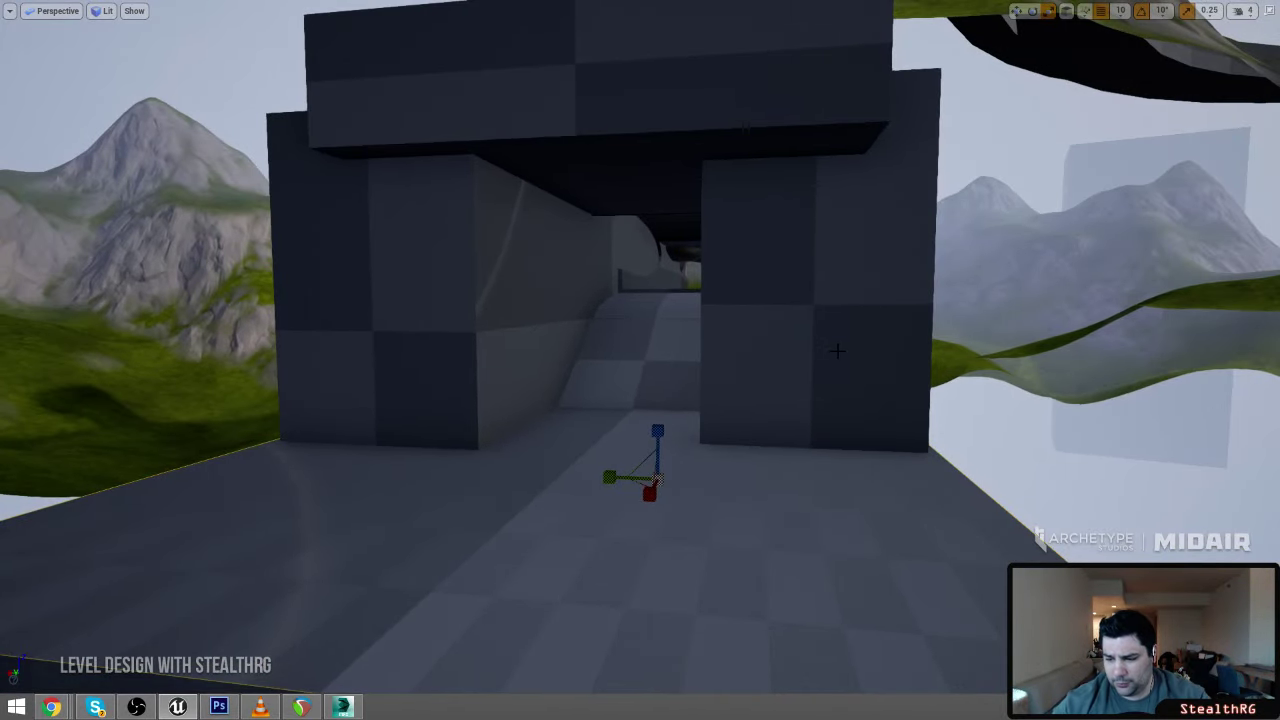